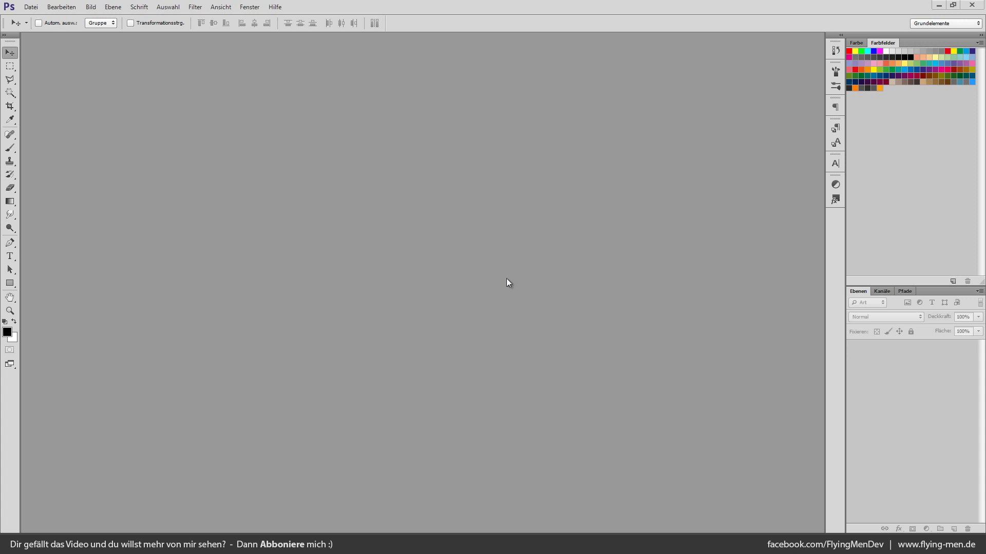
Browse the program menus, including the file commands, without choosing anything
{"action": "left_click", "coordinate": [51, 6]}
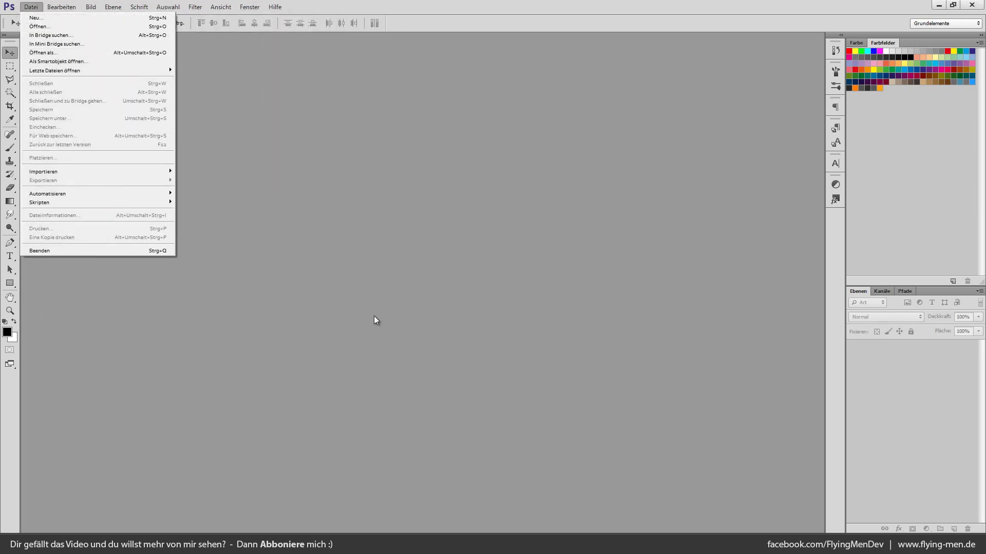
{"action": "left_click", "coordinate": [368, 227]}
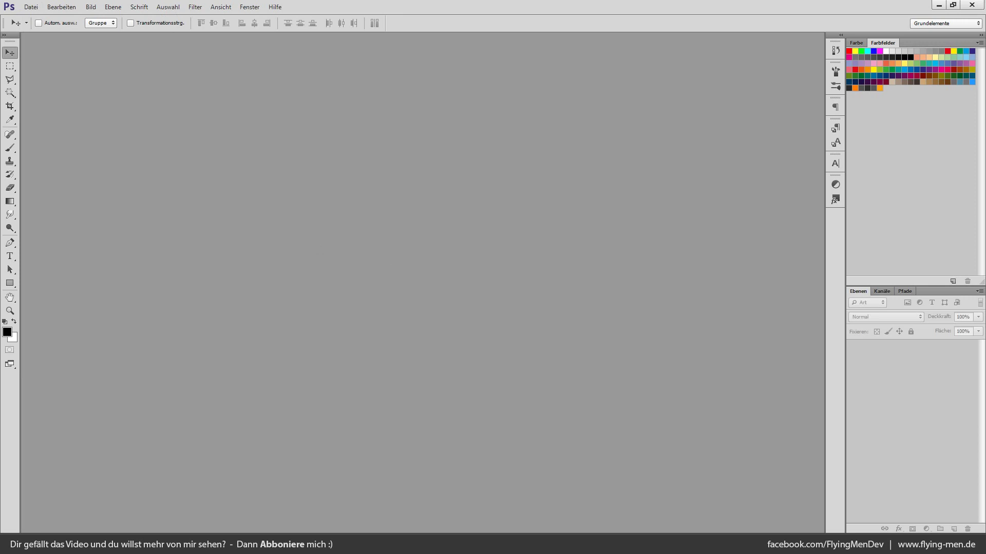
{"action": "left_click", "coordinate": [31, 7]}
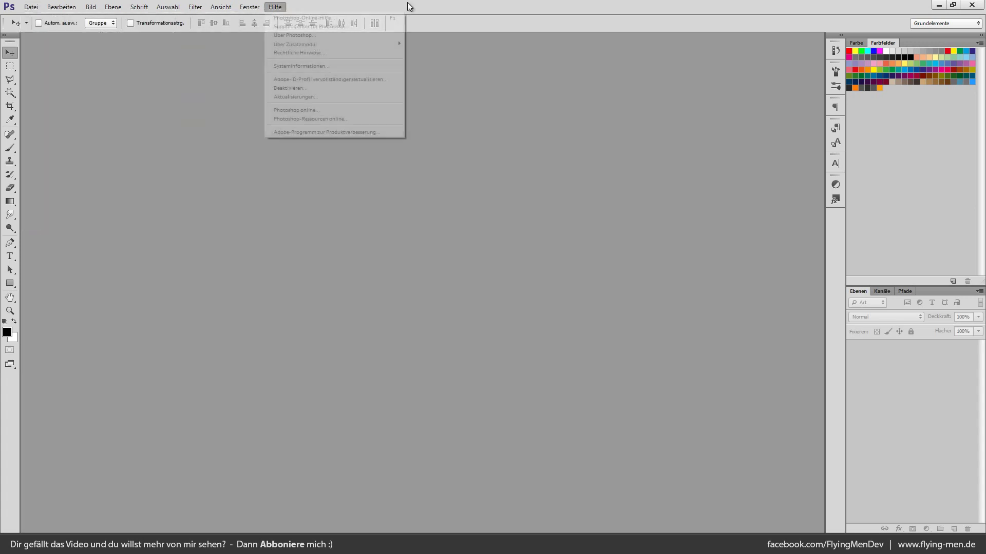
{"action": "left_click", "coordinate": [448, 8]}
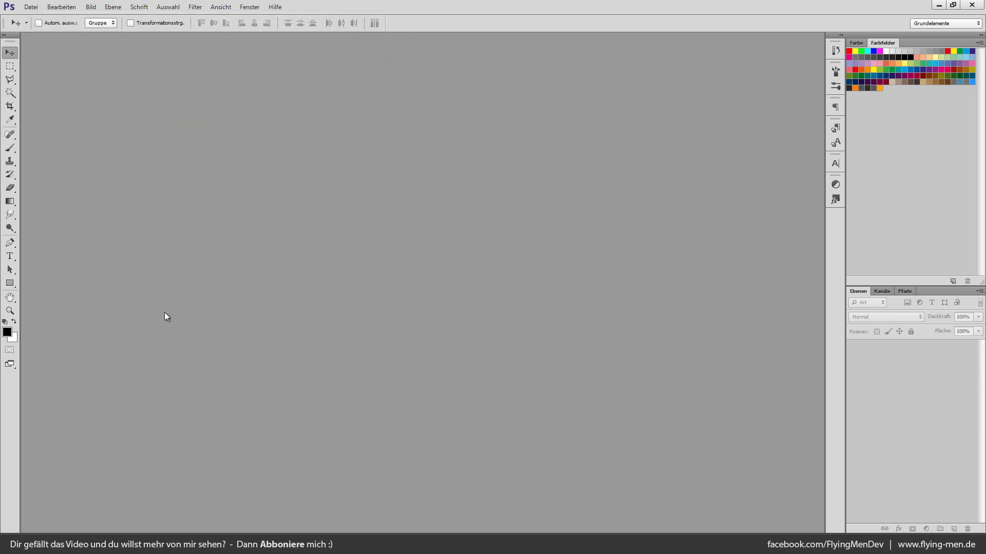
Start a new document, try the DIN-Formate preset sizes, then return to Benutzerdefiniert (210 × 297 mm, 300 ppi)
{"action": "key", "text": "ctrl+n"}
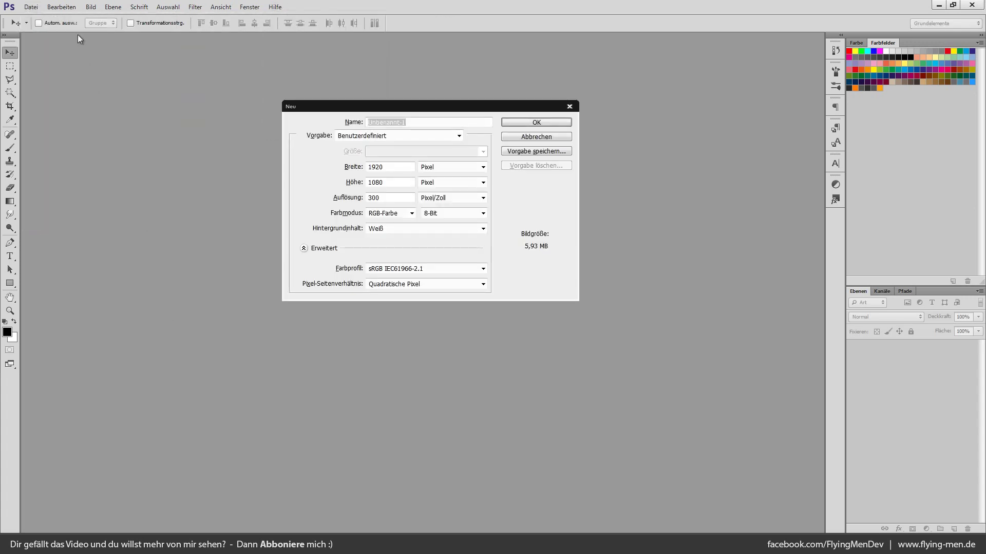
{"action": "left_click", "coordinate": [33, 8]}
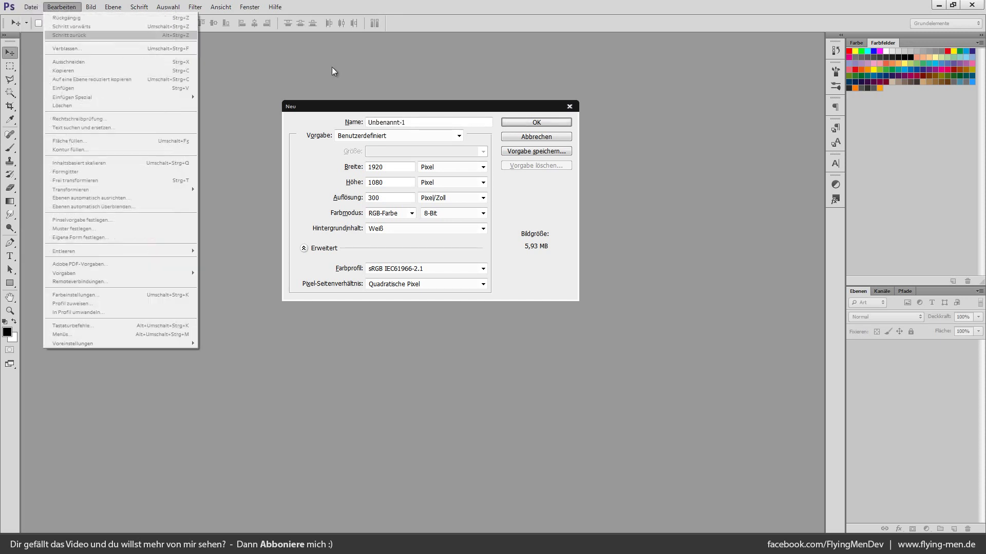
{"action": "key", "text": "Escape"}
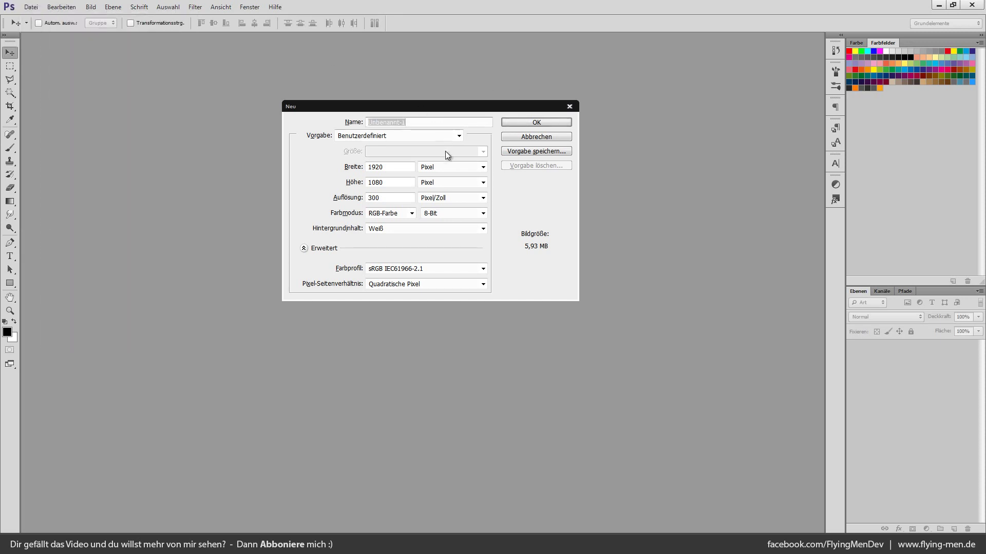
{"action": "left_click_drag", "start_coordinate": [478, 113], "coordinate": [487, 138]}
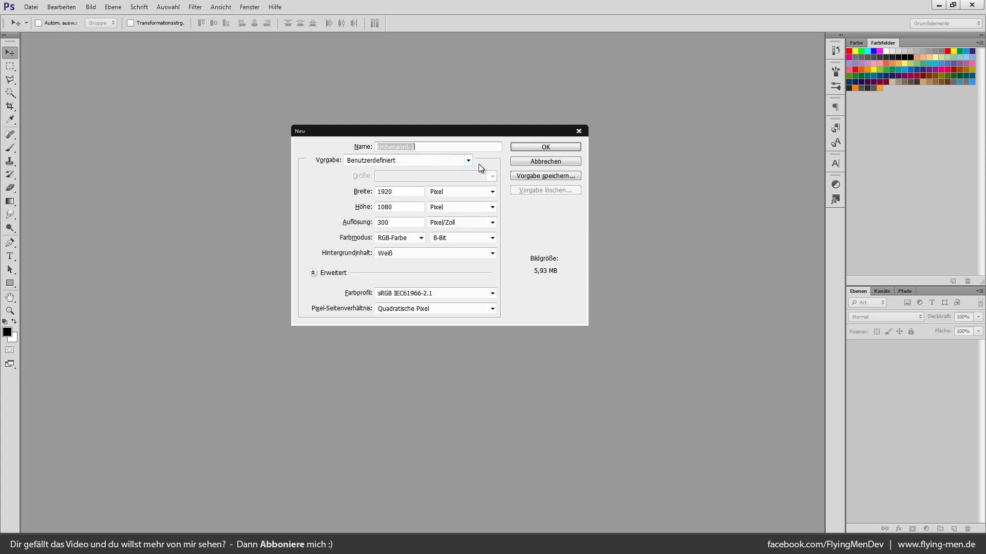
{"action": "left_click", "coordinate": [468, 159]}
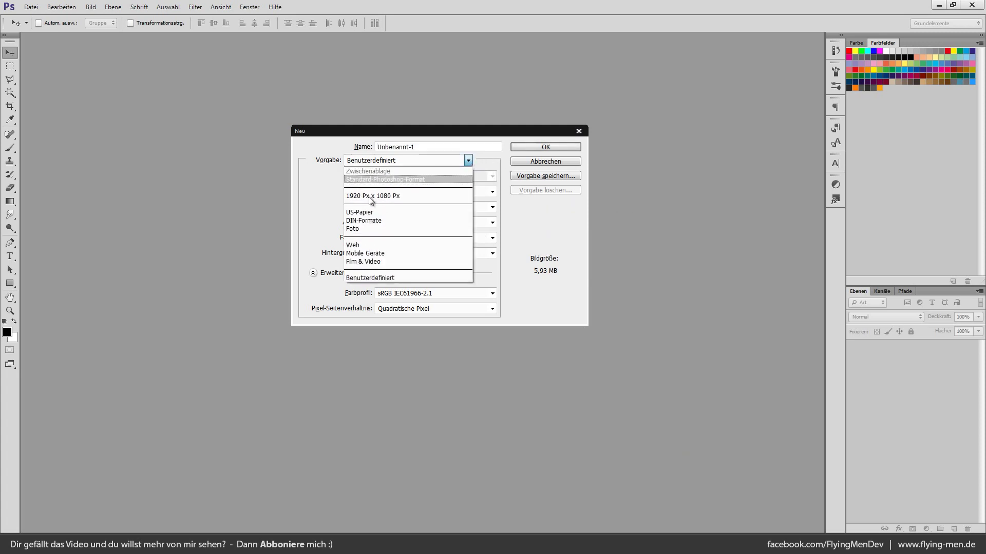
{"action": "left_click", "coordinate": [390, 220]}
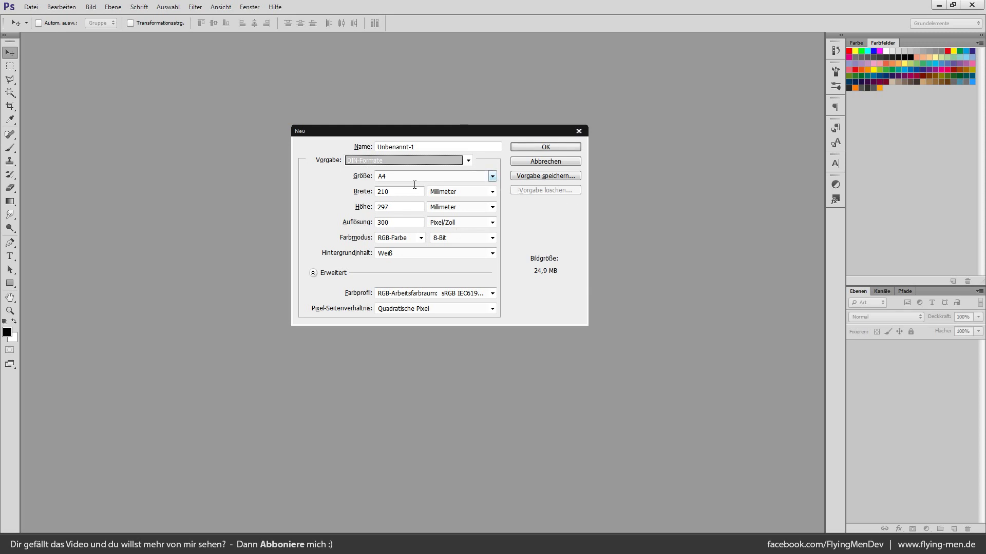
{"action": "left_click", "coordinate": [492, 178]}
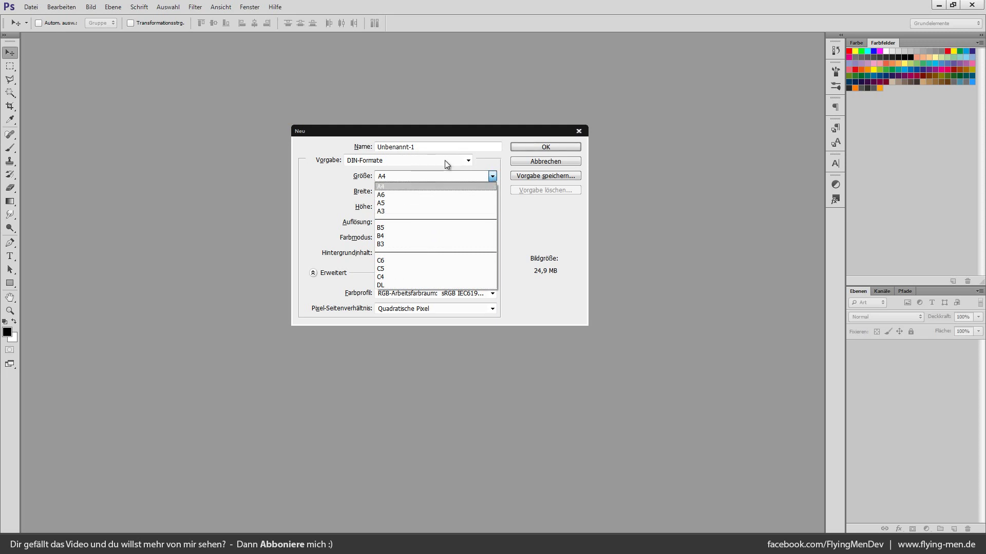
{"action": "left_click", "coordinate": [445, 160]}
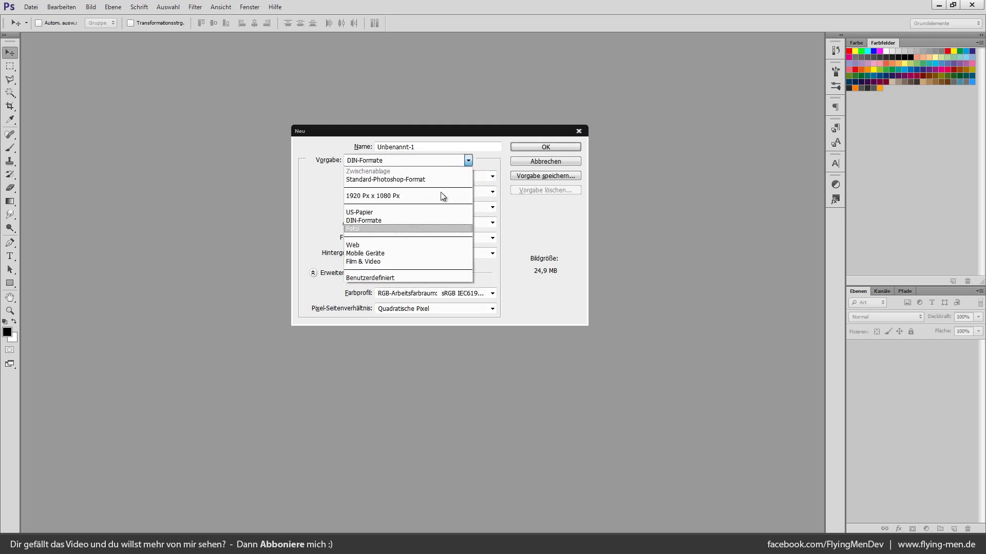
{"action": "left_click", "coordinate": [380, 278]}
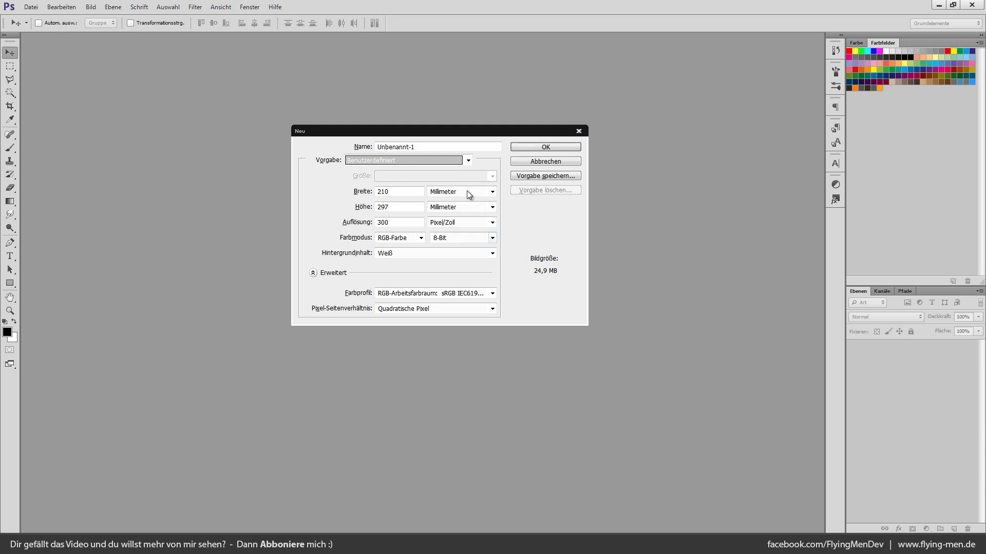
Enter 1920 × 1080 pixels at 72 ppi and keep RGB-Farbe colour mode
{"action": "left_click", "coordinate": [406, 195]}
{"action": "left_click", "coordinate": [446, 193]}
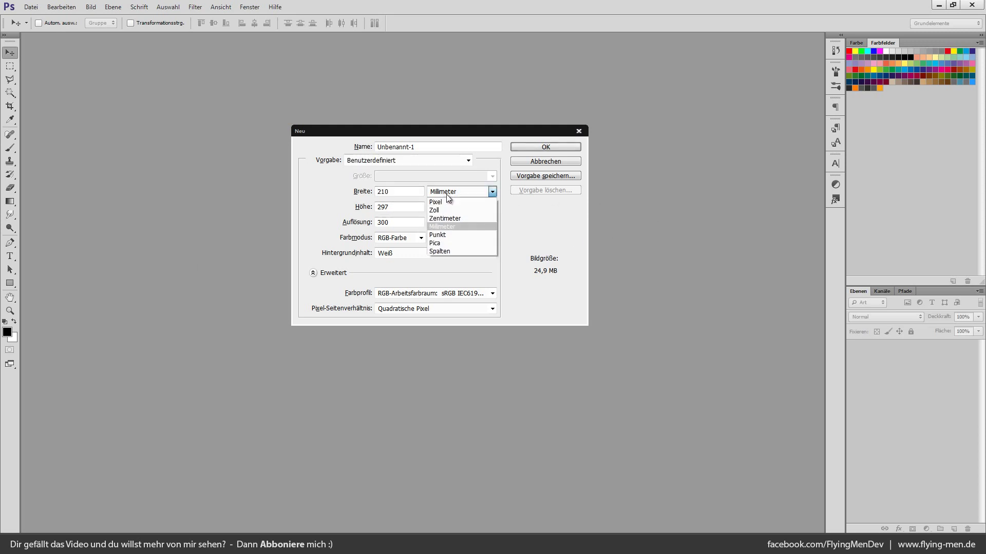
{"action": "left_click", "coordinate": [445, 202]}
{"action": "left_click_drag", "start_coordinate": [393, 191], "coordinate": [217, 188]}
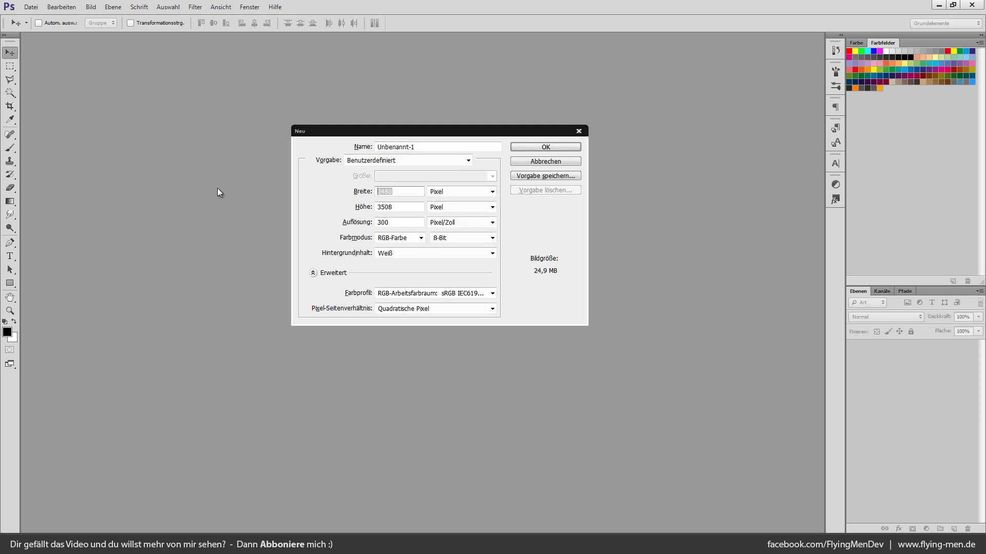
{"action": "type", "text": "1920"}
{"action": "key", "text": "Tab"}
{"action": "key", "text": "Tab"}
{"action": "type", "text": "1080"}
{"action": "key", "text": "Tab"}
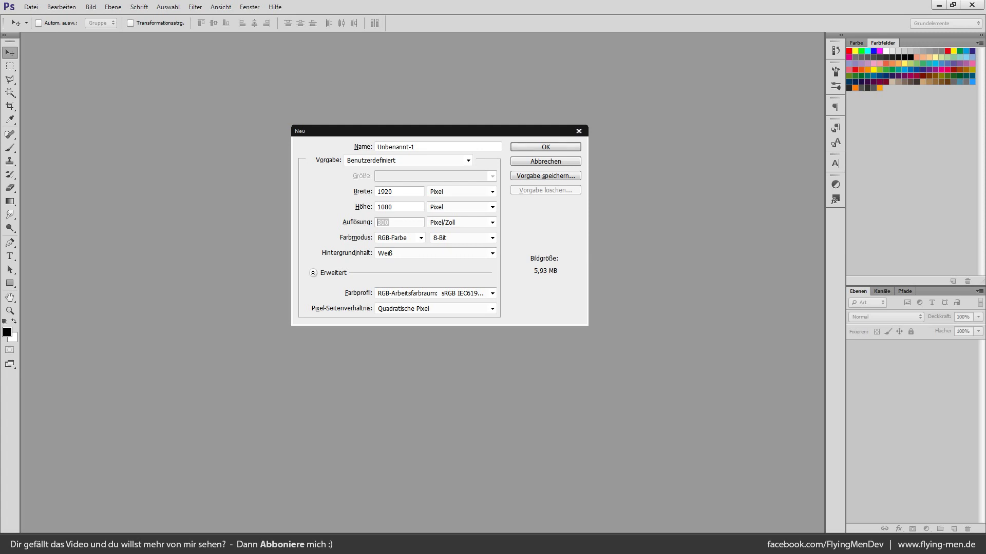
{"action": "type", "text": "72"}
{"action": "left_click", "coordinate": [422, 240]}
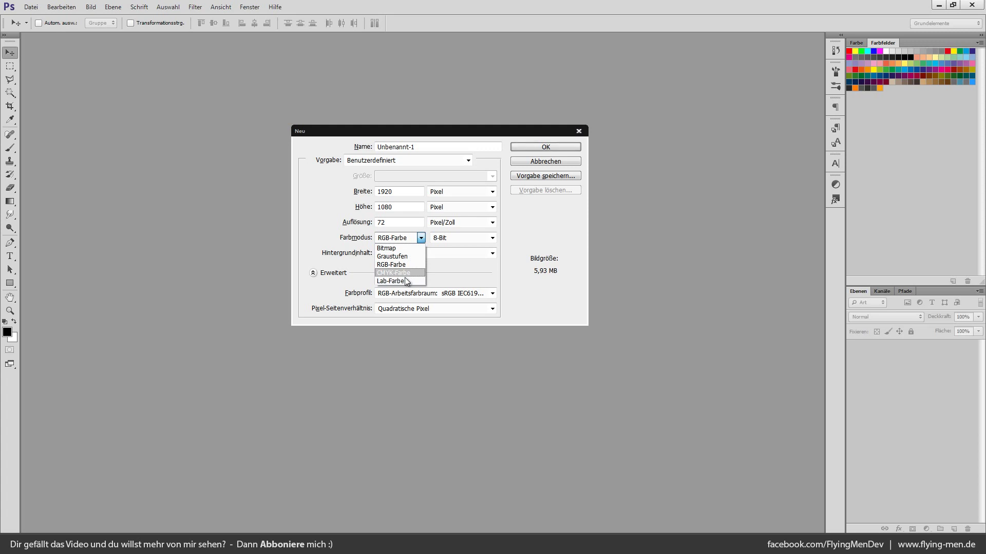
{"action": "left_click", "coordinate": [390, 266]}
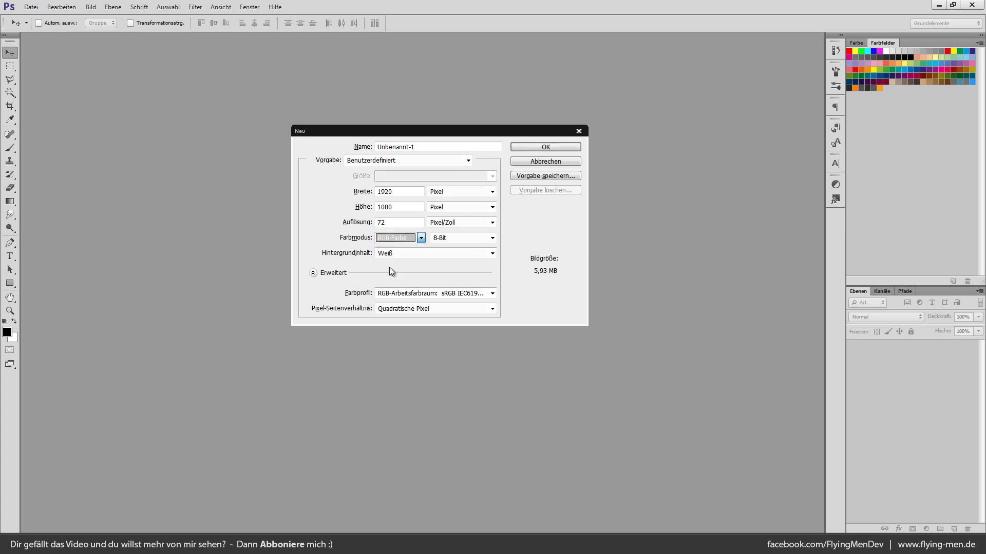
{"action": "mouse_move", "coordinate": [403, 131]}
{"action": "left_mouse_down"}
{"action": "mouse_move", "coordinate": [322, 175]}
{"action": "mouse_move", "coordinate": [409, 134]}
{"action": "left_mouse_up"}
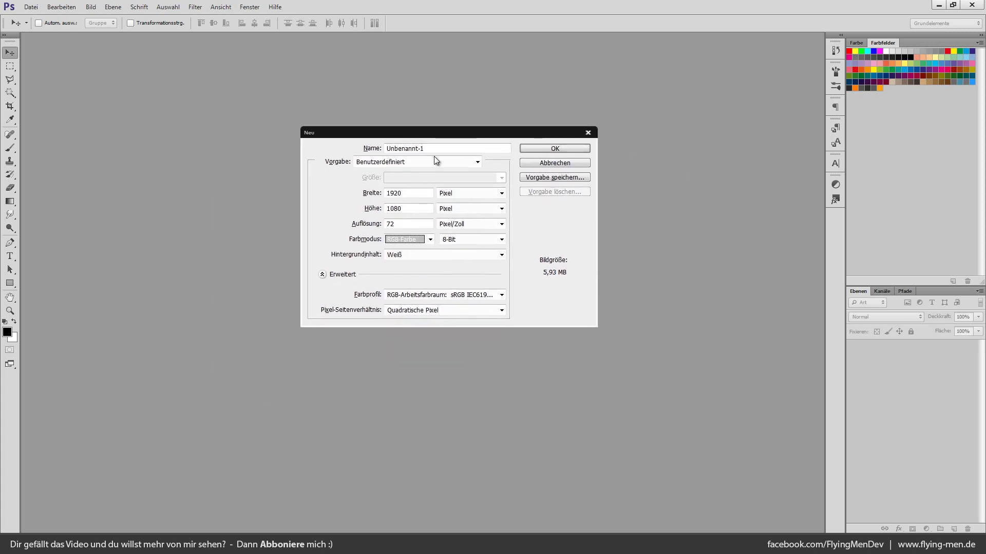
Name the document Wallpaper, save these settings as a 'Wallpaper' preset, and apply it
{"action": "left_click", "coordinate": [447, 148]}
{"action": "type", "text": "Wa"}
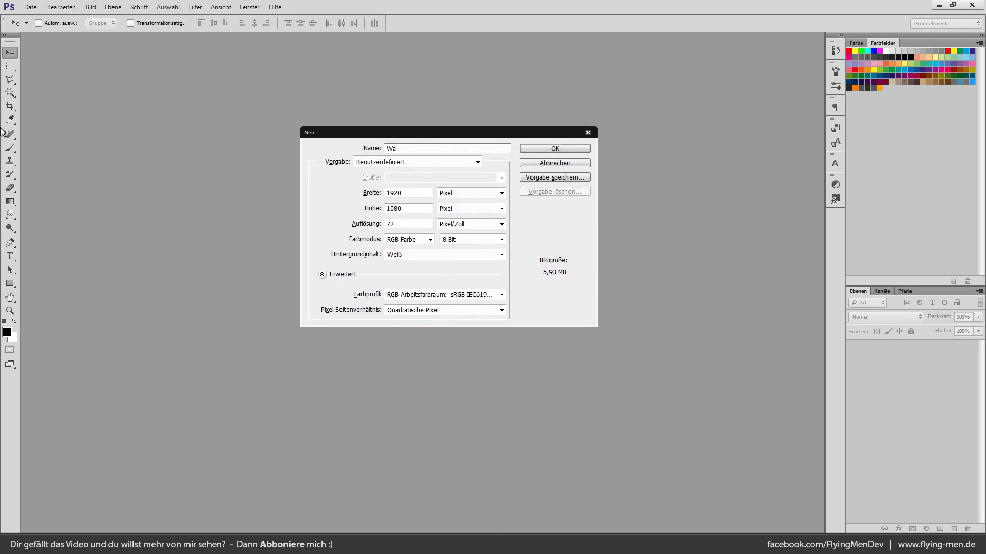
{"action": "type", "text": "llpap"}
{"action": "type", "text": "er"}
{"action": "left_click_drag", "start_coordinate": [502, 135], "coordinate": [517, 116]}
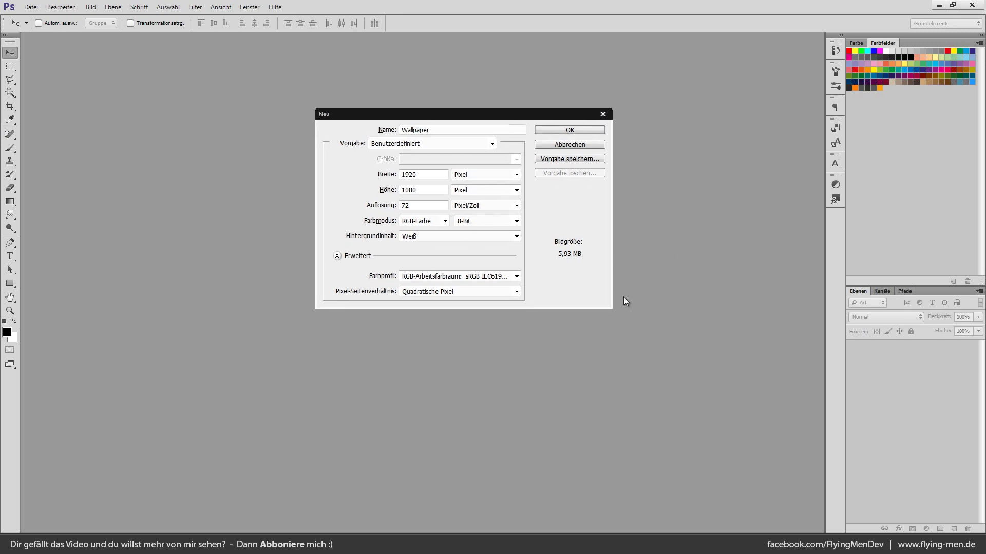
{"action": "left_click", "coordinate": [577, 158]}
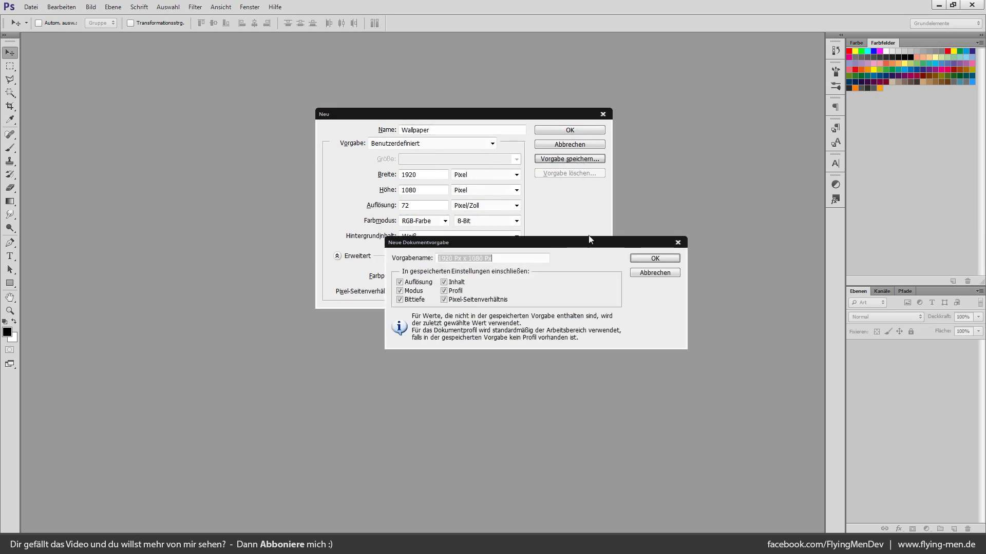
{"action": "type", "text": "W"}
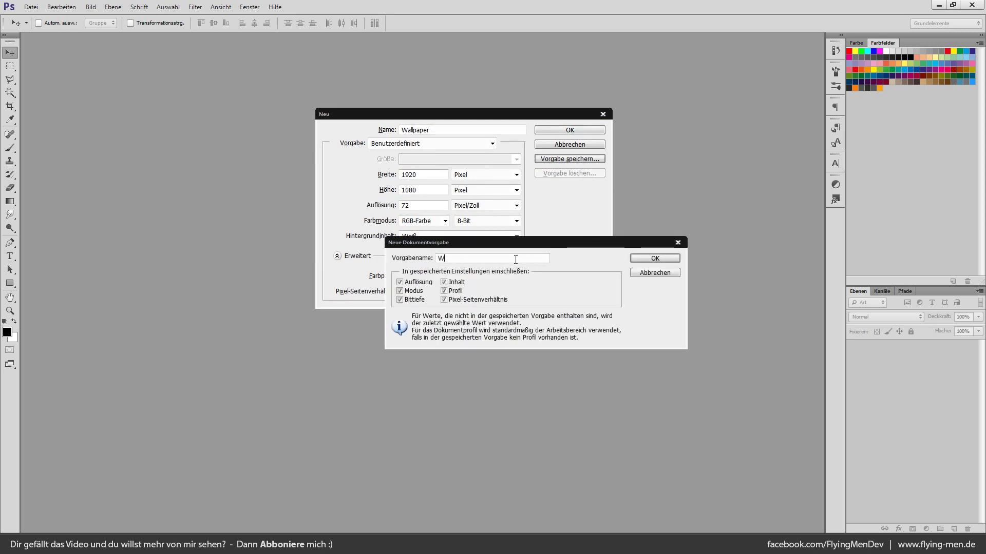
{"action": "type", "text": "allpaper"}
{"action": "left_click", "coordinate": [659, 259]}
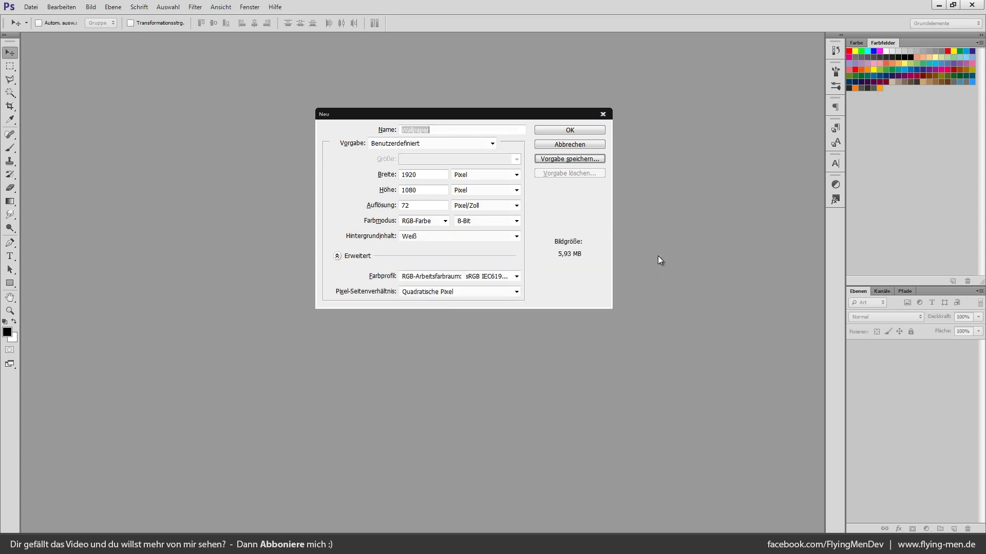
{"action": "left_click", "coordinate": [492, 144]}
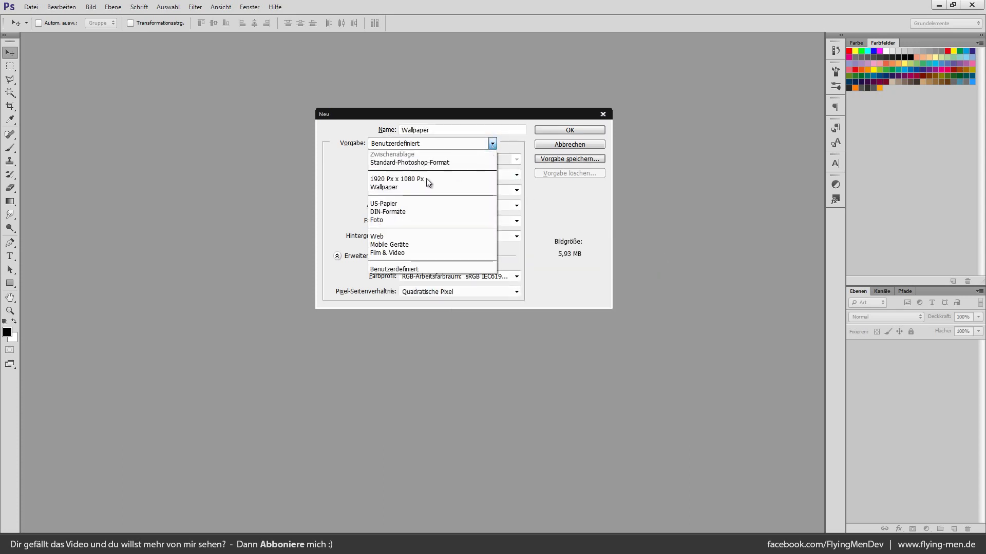
{"action": "left_click", "coordinate": [382, 186]}
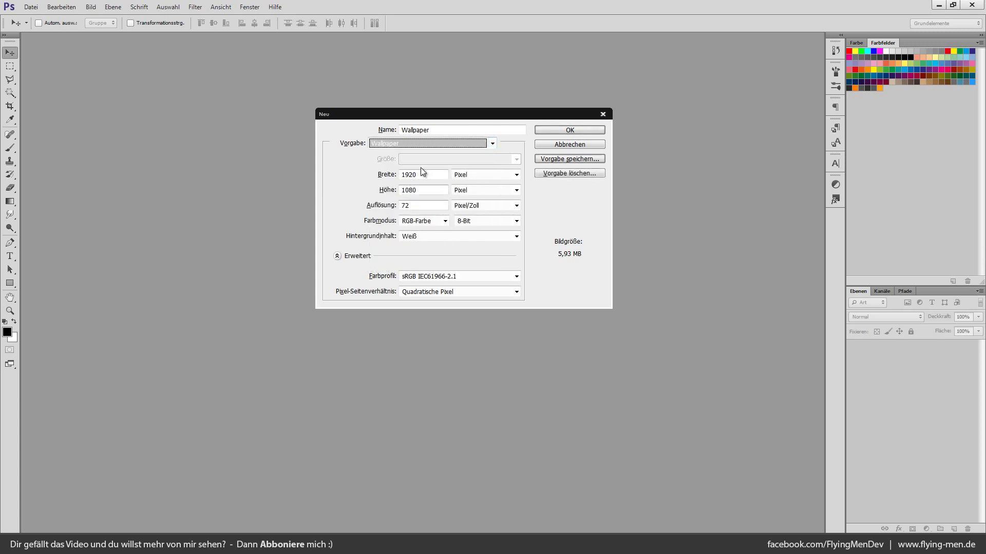
Switch to custom settings and try width 324, height 343 and resolution 300
{"action": "left_click", "coordinate": [490, 146]}
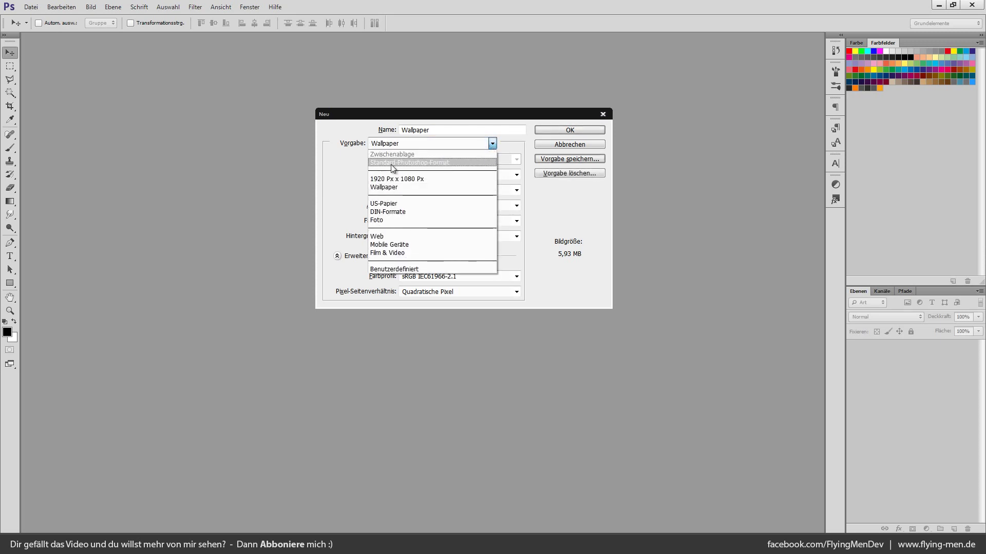
{"action": "left_click", "coordinate": [426, 151]}
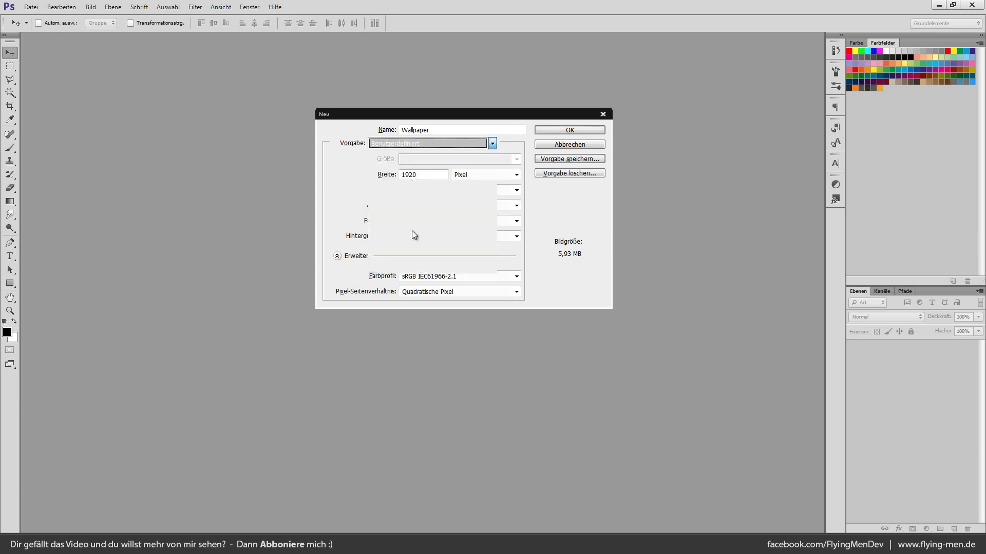
{"action": "left_click", "coordinate": [425, 177]}
{"action": "type", "text": "324"}
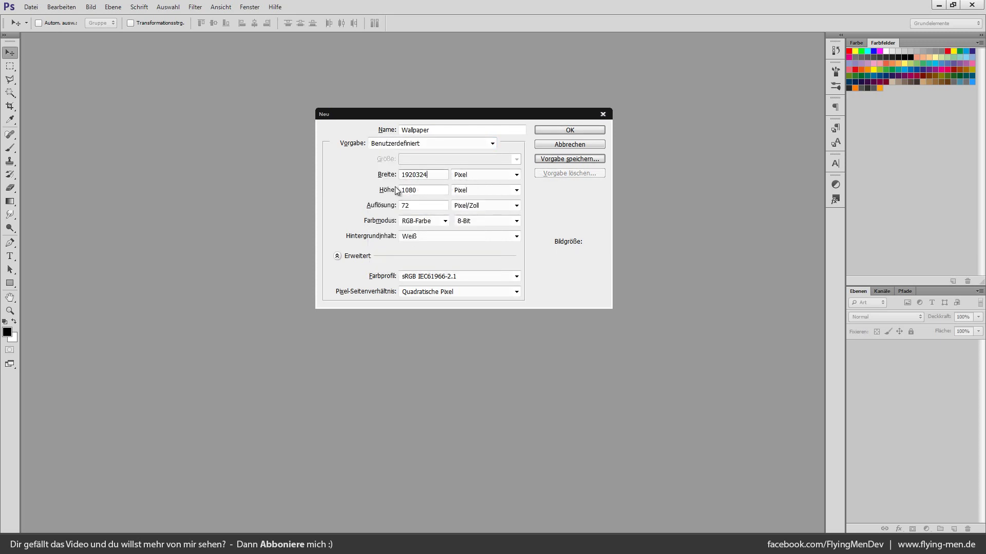
{"action": "key", "text": "Tab"}
{"action": "left_click", "coordinate": [491, 212]}
{"action": "type", "text": "34"}
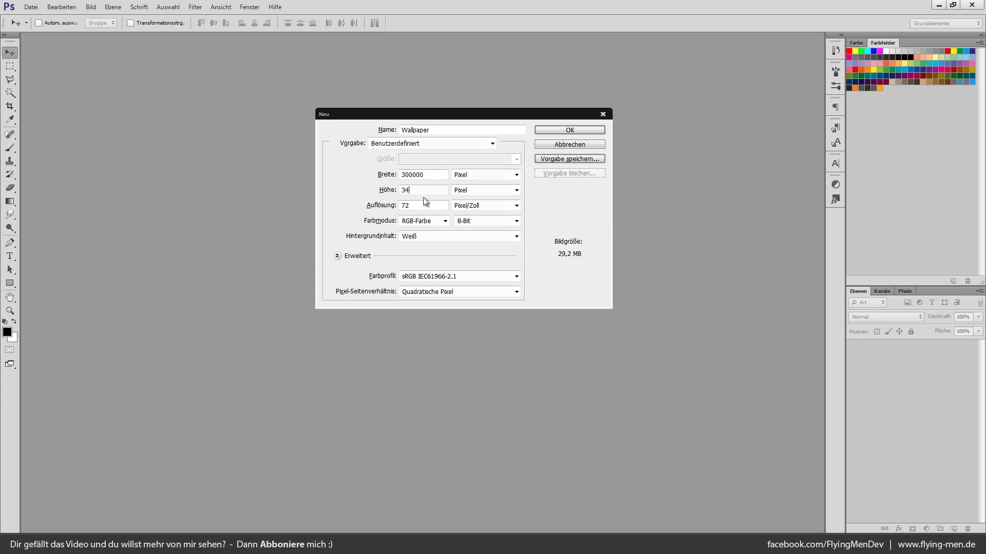
{"action": "type", "text": "3"}
{"action": "key", "text": "Tab"}
{"action": "type", "text": "300"}
Restore the Wallpaper preset values and create the 1920 × 1080 Wallpaper document
{"action": "left_click", "coordinate": [483, 146]}
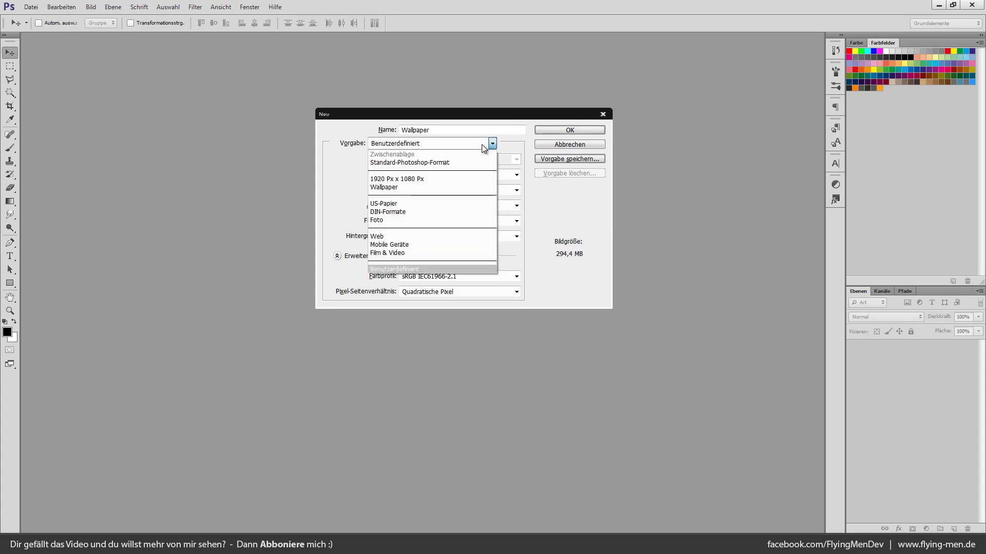
{"action": "left_click", "coordinate": [385, 188]}
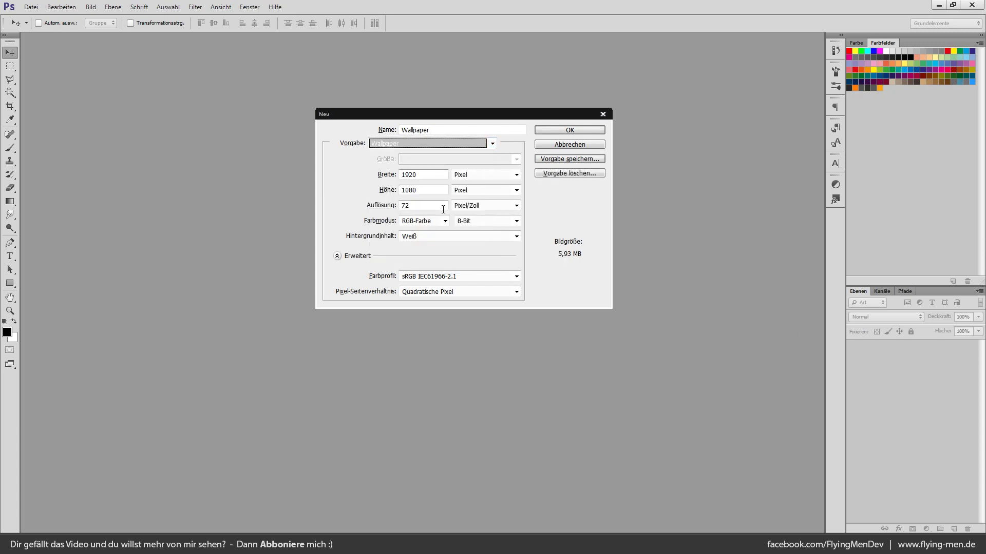
{"action": "left_click", "coordinate": [582, 131]}
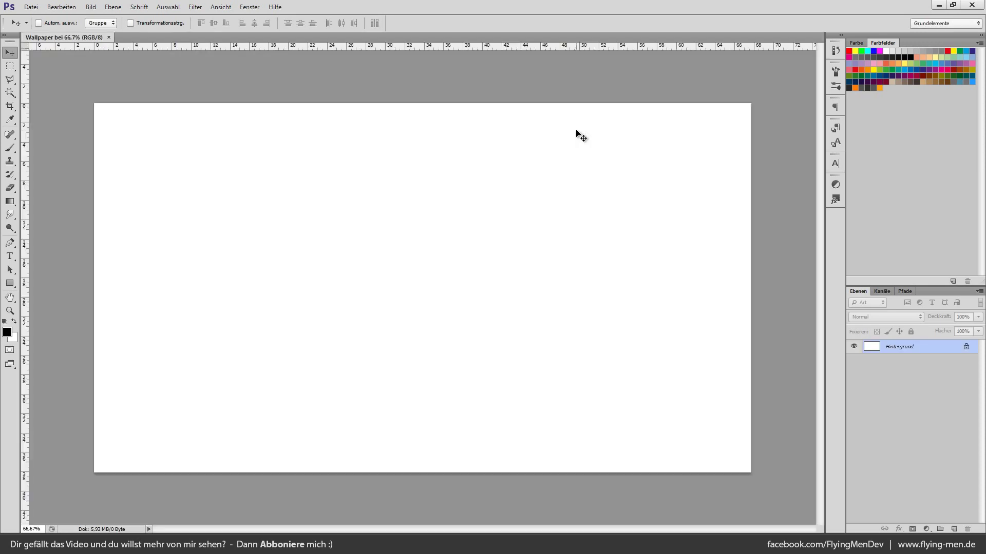
Open the Bearbeiten menu to reach the Voreinstellungen submenu
{"action": "left_click", "coordinate": [57, 8]}
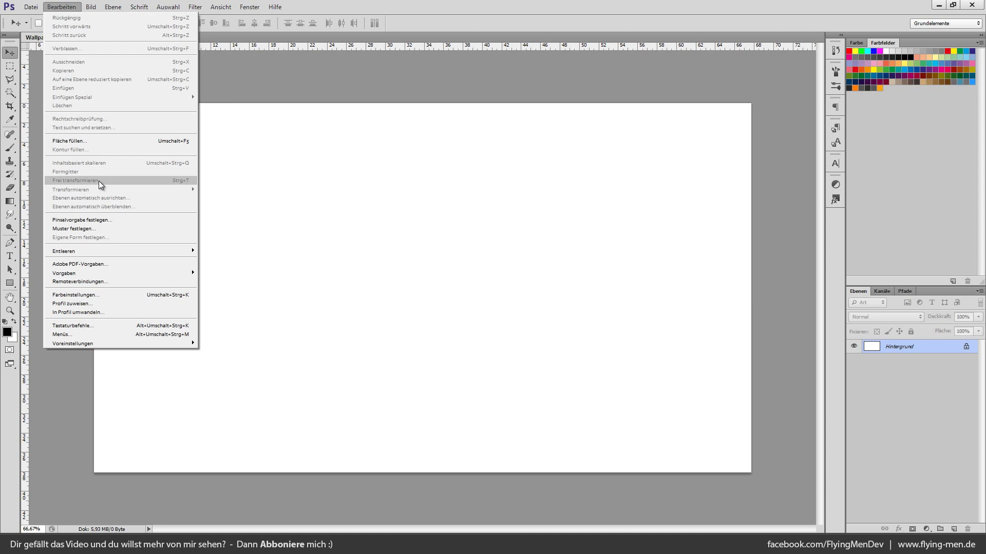
{"action": "mouse_move", "coordinate": [123, 343]}
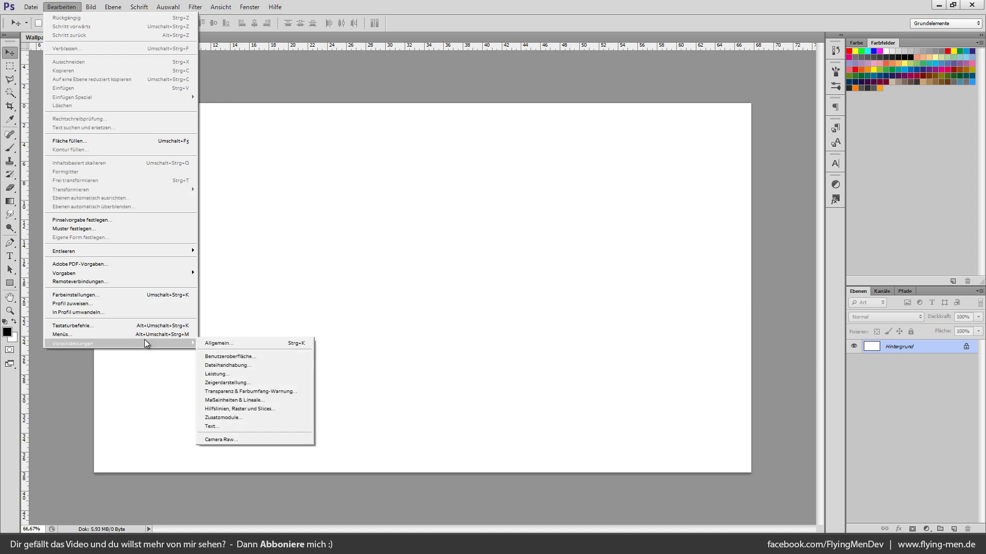
Open the Allgemein preferences and reposition the preferences window
{"action": "left_click", "coordinate": [208, 342]}
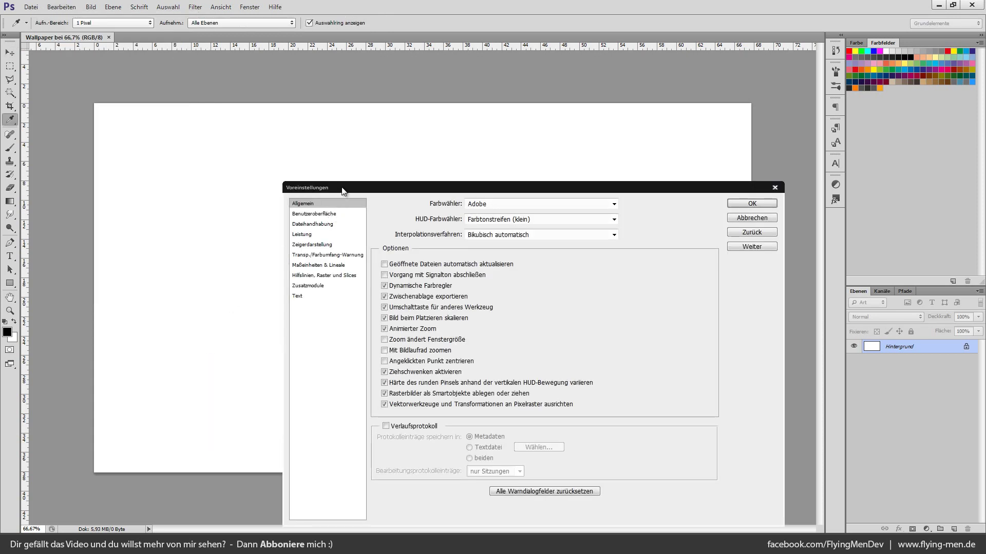
{"action": "left_click_drag", "start_coordinate": [343, 190], "coordinate": [347, 87]}
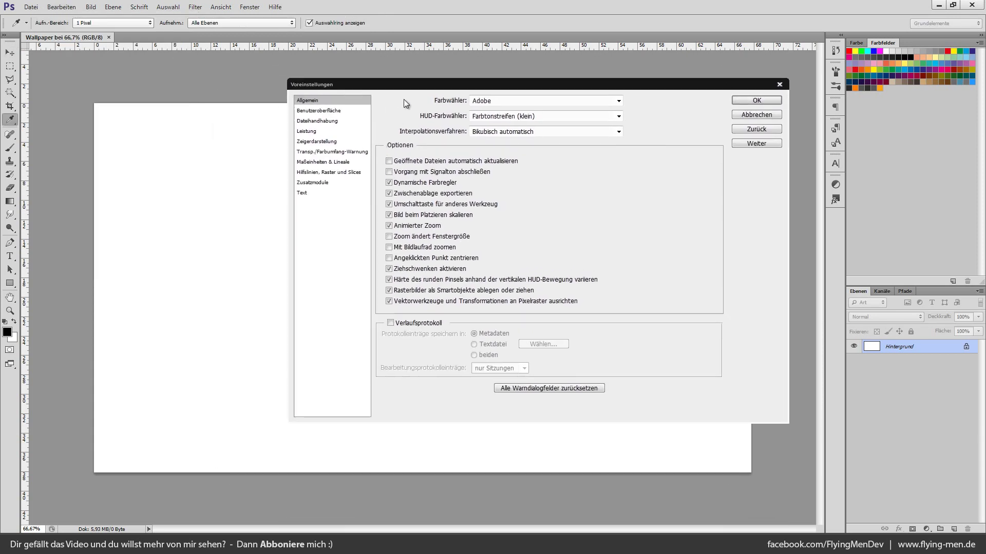
{"action": "left_click_drag", "start_coordinate": [407, 87], "coordinate": [399, 88]}
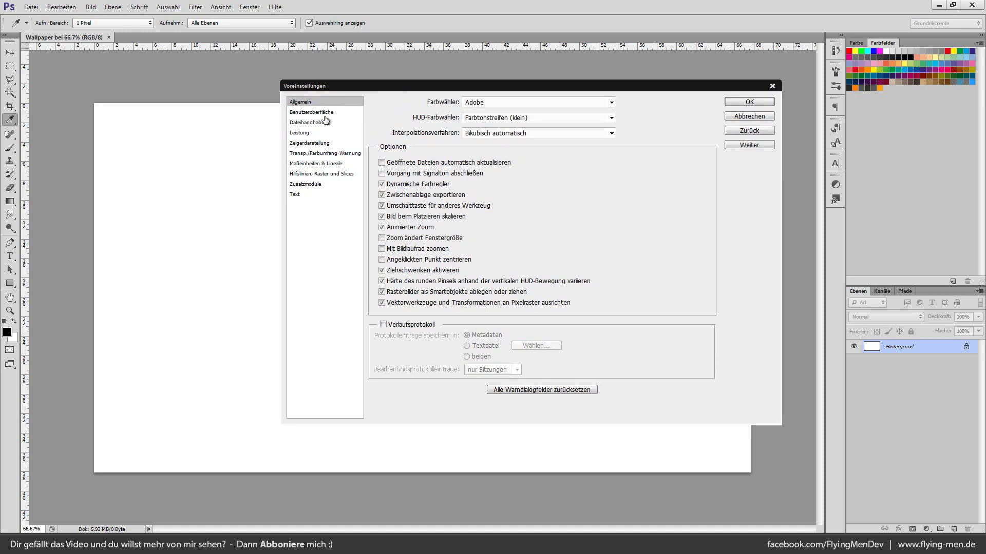
{"action": "mouse_move", "coordinate": [316, 89]}
{"action": "left_mouse_down"}
{"action": "mouse_move", "coordinate": [288, 88]}
{"action": "mouse_move", "coordinate": [283, 104]}
{"action": "left_mouse_up"}
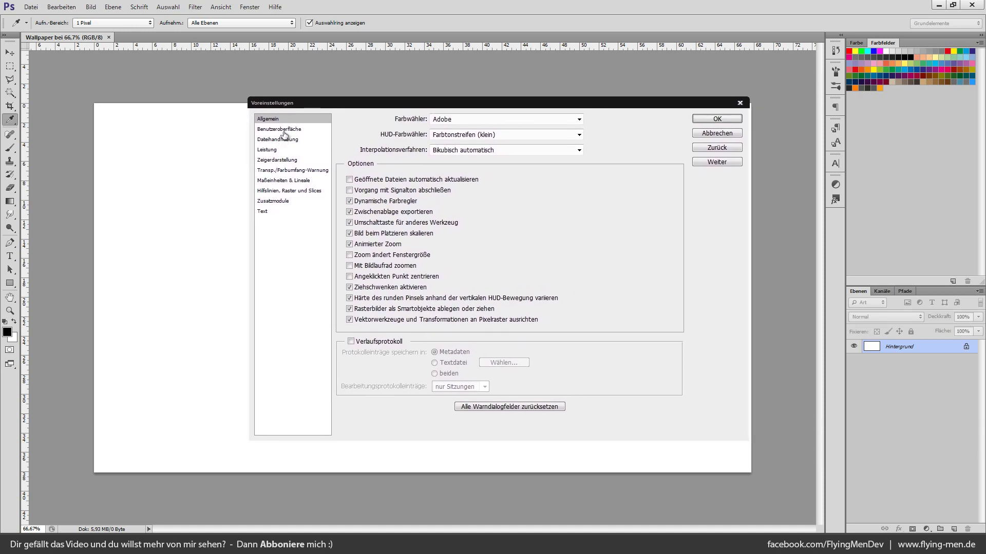
Preview the dark Benutzeroberfläche themes, keep the light theme, and view Dateihandhabung settings
{"action": "left_click", "coordinate": [281, 129]}
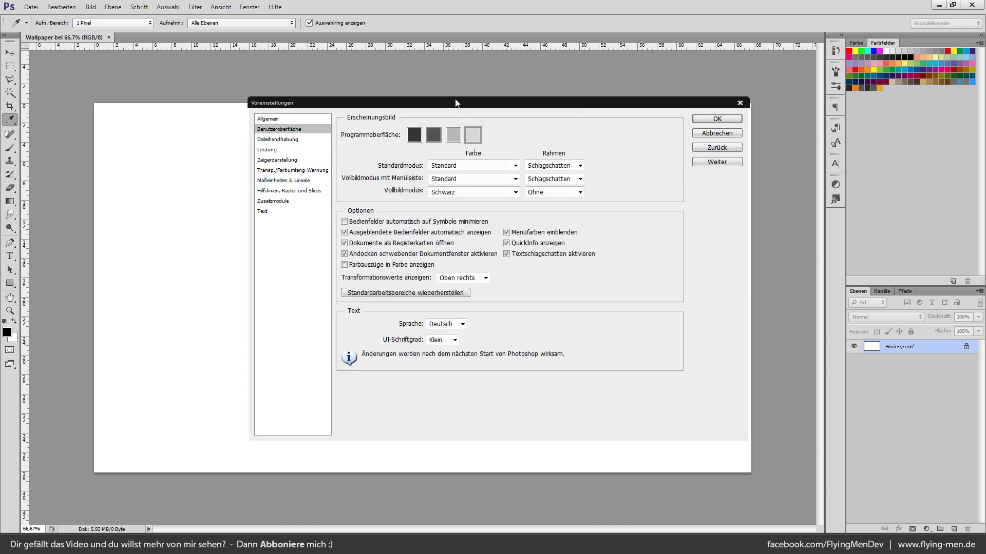
{"action": "left_click_drag", "start_coordinate": [459, 105], "coordinate": [443, 93]}
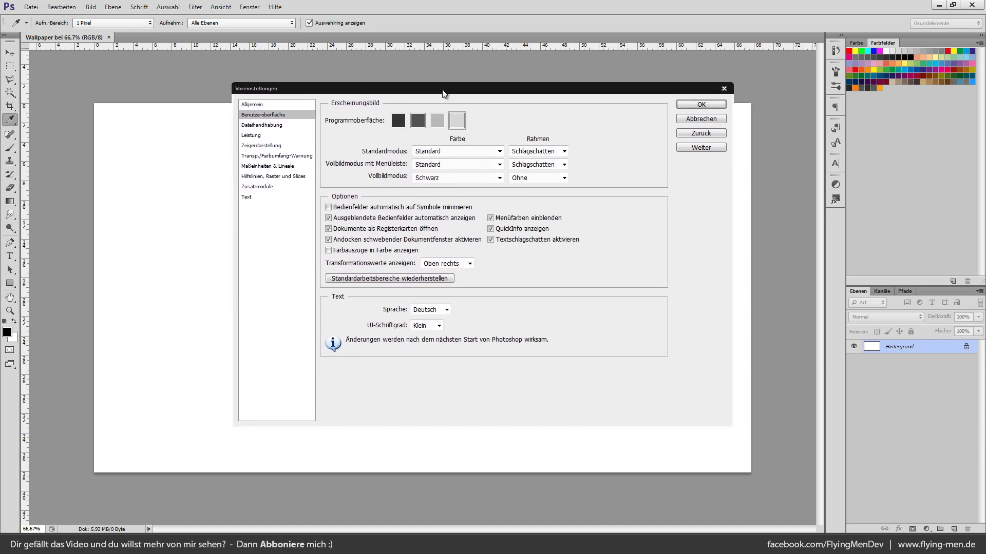
{"action": "left_click", "coordinate": [399, 124]}
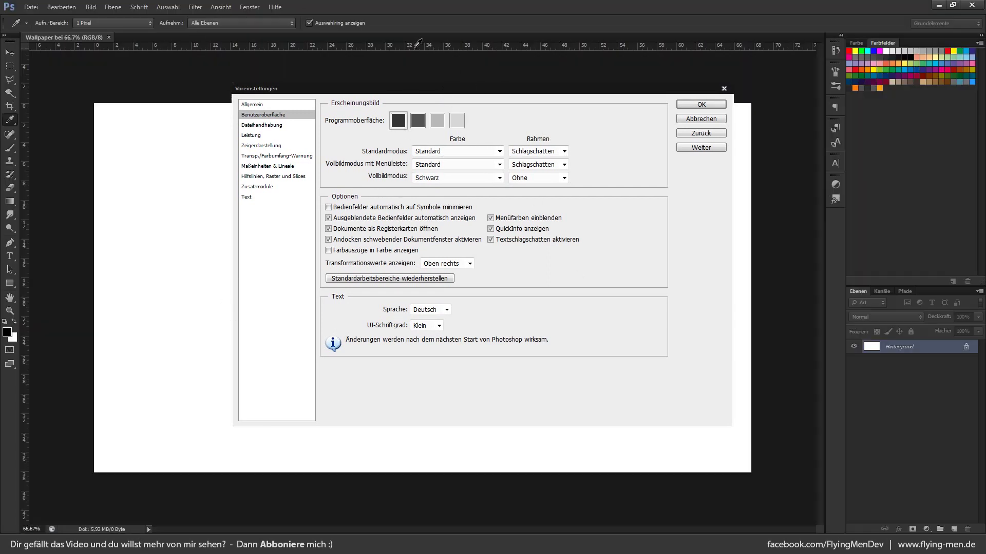
{"action": "left_click", "coordinate": [418, 125]}
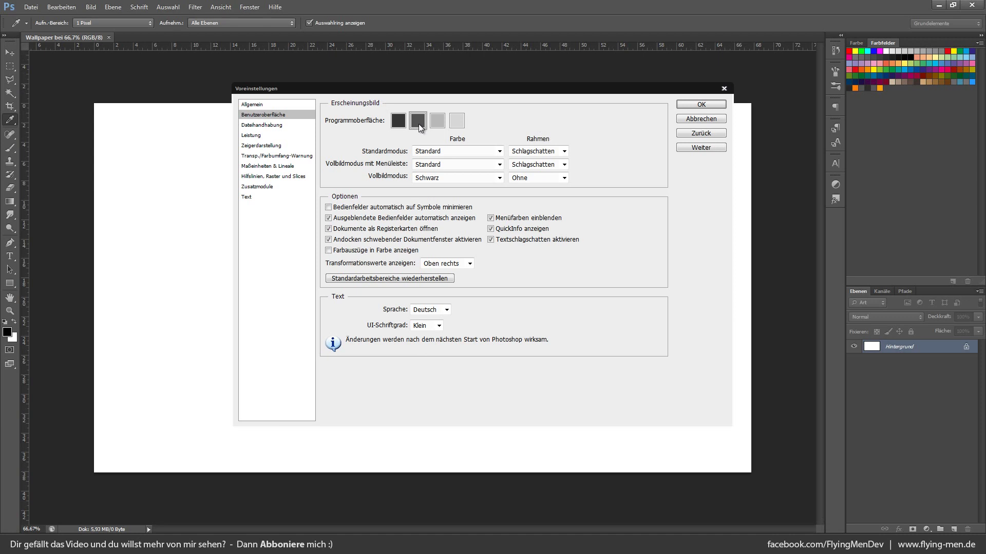
{"action": "left_click", "coordinate": [400, 122]}
{"action": "left_click", "coordinate": [417, 122]}
{"action": "left_click", "coordinate": [459, 125]}
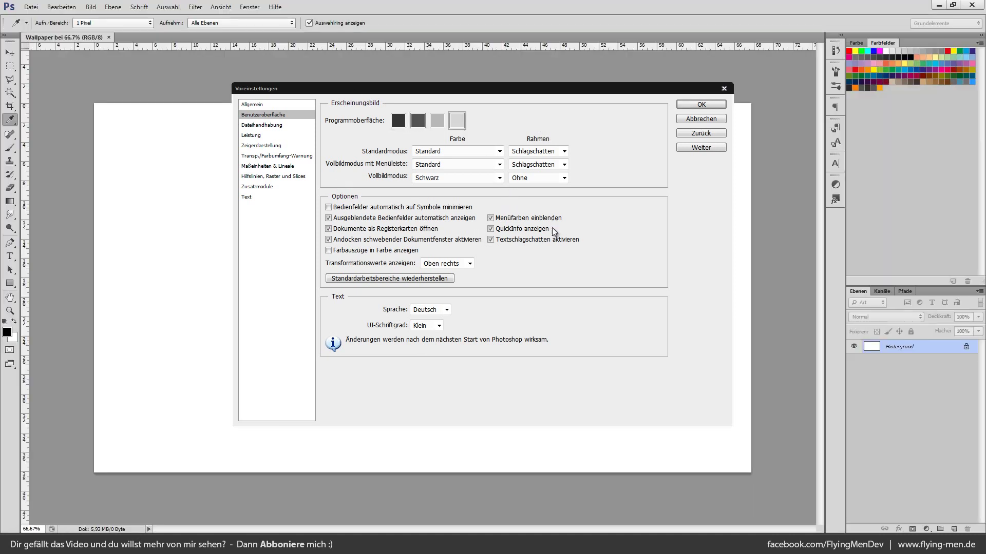
{"action": "left_click", "coordinate": [264, 125]}
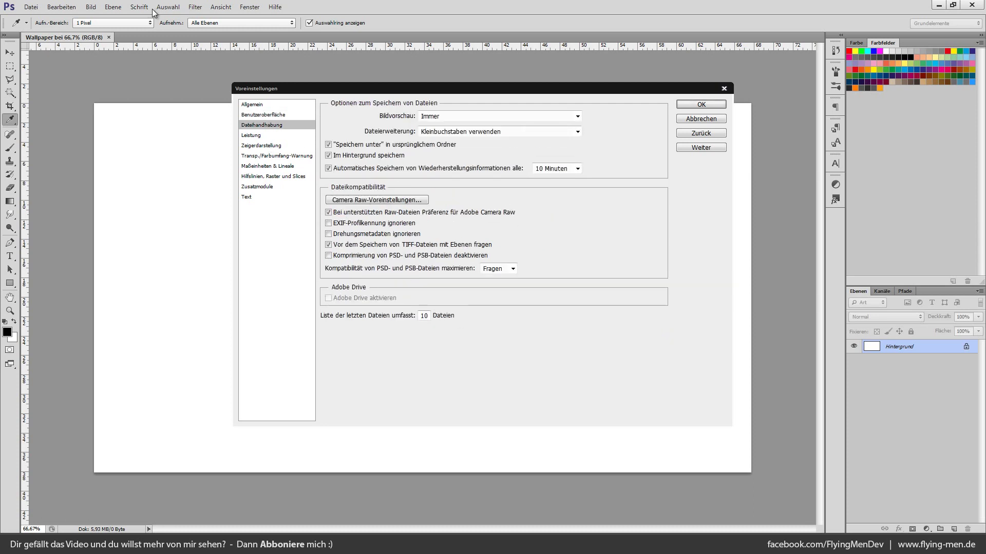
Review the Leistung (performance) preferences while repositioning the window
{"action": "left_click", "coordinate": [252, 135]}
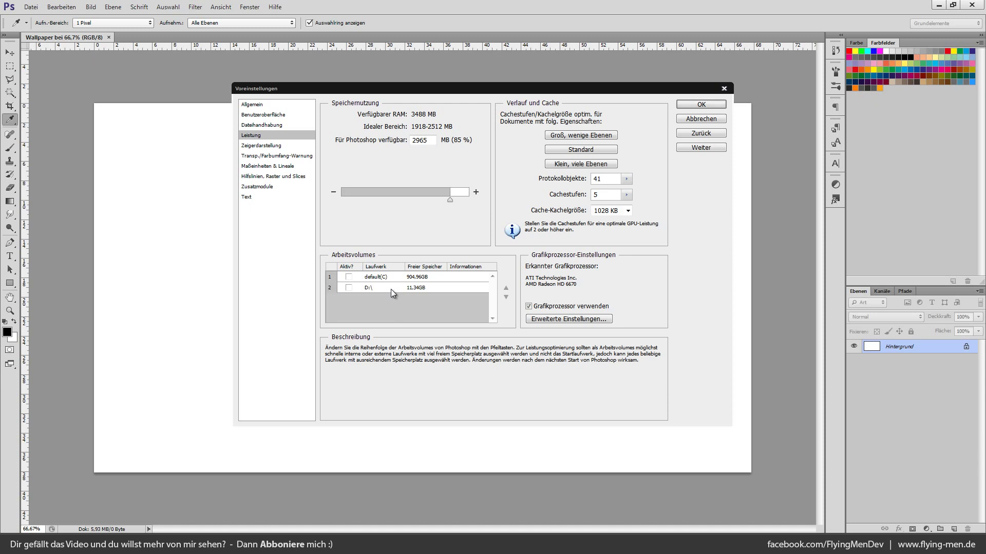
{"action": "left_click_drag", "start_coordinate": [355, 88], "coordinate": [257, 95]}
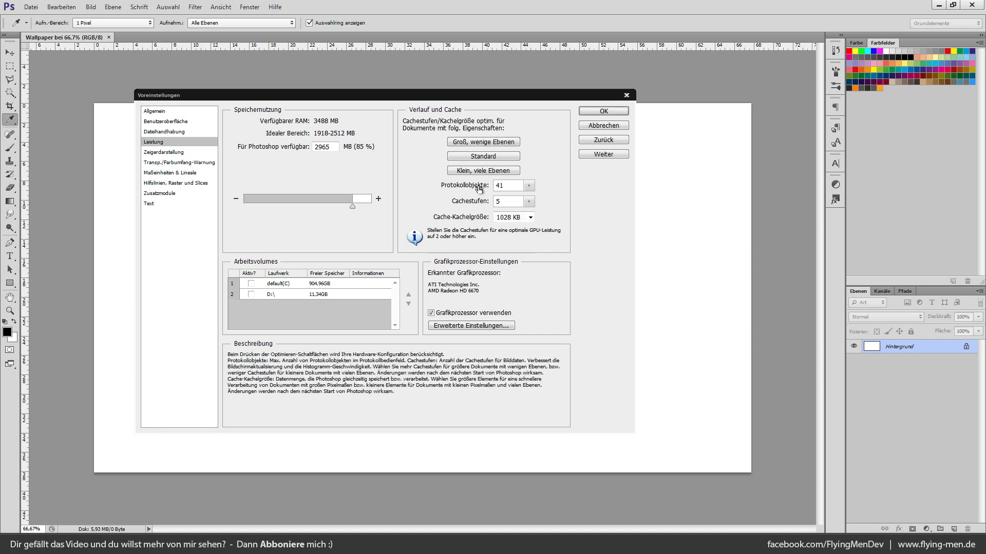
{"action": "left_click_drag", "start_coordinate": [473, 95], "coordinate": [425, 89]}
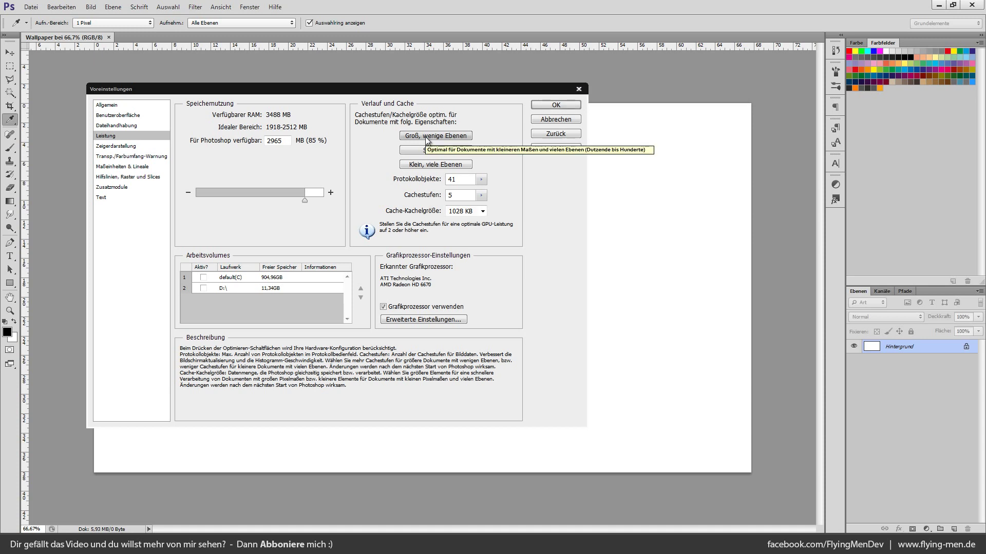
{"action": "left_click_drag", "start_coordinate": [474, 93], "coordinate": [468, 89]}
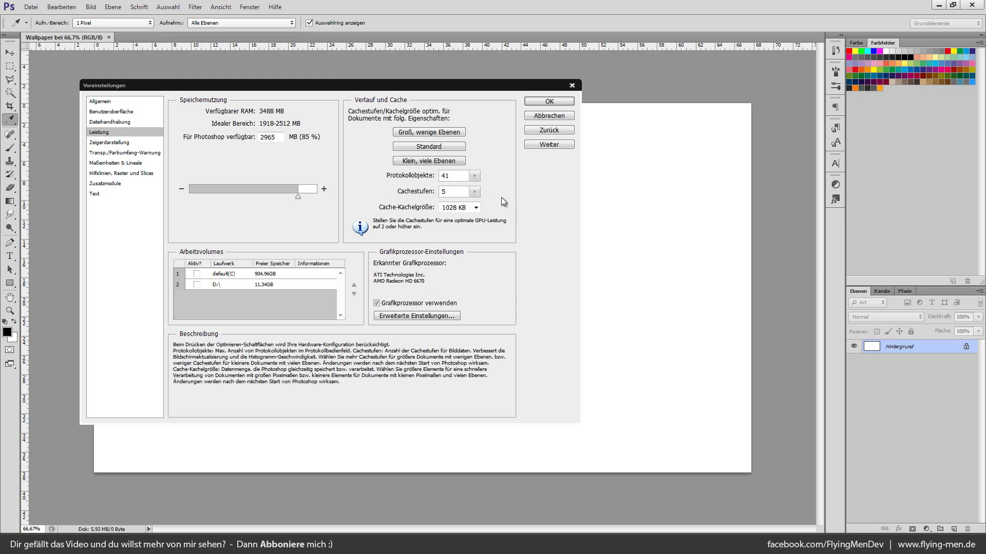
{"action": "left_click_drag", "start_coordinate": [456, 87], "coordinate": [474, 87]}
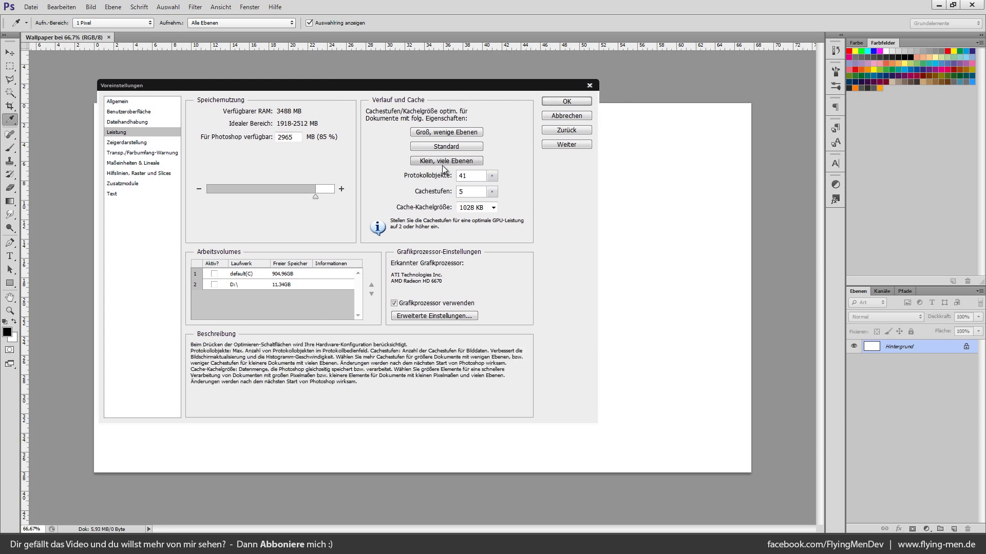
Browse Zeigerdarstellung, Transparenz, Maßeinheiten & Lineale, Hilfslinien and Text, then close preferences with OK
{"action": "left_click", "coordinate": [126, 142]}
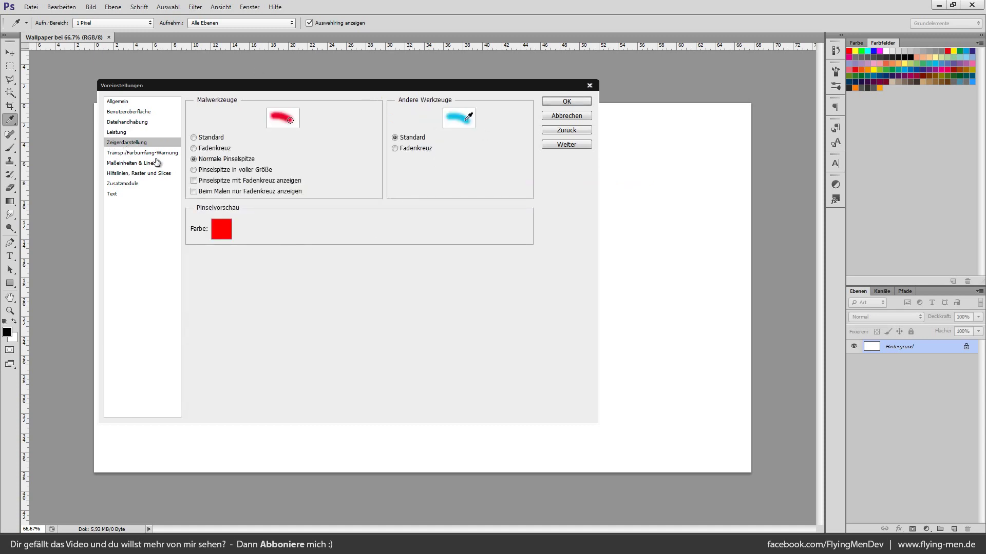
{"action": "left_click", "coordinate": [154, 153]}
{"action": "left_click", "coordinate": [128, 164]}
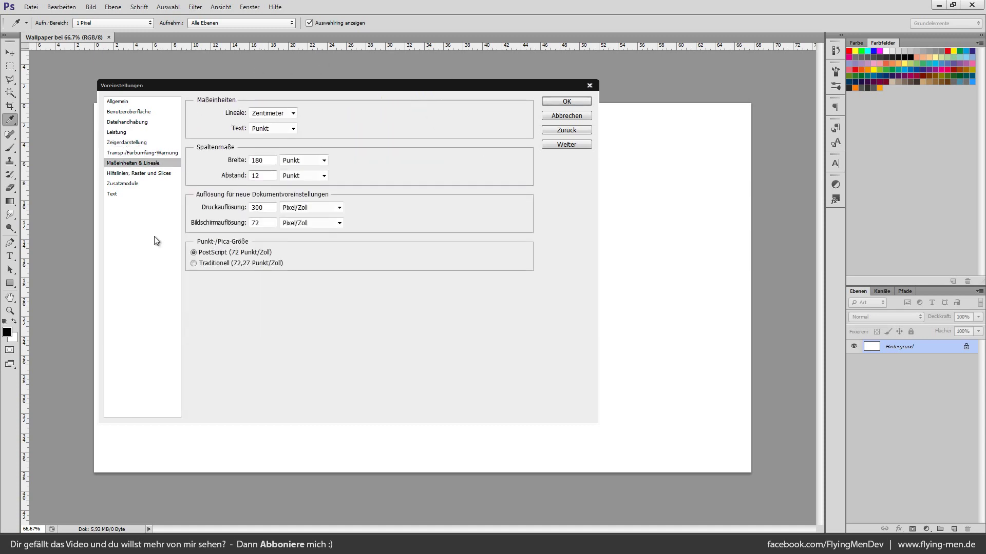
{"action": "left_click", "coordinate": [127, 173]}
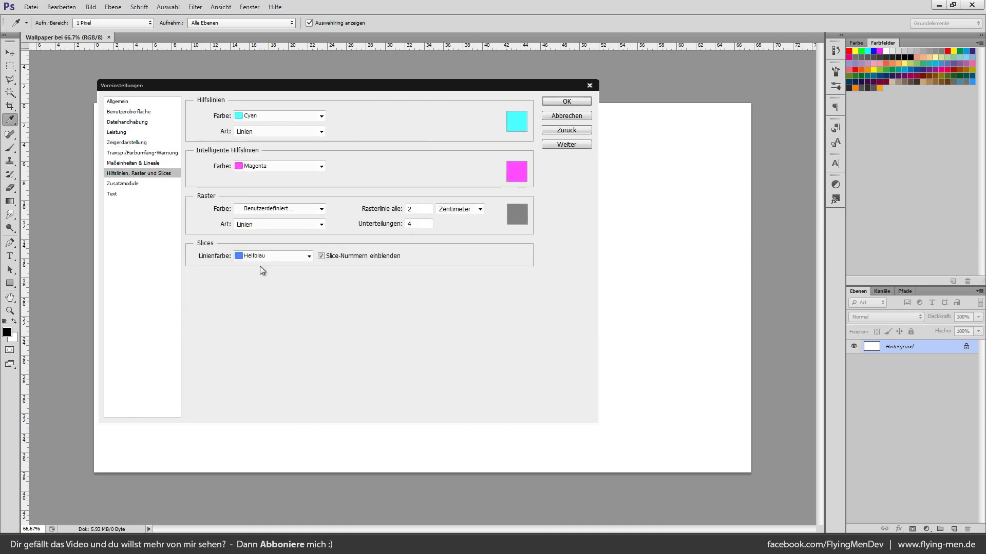
{"action": "left_click", "coordinate": [119, 183]}
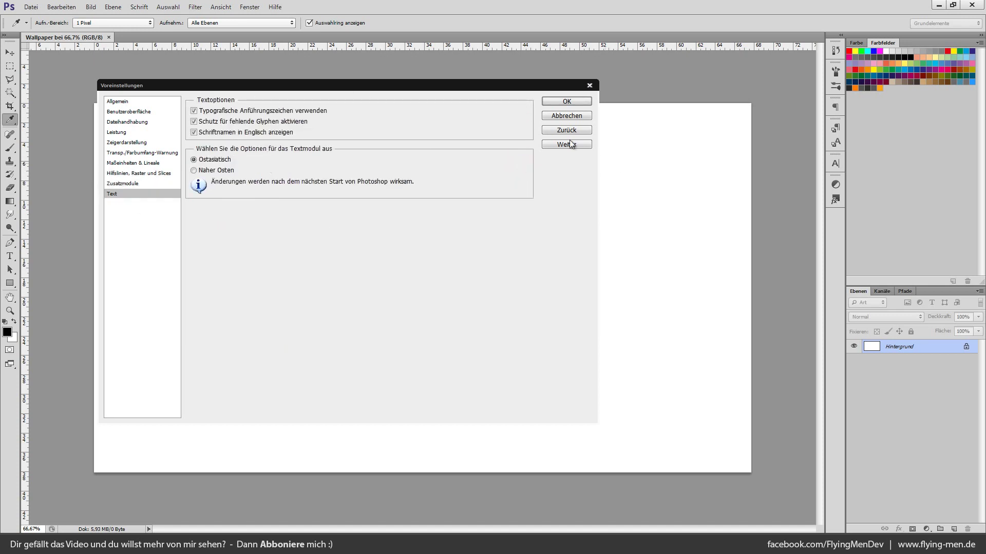
{"action": "left_click_drag", "start_coordinate": [230, 88], "coordinate": [319, 126]}
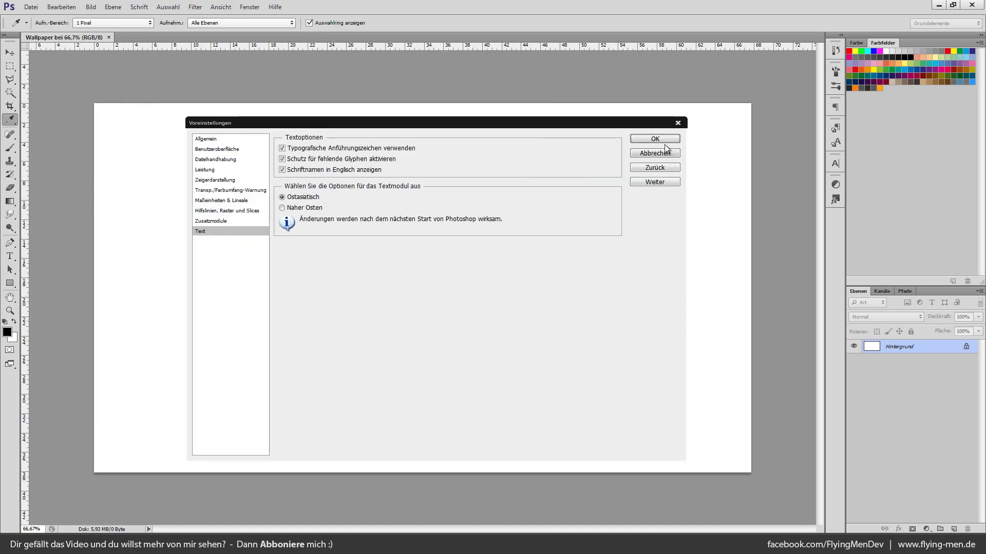
{"action": "left_click", "coordinate": [677, 122]}
Switch to the Move tool (V) and browse the Bild menu
{"action": "key", "text": "v"}
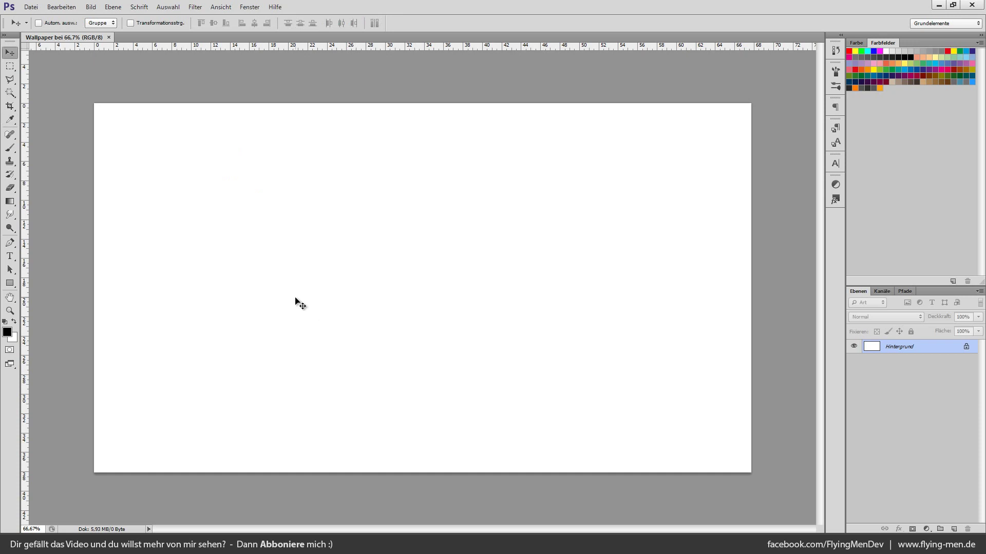
{"action": "left_click", "coordinate": [90, 7]}
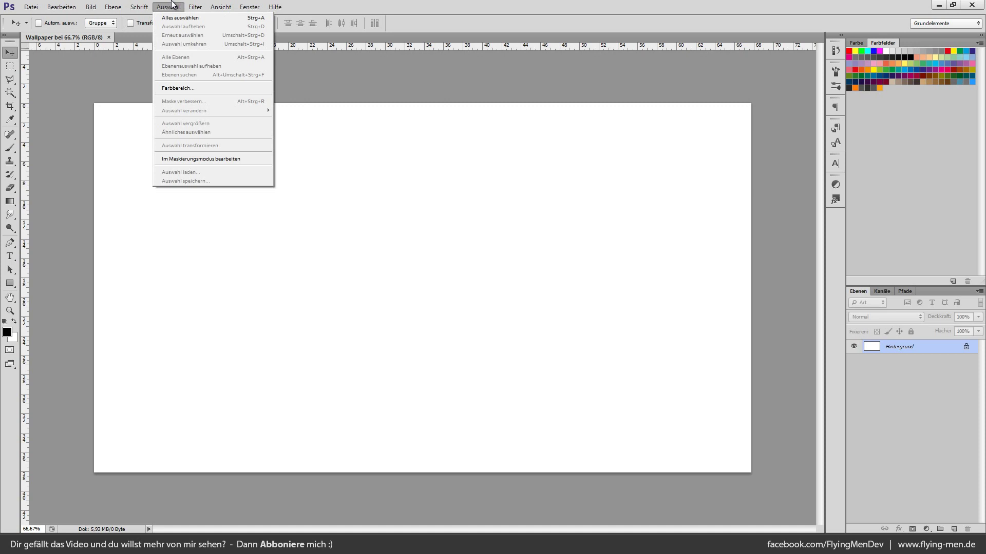
Draw a wide rectangular marquee in the canvas centre and invert it twice, back to the rectangle
{"action": "left_click", "coordinate": [9, 66]}
{"action": "left_click_drag", "start_coordinate": [222, 196], "coordinate": [621, 345]}
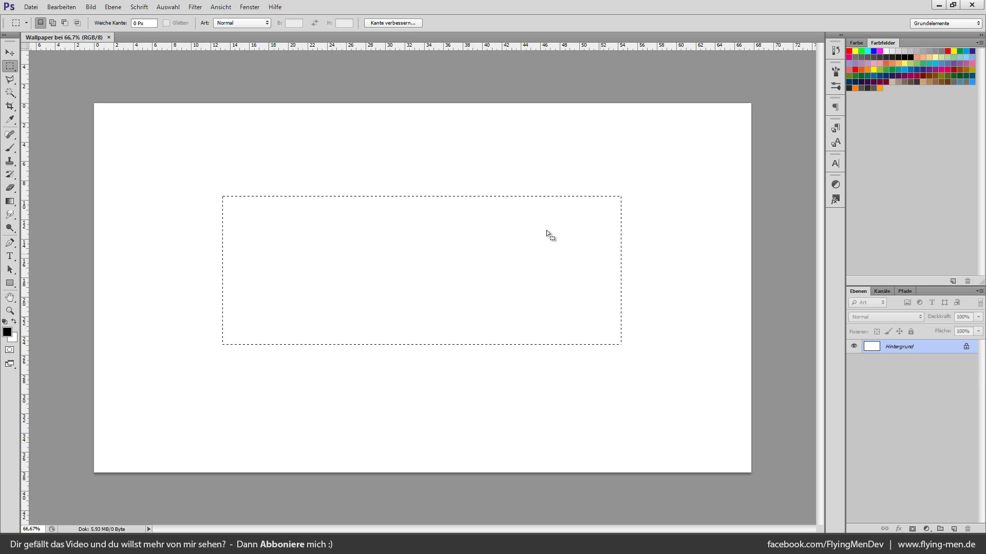
{"action": "left_click", "coordinate": [169, 7]}
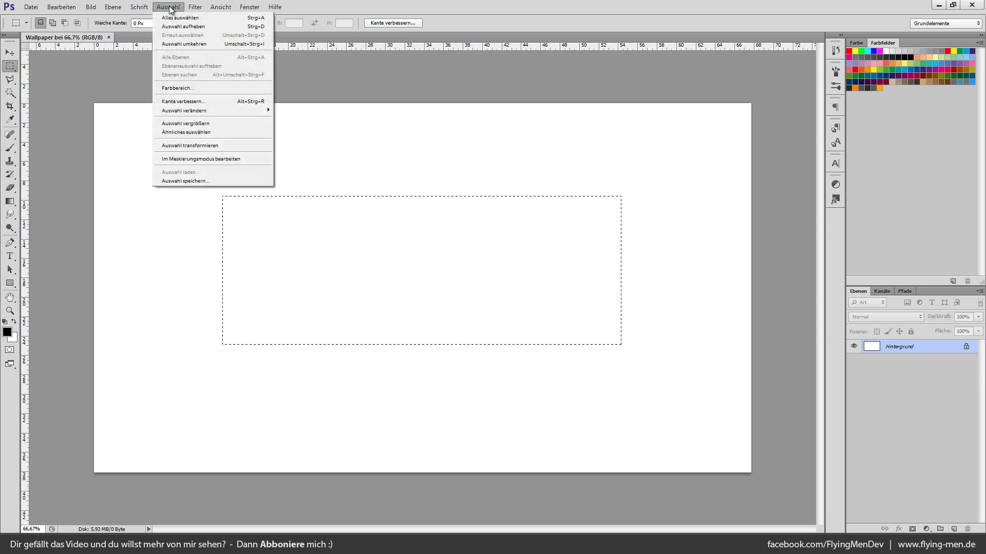
{"action": "left_click", "coordinate": [169, 44]}
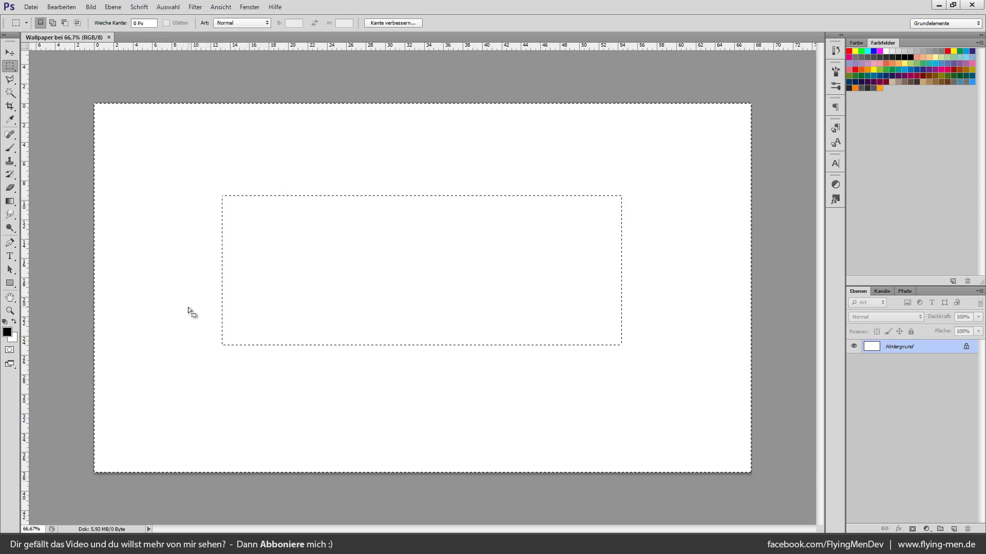
{"action": "left_click", "coordinate": [173, 5]}
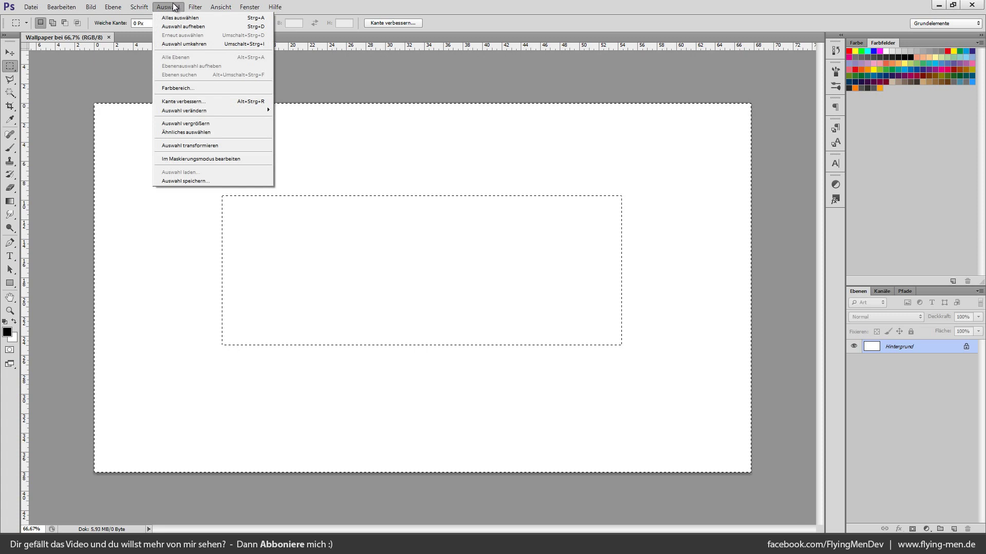
{"action": "left_click", "coordinate": [200, 43]}
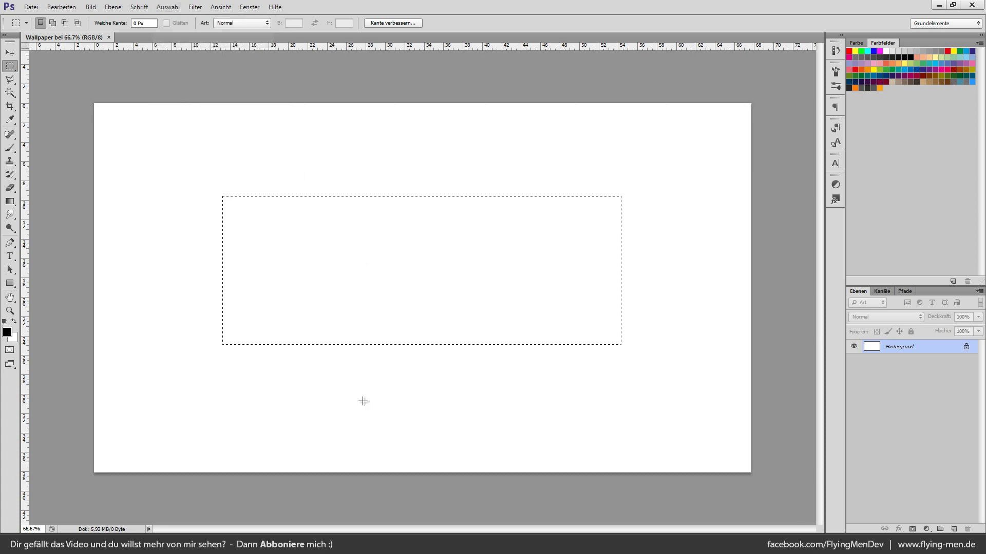
{"action": "left_click", "coordinate": [181, 12]}
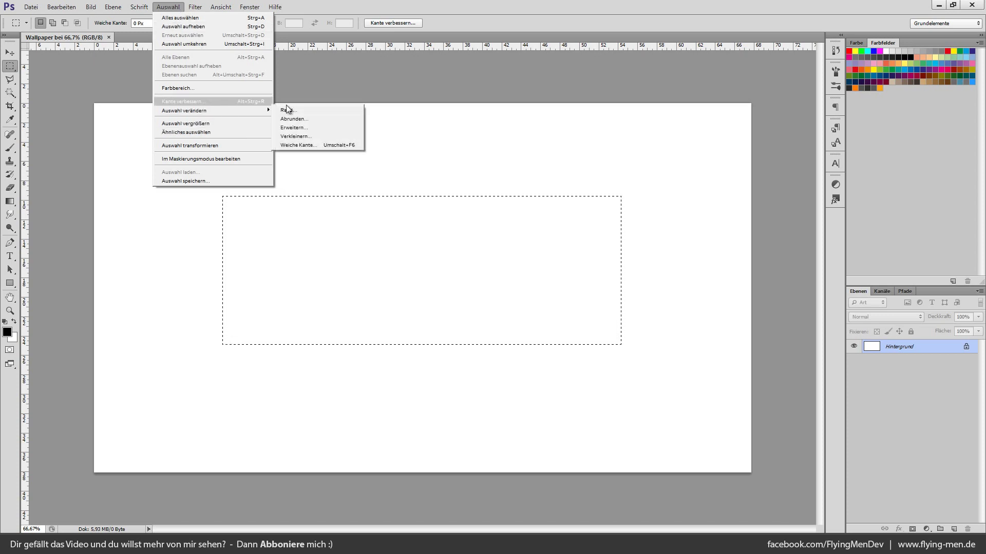
{"action": "mouse_move", "coordinate": [189, 110]}
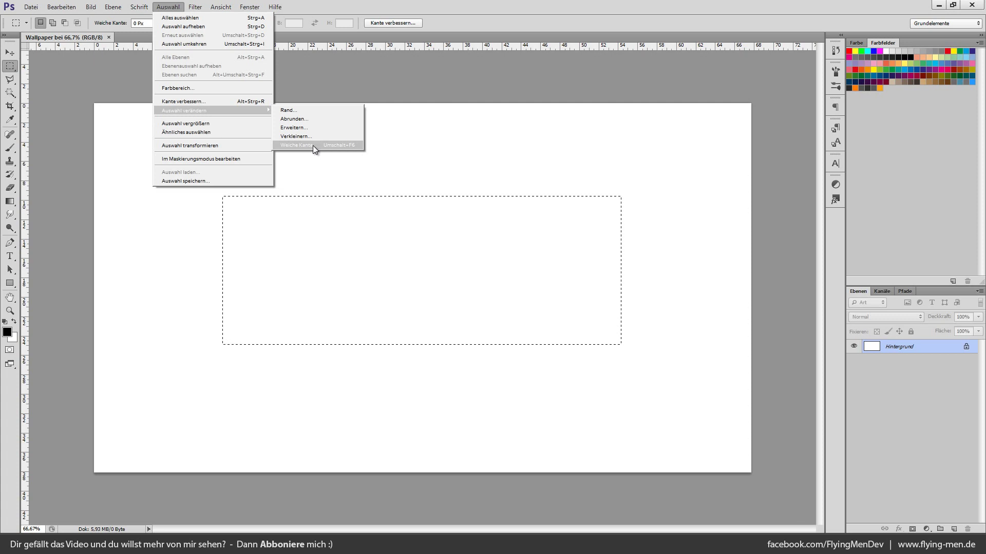
{"action": "left_click", "coordinate": [169, 9]}
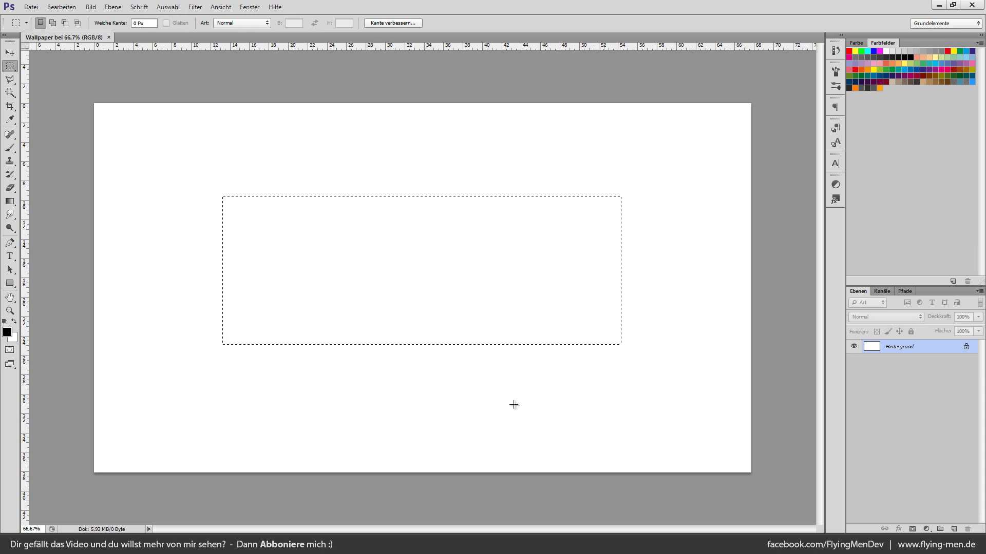
Nudge the selected area with the Move tool, then deselect with Auswahl aufheben
{"action": "left_click", "coordinate": [12, 54]}
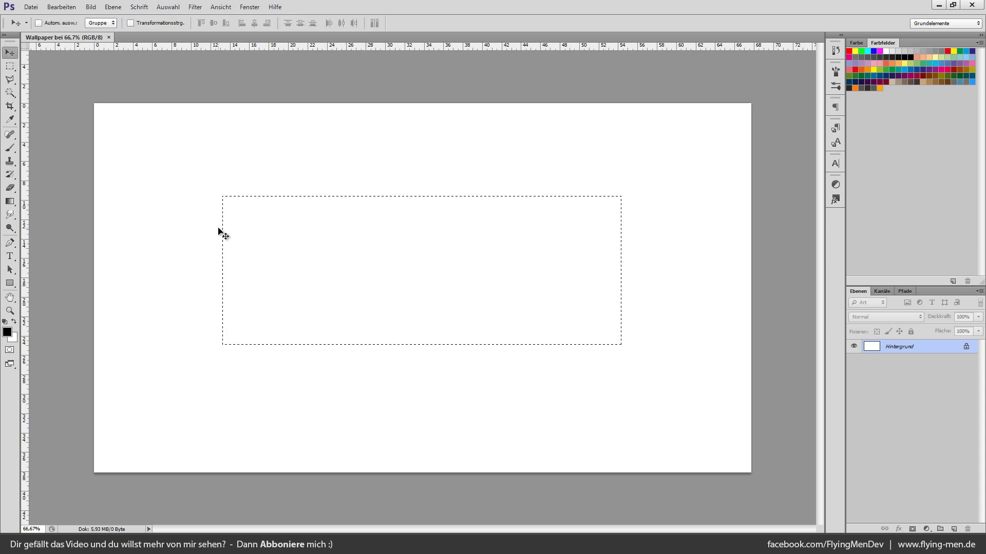
{"action": "left_click_drag", "start_coordinate": [217, 231], "coordinate": [217, 233]}
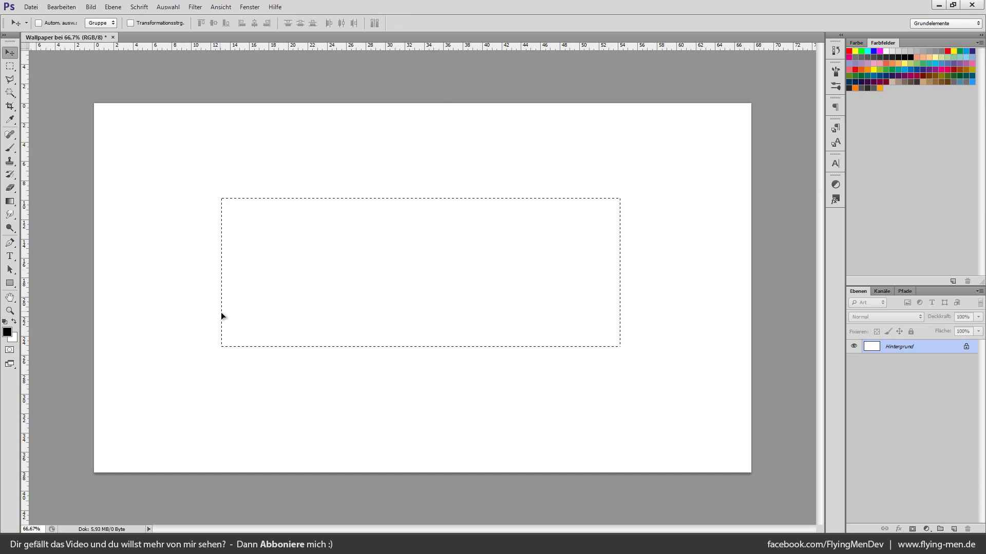
{"action": "left_click_drag", "start_coordinate": [222, 314], "coordinate": [224, 318]}
{"action": "left_click", "coordinate": [176, 10]}
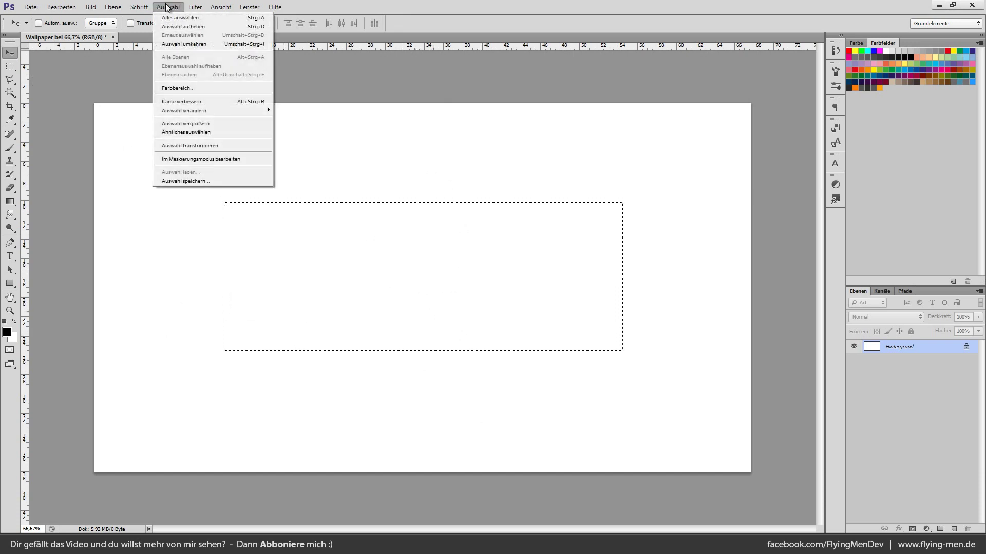
{"action": "left_click", "coordinate": [255, 29]}
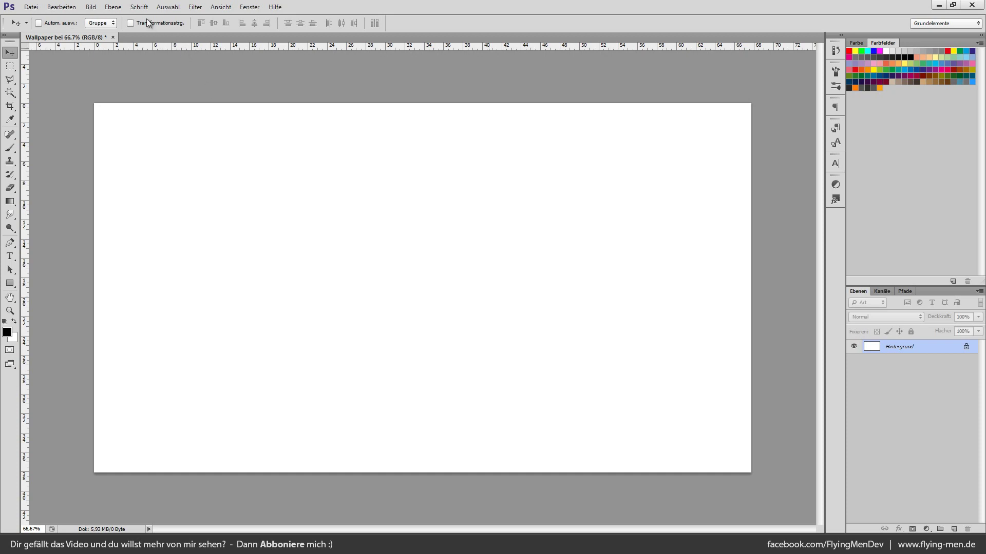
Hide the rulers, then show them again from the Ansicht menu
{"action": "left_click", "coordinate": [194, 7]}
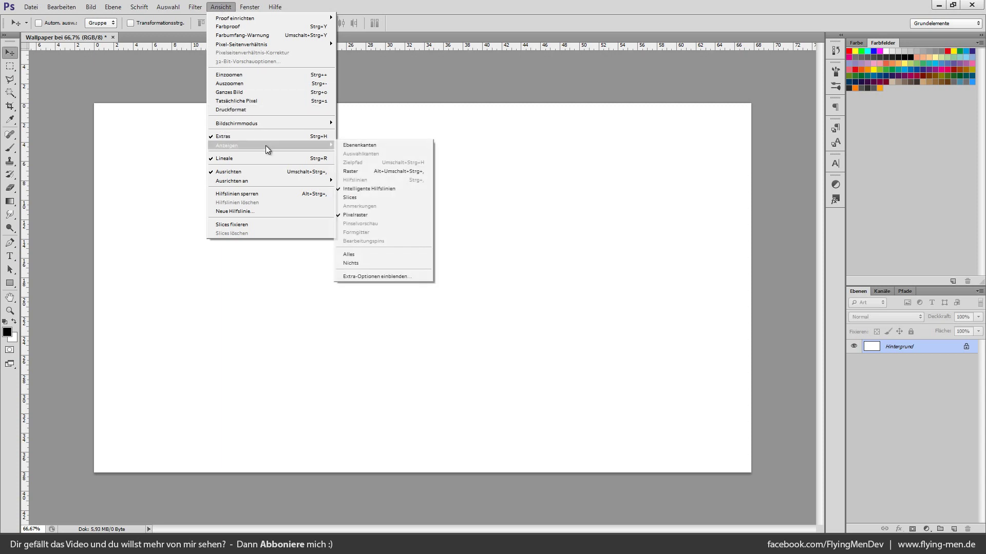
{"action": "mouse_move", "coordinate": [231, 146]}
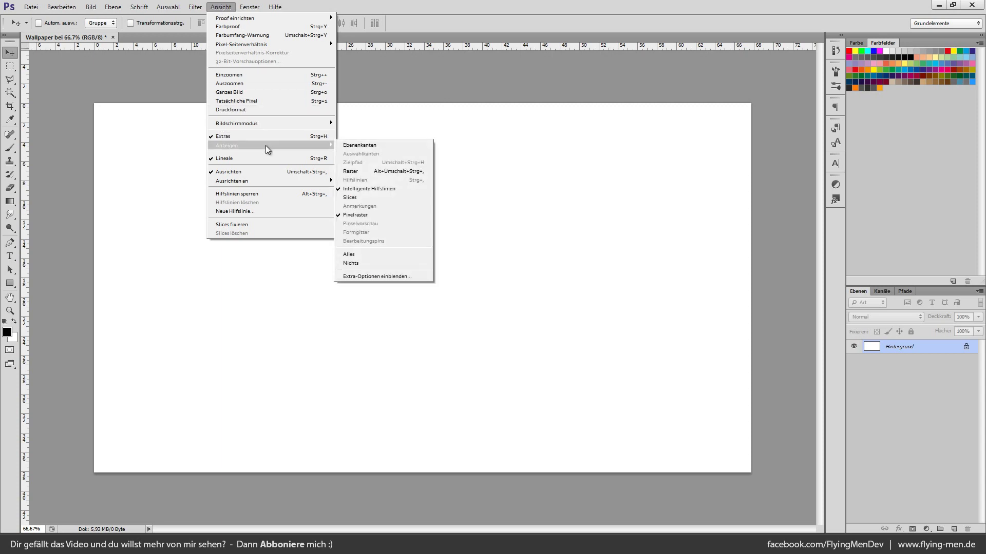
{"action": "left_click", "coordinate": [259, 159]}
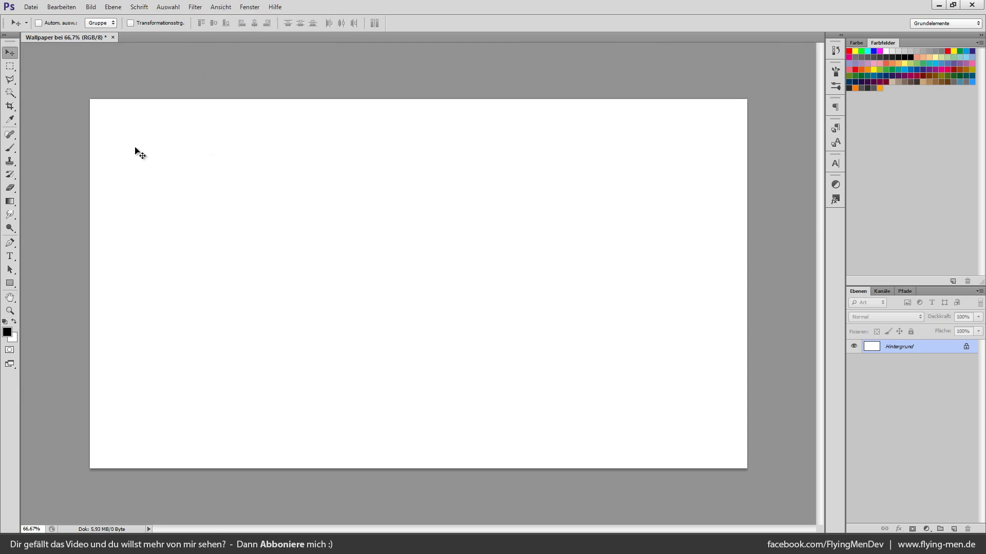
{"action": "left_click", "coordinate": [195, 7]}
{"action": "mouse_move", "coordinate": [220, 8]}
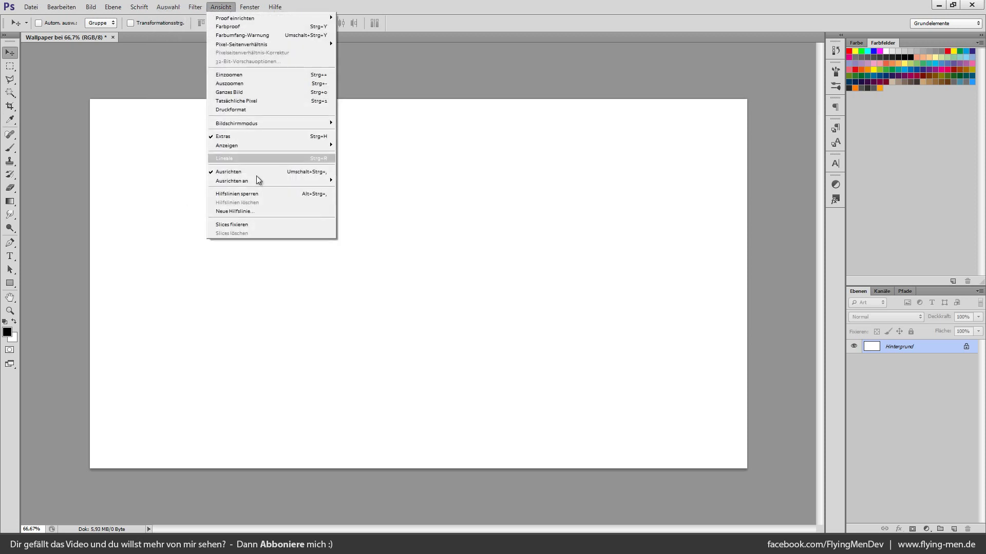
{"action": "left_click", "coordinate": [238, 158]}
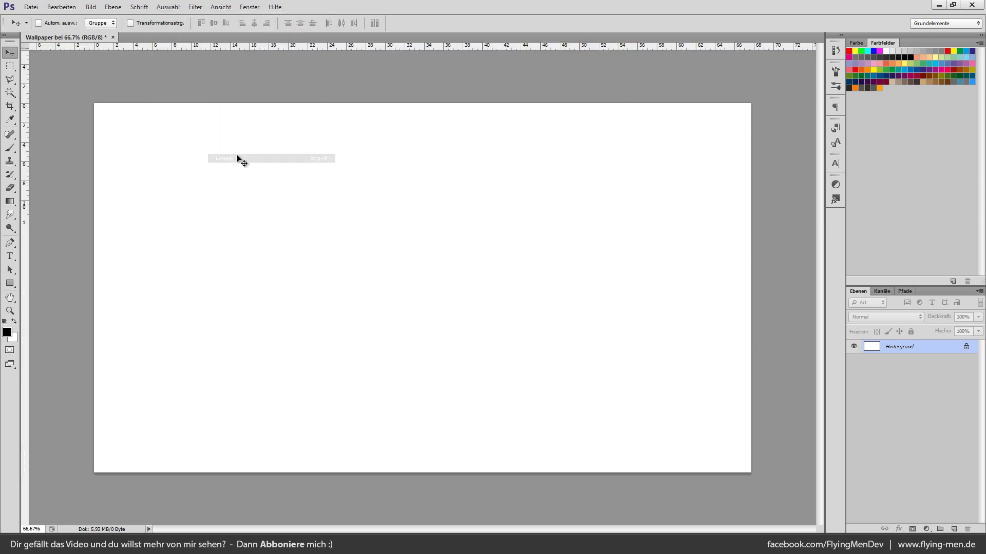
Show the canvas grid via Ansicht > Anzeigen > Raster, then hide it again
{"action": "left_click", "coordinate": [221, 7]}
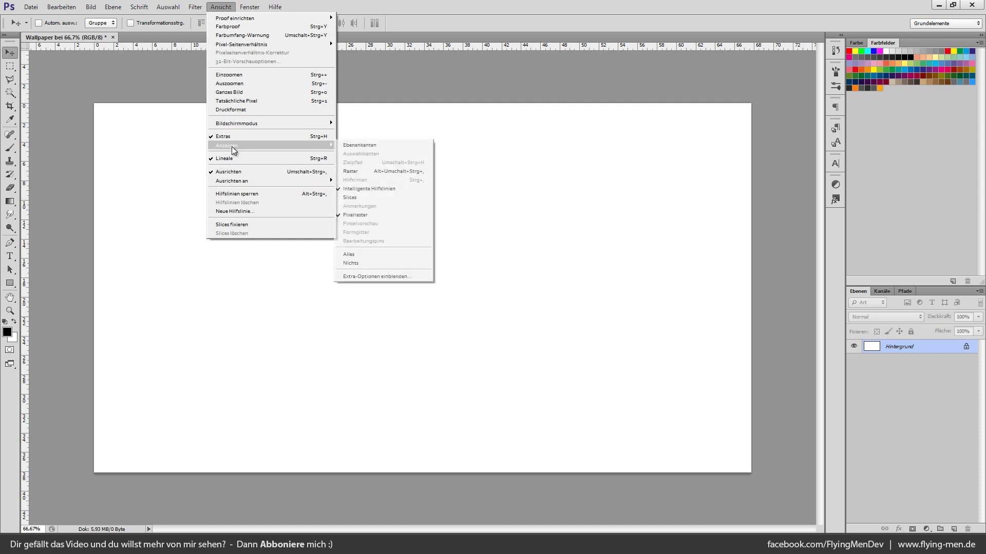
{"action": "mouse_move", "coordinate": [227, 144]}
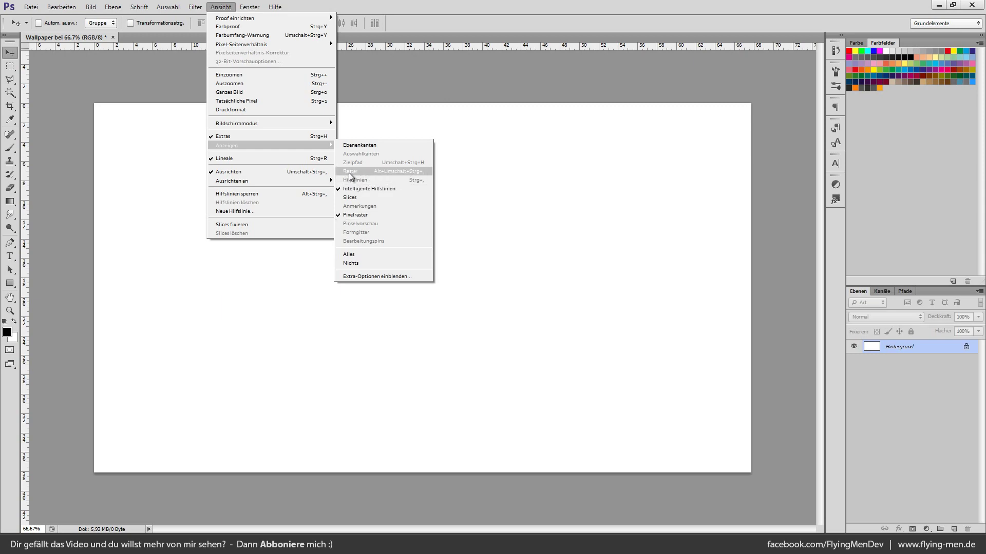
{"action": "left_click", "coordinate": [359, 171]}
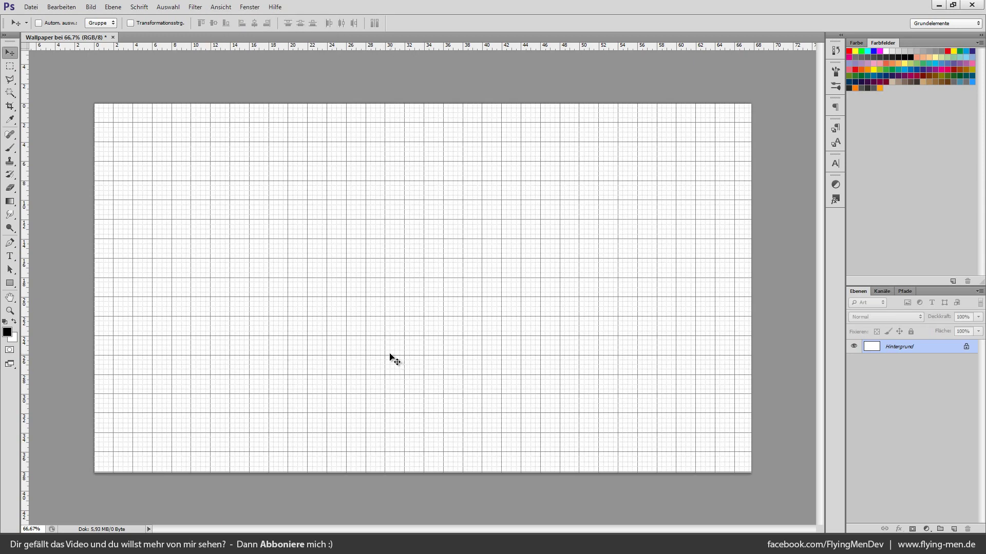
{"action": "left_click", "coordinate": [228, 6]}
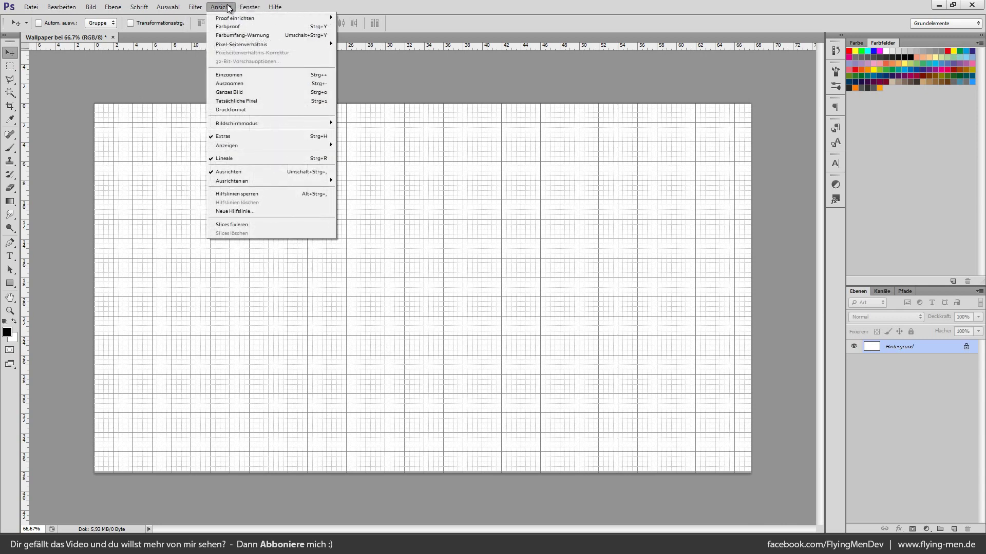
{"action": "mouse_move", "coordinate": [226, 145]}
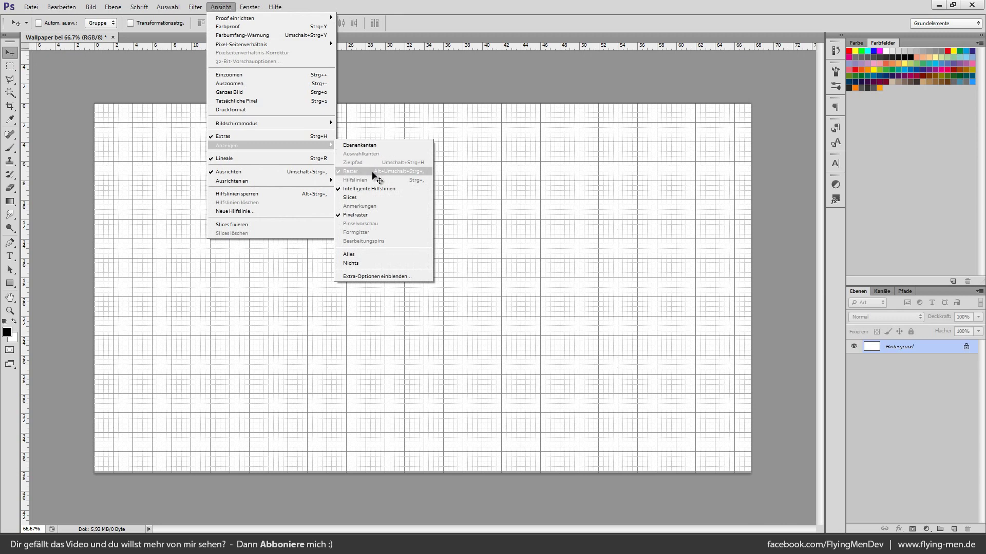
{"action": "left_click", "coordinate": [369, 170]}
{"action": "left_click", "coordinate": [224, 7]}
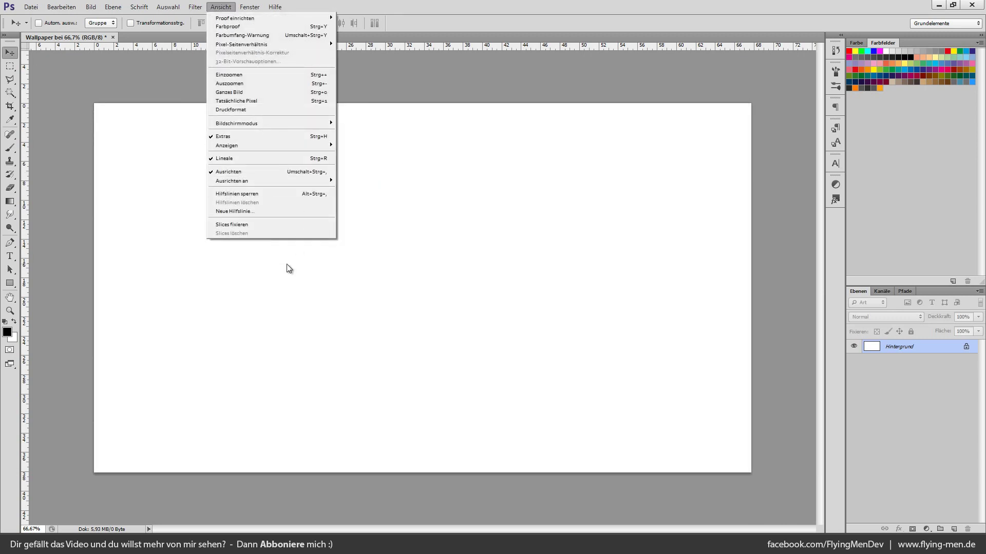
{"action": "left_click", "coordinate": [231, 211]}
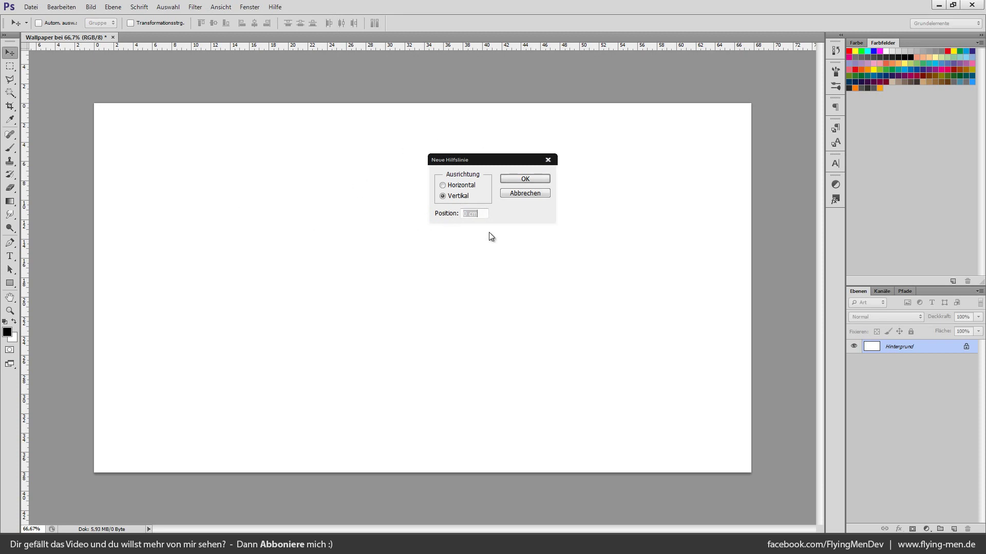
{"action": "left_click", "coordinate": [519, 180]}
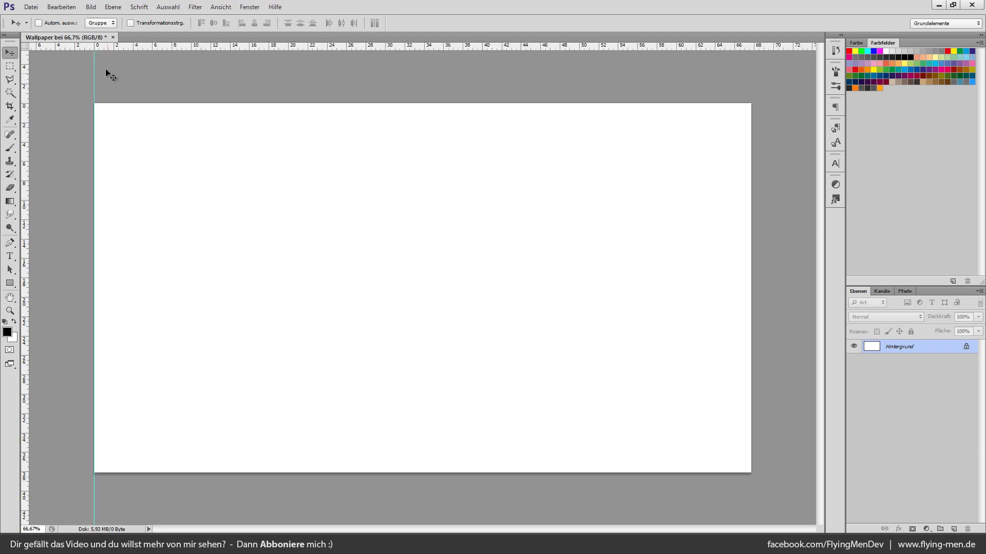
{"action": "left_click_drag", "start_coordinate": [131, 71], "coordinate": [306, 154]}
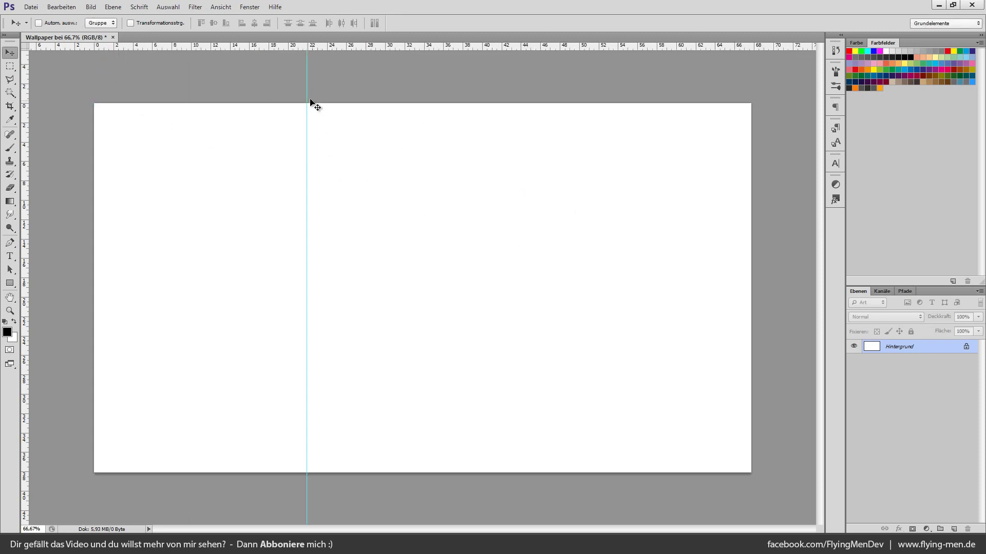
{"action": "left_click_drag", "start_coordinate": [313, 103], "coordinate": [68, 96]}
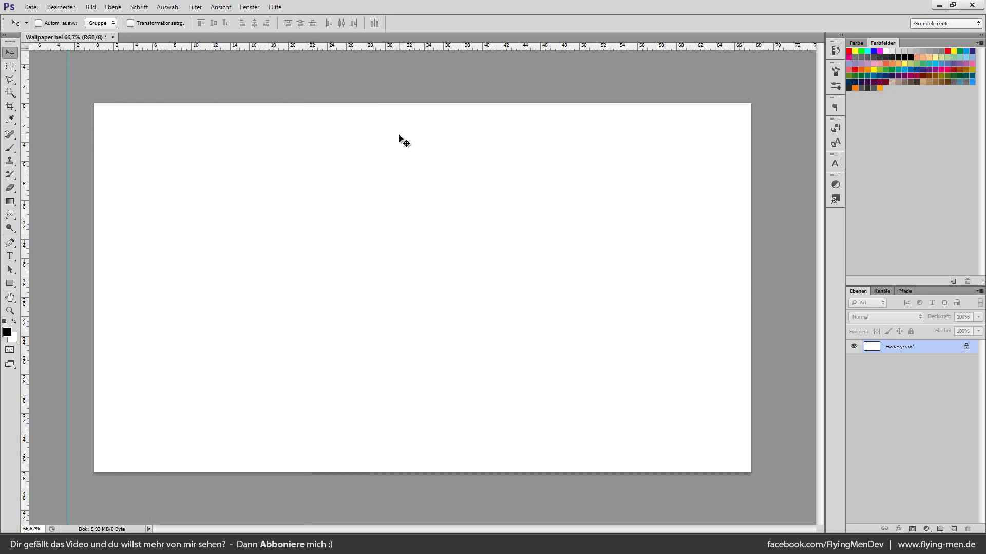
{"action": "left_click_drag", "start_coordinate": [287, 47], "coordinate": [308, 133]}
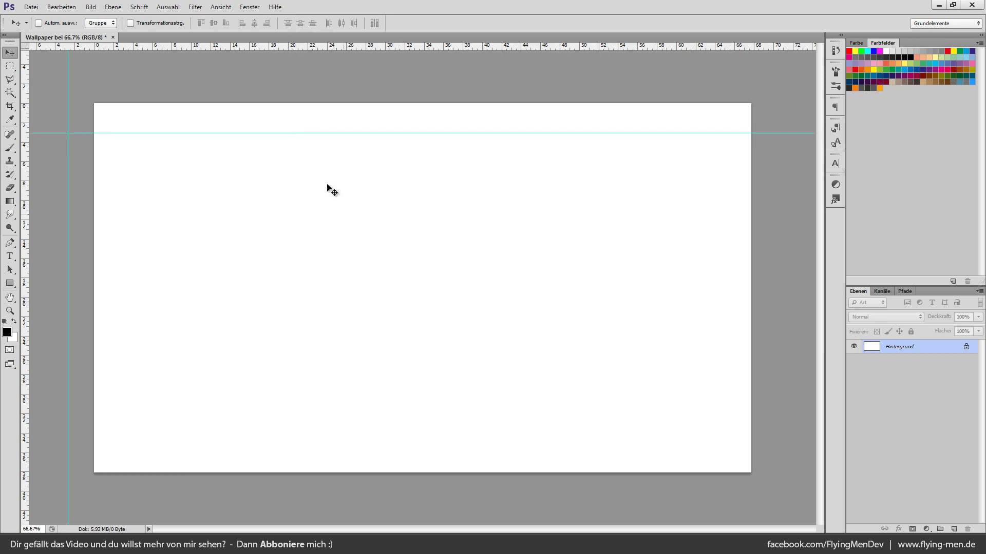
{"action": "left_click_drag", "start_coordinate": [301, 46], "coordinate": [291, 204]}
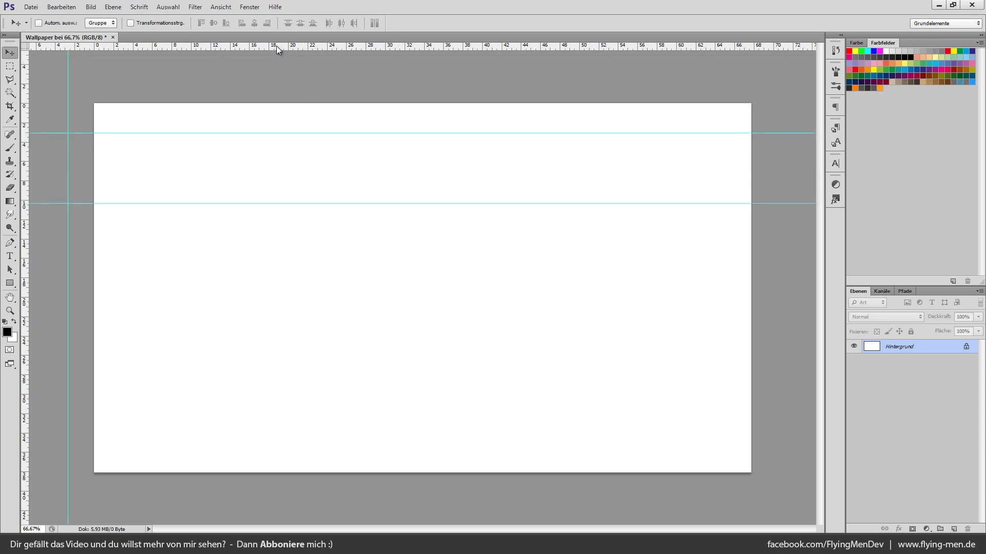
{"action": "left_click_drag", "start_coordinate": [277, 48], "coordinate": [280, 348]}
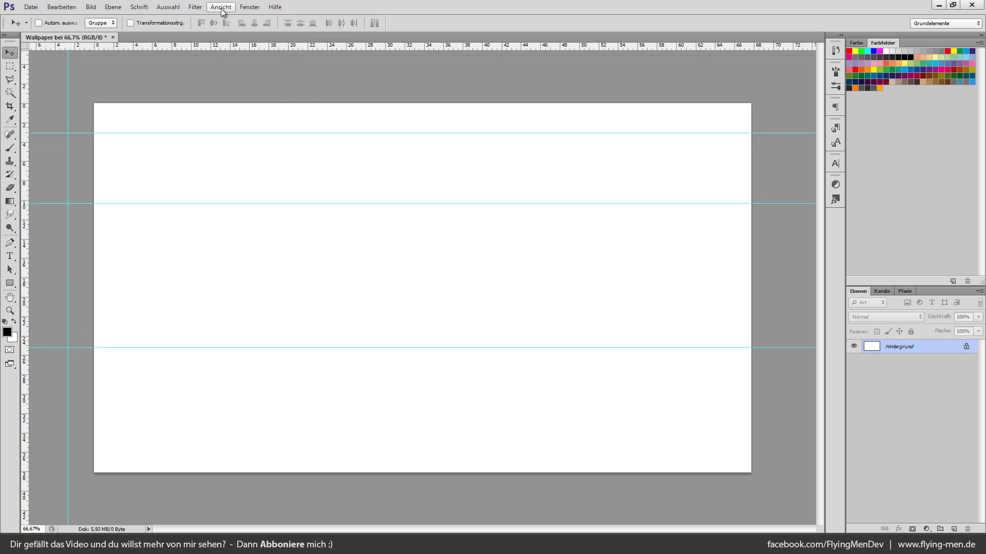
{"action": "left_click", "coordinate": [219, 8]}
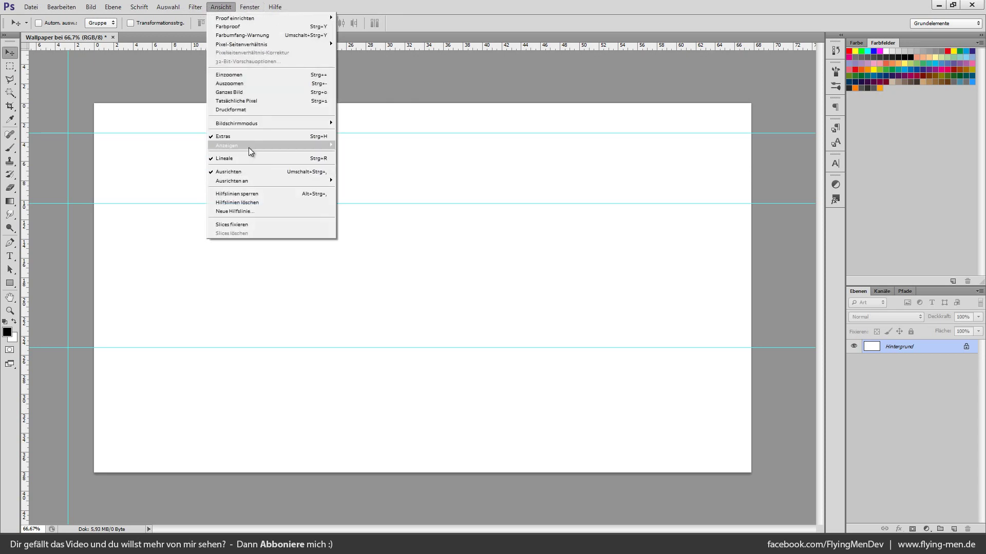
{"action": "mouse_move", "coordinate": [231, 145]}
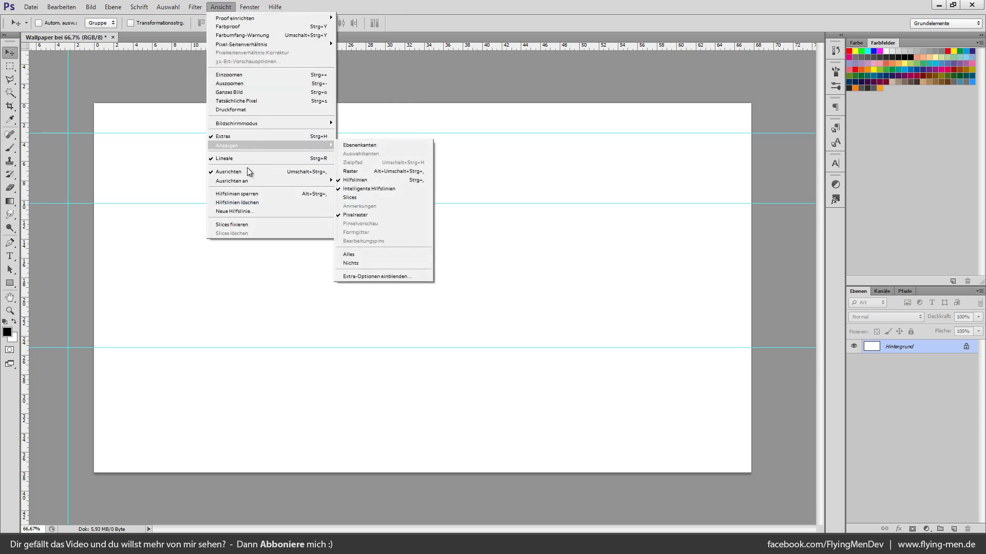
{"action": "left_click", "coordinate": [247, 203]}
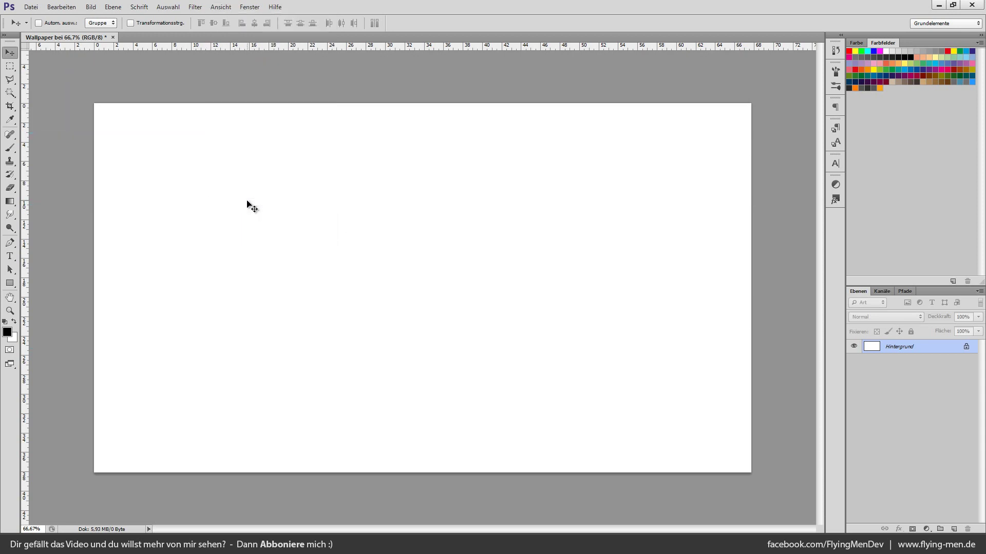
Show the Navigator panel from Fenster and float it over the canvas centre
{"action": "left_click", "coordinate": [260, 13]}
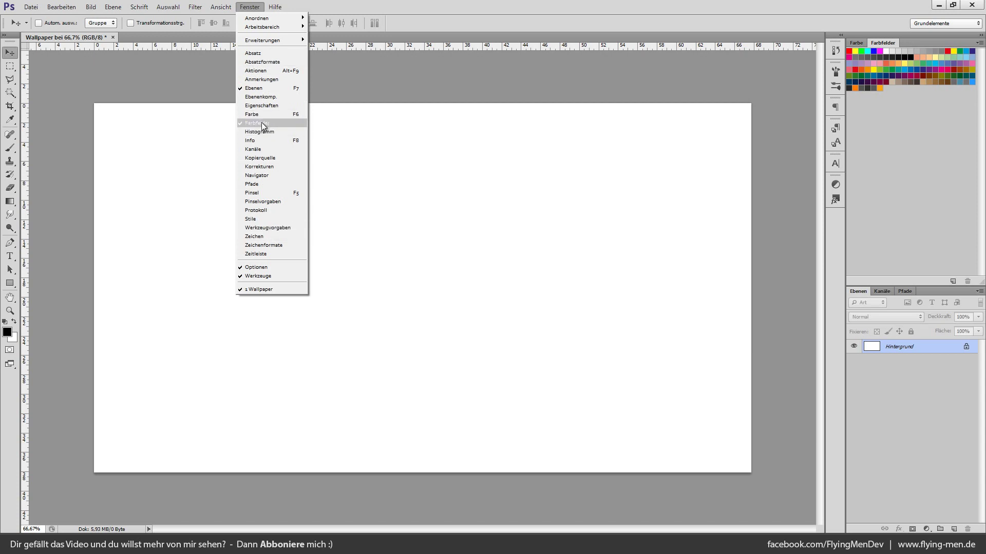
{"action": "left_click", "coordinate": [269, 176]}
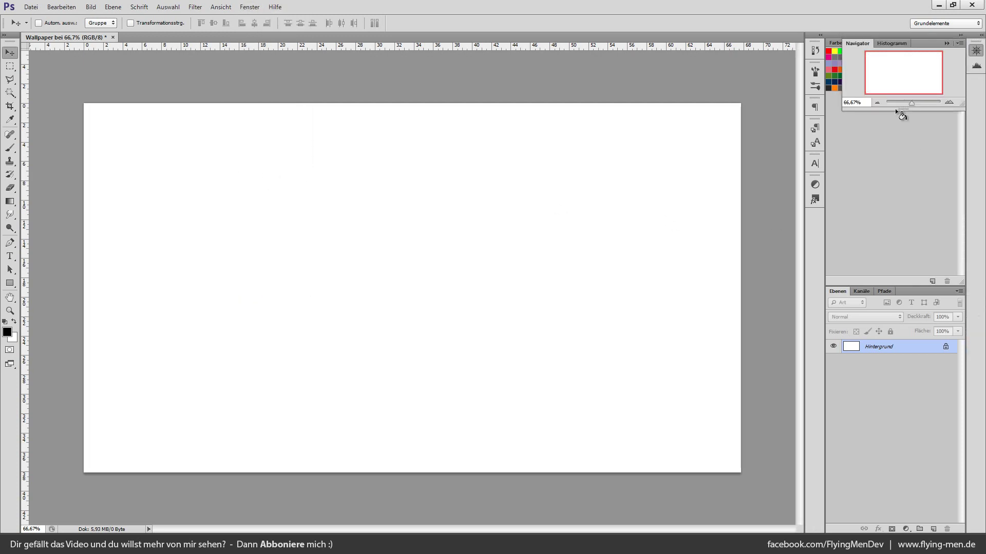
{"action": "left_click_drag", "start_coordinate": [932, 43], "coordinate": [550, 220]}
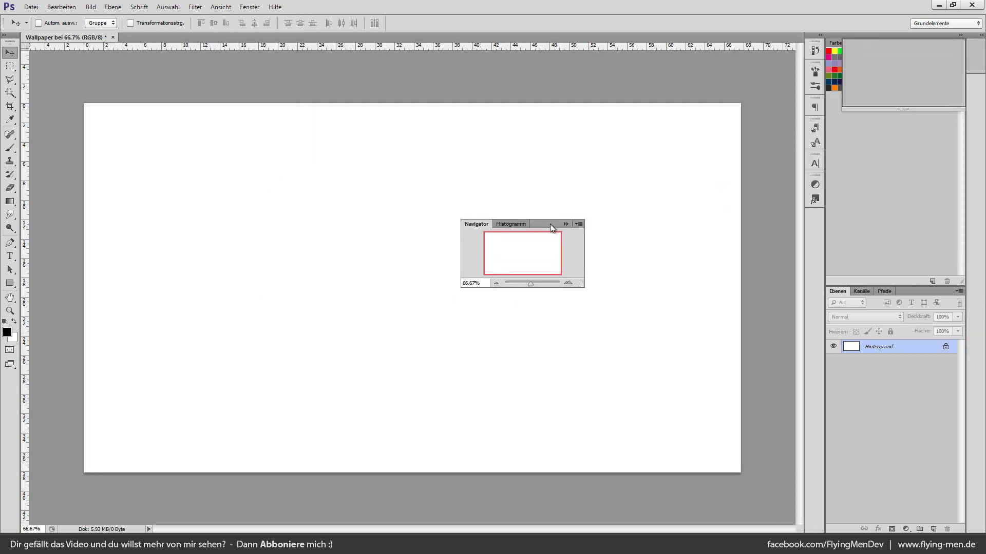
Draw a tall rectangle left of centre and fill it red
{"action": "left_click", "coordinate": [10, 282]}
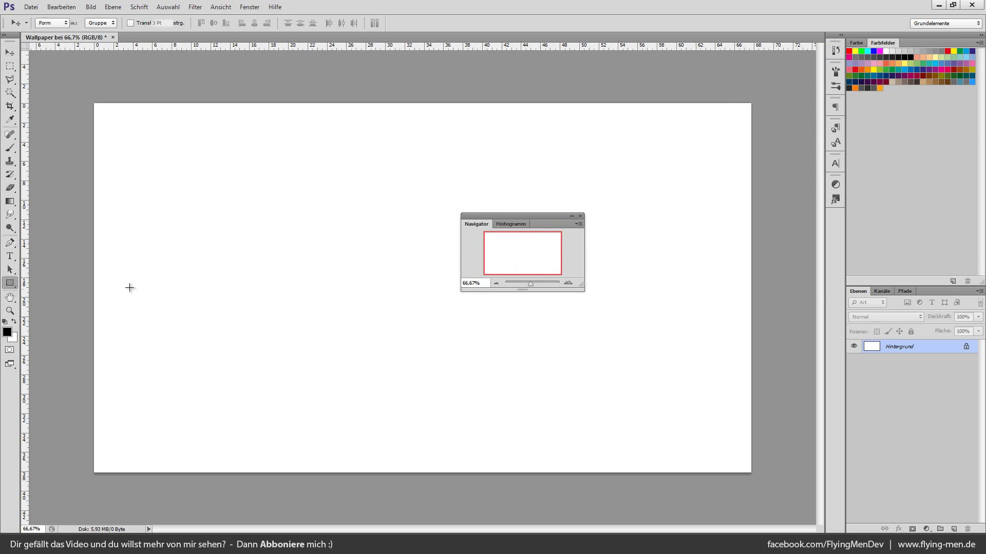
{"action": "left_click_drag", "start_coordinate": [261, 186], "coordinate": [367, 377]}
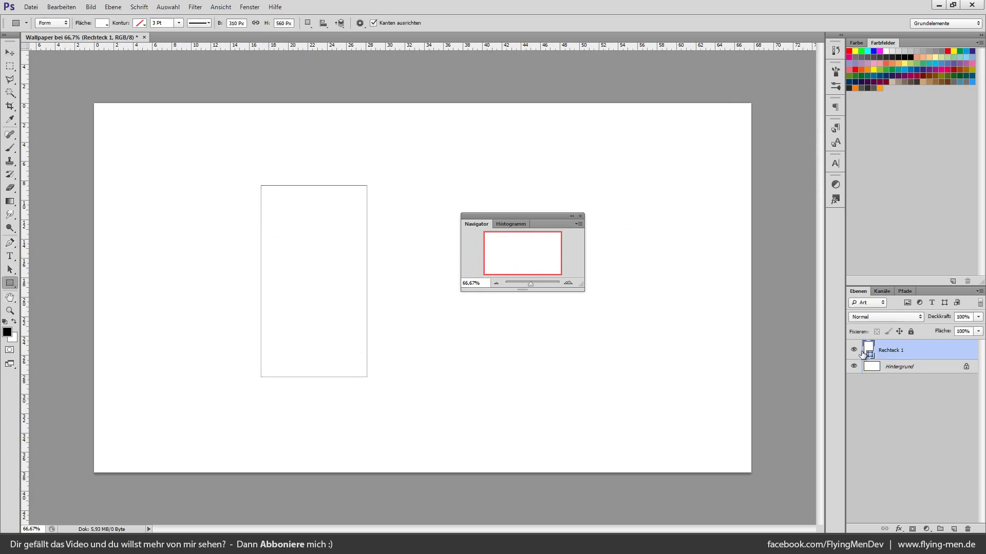
{"action": "double_click", "coordinate": [868, 350]}
{"action": "left_click", "coordinate": [745, 361]}
{"action": "left_click", "coordinate": [864, 354]}
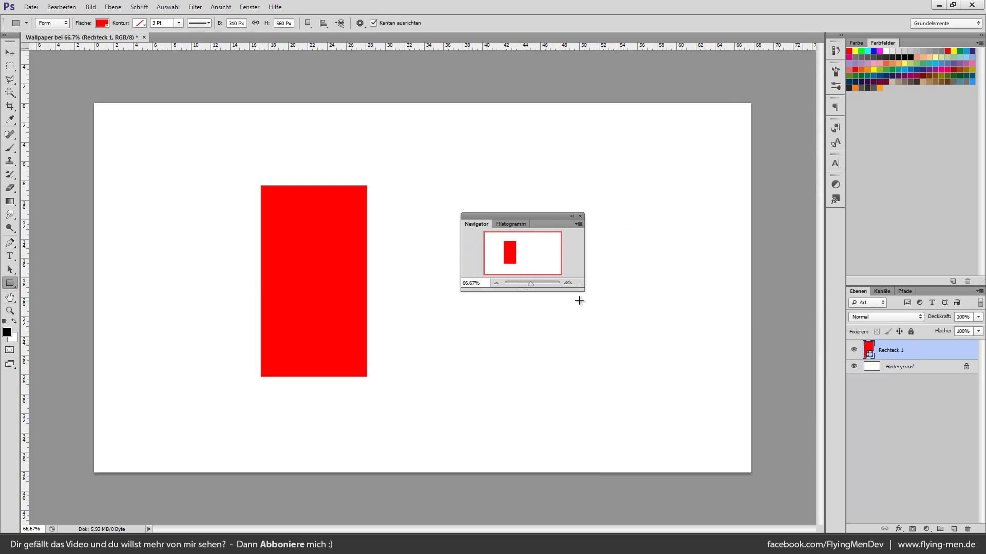
Reposition the red rectangle upward and left, then close the floating Navigator panel
{"action": "left_click", "coordinate": [9, 53]}
{"action": "scroll", "coordinate": [308, 225], "scroll_direction": "up", "scroll_amount": 3}
{"action": "scroll", "coordinate": [369, 195], "scroll_direction": "up", "scroll_amount": 3}
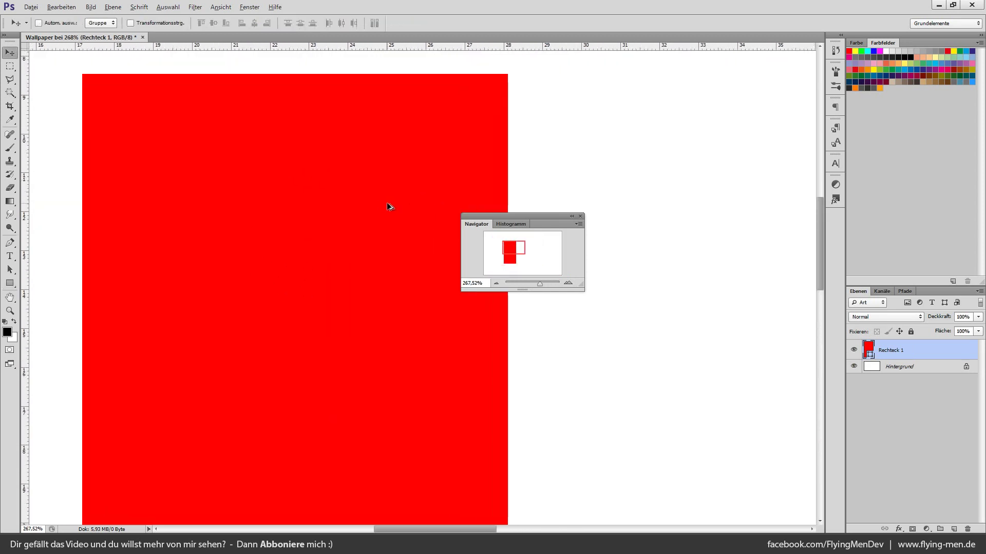
{"action": "scroll", "coordinate": [390, 211], "scroll_direction": "up", "scroll_amount": 2}
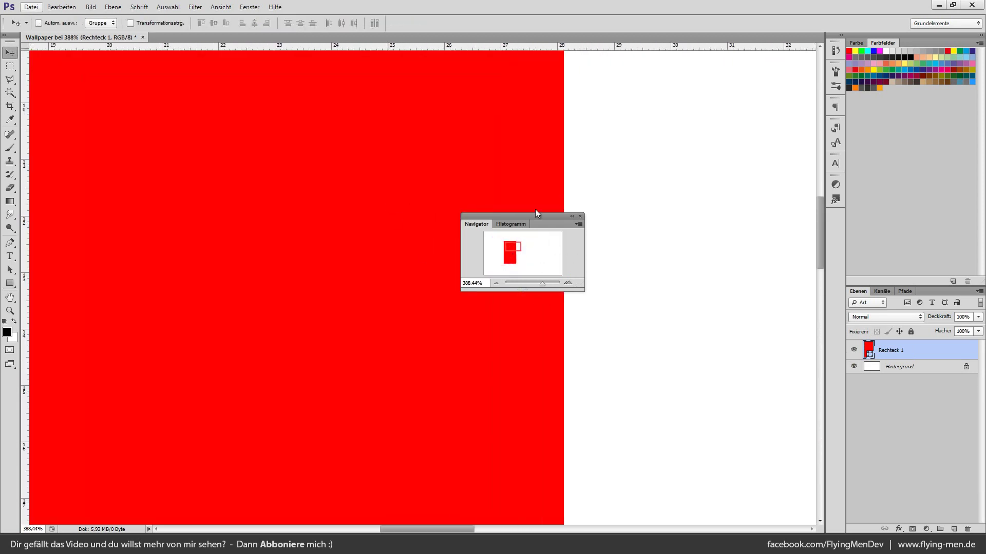
{"action": "left_click_drag", "start_coordinate": [485, 121], "coordinate": [378, 246]}
{"action": "left_click_drag", "start_coordinate": [319, 198], "coordinate": [579, 335]}
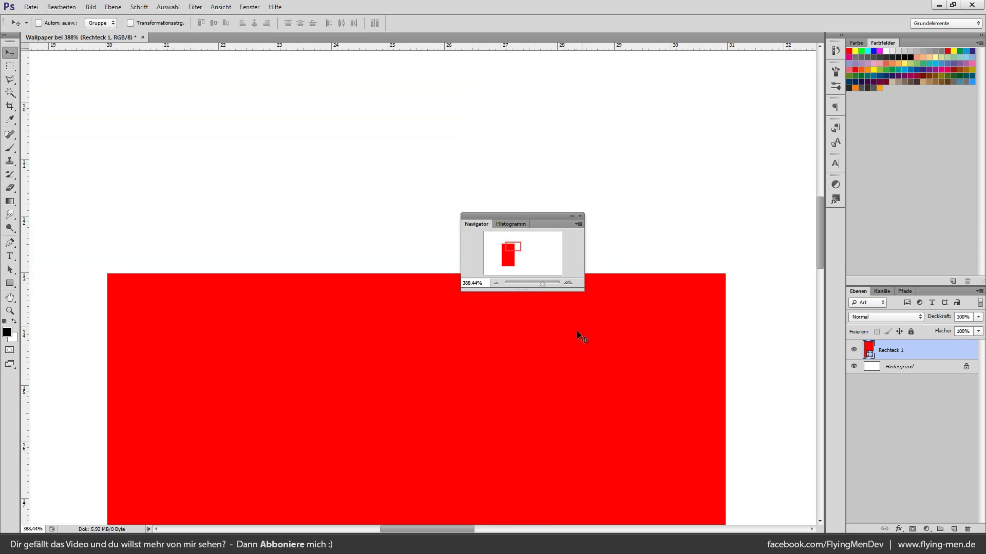
{"action": "left_click_drag", "start_coordinate": [378, 375], "coordinate": [570, 369]}
{"action": "left_click_drag", "start_coordinate": [440, 445], "coordinate": [446, 307]}
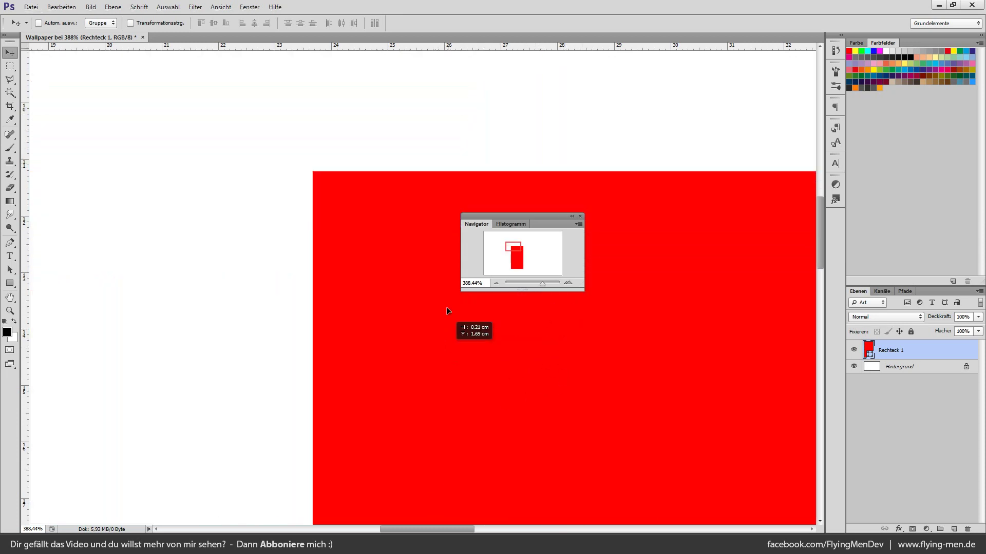
{"action": "left_click_drag", "start_coordinate": [403, 518], "coordinate": [394, 421]}
{"action": "left_click_drag", "start_coordinate": [377, 506], "coordinate": [348, 359]}
{"action": "scroll", "coordinate": [338, 353], "scroll_direction": "down", "scroll_amount": 3}
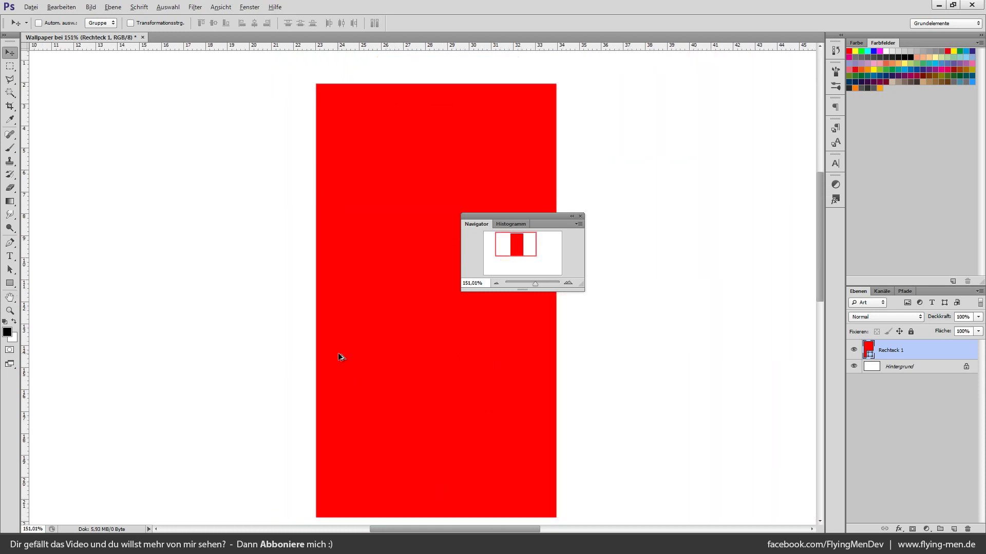
{"action": "scroll", "coordinate": [338, 353], "scroll_direction": "down", "scroll_amount": 2}
{"action": "scroll", "coordinate": [338, 365], "scroll_direction": "down", "scroll_amount": 2}
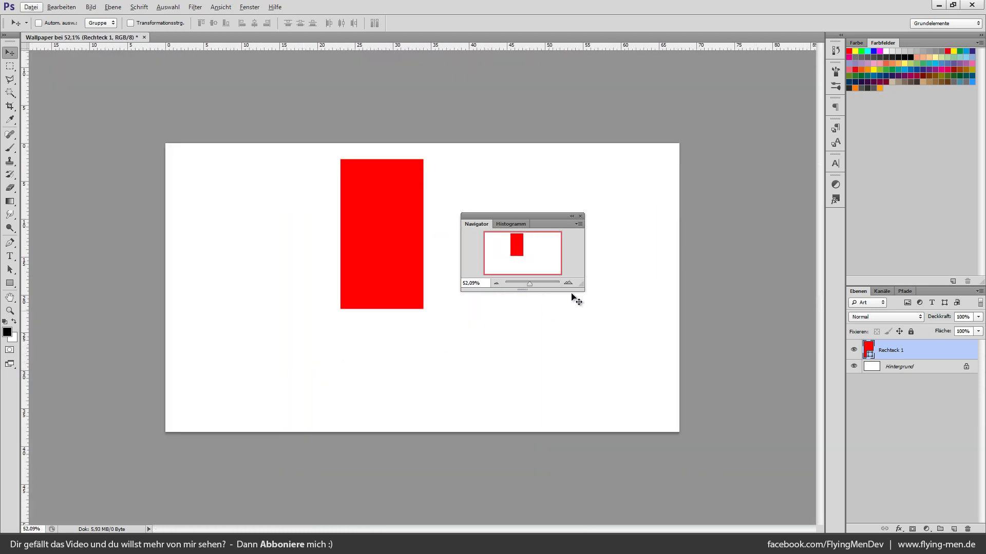
{"action": "left_click", "coordinate": [580, 216]}
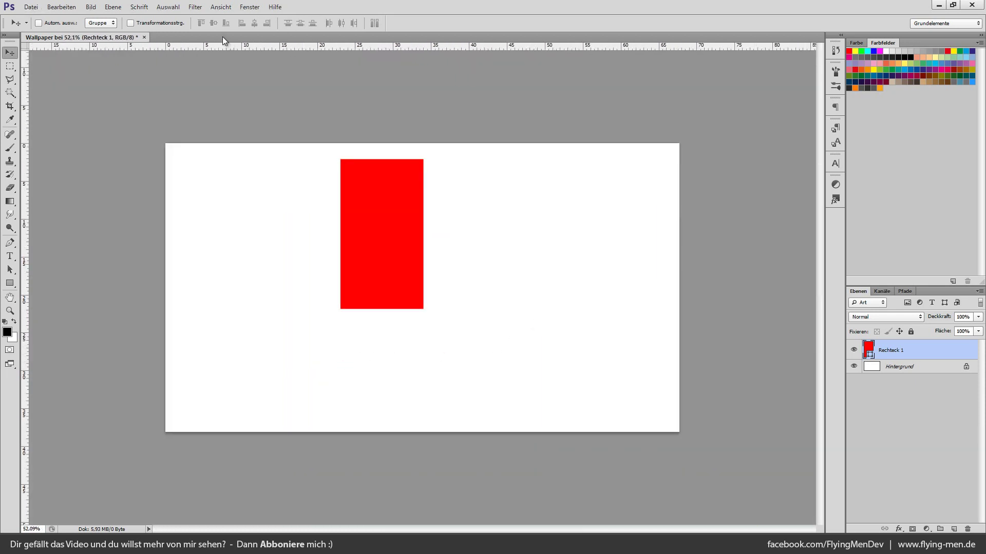
{"action": "left_click", "coordinate": [275, 7]}
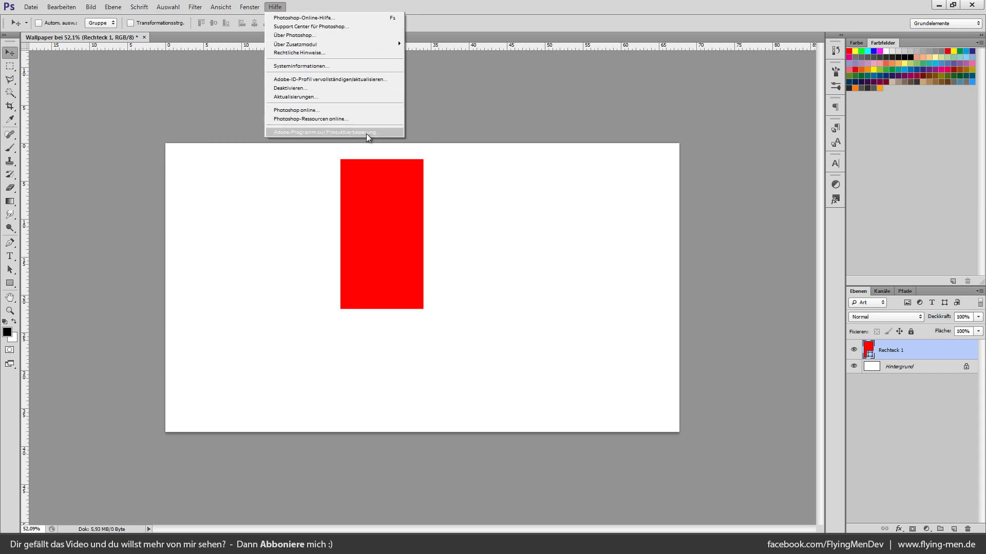
{"action": "left_click", "coordinate": [277, 8]}
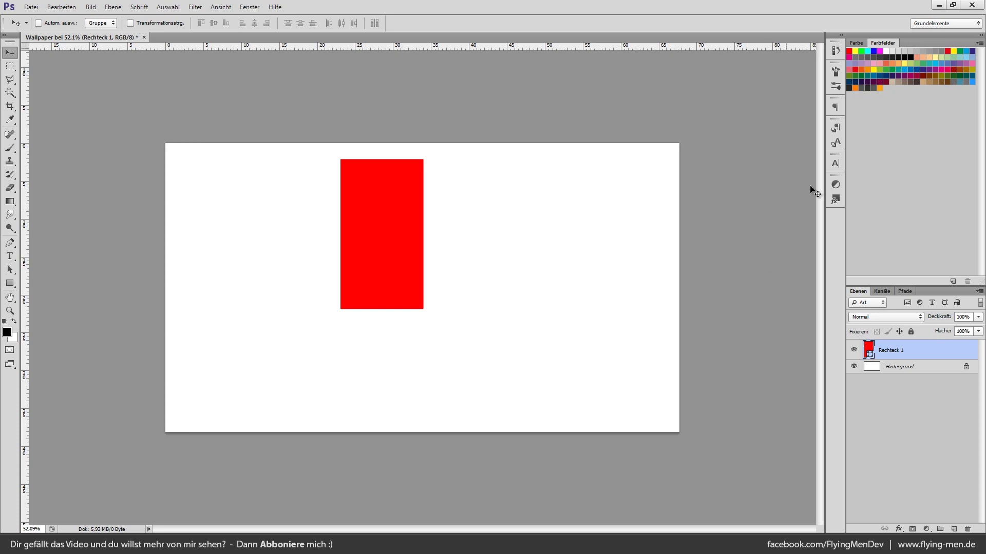
{"action": "mouse_move", "coordinate": [879, 35]}
{"action": "left_mouse_down"}
{"action": "mouse_move", "coordinate": [660, 72]}
{"action": "mouse_move", "coordinate": [574, 99]}
{"action": "left_mouse_up"}
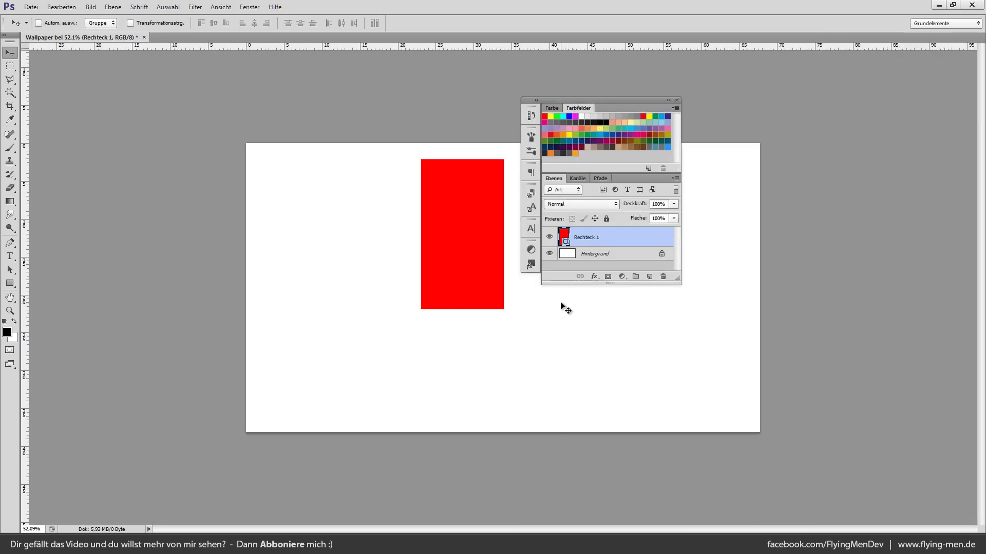
{"action": "left_click_drag", "start_coordinate": [6, 35], "coordinate": [211, 134]}
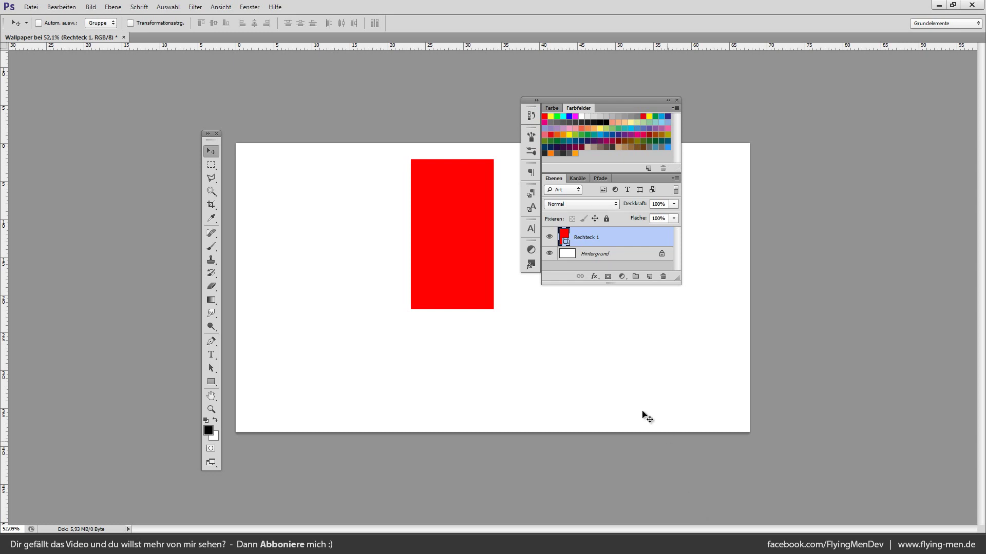
{"action": "left_click_drag", "start_coordinate": [611, 99], "coordinate": [984, 134]}
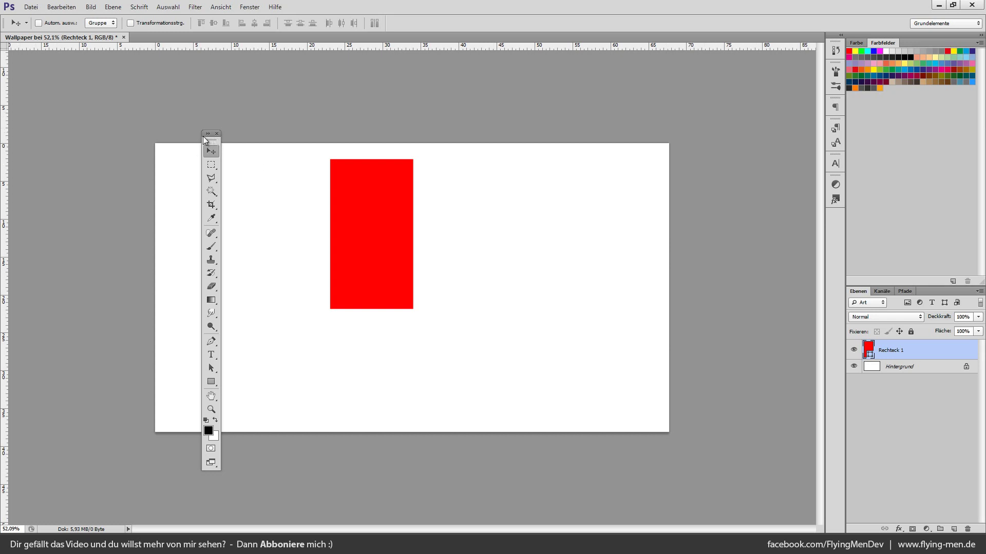
{"action": "left_click_drag", "start_coordinate": [204, 139], "coordinate": [44, 114]}
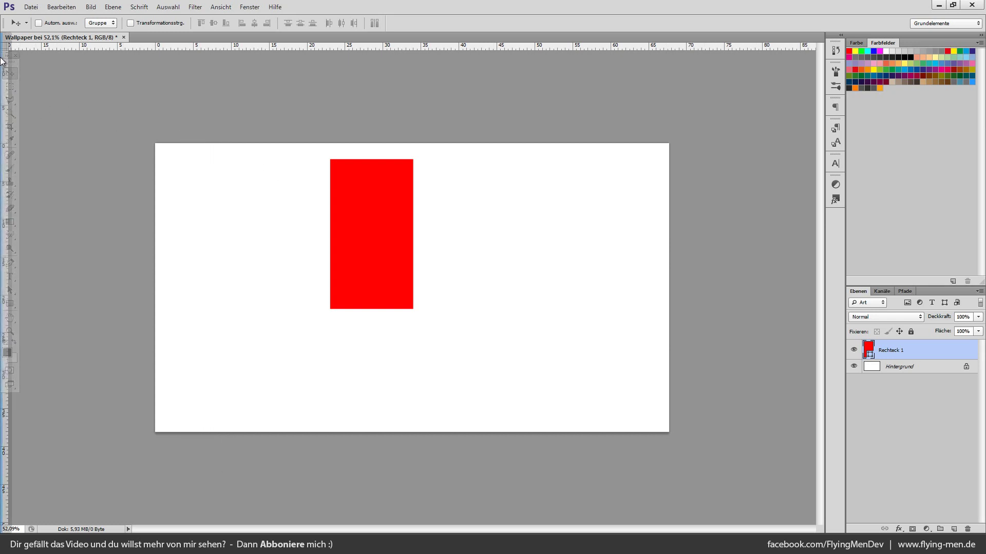
{"action": "left_click_drag", "start_coordinate": [2, 60], "coordinate": [4, 62]}
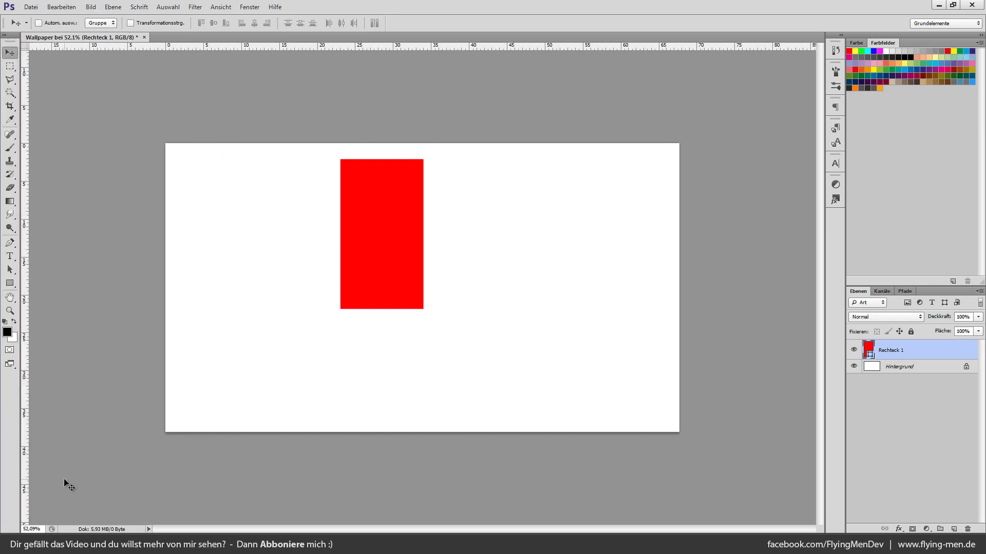
Reapply Grundelemente, then switch to the Bewegung workspace with the Info readouts showing
{"action": "left_click", "coordinate": [950, 24]}
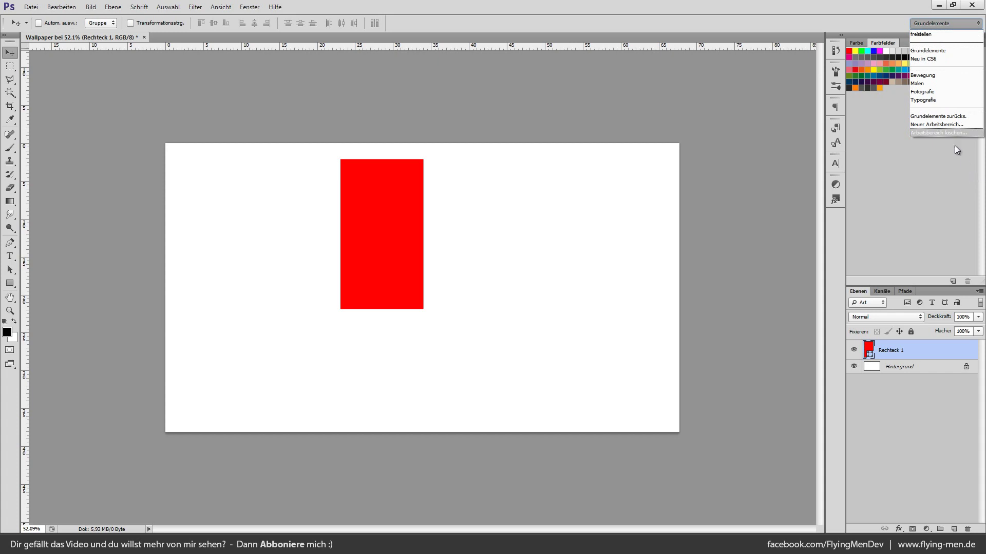
{"action": "left_click", "coordinate": [925, 23]}
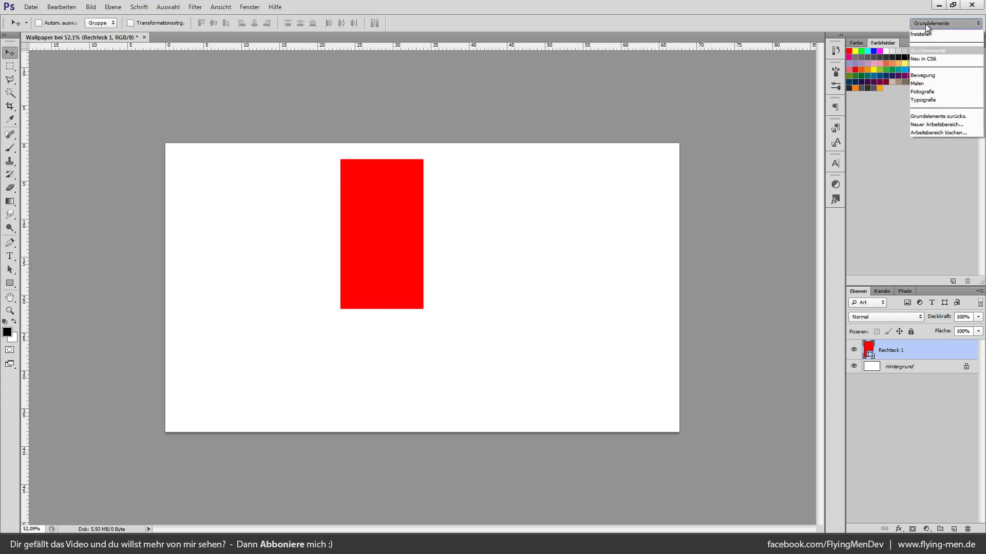
{"action": "left_click", "coordinate": [931, 51]}
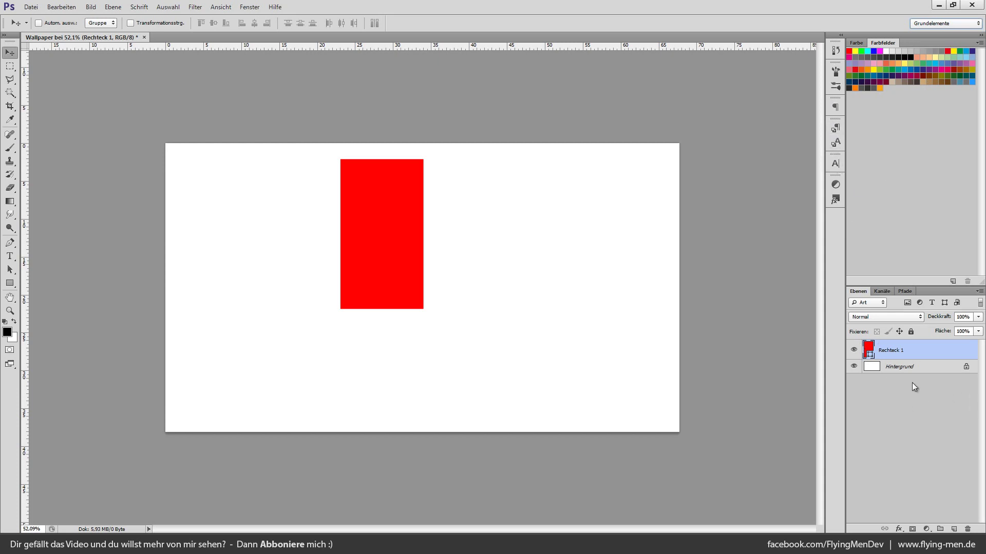
{"action": "left_click", "coordinate": [953, 23]}
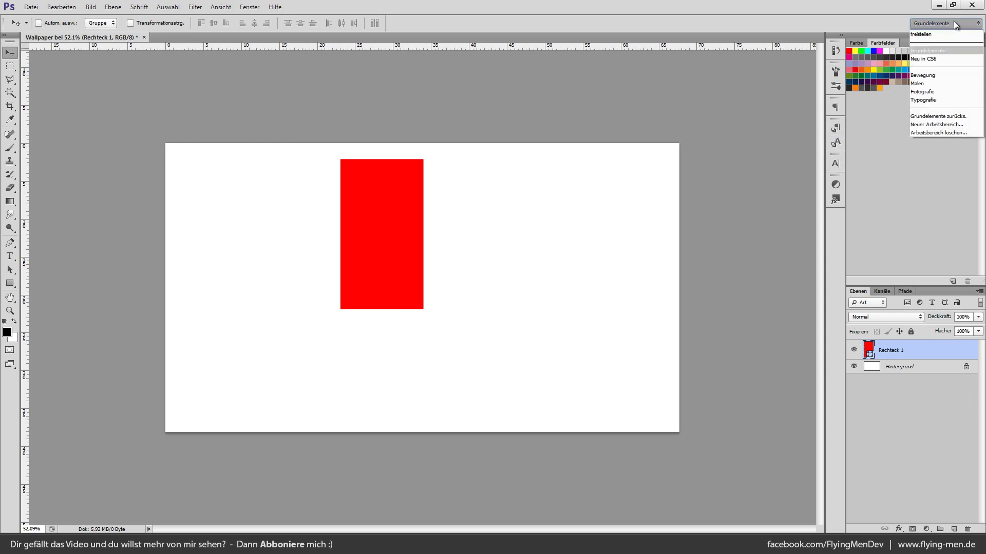
{"action": "left_click", "coordinate": [939, 76]}
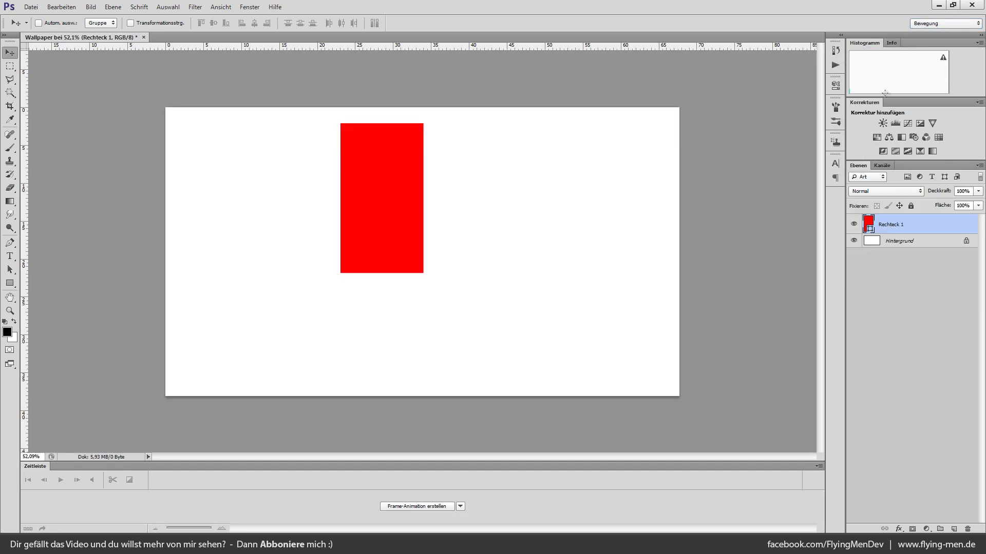
{"action": "left_click", "coordinate": [891, 44]}
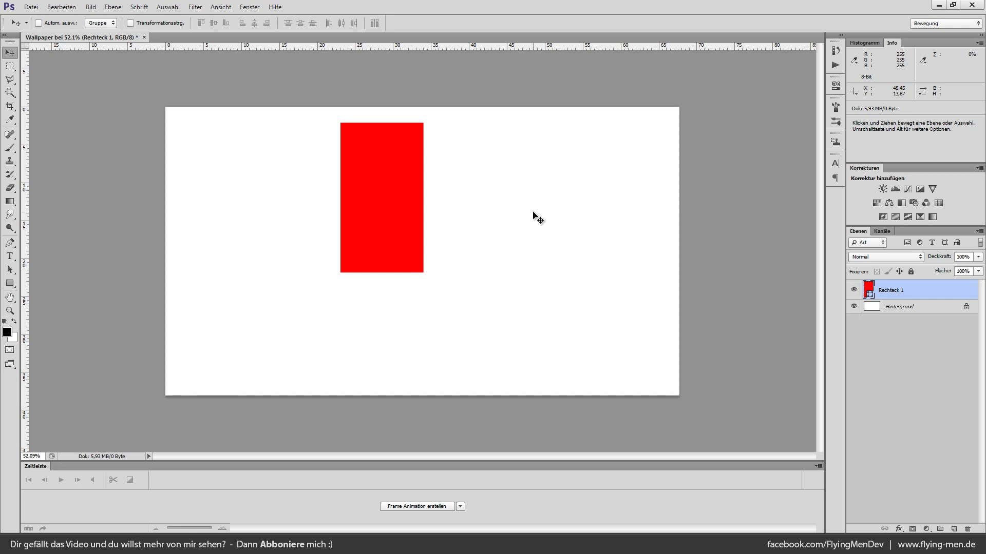
Cycle through the Malen, Fotografie and Typografie workspaces, ending on Typografie
{"action": "left_click", "coordinate": [941, 24]}
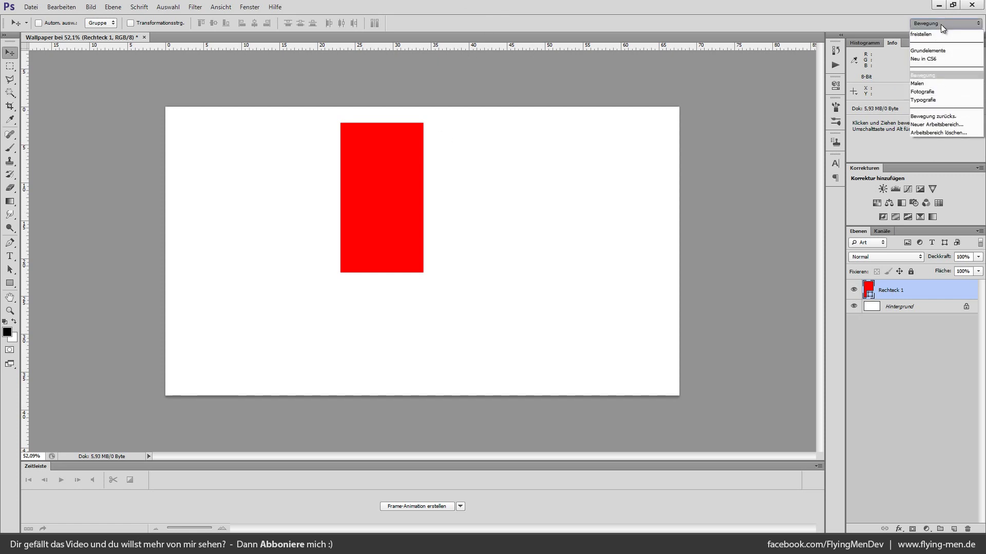
{"action": "left_click", "coordinate": [921, 84]}
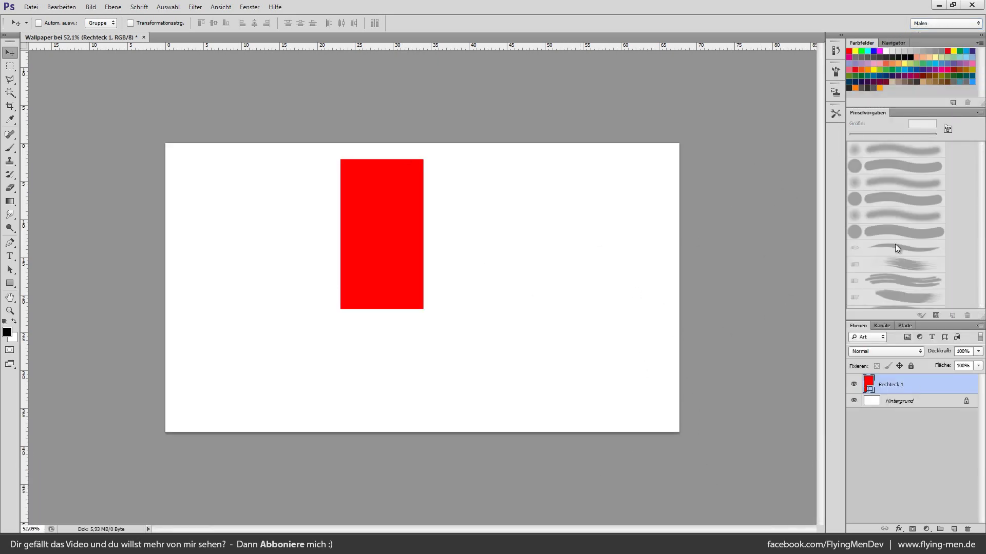
{"action": "left_click", "coordinate": [935, 21]}
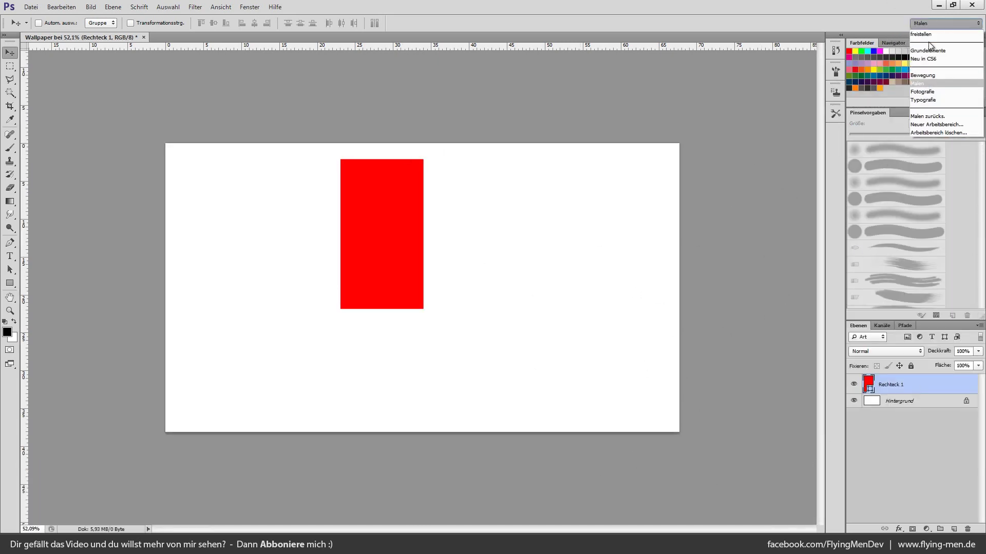
{"action": "left_click", "coordinate": [924, 92]}
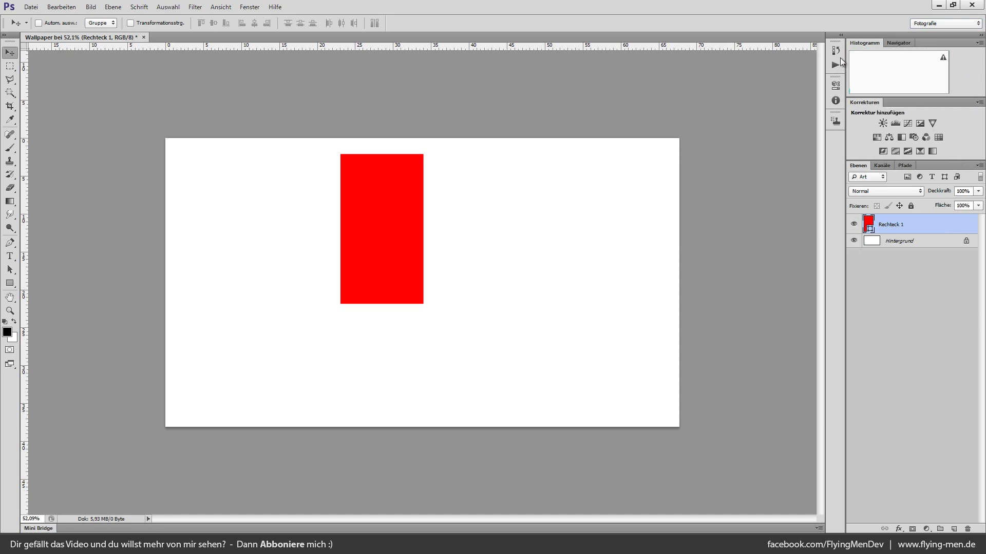
{"action": "left_click", "coordinate": [931, 24]}
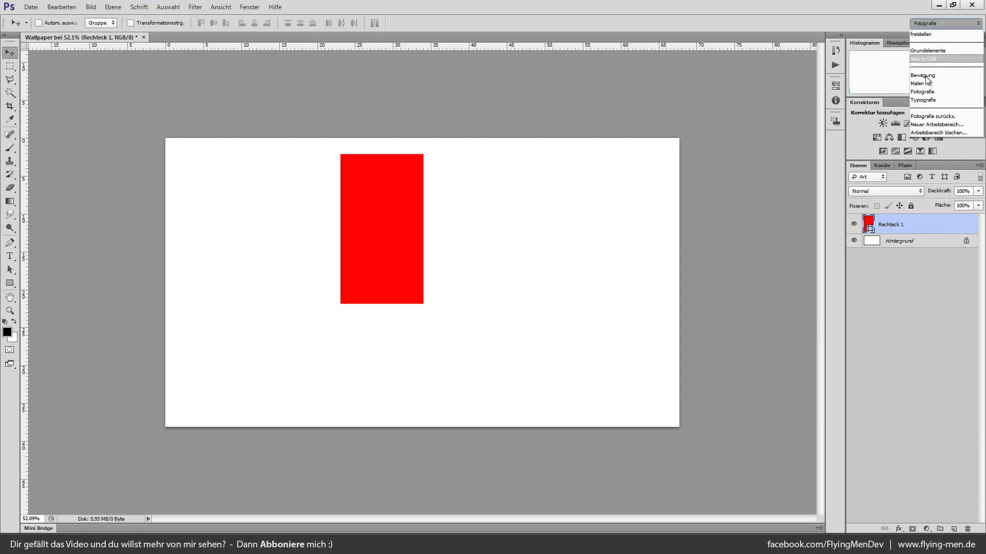
{"action": "left_click", "coordinate": [922, 99]}
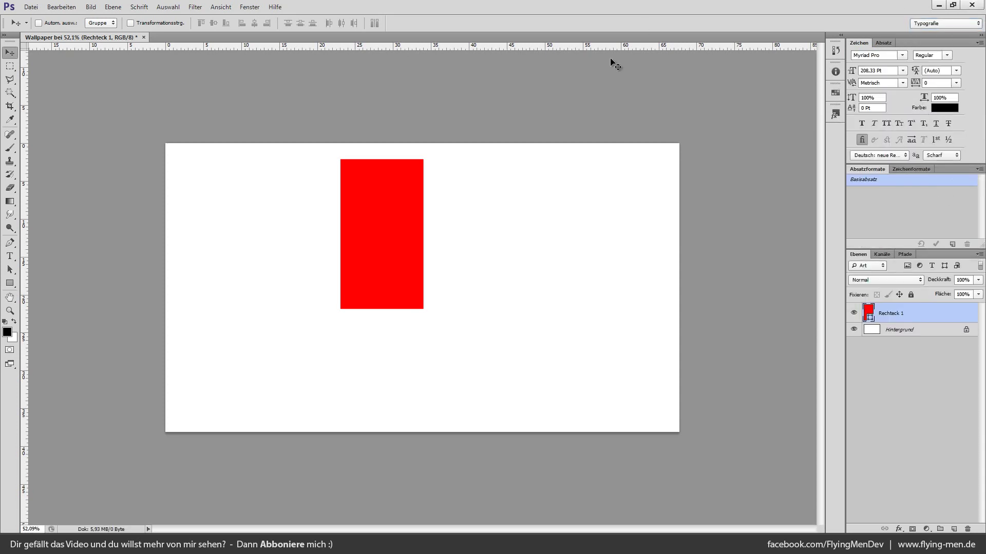
{"action": "left_click", "coordinate": [918, 26]}
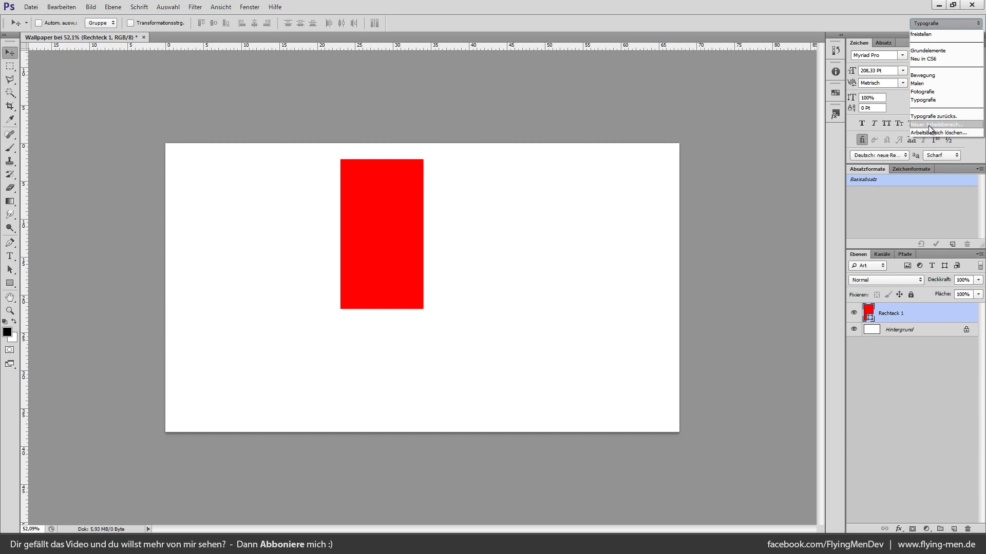
Save the current panel layout as a new workspace named 'tutorial'
{"action": "left_click", "coordinate": [929, 124]}
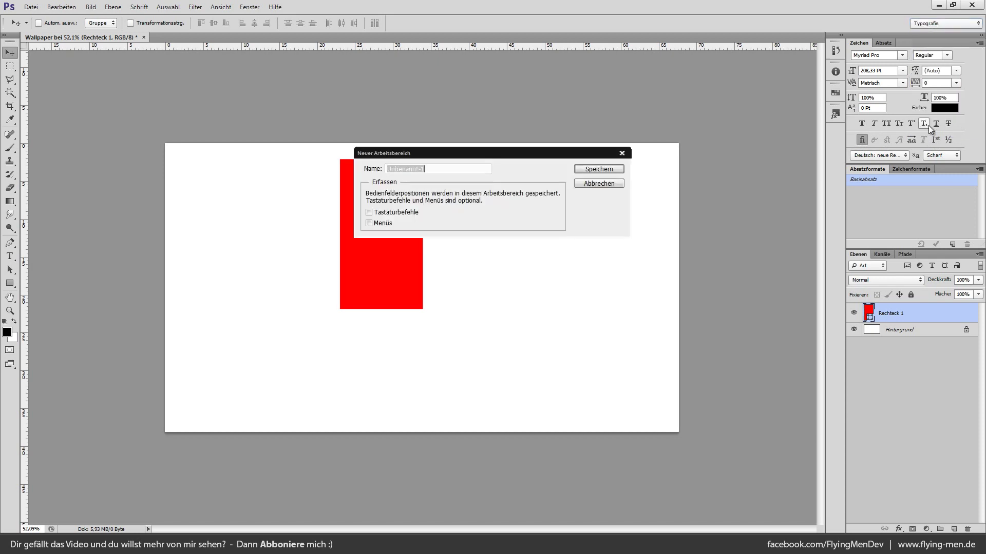
{"action": "left_click_drag", "start_coordinate": [449, 157], "coordinate": [515, 310]}
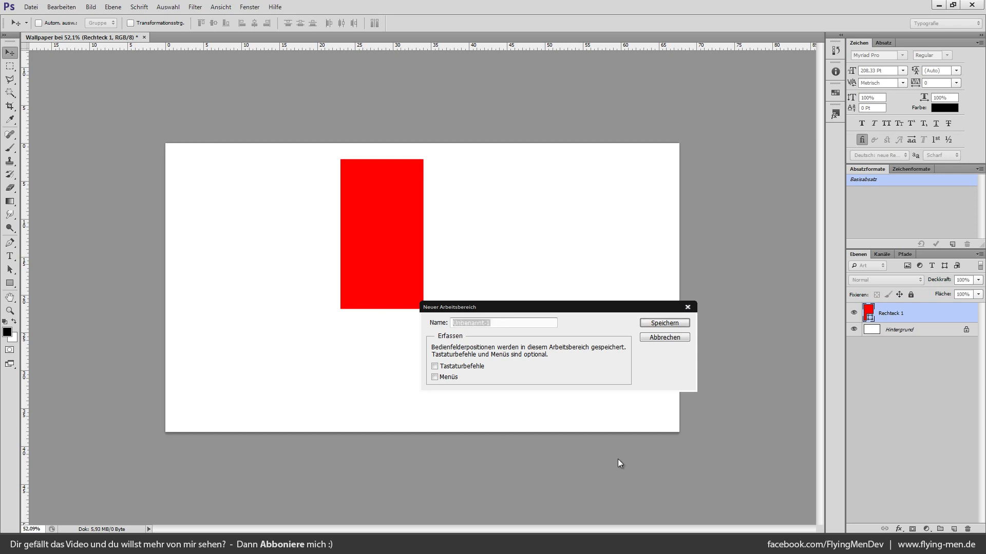
{"action": "type", "text": "tut"}
{"action": "type", "text": "orial"}
{"action": "left_click", "coordinate": [670, 324]}
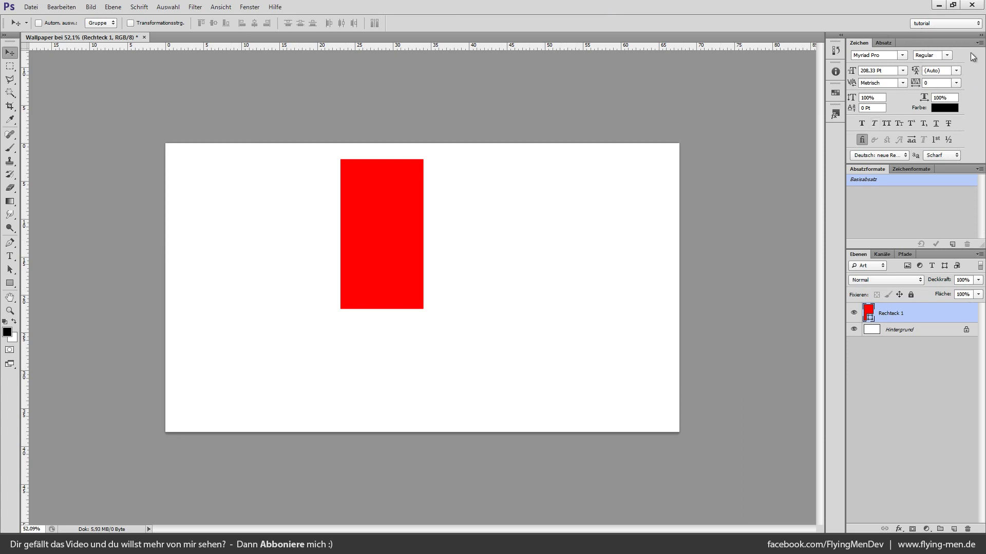
Switch to the freistellen workspace and then back to tutorial
{"action": "left_click", "coordinate": [960, 23]}
{"action": "left_click", "coordinate": [945, 34]}
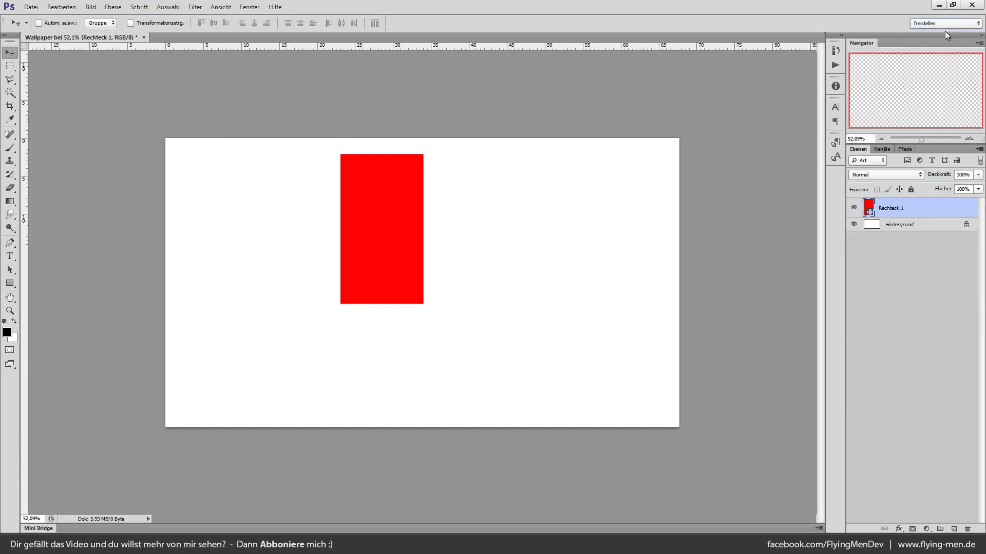
{"action": "left_click", "coordinate": [944, 25]}
{"action": "left_click", "coordinate": [926, 43]}
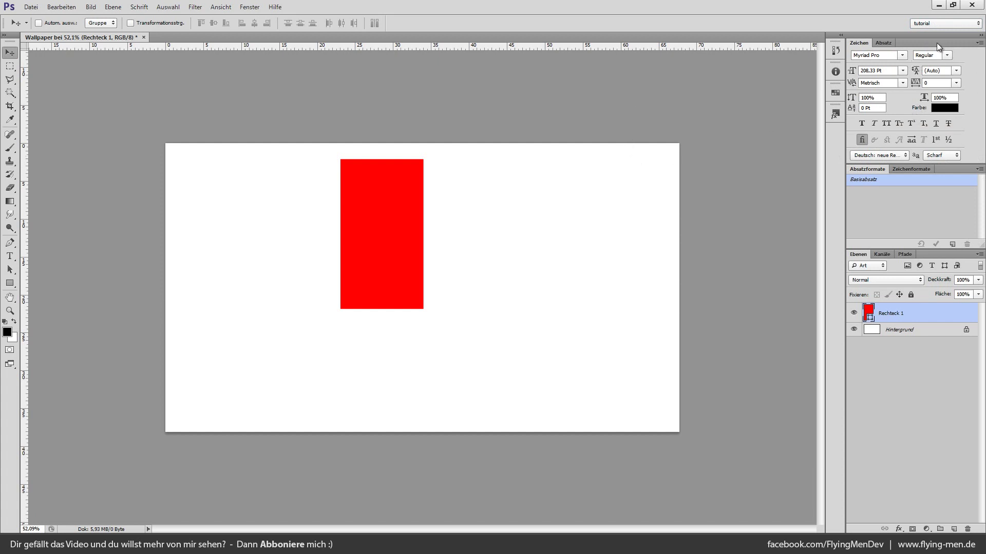
Remove the Character, Paragraph and Paragraph Styles panels and their empty group
{"action": "left_click_drag", "start_coordinate": [935, 42], "coordinate": [572, 156]}
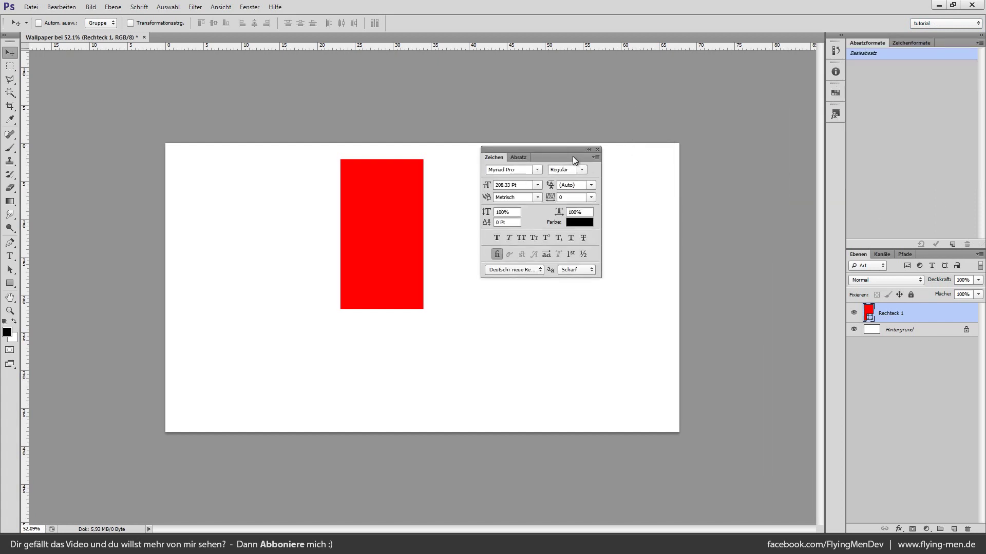
{"action": "right_click", "coordinate": [569, 152]}
{"action": "left_click", "coordinate": [580, 160]}
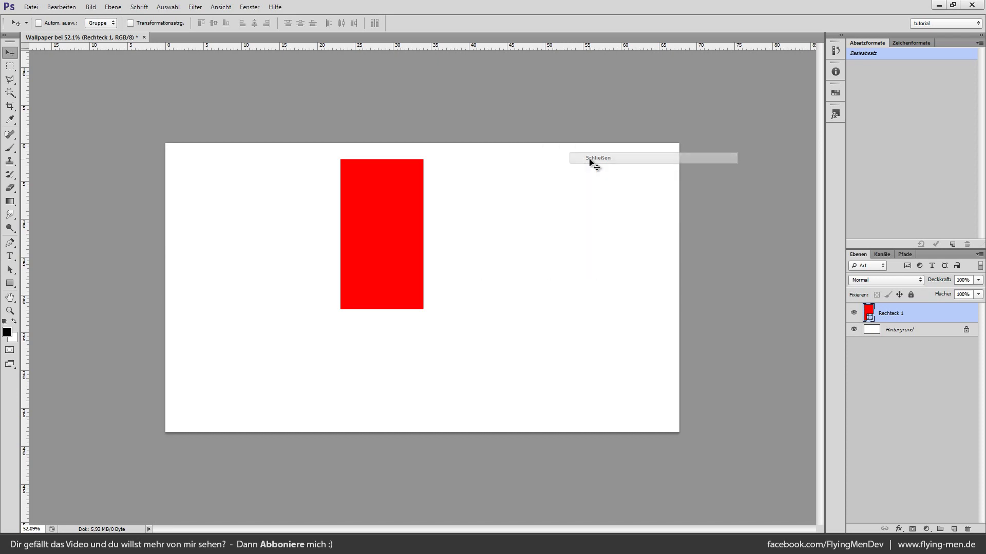
{"action": "right_click", "coordinate": [864, 44]}
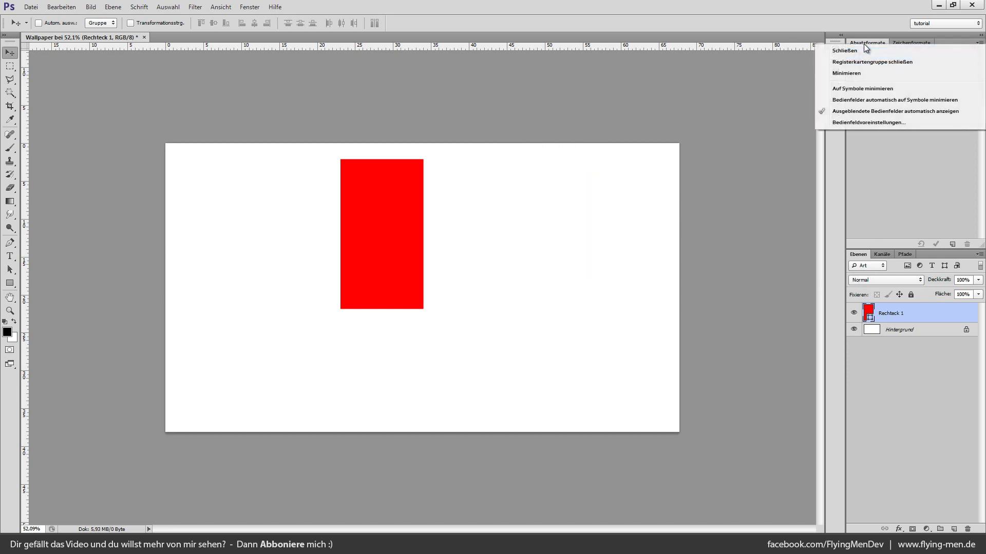
{"action": "left_click", "coordinate": [856, 51]}
{"action": "right_click", "coordinate": [867, 43]}
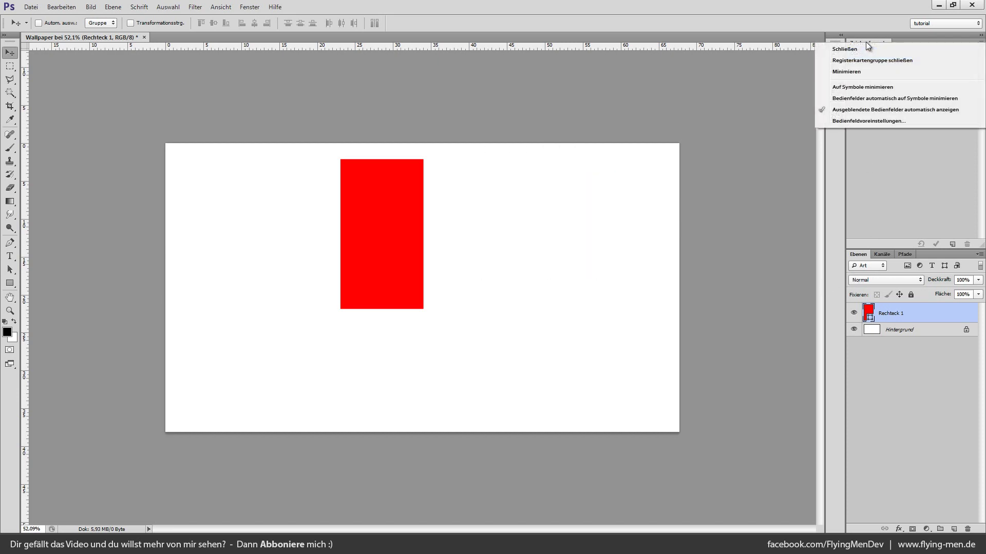
{"action": "left_click", "coordinate": [850, 50]}
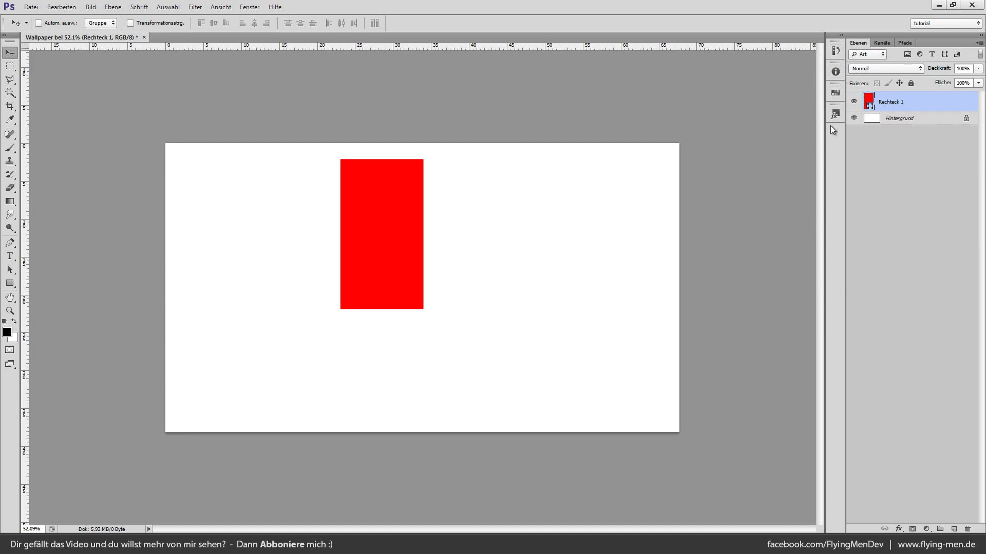
{"action": "left_click", "coordinate": [250, 8]}
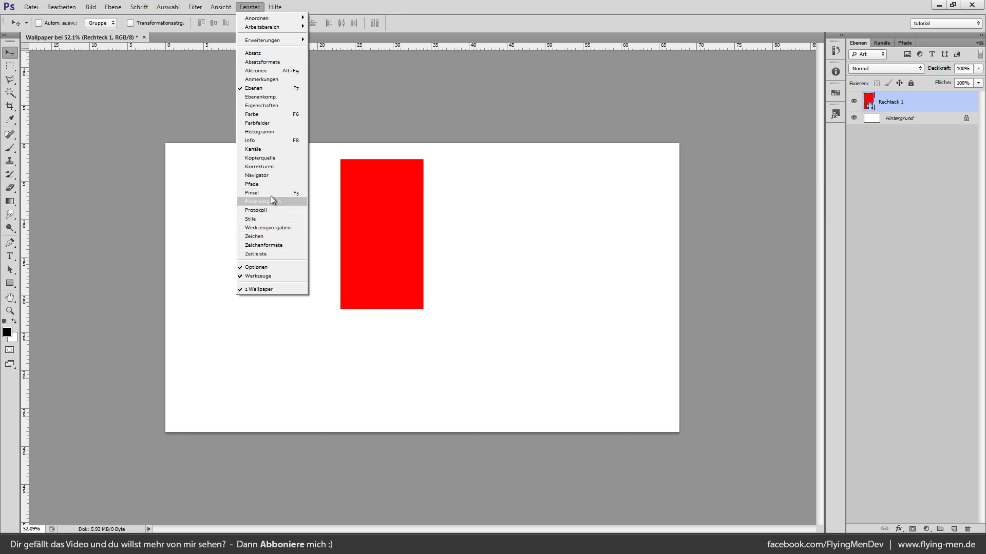
Dock the Navigator and Swatches panels together beside Layers
{"action": "left_click", "coordinate": [264, 175]}
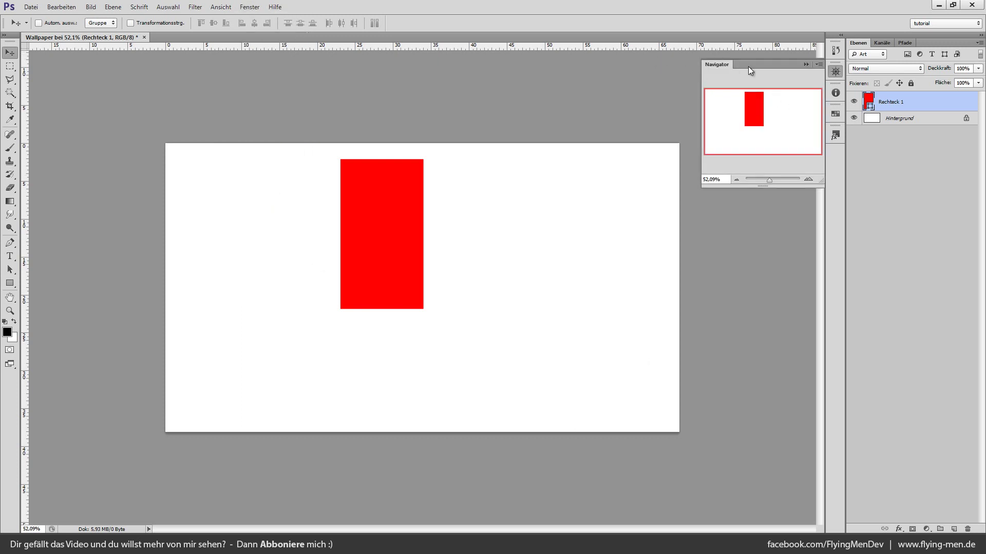
{"action": "left_click_drag", "start_coordinate": [748, 66], "coordinate": [912, 39]}
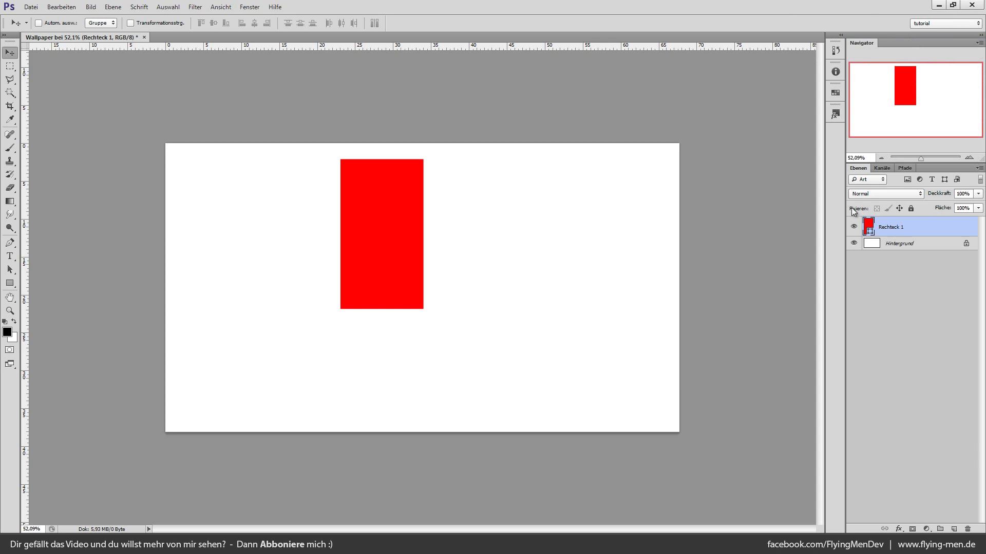
{"action": "left_click", "coordinate": [241, 9]}
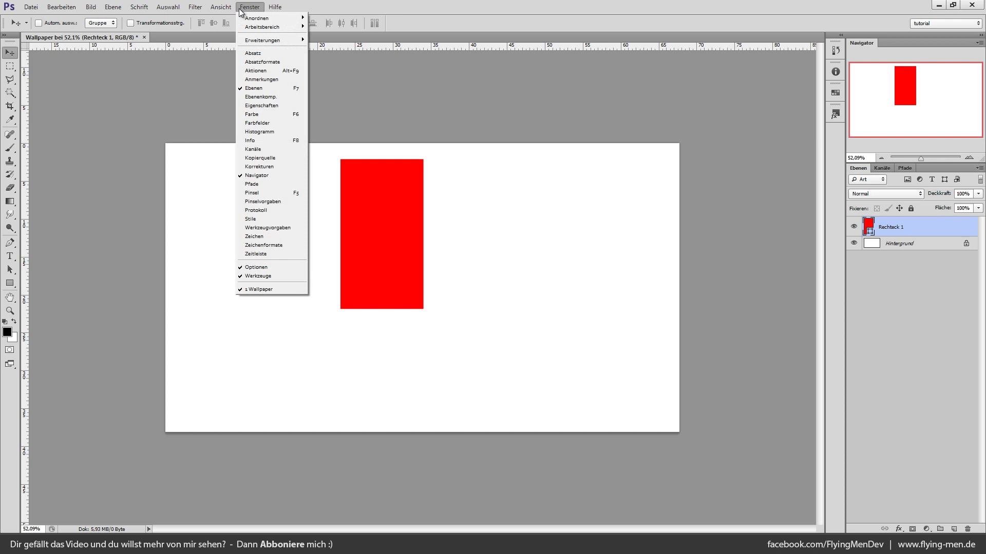
{"action": "left_click", "coordinate": [263, 123]}
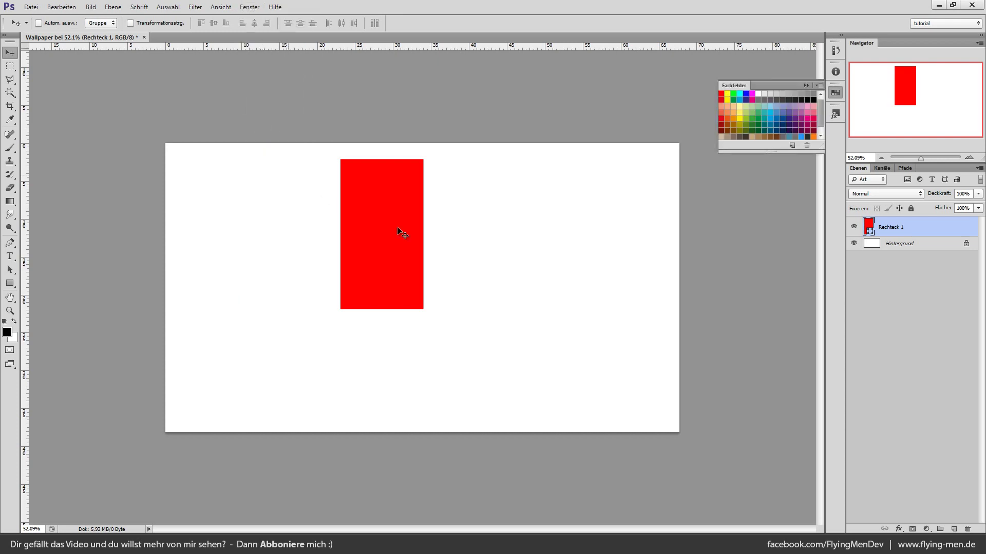
{"action": "left_click_drag", "start_coordinate": [777, 83], "coordinate": [936, 37]}
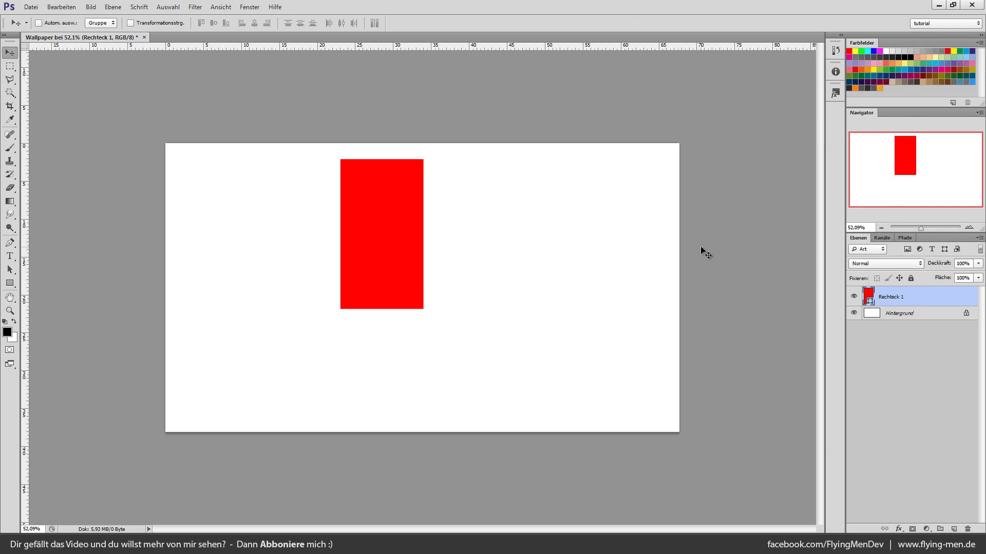
Close the Styles panel and the Info panel
{"action": "right_click", "coordinate": [834, 94]}
{"action": "left_click", "coordinate": [845, 99]}
{"action": "left_click", "coordinate": [837, 71]}
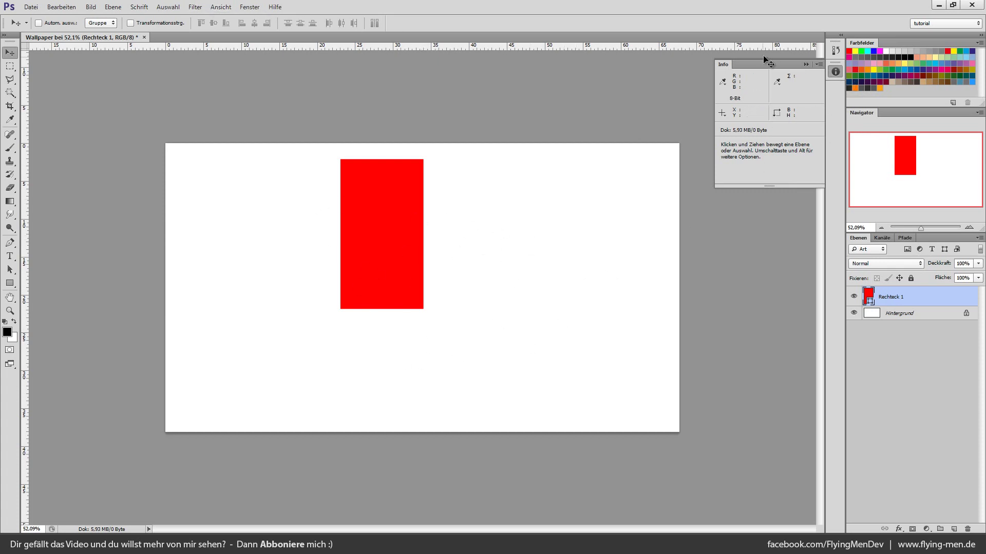
{"action": "right_click", "coordinate": [787, 64]}
{"action": "left_click", "coordinate": [803, 70]}
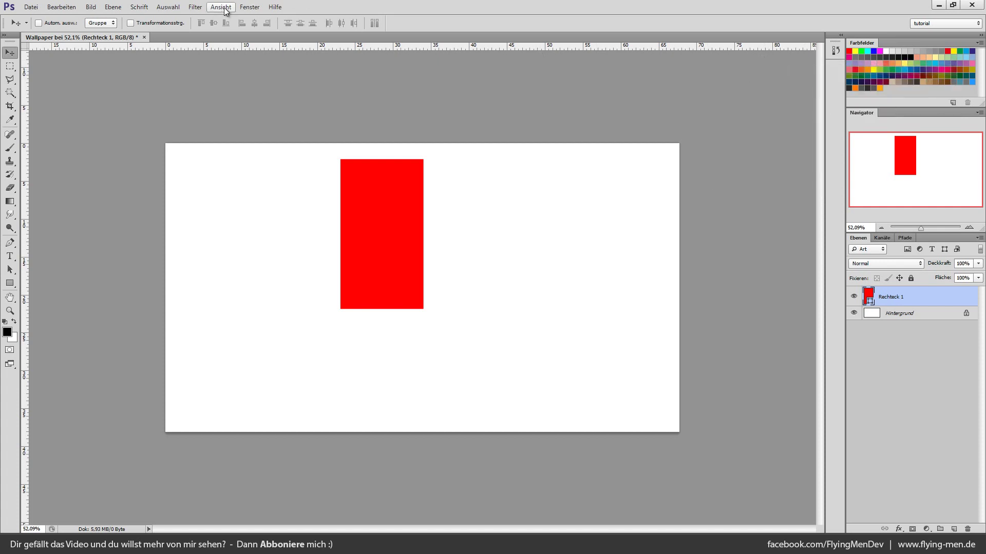
Bring back the Info panel, leaving Info and History collapsed in the dock
{"action": "left_click", "coordinate": [252, 7]}
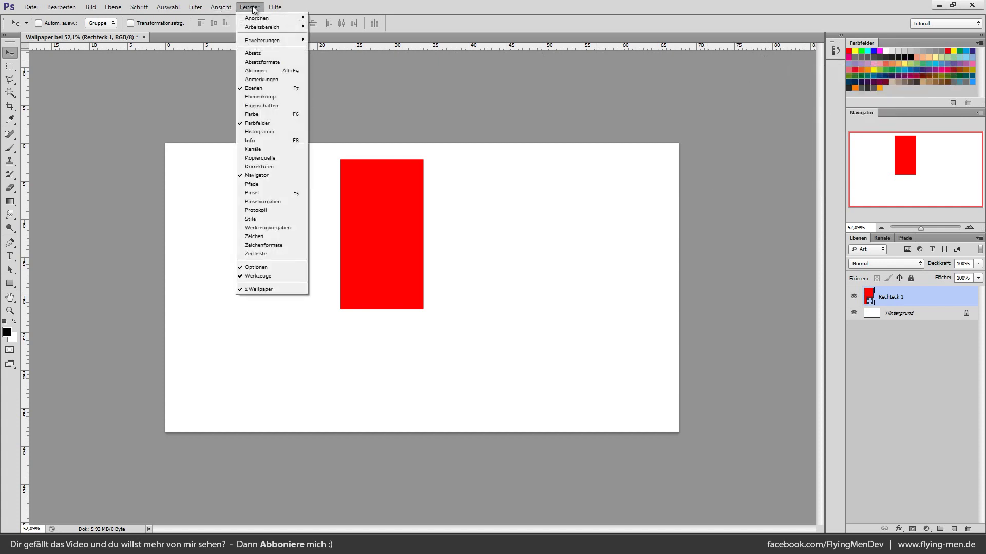
{"action": "left_click", "coordinate": [263, 143]}
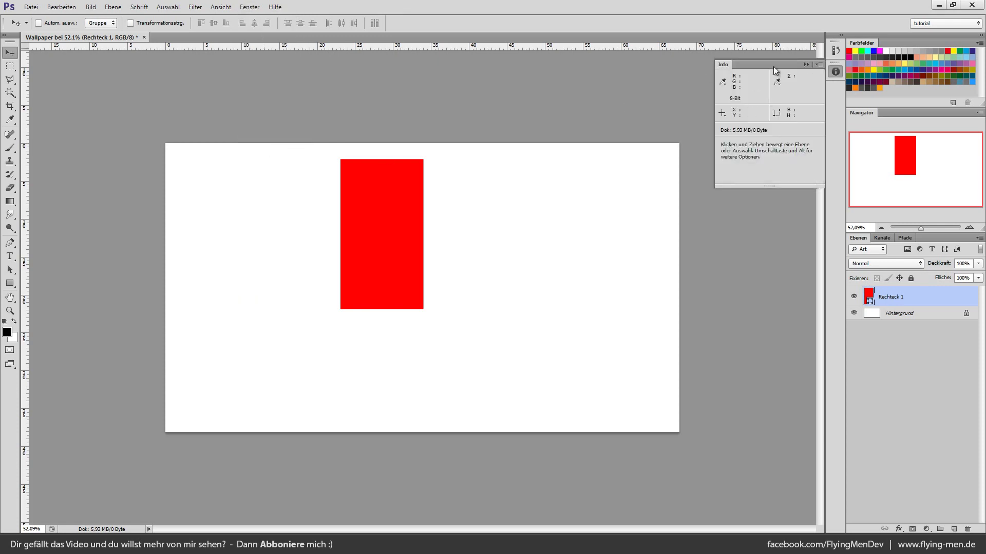
{"action": "left_click", "coordinate": [804, 65]}
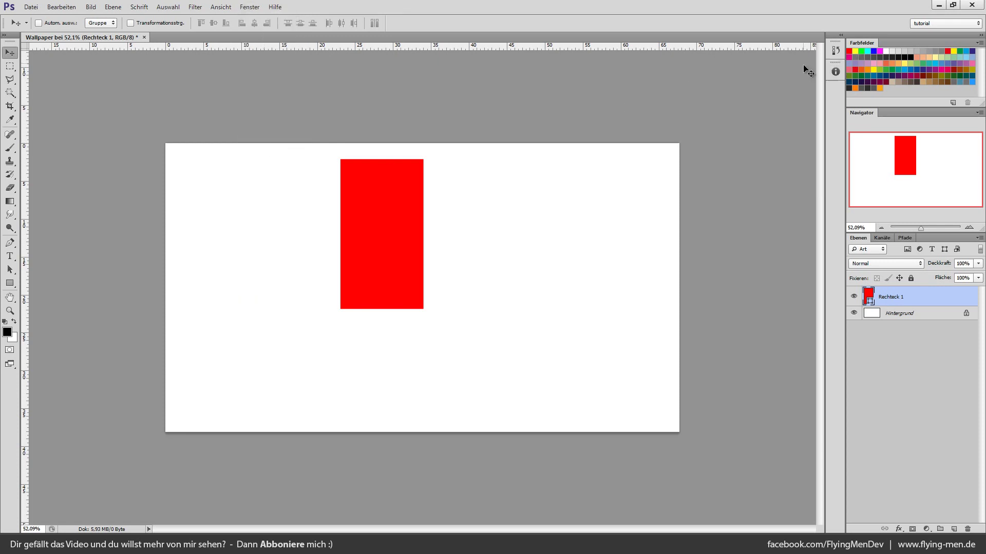
{"action": "left_click", "coordinate": [835, 52]}
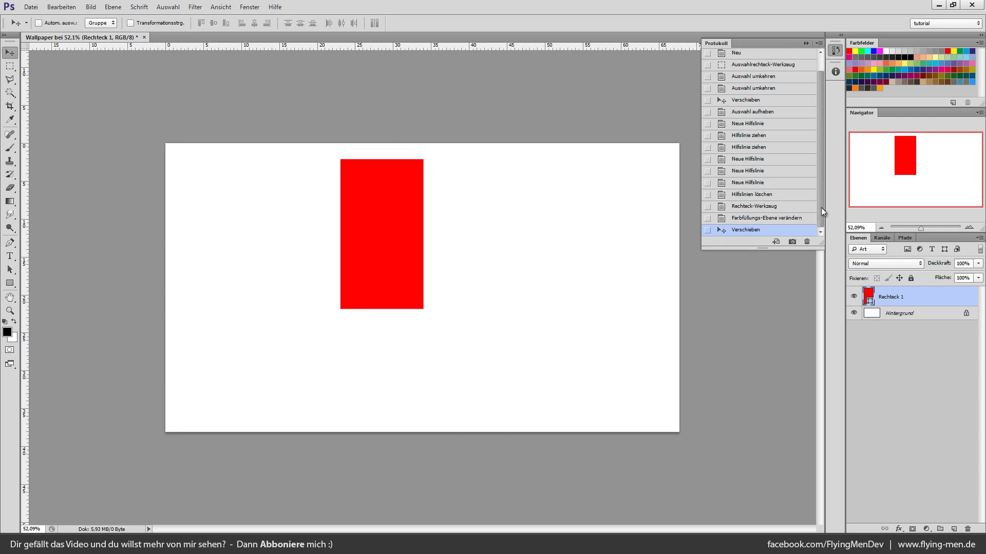
{"action": "mouse_move", "coordinate": [821, 207]}
{"action": "left_mouse_down"}
{"action": "mouse_move", "coordinate": [829, 121]}
{"action": "mouse_move", "coordinate": [815, 251]}
{"action": "left_mouse_up"}
{"action": "left_click", "coordinate": [805, 43]}
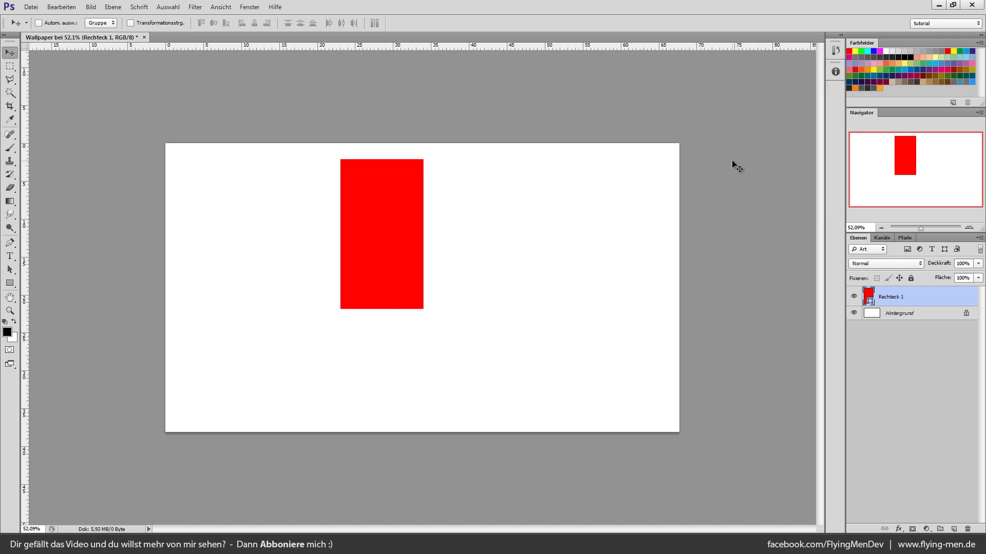
{"action": "left_click", "coordinate": [10, 283]}
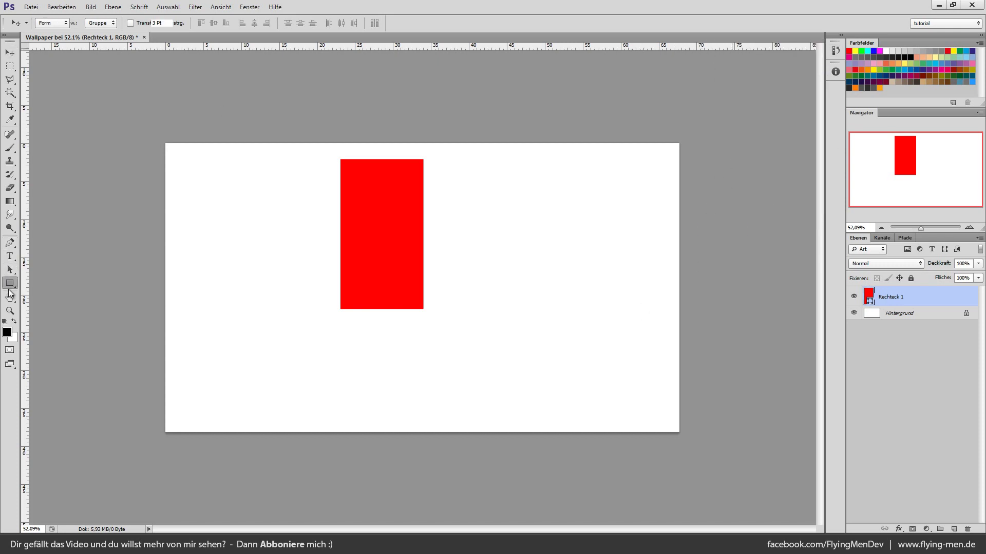
{"action": "left_click_drag", "start_coordinate": [544, 359], "coordinate": [427, 233]}
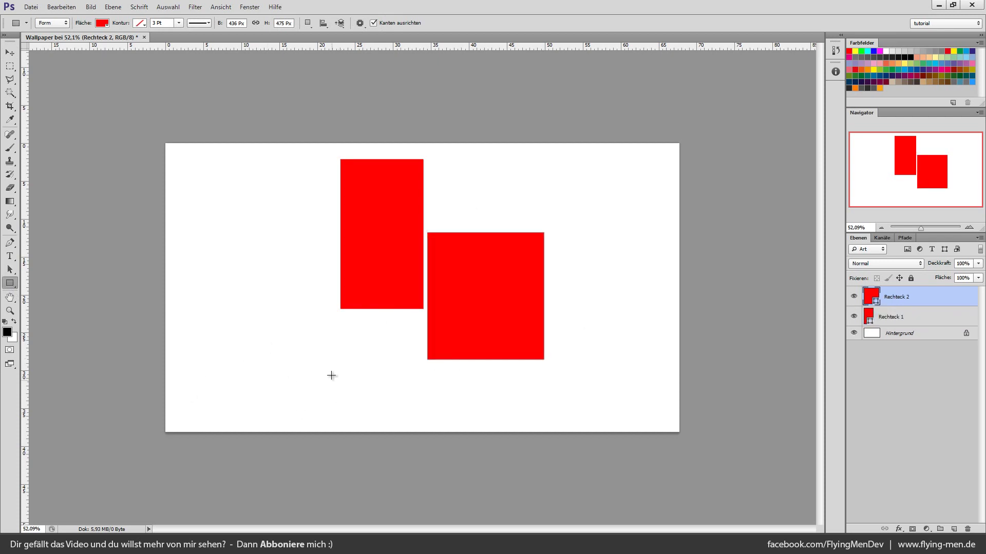
{"action": "left_click_drag", "start_coordinate": [333, 380], "coordinate": [252, 253]}
{"action": "left_click_drag", "start_coordinate": [218, 179], "coordinate": [343, 199]}
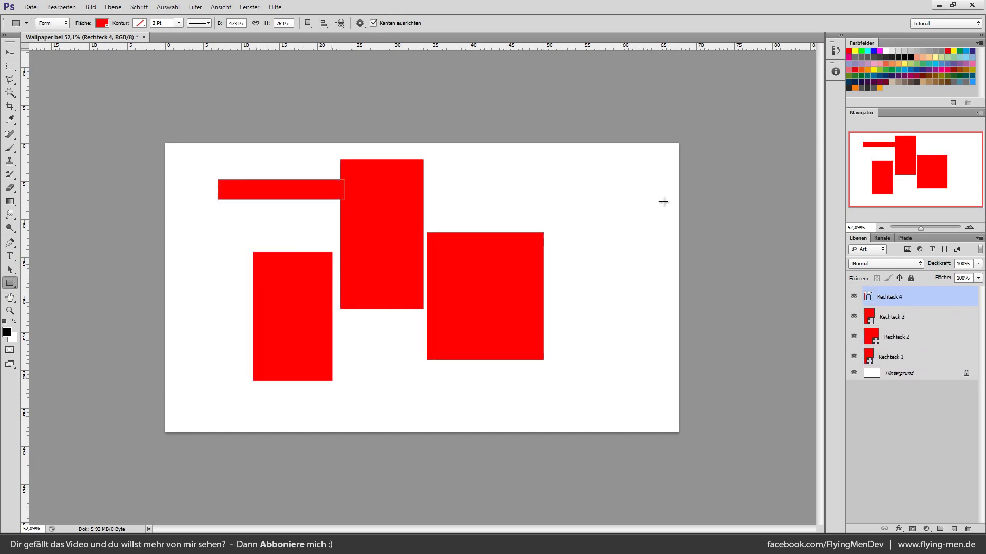
{"action": "key", "text": "ctrl+z"}
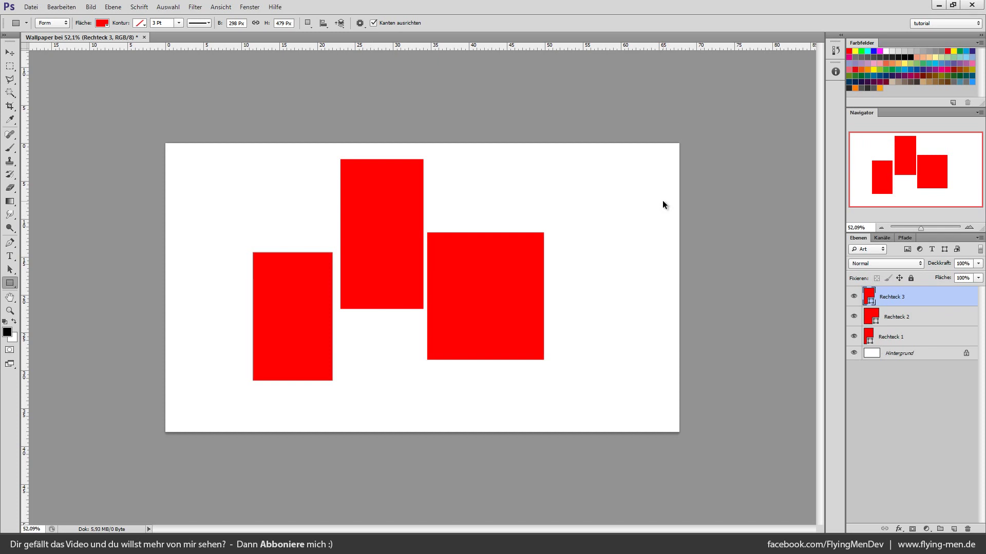
{"action": "key", "text": "ctrl+z"}
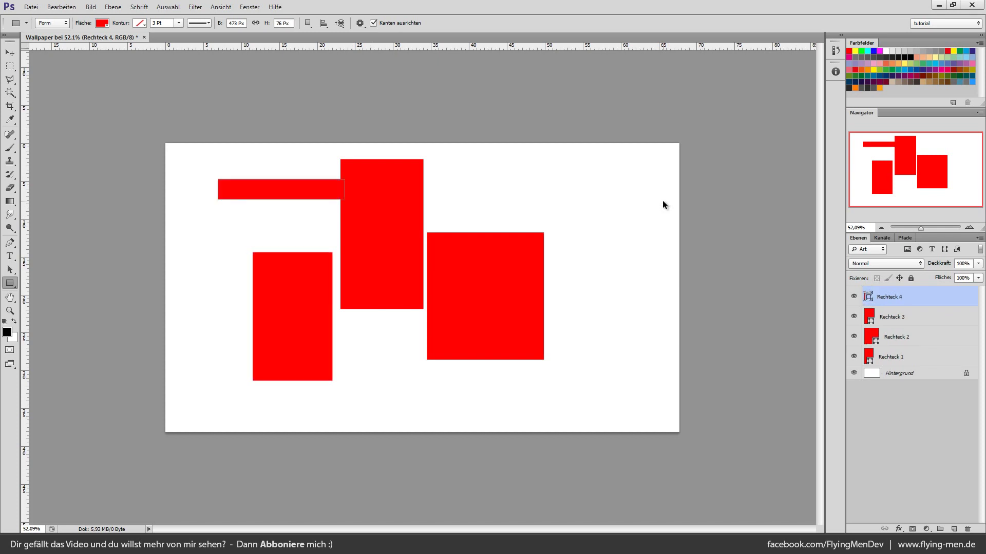
{"action": "key", "text": "ctrl+z"}
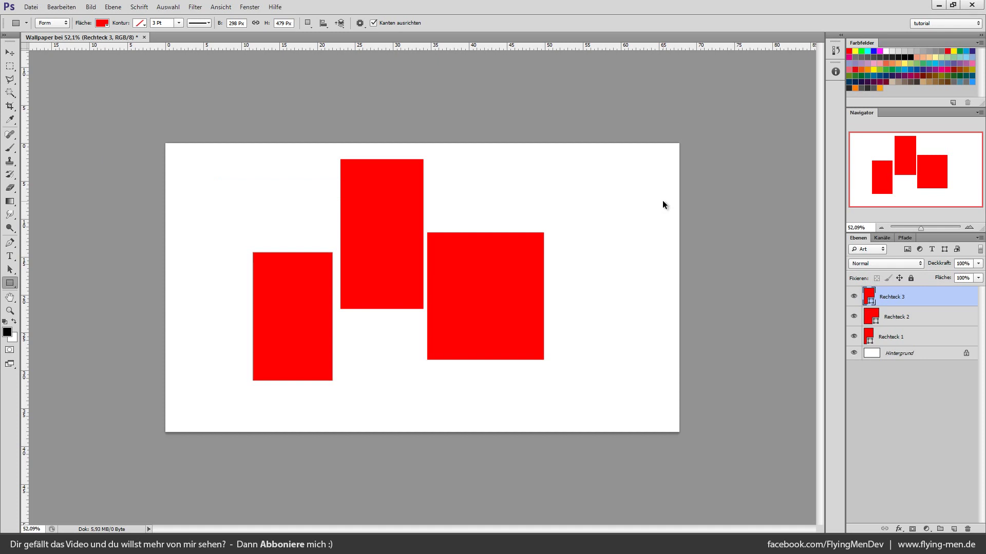
{"action": "key", "text": "ctrl+alt+z"}
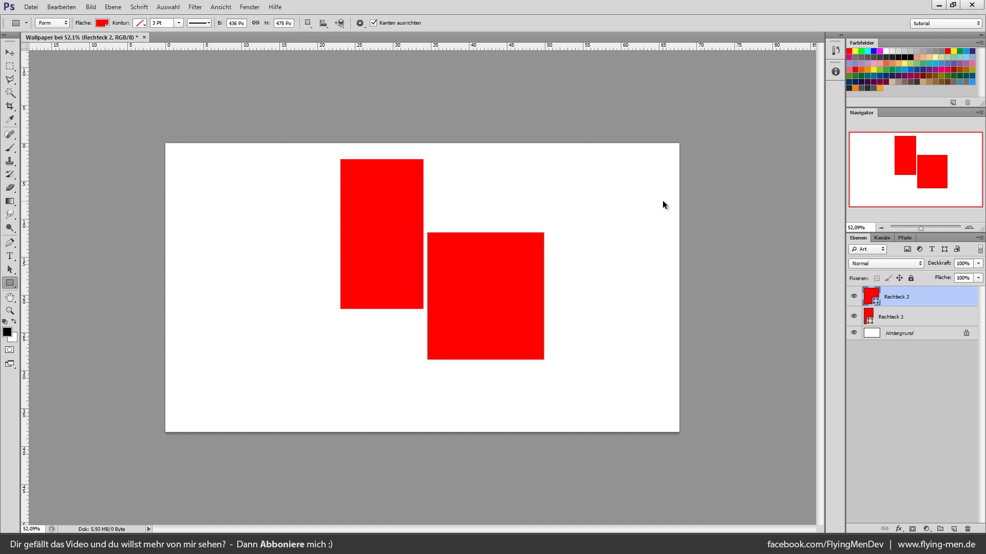
{"action": "key", "text": "ctrl+alt+z"}
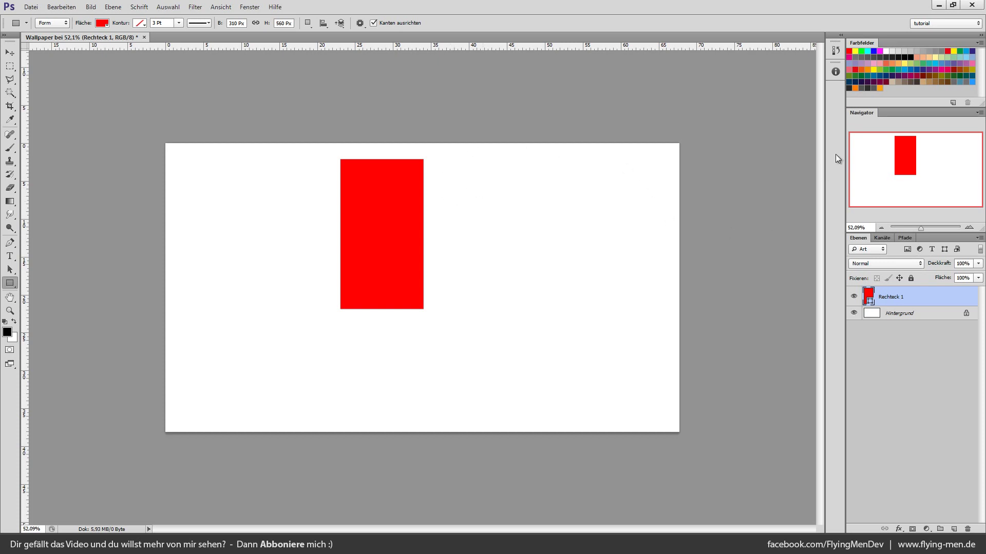
Add the Paragraph Styles panel collapsed into the icon dock
{"action": "left_click", "coordinate": [250, 8]}
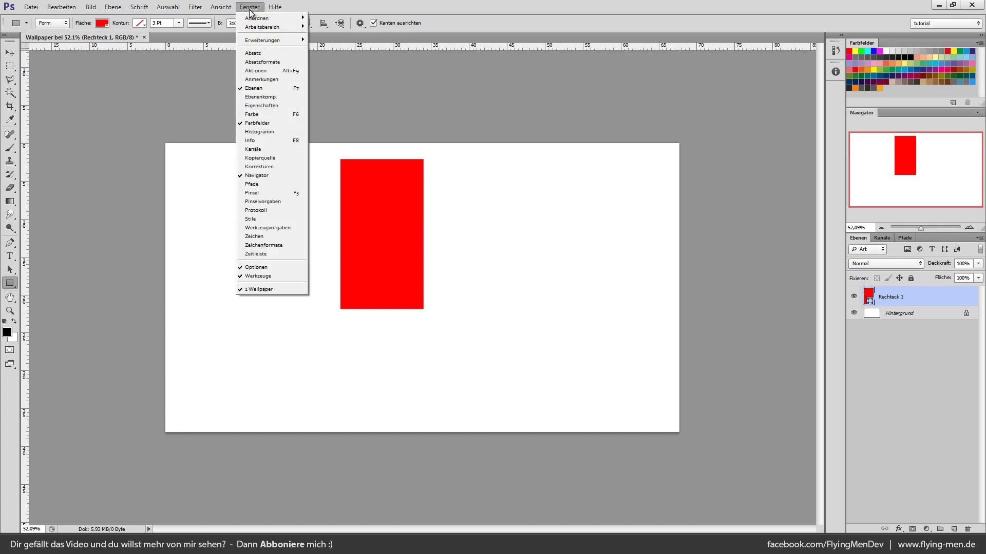
{"action": "left_click", "coordinate": [279, 63]}
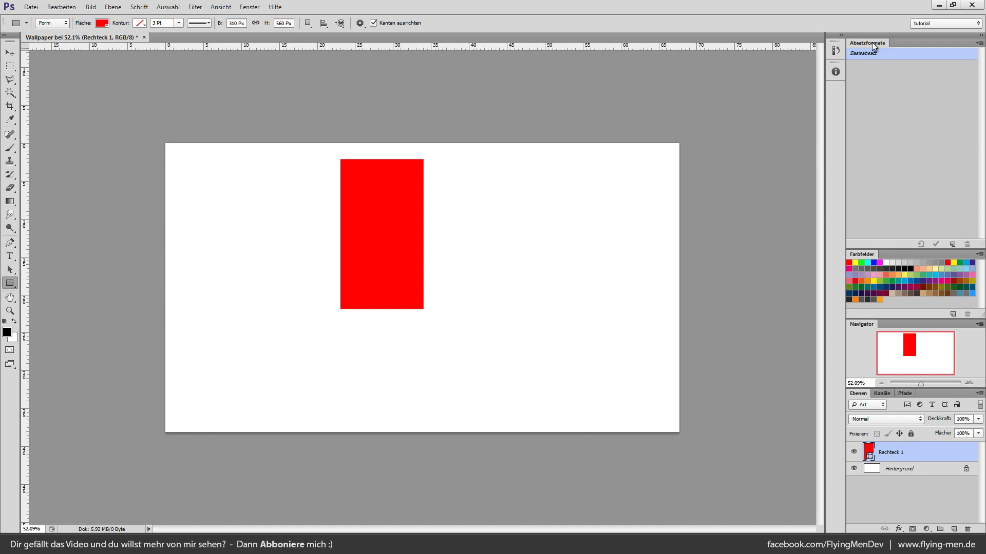
{"action": "left_click_drag", "start_coordinate": [872, 42], "coordinate": [838, 100]}
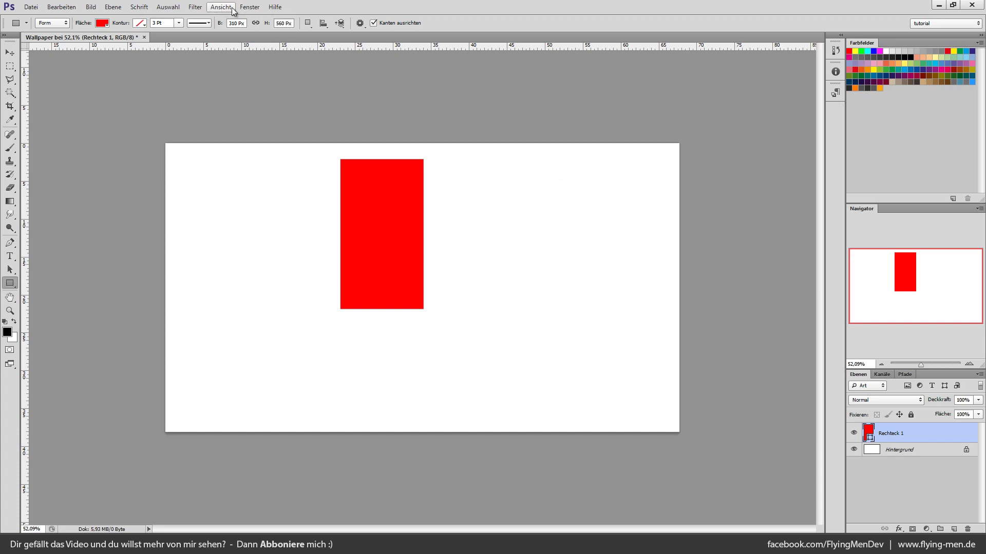
Dock the Character and Paragraph panels collapsed and shrink Navigator to give Layers more room
{"action": "left_click", "coordinate": [257, 9]}
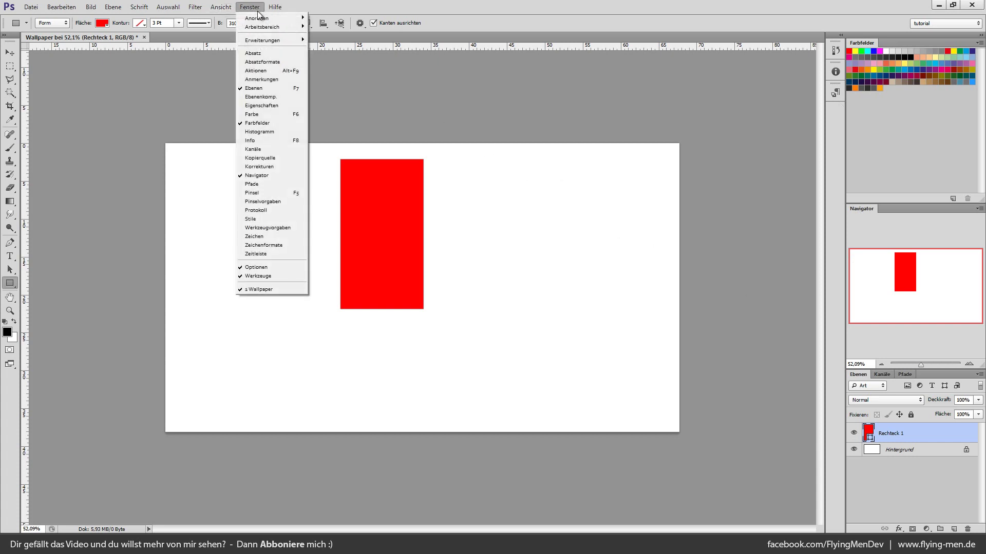
{"action": "left_click", "coordinate": [259, 53]}
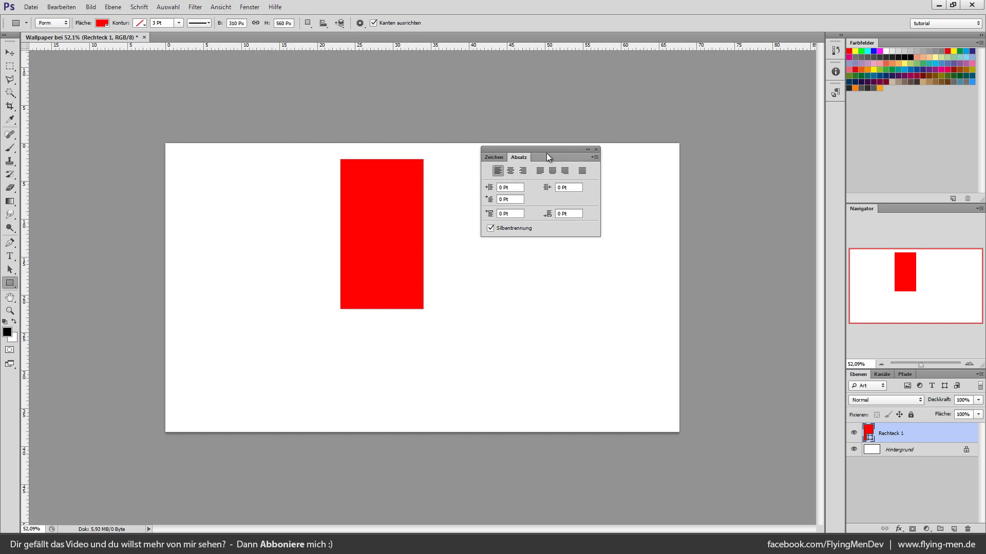
{"action": "left_click_drag", "start_coordinate": [577, 158], "coordinate": [827, 118]}
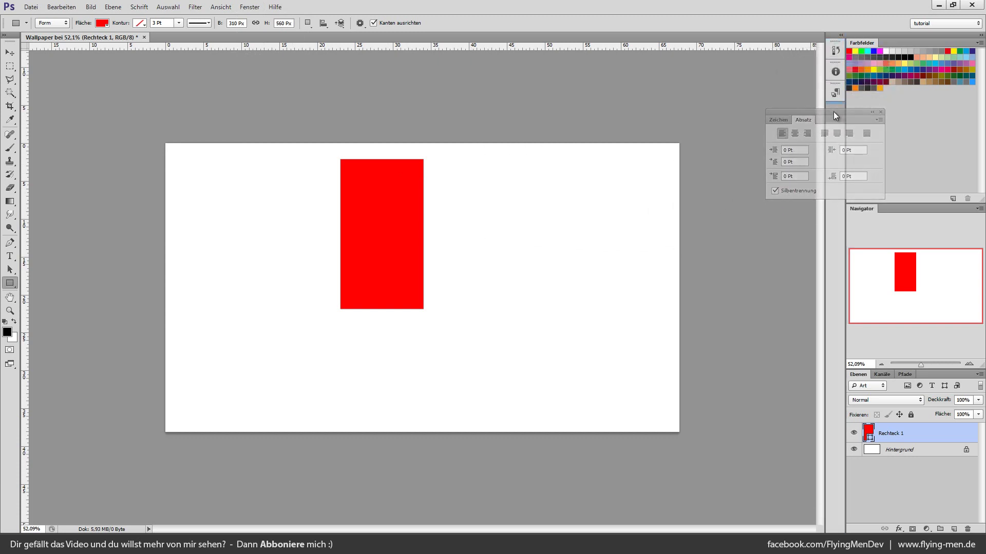
{"action": "left_click", "coordinate": [836, 116]}
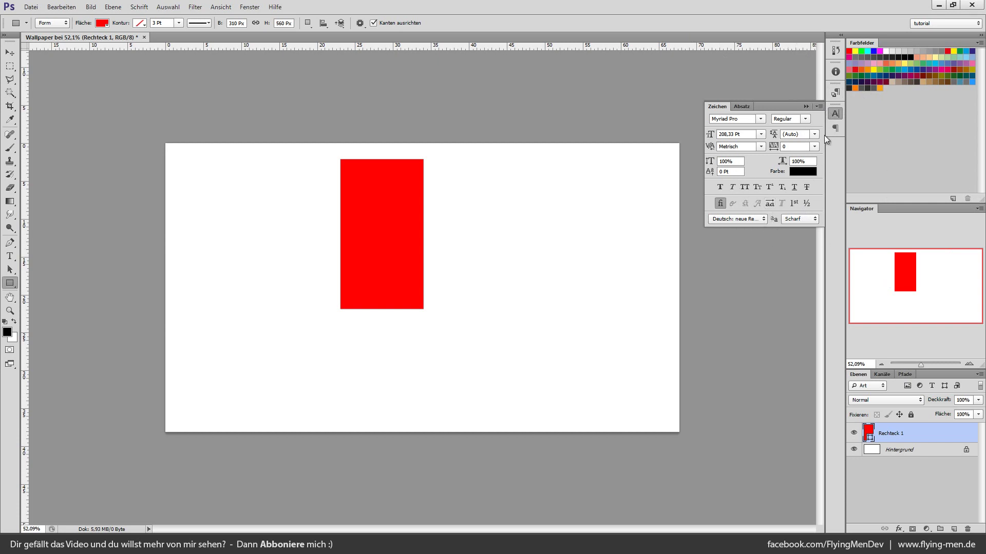
{"action": "left_click", "coordinate": [806, 107]}
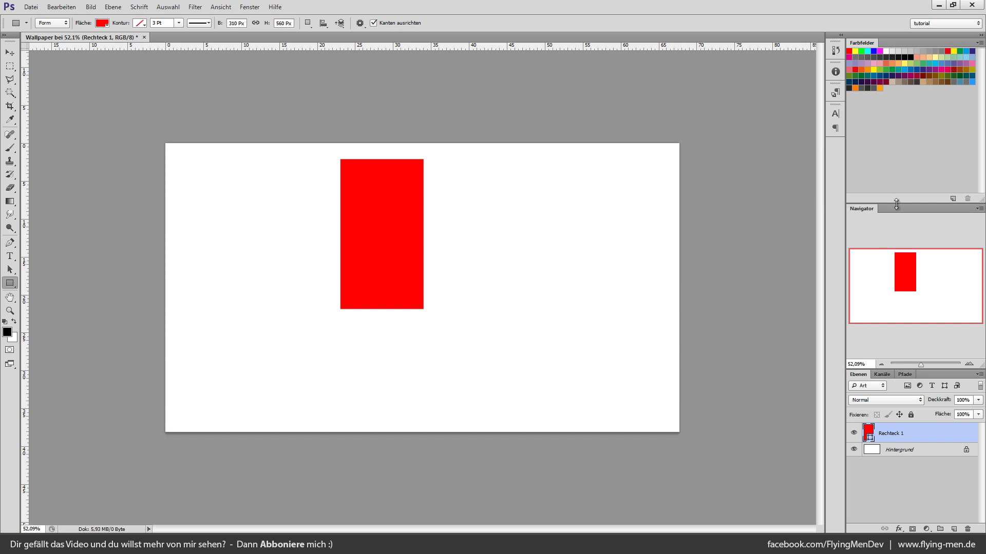
{"action": "left_click_drag", "start_coordinate": [894, 203], "coordinate": [902, 109]}
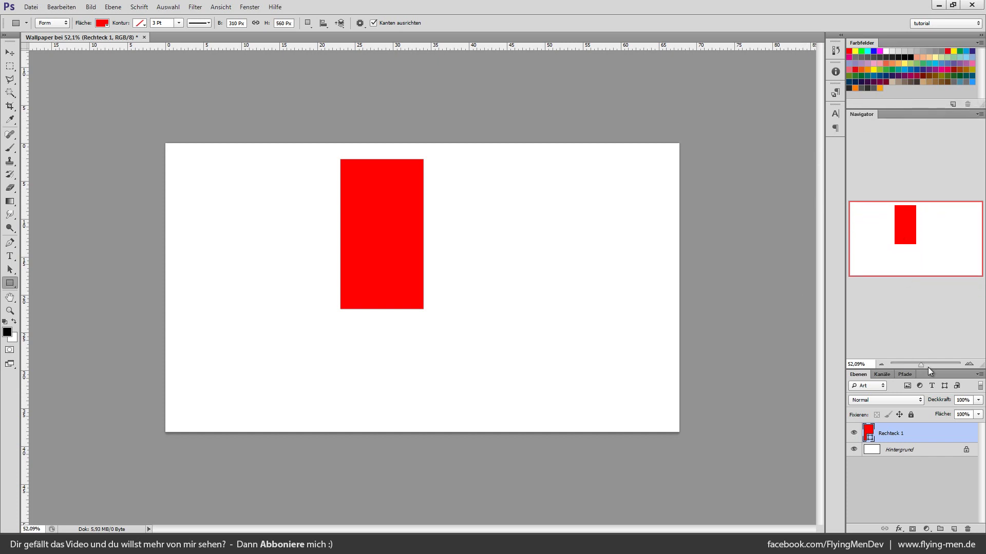
{"action": "left_click_drag", "start_coordinate": [929, 368], "coordinate": [939, 221]}
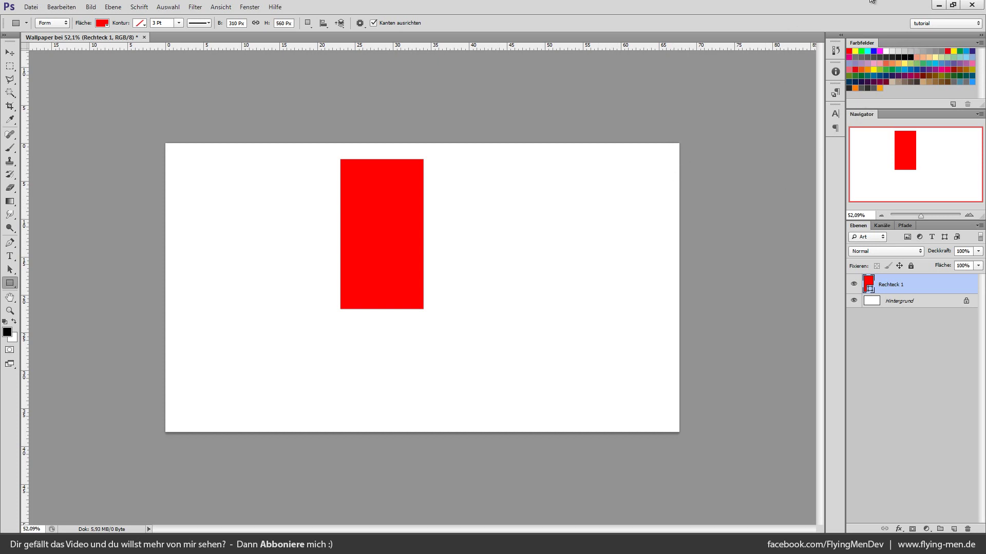
Try the Fotografie workspace, then return to the saved tutorial workspace
{"action": "left_click", "coordinate": [913, 23]}
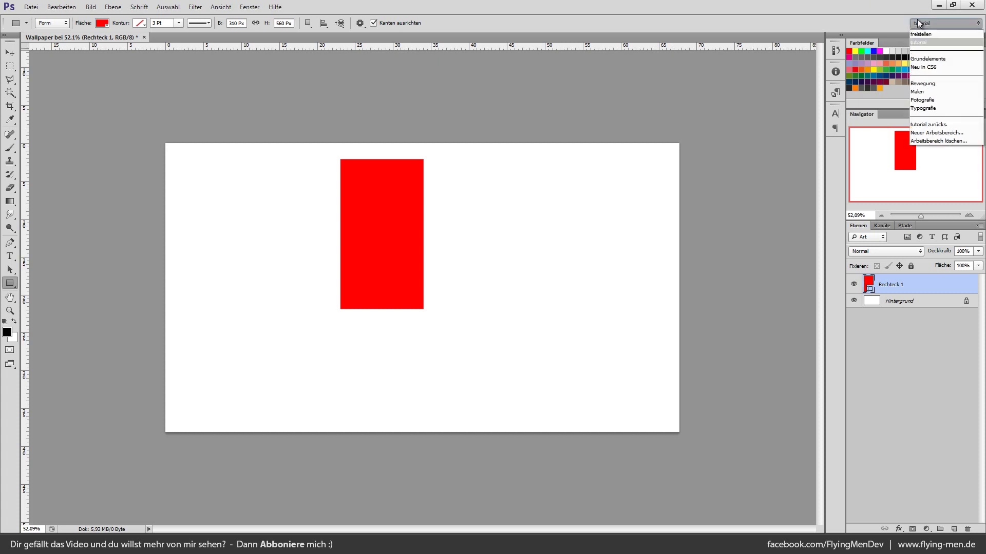
{"action": "left_click", "coordinate": [923, 99]}
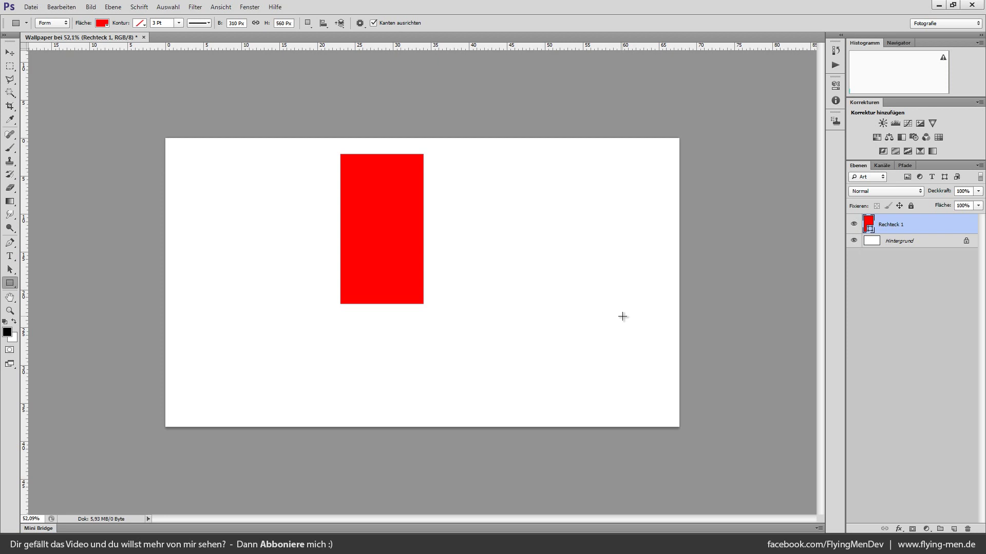
{"action": "left_click", "coordinate": [918, 25]}
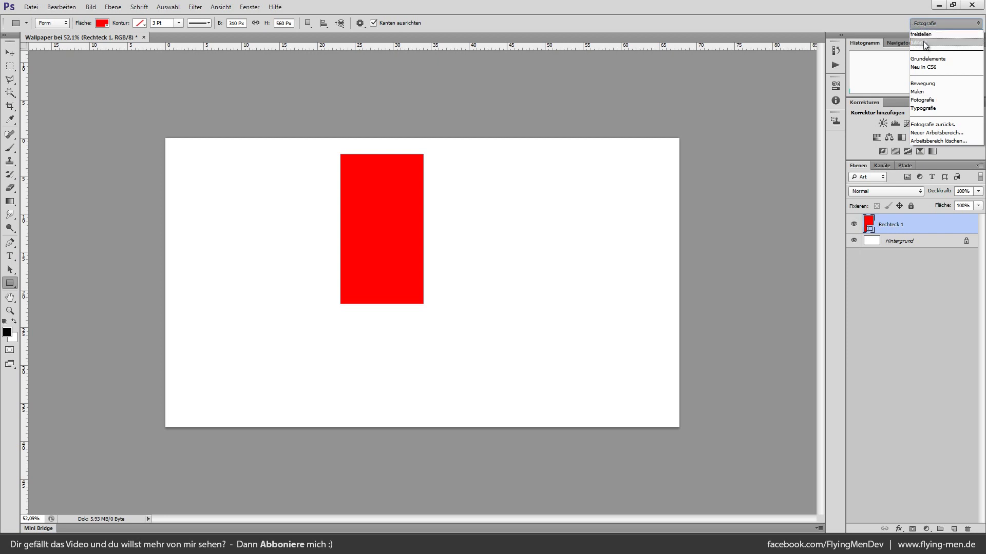
{"action": "left_click", "coordinate": [919, 42]}
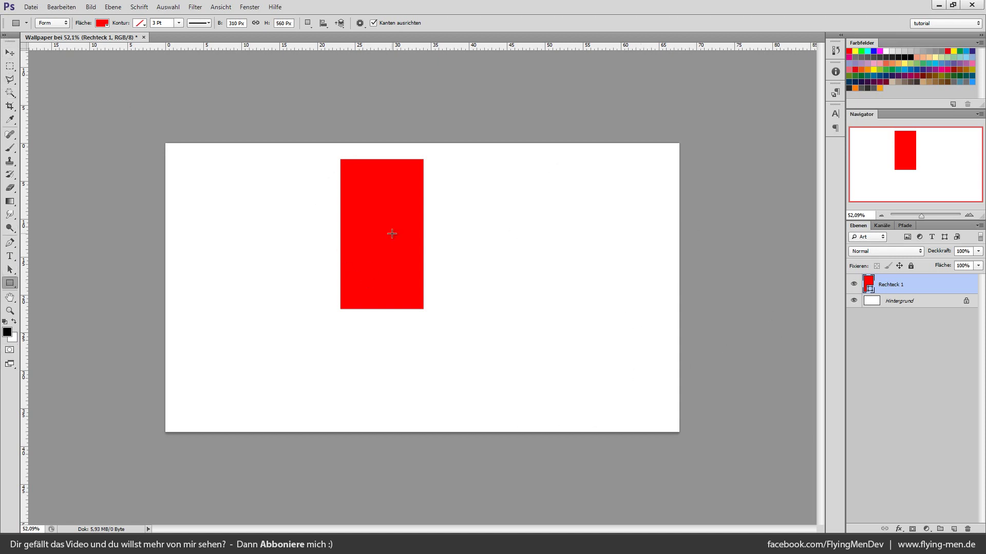
Move the red rectangle down and left, keeping Rechteck 1 selected
{"action": "left_click", "coordinate": [10, 52]}
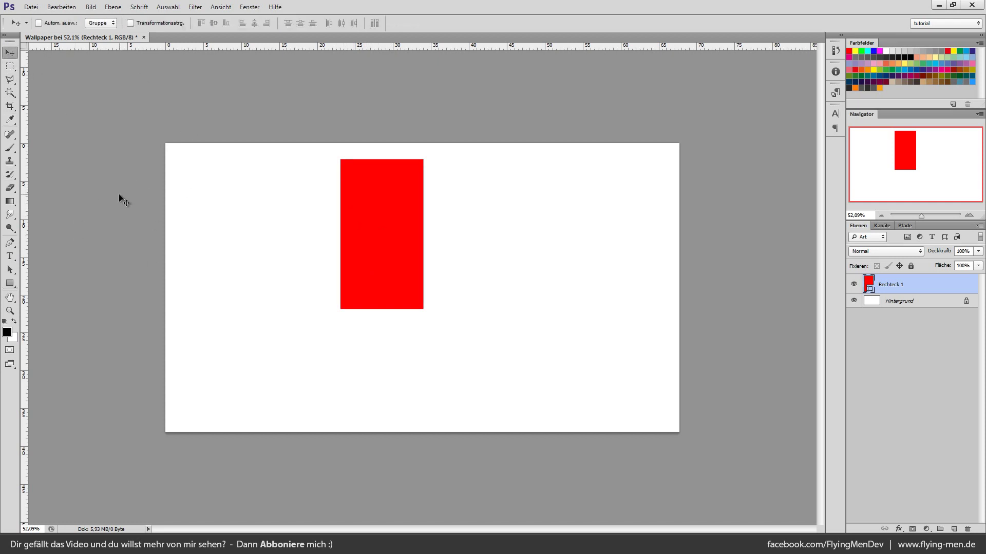
{"action": "left_click", "coordinate": [10, 66]}
{"action": "mouse_move", "coordinate": [435, 293]}
{"action": "left_mouse_down"}
{"action": "mouse_move", "coordinate": [489, 370]}
{"action": "mouse_move", "coordinate": [334, 267]}
{"action": "left_mouse_up"}
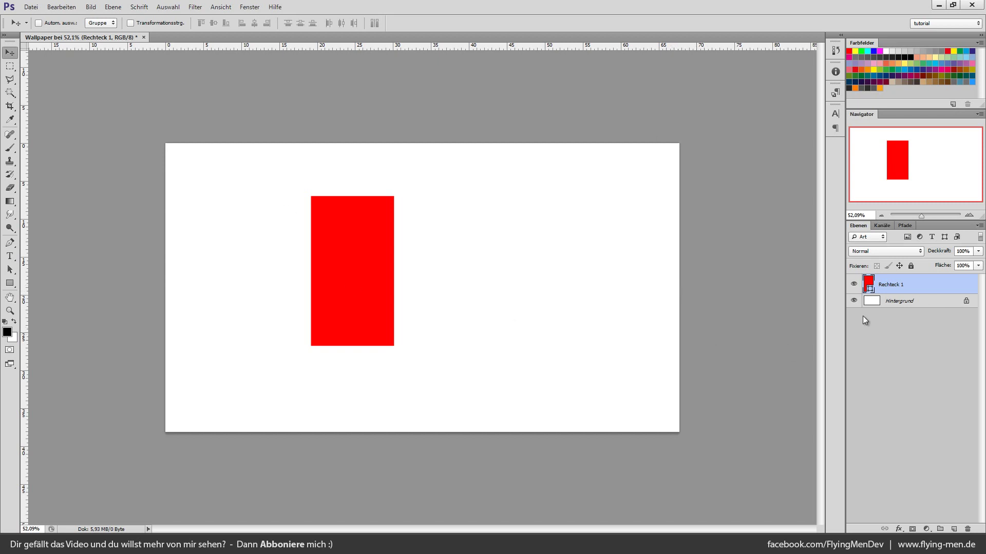
{"action": "left_click", "coordinate": [897, 306]}
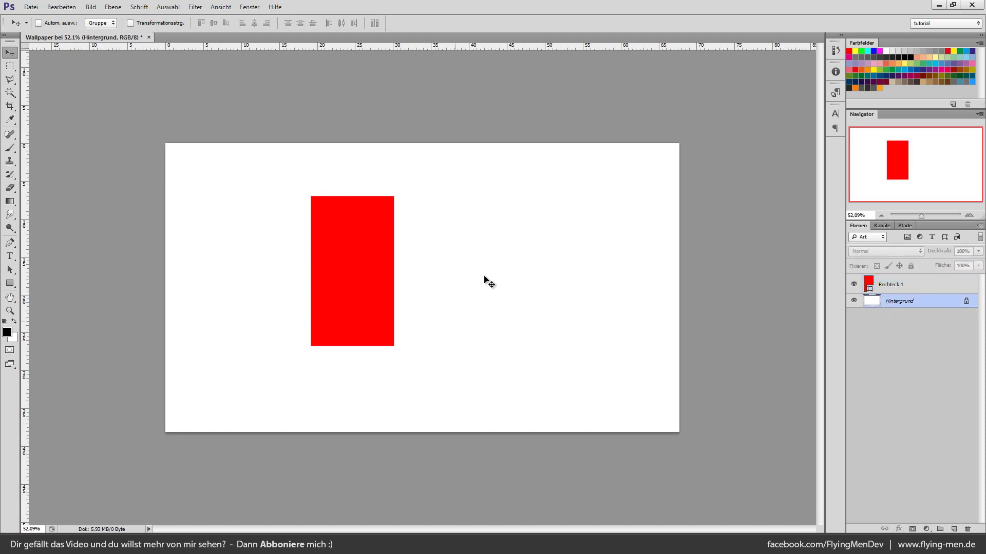
{"action": "left_click", "coordinate": [899, 293]}
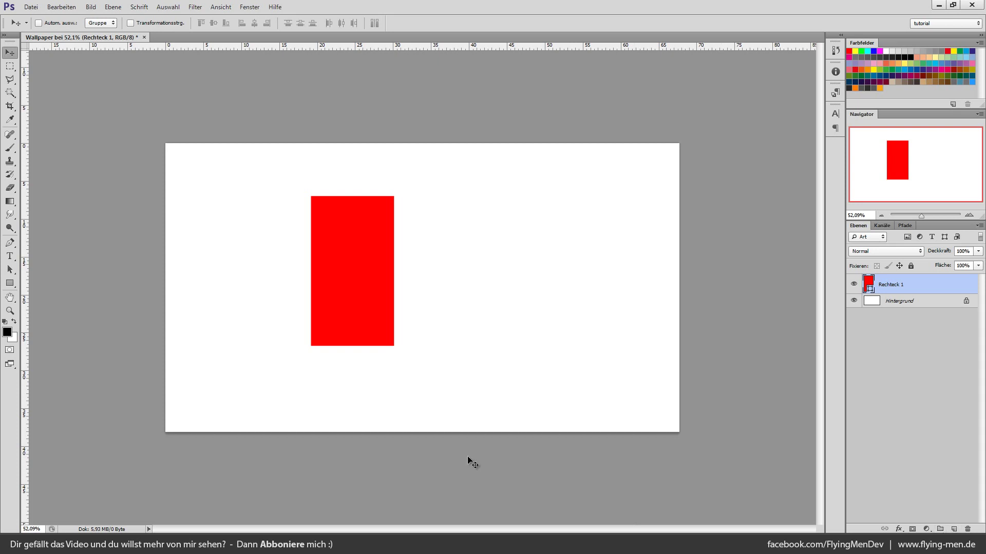
Draw a larger second rectangle, Rechteck 2, to the right of the red one
{"action": "left_click", "coordinate": [9, 283]}
{"action": "left_click_drag", "start_coordinate": [446, 230], "coordinate": [562, 424]}
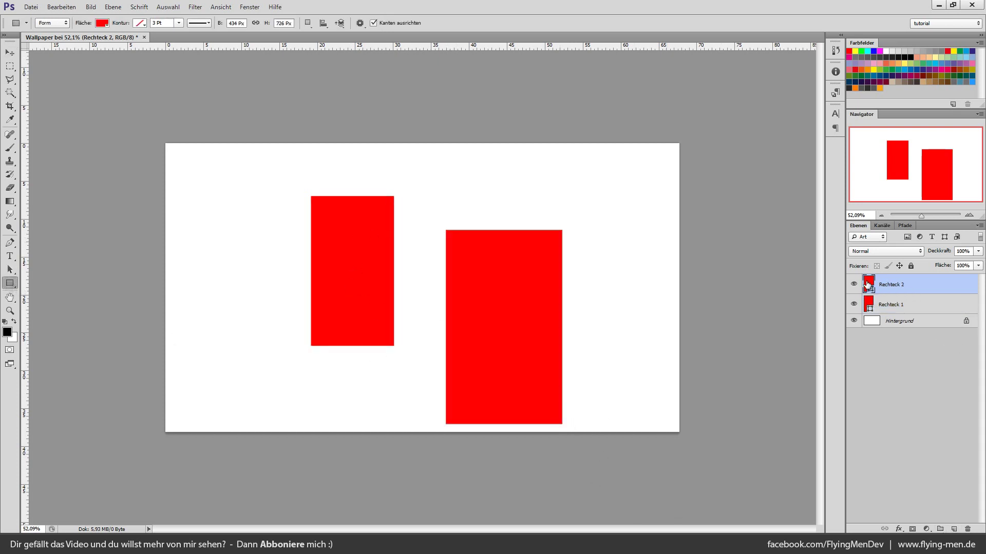
{"action": "double_click", "coordinate": [869, 284]}
Fill Rechteck 2 bright green, overlap it with the red rectangle, and place it beneath Rechteck 1
{"action": "left_click", "coordinate": [760, 444]}
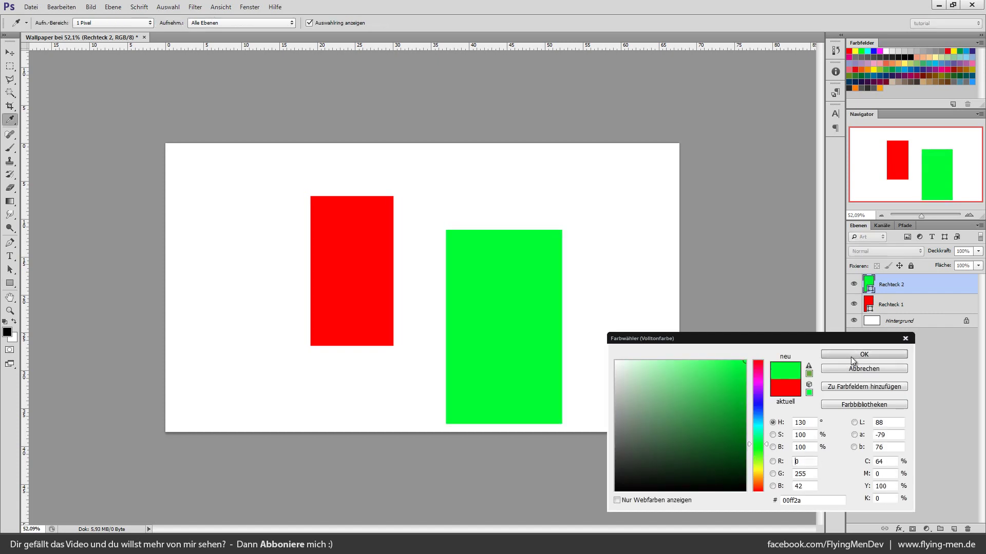
{"action": "left_click", "coordinate": [854, 355]}
{"action": "left_click", "coordinate": [6, 54]}
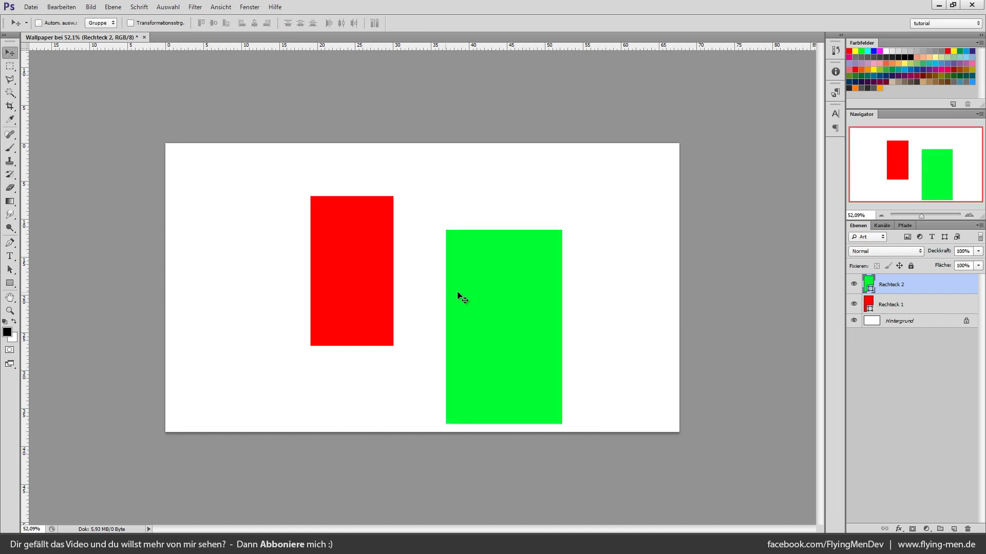
{"action": "left_click_drag", "start_coordinate": [457, 291], "coordinate": [456, 261]}
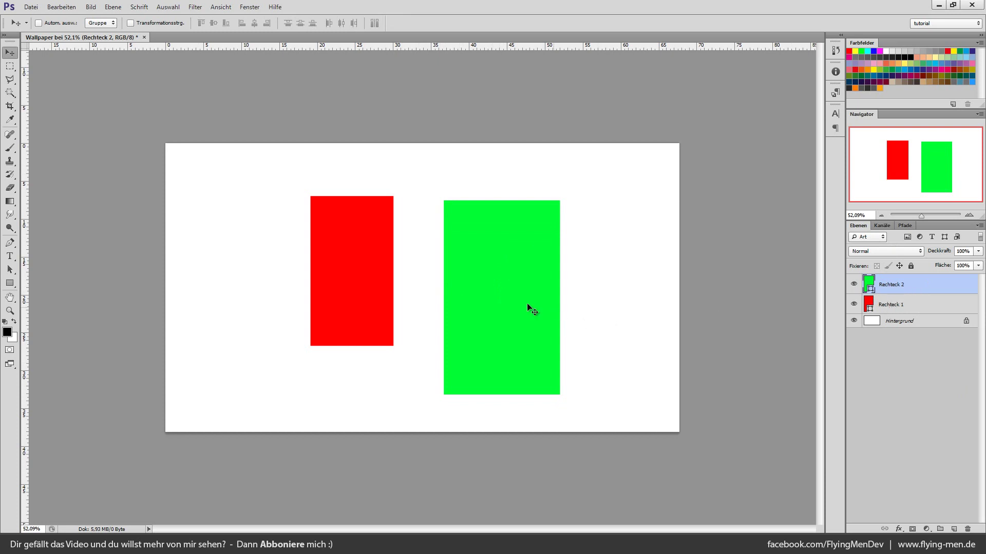
{"action": "left_click_drag", "start_coordinate": [493, 292], "coordinate": [390, 305]}
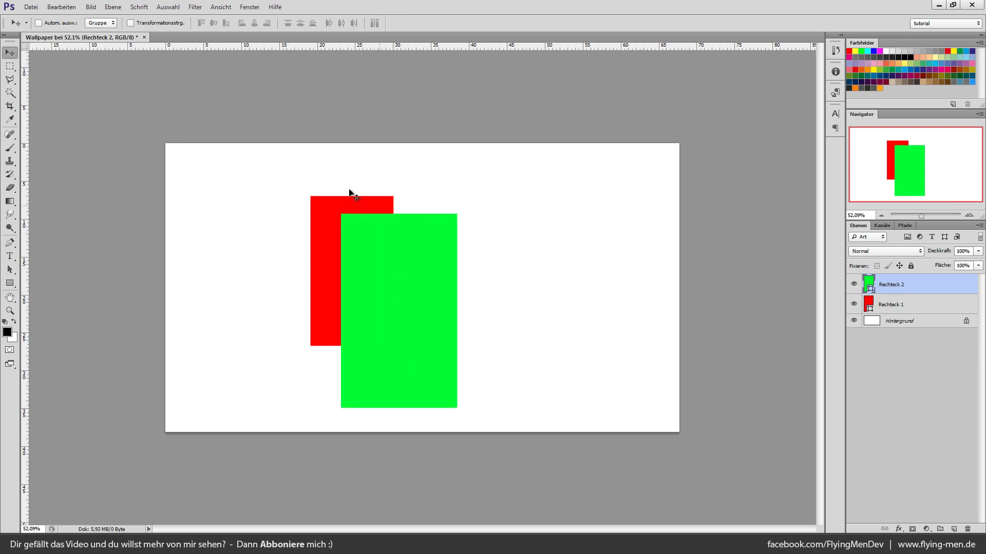
{"action": "left_click_drag", "start_coordinate": [902, 286], "coordinate": [900, 314]}
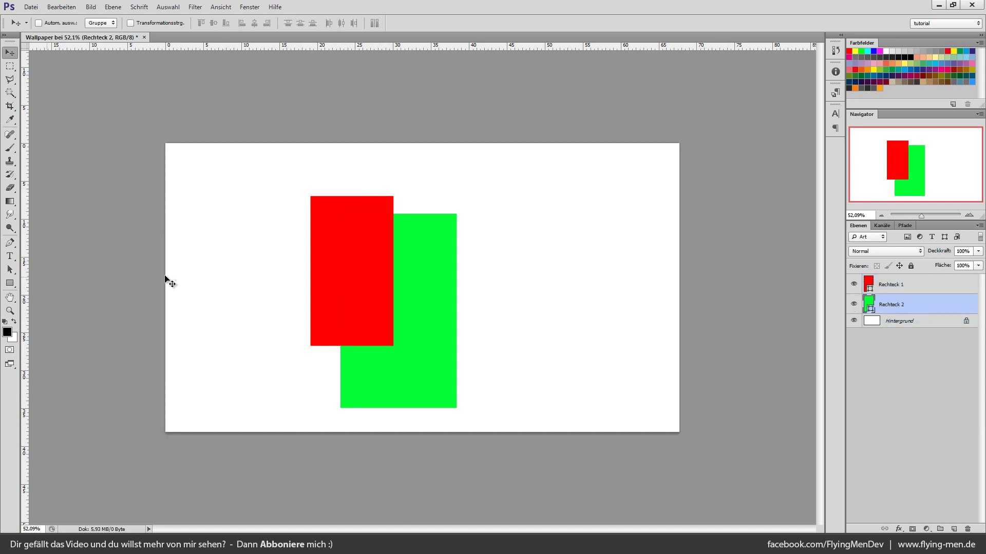
{"action": "left_click", "coordinate": [914, 290]}
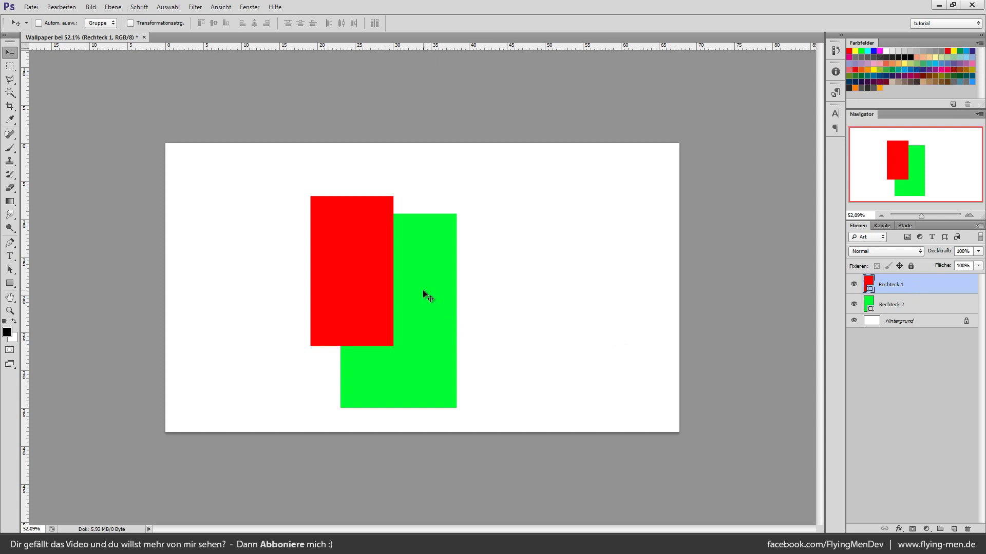
Nudge red Rechteck 1 left and move green Rechteck 2 so it overlaps behind it
{"action": "mouse_move", "coordinate": [463, 294]}
{"action": "left_mouse_down"}
{"action": "mouse_move", "coordinate": [385, 304]}
{"action": "mouse_move", "coordinate": [394, 286]}
{"action": "left_mouse_up"}
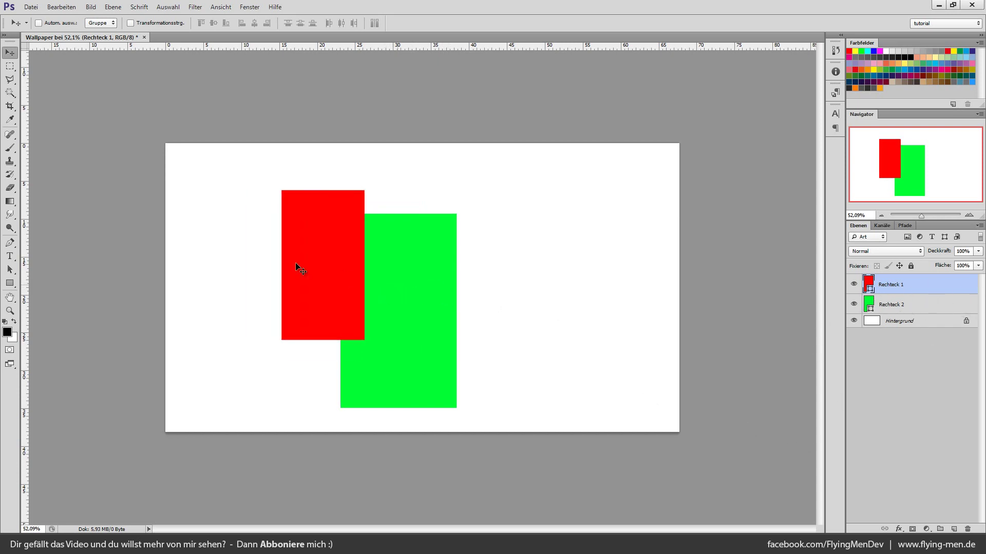
{"action": "left_click", "coordinate": [908, 305]}
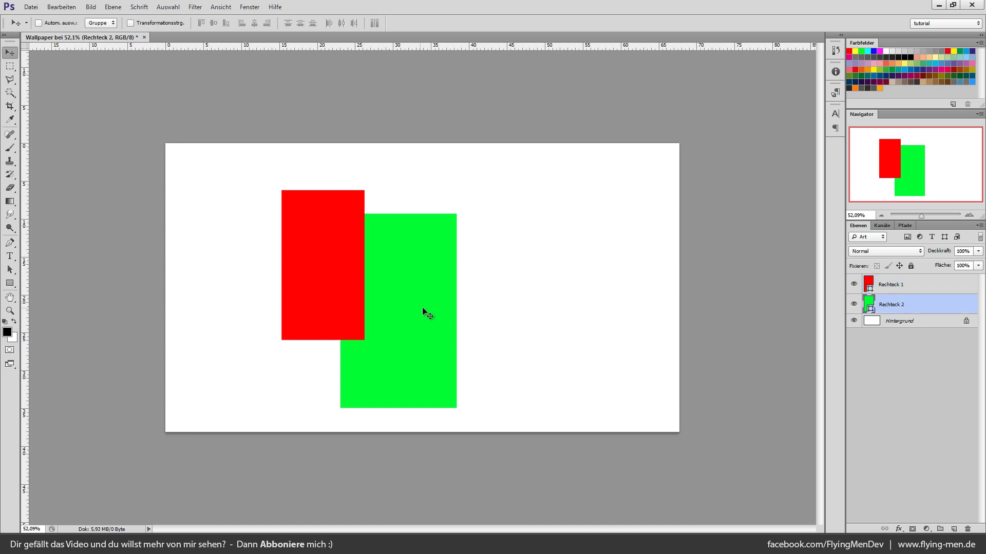
{"action": "left_click_drag", "start_coordinate": [422, 305], "coordinate": [434, 294]}
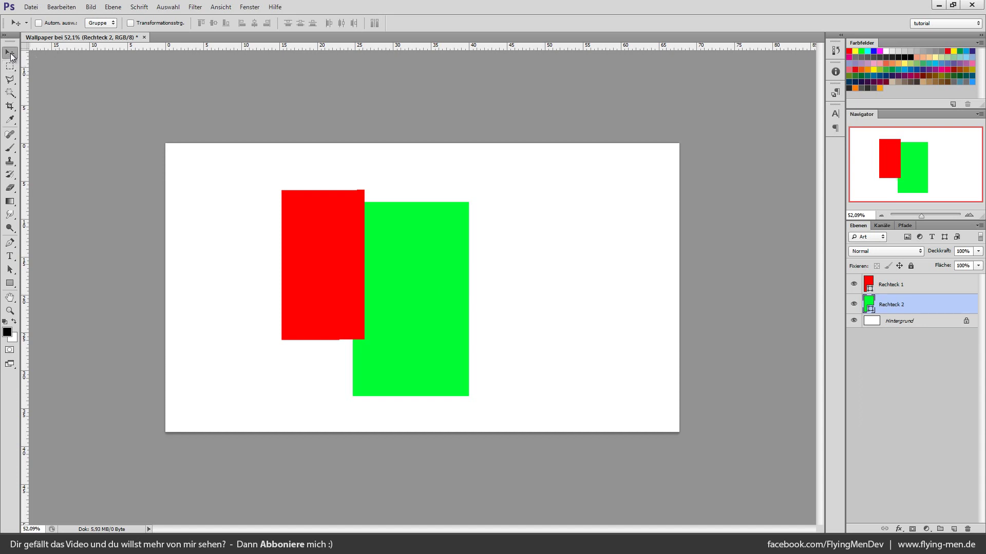
{"action": "mouse_move", "coordinate": [274, 220]}
{"action": "left_mouse_down"}
{"action": "mouse_move", "coordinate": [341, 250]}
{"action": "mouse_move", "coordinate": [310, 242]}
{"action": "left_mouse_up"}
{"action": "left_click_drag", "start_coordinate": [438, 290], "coordinate": [424, 305]}
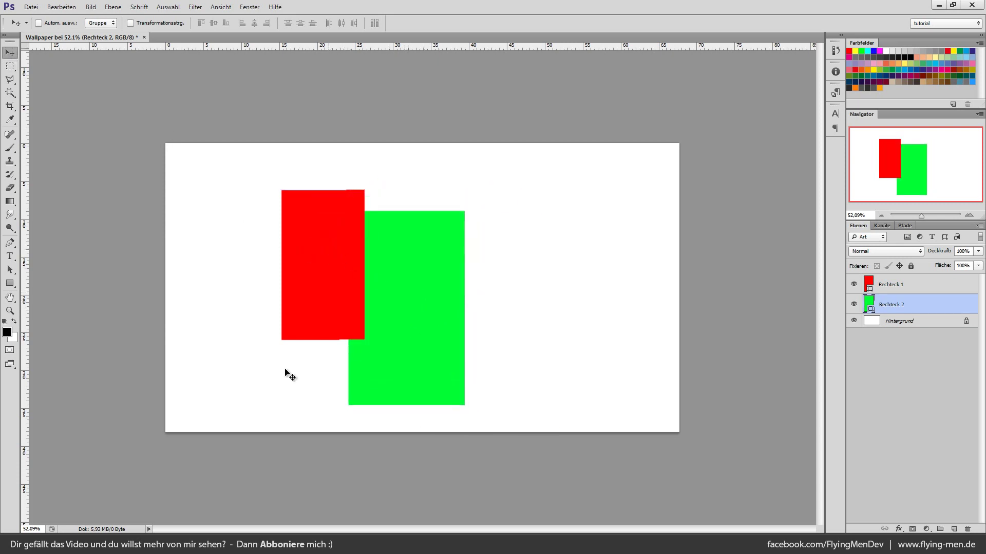
{"action": "left_click", "coordinate": [10, 66]}
Try a rectangular selection over both rectangles, then inspect the Rechteck 2 layer options
{"action": "mouse_move", "coordinate": [396, 266]}
{"action": "left_mouse_down"}
{"action": "mouse_move", "coordinate": [444, 282]}
{"action": "mouse_move", "coordinate": [322, 345]}
{"action": "left_mouse_up"}
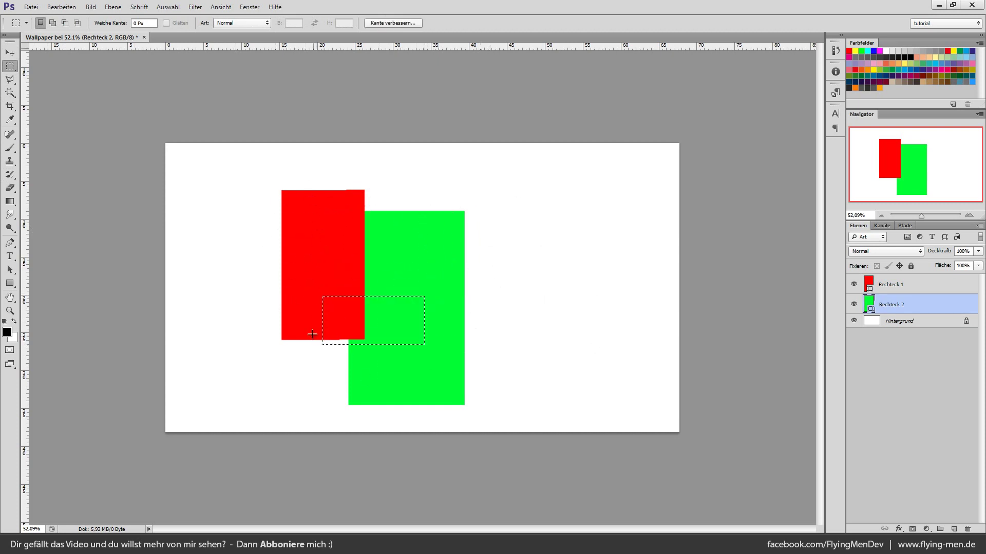
{"action": "left_click", "coordinate": [321, 321]}
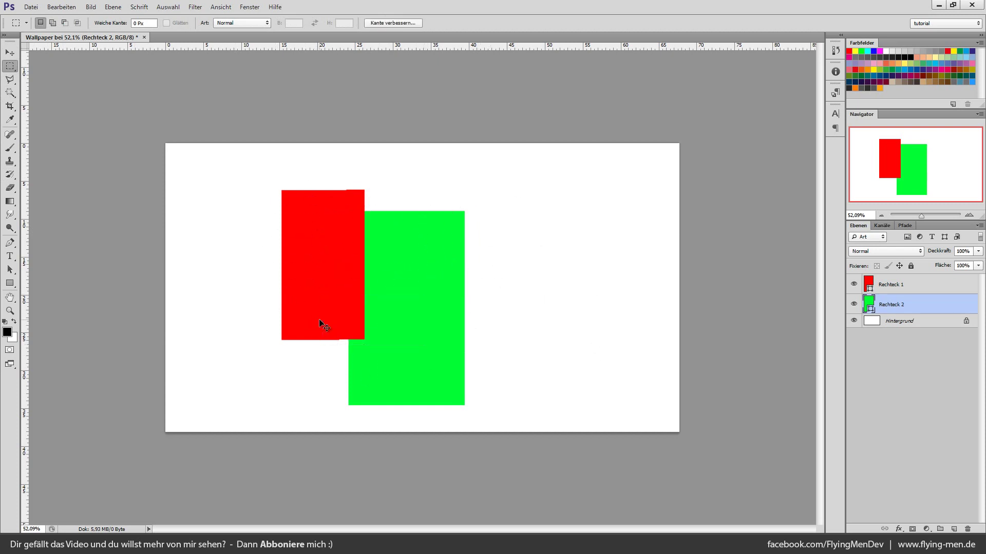
{"action": "left_click", "coordinate": [10, 53]}
{"action": "right_click", "coordinate": [906, 305]}
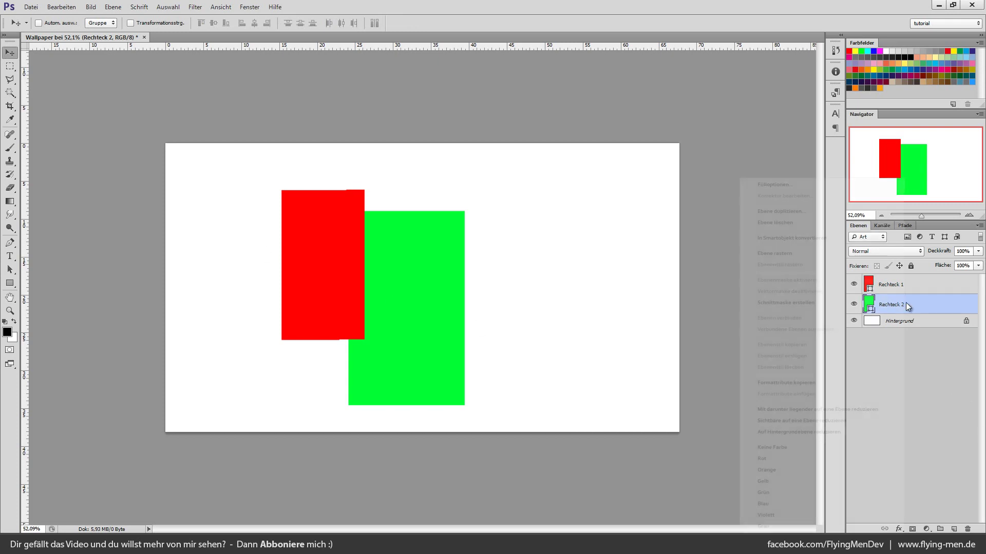
{"action": "left_click", "coordinate": [678, 308]}
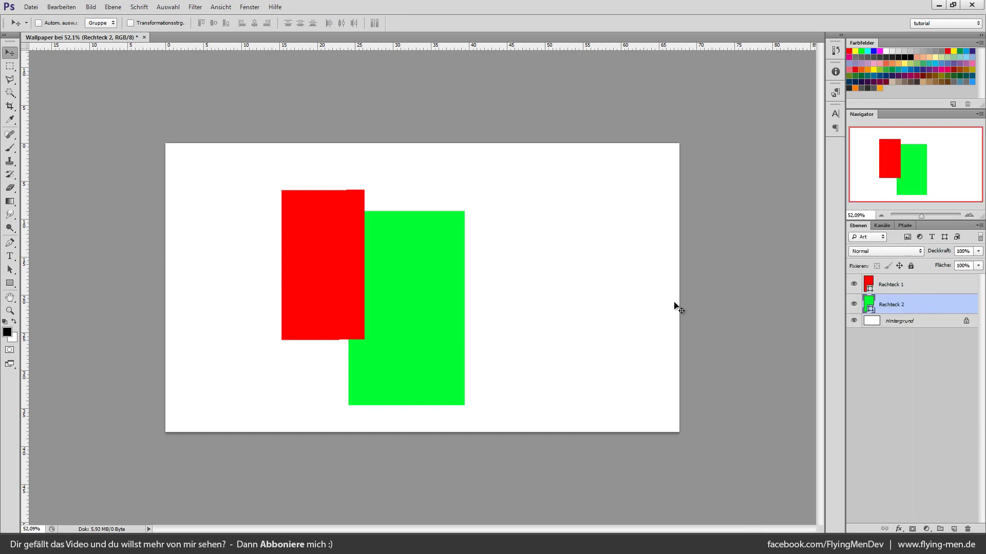
{"action": "right_click", "coordinate": [415, 289]}
{"action": "left_click", "coordinate": [406, 270]}
Select a band across the red rectangle's top, then delete and undo the deletion
{"action": "left_click", "coordinate": [10, 65]}
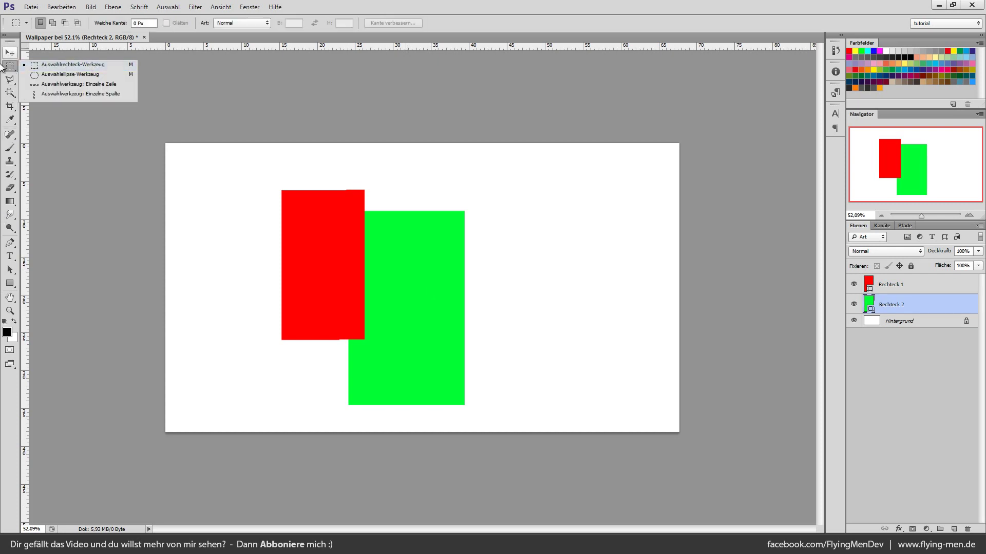
{"action": "left_click", "coordinate": [7, 69]}
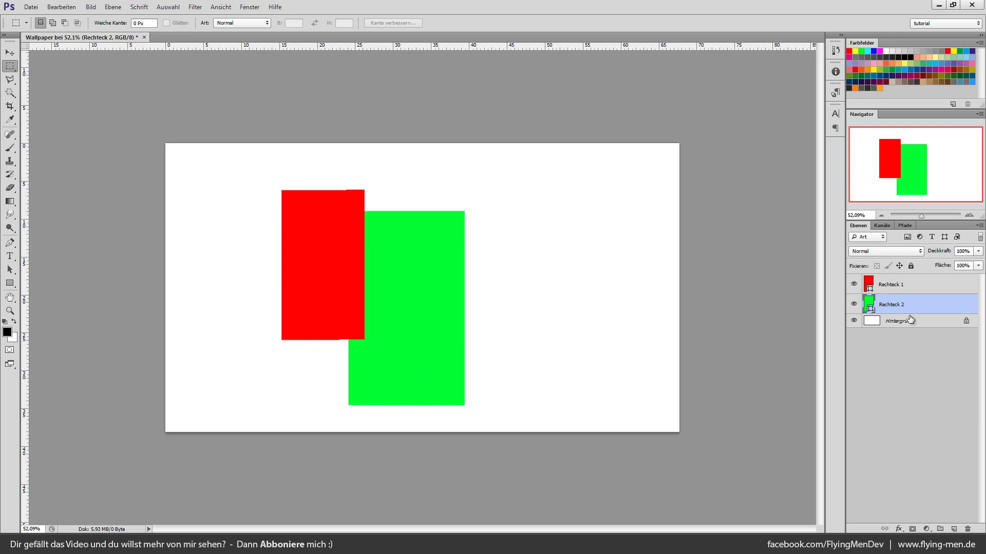
{"action": "left_click_drag", "start_coordinate": [253, 170], "coordinate": [417, 241]}
{"action": "right_click", "coordinate": [10, 66]}
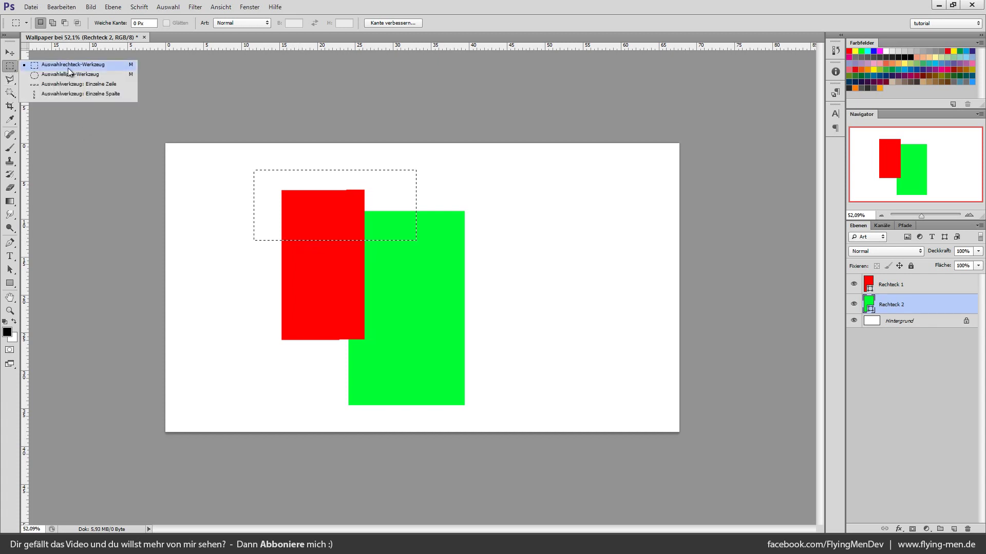
{"action": "left_click", "coordinate": [504, 65]}
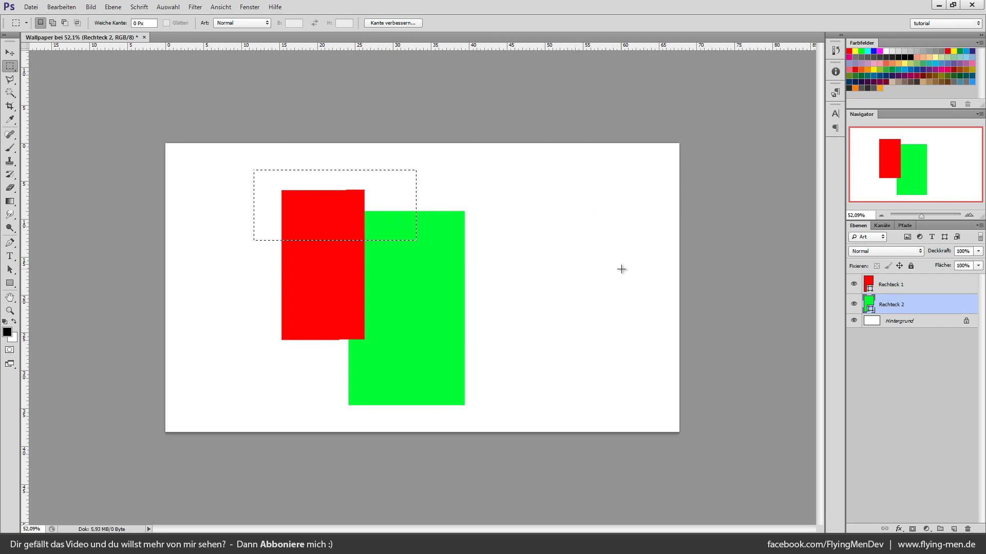
{"action": "key", "text": "Delete"}
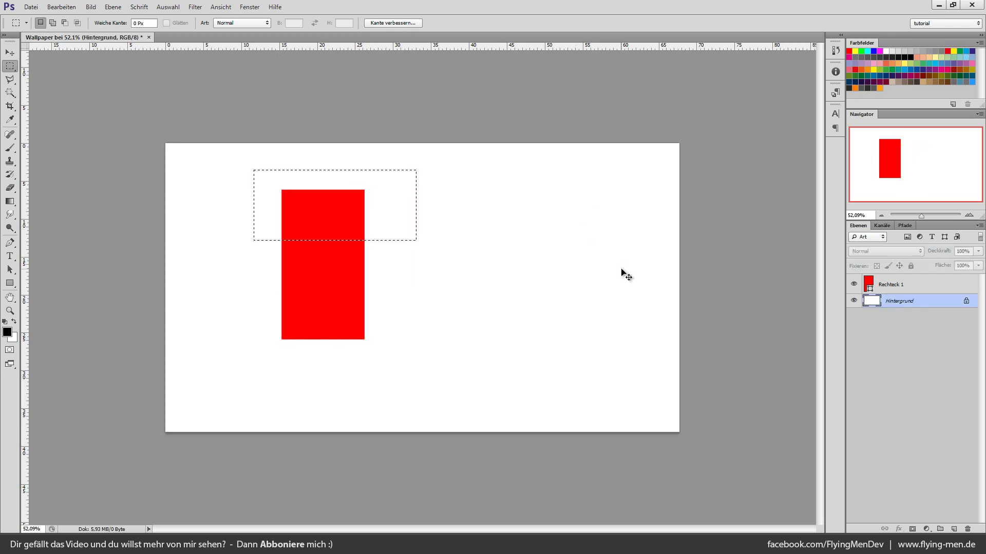
{"action": "key", "text": "ctrl+z"}
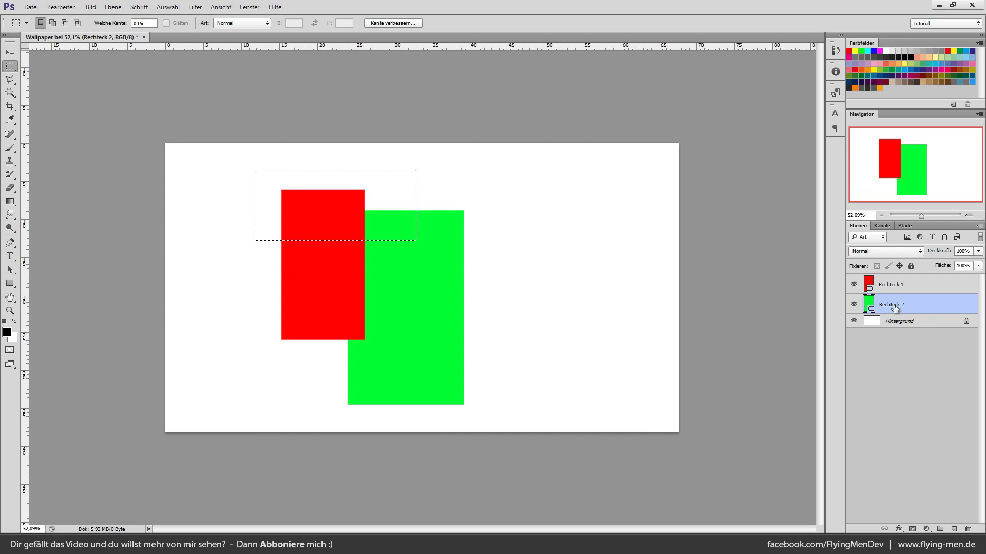
Rasterize the Rechteck 2 and Rechteck 1 shape layers
{"action": "right_click", "coordinate": [894, 308]}
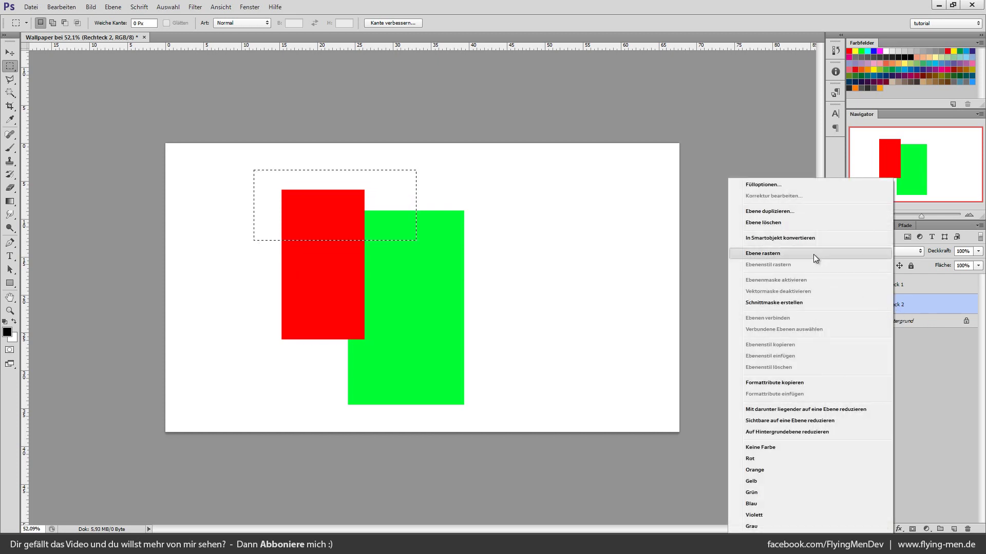
{"action": "left_click", "coordinate": [814, 259]}
{"action": "right_click", "coordinate": [895, 284]}
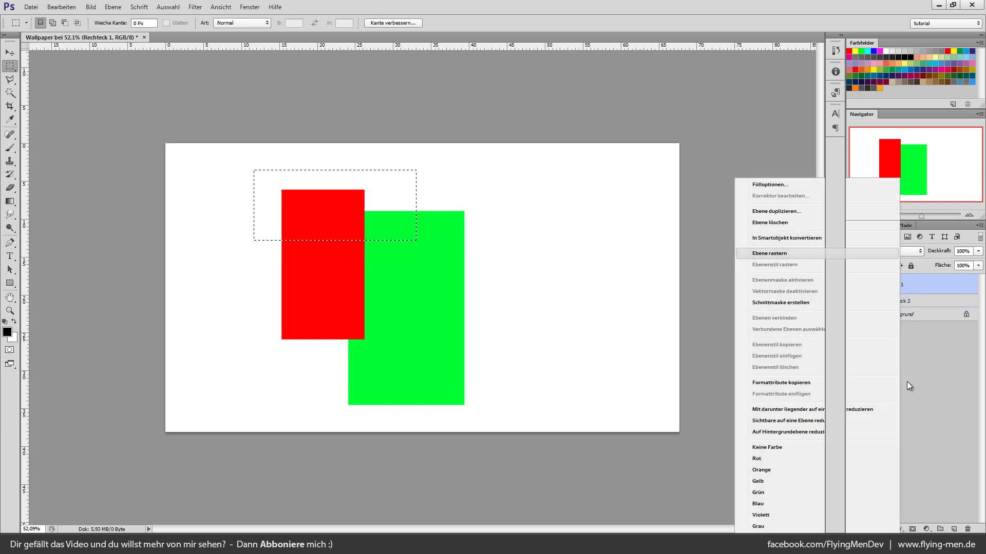
{"action": "left_click", "coordinate": [791, 259]}
Convert the background into the regular layer Ebene 0 and make Rechteck 2 active
{"action": "right_click", "coordinate": [905, 308]}
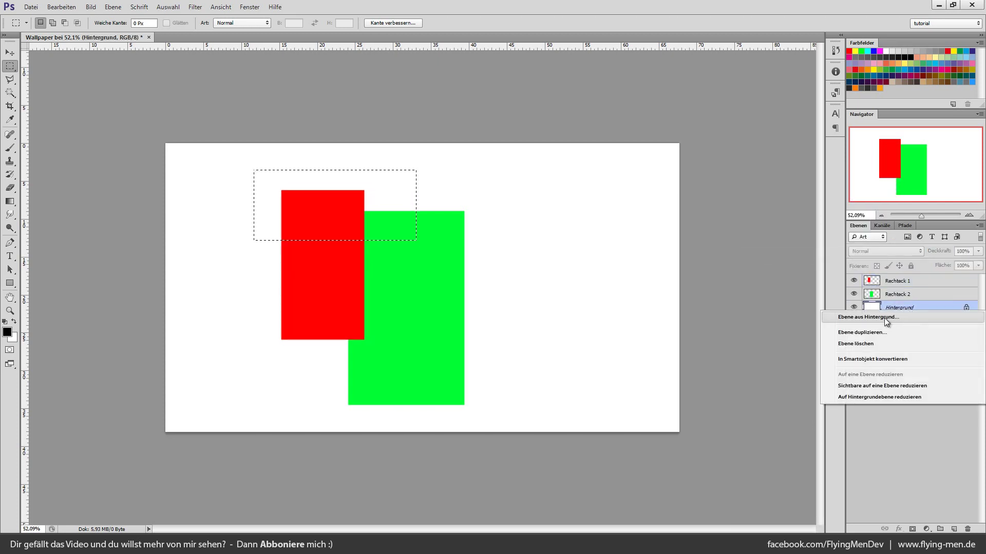
{"action": "left_click", "coordinate": [885, 319]}
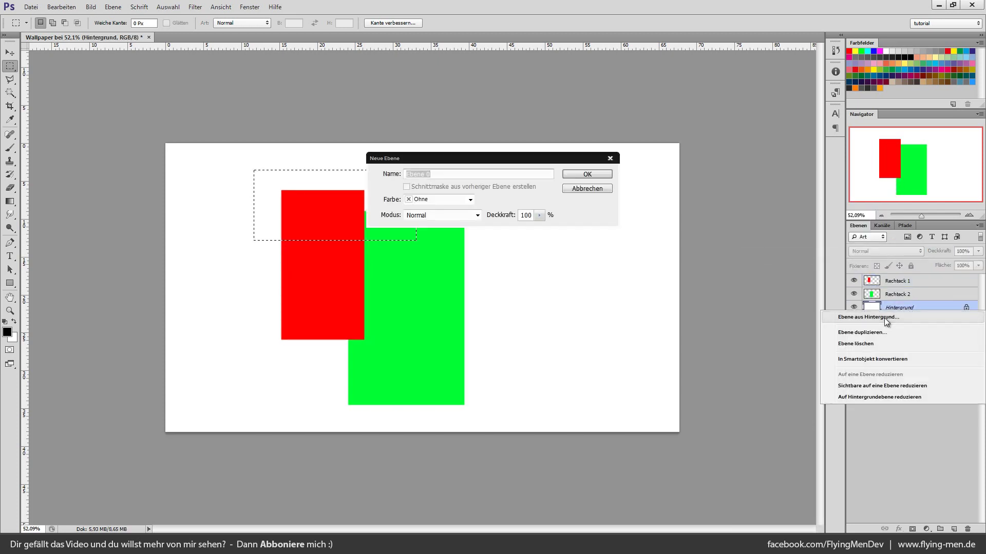
{"action": "left_click", "coordinate": [585, 173]}
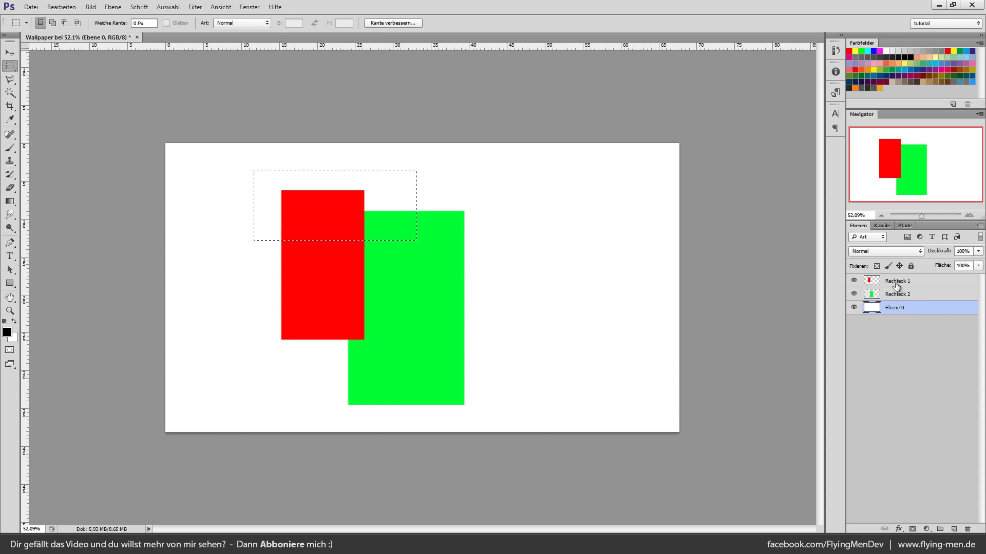
{"action": "left_click", "coordinate": [903, 296]}
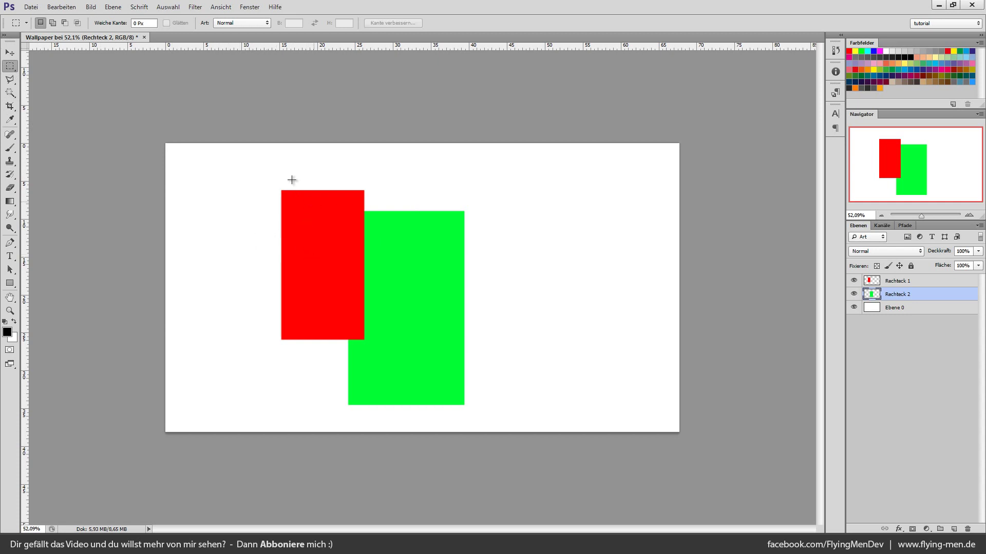
Delete a rectangular notch from the red rectangle's top-left corner on Rechteck 1
{"action": "left_click_drag", "start_coordinate": [253, 172], "coordinate": [316, 236]}
{"action": "left_click", "coordinate": [894, 282]}
{"action": "key", "text": "Delete"}
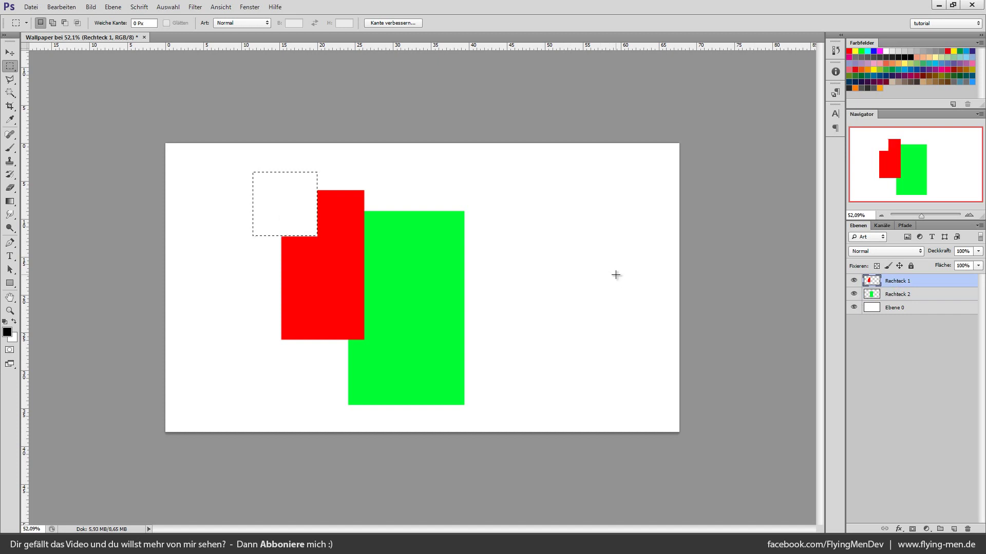
{"action": "key", "text": "ctrl+d"}
Delete the lower-right block of the green rectangle on Rechteck 2
{"action": "left_click", "coordinate": [902, 296]}
{"action": "mouse_move", "coordinate": [518, 432]}
{"action": "left_mouse_down"}
{"action": "mouse_move", "coordinate": [460, 390]}
{"action": "mouse_move", "coordinate": [413, 281]}
{"action": "left_mouse_up"}
{"action": "key", "text": "Delete"}
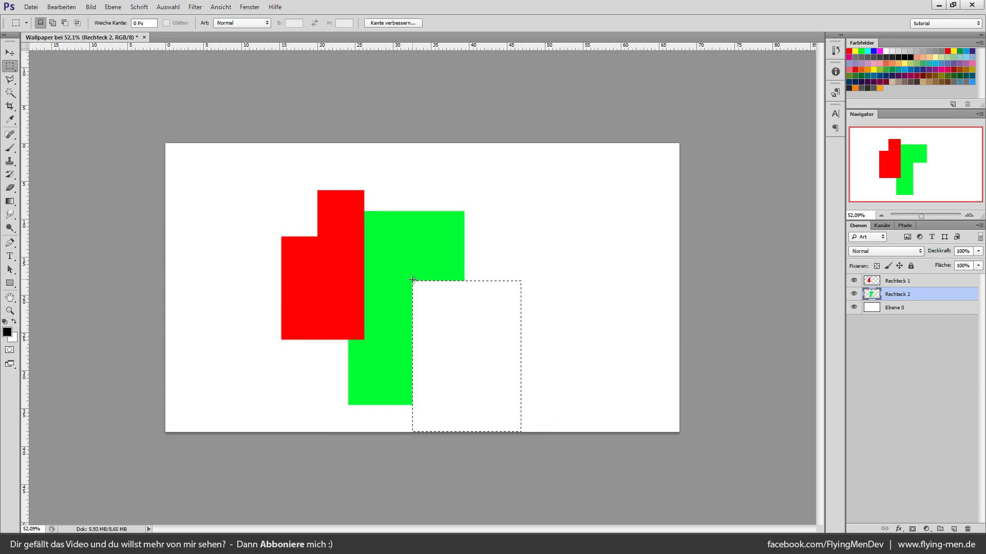
{"action": "key", "text": "ctrl+d"}
{"action": "scroll", "coordinate": [410, 259], "scroll_direction": "up", "scroll_amount": 5}
{"action": "key", "text": "alt"}
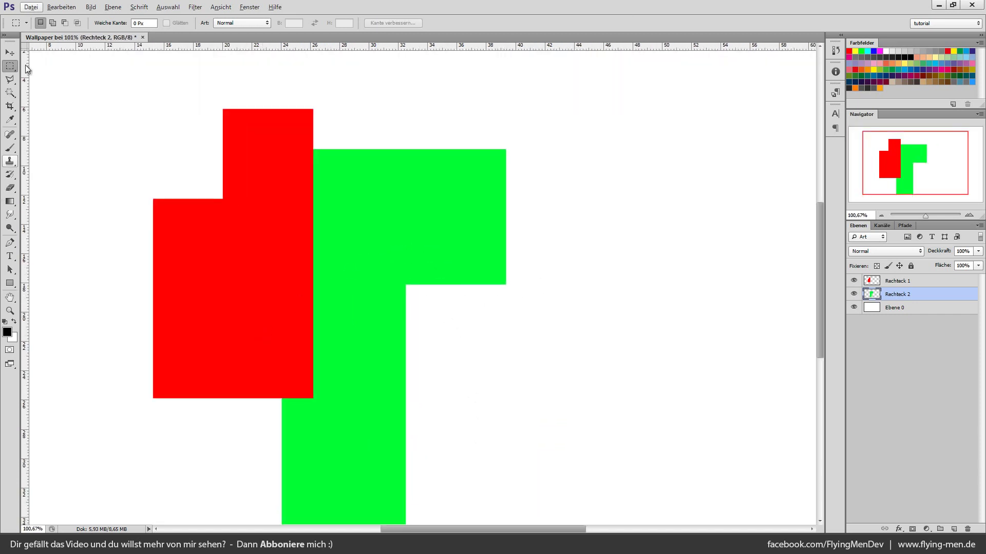
{"action": "scroll", "coordinate": [452, 187], "scroll_direction": "down", "scroll_amount": 1}
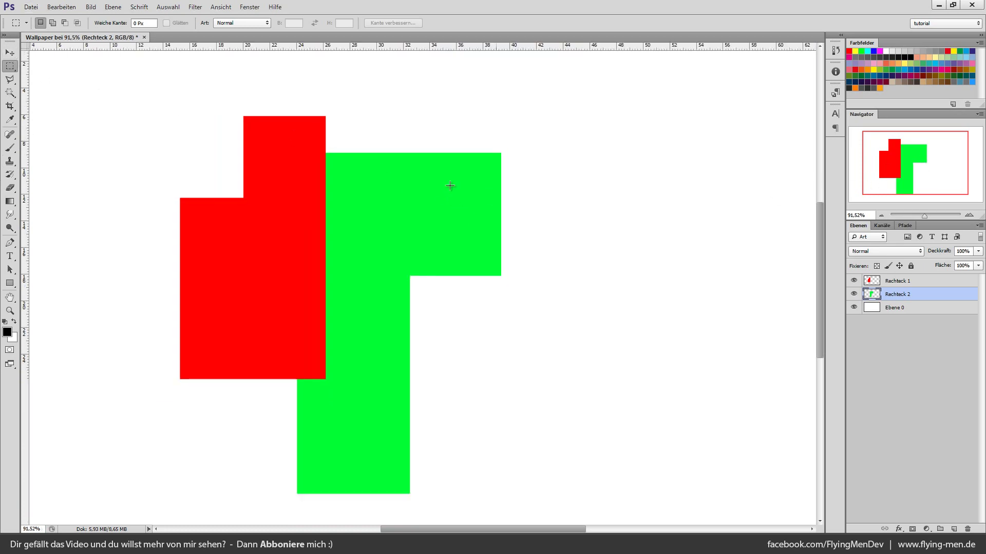
{"action": "scroll", "coordinate": [409, 185], "scroll_direction": "up", "scroll_amount": 3}
{"action": "scroll", "coordinate": [361, 172], "scroll_direction": "up", "scroll_amount": 6}
{"action": "scroll", "coordinate": [404, 192], "scroll_direction": "up", "scroll_amount": 4}
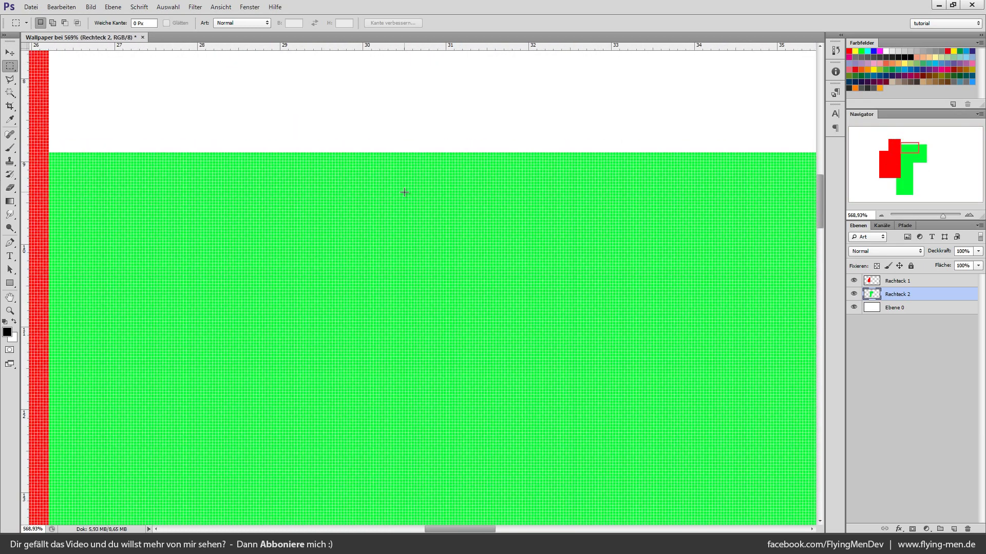
{"action": "scroll", "coordinate": [404, 192], "scroll_direction": "down", "scroll_amount": 1}
{"action": "scroll", "coordinate": [403, 192], "scroll_direction": "down", "scroll_amount": 3}
{"action": "scroll", "coordinate": [404, 192], "scroll_direction": "down", "scroll_amount": 4}
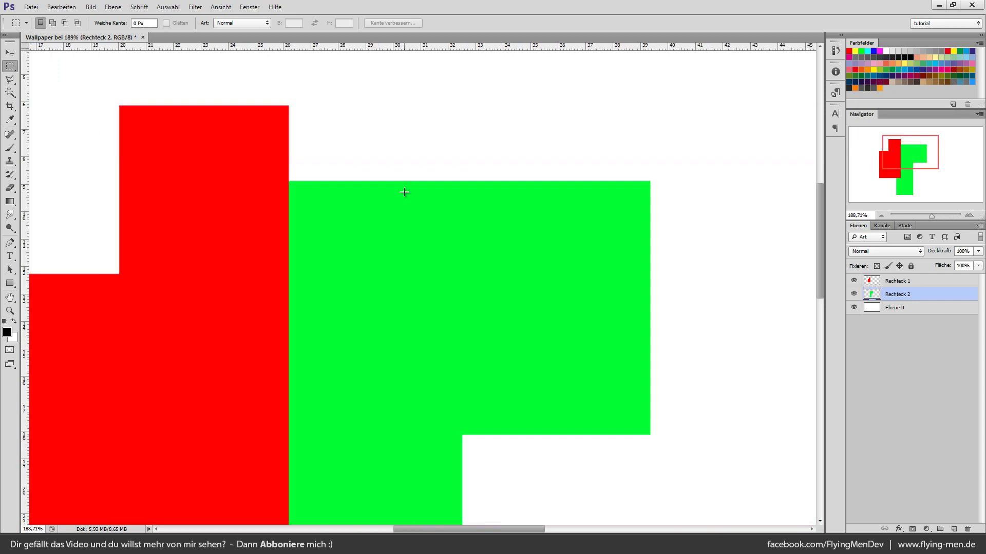
{"action": "scroll", "coordinate": [404, 192], "scroll_direction": "down", "scroll_amount": 4}
{"action": "scroll", "coordinate": [404, 192], "scroll_direction": "down", "scroll_amount": 1}
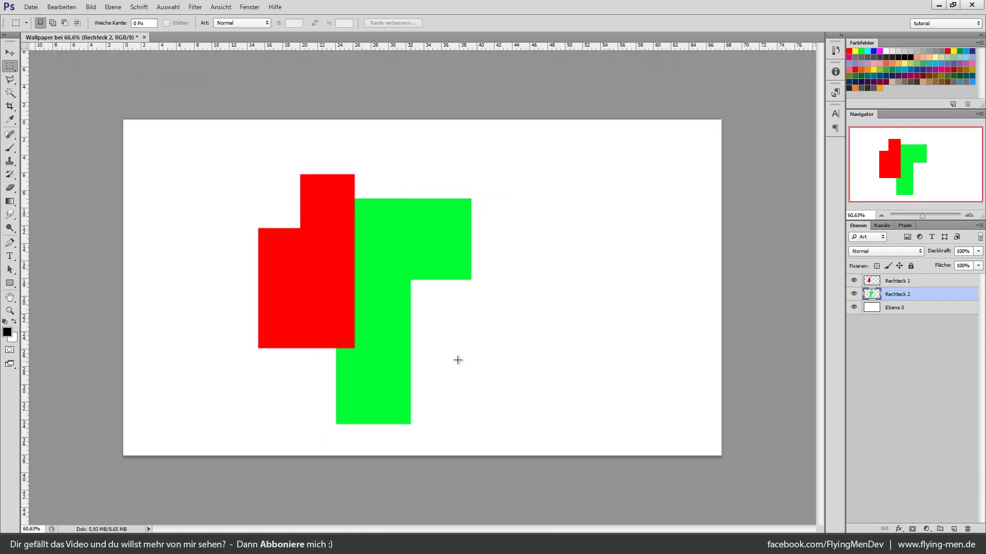
{"action": "scroll", "coordinate": [446, 288], "scroll_direction": "up", "scroll_amount": 1}
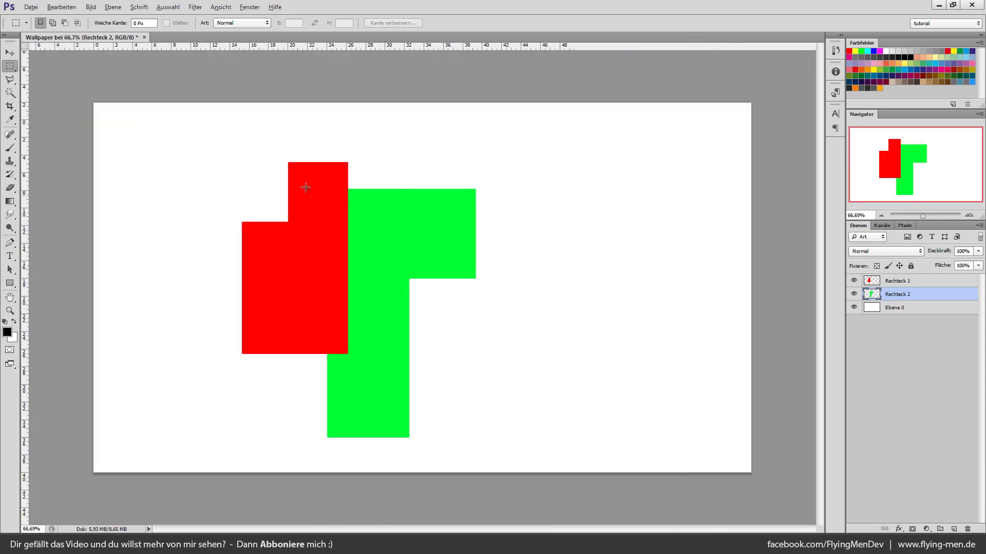
{"action": "scroll", "coordinate": [357, 192], "scroll_direction": "up", "scroll_amount": 9}
{"action": "scroll", "coordinate": [433, 197], "scroll_direction": "up", "scroll_amount": 3}
{"action": "scroll", "coordinate": [433, 197], "scroll_direction": "down", "scroll_amount": 3}
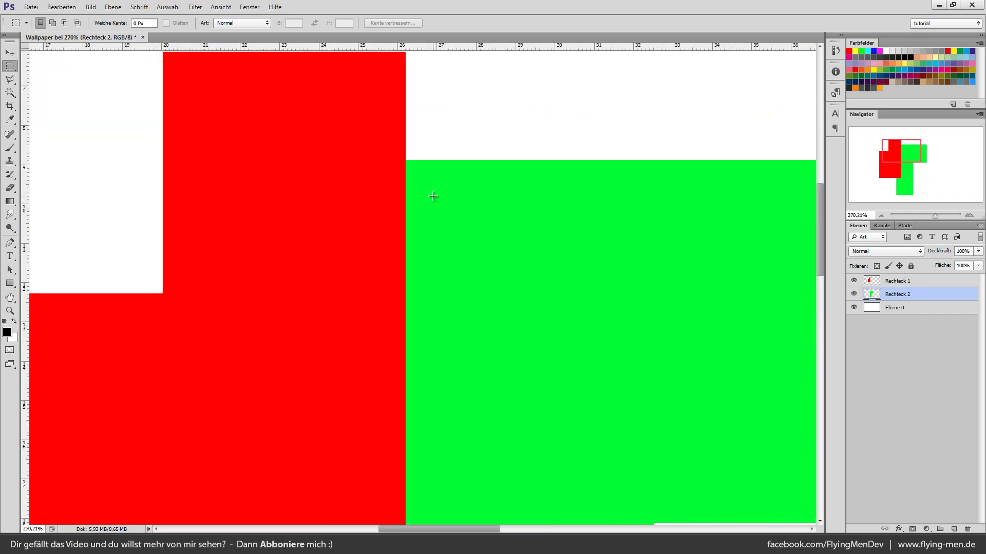
{"action": "scroll", "coordinate": [432, 196], "scroll_direction": "down", "scroll_amount": 5}
{"action": "scroll", "coordinate": [455, 271], "scroll_direction": "up", "scroll_amount": 2}
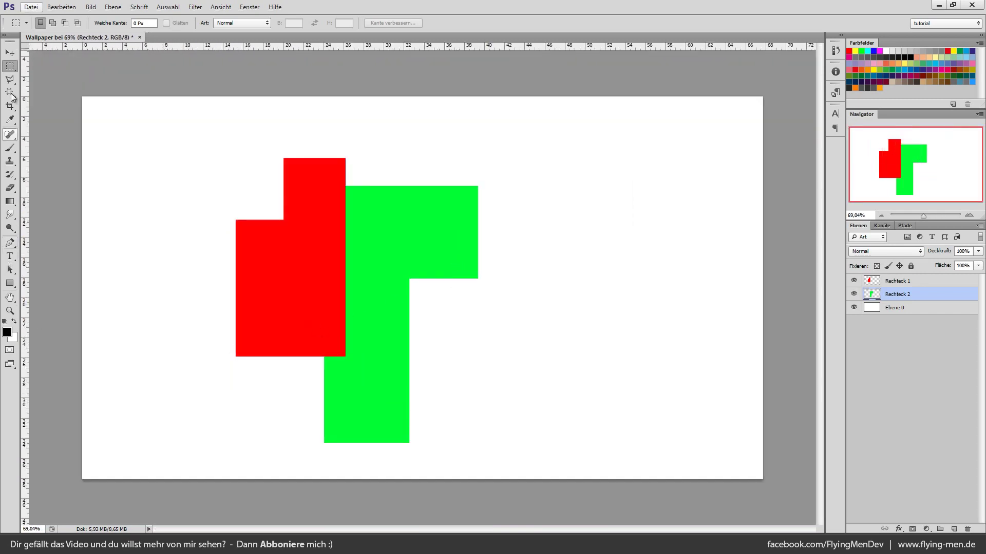
Delete a large elliptical-marquee circle from the green shape's right side and deselect
{"action": "right_click", "coordinate": [12, 65]}
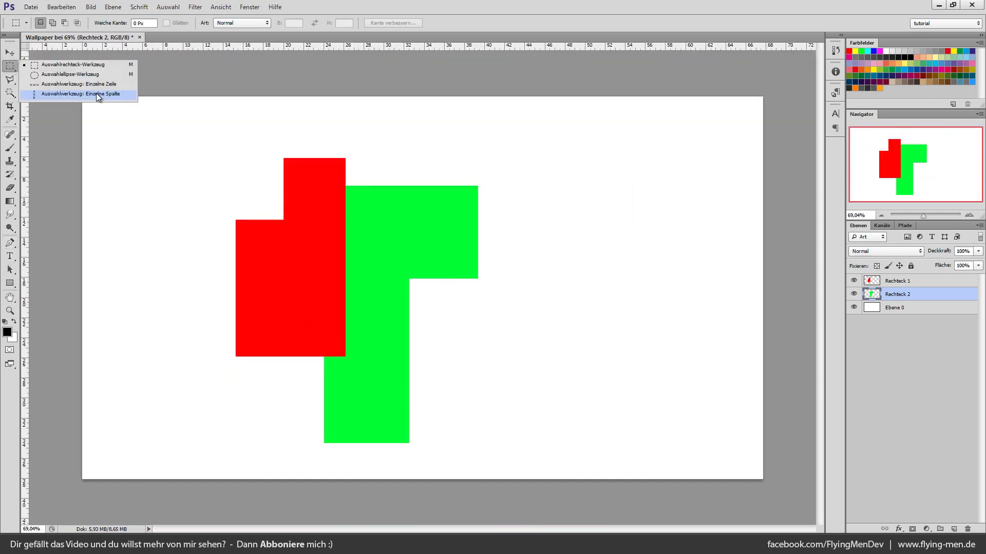
{"action": "left_click", "coordinate": [77, 75]}
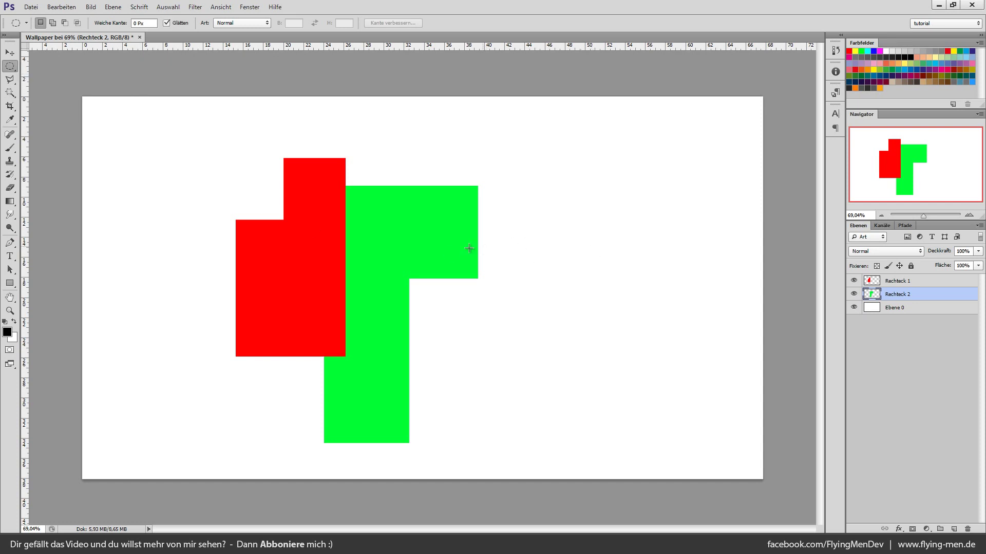
{"action": "left_click_drag", "start_coordinate": [375, 202], "coordinate": [459, 296]}
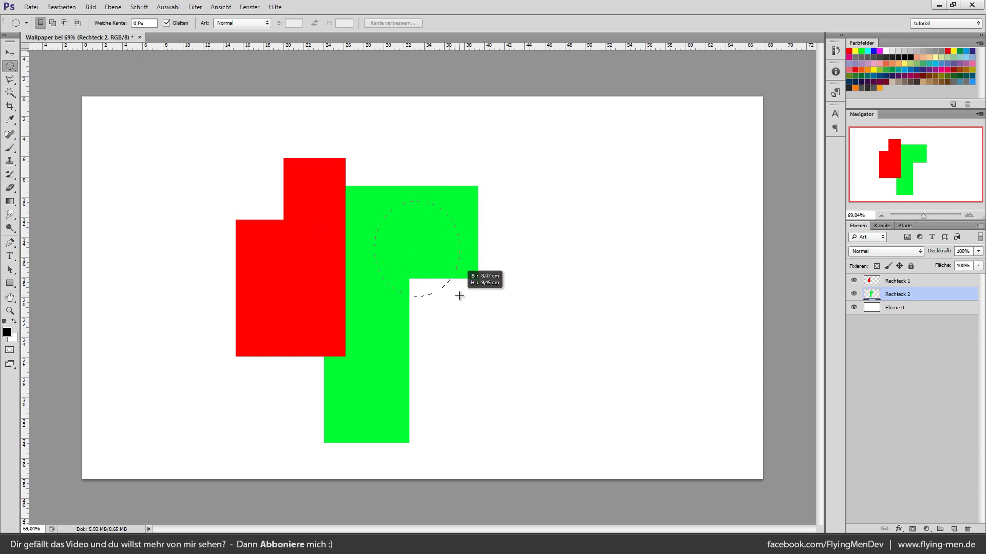
{"action": "left_click", "coordinate": [483, 422]}
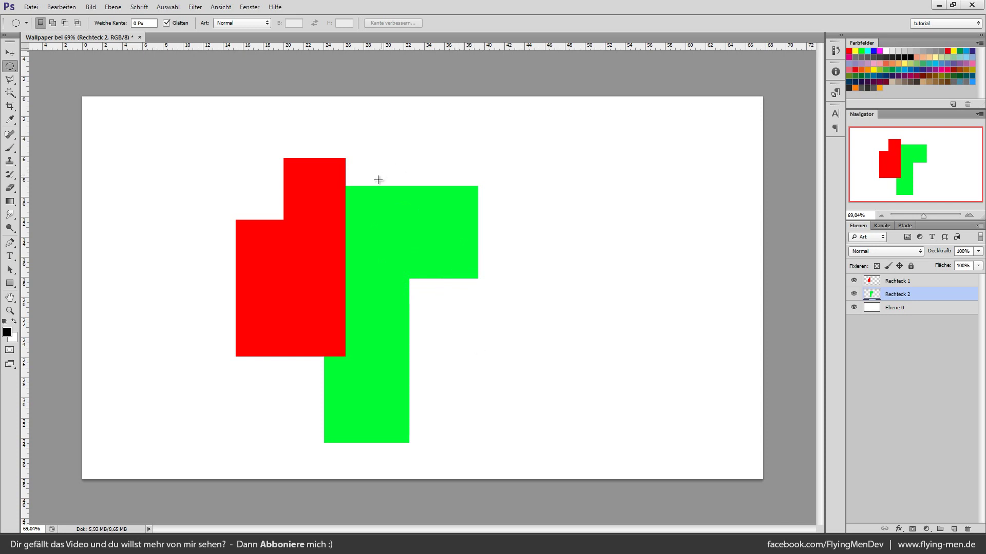
{"action": "mouse_move", "coordinate": [372, 177]}
{"action": "left_mouse_down"}
{"action": "mouse_move", "coordinate": [458, 254]}
{"action": "mouse_move", "coordinate": [609, 464]}
{"action": "mouse_move", "coordinate": [671, 349]}
{"action": "mouse_move", "coordinate": [671, 220]}
{"action": "mouse_move", "coordinate": [535, 176]}
{"action": "mouse_move", "coordinate": [409, 160]}
{"action": "mouse_move", "coordinate": [639, 252]}
{"action": "mouse_move", "coordinate": [616, 359]}
{"action": "mouse_move", "coordinate": [319, 213]}
{"action": "mouse_move", "coordinate": [559, 389]}
{"action": "left_mouse_up"}
{"action": "key", "text": "Delete"}
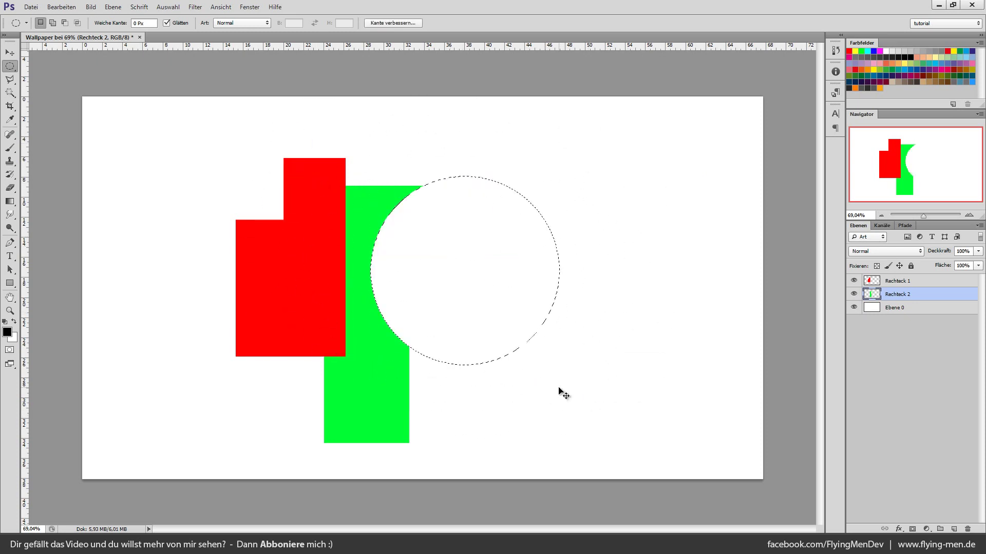
{"action": "key", "text": "ctrl+d"}
{"action": "scroll", "coordinate": [413, 236], "scroll_direction": "down", "scroll_amount": 3}
{"action": "scroll", "coordinate": [409, 339], "scroll_direction": "up", "scroll_amount": 3}
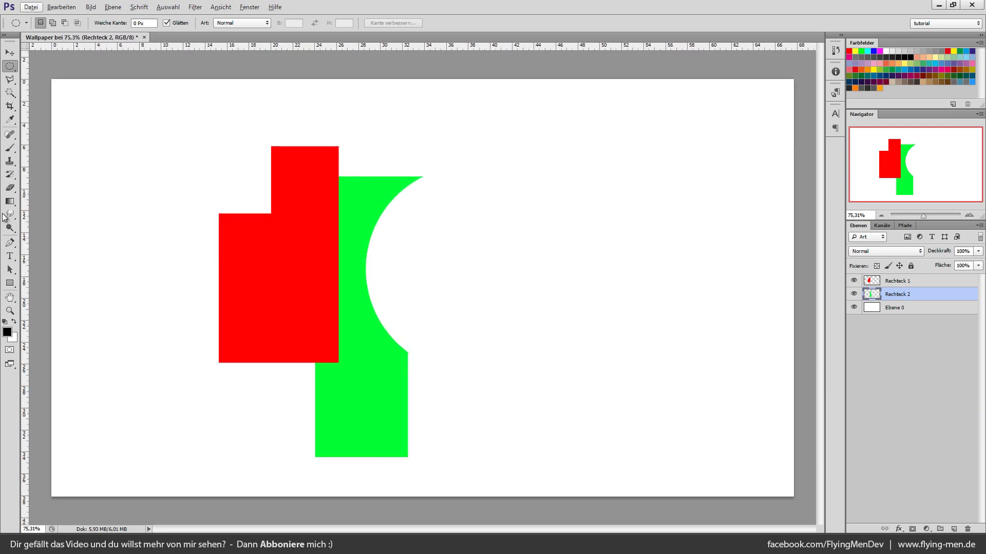
{"action": "right_click", "coordinate": [10, 66]}
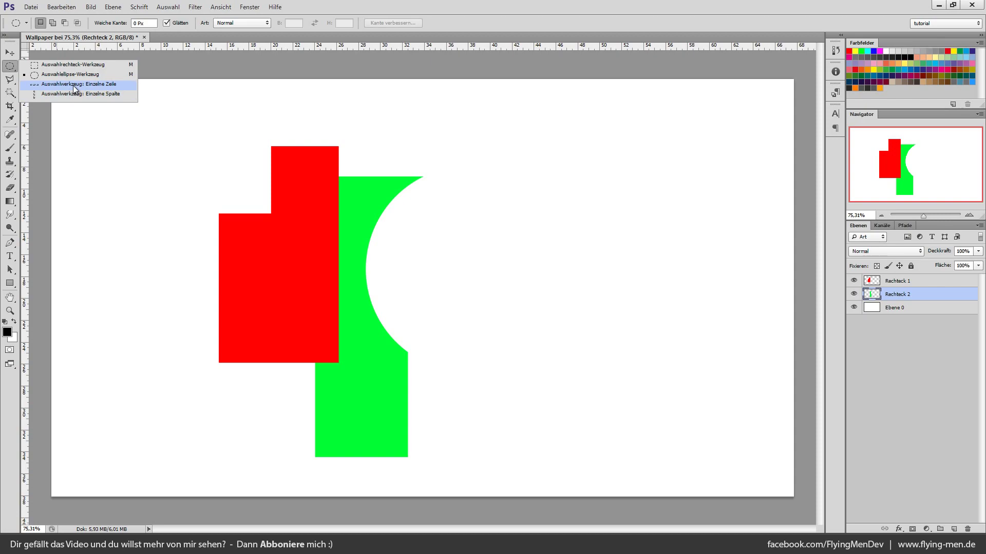
Place a one-pixel Single Row Marquee selection across the shapes and zoom in to check it
{"action": "left_click", "coordinate": [75, 88]}
{"action": "left_click_drag", "start_coordinate": [451, 292], "coordinate": [452, 280]}
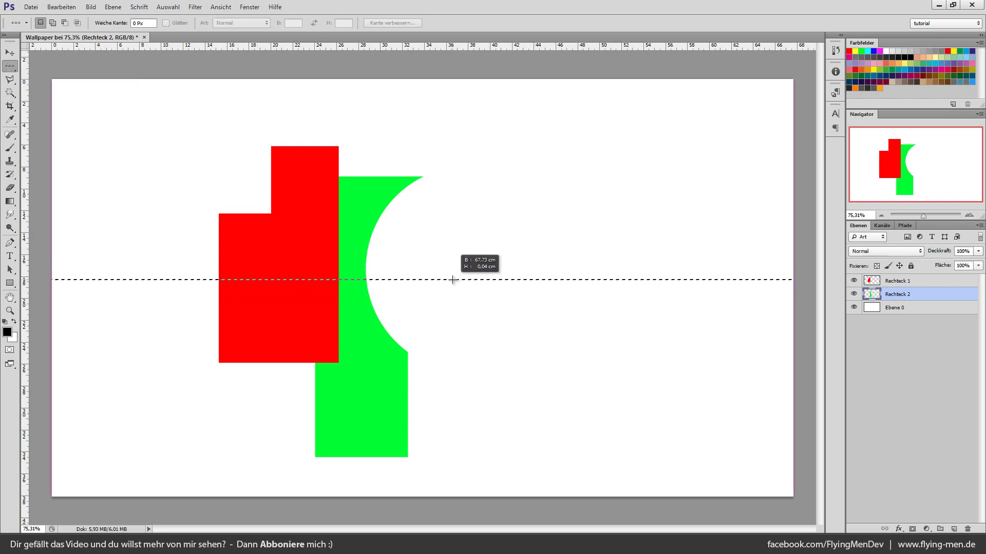
{"action": "scroll", "coordinate": [179, 272], "scroll_direction": "up", "scroll_amount": 5, "text": "alt"}
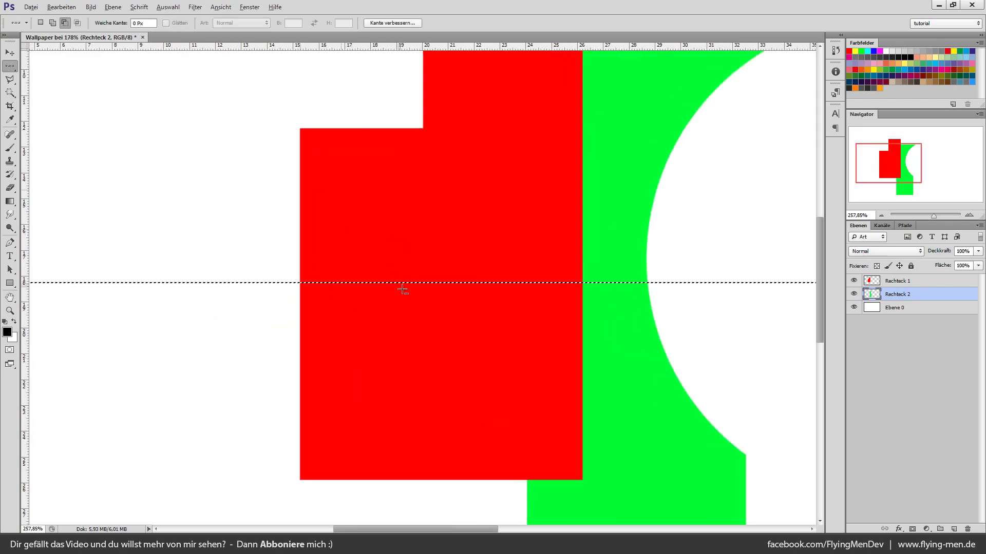
{"action": "scroll", "coordinate": [403, 290], "scroll_direction": "up", "scroll_amount": 3}
{"action": "scroll", "coordinate": [402, 290], "scroll_direction": "up", "scroll_amount": 2}
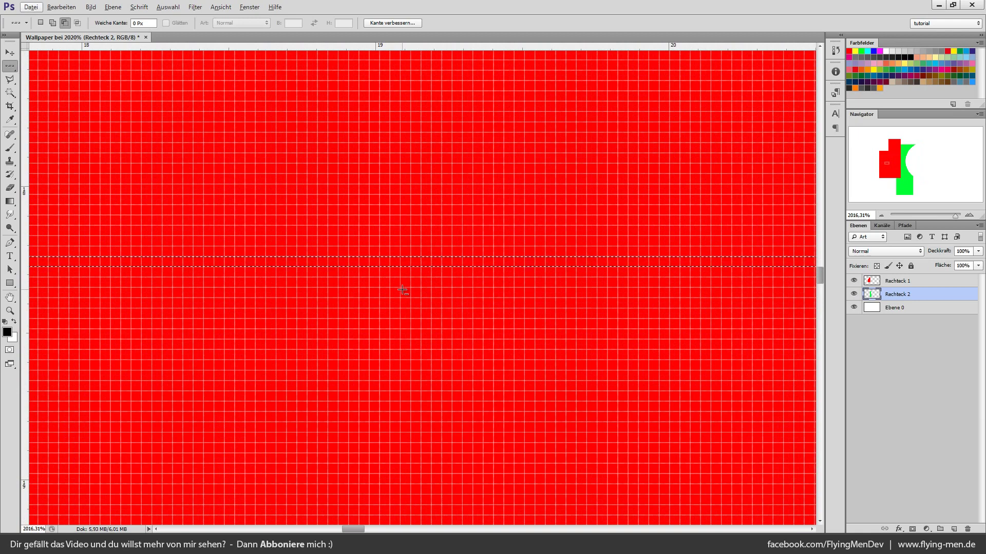
{"action": "scroll", "coordinate": [403, 290], "scroll_direction": "down", "scroll_amount": 1}
{"action": "scroll", "coordinate": [402, 290], "scroll_direction": "down", "scroll_amount": 2}
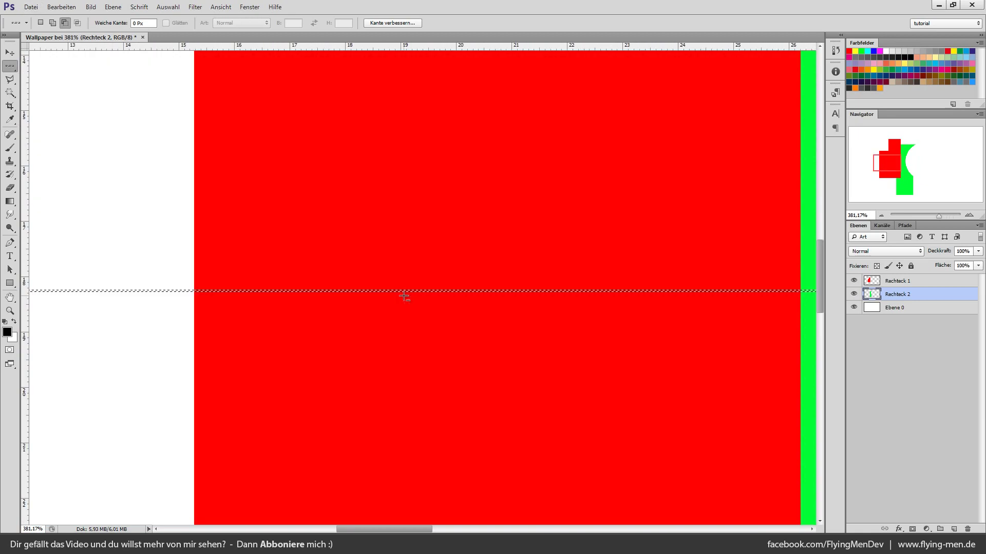
{"action": "scroll", "coordinate": [403, 292], "scroll_direction": "up", "scroll_amount": 3}
{"action": "scroll", "coordinate": [404, 296], "scroll_direction": "up", "scroll_amount": 1}
{"action": "scroll", "coordinate": [404, 296], "scroll_direction": "up", "scroll_amount": 1, "text": "alt"}
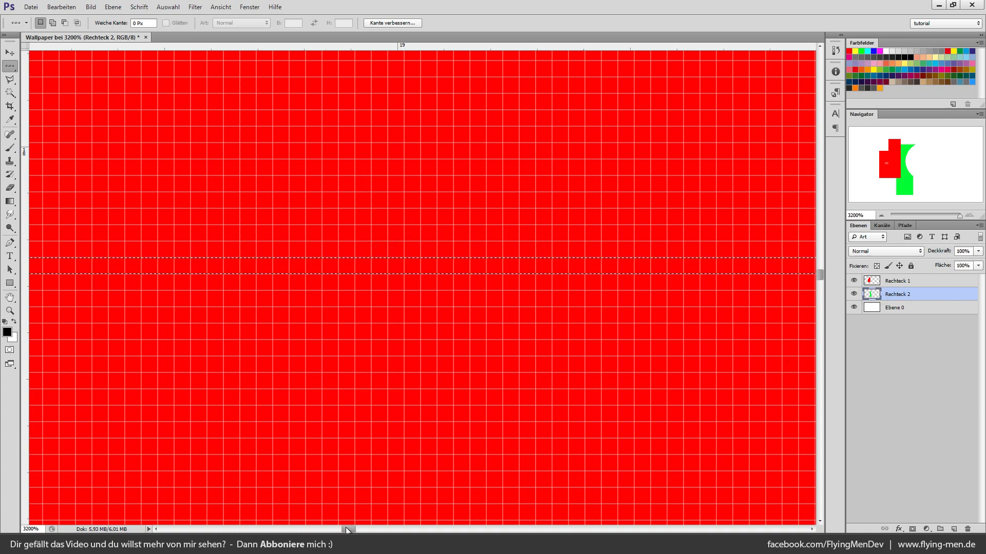
{"action": "left_click_drag", "start_coordinate": [348, 529], "coordinate": [427, 529]}
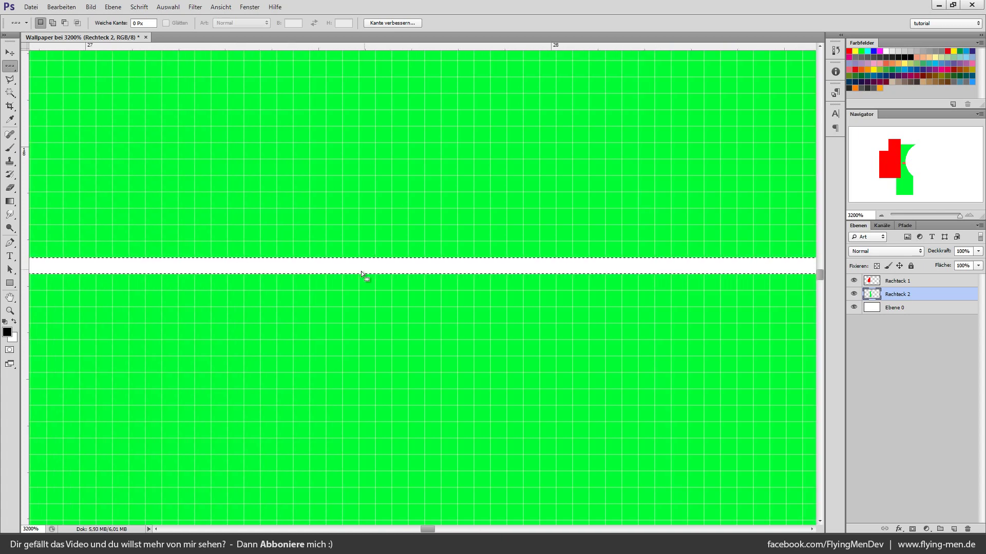
{"action": "scroll", "coordinate": [374, 247], "scroll_direction": "down", "scroll_amount": 5}
{"action": "scroll", "coordinate": [374, 247], "scroll_direction": "down", "scroll_amount": 3}
{"action": "scroll", "coordinate": [374, 247], "scroll_direction": "down", "scroll_amount": 2}
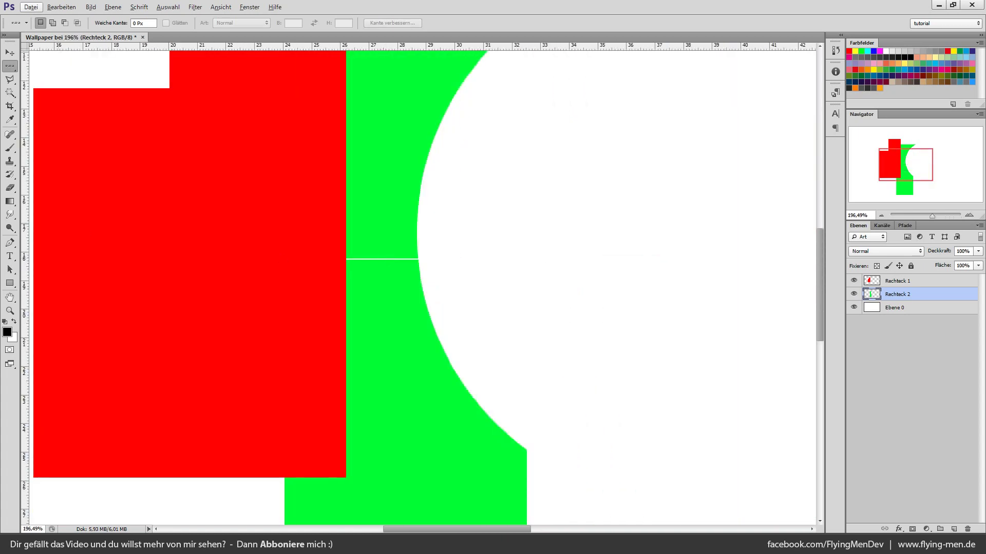
{"action": "right_click", "coordinate": [16, 69]}
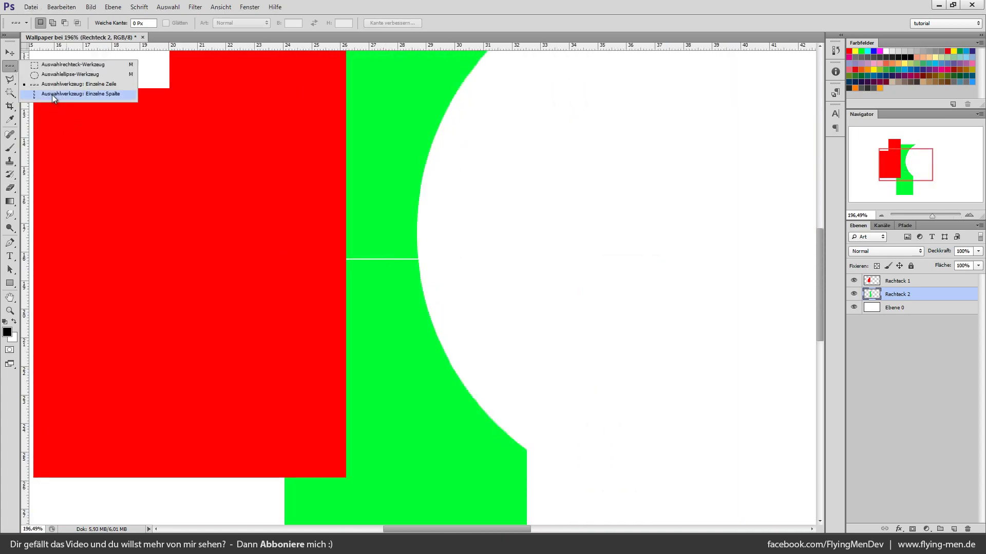
{"action": "left_click", "coordinate": [51, 95]}
{"action": "left_click", "coordinate": [400, 475]}
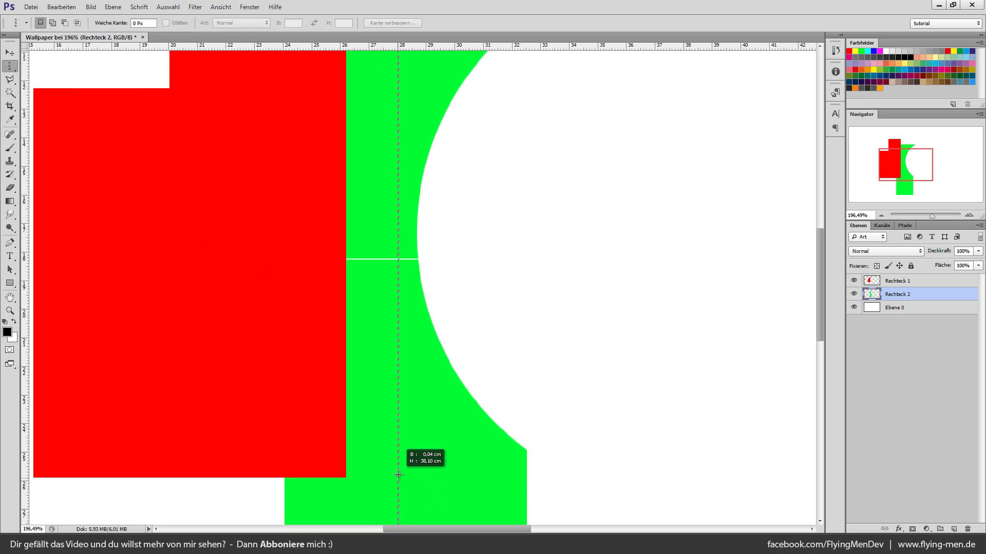
{"action": "key", "text": "Delete"}
{"action": "key", "text": "ctrl+d"}
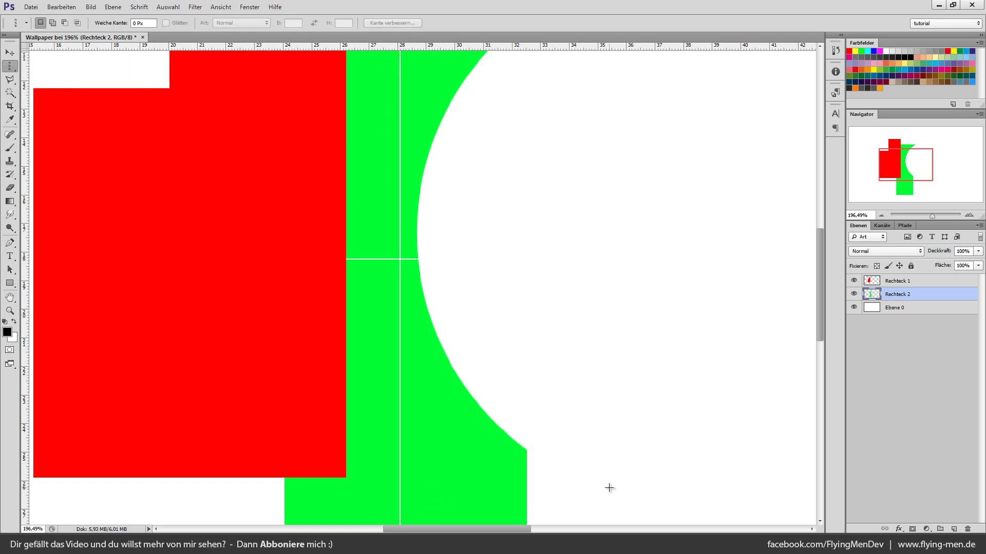
{"action": "scroll", "coordinate": [609, 486], "scroll_direction": "down", "scroll_amount": 3}
{"action": "scroll", "coordinate": [569, 330], "scroll_direction": "down", "scroll_amount": 2}
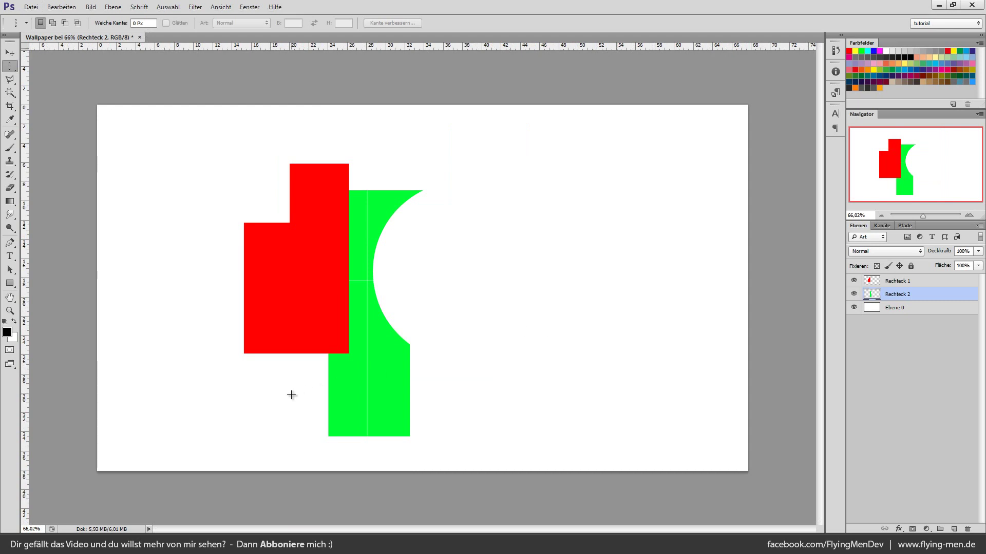
{"action": "scroll", "coordinate": [291, 394], "scroll_direction": "up", "scroll_amount": 2}
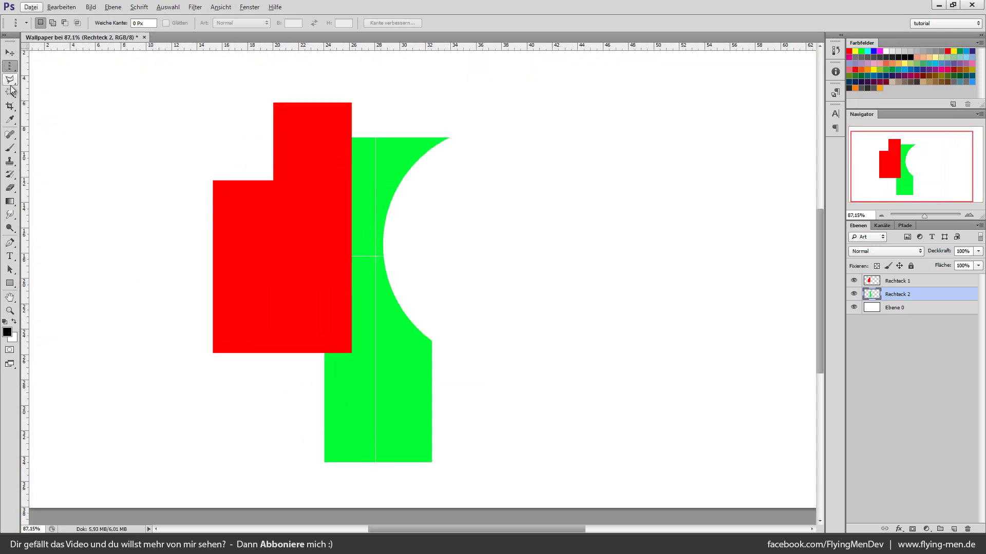
{"action": "right_click", "coordinate": [14, 70]}
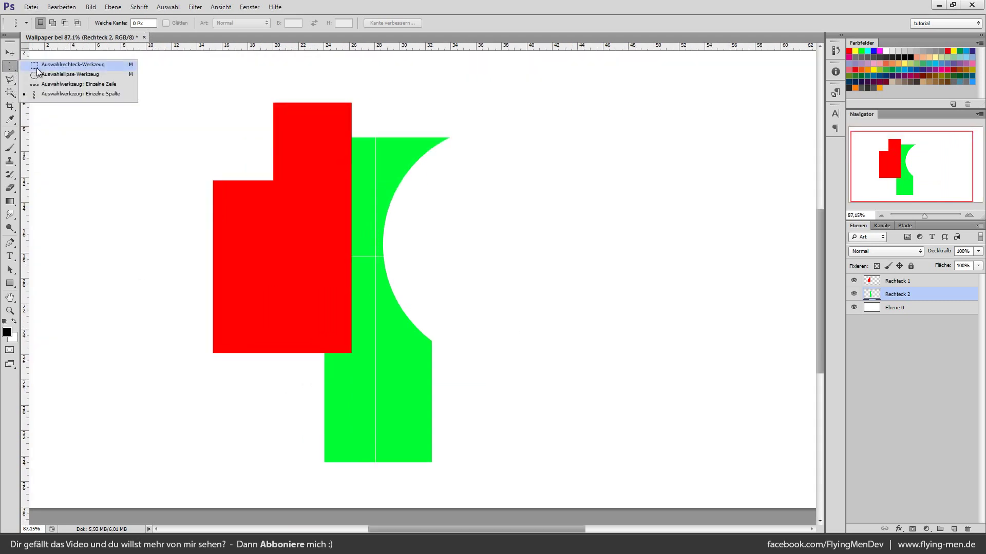
{"action": "left_click", "coordinate": [38, 69]}
{"action": "scroll", "coordinate": [308, 331], "scroll_direction": "up", "scroll_amount": 1}
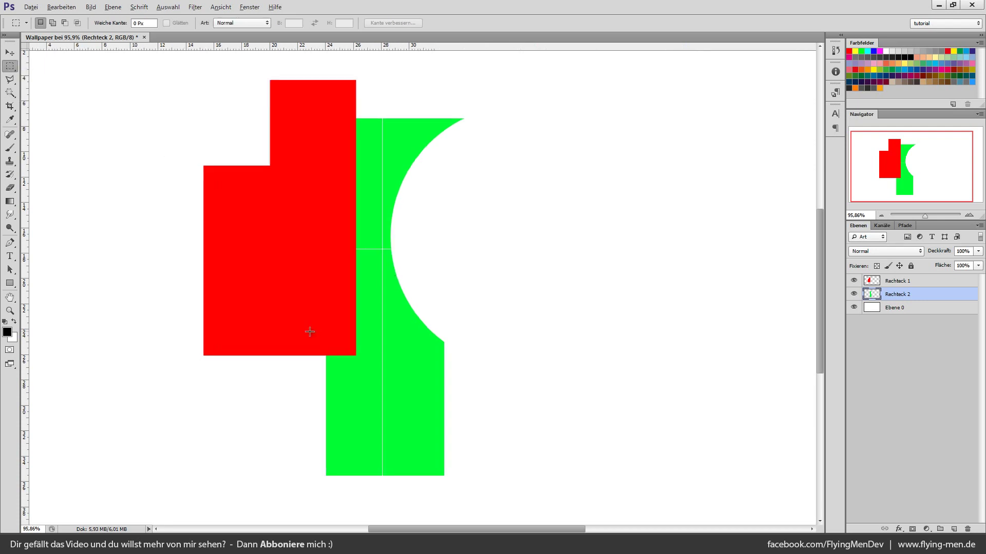
{"action": "scroll", "coordinate": [308, 340], "scroll_direction": "up", "scroll_amount": 1}
{"action": "scroll", "coordinate": [339, 364], "scroll_direction": "up", "scroll_amount": 1}
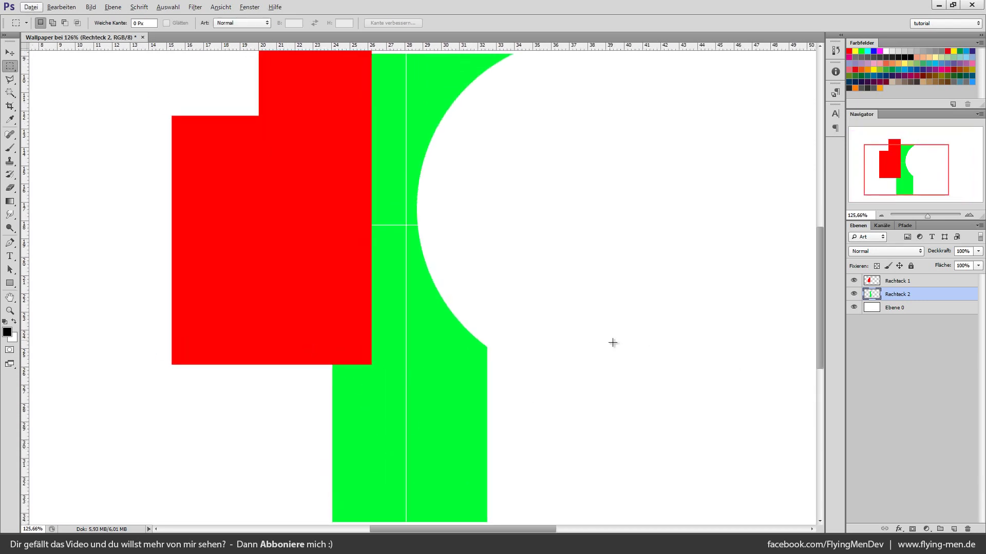
{"action": "left_click_drag", "start_coordinate": [248, 231], "coordinate": [358, 325]}
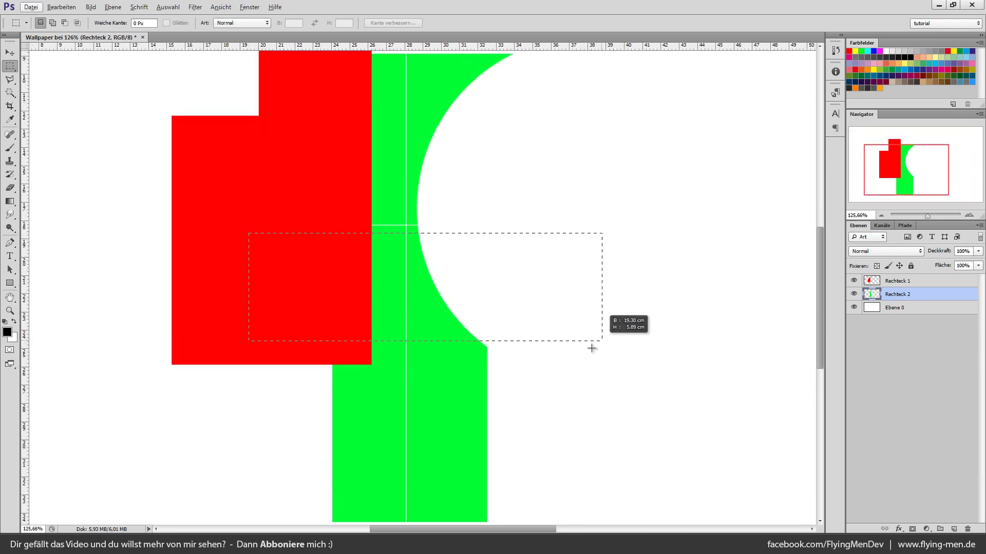
{"action": "left_click", "coordinate": [352, 328]}
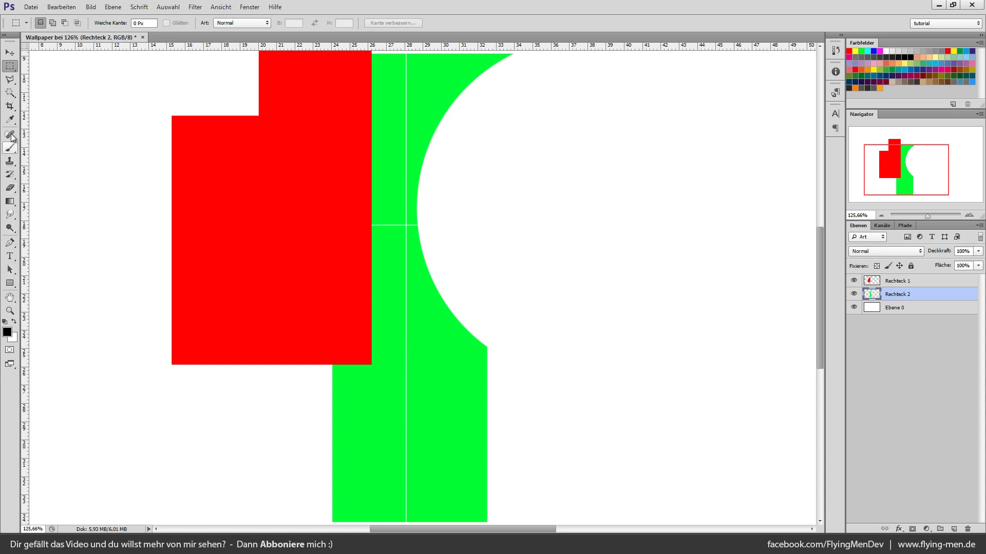
Draw an elliptical circle on the red shape and contract the selection by 20 px
{"action": "right_click", "coordinate": [10, 66]}
{"action": "left_click", "coordinate": [53, 75]}
{"action": "left_click_drag", "start_coordinate": [215, 176], "coordinate": [323, 283]}
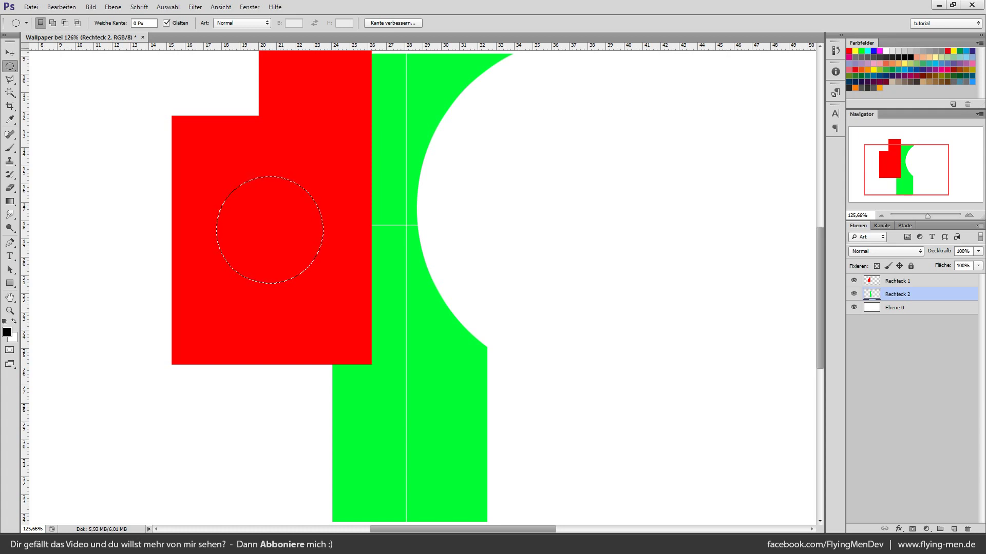
{"action": "left_click", "coordinate": [168, 7]}
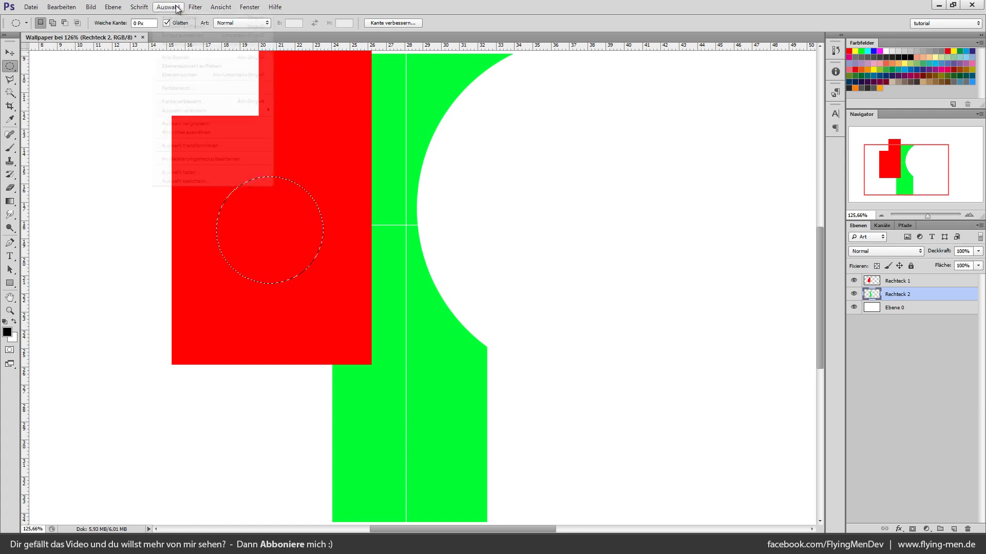
{"action": "mouse_move", "coordinate": [184, 110]}
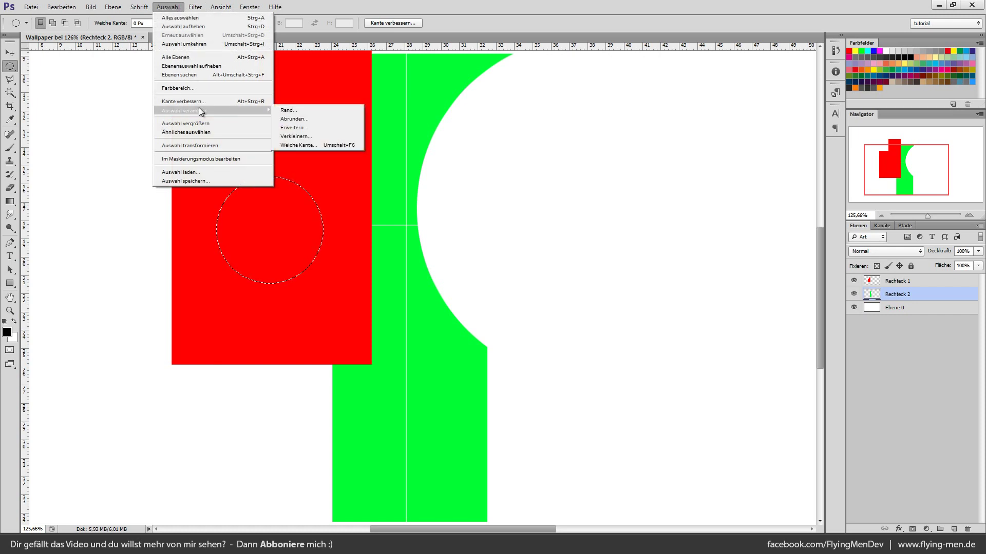
{"action": "left_click", "coordinate": [310, 136]}
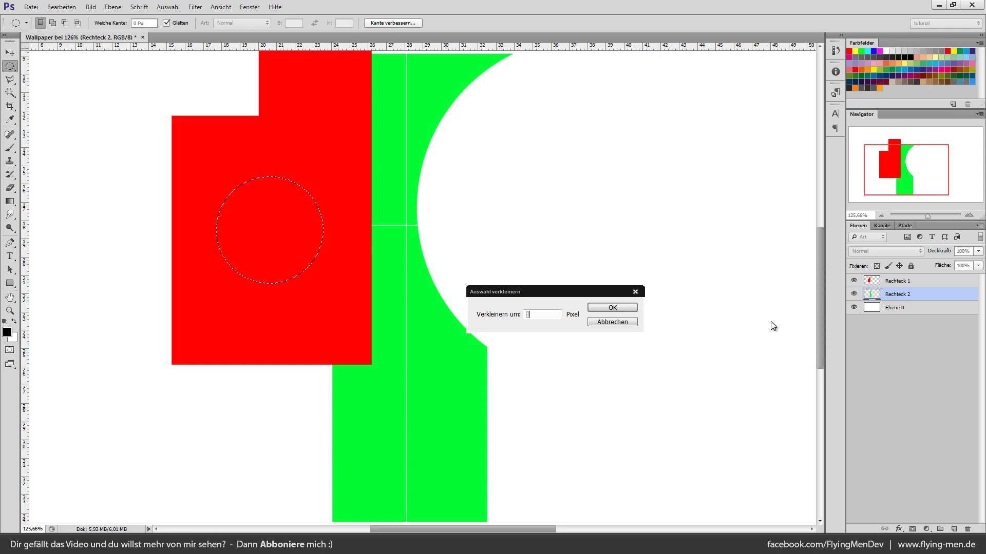
{"action": "type", "text": "20"}
{"action": "key", "text": "Return"}
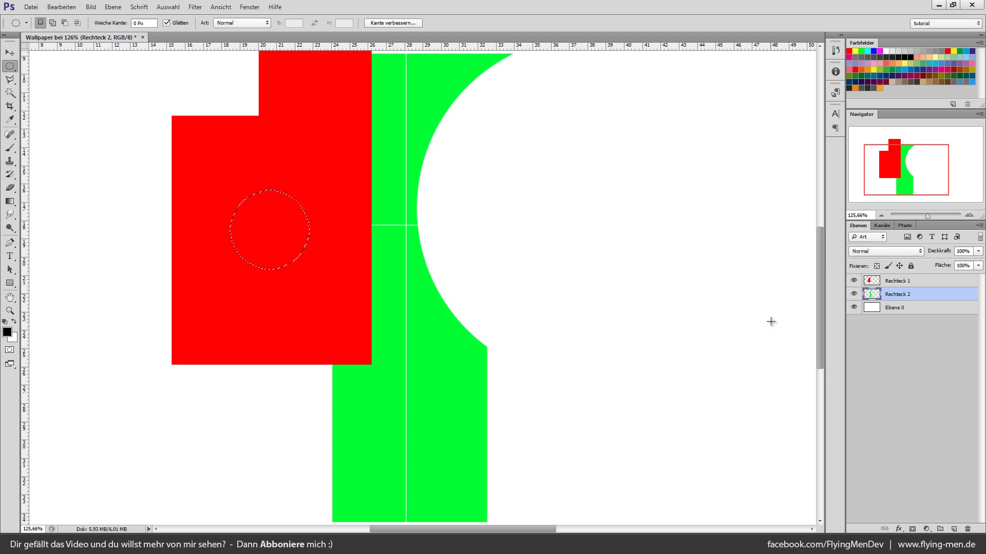
Delete the circle from Rechteck 1, deselect, and zoom to inspect the hole
{"action": "left_click", "coordinate": [918, 286]}
{"action": "key", "text": "Delete"}
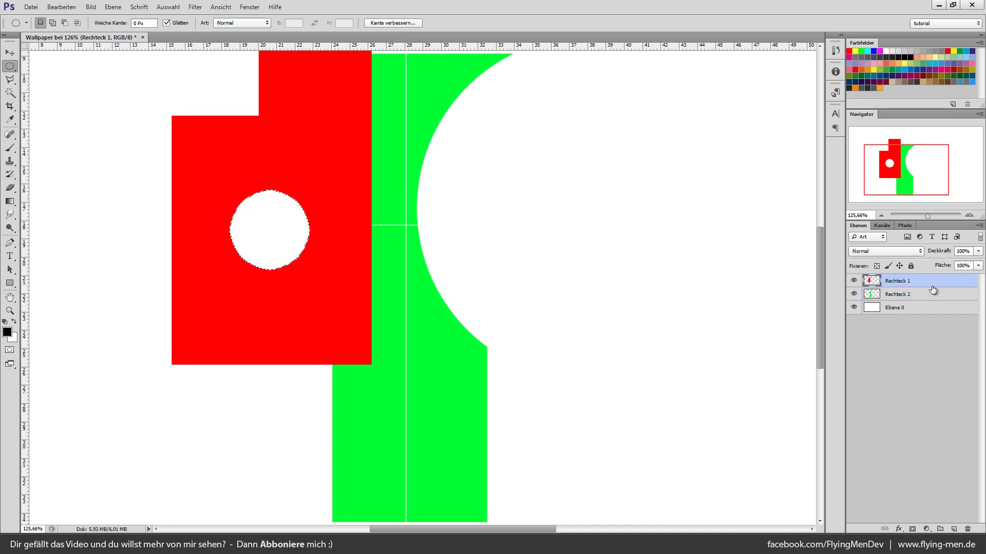
{"action": "key", "text": "ctrl+d"}
{"action": "scroll", "coordinate": [273, 238], "scroll_direction": "down", "scroll_amount": 5}
{"action": "scroll", "coordinate": [297, 306], "scroll_direction": "up", "scroll_amount": 5}
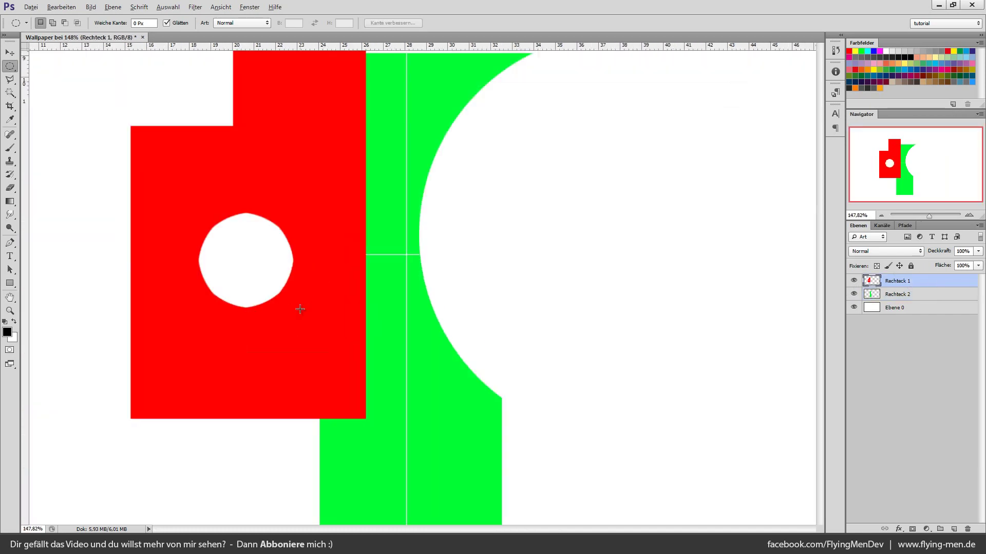
{"action": "scroll", "coordinate": [266, 288], "scroll_direction": "up", "scroll_amount": 3}
{"action": "scroll", "coordinate": [241, 290], "scroll_direction": "up", "scroll_amount": 3}
{"action": "scroll", "coordinate": [241, 291], "scroll_direction": "down", "scroll_amount": 2}
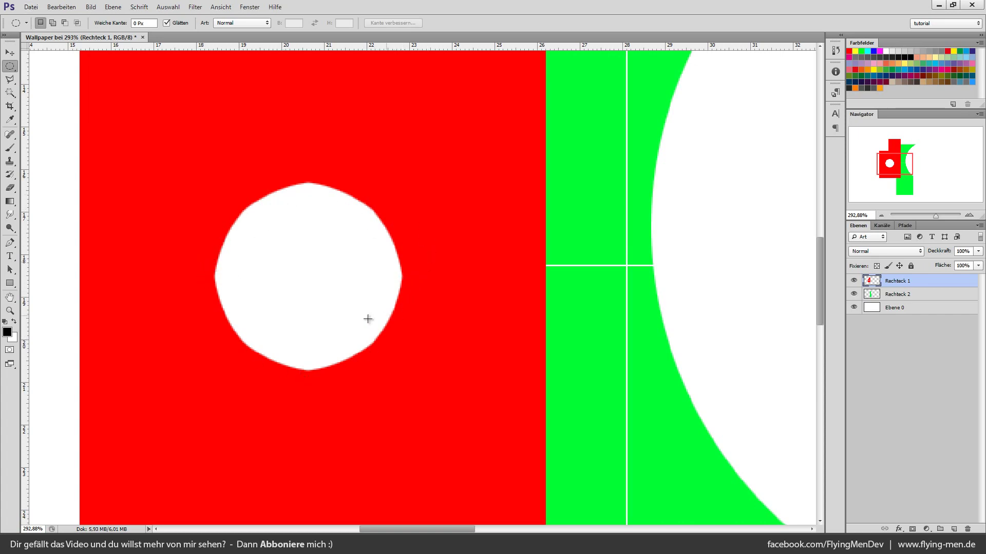
{"action": "scroll", "coordinate": [268, 339], "scroll_direction": "up", "scroll_amount": 2}
{"action": "scroll", "coordinate": [445, 382], "scroll_direction": "down", "scroll_amount": 3}
{"action": "scroll", "coordinate": [445, 382], "scroll_direction": "down", "scroll_amount": 4}
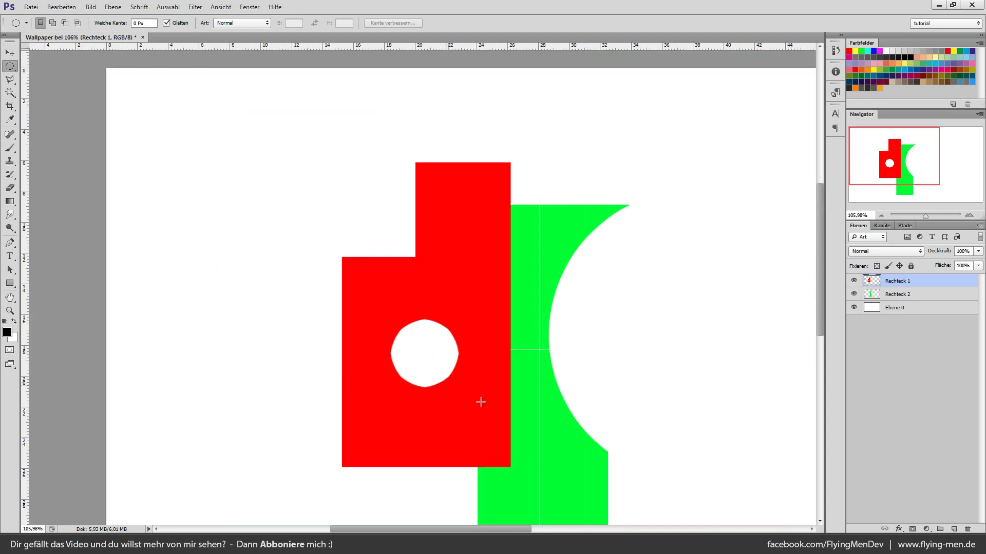
{"action": "scroll", "coordinate": [518, 403], "scroll_direction": "up", "scroll_amount": 3}
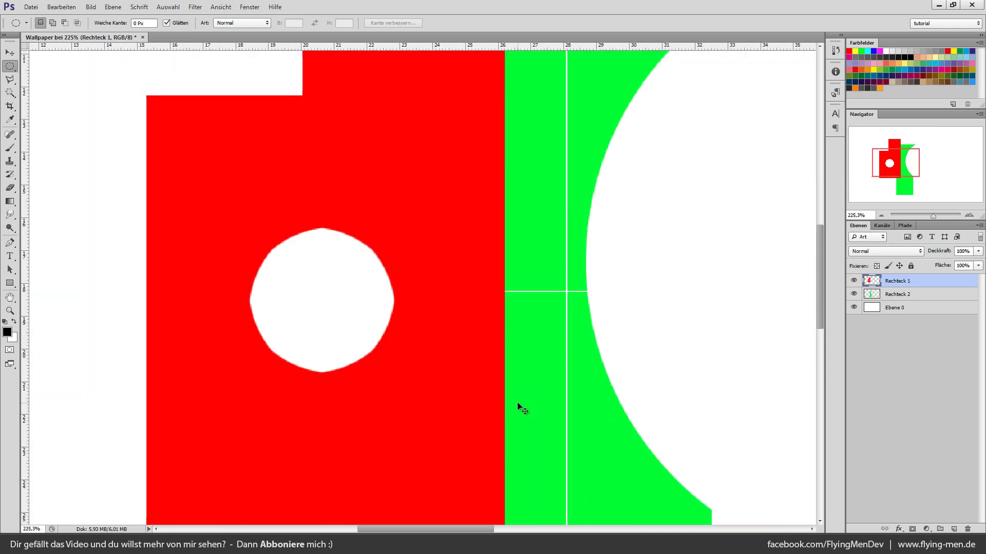
Undo the circular hole, then try a larger circle selection and deselect it
{"action": "key", "text": "ctrl+alt+z"}
{"action": "key", "text": "ctrl+alt+z"}
{"action": "key", "text": "ctrl+alt+z"}
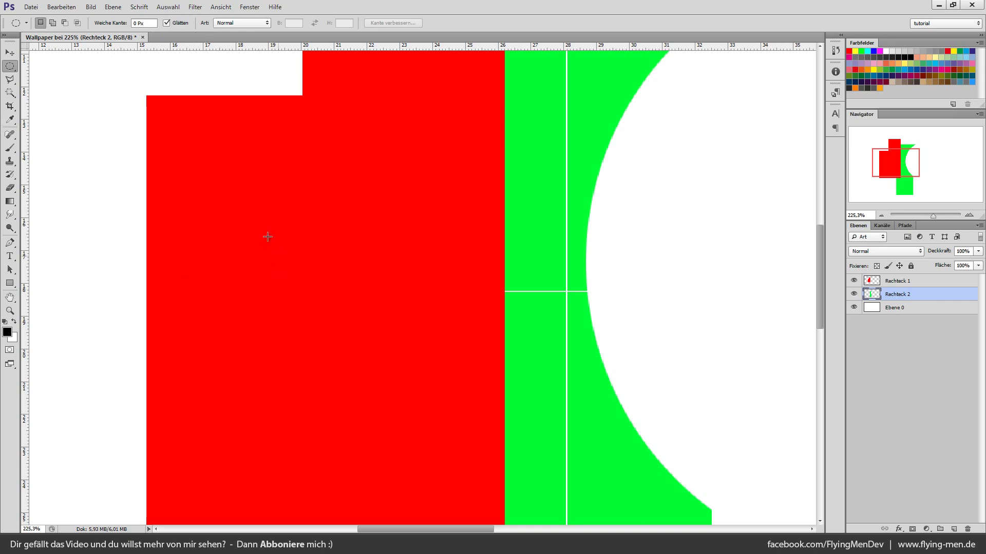
{"action": "left_click_drag", "start_coordinate": [267, 236], "coordinate": [425, 400]}
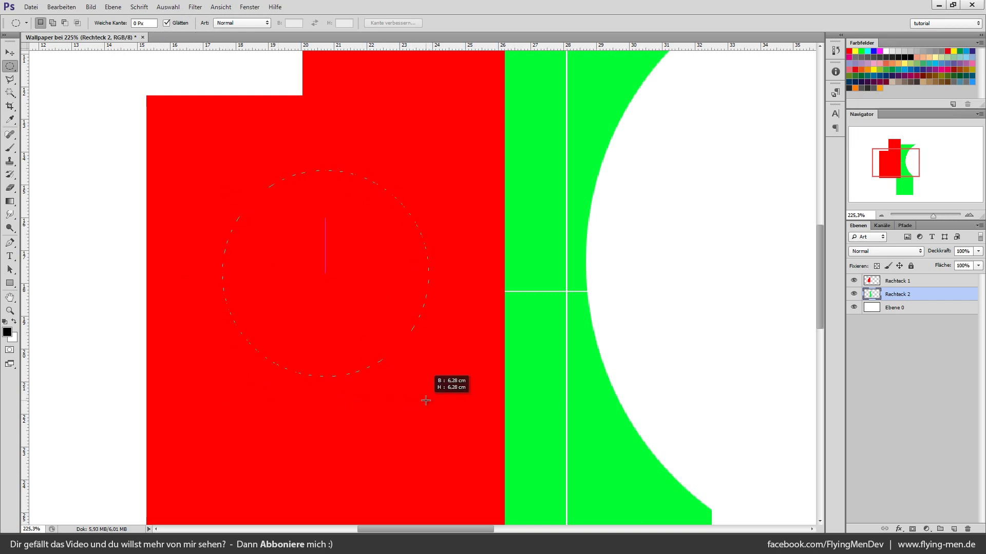
{"action": "left_click", "coordinate": [177, 8]}
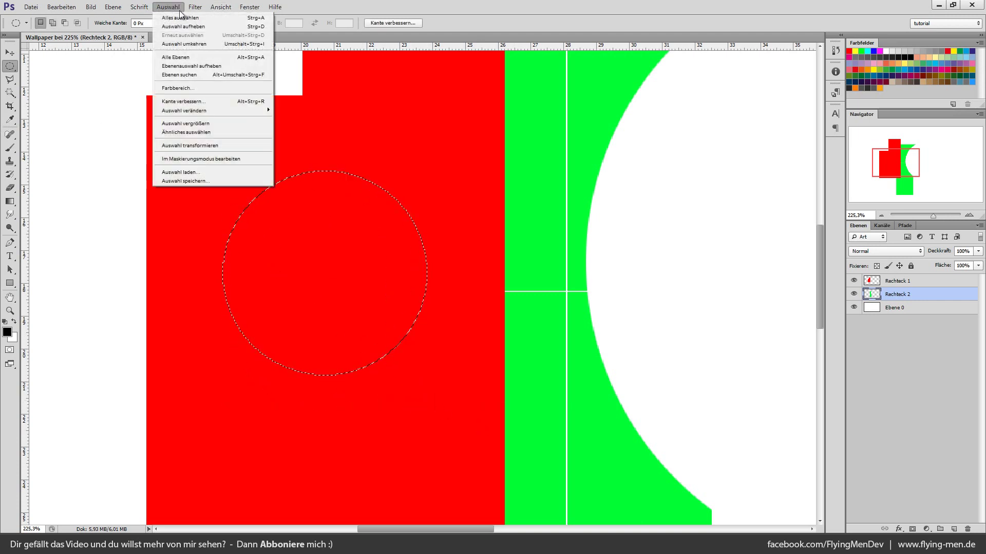
{"action": "left_click", "coordinate": [192, 29]}
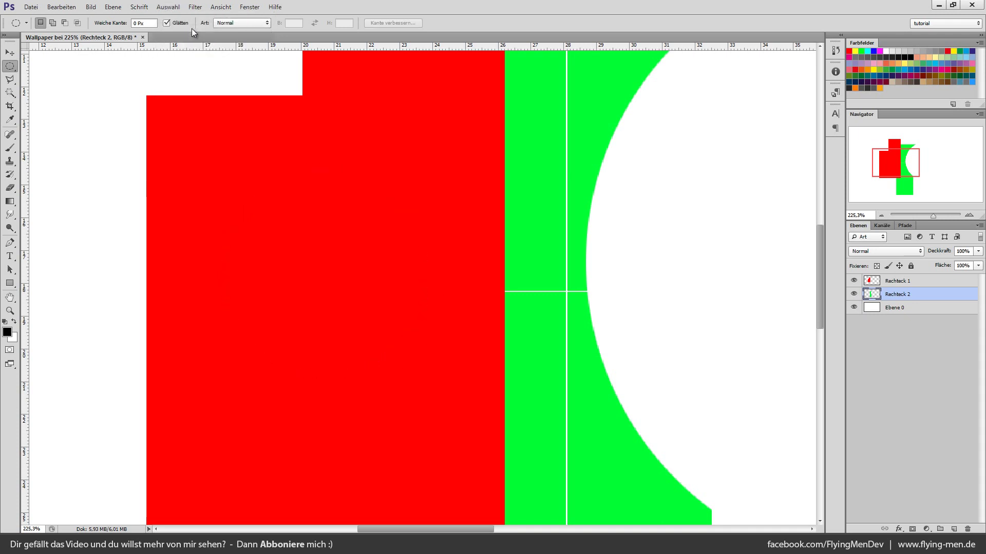
{"action": "key", "text": "ctrl+z"}
{"action": "key", "text": "ctrl+d"}
{"action": "scroll", "coordinate": [440, 342], "scroll_direction": "down", "scroll_amount": 3}
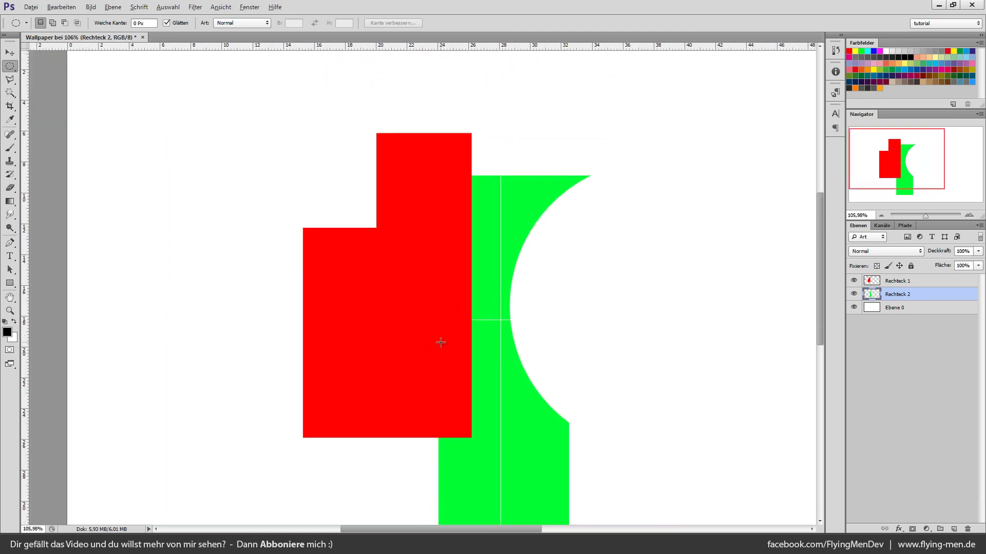
{"action": "scroll", "coordinate": [509, 357], "scroll_direction": "up", "scroll_amount": 3}
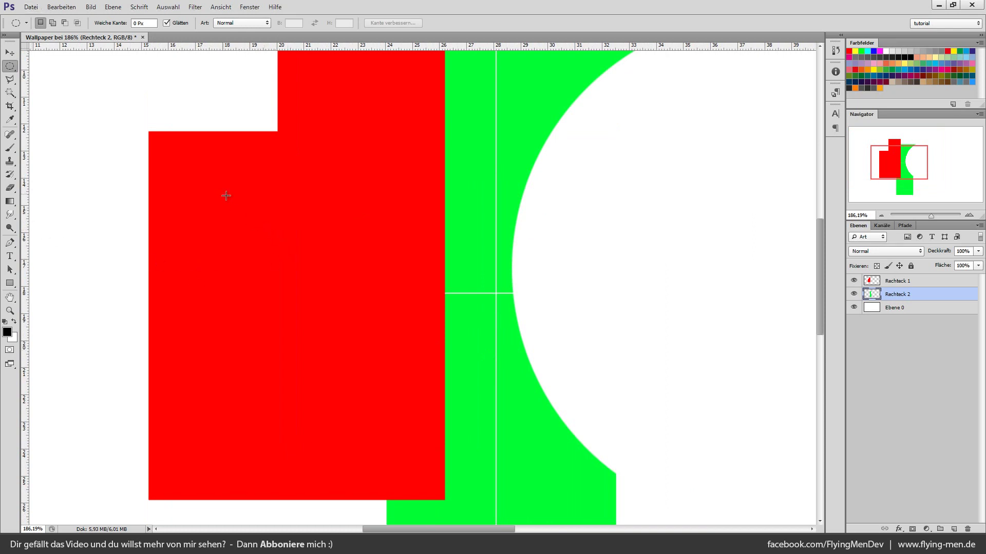
Draw another circle, cancel the Save As dialog, deselect, and activate Rechteck 1
{"action": "left_click_drag", "start_coordinate": [227, 196], "coordinate": [312, 282]}
{"action": "key", "text": "ctrl+shift+s"}
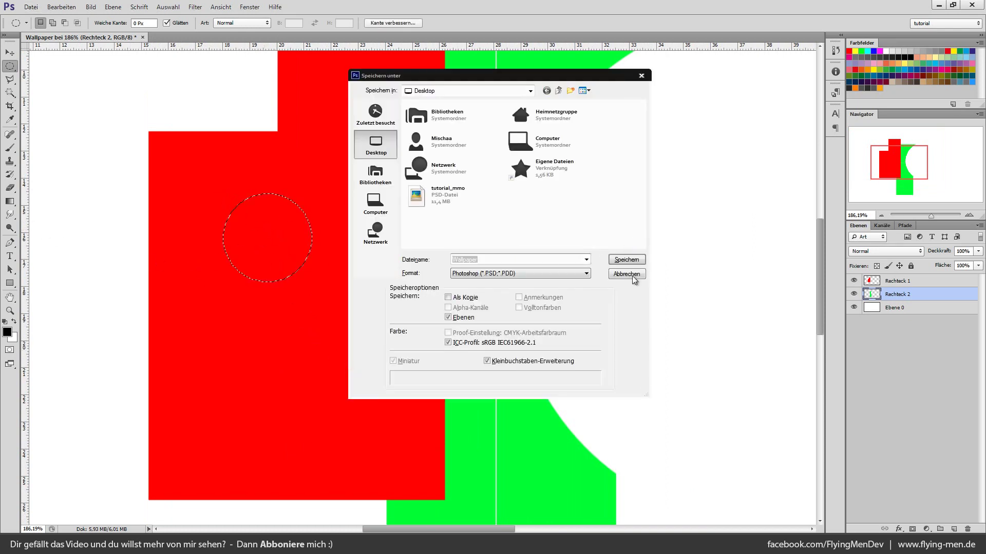
{"action": "left_click", "coordinate": [629, 281]}
{"action": "left_click", "coordinate": [590, 319]}
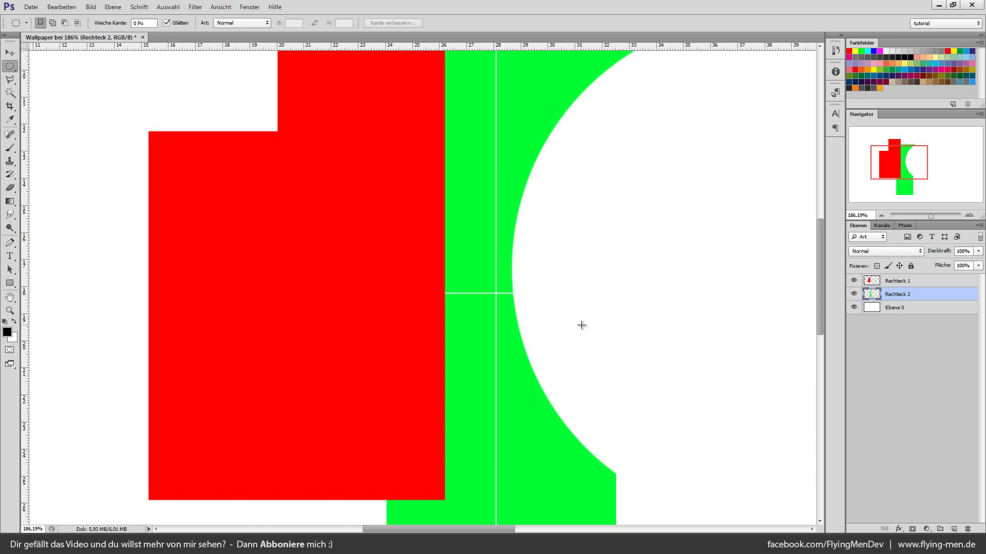
{"action": "scroll", "coordinate": [469, 321], "scroll_direction": "down", "scroll_amount": 3}
{"action": "scroll", "coordinate": [455, 324], "scroll_direction": "up", "scroll_amount": 2}
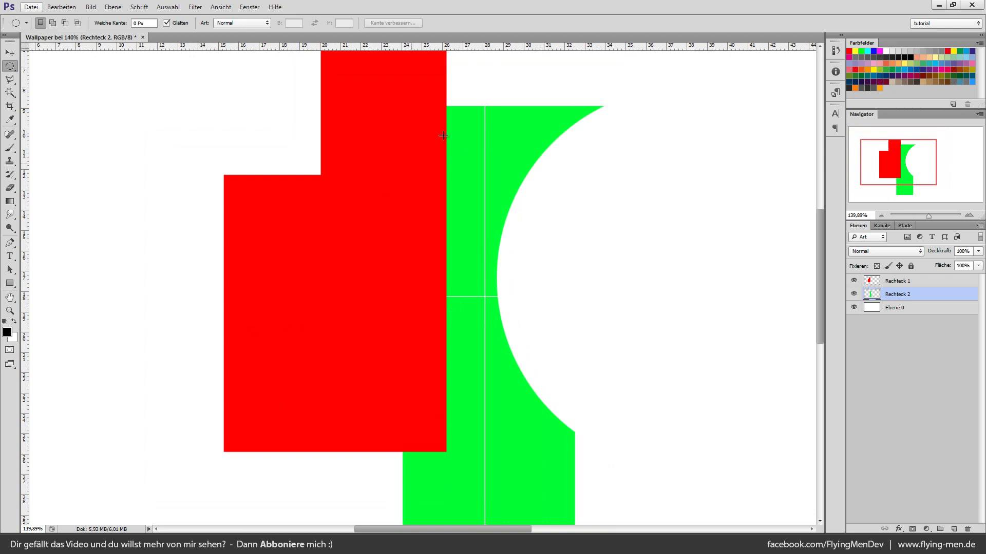
{"action": "scroll", "coordinate": [362, 264], "scroll_direction": "up", "scroll_amount": 1}
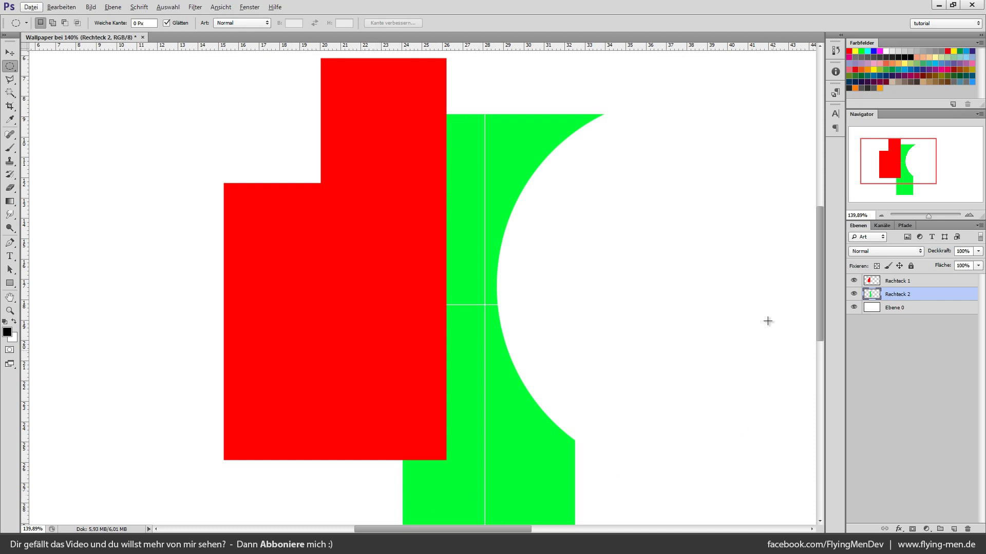
{"action": "left_click", "coordinate": [893, 282]}
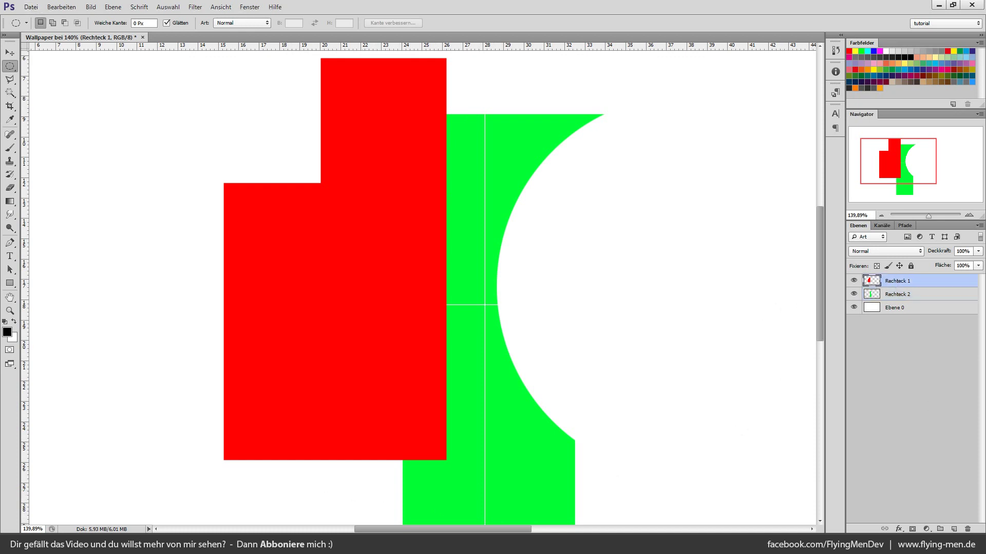
{"action": "scroll", "coordinate": [406, 475], "scroll_direction": "up", "scroll_amount": 1}
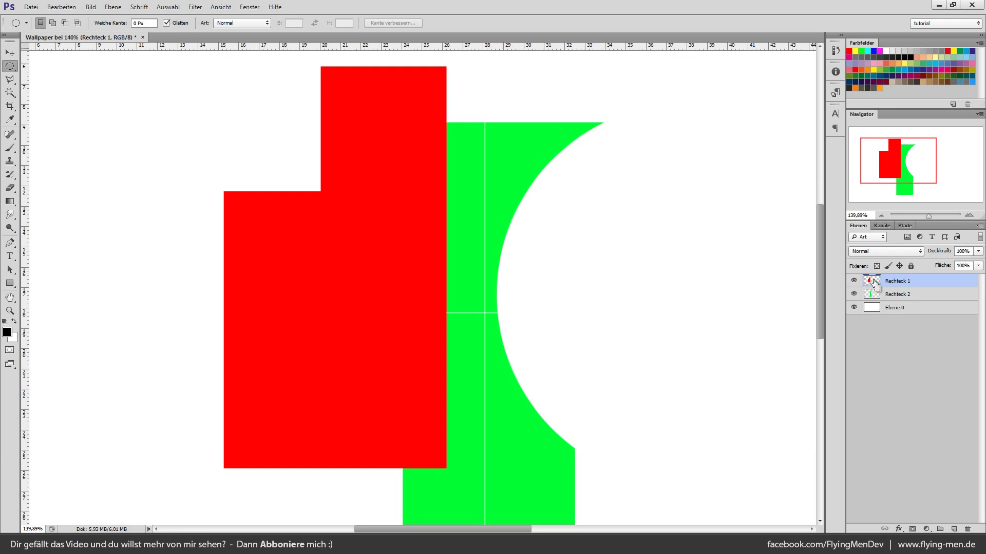
Load the red shape's selection, shrink it by 5 px, delete the interior, then undo
{"action": "left_click", "coordinate": [874, 283], "text": "ctrl"}
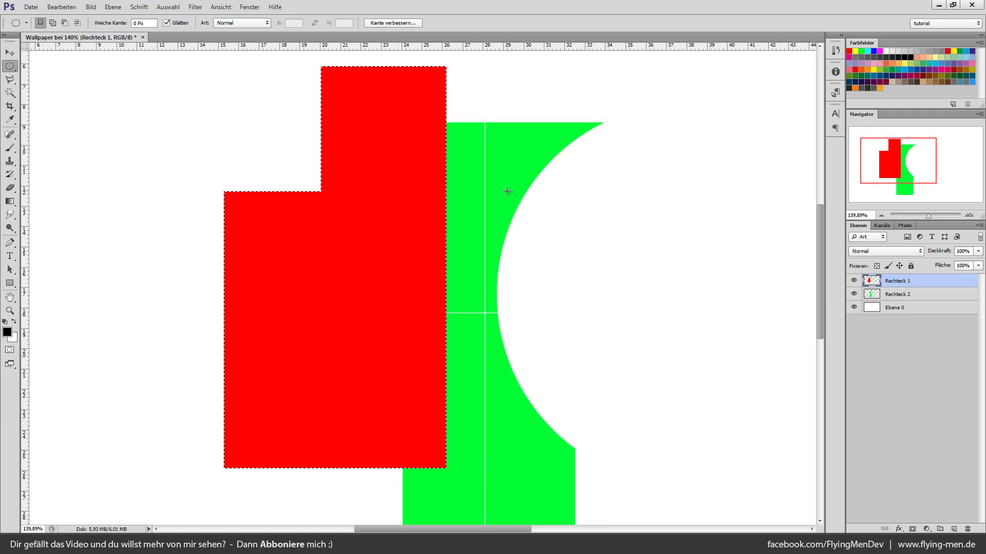
{"action": "left_click", "coordinate": [168, 7]}
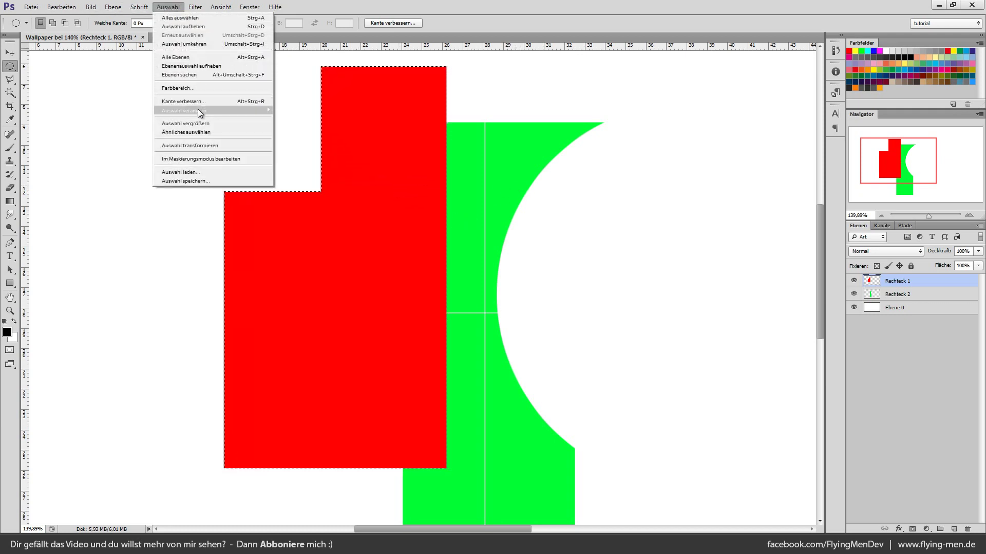
{"action": "mouse_move", "coordinate": [184, 110]}
{"action": "left_click", "coordinate": [320, 136]}
{"action": "type", "text": "5"}
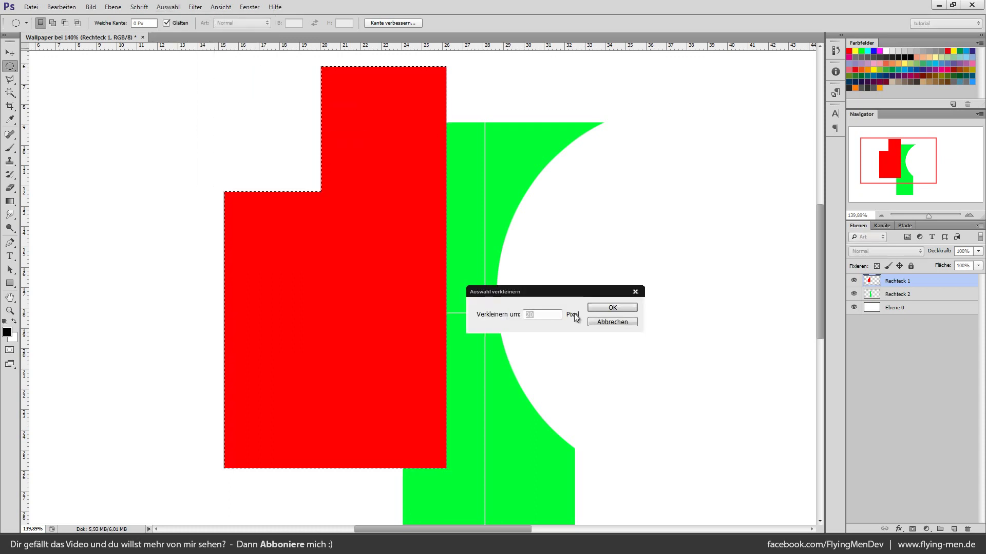
{"action": "left_click", "coordinate": [611, 307]}
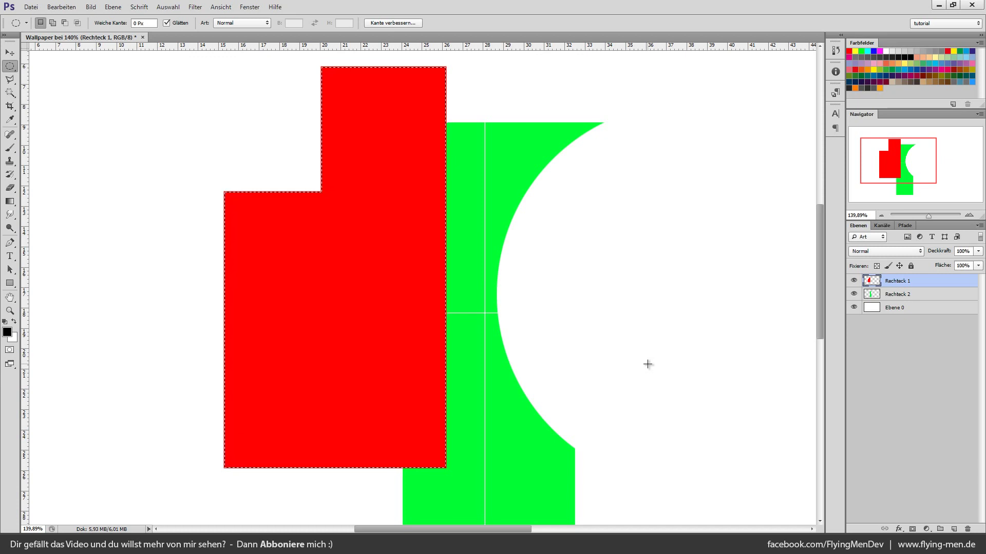
{"action": "key", "text": "Delete"}
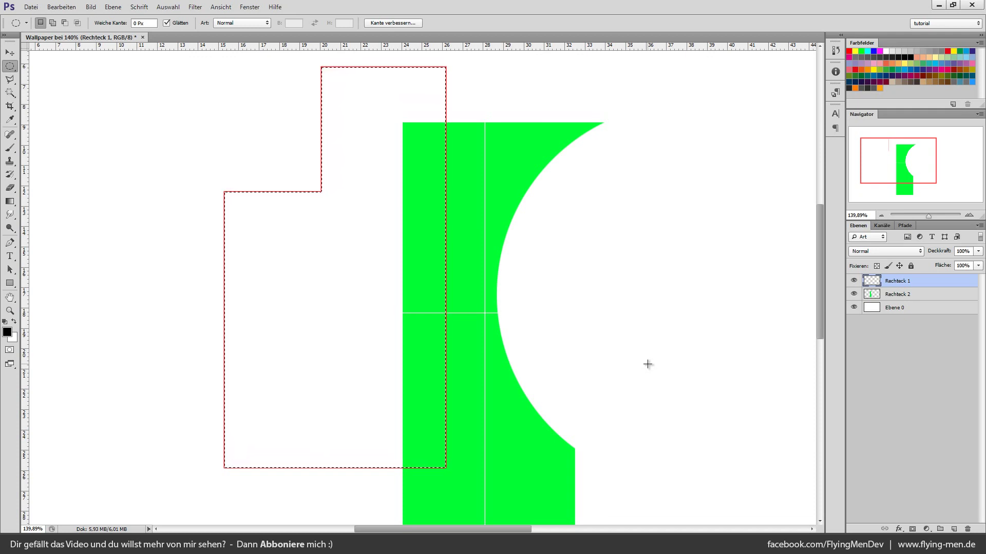
{"action": "key", "text": "alt+BackSpace"}
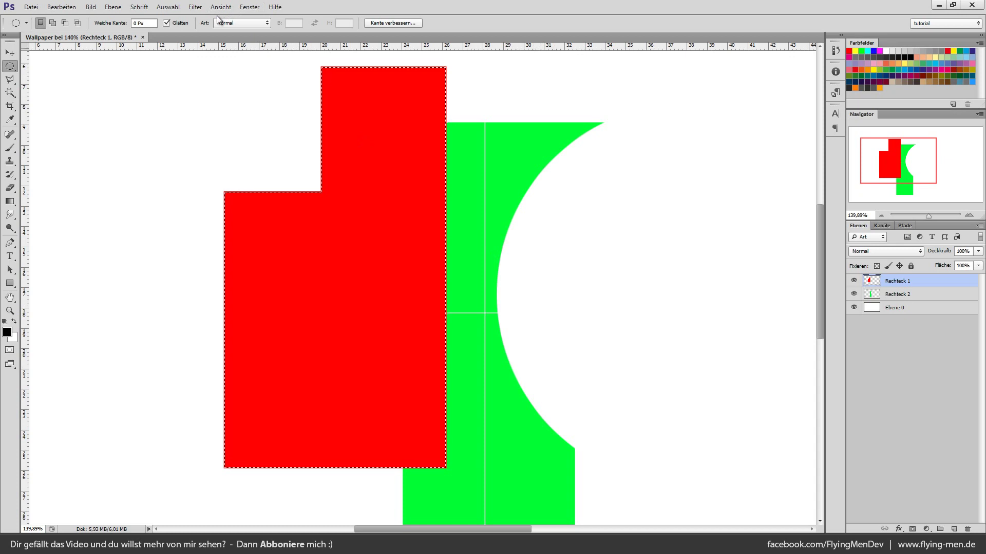
Invert the selection around the red shape and zoom in to inspect its edge
{"action": "left_click", "coordinate": [168, 7]}
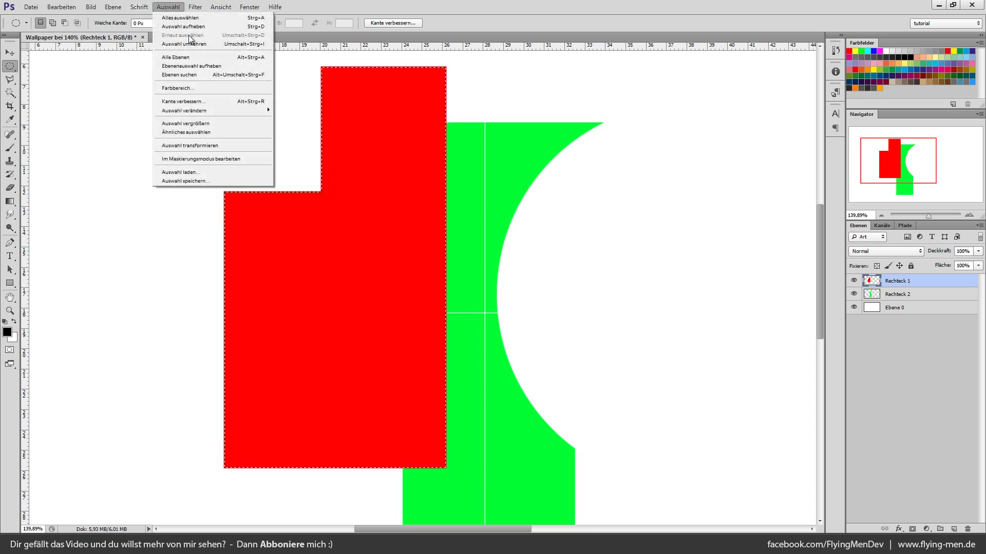
{"action": "mouse_move", "coordinate": [184, 110]}
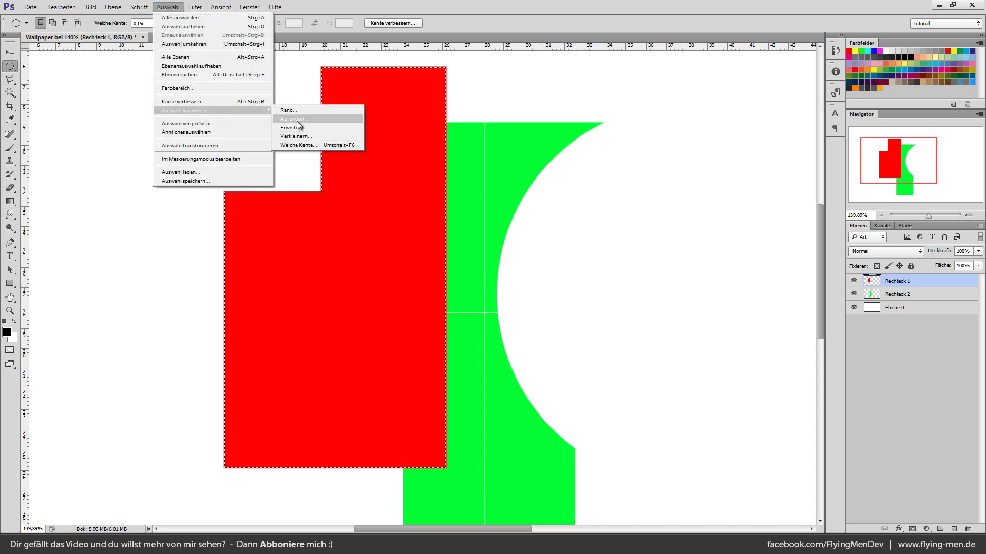
{"action": "left_click", "coordinate": [208, 46]}
{"action": "scroll", "coordinate": [469, 236], "scroll_direction": "down", "scroll_amount": 5}
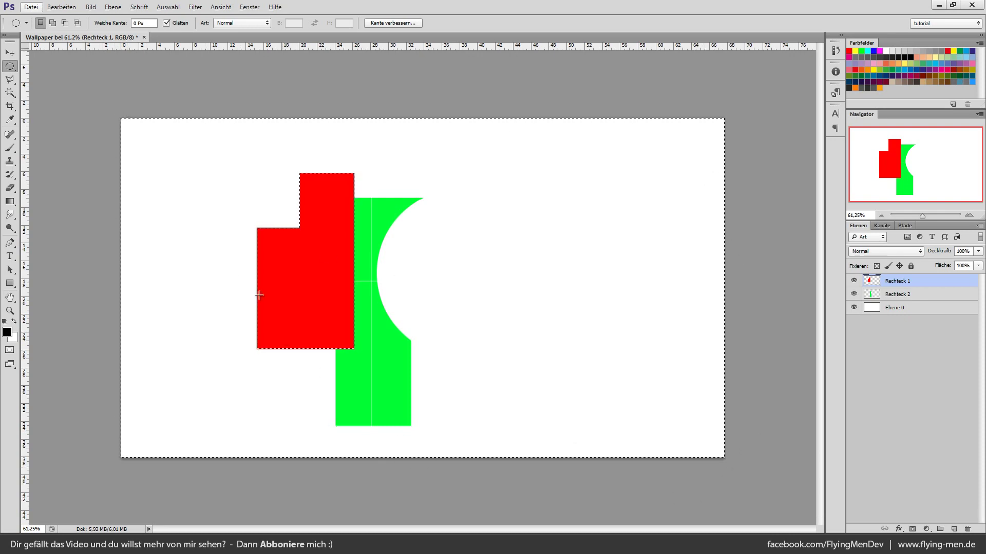
{"action": "scroll", "coordinate": [240, 254], "scroll_direction": "up", "scroll_amount": 4}
{"action": "scroll", "coordinate": [241, 276], "scroll_direction": "up", "scroll_amount": 3}
{"action": "scroll", "coordinate": [185, 171], "scroll_direction": "up", "scroll_amount": 2}
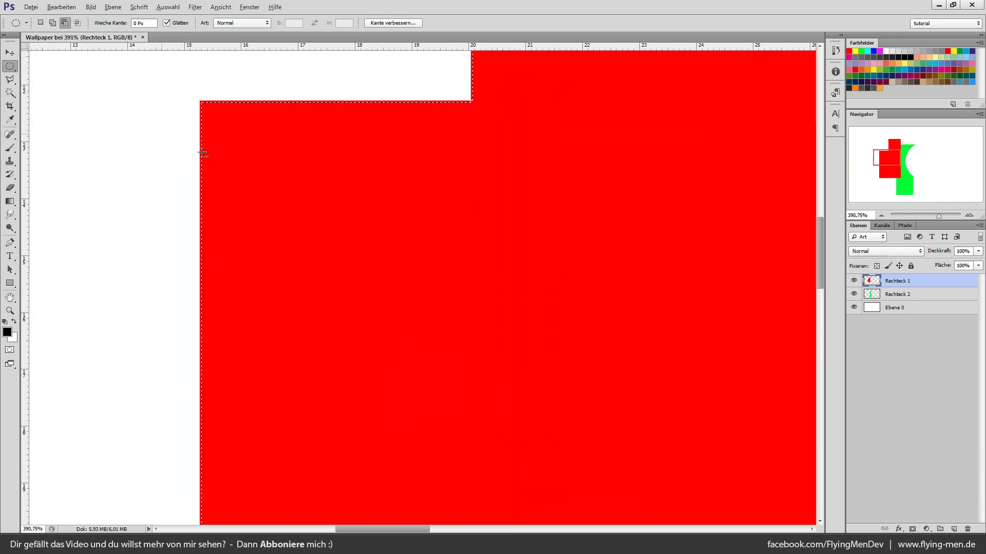
{"action": "scroll", "coordinate": [185, 170], "scroll_direction": "up", "scroll_amount": 3}
{"action": "scroll", "coordinate": [209, 312], "scroll_direction": "down", "scroll_amount": 3}
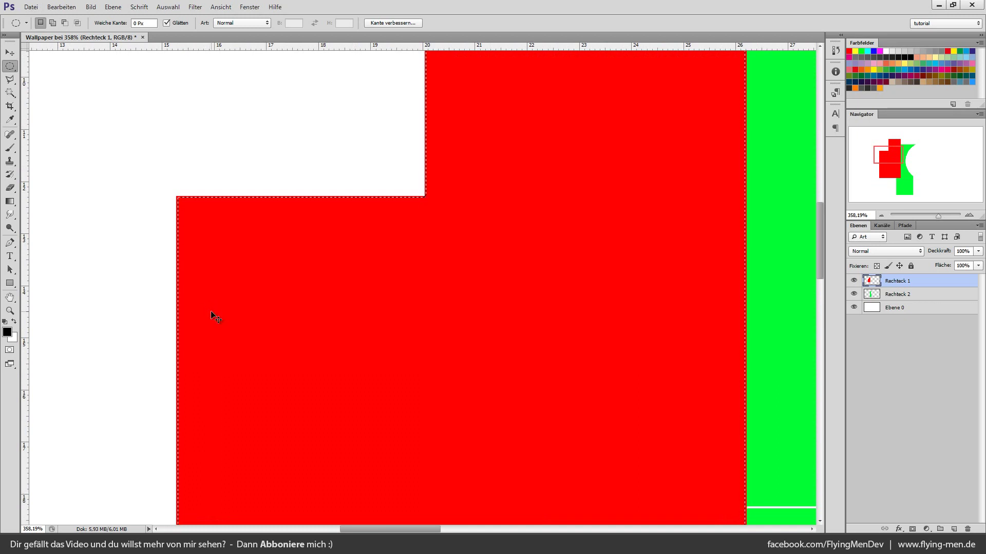
{"action": "scroll", "coordinate": [211, 312], "scroll_direction": "down", "scroll_amount": 3}
{"action": "scroll", "coordinate": [211, 312], "scroll_direction": "down", "scroll_amount": 2}
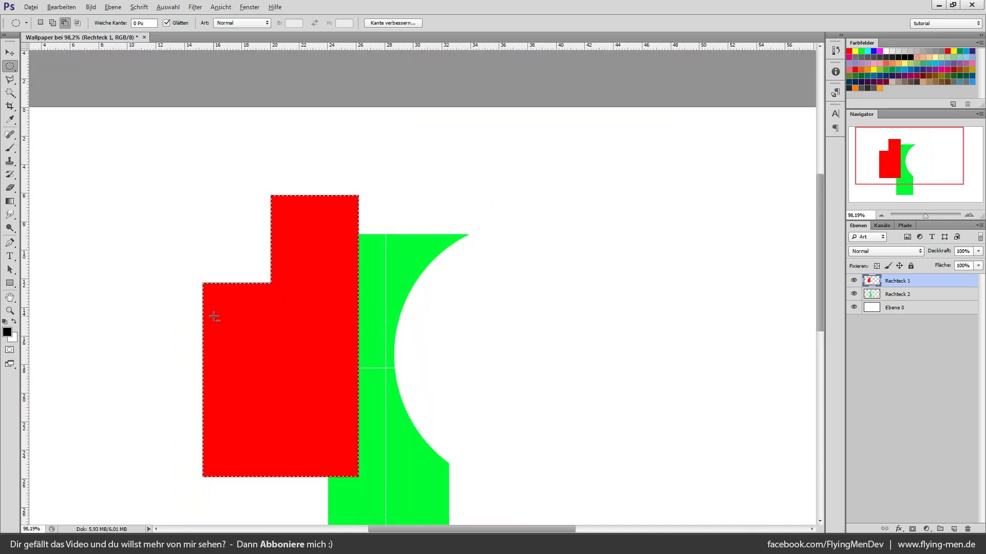
Invert the selection back with Ctrl+Shift+I, then deselect with Ctrl+D
{"action": "key", "text": "ctrl+shift+i"}
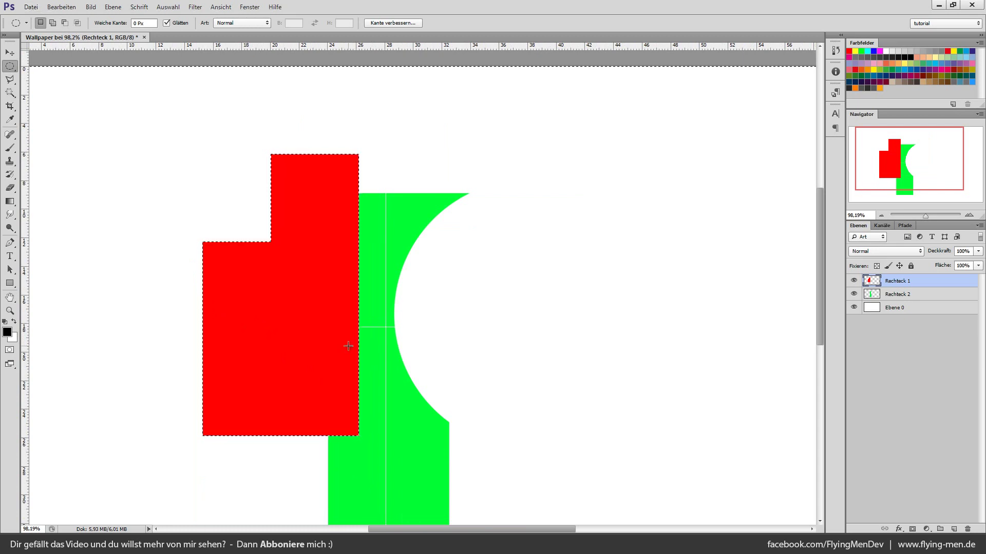
{"action": "scroll", "coordinate": [139, 330], "scroll_direction": "up", "scroll_amount": 2}
{"action": "scroll", "coordinate": [308, 328], "scroll_direction": "up", "scroll_amount": 1}
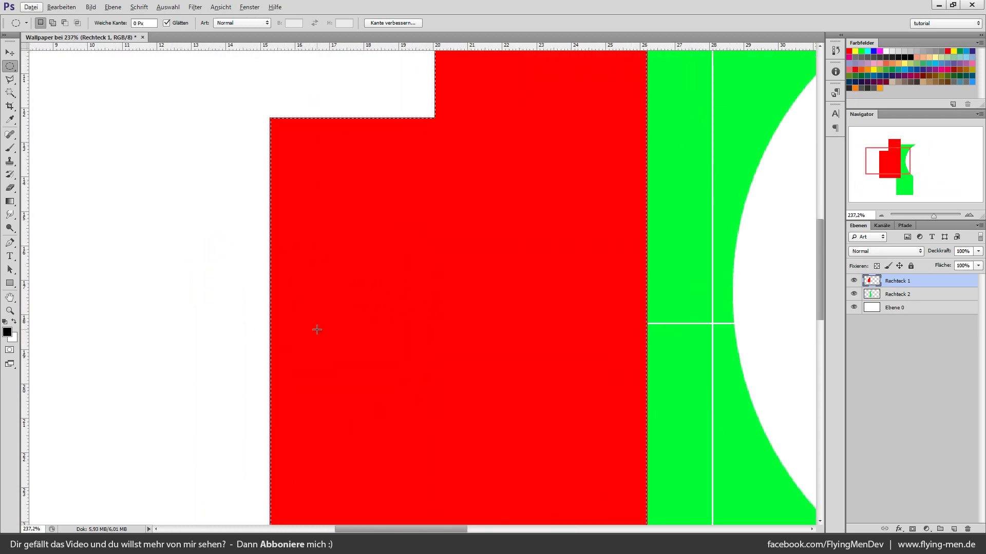
{"action": "key", "text": "ctrl+d"}
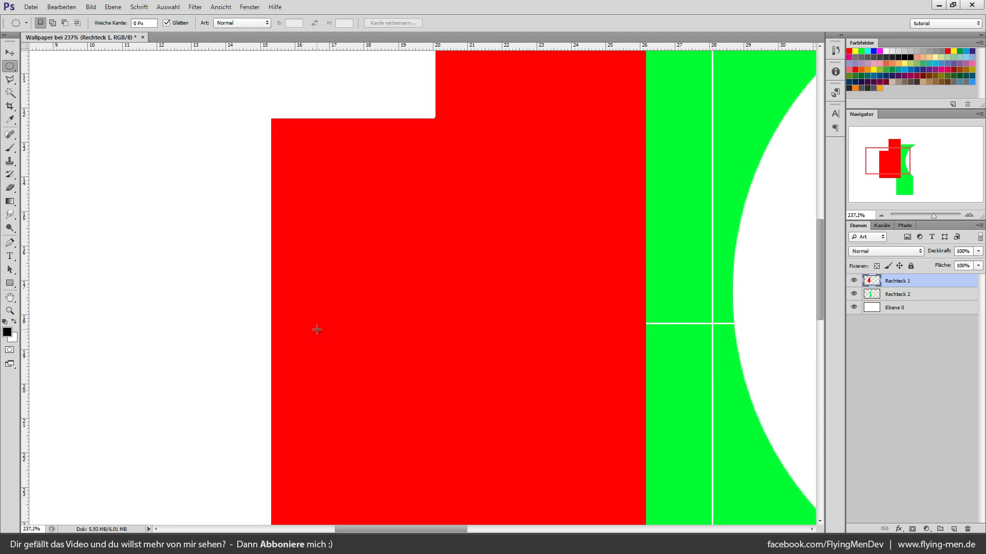
{"action": "scroll", "coordinate": [666, 306], "scroll_direction": "down", "scroll_amount": 3}
{"action": "scroll", "coordinate": [515, 439], "scroll_direction": "up", "scroll_amount": 2}
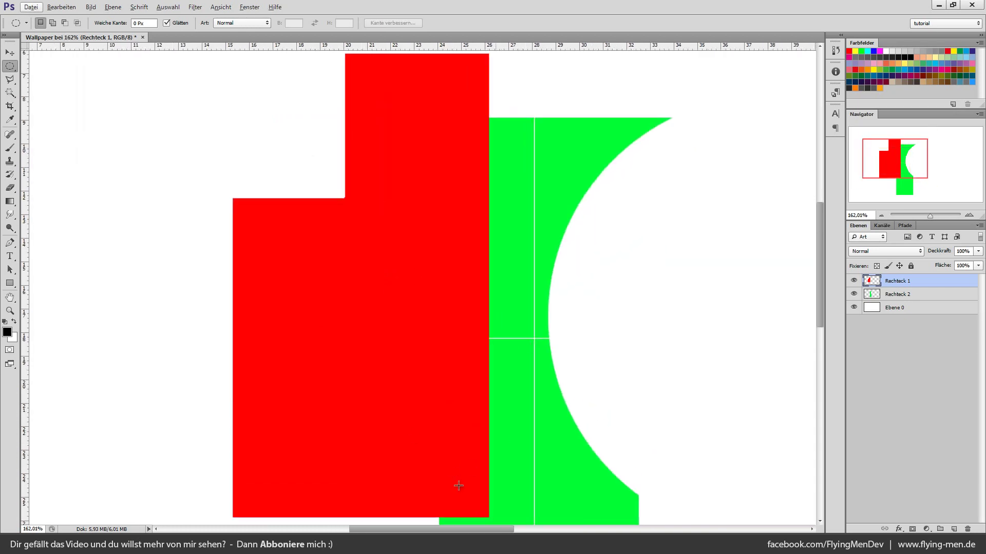
Select the Rechteck 1 shape, shrink the selection 5 px, delete the interior and deselect
{"action": "left_click", "coordinate": [871, 281], "text": "ctrl"}
{"action": "left_click", "coordinate": [167, 7]}
{"action": "mouse_move", "coordinate": [185, 109]}
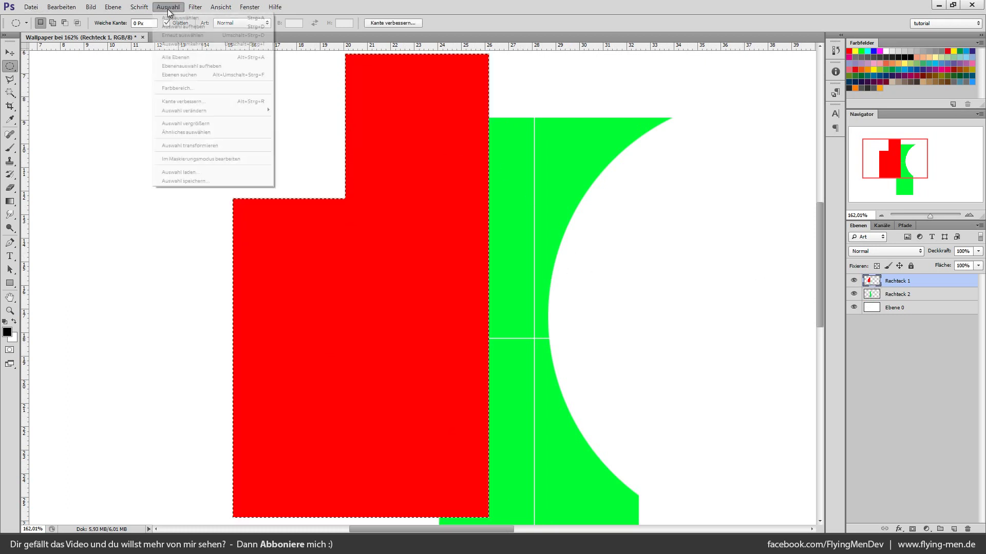
{"action": "left_click", "coordinate": [305, 137]}
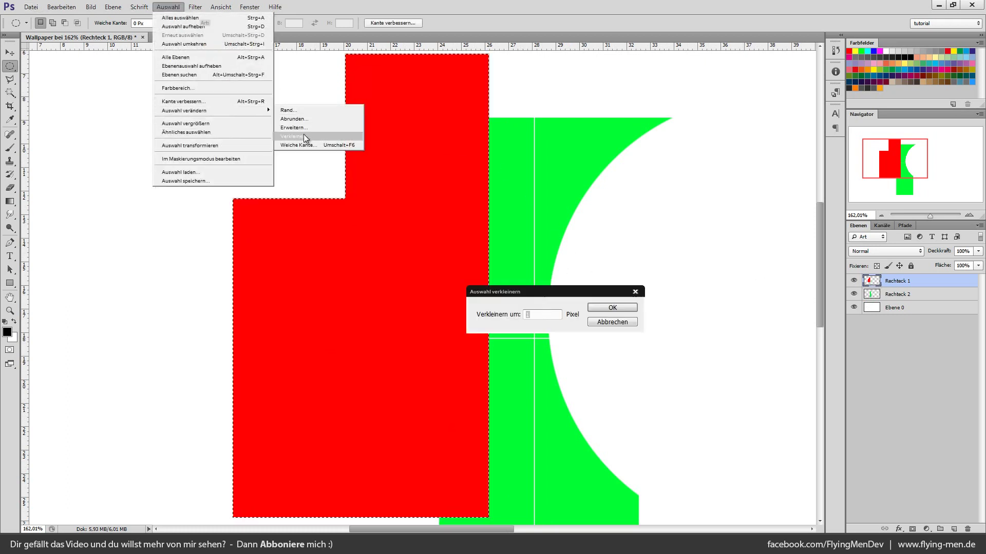
{"action": "type", "text": "5"}
{"action": "key", "text": "Return"}
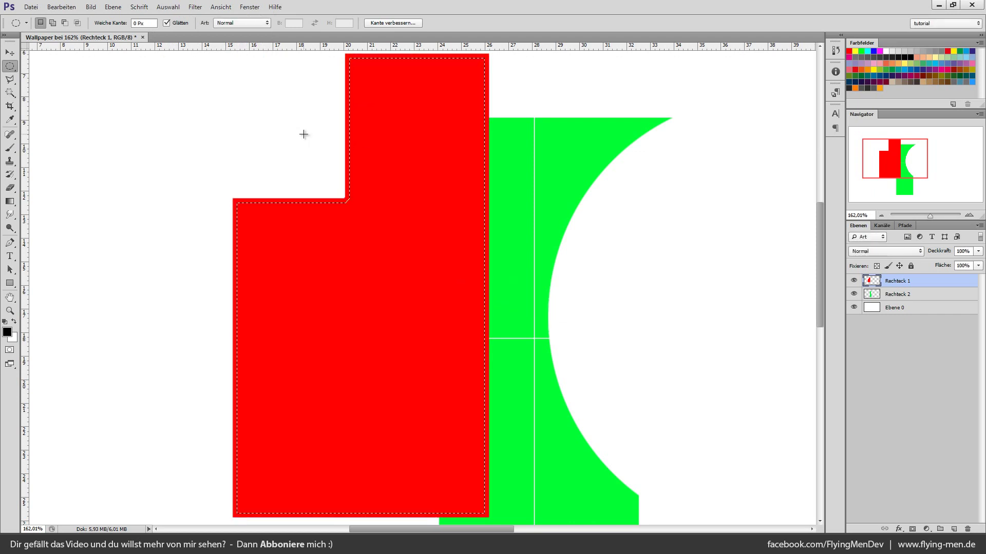
{"action": "key", "text": "Delete"}
{"action": "key", "text": "ctrl+d"}
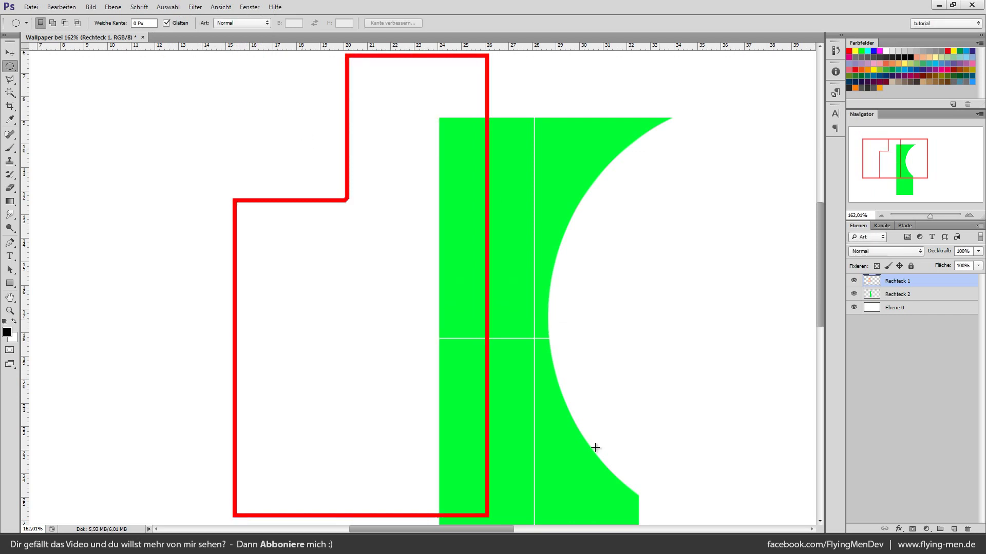
Zoom around to inspect the new red outline, toggling extras with Ctrl+H
{"action": "scroll", "coordinate": [411, 385], "scroll_direction": "down", "scroll_amount": 5}
{"action": "scroll", "coordinate": [365, 147], "scroll_direction": "down", "scroll_amount": 3}
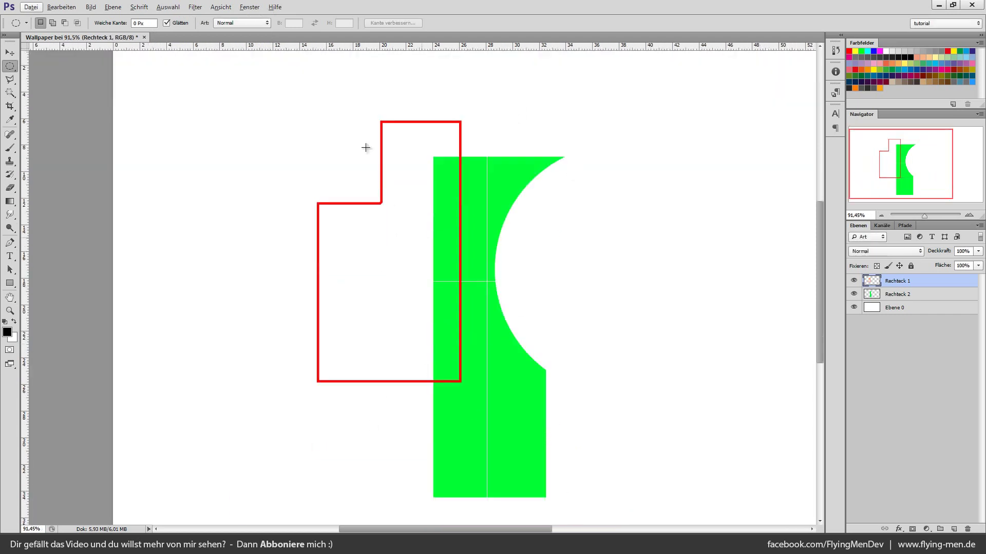
{"action": "scroll", "coordinate": [475, 299], "scroll_direction": "up", "scroll_amount": 2}
{"action": "scroll", "coordinate": [408, 274], "scroll_direction": "up", "scroll_amount": 3}
{"action": "scroll", "coordinate": [408, 274], "scroll_direction": "up", "scroll_amount": 2}
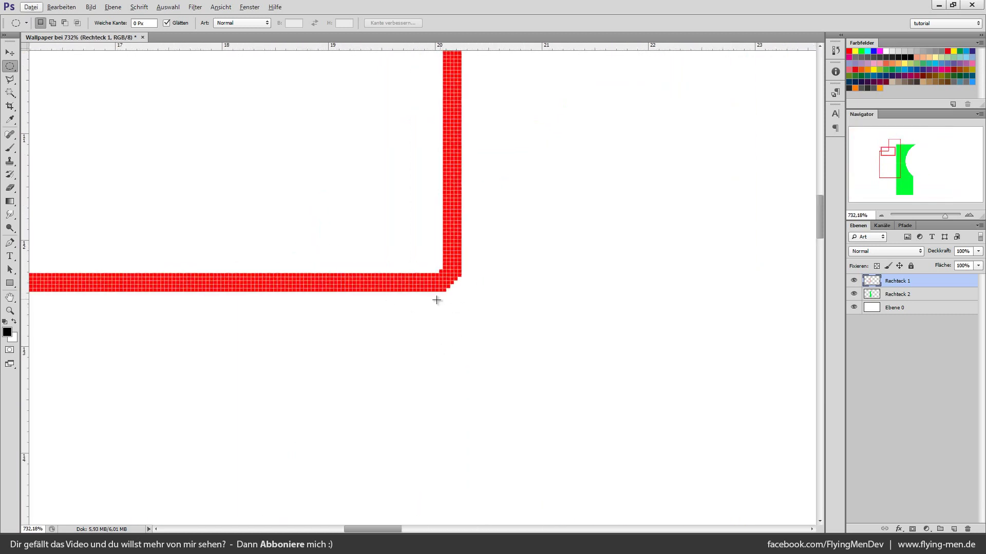
{"action": "scroll", "coordinate": [440, 385], "scroll_direction": "down", "scroll_amount": 3}
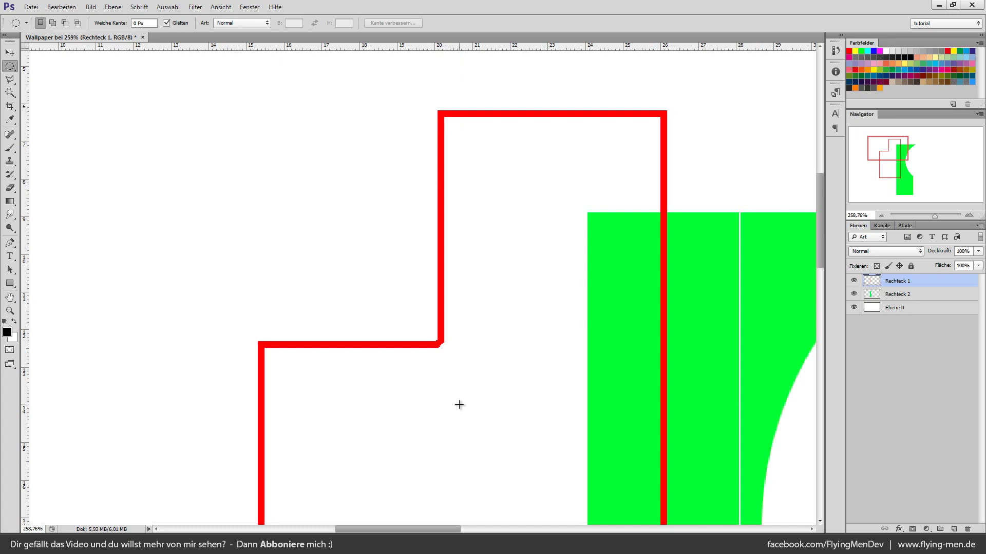
{"action": "scroll", "coordinate": [531, 378], "scroll_direction": "down", "scroll_amount": 3}
{"action": "scroll", "coordinate": [531, 379], "scroll_direction": "down", "scroll_amount": 3}
{"action": "scroll", "coordinate": [529, 376], "scroll_direction": "down", "scroll_amount": 3}
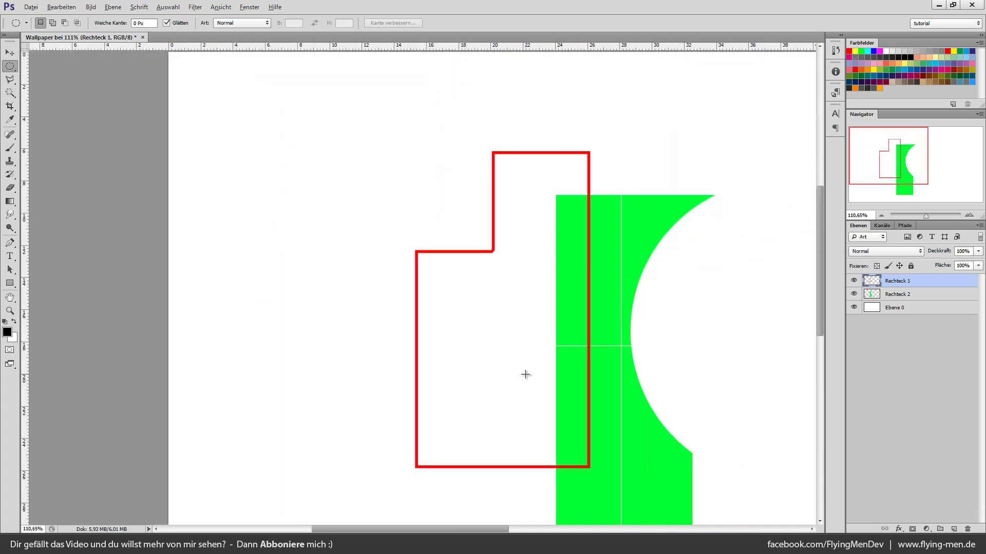
{"action": "scroll", "coordinate": [523, 374], "scroll_direction": "down", "scroll_amount": 2}
{"action": "scroll", "coordinate": [376, 380], "scroll_direction": "up", "scroll_amount": 2}
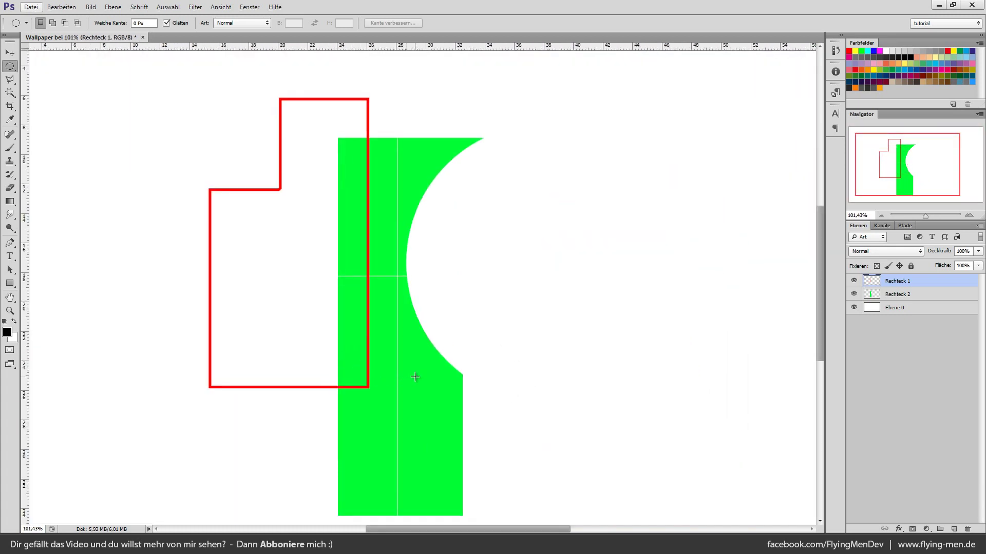
{"action": "key", "text": "ctrl+h"}
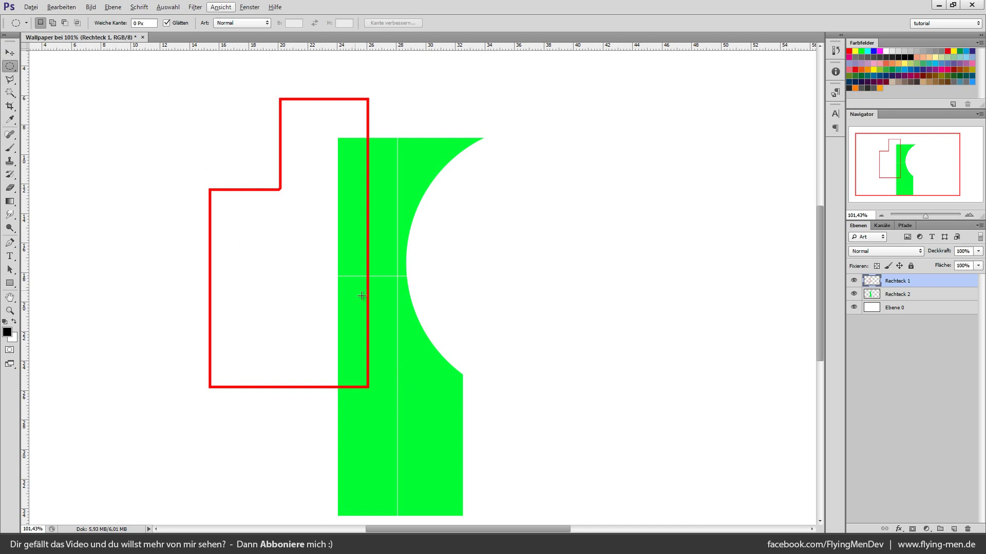
{"action": "scroll", "coordinate": [363, 296], "scroll_direction": "down", "scroll_amount": 2}
Cycle through the lasso tool variants and settle on the freehand Lasso
{"action": "left_click", "coordinate": [9, 80]}
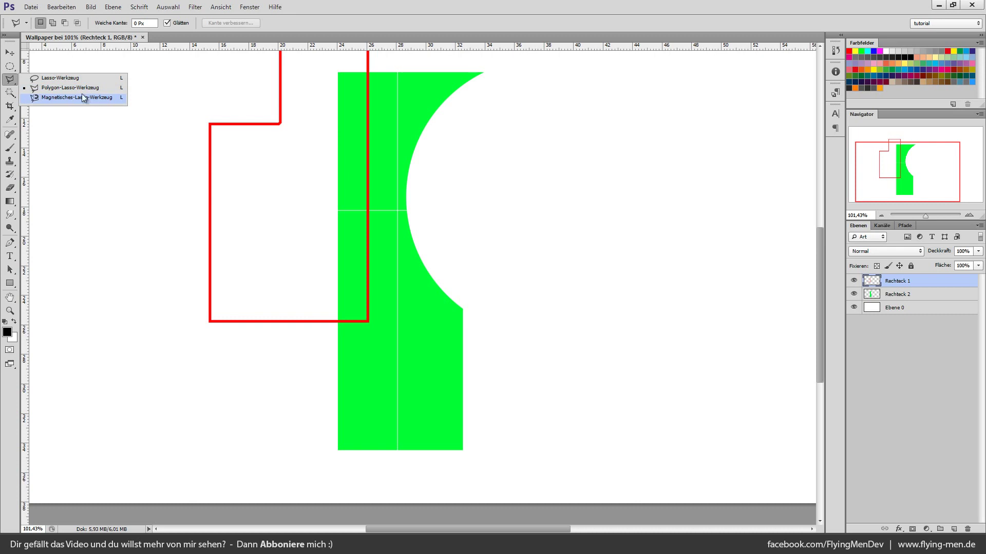
{"action": "left_click", "coordinate": [72, 87]}
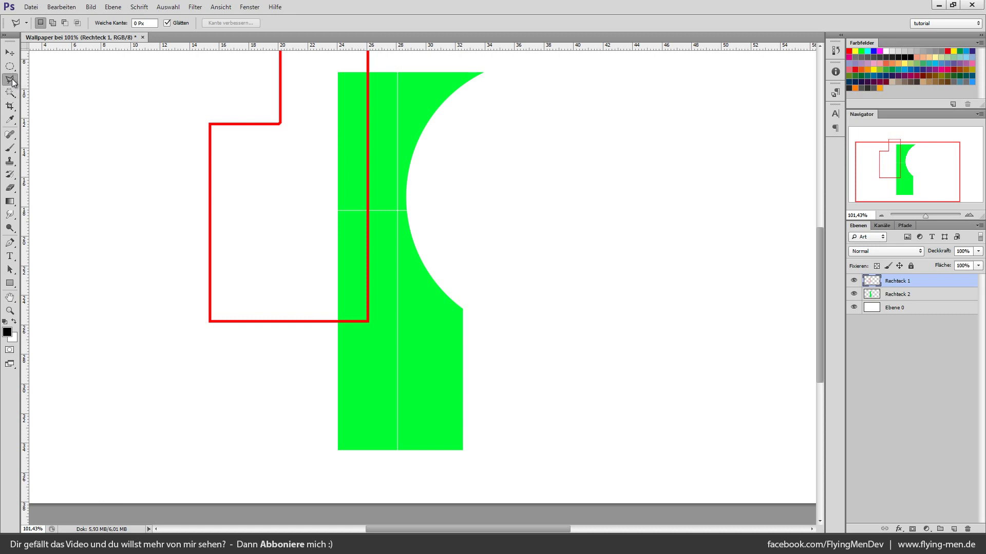
{"action": "right_click", "coordinate": [13, 81]}
{"action": "left_click", "coordinate": [13, 82]}
{"action": "right_click", "coordinate": [13, 82]}
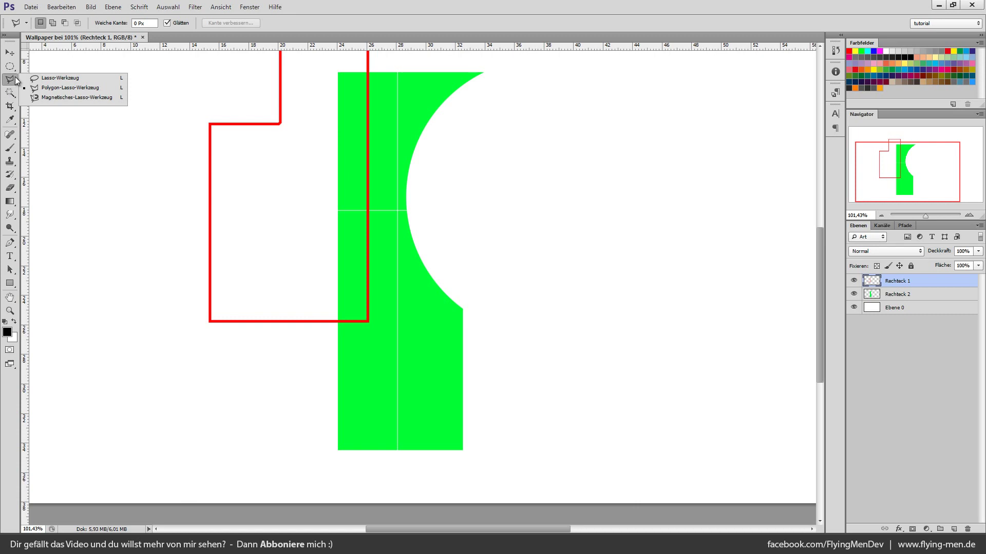
{"action": "left_click", "coordinate": [67, 78]}
Draw several trial freehand selections over the green shape, discarding each one
{"action": "scroll", "coordinate": [440, 457], "scroll_direction": "up", "scroll_amount": 1}
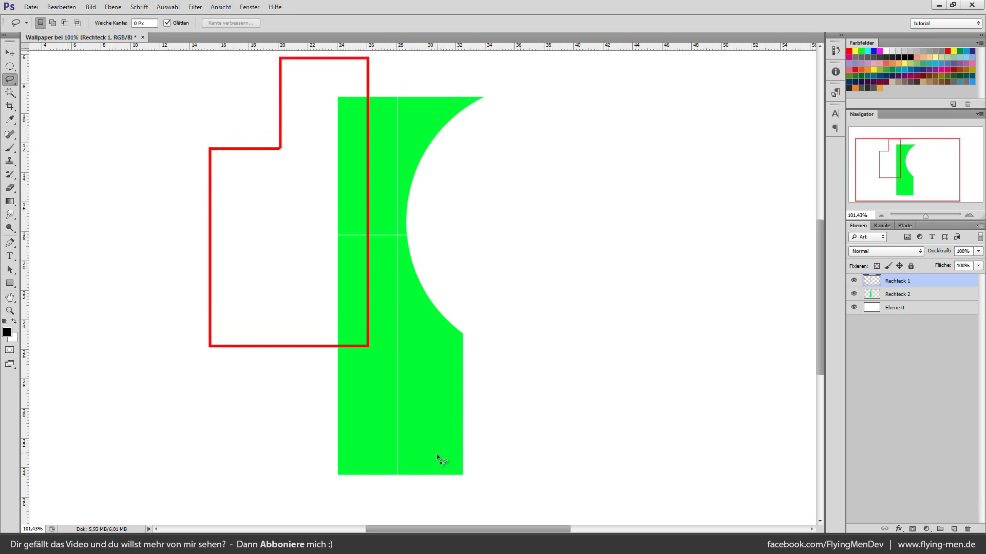
{"action": "scroll", "coordinate": [436, 426], "scroll_direction": "down", "scroll_amount": 2}
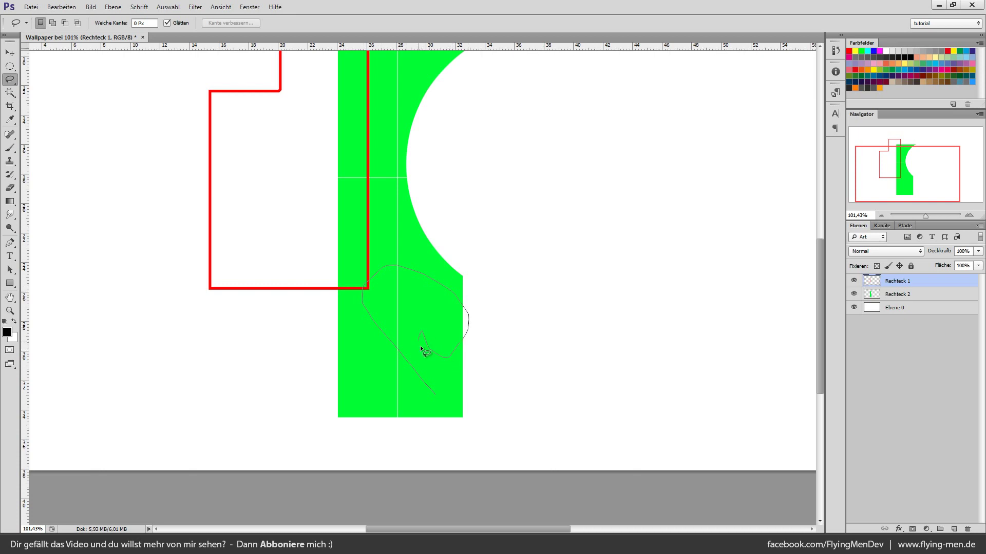
{"action": "left_click_drag", "start_coordinate": [439, 371], "coordinate": [446, 393]}
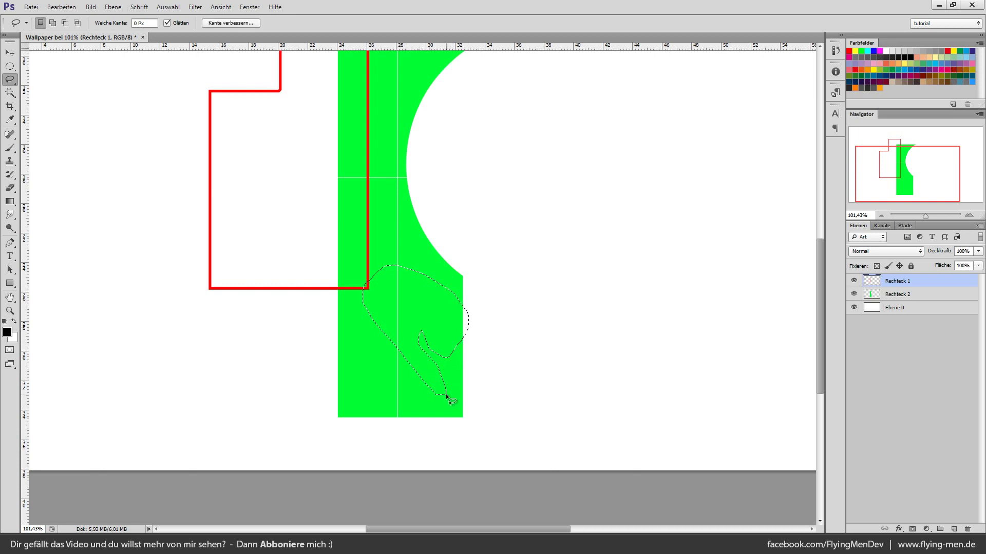
{"action": "left_click", "coordinate": [474, 391]}
{"action": "left_click_drag", "start_coordinate": [353, 140], "coordinate": [391, 54]}
{"action": "left_click_drag", "start_coordinate": [352, 384], "coordinate": [352, 384]}
{"action": "left_click", "coordinate": [459, 514]}
{"action": "left_click_drag", "start_coordinate": [439, 393], "coordinate": [439, 395]}
{"action": "left_click", "coordinate": [414, 391]}
{"action": "left_click_drag", "start_coordinate": [435, 386], "coordinate": [439, 393]}
{"action": "left_click", "coordinate": [269, 246]}
{"action": "right_click", "coordinate": [16, 87]}
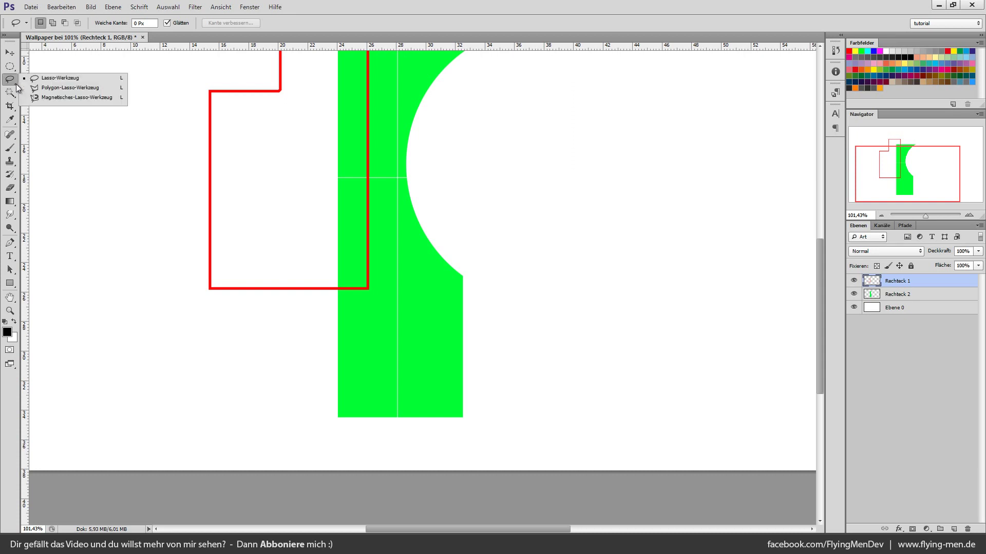
Draw a triangle with the Polygon Lasso and delete it from the green Rechteck 2 layer
{"action": "left_click", "coordinate": [60, 89]}
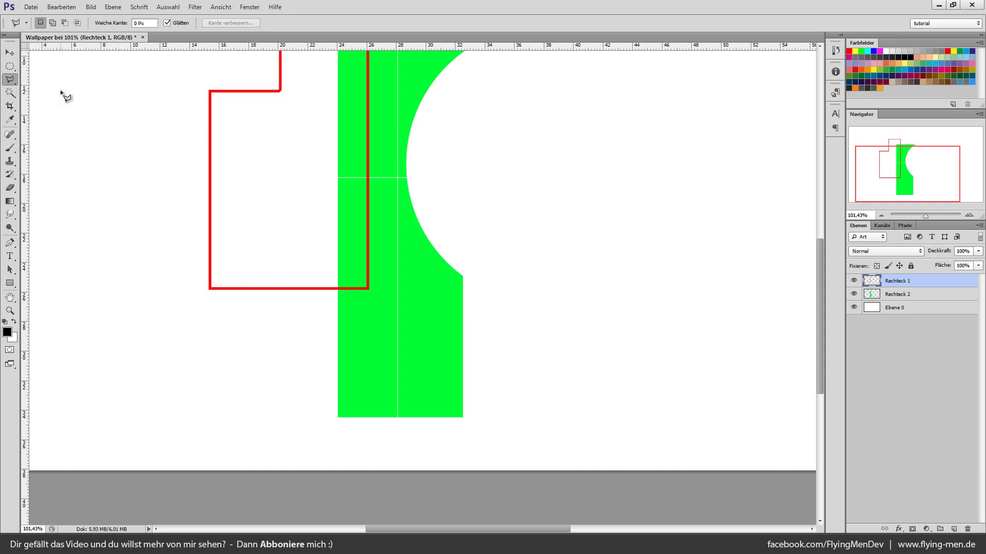
{"action": "left_click", "coordinate": [442, 360]}
{"action": "left_click", "coordinate": [358, 367]}
{"action": "double_click", "coordinate": [442, 362]}
{"action": "left_click", "coordinate": [886, 295]}
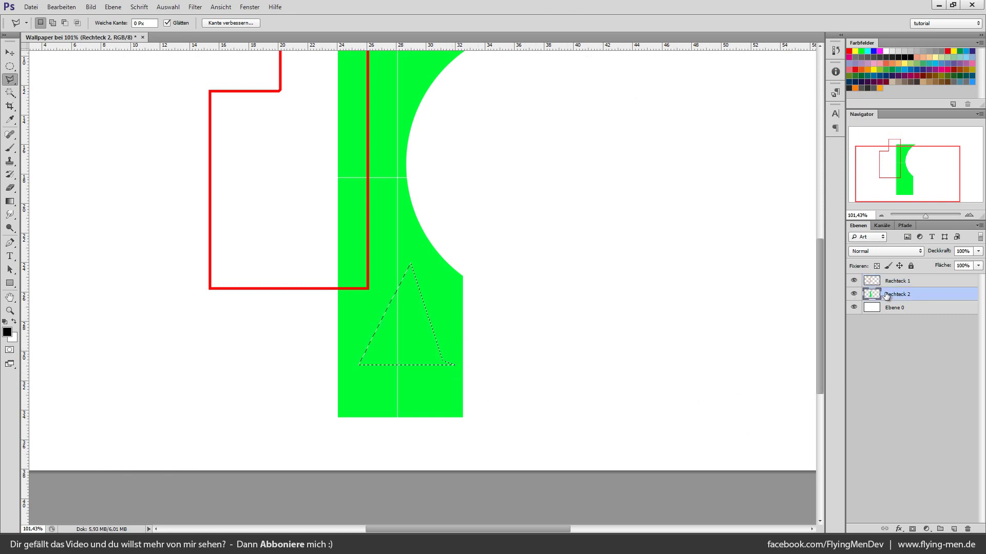
{"action": "key", "text": "Delete"}
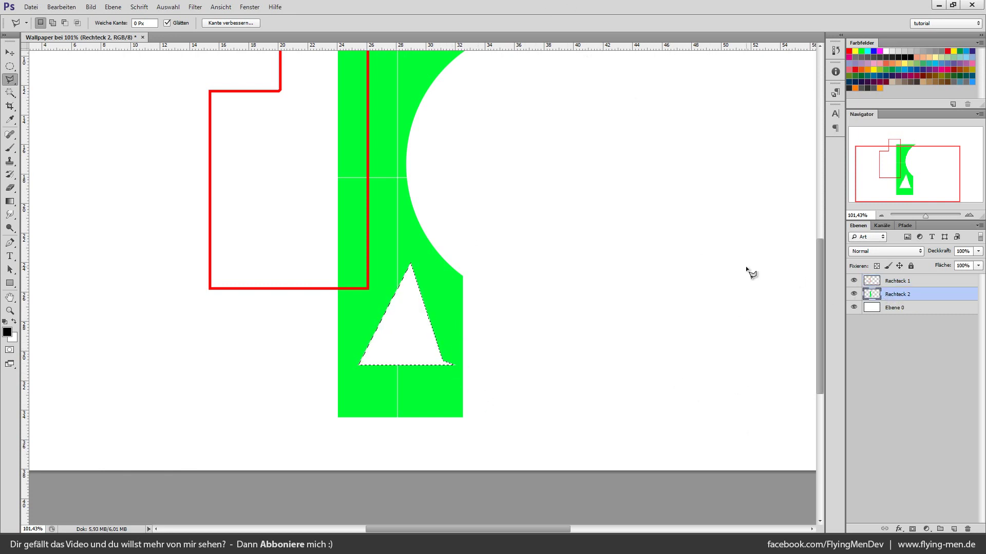
{"action": "key", "text": "ctrl+d"}
Trace the green shape's edge with the Magnetic Lasso and view it in Quick Mask mode
{"action": "right_click", "coordinate": [14, 85]}
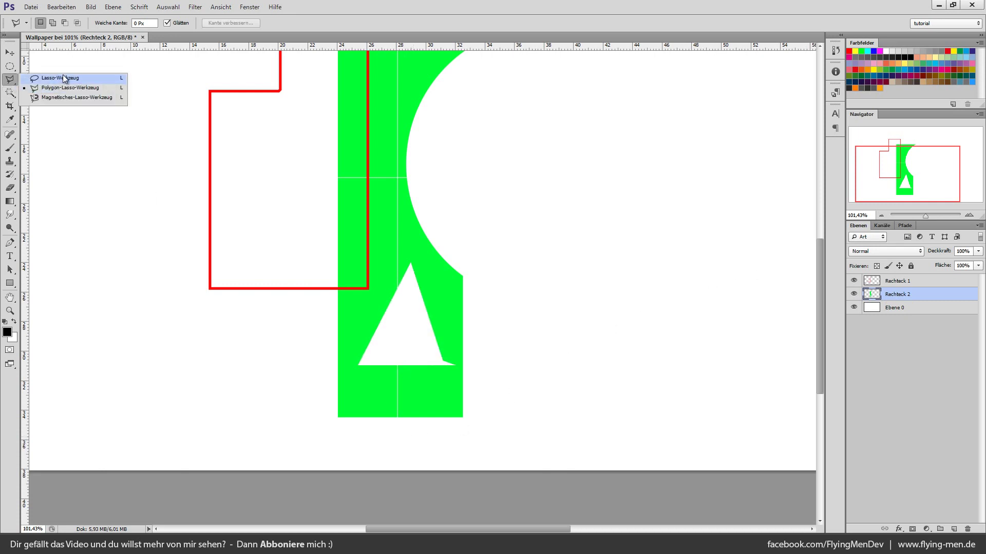
{"action": "left_click", "coordinate": [78, 98]}
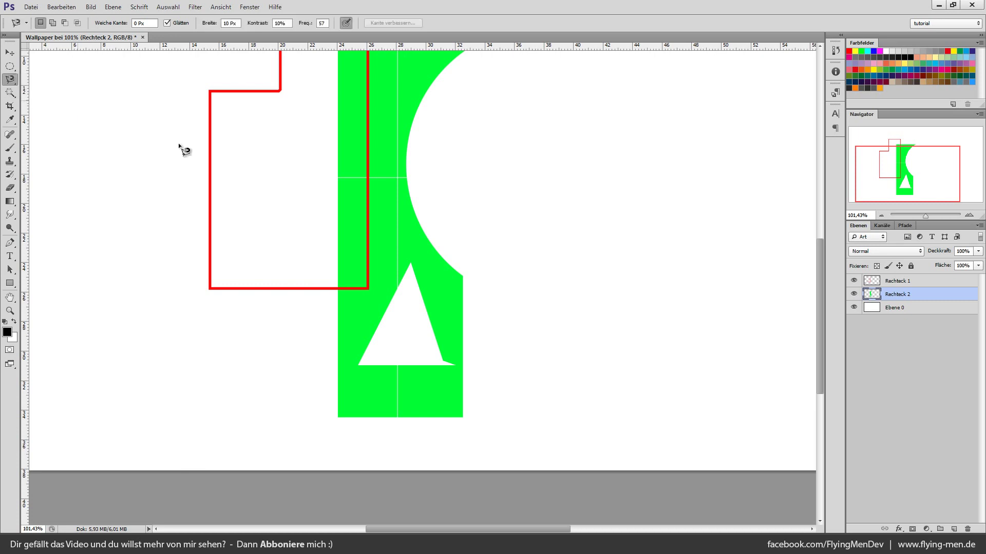
{"action": "scroll", "coordinate": [475, 371], "scroll_direction": "down", "scroll_amount": 1}
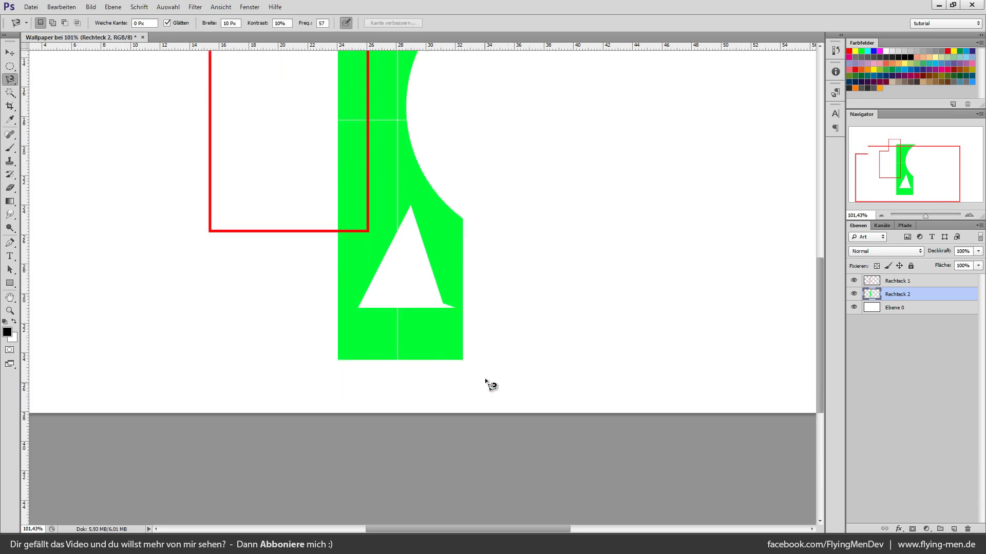
{"action": "scroll", "coordinate": [488, 385], "scroll_direction": "down", "scroll_amount": 1}
{"action": "scroll", "coordinate": [508, 308], "scroll_direction": "down", "scroll_amount": 2}
{"action": "scroll", "coordinate": [358, 421], "scroll_direction": "up", "scroll_amount": 3}
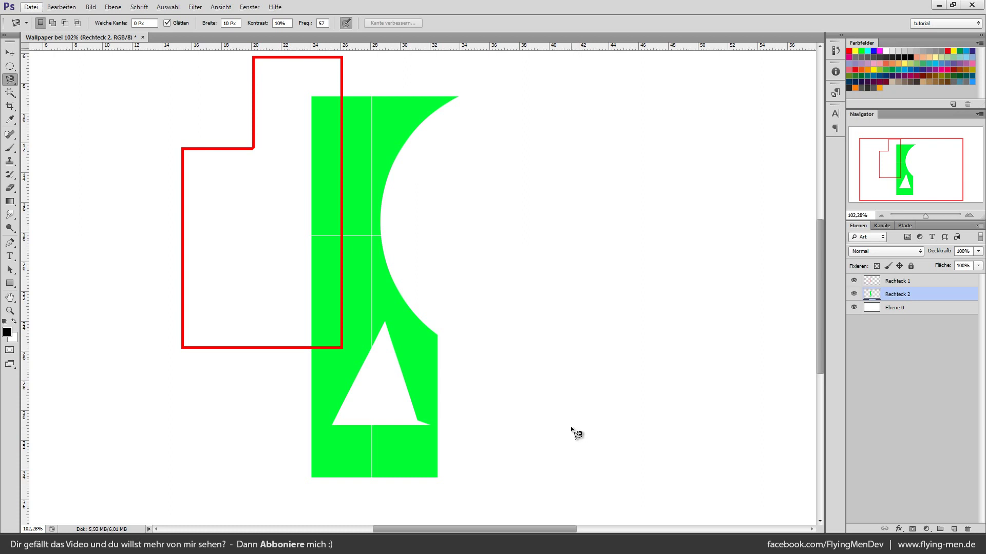
{"action": "left_click", "coordinate": [436, 479]}
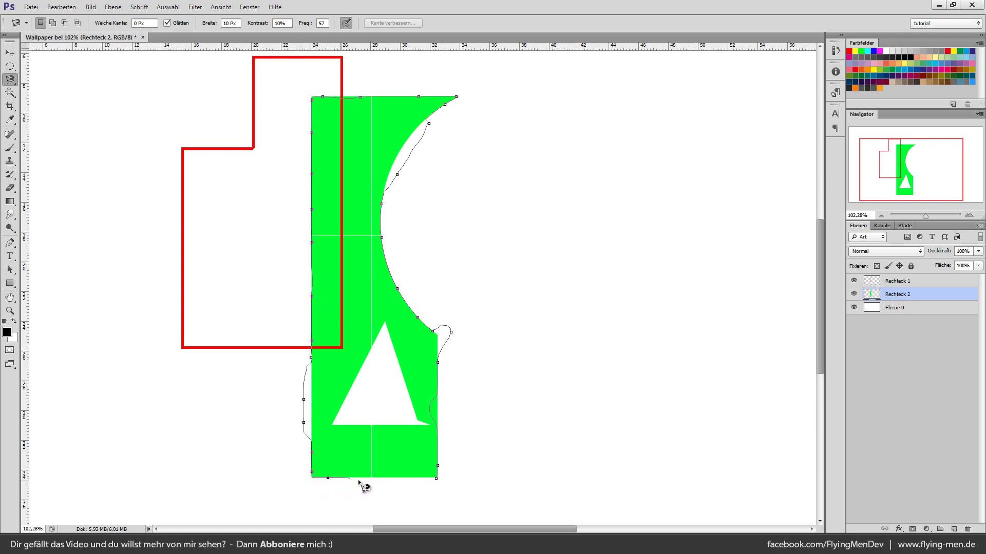
{"action": "left_click", "coordinate": [440, 481]}
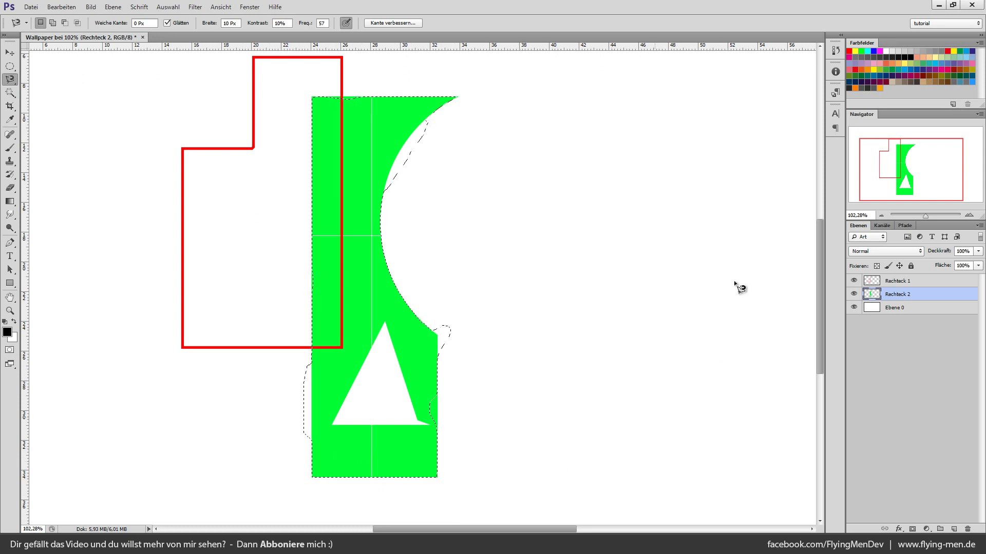
{"action": "left_click", "coordinate": [10, 352]}
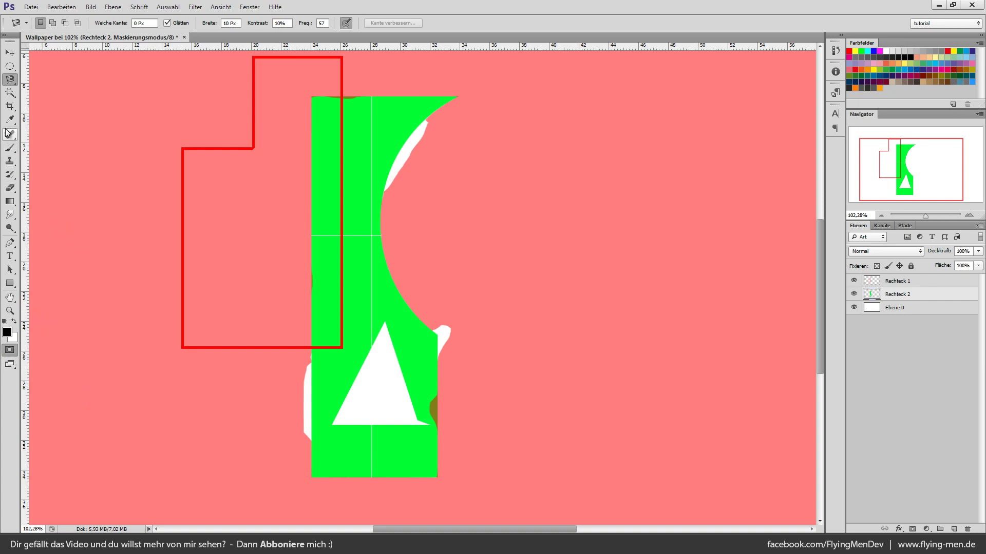
Set up the Brush tool with 100% hardness, 5 px size and white foreground colour
{"action": "left_click", "coordinate": [5, 150]}
{"action": "left_click", "coordinate": [31, 103]}
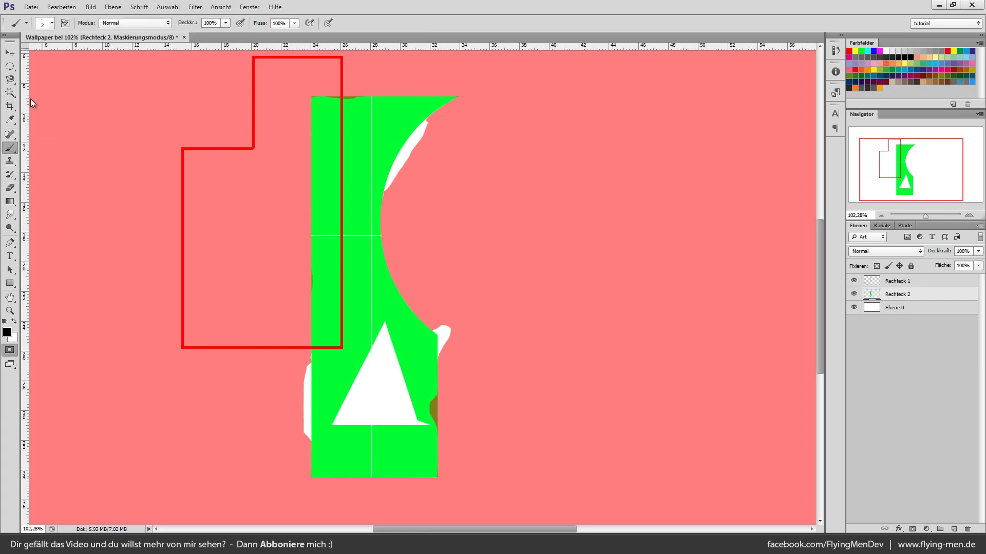
{"action": "left_click", "coordinate": [52, 23]}
{"action": "left_click_drag", "start_coordinate": [16, 80], "coordinate": [230, 99]}
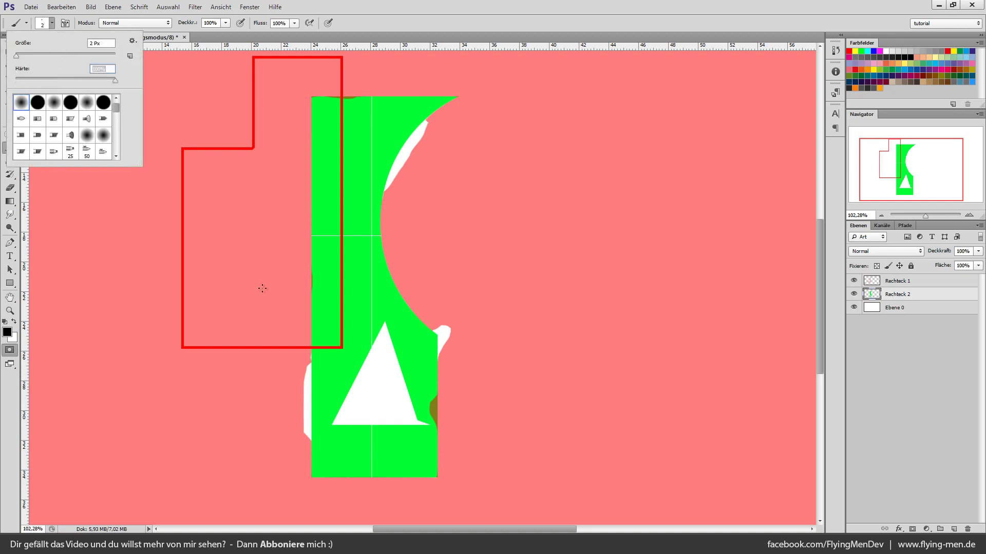
{"action": "left_click", "coordinate": [99, 44]}
{"action": "left_click", "coordinate": [14, 322]}
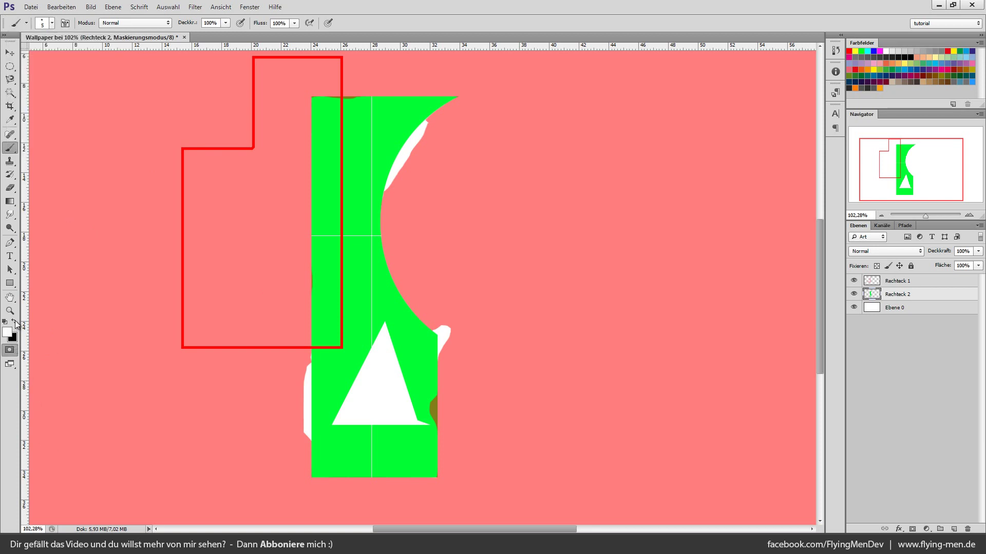
Paint white along the green shape's left edge in the mask, then undo the stroke
{"action": "scroll", "coordinate": [312, 272], "scroll_direction": "up", "scroll_amount": 2}
{"action": "scroll", "coordinate": [348, 273], "scroll_direction": "up", "scroll_amount": 3}
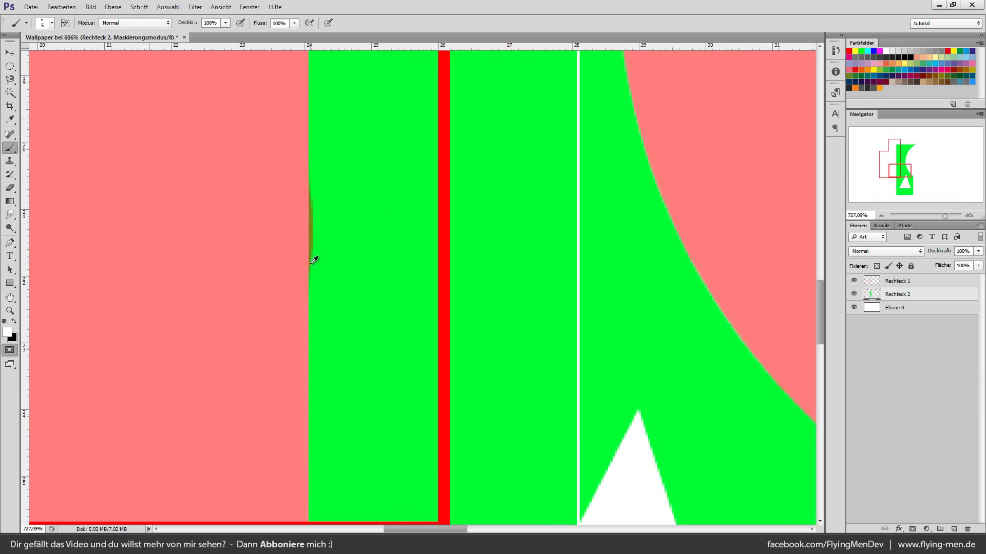
{"action": "scroll", "coordinate": [312, 260], "scroll_direction": "up", "scroll_amount": 3}
{"action": "mouse_move", "coordinate": [315, 306]}
{"action": "left_mouse_down"}
{"action": "mouse_move", "coordinate": [315, 111]}
{"action": "mouse_move", "coordinate": [299, 216]}
{"action": "mouse_move", "coordinate": [256, 92]}
{"action": "mouse_move", "coordinate": [189, 253]}
{"action": "mouse_move", "coordinate": [148, 225]}
{"action": "mouse_move", "coordinate": [149, 411]}
{"action": "left_mouse_up"}
{"action": "key", "text": "ctrl+z"}
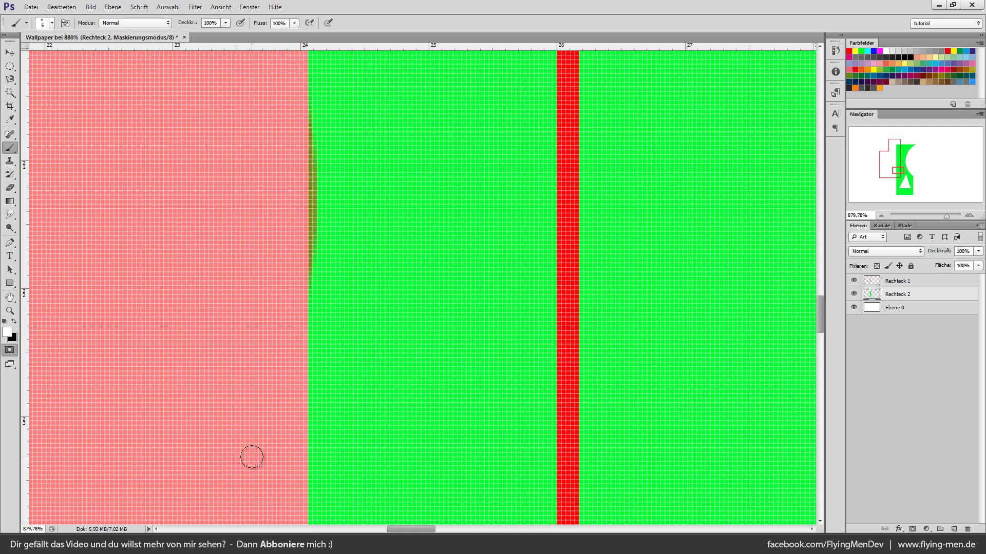
Set the brush to 1 px and paint out the dark fringe's edge pixel column
{"action": "left_click", "coordinate": [51, 25]}
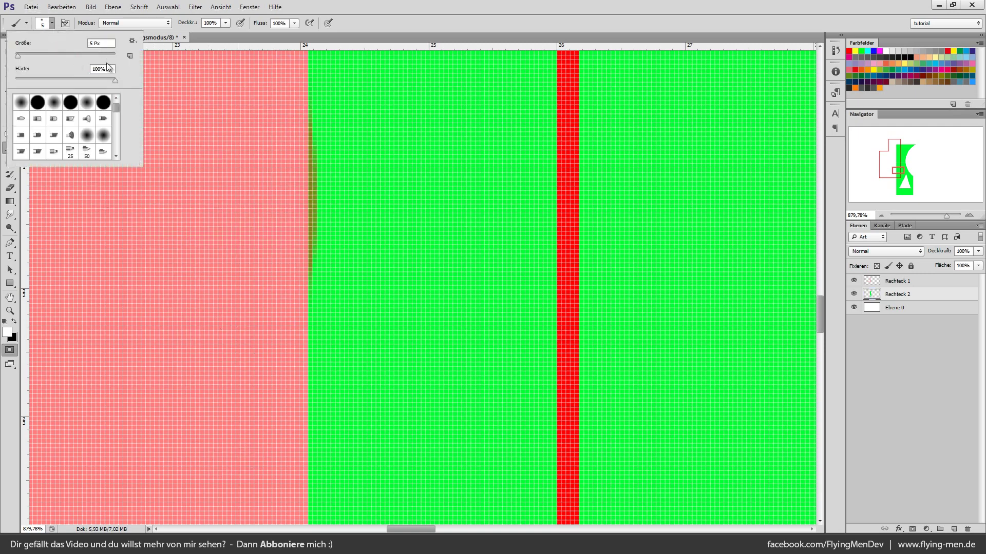
{"action": "type", "text": "1"}
{"action": "key", "text": "Return"}
{"action": "scroll", "coordinate": [317, 257], "scroll_direction": "up", "scroll_amount": 3}
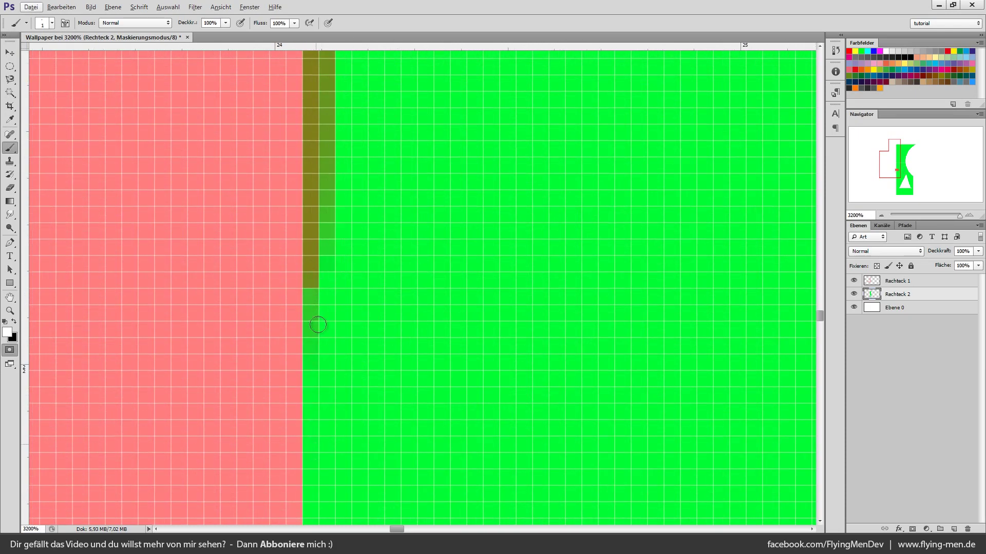
{"action": "left_click_drag", "start_coordinate": [318, 350], "coordinate": [321, 275]}
{"action": "scroll", "coordinate": [336, 286], "scroll_direction": "down", "scroll_amount": 3}
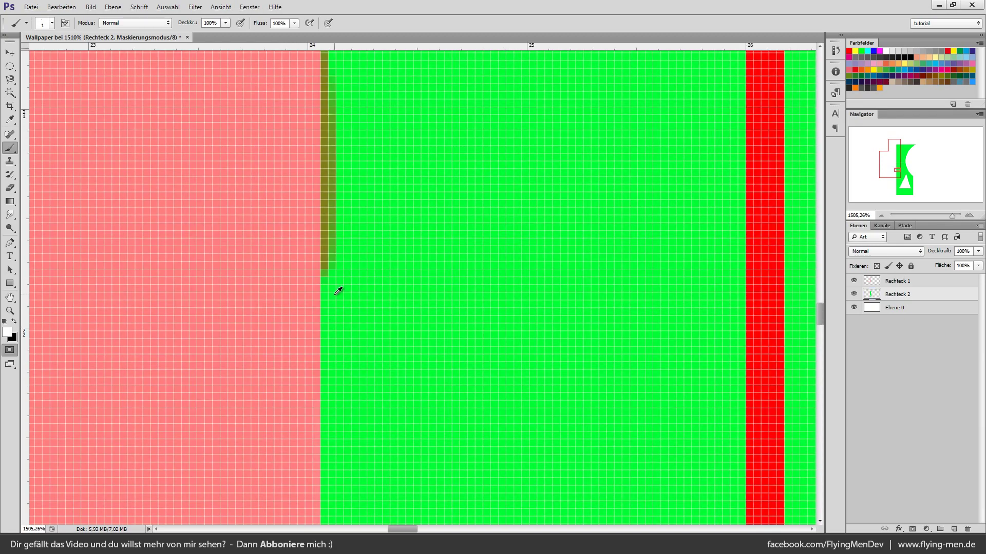
{"action": "scroll", "coordinate": [339, 288], "scroll_direction": "down", "scroll_amount": 3}
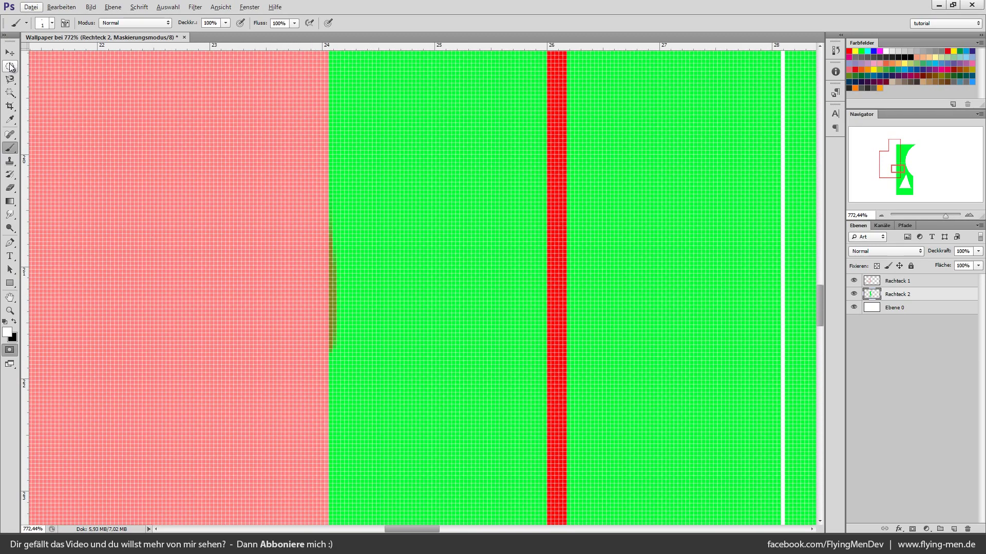
Draw a rectangular marquee selection over the green area's left edge
{"action": "right_click", "coordinate": [10, 67]}
{"action": "left_click", "coordinate": [65, 67]}
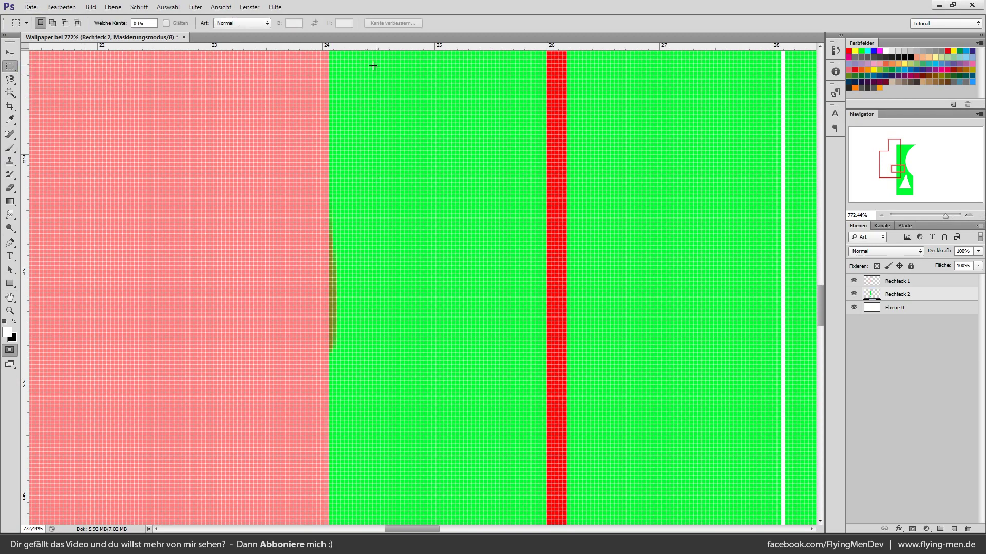
{"action": "left_click_drag", "start_coordinate": [463, 471], "coordinate": [329, 167]}
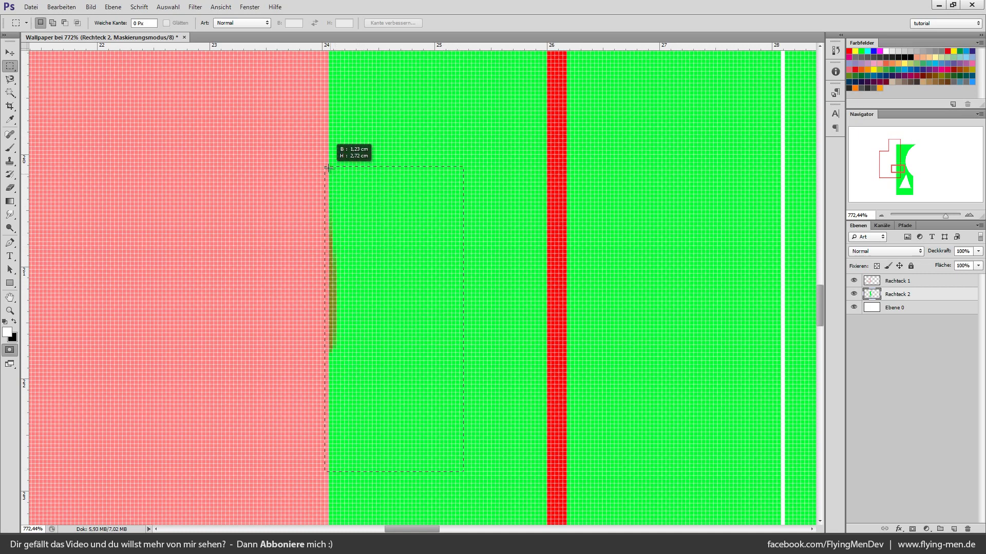
{"action": "scroll", "coordinate": [325, 358], "scroll_direction": "up", "scroll_amount": 5, "text": "alt"}
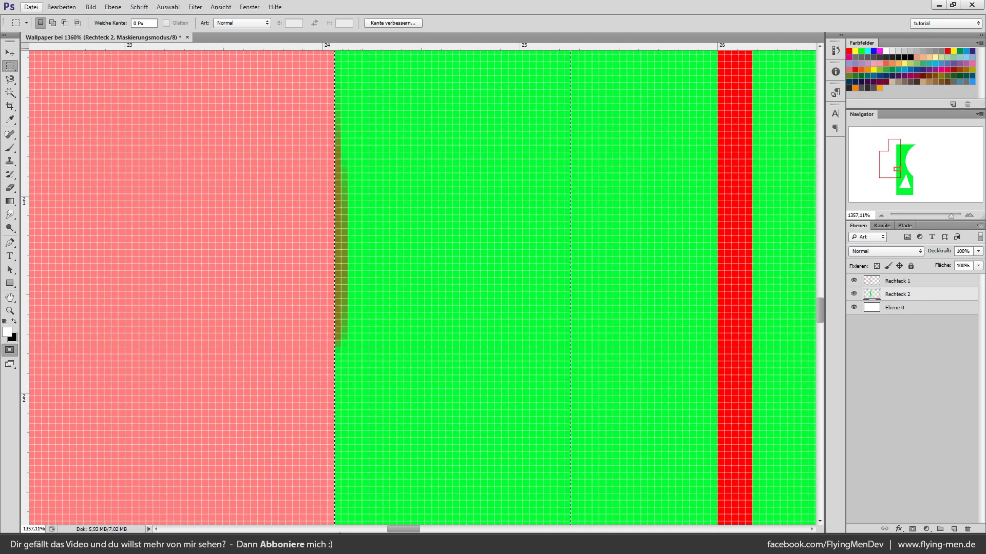
Pick a new colour and Paint Bucket fill the dark strip along the mask edge
{"action": "left_click", "coordinate": [10, 214]}
{"action": "left_click", "coordinate": [41, 231]}
{"action": "left_click", "coordinate": [11, 205]}
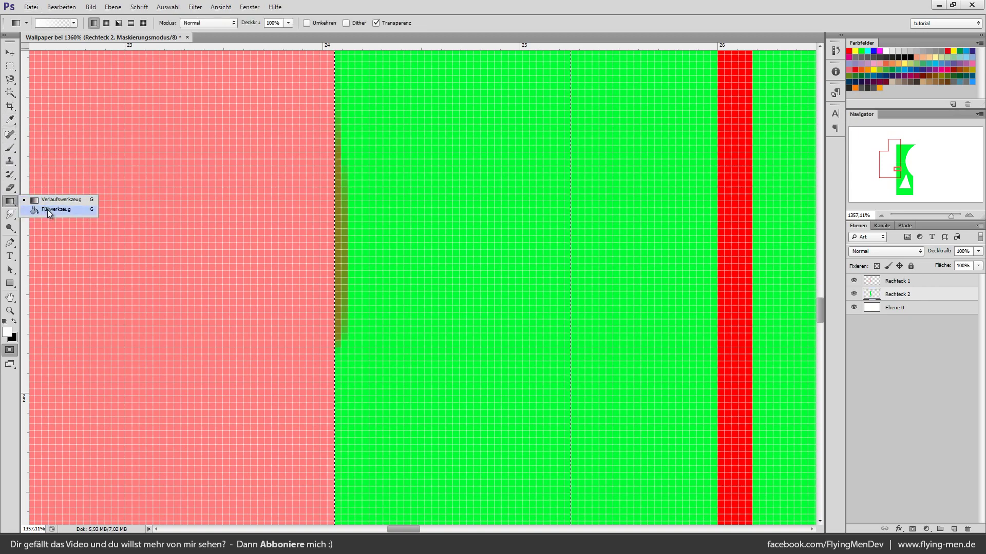
{"action": "left_click", "coordinate": [48, 209]}
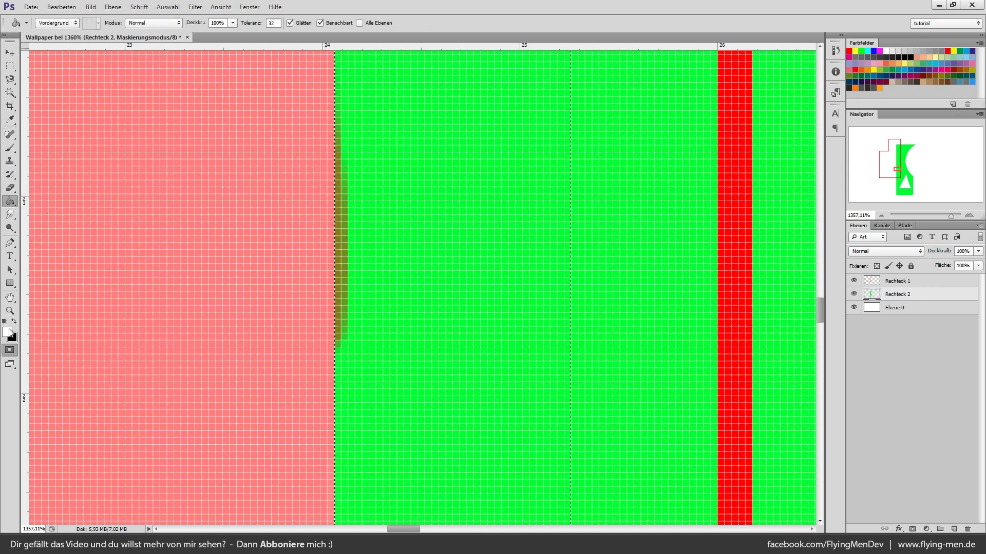
{"action": "left_click", "coordinate": [8, 332]}
{"action": "left_click", "coordinate": [854, 355]}
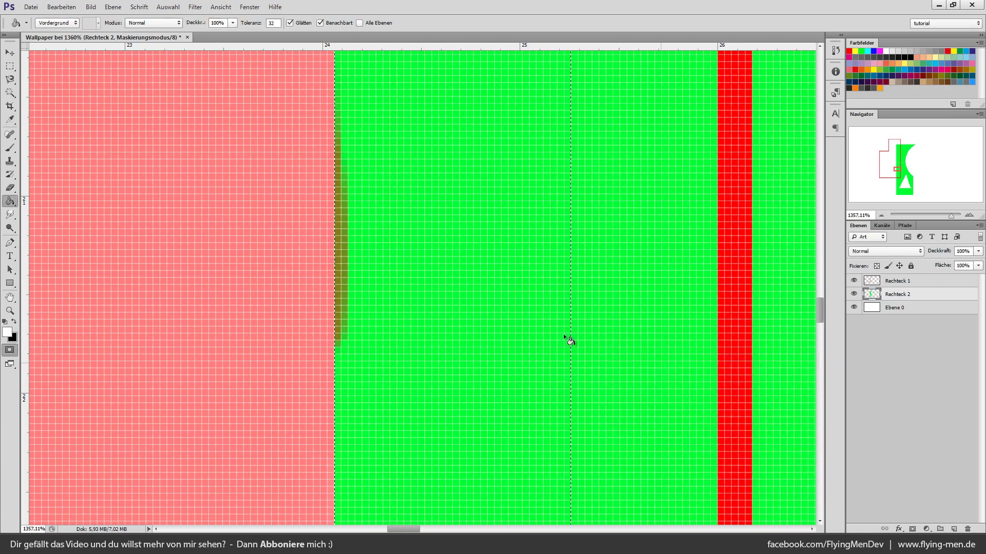
{"action": "left_click", "coordinate": [353, 256]}
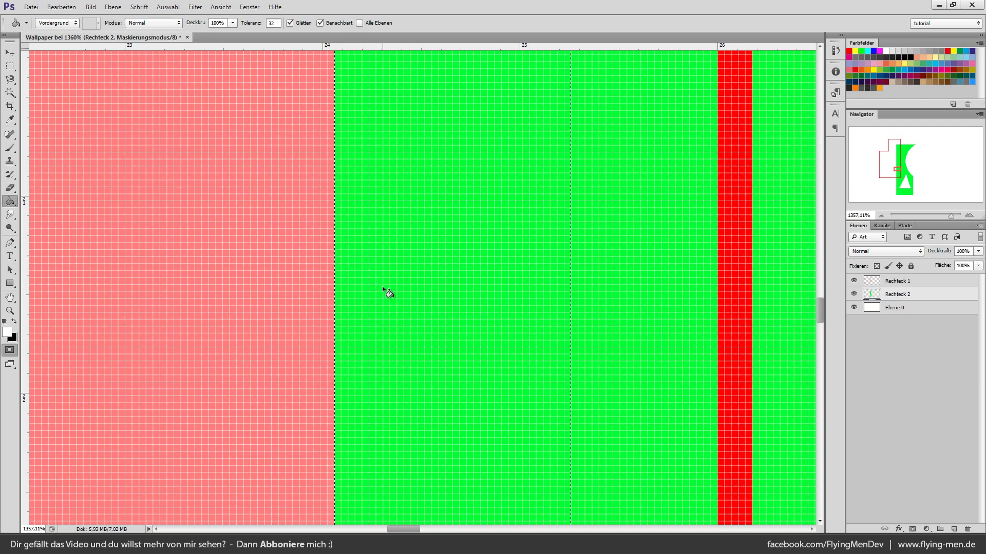
{"action": "scroll", "coordinate": [382, 287], "scroll_direction": "down", "scroll_amount": 5}
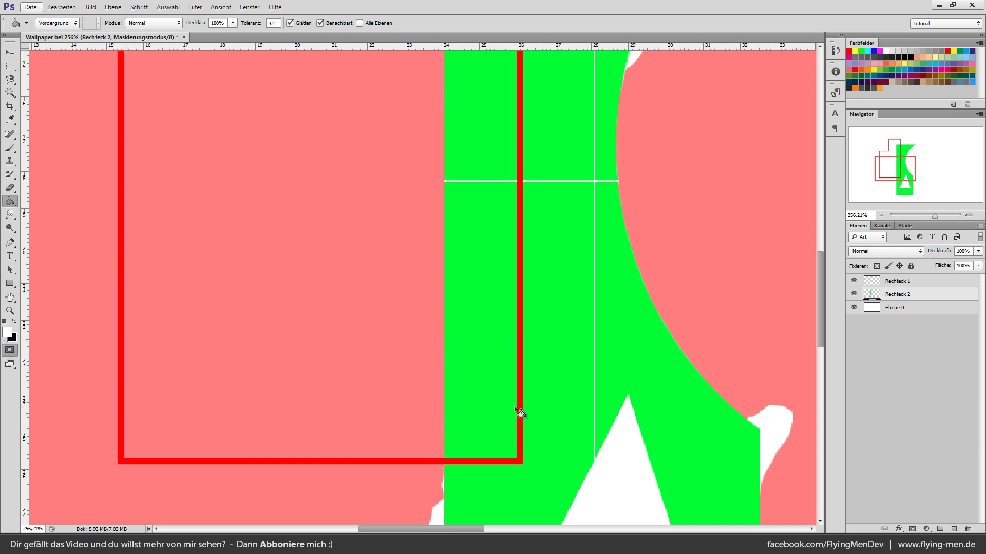
{"action": "scroll", "coordinate": [514, 408], "scroll_direction": "down", "scroll_amount": 2}
{"action": "scroll", "coordinate": [512, 411], "scroll_direction": "down", "scroll_amount": 3}
Marquee the white strip beside the green shape and fill it black in the quick mask
{"action": "scroll", "coordinate": [511, 411], "scroll_direction": "down", "scroll_amount": 1}
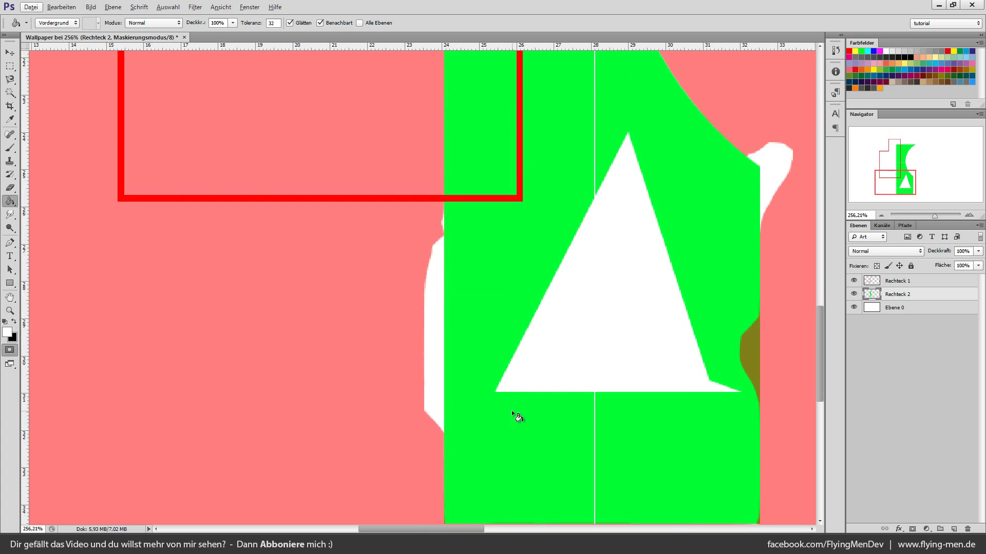
{"action": "left_click", "coordinate": [10, 66]}
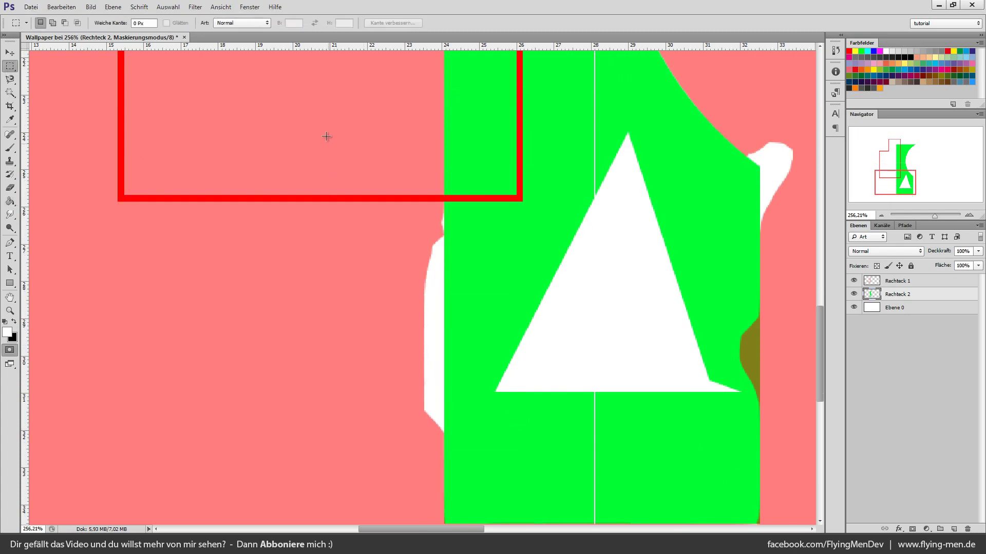
{"action": "left_click_drag", "start_coordinate": [319, 122], "coordinate": [443, 462]}
{"action": "scroll", "coordinate": [437, 460], "scroll_direction": "down", "scroll_amount": 1}
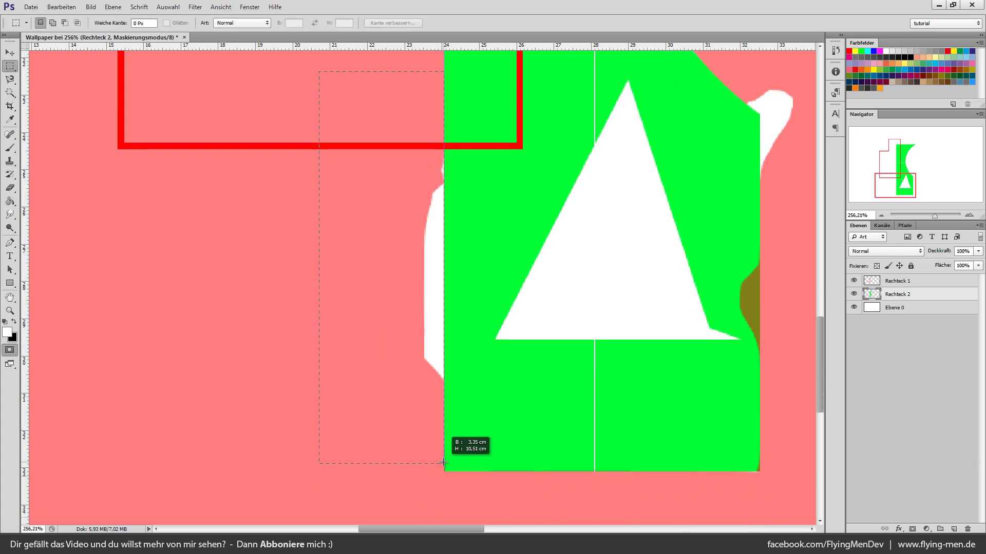
{"action": "scroll", "coordinate": [385, 359], "scroll_direction": "up", "scroll_amount": 4}
{"action": "scroll", "coordinate": [392, 396], "scroll_direction": "down", "scroll_amount": 3}
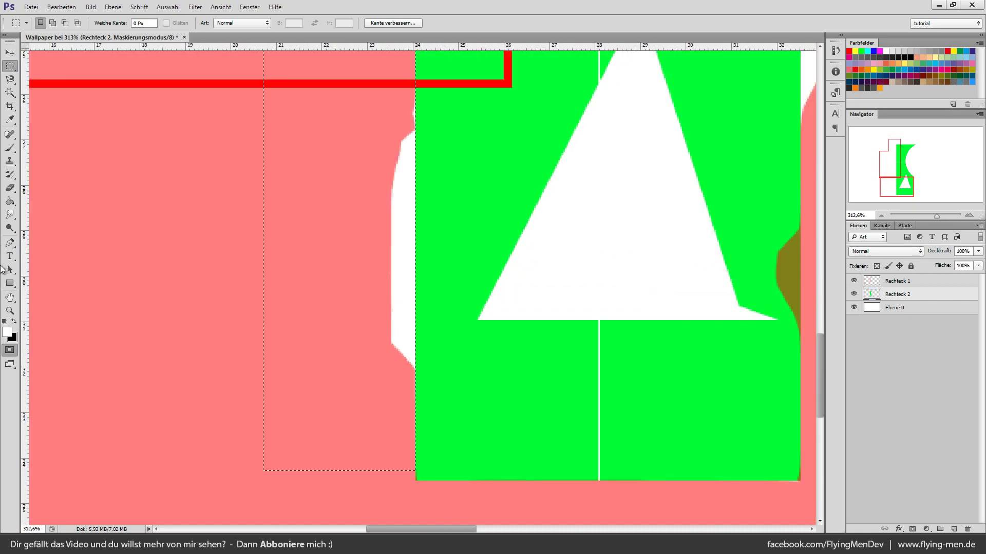
{"action": "left_click", "coordinate": [9, 201]}
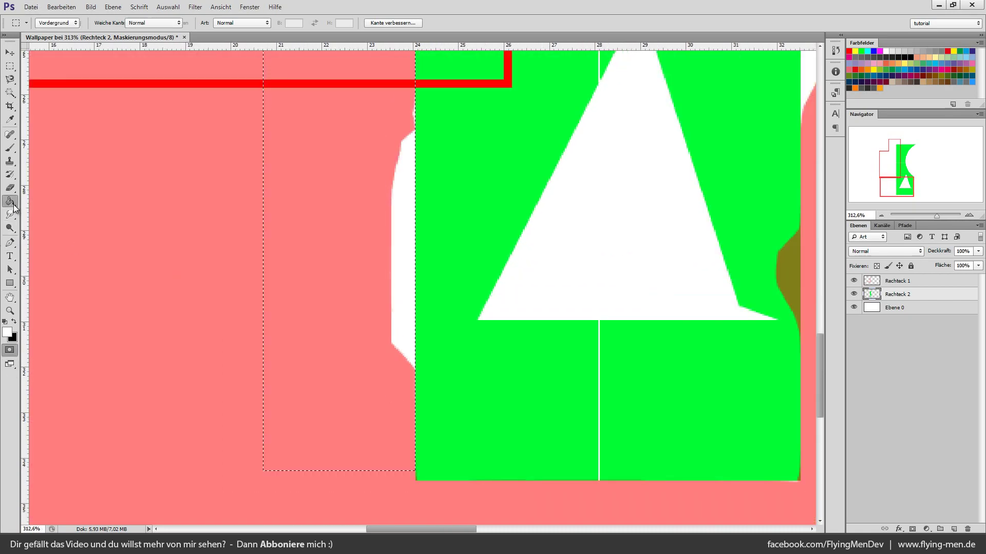
{"action": "left_click", "coordinate": [8, 333]}
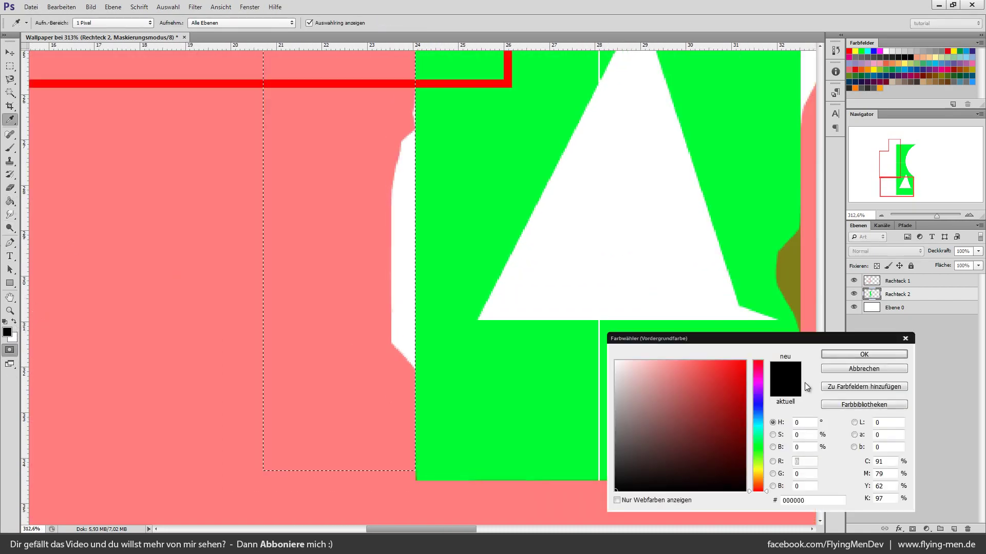
{"action": "left_click", "coordinate": [875, 350]}
{"action": "left_click", "coordinate": [405, 282]}
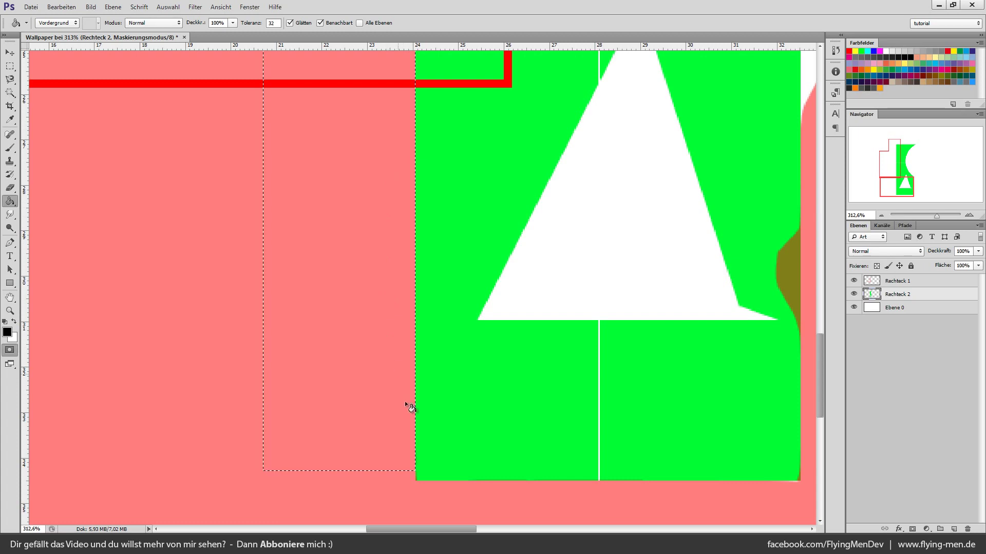
{"action": "scroll", "coordinate": [435, 489], "scroll_direction": "down", "scroll_amount": 2}
{"action": "scroll", "coordinate": [434, 426], "scroll_direction": "up", "scroll_amount": 5}
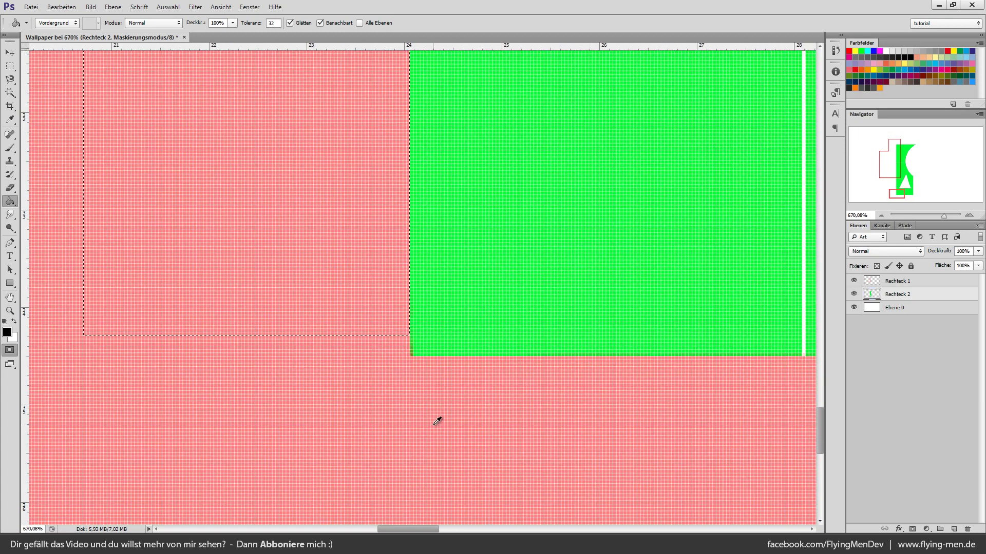
Marquee the dark strip along the green shape's left edge and fill it white
{"action": "key", "text": "m"}
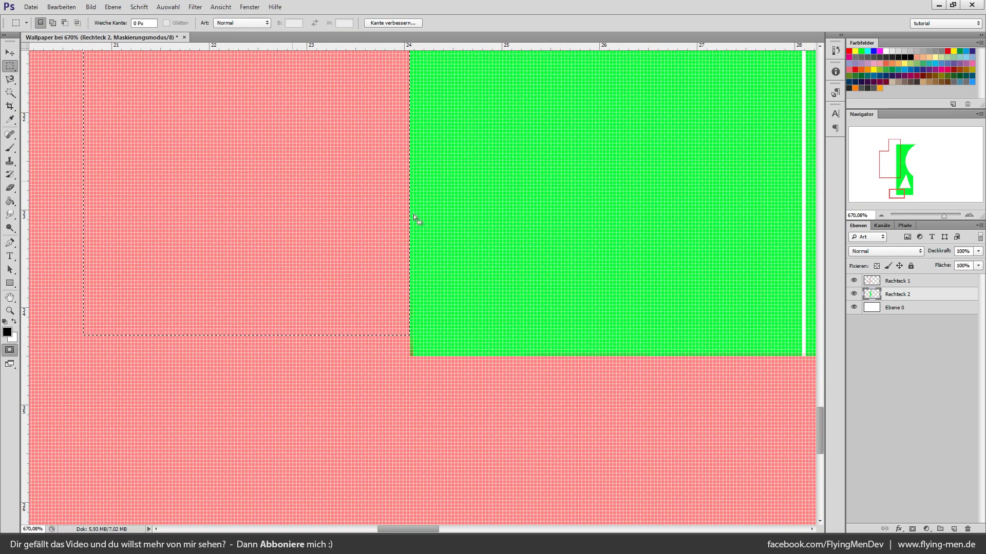
{"action": "left_click", "coordinate": [414, 214]}
{"action": "scroll", "coordinate": [443, 329], "scroll_direction": "up", "scroll_amount": 3}
{"action": "scroll", "coordinate": [400, 324], "scroll_direction": "up", "scroll_amount": 2}
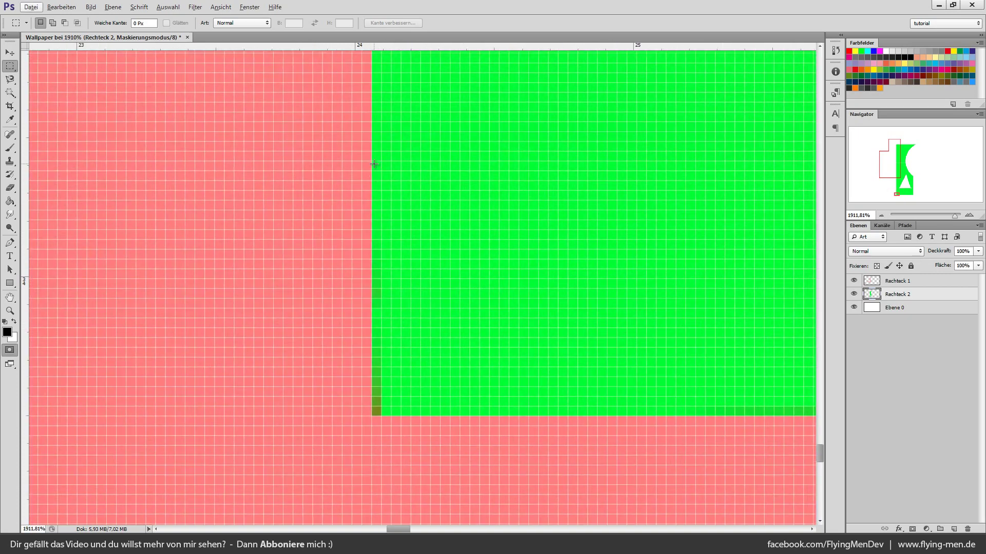
{"action": "left_click_drag", "start_coordinate": [373, 164], "coordinate": [577, 416]}
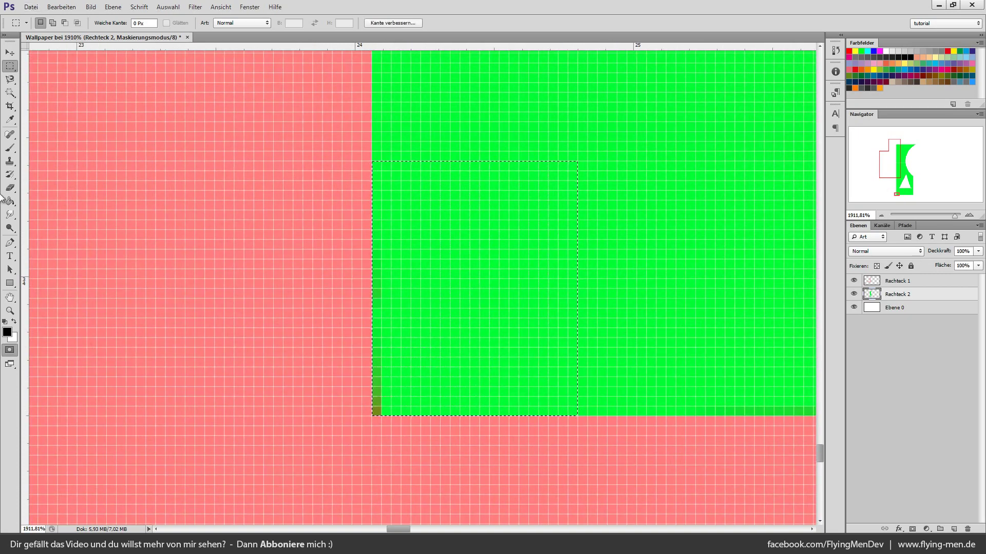
{"action": "left_click", "coordinate": [9, 200]}
{"action": "left_click", "coordinate": [14, 322]}
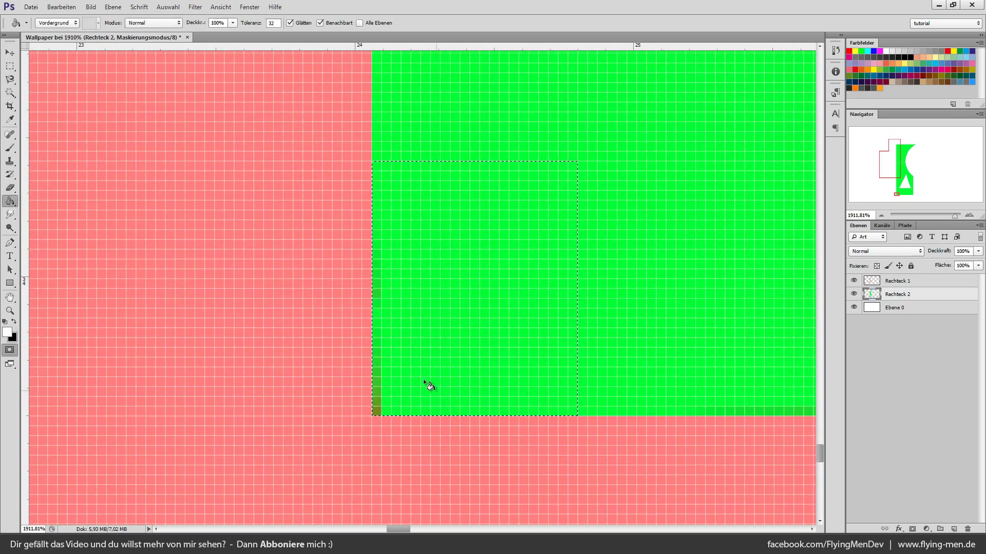
{"action": "left_click", "coordinate": [421, 380]}
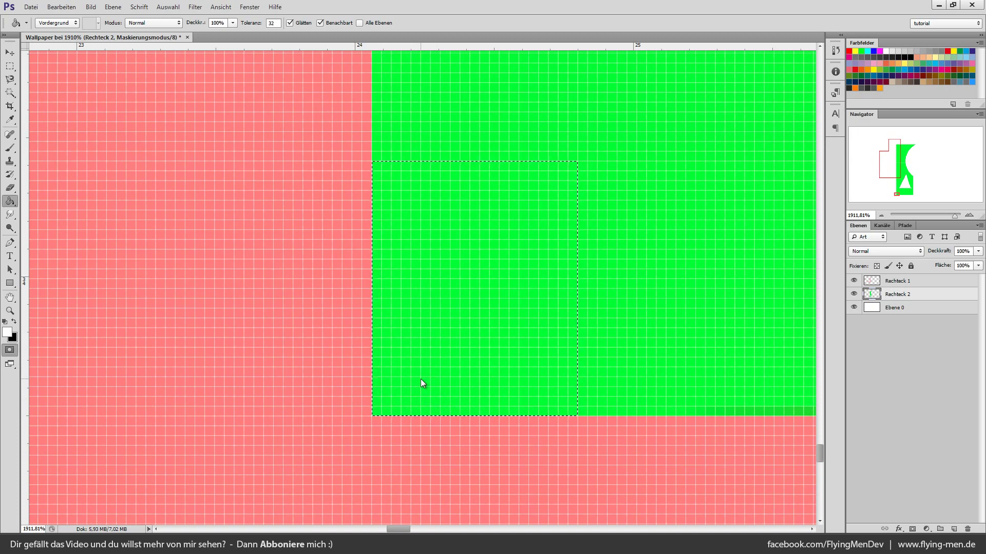
{"action": "scroll", "coordinate": [422, 382], "scroll_direction": "down", "scroll_amount": 2}
{"action": "scroll", "coordinate": [424, 382], "scroll_direction": "down", "scroll_amount": 3}
{"action": "scroll", "coordinate": [426, 377], "scroll_direction": "down", "scroll_amount": 3}
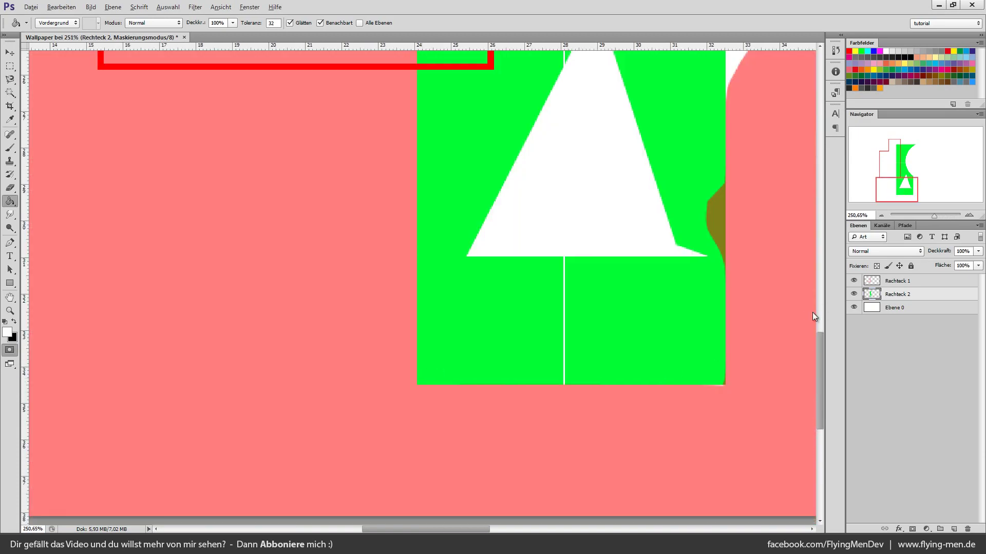
{"action": "scroll", "coordinate": [787, 326], "scroll_direction": "down", "scroll_amount": 1}
{"action": "scroll", "coordinate": [690, 287], "scroll_direction": "up", "scroll_amount": 2}
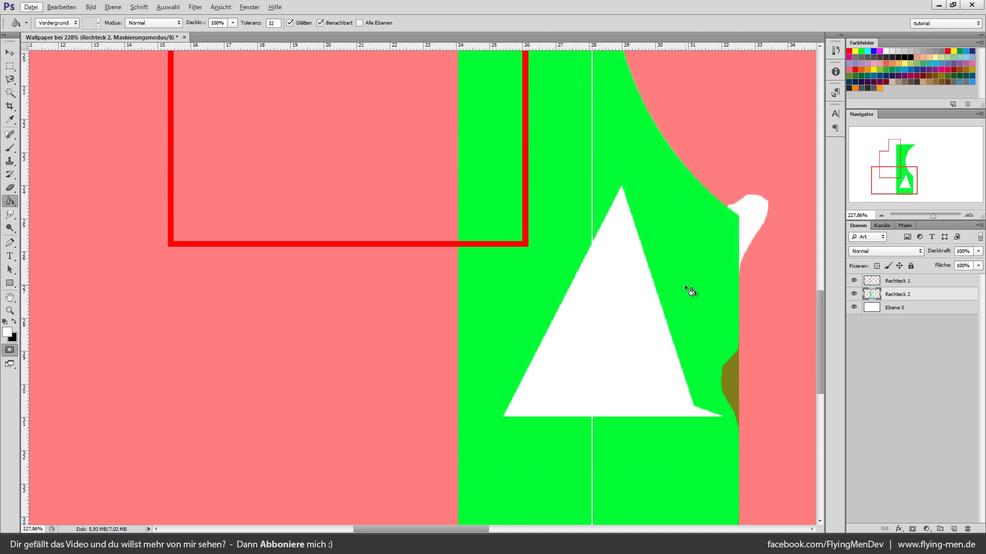
{"action": "scroll", "coordinate": [668, 328], "scroll_direction": "up", "scroll_amount": 3}
{"action": "scroll", "coordinate": [708, 267], "scroll_direction": "up", "scroll_amount": 3}
{"action": "scroll", "coordinate": [668, 226], "scroll_direction": "up", "scroll_amount": 3}
{"action": "scroll", "coordinate": [667, 267], "scroll_direction": "up", "scroll_amount": 2}
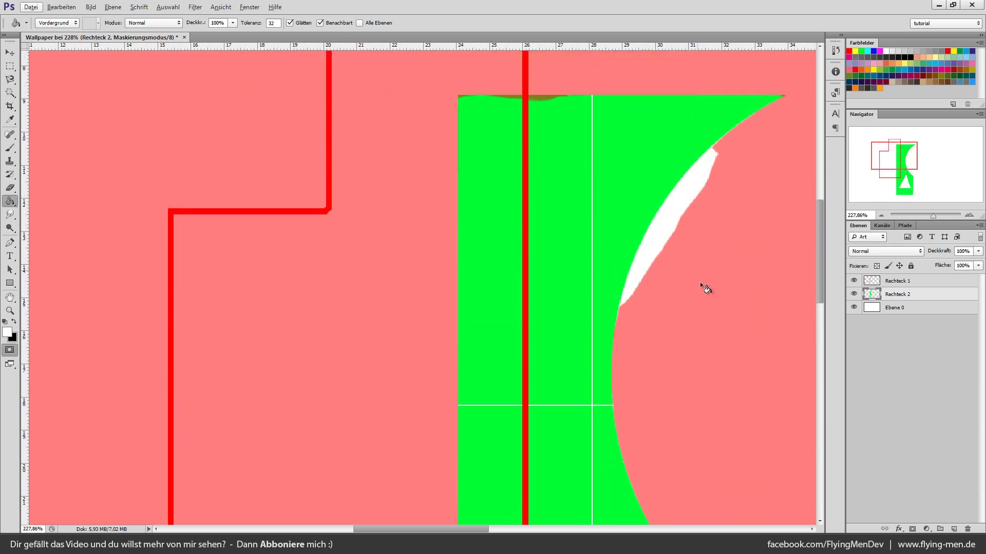
{"action": "scroll", "coordinate": [705, 286], "scroll_direction": "up", "scroll_amount": 2}
{"action": "scroll", "coordinate": [531, 308], "scroll_direction": "down", "scroll_amount": 3}
{"action": "scroll", "coordinate": [632, 344], "scroll_direction": "down", "scroll_amount": 2}
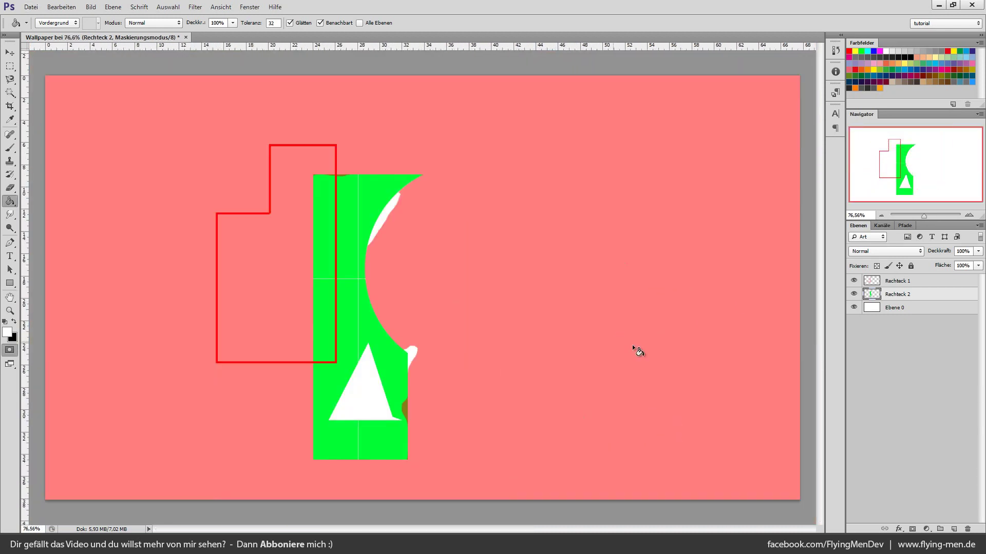
{"action": "scroll", "coordinate": [364, 433], "scroll_direction": "up", "scroll_amount": 3}
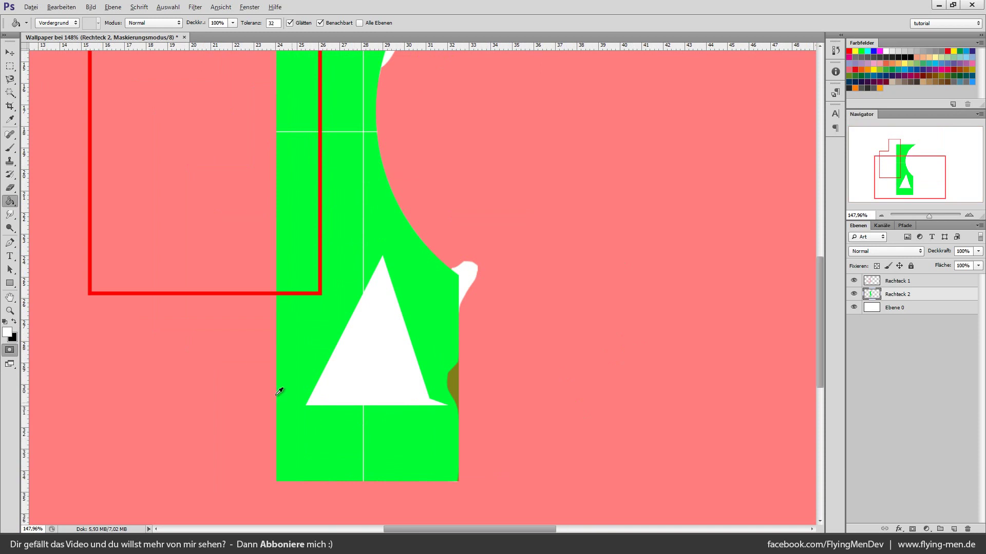
Turn the quick mask into a selection, try a black fill on the shape, then undo it
{"action": "left_click", "coordinate": [9, 351]}
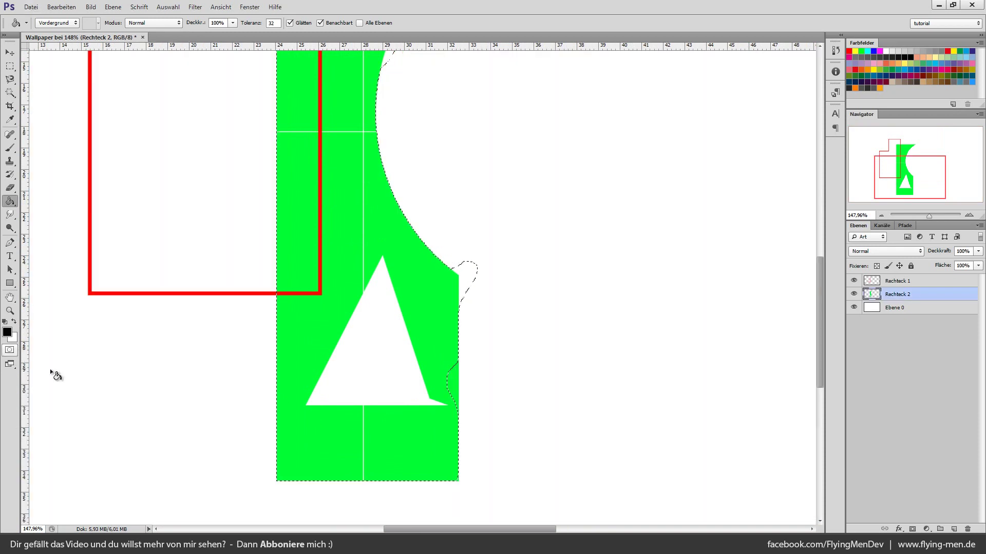
{"action": "scroll", "coordinate": [281, 438], "scroll_direction": "up", "scroll_amount": 3}
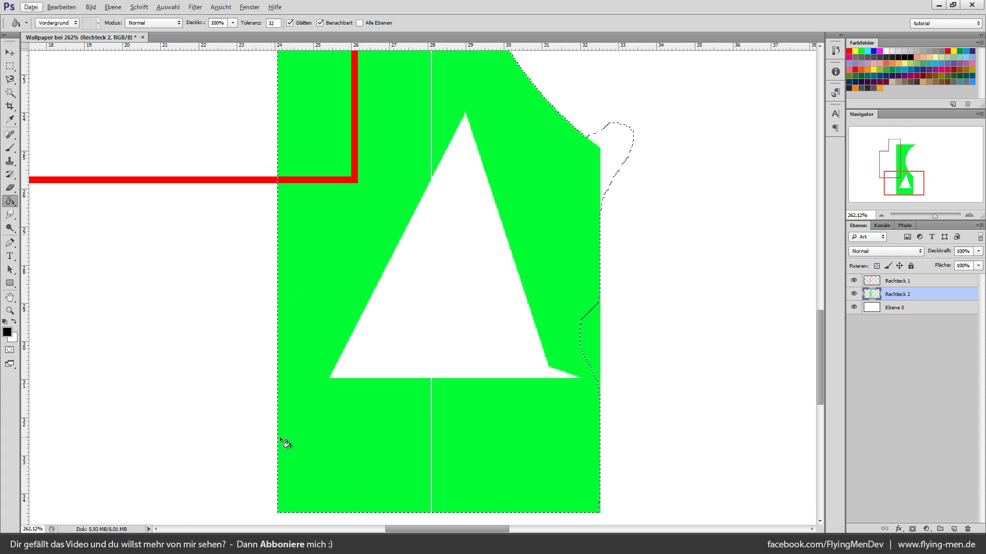
{"action": "key", "text": "Left"}
{"action": "scroll", "coordinate": [311, 395], "scroll_direction": "down", "scroll_amount": 3}
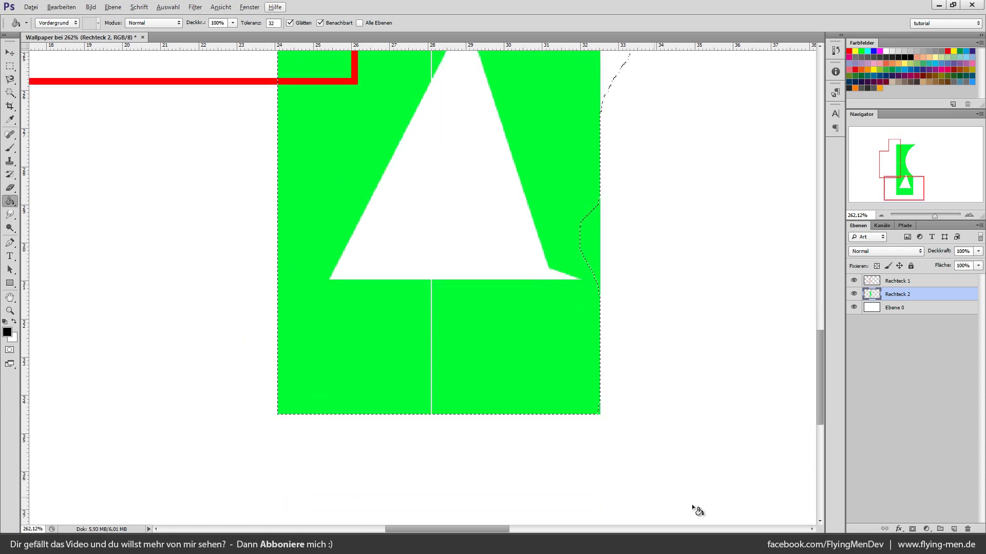
{"action": "scroll", "coordinate": [693, 386], "scroll_direction": "up", "scroll_amount": 2}
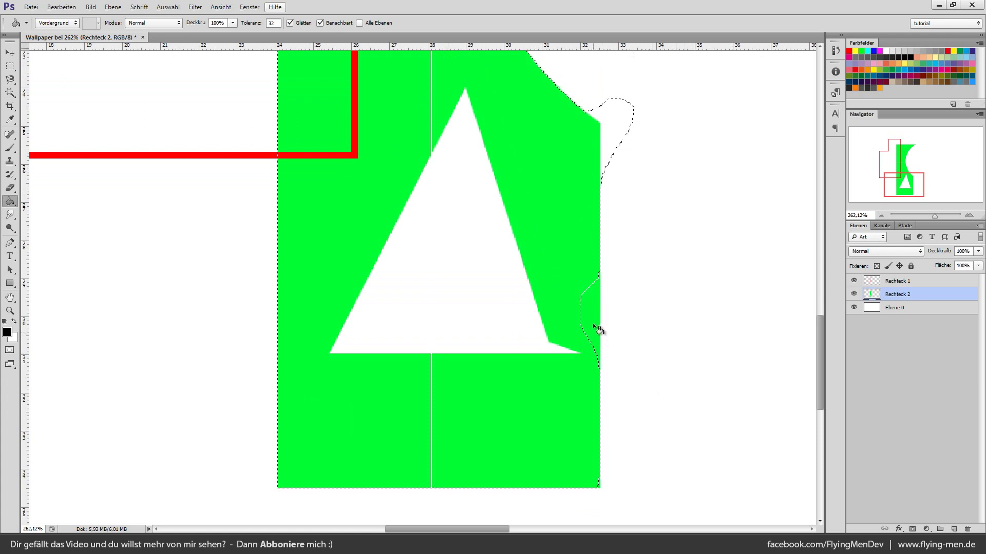
{"action": "scroll", "coordinate": [543, 295], "scroll_direction": "up", "scroll_amount": 2}
{"action": "scroll", "coordinate": [543, 324], "scroll_direction": "up", "scroll_amount": 3}
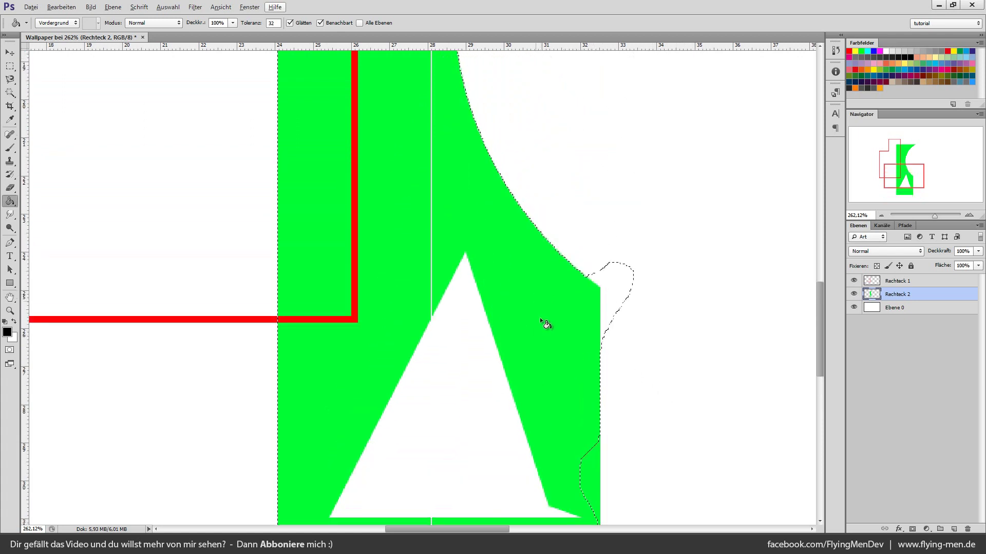
{"action": "scroll", "coordinate": [546, 333], "scroll_direction": "up", "scroll_amount": 2}
{"action": "scroll", "coordinate": [543, 333], "scroll_direction": "up", "scroll_amount": 4}
{"action": "scroll", "coordinate": [545, 267], "scroll_direction": "up", "scroll_amount": 2}
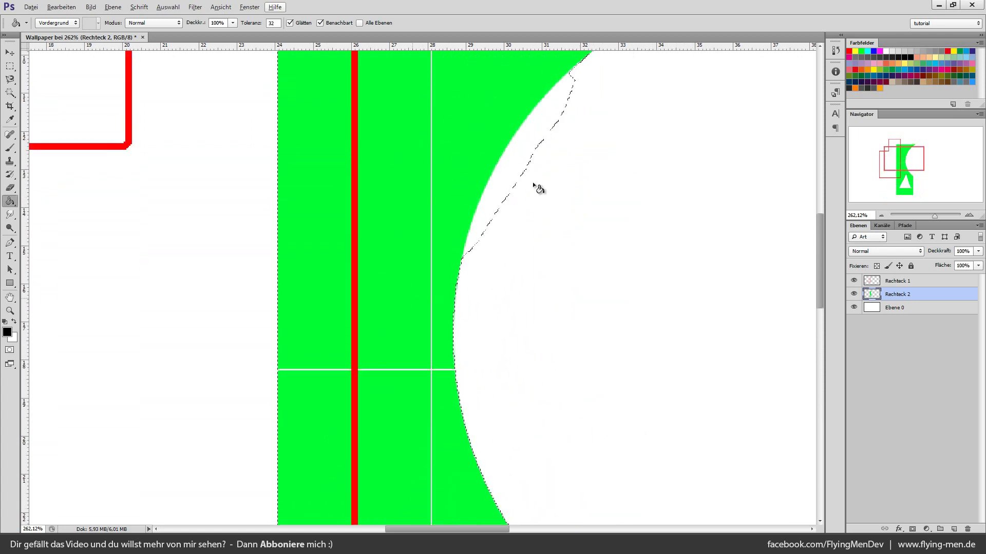
{"action": "scroll", "coordinate": [482, 487], "scroll_direction": "down", "scroll_amount": 3}
{"action": "scroll", "coordinate": [531, 486], "scroll_direction": "down", "scroll_amount": 2}
{"action": "scroll", "coordinate": [553, 484], "scroll_direction": "down", "scroll_amount": 2}
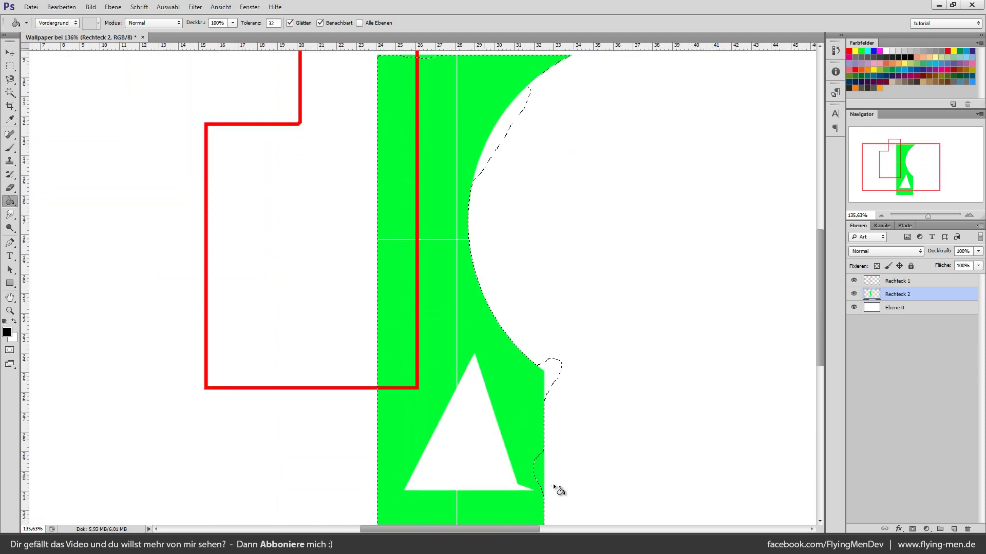
{"action": "scroll", "coordinate": [553, 484], "scroll_direction": "down", "scroll_amount": 2}
{"action": "scroll", "coordinate": [553, 484], "scroll_direction": "down", "scroll_amount": 2}
{"action": "scroll", "coordinate": [564, 385], "scroll_direction": "up", "scroll_amount": 1}
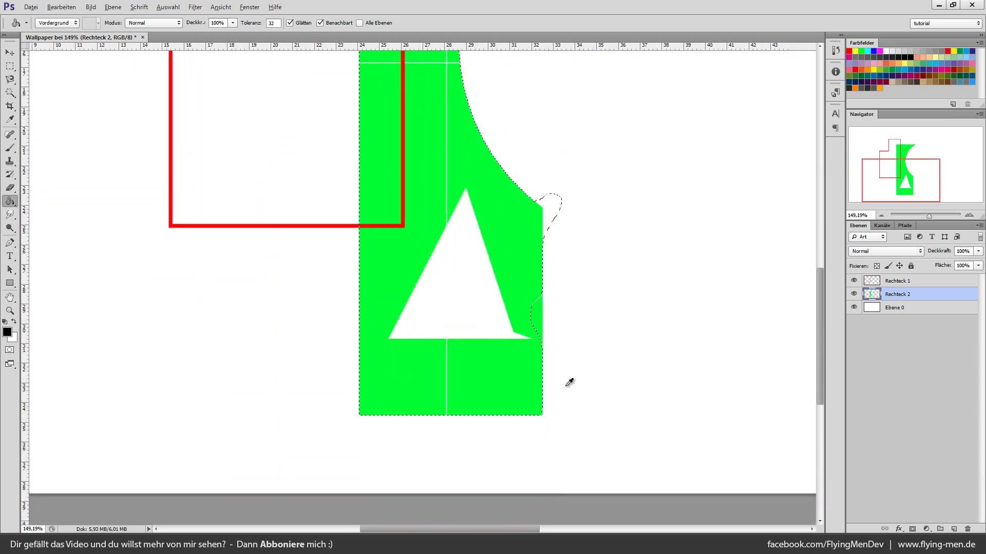
{"action": "scroll", "coordinate": [497, 465], "scroll_direction": "up", "scroll_amount": 2}
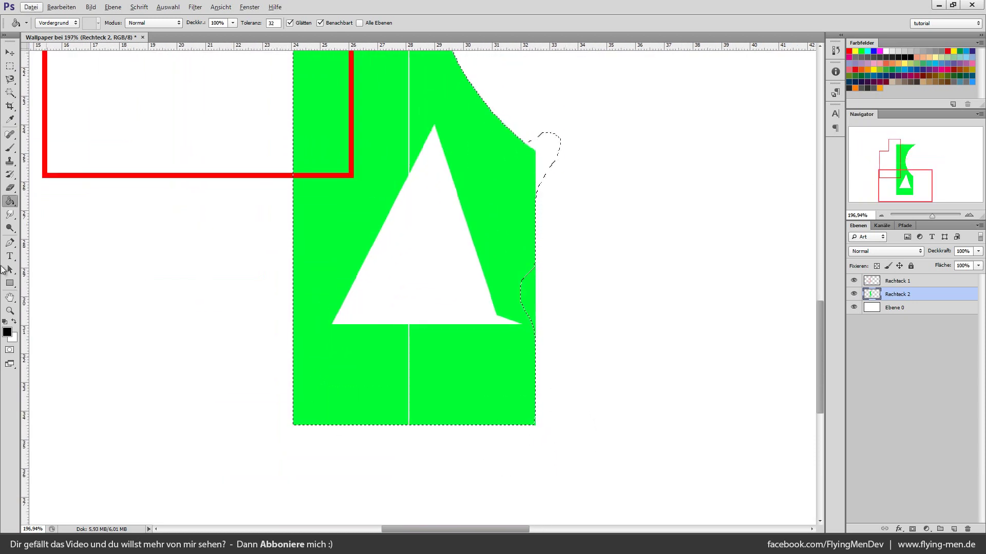
{"action": "left_click", "coordinate": [489, 390]}
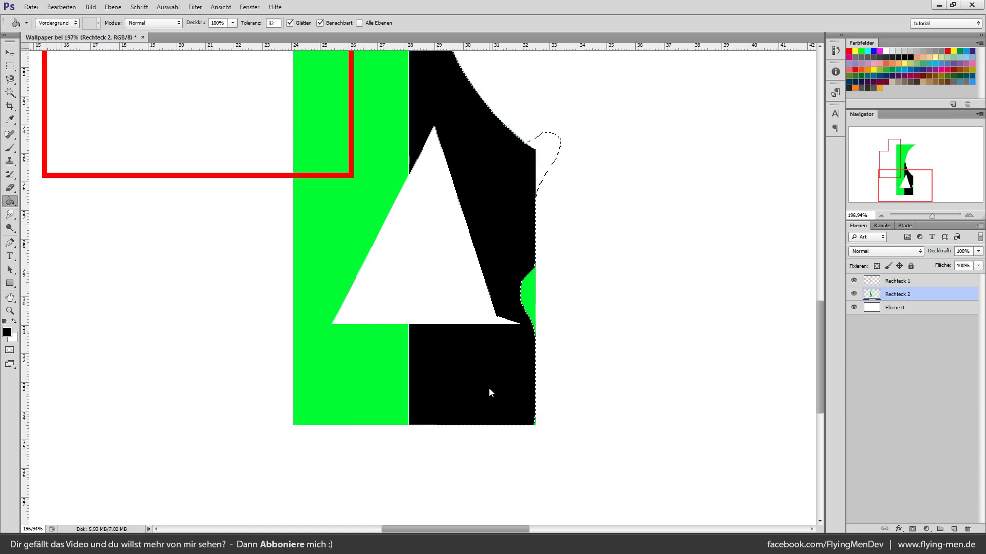
{"action": "key", "text": "ctrl+d"}
{"action": "key", "text": "ctrl+alt+z"}
{"action": "key", "text": "ctrl+alt+z"}
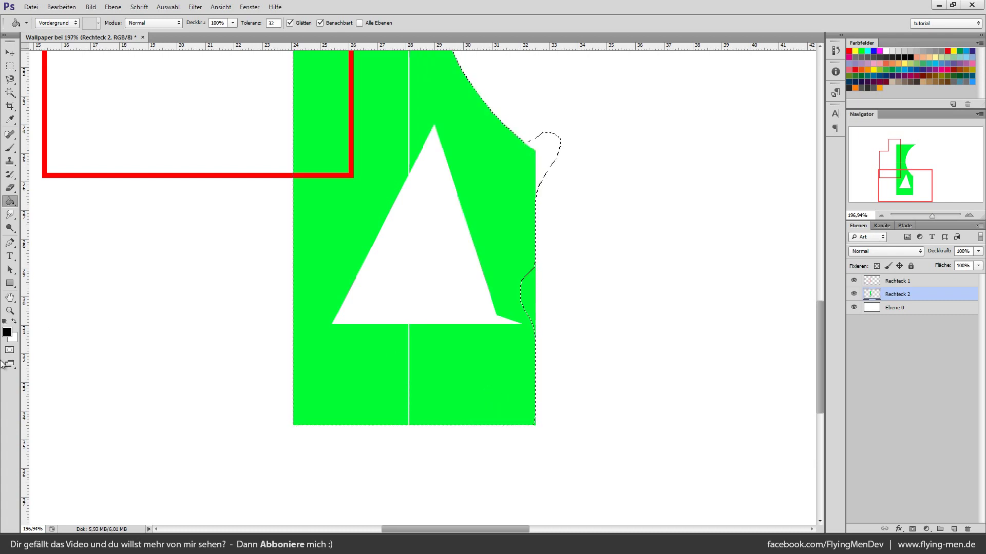
Preview the selection as a Quick Mask overlay, exit it, and deselect with Ctrl+D
{"action": "left_click", "coordinate": [9, 352]}
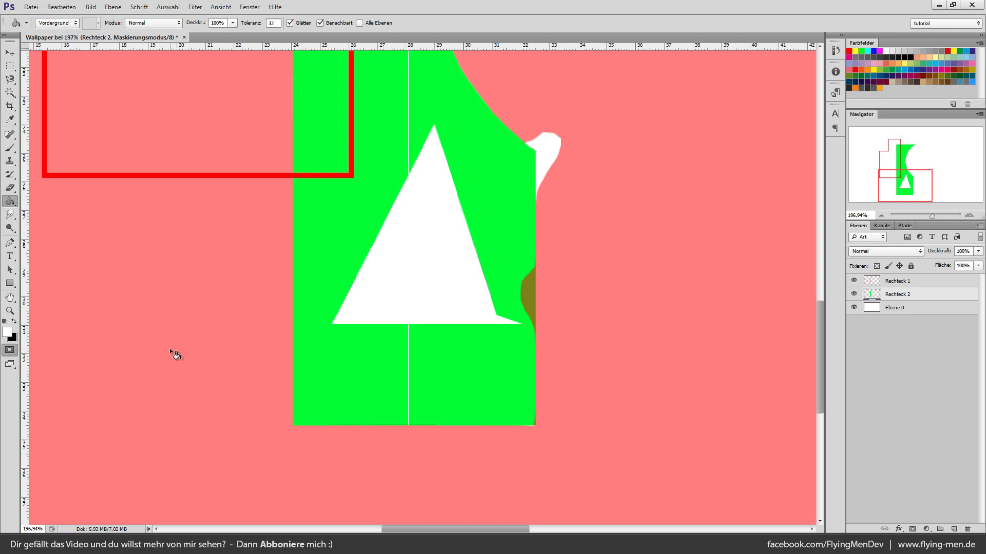
{"action": "left_click", "coordinate": [10, 350]}
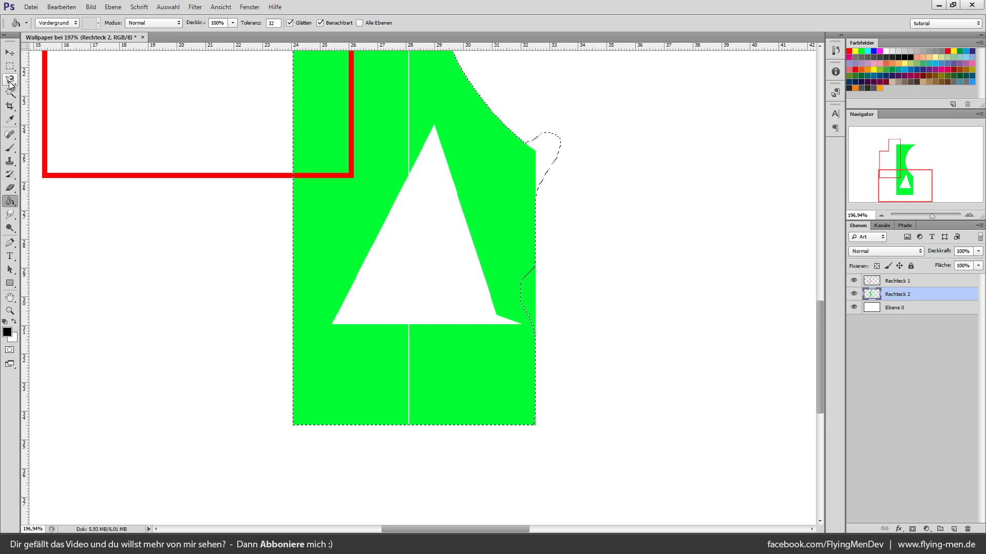
{"action": "key", "text": "ctrl+d"}
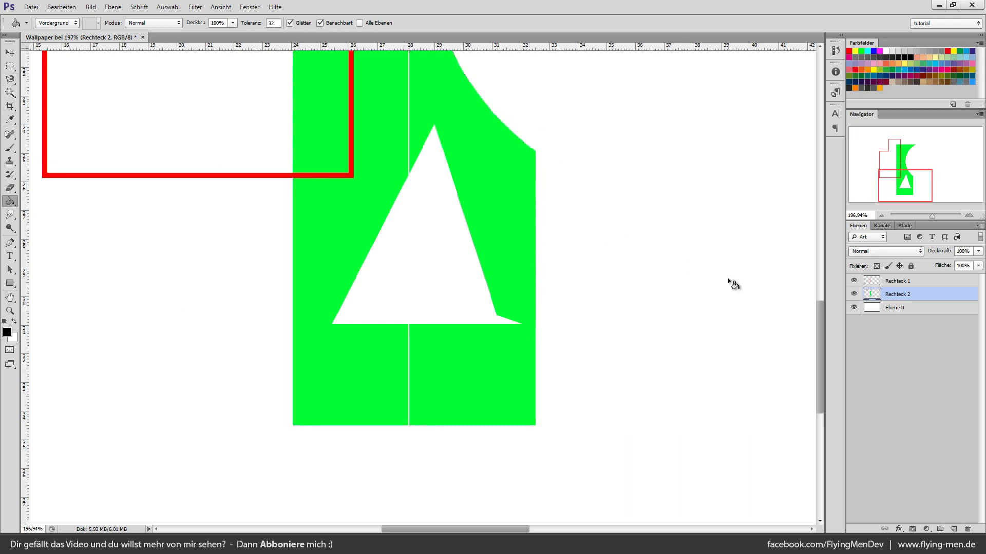
{"action": "left_click", "coordinate": [10, 79]}
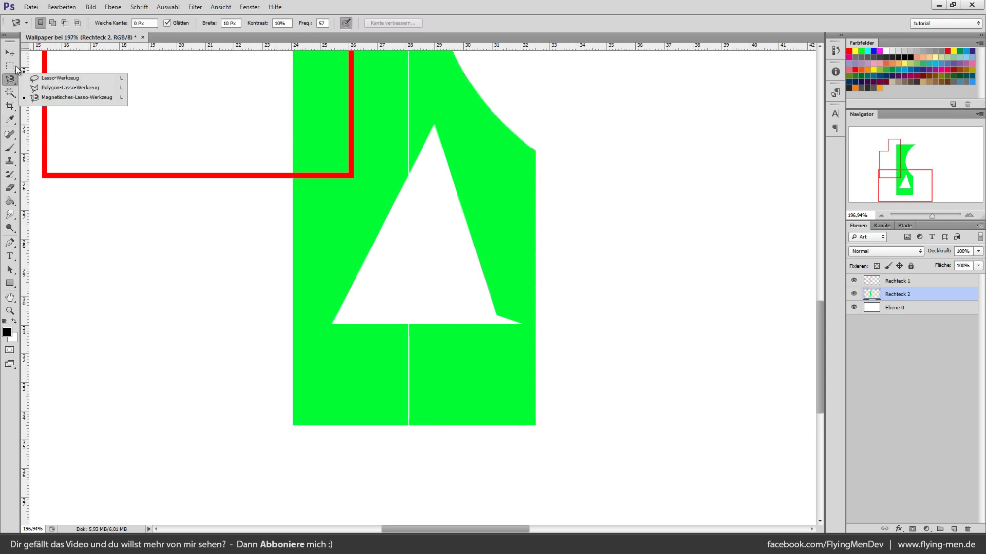
{"action": "left_click", "coordinate": [56, 91]}
{"action": "scroll", "coordinate": [298, 436], "scroll_direction": "up", "scroll_amount": 5}
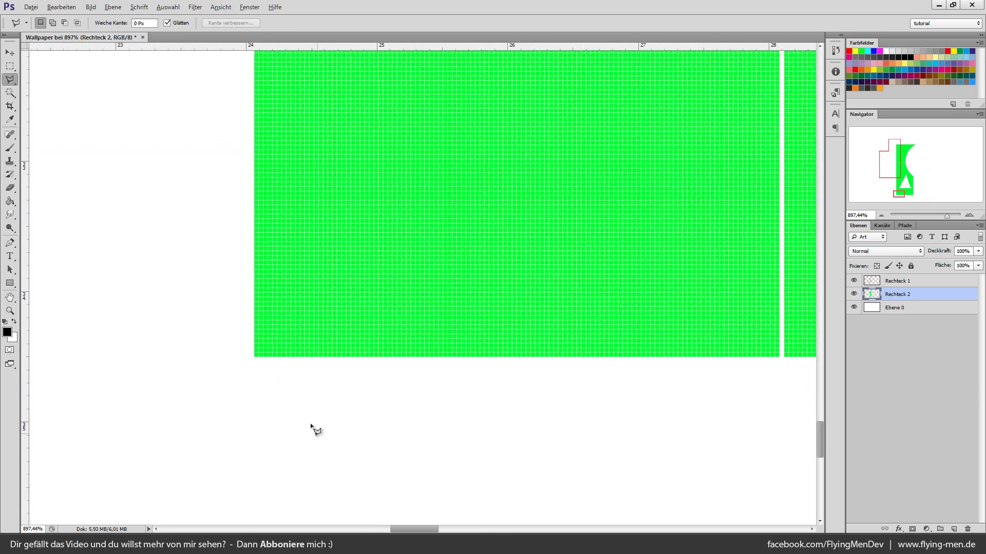
{"action": "left_click", "coordinate": [253, 358]}
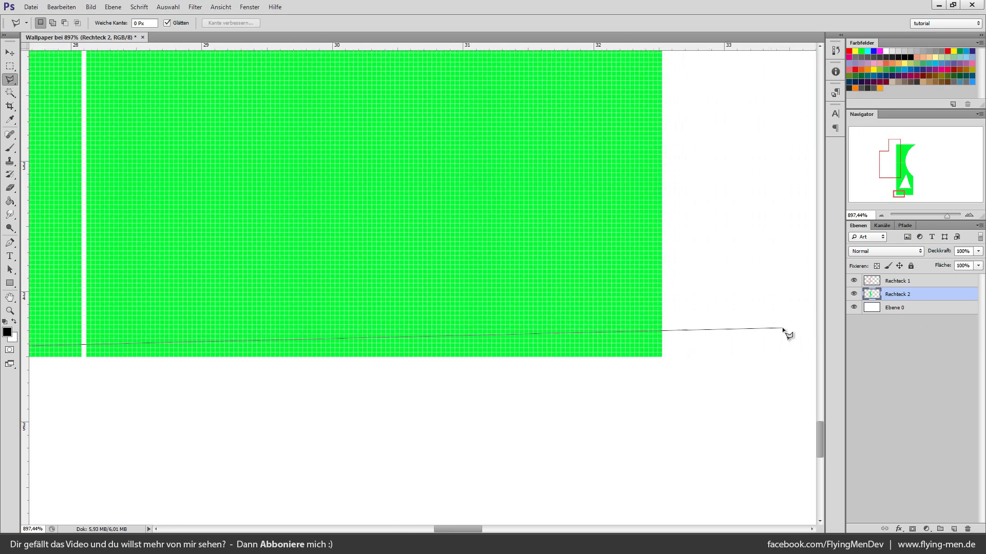
{"action": "left_click", "coordinate": [663, 358]}
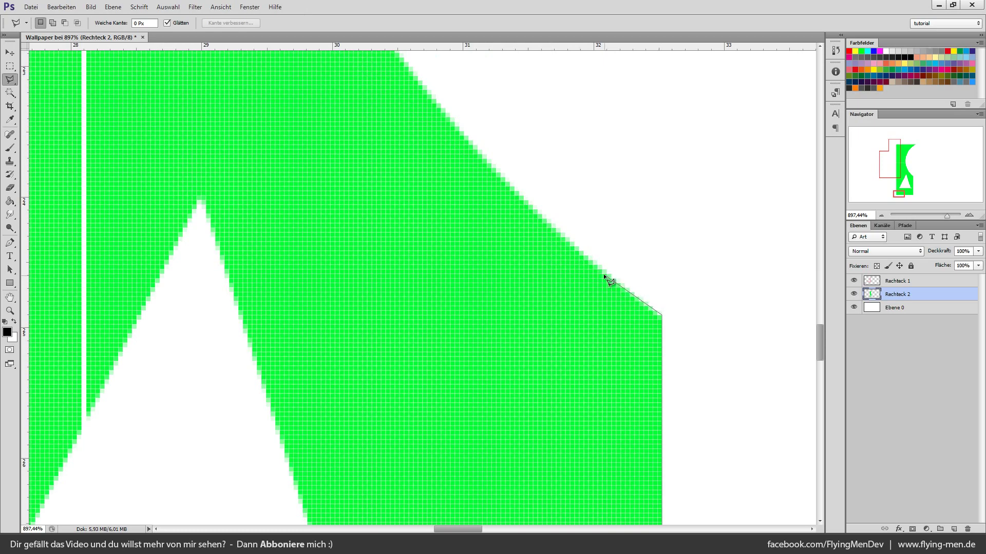
{"action": "left_click", "coordinate": [603, 273]}
{"action": "left_click", "coordinate": [398, 238]}
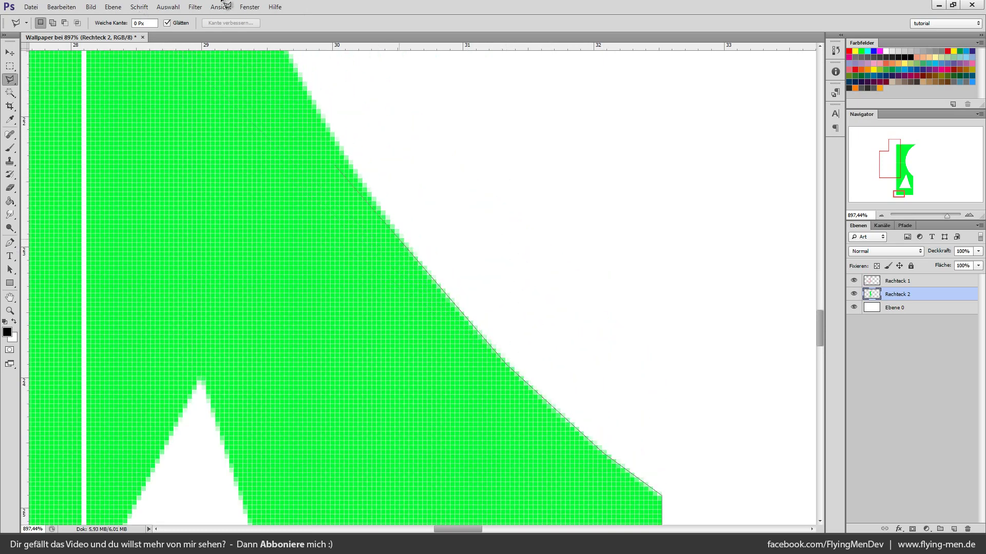
{"action": "left_click", "coordinate": [294, 208]}
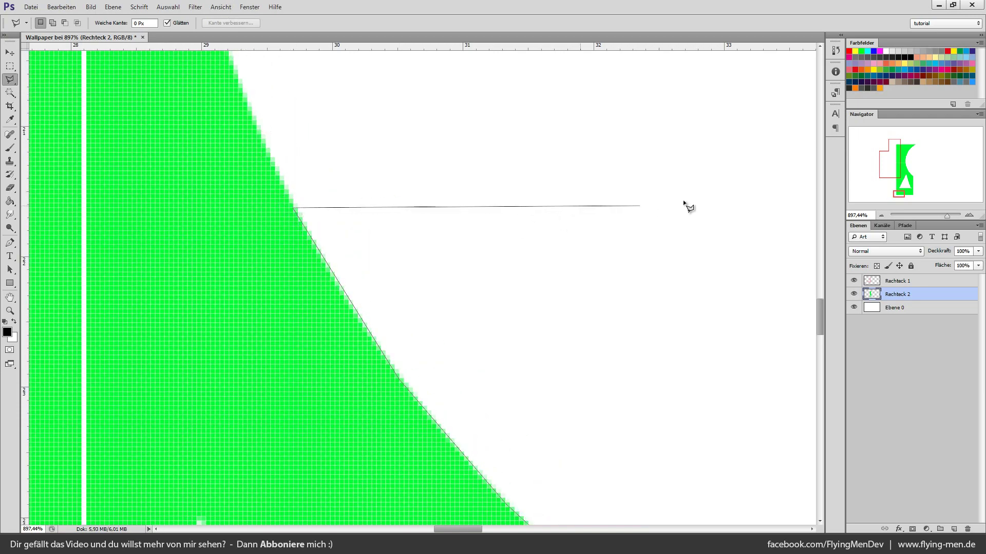
{"action": "left_click", "coordinate": [673, 319]}
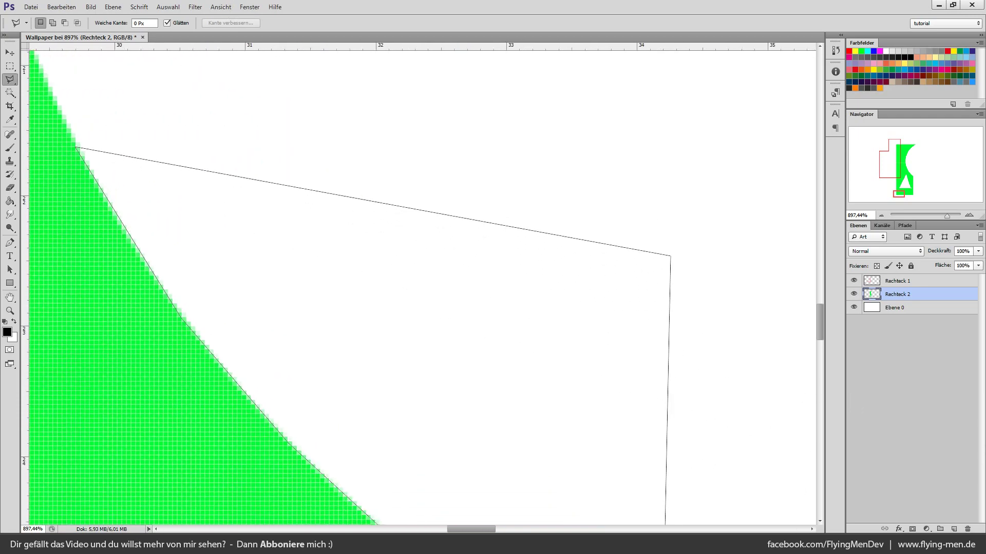
{"action": "double_click", "coordinate": [716, 318]}
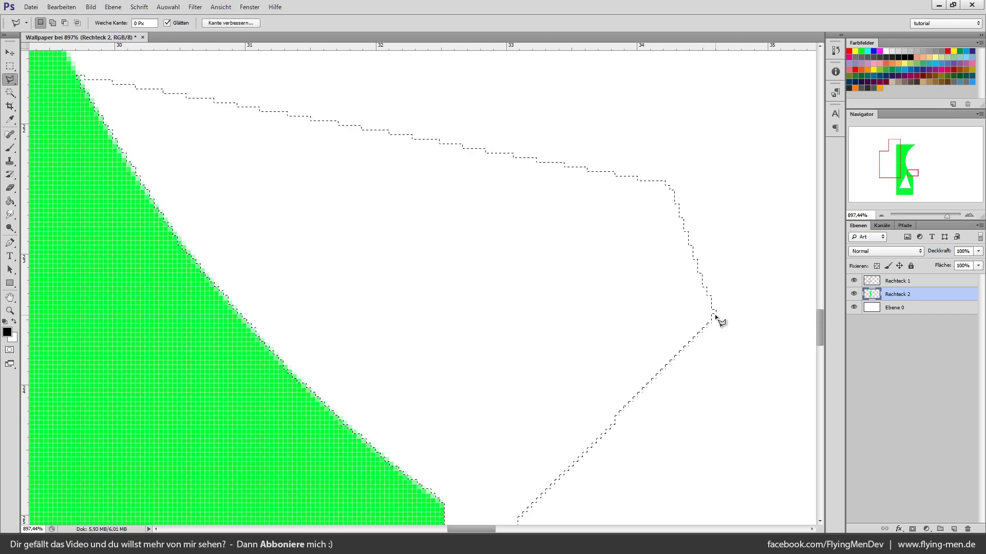
{"action": "scroll", "coordinate": [631, 414], "scroll_direction": "down", "scroll_amount": 5}
{"action": "scroll", "coordinate": [633, 433], "scroll_direction": "down", "scroll_amount": 2}
{"action": "scroll", "coordinate": [631, 461], "scroll_direction": "down", "scroll_amount": 3}
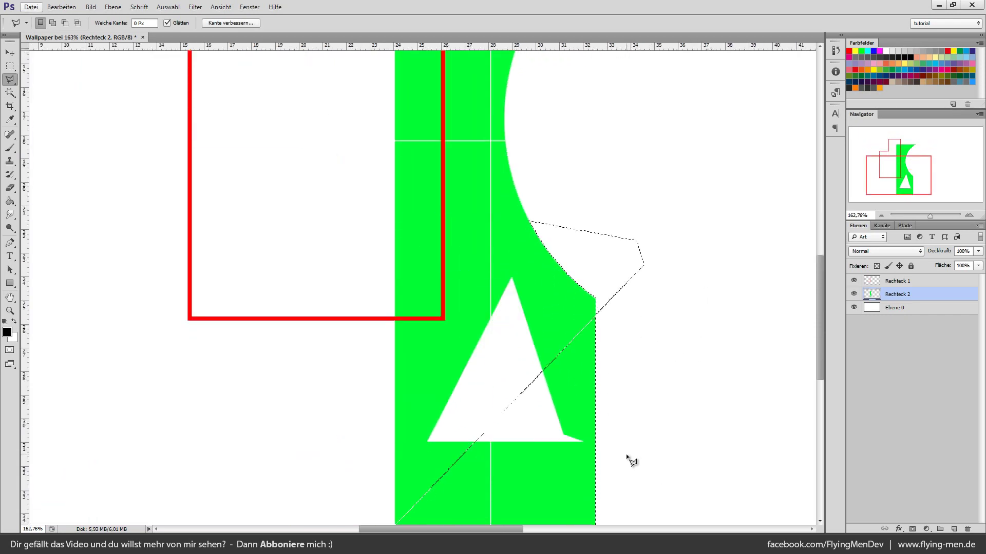
{"action": "scroll", "coordinate": [627, 458], "scroll_direction": "down", "scroll_amount": 2}
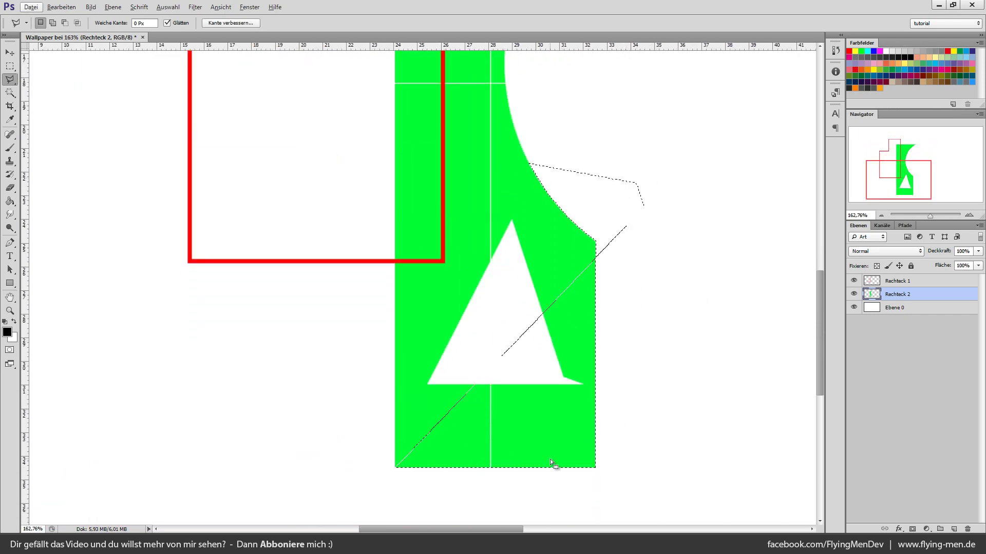
{"action": "key", "text": "ctrl+d"}
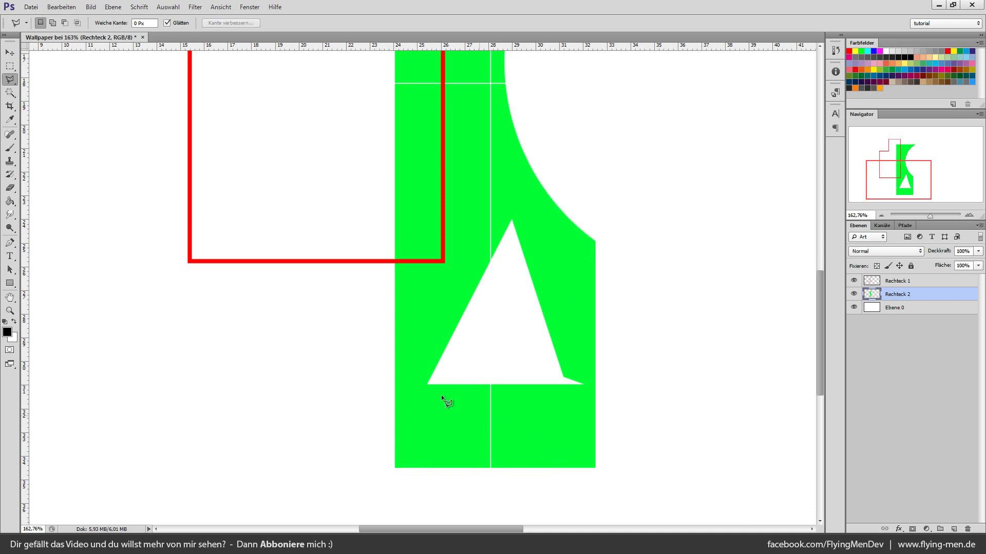
{"action": "left_click", "coordinate": [11, 93]}
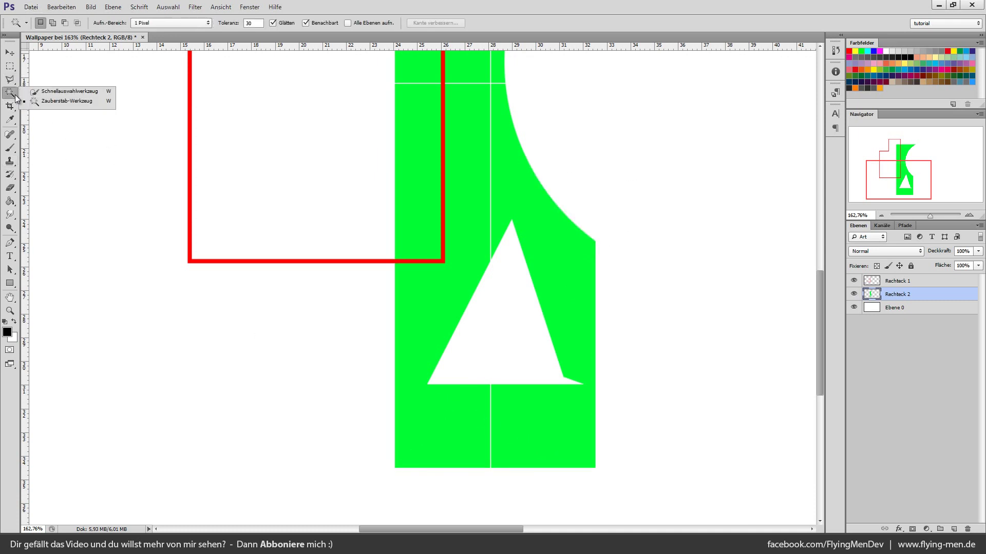
{"action": "left_click", "coordinate": [44, 105]}
{"action": "scroll", "coordinate": [333, 275], "scroll_direction": "down", "scroll_amount": 2}
{"action": "scroll", "coordinate": [336, 280], "scroll_direction": "down", "scroll_amount": 2}
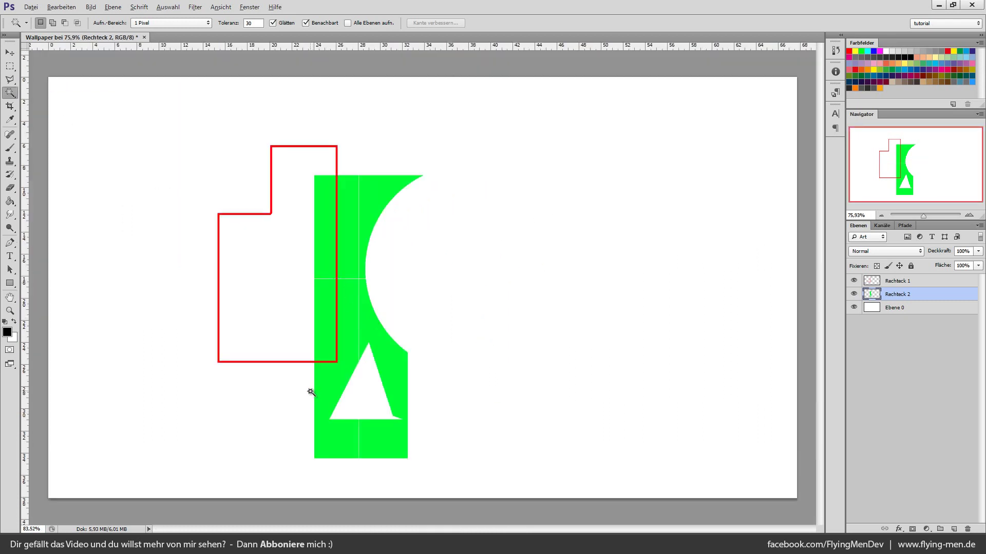
{"action": "scroll", "coordinate": [311, 392], "scroll_direction": "up", "scroll_amount": 1}
{"action": "scroll", "coordinate": [310, 392], "scroll_direction": "down", "scroll_amount": 3}
{"action": "scroll", "coordinate": [359, 385], "scroll_direction": "down", "scroll_amount": 1}
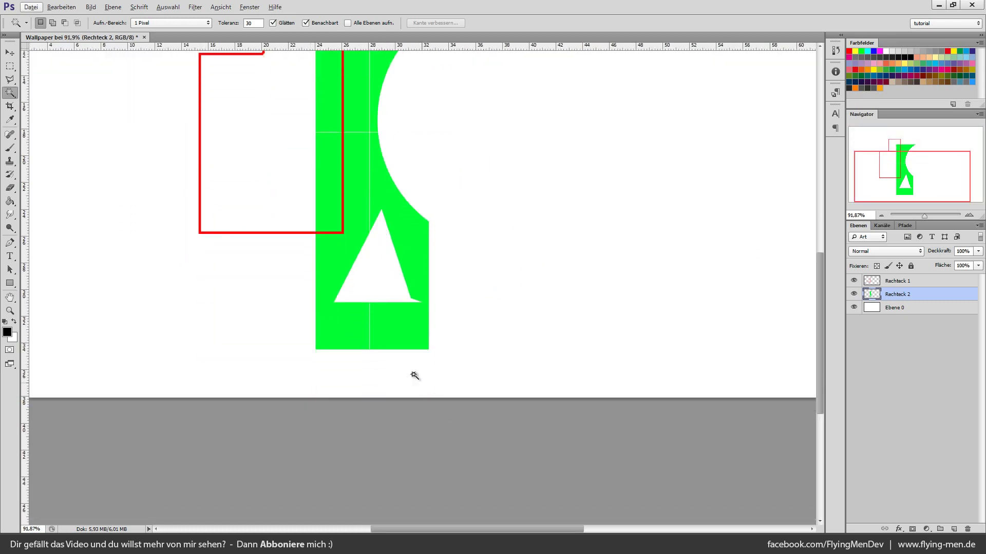
{"action": "left_click", "coordinate": [350, 331]}
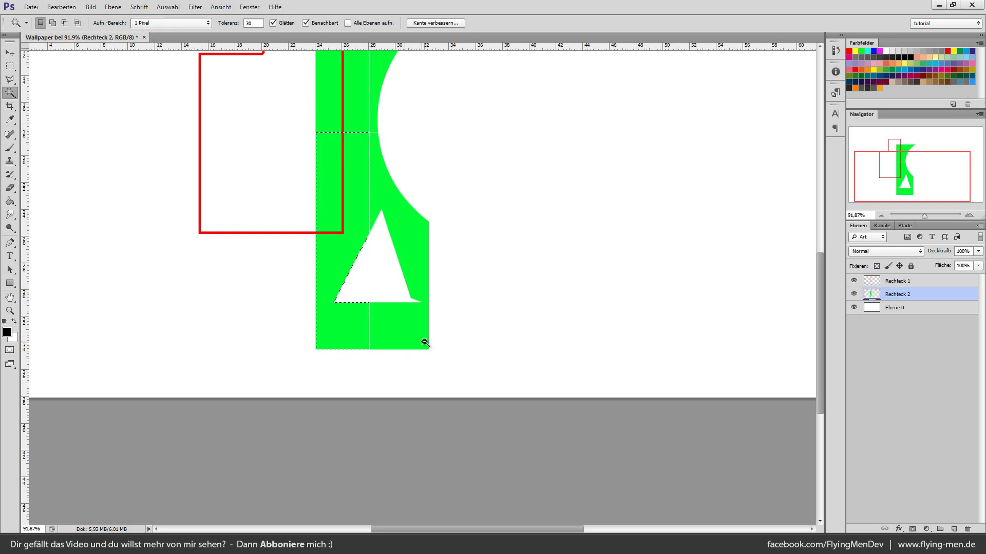
{"action": "scroll", "coordinate": [444, 379], "scroll_direction": "up", "scroll_amount": 2}
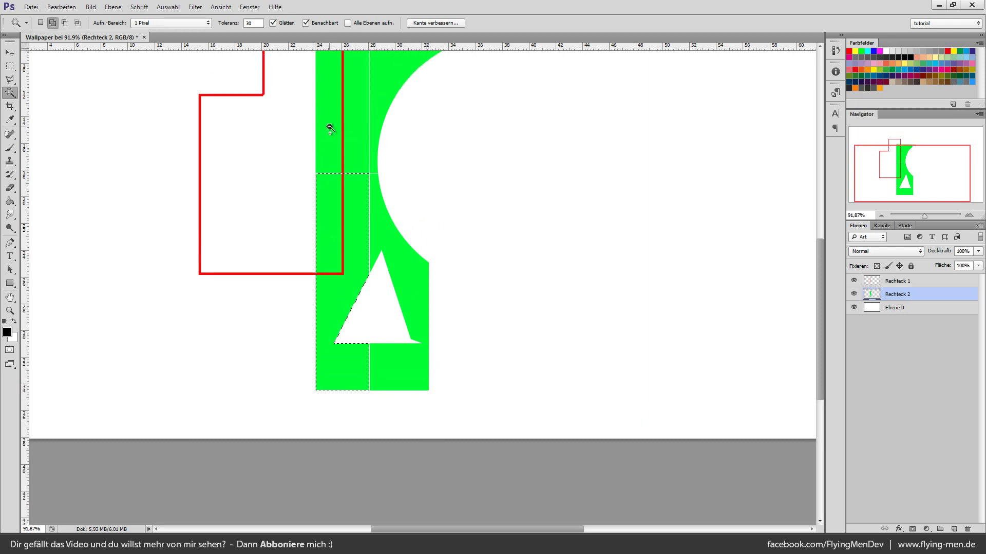
{"action": "key", "text": "shift"}
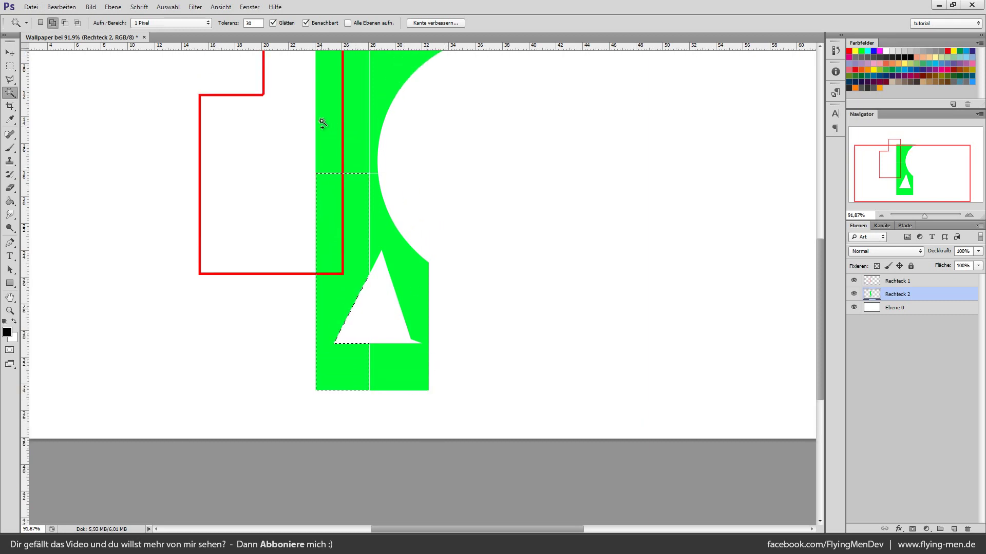
{"action": "left_click", "coordinate": [323, 123], "text": "shift"}
{"action": "left_click", "coordinate": [403, 257], "text": "shift"}
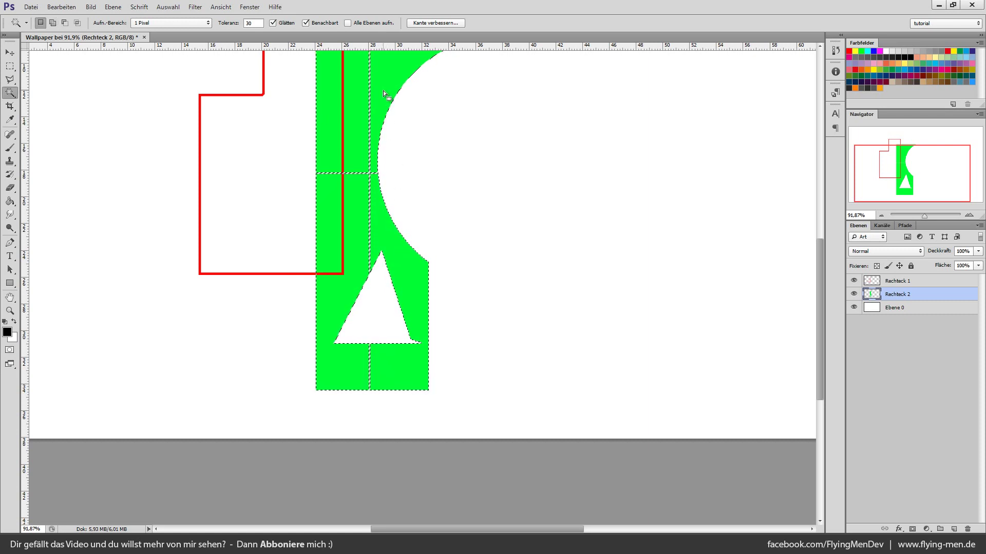
{"action": "key", "text": "alt"}
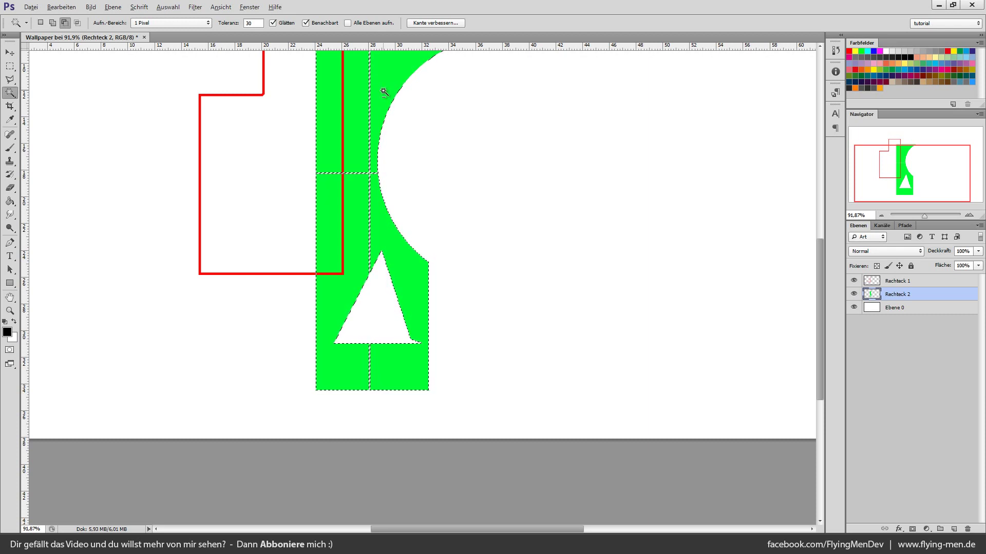
{"action": "left_click", "coordinate": [387, 229], "text": "alt"}
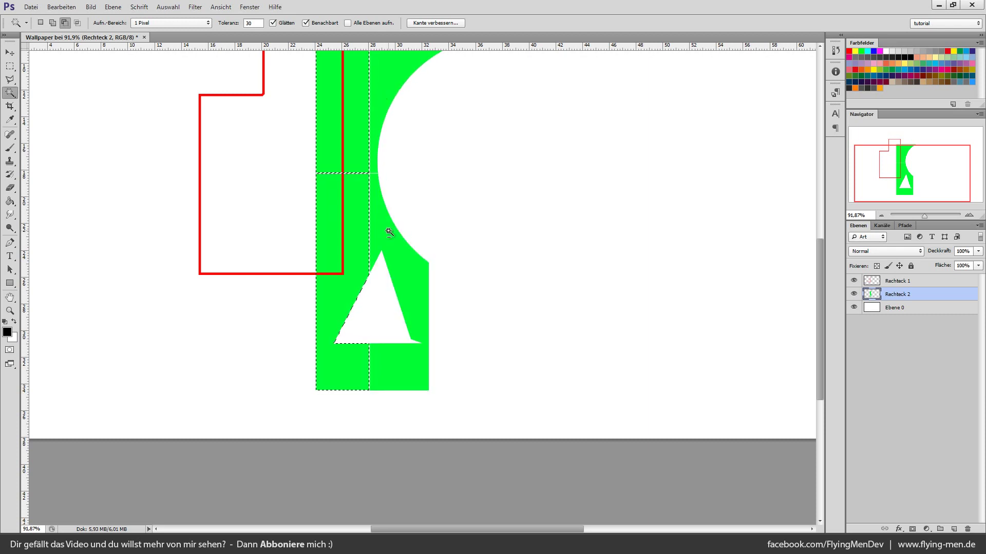
{"action": "left_click", "coordinate": [49, 23]}
{"action": "left_click", "coordinate": [65, 22]}
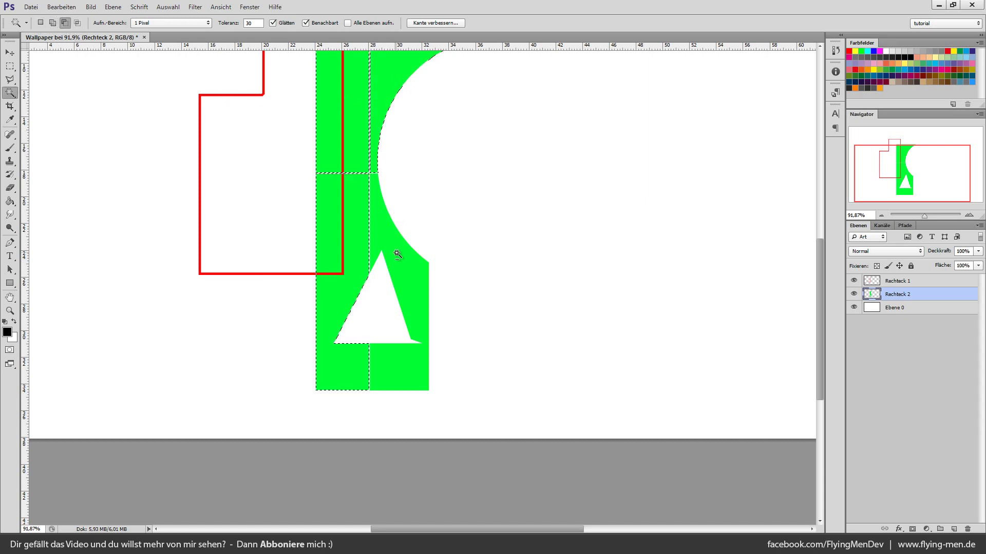
{"action": "left_click", "coordinate": [40, 23]}
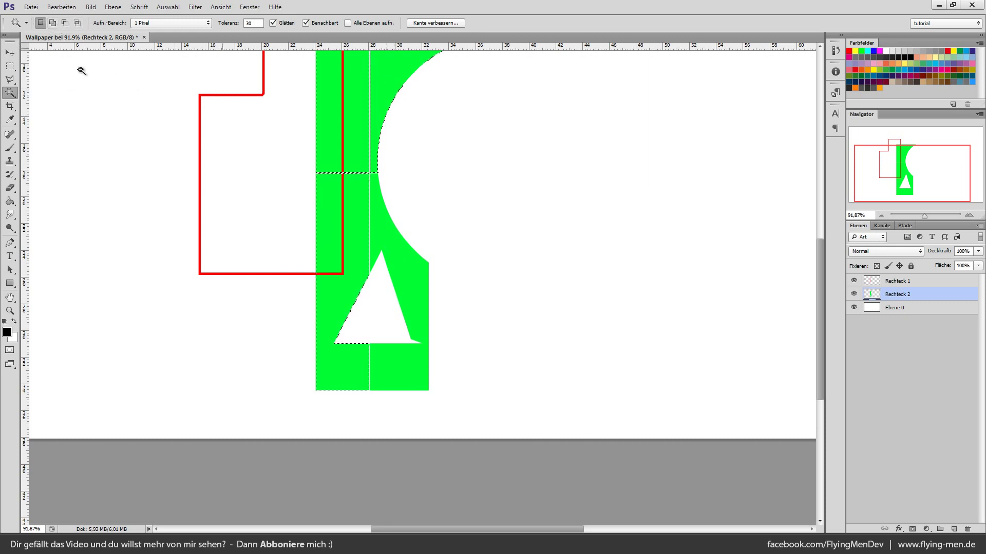
{"action": "left_click", "coordinate": [460, 253], "text": "shift"}
{"action": "scroll", "coordinate": [480, 302], "scroll_direction": "down", "scroll_amount": 5}
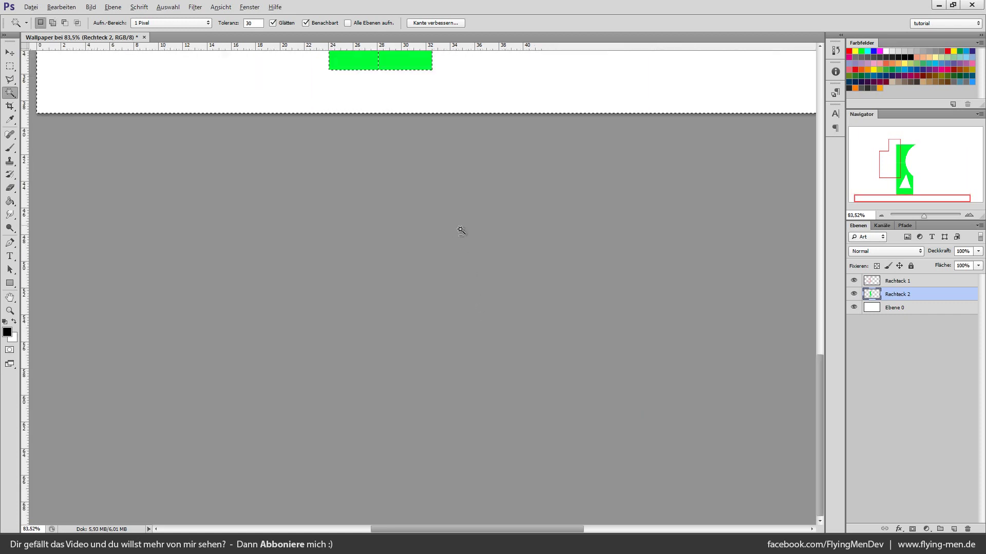
{"action": "scroll", "coordinate": [419, 301], "scroll_direction": "down", "scroll_amount": 3, "text": "alt"}
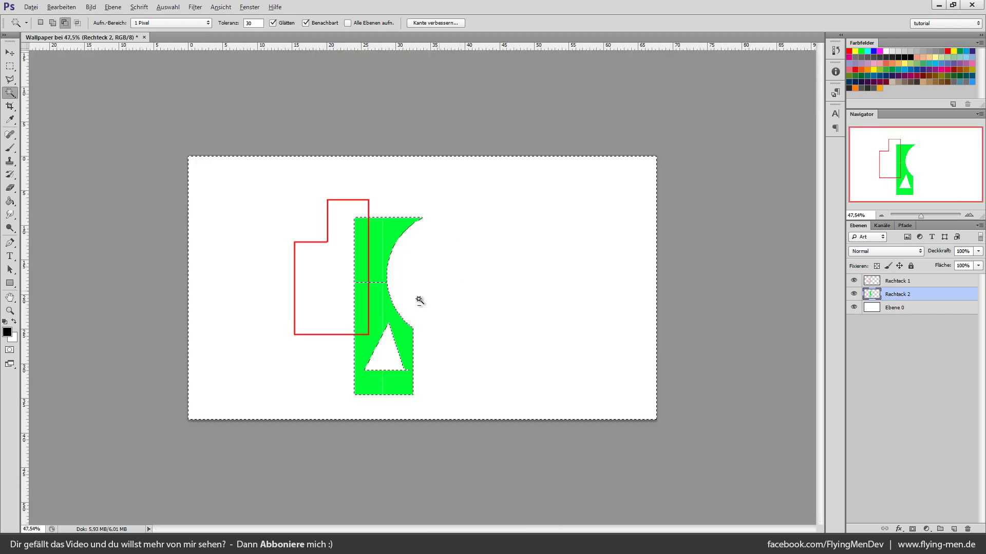
{"action": "key", "text": "alt"}
{"action": "left_click", "coordinate": [406, 386]}
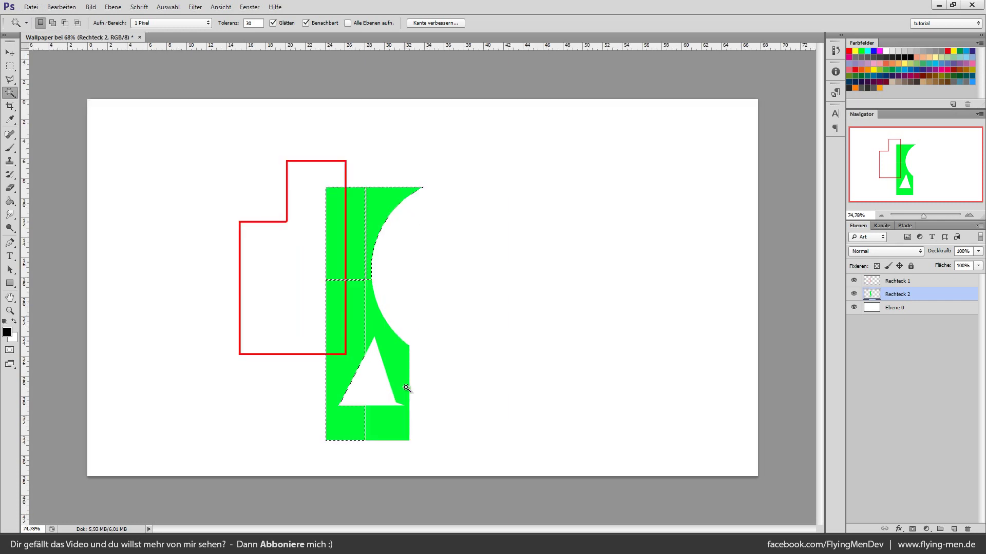
{"action": "scroll", "coordinate": [405, 386], "scroll_direction": "up", "scroll_amount": 3, "text": "alt"}
{"action": "scroll", "coordinate": [405, 386], "scroll_direction": "down", "scroll_amount": 3}
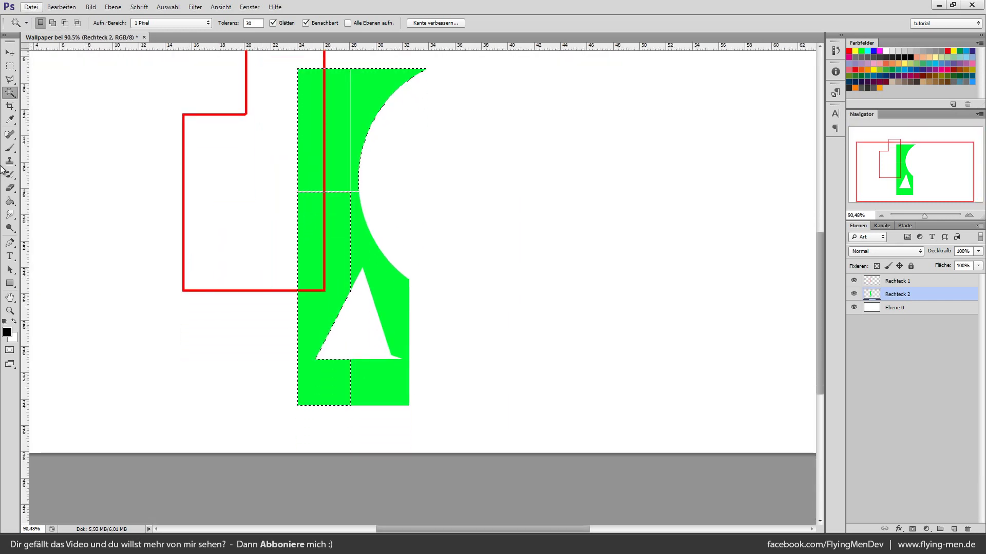
{"action": "key", "text": "ctrl+d"}
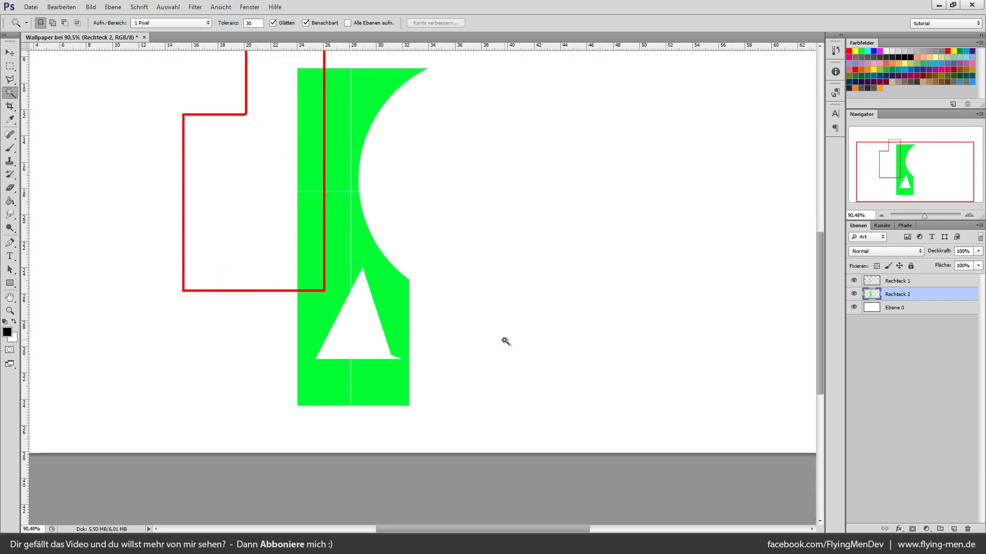
{"action": "scroll", "coordinate": [493, 388], "scroll_direction": "up", "scroll_amount": 1}
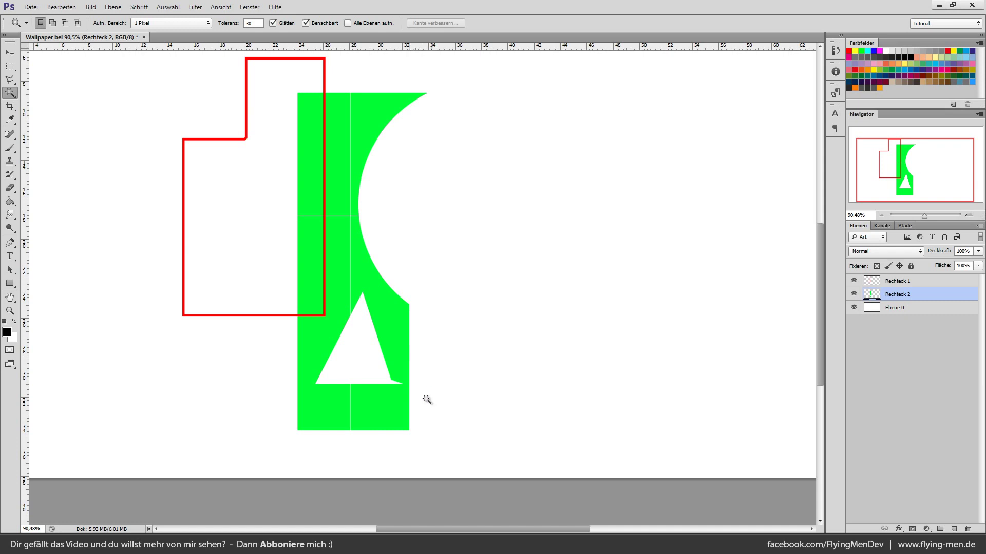
{"action": "left_click", "coordinate": [403, 337]}
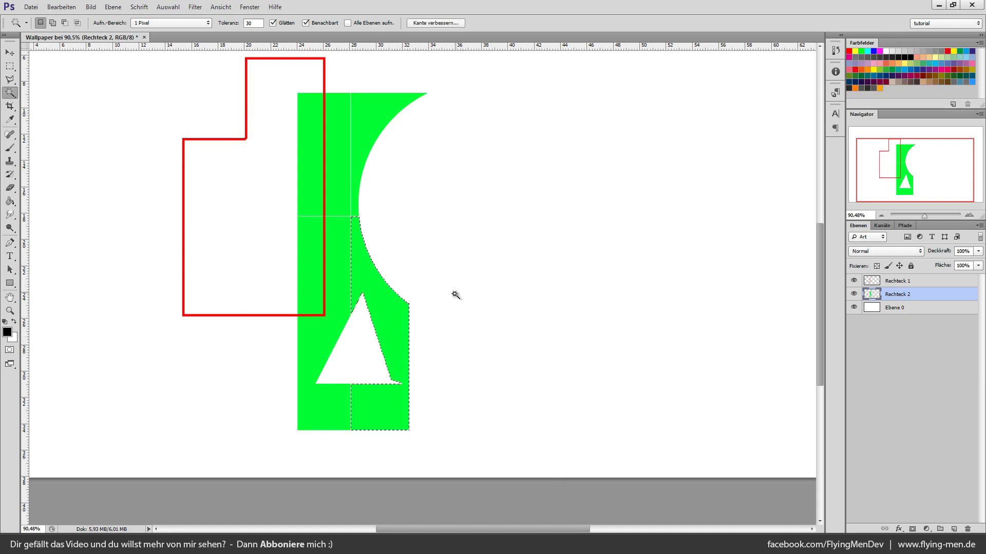
{"action": "key", "text": "ctrl+d"}
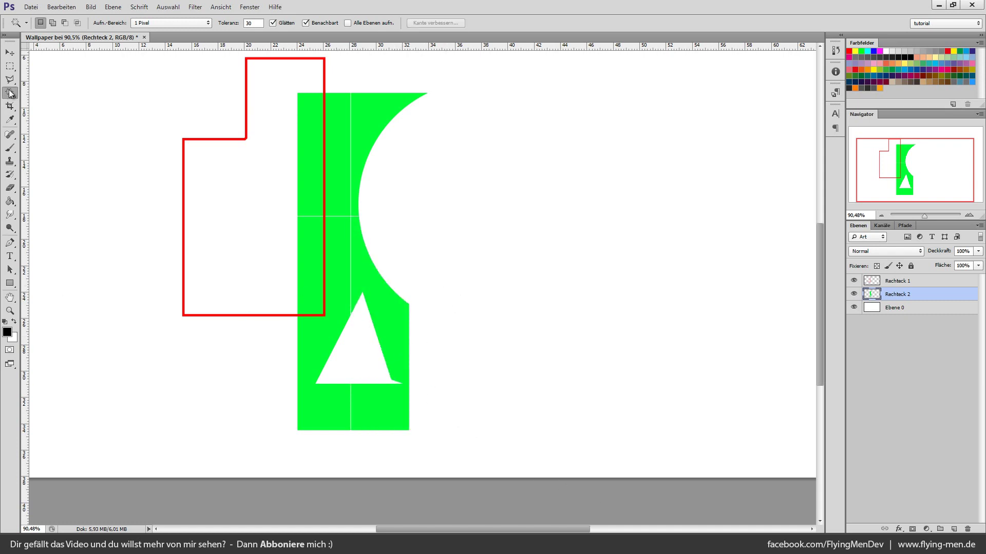
{"action": "right_click", "coordinate": [10, 94]}
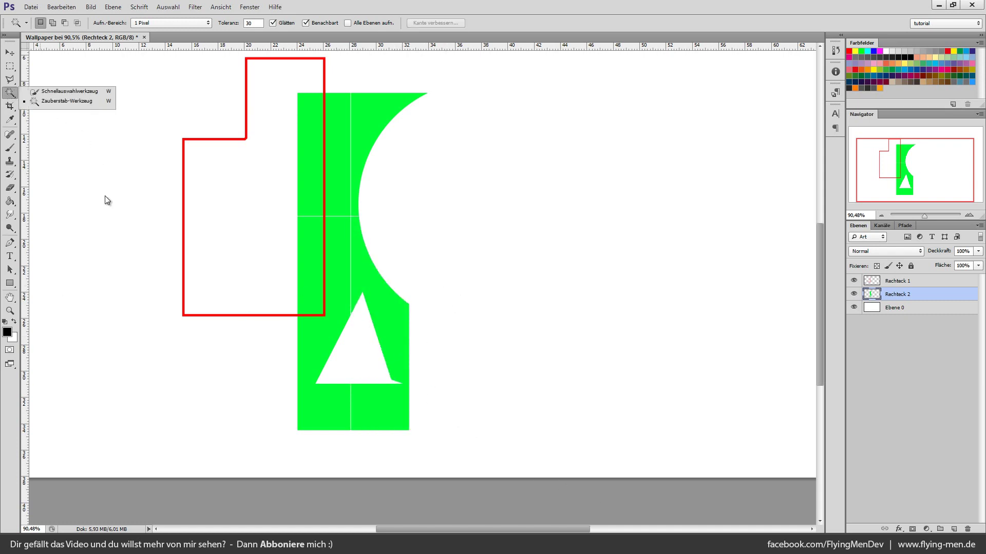
{"action": "left_click", "coordinate": [74, 91]}
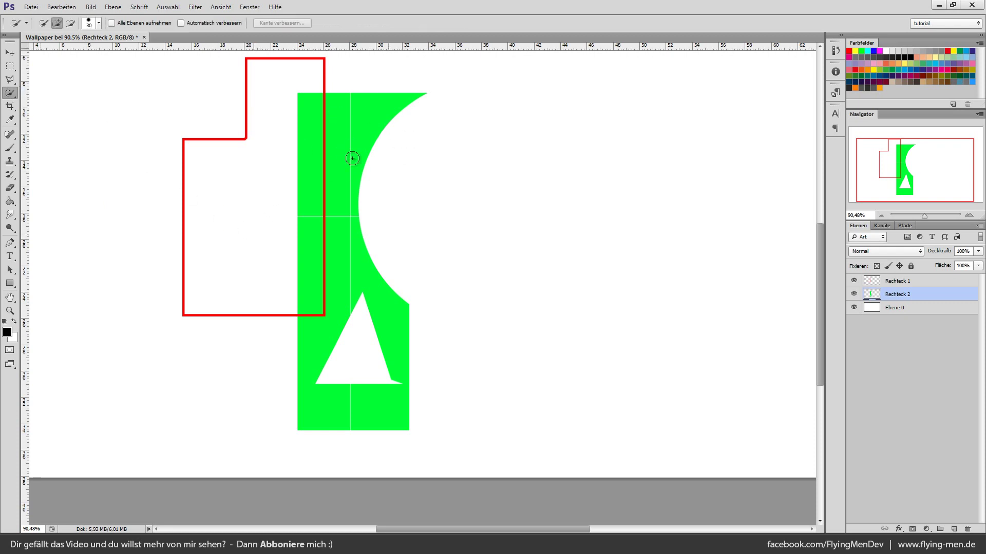
{"action": "mouse_move", "coordinate": [302, 98]}
{"action": "left_mouse_down"}
{"action": "mouse_move", "coordinate": [336, 172]}
{"action": "mouse_move", "coordinate": [331, 304]}
{"action": "left_mouse_up"}
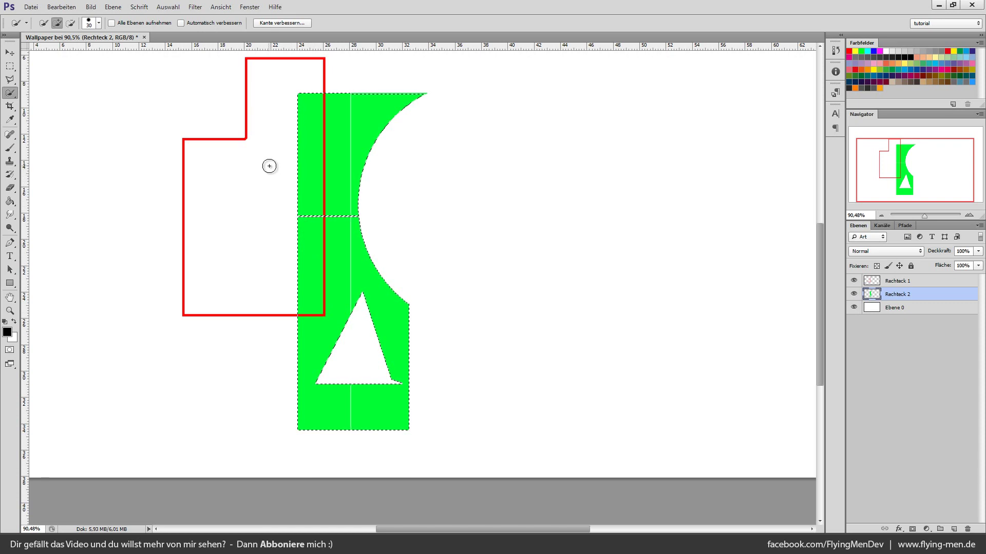
{"action": "key", "text": "alt"}
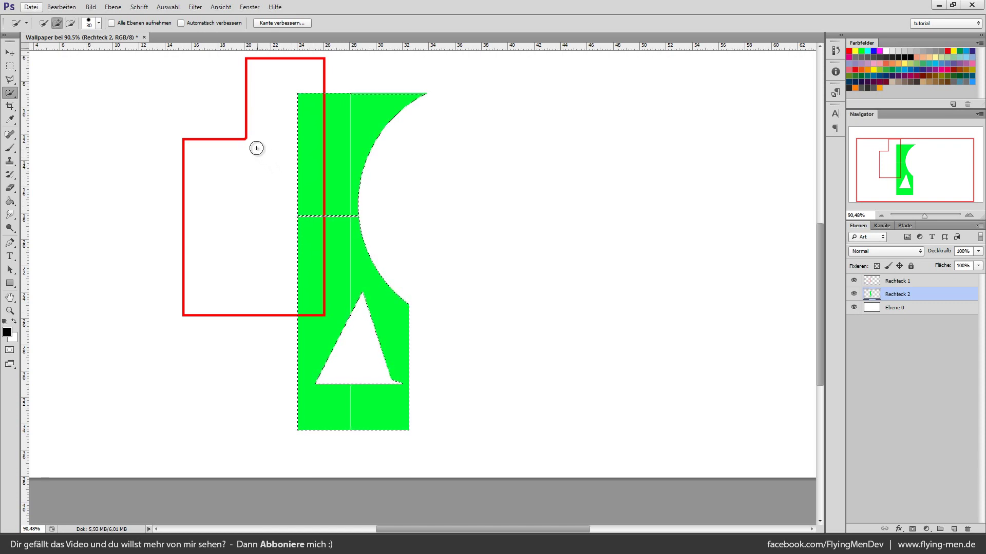
{"action": "key", "text": "alt"}
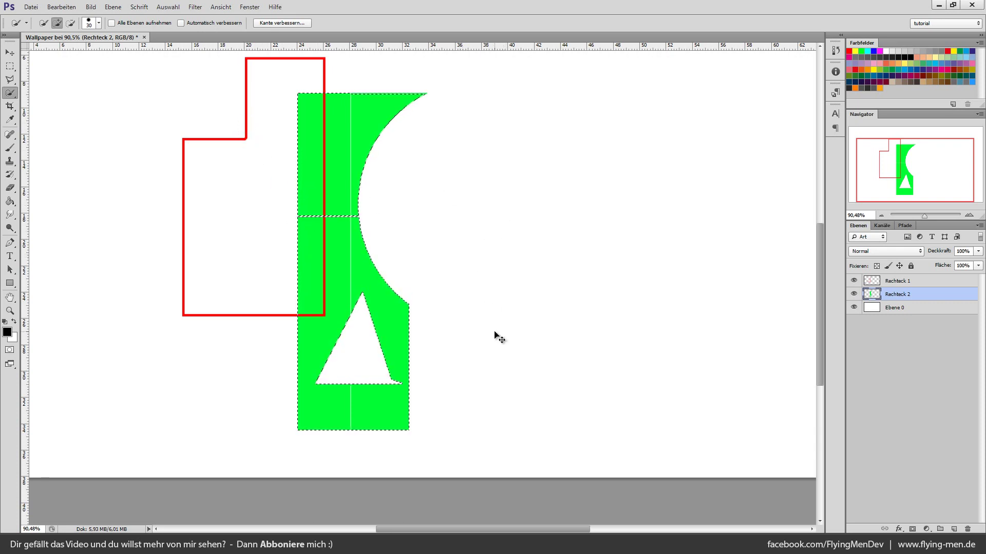
{"action": "key", "text": "ctrl+d"}
{"action": "scroll", "coordinate": [456, 344], "scroll_direction": "down", "scroll_amount": 3}
{"action": "key", "text": "alt"}
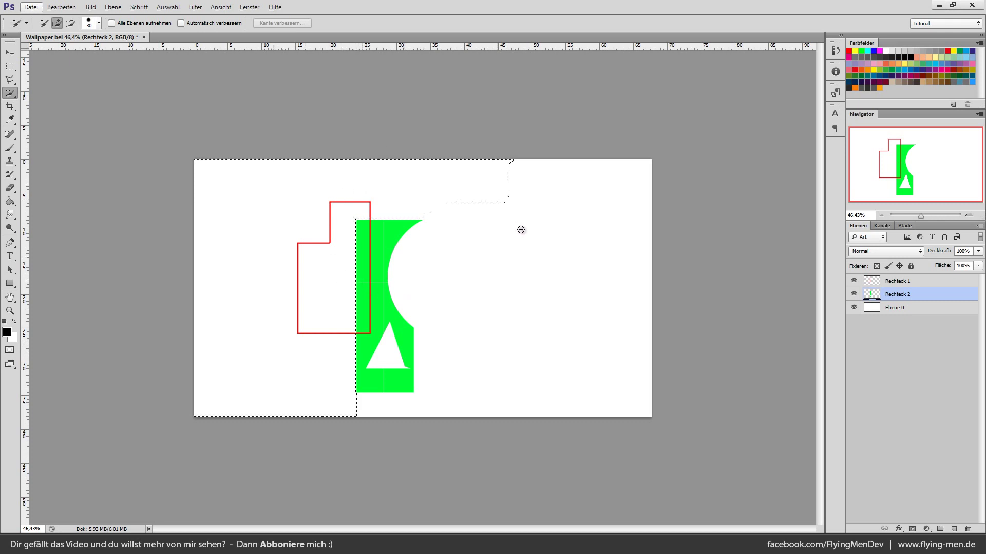
{"action": "mouse_move", "coordinate": [521, 230]}
{"action": "left_mouse_down"}
{"action": "mouse_move", "coordinate": [518, 368]}
{"action": "mouse_move", "coordinate": [435, 405]}
{"action": "left_mouse_up"}
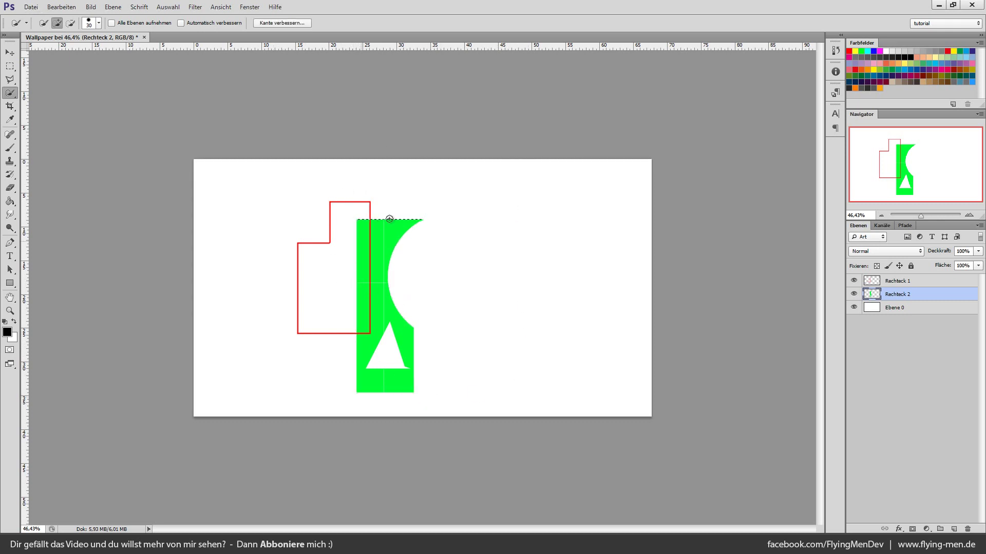
{"action": "key", "text": "ctrl+d"}
{"action": "left_click_drag", "start_coordinate": [555, 322], "coordinate": [366, 424]}
{"action": "left_click_drag", "start_coordinate": [271, 253], "coordinate": [365, 318]}
{"action": "left_click_drag", "start_coordinate": [365, 187], "coordinate": [545, 366]}
{"action": "scroll", "coordinate": [437, 287], "scroll_direction": "up", "scroll_amount": 3}
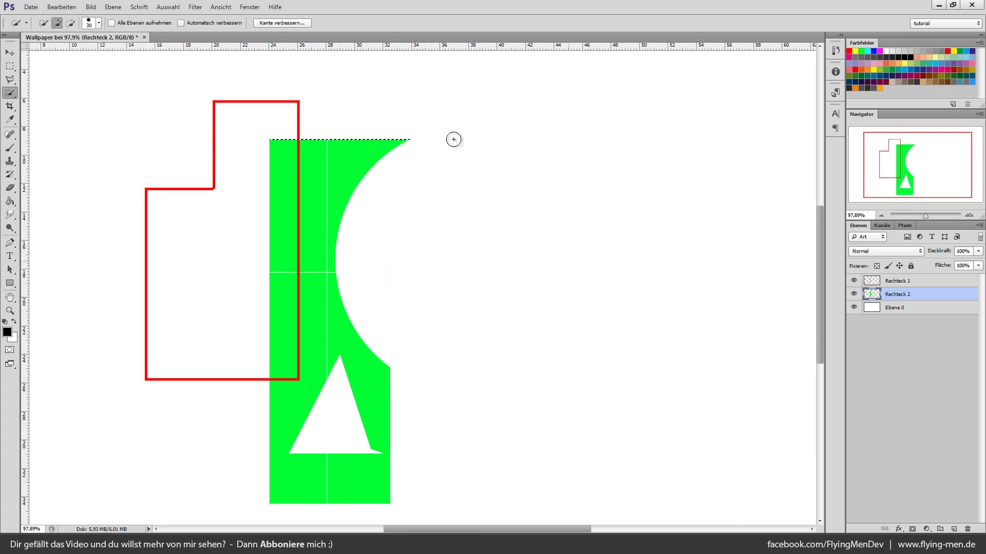
{"action": "scroll", "coordinate": [295, 88], "scroll_direction": "up", "scroll_amount": 1}
{"action": "scroll", "coordinate": [297, 187], "scroll_direction": "up", "scroll_amount": 4}
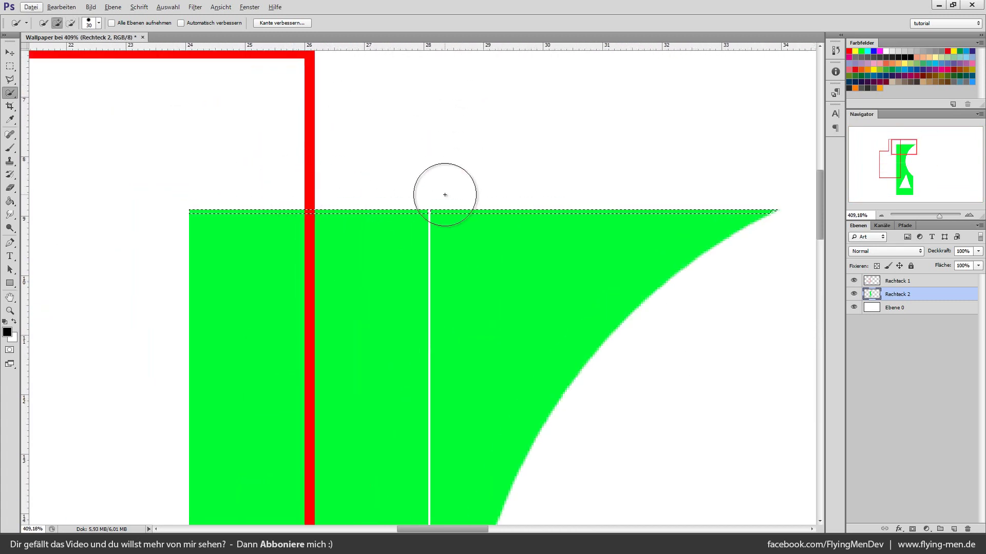
{"action": "key", "text": "ctrl+d"}
{"action": "scroll", "coordinate": [445, 195], "scroll_direction": "down", "scroll_amount": 3}
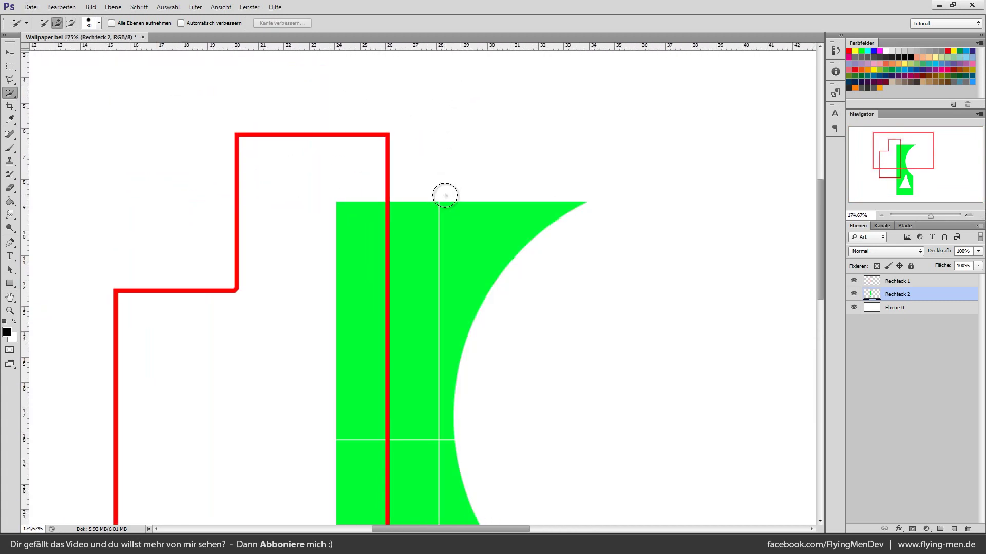
{"action": "scroll", "coordinate": [444, 195], "scroll_direction": "down", "scroll_amount": 5}
{"action": "scroll", "coordinate": [424, 367], "scroll_direction": "up", "scroll_amount": 2}
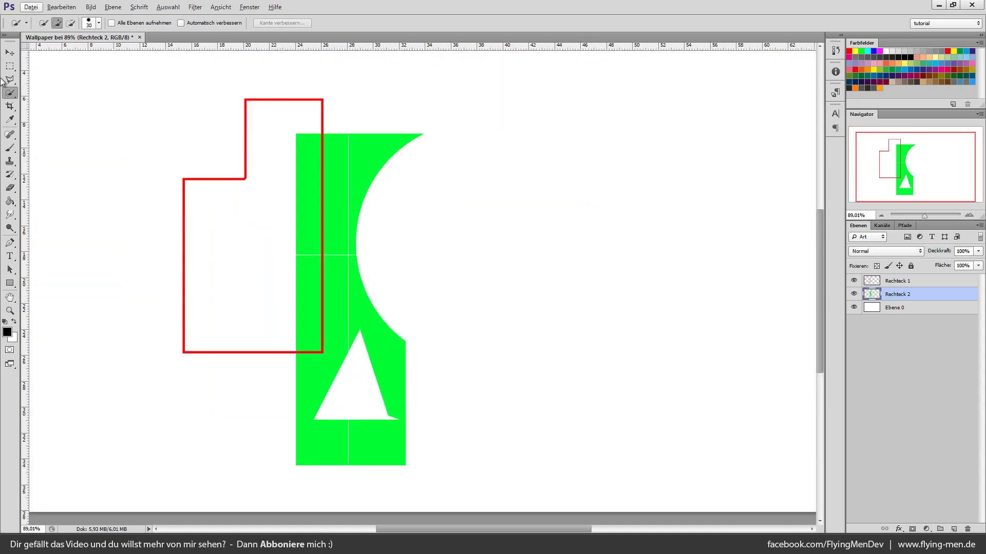
Choose the Crop tool and fit the whole canvas on screen with Ctrl+0
{"action": "left_click", "coordinate": [7, 80]}
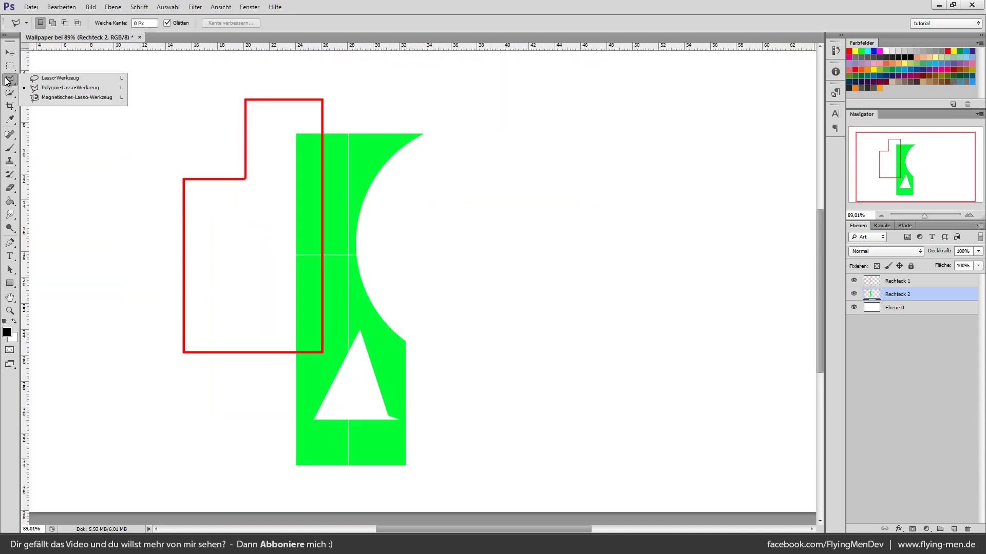
{"action": "left_click", "coordinate": [64, 90]}
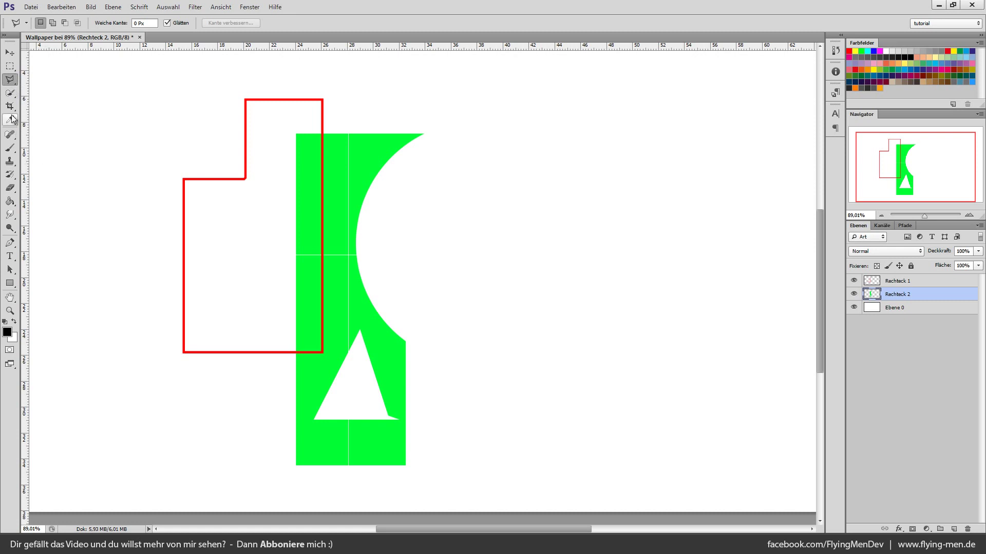
{"action": "left_click", "coordinate": [10, 106]}
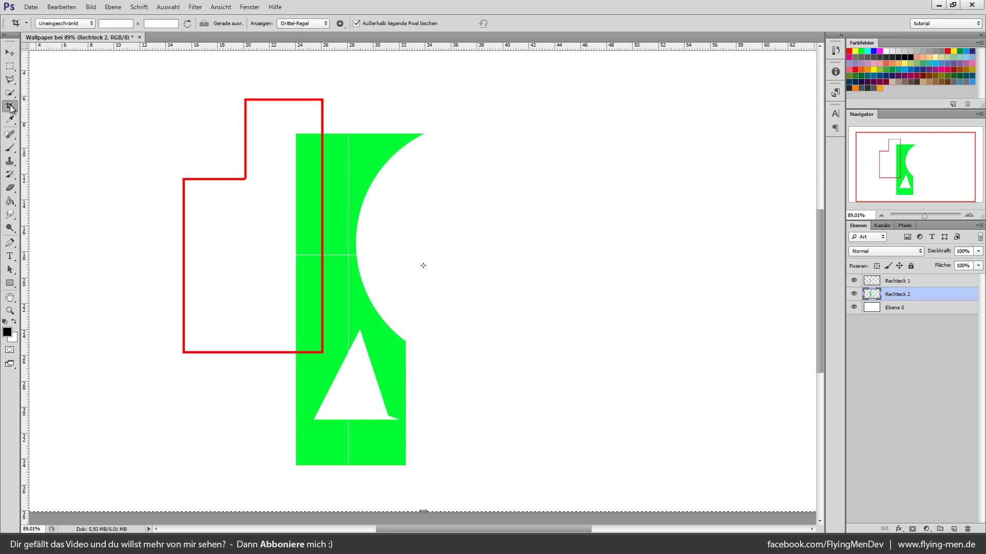
{"action": "key", "text": "ctrl+0"}
{"action": "key", "text": "alt"}
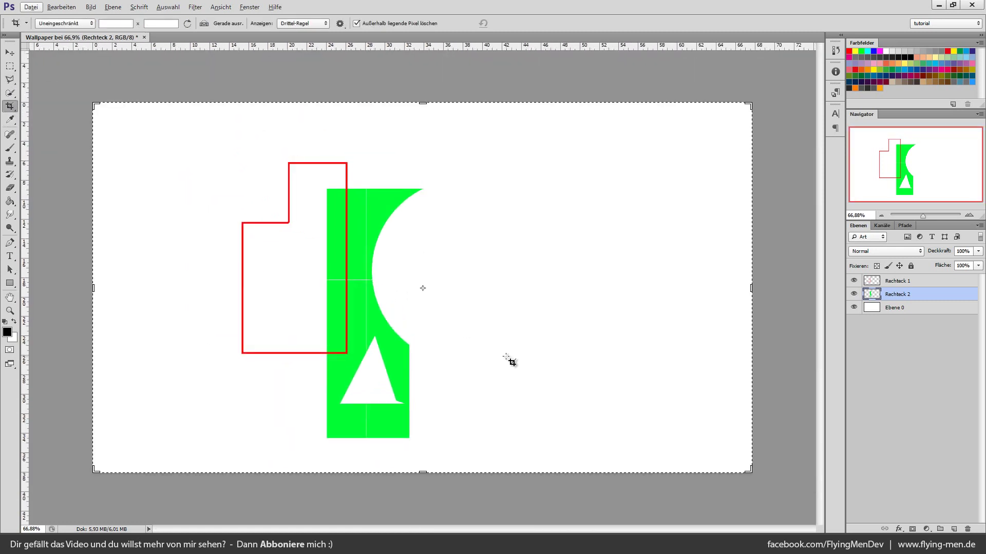
{"action": "key", "text": "alt"}
Draw a crop box over the upper shapes, adjust its edges, and apply the crop
{"action": "mouse_move", "coordinate": [257, 144]}
{"action": "left_mouse_down"}
{"action": "mouse_move", "coordinate": [412, 305]}
{"action": "mouse_move", "coordinate": [438, 302]}
{"action": "left_mouse_up"}
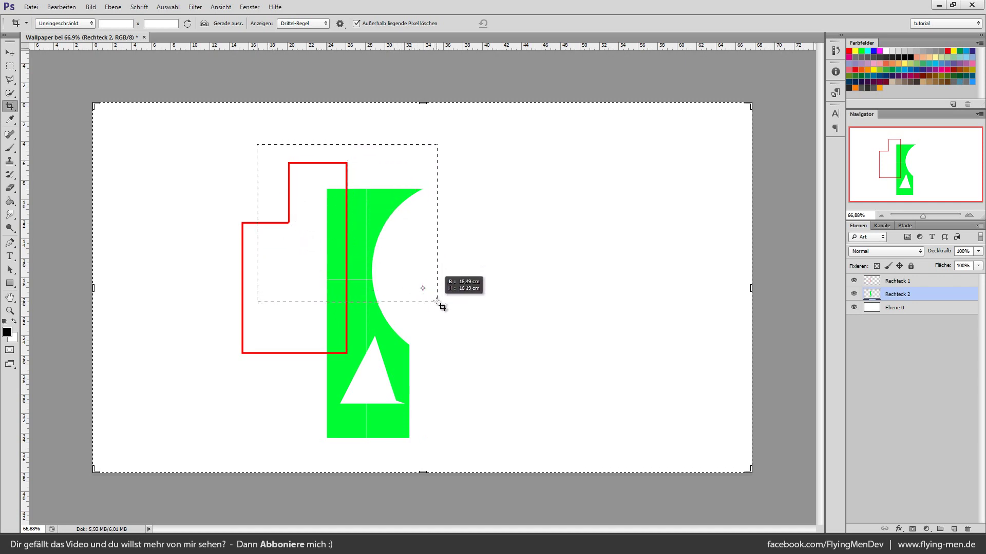
{"action": "left_click_drag", "start_coordinate": [438, 302], "coordinate": [438, 302]}
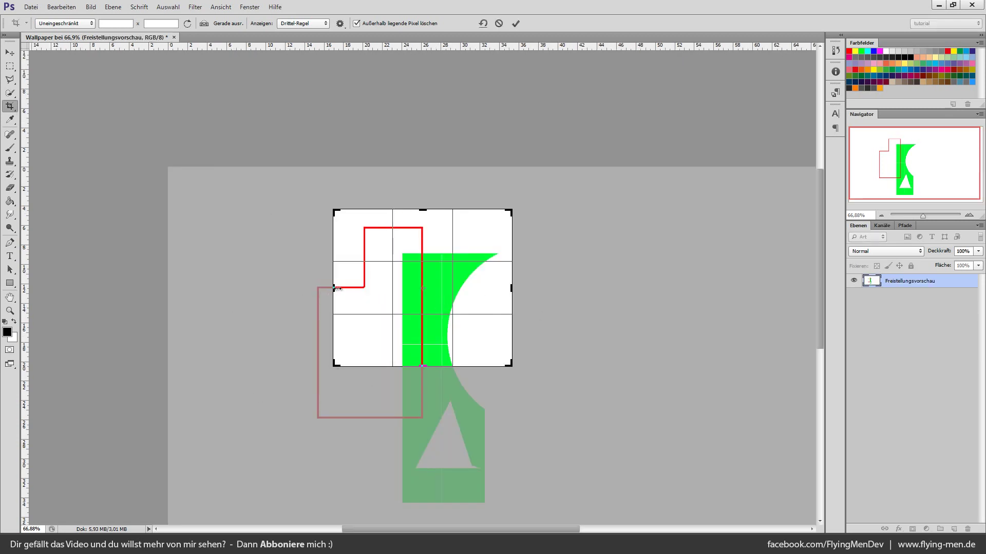
{"action": "left_click_drag", "start_coordinate": [336, 289], "coordinate": [347, 289]}
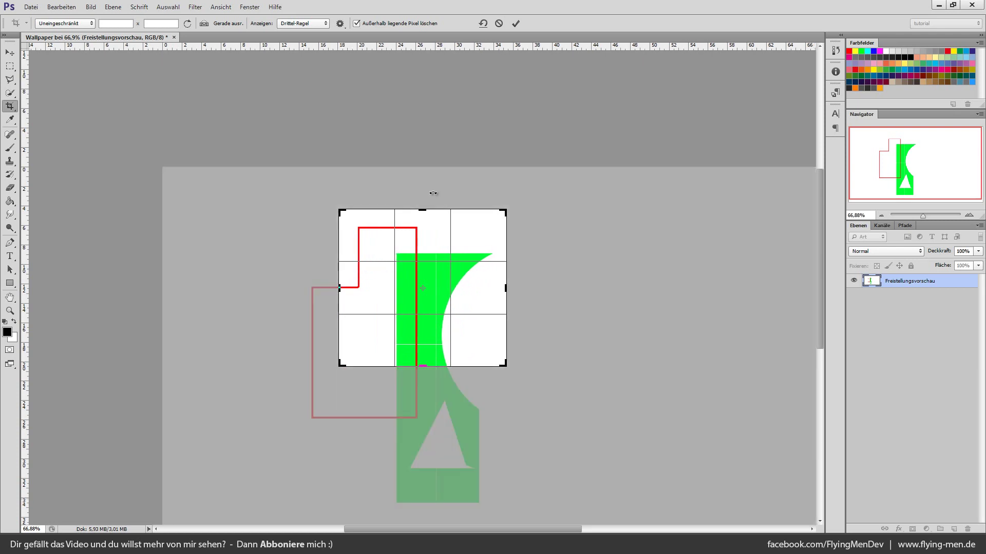
{"action": "left_click_drag", "start_coordinate": [423, 217], "coordinate": [423, 241]}
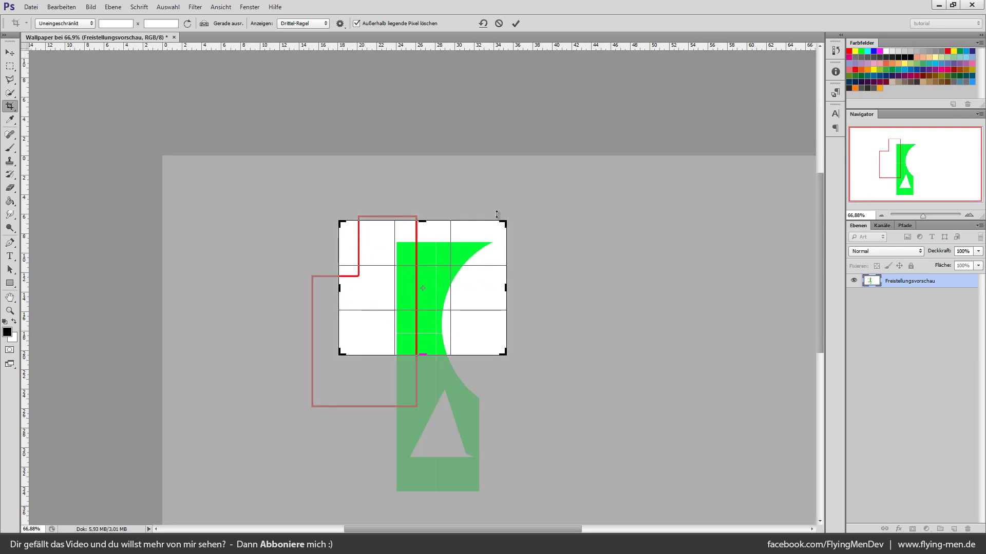
{"action": "mouse_move", "coordinate": [507, 219]}
{"action": "left_mouse_down"}
{"action": "mouse_move", "coordinate": [500, 210]}
{"action": "mouse_move", "coordinate": [527, 224]}
{"action": "left_mouse_up"}
{"action": "scroll", "coordinate": [487, 432], "scroll_direction": "down", "scroll_amount": 3}
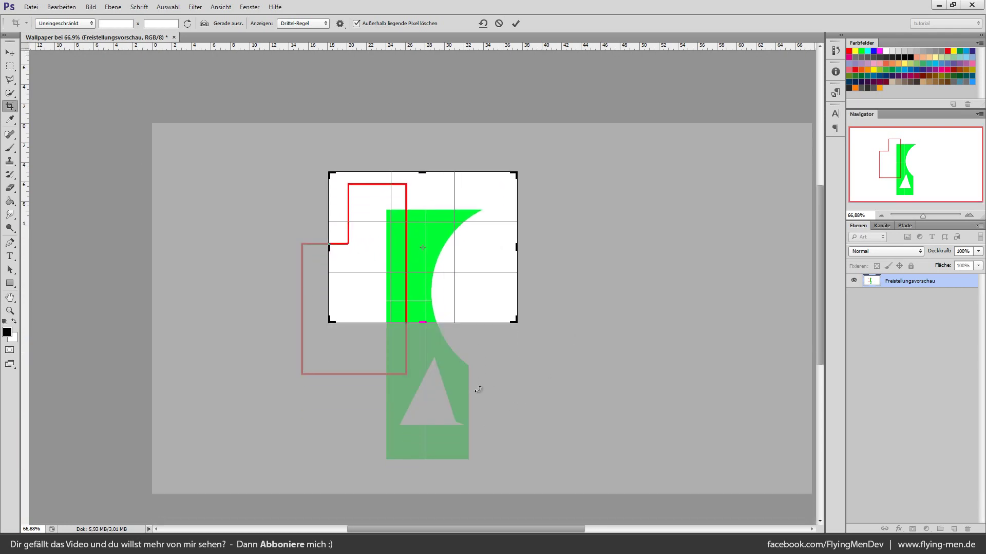
{"action": "scroll", "coordinate": [502, 438], "scroll_direction": "up", "scroll_amount": 2}
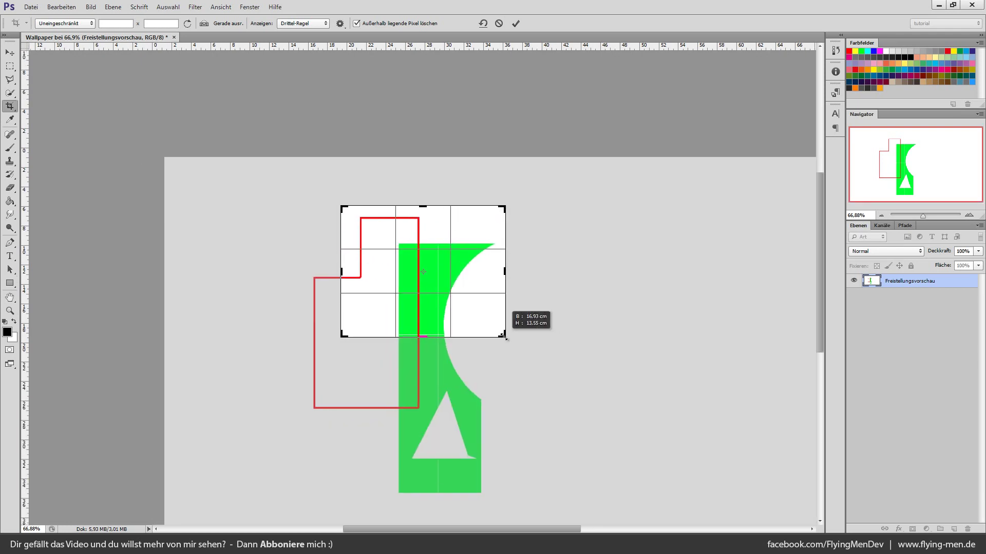
{"action": "left_click_drag", "start_coordinate": [515, 349], "coordinate": [508, 341]}
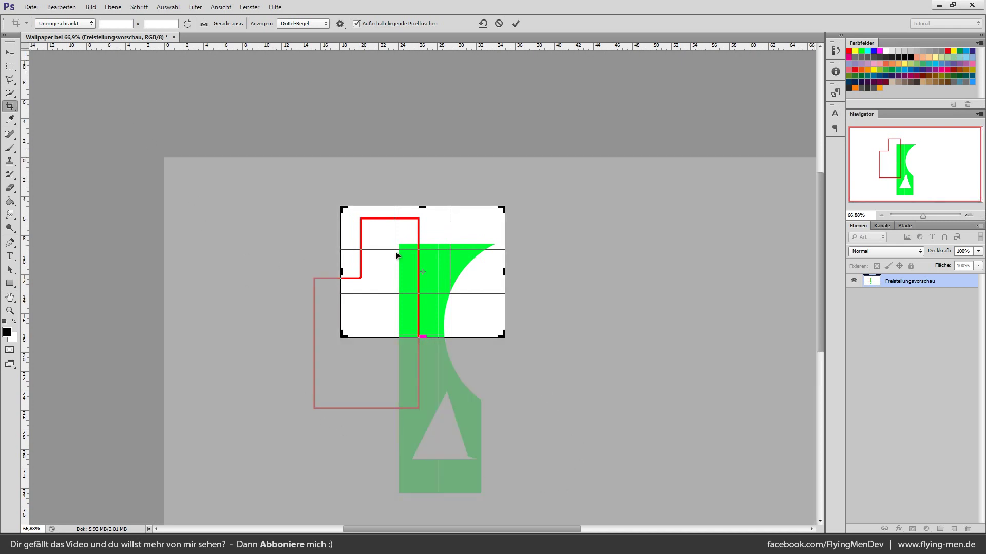
{"action": "key", "text": "Return"}
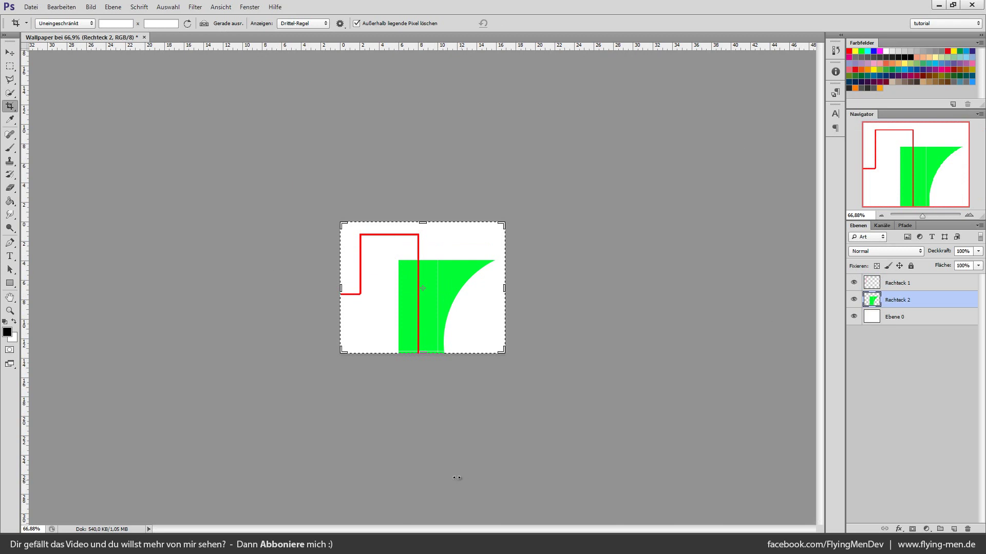
Undo the crop with Ctrl+Z to restore the full wallpaper
{"action": "left_click", "coordinate": [32, 7]}
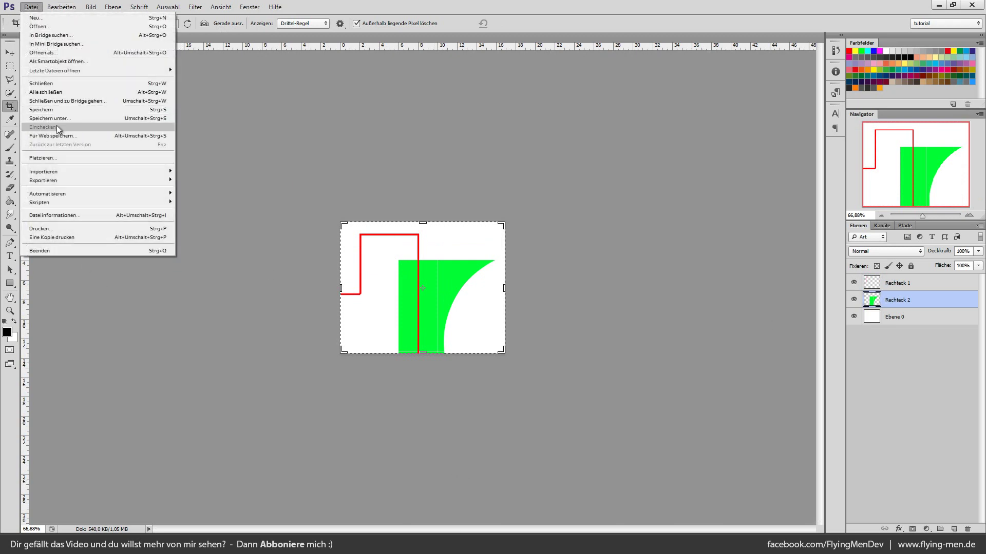
{"action": "left_click", "coordinate": [504, 5]}
{"action": "key", "text": "ctrl+z"}
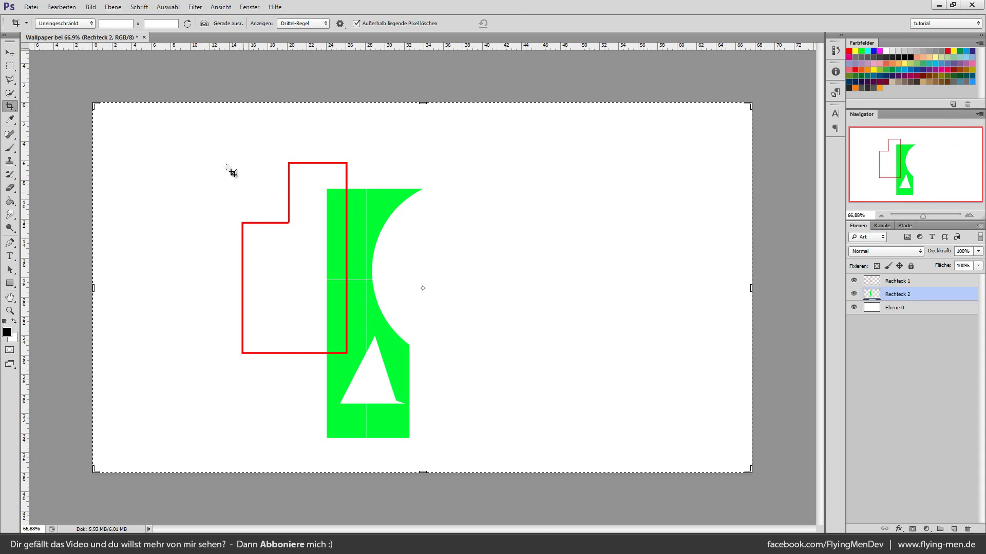
Draw a test crop box, cancel it with Abbrechen, and browse the crop tool variants
{"action": "left_click_drag", "start_coordinate": [455, 334], "coordinate": [190, 146]}
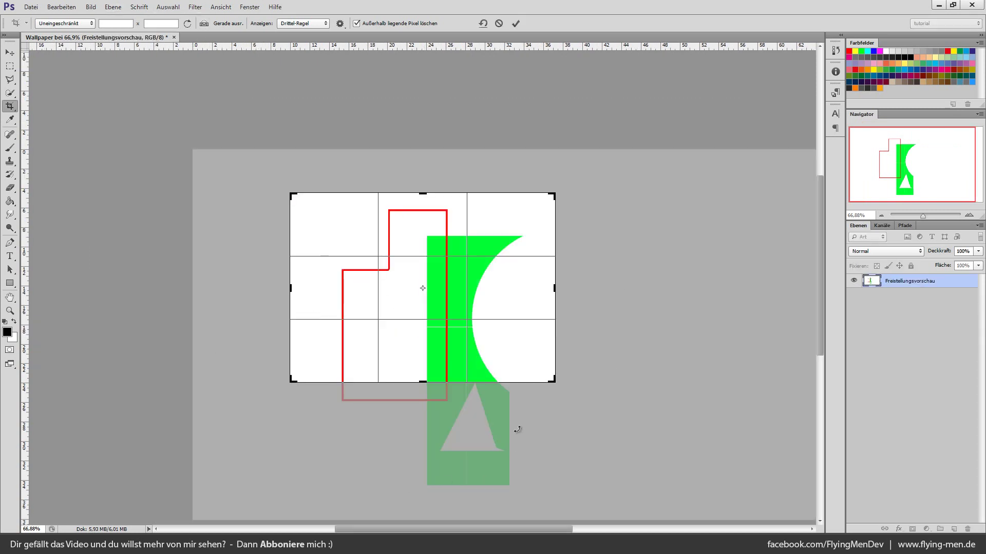
{"action": "right_click", "coordinate": [500, 352]}
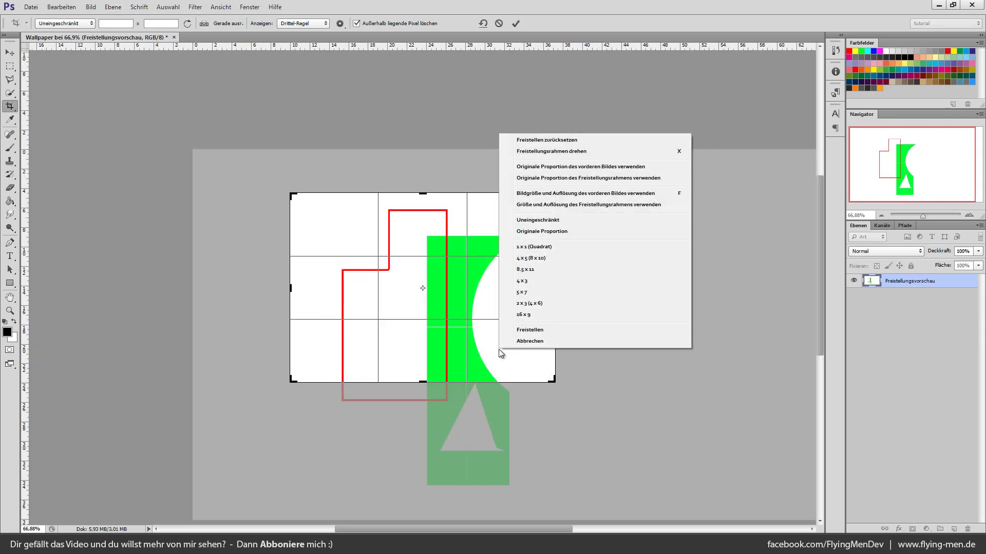
{"action": "left_click", "coordinate": [542, 342]}
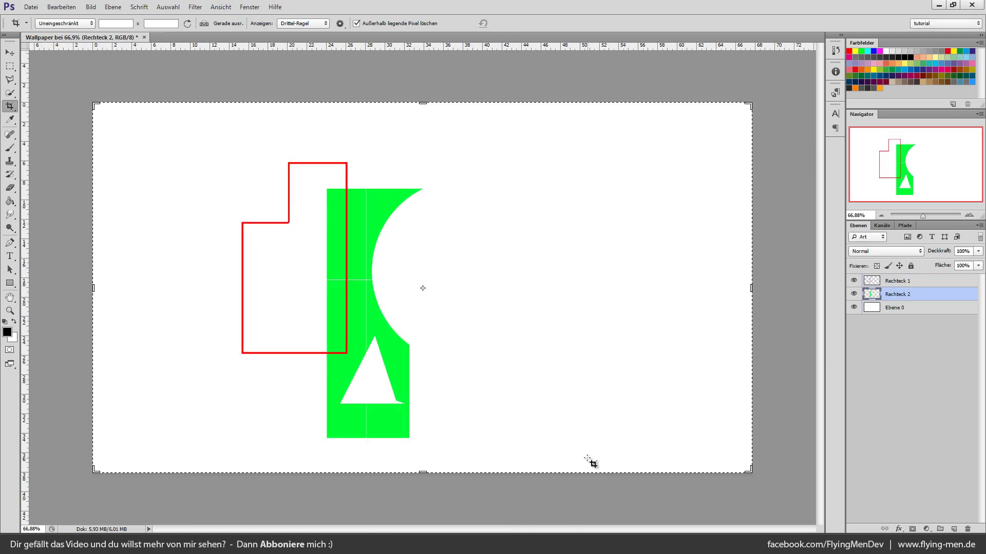
{"action": "left_click", "coordinate": [5, 120]}
{"action": "right_click", "coordinate": [6, 121]}
{"action": "left_click", "coordinate": [7, 108]}
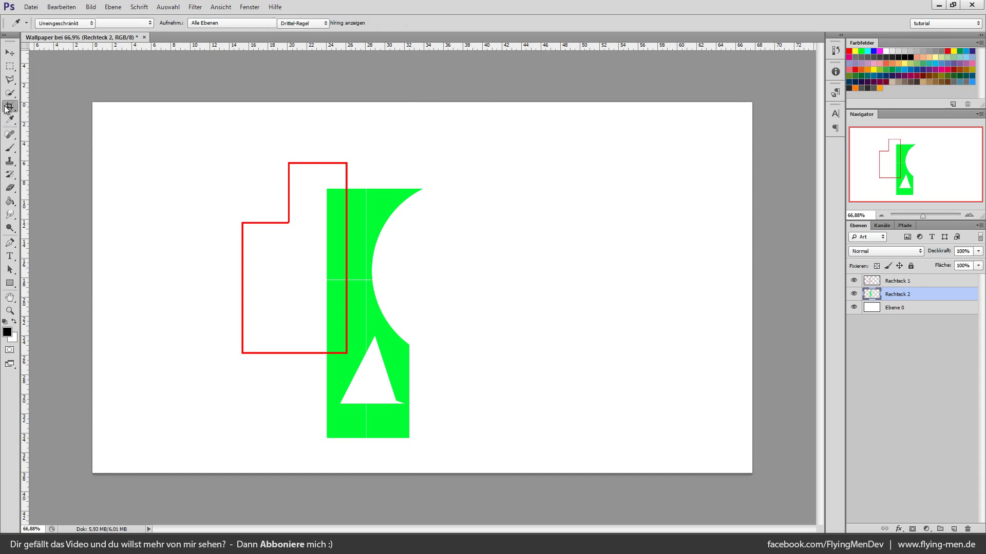
{"action": "right_click", "coordinate": [6, 109]}
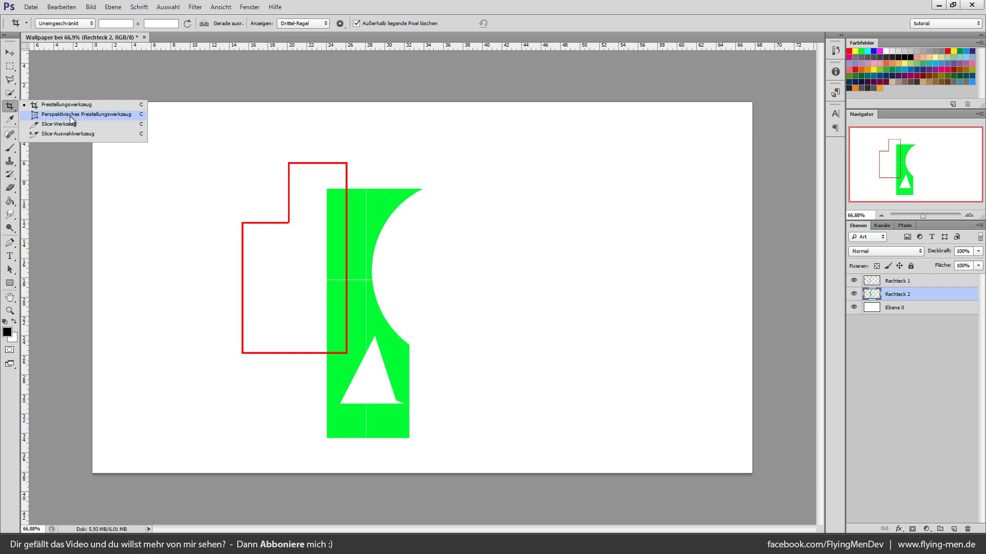
Sample the green shape's colour as foreground with the Eyedropper
{"action": "left_click", "coordinate": [70, 116]}
{"action": "left_click", "coordinate": [5, 119]}
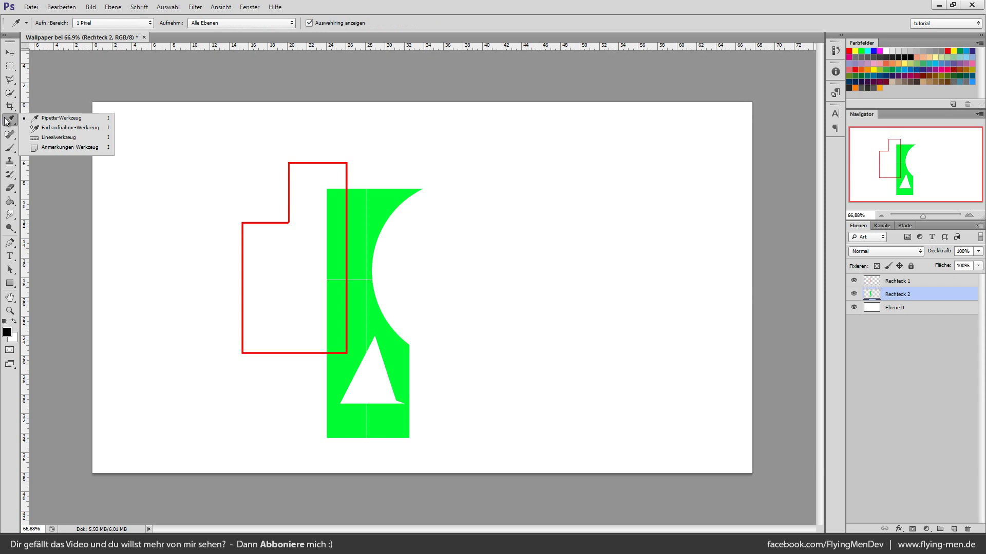
{"action": "left_click", "coordinate": [7, 122]}
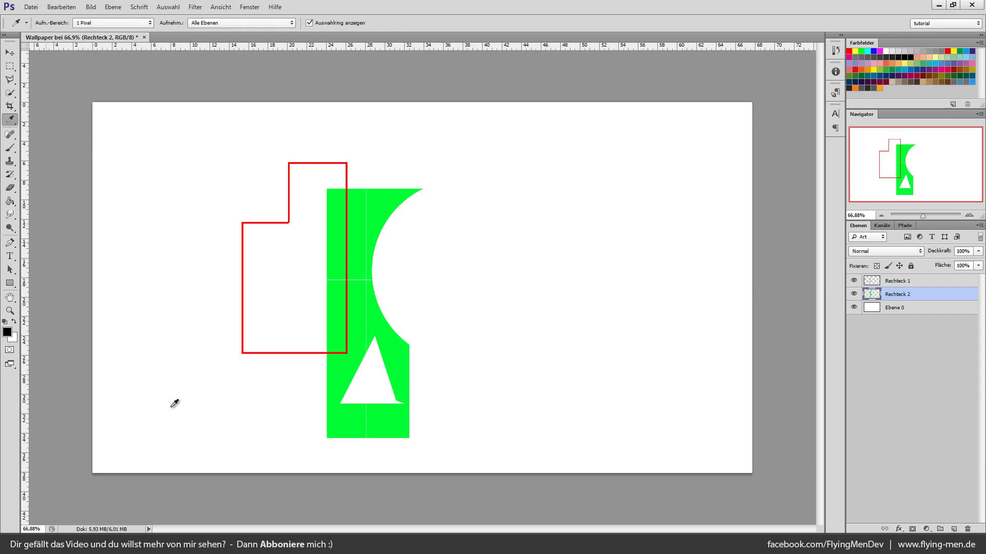
{"action": "scroll", "coordinate": [511, 415], "scroll_direction": "up", "scroll_amount": 3}
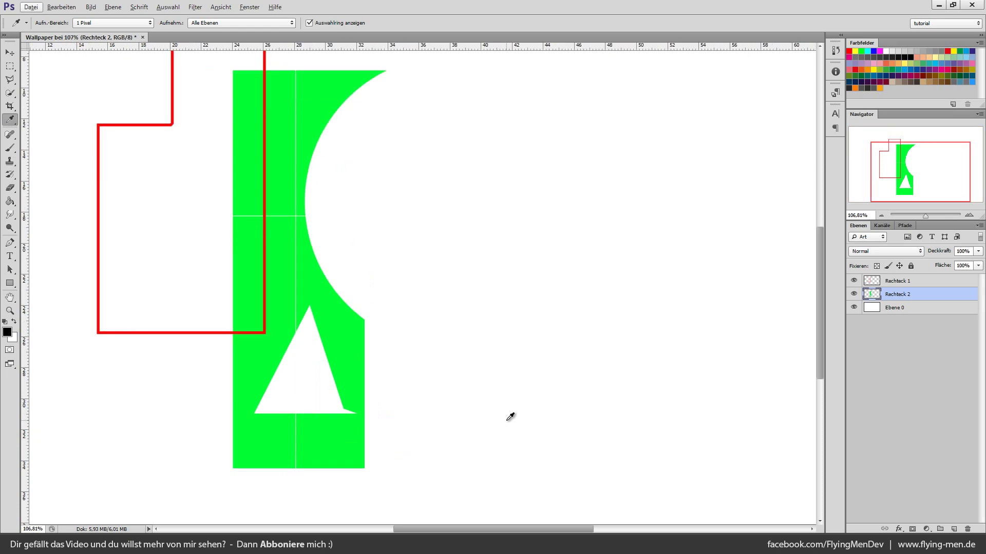
{"action": "left_click", "coordinate": [307, 113]}
Set the foreground to white and draw a square right of the green shape
{"action": "left_click", "coordinate": [177, 276]}
{"action": "left_click", "coordinate": [10, 283]}
{"action": "left_click_drag", "start_coordinate": [712, 372], "coordinate": [464, 119]}
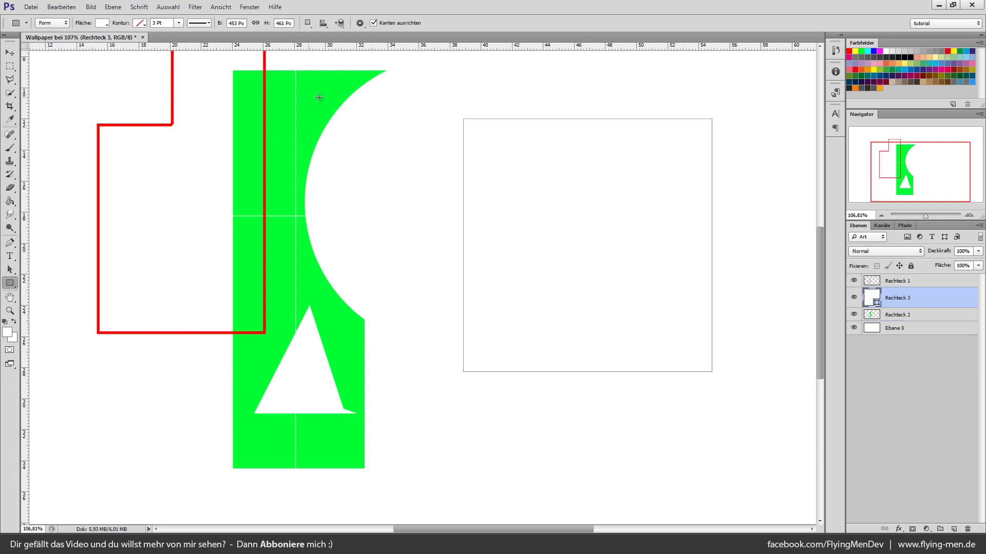
Try green and red fills for the square, then cancel to keep it white
{"action": "double_click", "coordinate": [871, 297]}
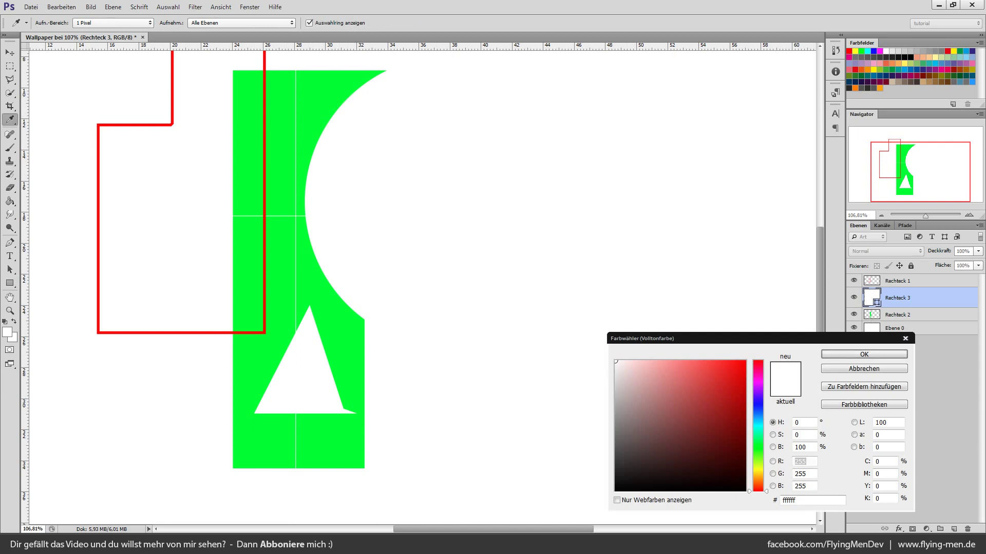
{"action": "left_click", "coordinate": [864, 355]}
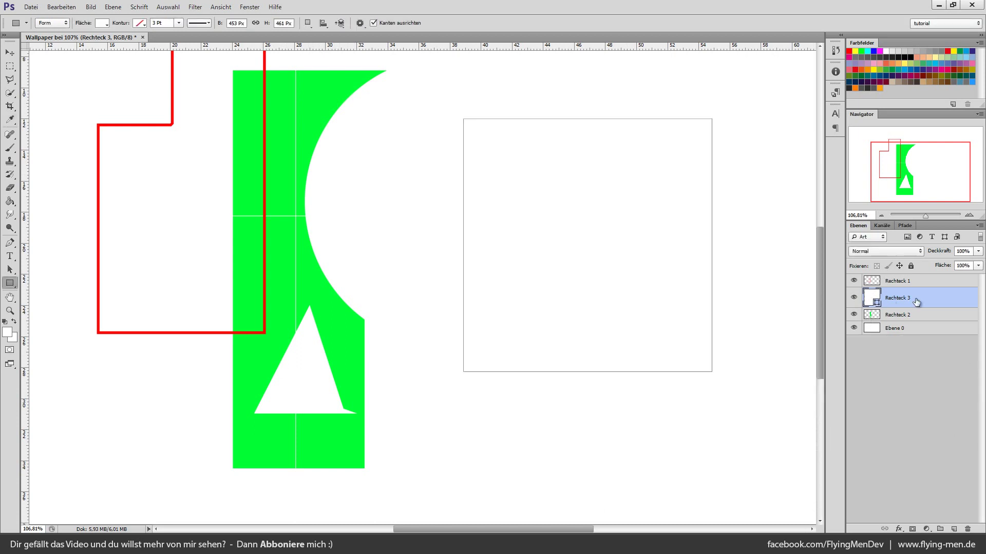
{"action": "double_click", "coordinate": [875, 299]}
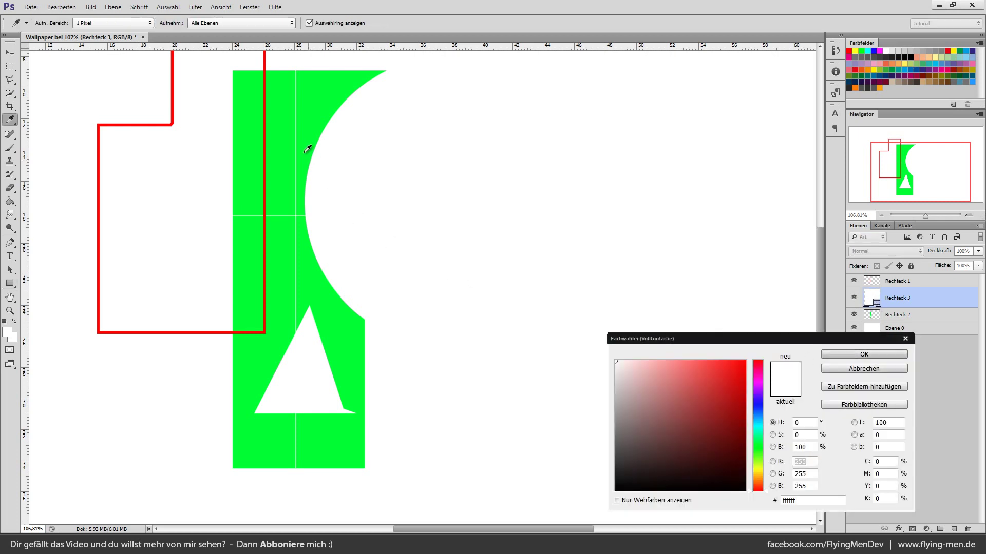
{"action": "left_click", "coordinate": [321, 80]}
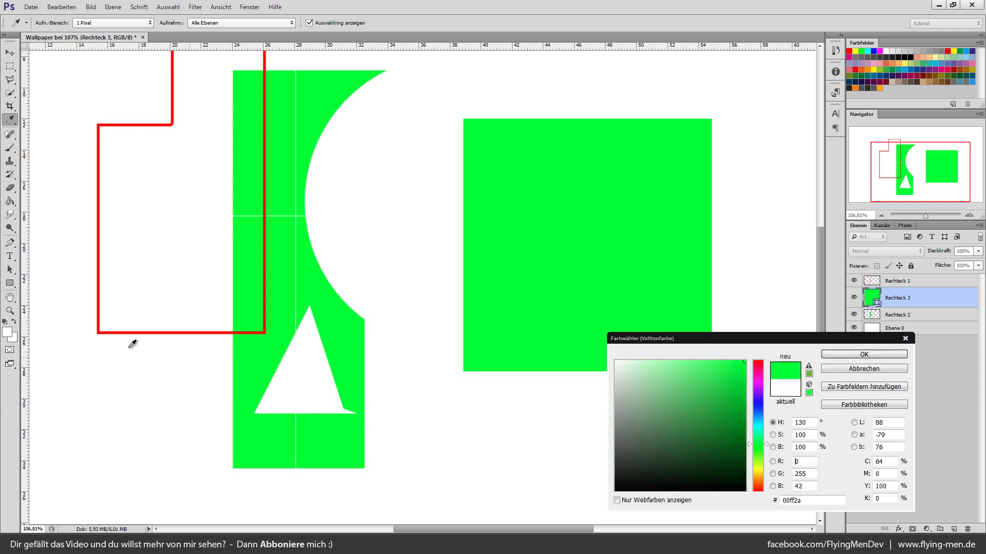
{"action": "left_click", "coordinate": [119, 331]}
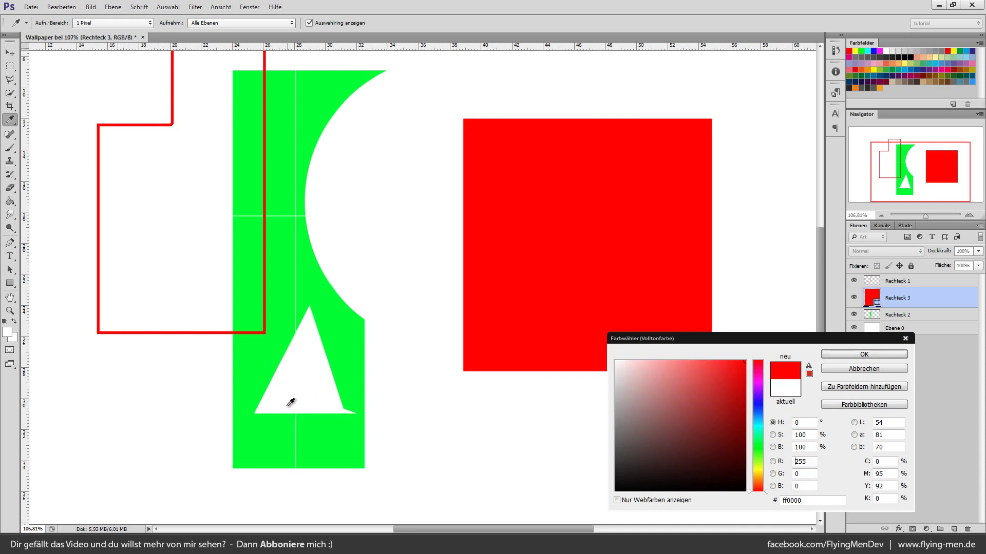
{"action": "left_click", "coordinate": [869, 370]}
Rasterize the Rechteck 3 layer and inspect its layer style settings
{"action": "right_click", "coordinate": [909, 299]}
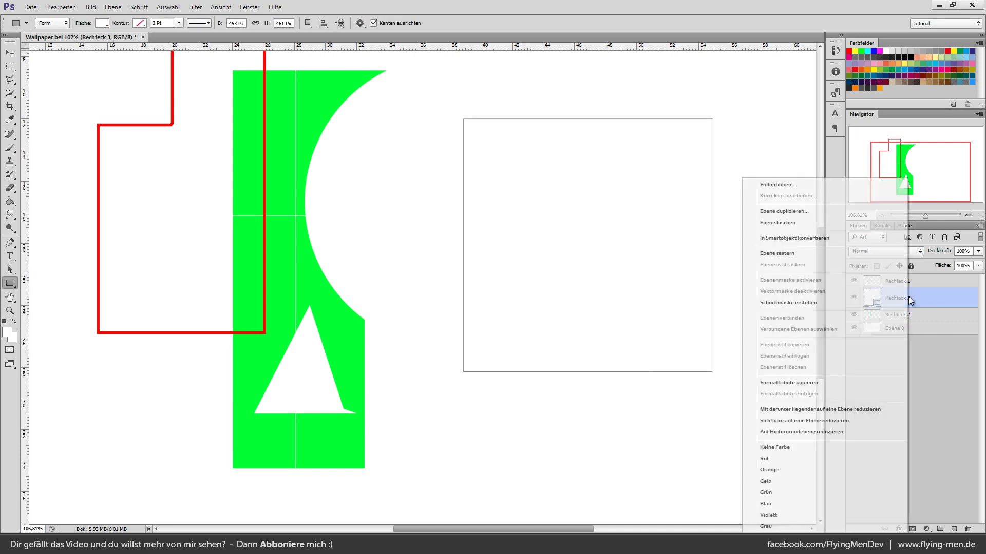
{"action": "left_click", "coordinate": [809, 258]}
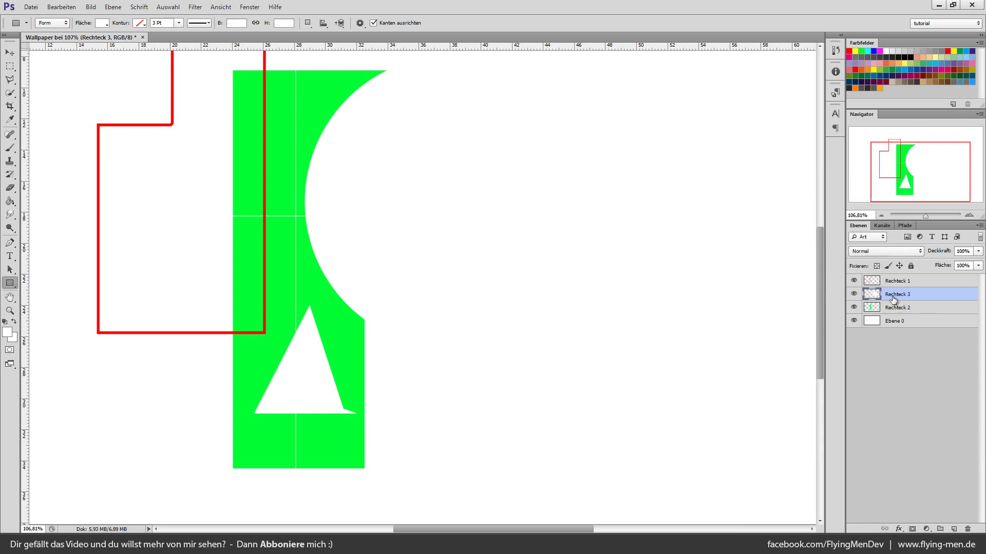
{"action": "double_click", "coordinate": [872, 301]}
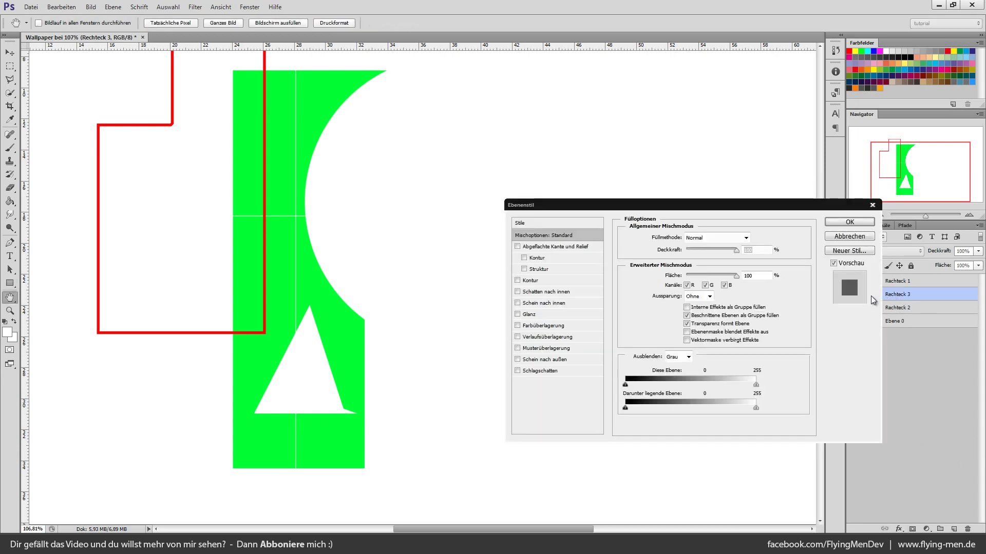
{"action": "left_click", "coordinate": [848, 237]}
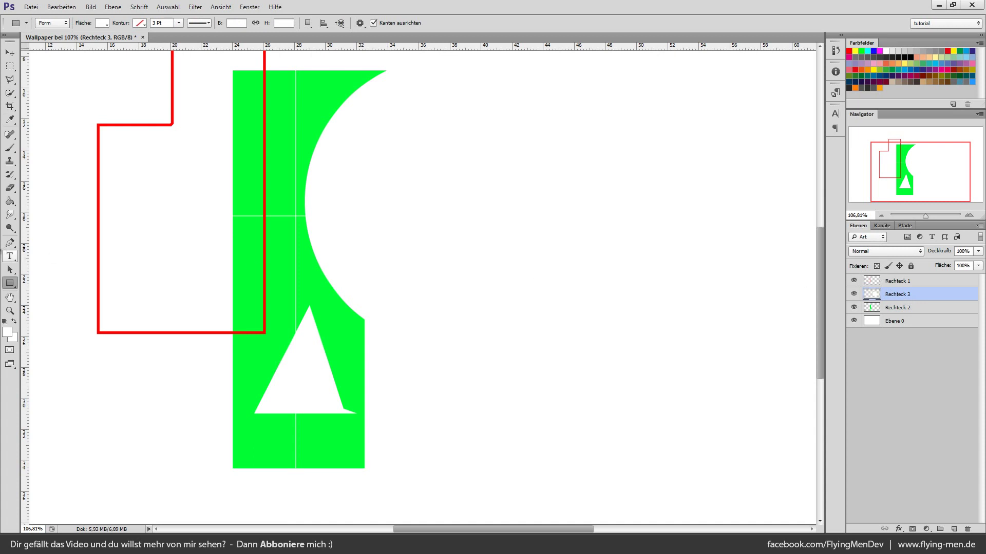
{"action": "left_click", "coordinate": [10, 201]}
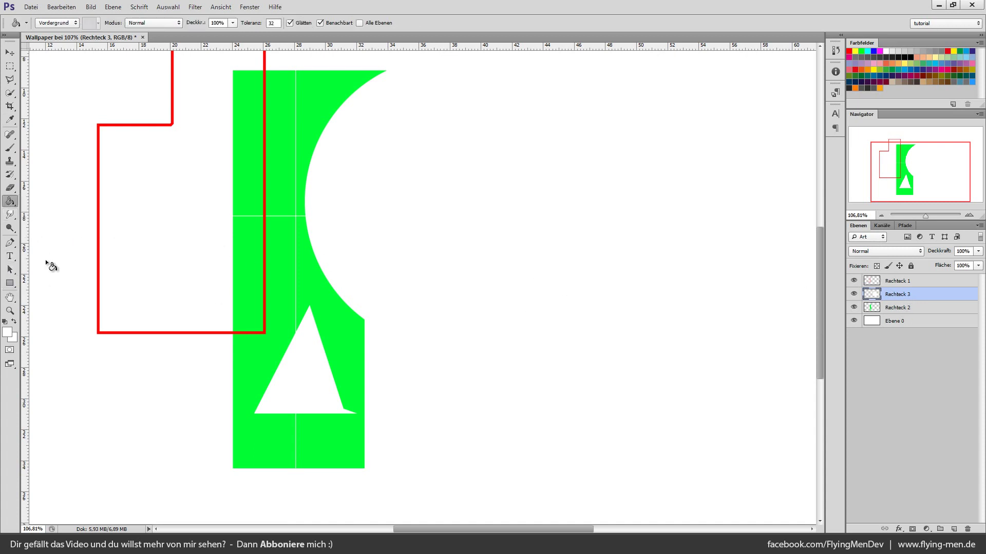
Try a green Color Overlay on Rechteck 3 via Blending Options, then close layer styles
{"action": "right_click", "coordinate": [911, 291]}
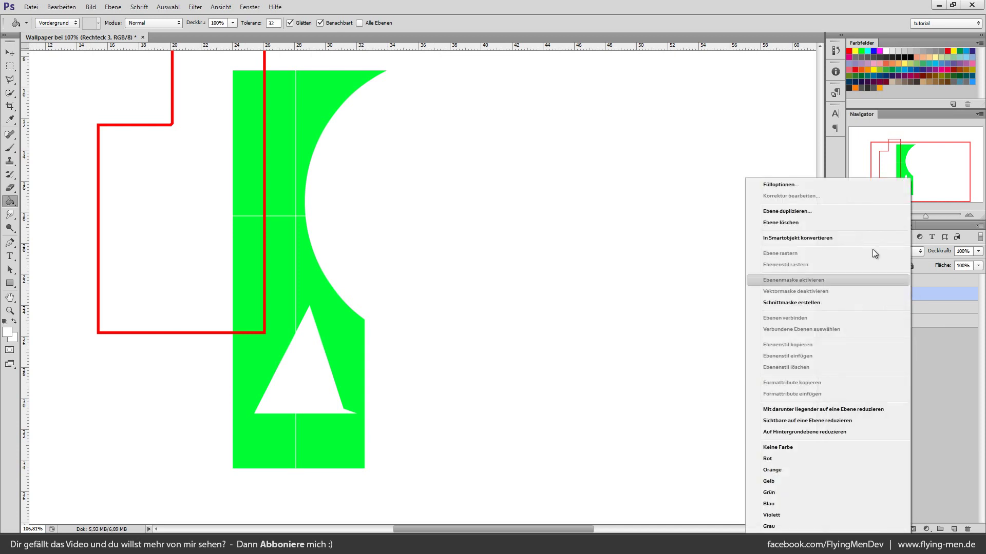
{"action": "left_click", "coordinate": [803, 185]}
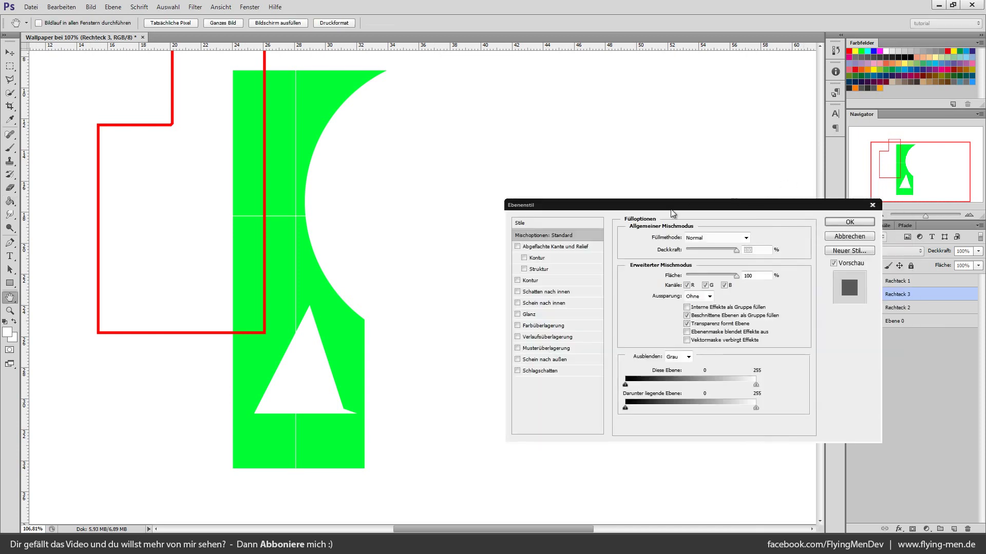
{"action": "left_click_drag", "start_coordinate": [664, 207], "coordinate": [662, 166]}
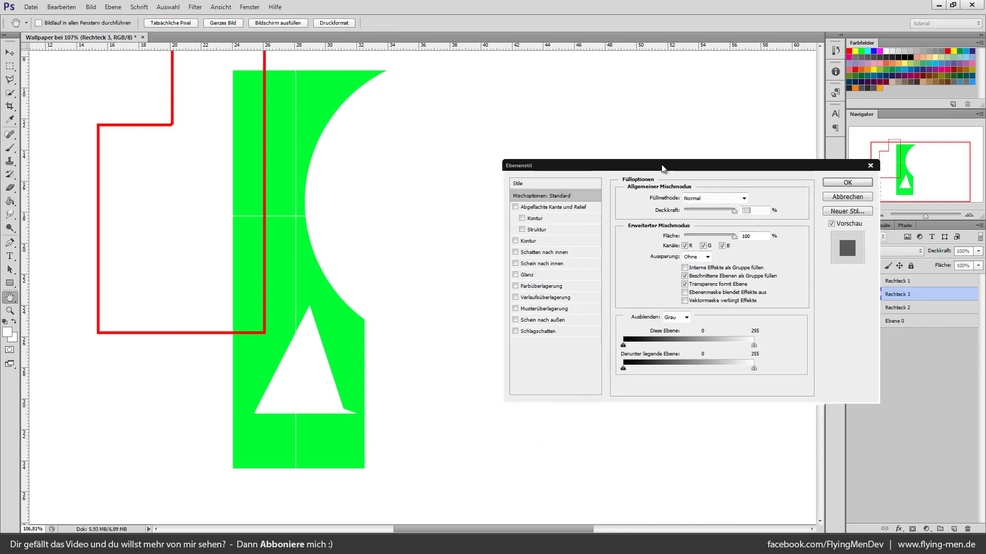
{"action": "left_click", "coordinate": [541, 286]}
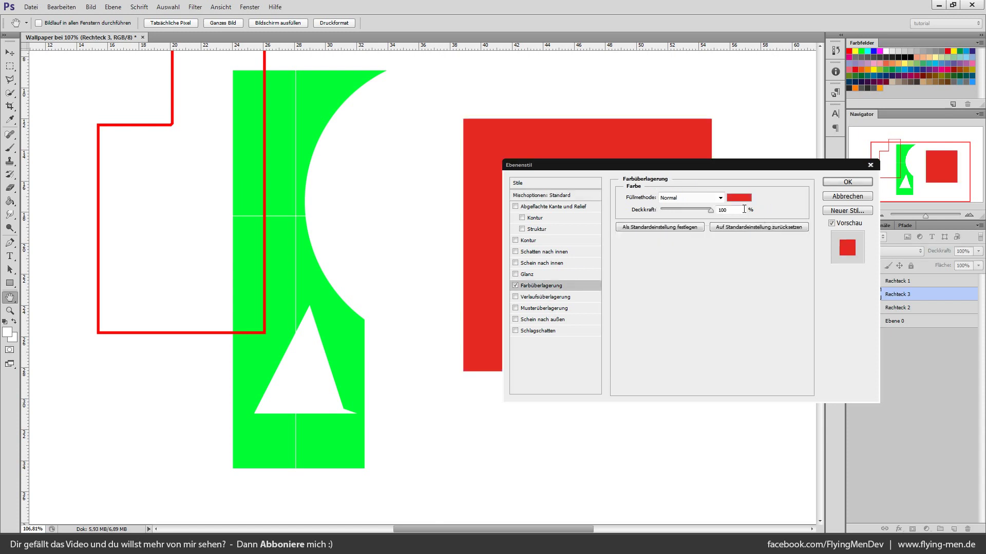
{"action": "left_click", "coordinate": [736, 198]}
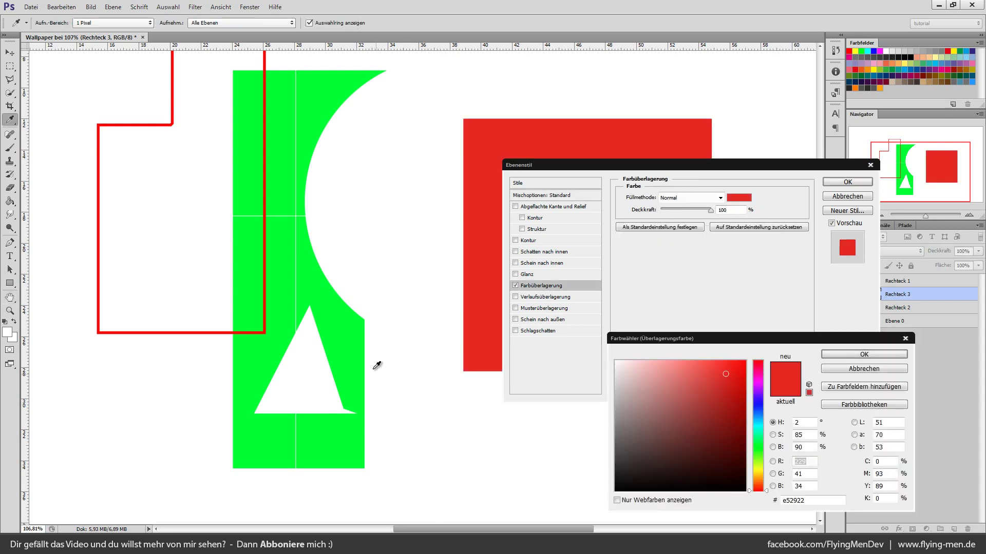
{"action": "left_click", "coordinate": [311, 280]}
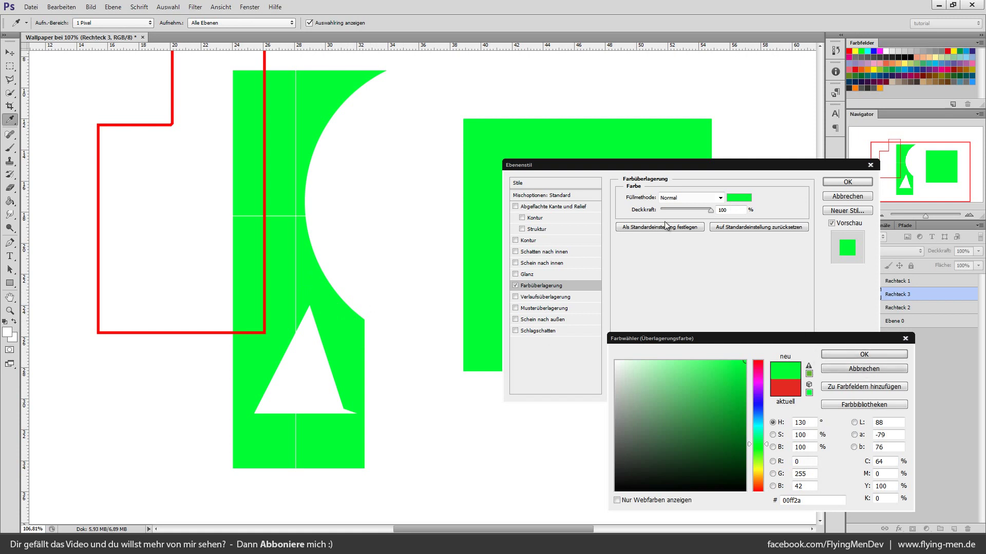
{"action": "left_click", "coordinate": [874, 354]}
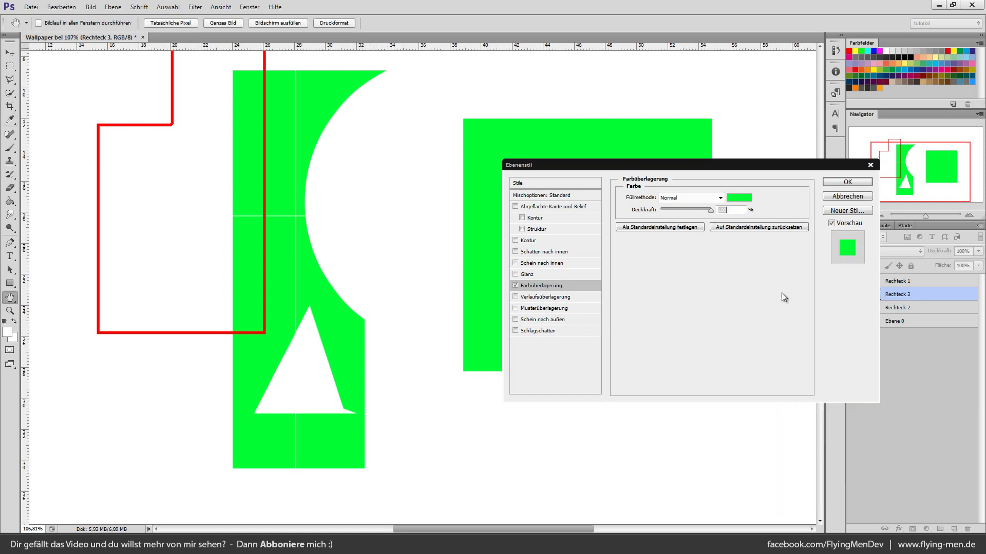
{"action": "mouse_move", "coordinate": [710, 210]}
{"action": "left_mouse_down"}
{"action": "mouse_move", "coordinate": [666, 215]}
{"action": "mouse_move", "coordinate": [711, 210]}
{"action": "left_mouse_up"}
{"action": "left_click", "coordinate": [847, 182]}
Delete the Rechteck 3 layer and zoom the canvas back in
{"action": "key", "text": "g"}
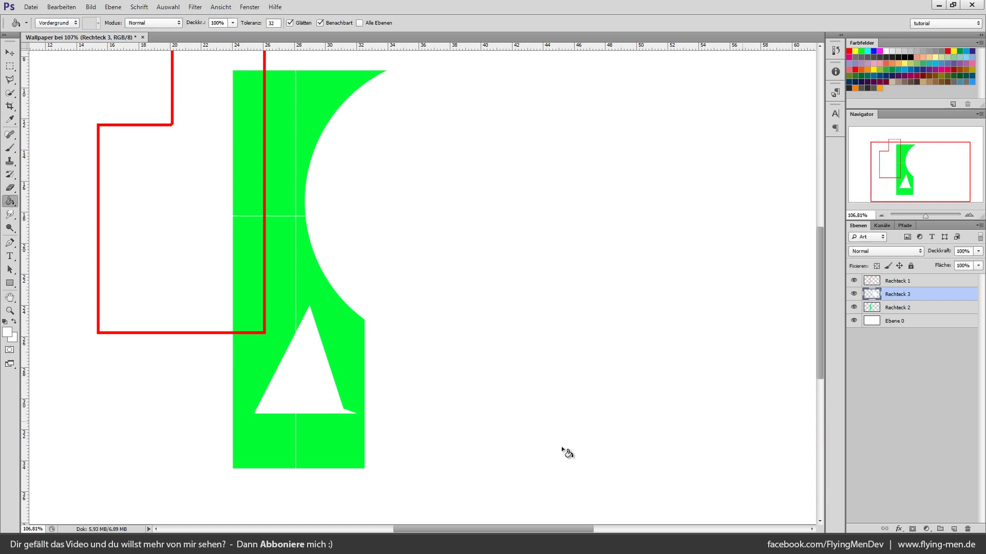
{"action": "key", "text": "Delete"}
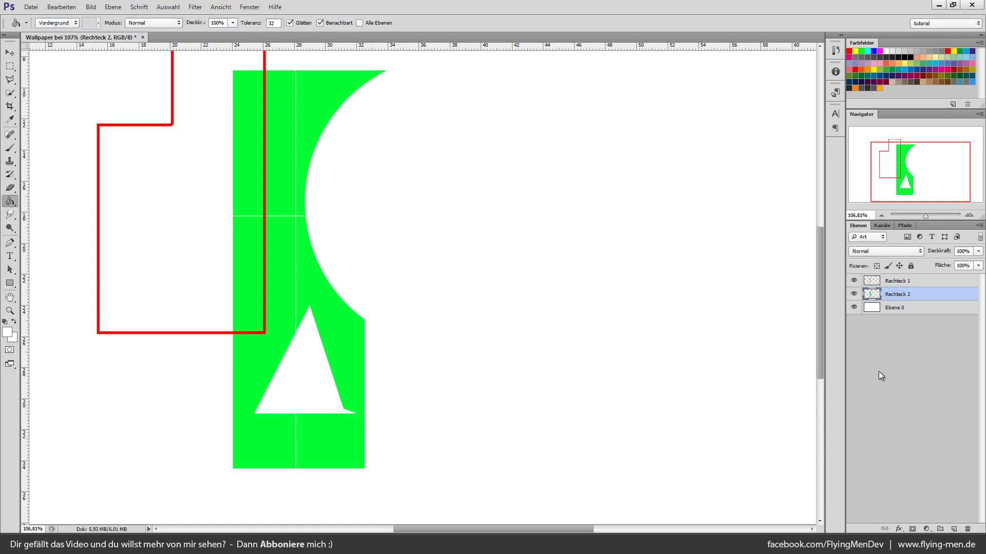
{"action": "scroll", "coordinate": [564, 326], "scroll_direction": "down", "scroll_amount": 2}
{"action": "scroll", "coordinate": [564, 370], "scroll_direction": "down", "scroll_amount": 2}
{"action": "scroll", "coordinate": [565, 369], "scroll_direction": "up", "scroll_amount": 1}
{"action": "scroll", "coordinate": [513, 442], "scroll_direction": "up", "scroll_amount": 2}
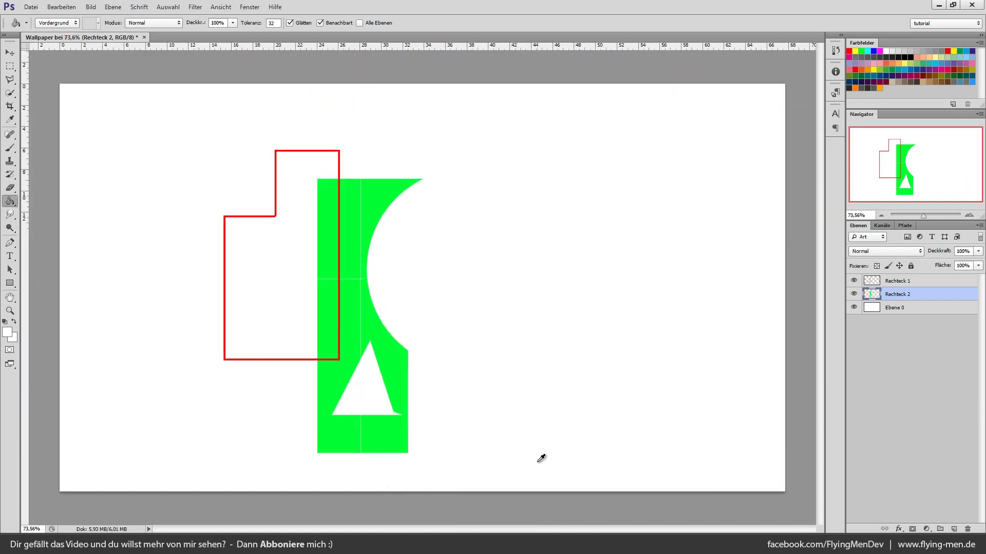
{"action": "left_click", "coordinate": [10, 119]}
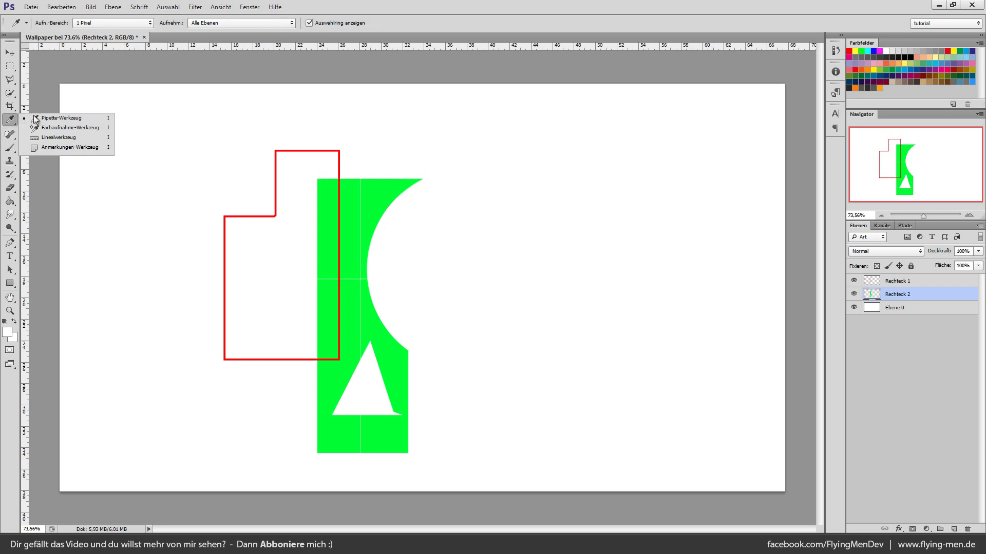
Draw Ruler tool lines, ending with one along the green shape's top edge reading 9.87
{"action": "left_click", "coordinate": [75, 136]}
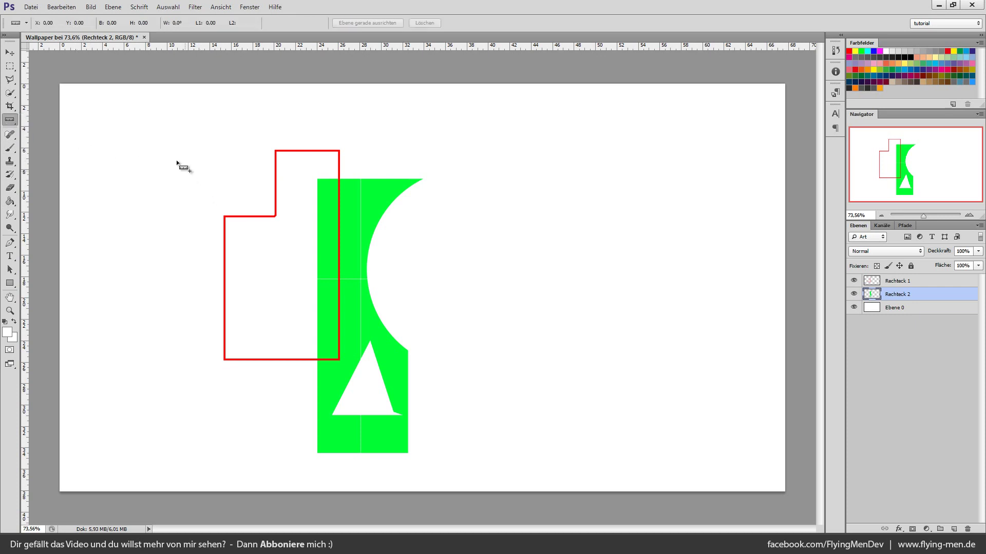
{"action": "left_click_drag", "start_coordinate": [176, 160], "coordinate": [391, 268]}
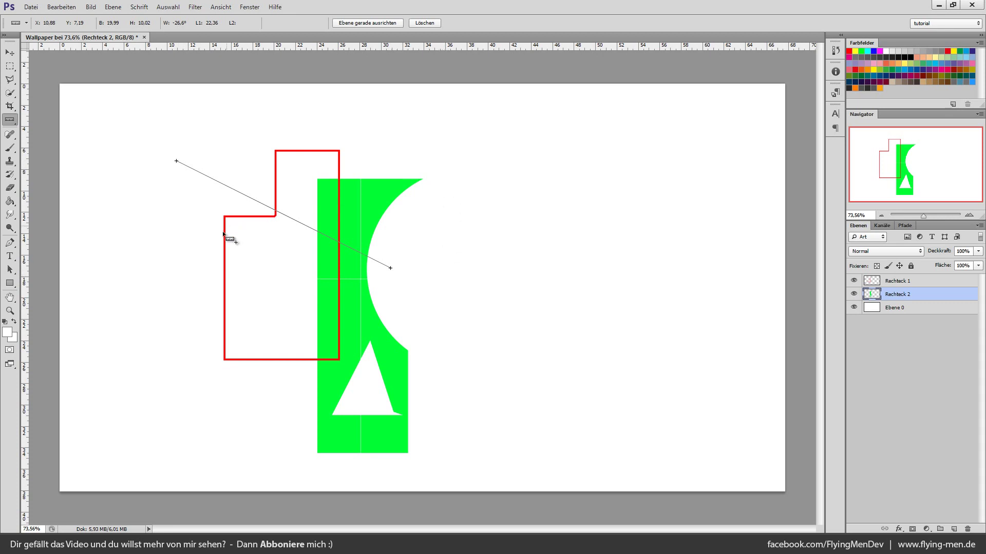
{"action": "scroll", "coordinate": [370, 258], "scroll_direction": "up", "scroll_amount": 2}
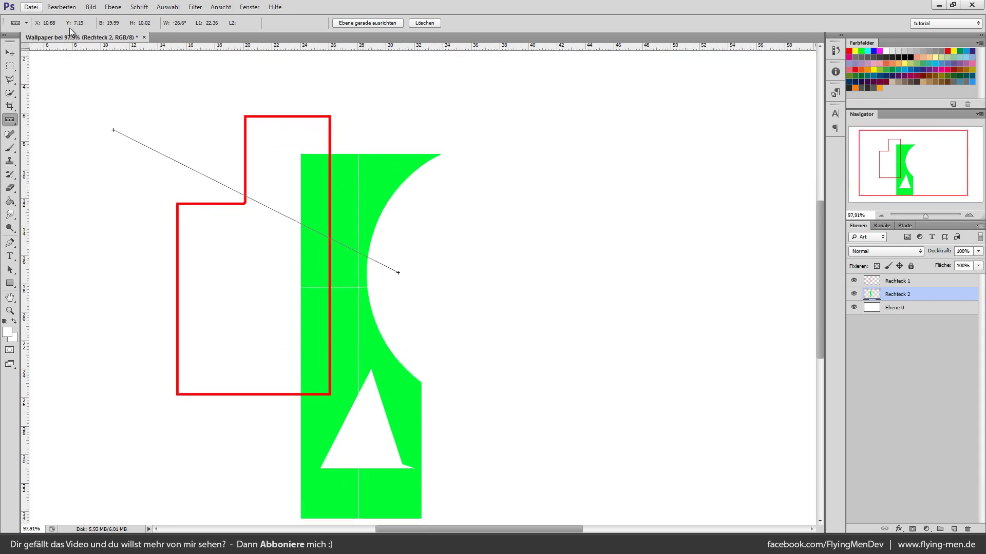
{"action": "left_click_drag", "start_coordinate": [362, 175], "coordinate": [658, 189]}
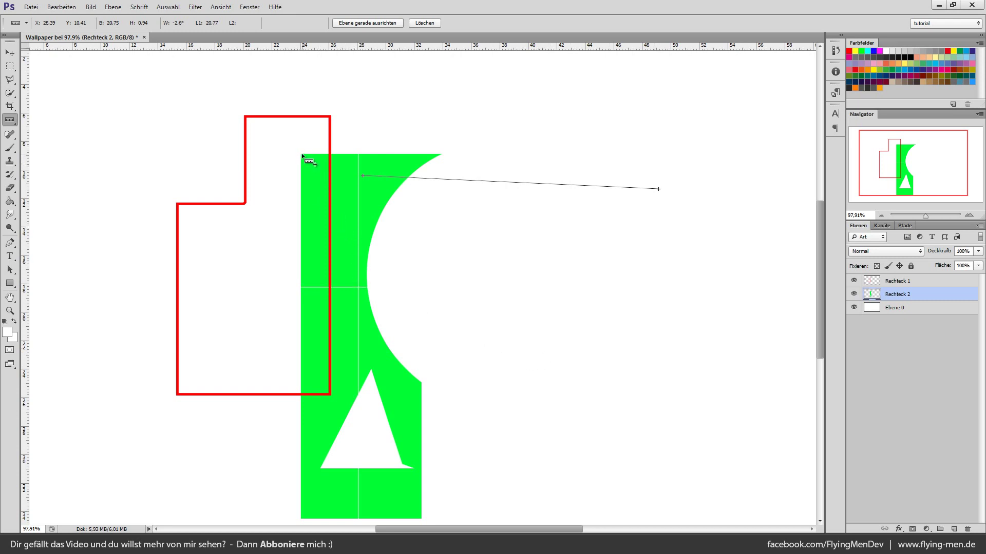
{"action": "scroll", "coordinate": [315, 158], "scroll_direction": "up", "scroll_amount": 3}
{"action": "scroll", "coordinate": [315, 158], "scroll_direction": "up", "scroll_amount": 3}
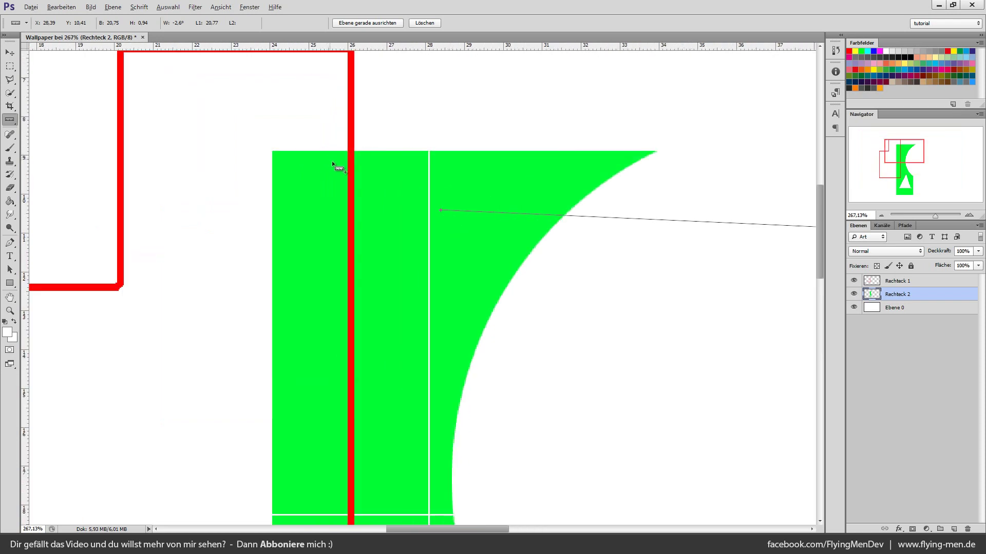
{"action": "scroll", "coordinate": [331, 161], "scroll_direction": "up", "scroll_amount": 5}
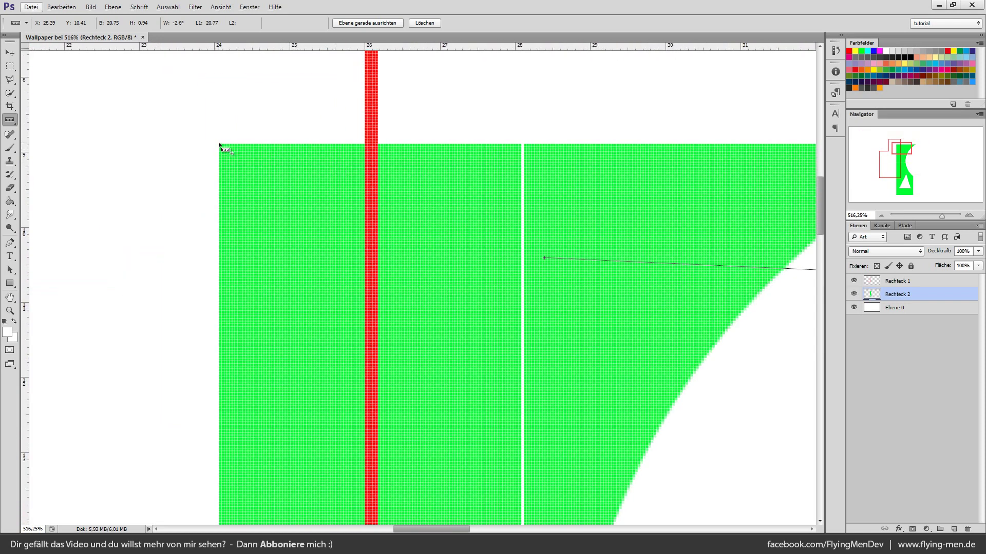
{"action": "left_click_drag", "start_coordinate": [219, 145], "coordinate": [528, 152]}
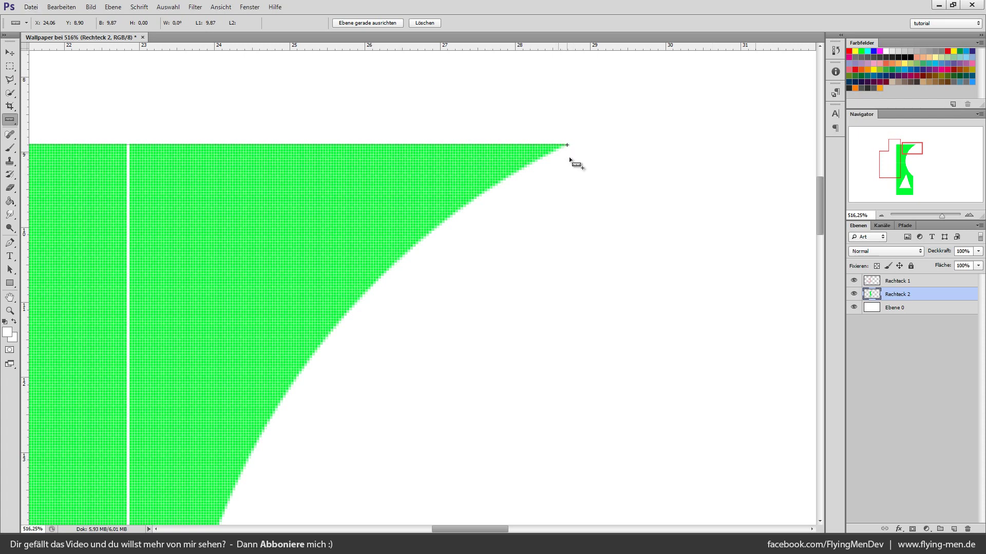
{"action": "scroll", "coordinate": [605, 364], "scroll_direction": "down", "scroll_amount": 4}
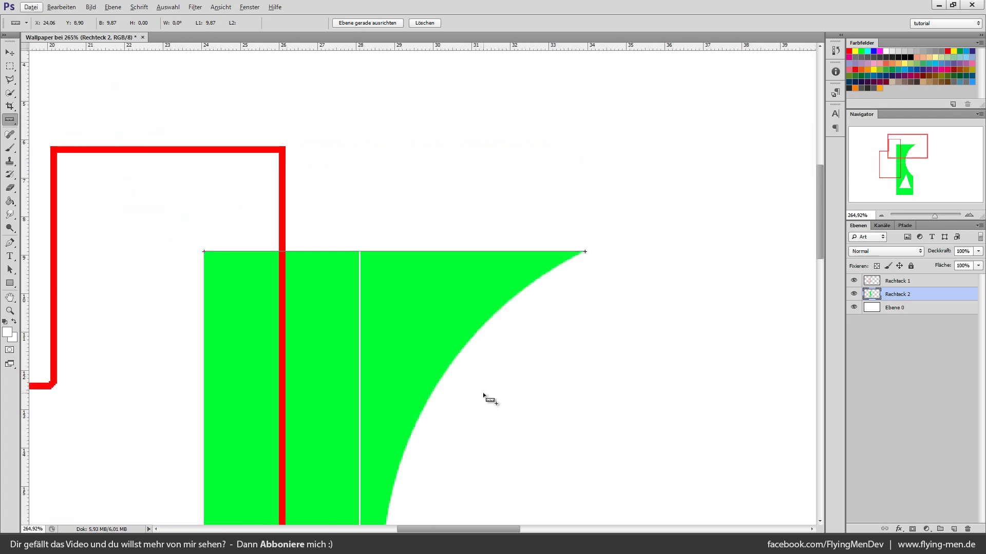
{"action": "scroll", "coordinate": [462, 399], "scroll_direction": "down", "scroll_amount": 2}
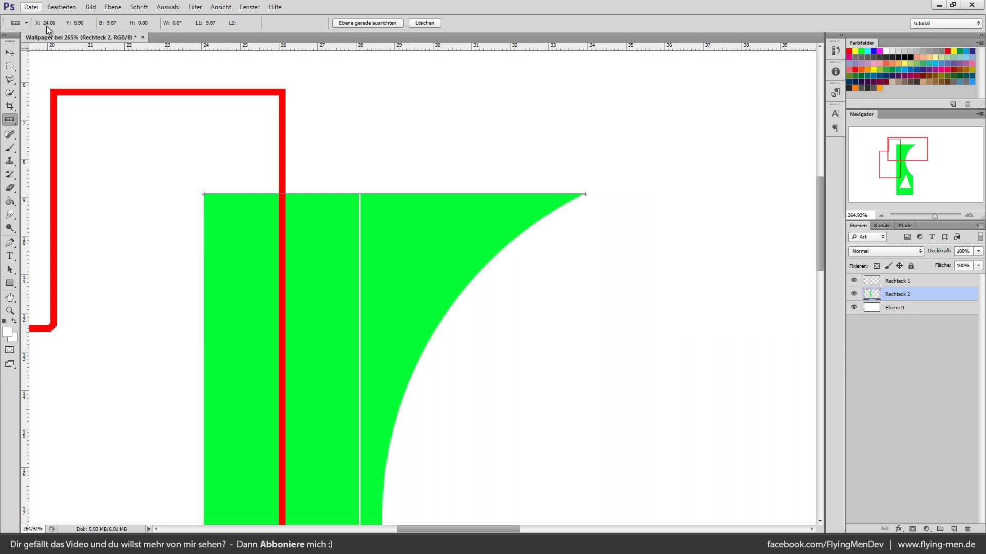
{"action": "right_click", "coordinate": [9, 120]}
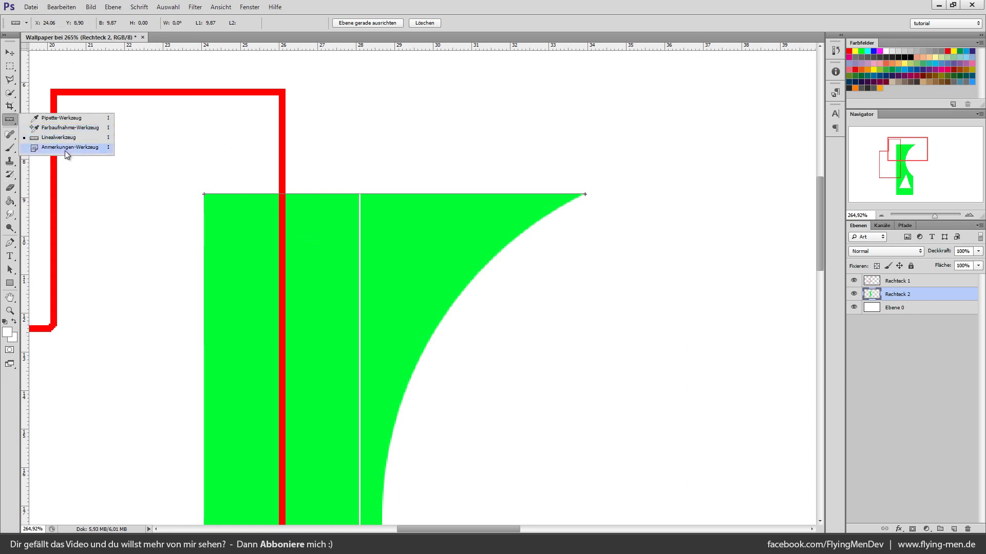
{"action": "left_click", "coordinate": [65, 150]}
{"action": "scroll", "coordinate": [416, 256], "scroll_direction": "down", "scroll_amount": 2}
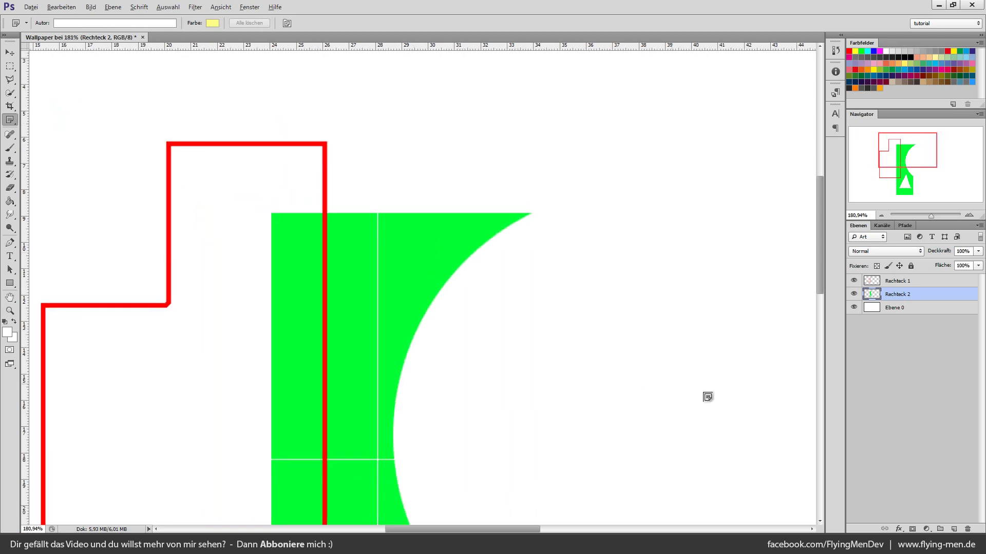
{"action": "left_click", "coordinate": [469, 150]}
{"action": "type", "text": "muss noch fr"}
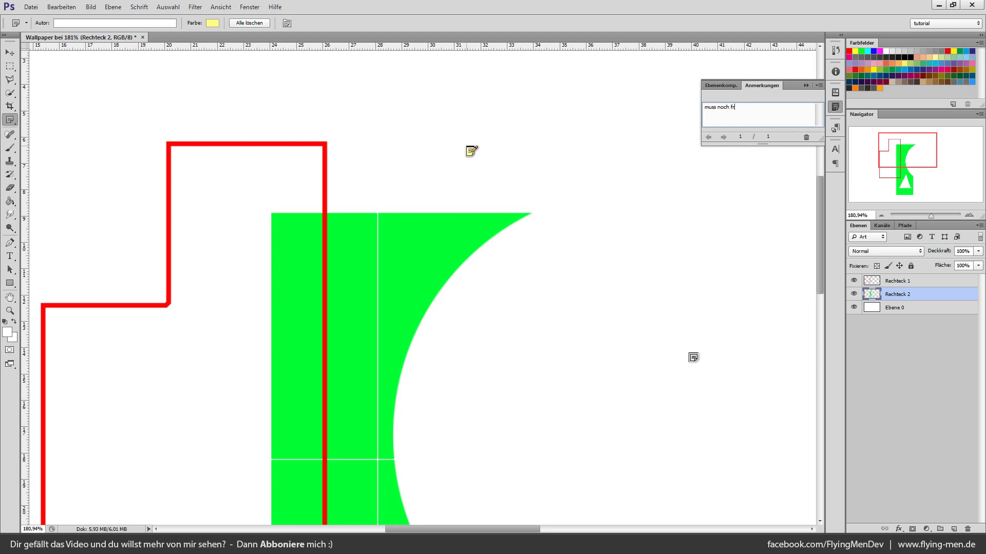
{"action": "type", "text": "eistellen"}
{"action": "left_click", "coordinate": [805, 85]}
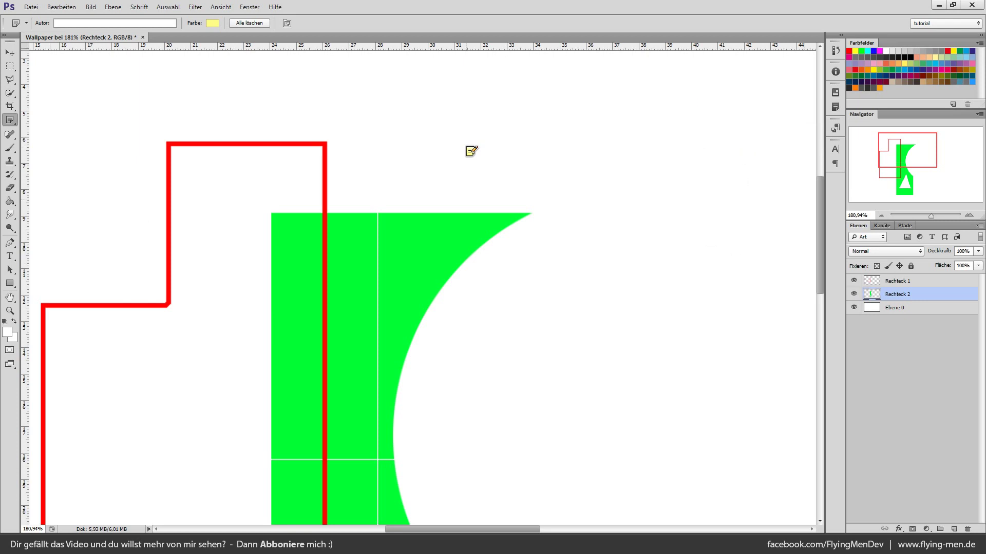
{"action": "left_click", "coordinate": [471, 152]}
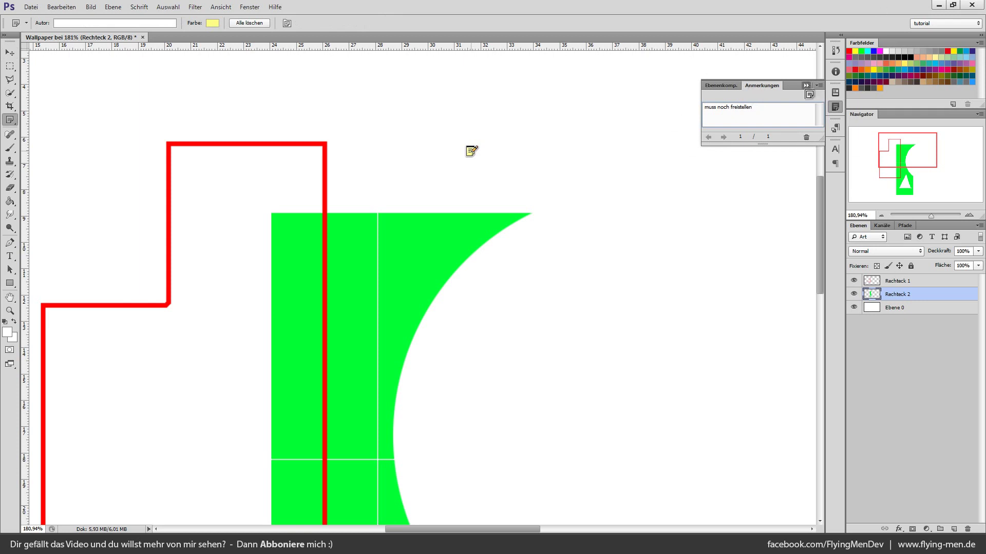
{"action": "left_click", "coordinate": [10, 52]}
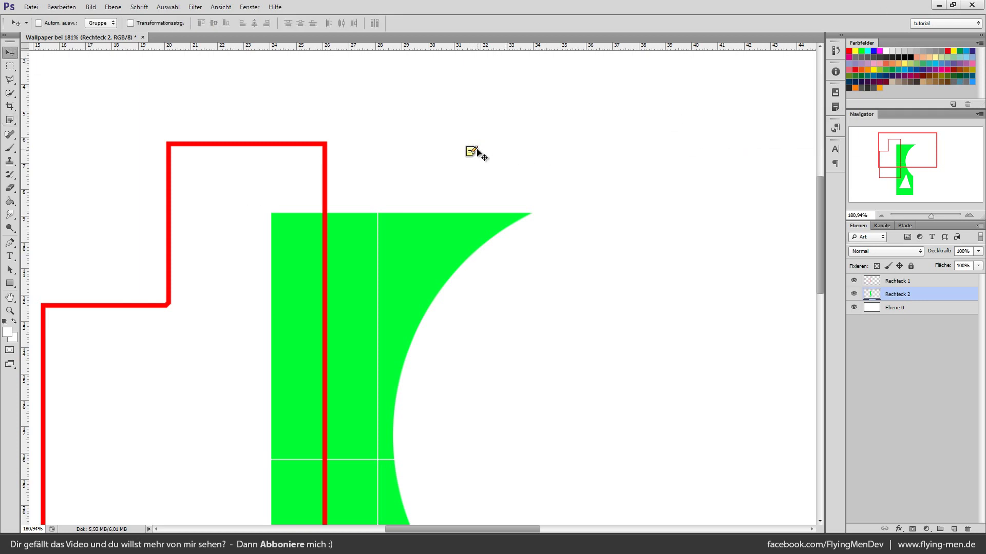
{"action": "key", "text": "Delete"}
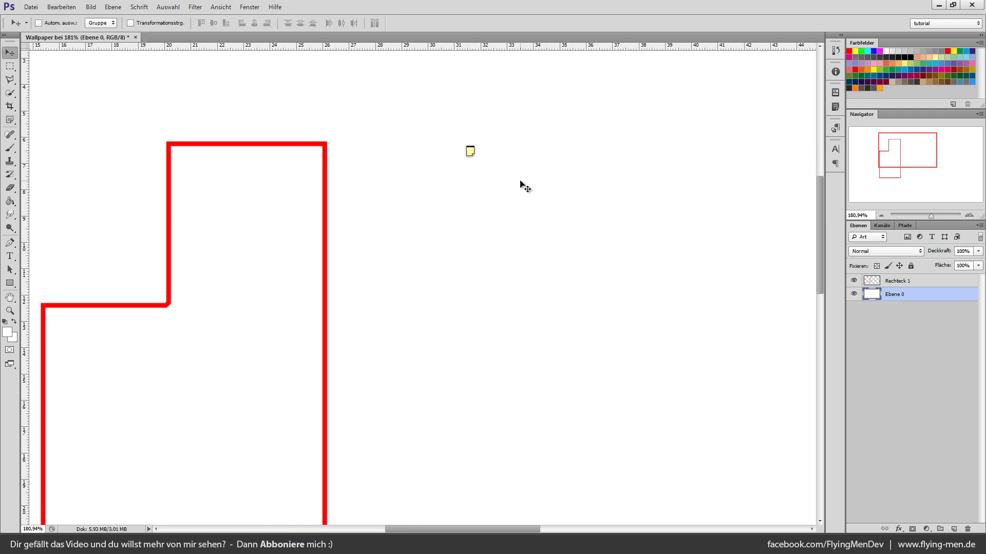
{"action": "key", "text": "ctrl+z"}
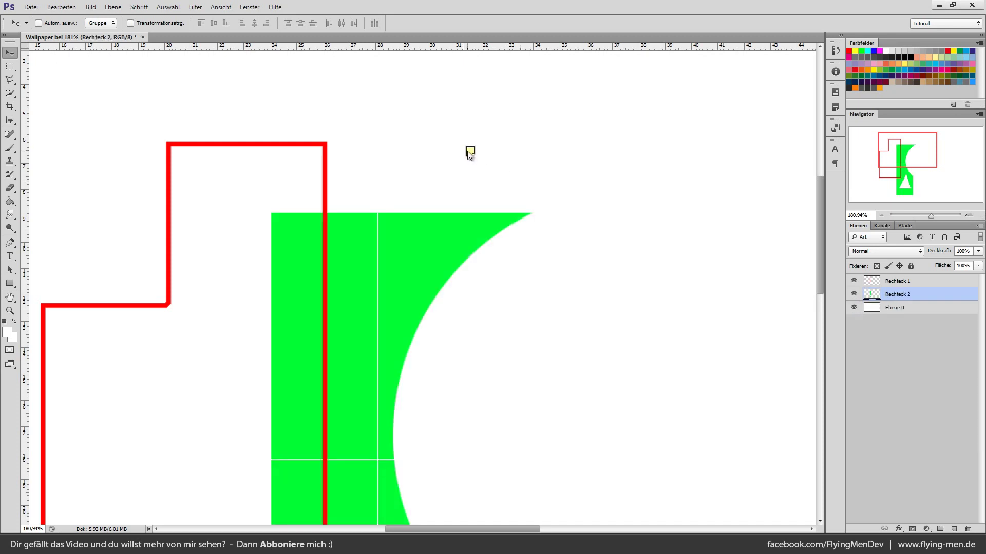
{"action": "right_click", "coordinate": [487, 179]}
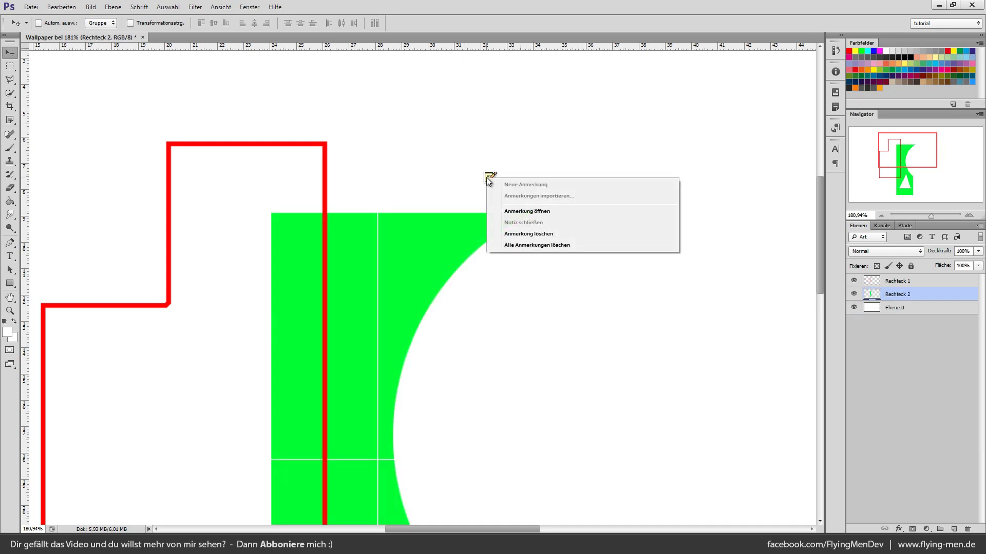
{"action": "left_click", "coordinate": [576, 233]}
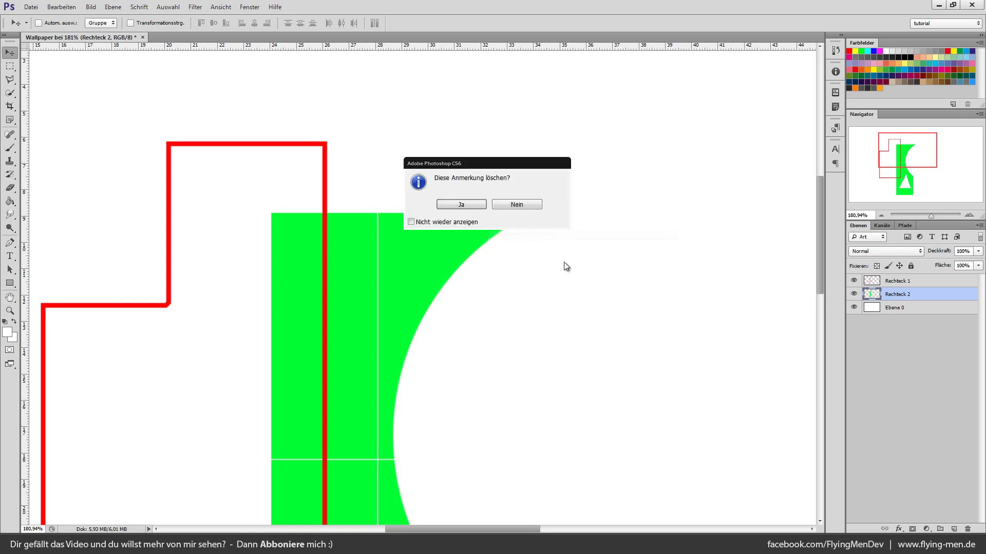
{"action": "left_click", "coordinate": [461, 205]}
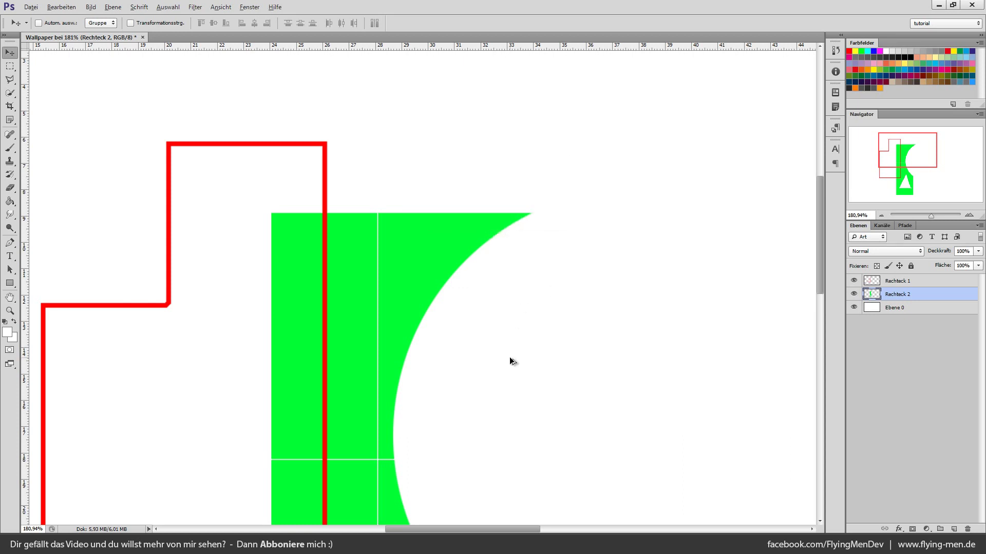
{"action": "key", "text": "ctrl+0"}
Select the Red Eye tool from the retouching flyout and zoom to show the whole wallpaper
{"action": "left_click", "coordinate": [11, 135]}
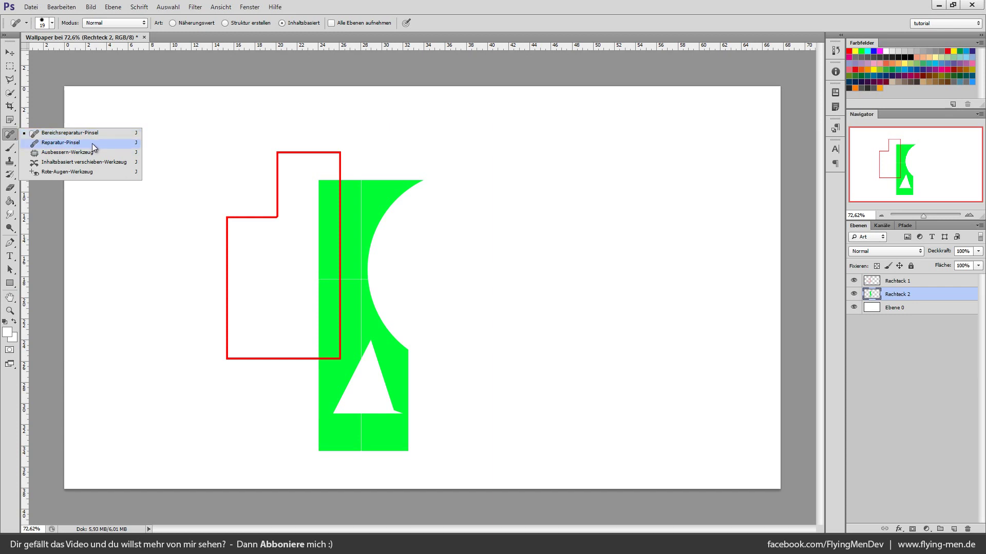
{"action": "left_click", "coordinate": [73, 174]}
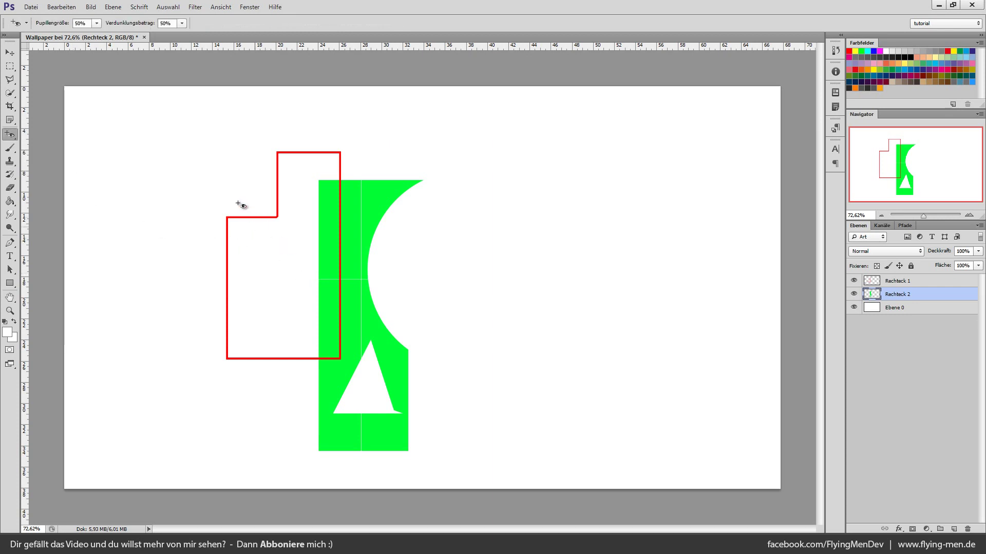
{"action": "scroll", "coordinate": [237, 200], "scroll_direction": "up", "scroll_amount": 5}
{"action": "scroll", "coordinate": [264, 239], "scroll_direction": "up", "scroll_amount": 2}
{"action": "scroll", "coordinate": [268, 247], "scroll_direction": "down", "scroll_amount": 4}
{"action": "scroll", "coordinate": [268, 249], "scroll_direction": "down", "scroll_amount": 1}
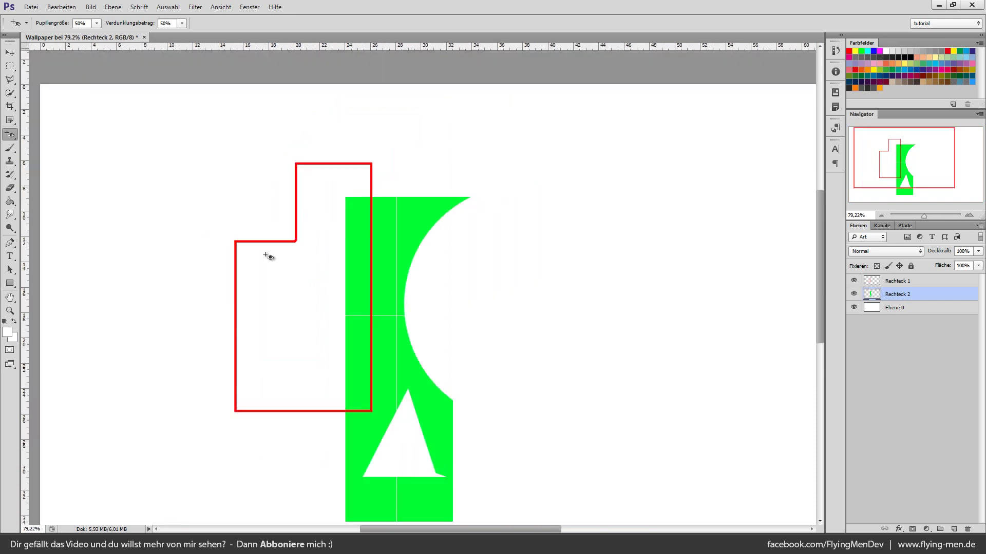
{"action": "scroll", "coordinate": [272, 259], "scroll_direction": "down", "scroll_amount": 1}
{"action": "key", "text": "alt"}
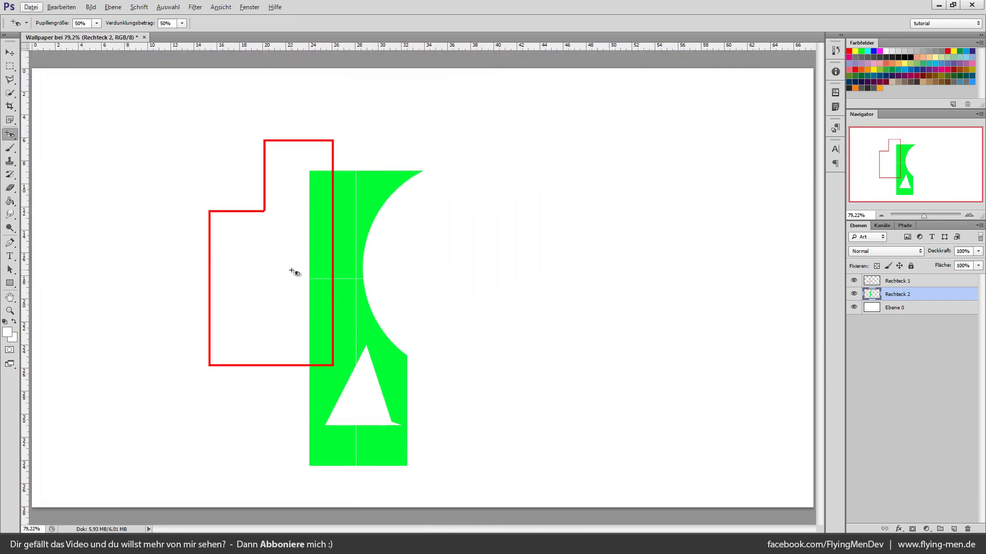
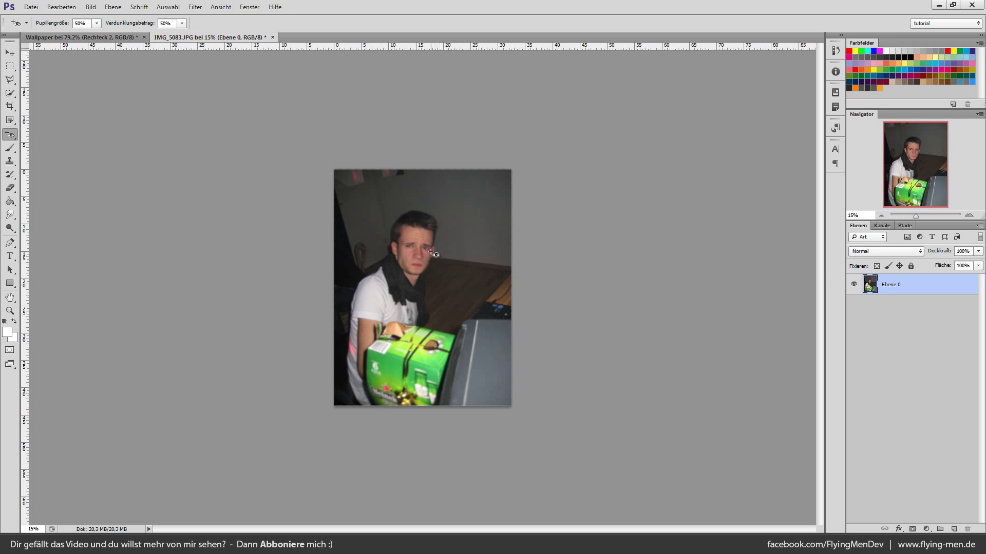
Try a red-eye correction on the pupil, then undo it
{"action": "scroll", "coordinate": [432, 254], "scroll_direction": "up", "scroll_amount": 3}
{"action": "scroll", "coordinate": [426, 246], "scroll_direction": "up", "scroll_amount": 3}
{"action": "scroll", "coordinate": [411, 231], "scroll_direction": "up", "scroll_amount": 3}
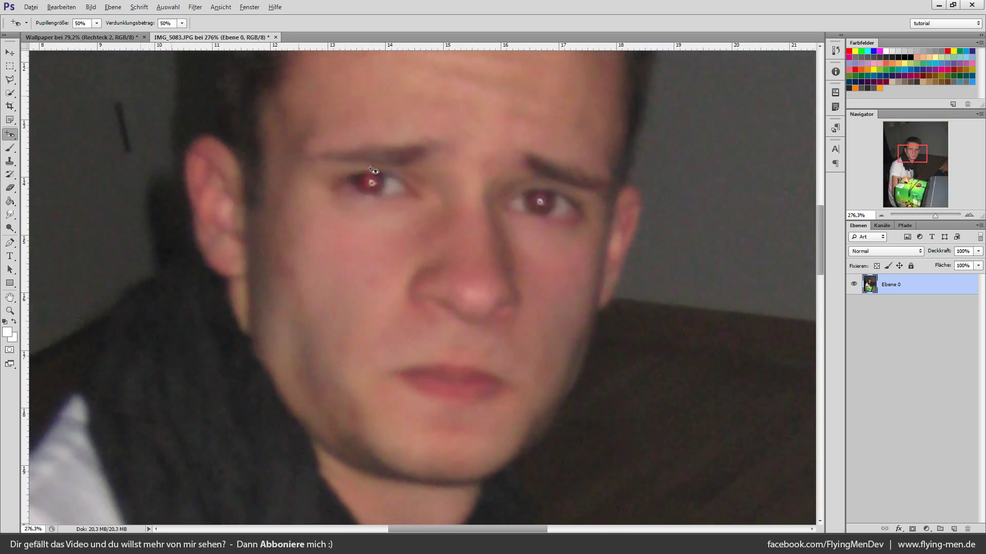
{"action": "scroll", "coordinate": [399, 218], "scroll_direction": "up", "scroll_amount": 3}
{"action": "scroll", "coordinate": [398, 217], "scroll_direction": "down", "scroll_amount": 1}
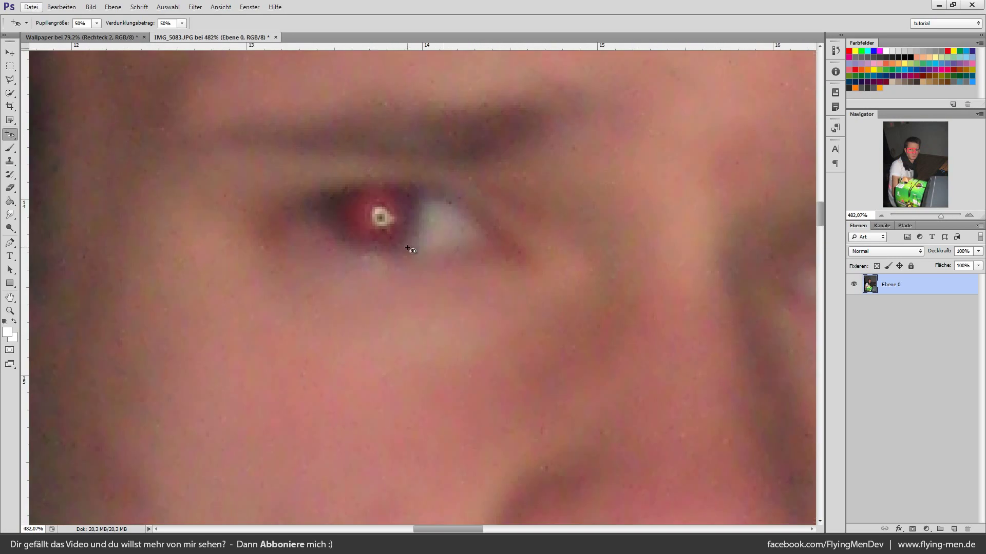
{"action": "left_click", "coordinate": [345, 195]}
{"action": "key", "text": "ctrl+z"}
Select the red pupil with a polygon selection and desaturate it using a Hue/Saturation adjustment
{"action": "left_click", "coordinate": [5, 65]}
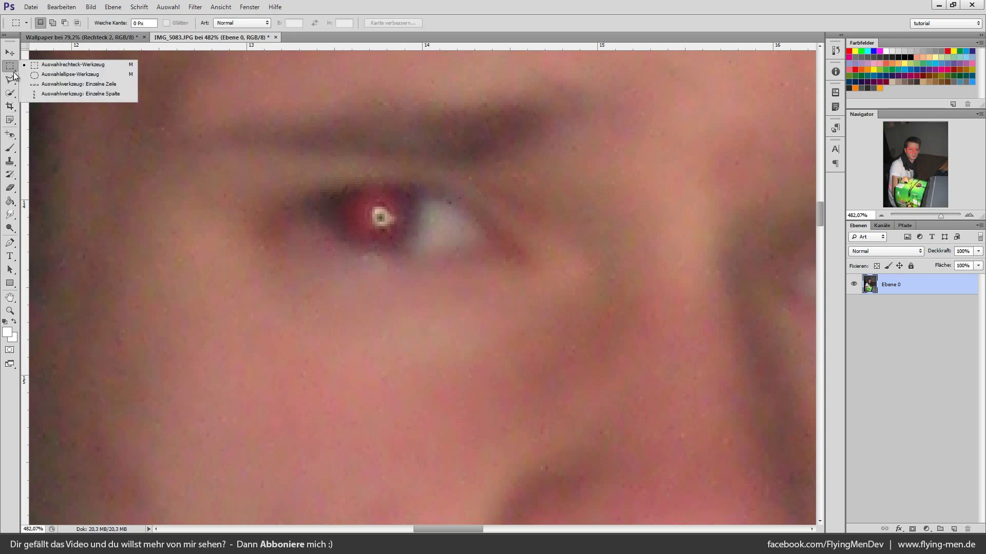
{"action": "left_click", "coordinate": [12, 84]}
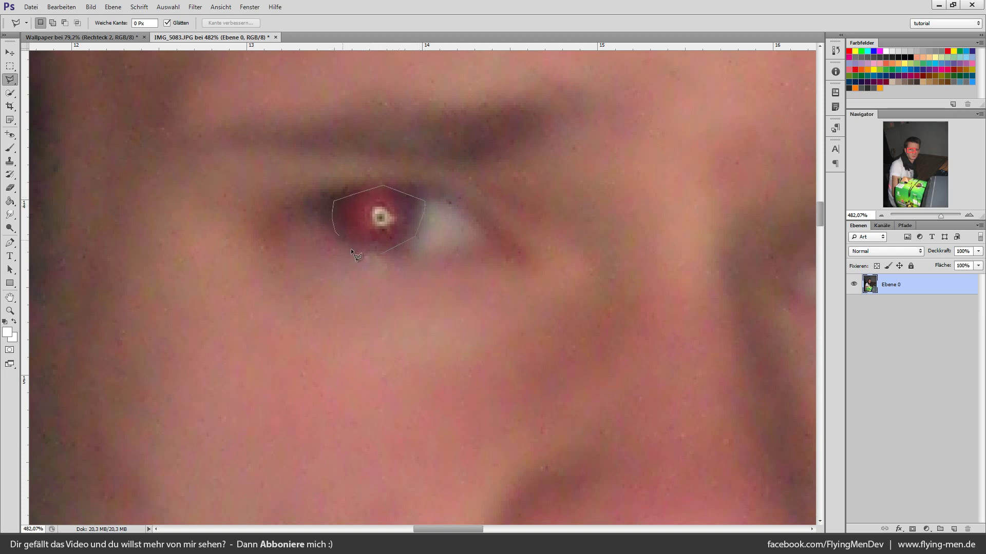
{"action": "double_click", "coordinate": [369, 251]}
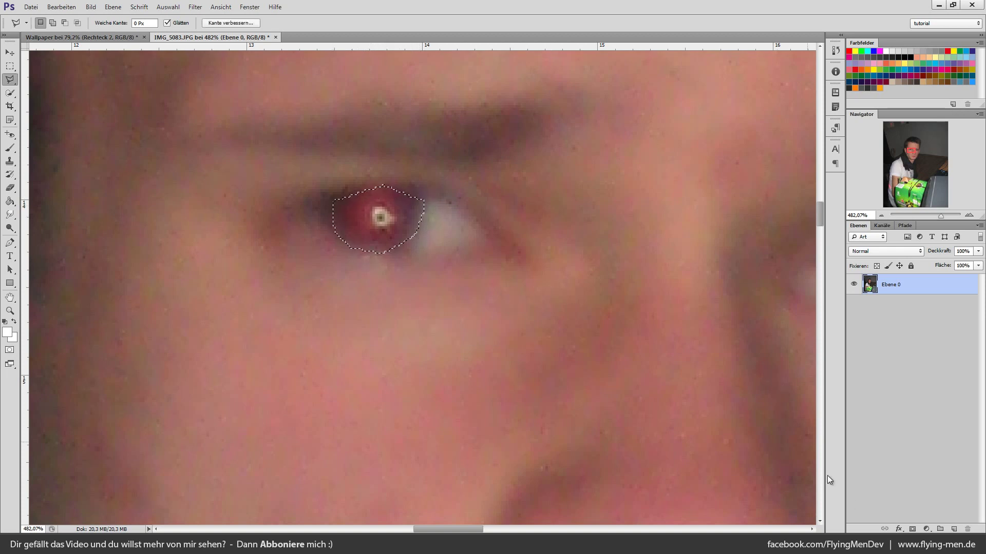
{"action": "left_click", "coordinate": [926, 529]}
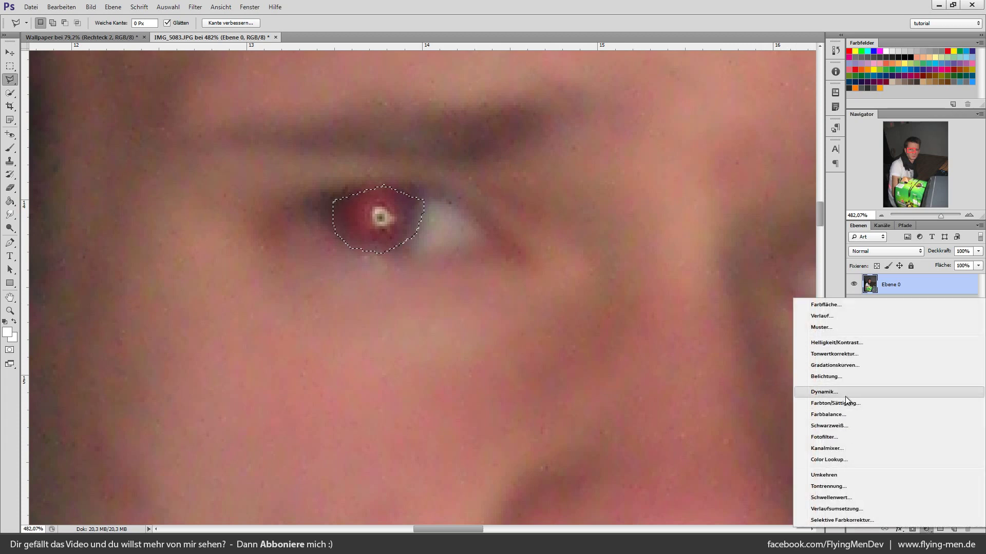
{"action": "left_click", "coordinate": [846, 404]}
{"action": "left_click_drag", "start_coordinate": [764, 134], "coordinate": [770, 135]}
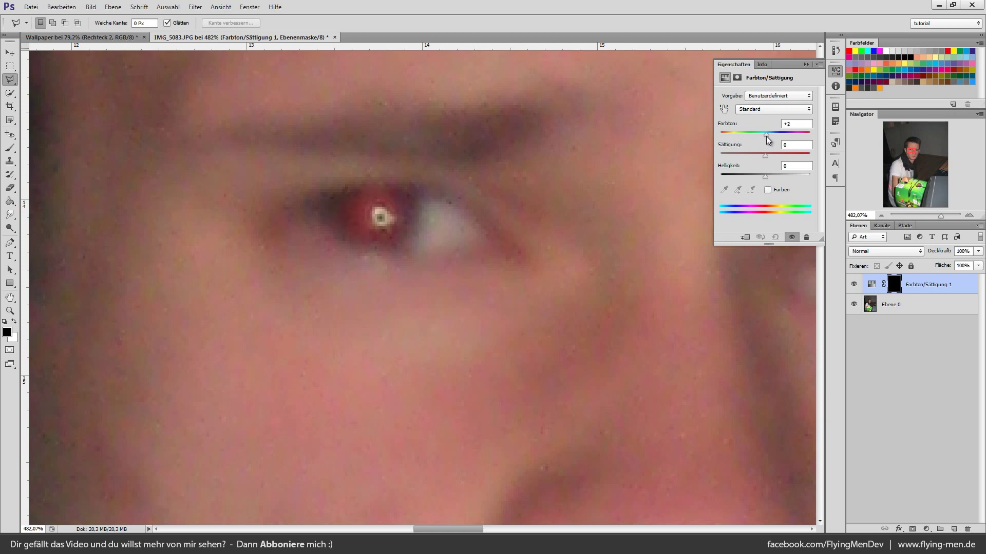
{"action": "mouse_move", "coordinate": [765, 155]}
{"action": "left_mouse_down"}
{"action": "mouse_move", "coordinate": [728, 155]}
{"action": "mouse_move", "coordinate": [758, 159]}
{"action": "mouse_move", "coordinate": [772, 137]}
{"action": "left_mouse_up"}
{"action": "left_click", "coordinate": [805, 64]}
Delete the Hue/Saturation adjustment layer
{"action": "scroll", "coordinate": [543, 334], "scroll_direction": "down", "scroll_amount": 10}
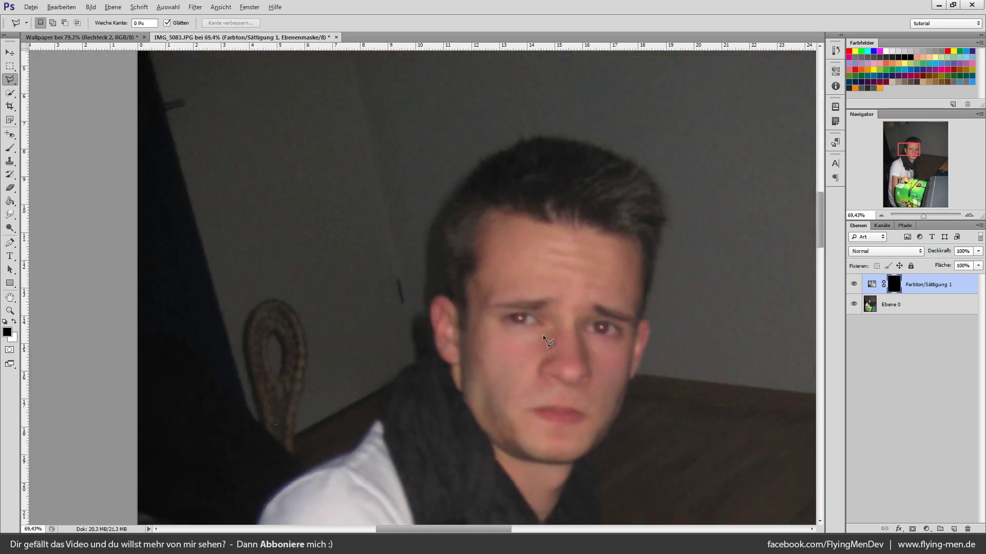
{"action": "scroll", "coordinate": [543, 334], "scroll_direction": "down", "scroll_amount": 5}
{"action": "left_click", "coordinate": [10, 53]}
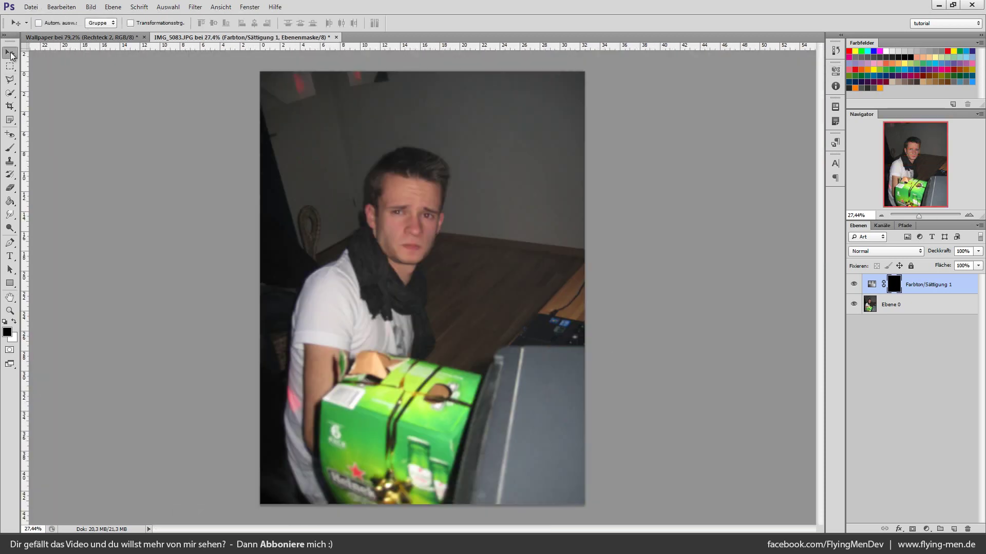
{"action": "key", "text": "Delete"}
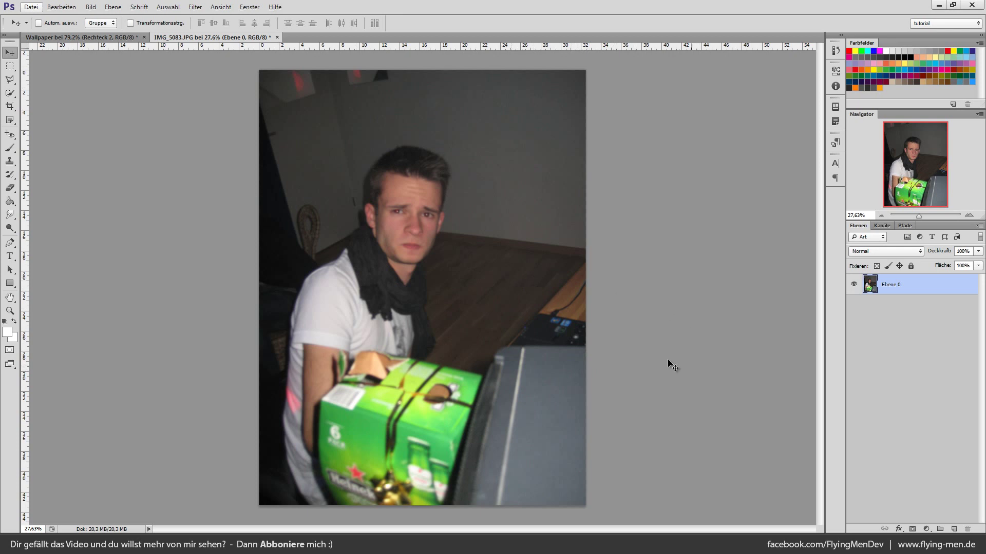
Select the grey wall behind the head with the Magic Wand
{"action": "key", "text": "alt"}
{"action": "left_click", "coordinate": [10, 119]}
{"action": "right_click", "coordinate": [10, 120]}
{"action": "left_click", "coordinate": [61, 122]}
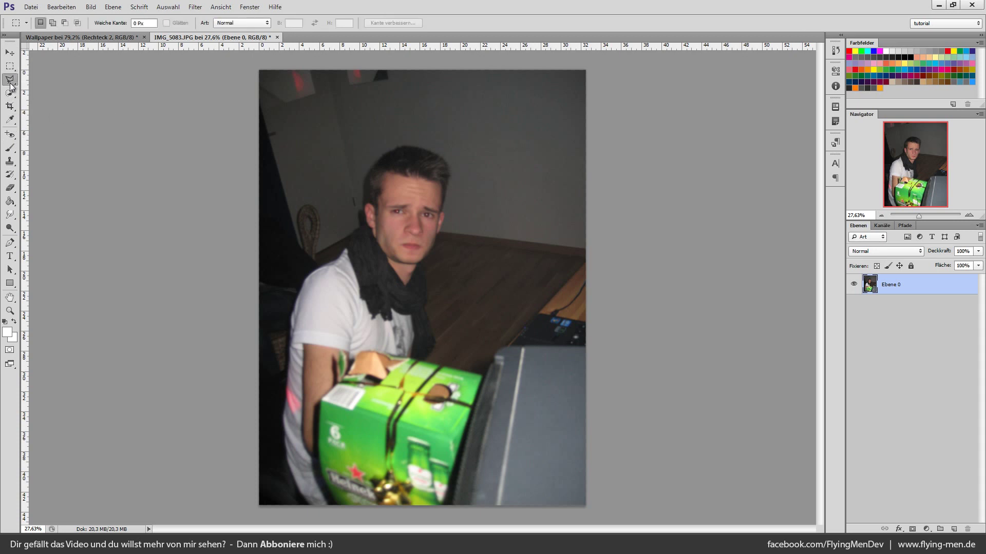
{"action": "left_click", "coordinate": [10, 80]}
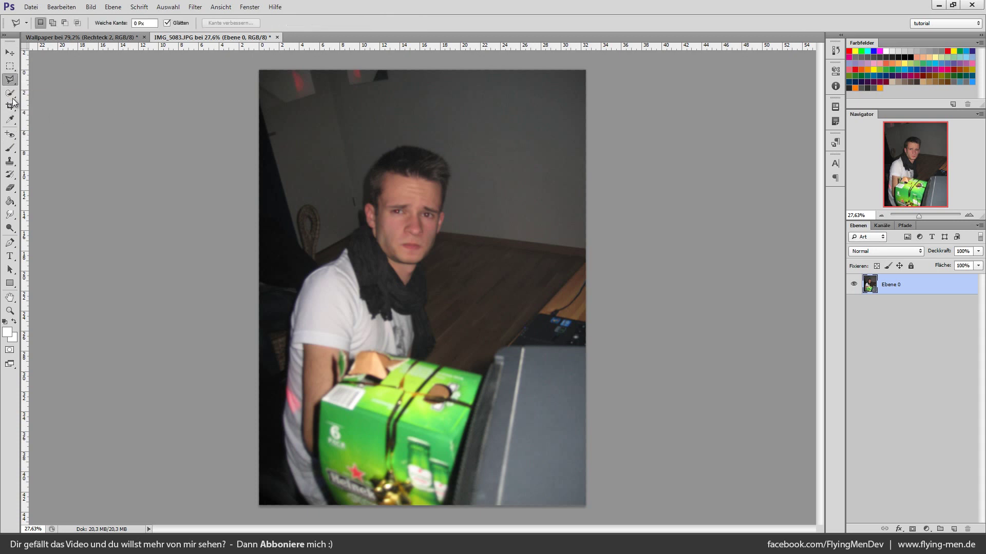
{"action": "left_click", "coordinate": [10, 93]}
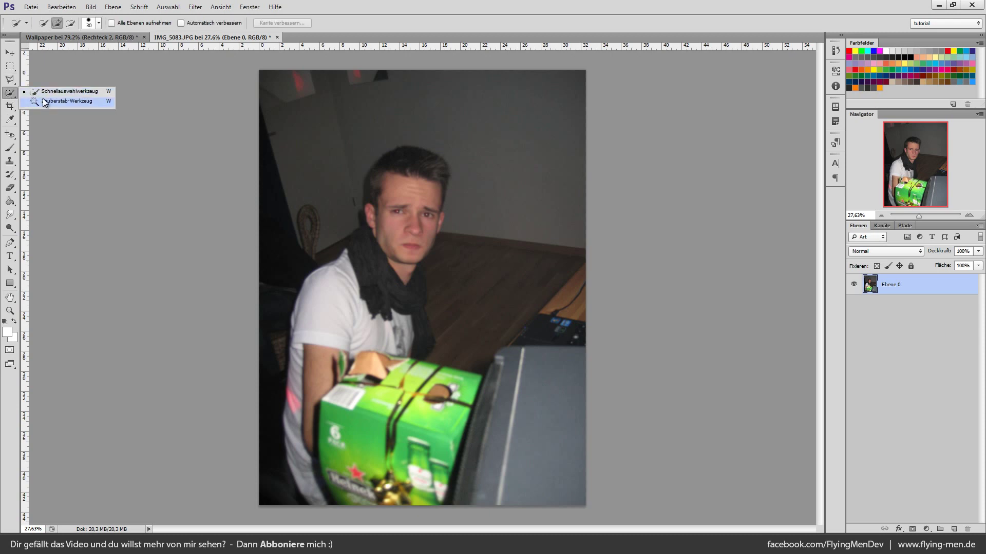
{"action": "left_click", "coordinate": [62, 101]}
{"action": "left_click", "coordinate": [486, 138]}
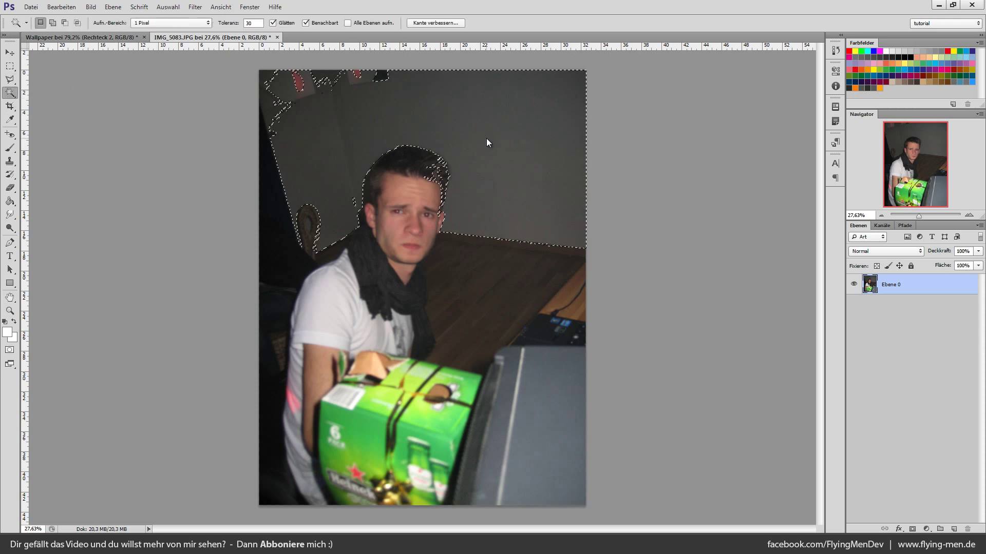
{"action": "right_click", "coordinate": [9, 94]}
{"action": "left_click", "coordinate": [62, 101]}
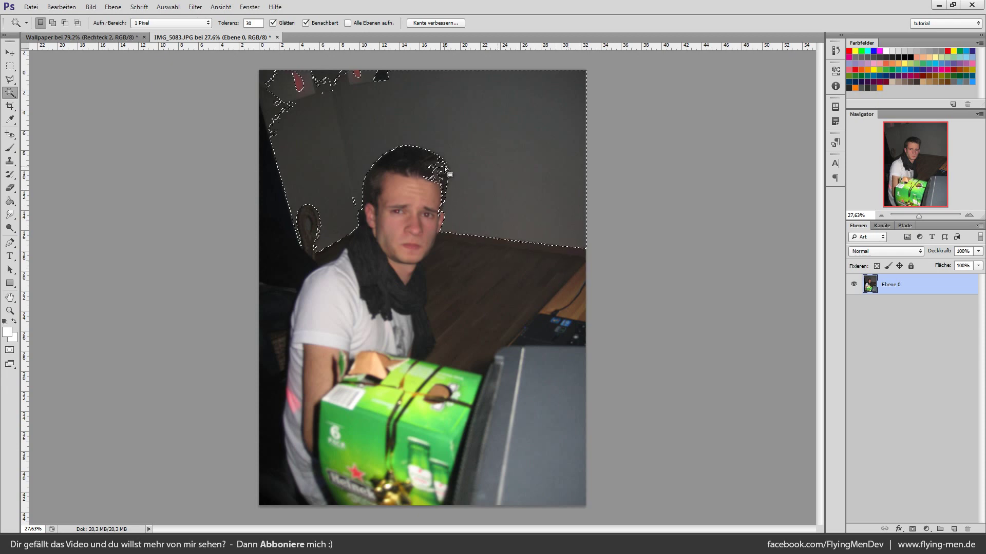
Clear the wall selection and paint a Quick Selection around the head, chin and neck
{"action": "scroll", "coordinate": [445, 166], "scroll_direction": "up", "scroll_amount": 2}
{"action": "scroll", "coordinate": [383, 250], "scroll_direction": "up", "scroll_amount": 3}
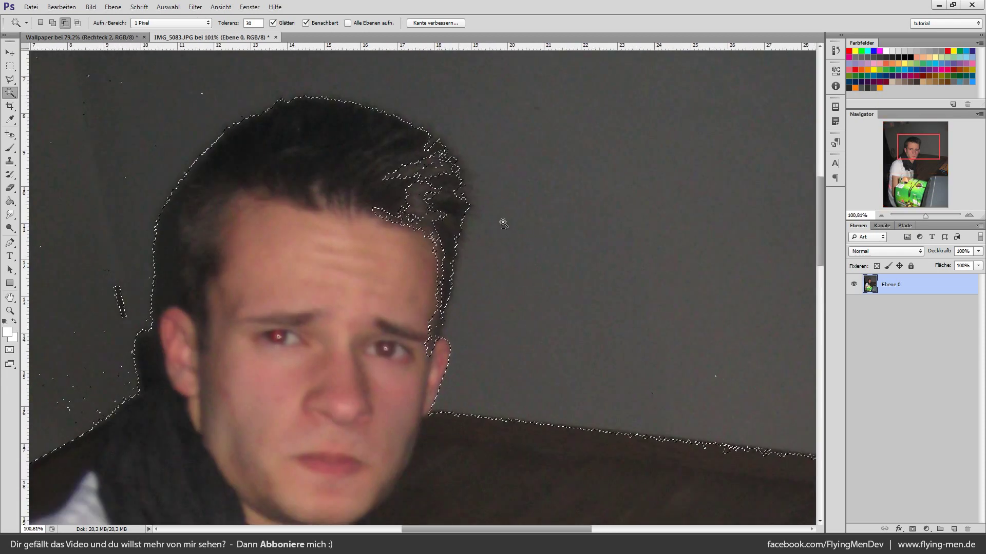
{"action": "scroll", "coordinate": [506, 312], "scroll_direction": "down", "scroll_amount": 7}
{"action": "key", "text": "ctrl+d"}
{"action": "scroll", "coordinate": [505, 311], "scroll_direction": "up", "scroll_amount": 3}
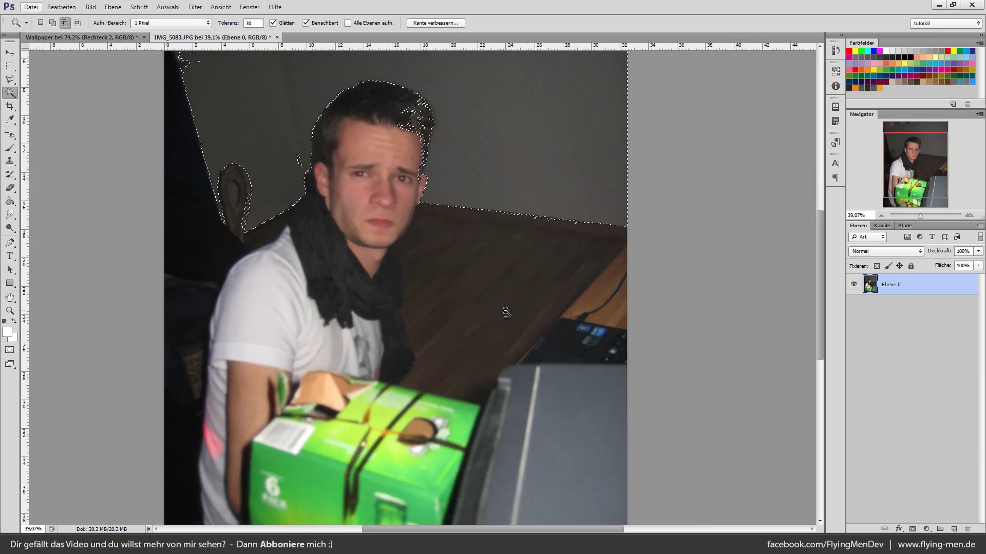
{"action": "right_click", "coordinate": [10, 93]}
{"action": "left_click", "coordinate": [69, 91]}
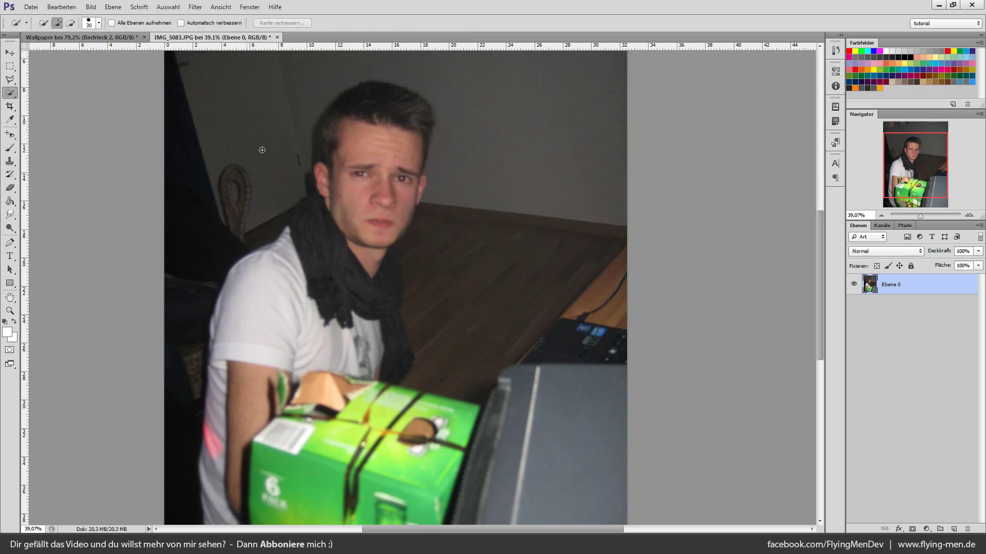
{"action": "left_click_drag", "start_coordinate": [261, 150], "coordinate": [493, 103]}
{"action": "mouse_move", "coordinate": [343, 153]}
{"action": "left_mouse_down"}
{"action": "mouse_move", "coordinate": [369, 170]}
{"action": "mouse_move", "coordinate": [502, 177]}
{"action": "left_mouse_up"}
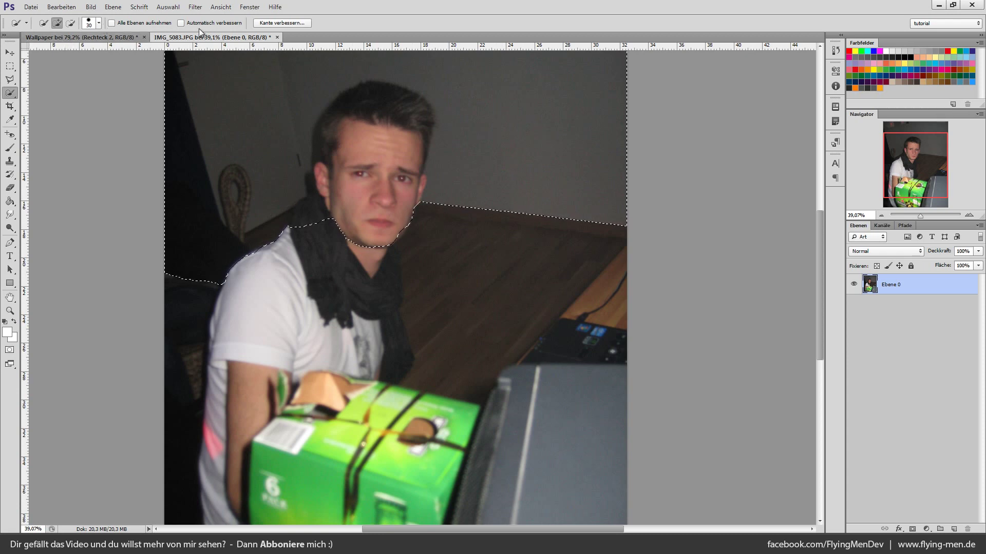
Return to the Magic Wand at tolerance 30 and clear the selection
{"action": "right_click", "coordinate": [10, 93]}
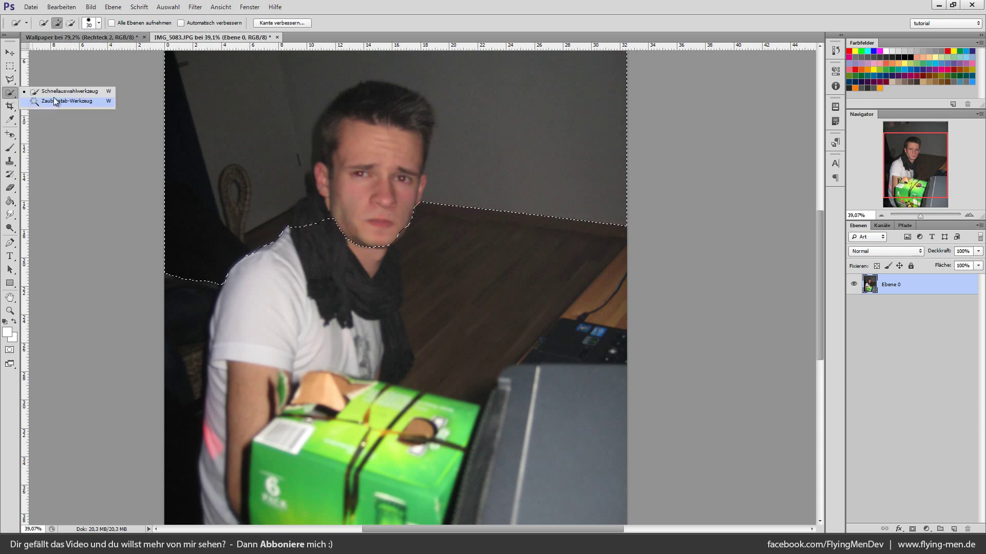
{"action": "left_click", "coordinate": [63, 103]}
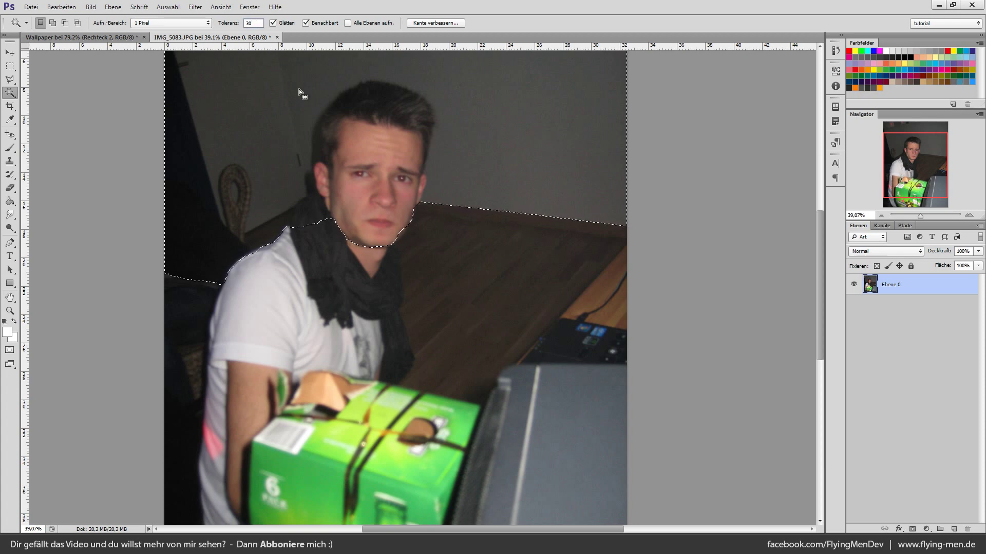
{"action": "key", "text": "Return"}
{"action": "key", "text": "ctrl+d"}
Switch to the Polygonal Lasso Tool and zoom in on the ear edge
{"action": "left_click", "coordinate": [8, 79]}
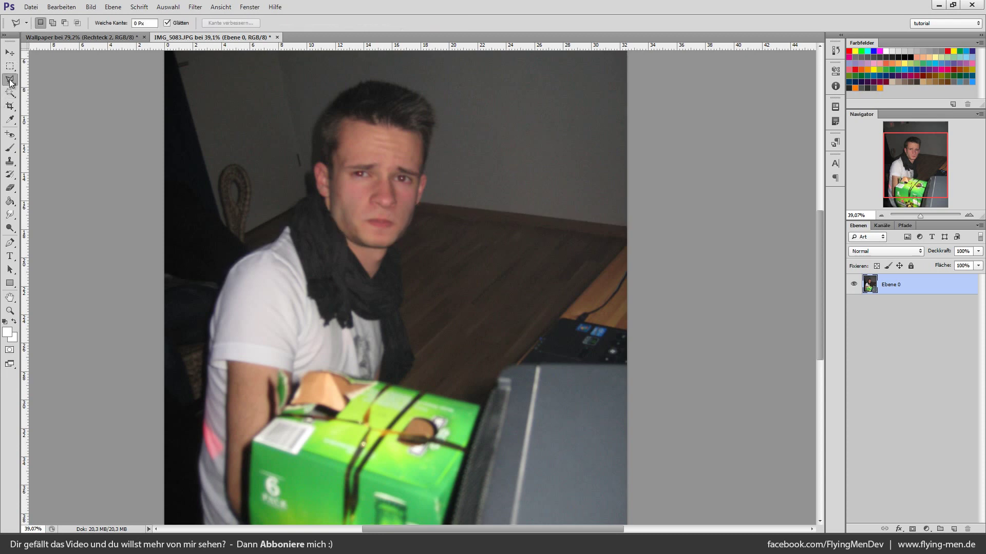
{"action": "right_click", "coordinate": [10, 81]}
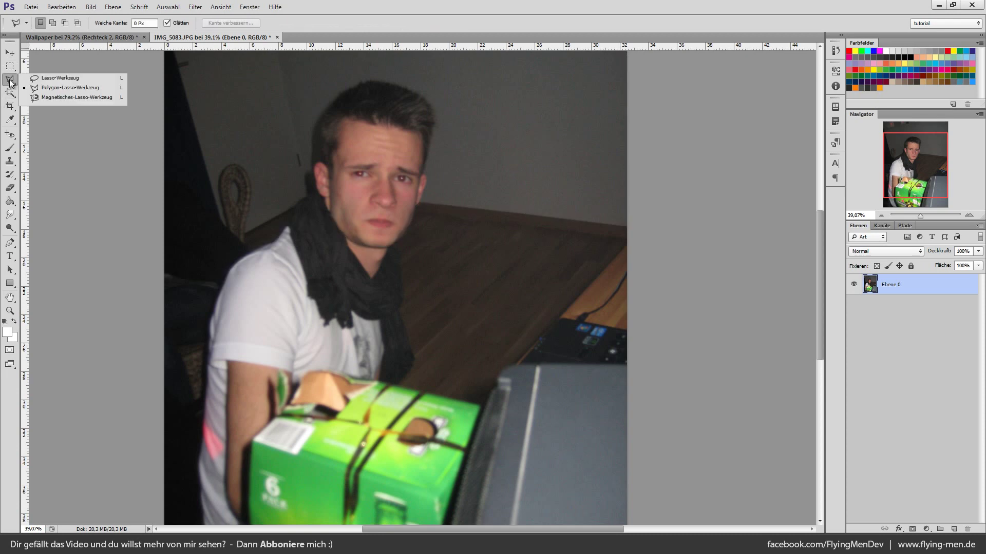
{"action": "left_click", "coordinate": [66, 88]}
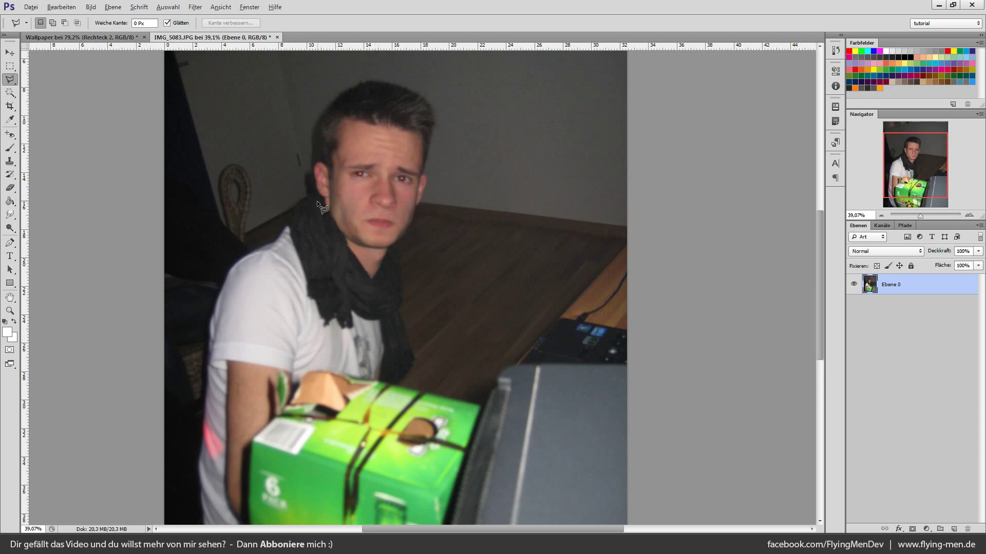
{"action": "scroll", "coordinate": [329, 190], "scroll_direction": "up", "scroll_amount": 5}
{"action": "scroll", "coordinate": [336, 185], "scroll_direction": "up", "scroll_amount": 5}
{"action": "scroll", "coordinate": [339, 190], "scroll_direction": "up", "scroll_amount": 2}
{"action": "scroll", "coordinate": [400, 225], "scroll_direction": "down", "scroll_amount": 1}
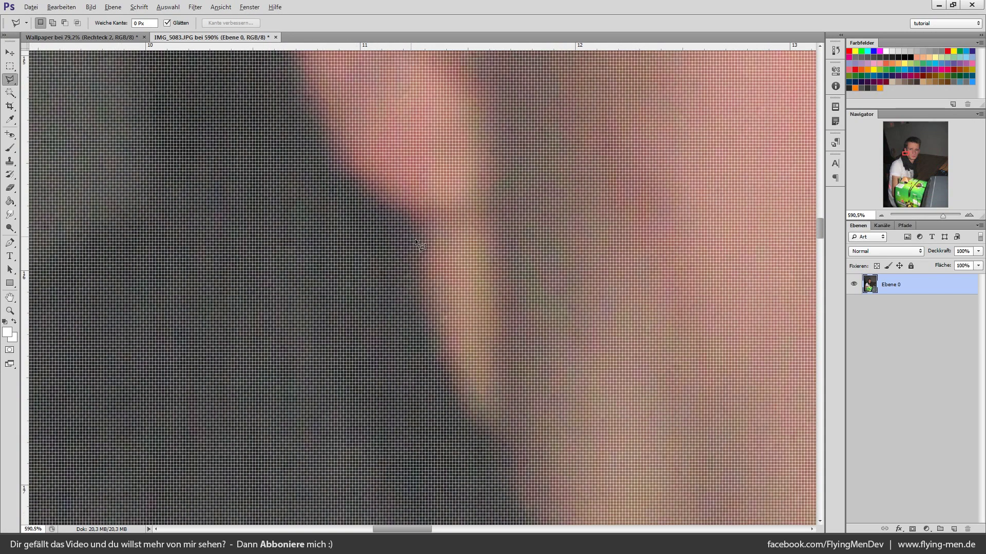
{"action": "scroll", "coordinate": [398, 178], "scroll_direction": "down", "scroll_amount": 2}
{"action": "scroll", "coordinate": [494, 214], "scroll_direction": "up", "scroll_amount": 3}
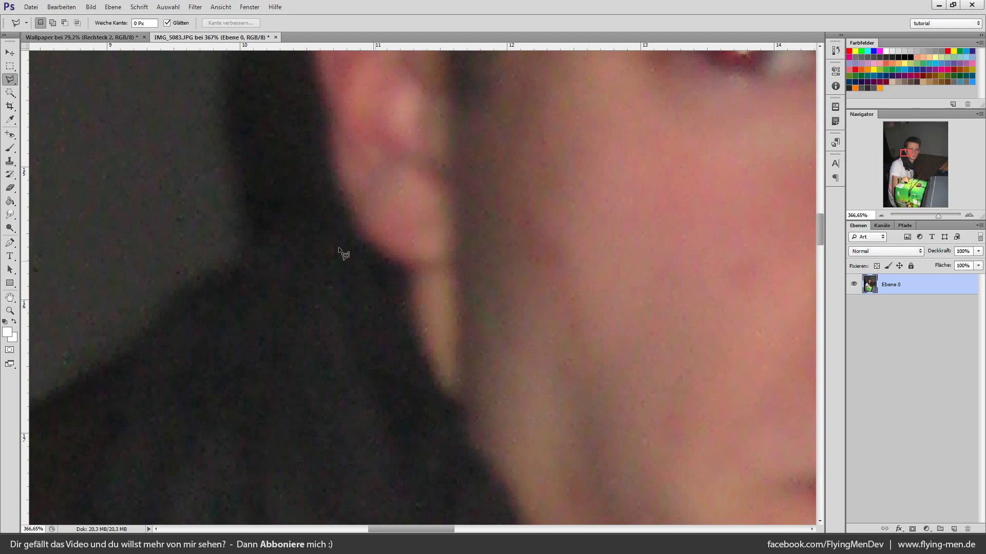
{"action": "scroll", "coordinate": [340, 253], "scroll_direction": "up", "scroll_amount": 4}
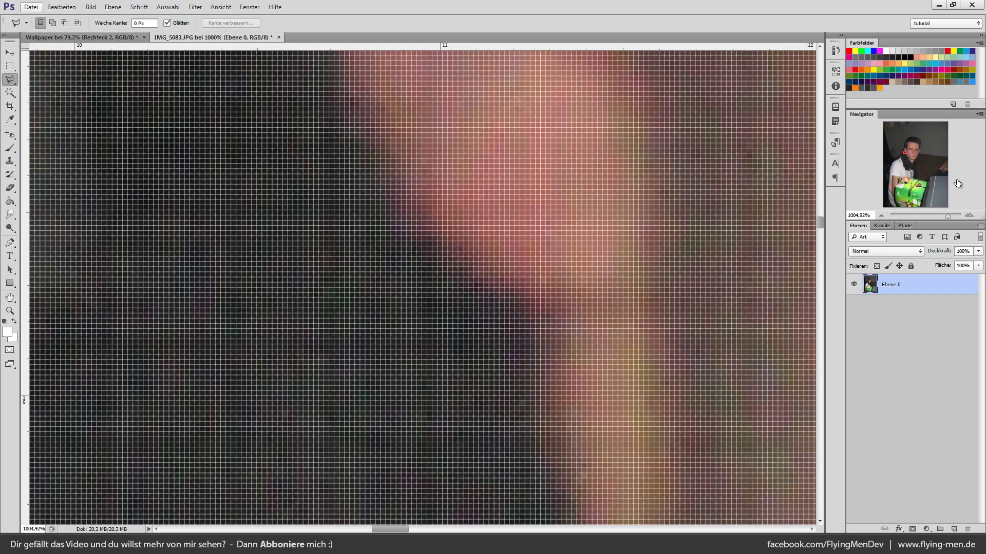
{"action": "left_click_drag", "start_coordinate": [946, 217], "coordinate": [949, 216]}
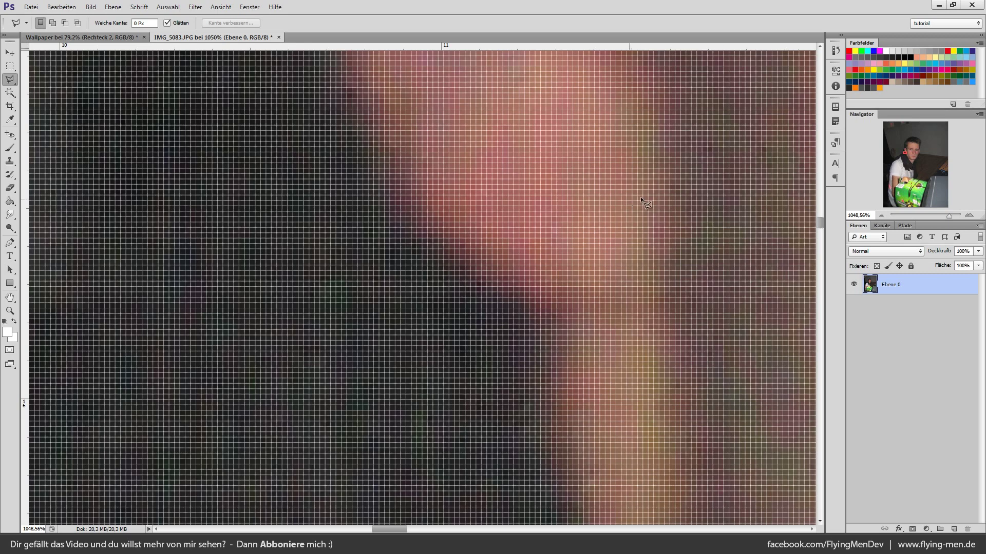
{"action": "scroll", "coordinate": [520, 267], "scroll_direction": "down", "scroll_amount": 2}
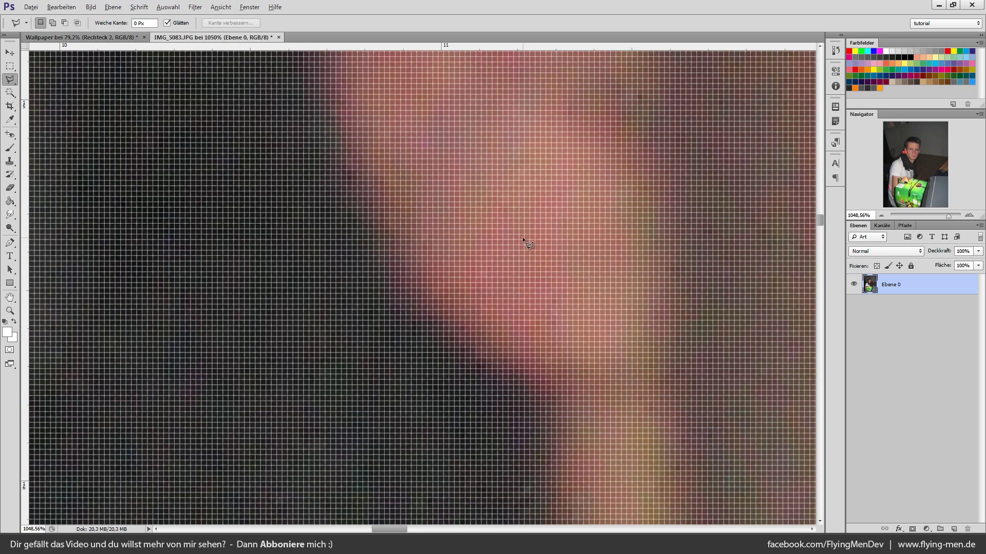
{"action": "scroll", "coordinate": [520, 236], "scroll_direction": "down", "scroll_amount": 2}
{"action": "scroll", "coordinate": [493, 241], "scroll_direction": "down", "scroll_amount": 2}
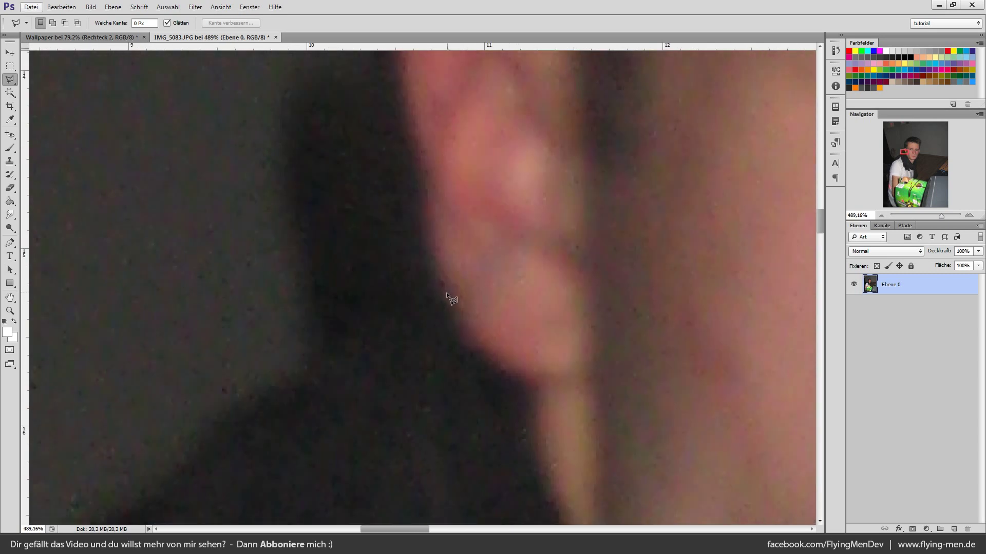
Place outline points along the ear and up across the top of the hair
{"action": "left_click", "coordinate": [441, 295]}
{"action": "left_click", "coordinate": [425, 179]}
{"action": "scroll", "coordinate": [419, 164], "scroll_direction": "up", "scroll_amount": 3}
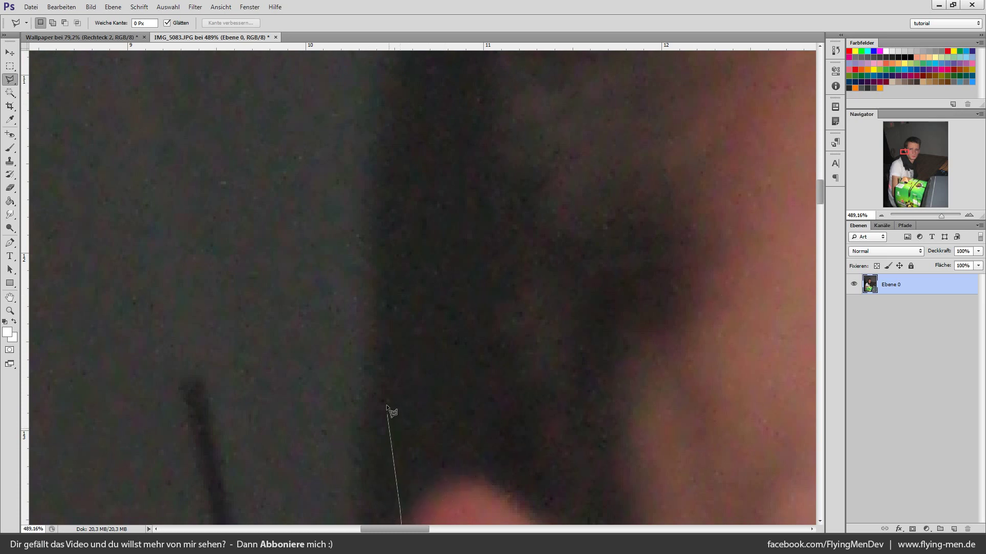
{"action": "left_click", "coordinate": [379, 367]}
{"action": "left_click", "coordinate": [375, 207]}
{"action": "left_click", "coordinate": [375, 97]}
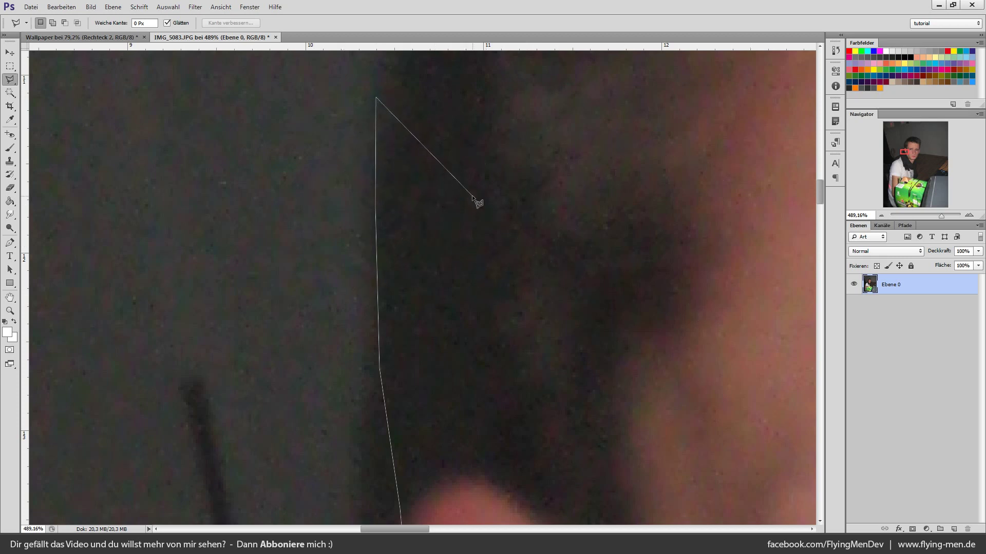
{"action": "key", "text": "space"}
{"action": "left_click_drag", "start_coordinate": [535, 105], "coordinate": [547, 470]}
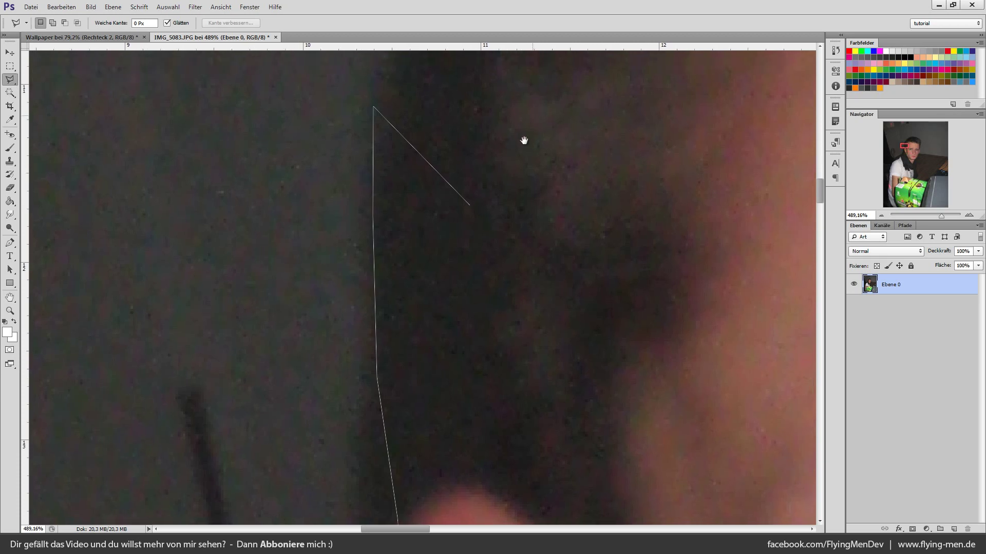
{"action": "mouse_move", "coordinate": [696, 140]}
{"action": "left_mouse_down"}
{"action": "mouse_move", "coordinate": [343, 438]}
{"action": "mouse_move", "coordinate": [537, 178]}
{"action": "mouse_move", "coordinate": [537, 64]}
{"action": "mouse_move", "coordinate": [513, 124]}
{"action": "left_mouse_up"}
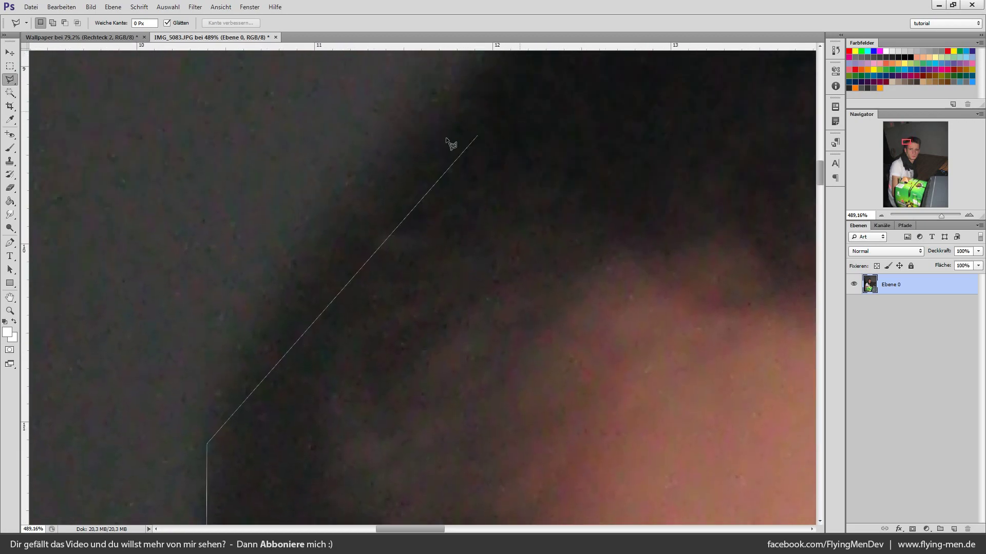
{"action": "left_click", "coordinate": [389, 134]}
{"action": "left_click_drag", "start_coordinate": [655, 105], "coordinate": [456, 396]}
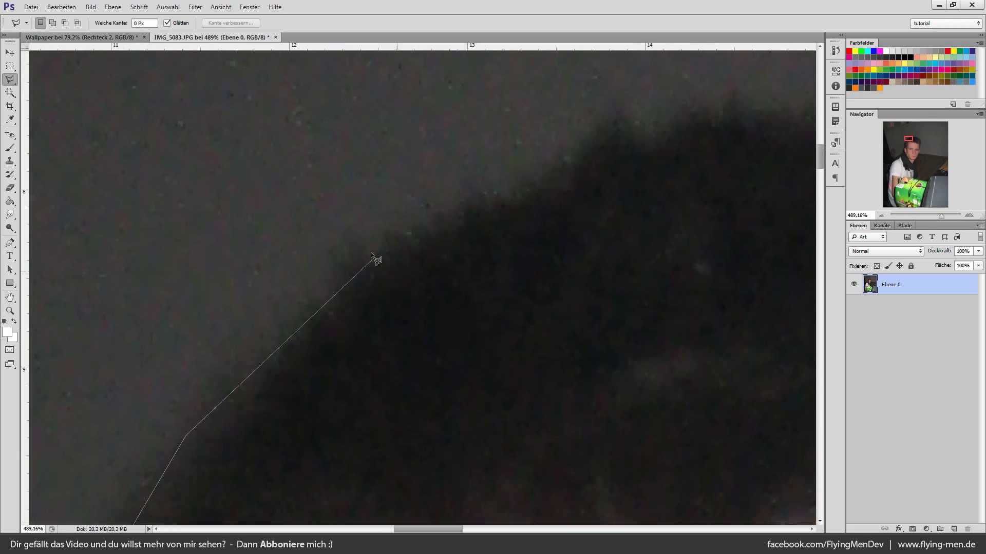
{"action": "left_click", "coordinate": [371, 253]}
{"action": "left_click", "coordinate": [635, 138]}
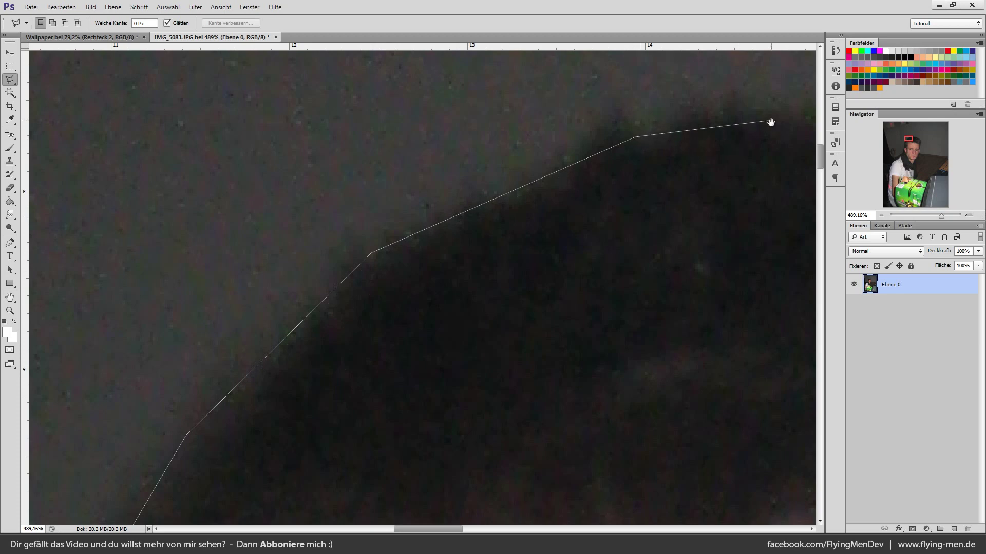
Continue the outline down the hair's right edge, past the temple to the ear
{"action": "left_click_drag", "start_coordinate": [786, 105], "coordinate": [211, 132]}
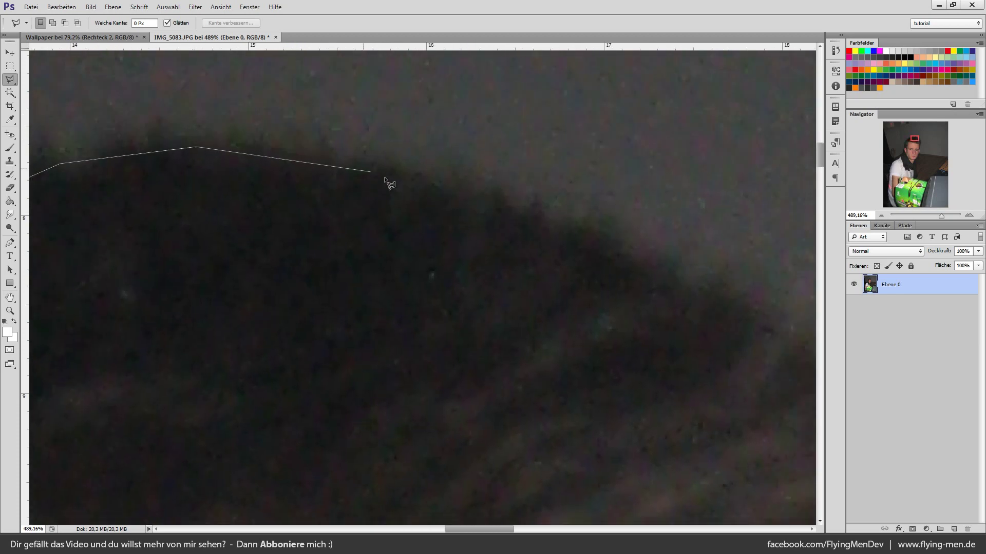
{"action": "left_click", "coordinate": [402, 176]}
{"action": "left_click", "coordinate": [616, 250]}
{"action": "left_click_drag", "start_coordinate": [627, 276], "coordinate": [222, 75]}
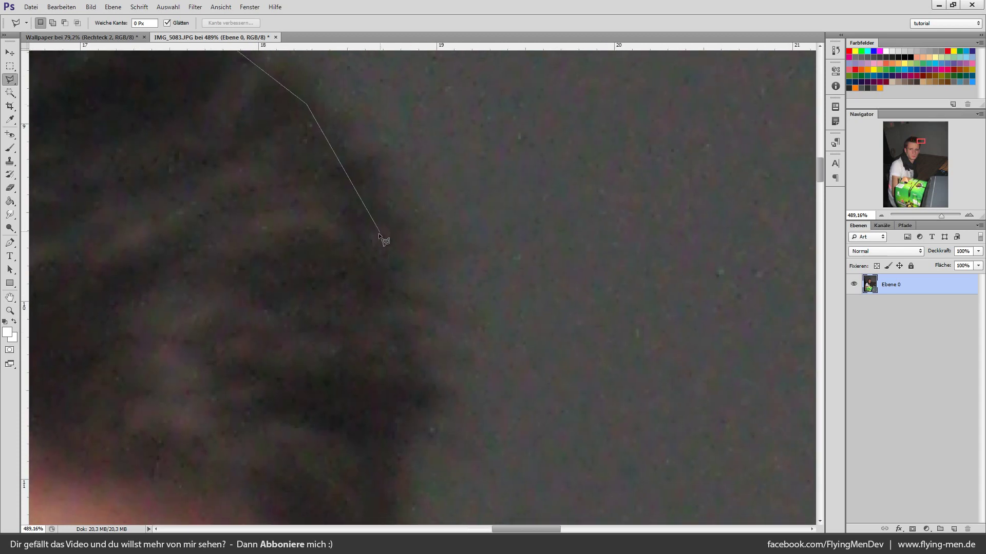
{"action": "left_click", "coordinate": [389, 288]}
{"action": "left_click_drag", "start_coordinate": [404, 423], "coordinate": [443, 218]}
{"action": "left_click", "coordinate": [453, 208]}
{"action": "left_click", "coordinate": [435, 298]}
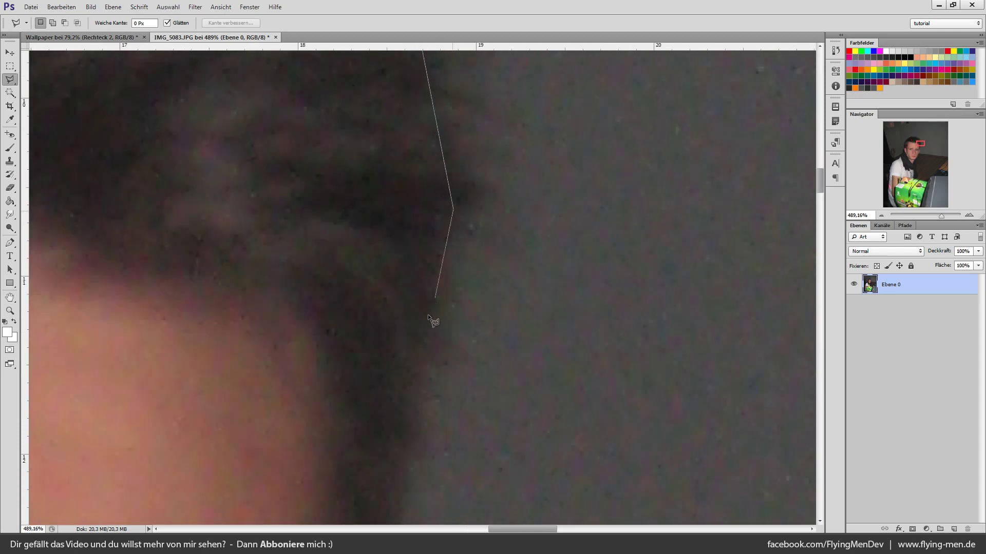
{"action": "mouse_move", "coordinate": [406, 435]}
{"action": "left_mouse_down"}
{"action": "mouse_move", "coordinate": [463, 164]}
{"action": "mouse_move", "coordinate": [474, 21]}
{"action": "left_mouse_up"}
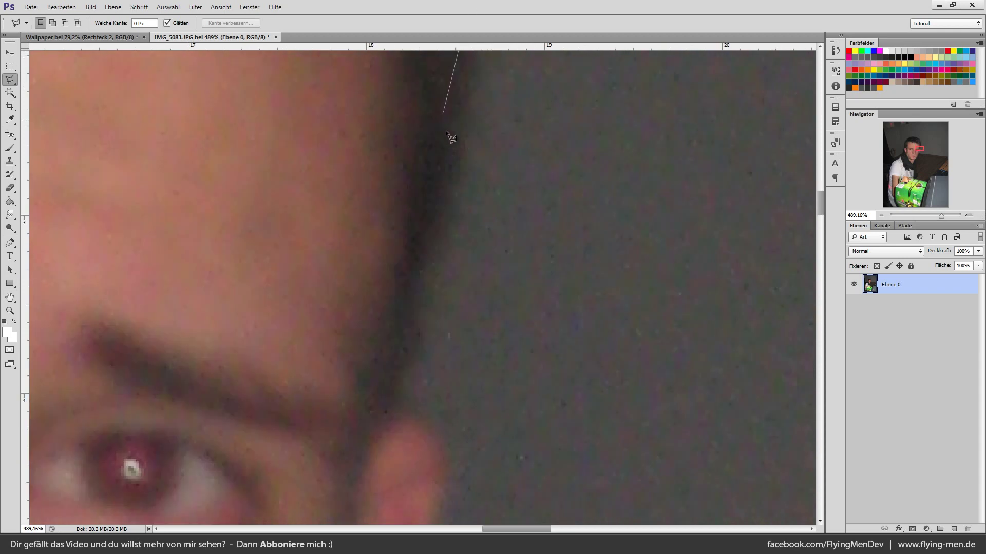
{"action": "left_click", "coordinate": [448, 164]}
{"action": "left_click", "coordinate": [448, 456]}
Trace the cheek down to the chin and close the head selection
{"action": "left_click_drag", "start_coordinate": [478, 460], "coordinate": [559, 68]}
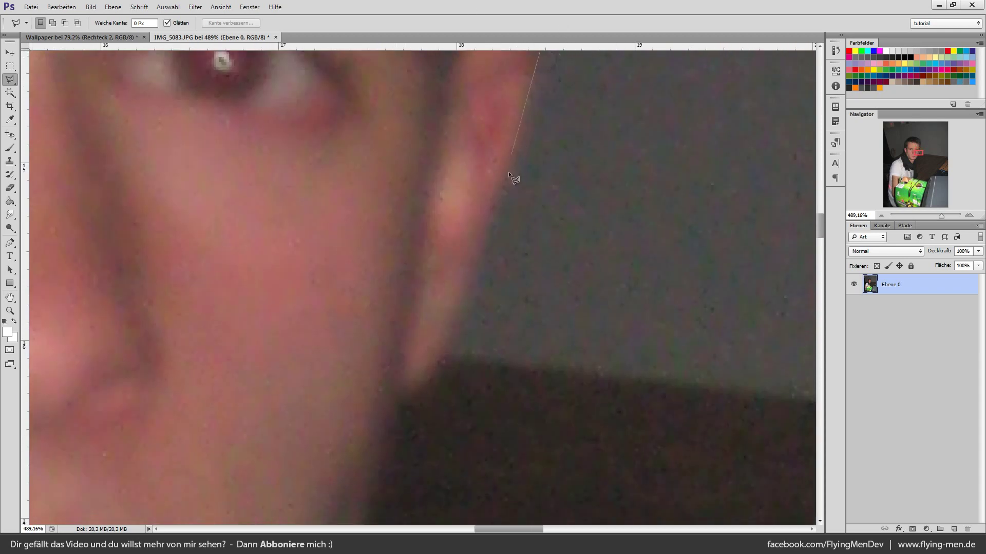
{"action": "left_click", "coordinate": [500, 184]}
{"action": "left_click", "coordinate": [389, 412]}
{"action": "left_click_drag", "start_coordinate": [389, 412], "coordinate": [529, 53]}
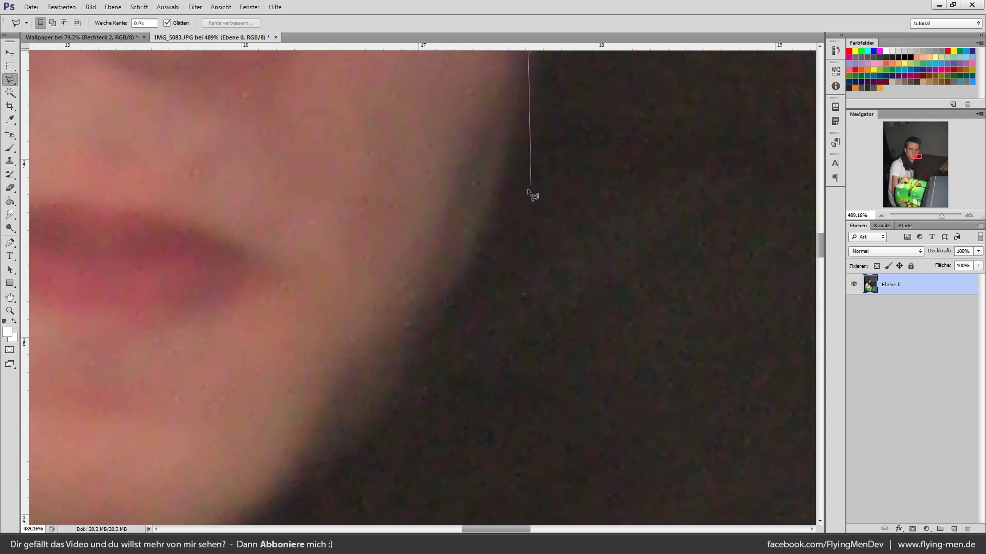
{"action": "left_click", "coordinate": [477, 250]}
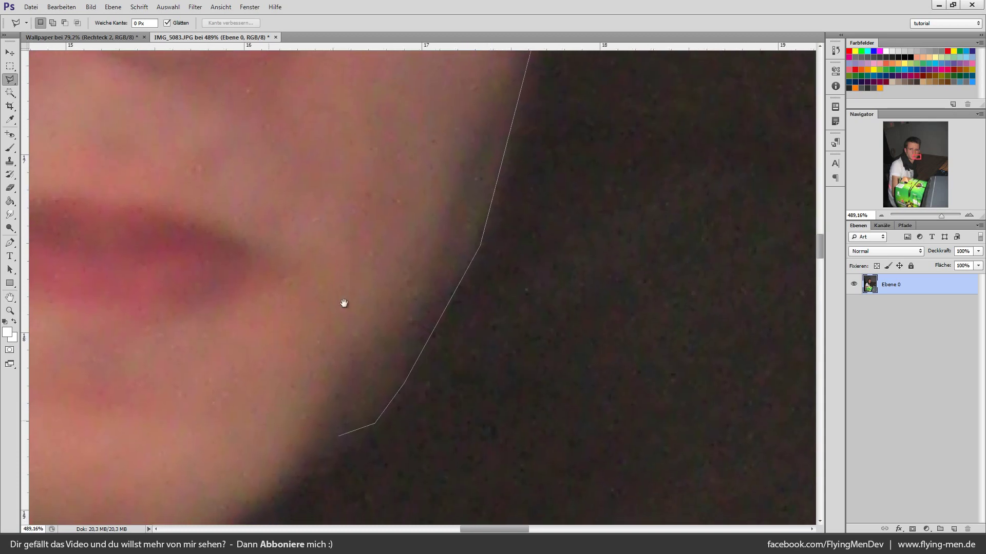
{"action": "left_click_drag", "start_coordinate": [340, 448], "coordinate": [529, 79]}
{"action": "left_click", "coordinate": [518, 161]}
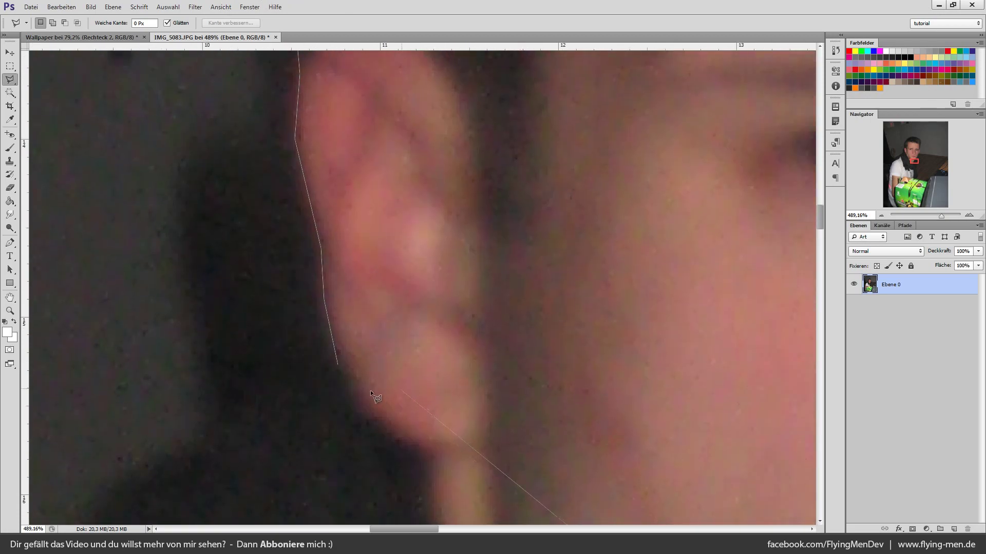
{"action": "double_click", "coordinate": [363, 387]}
{"action": "scroll", "coordinate": [478, 354], "scroll_direction": "down", "scroll_amount": 2}
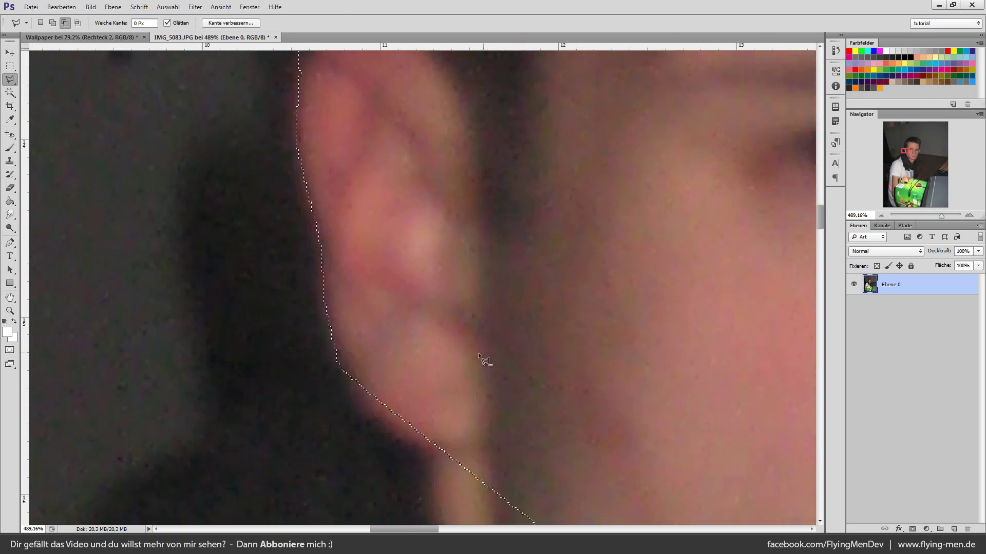
{"action": "scroll", "coordinate": [479, 353], "scroll_direction": "down", "scroll_amount": 4}
{"action": "scroll", "coordinate": [476, 356], "scroll_direction": "down", "scroll_amount": 3}
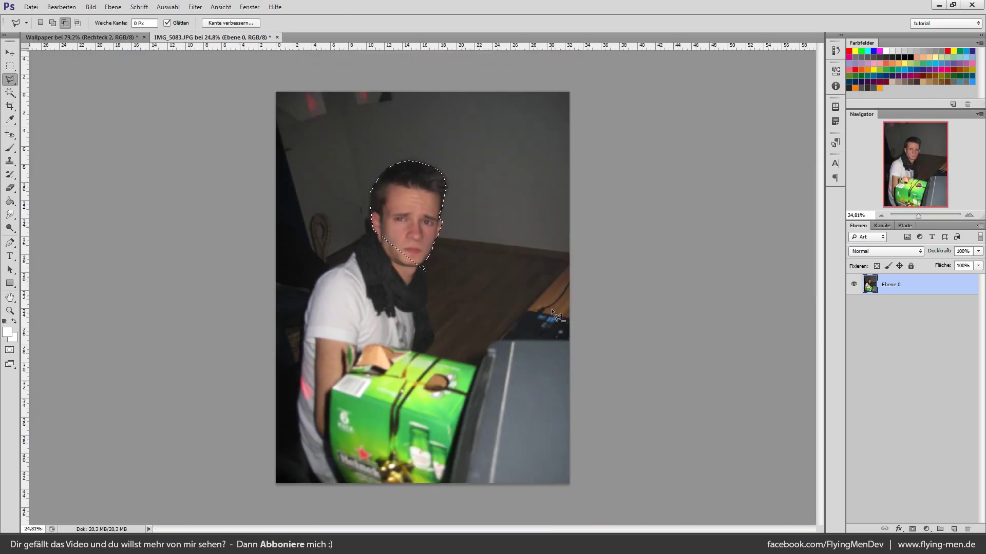
Invert the selection, delete the background around the head, then undo to restore it
{"action": "key", "text": "alt"}
{"action": "left_click", "coordinate": [169, 7]}
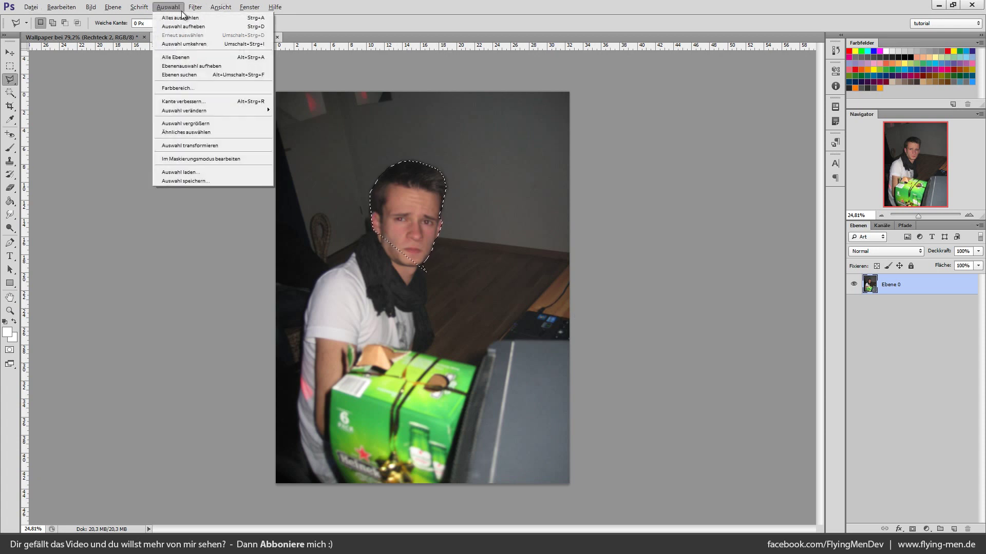
{"action": "left_click", "coordinate": [203, 46]}
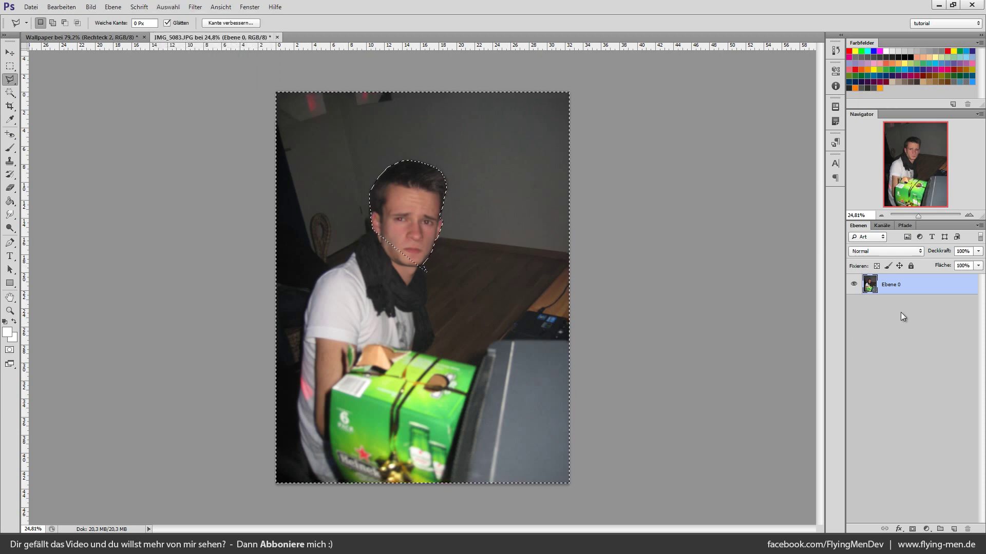
{"action": "key", "text": "Delete"}
{"action": "key", "text": "ctrl+d"}
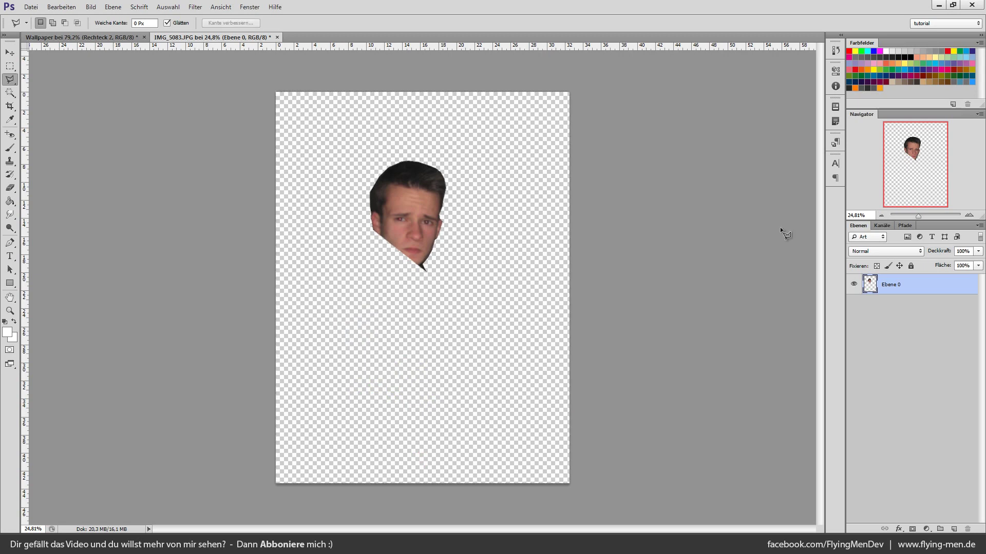
{"action": "scroll", "coordinate": [431, 174], "scroll_direction": "up", "scroll_amount": 3}
{"action": "scroll", "coordinate": [431, 175], "scroll_direction": "up", "scroll_amount": 1}
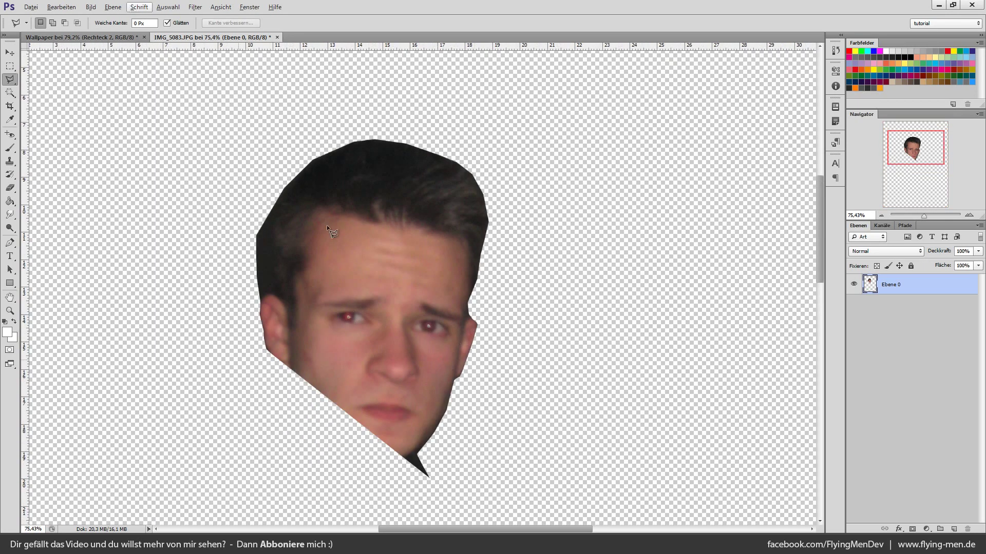
{"action": "key", "text": "ctrl+alt+z"}
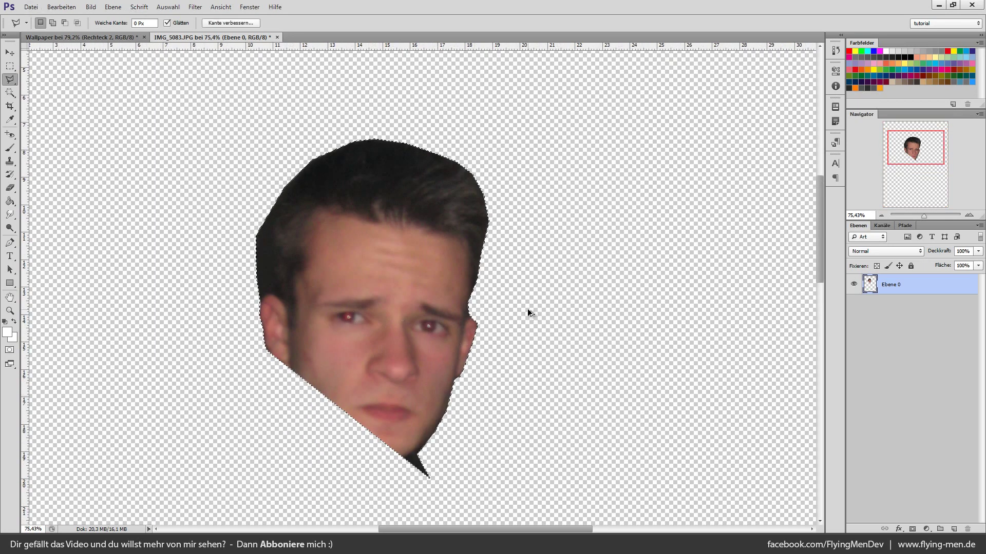
{"action": "key", "text": "ctrl+alt+z"}
Preview the head selection in Quick Mask, return to a plain selection, and deselect
{"action": "left_click", "coordinate": [9, 350]}
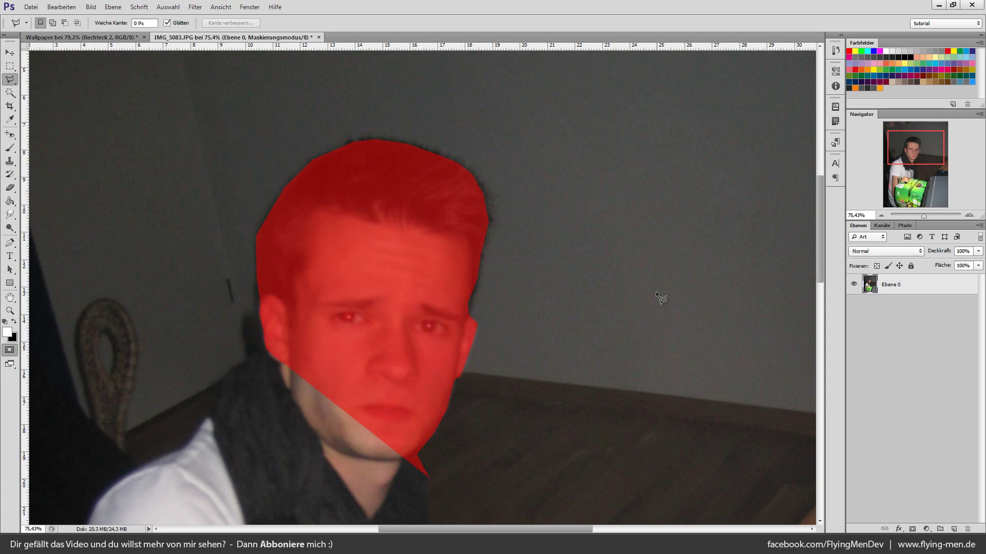
{"action": "key", "text": "q"}
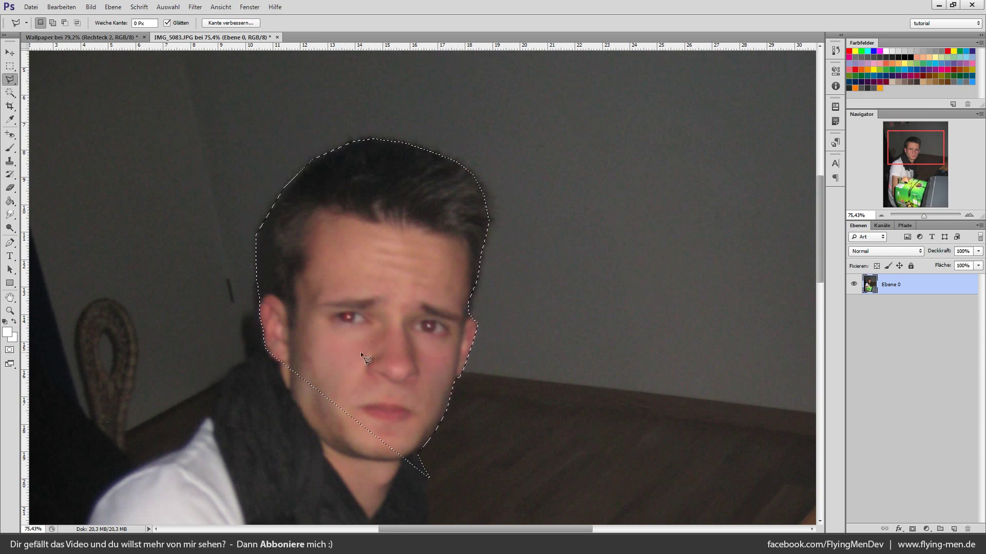
{"action": "key", "text": "alt"}
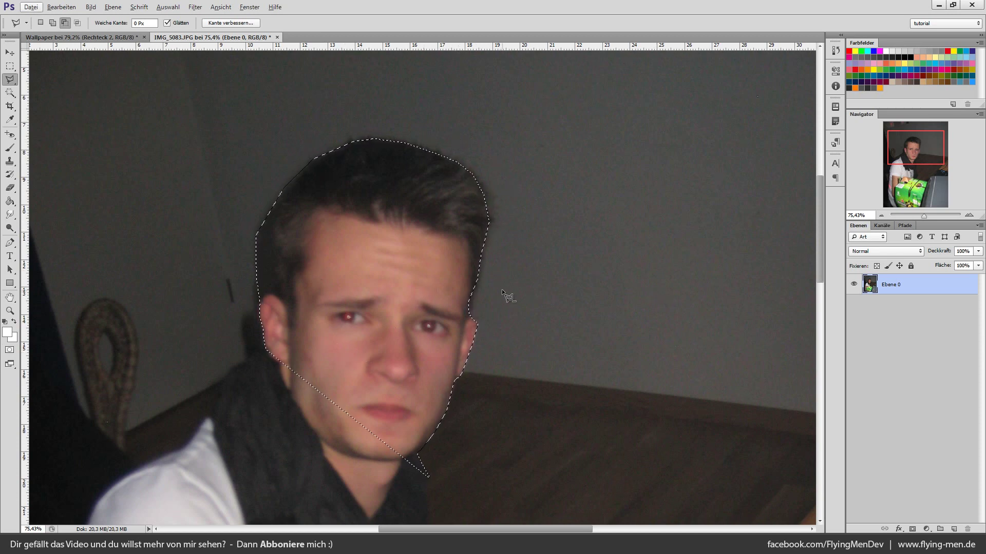
{"action": "key", "text": "ctrl+d"}
{"action": "scroll", "coordinate": [501, 289], "scroll_direction": "down", "scroll_amount": 5}
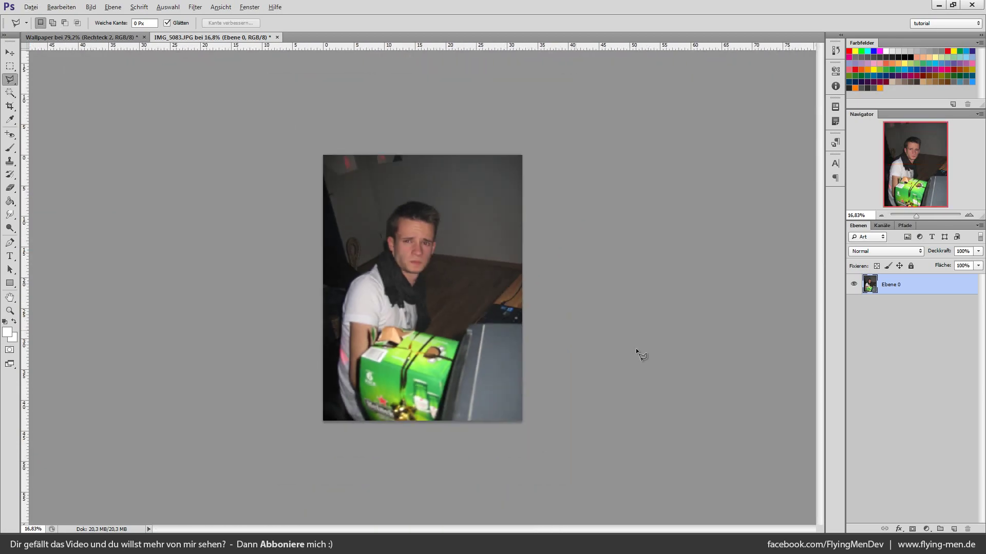
In the Wallpaper document, choose the basic brush and set its size to 55 px
{"action": "left_click", "coordinate": [100, 35]}
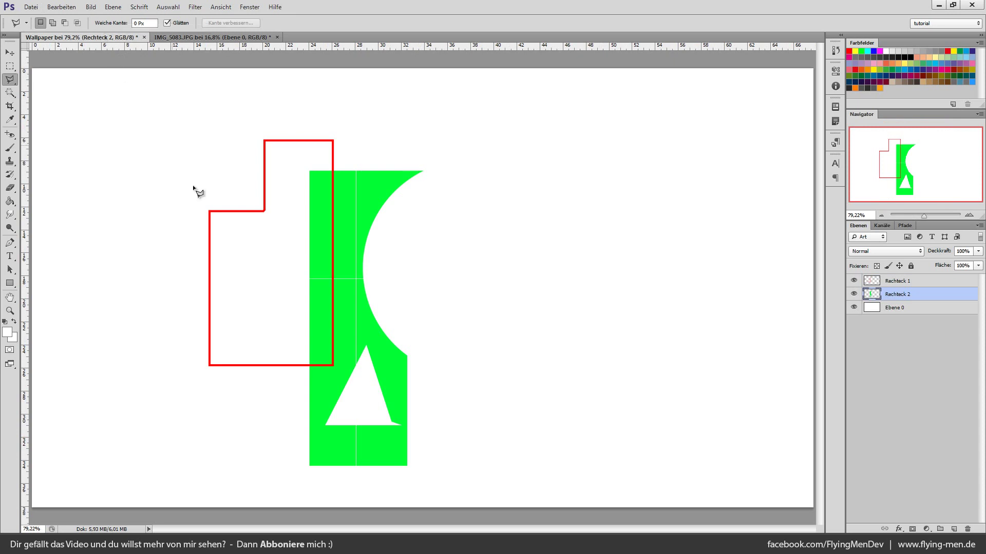
{"action": "left_click", "coordinate": [13, 133]}
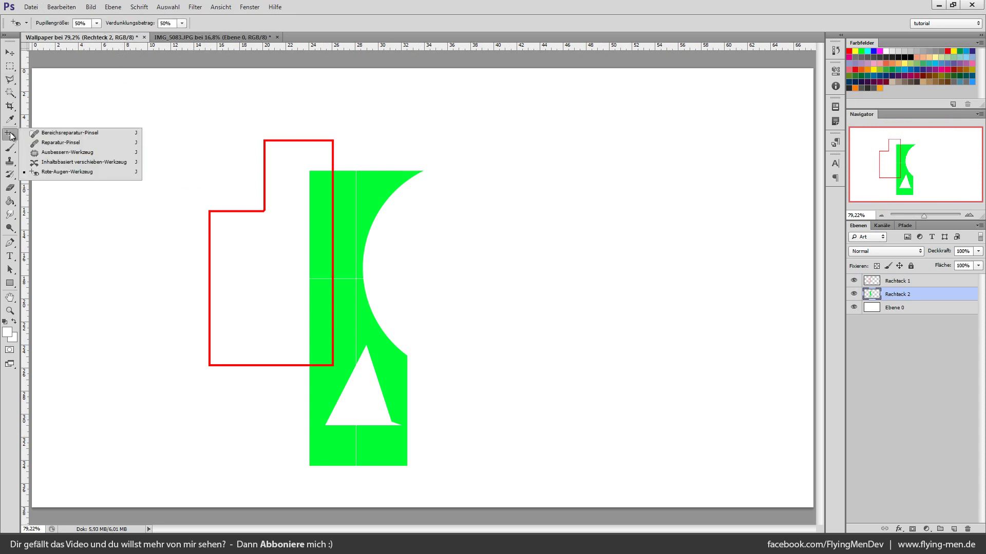
{"action": "left_click", "coordinate": [70, 133]}
{"action": "left_click", "coordinate": [11, 149]}
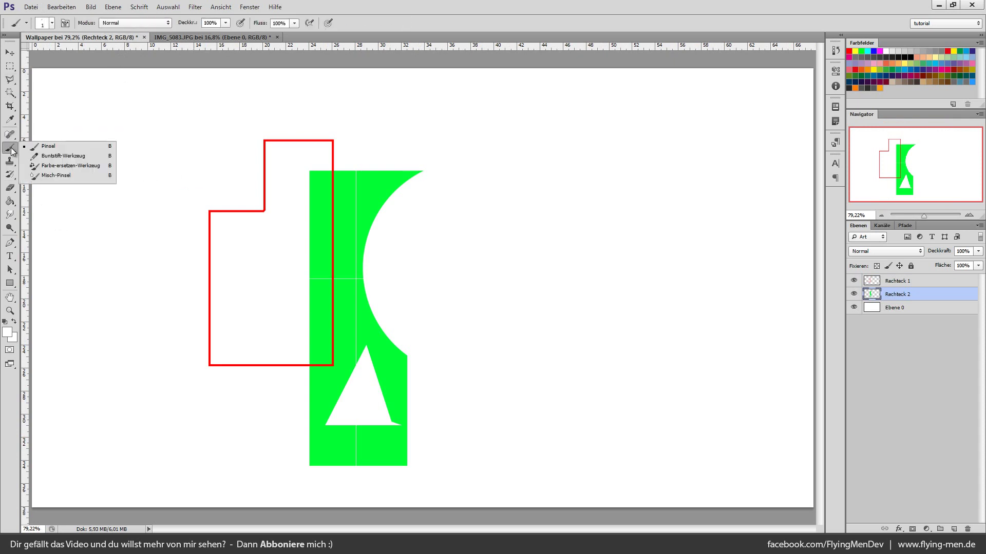
{"action": "left_click", "coordinate": [76, 147]}
{"action": "left_click", "coordinate": [51, 23]}
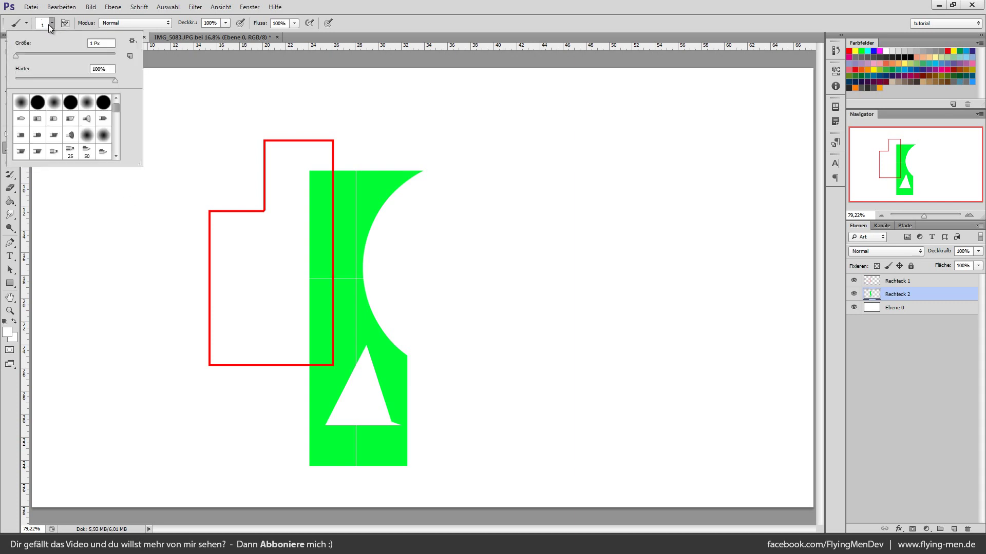
{"action": "left_click", "coordinate": [43, 54]}
{"action": "key", "text": "Return"}
Add a new empty layer above Rechteck 1 and make black the foreground colour
{"action": "left_click", "coordinate": [933, 282]}
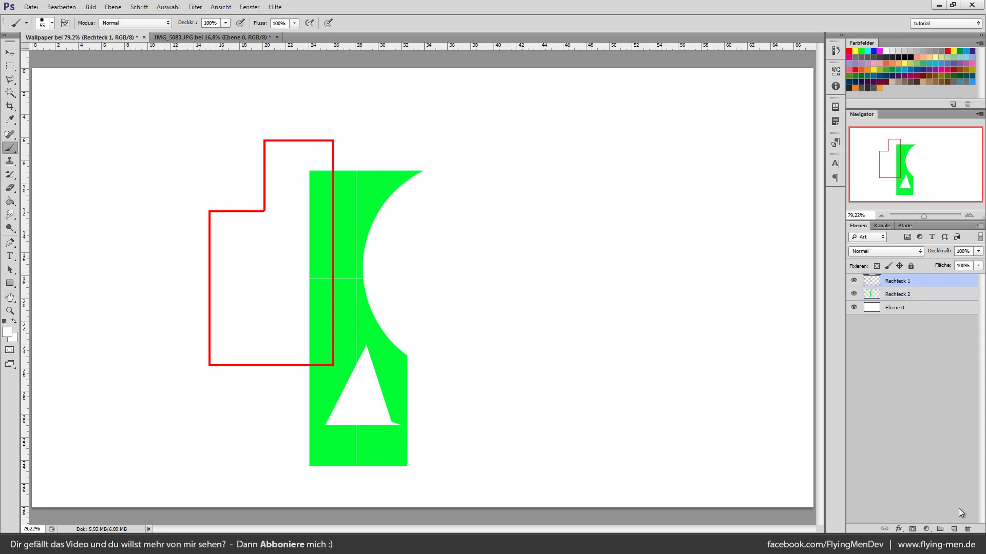
{"action": "left_click", "coordinate": [954, 528]}
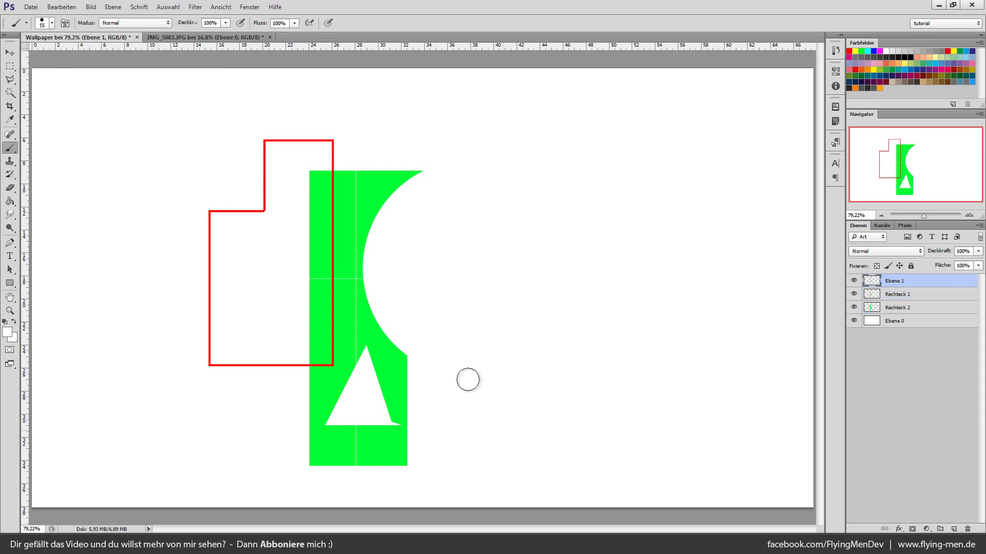
{"action": "left_click", "coordinate": [8, 332]}
{"action": "left_click_drag", "start_coordinate": [642, 472], "coordinate": [561, 531]}
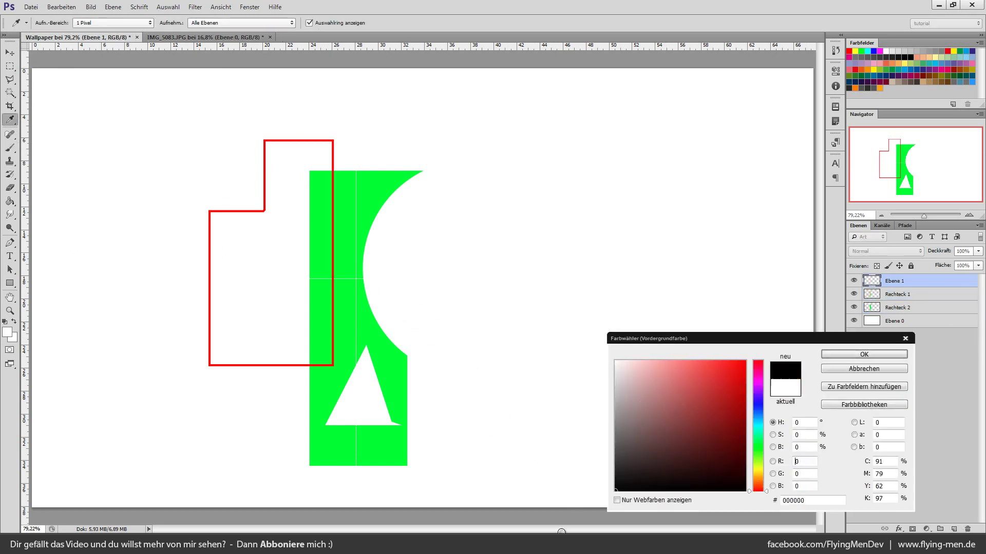
{"action": "left_click", "coordinate": [851, 354]}
Paint two black freehand test strokes, then select all and delete them
{"action": "key", "text": "b"}
{"action": "left_click_drag", "start_coordinate": [651, 264], "coordinate": [523, 145]}
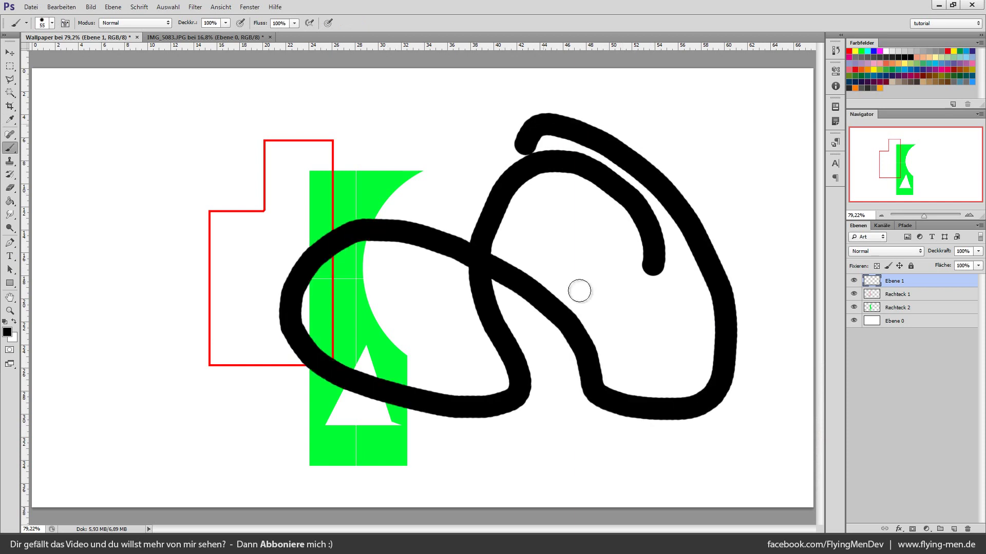
{"action": "mouse_move", "coordinate": [579, 291]}
{"action": "left_mouse_down"}
{"action": "mouse_move", "coordinate": [385, 99]}
{"action": "mouse_move", "coordinate": [154, 134]}
{"action": "mouse_move", "coordinate": [280, 439]}
{"action": "left_mouse_up"}
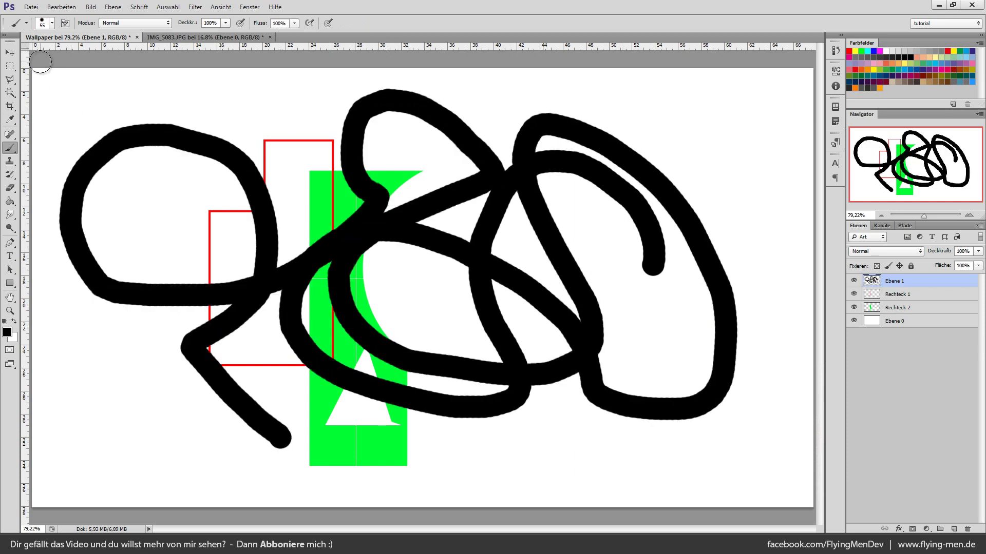
{"action": "key", "text": "ctrl+a"}
{"action": "key", "text": "Delete"}
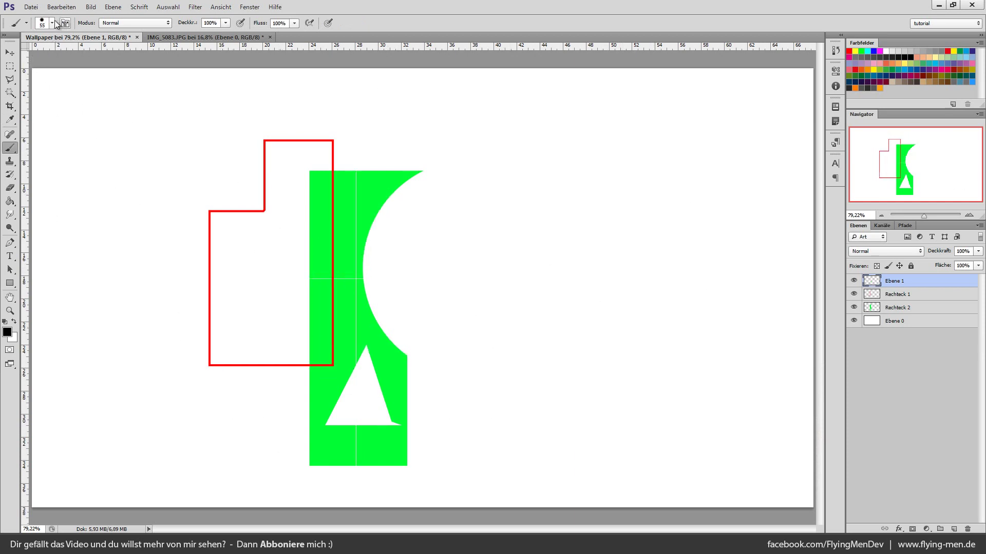
Make the brush edge soft, paint two soft test strokes, then undo them
{"action": "left_click", "coordinate": [27, 26]}
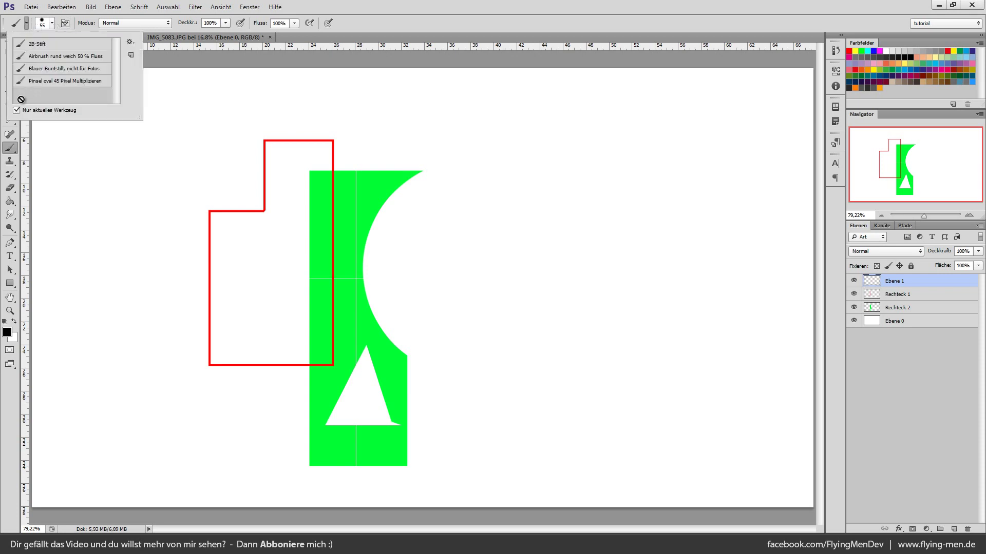
{"action": "left_click", "coordinate": [52, 23]}
{"action": "left_click", "coordinate": [30, 79]}
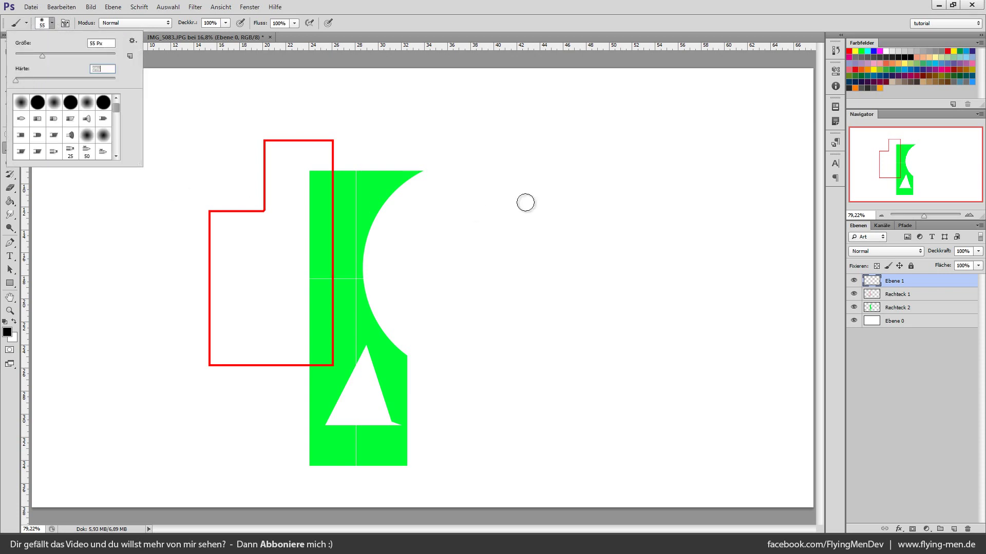
{"action": "mouse_move", "coordinate": [480, 146]}
{"action": "left_mouse_down"}
{"action": "mouse_move", "coordinate": [581, 176]}
{"action": "mouse_move", "coordinate": [641, 262]}
{"action": "mouse_move", "coordinate": [475, 441]}
{"action": "left_mouse_up"}
{"action": "mouse_move", "coordinate": [446, 362]}
{"action": "left_mouse_down"}
{"action": "mouse_move", "coordinate": [424, 247]}
{"action": "mouse_move", "coordinate": [359, 437]}
{"action": "left_mouse_up"}
{"action": "key", "text": "ctrl+z"}
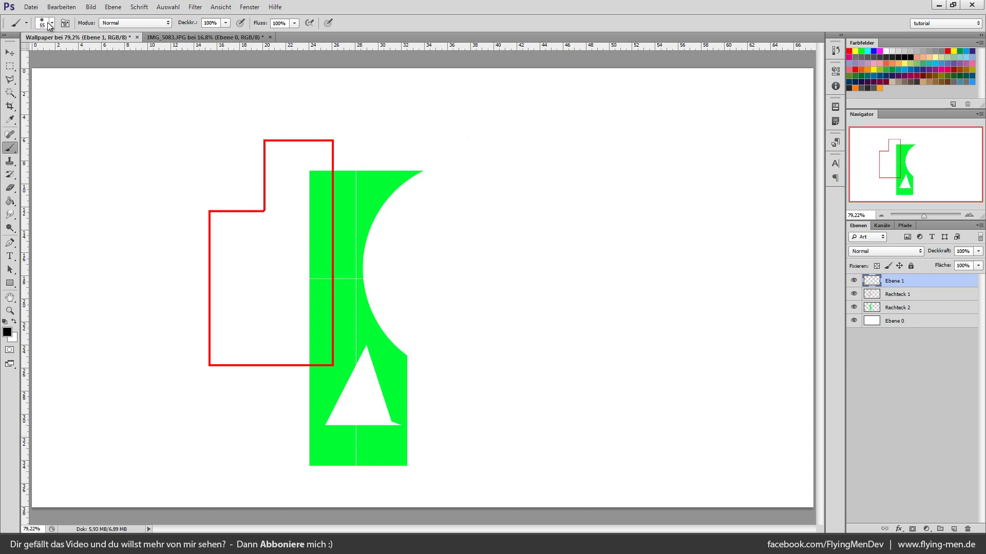
Enlarge the brush to about 116 px and test a scattered, textured tip, then undo it
{"action": "left_click", "coordinate": [50, 23]}
{"action": "left_click_drag", "start_coordinate": [59, 55], "coordinate": [69, 55]}
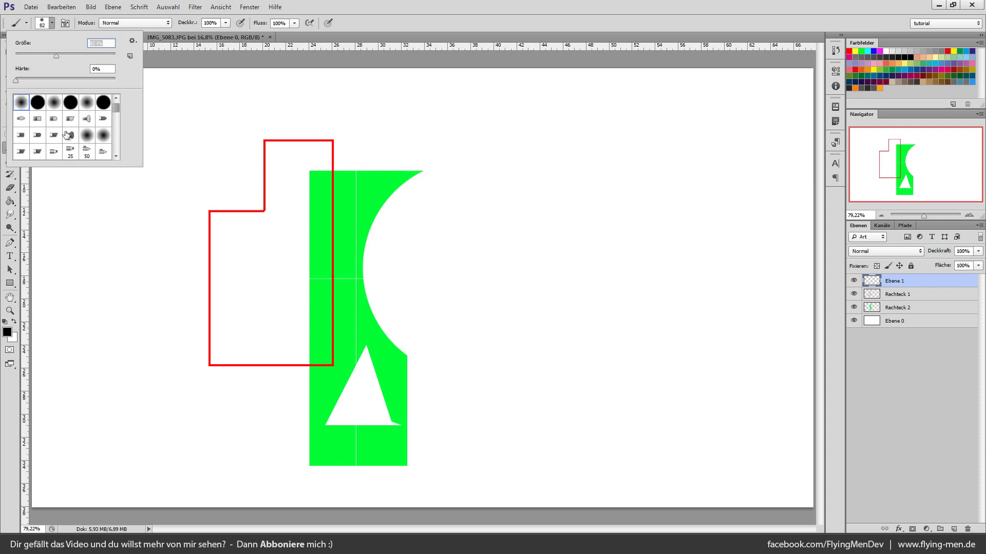
{"action": "scroll", "coordinate": [67, 135], "scroll_direction": "down", "scroll_amount": 2}
{"action": "scroll", "coordinate": [67, 135], "scroll_direction": "down", "scroll_amount": 1}
{"action": "scroll", "coordinate": [87, 129], "scroll_direction": "down", "scroll_amount": 2}
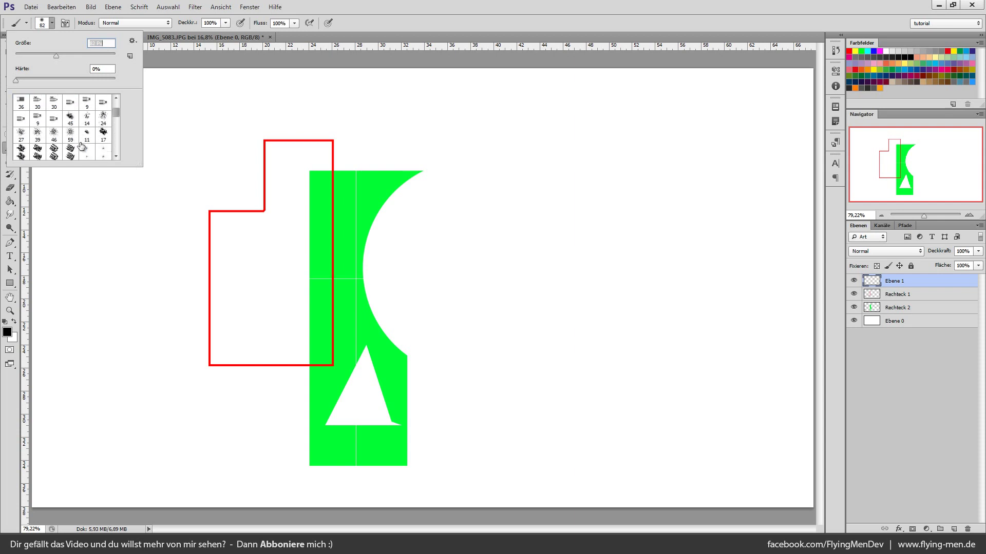
{"action": "scroll", "coordinate": [87, 130], "scroll_direction": "down", "scroll_amount": 2}
{"action": "scroll", "coordinate": [85, 150], "scroll_direction": "down", "scroll_amount": 2}
{"action": "scroll", "coordinate": [85, 150], "scroll_direction": "down", "scroll_amount": 1}
{"action": "scroll", "coordinate": [86, 151], "scroll_direction": "down", "scroll_amount": 1}
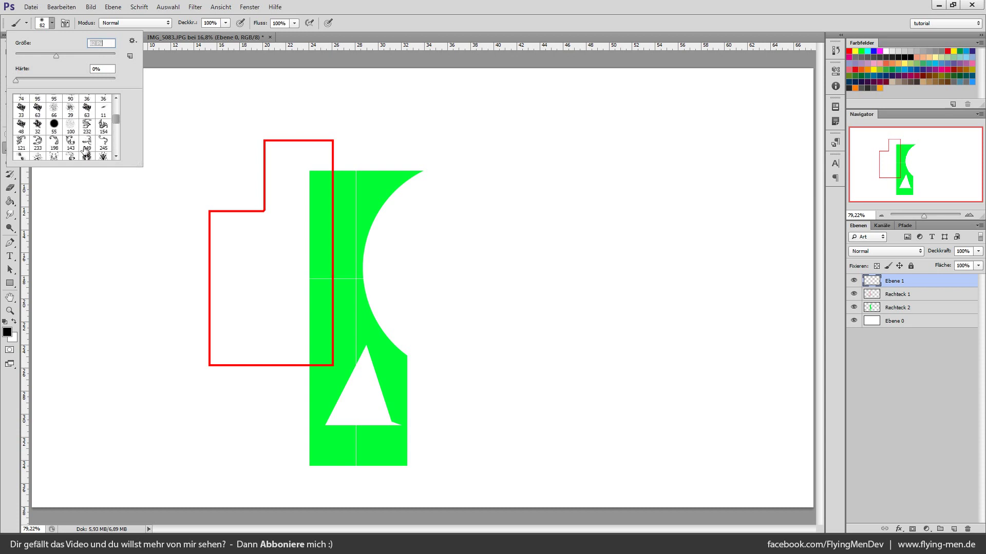
{"action": "scroll", "coordinate": [87, 152], "scroll_direction": "down", "scroll_amount": 2}
{"action": "scroll", "coordinate": [77, 145], "scroll_direction": "up", "scroll_amount": 1}
{"action": "left_click", "coordinate": [71, 146]}
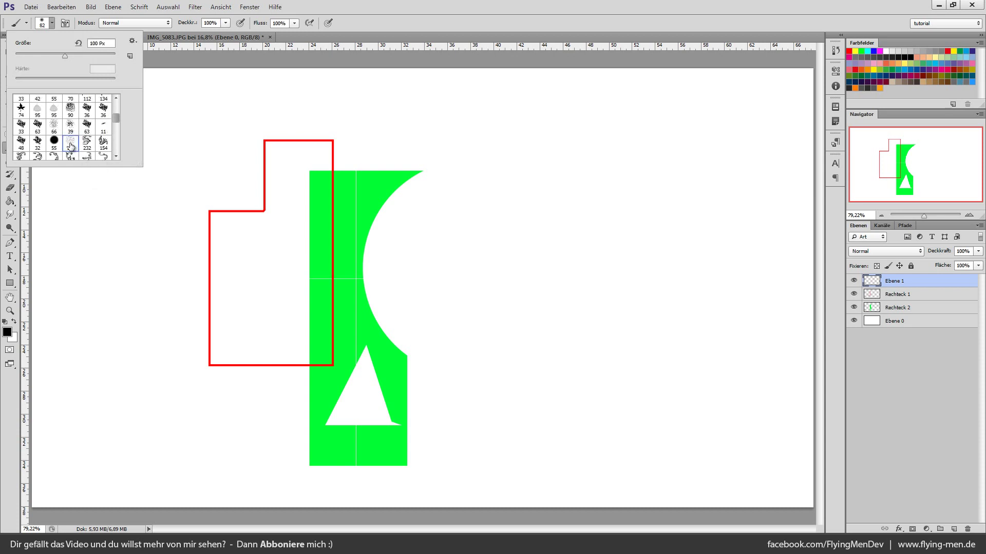
{"action": "left_click_drag", "start_coordinate": [665, 268], "coordinate": [400, 354]}
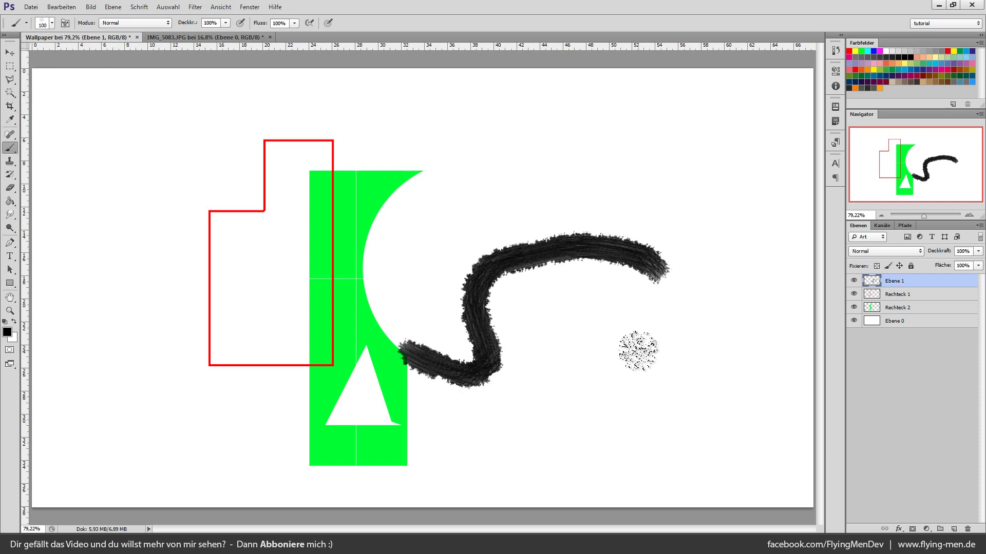
{"action": "key", "text": "ctrl+z"}
Try a bristle brush tip with two test strokes, then undo all bristle strokes
{"action": "left_click", "coordinate": [52, 23]}
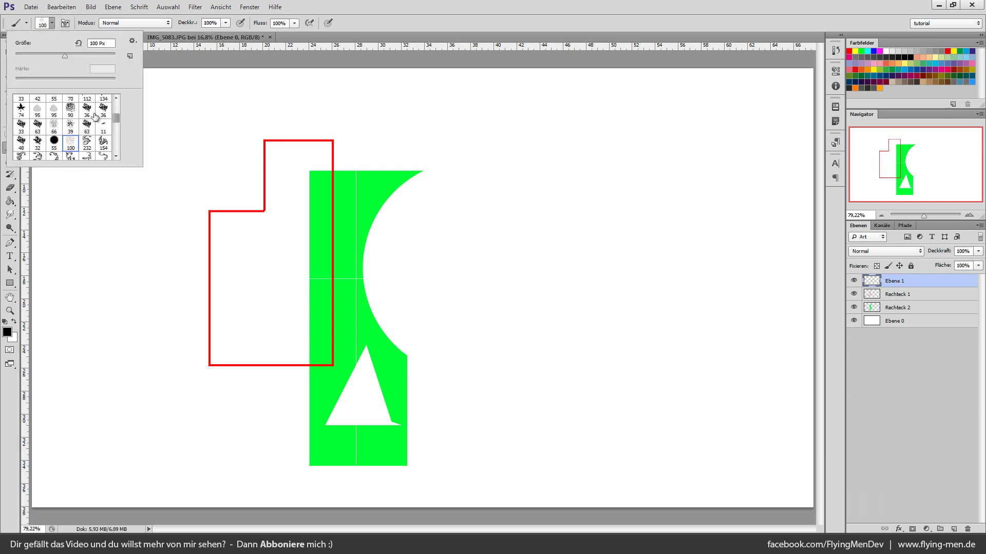
{"action": "scroll", "coordinate": [103, 134], "scroll_direction": "up", "scroll_amount": 2}
{"action": "left_click", "coordinate": [54, 119]}
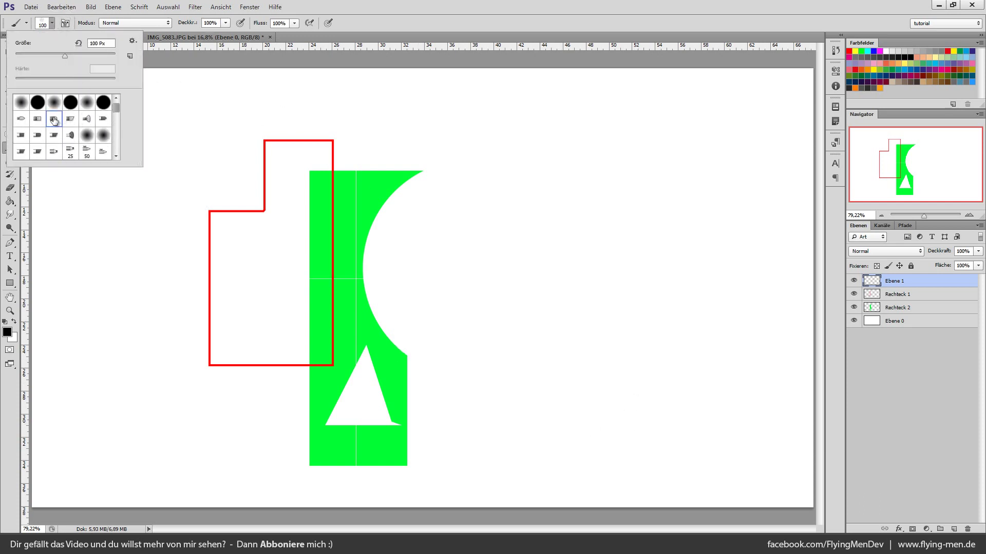
{"action": "left_click_drag", "start_coordinate": [496, 259], "coordinate": [634, 218]}
{"action": "mouse_move", "coordinate": [564, 313]}
{"action": "left_mouse_down"}
{"action": "mouse_move", "coordinate": [436, 308]}
{"action": "mouse_move", "coordinate": [233, 278]}
{"action": "left_mouse_up"}
{"action": "key", "text": "ctrl+z"}
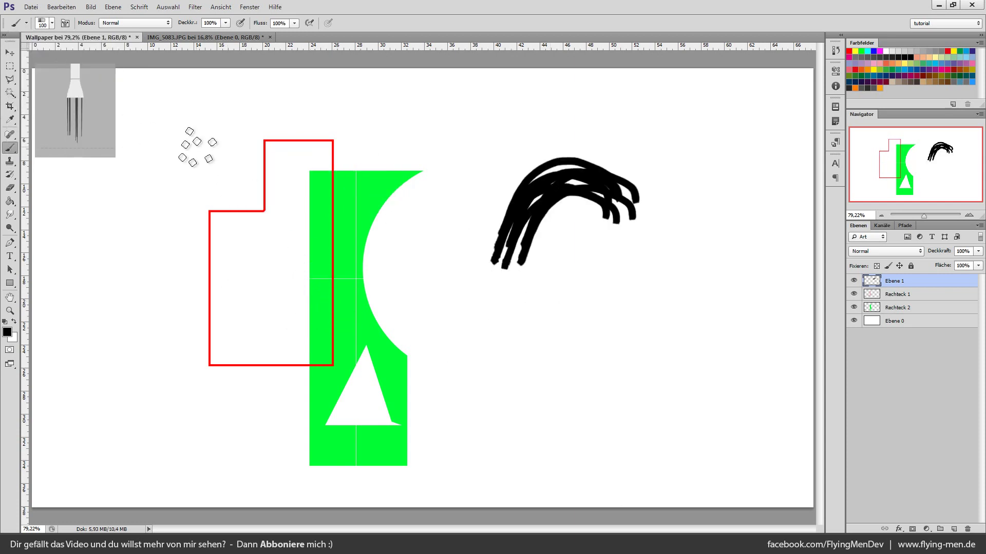
{"action": "key", "text": "ctrl+z"}
{"action": "key", "text": "ctrl+alt+z"}
{"action": "key", "text": "ctrl+alt+z"}
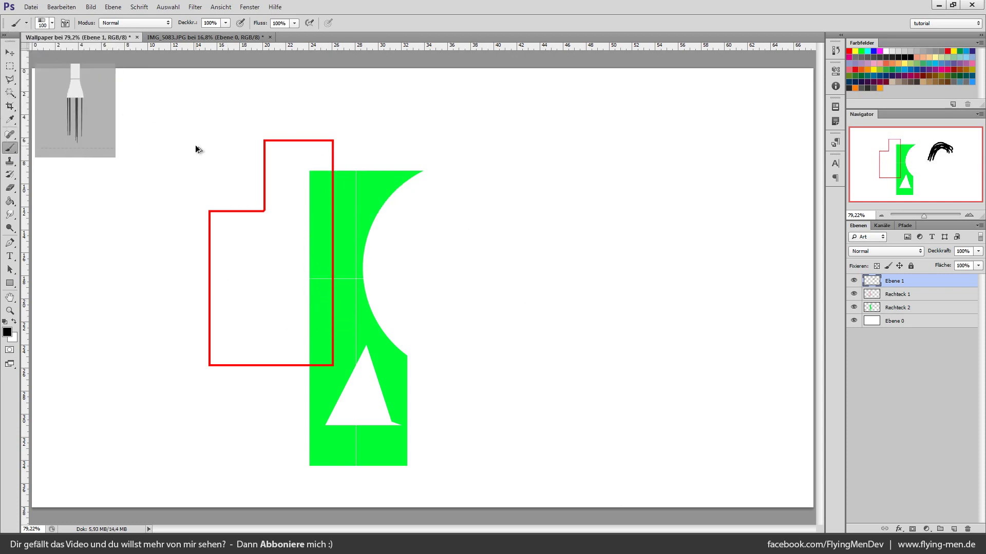
Return to the soft round brush tip and look through the brush preset options menu
{"action": "left_click", "coordinate": [52, 23]}
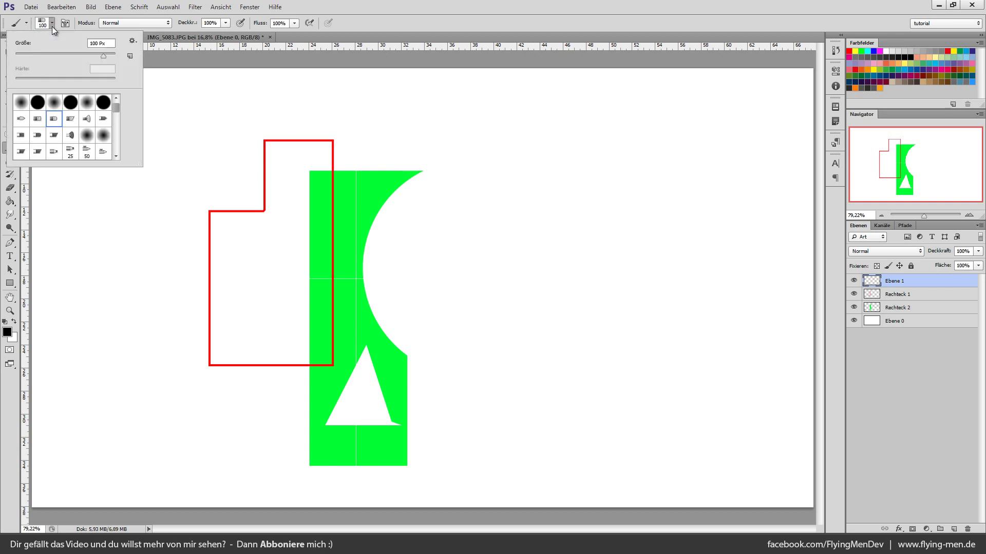
{"action": "left_click", "coordinate": [20, 104]}
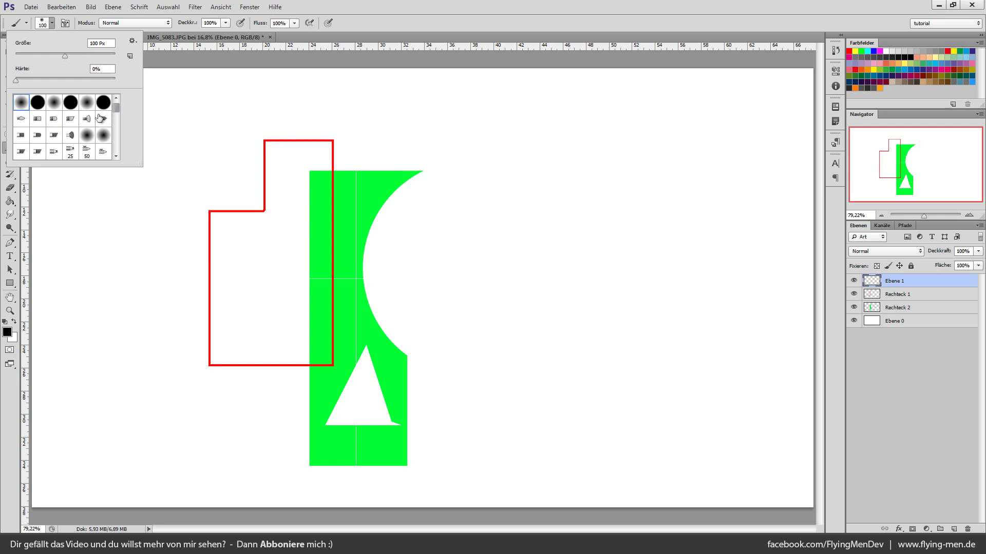
{"action": "scroll", "coordinate": [94, 123], "scroll_direction": "down", "scroll_amount": 1}
{"action": "scroll", "coordinate": [94, 124], "scroll_direction": "down", "scroll_amount": 1}
{"action": "scroll", "coordinate": [94, 124], "scroll_direction": "up", "scroll_amount": 1}
{"action": "scroll", "coordinate": [94, 124], "scroll_direction": "up", "scroll_amount": 1}
{"action": "left_click", "coordinate": [135, 41]}
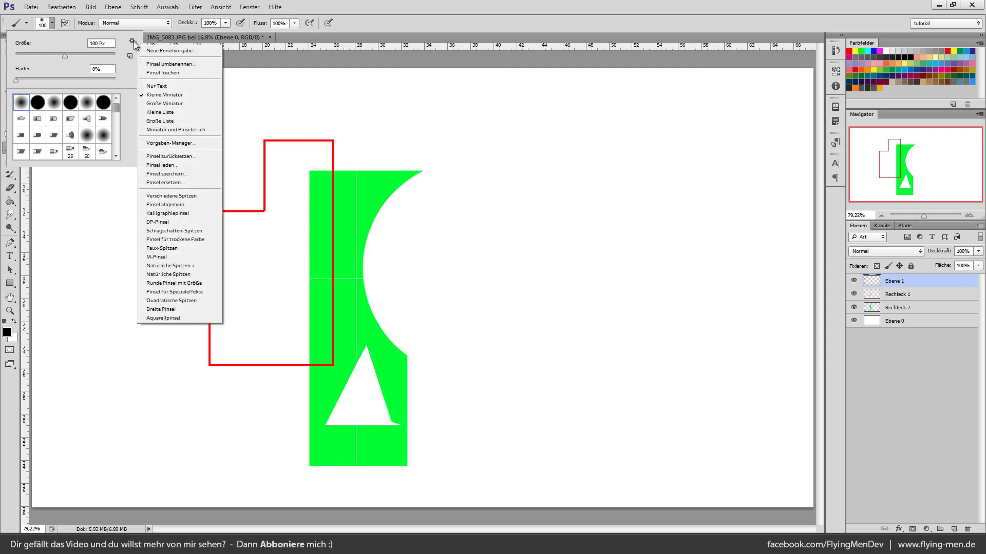
{"action": "left_click", "coordinate": [66, 23]}
Set brush size to 78 px with shape dynamics: 100% size and roundness jitter
{"action": "left_click", "coordinate": [66, 23]}
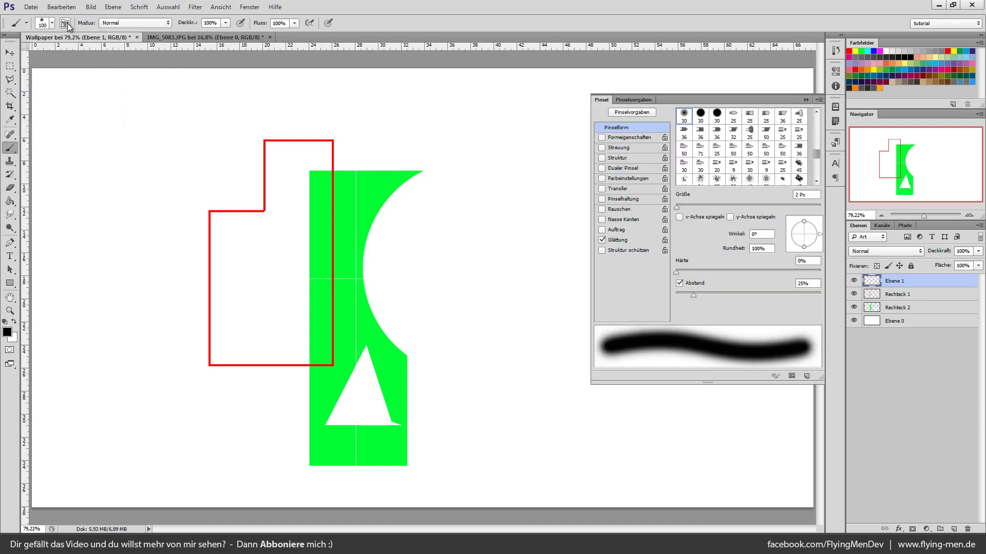
{"action": "mouse_move", "coordinate": [710, 102]}
{"action": "left_mouse_down"}
{"action": "mouse_move", "coordinate": [456, 124]}
{"action": "mouse_move", "coordinate": [388, 171]}
{"action": "mouse_move", "coordinate": [422, 138]}
{"action": "left_mouse_up"}
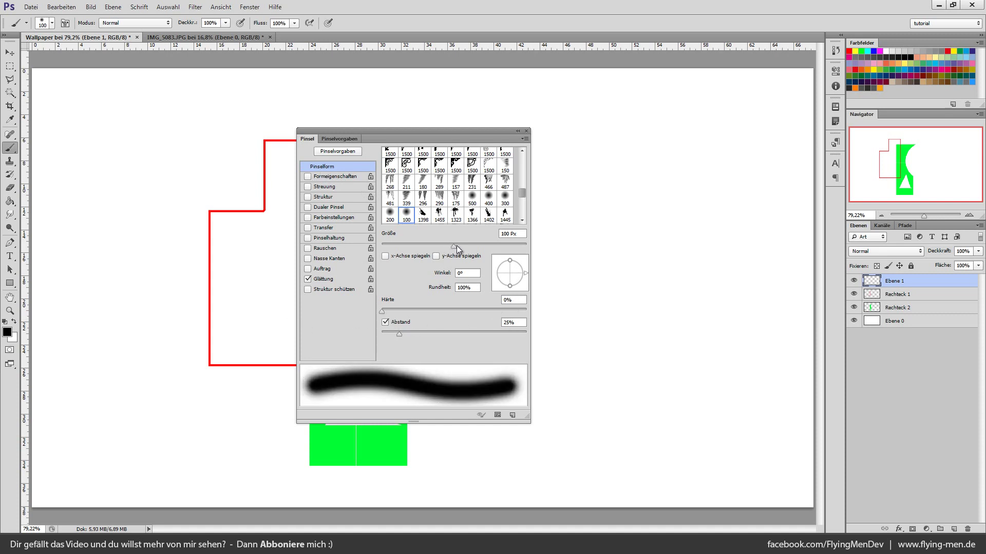
{"action": "left_click_drag", "start_coordinate": [455, 246], "coordinate": [437, 248]}
{"action": "left_click", "coordinate": [352, 176]}
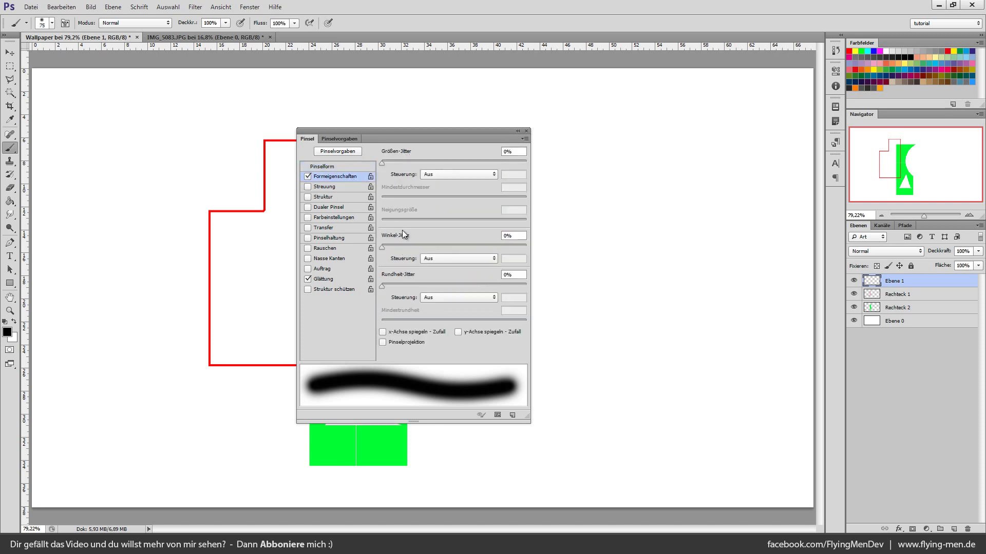
{"action": "left_click_drag", "start_coordinate": [387, 165], "coordinate": [526, 163]}
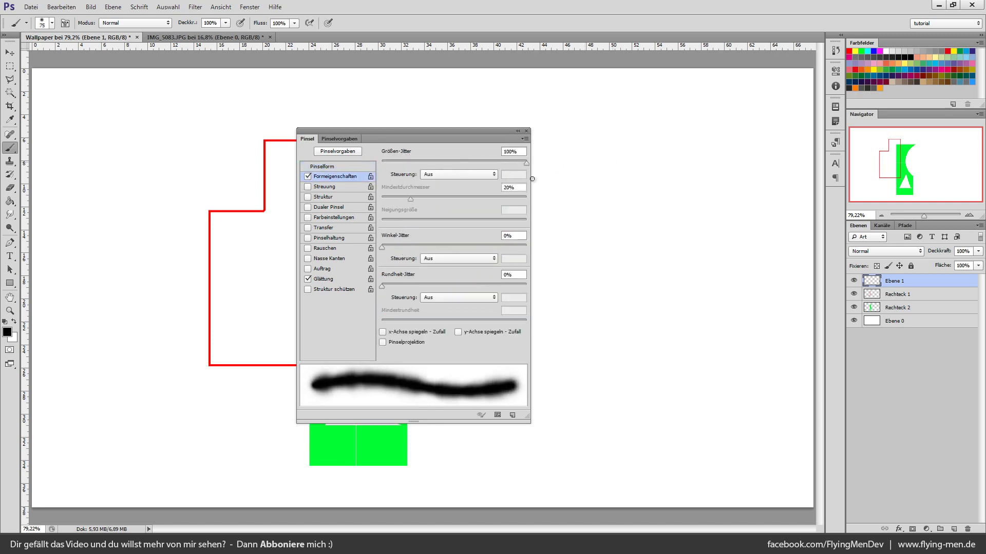
{"action": "left_click", "coordinate": [409, 199]}
{"action": "left_click_drag", "start_coordinate": [409, 199], "coordinate": [549, 200]}
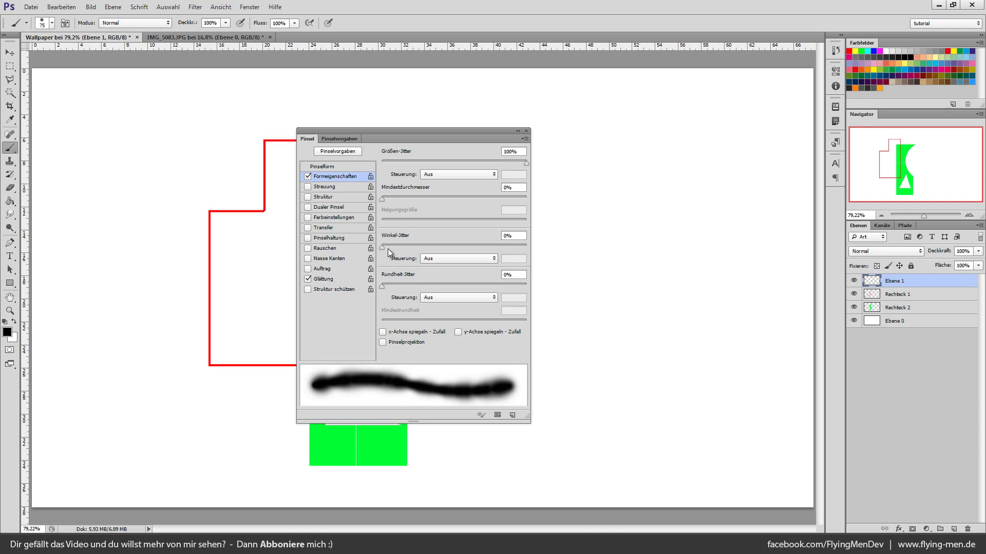
{"action": "left_click_drag", "start_coordinate": [383, 286], "coordinate": [615, 291]}
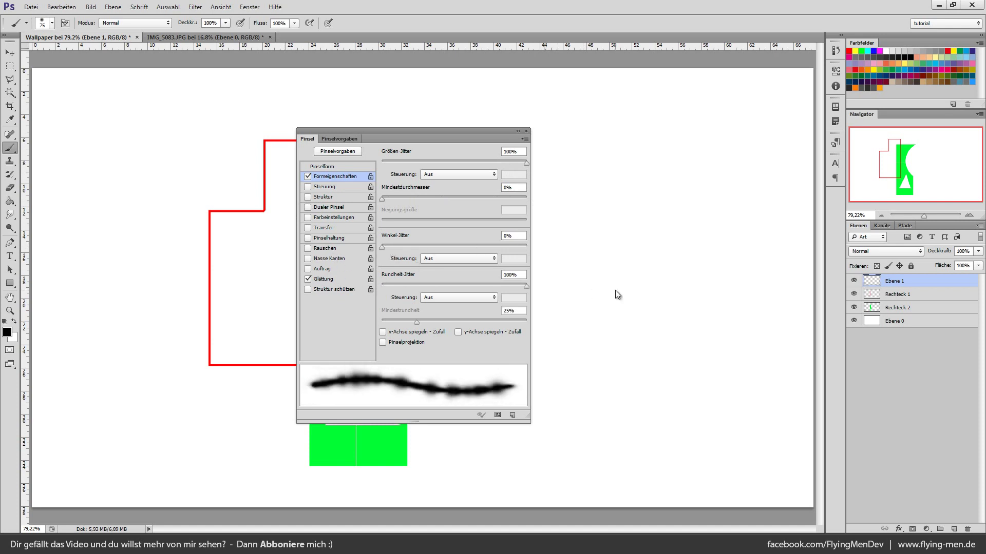
Turn on scattering at 1000% with count 4 and 0% count jitter
{"action": "left_click", "coordinate": [343, 189]}
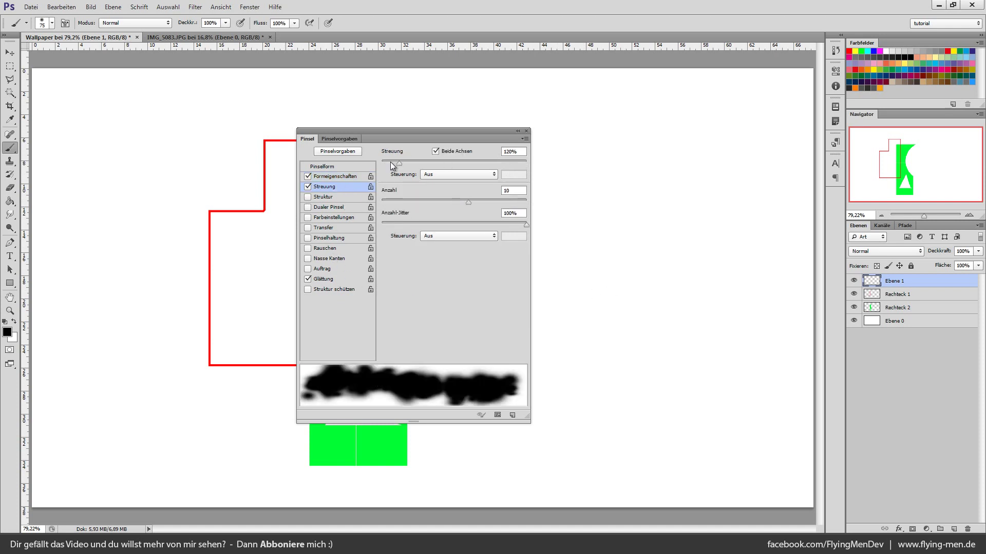
{"action": "left_click_drag", "start_coordinate": [399, 163], "coordinate": [542, 161]}
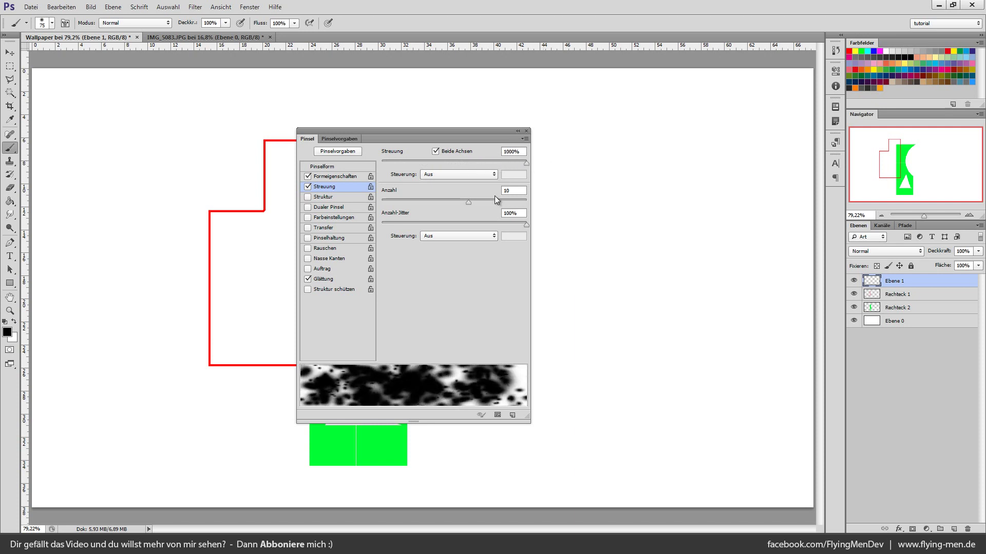
{"action": "left_click_drag", "start_coordinate": [468, 202], "coordinate": [414, 203]}
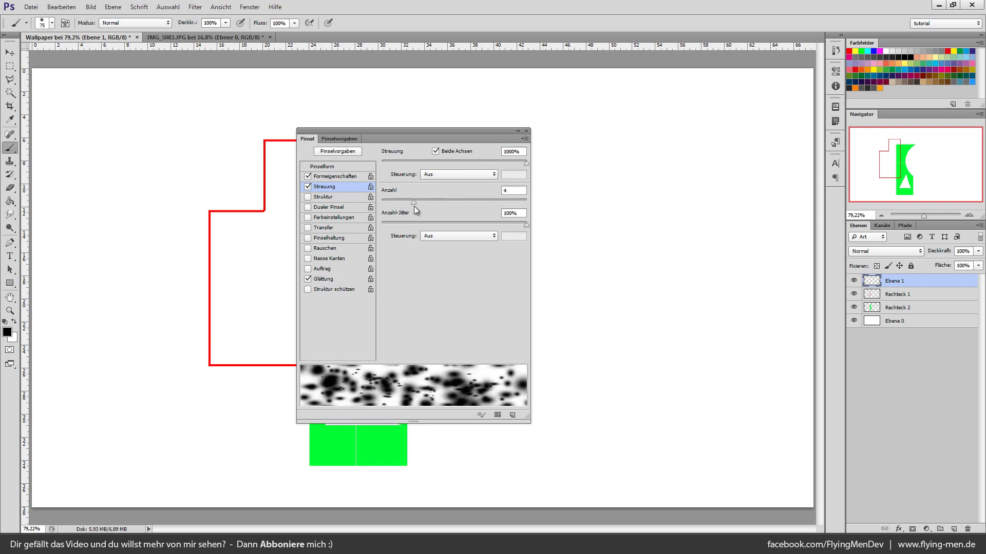
{"action": "left_click_drag", "start_coordinate": [526, 224], "coordinate": [380, 224]}
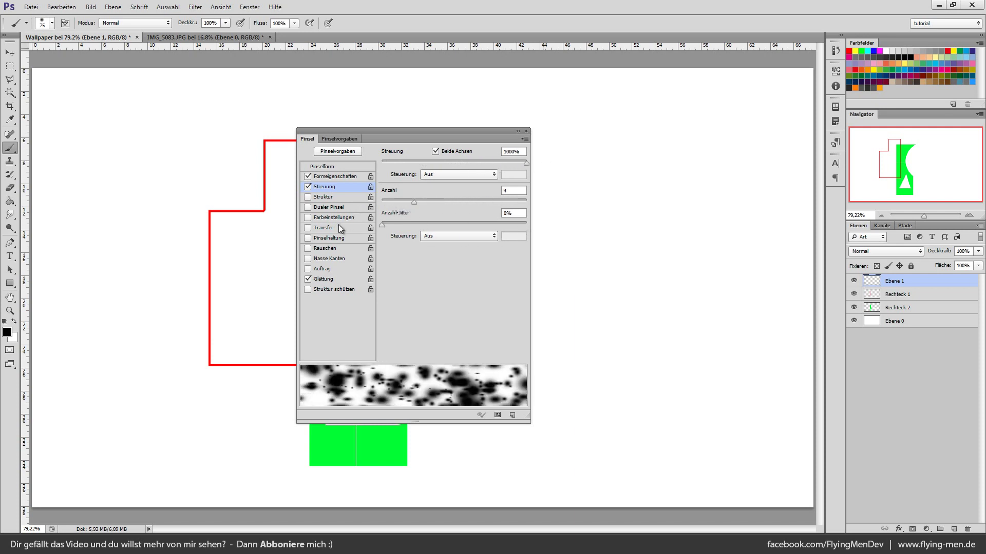
Toggle texture, dual brush, colour dynamics, transfer, noise and wet edges, then close the brush settings
{"action": "left_click", "coordinate": [323, 197]}
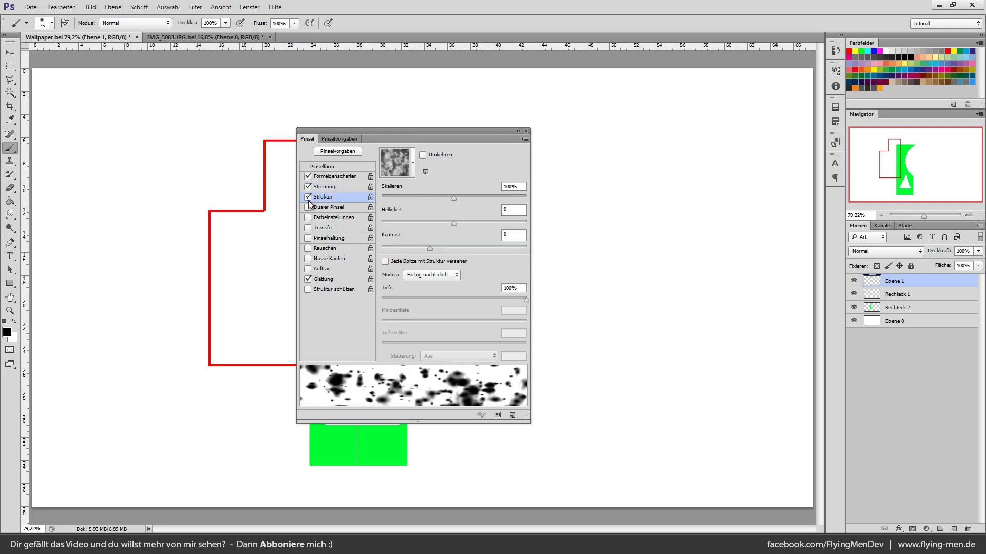
{"action": "left_click", "coordinate": [308, 207]}
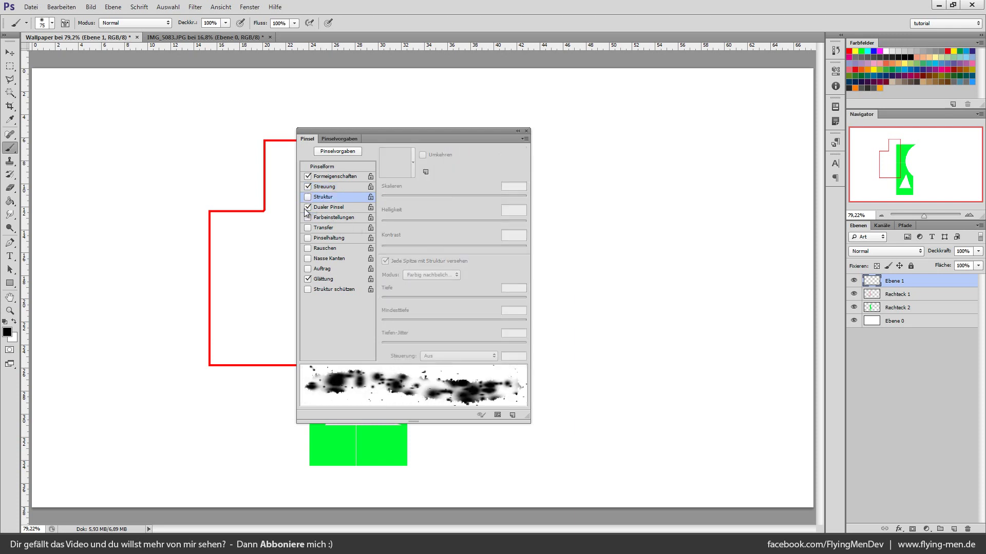
{"action": "left_click", "coordinate": [308, 207]}
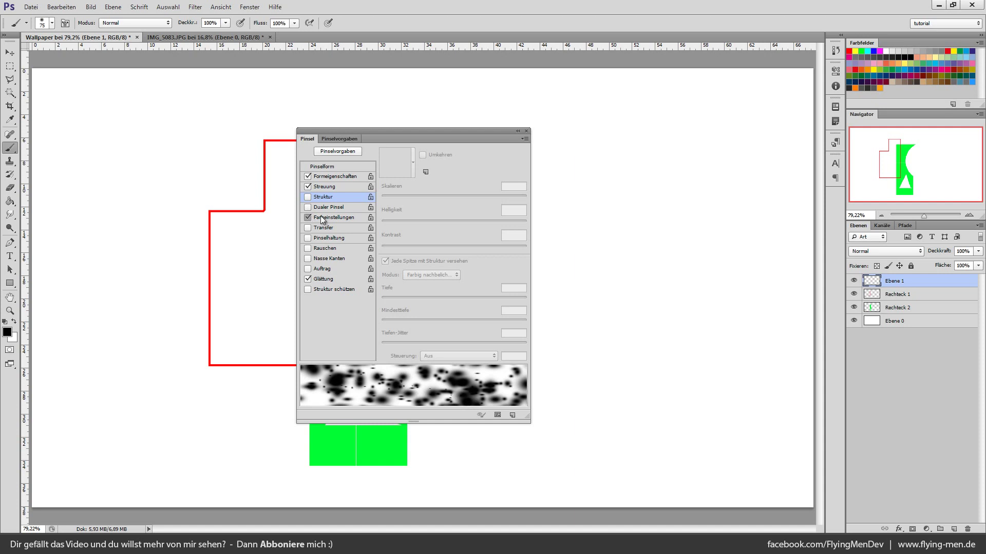
{"action": "left_click", "coordinate": [309, 218]}
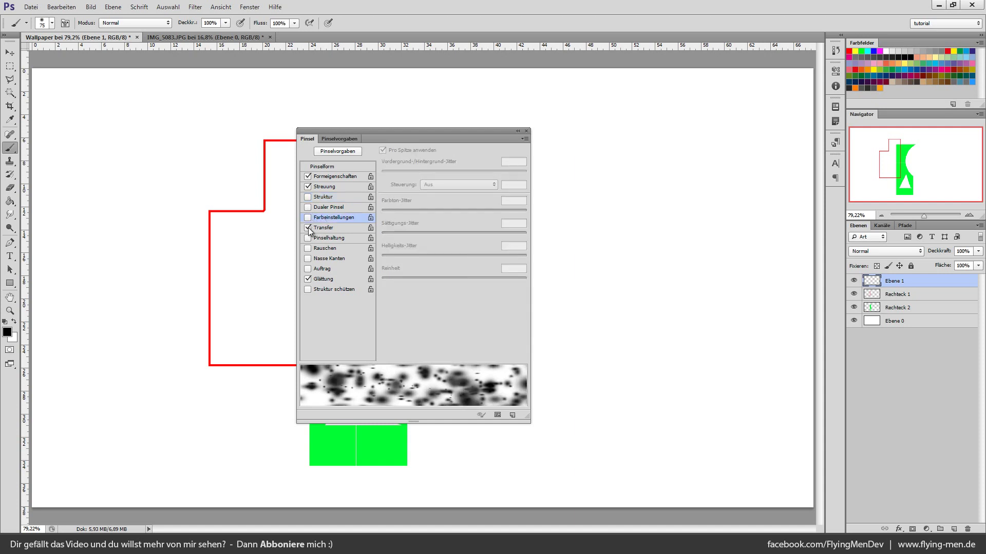
{"action": "left_click", "coordinate": [308, 228]}
{"action": "left_click", "coordinate": [308, 248]}
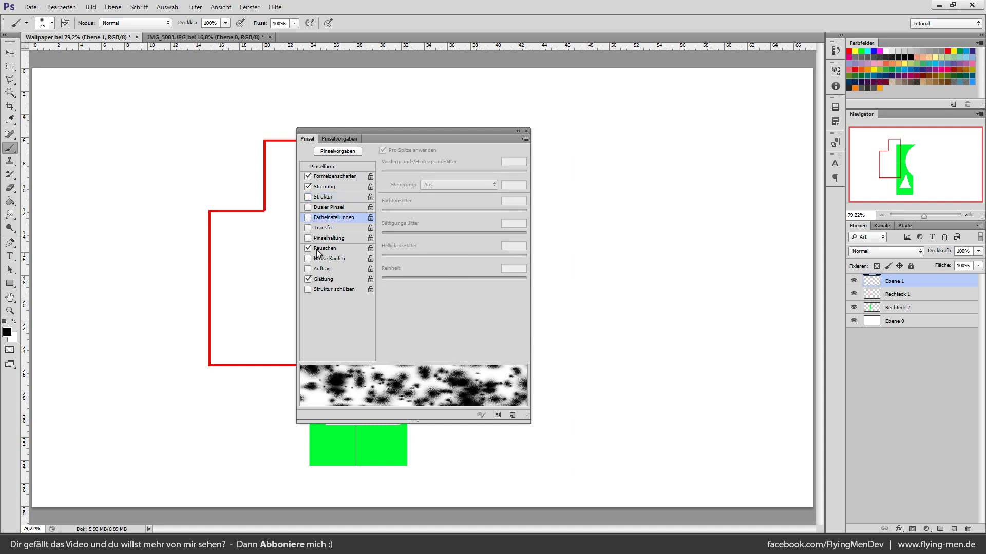
{"action": "left_click", "coordinate": [308, 248]}
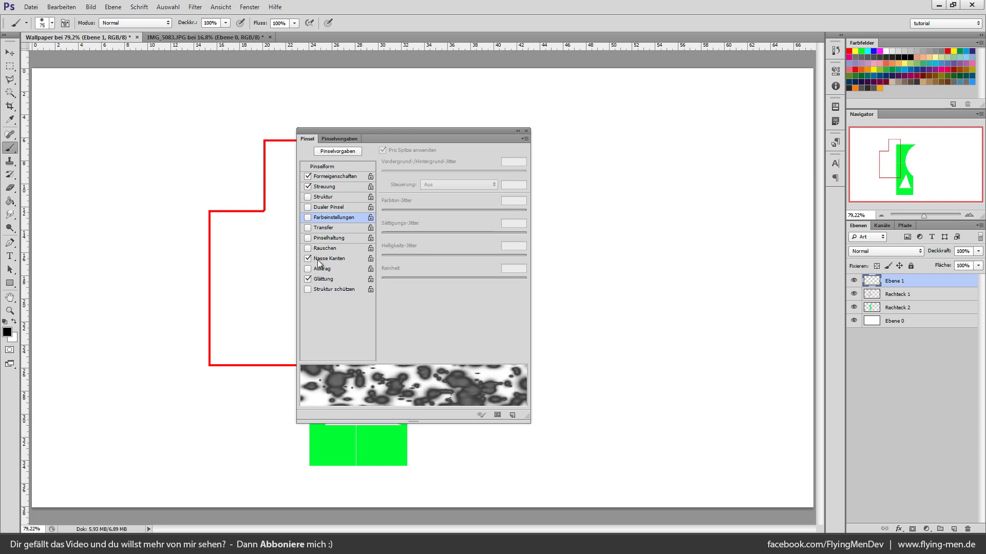
{"action": "left_click", "coordinate": [308, 258]}
{"action": "left_click", "coordinate": [322, 269]}
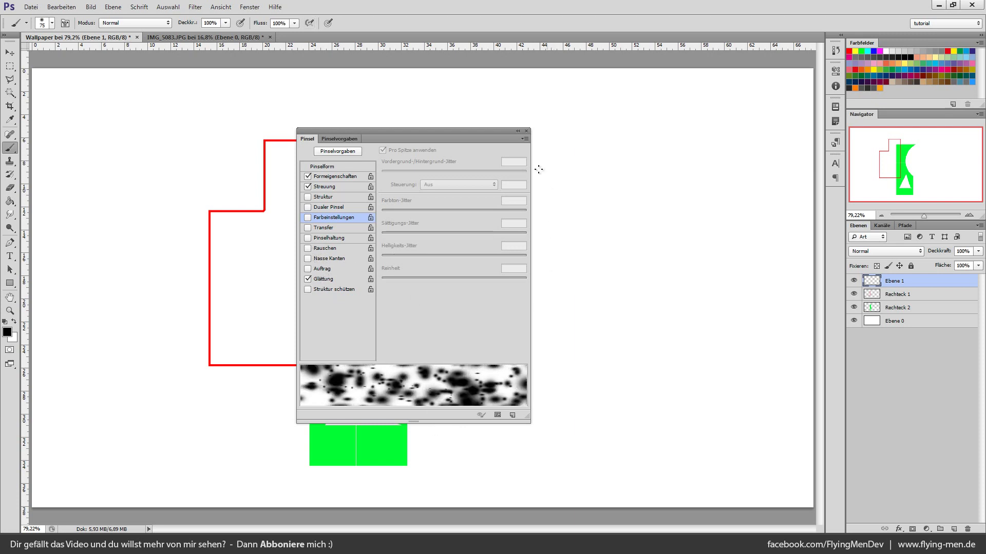
{"action": "left_click", "coordinate": [526, 132]}
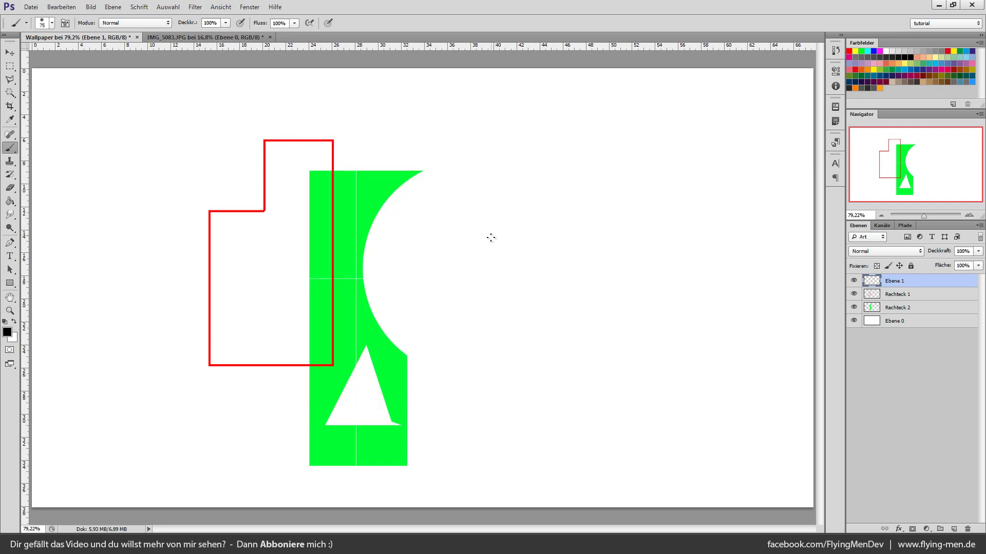
Test the scattered brush and undo it, then try loading brushes from the preset menu
{"action": "mouse_move", "coordinate": [491, 238]}
{"action": "left_mouse_down"}
{"action": "mouse_move", "coordinate": [544, 205]}
{"action": "mouse_move", "coordinate": [655, 202]}
{"action": "mouse_move", "coordinate": [299, 294]}
{"action": "mouse_move", "coordinate": [360, 356]}
{"action": "left_mouse_up"}
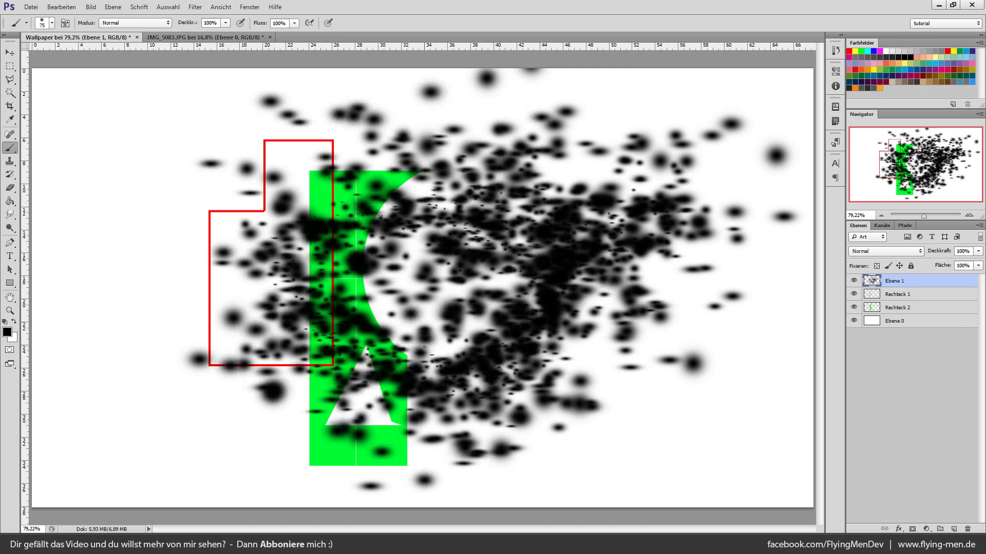
{"action": "key", "text": "ctrl+z"}
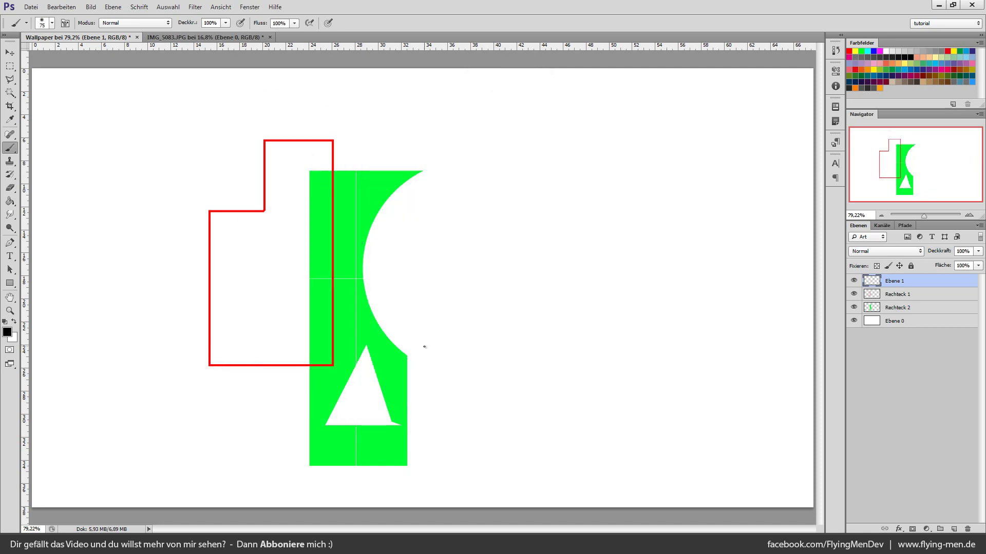
{"action": "left_click", "coordinate": [52, 23]}
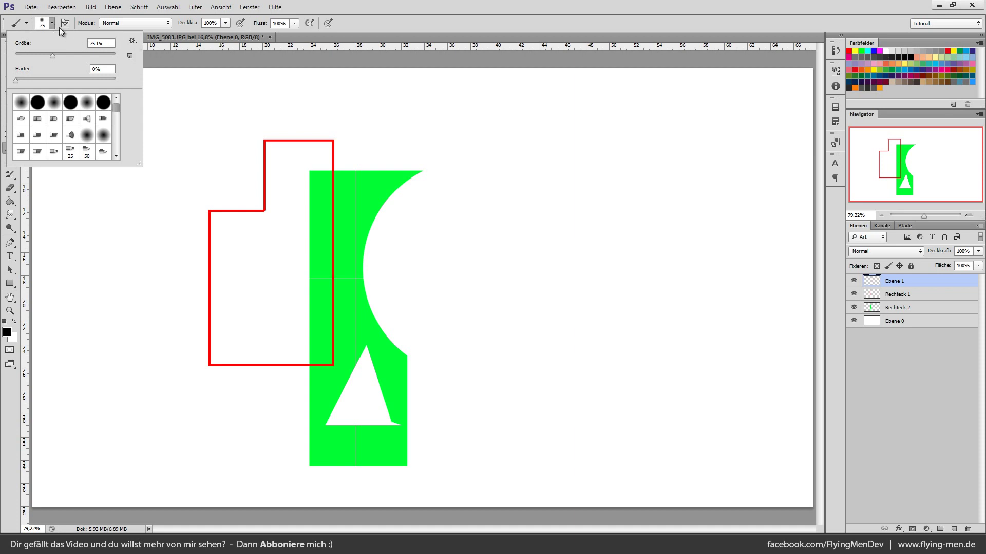
{"action": "left_click", "coordinate": [52, 24]}
{"action": "left_click", "coordinate": [132, 43]}
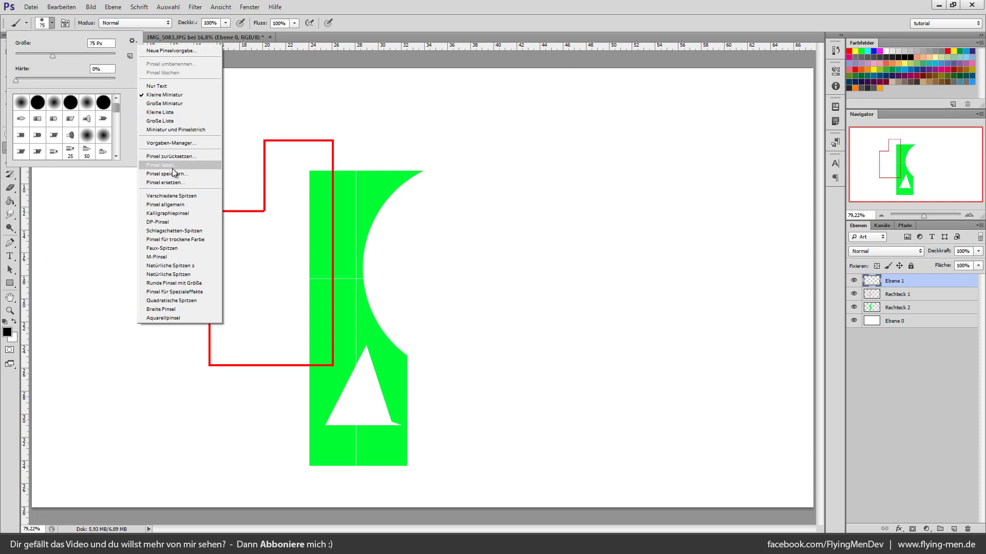
{"action": "left_click", "coordinate": [165, 165]}
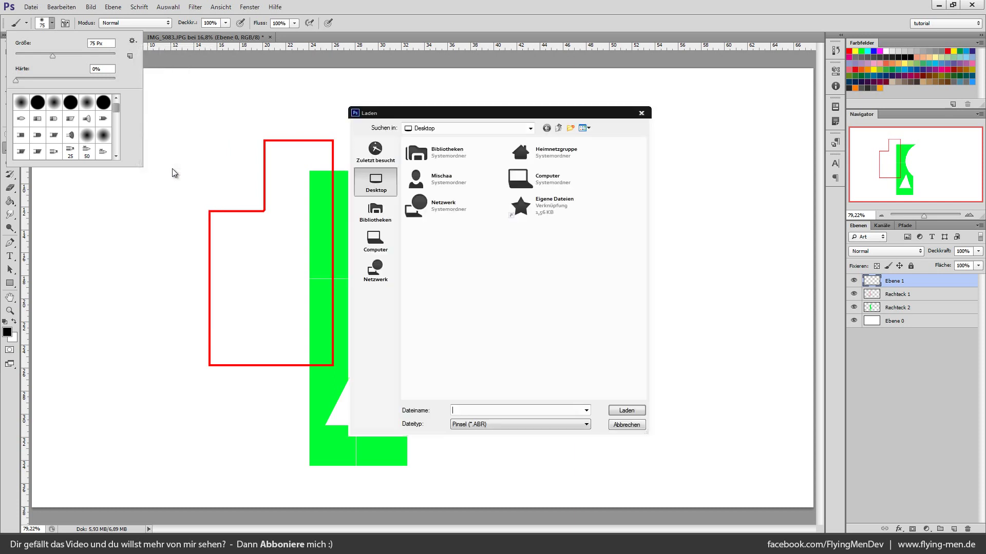
{"action": "left_click", "coordinate": [626, 425]}
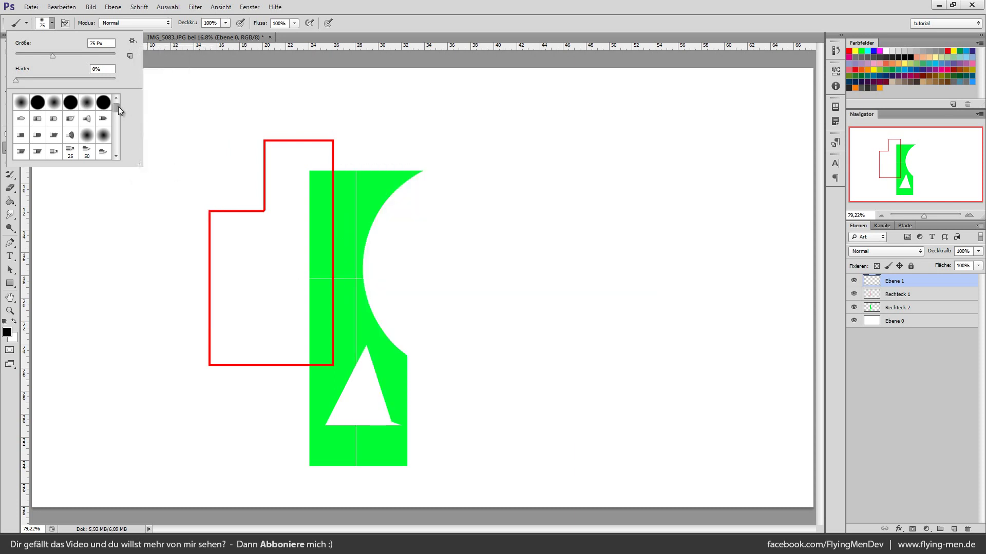
{"action": "left_click_drag", "start_coordinate": [116, 108], "coordinate": [116, 162]}
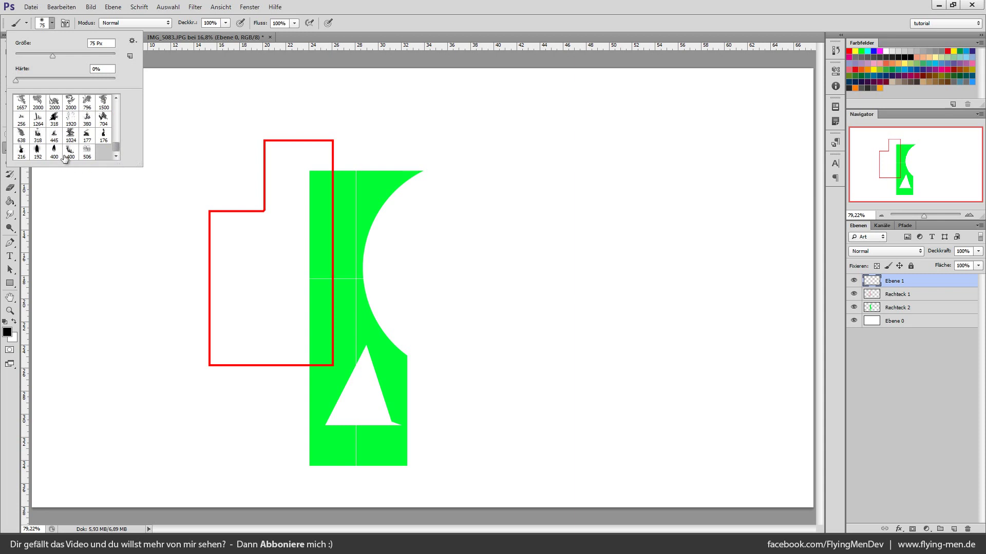
Pick the 1920 smoke brush tip at 391 px, stamp it once and undo
{"action": "left_click", "coordinate": [54, 119]}
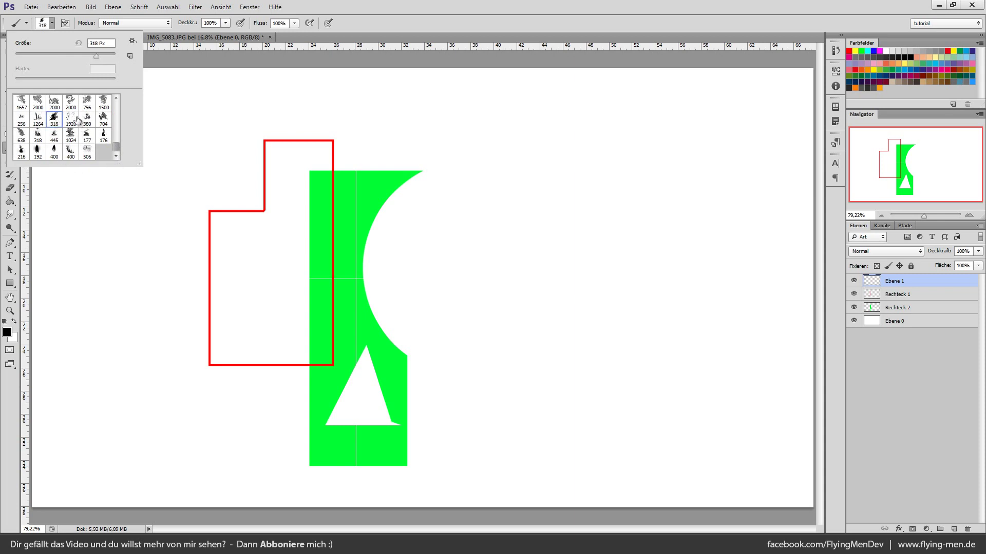
{"action": "left_click", "coordinate": [77, 121]}
{"action": "left_click", "coordinate": [101, 43]}
{"action": "type", "text": "391"}
{"action": "key", "text": "Return"}
{"action": "left_click", "coordinate": [545, 241]}
{"action": "left_click", "coordinate": [541, 241]}
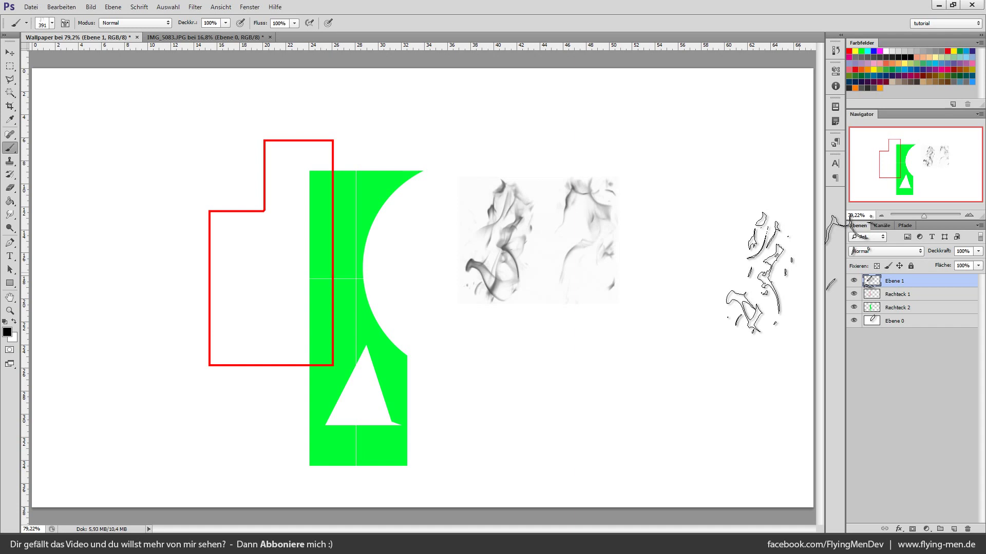
{"action": "key", "text": "ctrl+z"}
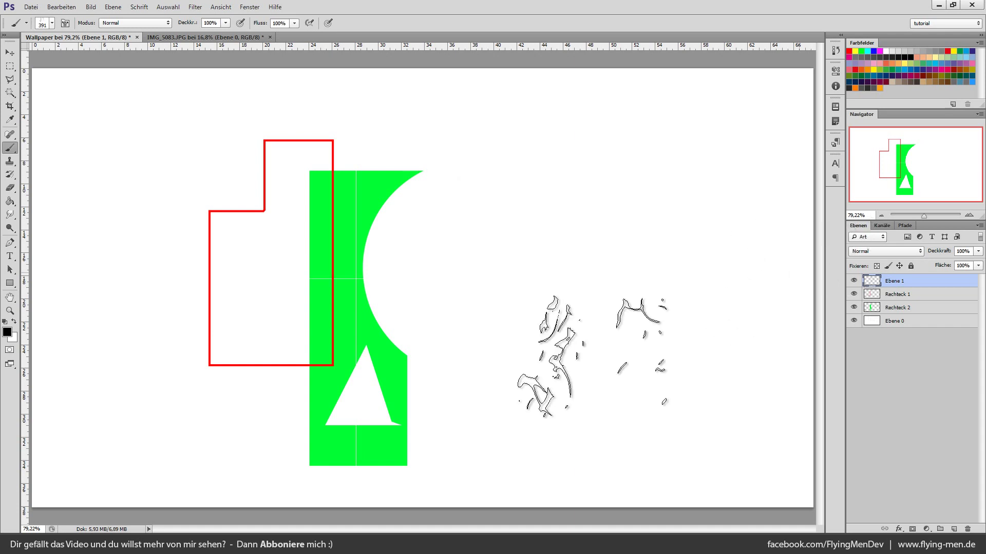
Switch to the pencil with a 63 px round tip and draw two black test strokes
{"action": "right_click", "coordinate": [13, 150]}
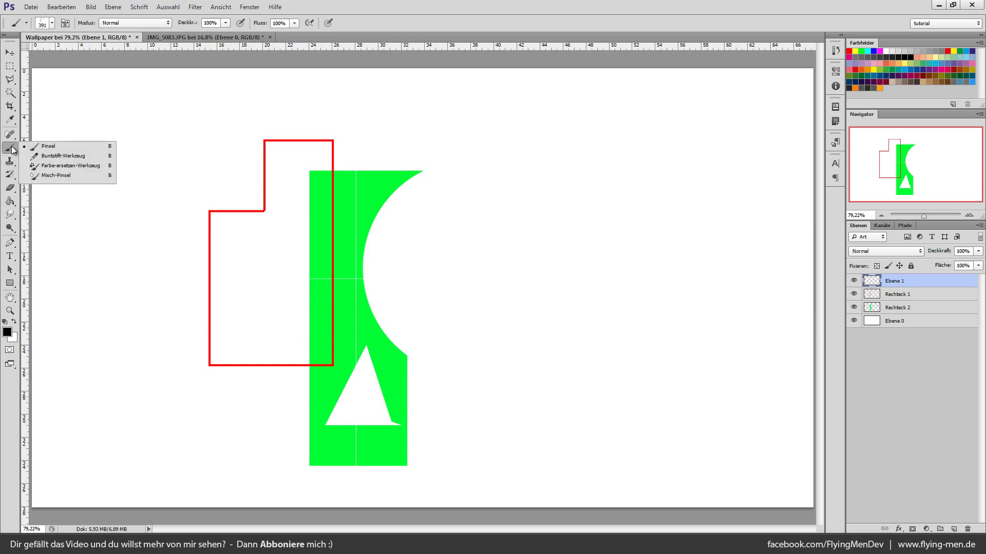
{"action": "left_click", "coordinate": [50, 158]}
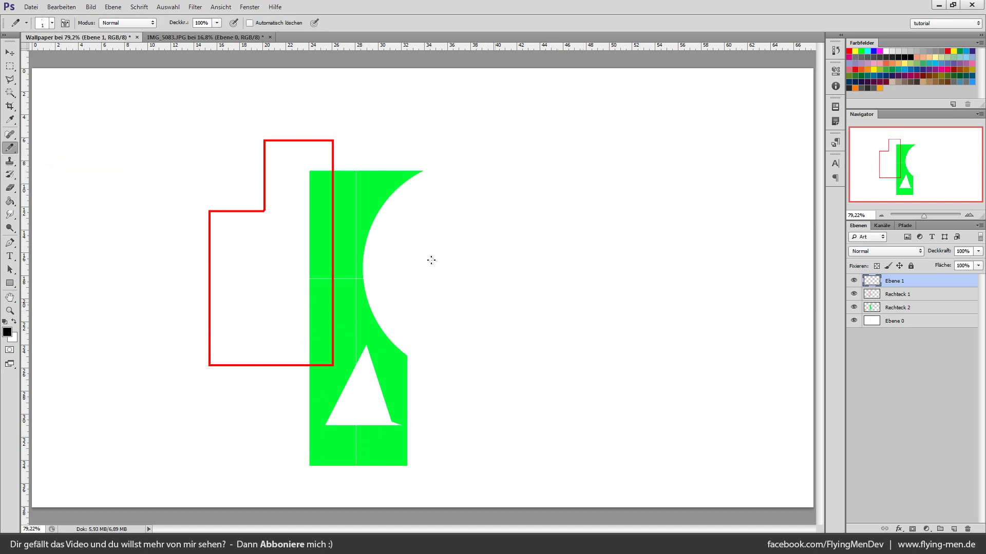
{"action": "left_click", "coordinate": [51, 22]}
{"action": "left_click", "coordinate": [46, 54]}
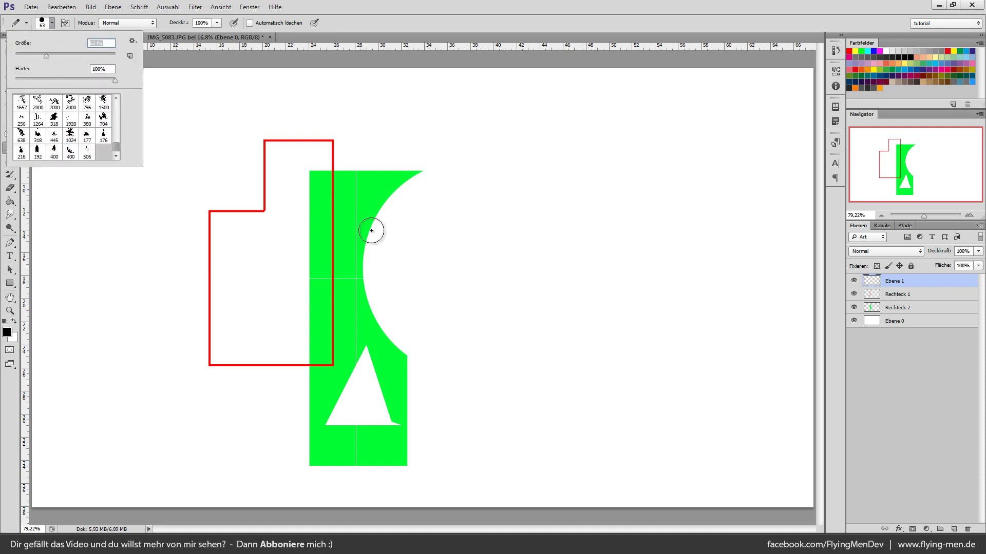
{"action": "left_click_drag", "start_coordinate": [116, 147], "coordinate": [117, 117]}
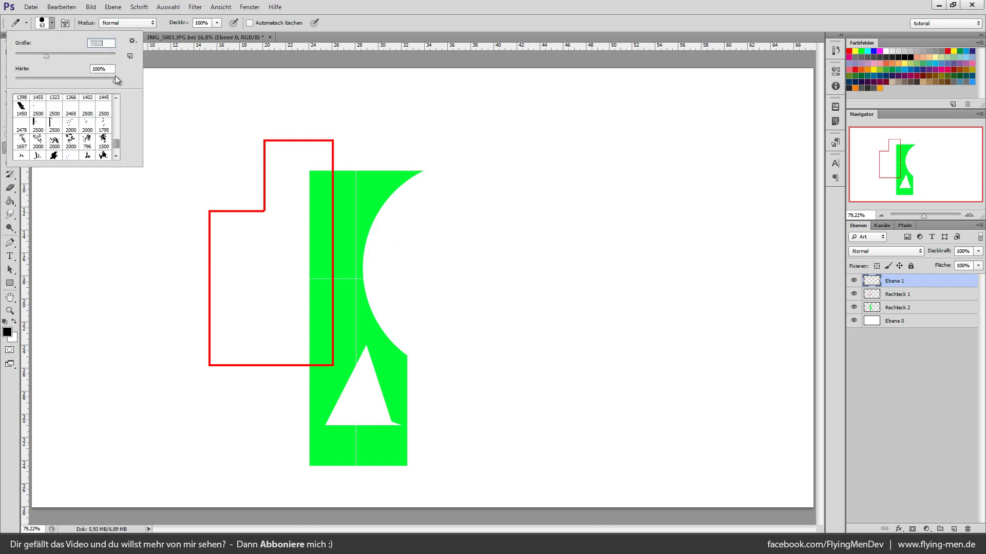
{"action": "left_click", "coordinate": [20, 102]}
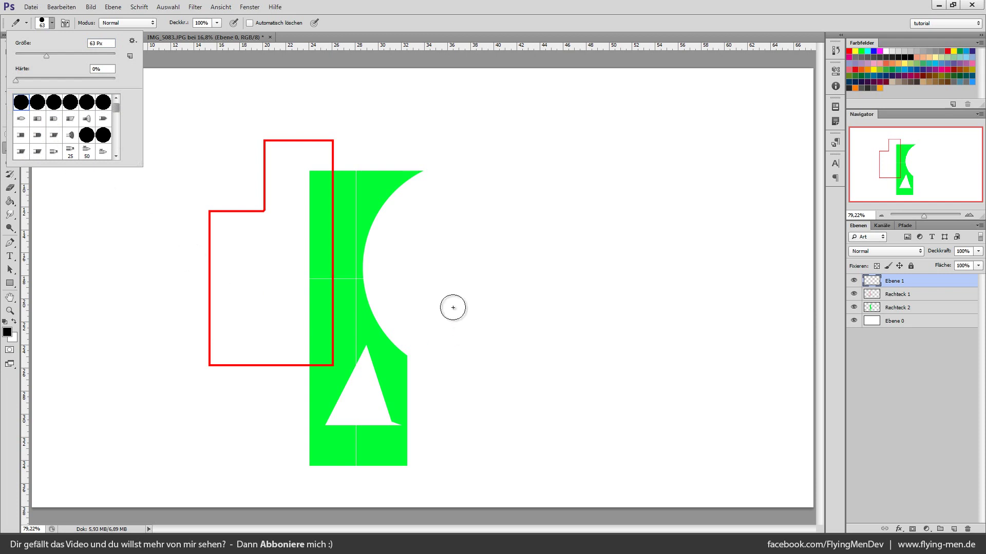
{"action": "left_click_drag", "start_coordinate": [485, 205], "coordinate": [581, 230]}
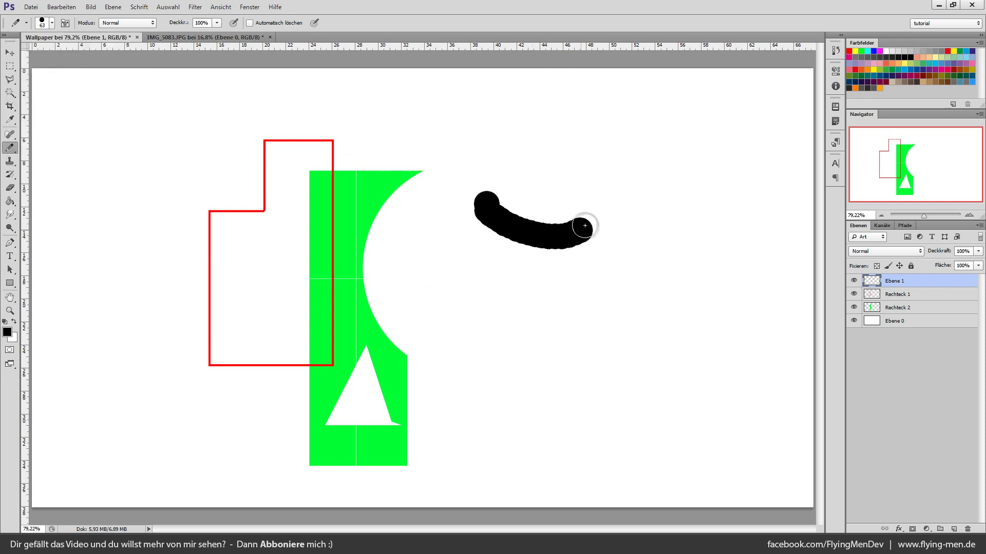
{"action": "left_click_drag", "start_coordinate": [588, 160], "coordinate": [638, 327]}
Lower hardness to 0%, draw three more strokes, then undo all pencil strokes
{"action": "left_click", "coordinate": [51, 24]}
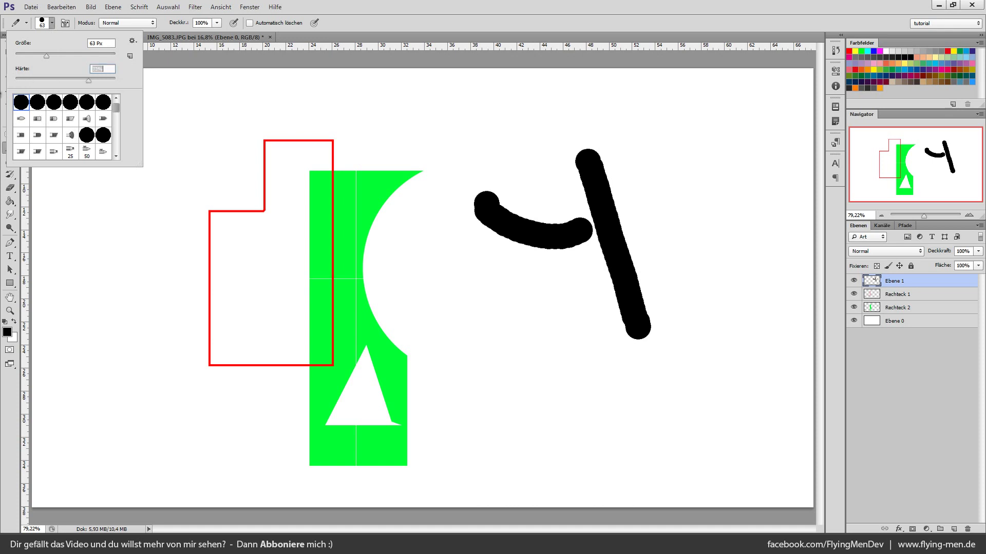
{"action": "left_click_drag", "start_coordinate": [32, 81], "coordinate": [15, 81]}
{"action": "left_click_drag", "start_coordinate": [218, 107], "coordinate": [336, 113]}
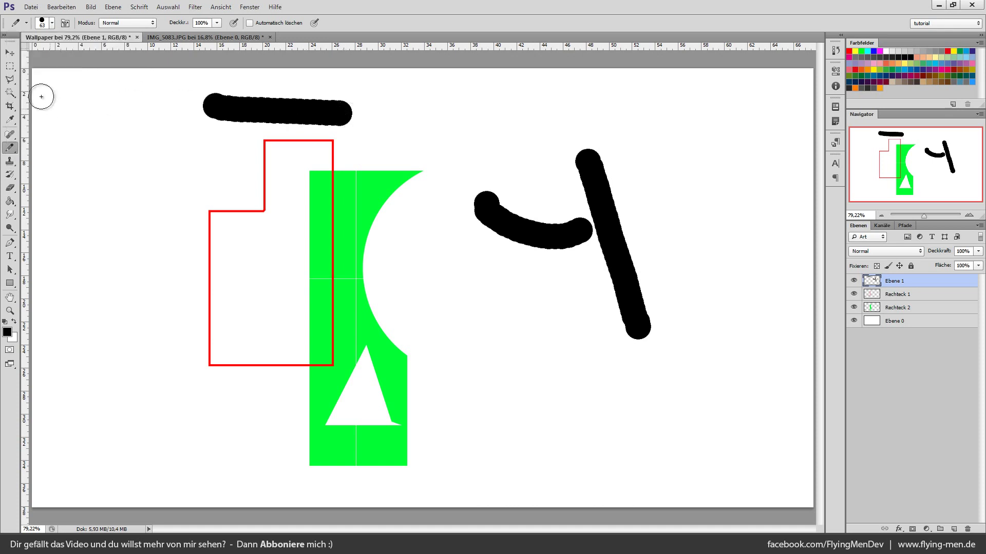
{"action": "left_click", "coordinate": [51, 23]}
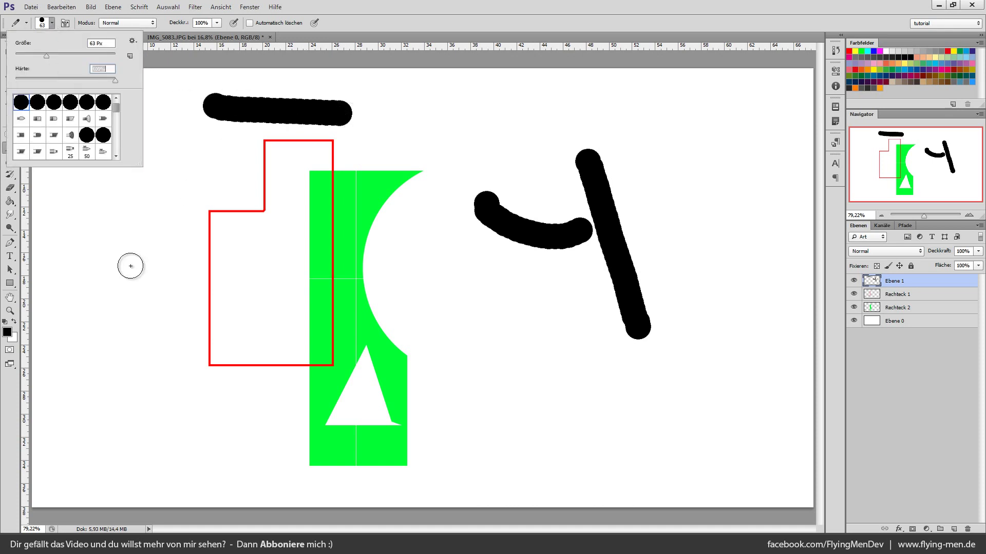
{"action": "left_click_drag", "start_coordinate": [126, 247], "coordinate": [156, 367]}
{"action": "left_click_drag", "start_coordinate": [147, 216], "coordinate": [215, 166]}
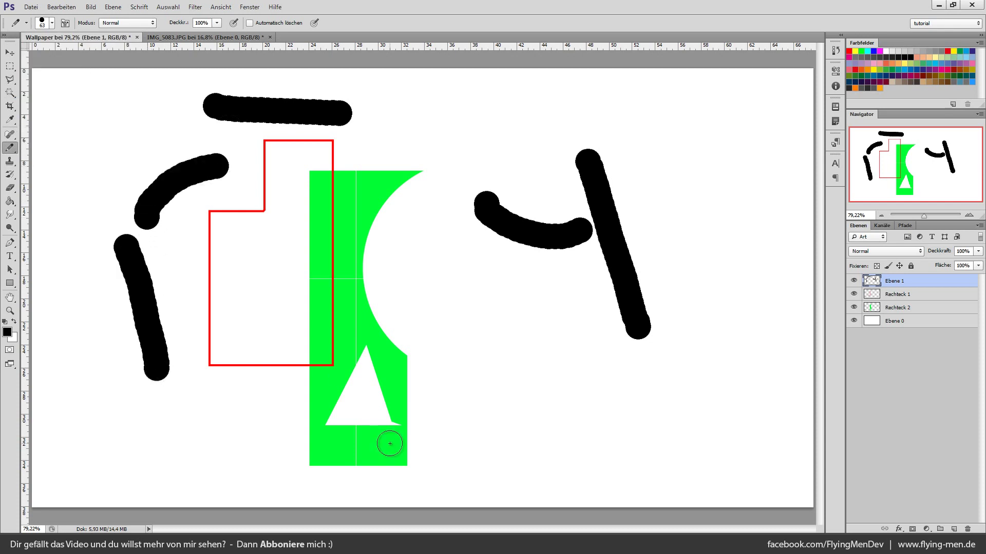
{"action": "key", "text": "ctrl+alt+z"}
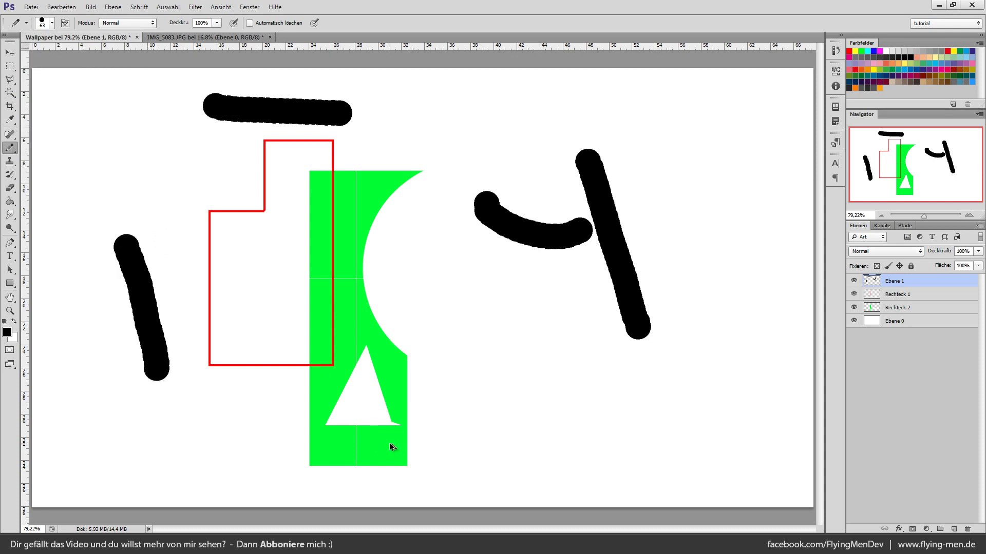
{"action": "key", "text": "ctrl+alt+z"}
{"action": "key", "text": "ctrl+alt+z"}
{"action": "key", "text": "ctrl+alt+z"}
{"action": "key", "text": "ctrl+alt+z"}
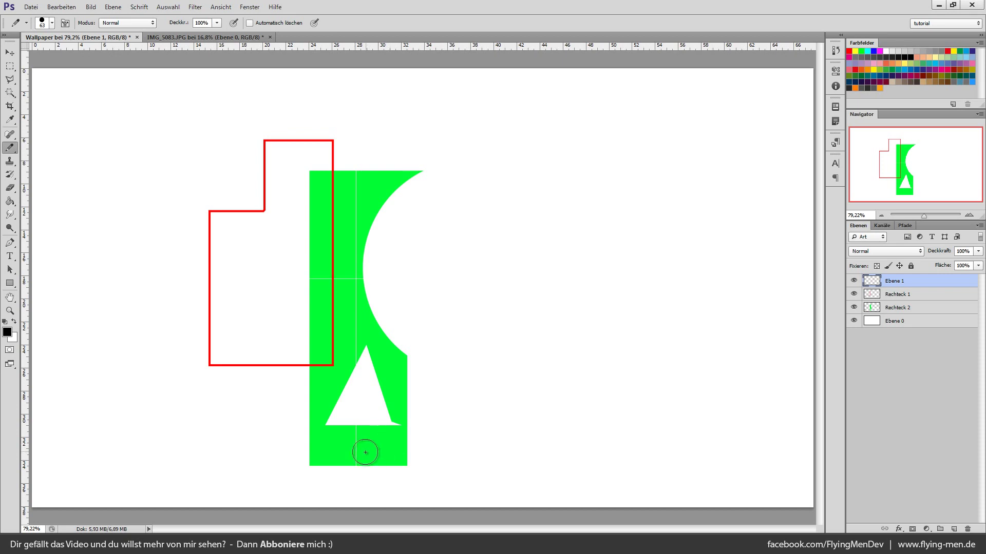
Select the Clone Stamp tool from the stamp tool variants
{"action": "right_click", "coordinate": [10, 150]}
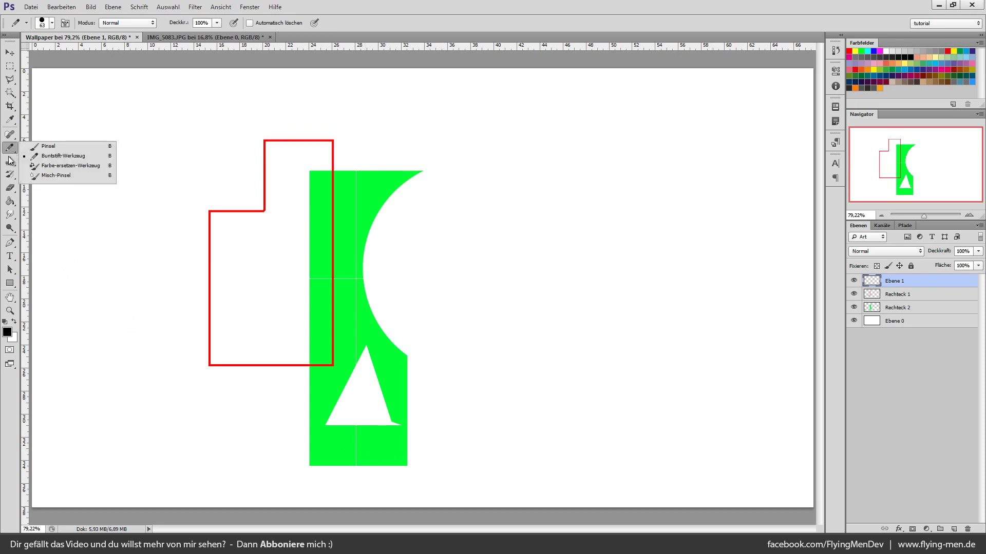
{"action": "left_click", "coordinate": [8, 162]}
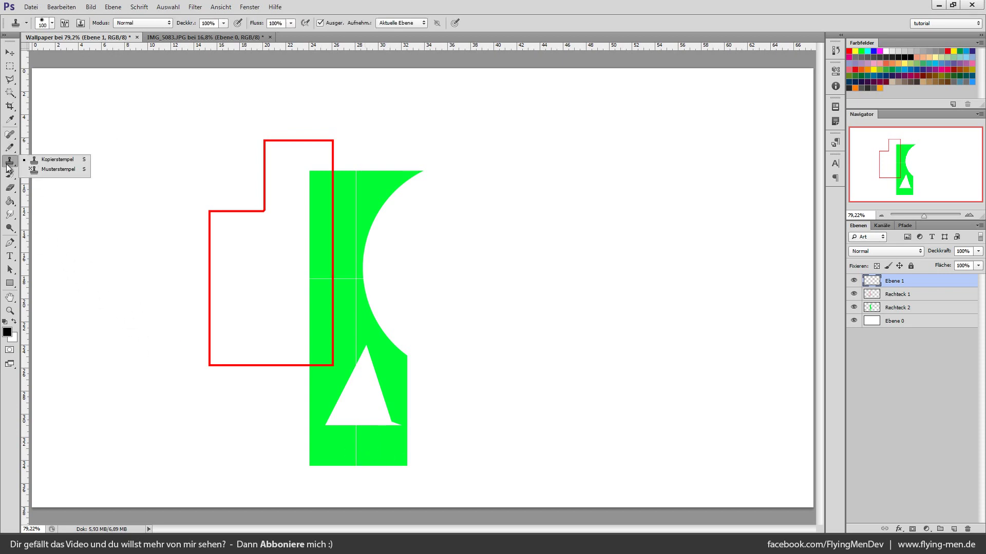
{"action": "left_click", "coordinate": [7, 165]}
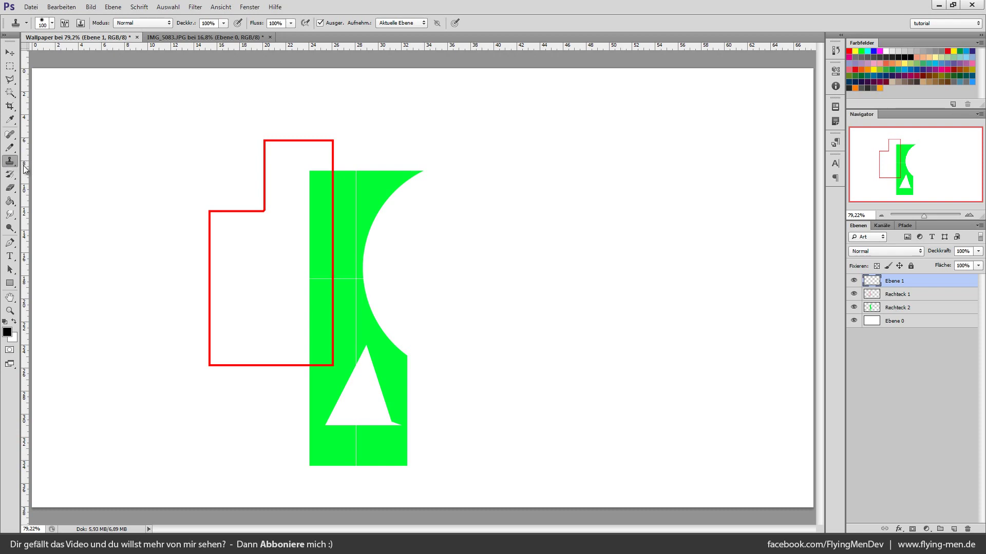
Switch to IMG_5083.JPG, zoom in on the face, and set the brush to 72 px
{"action": "left_click", "coordinate": [198, 38]}
{"action": "scroll", "coordinate": [456, 244], "scroll_direction": "up", "scroll_amount": 4}
{"action": "scroll", "coordinate": [452, 251], "scroll_direction": "up", "scroll_amount": 3}
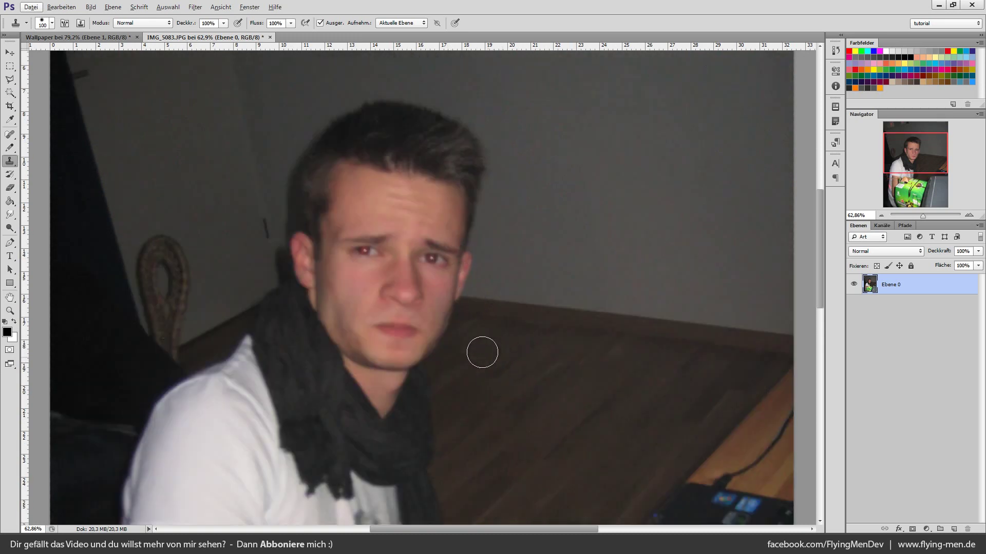
{"action": "left_click", "coordinate": [52, 23]}
{"action": "left_click", "coordinate": [52, 55]}
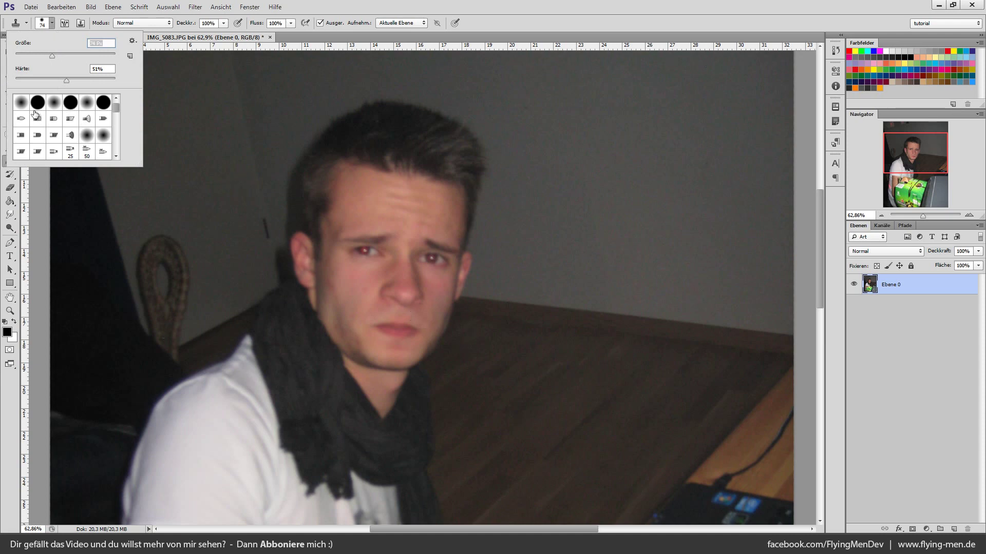
{"action": "left_click", "coordinate": [558, 56]}
{"action": "scroll", "coordinate": [528, 331], "scroll_direction": "up", "scroll_amount": 3}
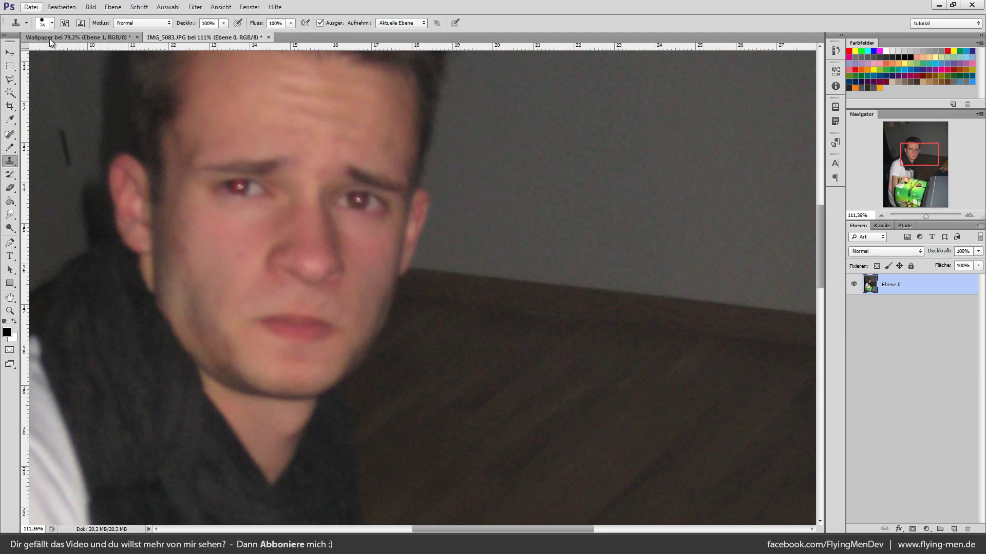
{"action": "left_click", "coordinate": [52, 24]}
{"action": "left_click_drag", "start_coordinate": [52, 55], "coordinate": [33, 55]}
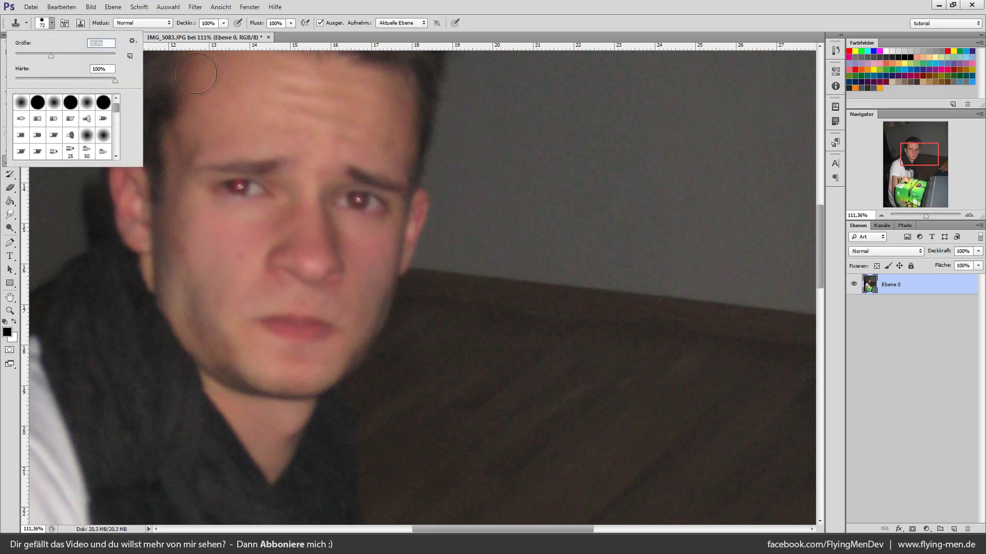
{"action": "type", "text": "72"}
{"action": "key", "text": "Return"}
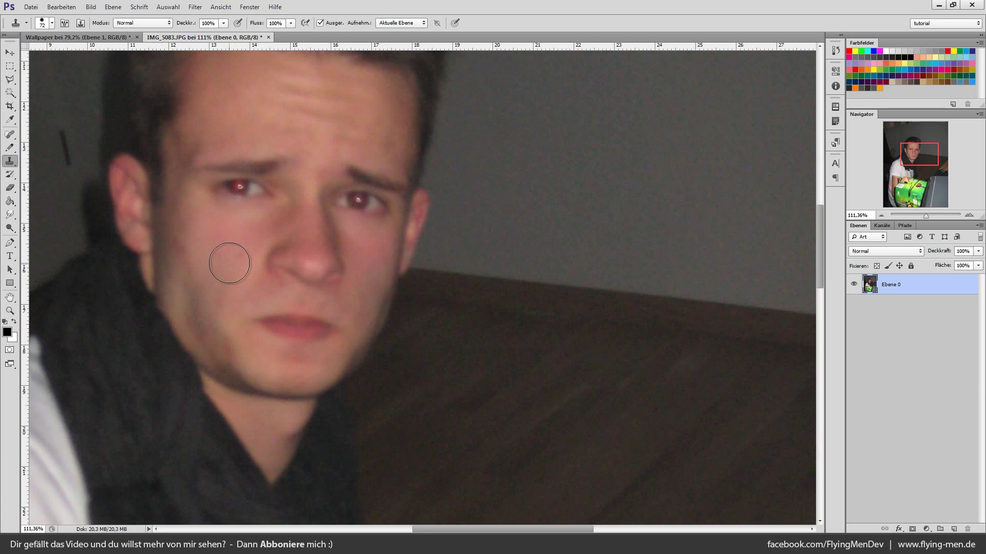
Alt-click the cheek as clone source and paint over the lower lip's left corner
{"action": "key", "text": "alt"}
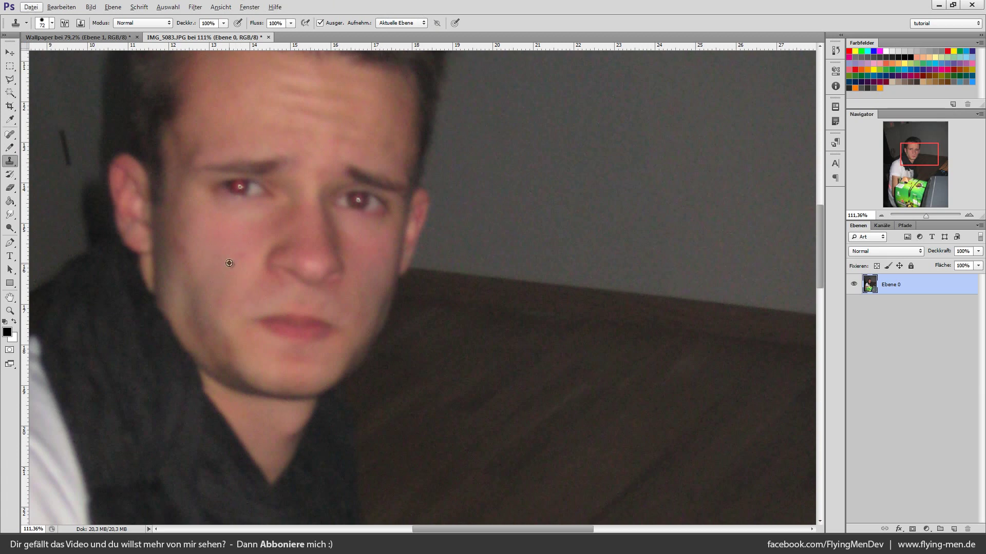
{"action": "key", "text": "alt"}
{"action": "left_click", "coordinate": [229, 262], "text": "alt"}
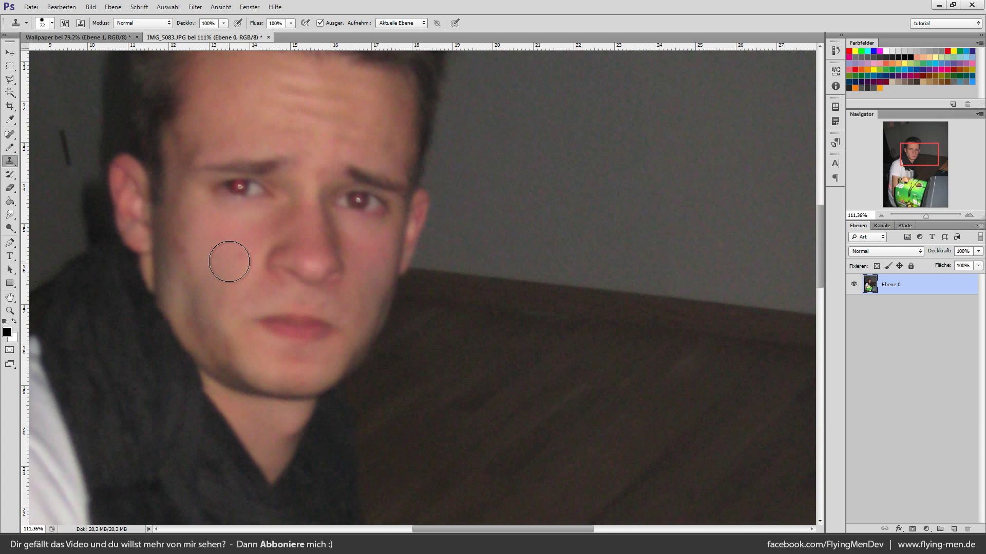
{"action": "left_click_drag", "start_coordinate": [260, 310], "coordinate": [265, 319]}
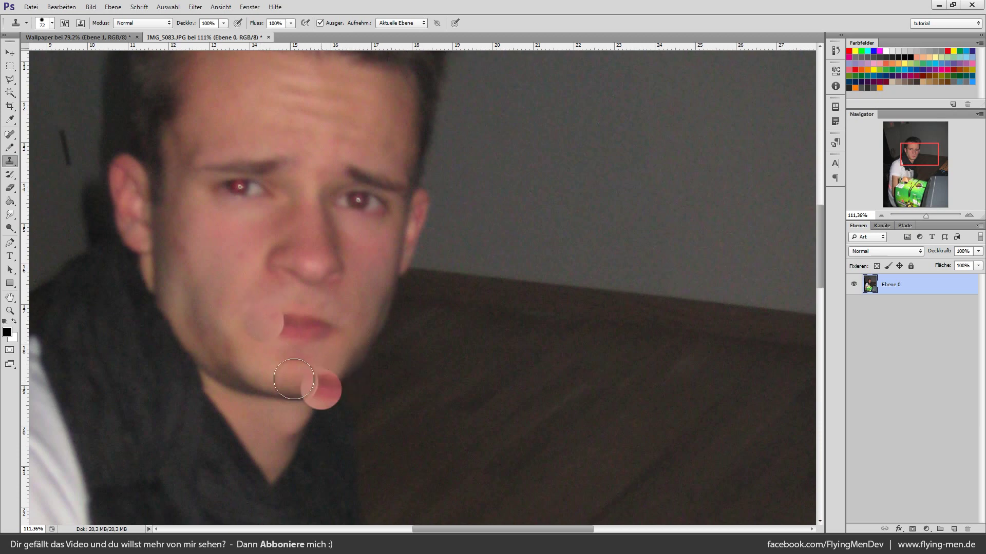
Undo the first stroke, soften the brush hardness, and clone cheek skin across the lower lip's left half
{"action": "left_click", "coordinate": [226, 259], "text": "alt"}
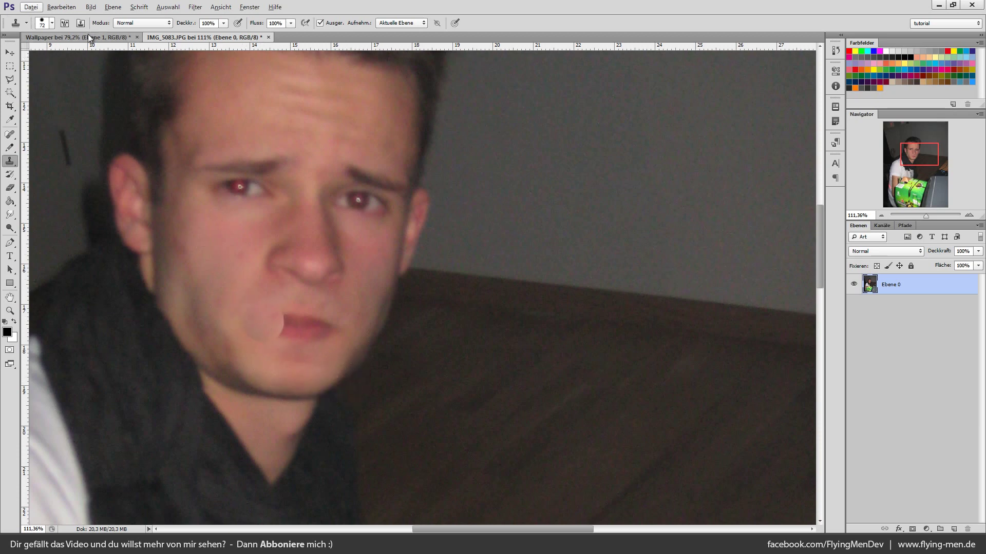
{"action": "key", "text": "ctrl+z"}
{"action": "left_click", "coordinate": [51, 25]}
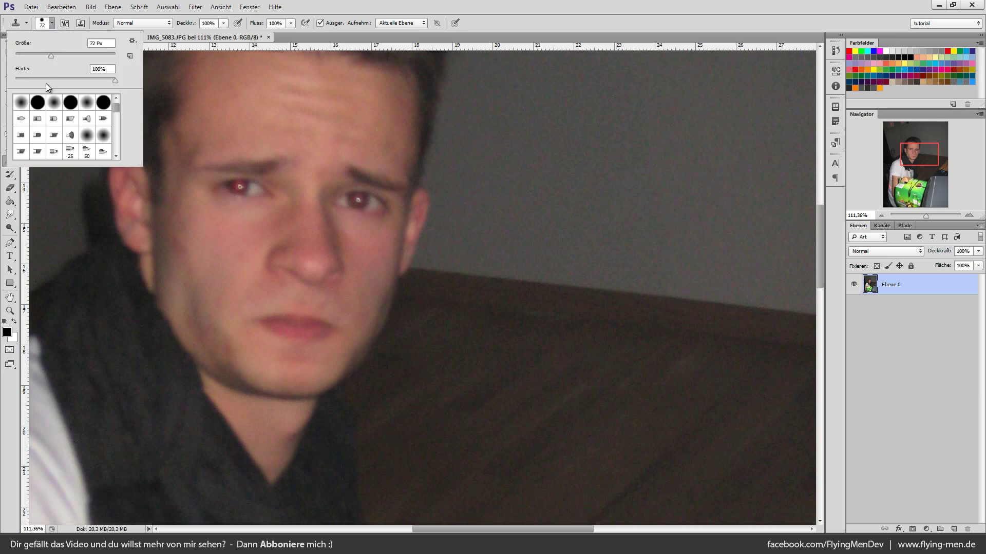
{"action": "left_click", "coordinate": [48, 79]}
{"action": "key", "text": "Return"}
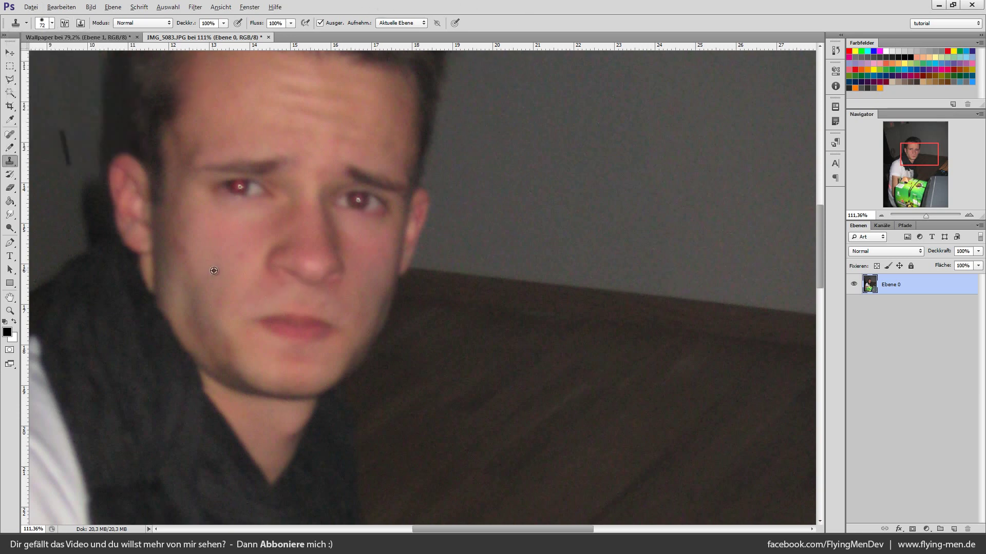
{"action": "left_click", "coordinate": [229, 267], "text": "alt"}
{"action": "left_click", "coordinate": [265, 327]}
{"action": "left_click_drag", "start_coordinate": [264, 326], "coordinate": [303, 325]}
Resample cheek skin and clone over the rest of the lips, undoing bad patches
{"action": "left_click", "coordinate": [233, 275], "text": "alt"}
{"action": "left_click", "coordinate": [289, 319]}
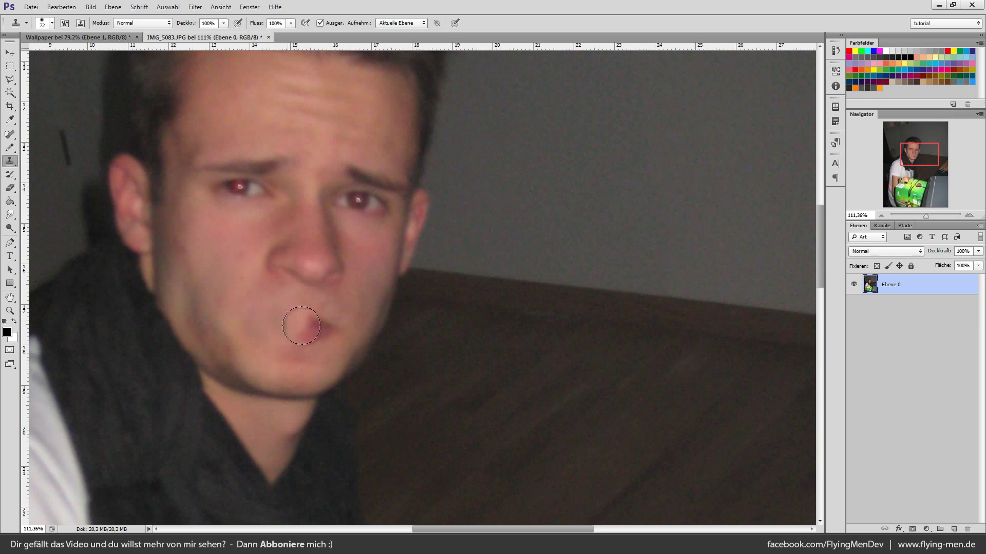
{"action": "left_click", "coordinate": [334, 337]}
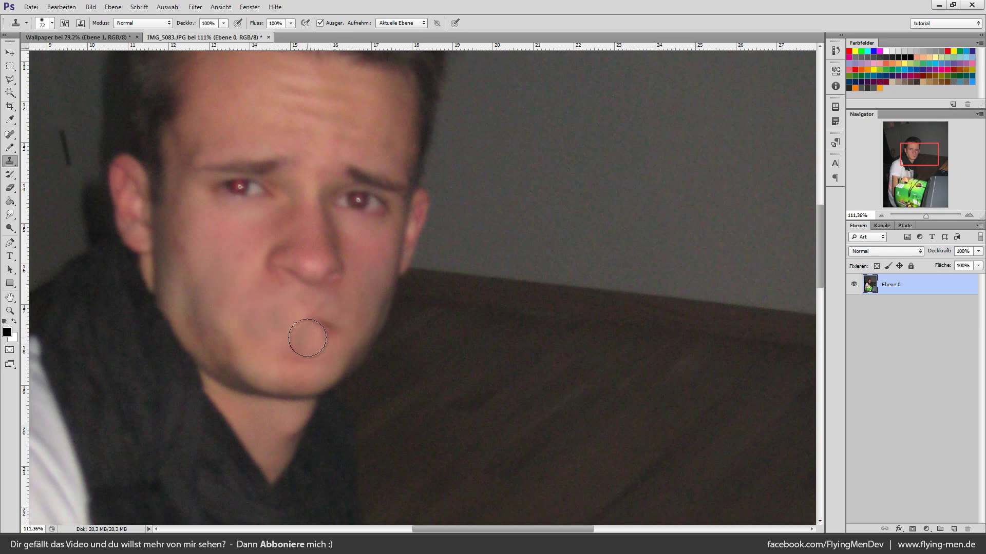
{"action": "key", "text": "ctrl+z"}
{"action": "left_click", "coordinate": [364, 302], "text": "alt"}
{"action": "mouse_move", "coordinate": [329, 326]}
{"action": "left_mouse_down"}
{"action": "mouse_move", "coordinate": [298, 336]}
{"action": "mouse_move", "coordinate": [310, 334]}
{"action": "left_mouse_up"}
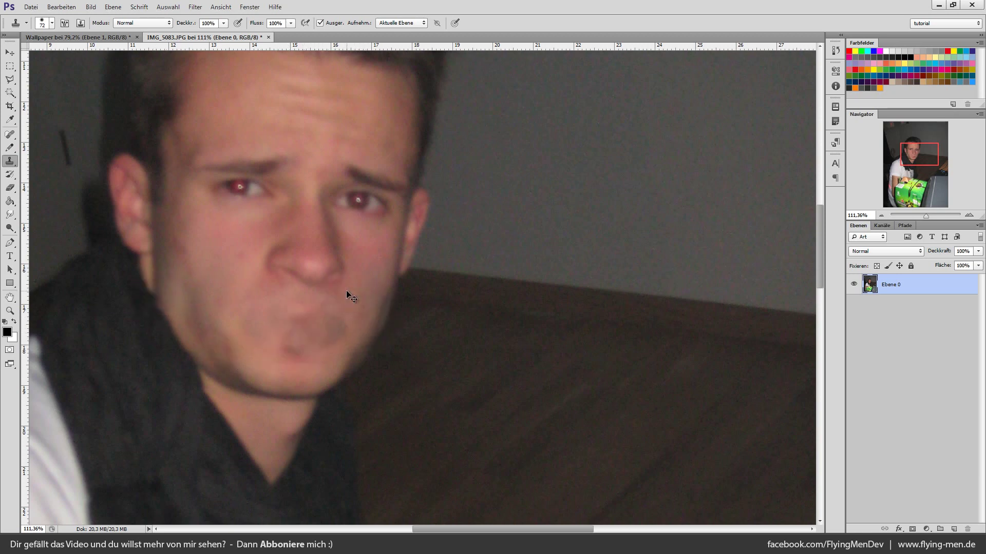
{"action": "key", "text": "ctrl+z"}
{"action": "left_click", "coordinate": [231, 259], "text": "alt"}
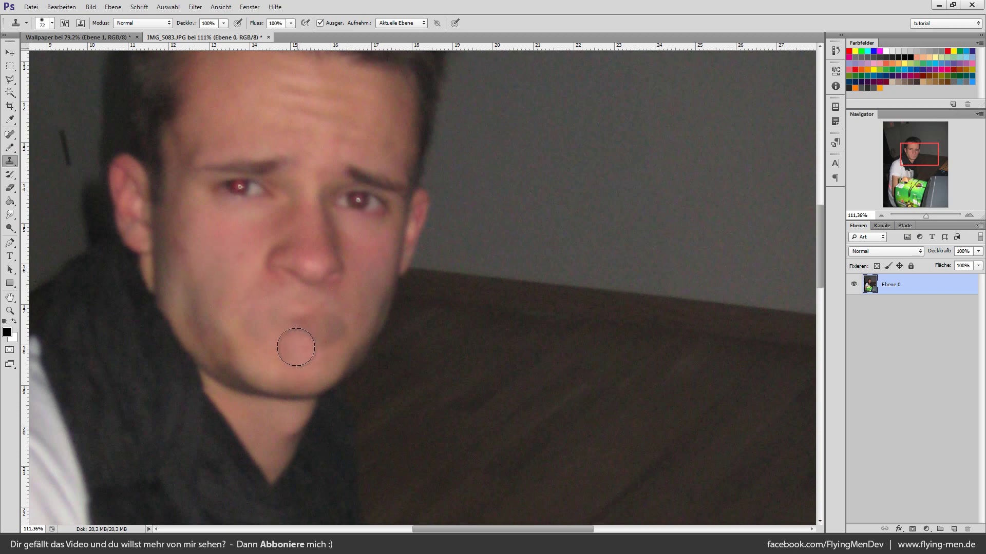
{"action": "left_click_drag", "start_coordinate": [293, 345], "coordinate": [303, 324]}
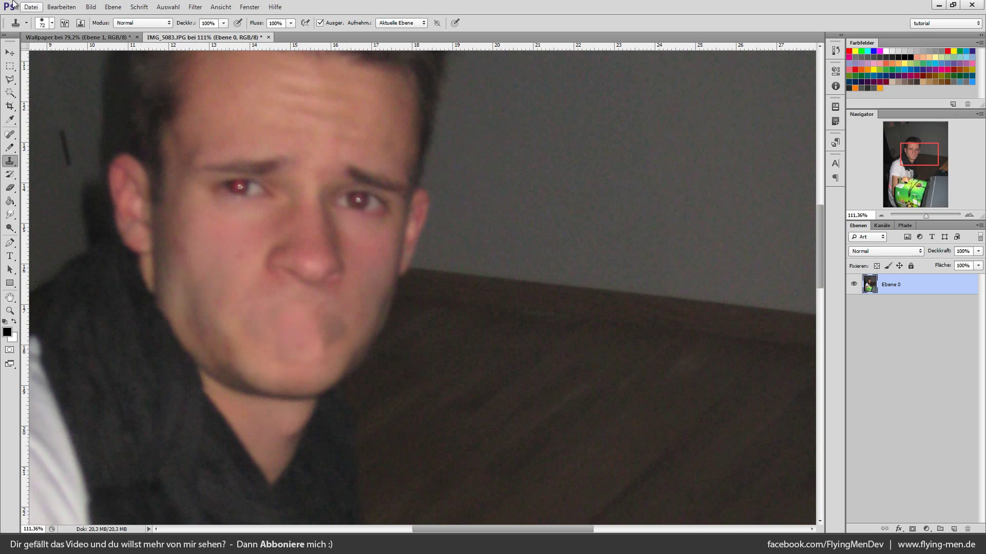
Blend the darker right and lower lip areas with cloned skin, then zoom out
{"action": "left_click", "coordinate": [52, 22]}
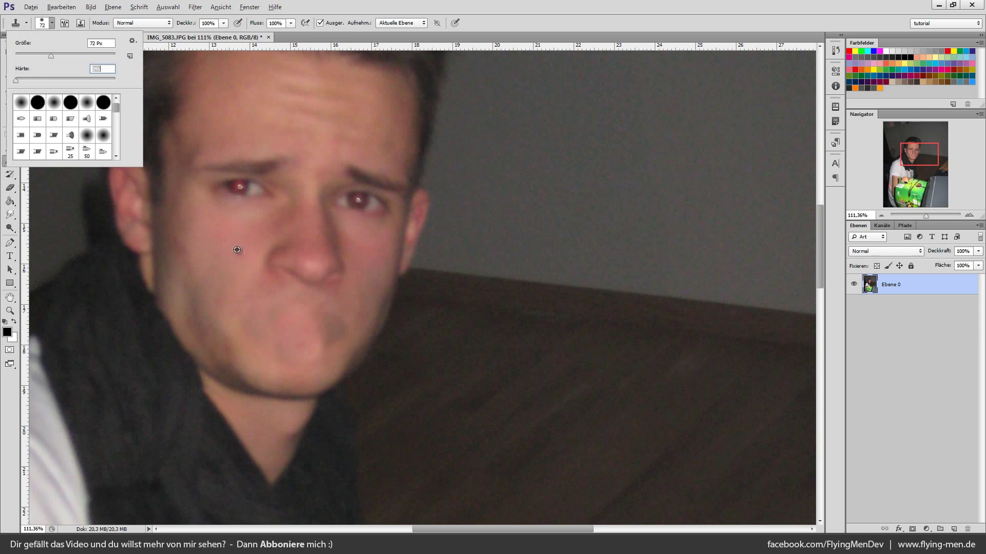
{"action": "left_click", "coordinate": [221, 252]}
{"action": "left_click_drag", "start_coordinate": [313, 350], "coordinate": [303, 343]}
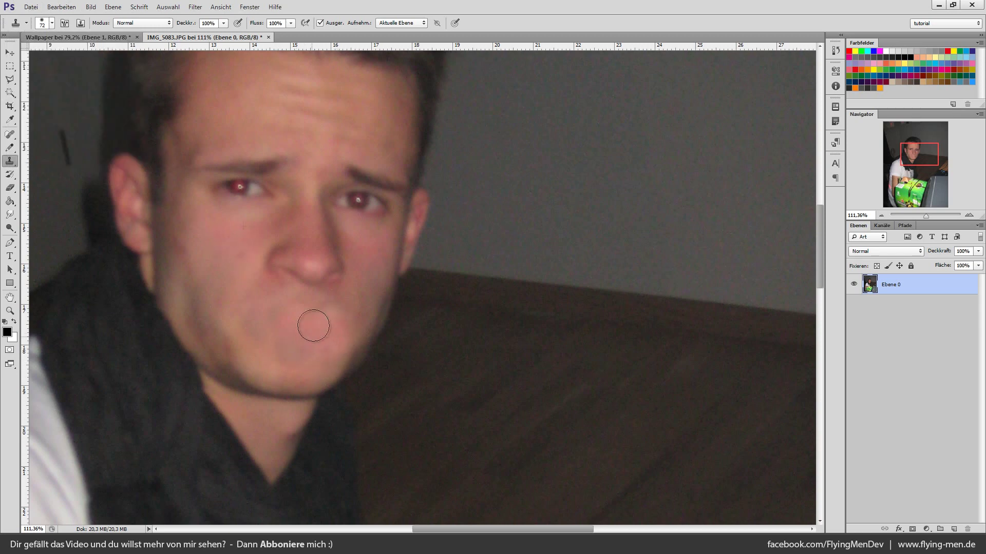
{"action": "key", "text": "ctrl+z"}
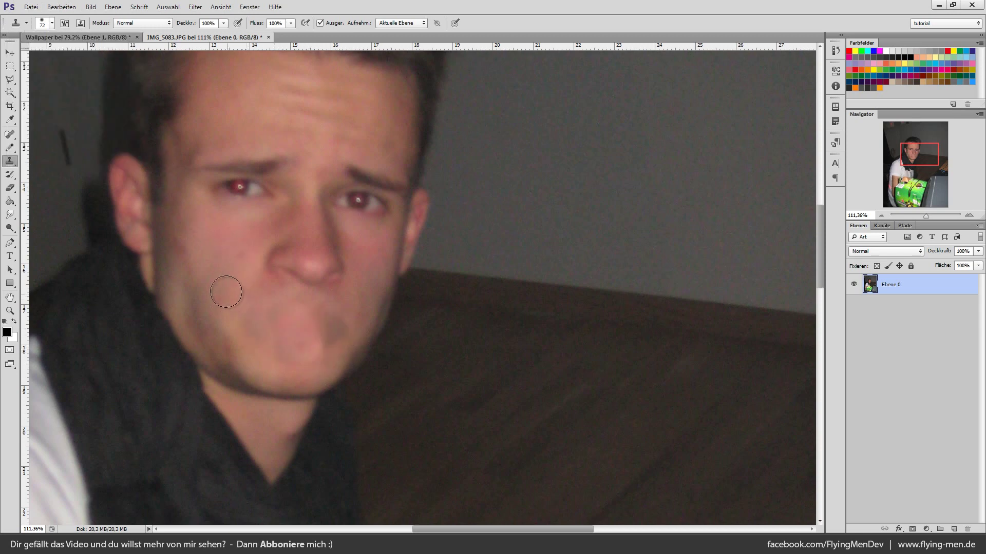
{"action": "left_click_drag", "start_coordinate": [308, 335], "coordinate": [317, 340]}
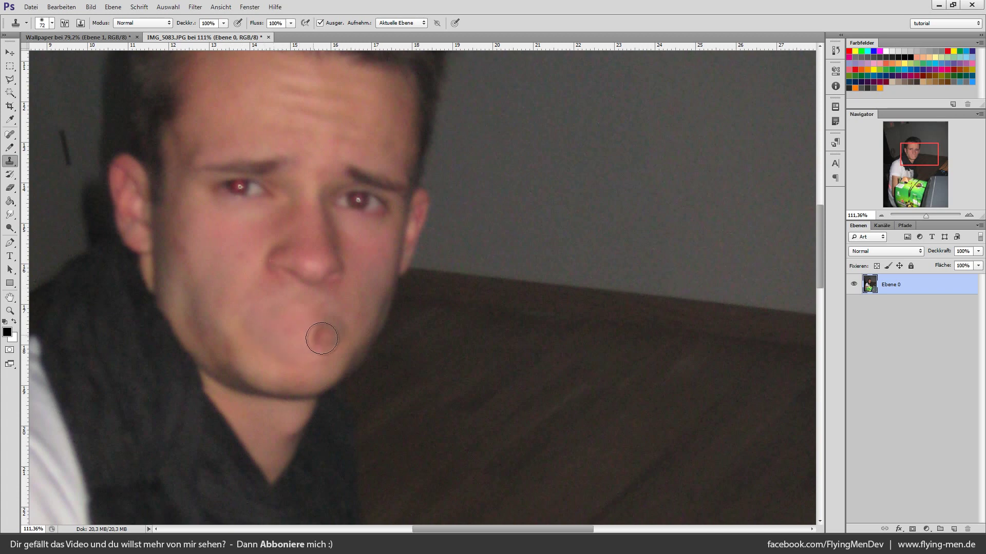
{"action": "left_click_drag", "start_coordinate": [335, 307], "coordinate": [318, 342]}
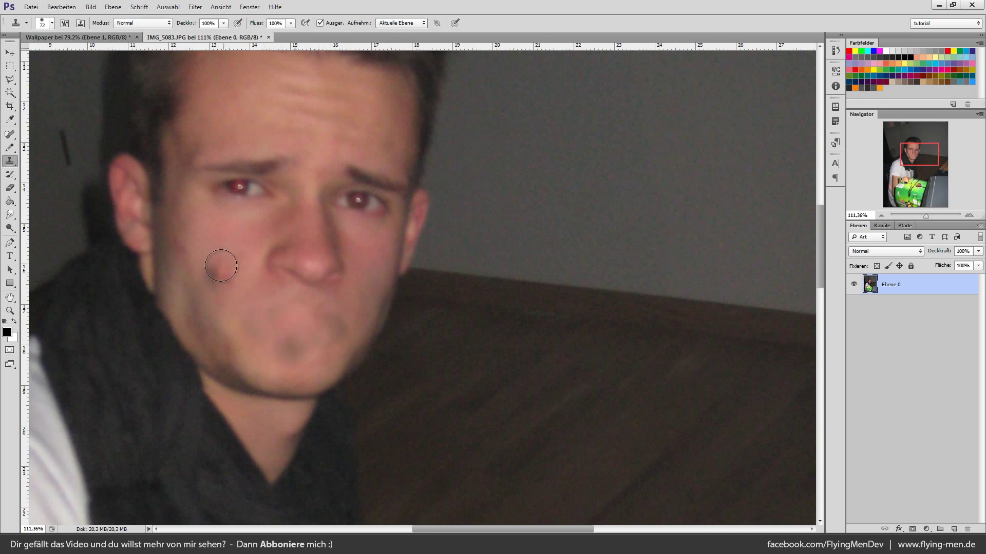
{"action": "left_click", "coordinate": [220, 261], "text": "alt"}
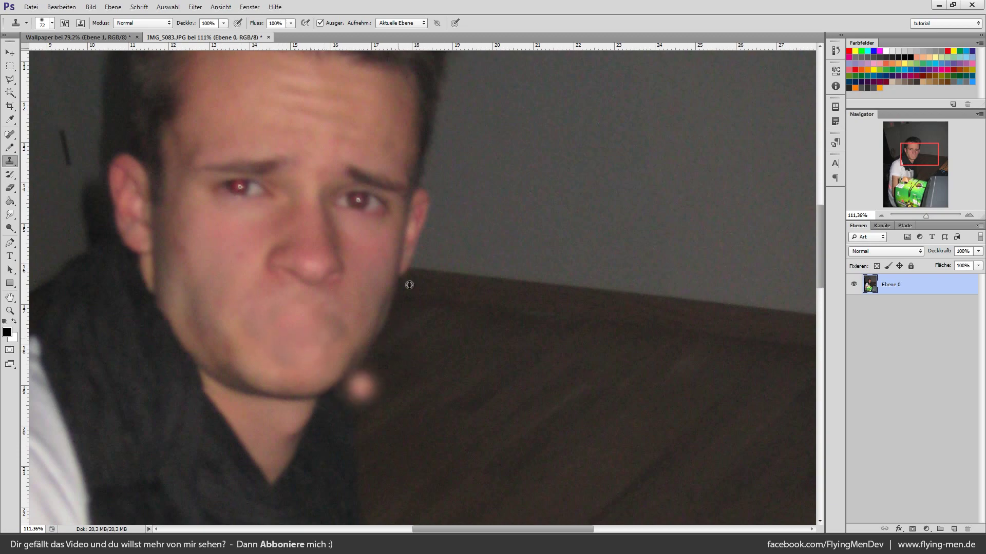
{"action": "scroll", "coordinate": [434, 318], "scroll_direction": "down", "scroll_amount": 3}
{"action": "scroll", "coordinate": [434, 318], "scroll_direction": "down", "scroll_amount": 2}
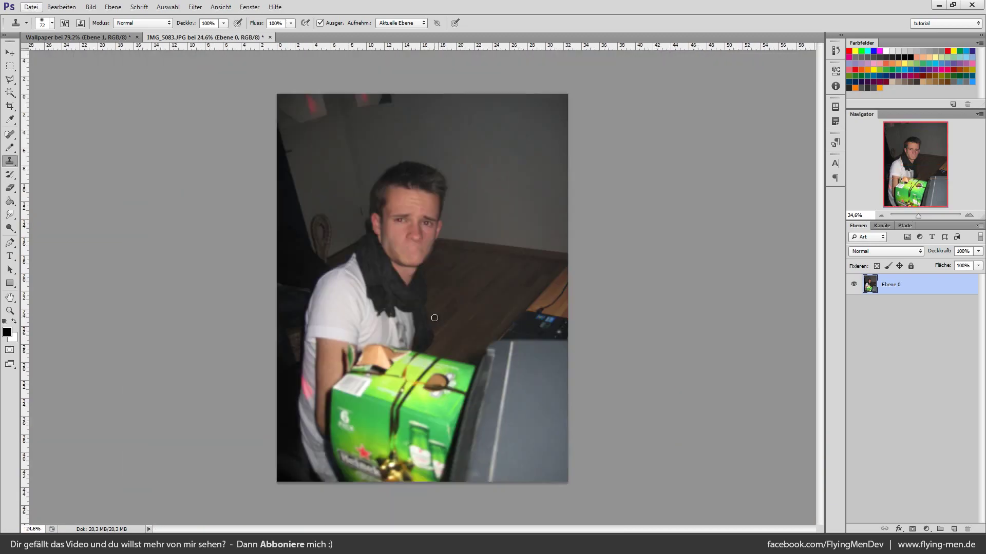
Step back through the history until the man's lips return
{"action": "key", "text": "alt"}
{"action": "key", "text": "ctrl+shift+d"}
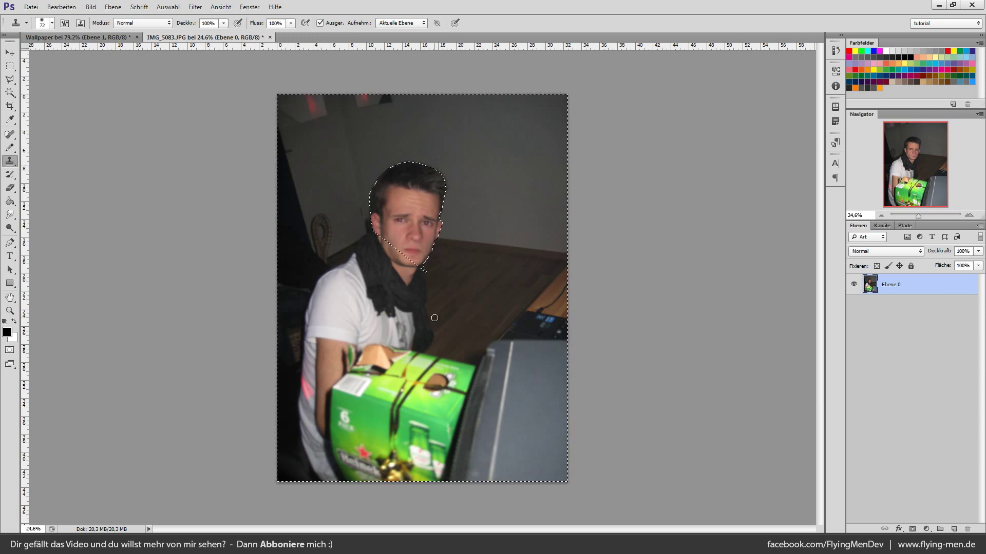
{"action": "key", "text": "ctrl+d"}
Zoom in on the plain grey wall beside the man's head
{"action": "scroll", "coordinate": [482, 279], "scroll_direction": "up", "scroll_amount": 5}
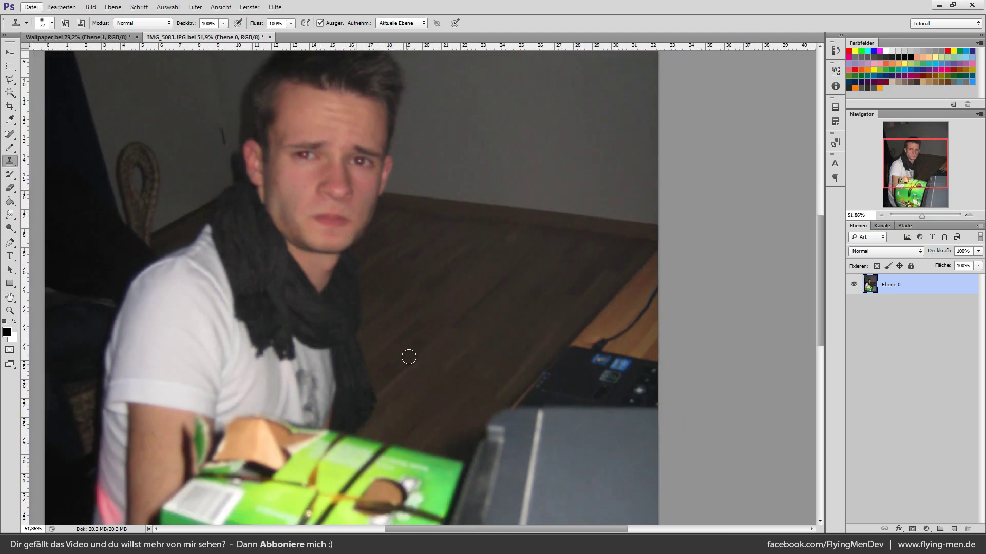
{"action": "scroll", "coordinate": [538, 348], "scroll_direction": "up", "scroll_amount": 3}
{"action": "scroll", "coordinate": [557, 363], "scroll_direction": "up", "scroll_amount": 3}
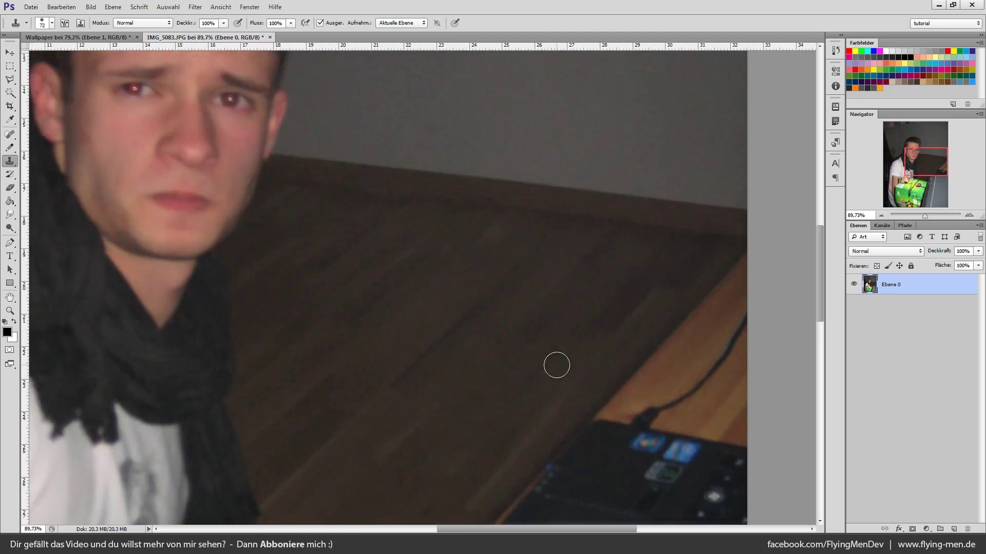
{"action": "scroll", "coordinate": [559, 376], "scroll_direction": "up", "scroll_amount": 1}
{"action": "scroll", "coordinate": [605, 403], "scroll_direction": "up", "scroll_amount": 2}
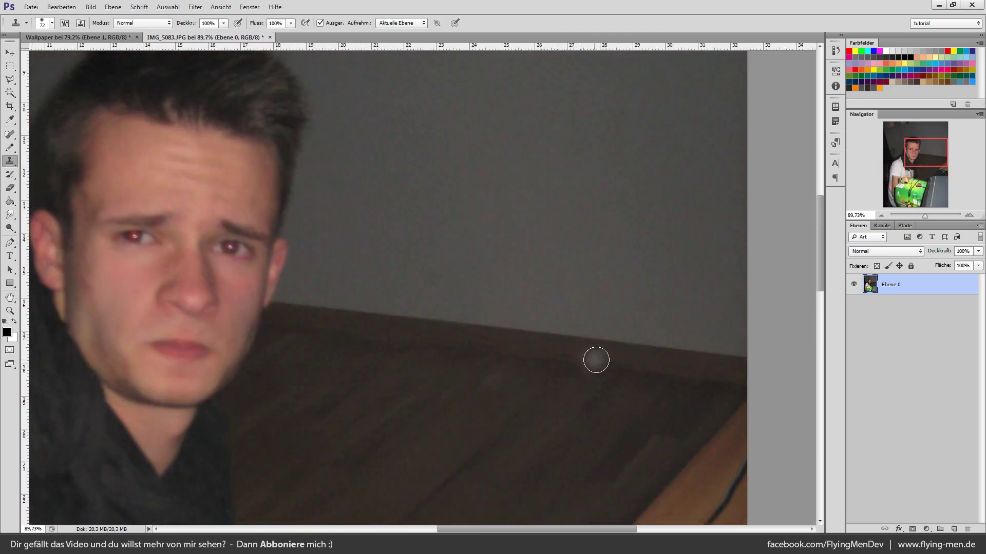
{"action": "scroll", "coordinate": [594, 360], "scroll_direction": "up", "scroll_amount": 2}
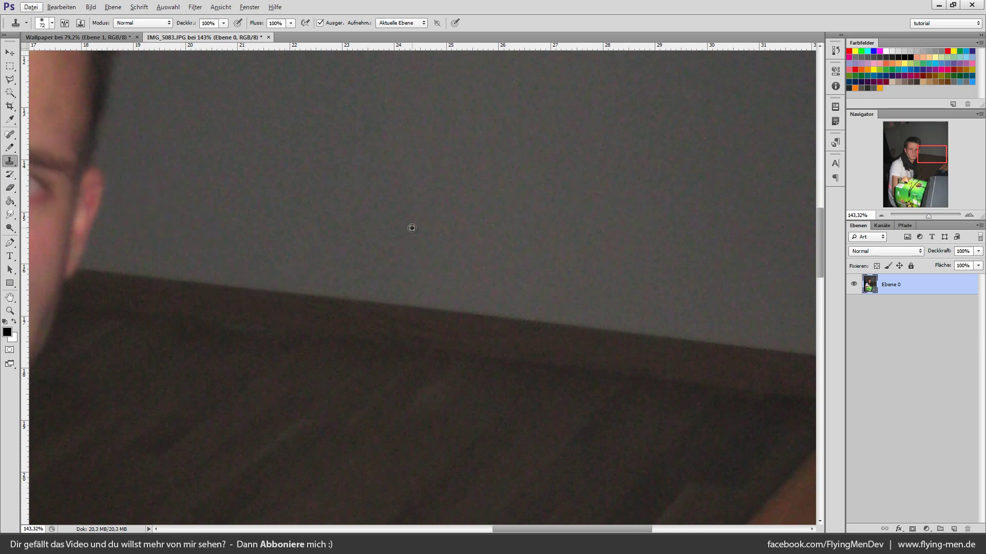
{"action": "left_click", "coordinate": [426, 216], "text": "alt"}
{"action": "left_click", "coordinate": [50, 23]}
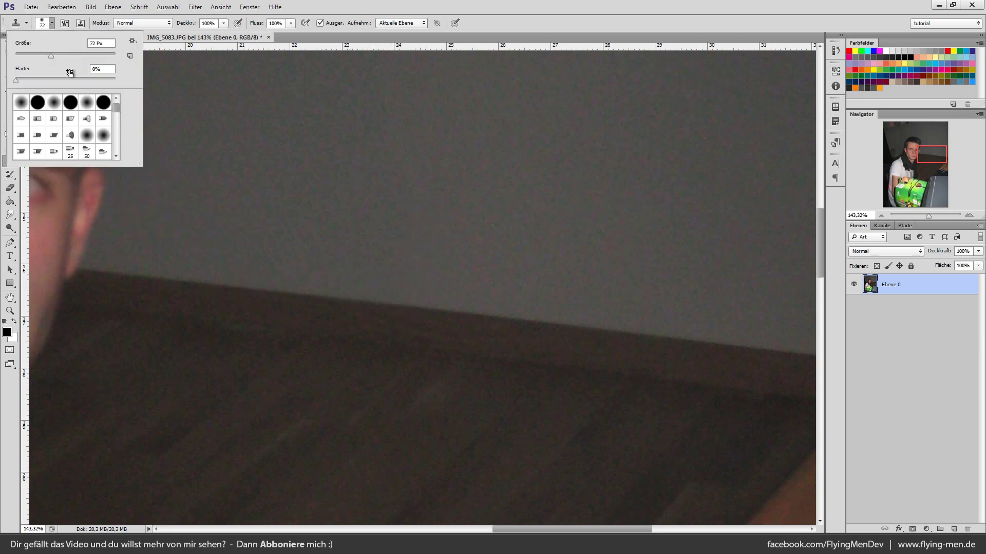
{"action": "mouse_move", "coordinate": [440, 311]}
{"action": "left_mouse_down"}
{"action": "mouse_move", "coordinate": [264, 297]}
{"action": "mouse_move", "coordinate": [664, 330]}
{"action": "mouse_move", "coordinate": [515, 328]}
{"action": "mouse_move", "coordinate": [253, 299]}
{"action": "left_mouse_up"}
{"action": "scroll", "coordinate": [431, 258], "scroll_direction": "down", "scroll_amount": 3}
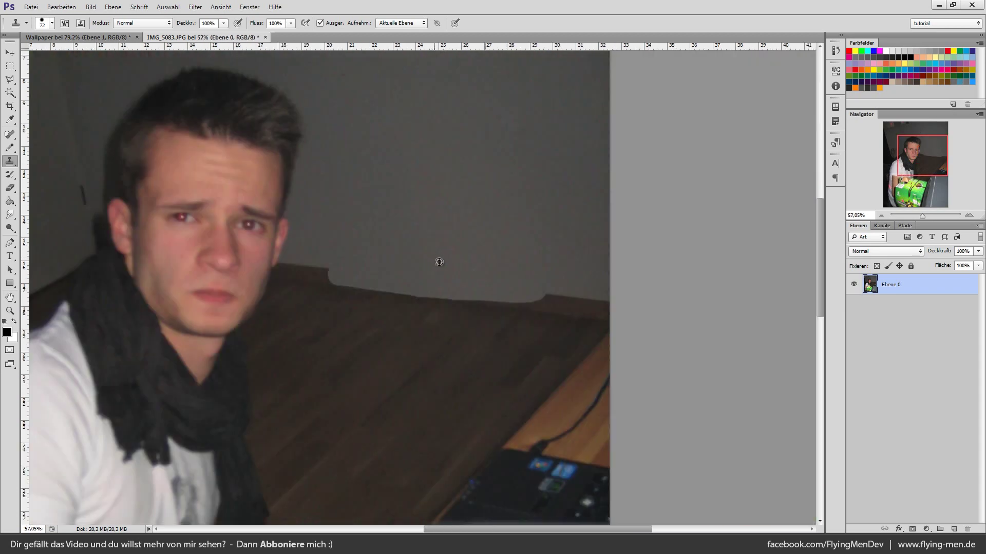
{"action": "scroll", "coordinate": [436, 264], "scroll_direction": "down", "scroll_amount": 3}
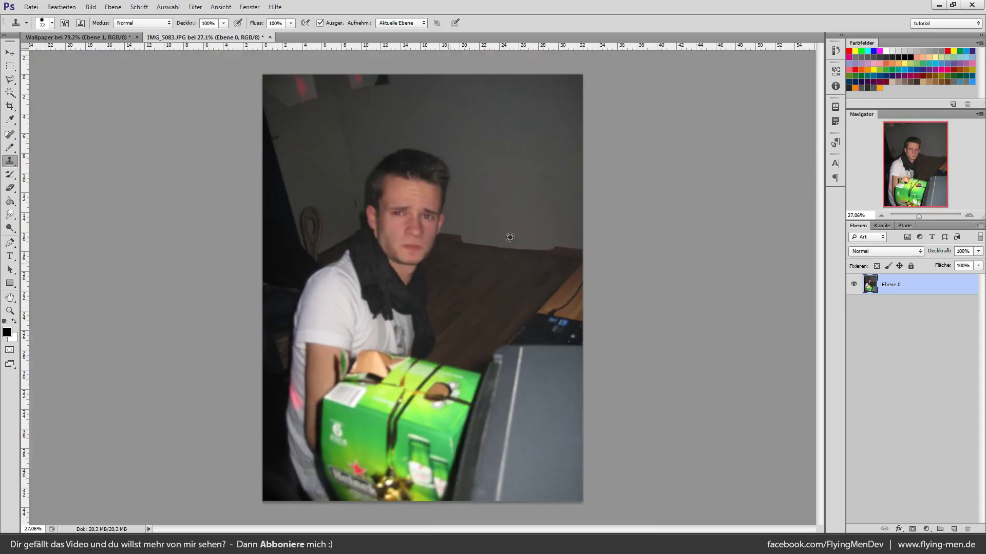
{"action": "scroll", "coordinate": [655, 326], "scroll_direction": "down", "scroll_amount": 2}
{"action": "scroll", "coordinate": [488, 313], "scroll_direction": "up", "scroll_amount": 2}
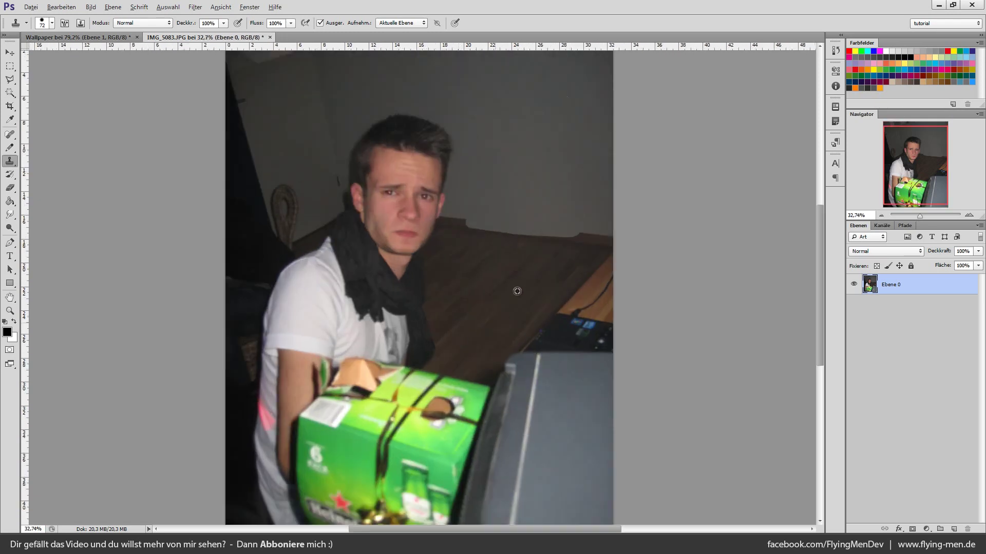
{"action": "scroll", "coordinate": [529, 270], "scroll_direction": "up", "scroll_amount": 2}
{"action": "scroll", "coordinate": [519, 185], "scroll_direction": "up", "scroll_amount": 2}
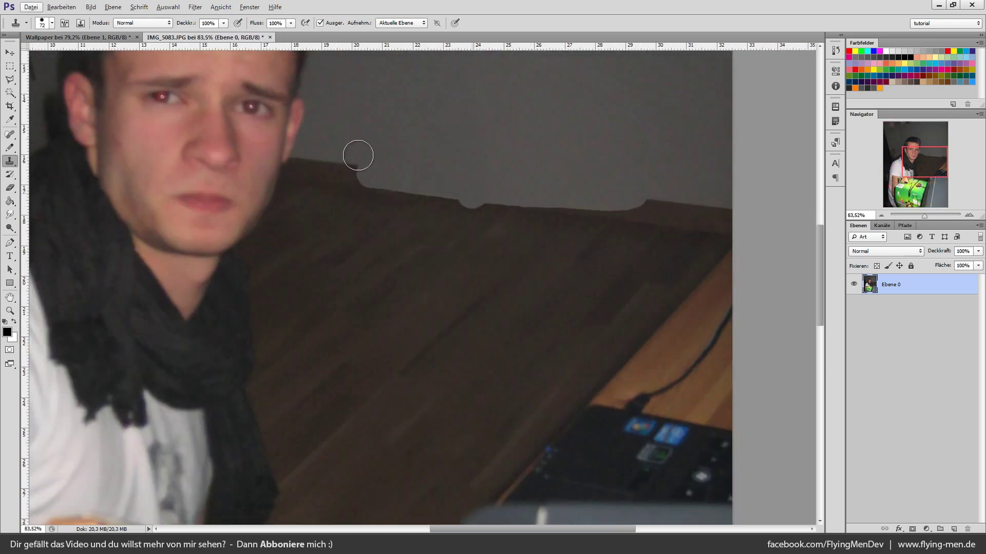
{"action": "scroll", "coordinate": [572, 289], "scroll_direction": "up", "scroll_amount": 3}
{"action": "scroll", "coordinate": [563, 357], "scroll_direction": "up", "scroll_amount": 2}
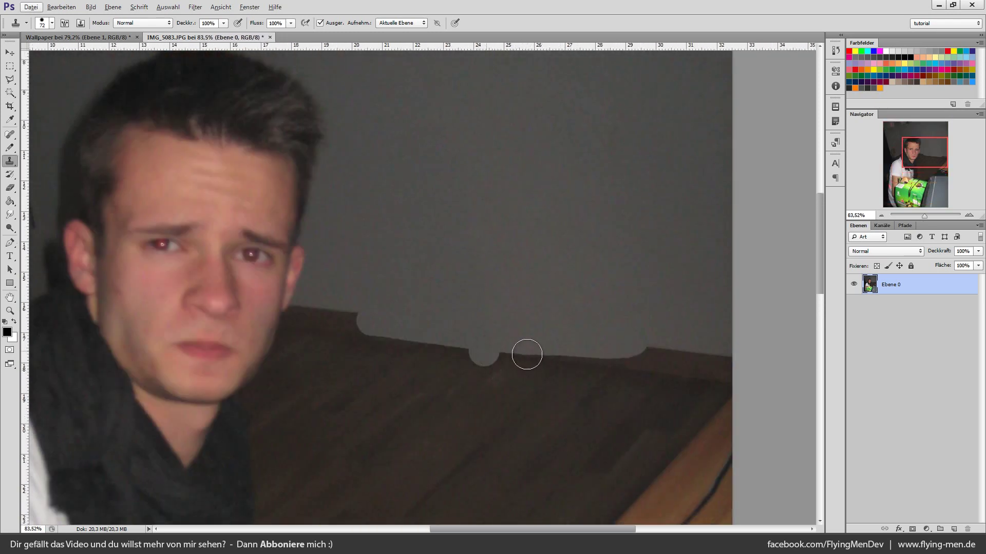
{"action": "scroll", "coordinate": [451, 410], "scroll_direction": "down", "scroll_amount": 3}
{"action": "scroll", "coordinate": [451, 410], "scroll_direction": "down", "scroll_amount": 2}
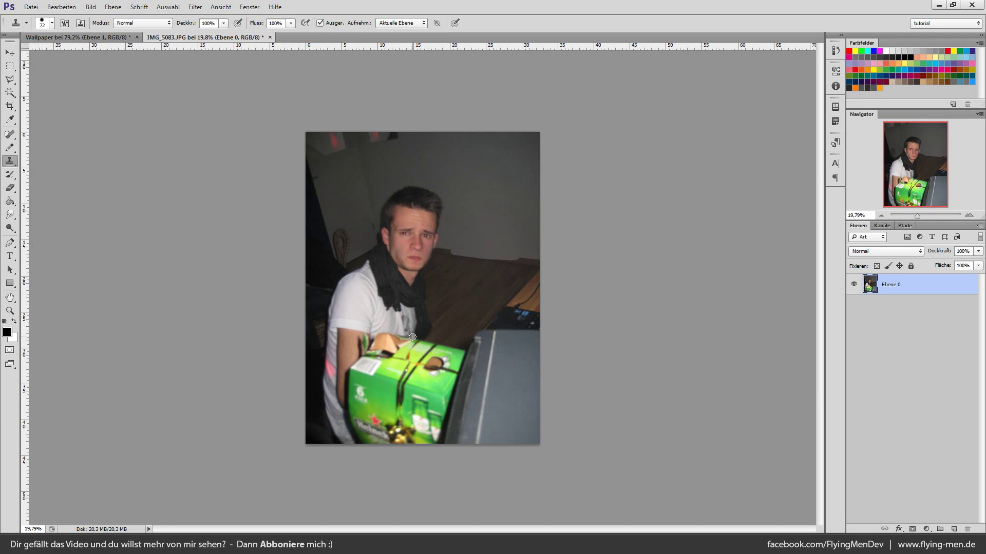
Pick the Eraser tool, bring the Wallpaper document forward, and select layer Rechteck 2
{"action": "left_click", "coordinate": [8, 175]}
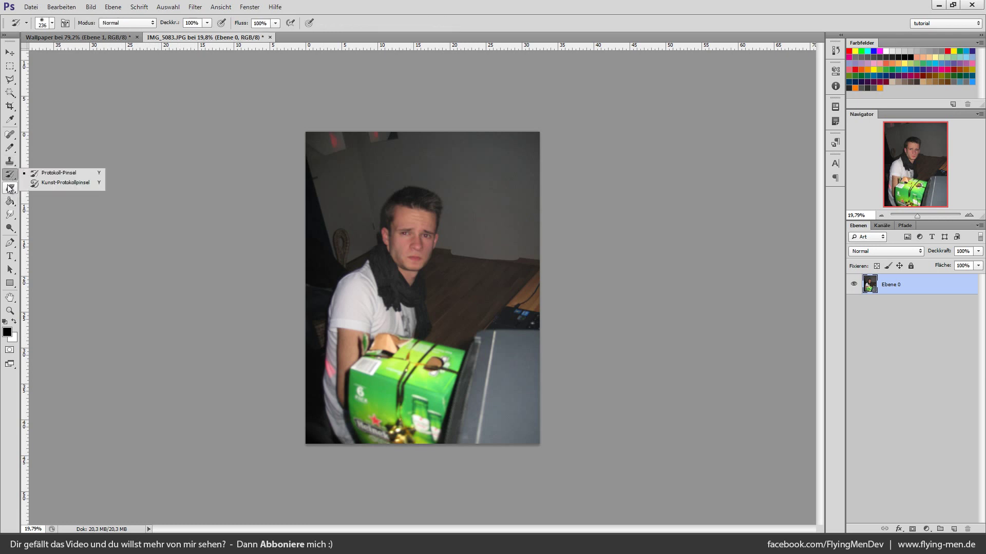
{"action": "left_click", "coordinate": [9, 190]}
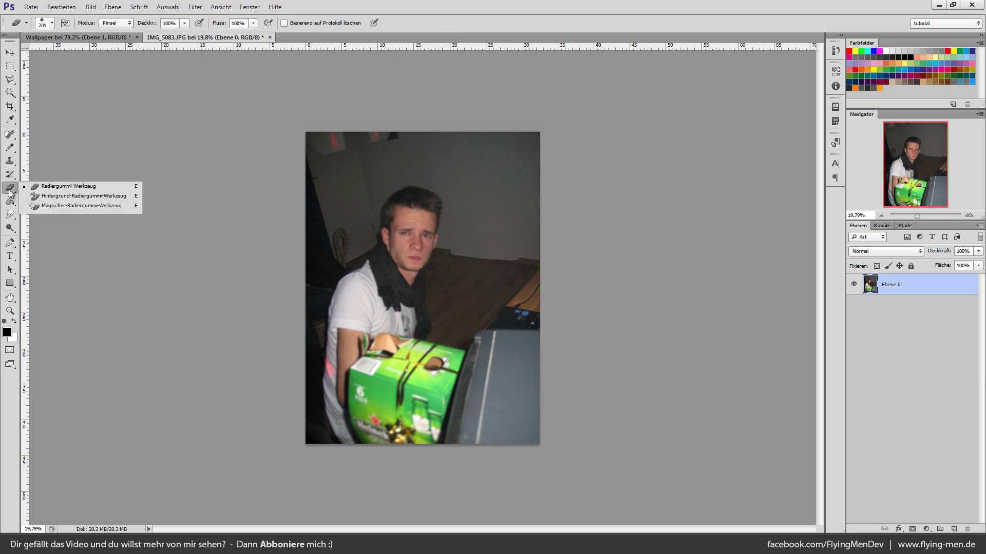
{"action": "left_click", "coordinate": [123, 38]}
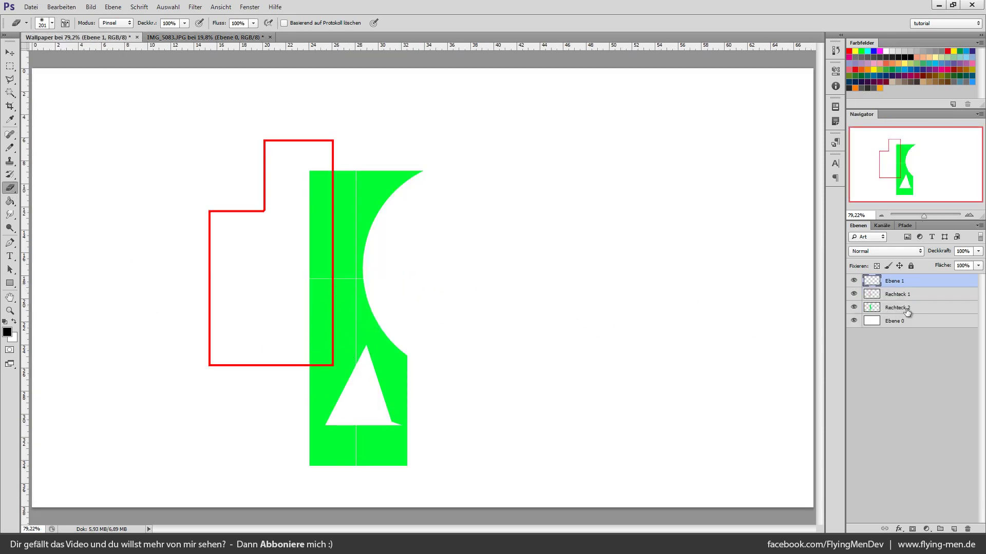
{"action": "left_click", "coordinate": [906, 308]}
Try soft eraser strokes on the green shape's corner and curved edge, undoing each
{"action": "left_click_drag", "start_coordinate": [454, 190], "coordinate": [398, 241]}
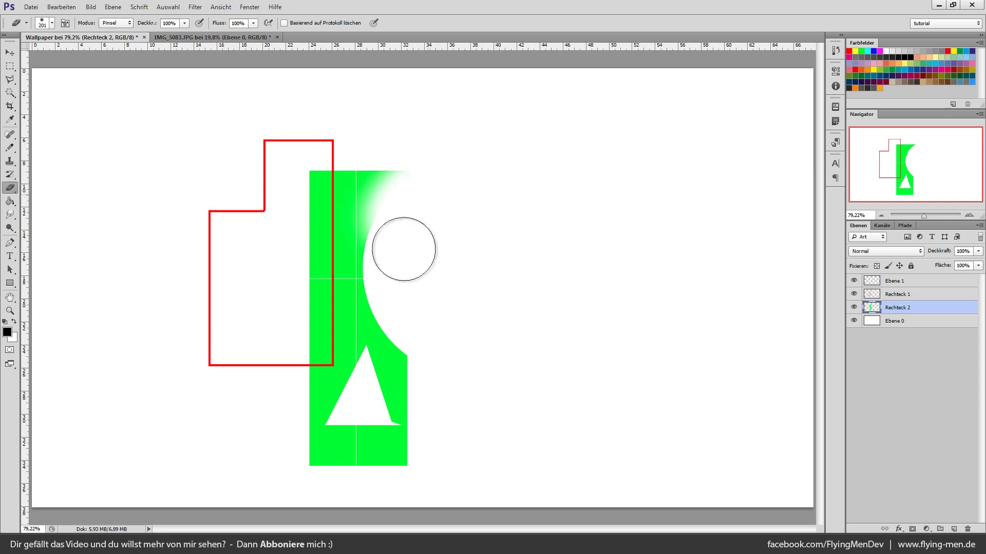
{"action": "key", "text": "ctrl+z"}
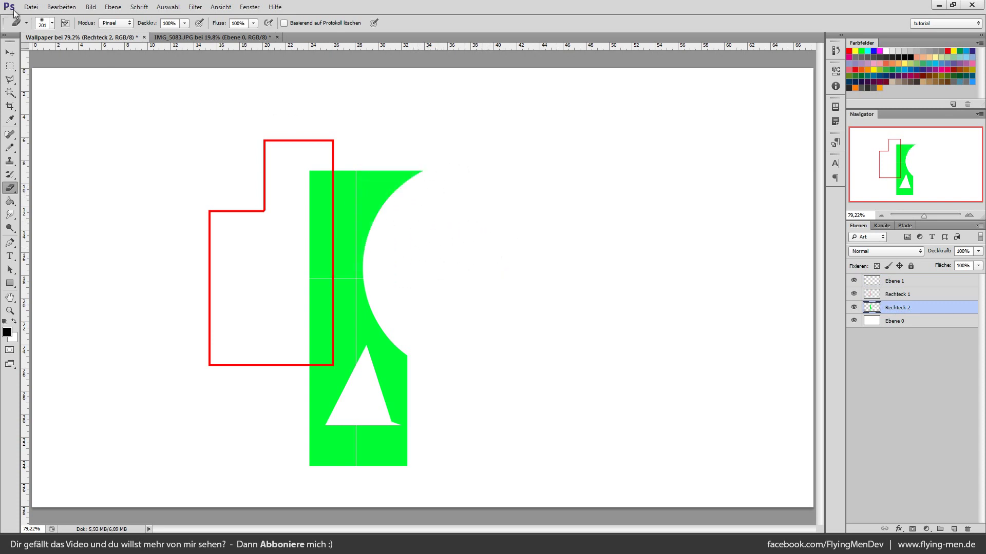
{"action": "left_click", "coordinate": [52, 24]}
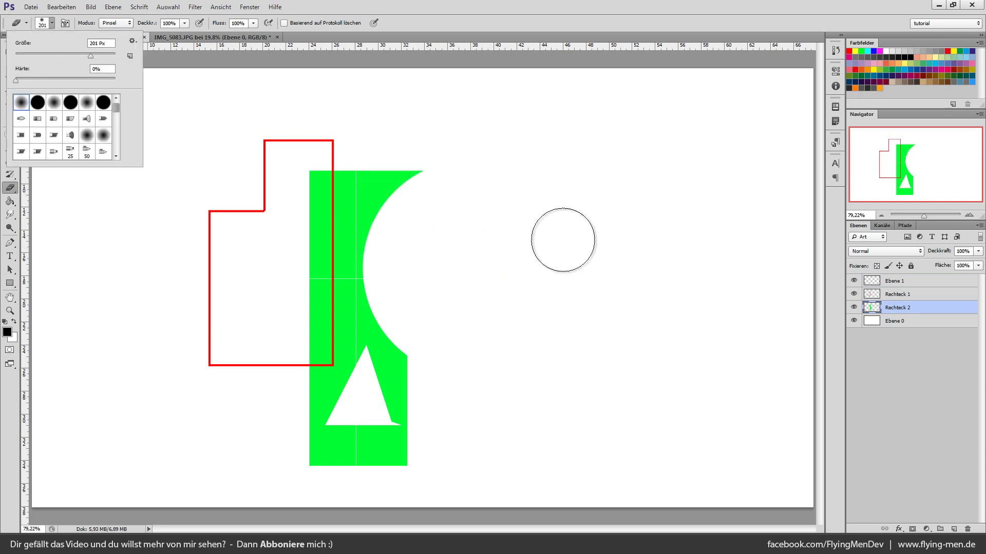
{"action": "mouse_move", "coordinate": [431, 193]}
{"action": "left_mouse_down"}
{"action": "mouse_move", "coordinate": [409, 264]}
{"action": "mouse_move", "coordinate": [407, 240]}
{"action": "mouse_move", "coordinate": [442, 220]}
{"action": "mouse_move", "coordinate": [414, 168]}
{"action": "mouse_move", "coordinate": [394, 207]}
{"action": "left_mouse_up"}
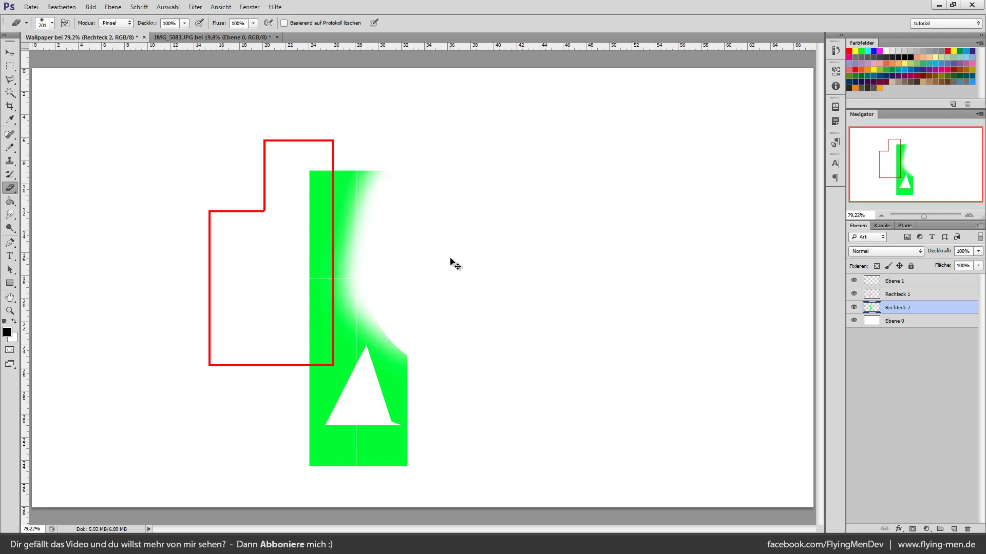
{"action": "key", "text": "ctrl+z"}
Erase the green shape's curved edge with a full-hardness brush, then undo it
{"action": "left_click", "coordinate": [44, 23]}
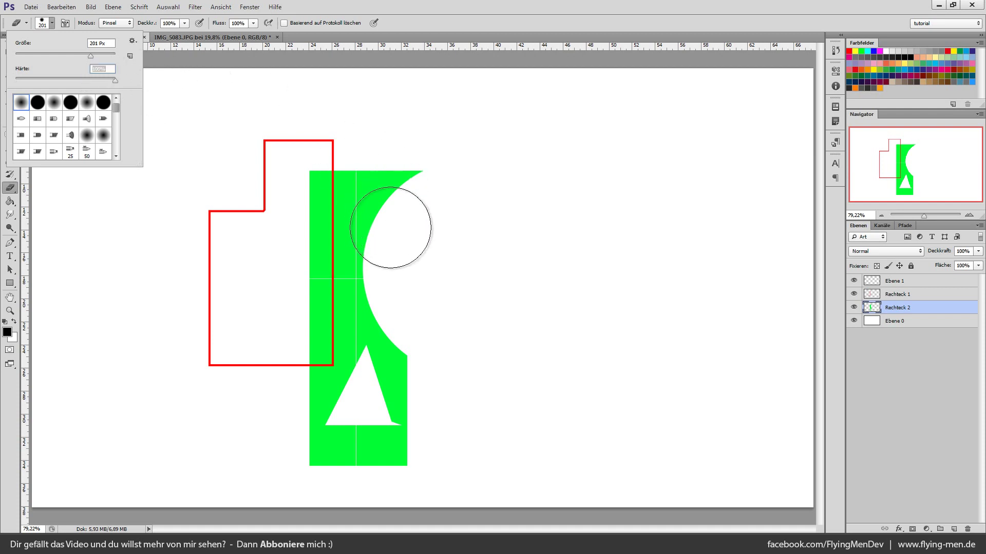
{"action": "key", "text": "Return"}
{"action": "left_click_drag", "start_coordinate": [405, 226], "coordinate": [451, 170]}
{"action": "key", "text": "ctrl+z"}
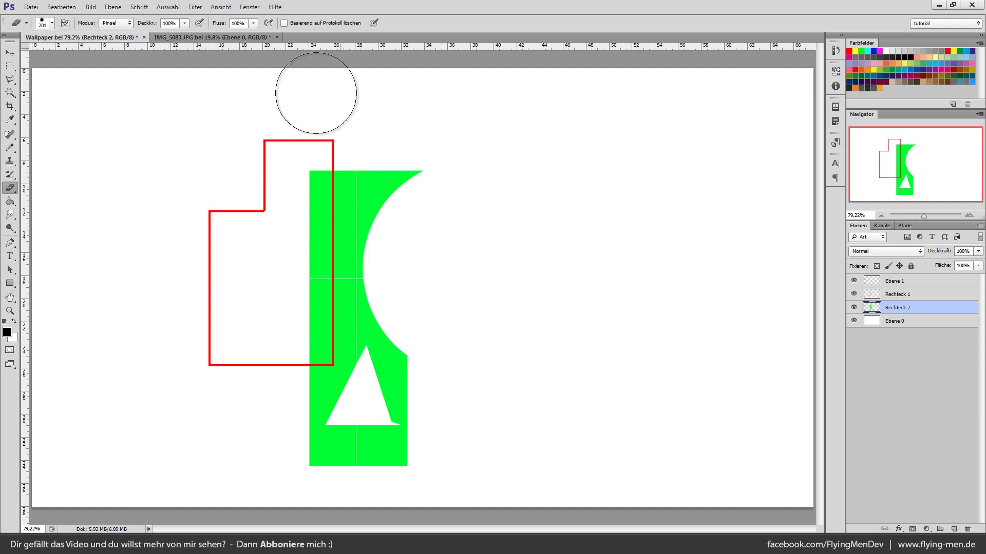
Lower eraser flow to 30% and fade the green shape with several strokes
{"action": "left_click", "coordinate": [253, 24]}
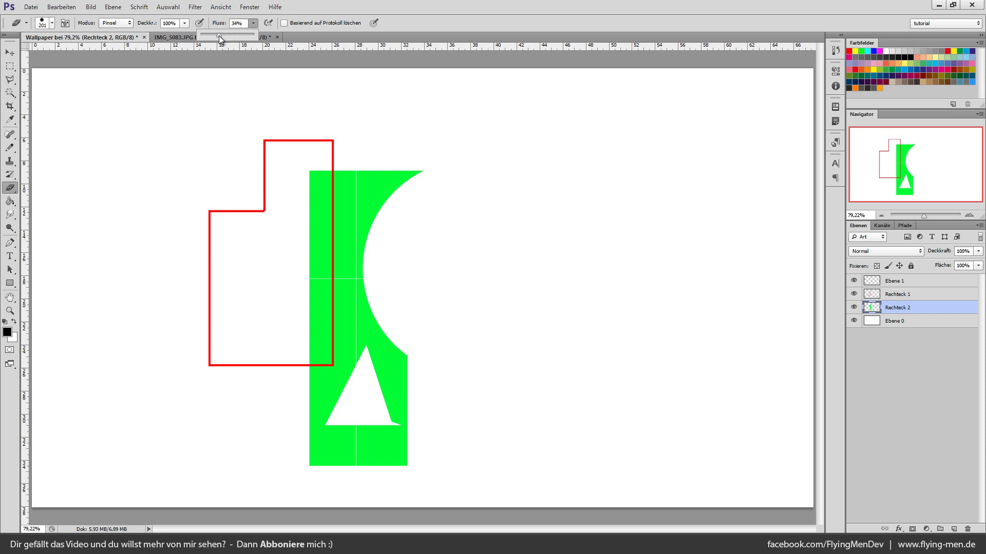
{"action": "left_click_drag", "start_coordinate": [219, 36], "coordinate": [216, 36]}
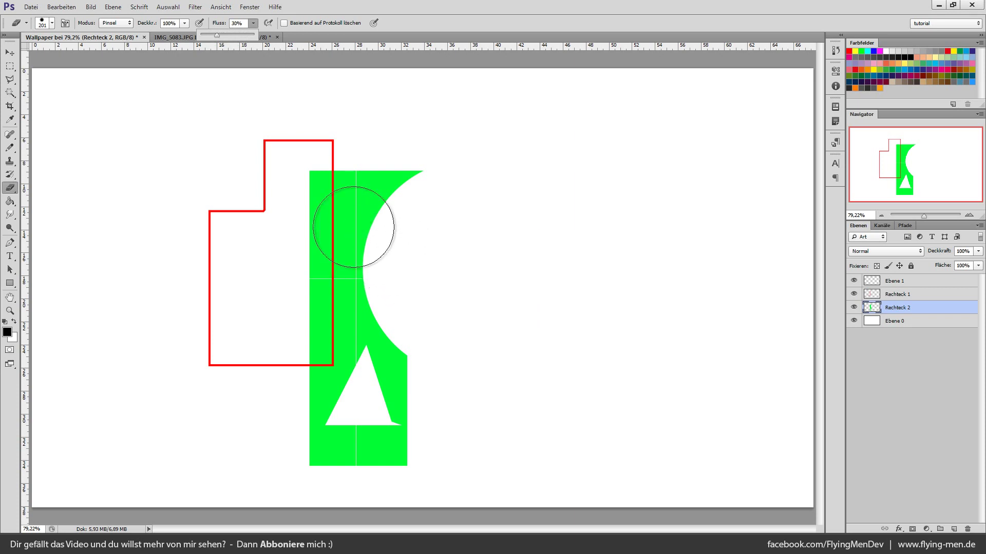
{"action": "left_click", "coordinate": [51, 24]}
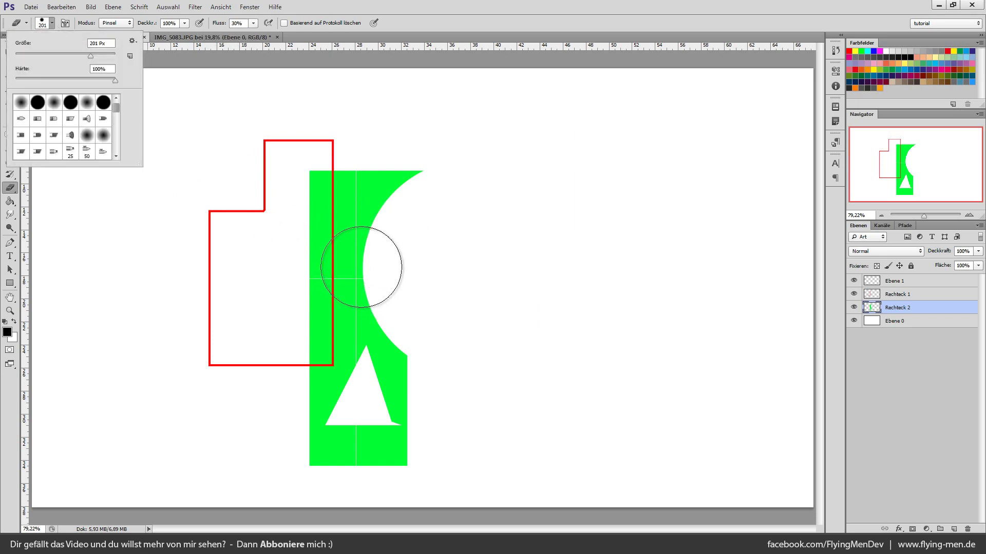
{"action": "left_click_drag", "start_coordinate": [361, 267], "coordinate": [455, 154]}
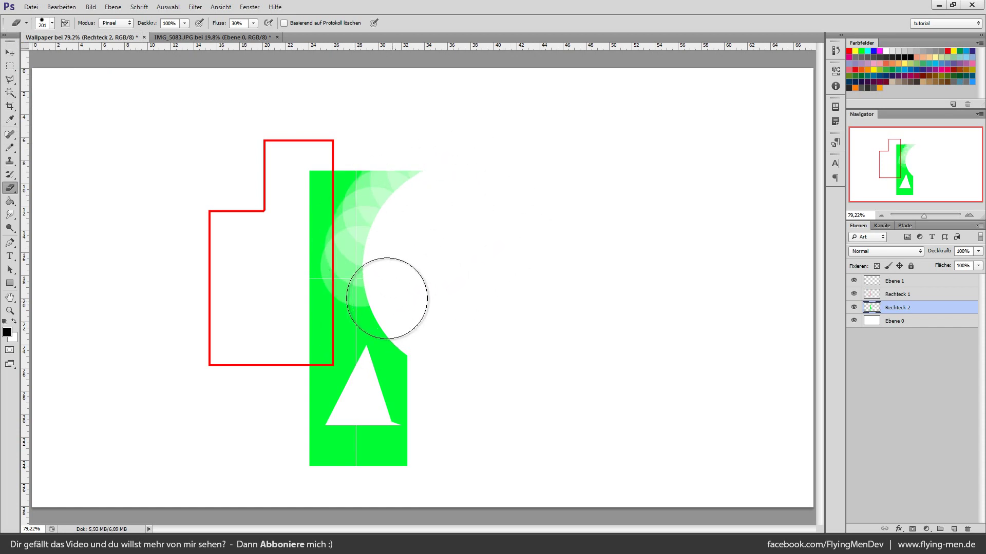
{"action": "left_click_drag", "start_coordinate": [387, 298], "coordinate": [374, 220]}
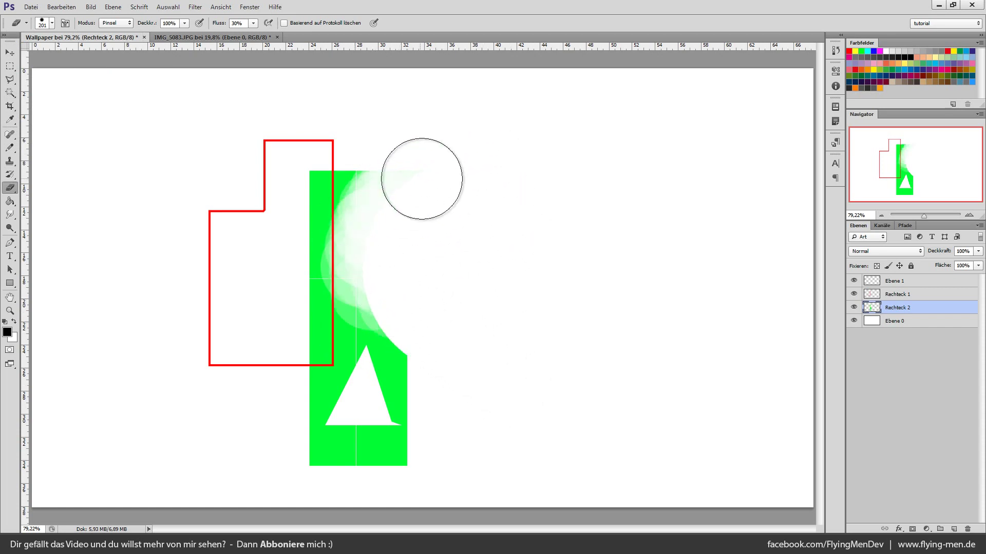
{"action": "mouse_move", "coordinate": [422, 178]}
{"action": "left_mouse_down"}
{"action": "mouse_move", "coordinate": [352, 220]}
{"action": "mouse_move", "coordinate": [370, 220]}
{"action": "mouse_move", "coordinate": [325, 215]}
{"action": "mouse_move", "coordinate": [312, 483]}
{"action": "mouse_move", "coordinate": [330, 303]}
{"action": "mouse_move", "coordinate": [374, 451]}
{"action": "mouse_move", "coordinate": [381, 218]}
{"action": "left_mouse_up"}
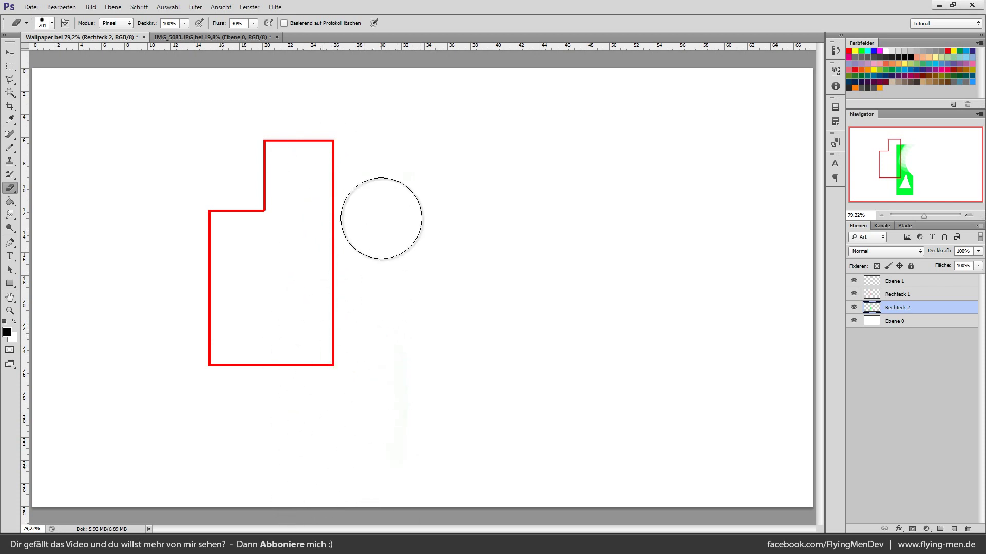
Undo the faint erase strokes and switch to the Move tool
{"action": "key", "text": "ctrl+z"}
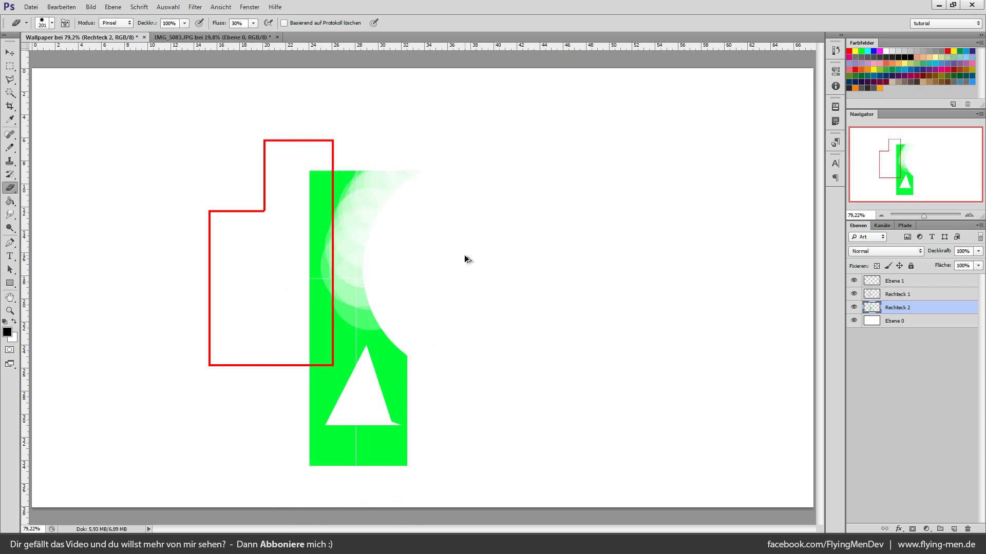
{"action": "key", "text": "ctrl+alt+z"}
{"action": "key", "text": "ctrl+alt+z"}
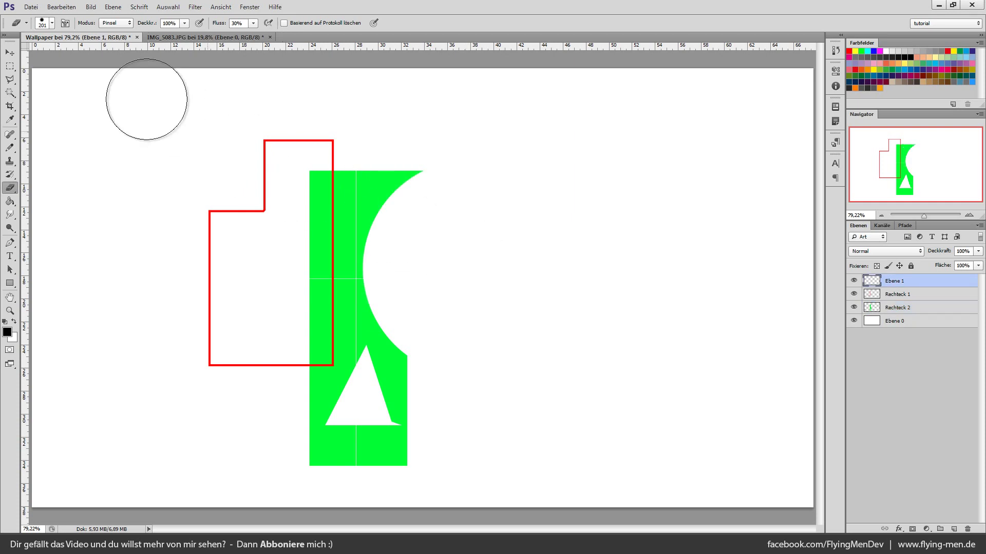
{"action": "left_click", "coordinate": [253, 23]}
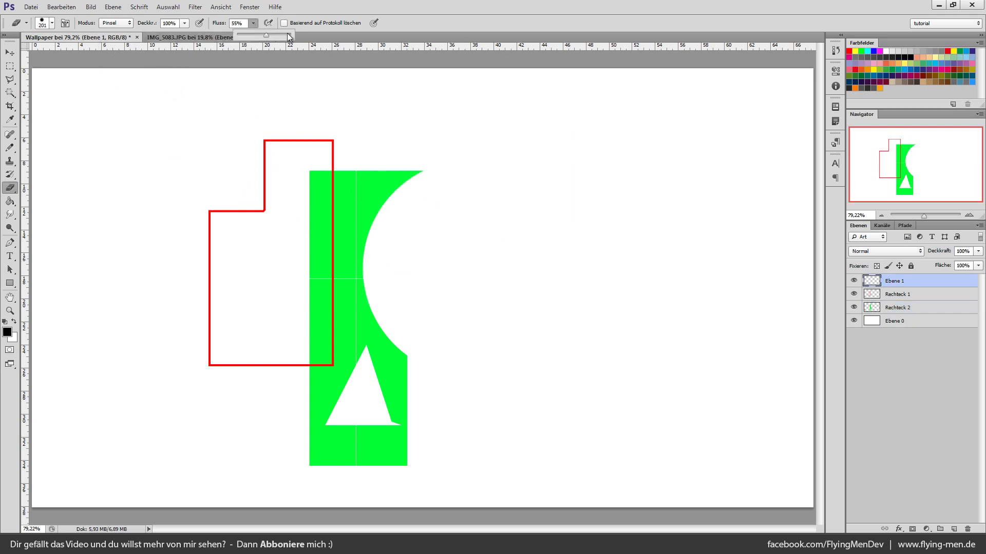
{"action": "left_click", "coordinate": [9, 52]}
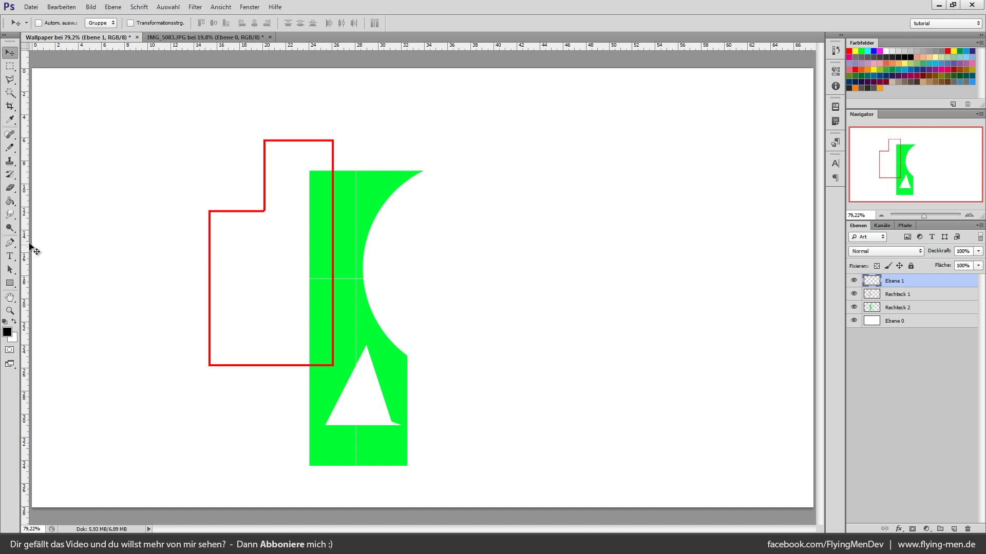
Select the Gradient tool from the toolbar
{"action": "left_click", "coordinate": [4, 216]}
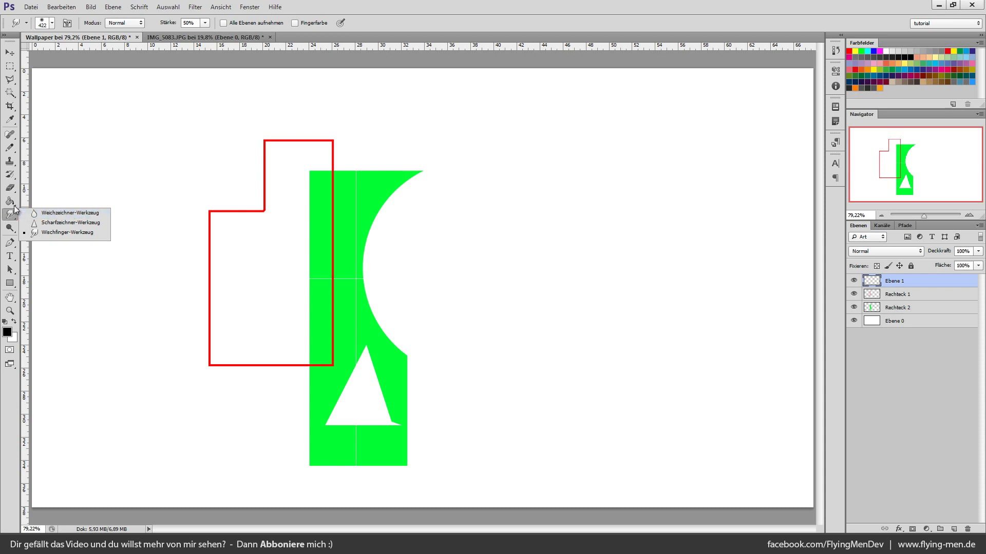
{"action": "left_click", "coordinate": [11, 201]}
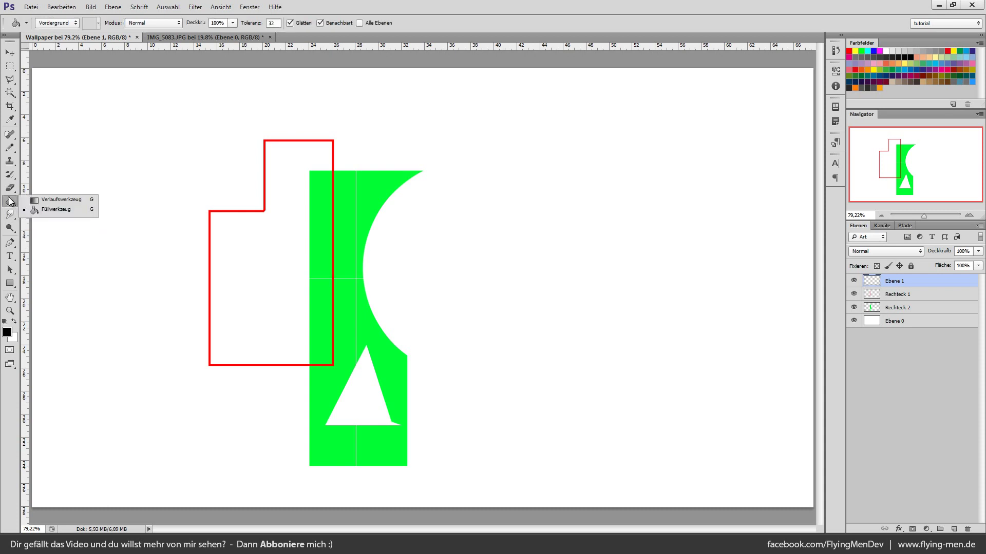
{"action": "left_click", "coordinate": [61, 199]}
{"action": "scroll", "coordinate": [559, 204], "scroll_direction": "down", "scroll_amount": 3}
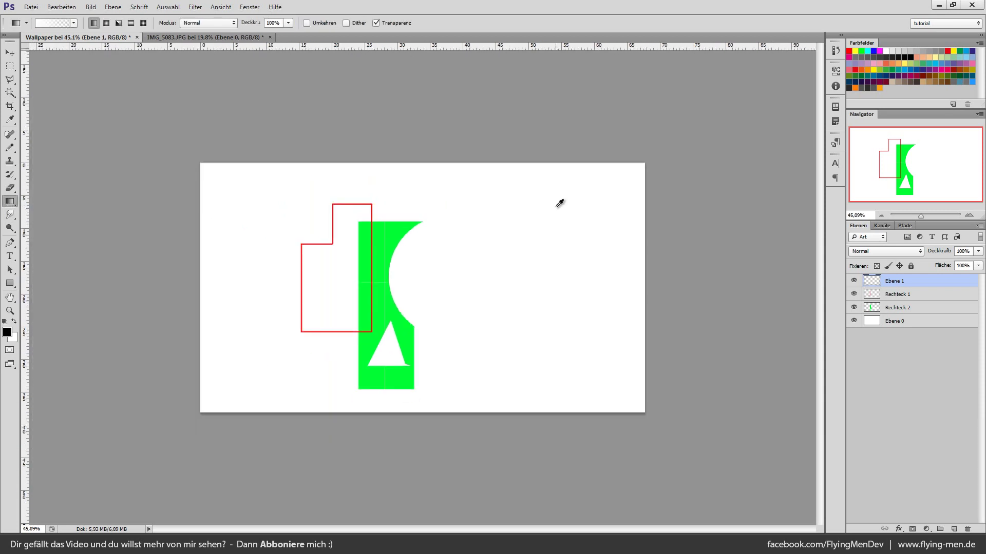
{"action": "scroll", "coordinate": [559, 202], "scroll_direction": "up", "scroll_amount": 1}
{"action": "scroll", "coordinate": [557, 211], "scroll_direction": "up", "scroll_amount": 1}
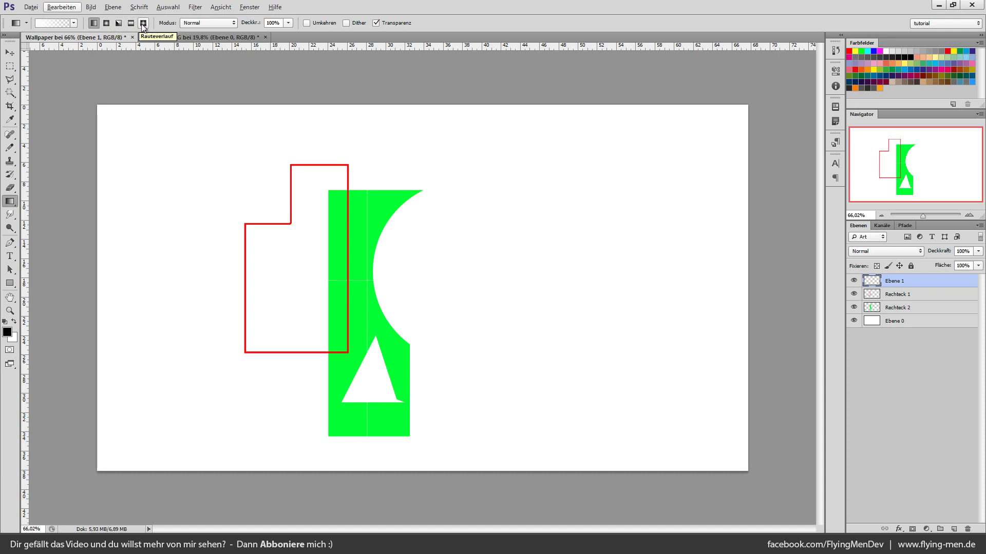
Choose the black-to-white Foreground to Background gradient preset
{"action": "left_click", "coordinate": [73, 23]}
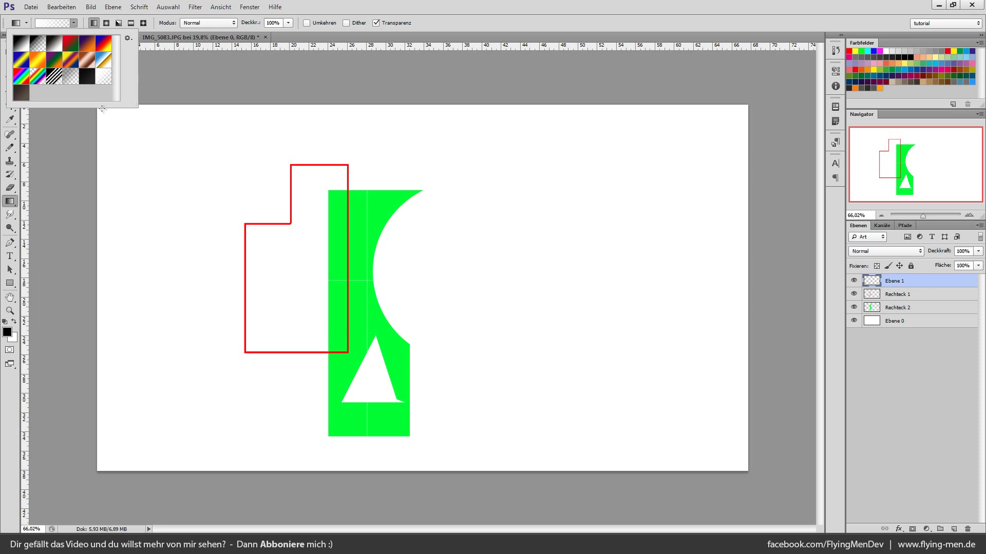
{"action": "left_click", "coordinate": [23, 50]}
{"action": "double_click", "coordinate": [23, 50]}
Open the Gradient Editor, move it over the canvas, and set the start stop to red (255)
{"action": "left_click", "coordinate": [48, 23]}
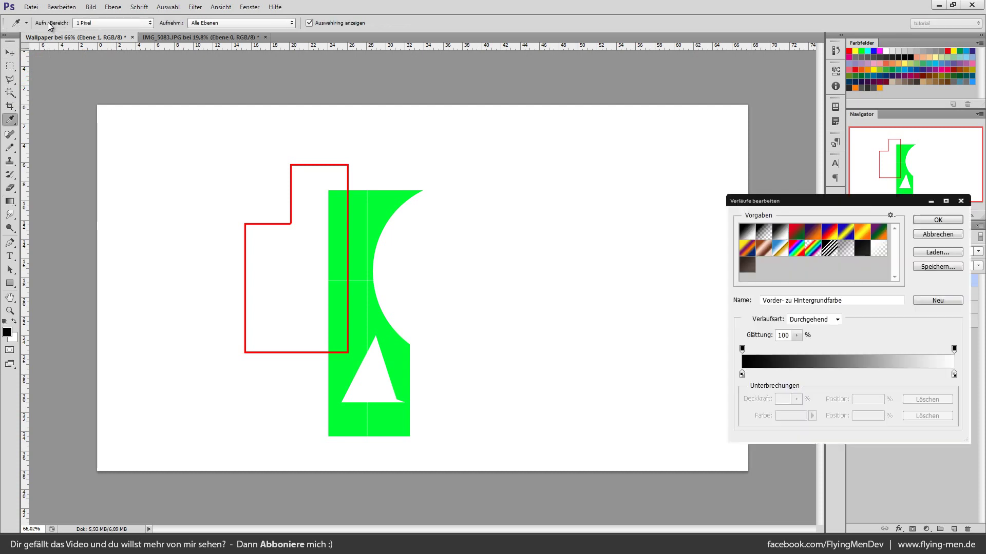
{"action": "left_click_drag", "start_coordinate": [795, 195], "coordinate": [731, 197]}
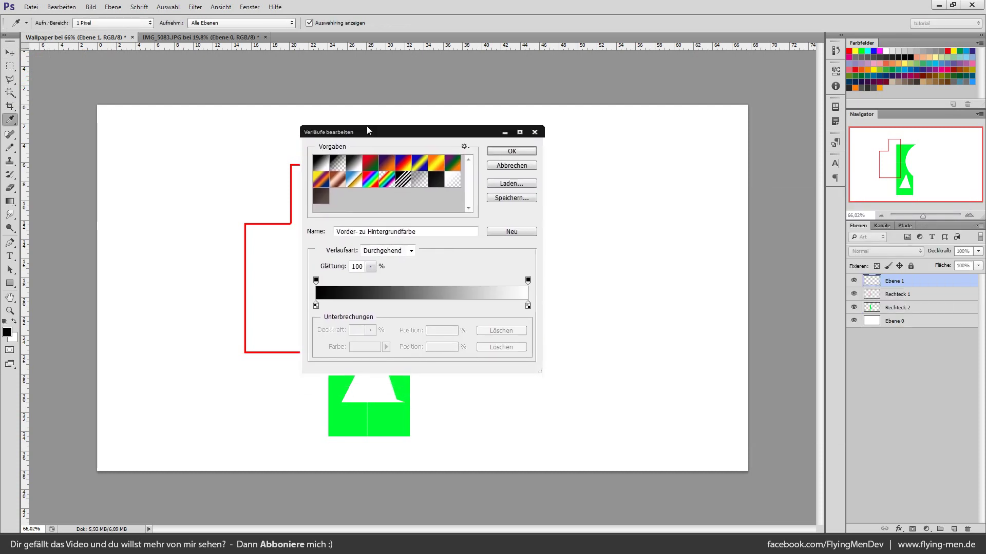
{"action": "left_click_drag", "start_coordinate": [368, 153], "coordinate": [358, 71]}
{"action": "double_click", "coordinate": [304, 250]}
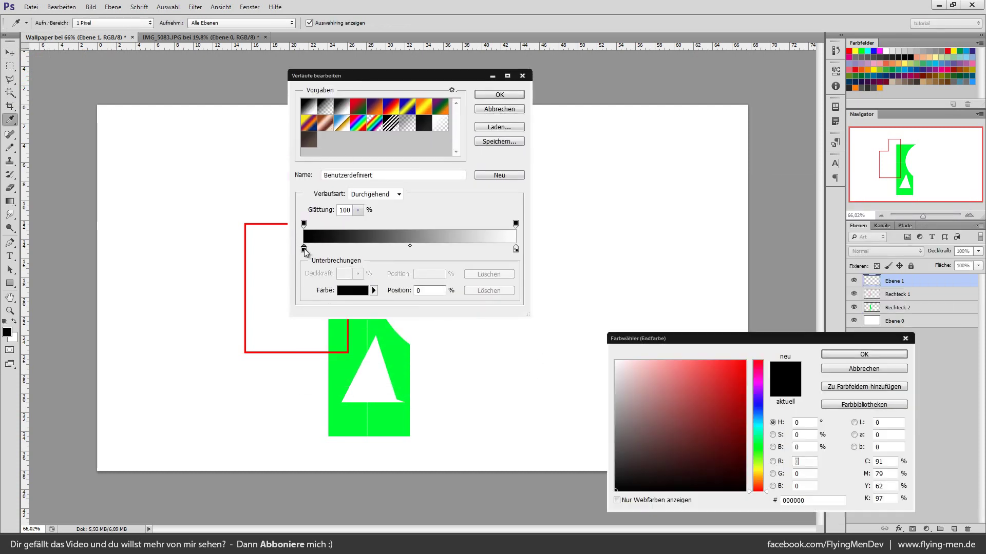
{"action": "type", "text": "255"}
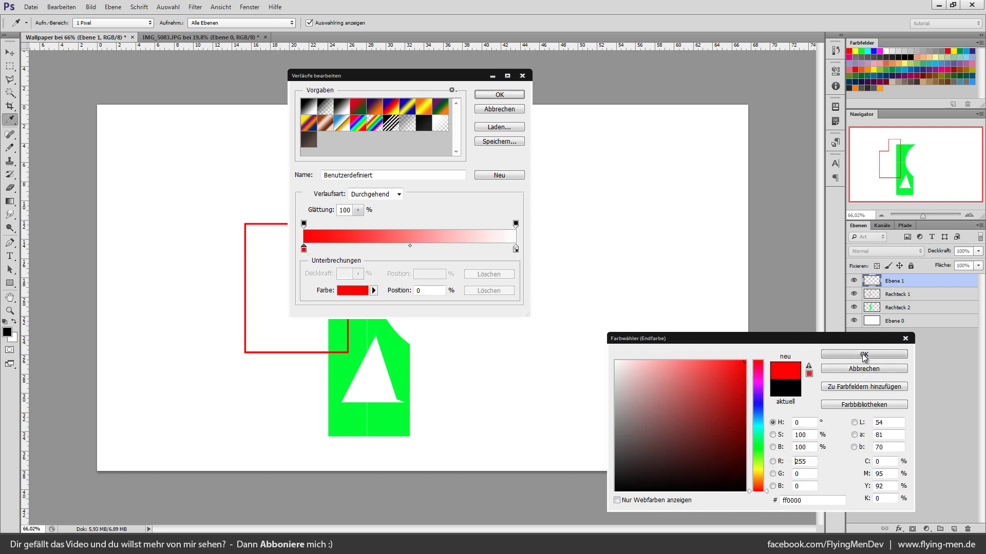
{"action": "left_click", "coordinate": [864, 354]}
Set the gradient's end colour stop to orange
{"action": "double_click", "coordinate": [515, 249]}
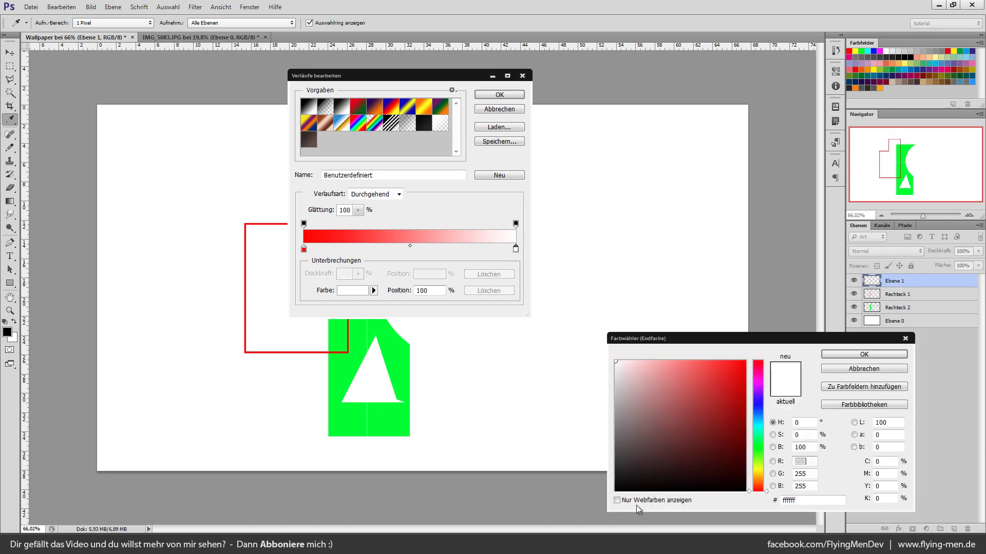
{"action": "left_click_drag", "start_coordinate": [760, 490], "coordinate": [760, 484]}
{"action": "left_click_drag", "start_coordinate": [706, 444], "coordinate": [745, 361]}
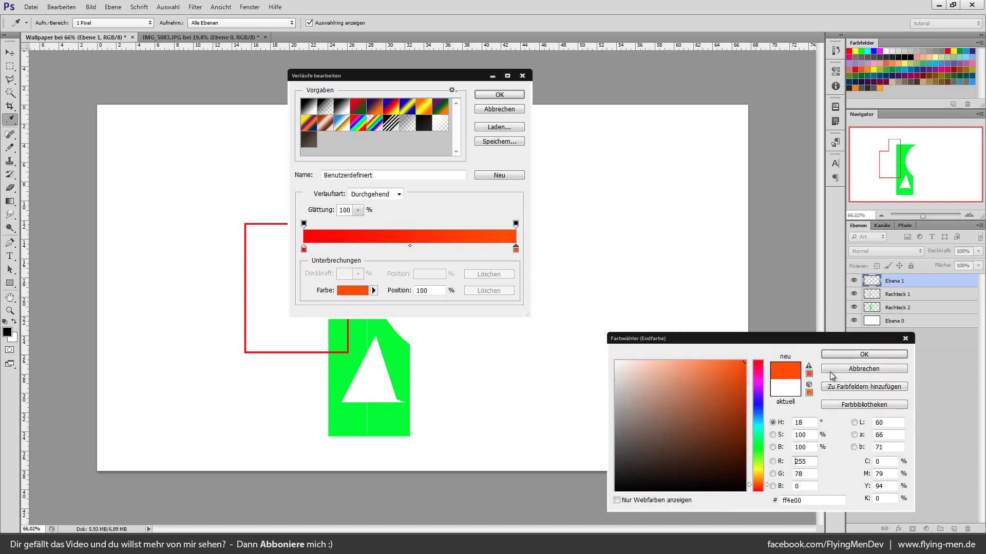
{"action": "left_click", "coordinate": [864, 354]}
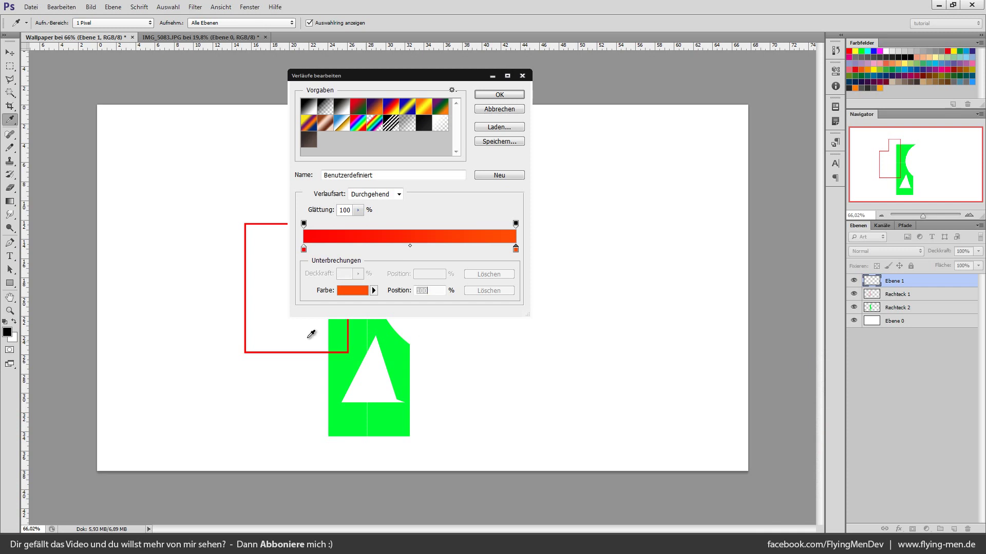
Move the orange colour stop to the 50% position
{"action": "left_click", "coordinate": [303, 249]}
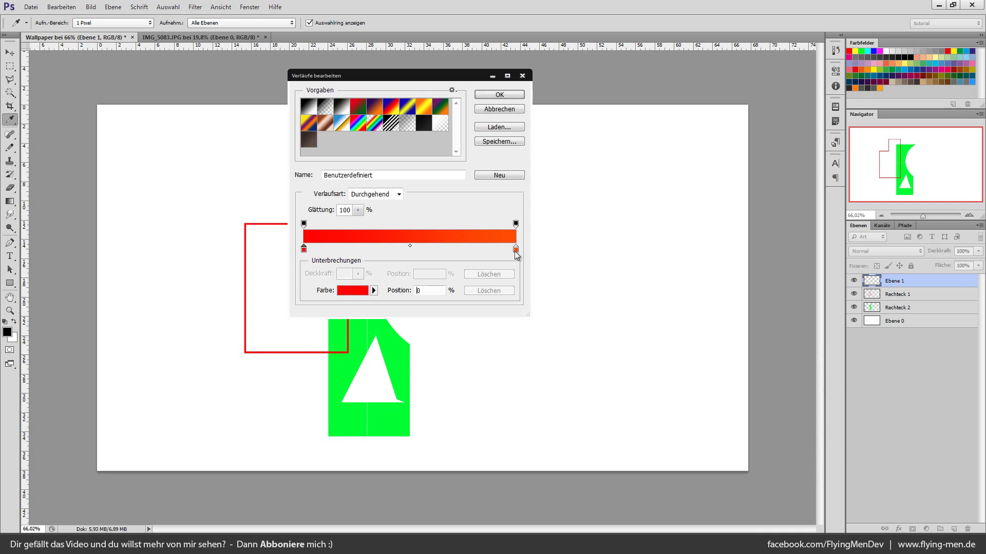
{"action": "left_click", "coordinate": [515, 250]}
{"action": "left_click", "coordinate": [303, 250]}
{"action": "left_click", "coordinate": [515, 250]}
{"action": "type", "text": "50"}
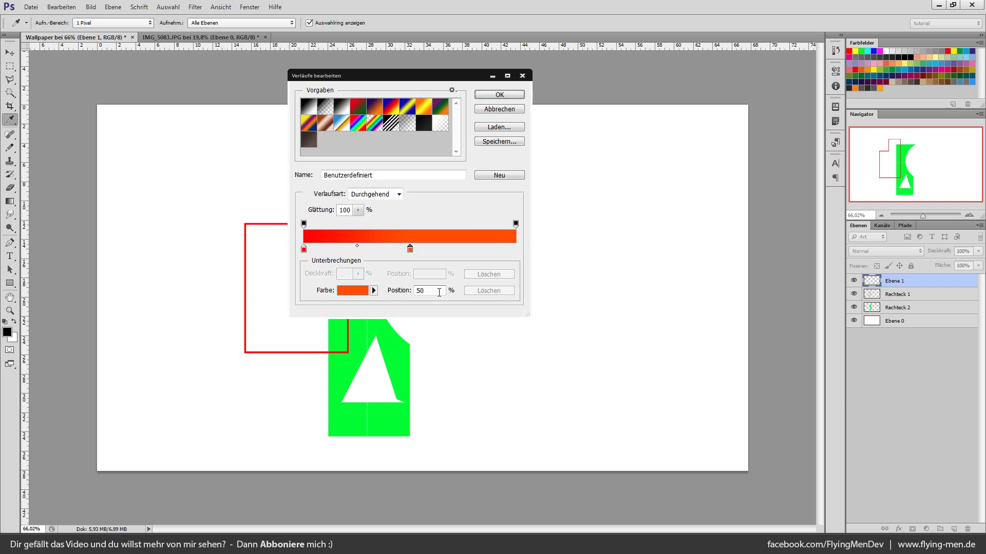
Add a green colour stop at the end and adjust the orange-green blend
{"action": "left_click", "coordinate": [437, 251]}
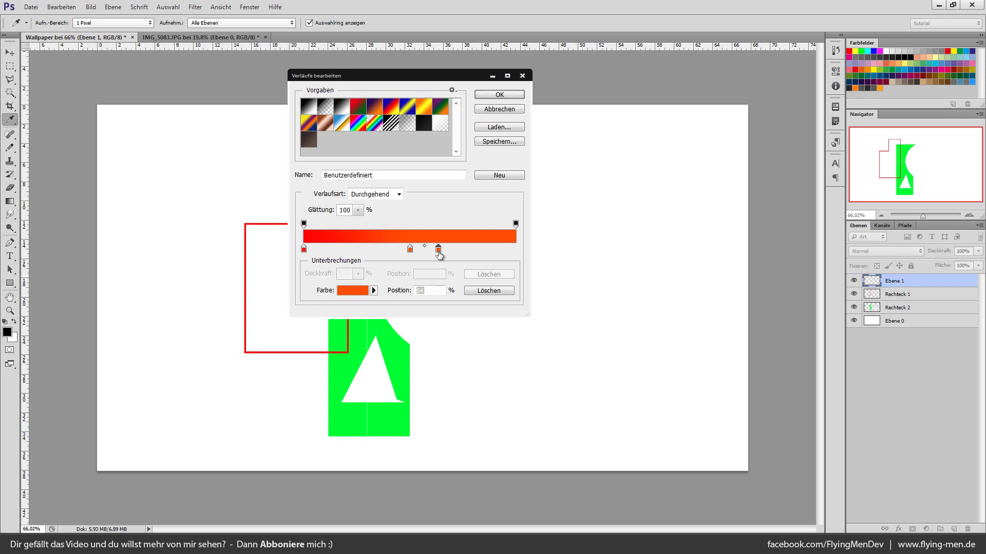
{"action": "left_click_drag", "start_coordinate": [439, 251], "coordinate": [564, 247]}
{"action": "left_click", "coordinate": [374, 290]}
{"action": "left_click", "coordinate": [361, 294]}
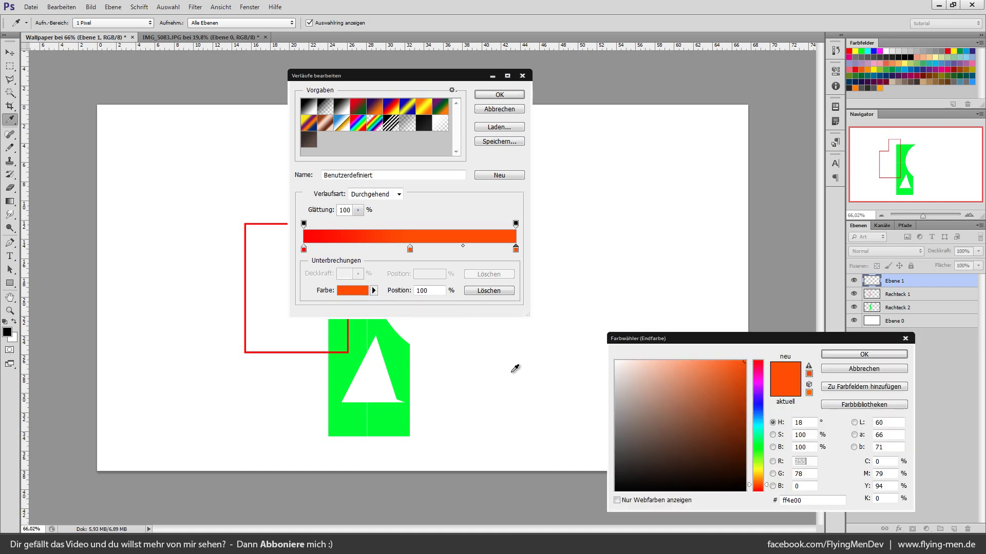
{"action": "left_click", "coordinate": [762, 455]}
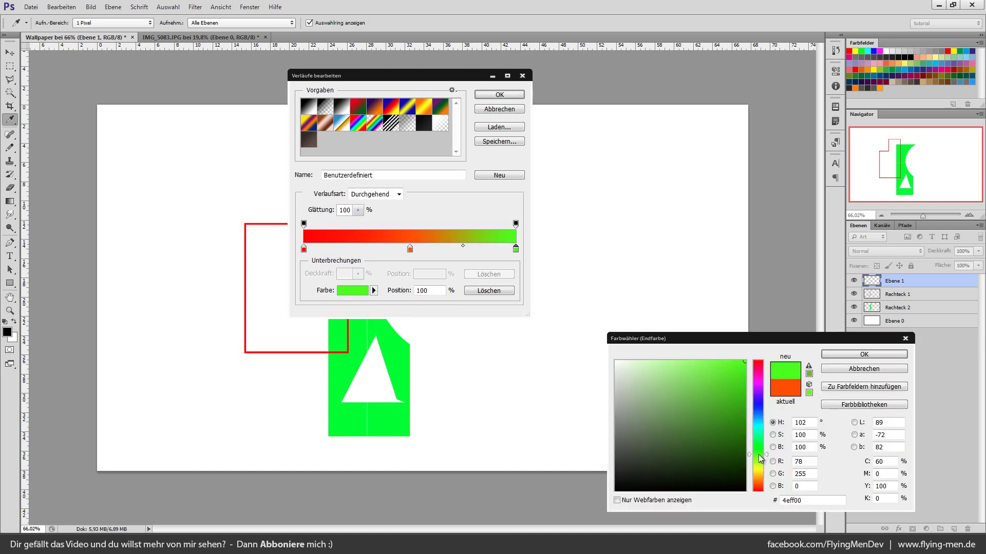
{"action": "left_click", "coordinate": [854, 355]}
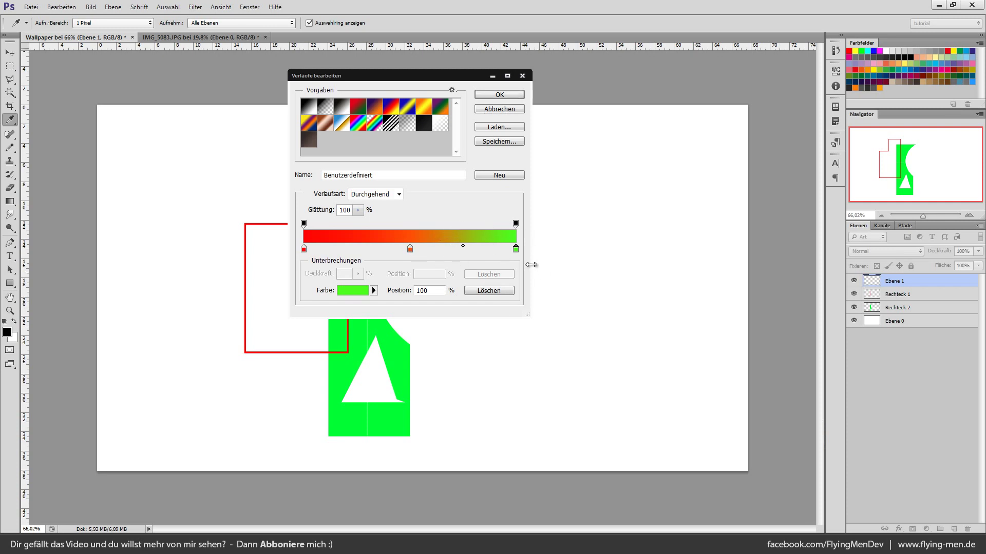
{"action": "mouse_move", "coordinate": [457, 250]}
{"action": "left_mouse_down"}
{"action": "mouse_move", "coordinate": [515, 249]}
{"action": "mouse_move", "coordinate": [390, 252]}
{"action": "left_mouse_up"}
{"action": "left_click_drag", "start_coordinate": [474, 246], "coordinate": [462, 246]}
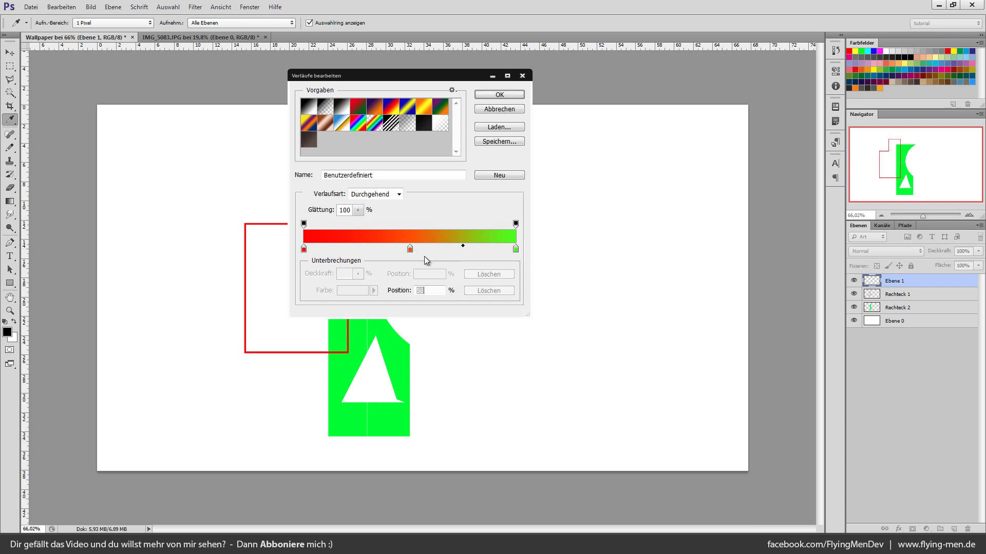
Set the start opacity stop to 0% then back to 100%, and accept the gradient
{"action": "left_click", "coordinate": [304, 224]}
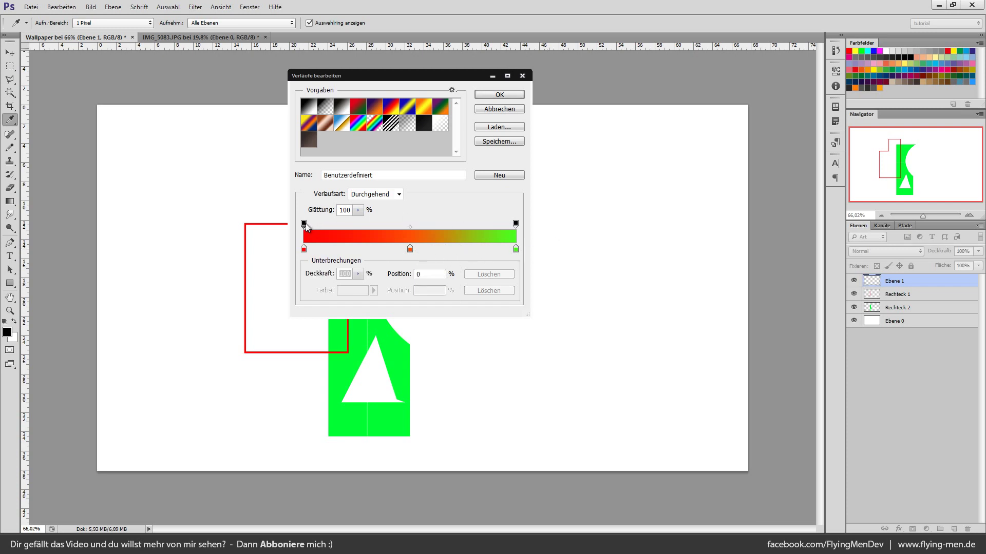
{"action": "left_click", "coordinate": [359, 274]}
{"action": "left_click_drag", "start_coordinate": [354, 285], "coordinate": [279, 286]}
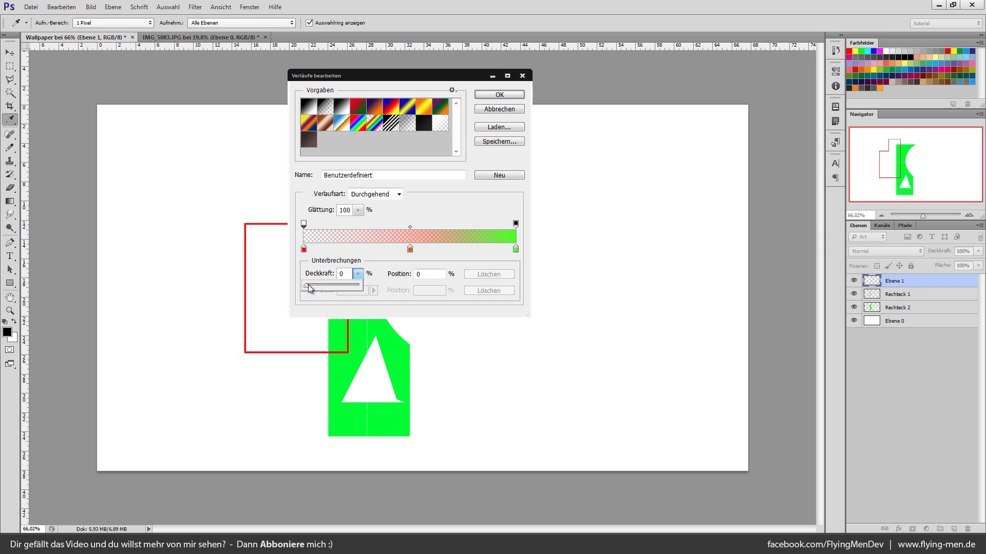
{"action": "left_click_drag", "start_coordinate": [307, 285], "coordinate": [499, 357]}
{"action": "left_click", "coordinate": [515, 225]}
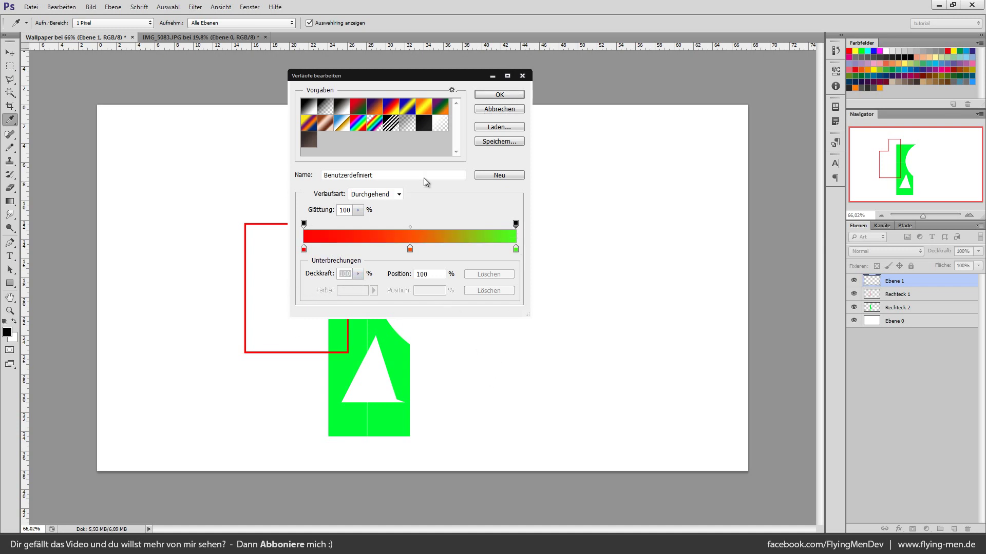
{"action": "left_click", "coordinate": [496, 95]}
Add new layer Ebene 2 and test a diagonal red-to-green gradient, then undo it
{"action": "left_click", "coordinate": [492, 94]}
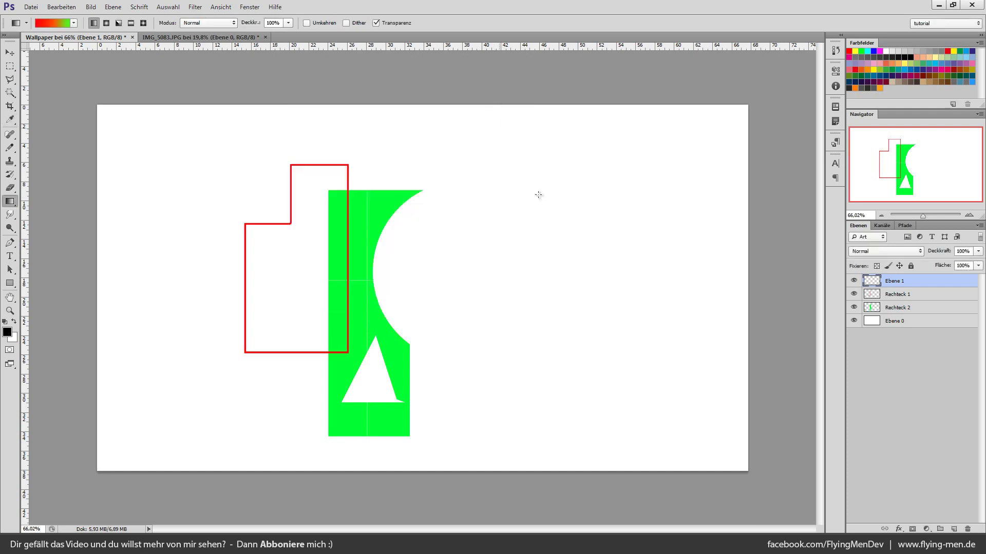
{"action": "left_click", "coordinate": [952, 529]}
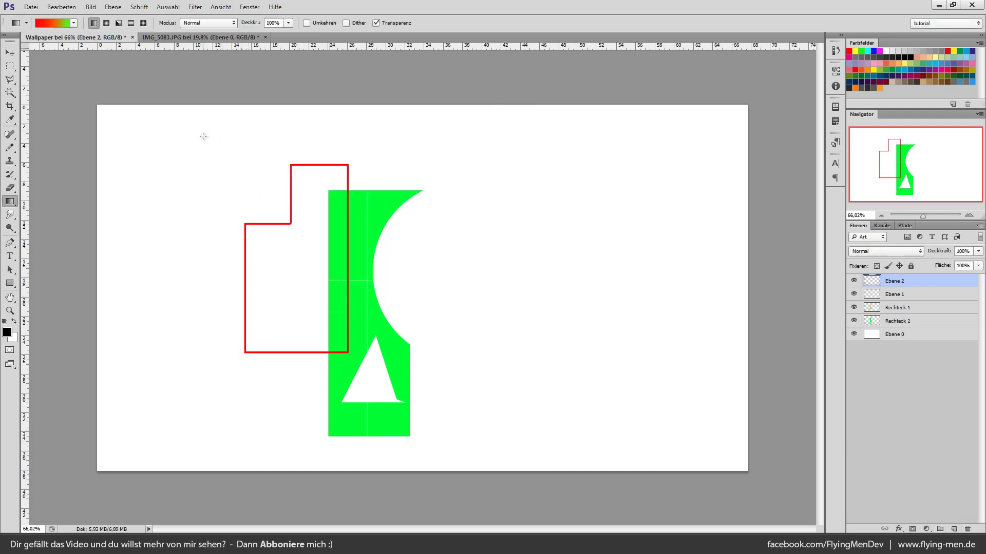
{"action": "left_click_drag", "start_coordinate": [203, 137], "coordinate": [589, 532]}
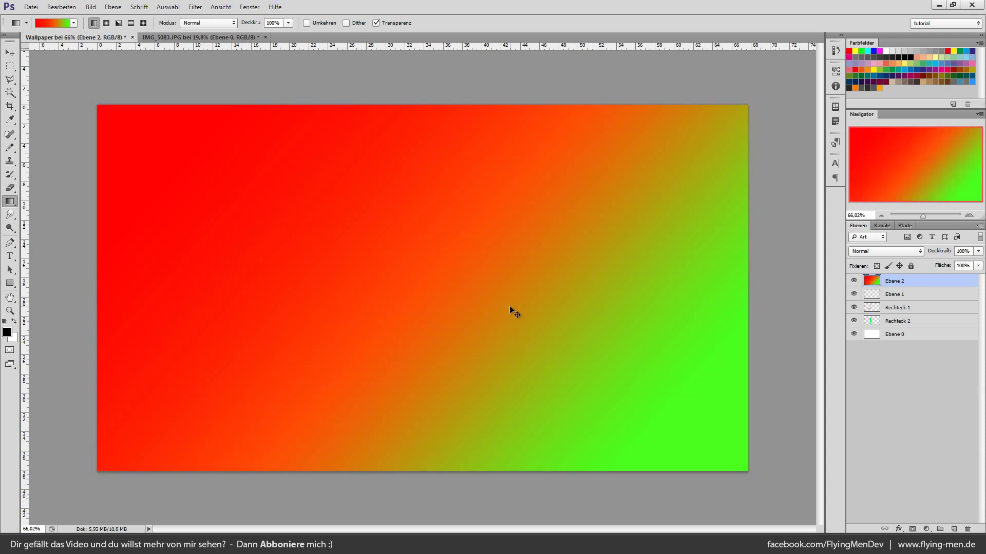
{"action": "key", "text": "ctrl+z"}
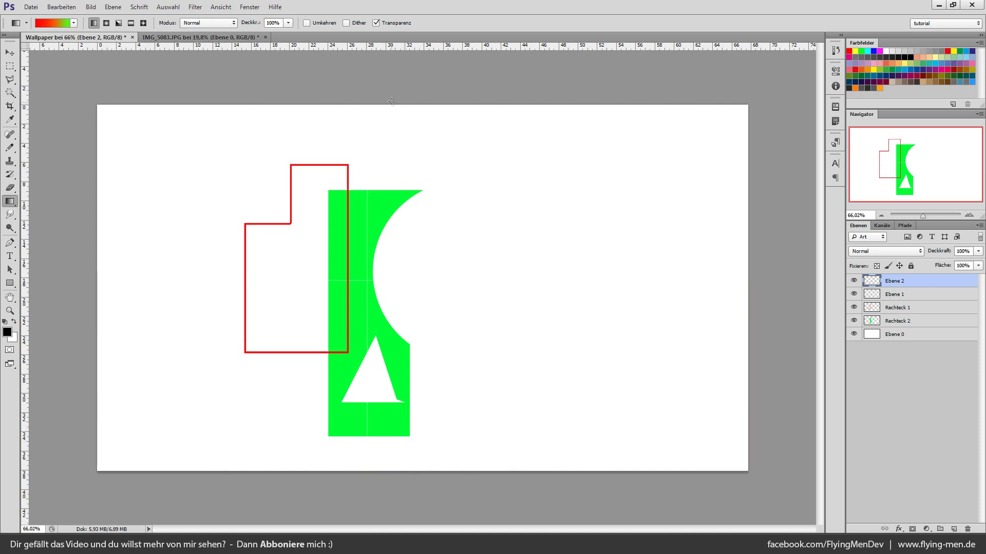
Draw vertical top-to-bottom red-to-green gradients on Ebene 2, undoing each
{"action": "left_click_drag", "start_coordinate": [391, 98], "coordinate": [431, 416]}
{"action": "key", "text": "shift"}
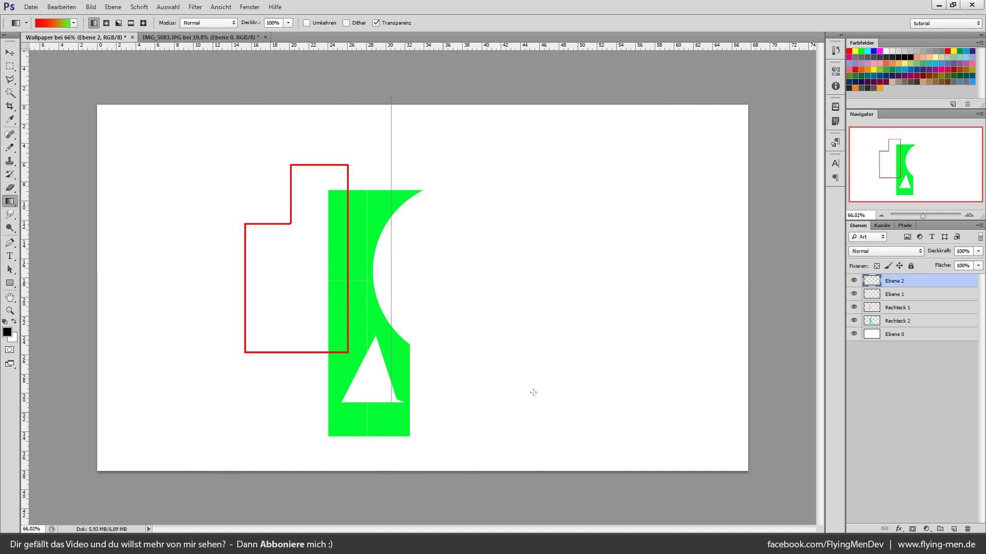
{"action": "left_click_drag", "start_coordinate": [431, 417], "coordinate": [793, 468]}
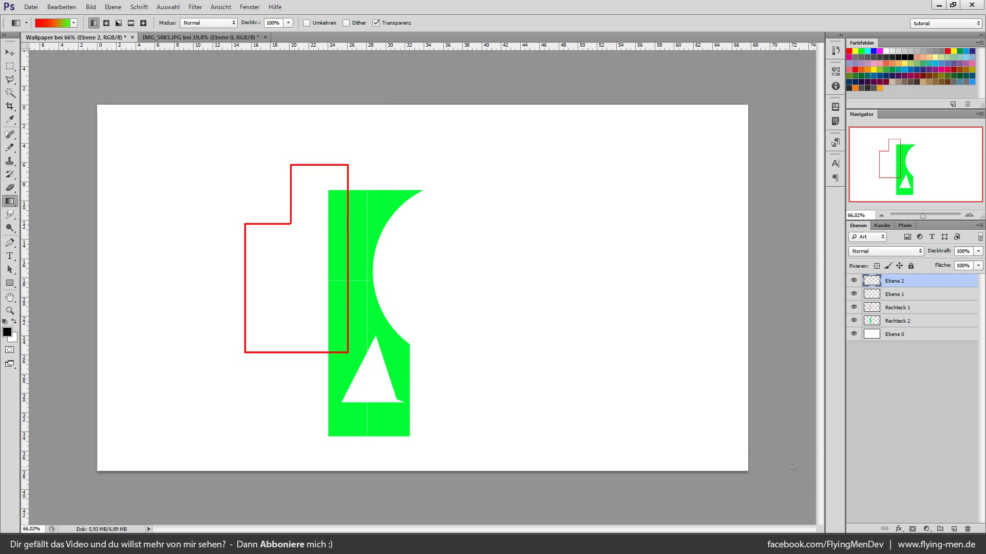
{"action": "key", "text": "ctrl+z"}
{"action": "left_click_drag", "start_coordinate": [418, 103], "coordinate": [442, 475]}
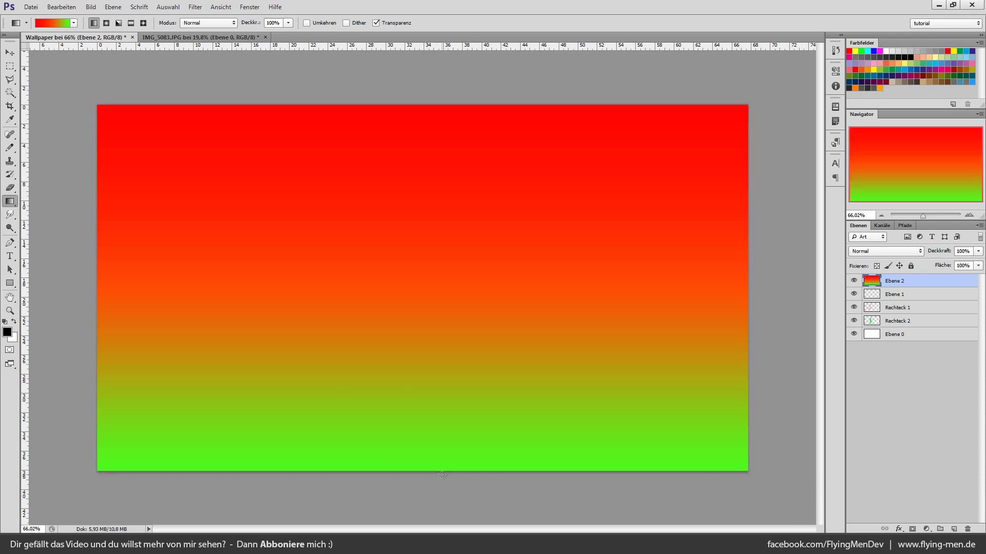
{"action": "key", "text": "ctrl+z"}
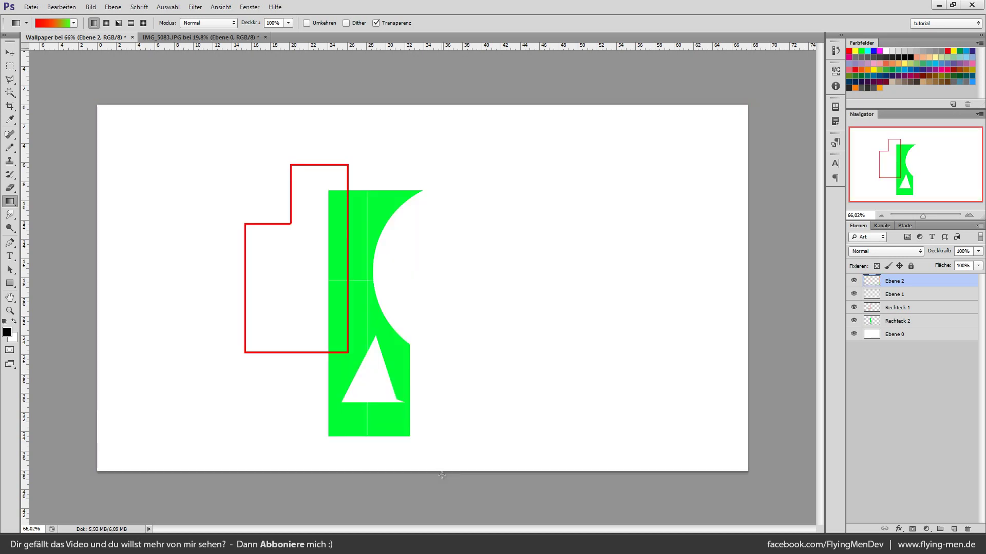
Fill Ebene 2 with a reversed radial gradient, green at its centre
{"action": "left_click", "coordinate": [107, 23]}
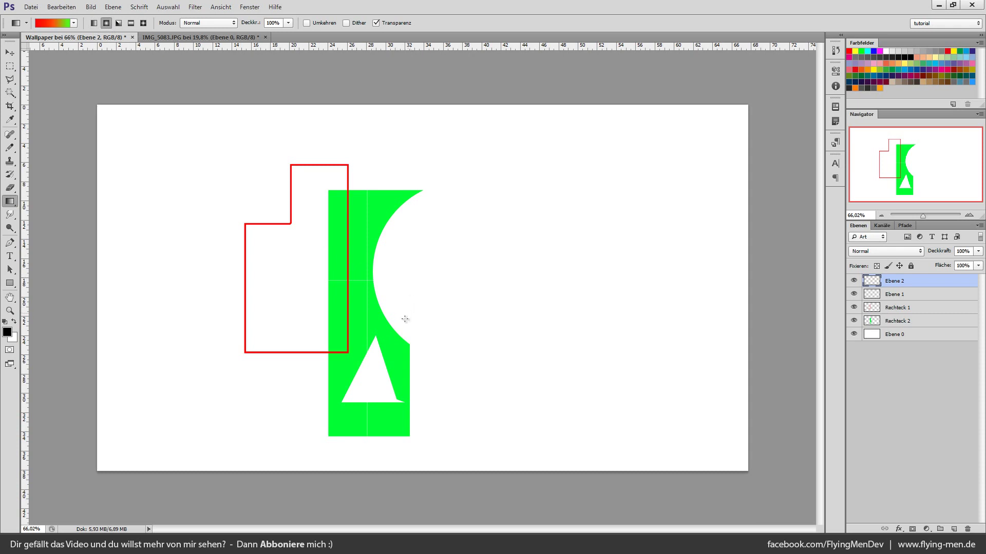
{"action": "left_click_drag", "start_coordinate": [405, 321], "coordinate": [699, 130]}
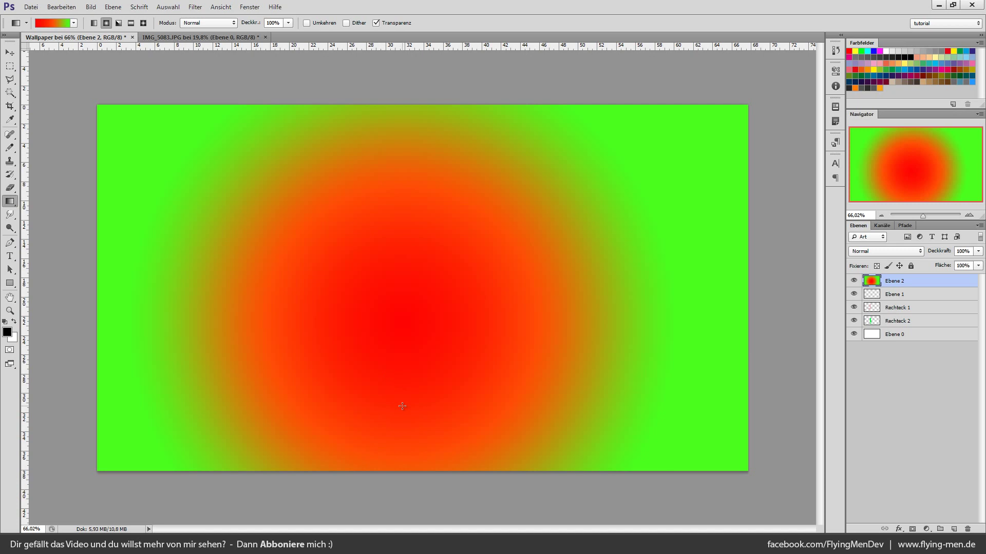
{"action": "left_click", "coordinate": [307, 22]}
{"action": "left_click_drag", "start_coordinate": [408, 307], "coordinate": [656, 147]}
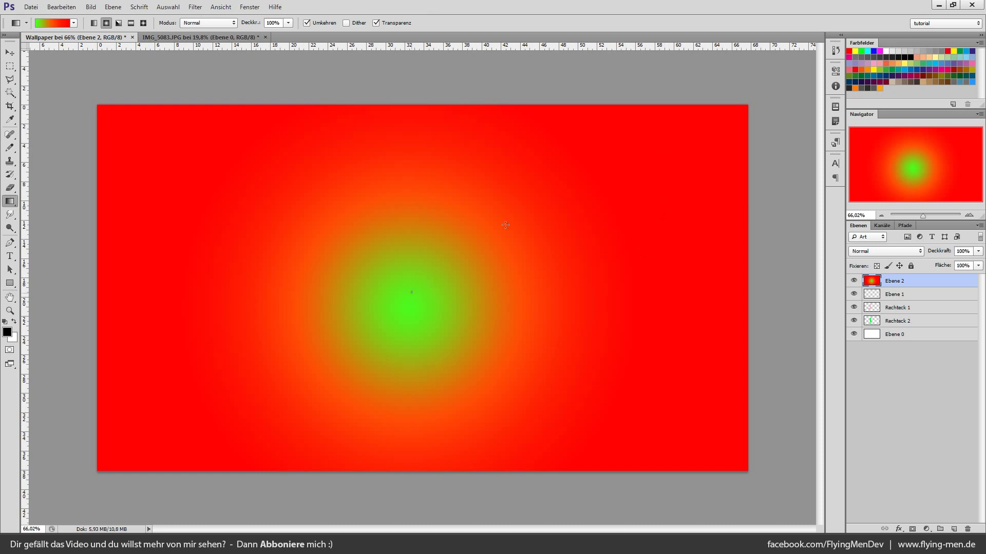
{"action": "left_click_drag", "start_coordinate": [505, 225], "coordinate": [621, 101]}
{"action": "mouse_move", "coordinate": [424, 295]}
{"action": "left_mouse_down"}
{"action": "mouse_move", "coordinate": [710, 42]}
{"action": "mouse_move", "coordinate": [696, 58]}
{"action": "left_mouse_up"}
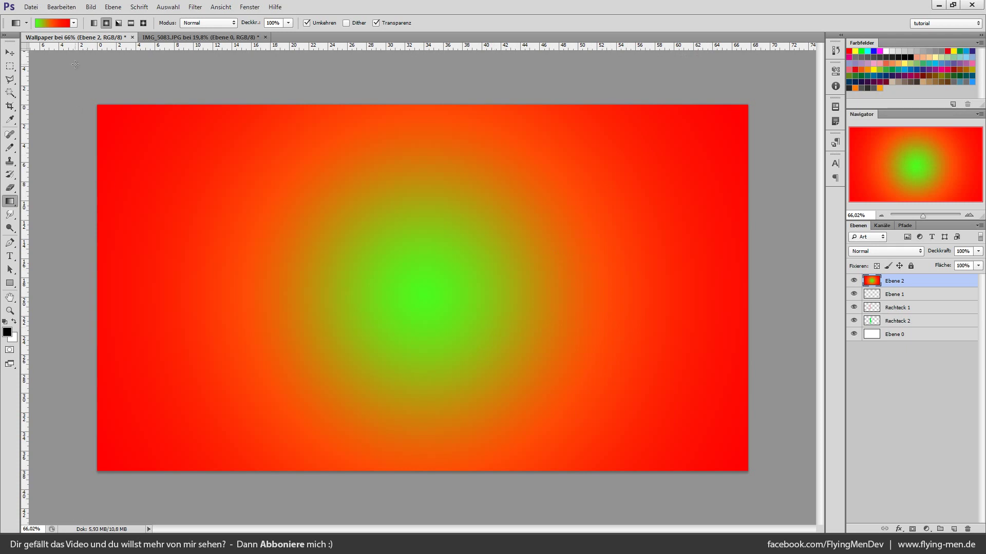
Switch to Angle Gradient and drag from the lower middle of the canvas
{"action": "left_click", "coordinate": [119, 22]}
{"action": "left_click_drag", "start_coordinate": [411, 316], "coordinate": [457, 269]}
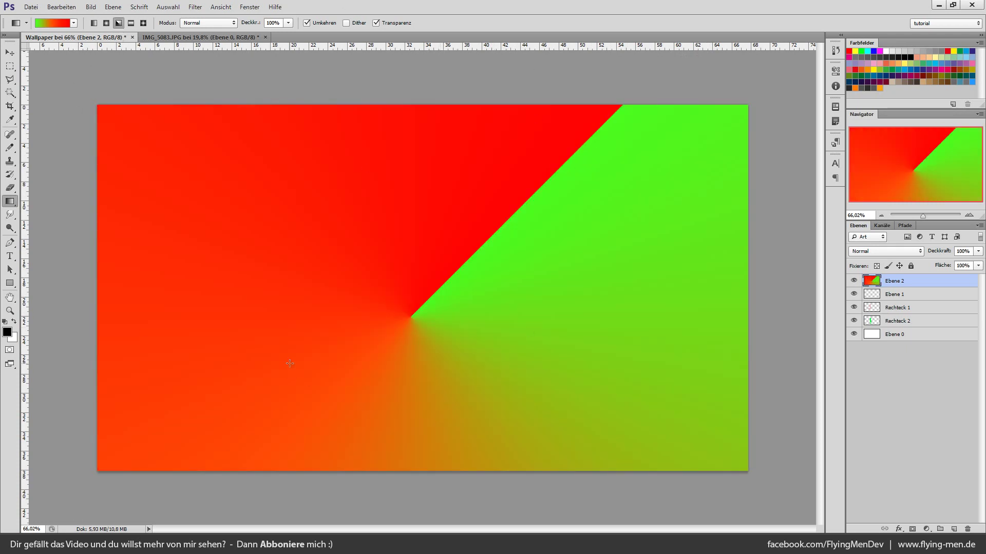
{"action": "left_click_drag", "start_coordinate": [361, 302], "coordinate": [244, 149]}
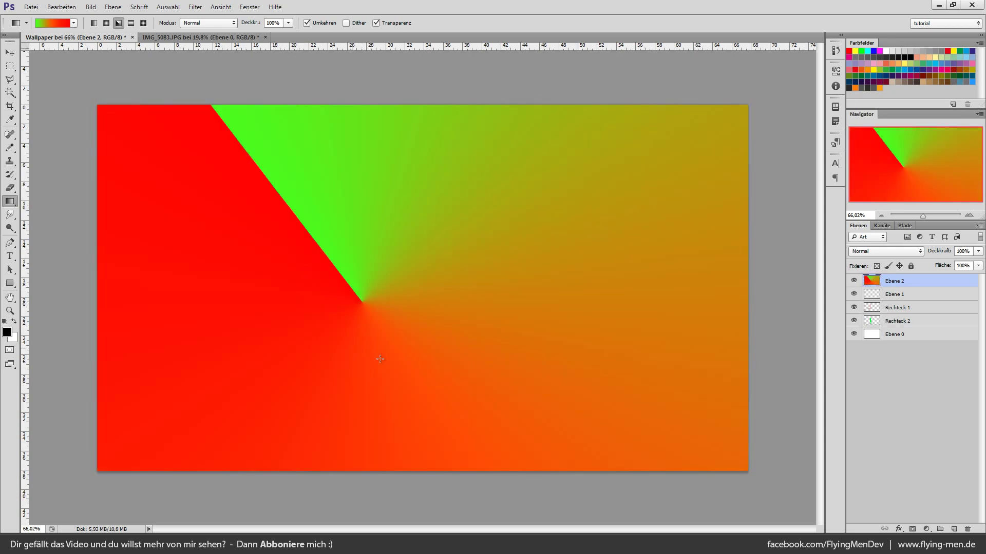
{"action": "left_click_drag", "start_coordinate": [411, 376], "coordinate": [632, 99]}
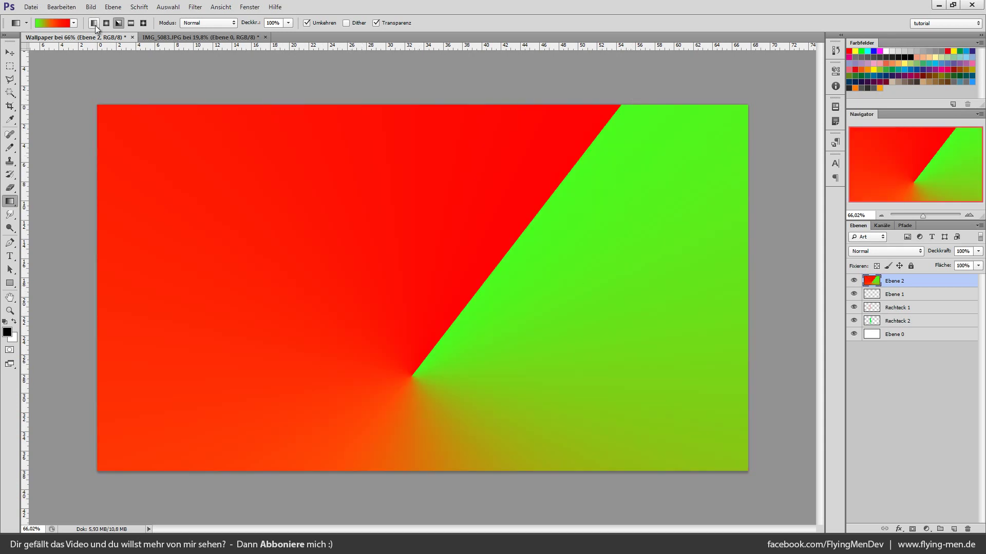
Draw reflected gradients on Ebene 2, adjusting the green band's position and width
{"action": "left_click", "coordinate": [131, 23]}
{"action": "left_click_drag", "start_coordinate": [376, 364], "coordinate": [377, 215]}
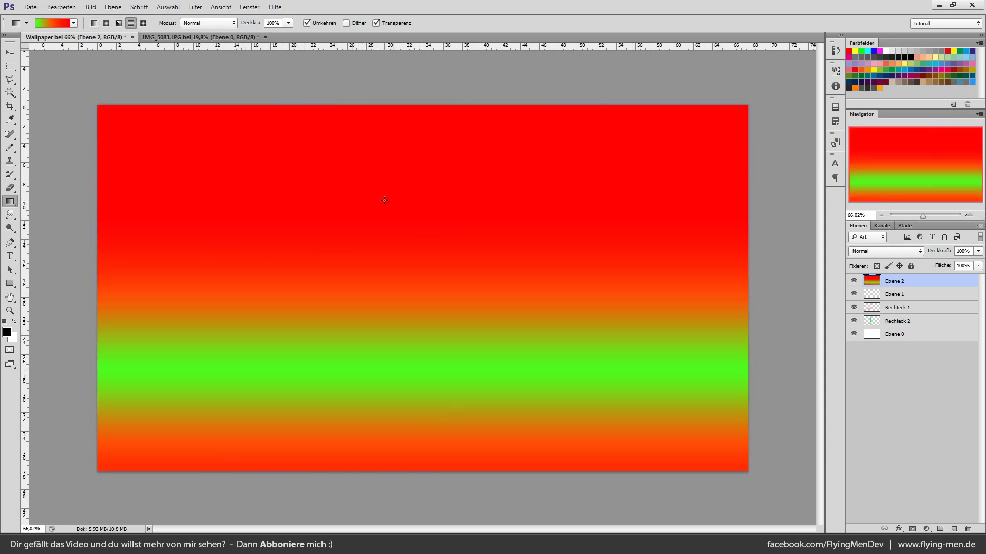
{"action": "left_click_drag", "start_coordinate": [408, 280], "coordinate": [395, 162]}
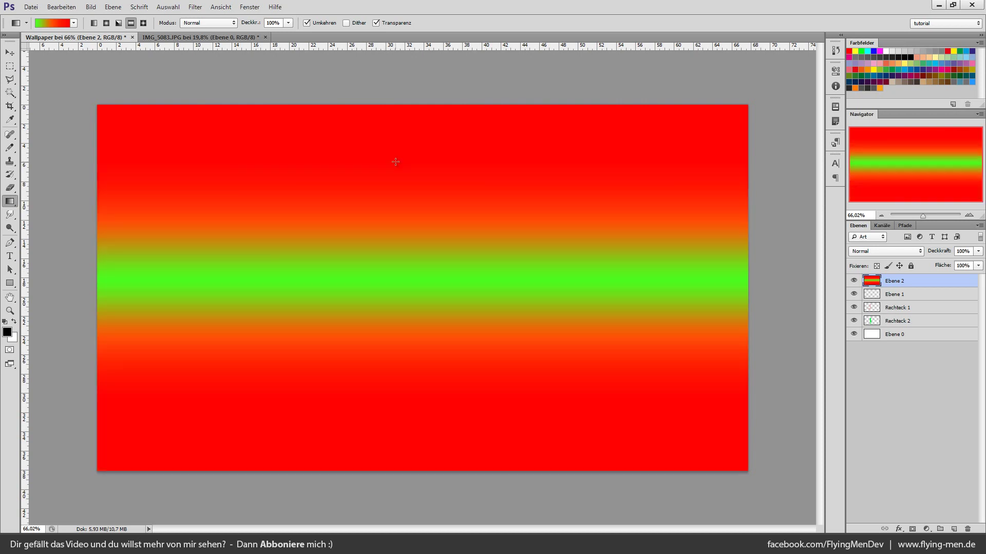
{"action": "left_click_drag", "start_coordinate": [393, 295], "coordinate": [386, 189]}
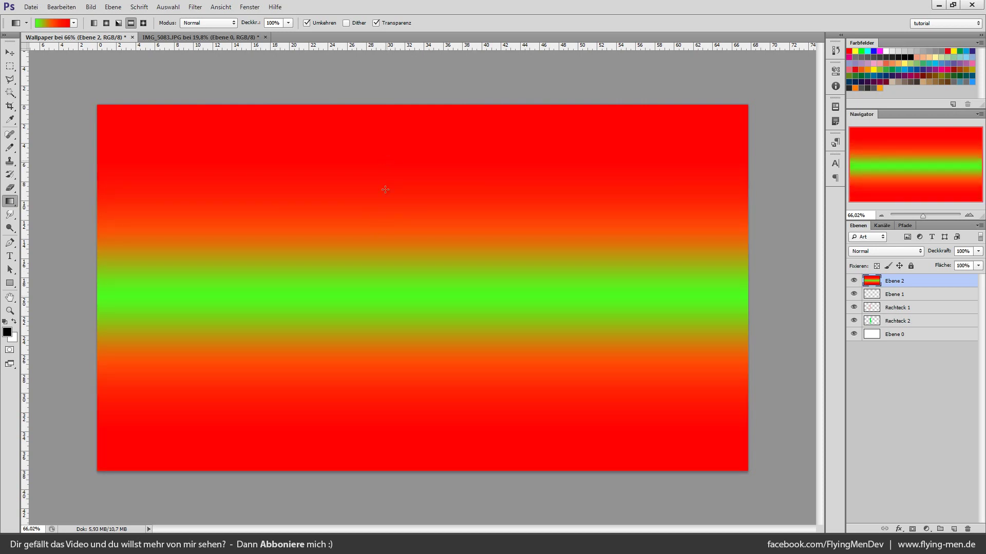
{"action": "left_click_drag", "start_coordinate": [378, 299], "coordinate": [370, 220]}
{"action": "left_click_drag", "start_coordinate": [371, 316], "coordinate": [385, 162]}
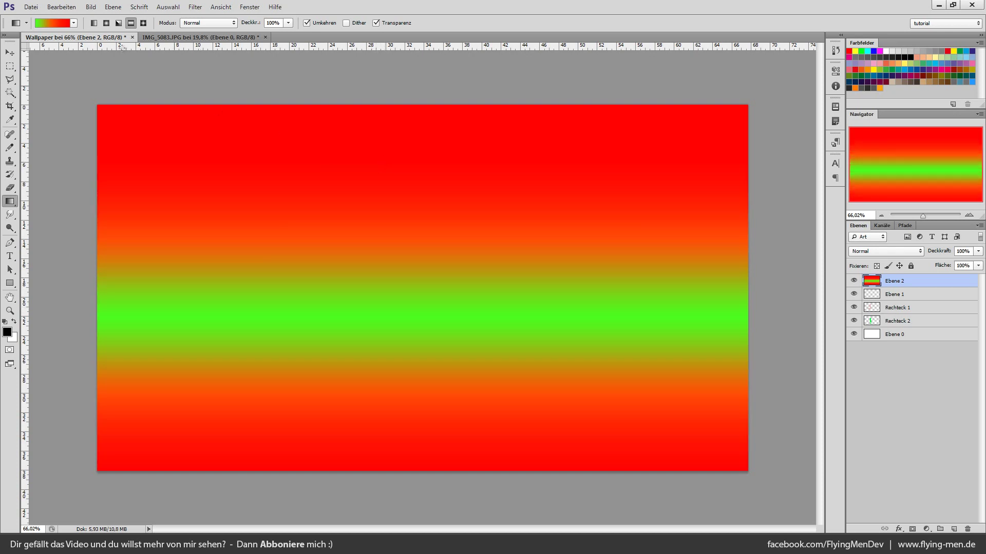
Try diamond gradients with Umkehren unchecked, then delete layer Ebene 2
{"action": "left_click", "coordinate": [143, 22]}
{"action": "left_click_drag", "start_coordinate": [383, 253], "coordinate": [567, 121]}
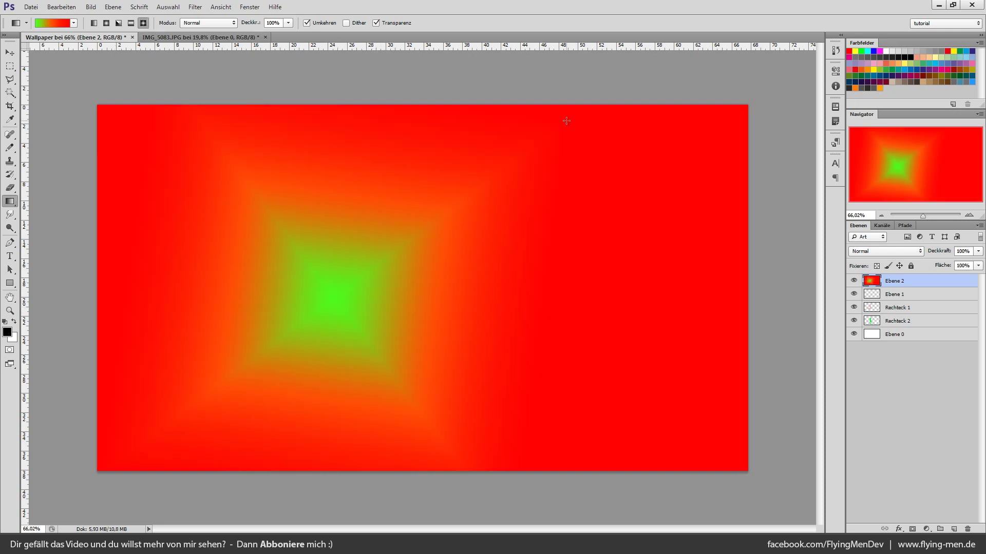
{"action": "left_click_drag", "start_coordinate": [444, 319], "coordinate": [636, 269]}
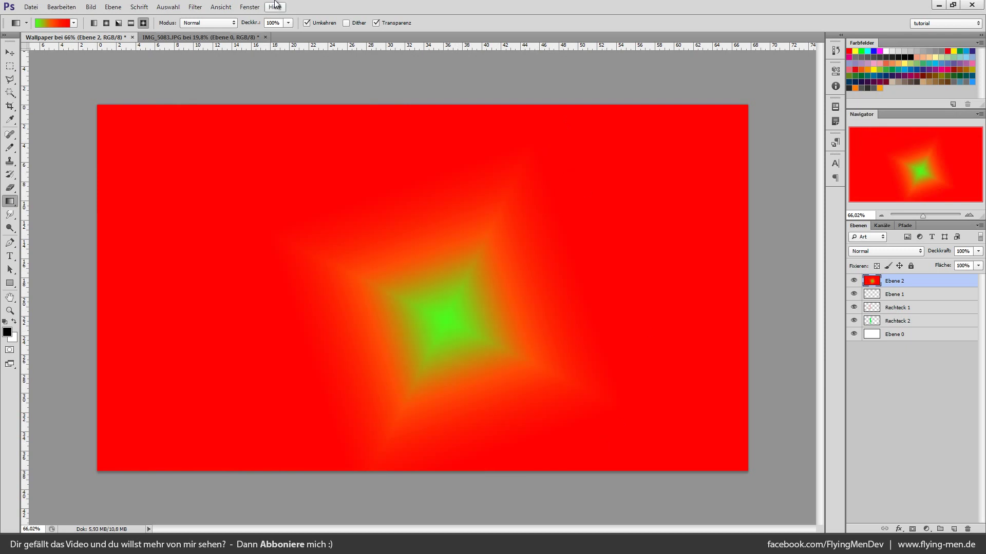
{"action": "left_click", "coordinate": [306, 23]}
{"action": "left_click_drag", "start_coordinate": [429, 280], "coordinate": [458, 343]}
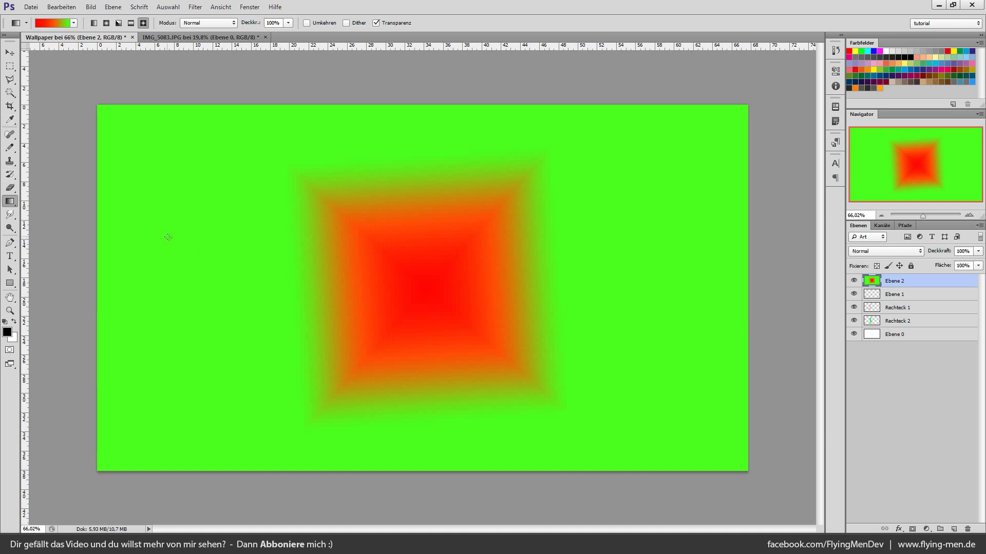
{"action": "key", "text": "Delete"}
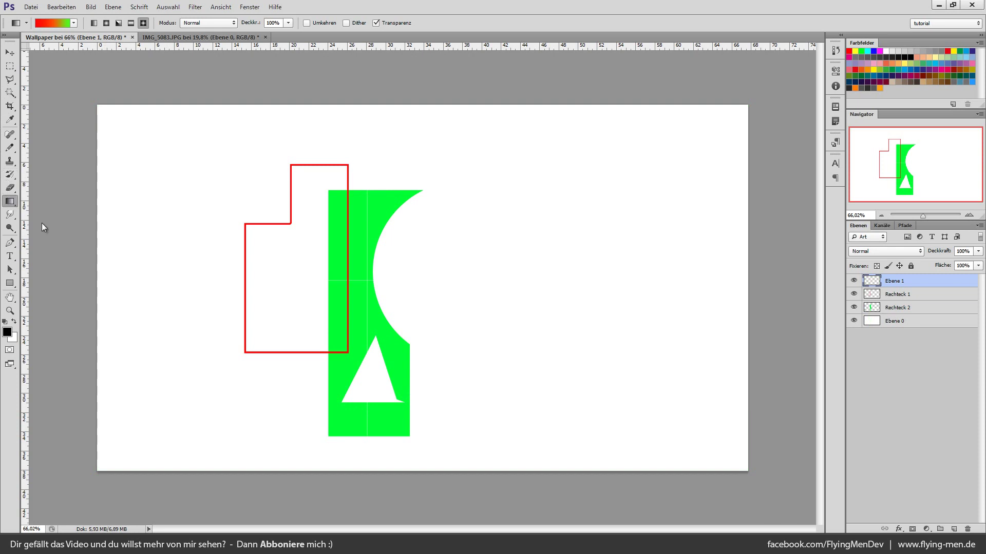
Select the Füllwerkzeug (paint bucket) and set the foreground colour to red (255)
{"action": "right_click", "coordinate": [10, 201]}
{"action": "left_click", "coordinate": [59, 210]}
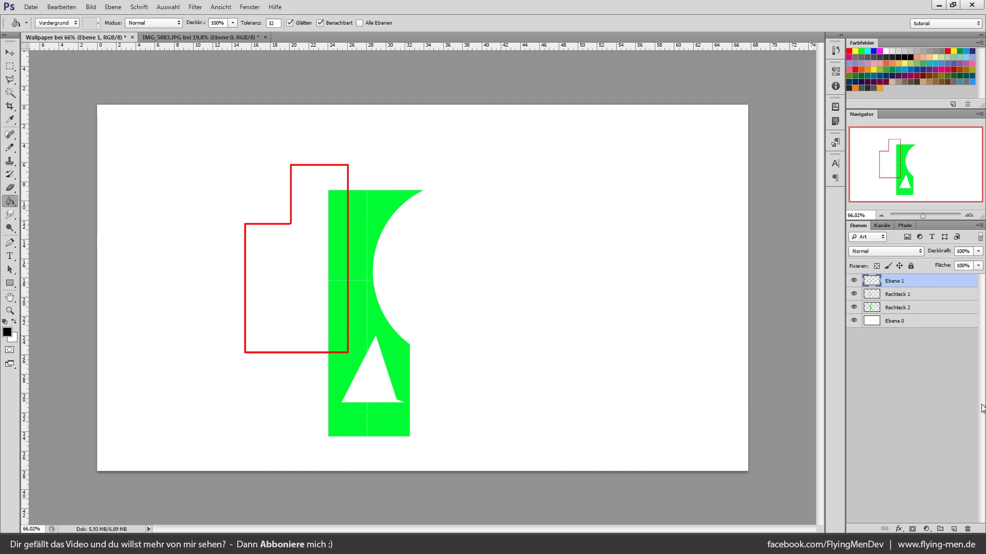
{"action": "left_click", "coordinate": [7, 332]}
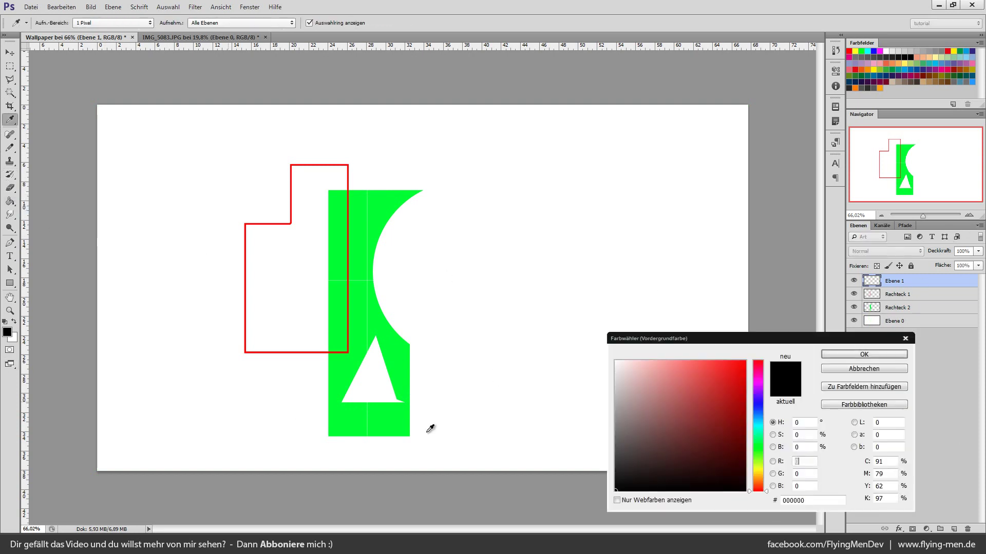
{"action": "left_click", "coordinate": [803, 461]}
{"action": "type", "text": "255"}
{"action": "left_click", "coordinate": [854, 354]}
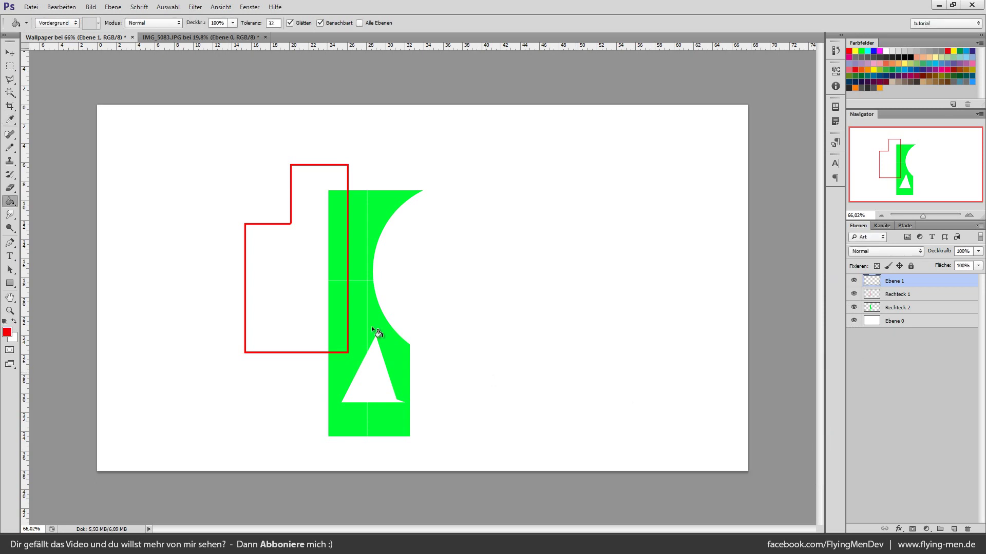
Bucket-fill Ebene 1 with red twice, undoing each fill
{"action": "left_click", "coordinate": [390, 211]}
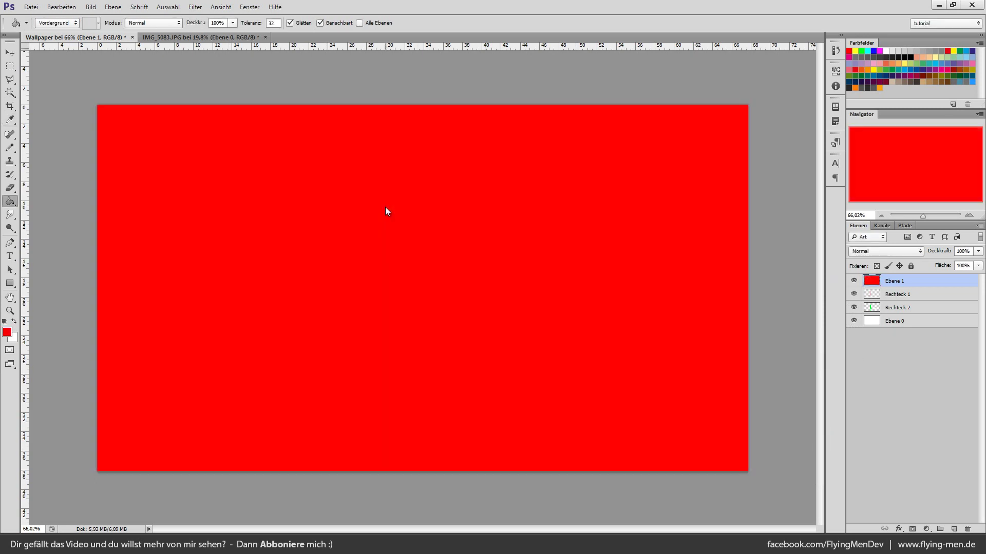
{"action": "key", "text": "ctrl+z"}
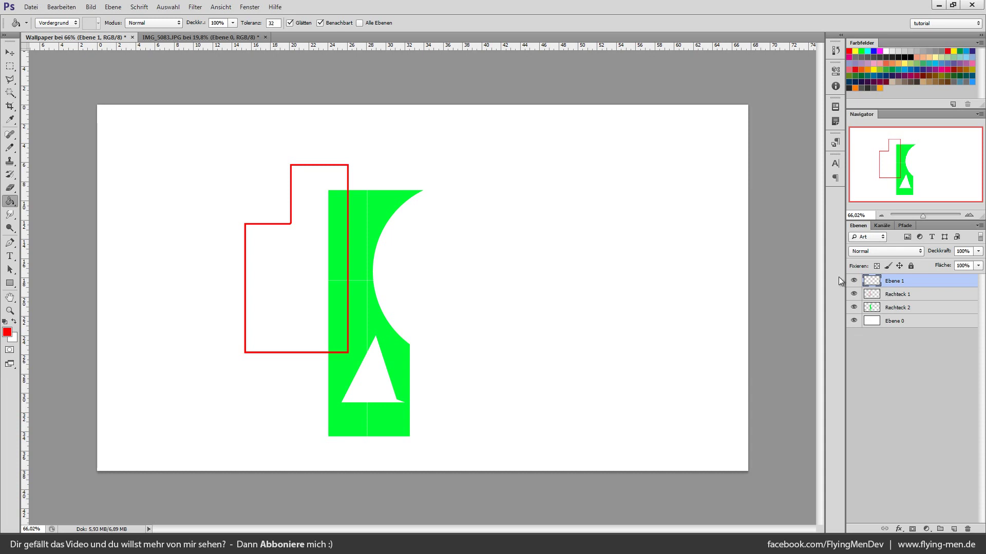
{"action": "left_click", "coordinate": [854, 280]}
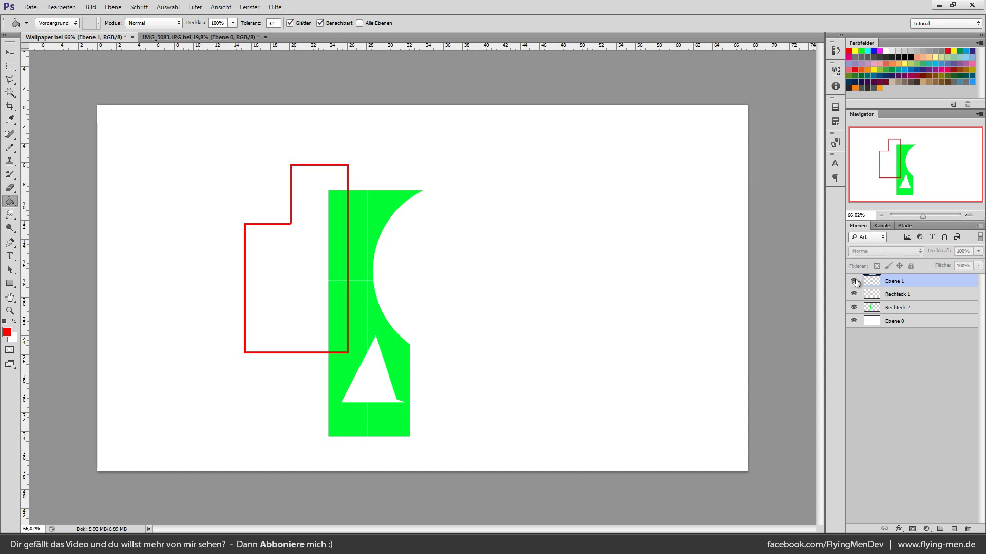
{"action": "left_click", "coordinate": [644, 272]}
{"action": "key", "text": "ctrl+z"}
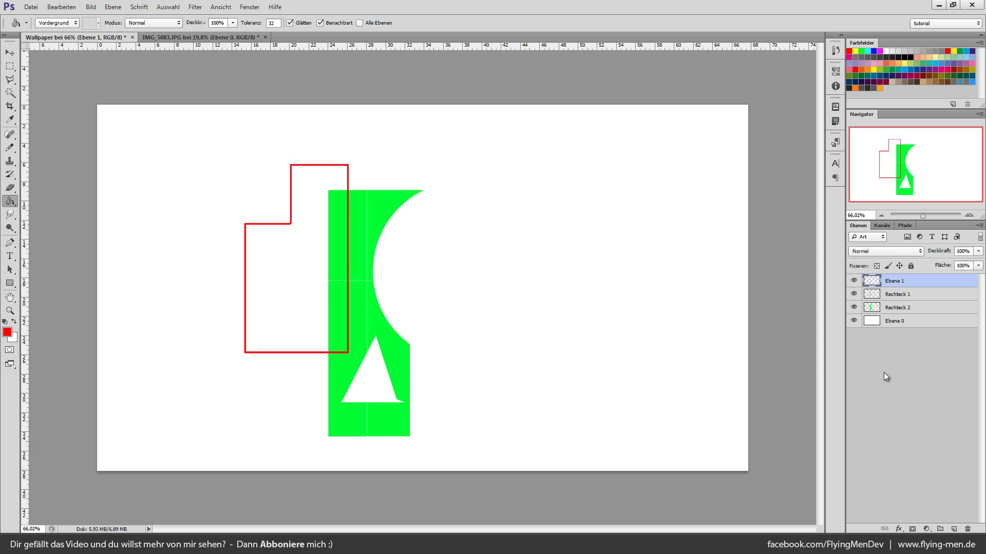
Select layer Rechteck 1 and set the foreground colour to blue
{"action": "left_click", "coordinate": [899, 294]}
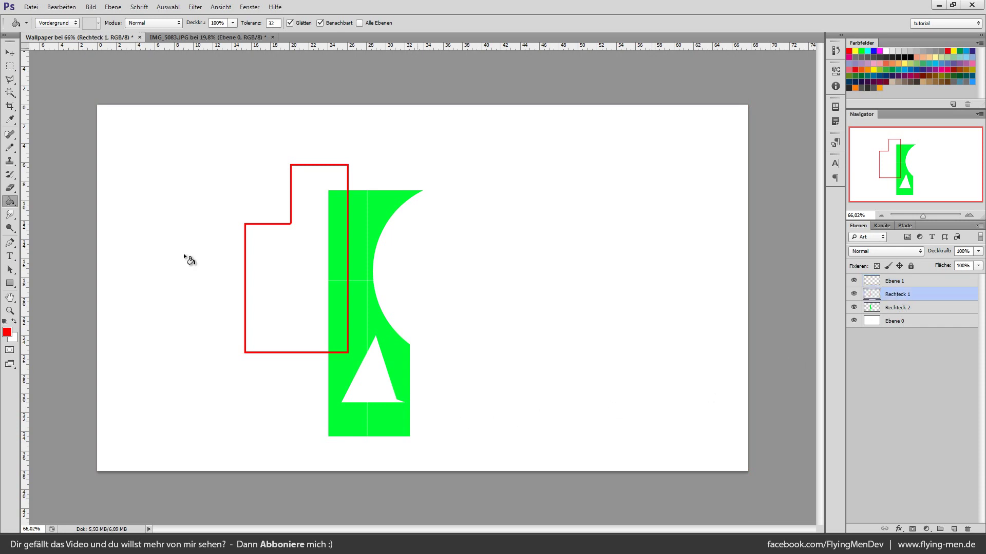
{"action": "left_click", "coordinate": [8, 332]}
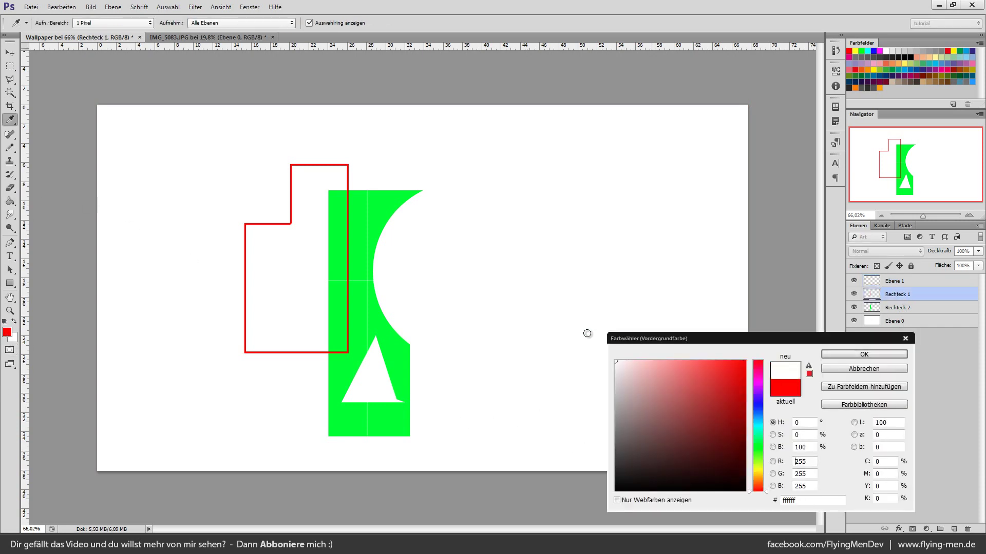
{"action": "left_click", "coordinate": [757, 410]}
{"action": "left_click", "coordinate": [832, 354]}
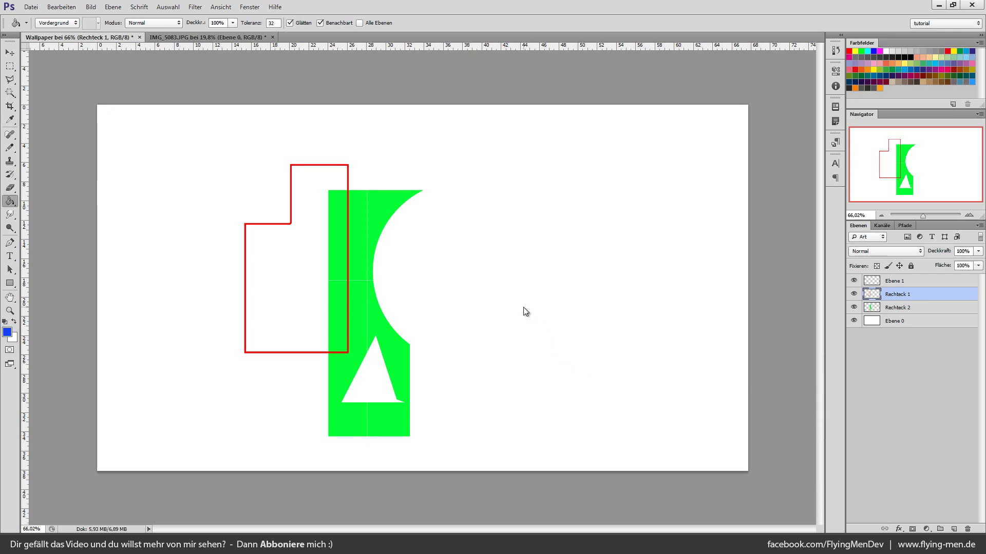
Bucket-fill the background and the red L-shape blue, undo both, then select Rechteck 2
{"action": "left_click", "coordinate": [523, 307]}
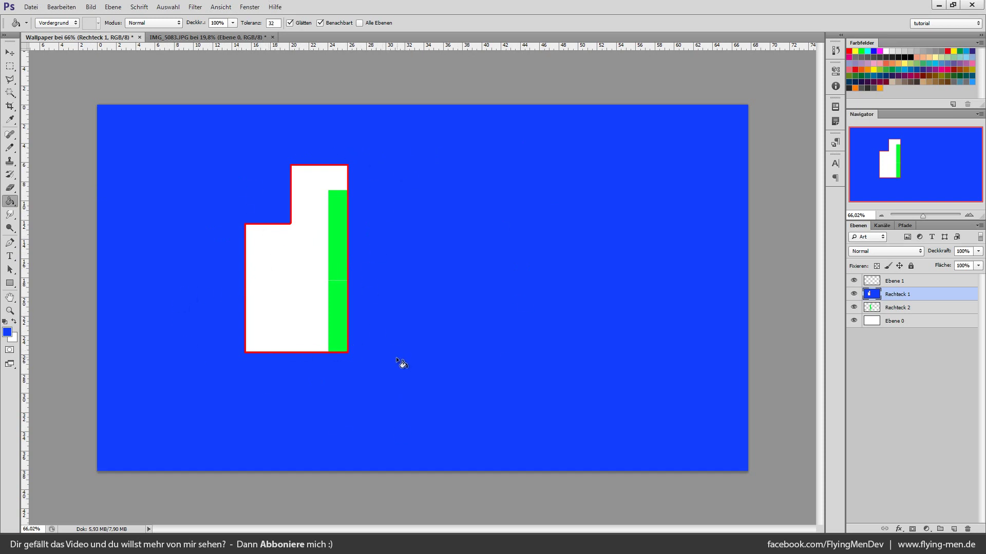
{"action": "key", "text": "ctrl+z"}
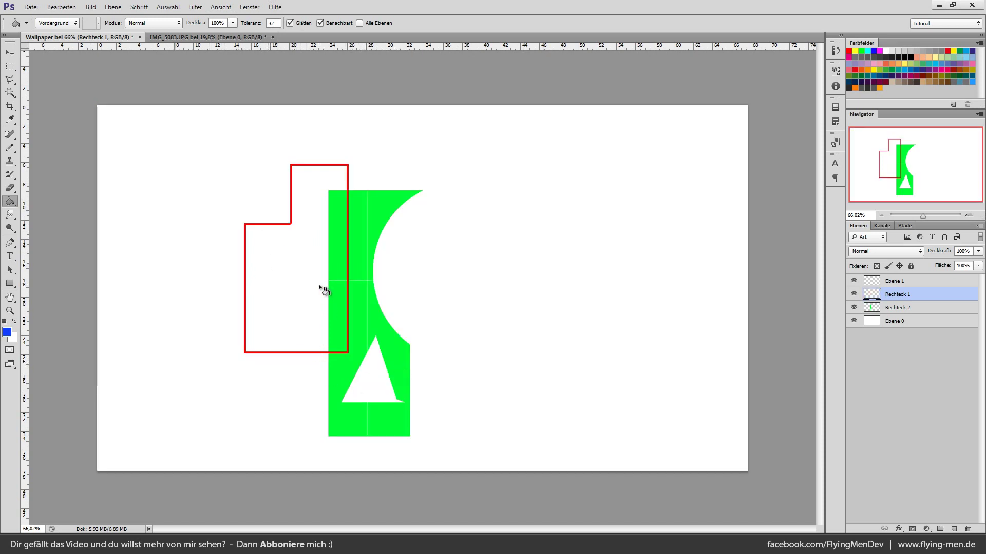
{"action": "left_click", "coordinate": [318, 285]}
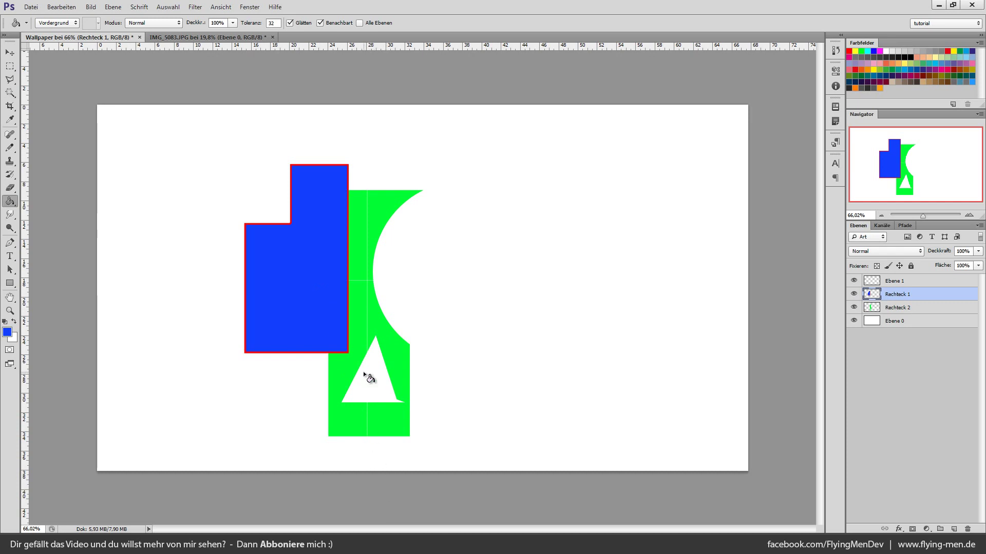
{"action": "key", "text": "ctrl+z"}
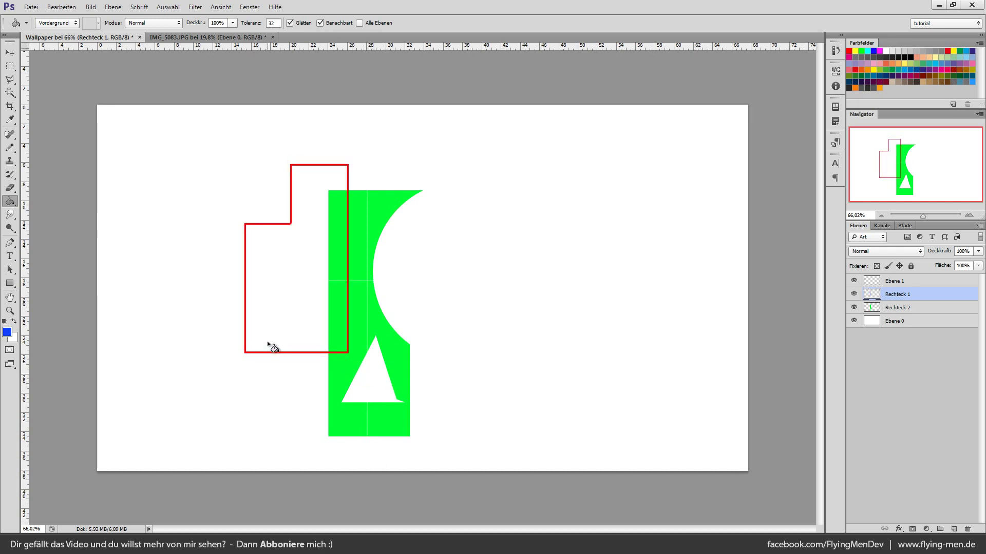
{"action": "left_click", "coordinate": [908, 308]}
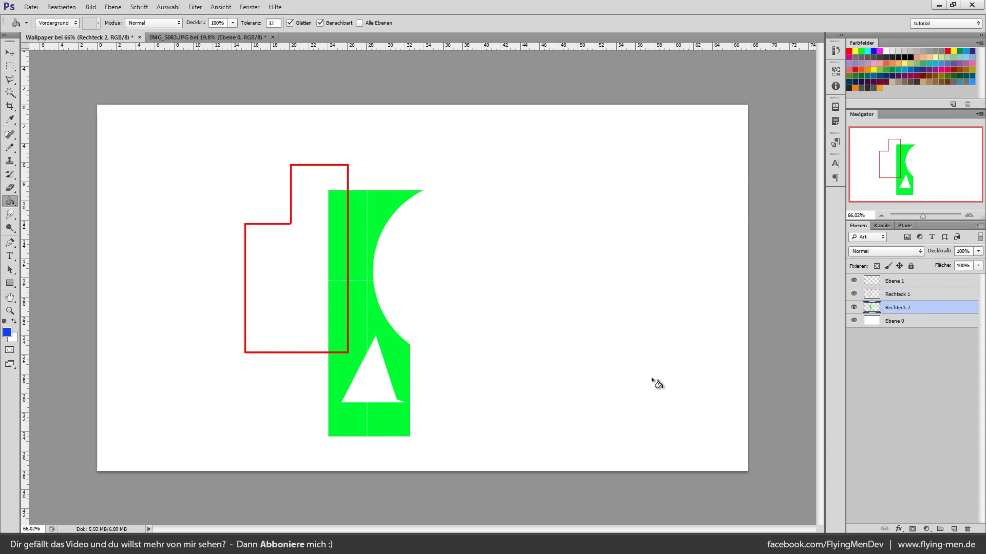
{"action": "left_click", "coordinate": [593, 245]}
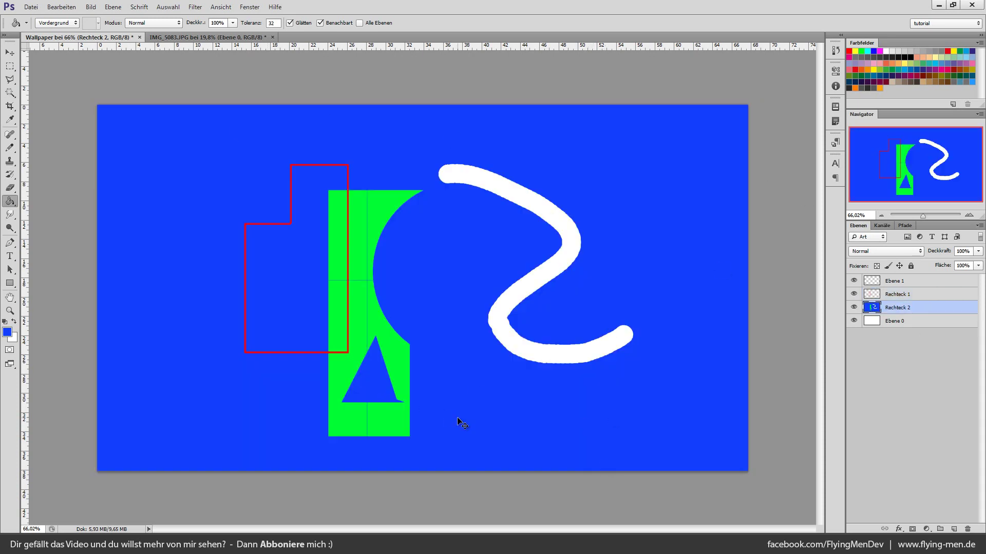
{"action": "key", "text": "ctrl+z"}
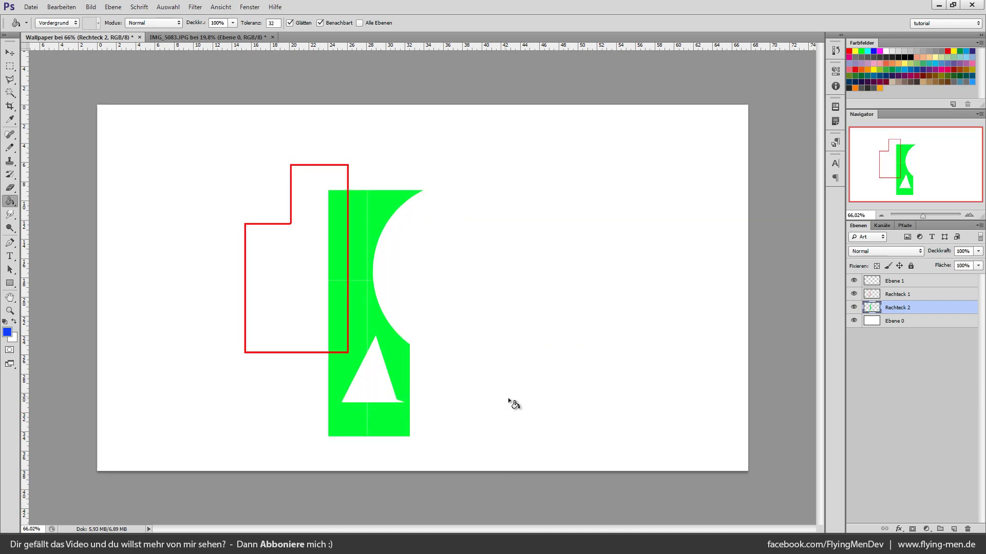
{"action": "left_click", "coordinate": [396, 357]}
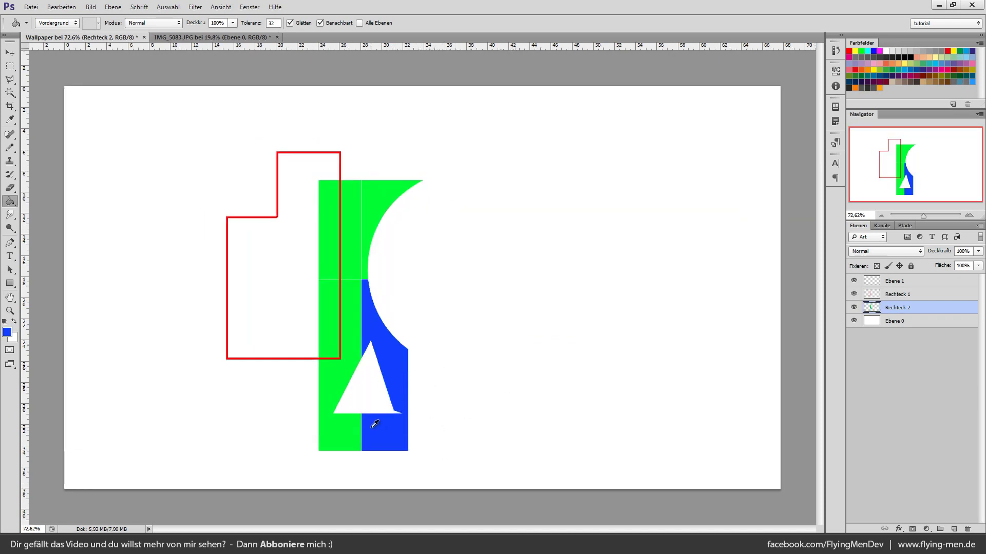
{"action": "scroll", "coordinate": [392, 170], "scroll_direction": "up", "scroll_amount": 5}
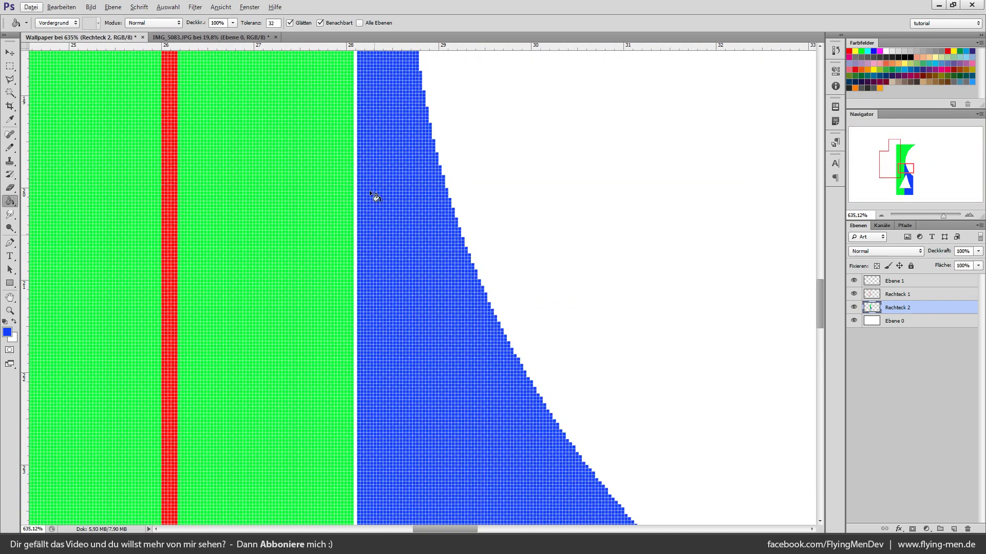
{"action": "scroll", "coordinate": [373, 198], "scroll_direction": "down", "scroll_amount": 5}
{"action": "key", "text": "ctrl+z"}
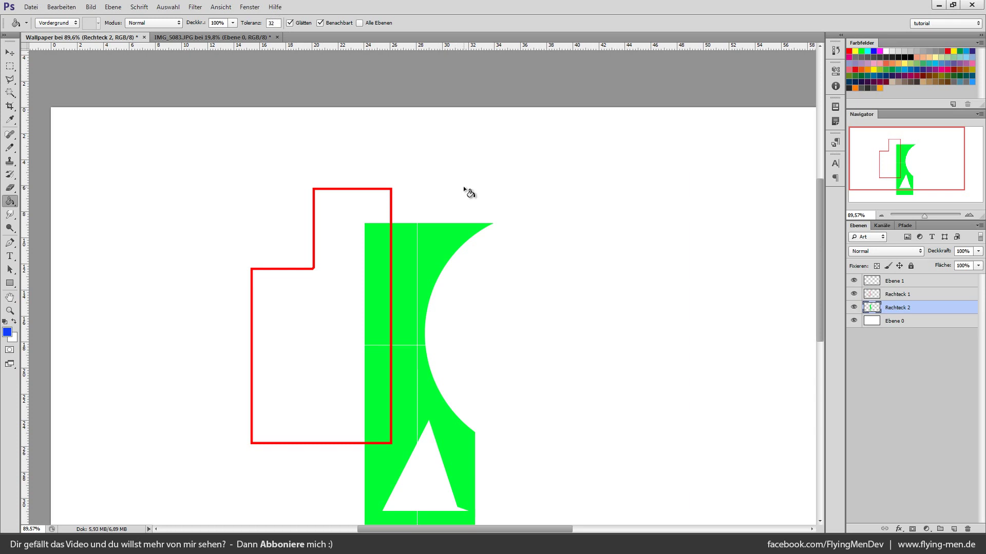
On the IMG_5083.JPG photo, try blue Paint Bucket fills on the face and wall, then undo them
{"action": "left_click", "coordinate": [260, 38]}
{"action": "scroll", "coordinate": [422, 226], "scroll_direction": "up", "scroll_amount": 2}
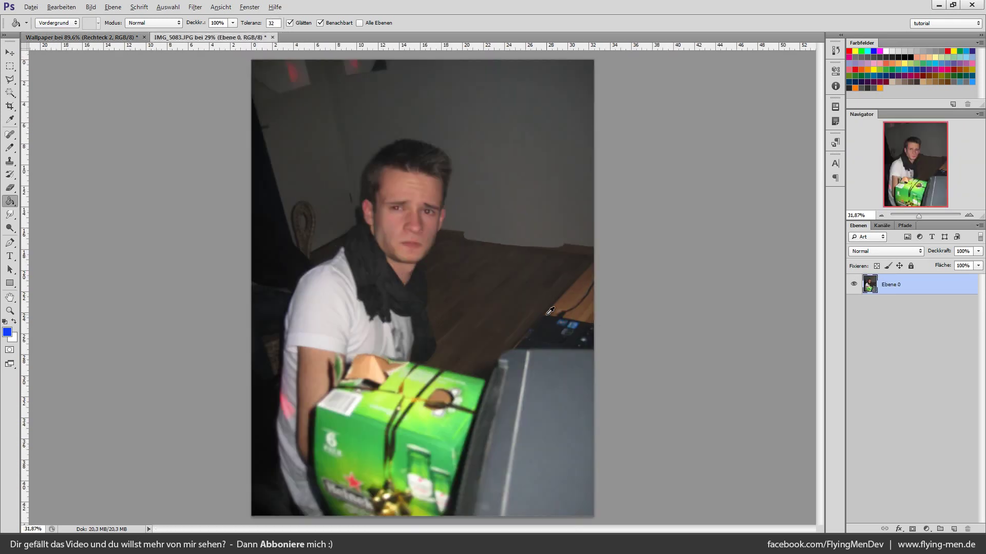
{"action": "scroll", "coordinate": [422, 226], "scroll_direction": "up", "scroll_amount": 1}
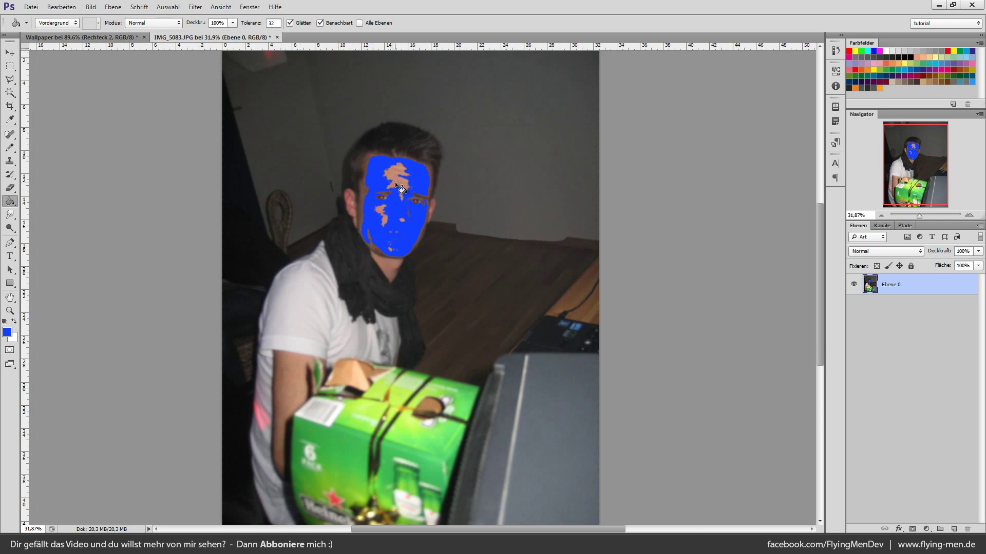
{"action": "key", "text": "ctrl+z"}
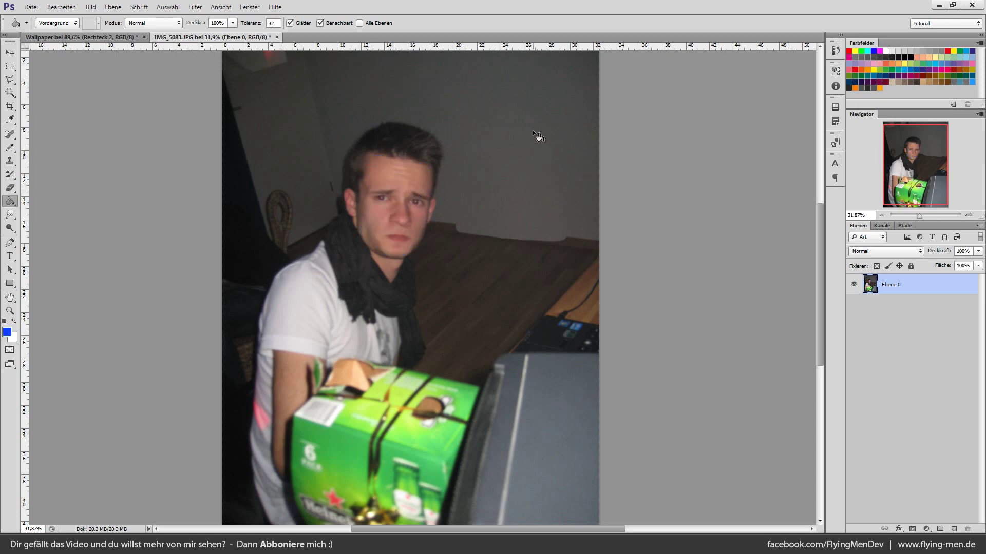
{"action": "left_click", "coordinate": [532, 131]}
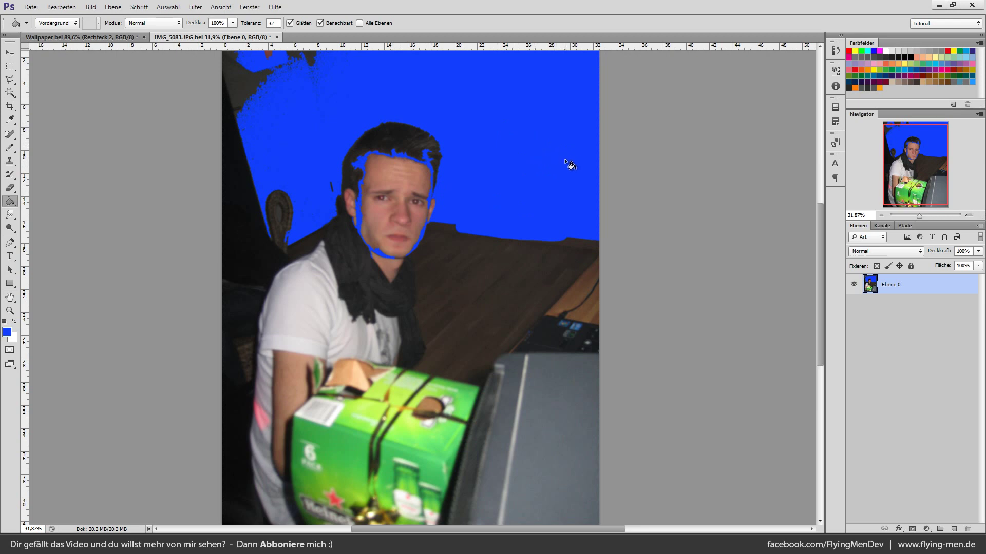
{"action": "key", "text": "ctrl+z"}
Set the fill tolerance to 255, dismiss the range warning, and undo the whole-photo blue fill
{"action": "double_click", "coordinate": [272, 23]}
{"action": "type", "text": "1000"}
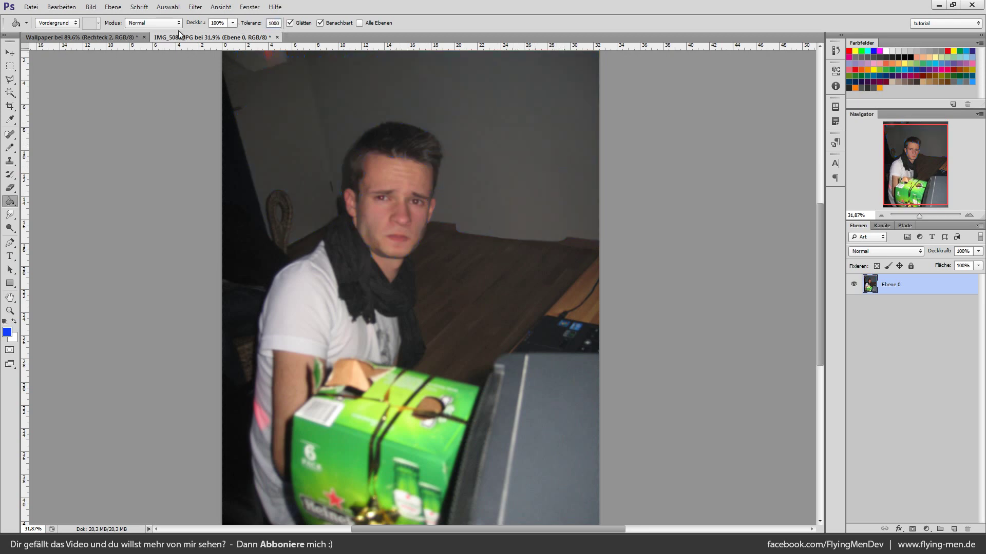
{"action": "key", "text": "Return"}
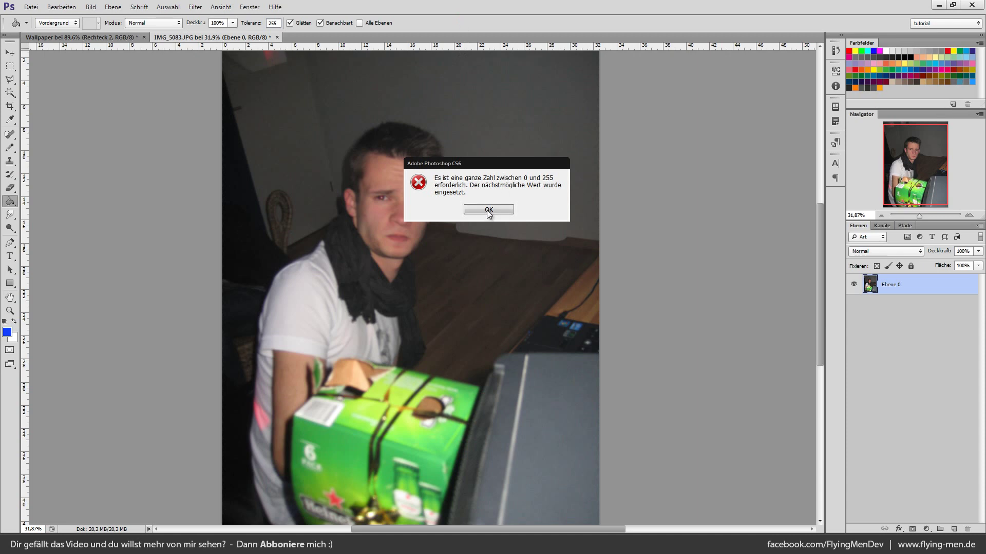
{"action": "left_click", "coordinate": [488, 211]}
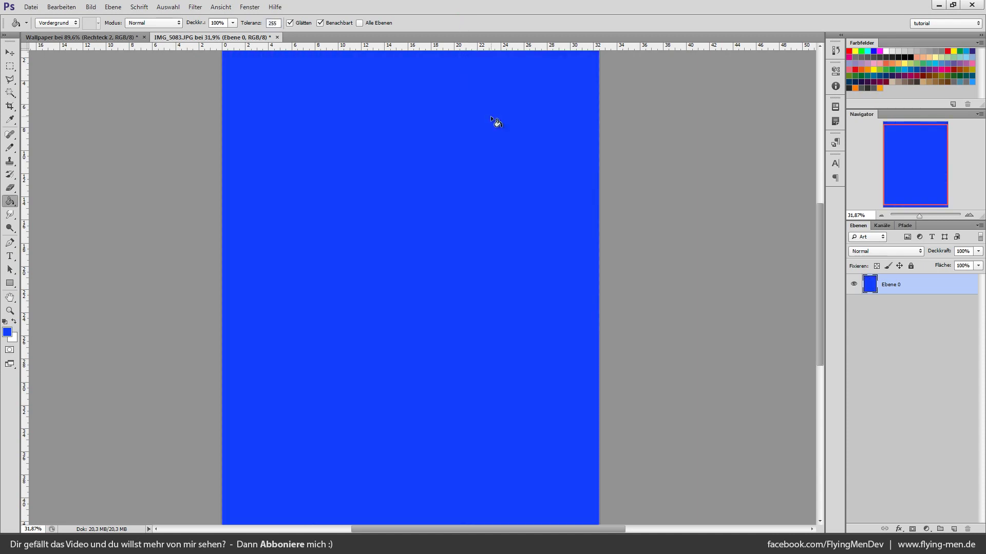
{"action": "key", "text": "ctrl+z"}
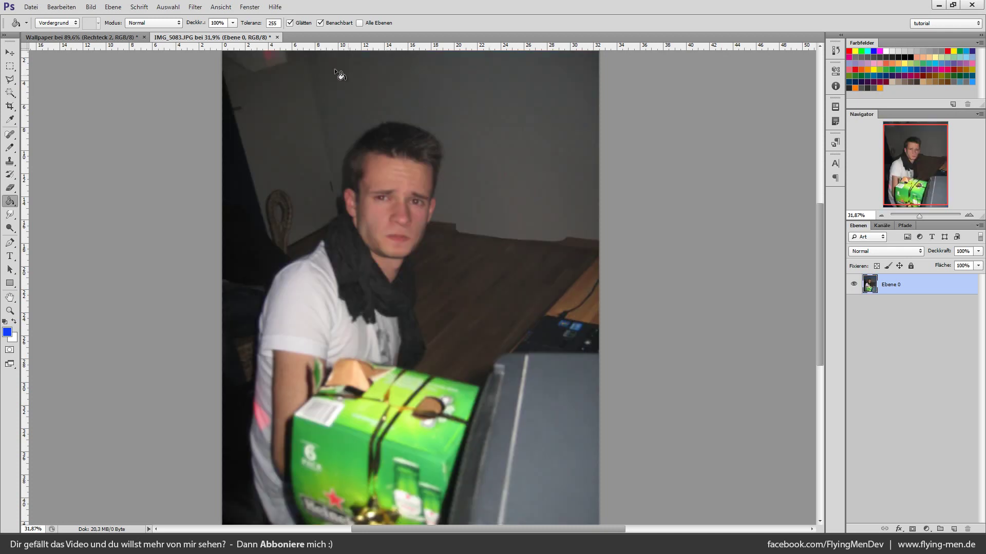
Set the fill tolerance to 10, undo both blue wall fills, and return to Wallpaper
{"action": "type", "text": "0"}
{"action": "scroll", "coordinate": [495, 100], "scroll_direction": "up", "scroll_amount": 10}
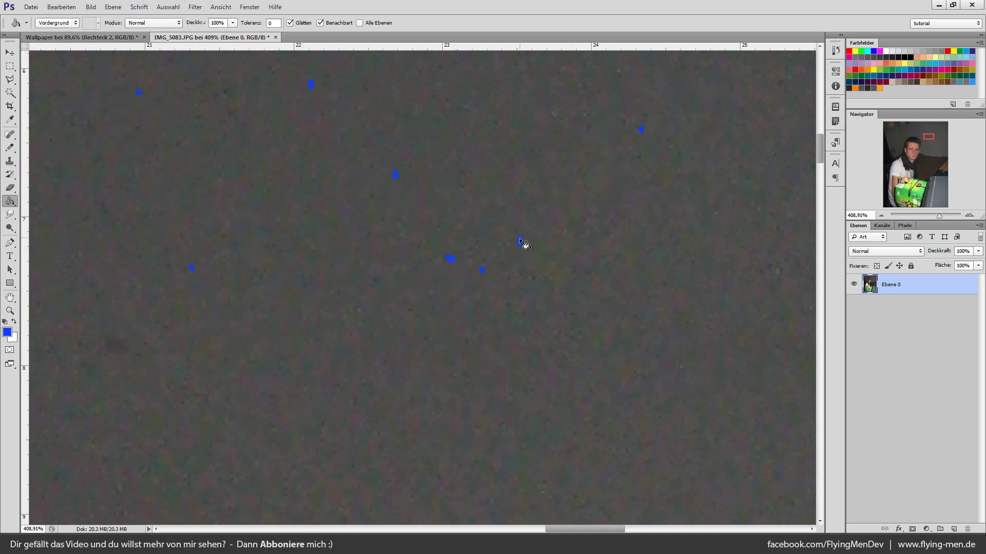
{"action": "scroll", "coordinate": [518, 303], "scroll_direction": "down", "scroll_amount": 10}
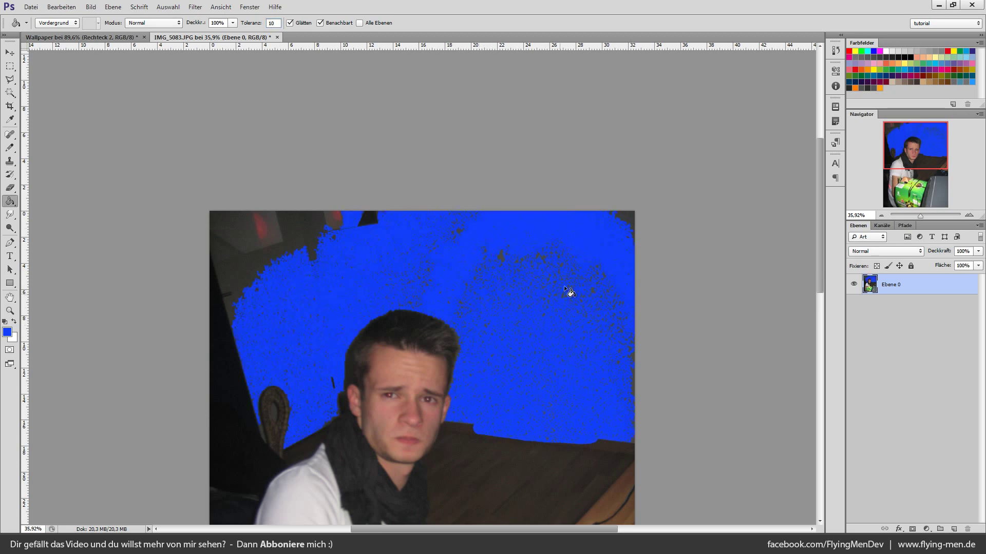
{"action": "scroll", "coordinate": [578, 308], "scroll_direction": "down", "scroll_amount": 1}
{"action": "scroll", "coordinate": [578, 308], "scroll_direction": "down", "scroll_amount": 2}
{"action": "scroll", "coordinate": [565, 322], "scroll_direction": "up", "scroll_amount": 2}
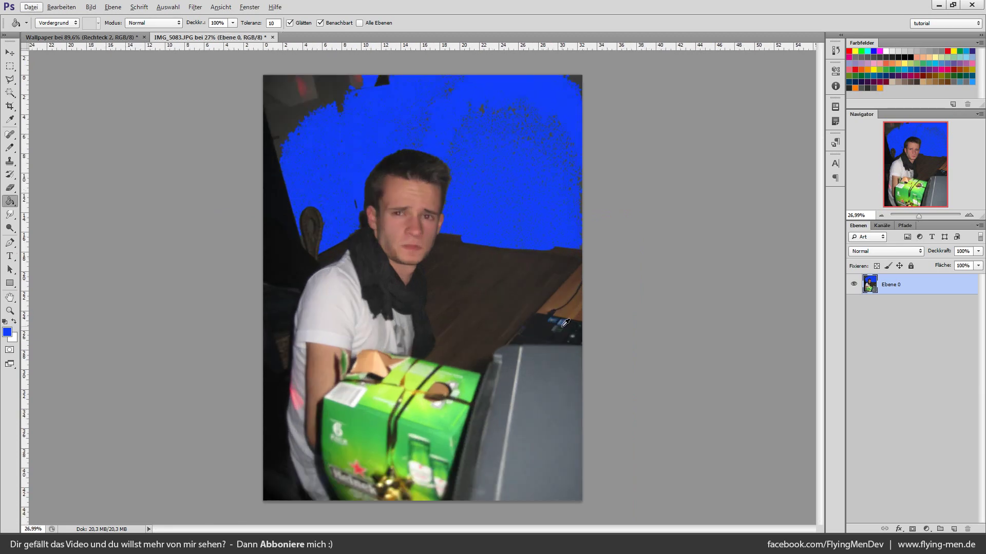
{"action": "key", "text": "ctrl+alt+z"}
{"action": "key", "text": "ctrl+alt+z"}
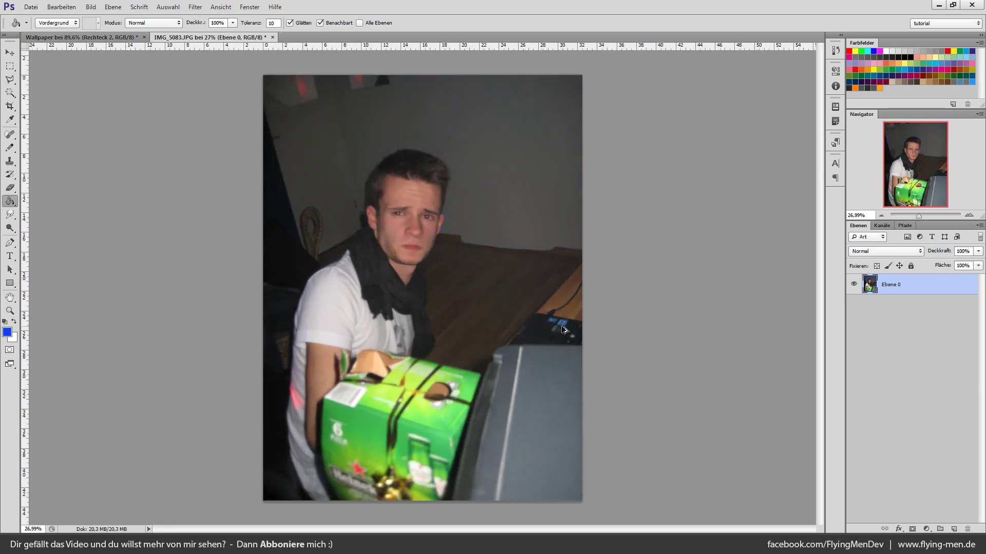
{"action": "left_click", "coordinate": [81, 37]}
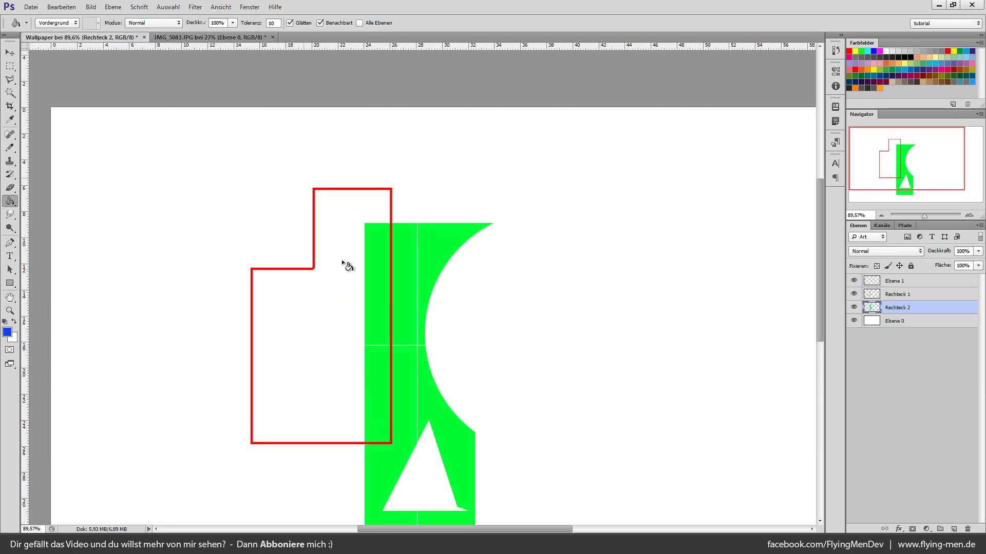
Select the Blur tool from the Smudge flyout and bring up the IMG_5083.JPG photo
{"action": "left_click", "coordinate": [9, 215]}
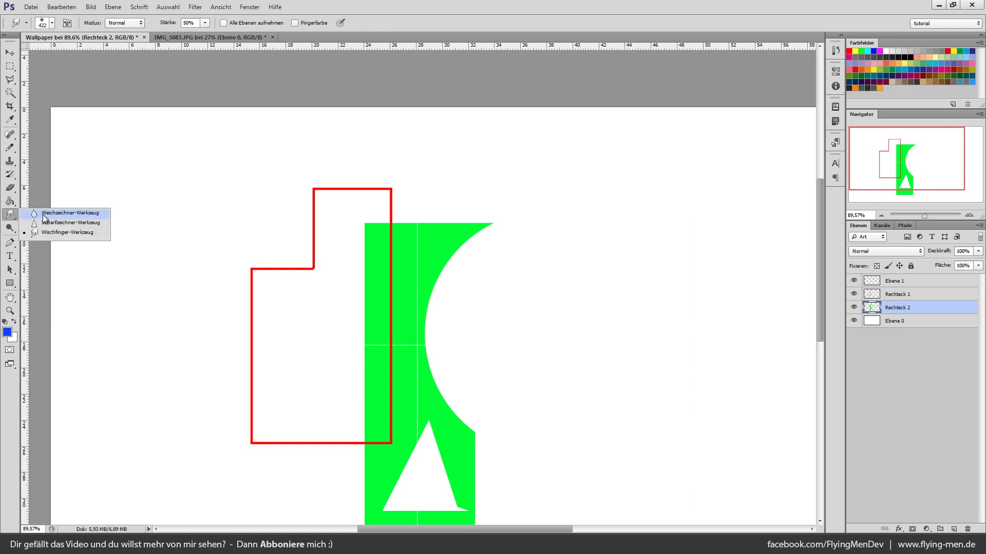
{"action": "left_click", "coordinate": [72, 213]}
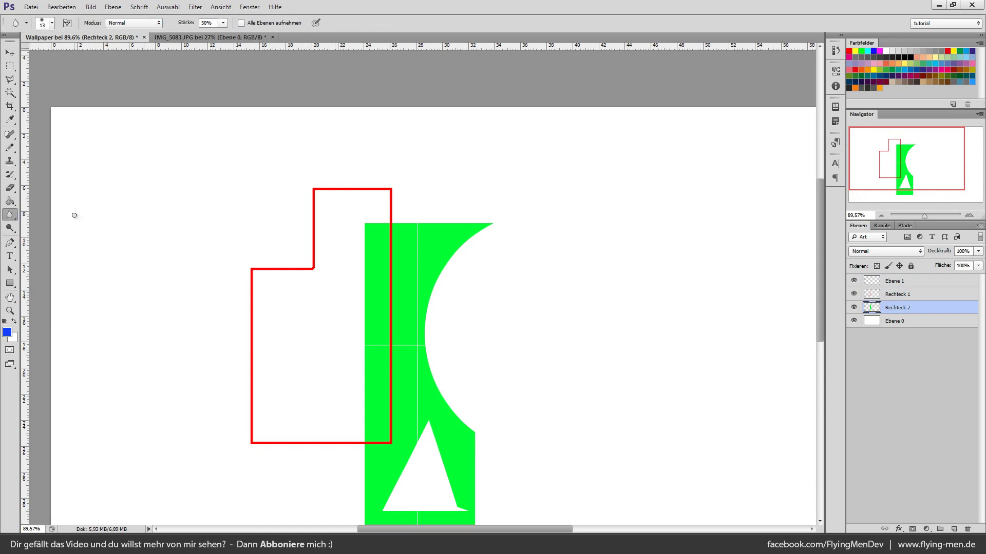
{"action": "left_click", "coordinate": [246, 37]}
{"action": "scroll", "coordinate": [500, 244], "scroll_direction": "up", "scroll_amount": 1}
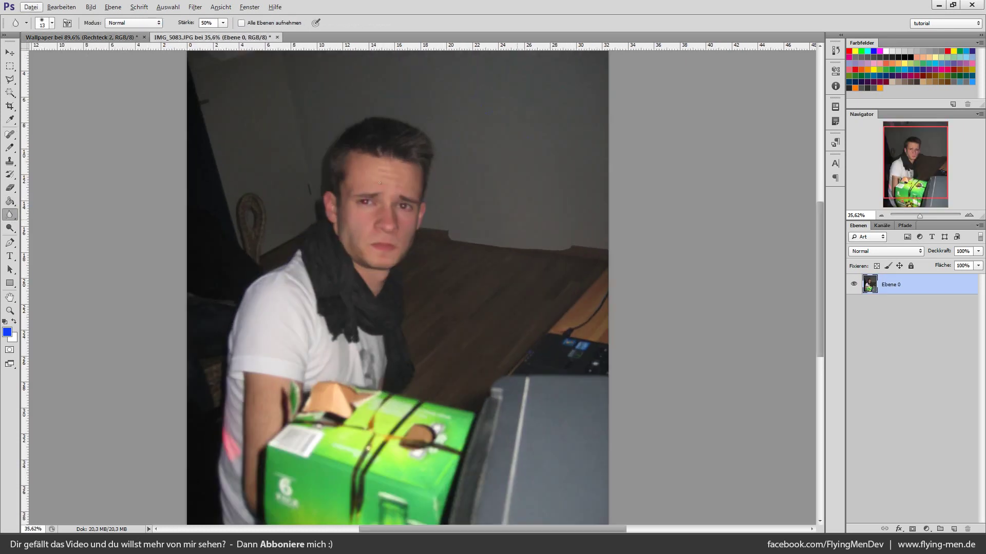
Set the blur brush to 370 px with 100% hardness
{"action": "left_click", "coordinate": [51, 22]}
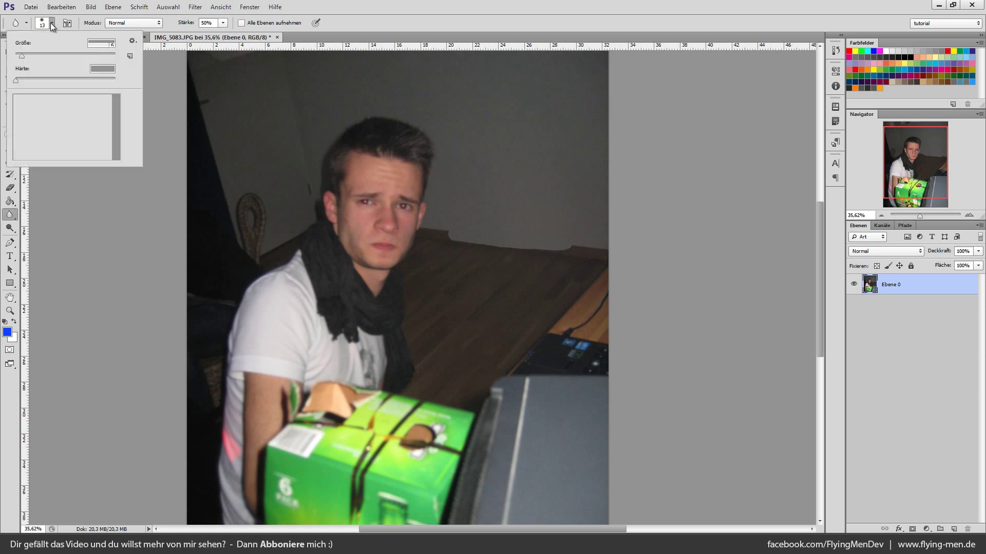
{"action": "left_click", "coordinate": [37, 54]}
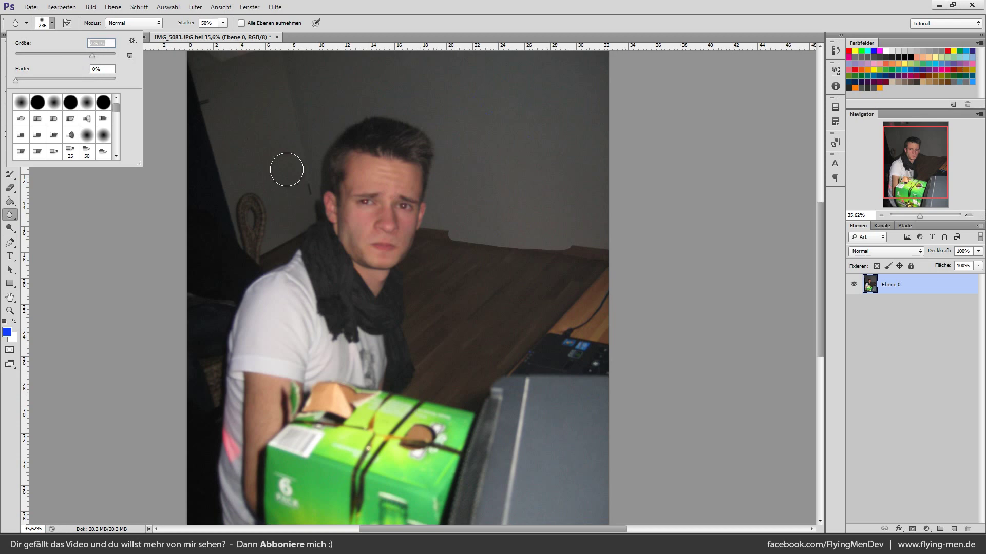
{"action": "left_click", "coordinate": [590, 24]}
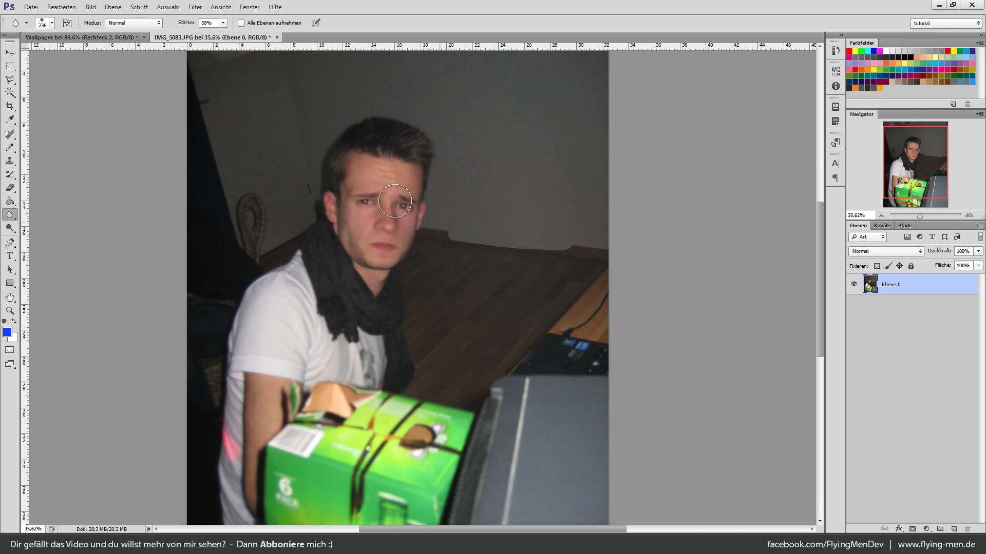
{"action": "left_click", "coordinate": [51, 23]}
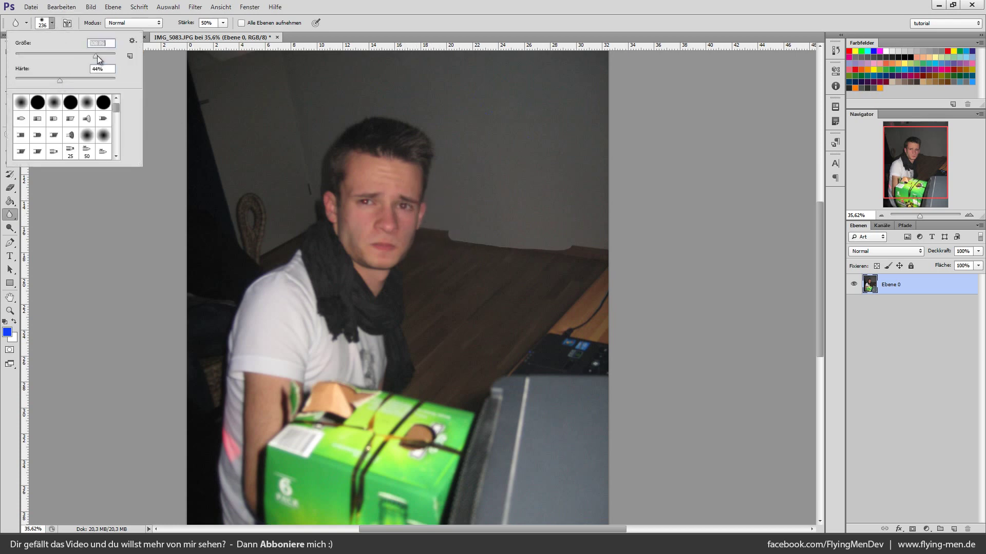
{"action": "left_click", "coordinate": [435, 244]}
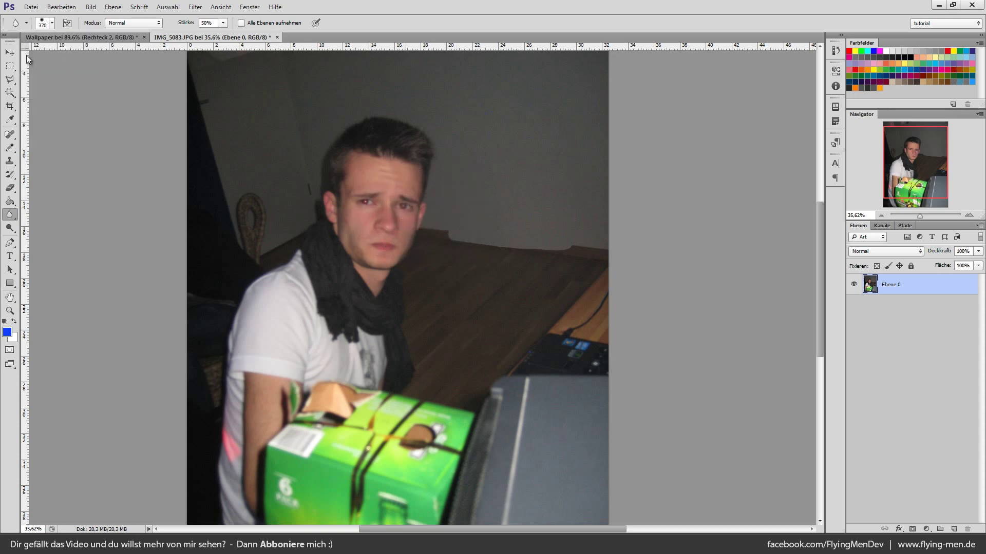
{"action": "left_click", "coordinate": [52, 23]}
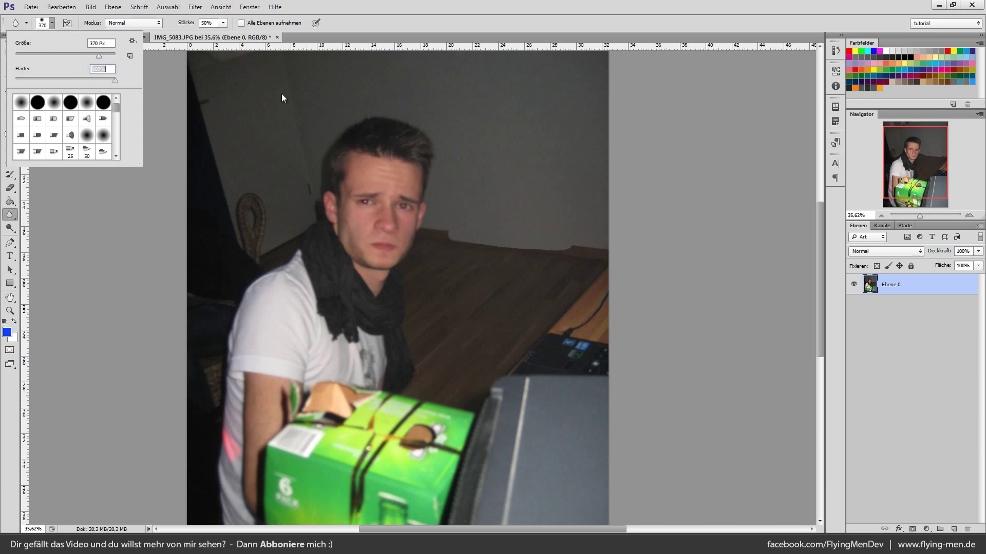
{"action": "left_click", "coordinate": [440, 210]}
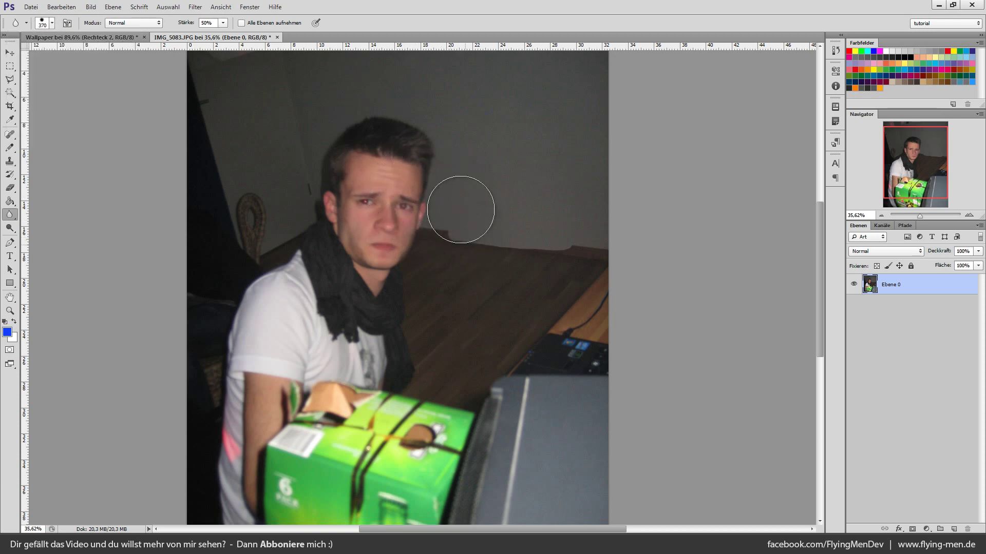
{"action": "scroll", "coordinate": [457, 246], "scroll_direction": "down", "scroll_amount": 2}
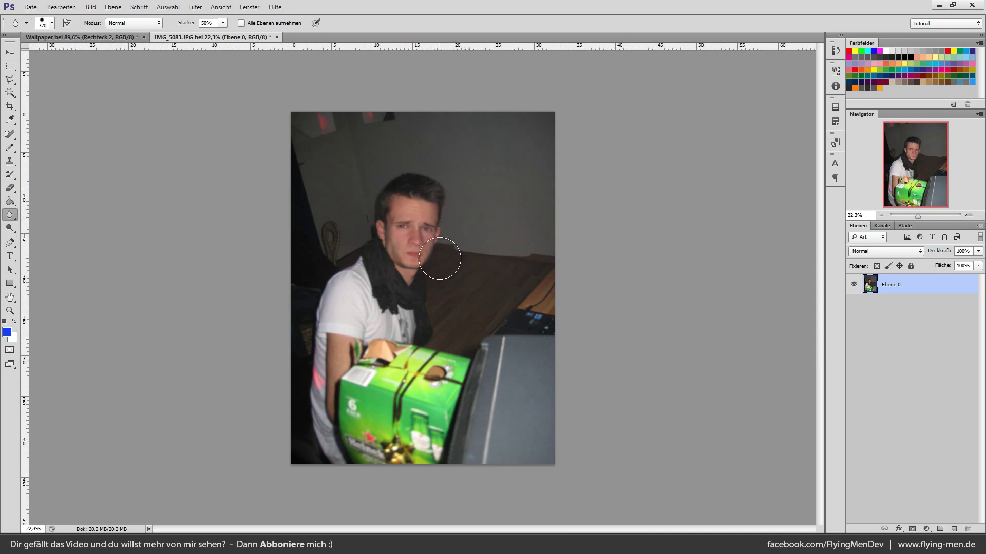
On Wallpaper, shrink the blur brush, trial-blur the green curve, then undo it
{"action": "left_click", "coordinate": [41, 37]}
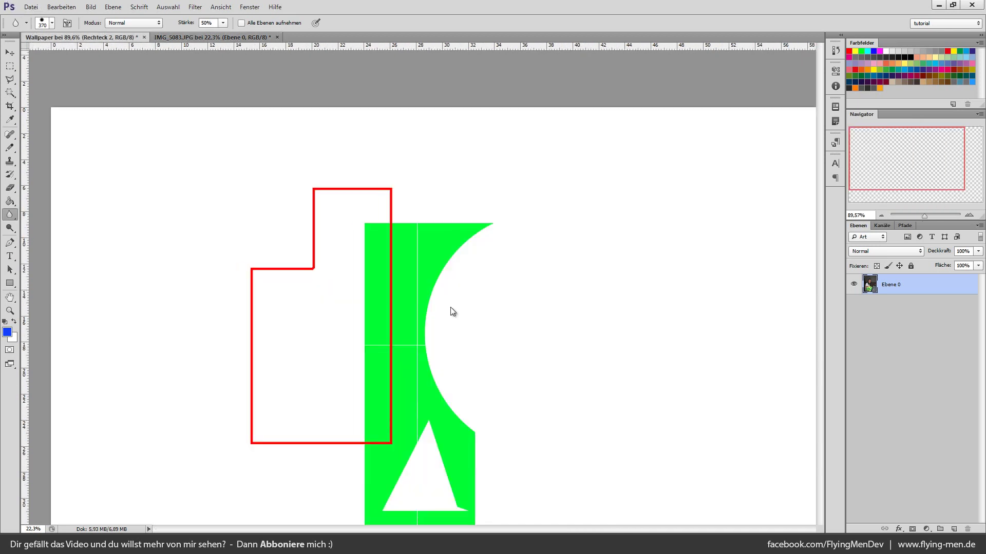
{"action": "scroll", "coordinate": [496, 351], "scroll_direction": "up", "scroll_amount": 2}
{"action": "scroll", "coordinate": [521, 341], "scroll_direction": "up", "scroll_amount": 1}
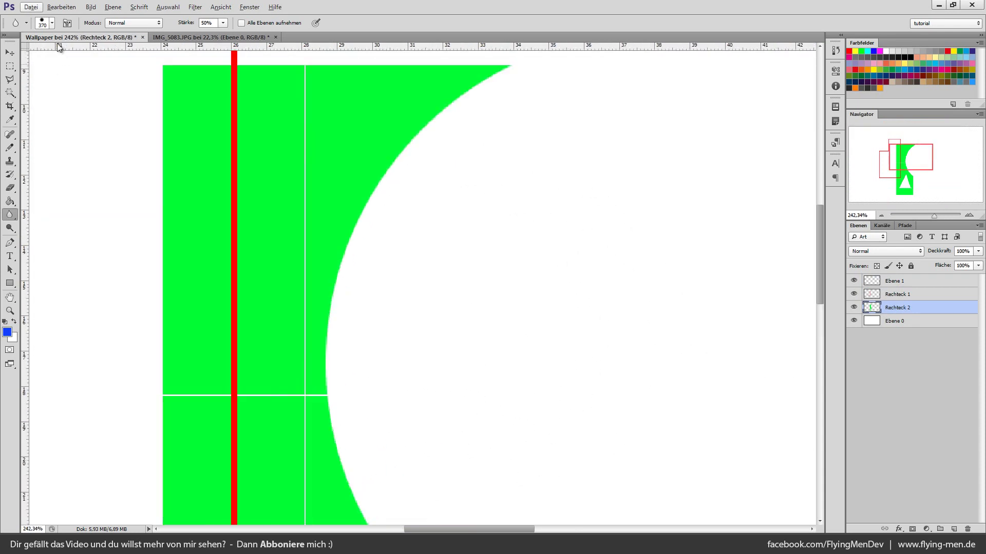
{"action": "left_click", "coordinate": [52, 22]}
{"action": "left_click_drag", "start_coordinate": [64, 55], "coordinate": [62, 54]}
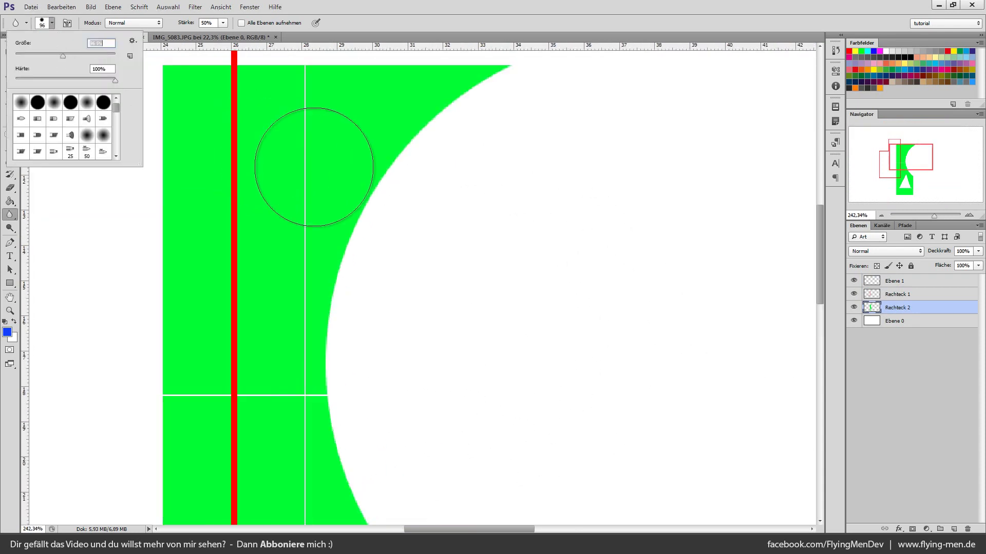
{"action": "left_click", "coordinate": [455, 205]}
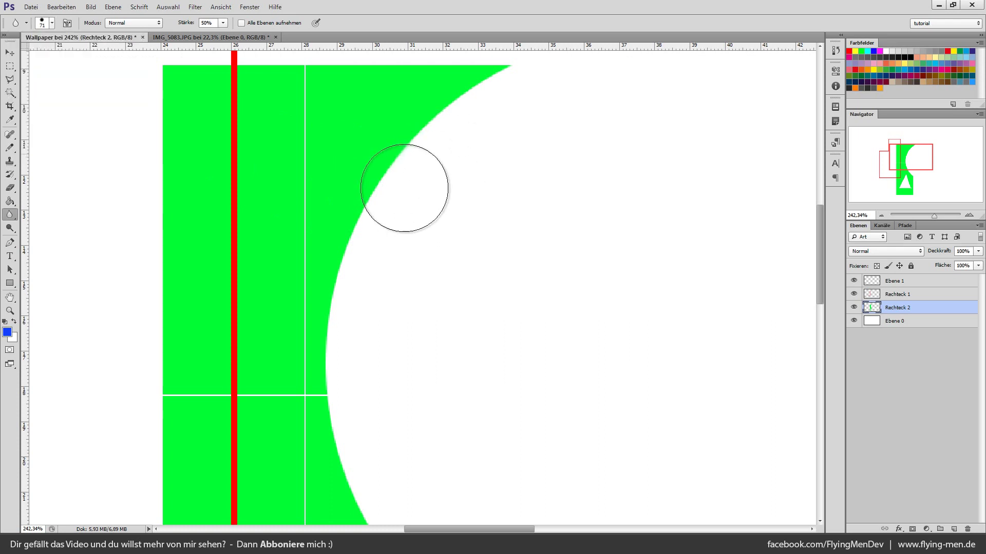
{"action": "left_click_drag", "start_coordinate": [402, 190], "coordinate": [469, 204]}
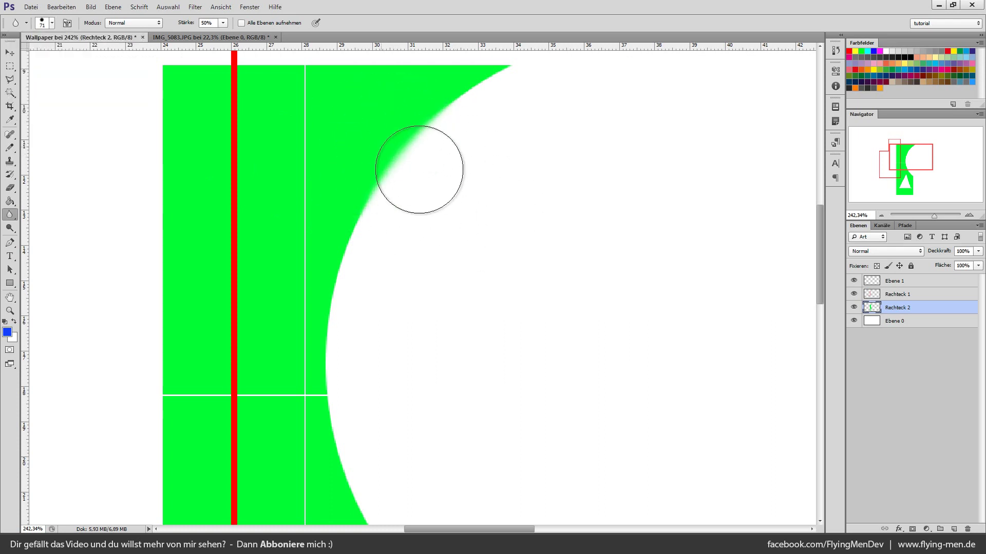
{"action": "left_click_drag", "start_coordinate": [419, 170], "coordinate": [398, 205]}
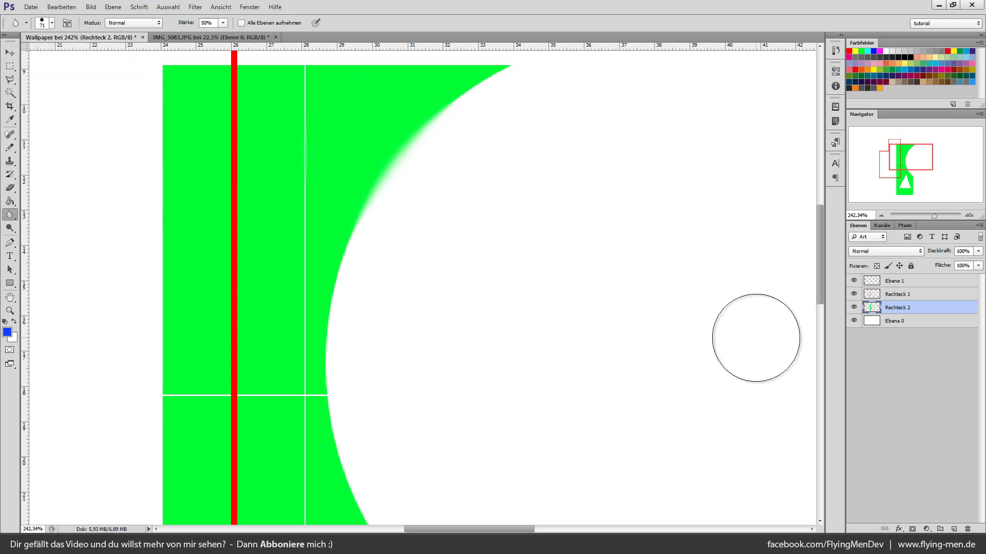
{"action": "key", "text": "ctrl+alt+z"}
{"action": "key", "text": "ctrl+alt+z"}
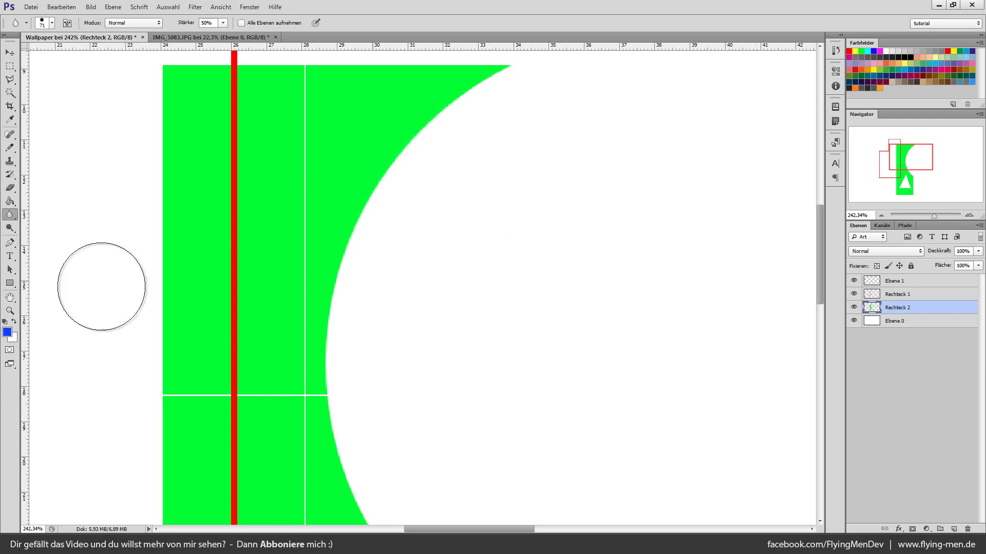
Keep the Blur tool active and blur the upper stretch of the green curved edge
{"action": "right_click", "coordinate": [6, 220]}
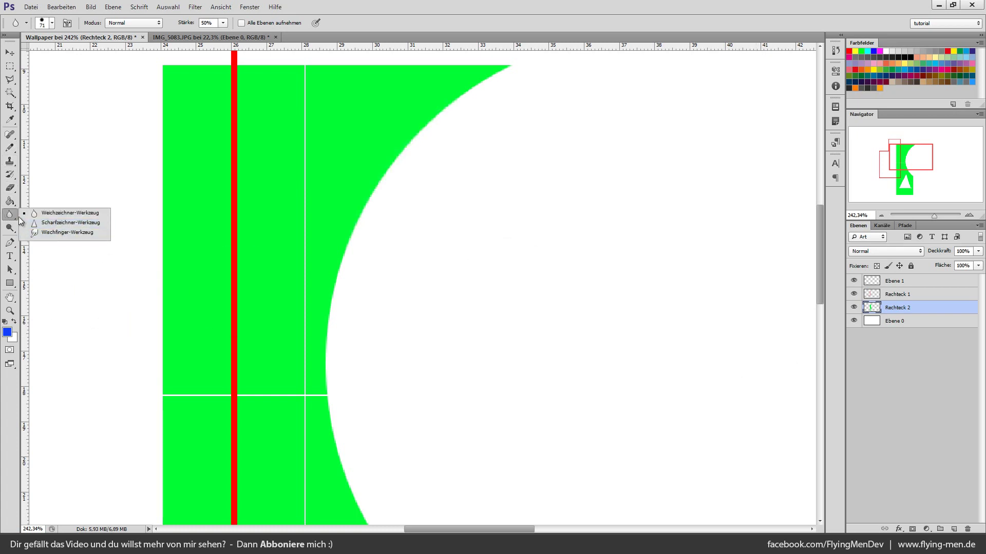
{"action": "left_click", "coordinate": [62, 213]}
{"action": "left_click_drag", "start_coordinate": [409, 233], "coordinate": [338, 216]}
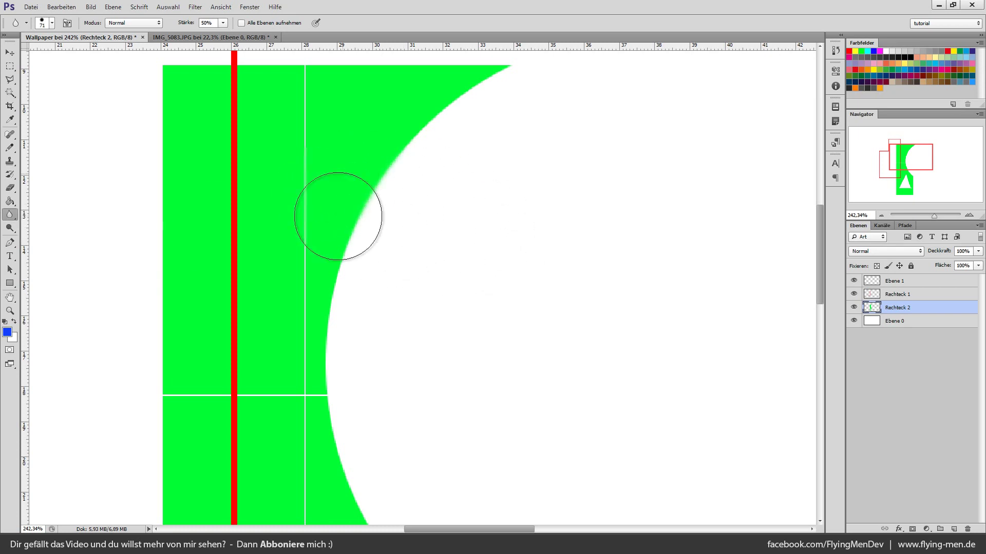
{"action": "left_click_drag", "start_coordinate": [291, 176], "coordinate": [429, 143]}
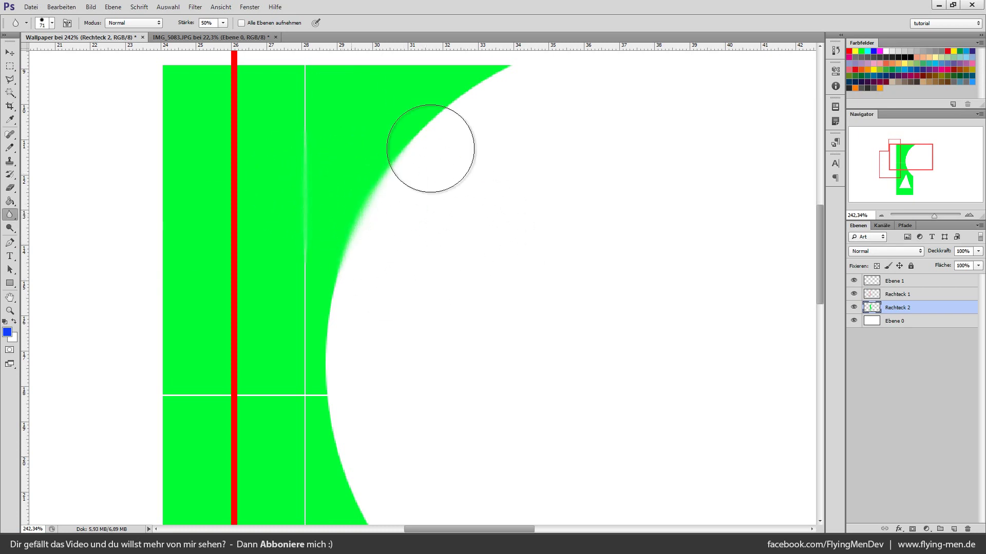
Sharpen the green curve with a 116 px Sharpen brush, then undo the sharpening and earlier blur
{"action": "right_click", "coordinate": [10, 215]}
{"action": "left_click", "coordinate": [54, 225]}
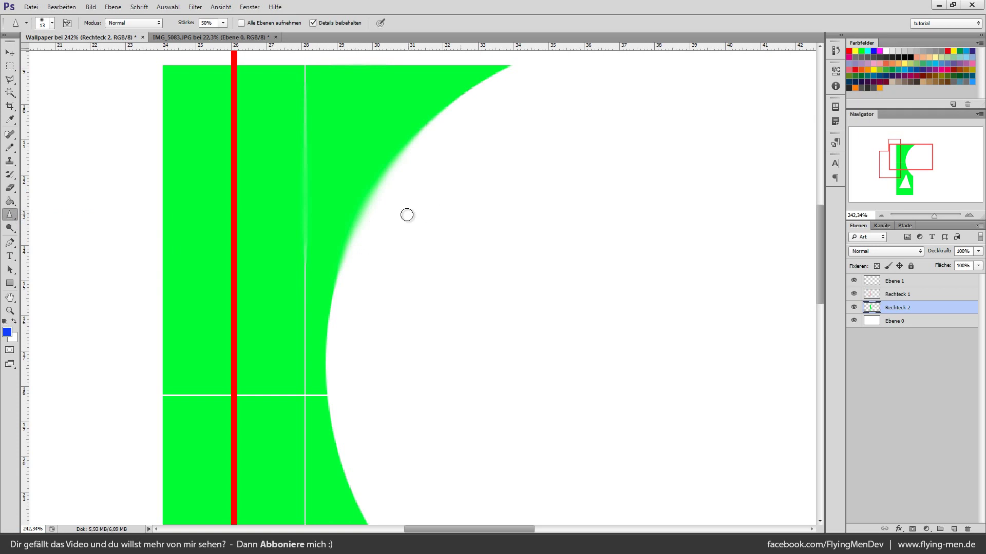
{"action": "left_click", "coordinate": [52, 24]}
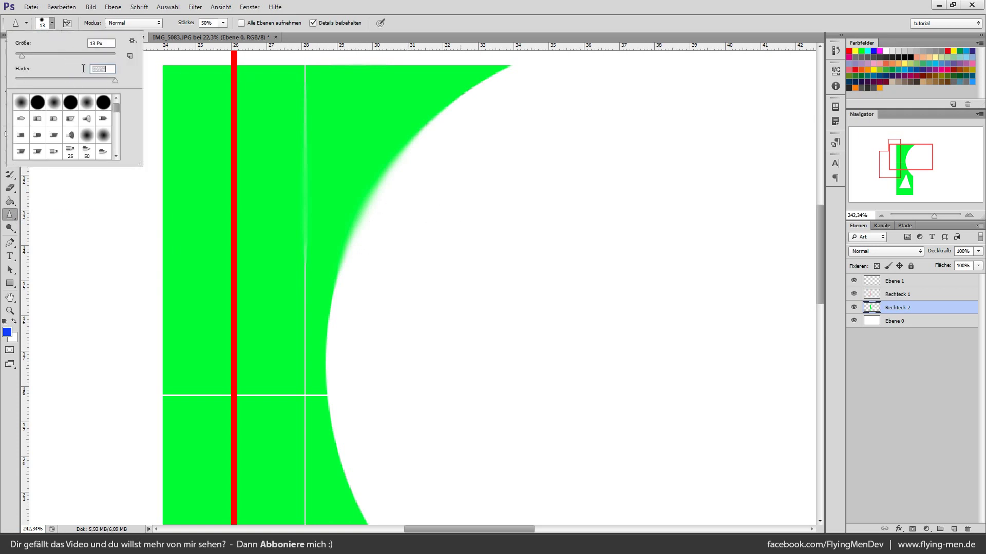
{"action": "left_click", "coordinate": [72, 55]}
{"action": "left_click", "coordinate": [400, 169]}
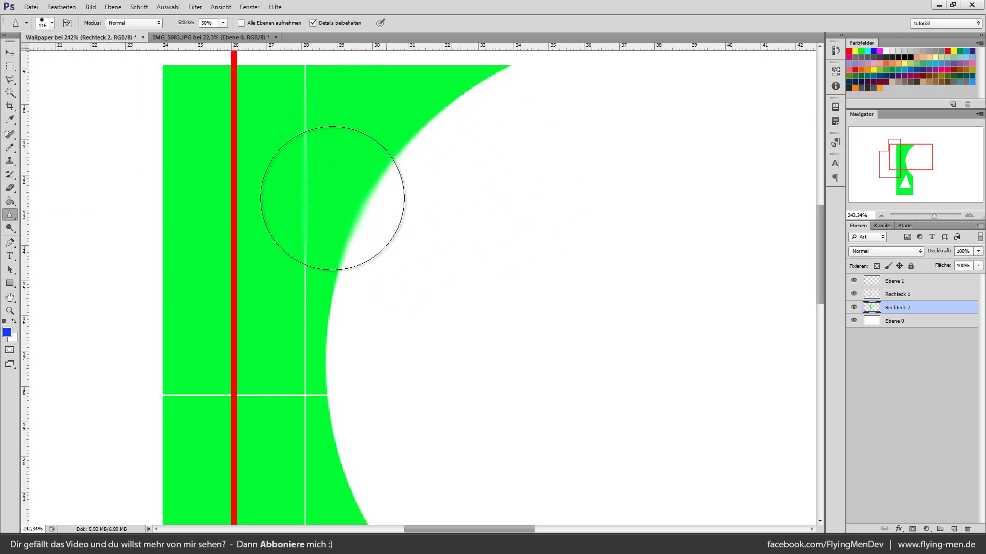
{"action": "mouse_move", "coordinate": [373, 237]}
{"action": "left_mouse_down"}
{"action": "mouse_move", "coordinate": [365, 267]}
{"action": "mouse_move", "coordinate": [416, 292]}
{"action": "mouse_move", "coordinate": [433, 229]}
{"action": "mouse_move", "coordinate": [521, 154]}
{"action": "mouse_move", "coordinate": [425, 123]}
{"action": "mouse_move", "coordinate": [416, 156]}
{"action": "left_mouse_up"}
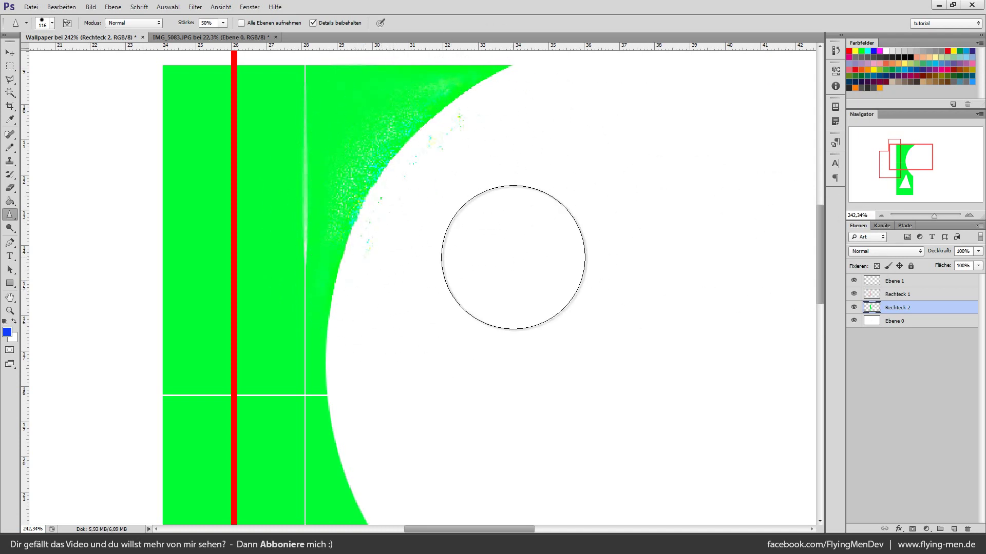
{"action": "key", "text": "ctrl+alt+z"}
{"action": "key", "text": "ctrl+alt+z"}
{"action": "key", "text": "ctrl+alt+z"}
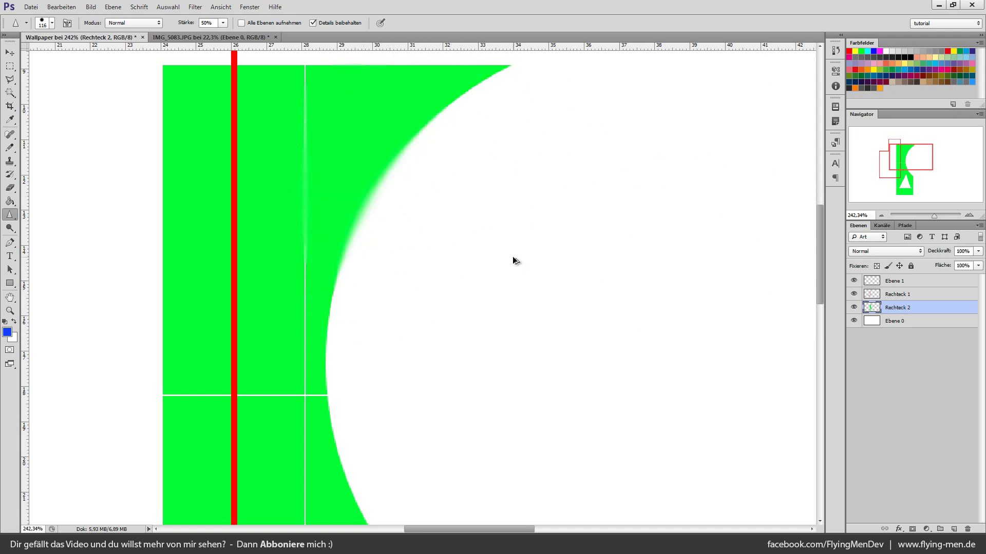
{"action": "key", "text": "ctrl+alt+z"}
{"action": "key", "text": "ctrl+alt+z"}
{"action": "key", "text": "ctrl+alt+z"}
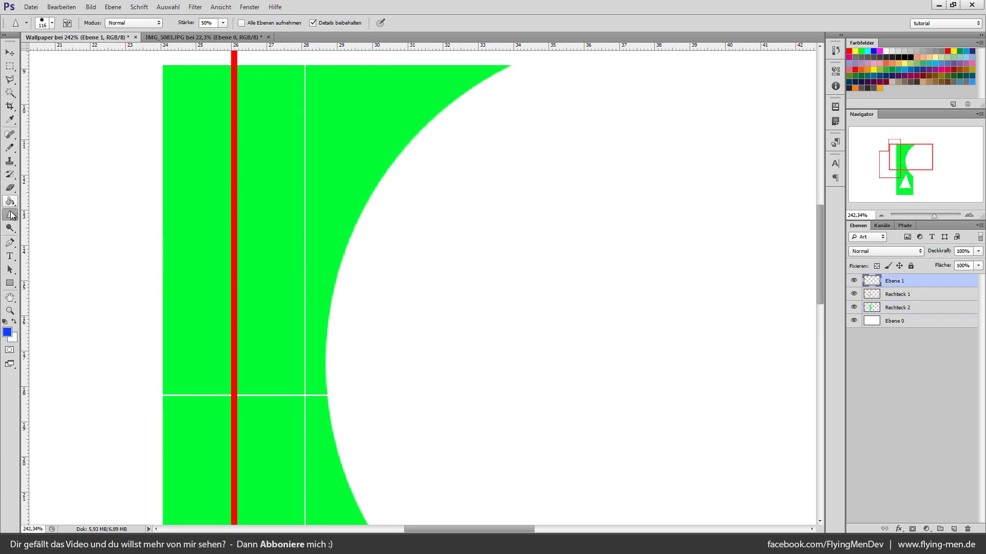
Select the Smudge tool with a 156 px brush
{"action": "right_click", "coordinate": [12, 214]}
{"action": "left_click", "coordinate": [50, 236]}
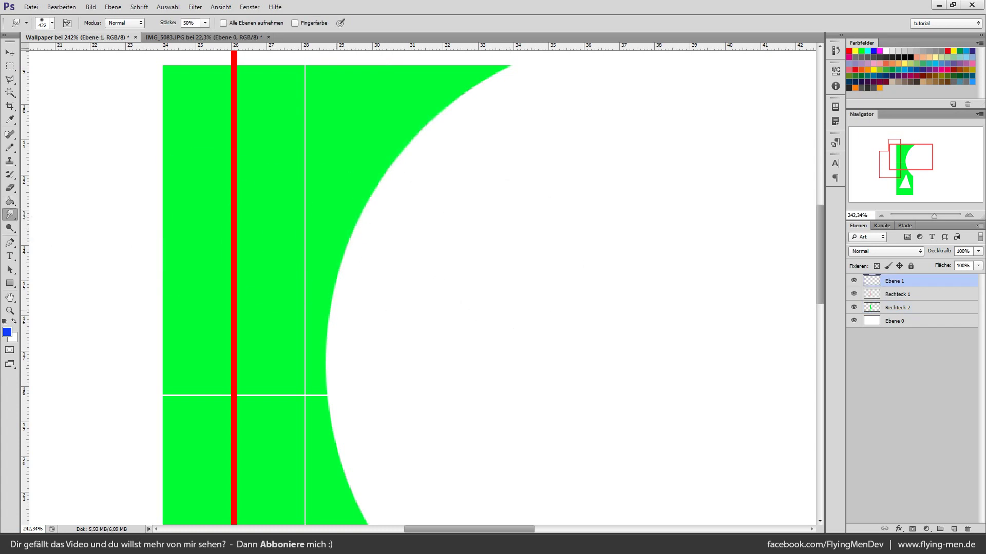
{"action": "left_click", "coordinate": [52, 24]}
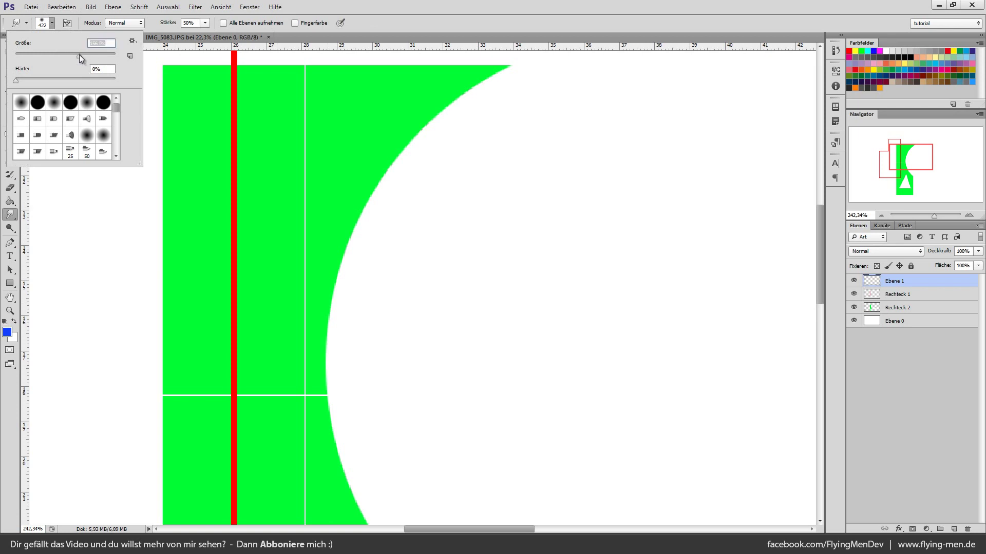
{"action": "left_click_drag", "start_coordinate": [79, 54], "coordinate": [79, 54]}
{"action": "left_click", "coordinate": [418, 7]}
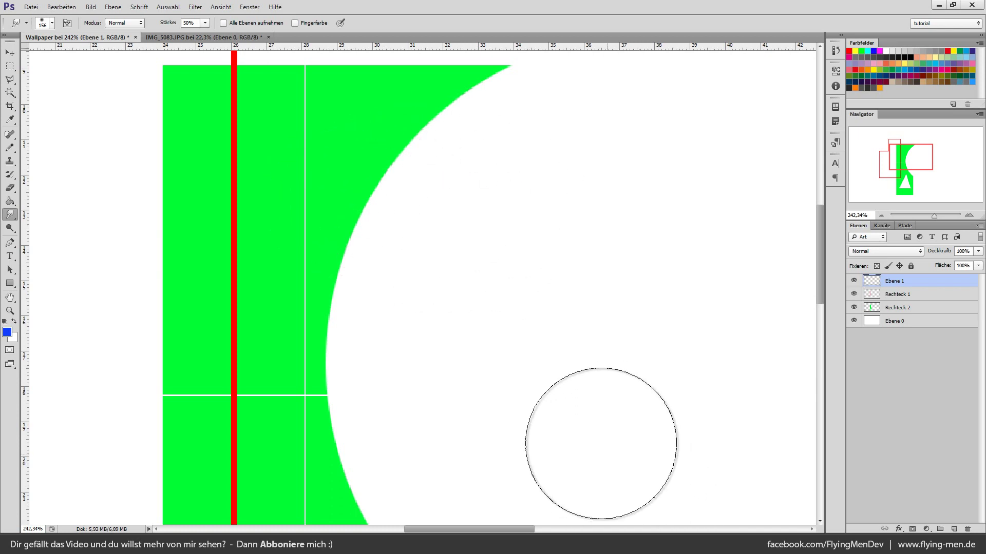
{"action": "scroll", "coordinate": [564, 359], "scroll_direction": "down", "scroll_amount": 3}
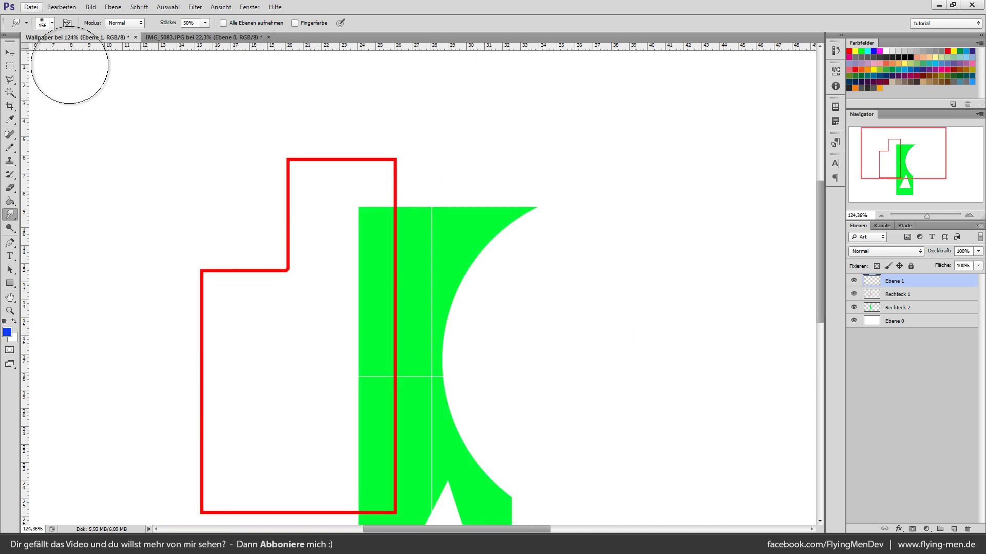
{"action": "left_click", "coordinate": [51, 24]}
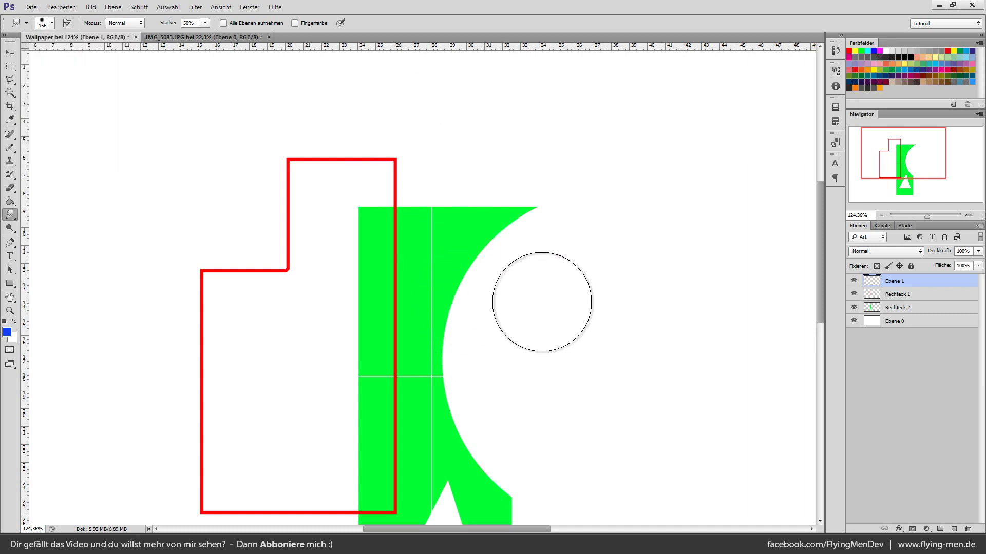
{"action": "left_click", "coordinate": [513, 321]}
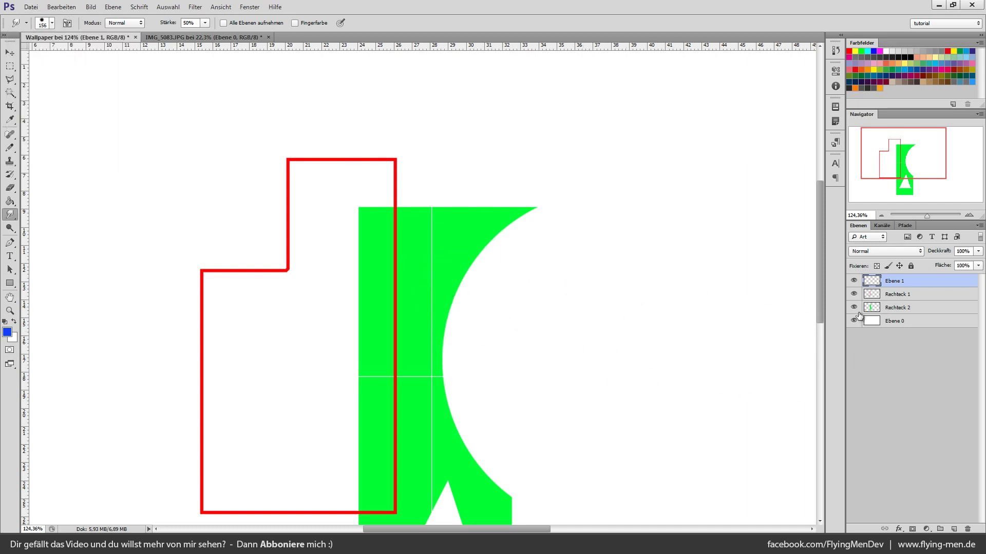
On layer Rechteck 2, smudge the green curve rightward into flame-like prongs and a lobe
{"action": "left_click", "coordinate": [894, 308]}
{"action": "left_click_drag", "start_coordinate": [444, 291], "coordinate": [596, 297]}
{"action": "mouse_move", "coordinate": [513, 246]}
{"action": "left_mouse_down"}
{"action": "mouse_move", "coordinate": [631, 216]}
{"action": "mouse_move", "coordinate": [606, 255]}
{"action": "left_mouse_up"}
{"action": "left_click_drag", "start_coordinate": [495, 222], "coordinate": [574, 139]}
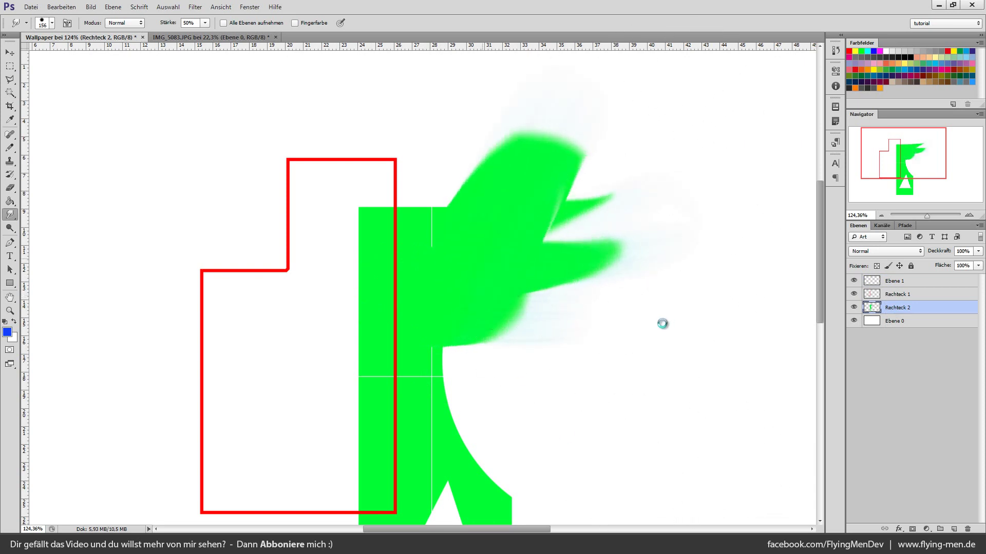
{"action": "scroll", "coordinate": [609, 333], "scroll_direction": "down", "scroll_amount": 3}
{"action": "left_click_drag", "start_coordinate": [512, 329], "coordinate": [610, 354]}
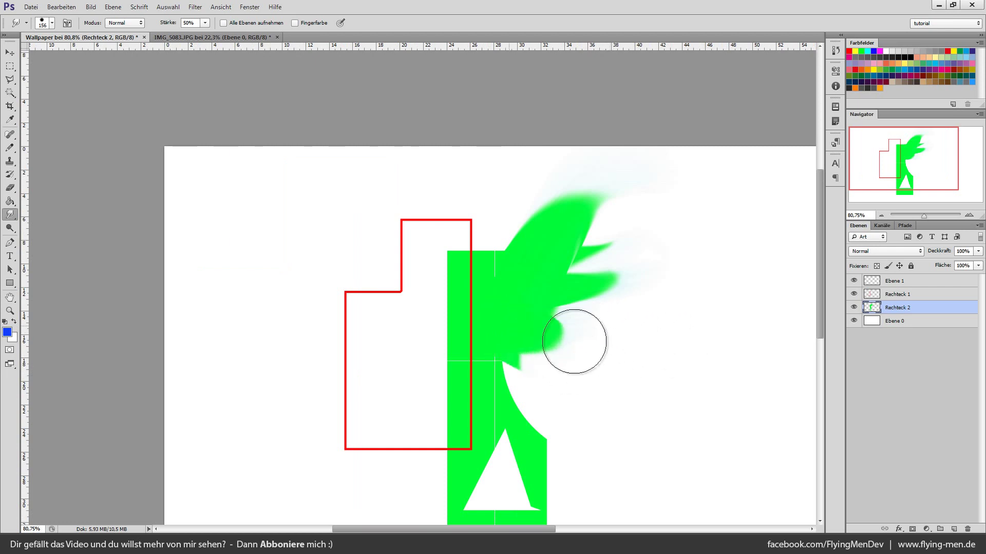
{"action": "scroll", "coordinate": [642, 369], "scroll_direction": "up", "scroll_amount": 3, "text": "alt"}
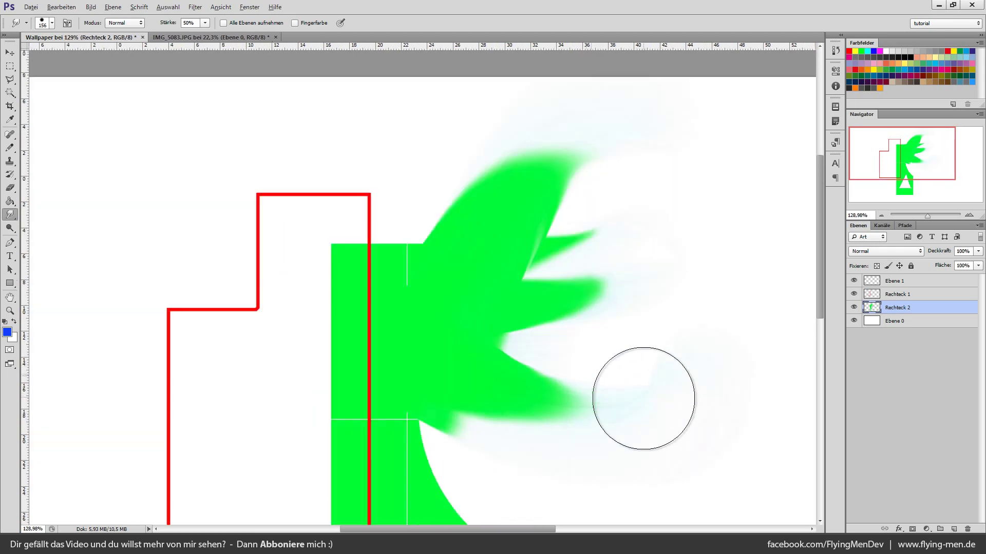
Undo the smudge strokes so the green curve is clean again
{"action": "key", "text": "ctrl+alt+z"}
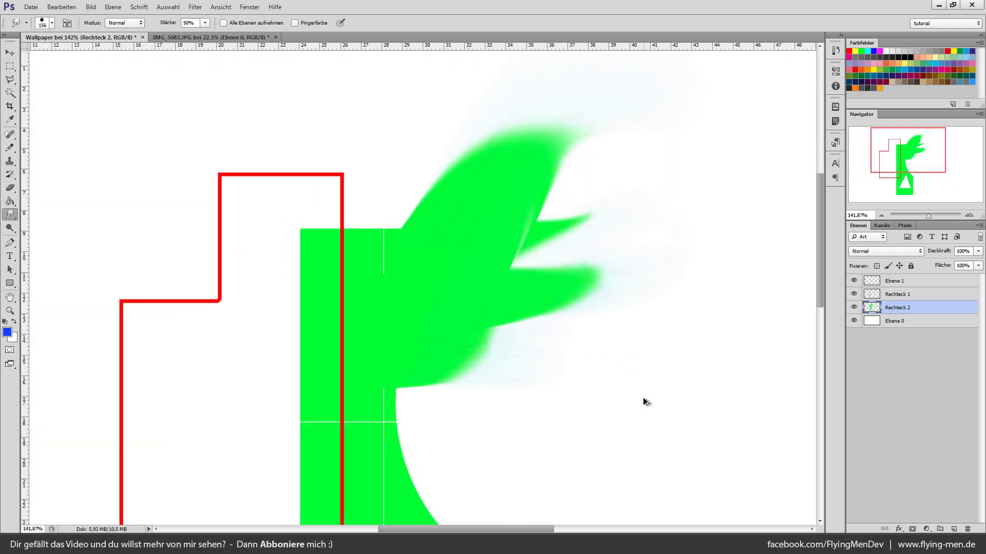
{"action": "key", "text": "ctrl+alt+z"}
{"action": "key", "text": "ctrl+alt+z"}
{"action": "key", "text": "ctrl+alt+z"}
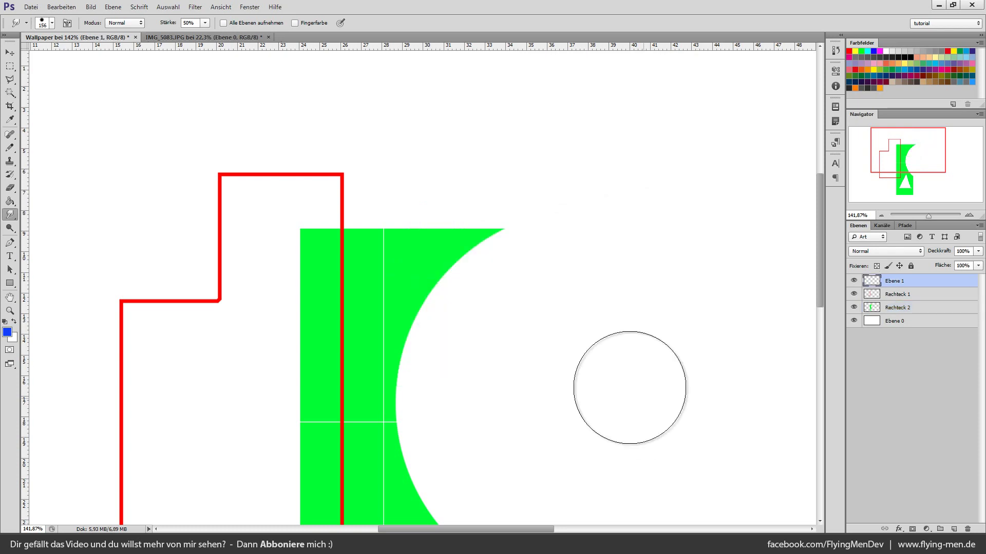
{"action": "scroll", "coordinate": [462, 355], "scroll_direction": "up", "scroll_amount": 4, "text": "alt"}
{"action": "scroll", "coordinate": [462, 356], "scroll_direction": "down", "scroll_amount": 4, "text": "alt"}
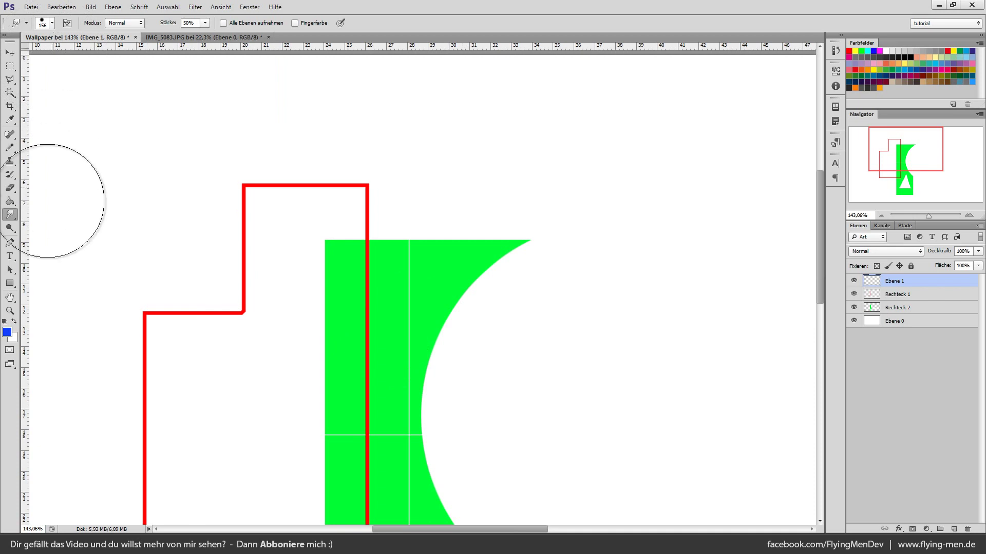
Switch to the Dodge tool from the toning tools flyout
{"action": "right_click", "coordinate": [9, 221]}
{"action": "left_click", "coordinate": [8, 227]}
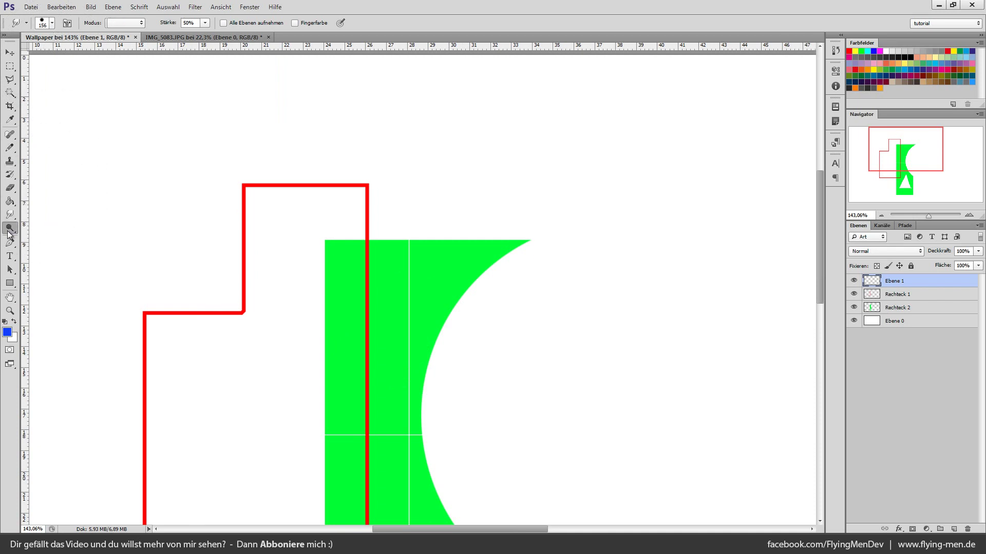
{"action": "right_click", "coordinate": [9, 228]}
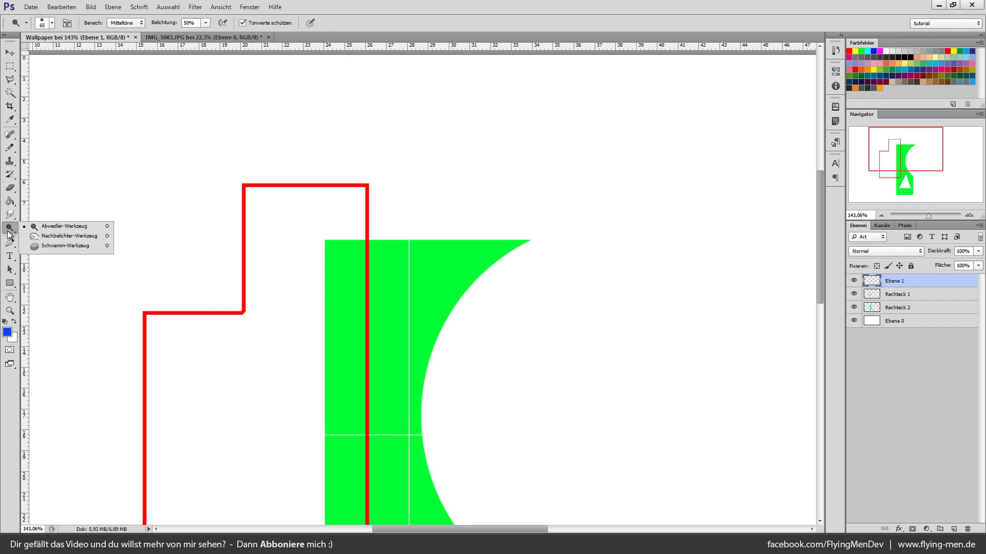
{"action": "left_click", "coordinate": [9, 232]}
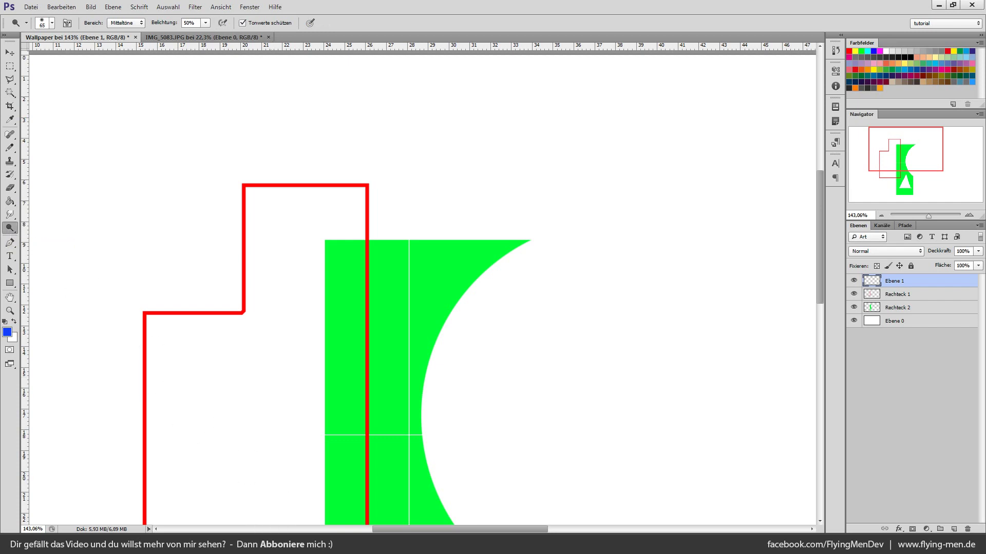
{"action": "left_click", "coordinate": [921, 504]}
Draw an Ellipse 1 circle over the green curve, fill it 2b2b2b, and rasterize the layer
{"action": "left_click", "coordinate": [13, 284]}
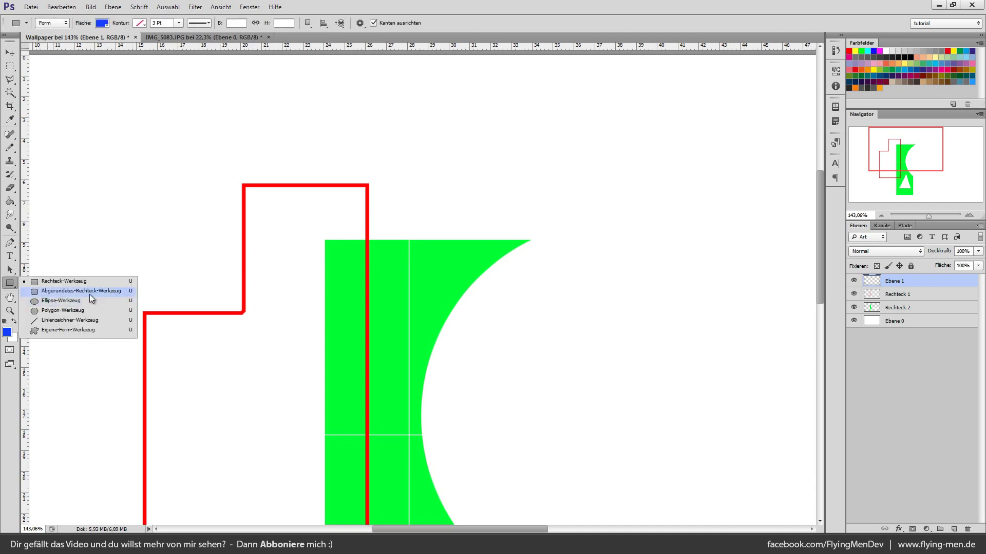
{"action": "left_click", "coordinate": [88, 301]}
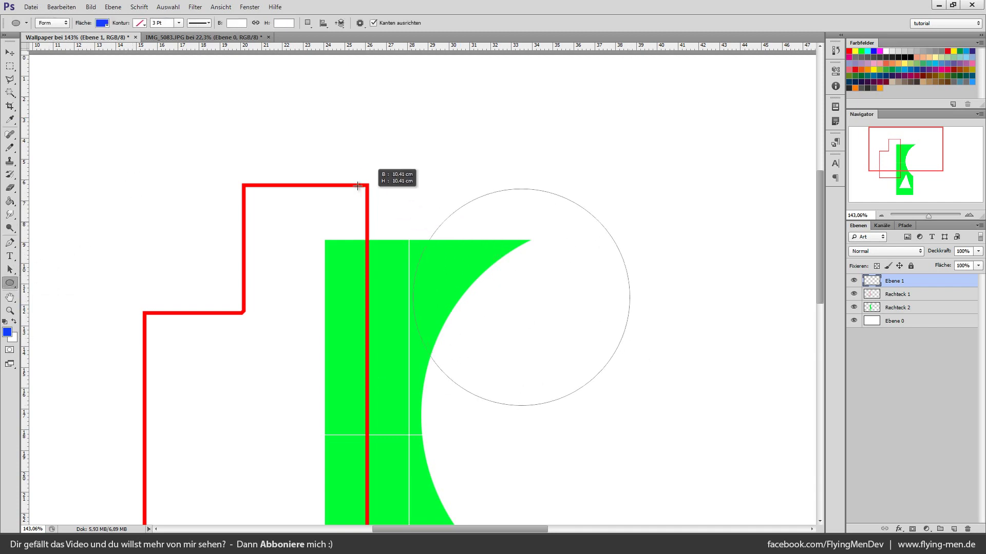
{"action": "left_click_drag", "start_coordinate": [630, 406], "coordinate": [400, 176]}
{"action": "double_click", "coordinate": [869, 286]}
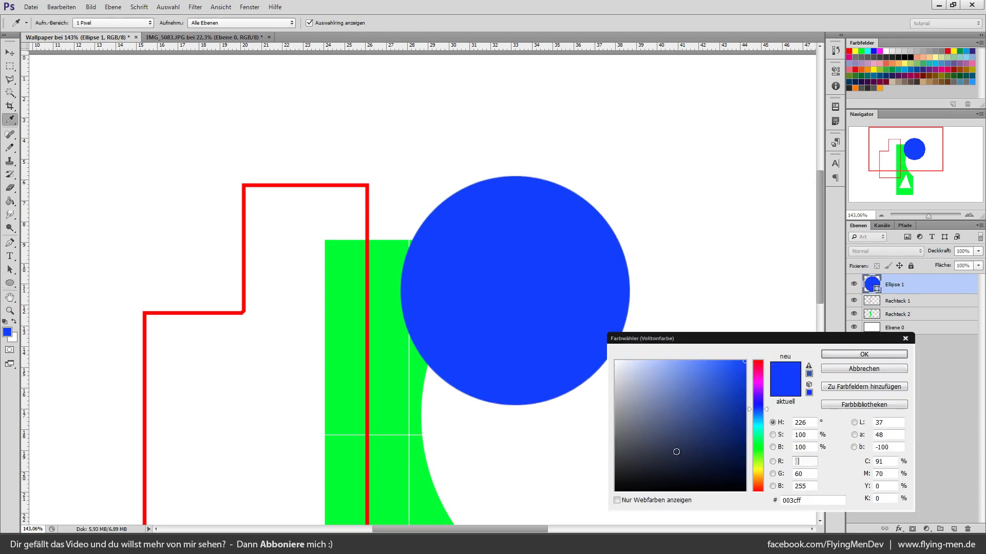
{"action": "left_click", "coordinate": [616, 468]}
{"action": "left_click", "coordinate": [861, 359]}
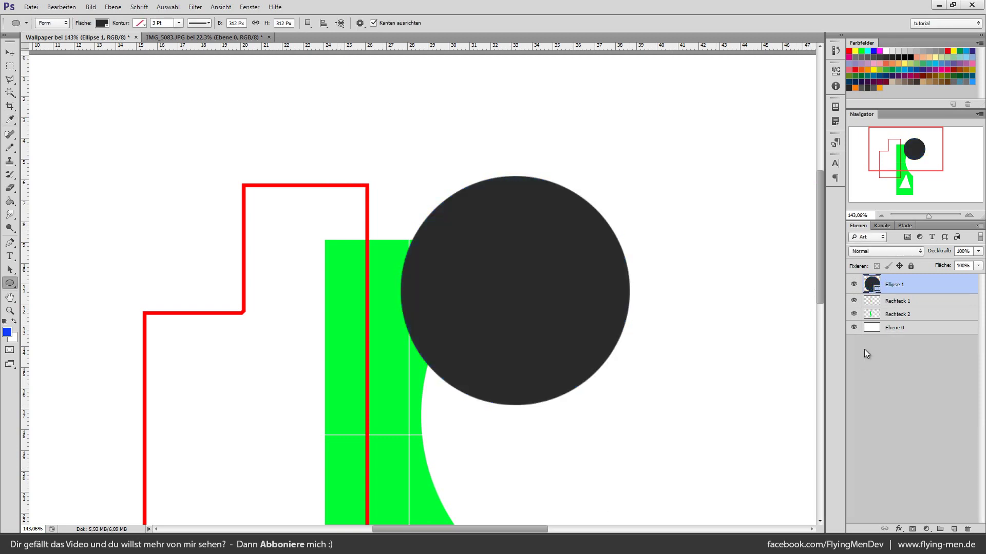
{"action": "right_click", "coordinate": [916, 290]}
{"action": "left_click", "coordinate": [785, 253]}
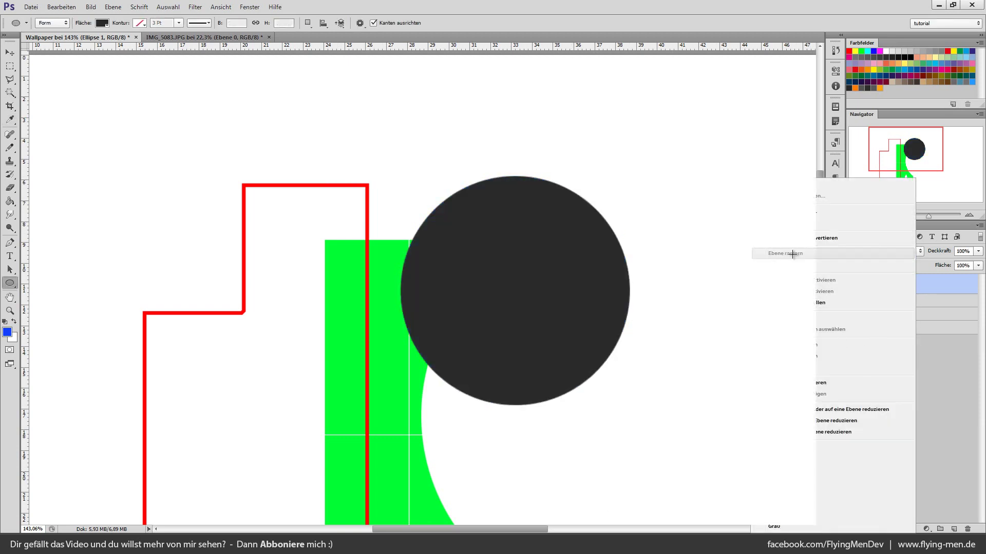
Select the Dodge tool with a 162 px brush
{"action": "right_click", "coordinate": [9, 231]}
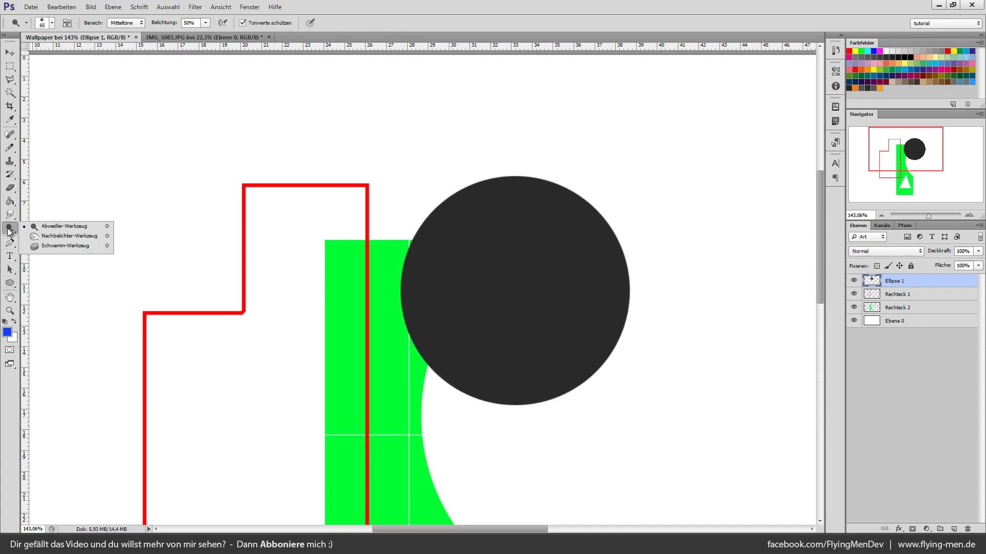
{"action": "left_click", "coordinate": [62, 228]}
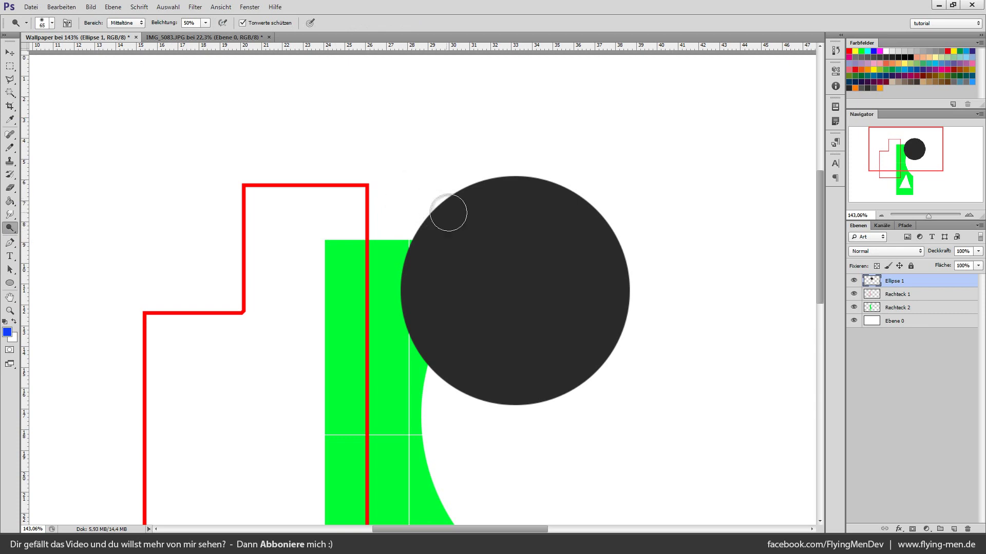
{"action": "left_click", "coordinate": [51, 23]}
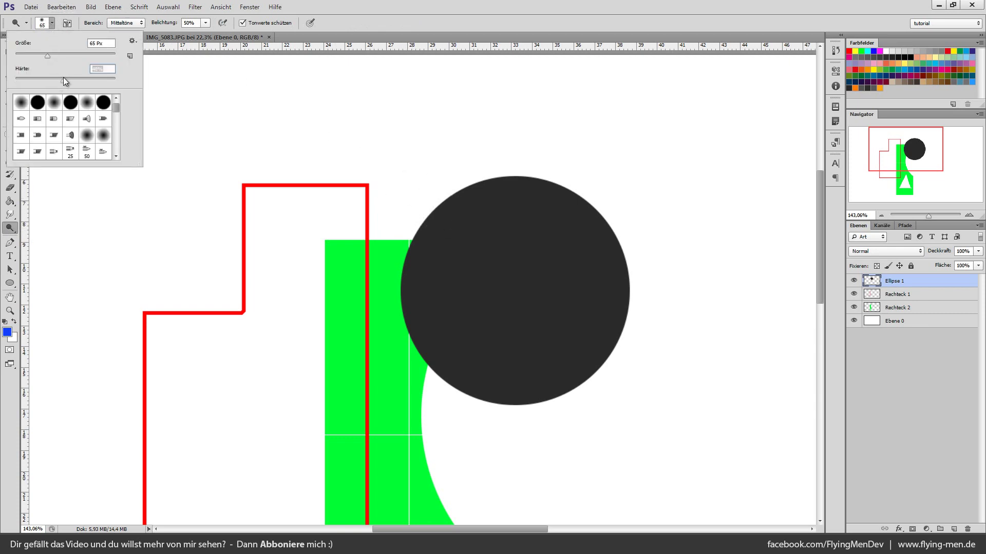
{"action": "left_click_drag", "start_coordinate": [79, 55], "coordinate": [82, 55]}
{"action": "left_click", "coordinate": [613, 231]}
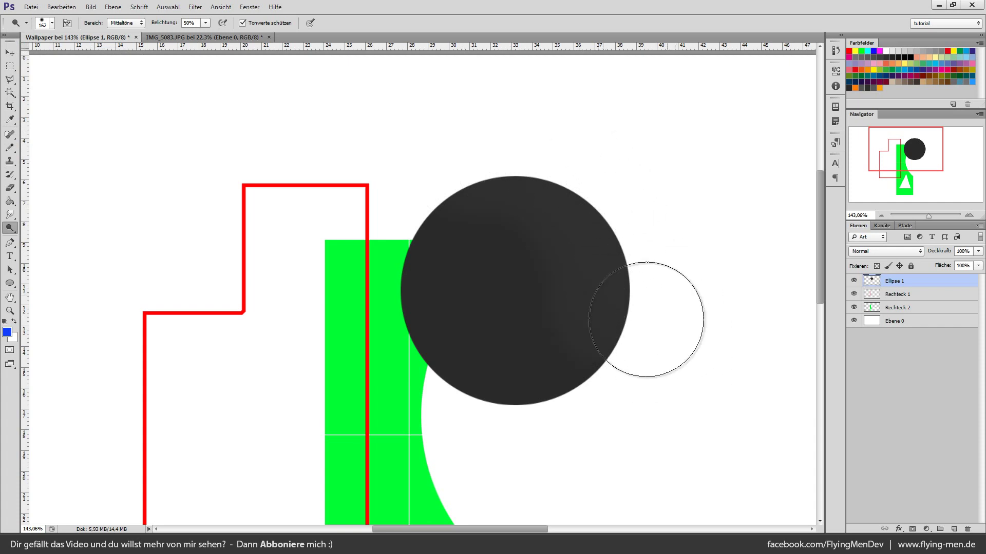
{"action": "left_click", "coordinate": [52, 26]}
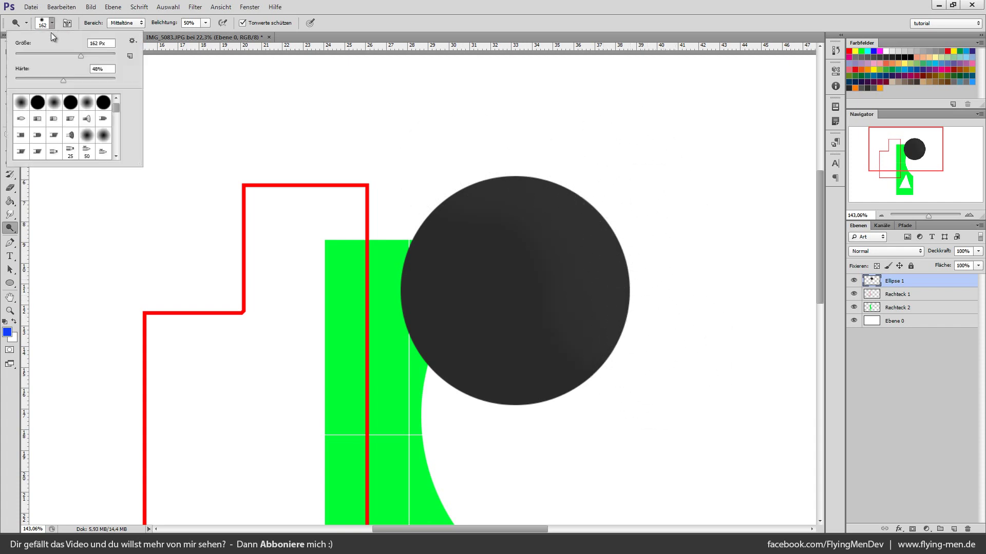
{"action": "left_click", "coordinate": [642, 257]}
Dodge a lighter crescent along the dark circle's right edge
{"action": "mouse_move", "coordinate": [656, 253]}
{"action": "left_mouse_down"}
{"action": "mouse_move", "coordinate": [611, 220]}
{"action": "mouse_move", "coordinate": [581, 126]}
{"action": "left_mouse_up"}
{"action": "left_click_drag", "start_coordinate": [574, 165], "coordinate": [614, 357]}
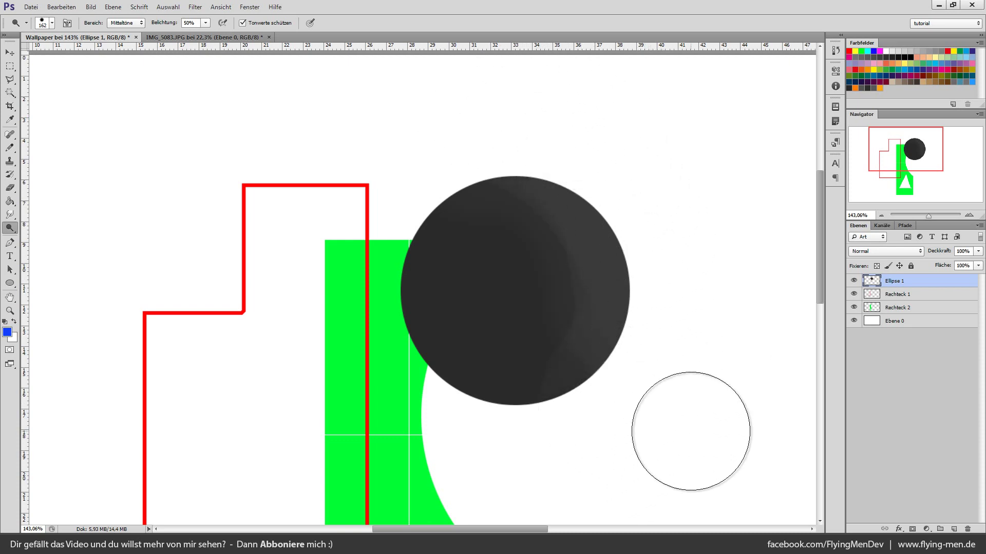
{"action": "scroll", "coordinate": [633, 385], "scroll_direction": "down", "scroll_amount": 3}
{"action": "scroll", "coordinate": [374, 154], "scroll_direction": "up", "scroll_amount": 3}
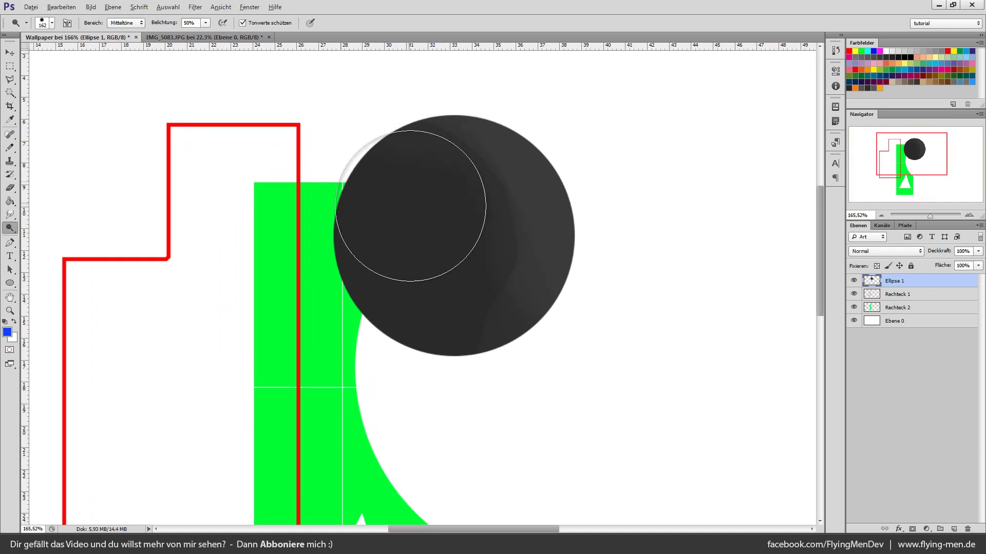
{"action": "scroll", "coordinate": [410, 181], "scroll_direction": "up", "scroll_amount": 2}
Make the dodge brush fully hard and further lighten the band on the circle's right
{"action": "right_click", "coordinate": [85, 94]}
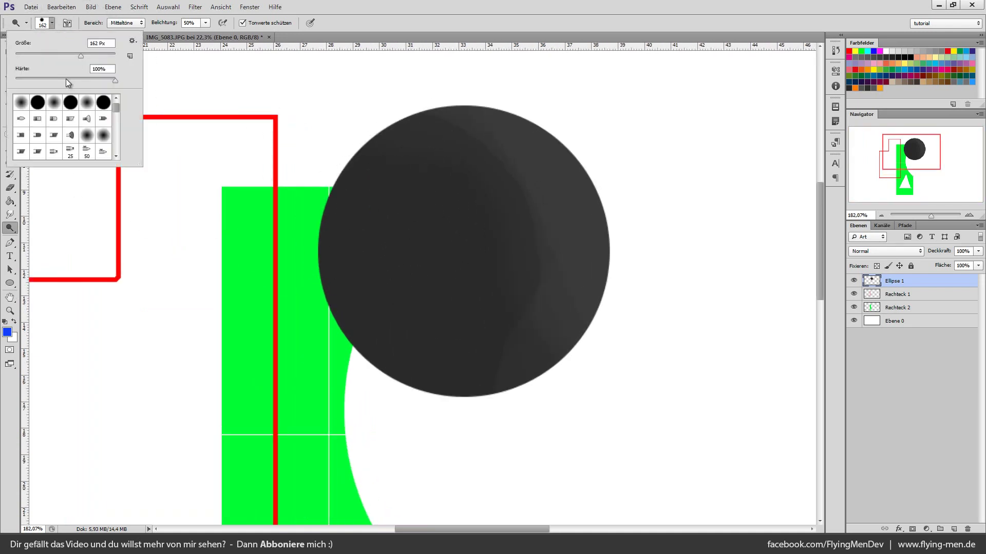
{"action": "left_click", "coordinate": [67, 81]}
{"action": "left_click", "coordinate": [606, 329]}
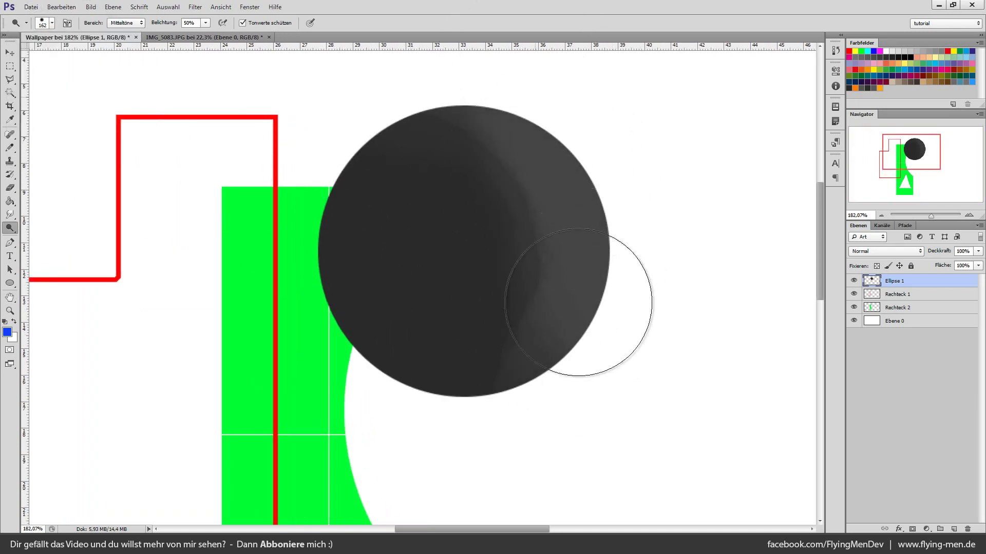
{"action": "left_click_drag", "start_coordinate": [578, 303], "coordinate": [567, 327]}
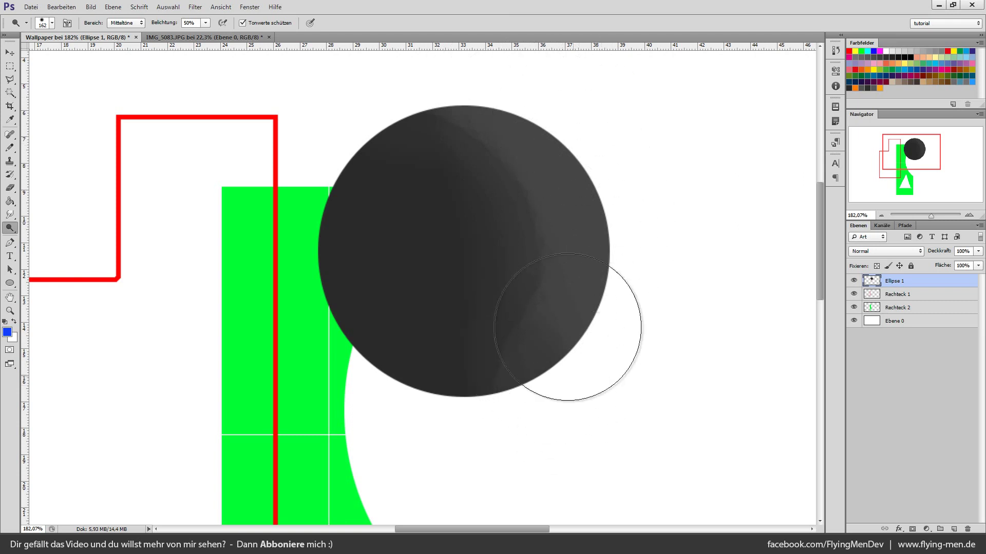
{"action": "scroll", "coordinate": [598, 385], "scroll_direction": "down", "scroll_amount": 3}
{"action": "scroll", "coordinate": [667, 334], "scroll_direction": "up", "scroll_amount": 1}
{"action": "scroll", "coordinate": [675, 332], "scroll_direction": "up", "scroll_amount": 2}
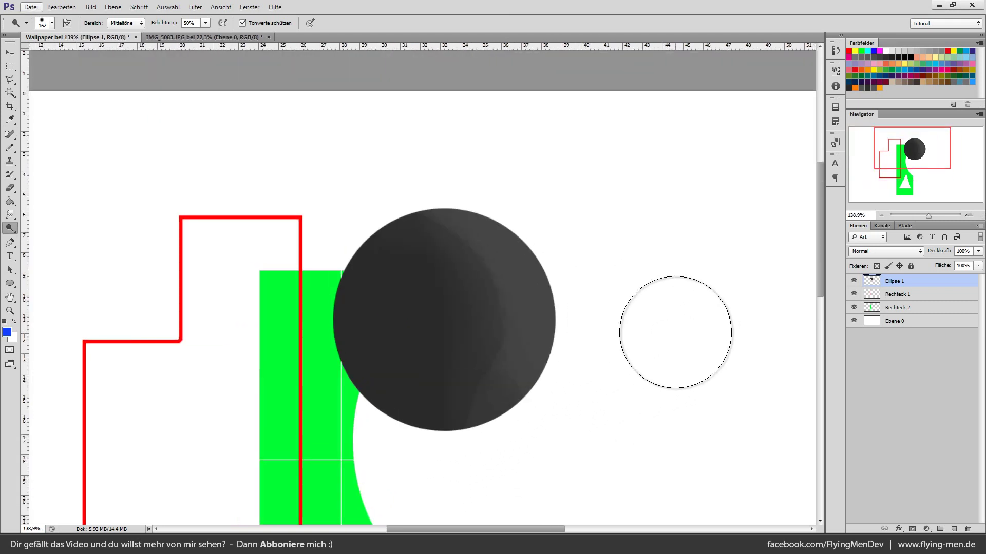
Select the Burn tool with a 147 px brush
{"action": "right_click", "coordinate": [12, 231]}
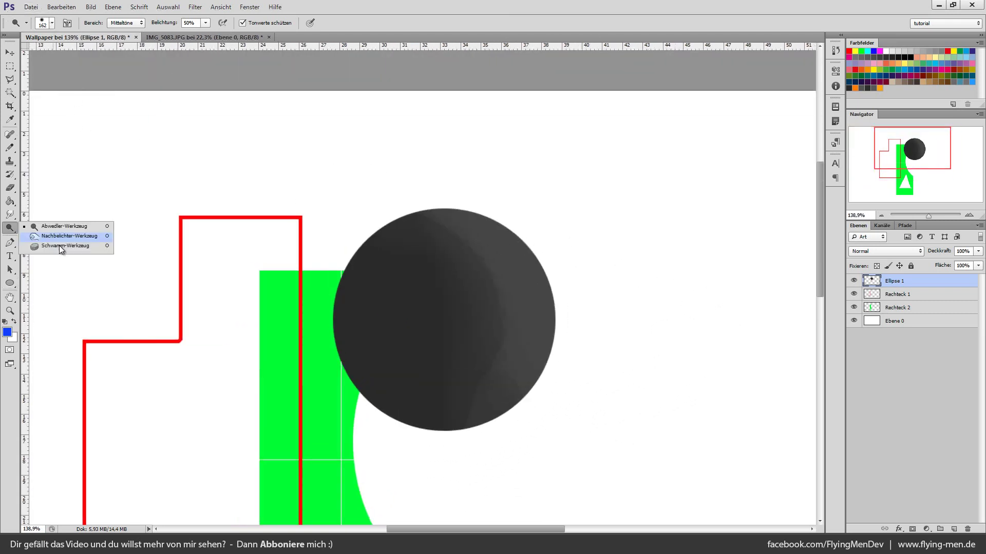
{"action": "left_click", "coordinate": [62, 236]}
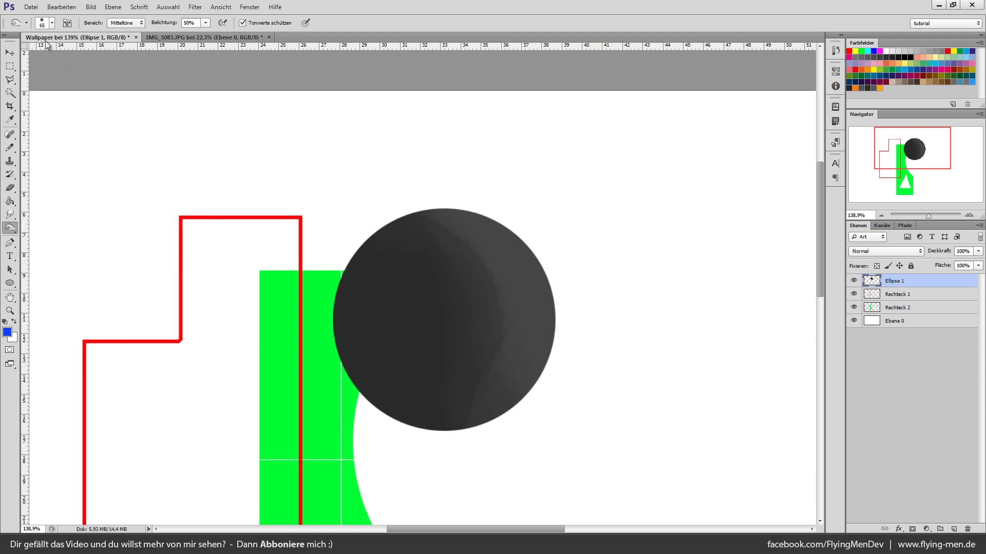
{"action": "left_click", "coordinate": [51, 23]}
{"action": "left_click", "coordinate": [77, 55]}
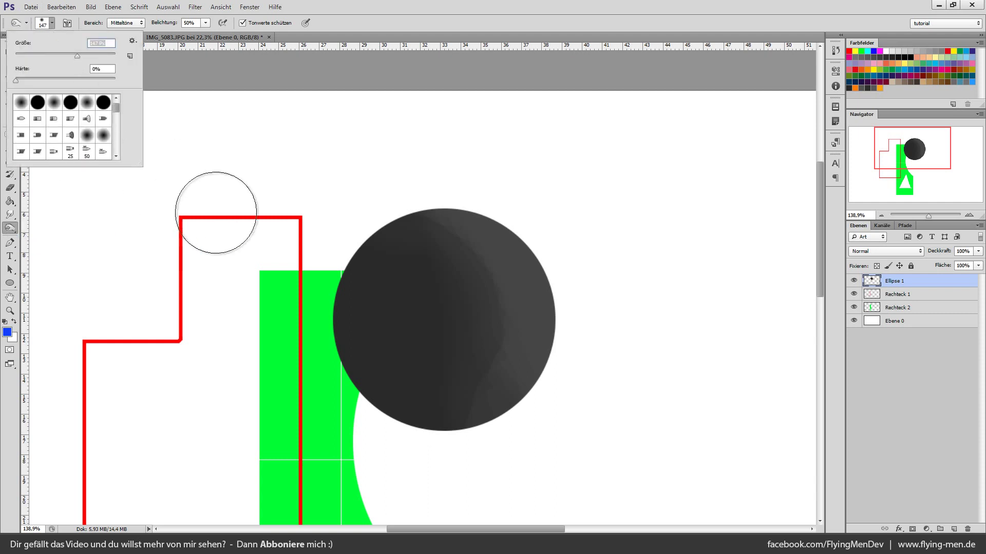
{"action": "left_click", "coordinate": [331, 264]}
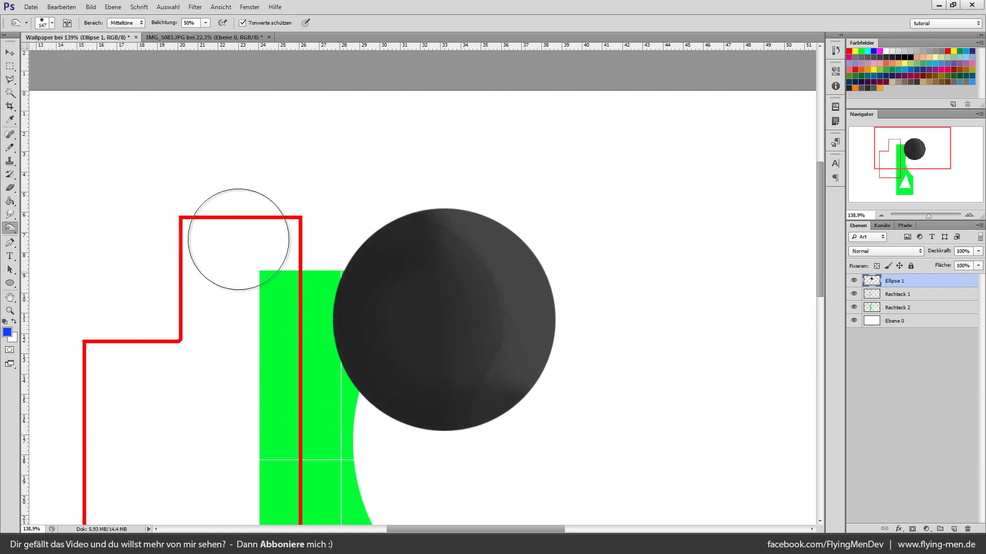
Enlarge the burn brush further and zoom around the circle
{"action": "left_click", "coordinate": [45, 26]}
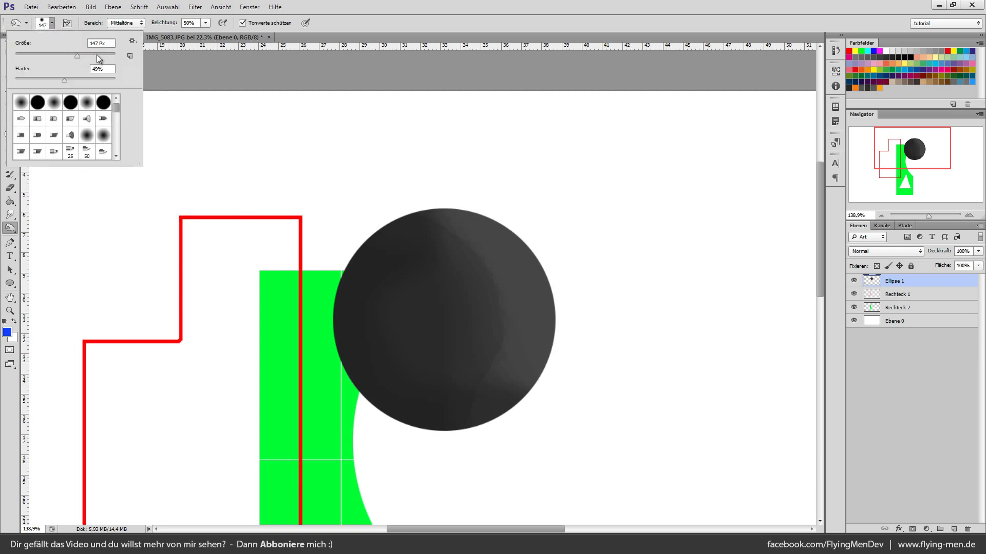
{"action": "left_click_drag", "start_coordinate": [77, 55], "coordinate": [97, 55]}
{"action": "left_click", "coordinate": [303, 211]}
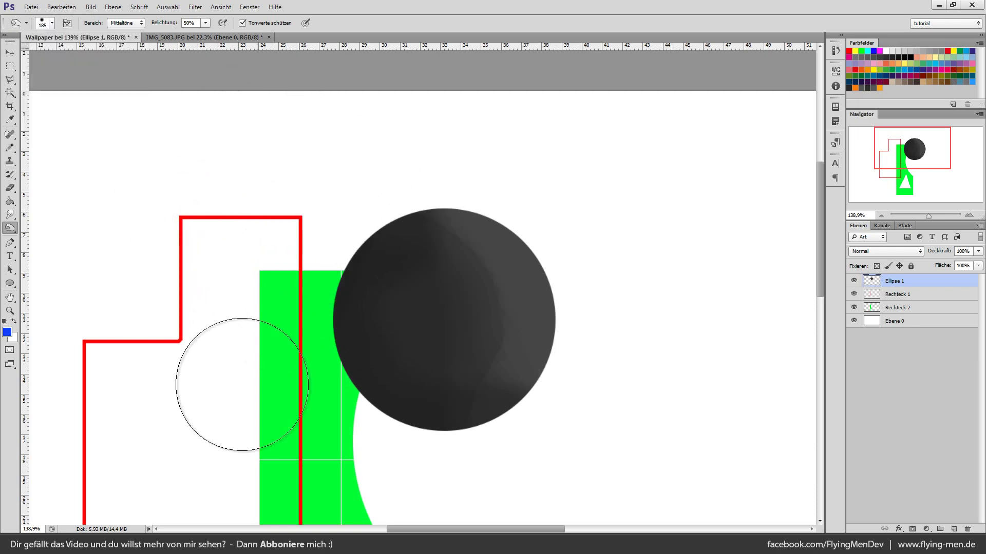
{"action": "key", "text": "alt"}
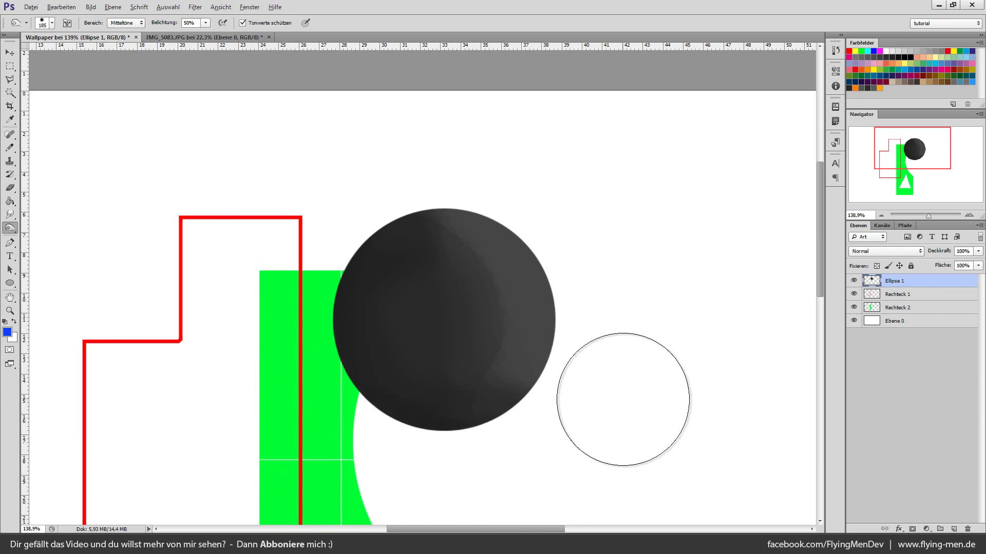
{"action": "scroll", "coordinate": [623, 399], "scroll_direction": "down", "scroll_amount": 2}
{"action": "scroll", "coordinate": [522, 283], "scroll_direction": "up", "scroll_amount": 2}
{"action": "scroll", "coordinate": [457, 283], "scroll_direction": "up", "scroll_amount": 1}
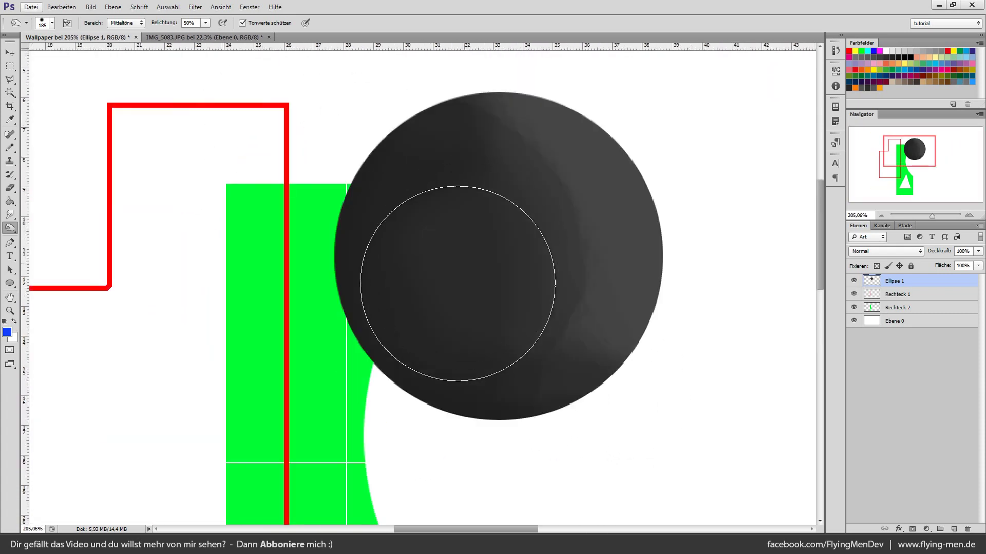
{"action": "scroll", "coordinate": [457, 283], "scroll_direction": "up", "scroll_amount": 1}
{"action": "scroll", "coordinate": [590, 418], "scroll_direction": "up", "scroll_amount": 1}
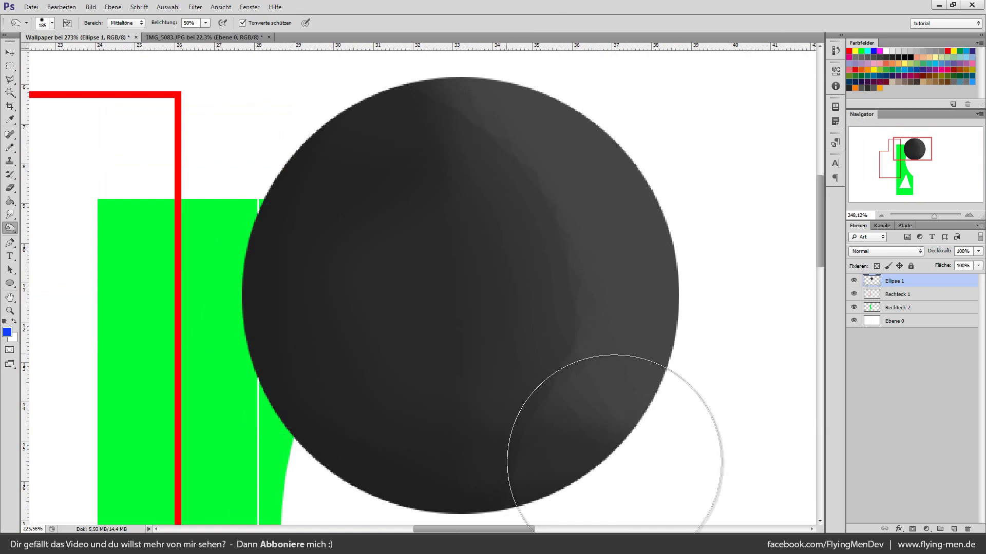
{"action": "scroll", "coordinate": [580, 488], "scroll_direction": "down", "scroll_amount": 3}
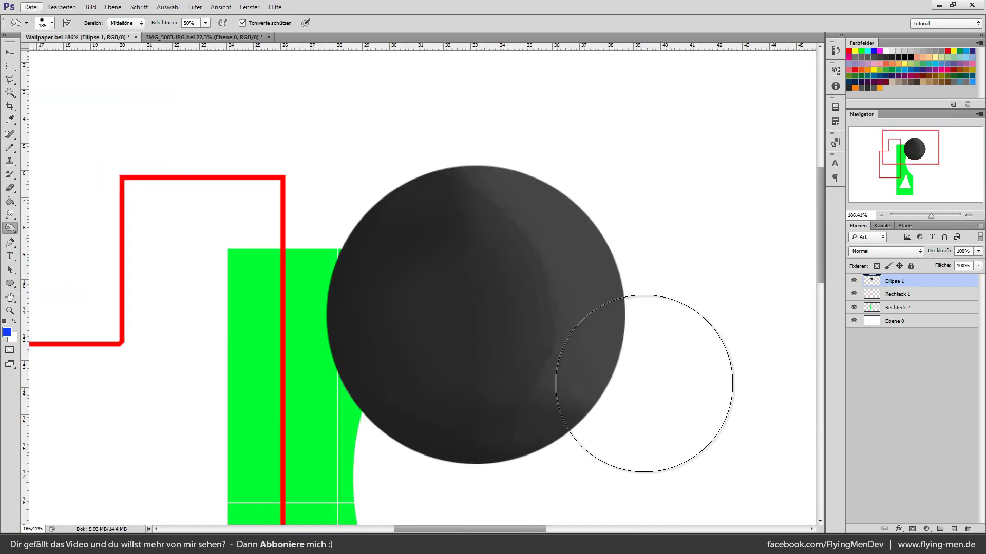
{"action": "scroll", "coordinate": [606, 249], "scroll_direction": "down", "scroll_amount": 2}
{"action": "scroll", "coordinate": [708, 311], "scroll_direction": "up", "scroll_amount": 3}
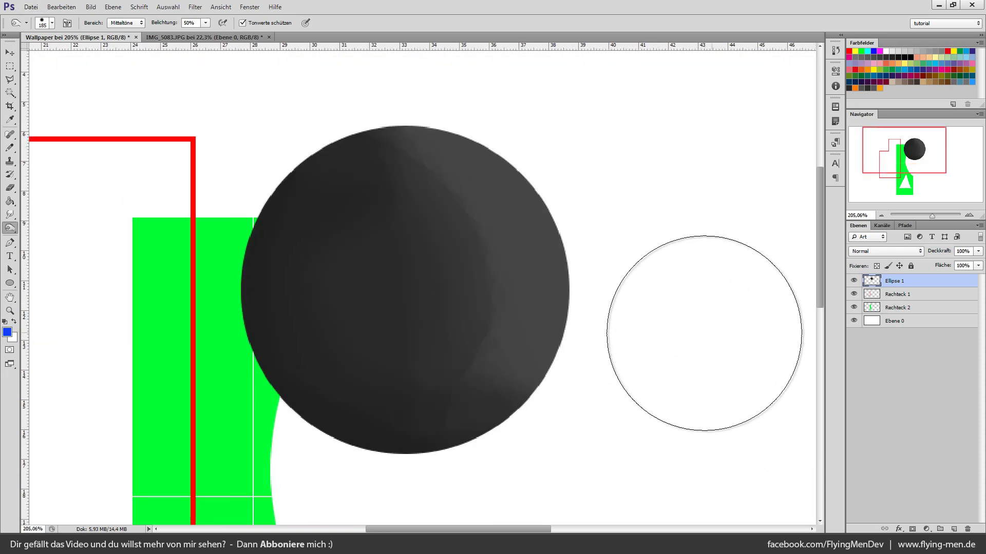
Set the Sponge tool to desaturate with a 127 px brush, then choose the Pen tool
{"action": "right_click", "coordinate": [10, 230]}
{"action": "left_click", "coordinate": [51, 252]}
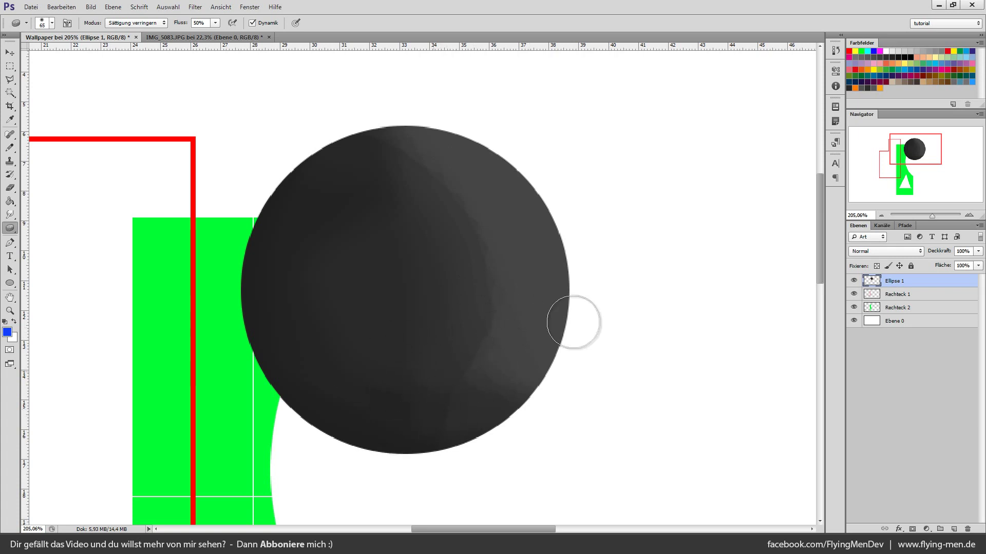
{"action": "left_click", "coordinate": [50, 24]}
{"action": "left_click_drag", "start_coordinate": [47, 56], "coordinate": [75, 56]}
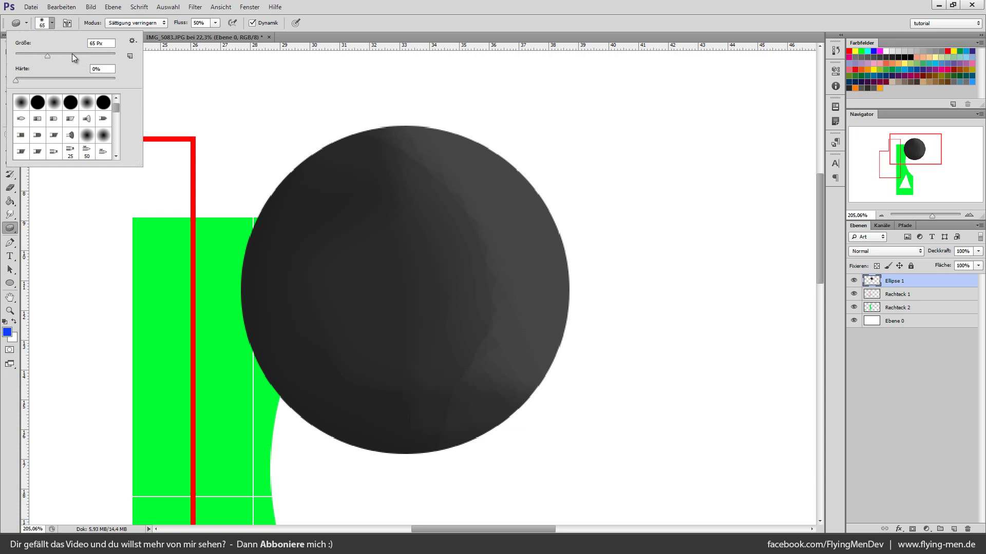
{"action": "left_click", "coordinate": [462, 231]}
{"action": "scroll", "coordinate": [363, 301], "scroll_direction": "down", "scroll_amount": 2}
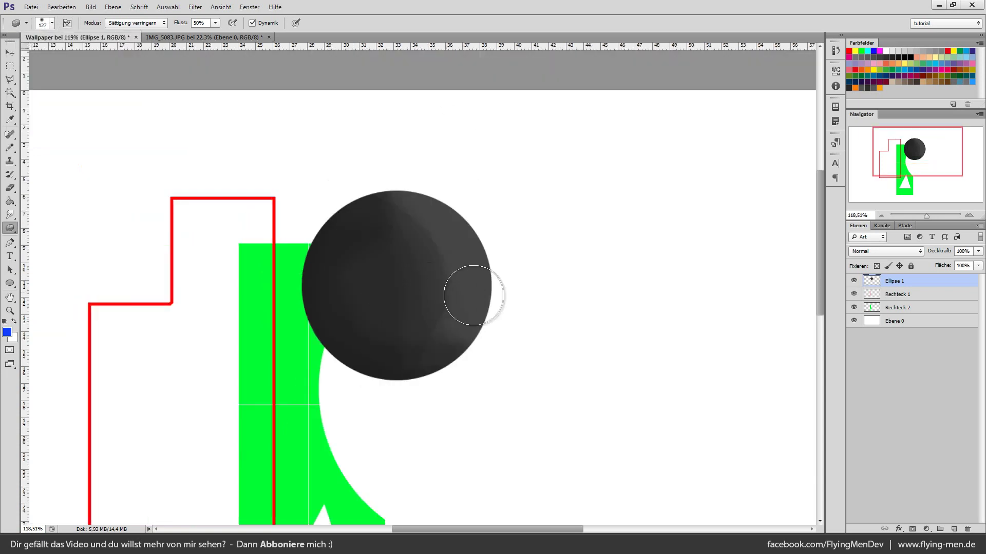
{"action": "scroll", "coordinate": [473, 293], "scroll_direction": "up", "scroll_amount": 3}
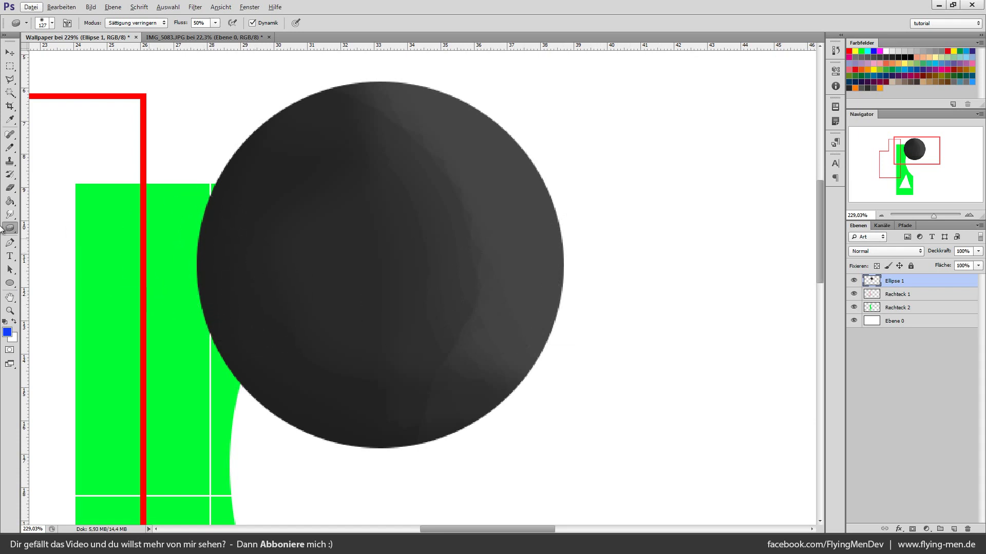
{"action": "left_click", "coordinate": [8, 246]}
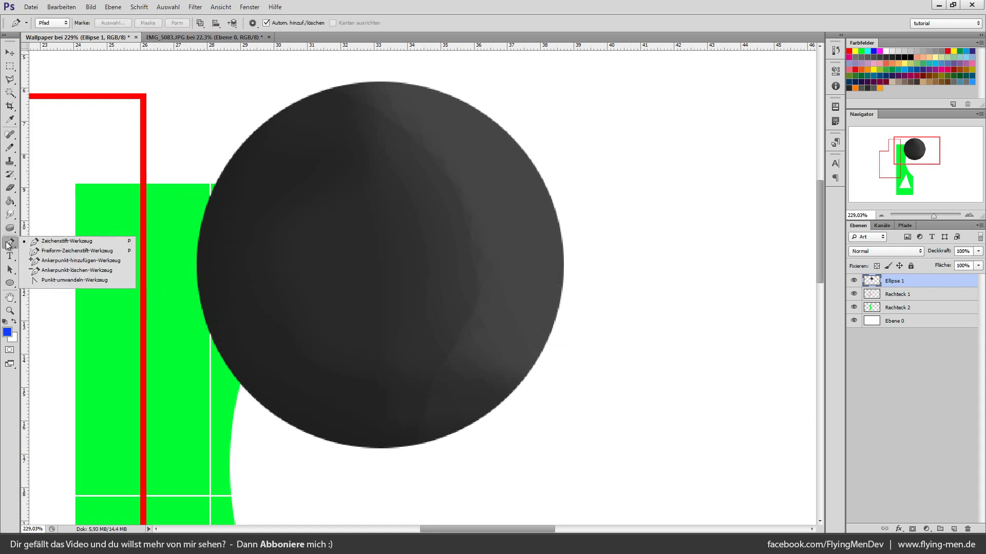
Choose the standard Pen tool from the pen tools flyout
{"action": "scroll", "coordinate": [493, 242], "scroll_direction": "down", "scroll_amount": 3}
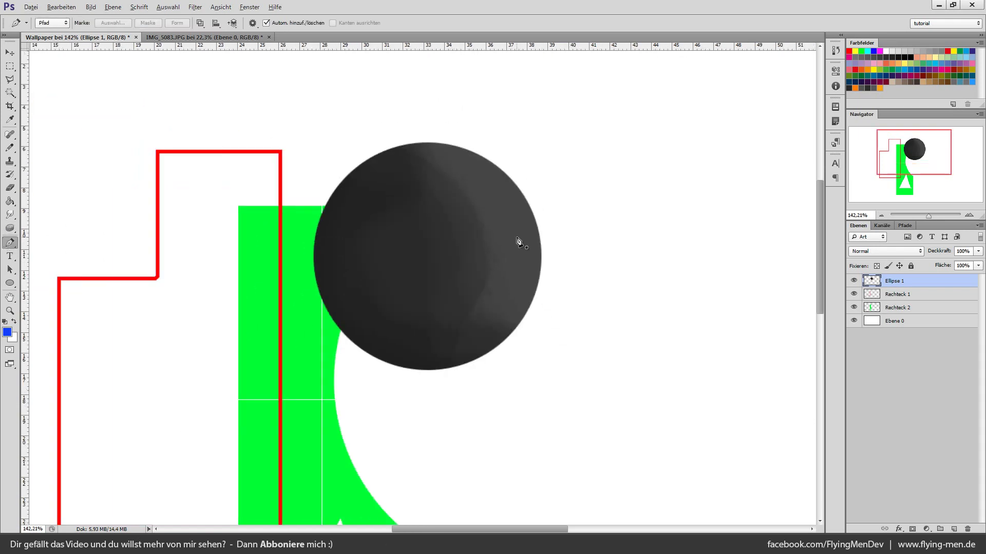
{"action": "scroll", "coordinate": [601, 272], "scroll_direction": "up", "scroll_amount": 3}
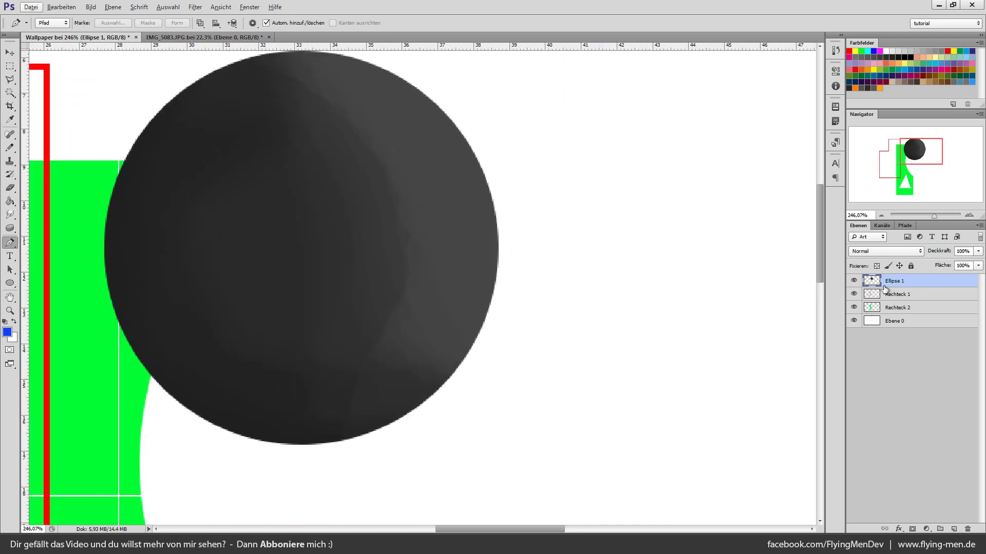
{"action": "scroll", "coordinate": [247, 256], "scroll_direction": "down", "scroll_amount": 2}
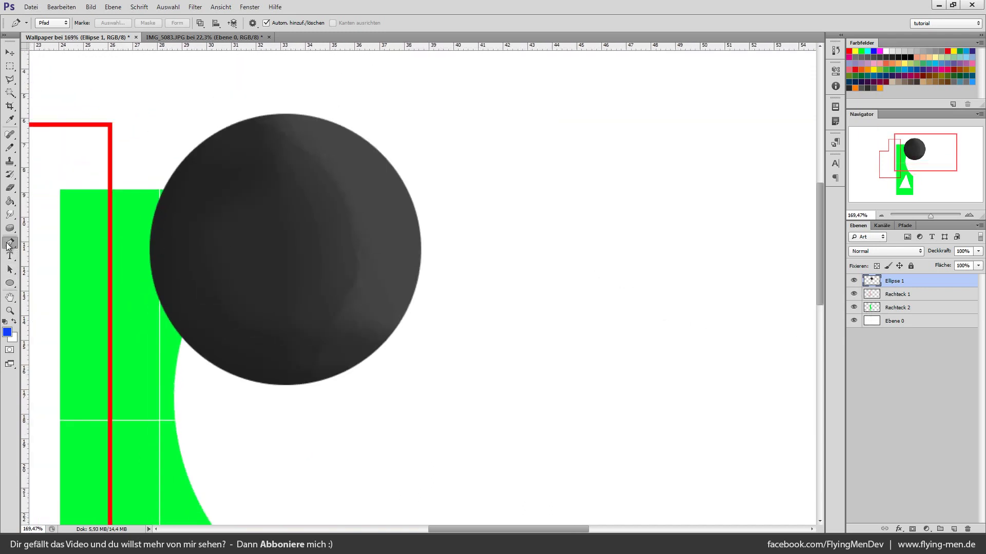
{"action": "left_click_drag", "start_coordinate": [10, 282], "coordinate": [62, 286]}
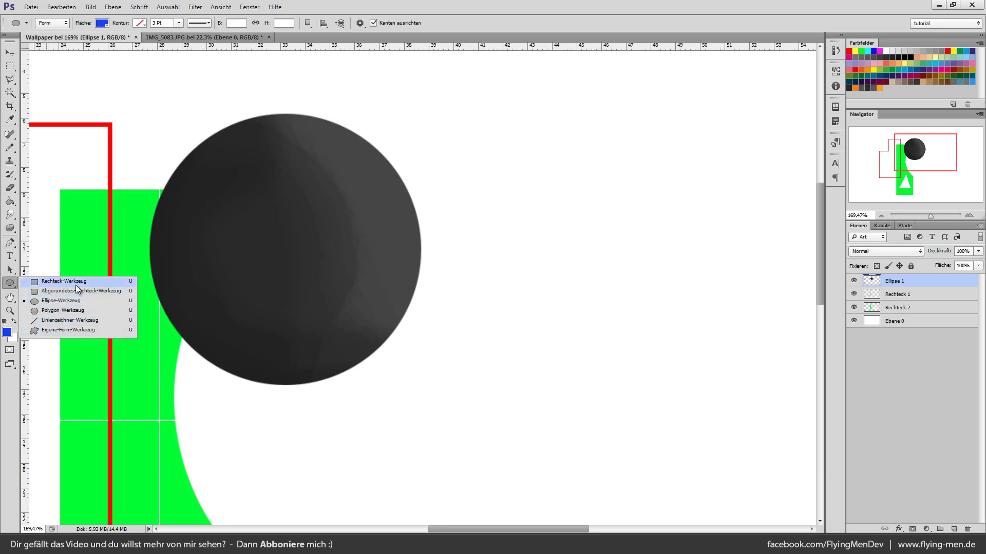
{"action": "left_click", "coordinate": [9, 243]}
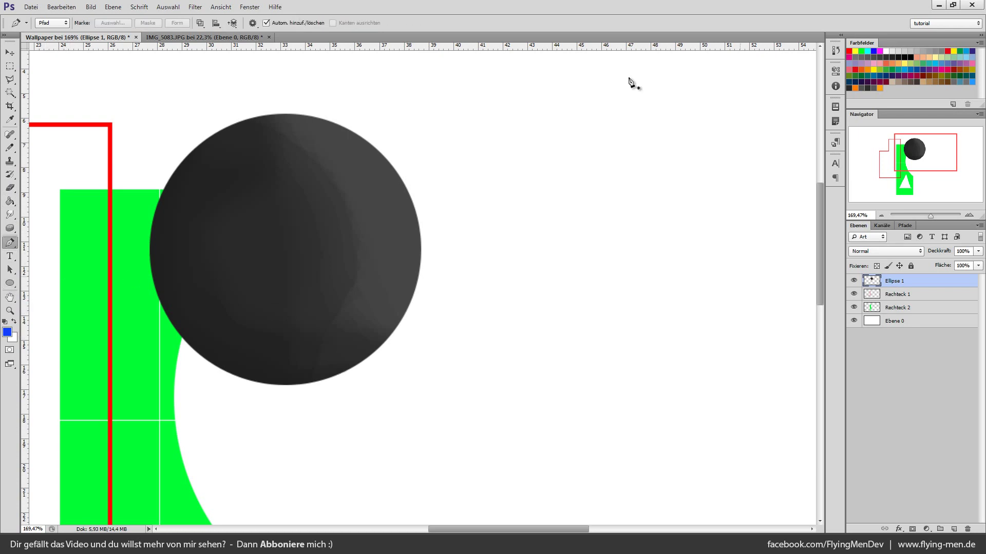
{"action": "scroll", "coordinate": [501, 329], "scroll_direction": "down", "scroll_amount": 1}
{"action": "scroll", "coordinate": [667, 344], "scroll_direction": "up", "scroll_amount": 1}
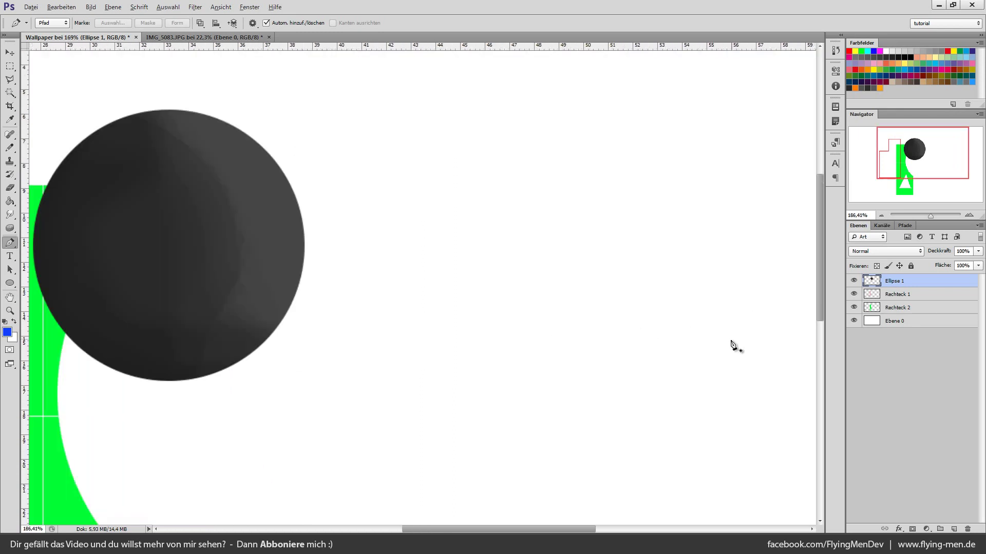
{"action": "scroll", "coordinate": [657, 380], "scroll_direction": "up", "scroll_amount": 1}
{"action": "scroll", "coordinate": [560, 339], "scroll_direction": "down", "scroll_amount": 1}
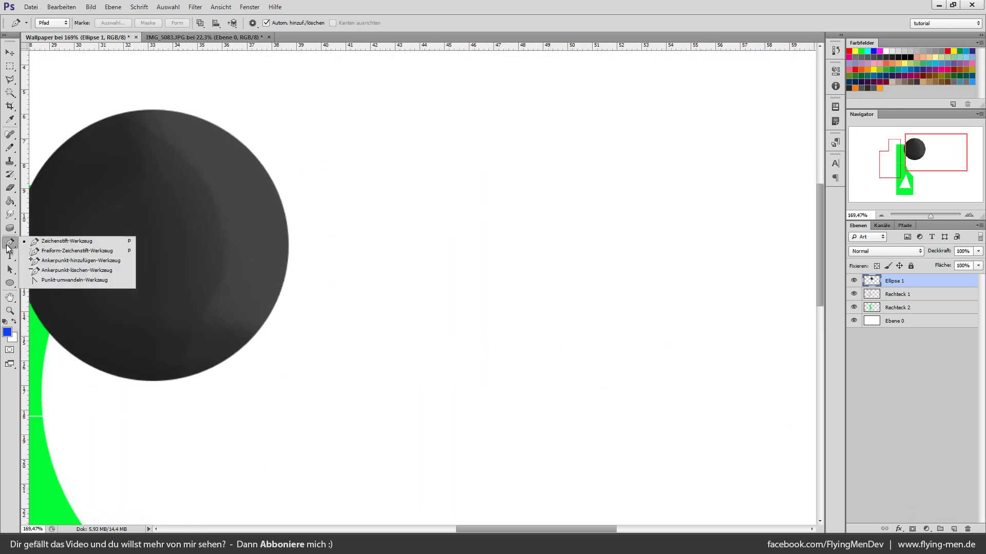
{"action": "right_click", "coordinate": [9, 243]}
{"action": "left_click", "coordinate": [78, 245]}
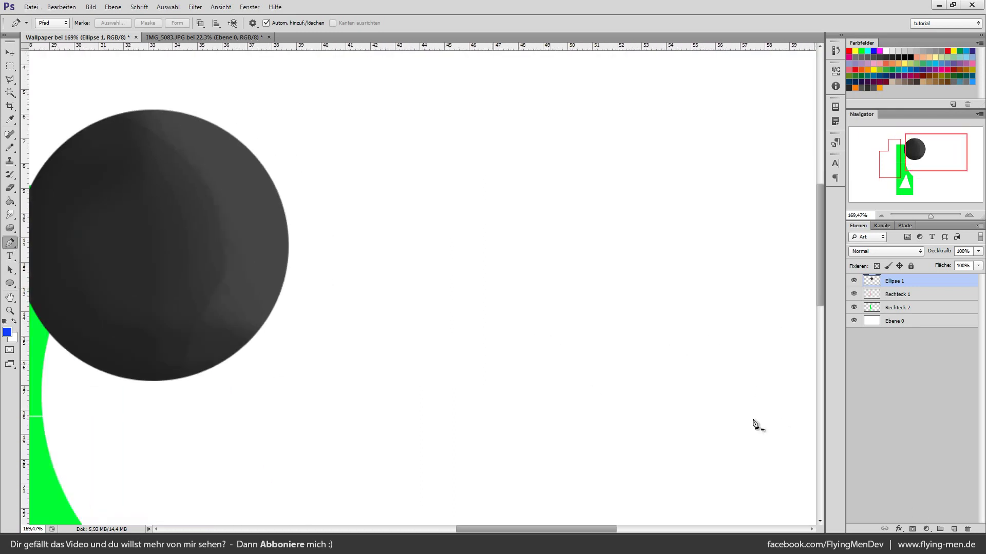
Add a new empty layer and draw a closed, curvy path right of the dark circle
{"action": "left_click", "coordinate": [954, 529]}
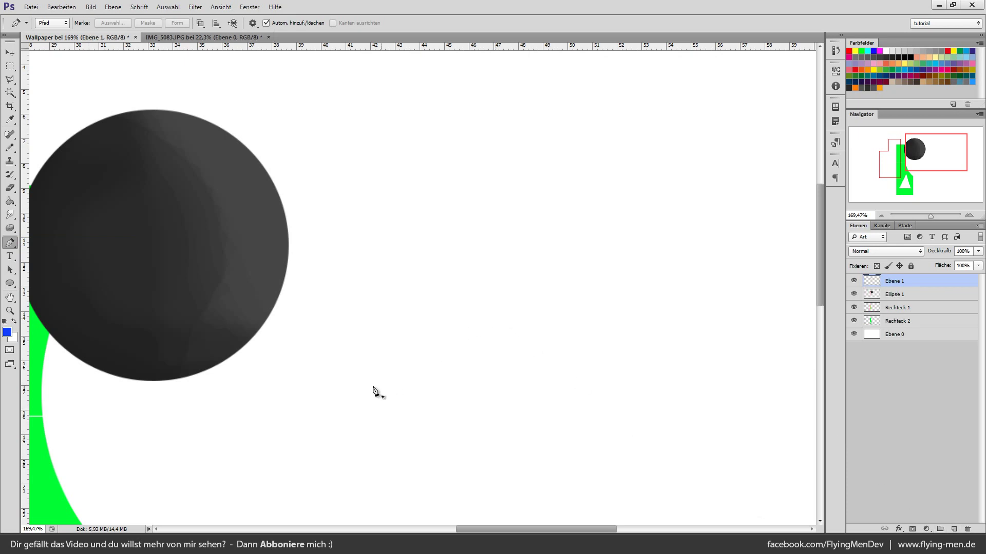
{"action": "left_click", "coordinate": [351, 351]}
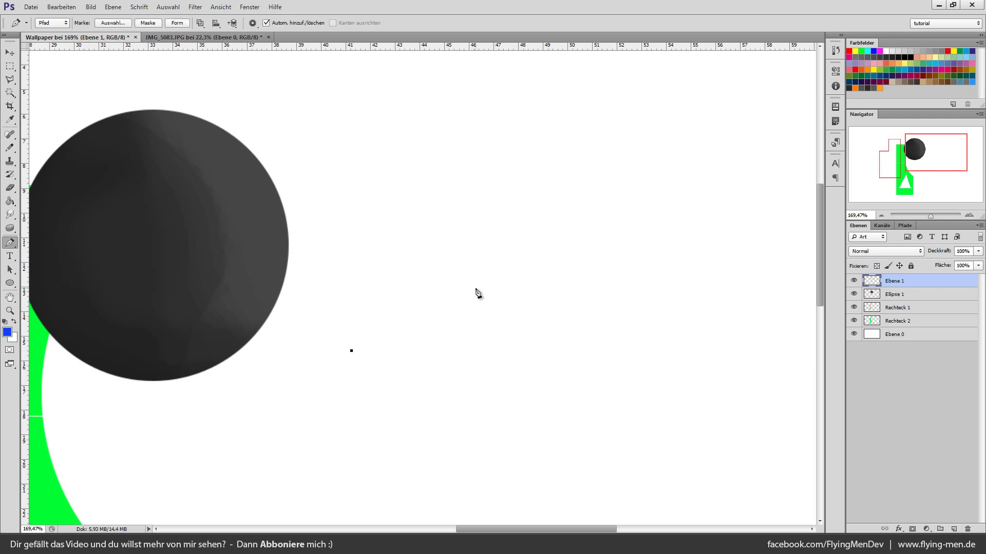
{"action": "left_click_drag", "start_coordinate": [476, 287], "coordinate": [482, 225]}
{"action": "left_click", "coordinate": [580, 328]}
{"action": "mouse_move", "coordinate": [548, 388]}
{"action": "left_mouse_down"}
{"action": "mouse_move", "coordinate": [527, 439]}
{"action": "mouse_move", "coordinate": [424, 391]}
{"action": "left_mouse_up"}
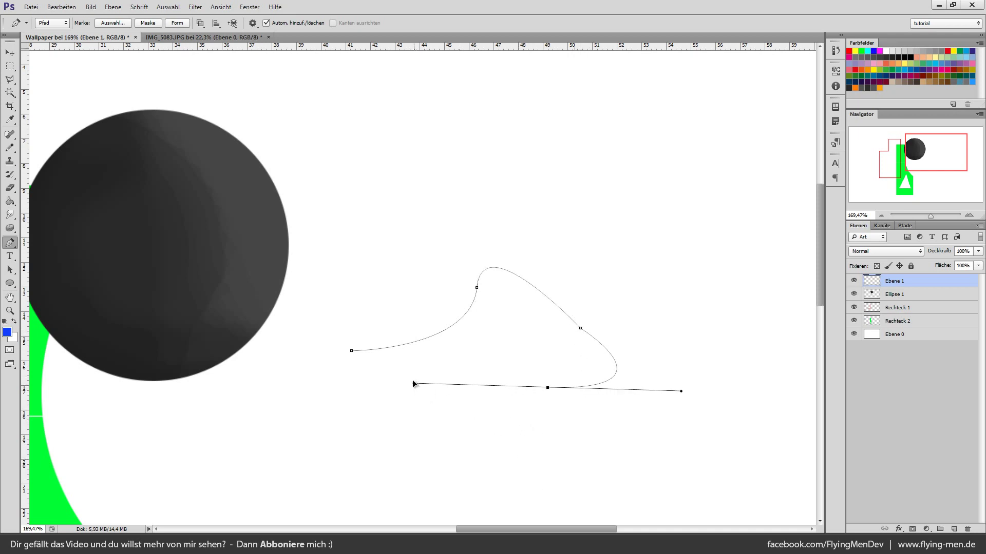
{"action": "left_click_drag", "start_coordinate": [424, 393], "coordinate": [490, 291]}
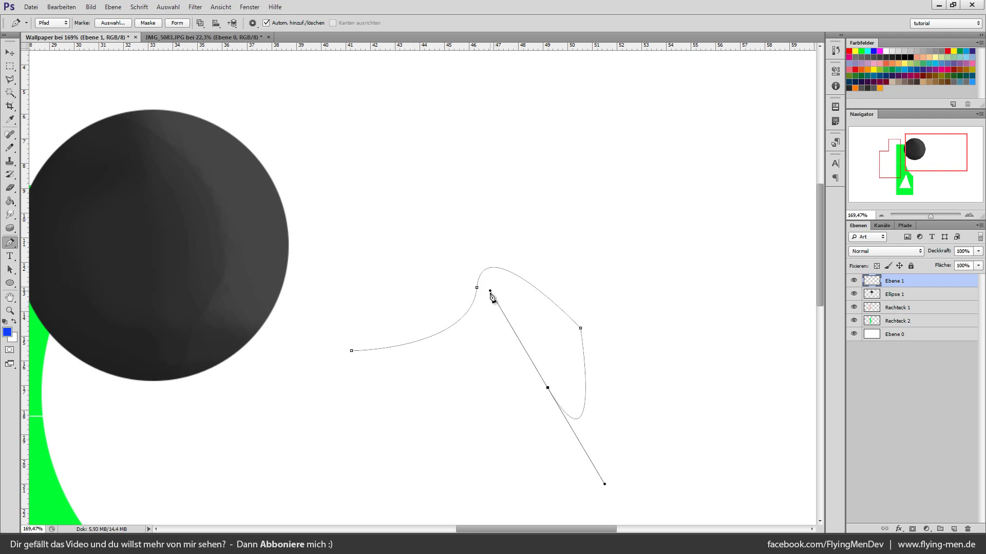
{"action": "left_click", "coordinate": [494, 439]}
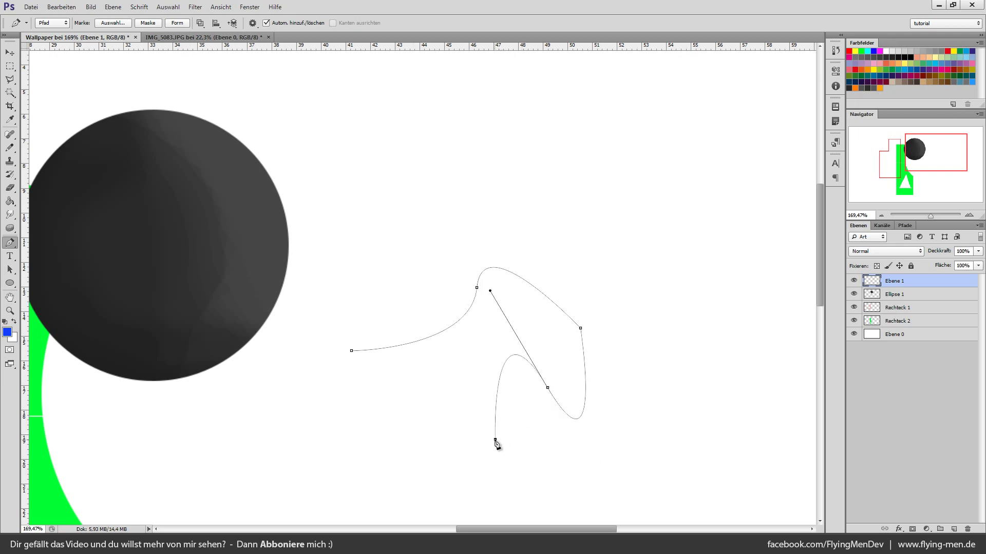
{"action": "left_click", "coordinate": [389, 401]}
{"action": "left_click_drag", "start_coordinate": [333, 415], "coordinate": [293, 478]}
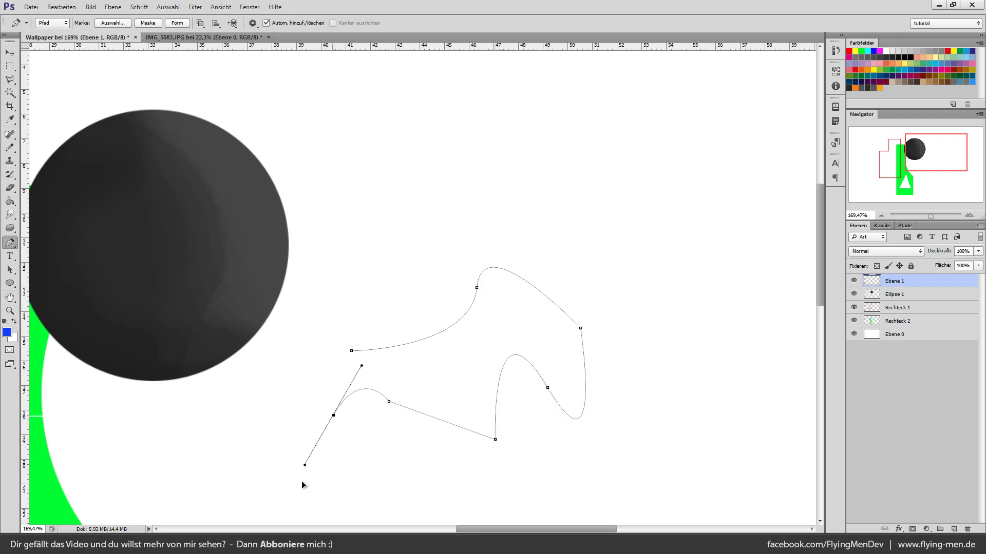
{"action": "left_click", "coordinate": [351, 351]}
{"action": "scroll", "coordinate": [526, 392], "scroll_direction": "down", "scroll_amount": 3}
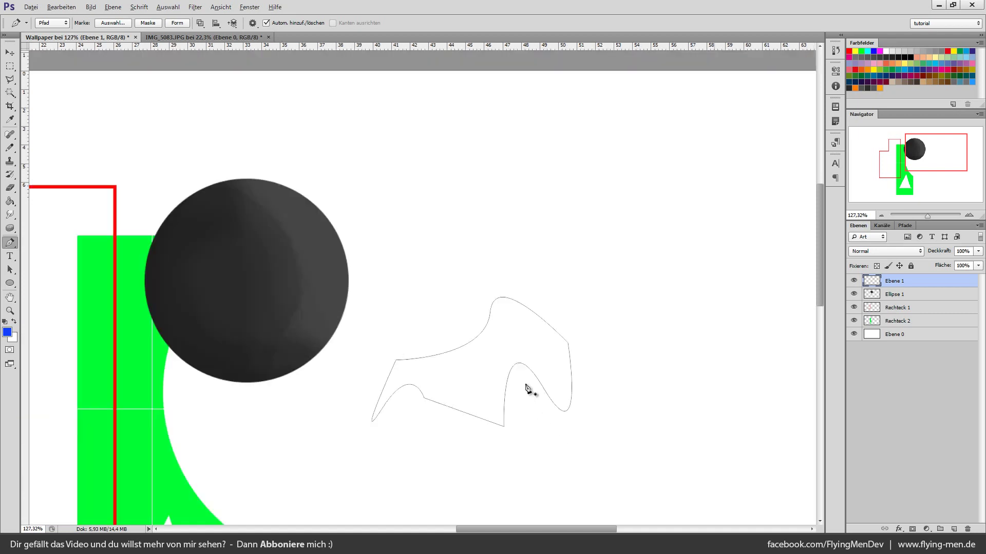
{"action": "scroll", "coordinate": [560, 404], "scroll_direction": "up", "scroll_amount": 2}
{"action": "scroll", "coordinate": [337, 383], "scroll_direction": "up", "scroll_amount": 1}
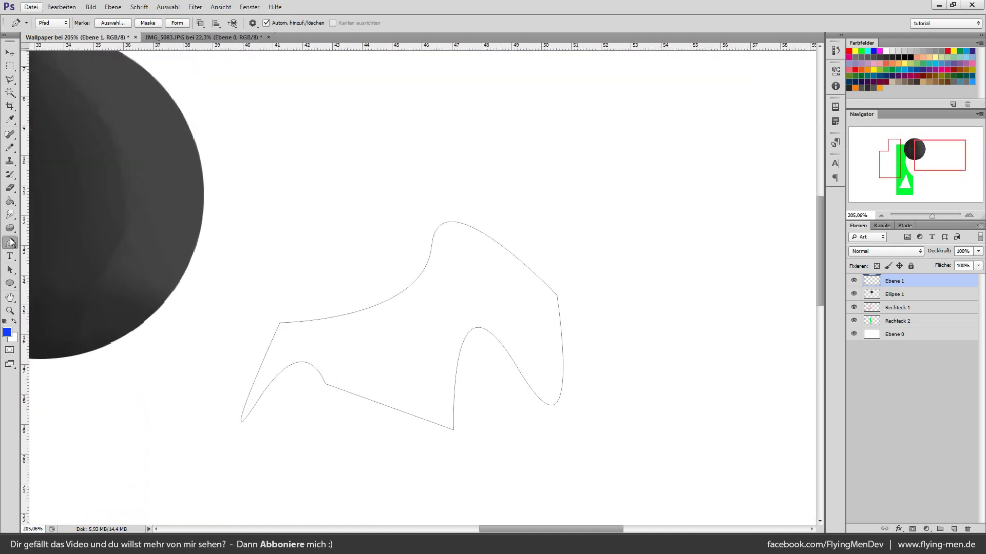
{"action": "right_click", "coordinate": [10, 242]}
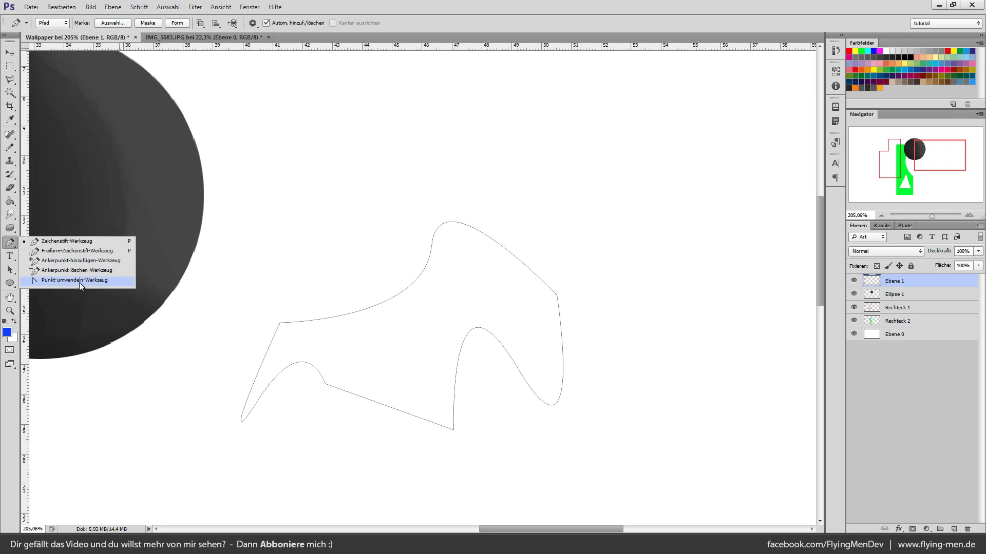
Use Convert Point to make anchors smooth and sweep the path's curves outward
{"action": "left_click", "coordinate": [79, 281]}
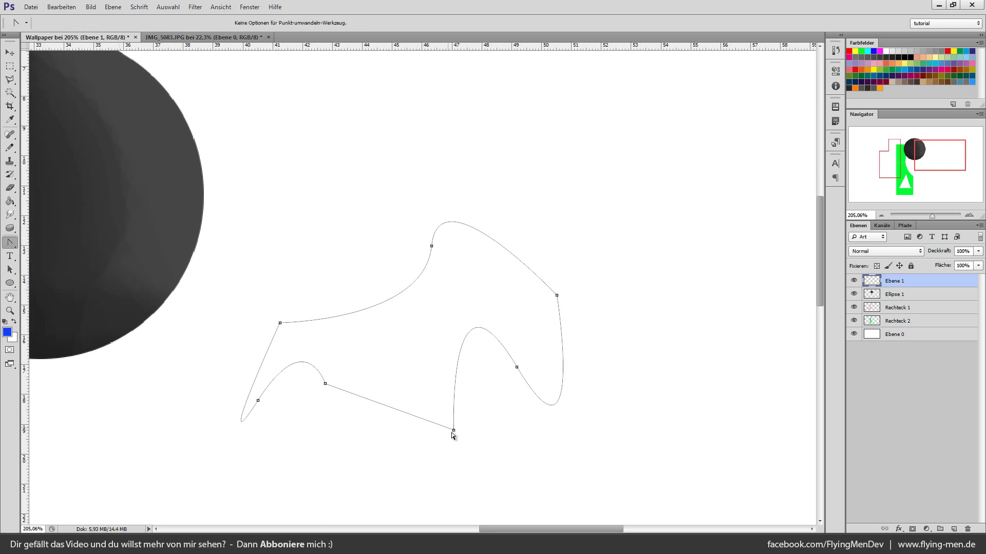
{"action": "left_click_drag", "start_coordinate": [557, 296], "coordinate": [614, 298]}
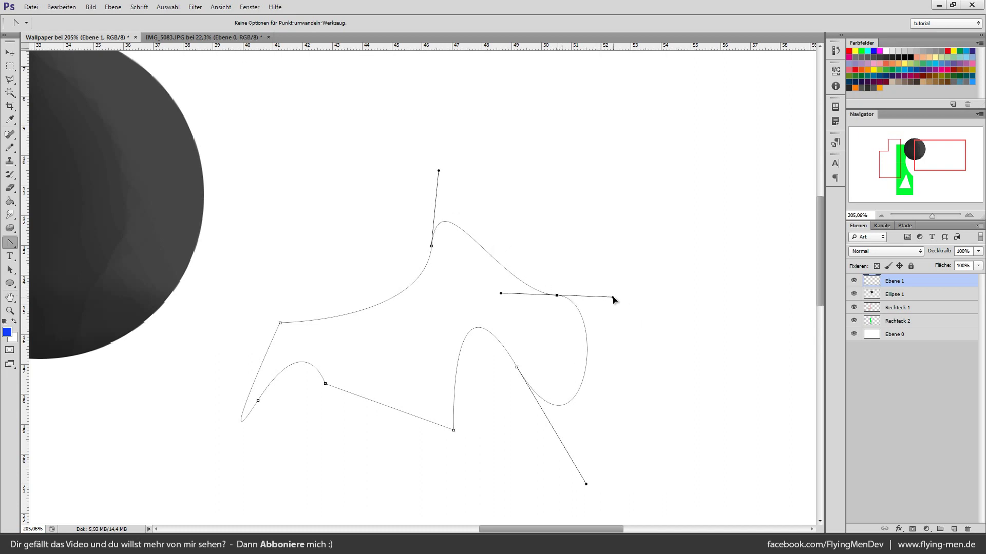
{"action": "mouse_move", "coordinate": [586, 485]}
{"action": "left_mouse_down"}
{"action": "mouse_move", "coordinate": [688, 445]}
{"action": "mouse_move", "coordinate": [737, 441]}
{"action": "left_mouse_up"}
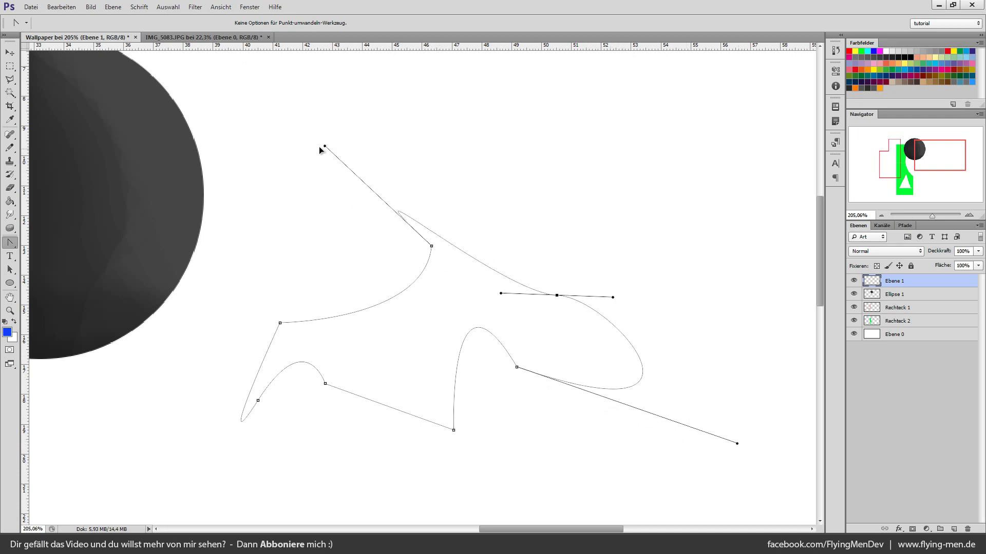
{"action": "left_click_drag", "start_coordinate": [438, 171], "coordinate": [356, 75]}
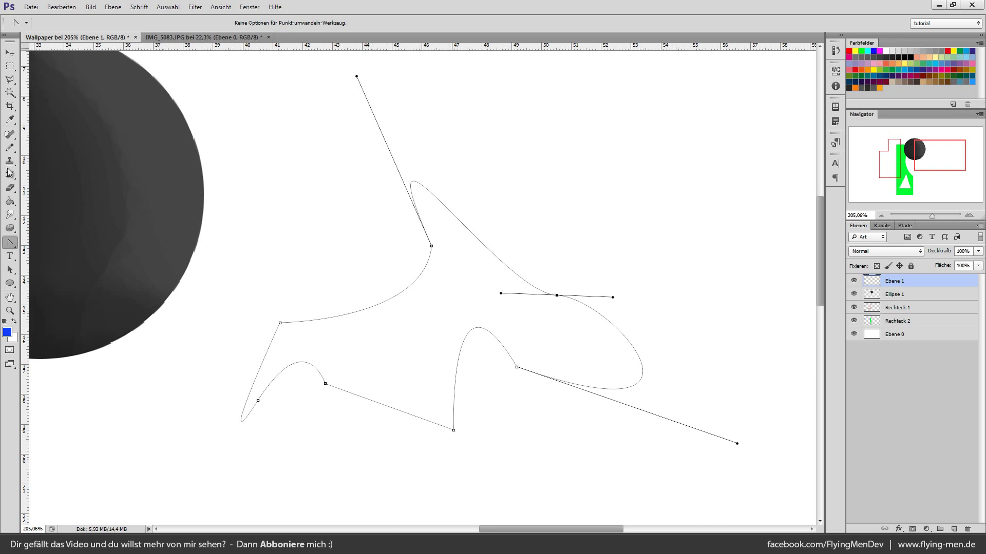
Delete the anchor in the path's lower-left dip
{"action": "right_click", "coordinate": [11, 247]}
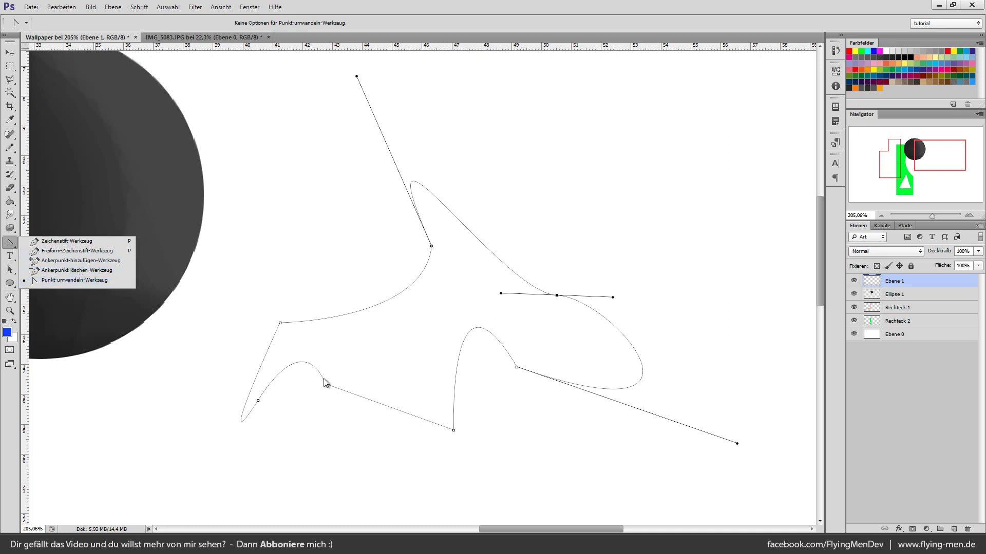
{"action": "left_click", "coordinate": [77, 270]}
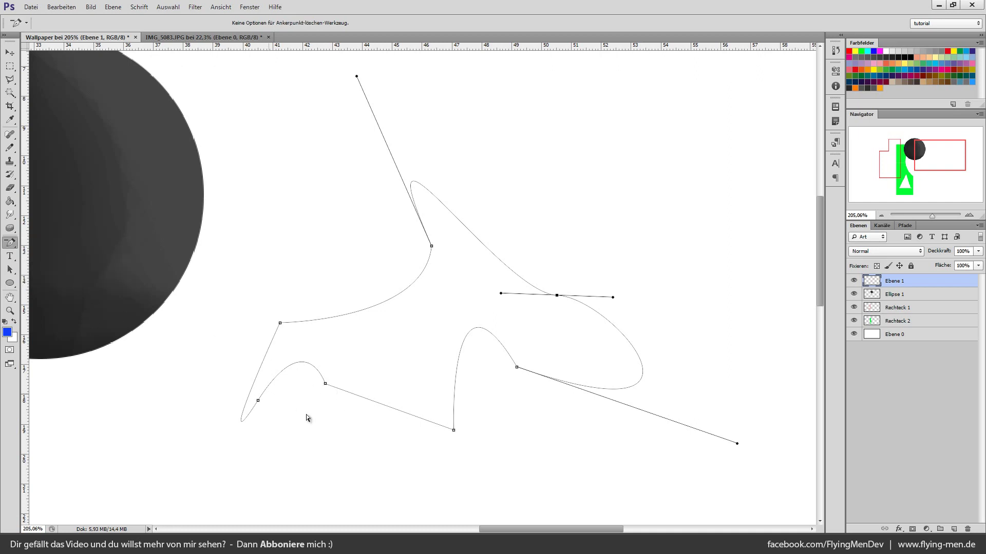
{"action": "left_click", "coordinate": [325, 384]}
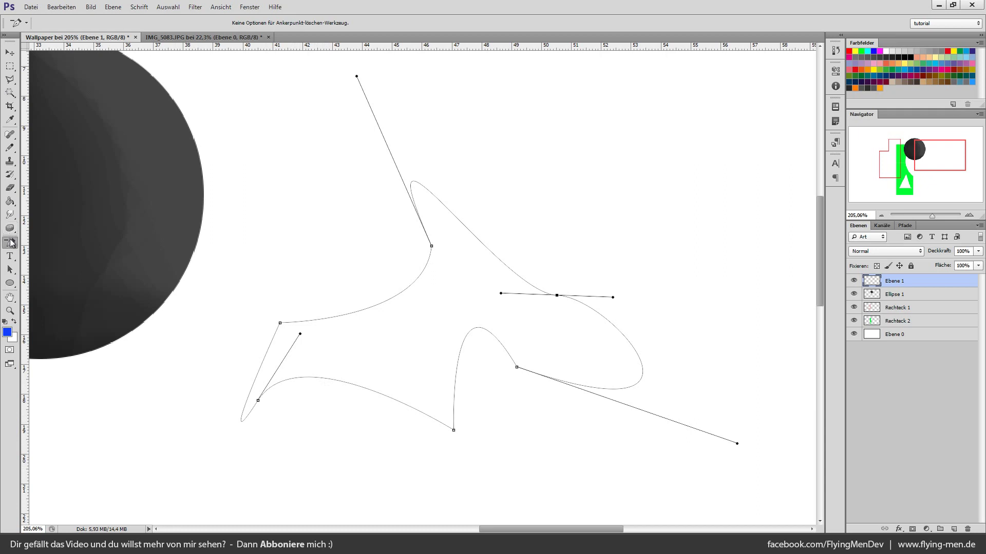
Return to the standard Pen tool and bring up the path's context menu
{"action": "right_click", "coordinate": [10, 242]}
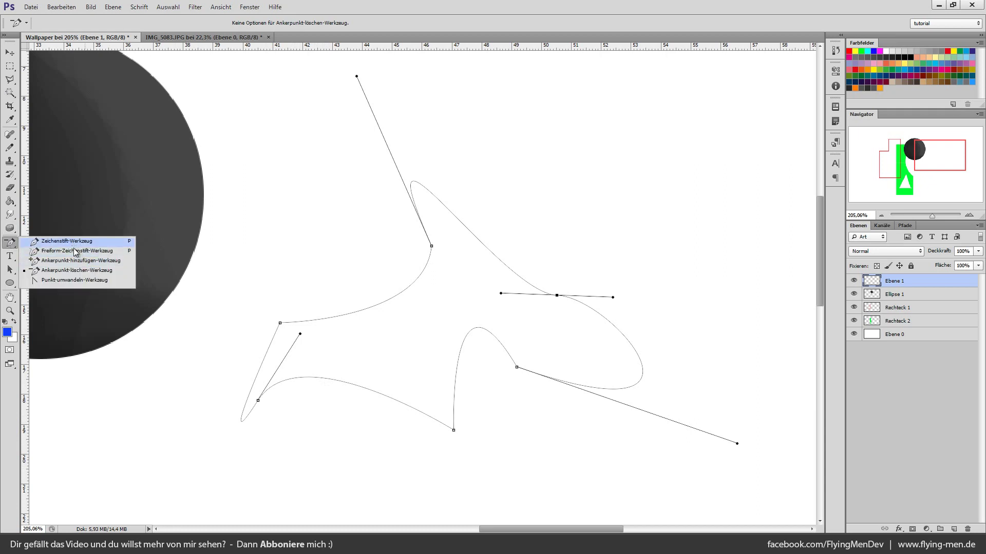
{"action": "left_click", "coordinate": [74, 251]}
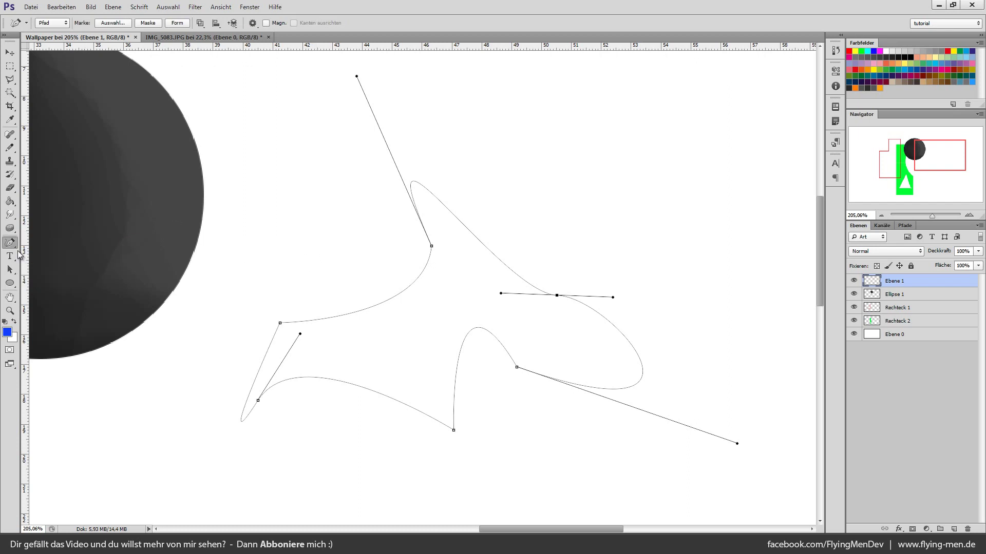
{"action": "right_click", "coordinate": [10, 242]}
{"action": "left_click", "coordinate": [62, 239]}
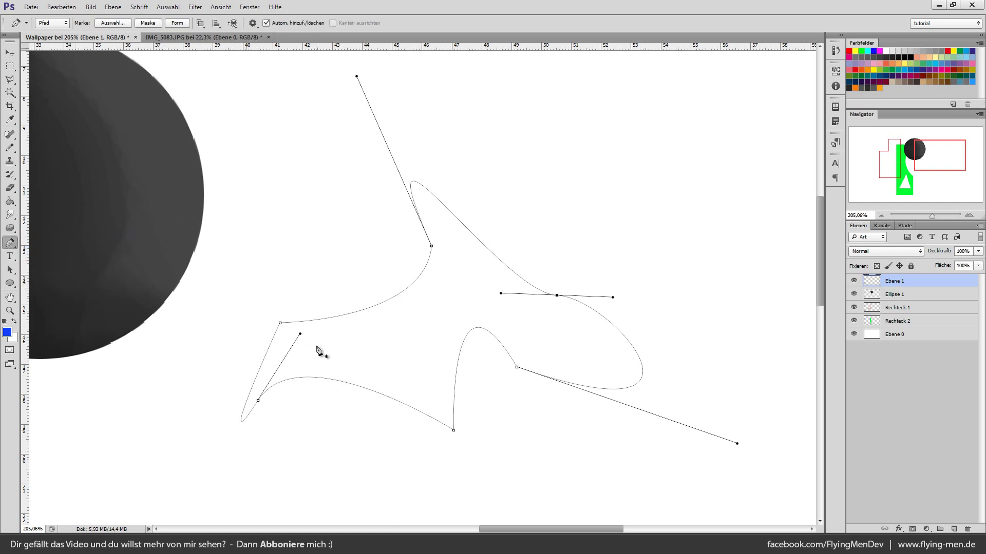
{"action": "right_click", "coordinate": [381, 338]}
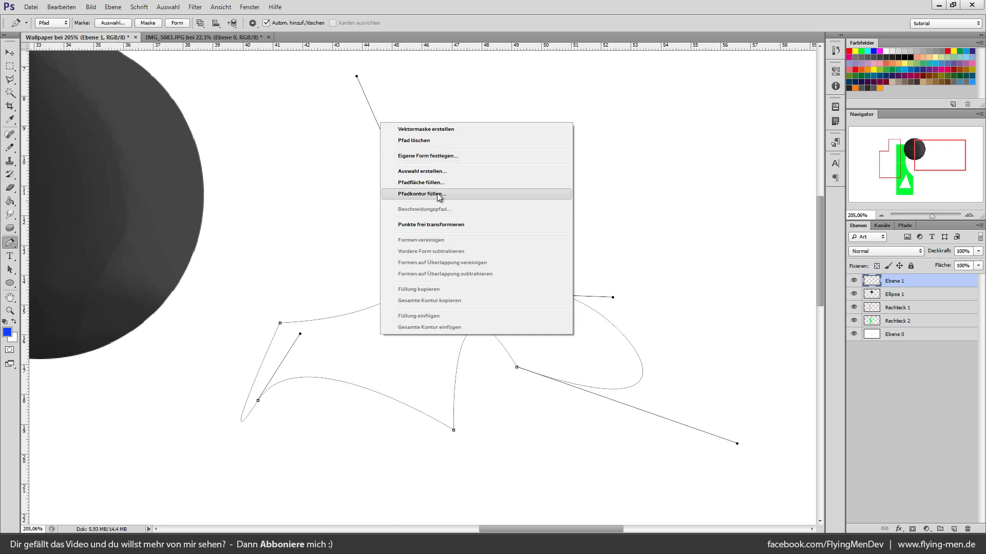
Try stroking the path with the blue smoke brush, then undo it
{"action": "left_click", "coordinate": [438, 194]}
{"action": "left_click_drag", "start_coordinate": [442, 168], "coordinate": [329, 159]}
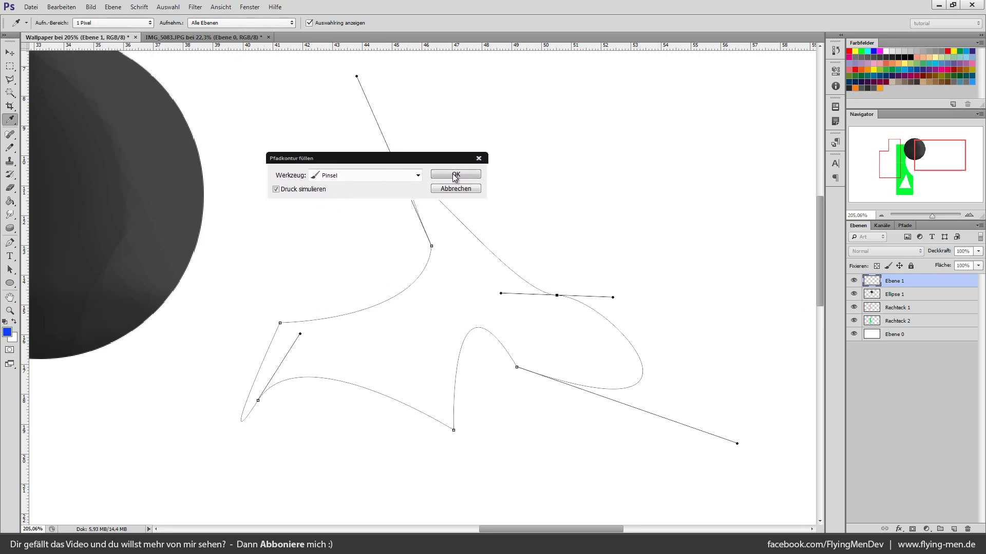
{"action": "left_click", "coordinate": [454, 175]}
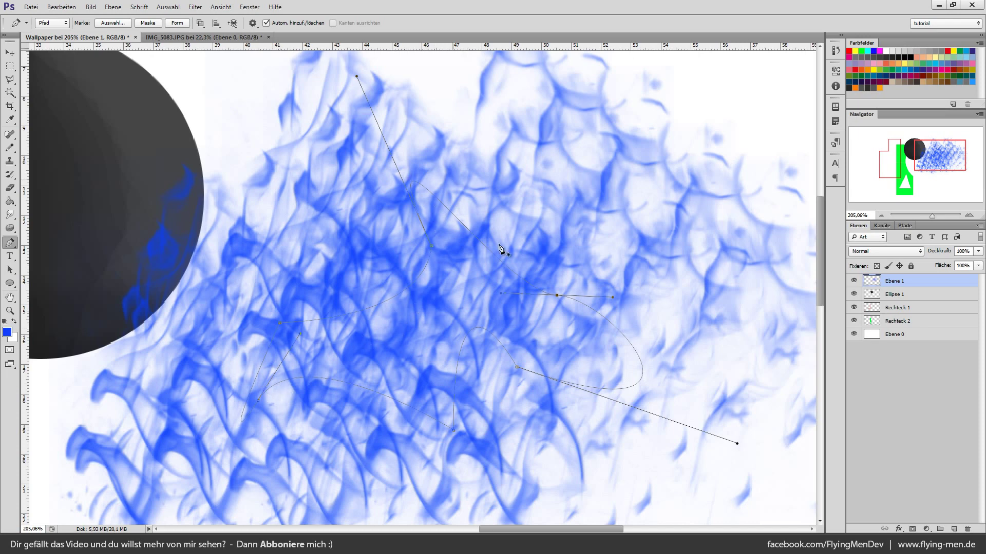
{"action": "key", "text": "ctrl+z"}
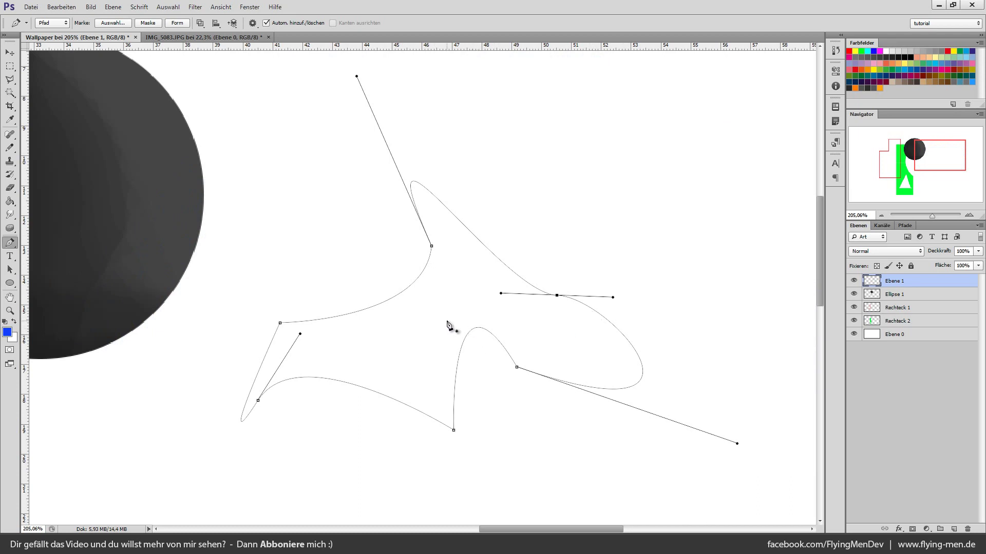
Try turning the path into a selection, then undo it
{"action": "right_click", "coordinate": [446, 319]}
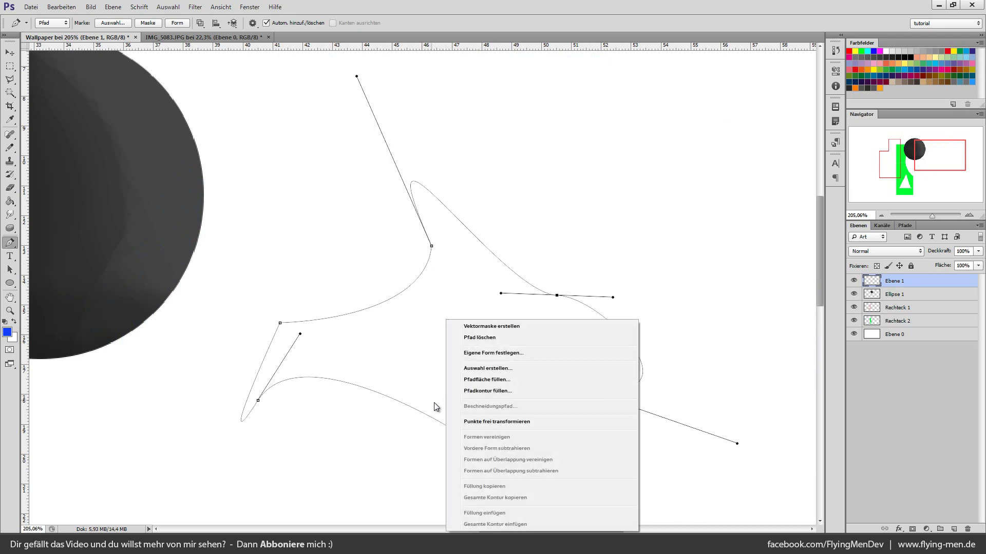
{"action": "left_click", "coordinate": [490, 368]}
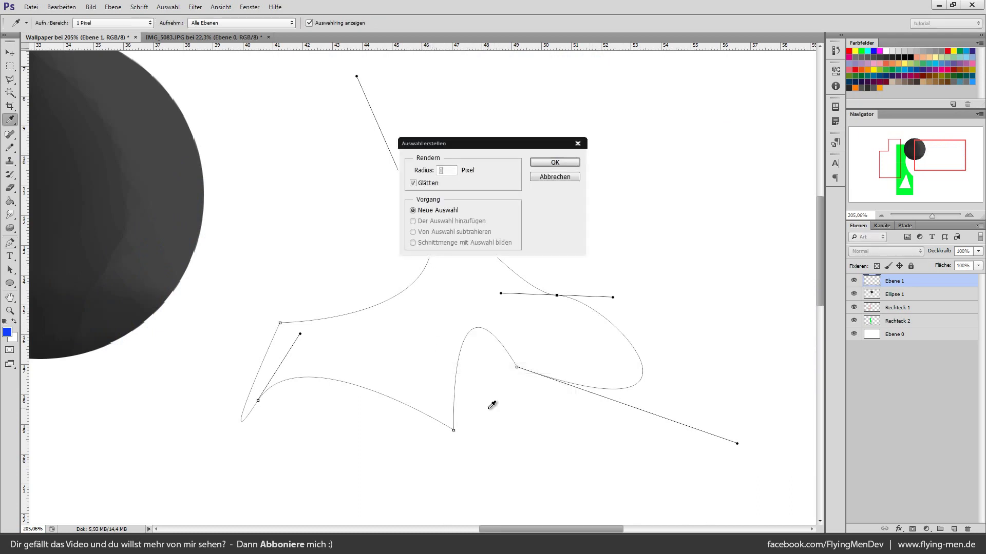
{"action": "left_click", "coordinate": [554, 162]}
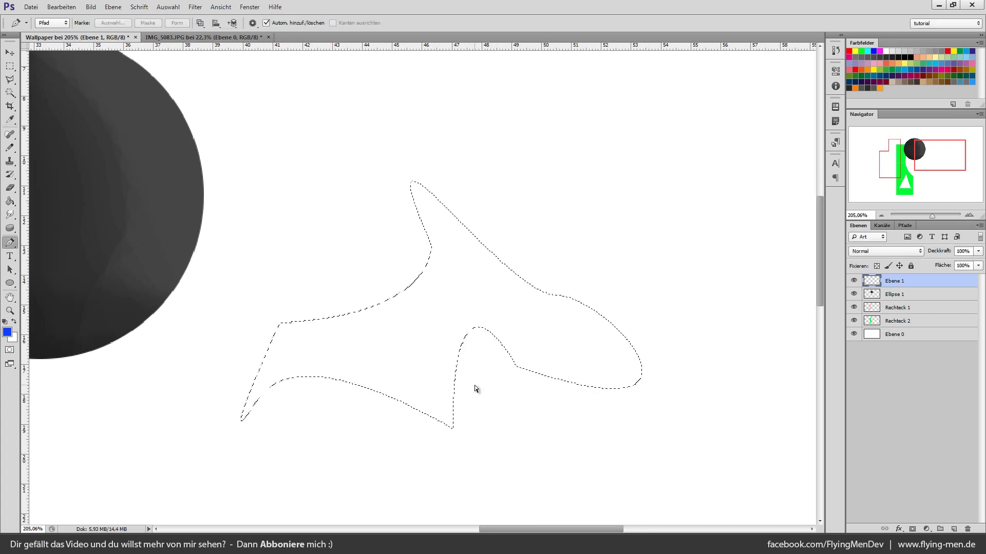
{"action": "key", "text": "ctrl+z"}
Fill the path with the blue foreground colour and deselect the path
{"action": "right_click", "coordinate": [399, 335]}
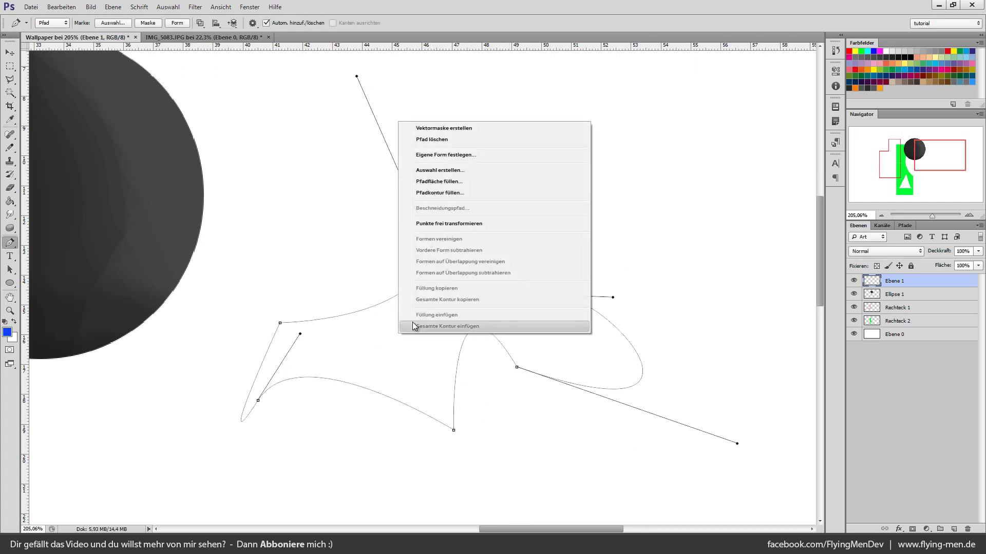
{"action": "left_click", "coordinate": [438, 186]}
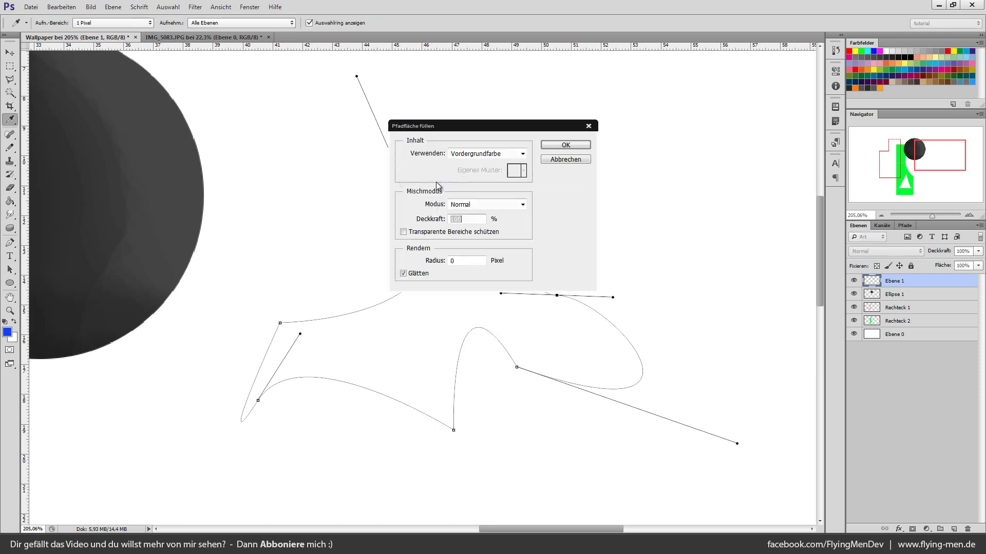
{"action": "left_click_drag", "start_coordinate": [449, 132], "coordinate": [442, 190]}
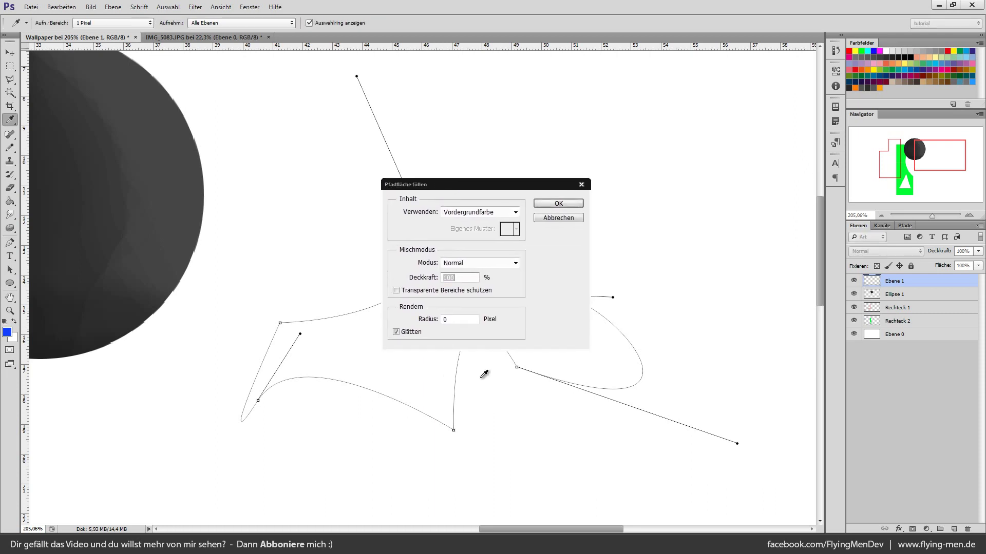
{"action": "left_click", "coordinate": [557, 205]}
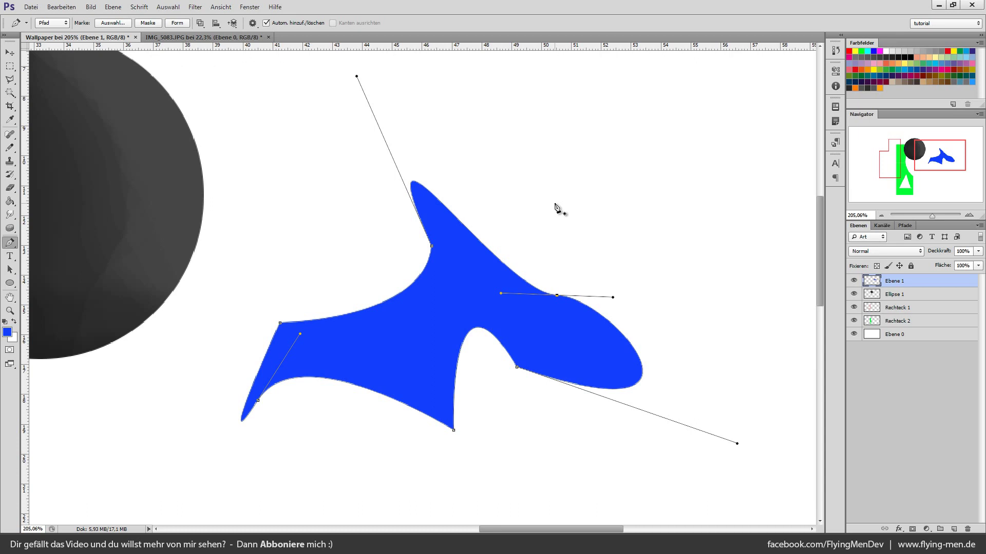
{"action": "left_click", "coordinate": [556, 205], "text": "ctrl"}
{"action": "left_click", "coordinate": [556, 205], "text": "ctrl"}
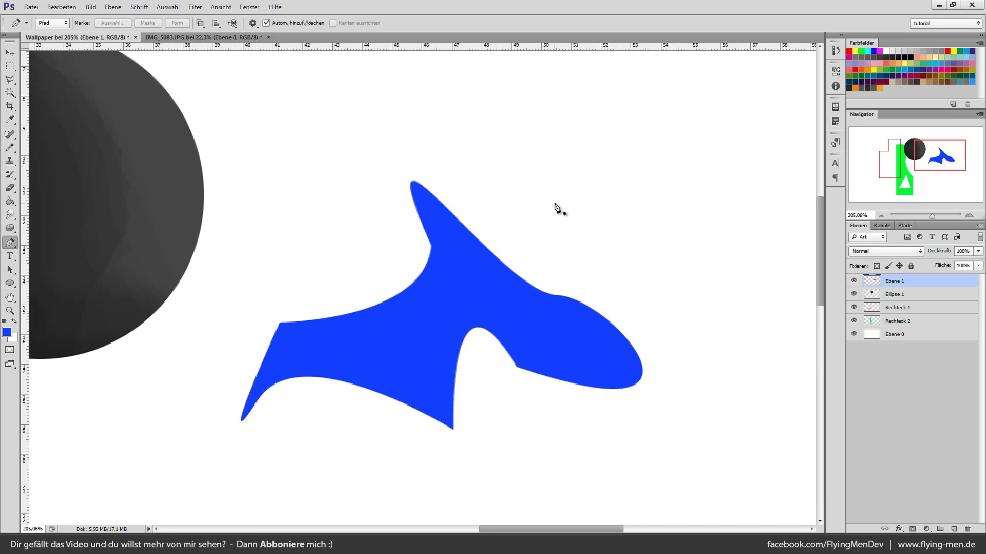
Select the Move tool, then switch to the Freeform Pen tool
{"action": "scroll", "coordinate": [556, 206], "scroll_direction": "down", "scroll_amount": 3}
{"action": "scroll", "coordinate": [631, 263], "scroll_direction": "up", "scroll_amount": 3}
{"action": "scroll", "coordinate": [473, 314], "scroll_direction": "up", "scroll_amount": 2}
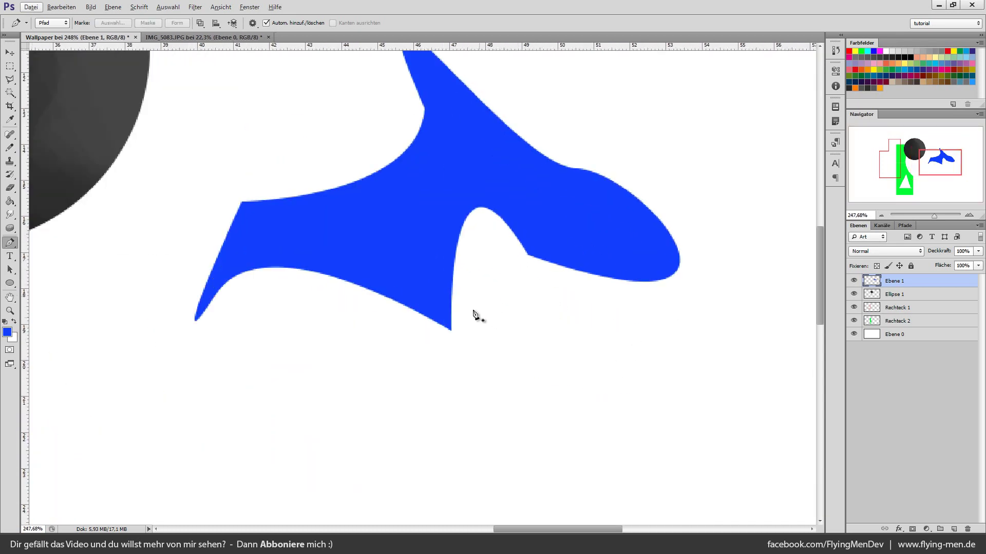
{"action": "scroll", "coordinate": [473, 315], "scroll_direction": "up", "scroll_amount": 3}
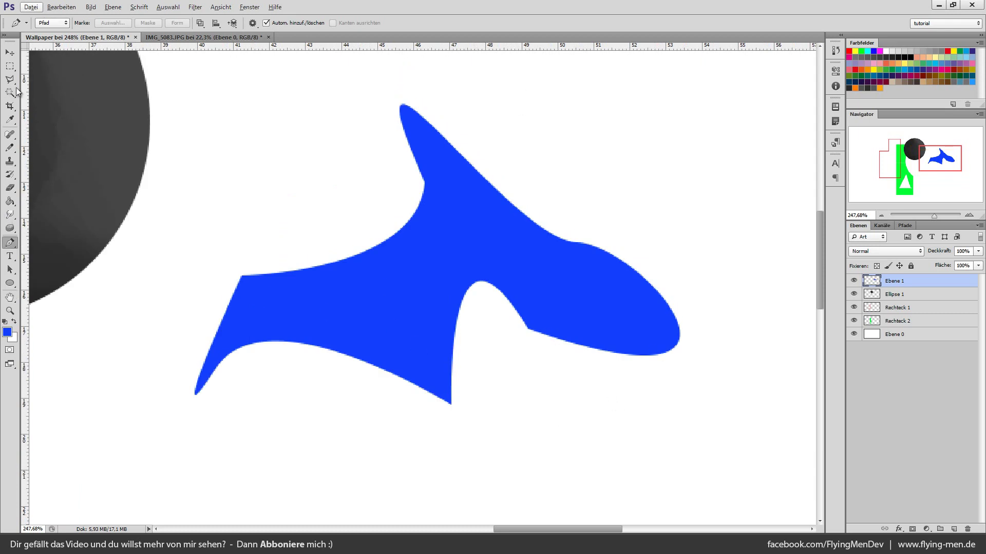
{"action": "left_click", "coordinate": [10, 53]}
{"action": "scroll", "coordinate": [585, 306], "scroll_direction": "down", "scroll_amount": 3}
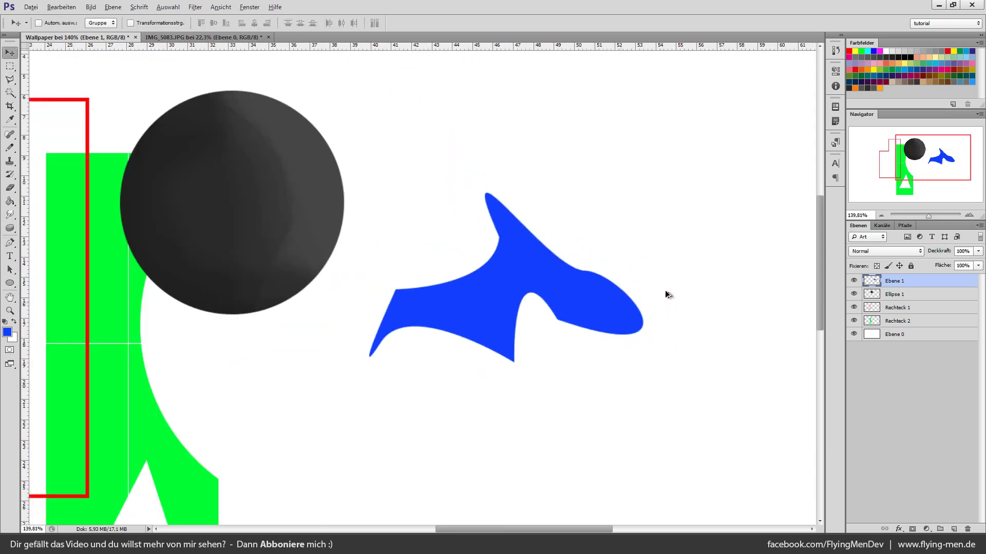
{"action": "scroll", "coordinate": [665, 294], "scroll_direction": "up", "scroll_amount": 3}
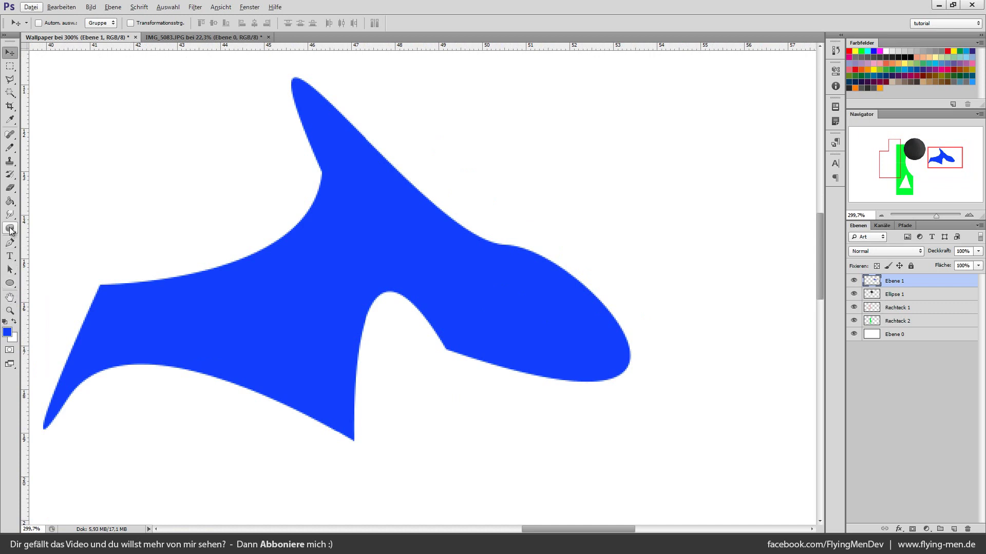
{"action": "left_click_drag", "start_coordinate": [9, 243], "coordinate": [54, 256]}
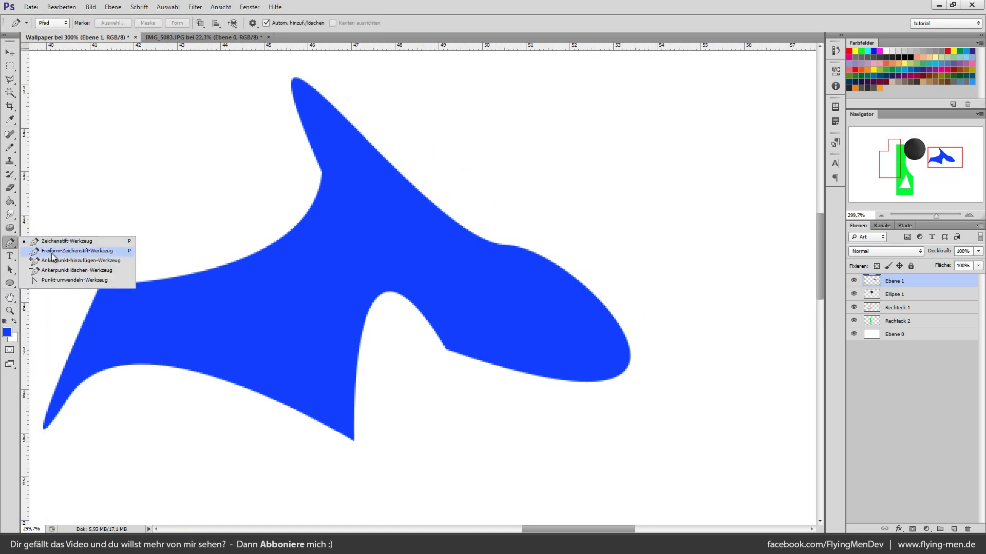
{"action": "left_click", "coordinate": [53, 256]}
Draw a closed freehand path to the right of the blue shape
{"action": "left_click_drag", "start_coordinate": [491, 146], "coordinate": [502, 227]}
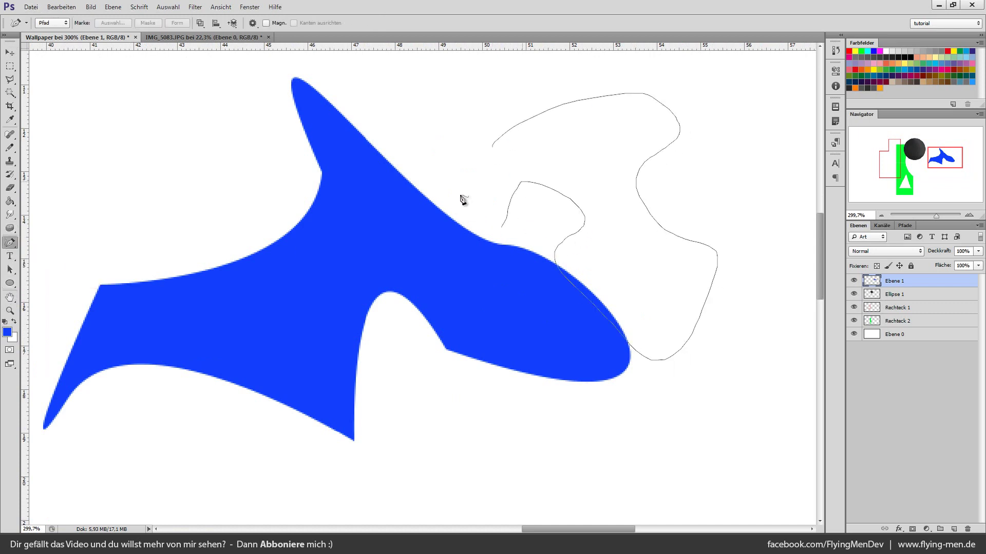
{"action": "left_click_drag", "start_coordinate": [463, 199], "coordinate": [463, 139]}
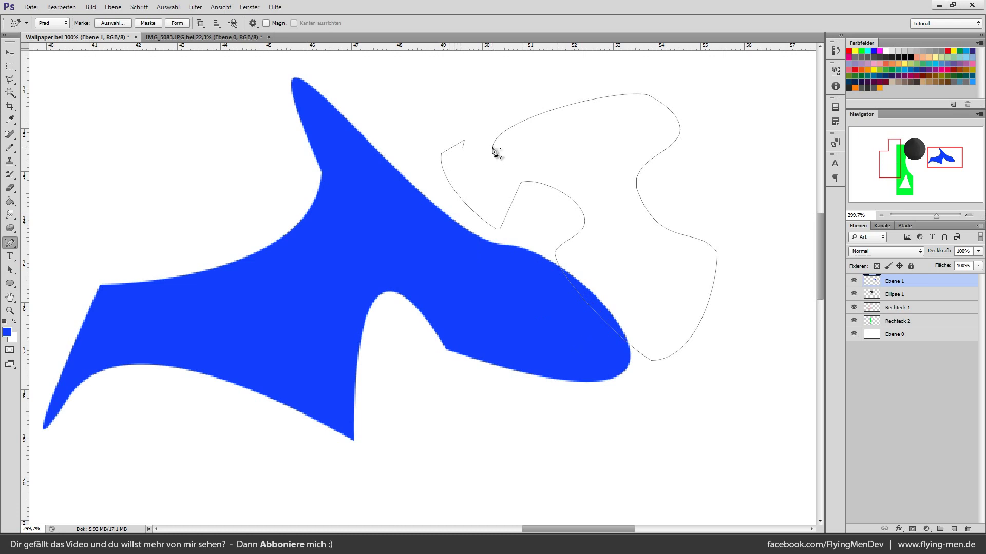
{"action": "scroll", "coordinate": [516, 159], "scroll_direction": "up", "scroll_amount": 5}
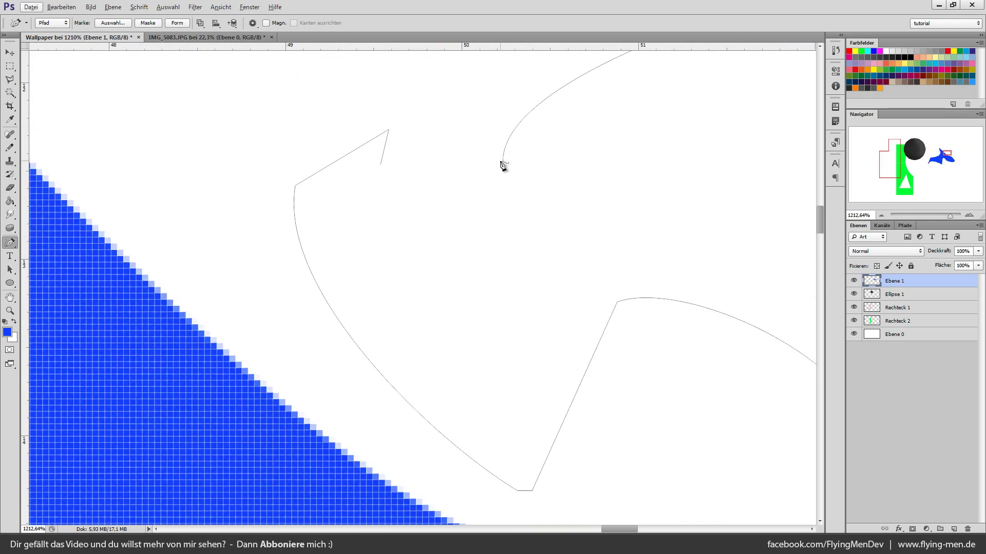
{"action": "left_click_drag", "start_coordinate": [503, 163], "coordinate": [381, 165]}
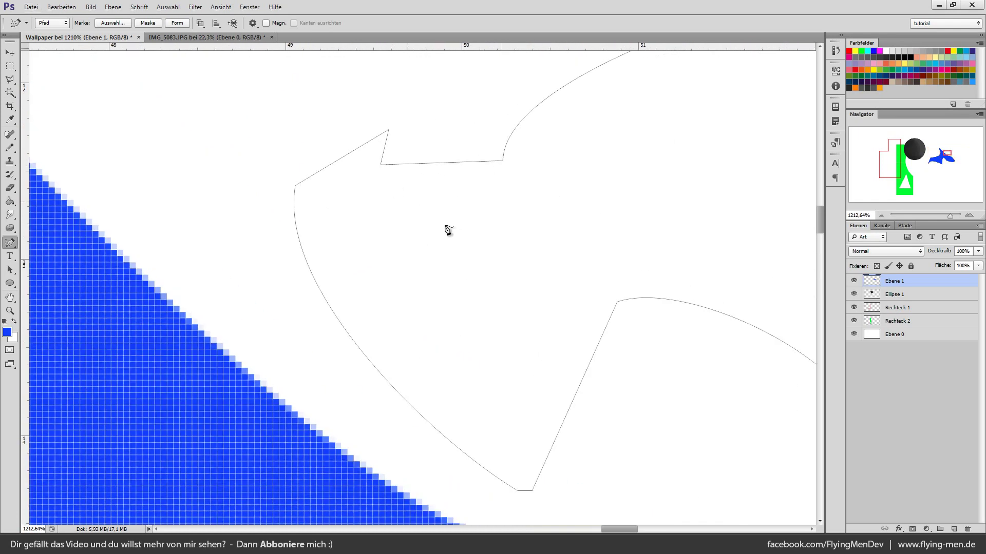
{"action": "scroll", "coordinate": [486, 242], "scroll_direction": "down", "scroll_amount": 2}
{"action": "scroll", "coordinate": [687, 300], "scroll_direction": "down", "scroll_amount": 1}
{"action": "scroll", "coordinate": [715, 268], "scroll_direction": "down", "scroll_amount": 1}
{"action": "scroll", "coordinate": [734, 270], "scroll_direction": "down", "scroll_amount": 1}
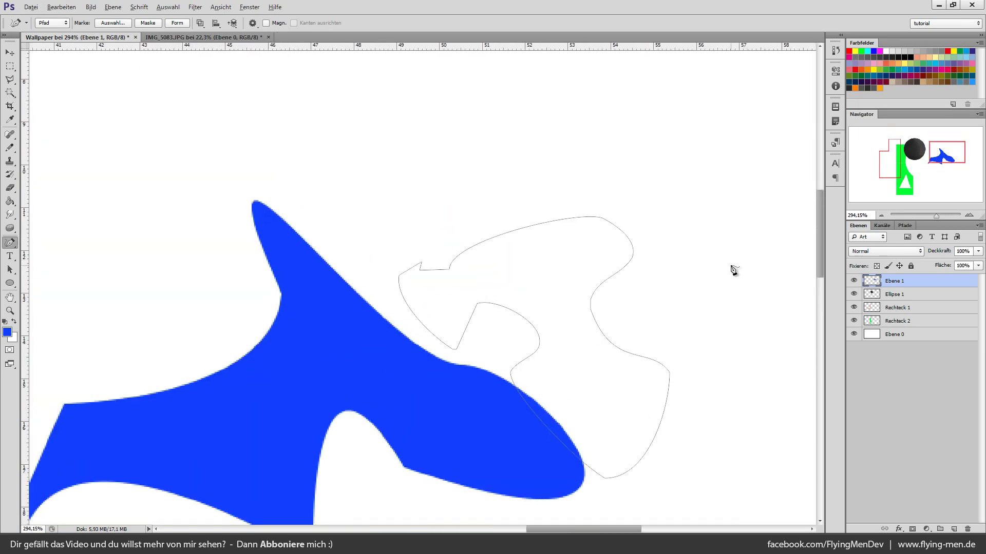
{"action": "scroll", "coordinate": [737, 306], "scroll_direction": "up", "scroll_amount": 2}
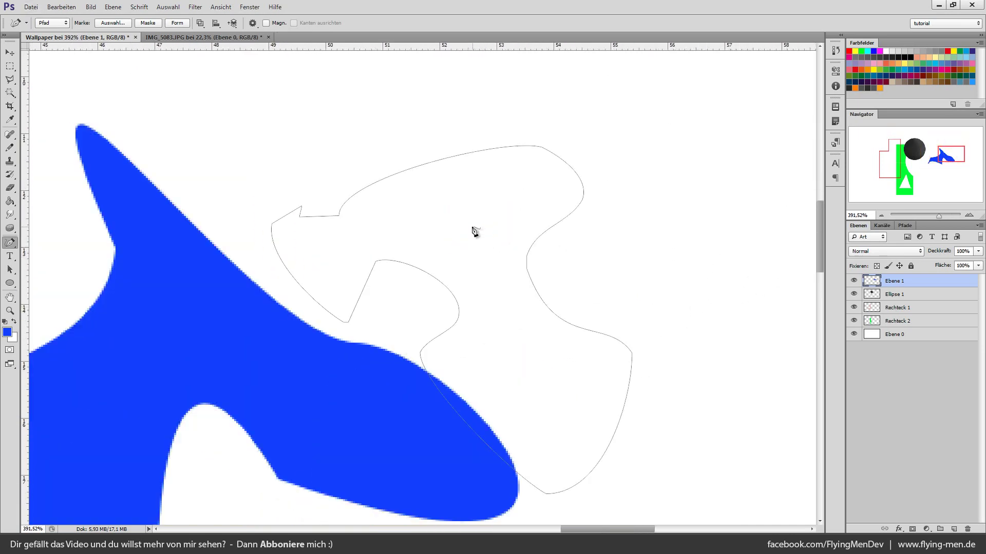
Open Fill Path for the freehand path, cancel it, and dismiss the outline
{"action": "right_click", "coordinate": [474, 229]}
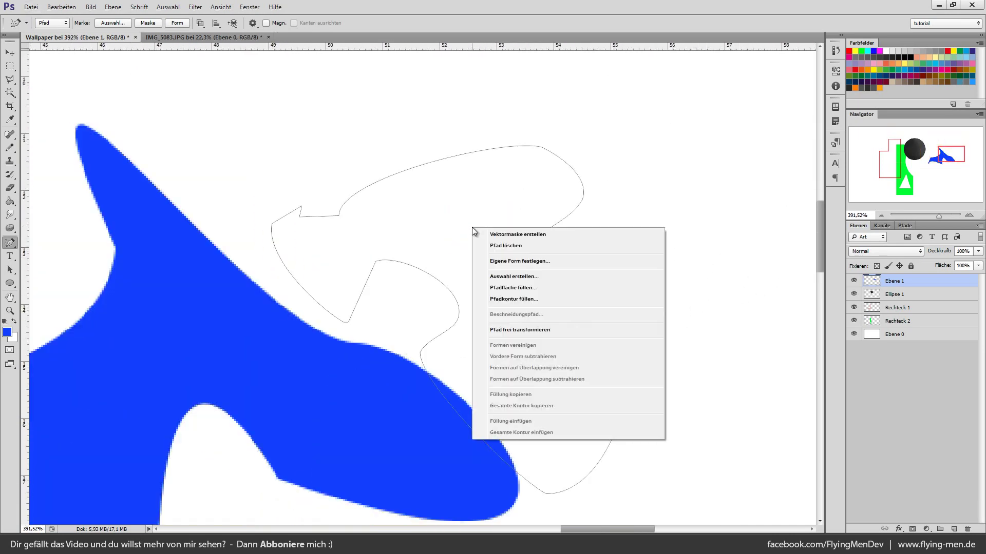
{"action": "left_click", "coordinate": [536, 292]}
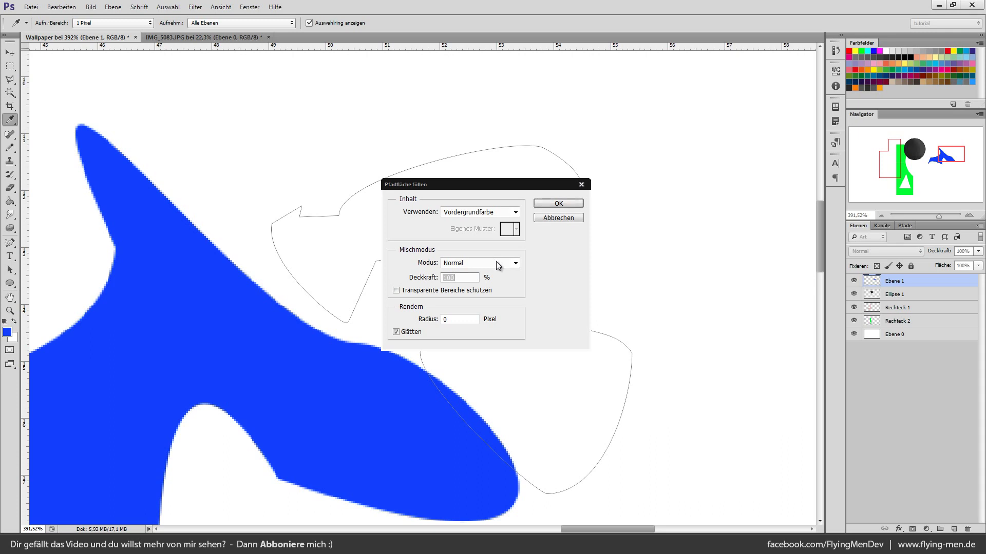
{"action": "left_click_drag", "start_coordinate": [487, 190], "coordinate": [503, 128]}
{"action": "left_click", "coordinate": [602, 129]}
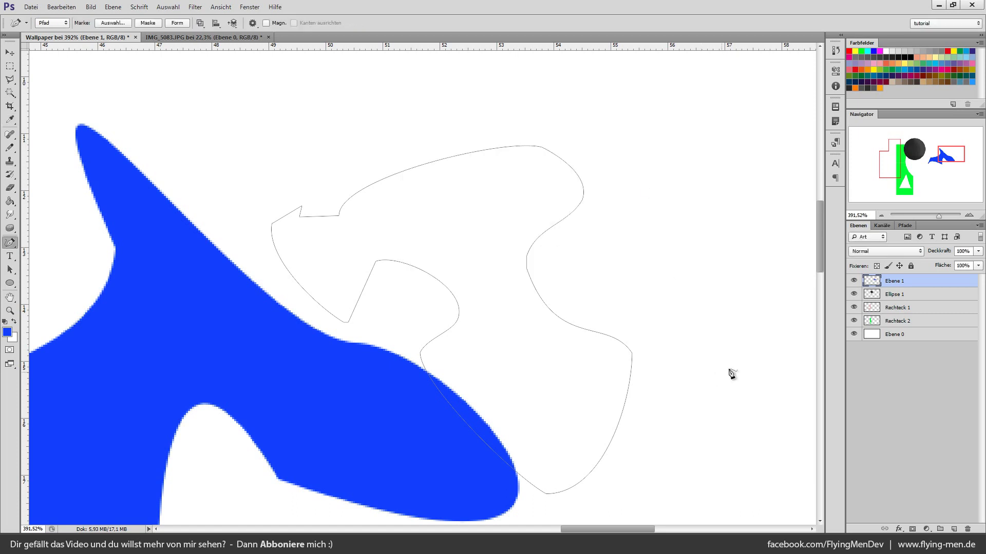
{"action": "key", "text": "Return"}
Return to the standard Pen tool, then select the Horizontal Type tool
{"action": "scroll", "coordinate": [241, 298], "scroll_direction": "down", "scroll_amount": 3}
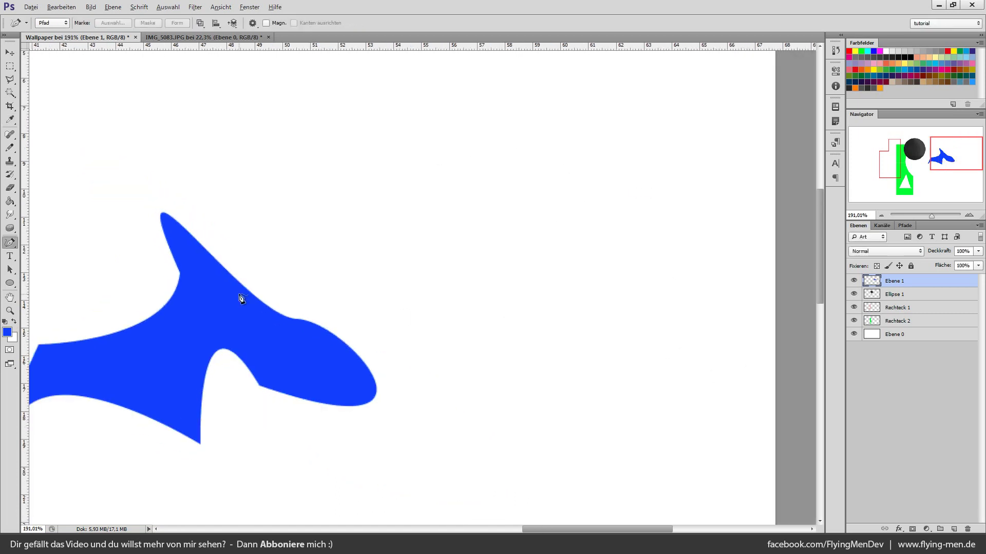
{"action": "scroll", "coordinate": [68, 257], "scroll_direction": "down", "scroll_amount": 3}
{"action": "scroll", "coordinate": [42, 253], "scroll_direction": "up", "scroll_amount": 2}
{"action": "right_click", "coordinate": [13, 246]}
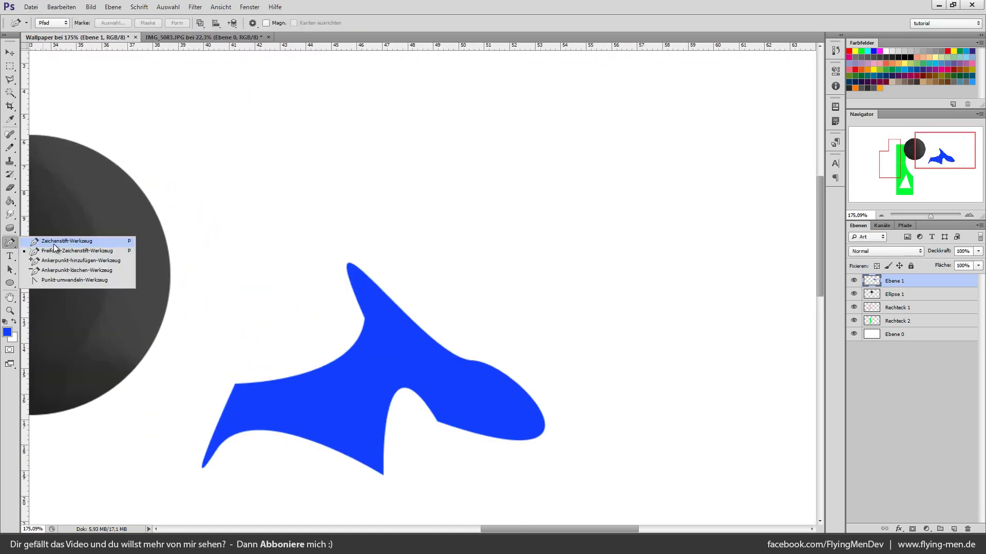
{"action": "left_click", "coordinate": [57, 246]}
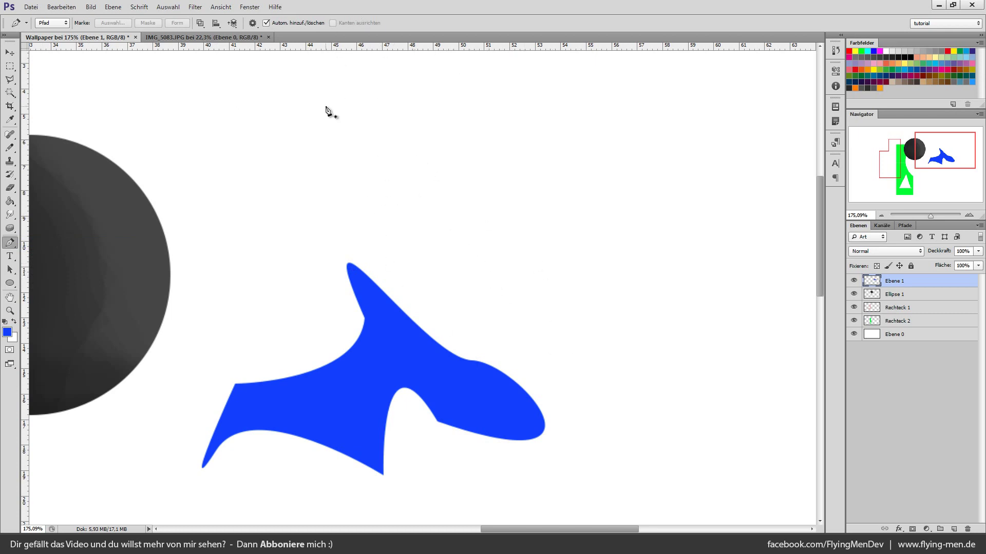
{"action": "scroll", "coordinate": [286, 203], "scroll_direction": "down", "scroll_amount": 1}
{"action": "scroll", "coordinate": [293, 291], "scroll_direction": "down", "scroll_amount": 2}
{"action": "scroll", "coordinate": [294, 331], "scroll_direction": "down", "scroll_amount": 3}
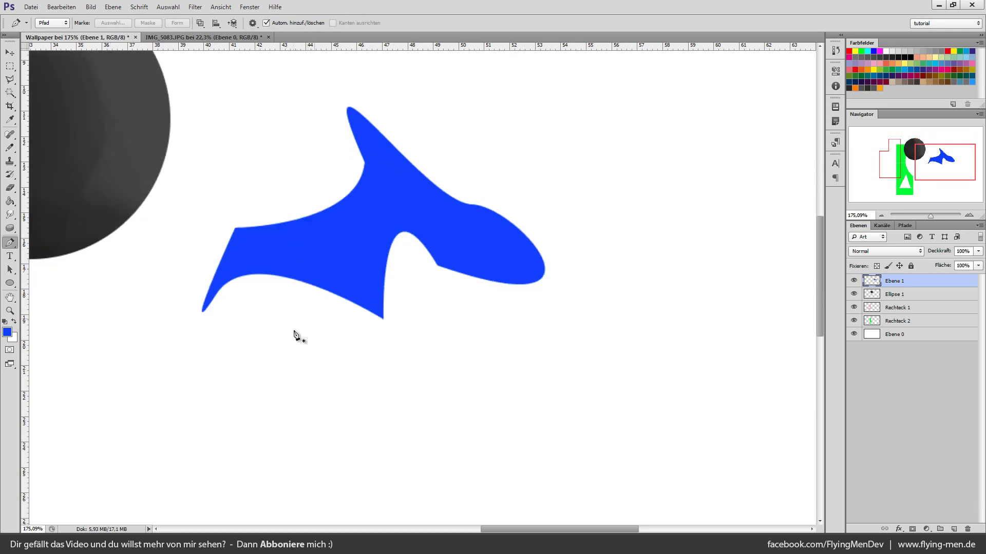
{"action": "left_click", "coordinate": [9, 256]}
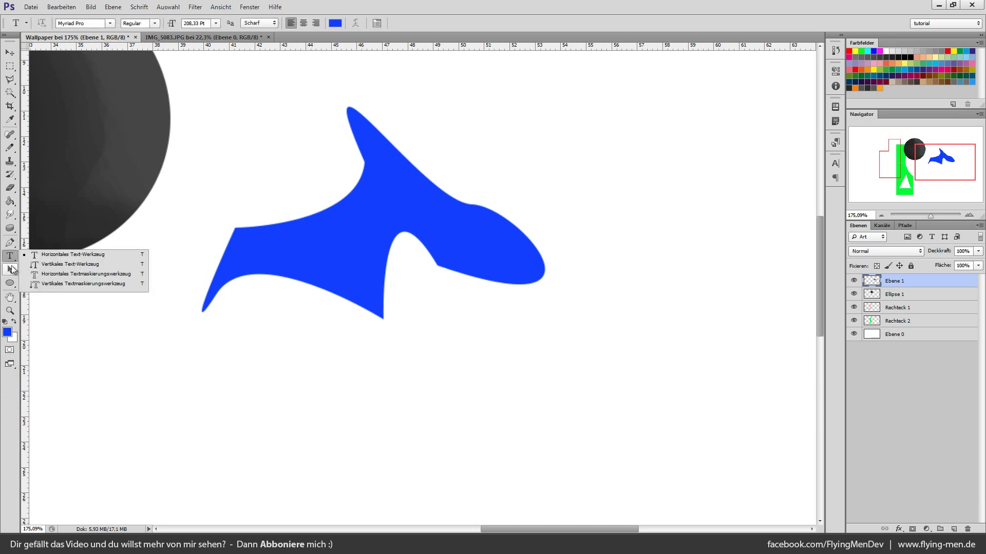
Drag a trial text box below the blue shape, then discard it
{"action": "left_click", "coordinate": [64, 254]}
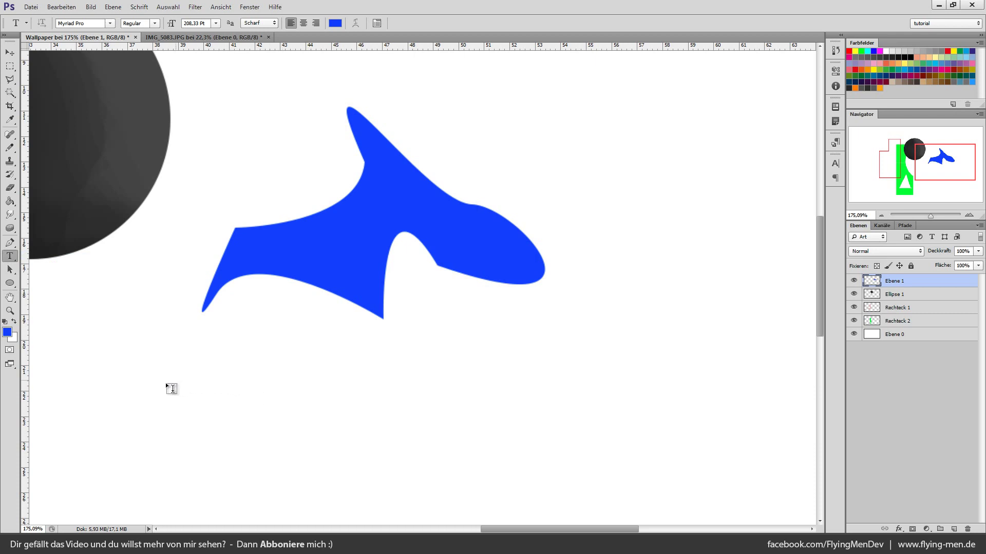
{"action": "left_click", "coordinate": [954, 529]}
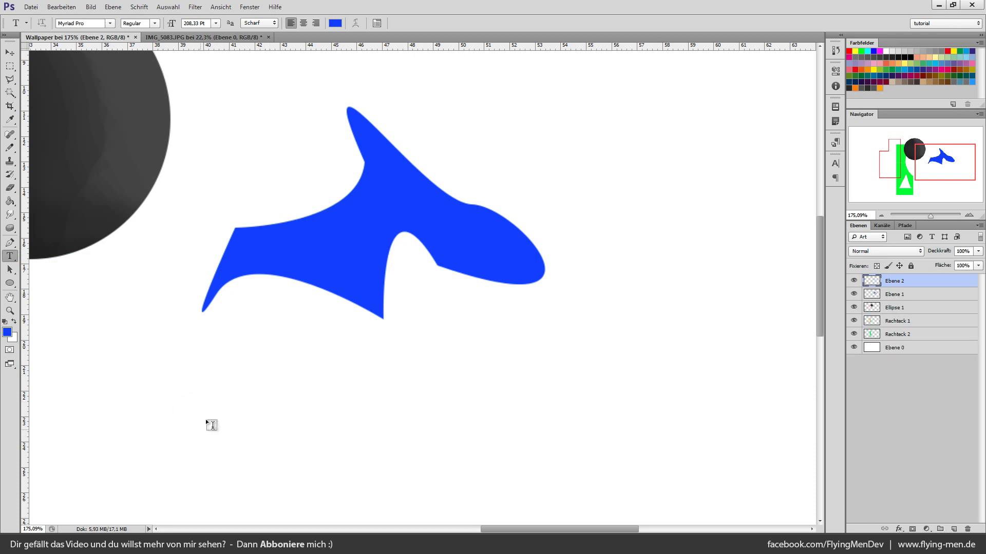
{"action": "mouse_move", "coordinate": [135, 377]}
{"action": "left_mouse_down"}
{"action": "mouse_move", "coordinate": [512, 461]}
{"action": "mouse_move", "coordinate": [621, 460]}
{"action": "left_mouse_up"}
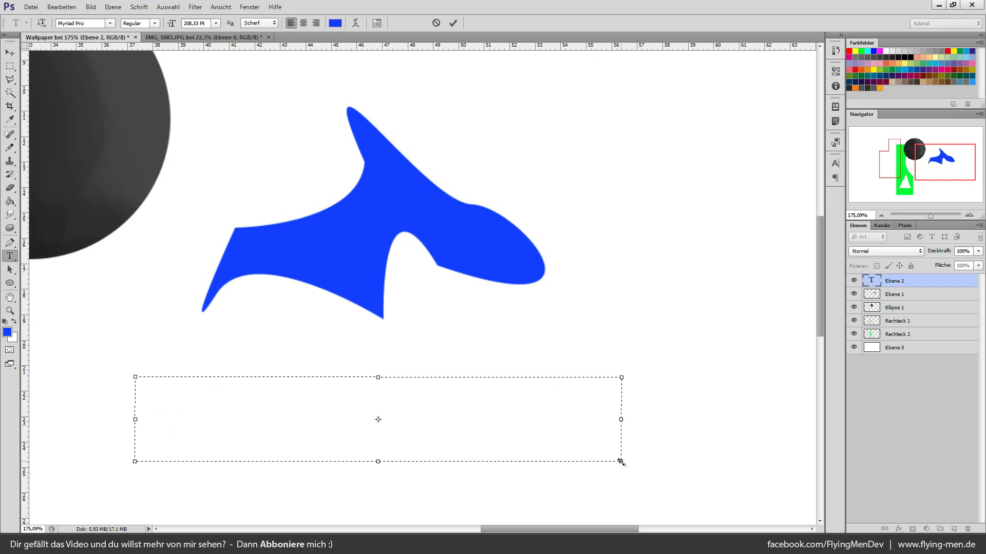
{"action": "left_click", "coordinate": [897, 281]}
Type 'Hallo' below the blue shape, commit it, and move it further down
{"action": "left_click", "coordinate": [239, 416]}
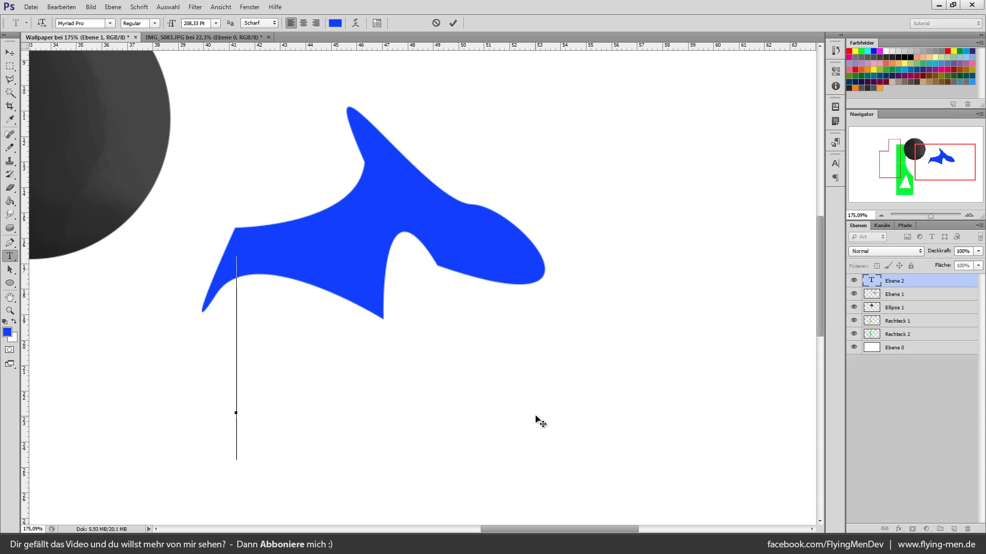
{"action": "scroll", "coordinate": [539, 422], "scroll_direction": "down", "scroll_amount": 1}
{"action": "scroll", "coordinate": [536, 417], "scroll_direction": "down", "scroll_amount": 2}
{"action": "scroll", "coordinate": [535, 421], "scroll_direction": "up", "scroll_amount": 1}
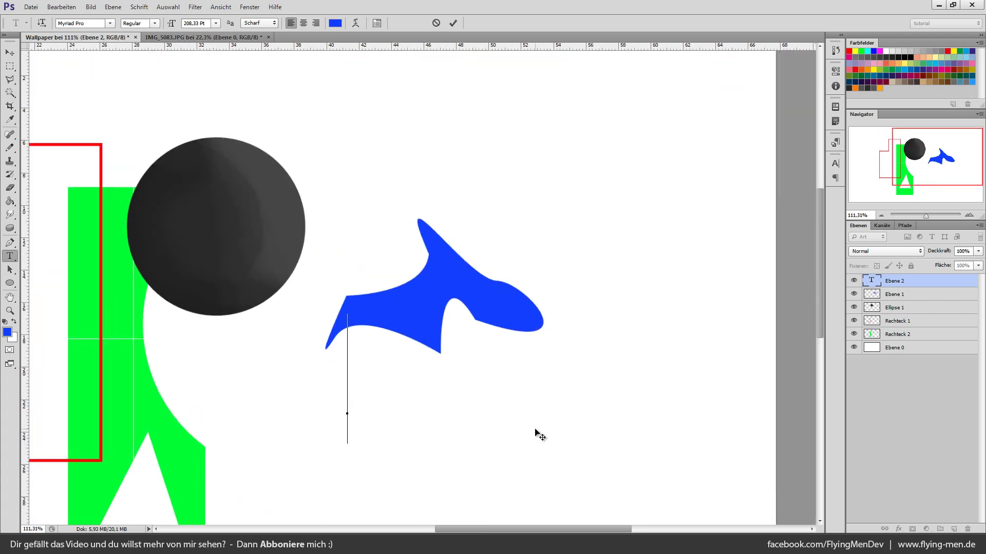
{"action": "type", "text": "Hallo"}
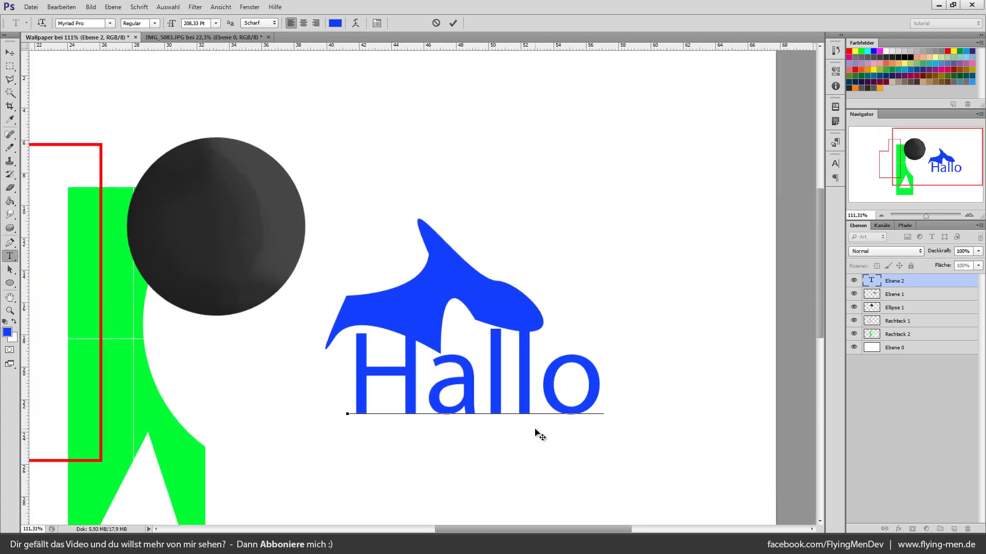
{"action": "left_click", "coordinate": [9, 52]}
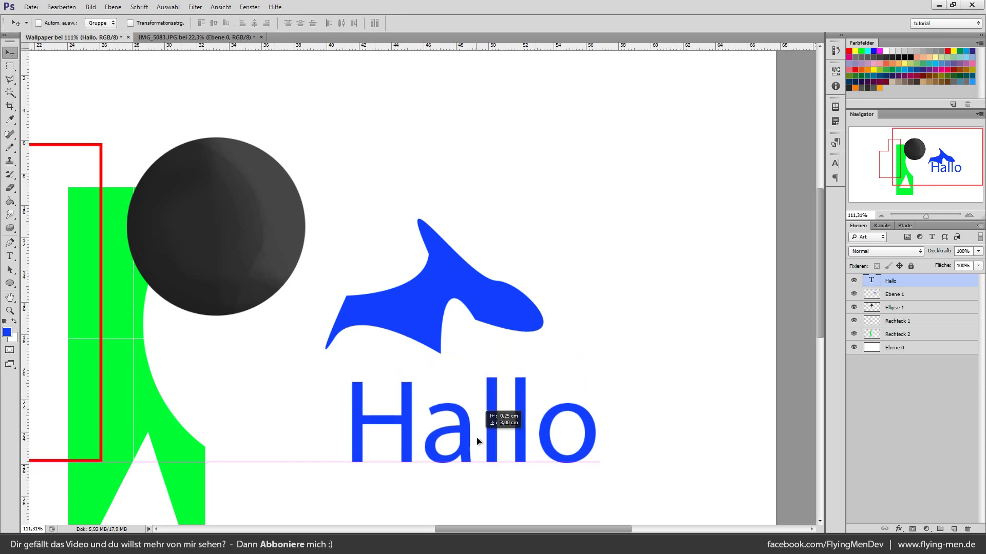
{"action": "left_click_drag", "start_coordinate": [485, 389], "coordinate": [480, 451]}
{"action": "scroll", "coordinate": [536, 467], "scroll_direction": "down", "scroll_amount": 3}
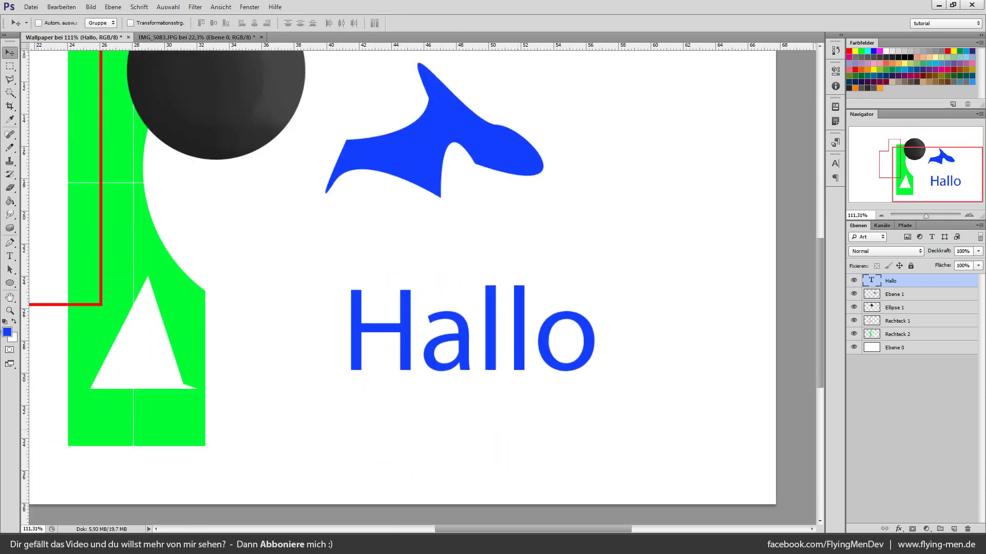
Select the Hallo text and set its font to Bell MT Bold
{"action": "left_click", "coordinate": [9, 256]}
{"action": "left_click_drag", "start_coordinate": [354, 337], "coordinate": [685, 345]}
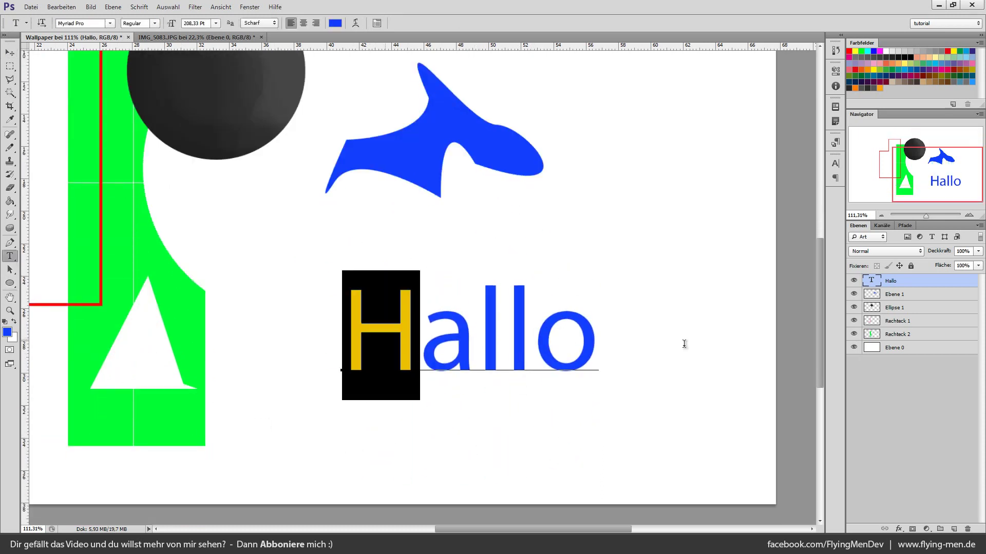
{"action": "left_click", "coordinate": [107, 24]}
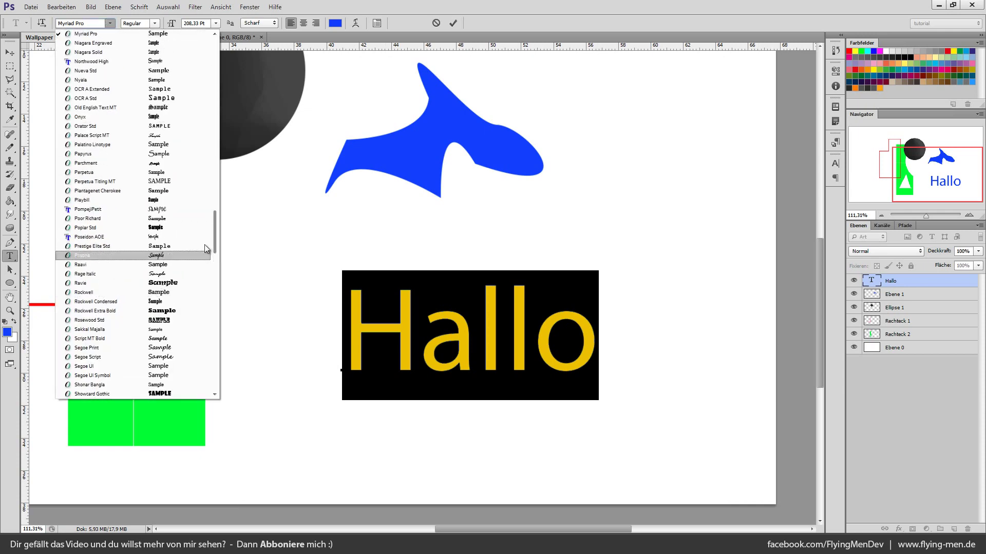
{"action": "left_click_drag", "start_coordinate": [217, 238], "coordinate": [216, 41]}
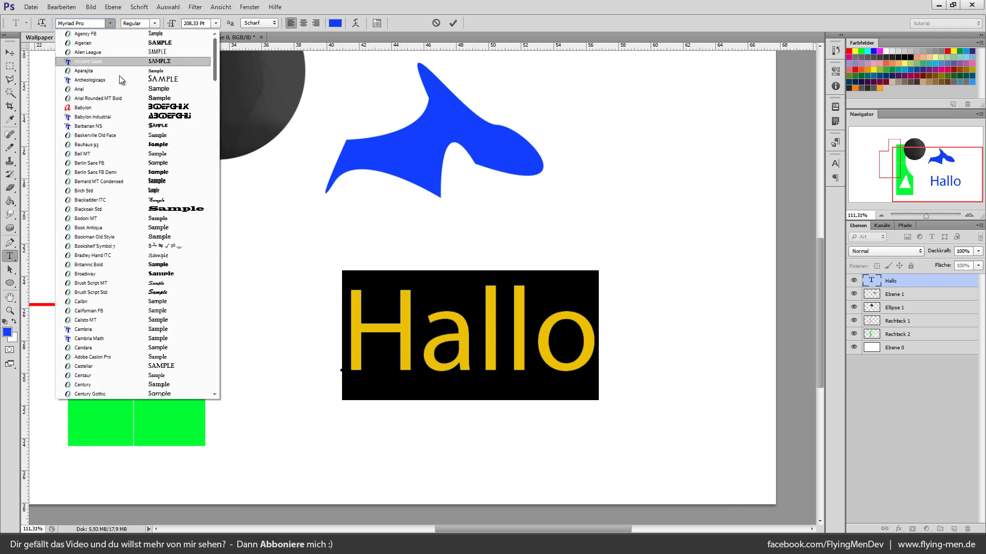
{"action": "left_click", "coordinate": [160, 153]}
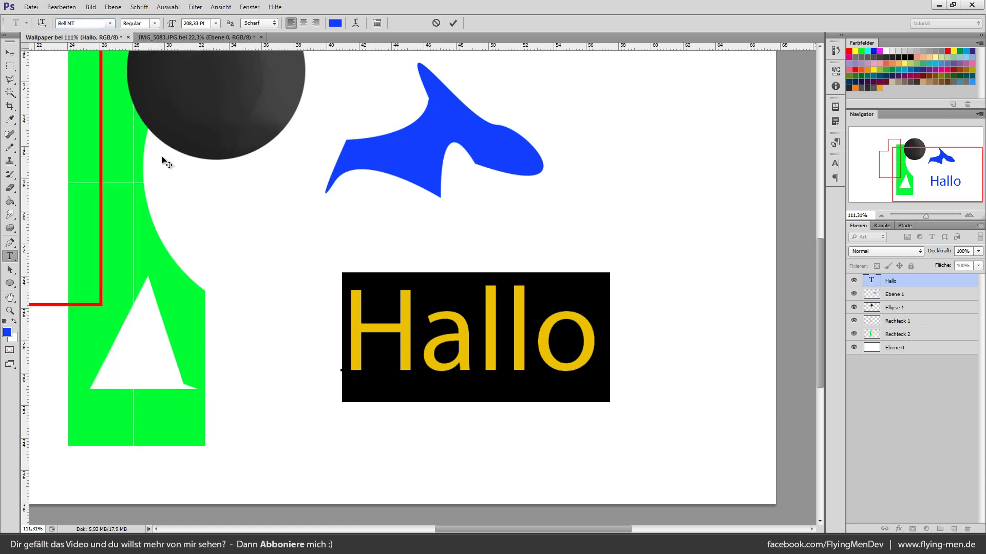
{"action": "left_click", "coordinate": [154, 23]}
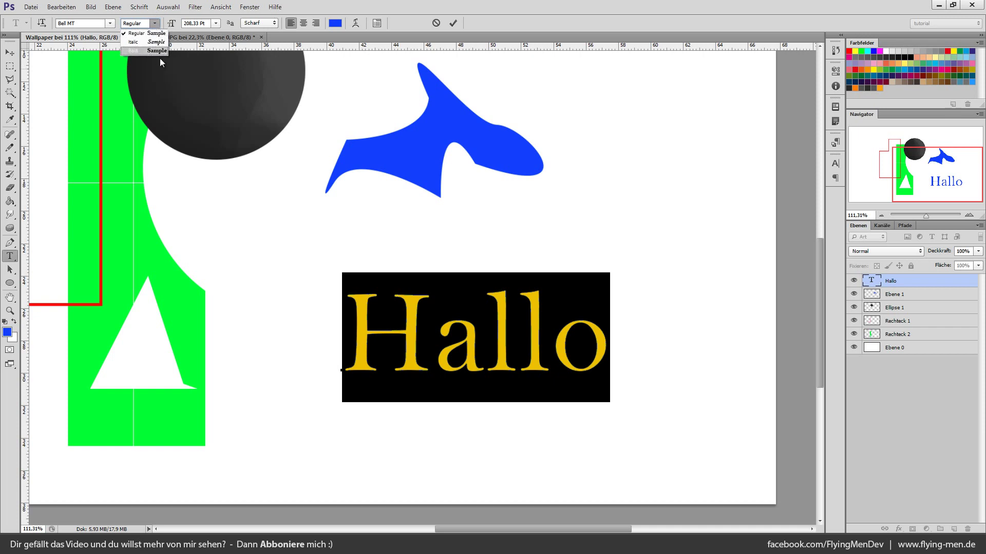
{"action": "left_click", "coordinate": [135, 42]}
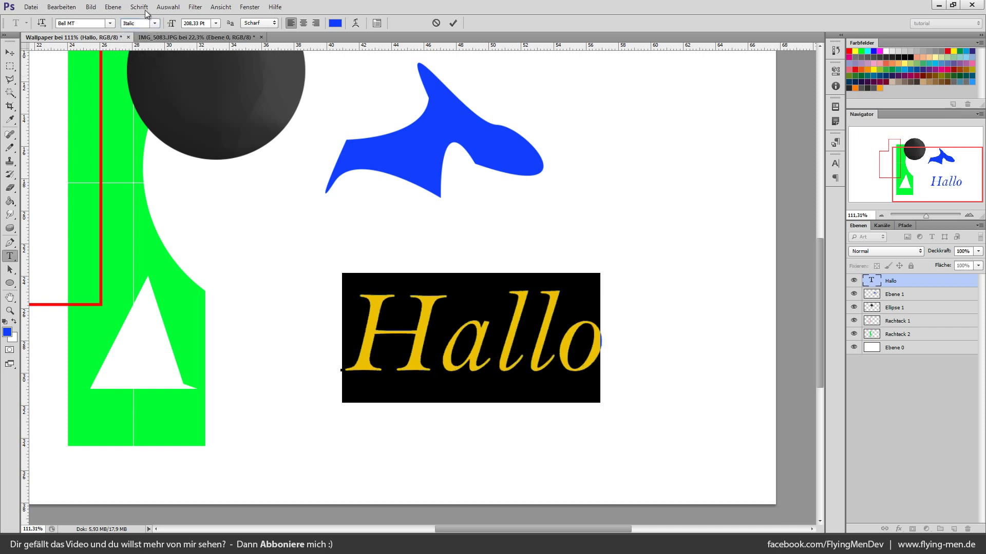
{"action": "left_click", "coordinate": [155, 23]}
{"action": "left_click", "coordinate": [162, 52]}
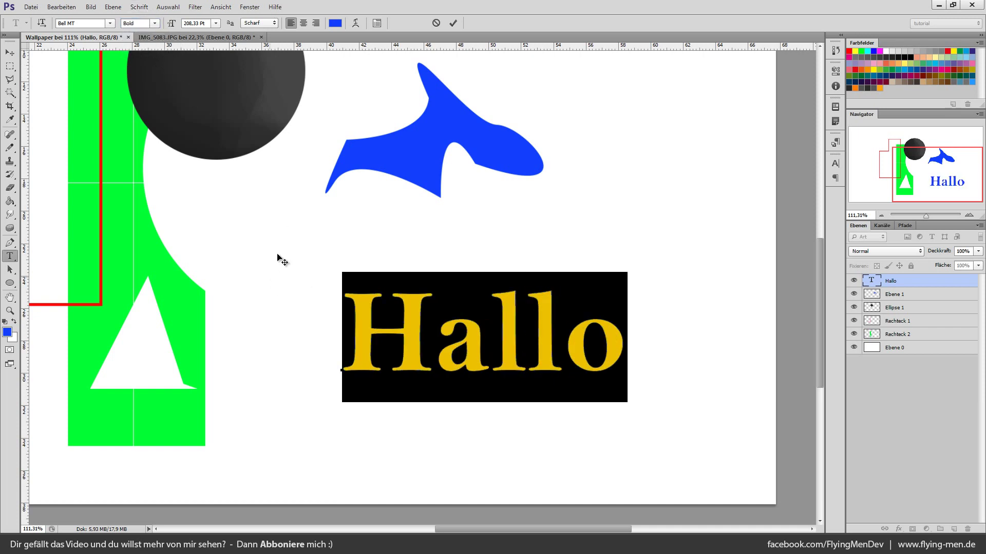
Set the Hallo text size to 100 pt and commit the change
{"action": "left_click", "coordinate": [215, 24]}
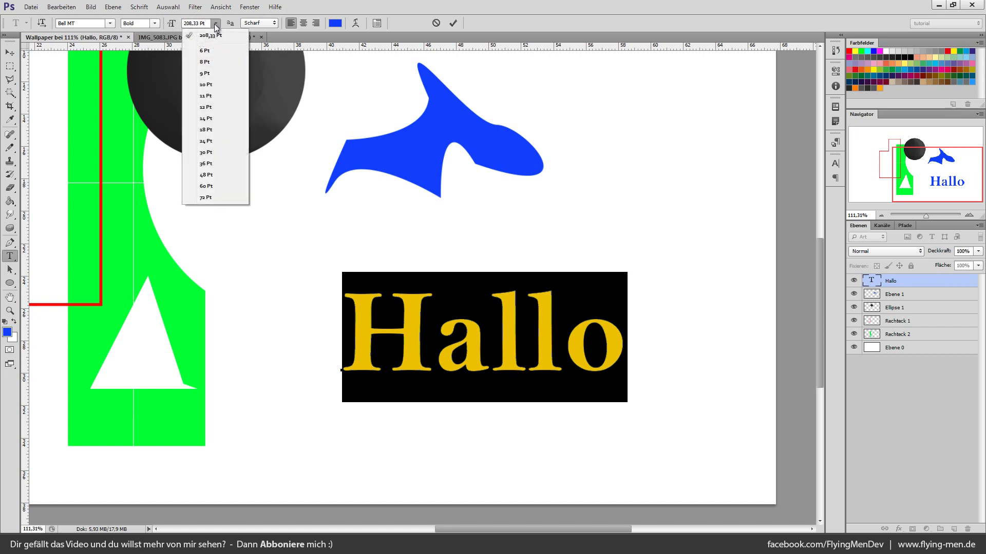
{"action": "left_click", "coordinate": [207, 198]}
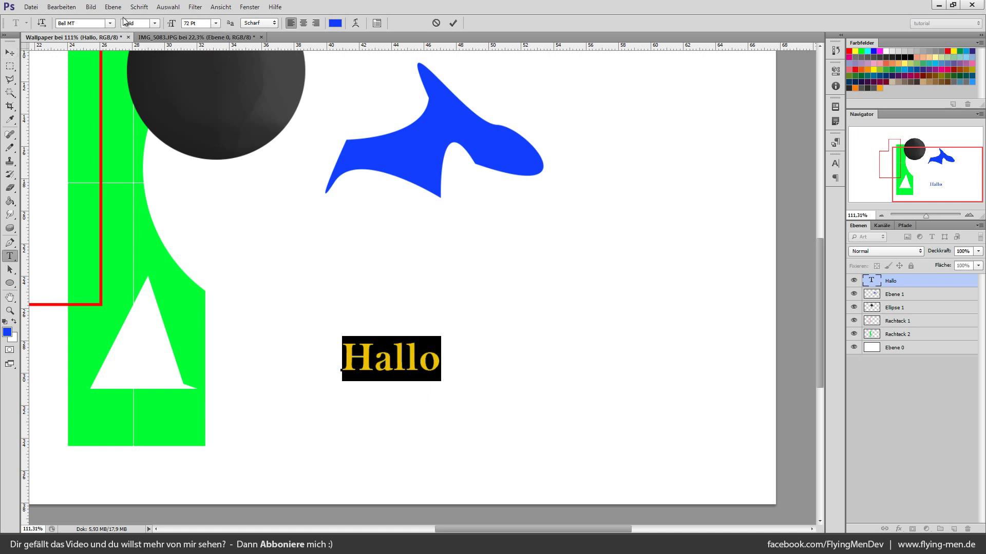
{"action": "left_click", "coordinate": [190, 23]}
{"action": "type", "text": "100"}
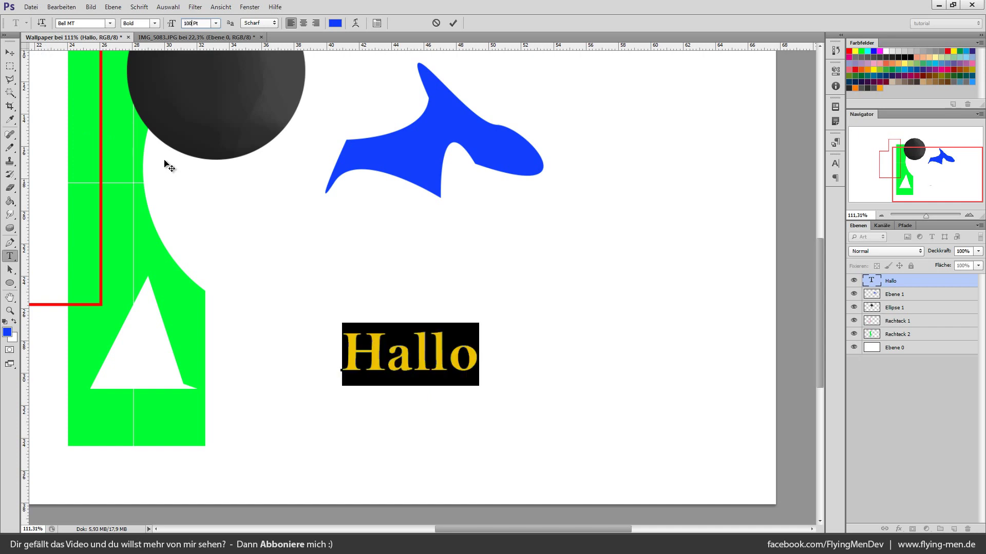
{"action": "left_click", "coordinate": [10, 54]}
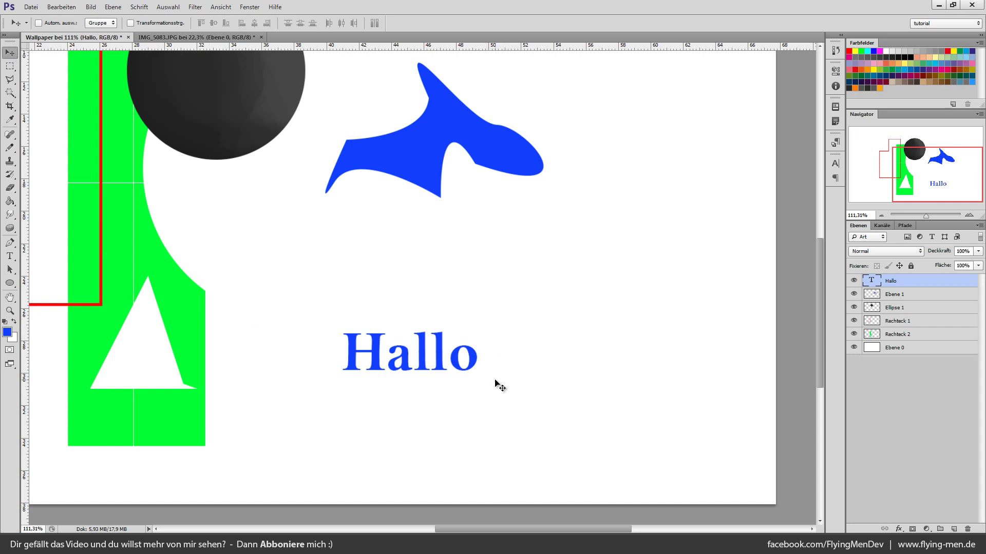
Free-transform the Hallo text to roughly double its size
{"action": "key", "text": "ctrl+t"}
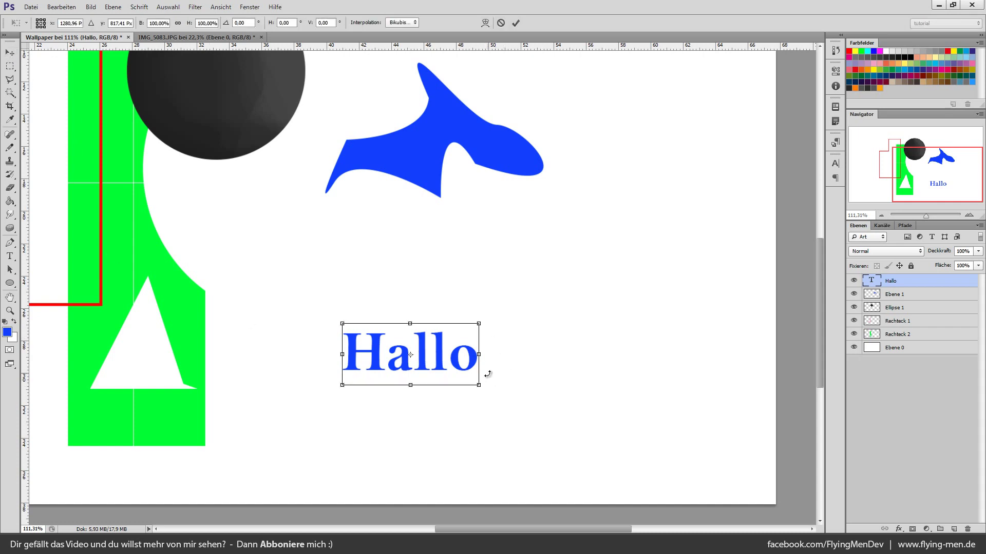
{"action": "key", "text": "Escape"}
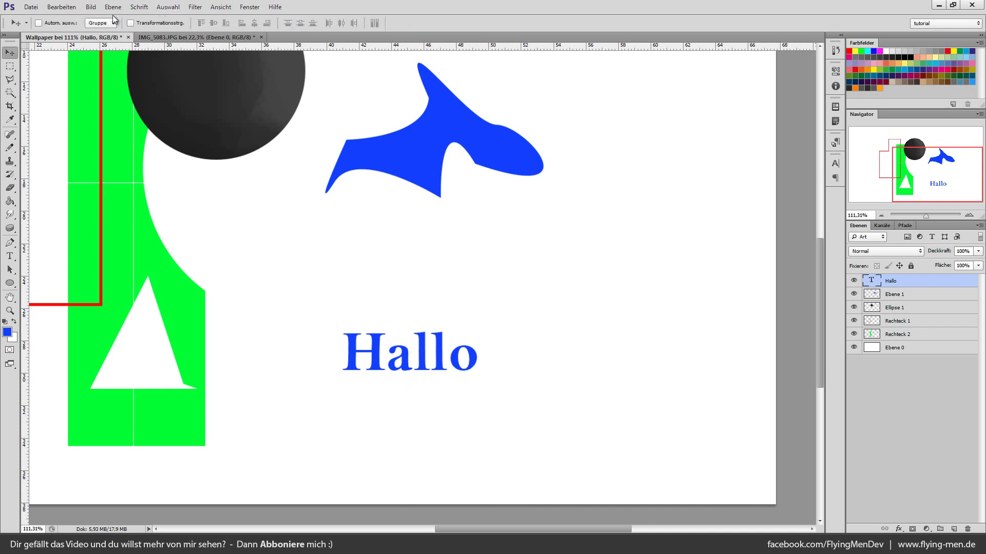
{"action": "left_click", "coordinate": [94, 11]}
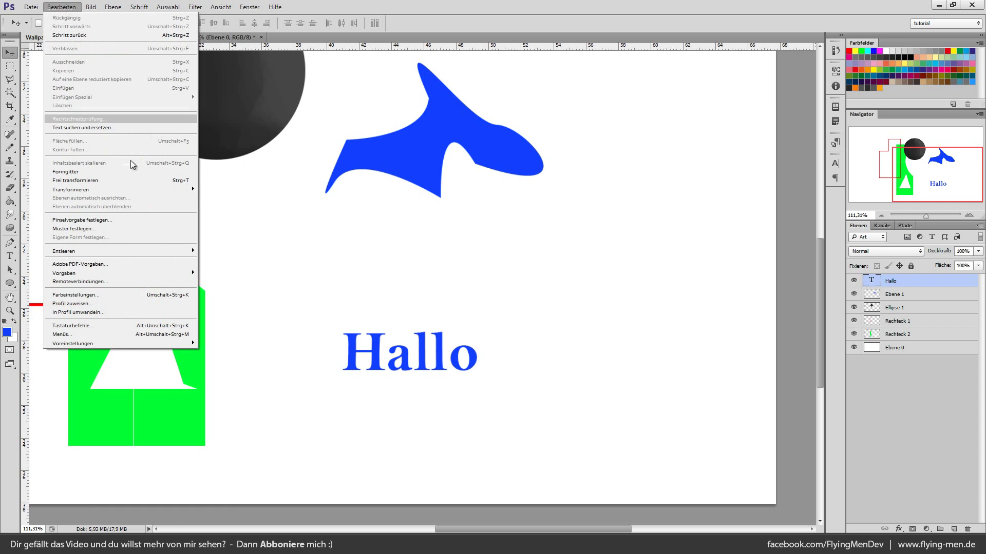
{"action": "mouse_move", "coordinate": [116, 189]}
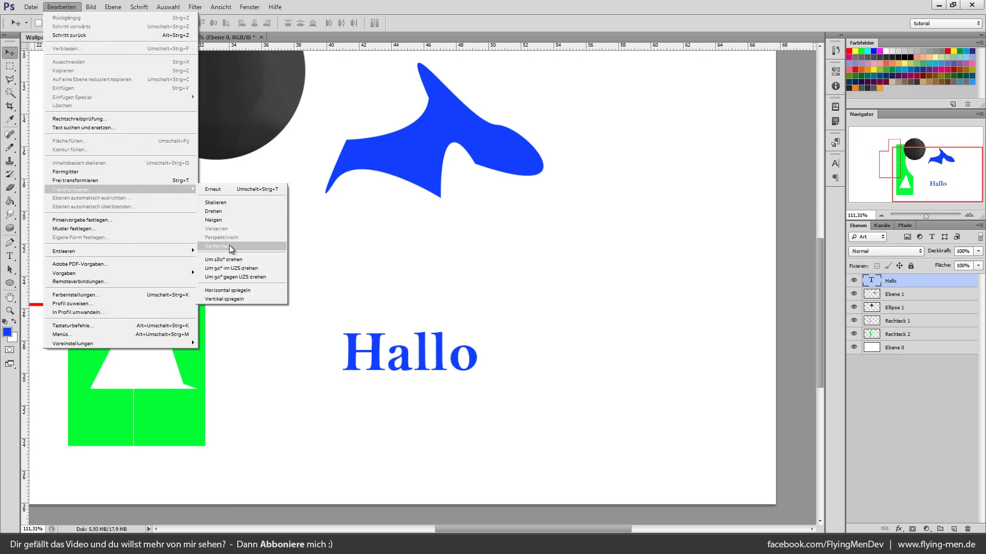
{"action": "left_click", "coordinate": [357, 441]}
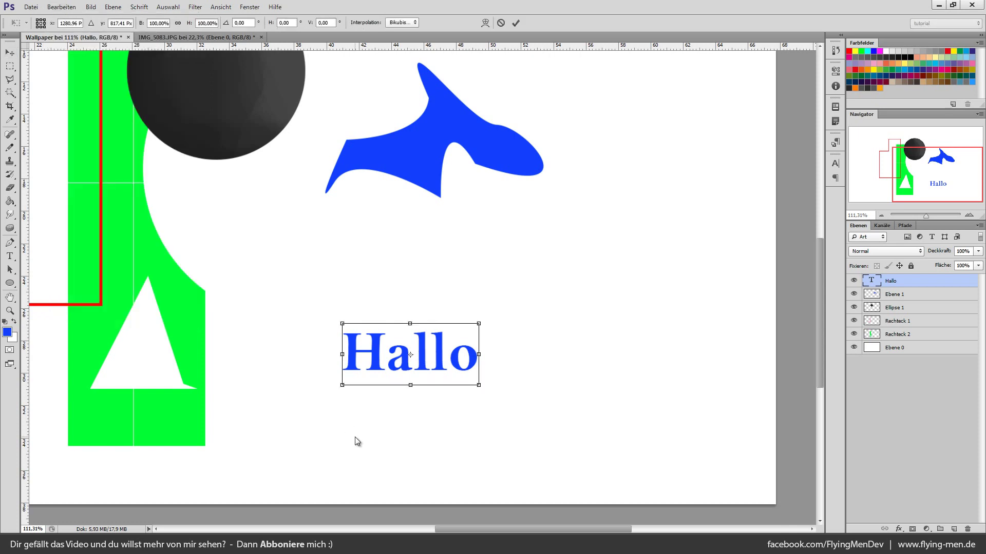
{"action": "key", "text": "Return"}
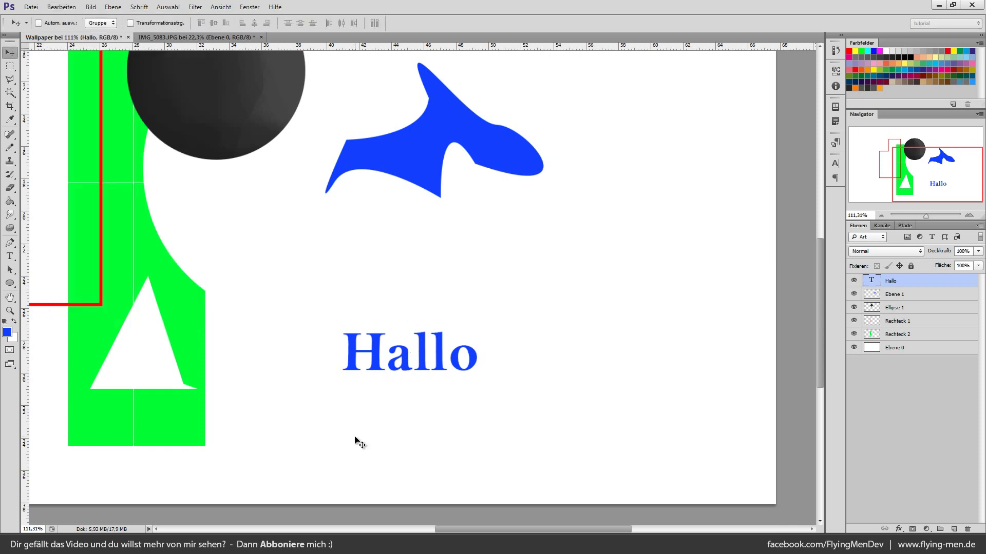
{"action": "key", "text": "ctrl+t"}
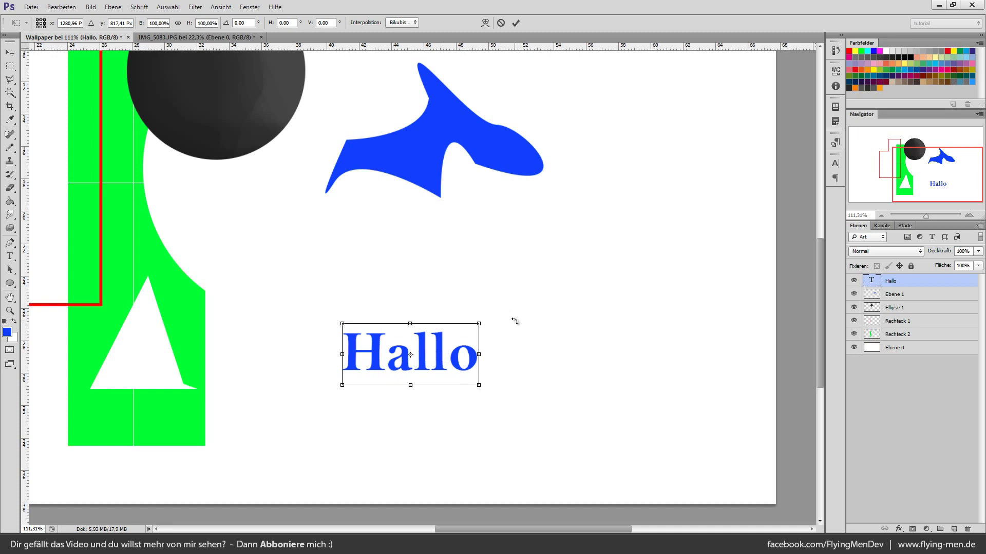
{"action": "mouse_move", "coordinate": [484, 322]}
{"action": "left_mouse_down"}
{"action": "mouse_move", "coordinate": [712, 237]}
{"action": "mouse_move", "coordinate": [628, 214]}
{"action": "left_mouse_up"}
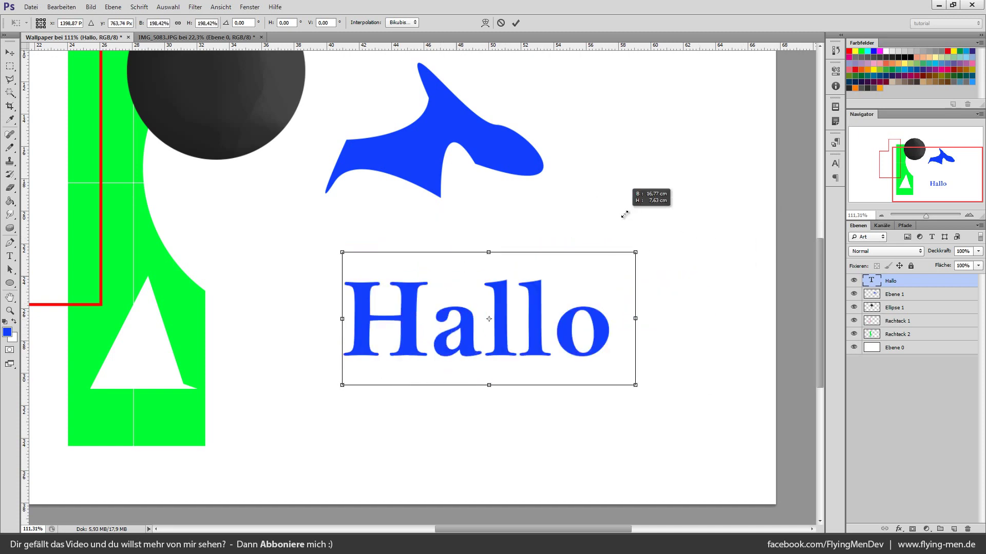
{"action": "key", "text": "Return"}
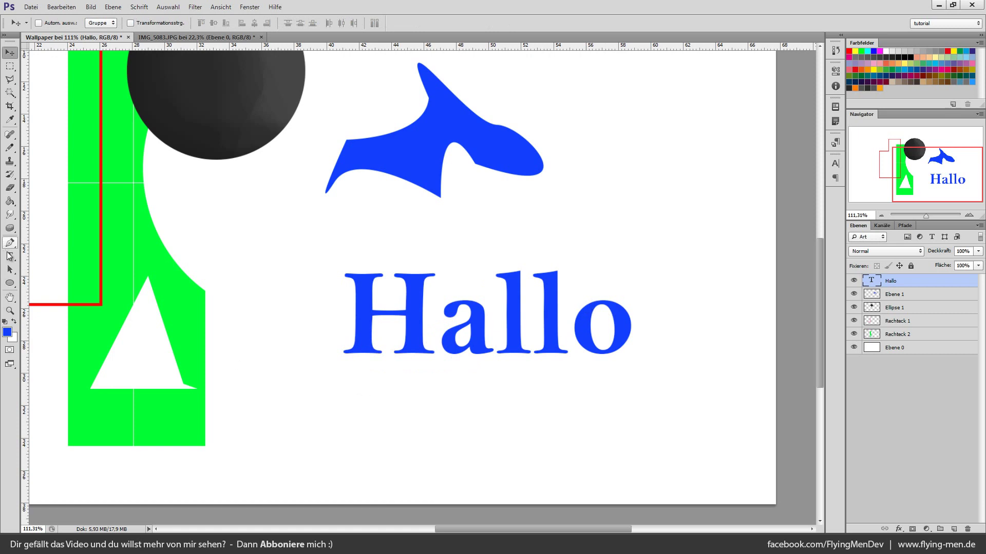
Select the Hallo text, then free-transform it somewhat smaller
{"action": "left_click", "coordinate": [10, 256]}
{"action": "left_click", "coordinate": [364, 317]}
{"action": "key", "text": "ctrl+a"}
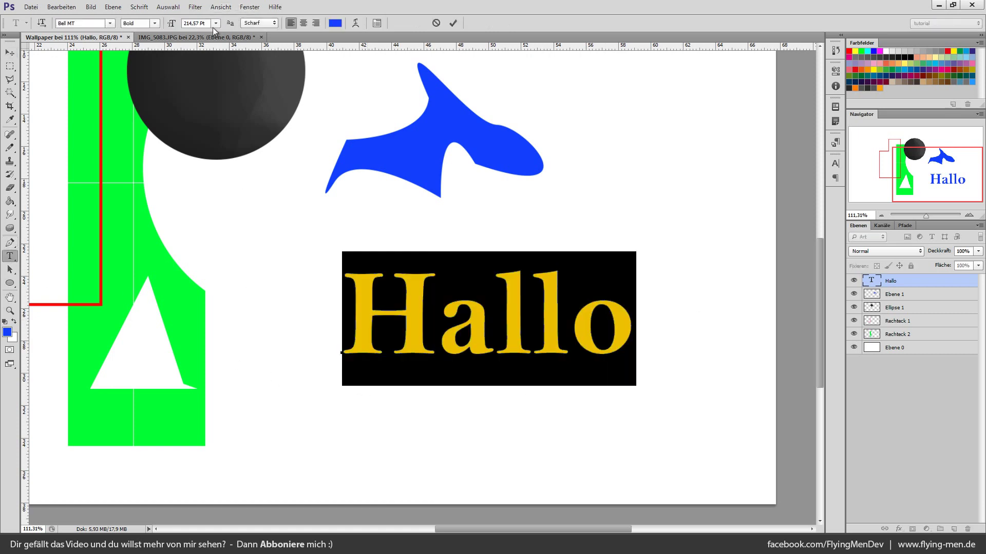
{"action": "left_click", "coordinate": [6, 53]}
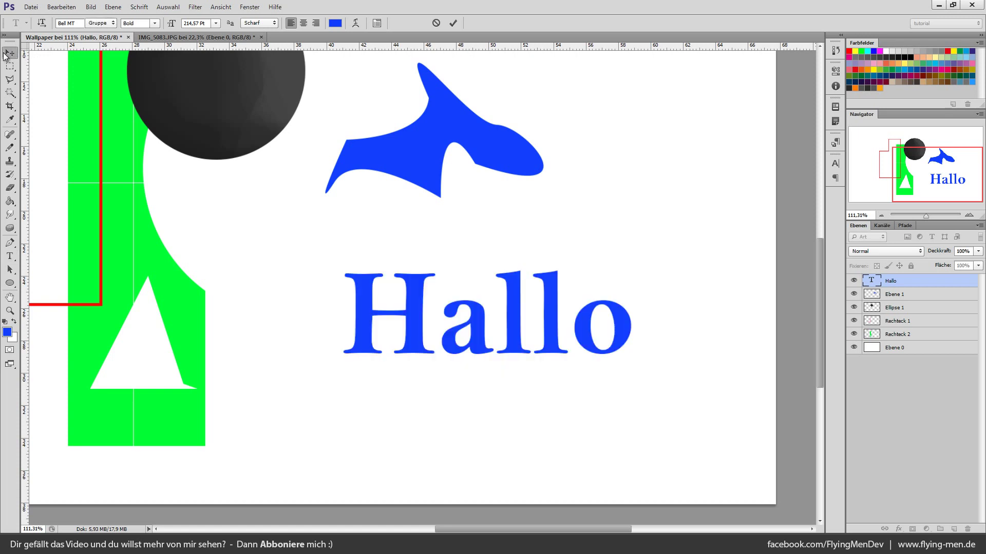
{"action": "key", "text": "ctrl+t"}
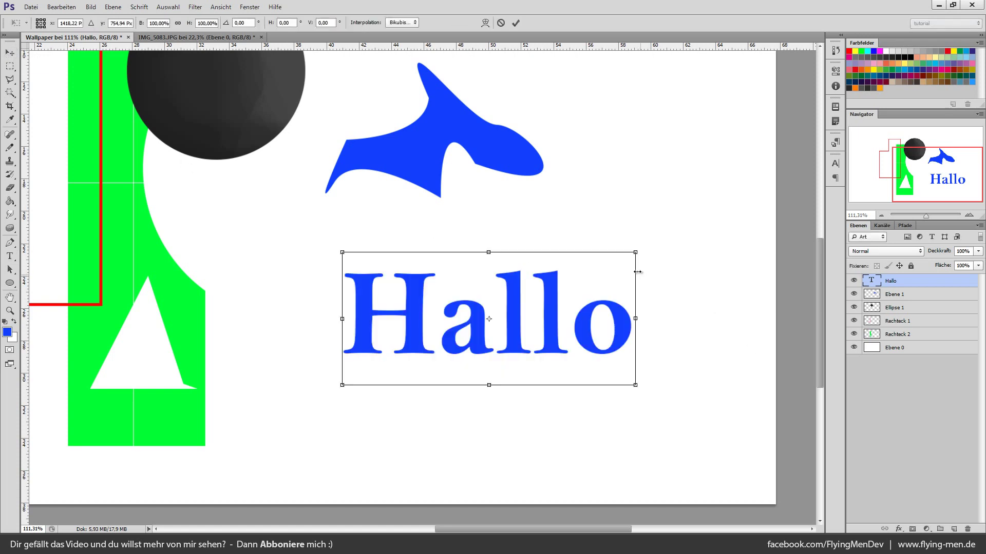
{"action": "left_click_drag", "start_coordinate": [637, 252], "coordinate": [541, 293]}
{"action": "key", "text": "Return"}
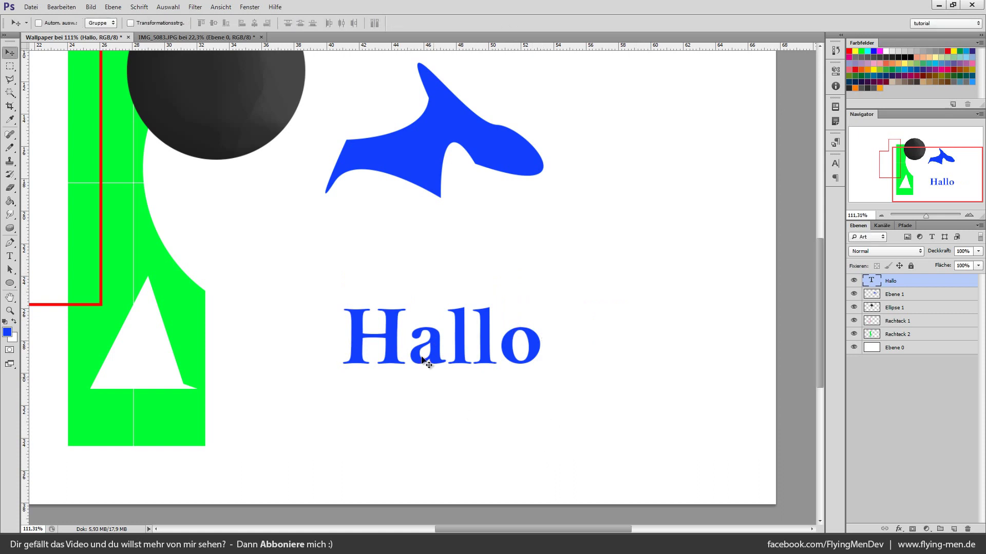
In Free Transform, rotate Hallo 90° clockwise and back, then turn it upside down and upright again
{"action": "key", "text": "ctrl+t"}
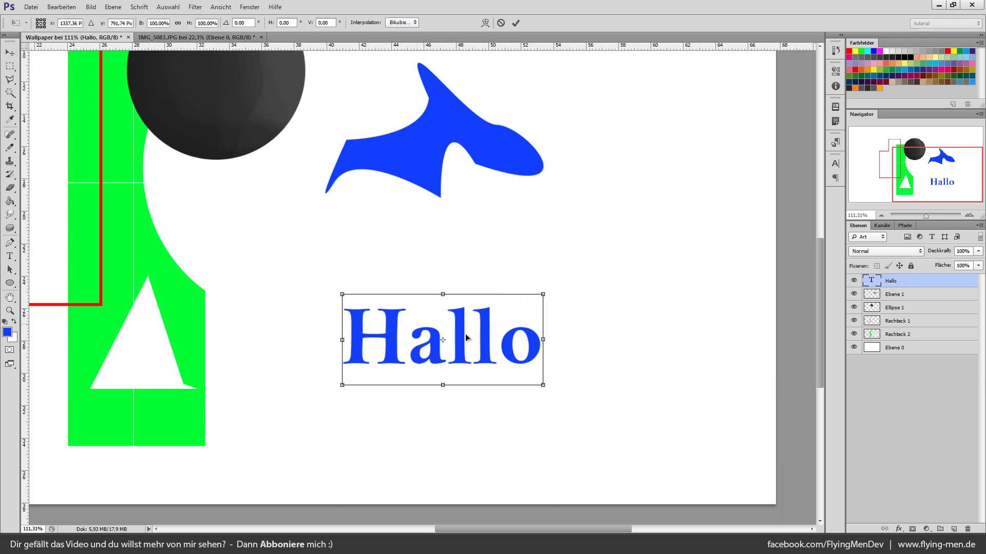
{"action": "right_click", "coordinate": [489, 331]}
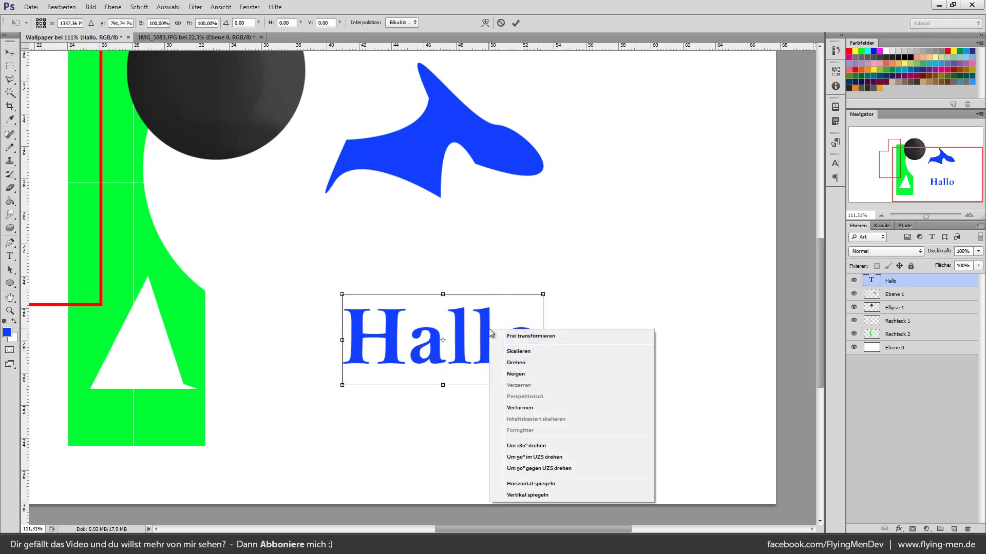
{"action": "left_click", "coordinate": [543, 457]}
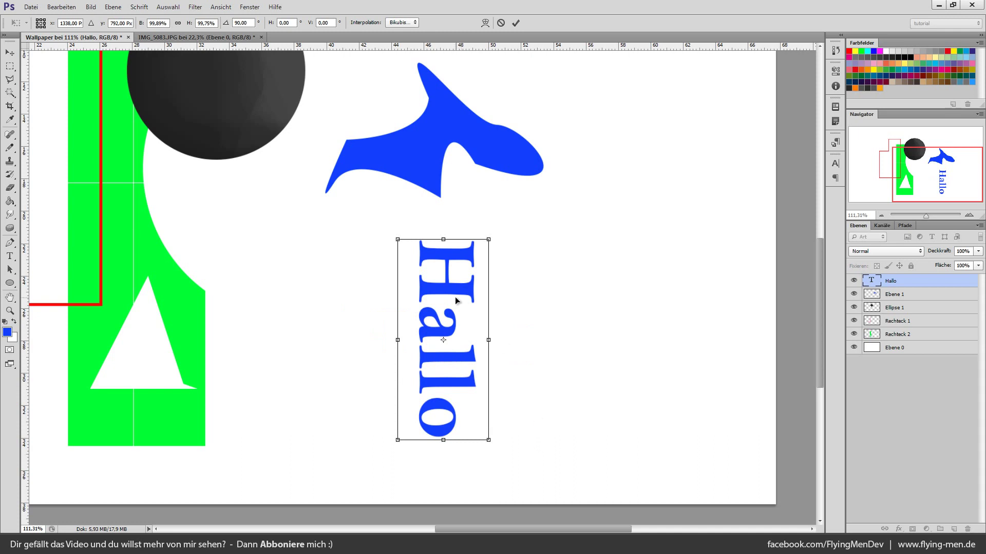
{"action": "right_click", "coordinate": [455, 297]}
{"action": "left_click", "coordinate": [529, 440]}
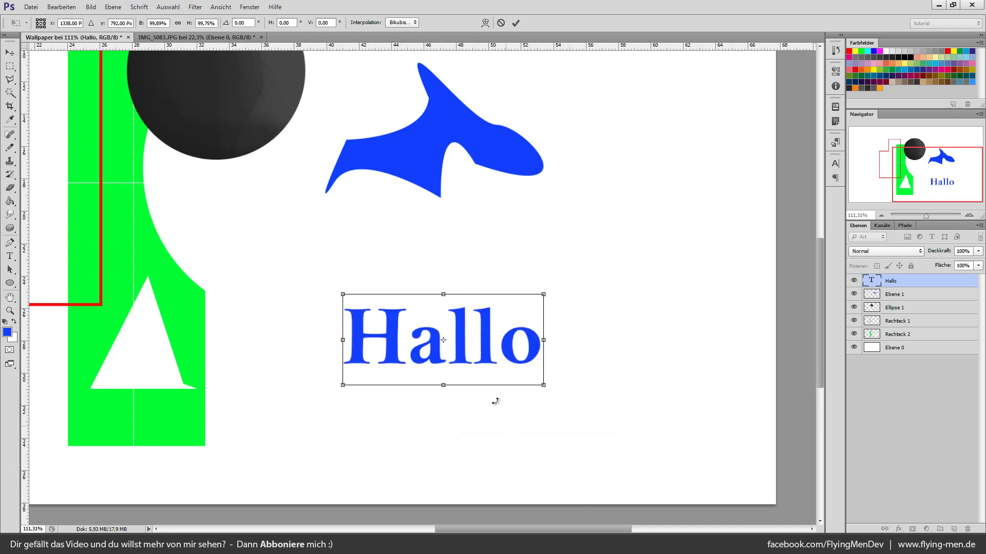
{"action": "right_click", "coordinate": [488, 343]}
{"action": "left_click", "coordinate": [526, 460]}
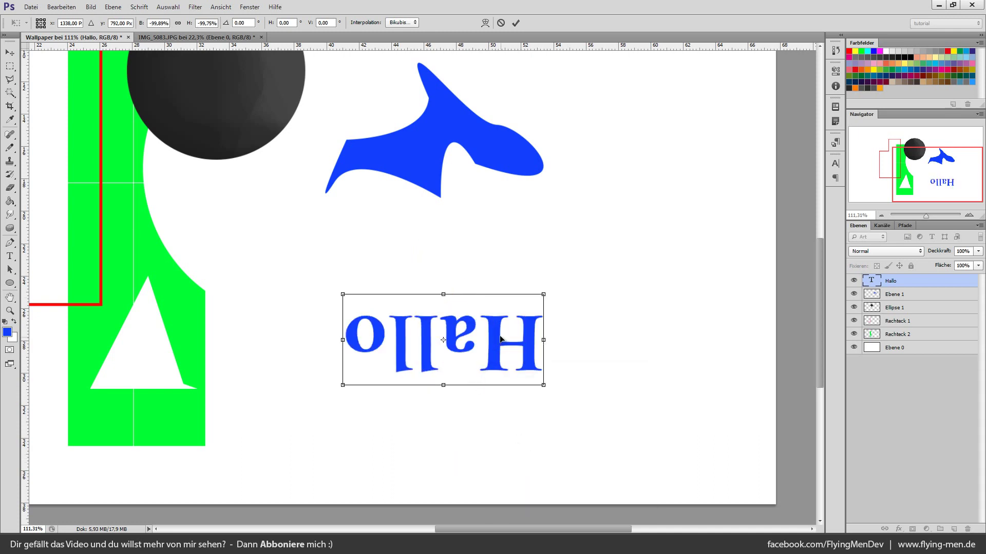
{"action": "right_click", "coordinate": [500, 338]}
{"action": "left_click", "coordinate": [533, 454]}
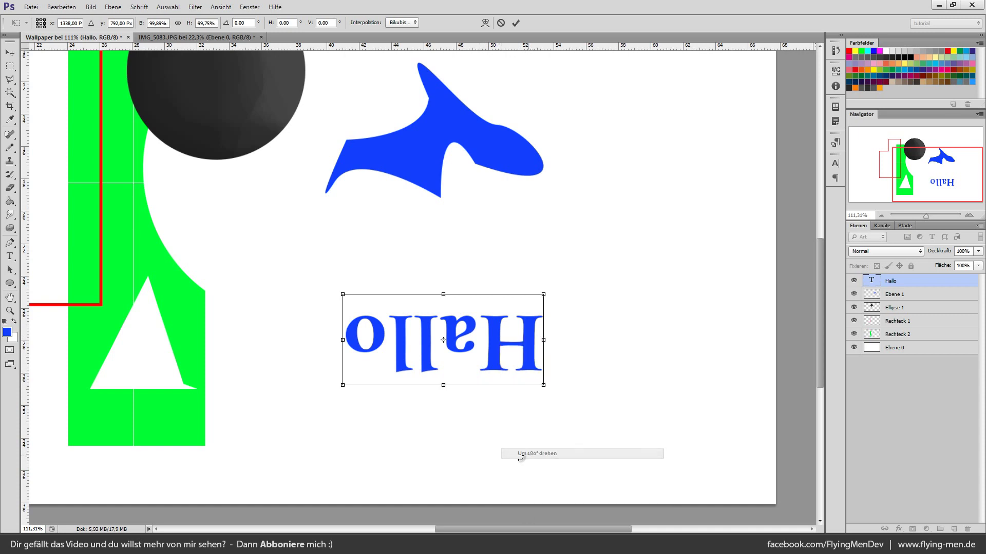
Flip Hallo horizontally and vertically, then flip it back to normal reading
{"action": "right_click", "coordinate": [491, 357]}
{"action": "left_click", "coordinate": [553, 512]}
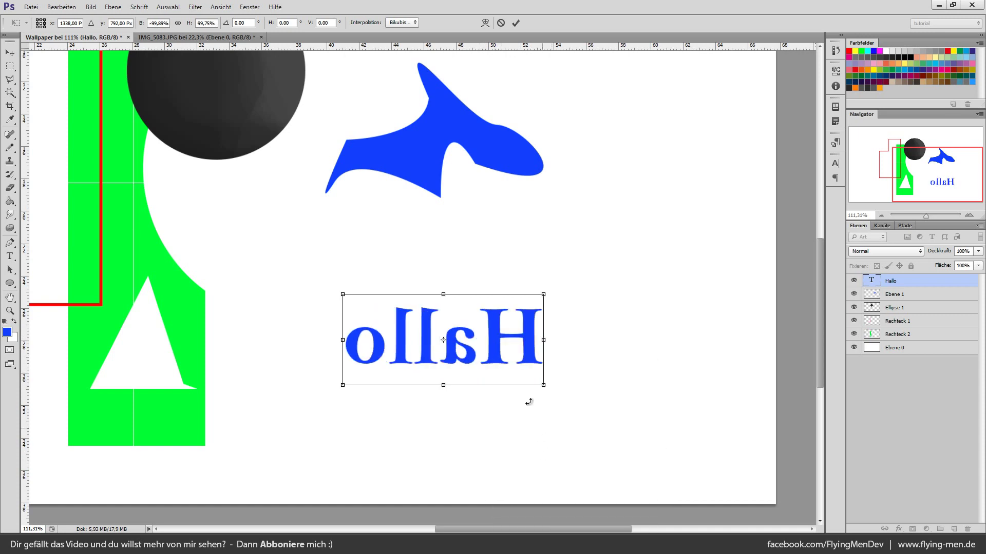
{"action": "right_click", "coordinate": [510, 362]}
{"action": "left_click", "coordinate": [560, 524]}
{"action": "right_click", "coordinate": [493, 354]}
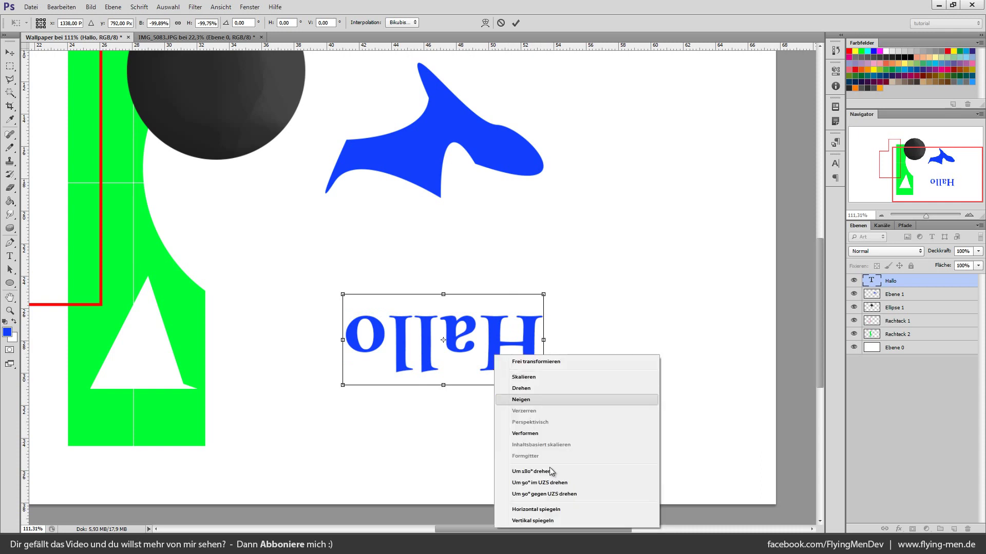
{"action": "left_click", "coordinate": [562, 524]}
{"action": "right_click", "coordinate": [488, 327]}
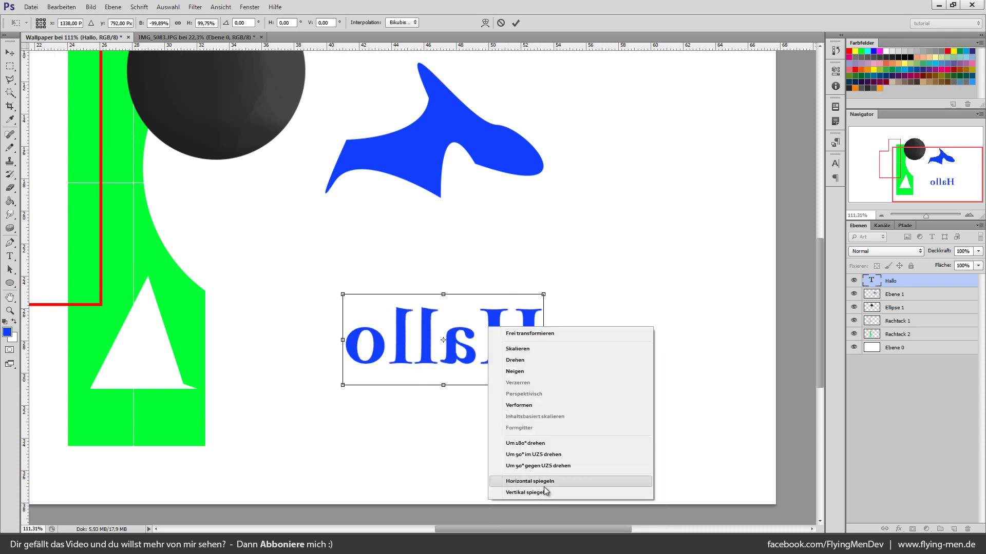
{"action": "left_click", "coordinate": [531, 482]}
Rotate Hallo to an angle and skew it, undo the skew, then switch to Verformen (warp)
{"action": "right_click", "coordinate": [488, 325]}
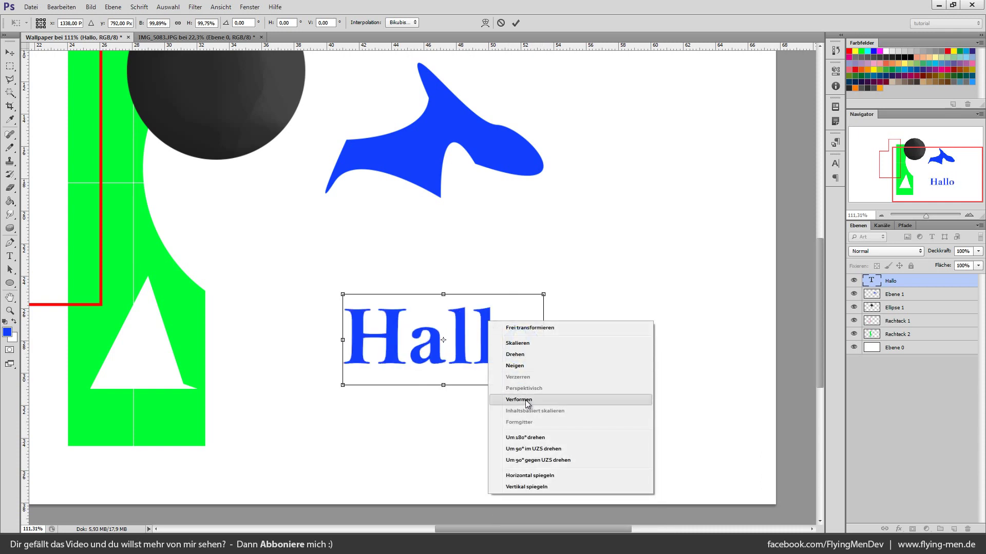
{"action": "left_click", "coordinate": [535, 354]}
{"action": "mouse_move", "coordinate": [588, 367]}
{"action": "left_mouse_down"}
{"action": "mouse_move", "coordinate": [351, 288]}
{"action": "mouse_move", "coordinate": [561, 245]}
{"action": "mouse_move", "coordinate": [544, 318]}
{"action": "left_mouse_up"}
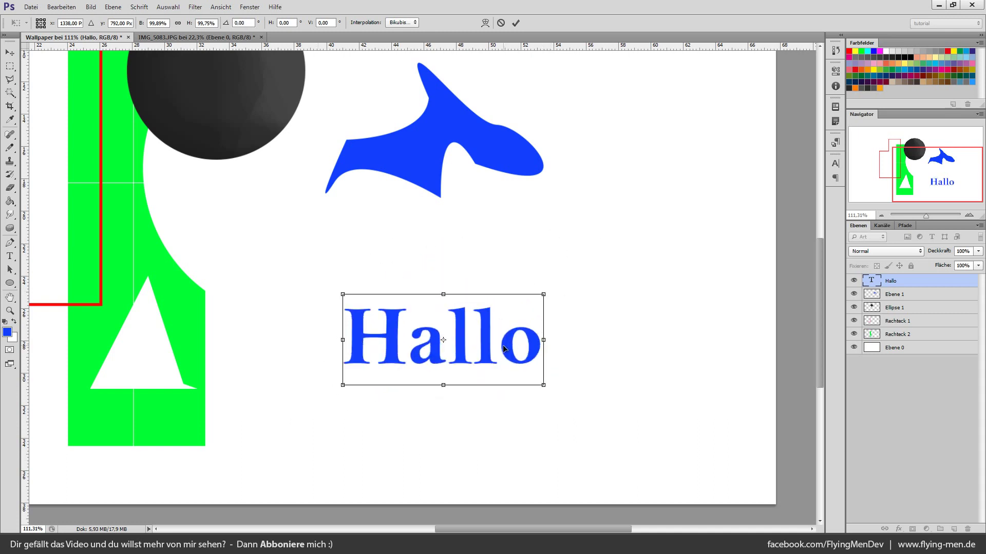
{"action": "right_click", "coordinate": [504, 348]}
{"action": "left_click", "coordinate": [530, 392]}
{"action": "mouse_move", "coordinate": [546, 300]}
{"action": "left_mouse_down"}
{"action": "mouse_move", "coordinate": [574, 256]}
{"action": "mouse_move", "coordinate": [573, 224]}
{"action": "left_mouse_up"}
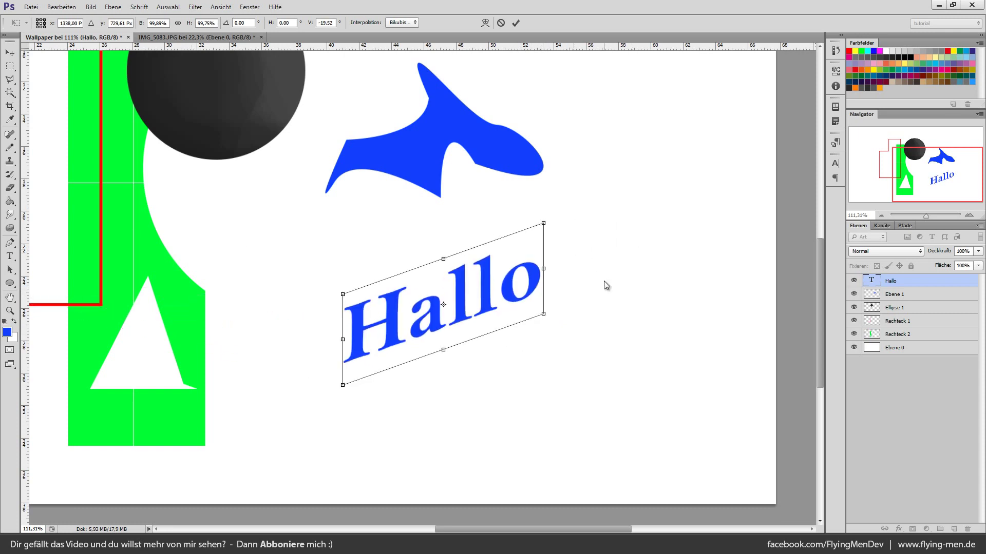
{"action": "key", "text": "ctrl+z"}
{"action": "right_click", "coordinate": [513, 324]}
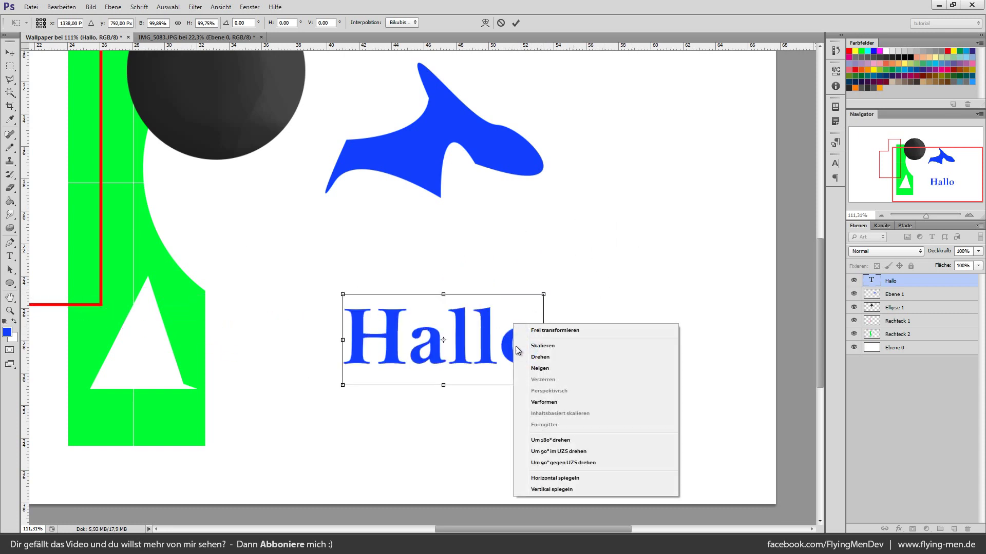
{"action": "left_click", "coordinate": [569, 402]}
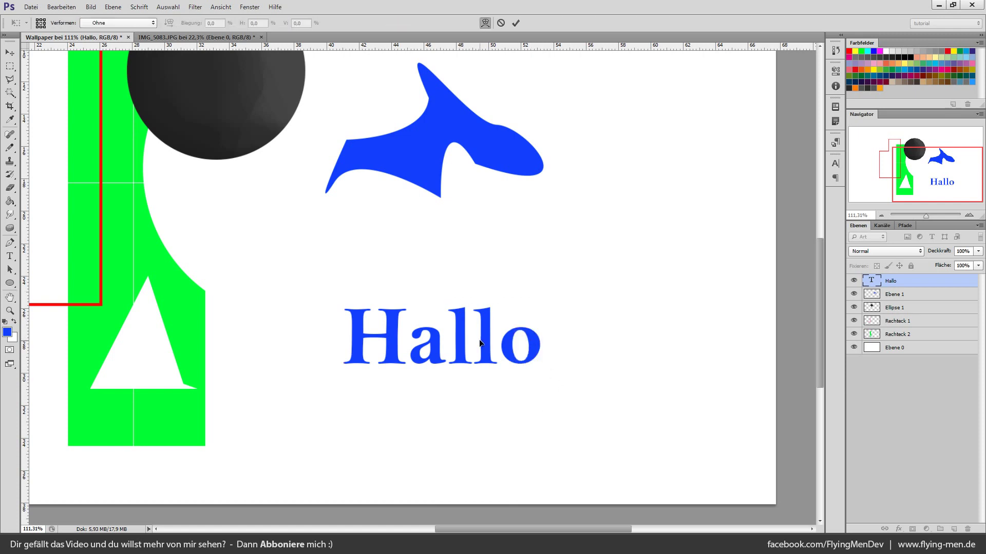
Apply the pending transform and rasterize the Hallo text layer with Text rastern
{"action": "key", "text": "ctrl+z"}
{"action": "key", "text": "ctrl+z"}
{"action": "left_click", "coordinate": [10, 53]}
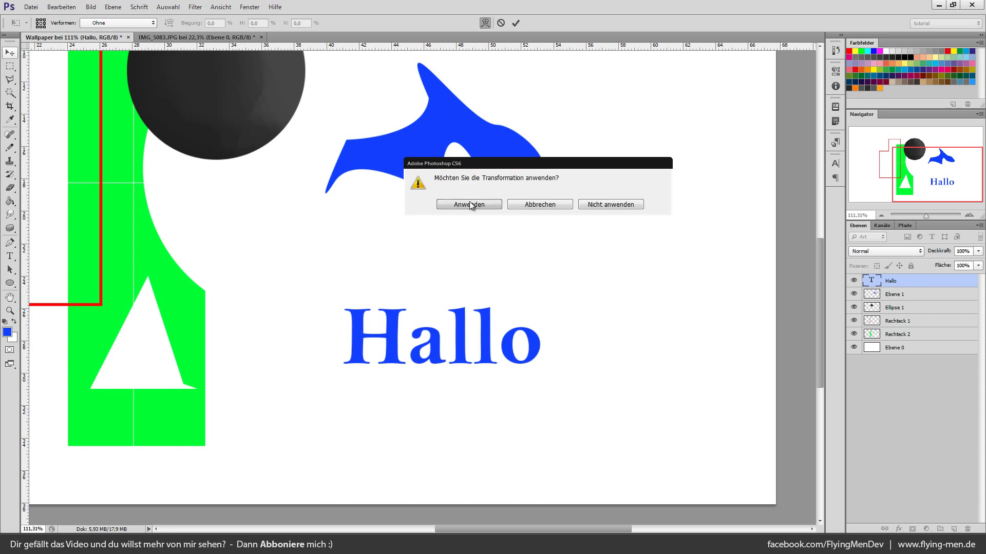
{"action": "left_click", "coordinate": [450, 203]}
{"action": "right_click", "coordinate": [929, 286]}
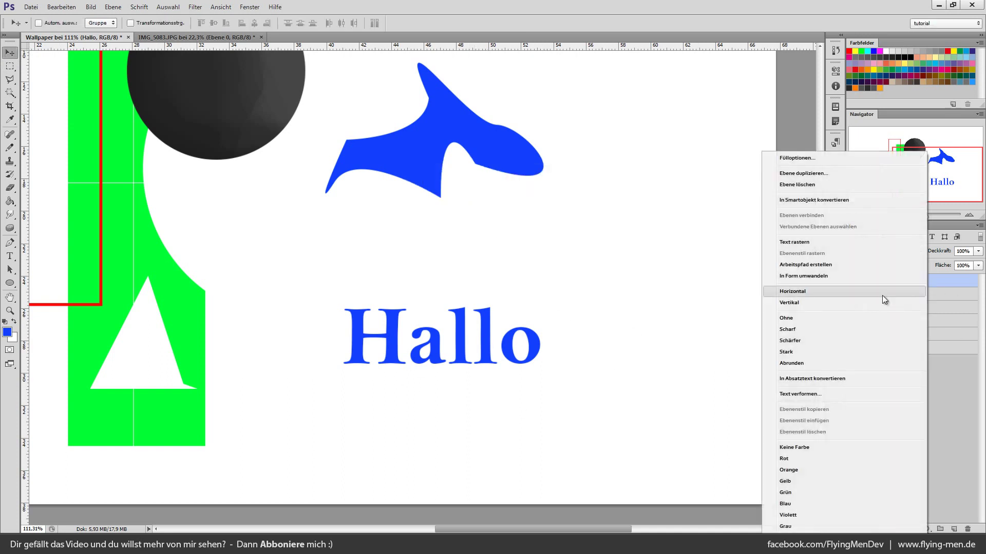
{"action": "left_click", "coordinate": [804, 244]}
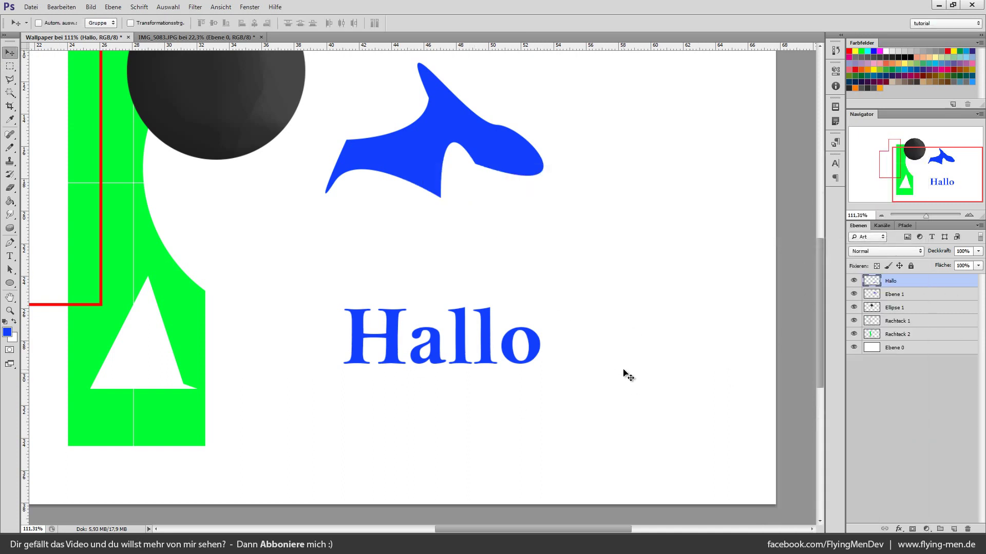
Warp the rasterized Hallo into a slanted wave, curving the top up and pulling the bottom left
{"action": "key", "text": "ctrl+t"}
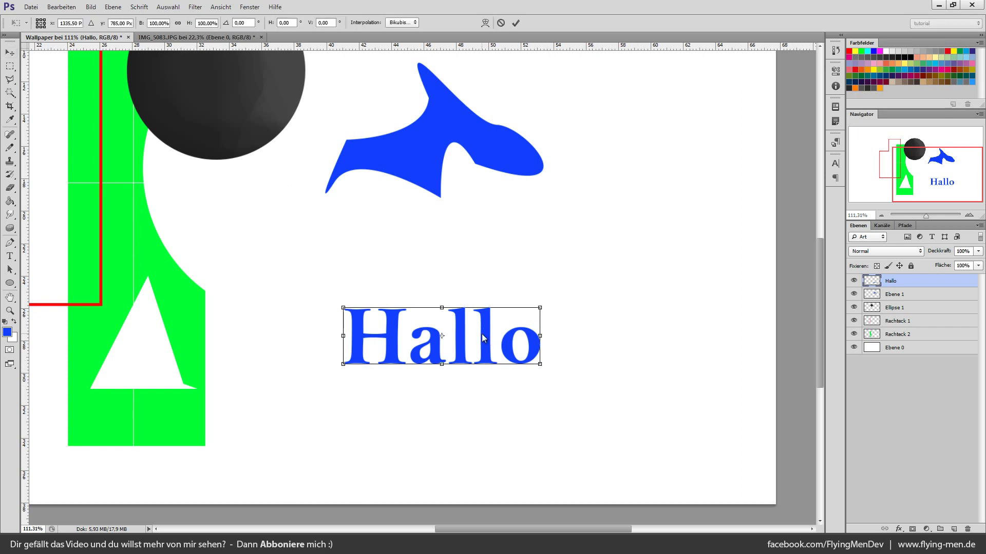
{"action": "right_click", "coordinate": [481, 334]}
{"action": "left_click", "coordinate": [506, 416]}
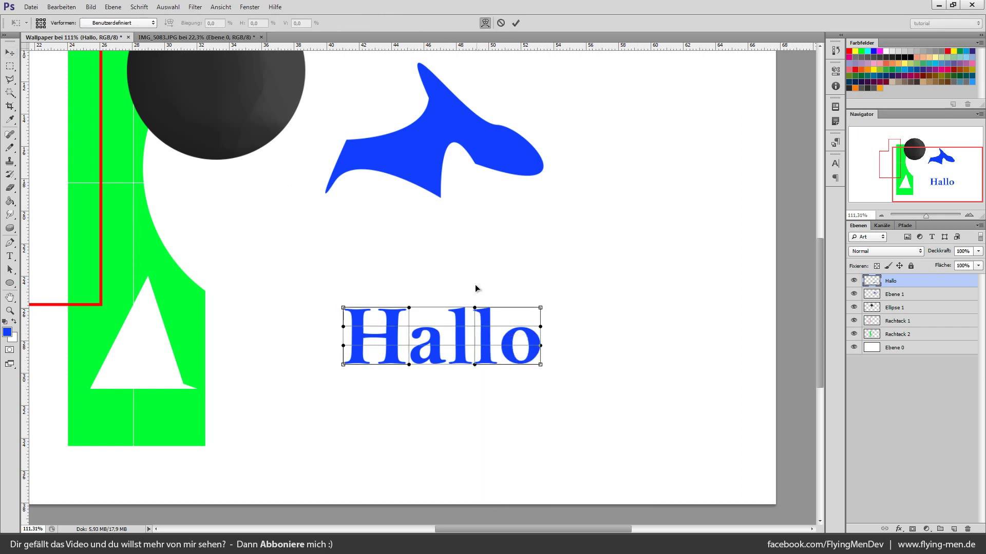
{"action": "left_click_drag", "start_coordinate": [474, 307], "coordinate": [485, 249]}
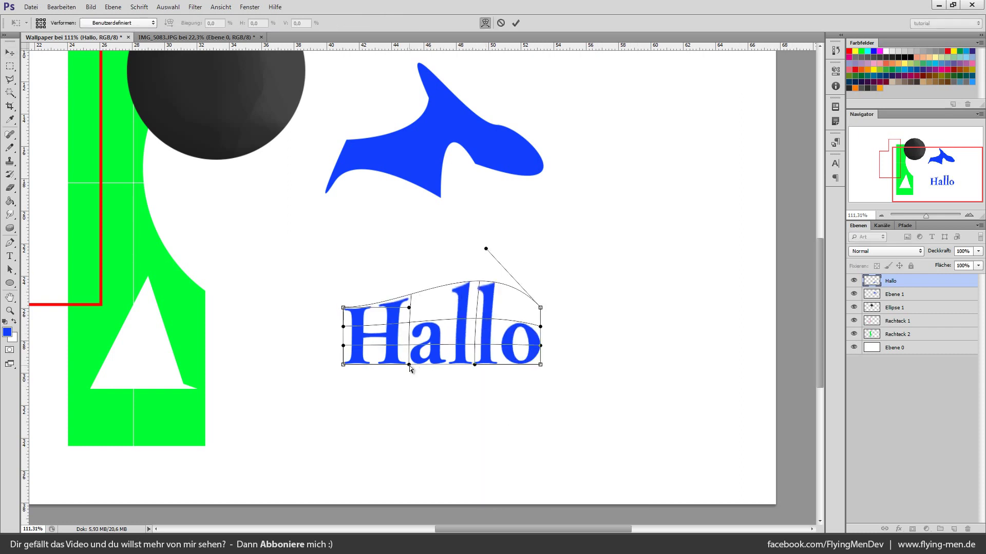
{"action": "mouse_move", "coordinate": [409, 365]}
{"action": "left_mouse_down"}
{"action": "mouse_move", "coordinate": [356, 445]}
{"action": "mouse_move", "coordinate": [358, 485]}
{"action": "left_mouse_up"}
{"action": "key", "text": "Return"}
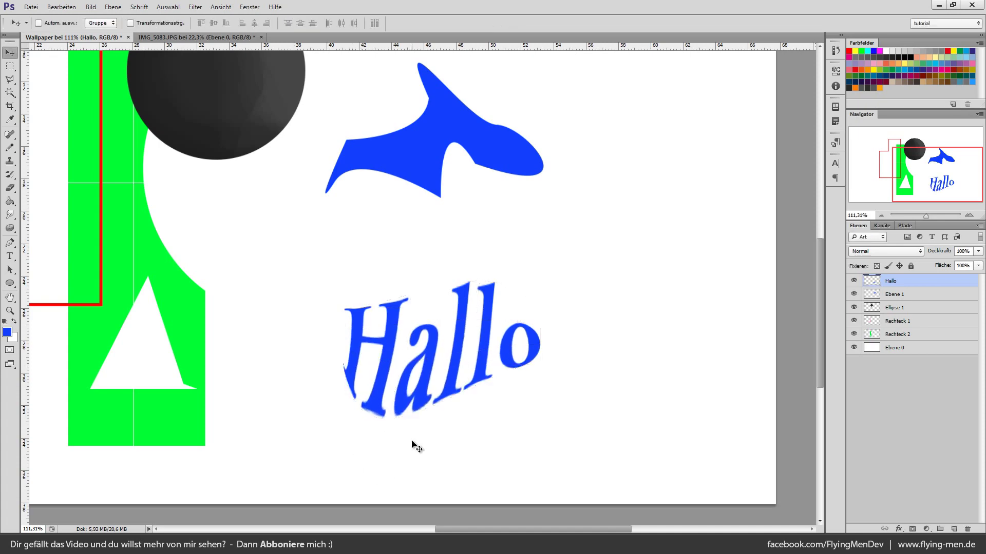
{"action": "scroll", "coordinate": [405, 435], "scroll_direction": "up", "scroll_amount": 3}
{"action": "scroll", "coordinate": [387, 415], "scroll_direction": "up", "scroll_amount": 2}
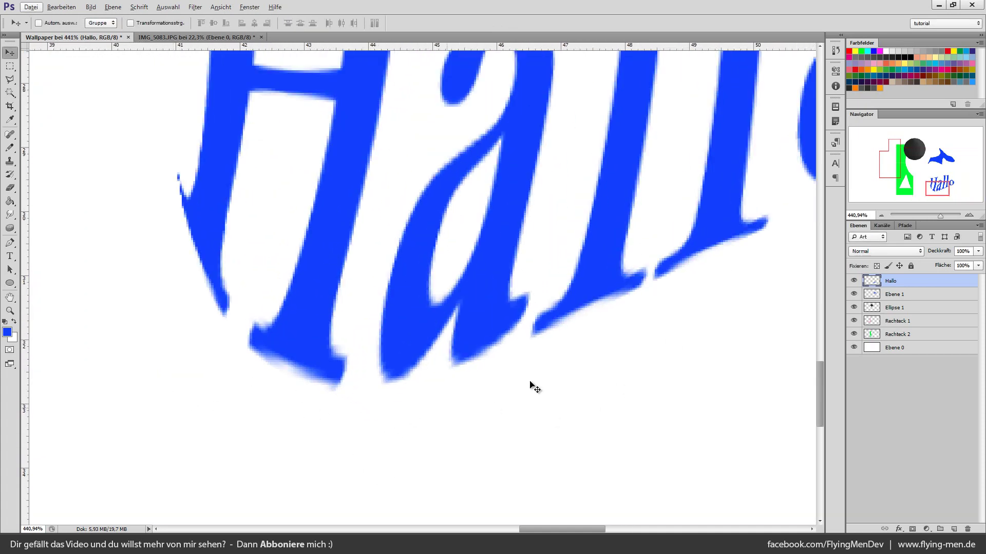
{"action": "scroll", "coordinate": [500, 377], "scroll_direction": "down", "scroll_amount": 2}
{"action": "scroll", "coordinate": [634, 392], "scroll_direction": "down", "scroll_amount": 3}
{"action": "scroll", "coordinate": [776, 396], "scroll_direction": "up", "scroll_amount": 2}
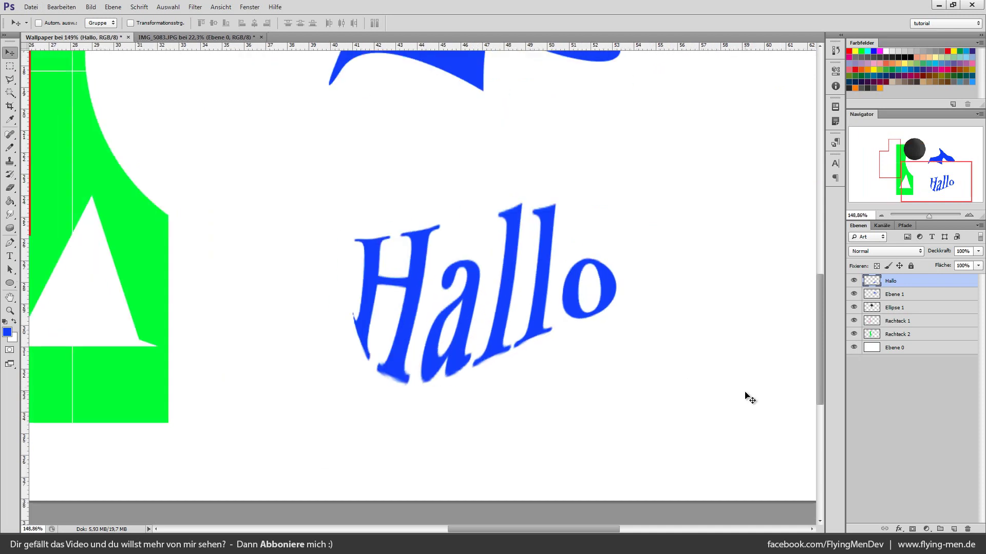
Undo the warp so Hallo is straight again
{"action": "key", "text": "ctrl+z"}
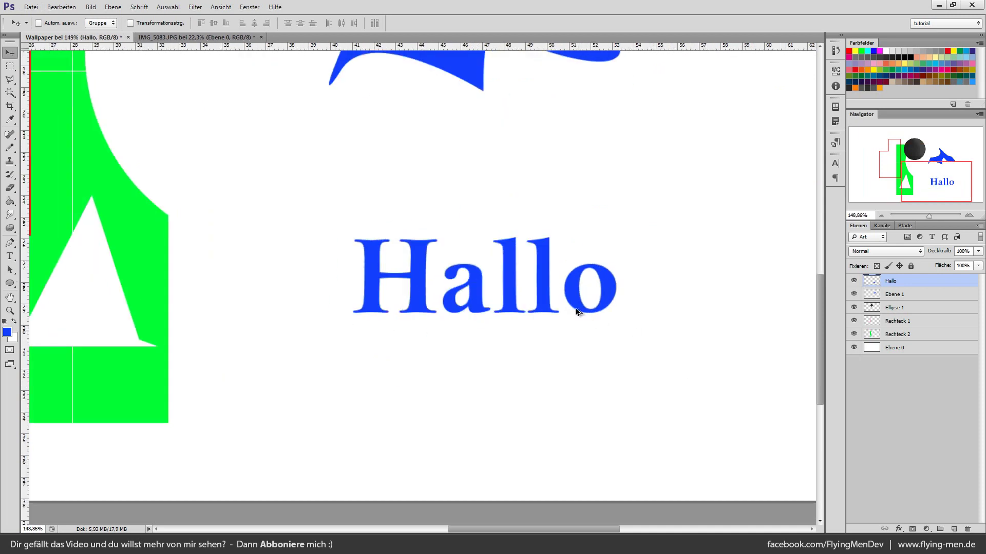
{"action": "scroll", "coordinate": [680, 322], "scroll_direction": "down", "scroll_amount": 3}
{"action": "scroll", "coordinate": [688, 399], "scroll_direction": "up", "scroll_amount": 2}
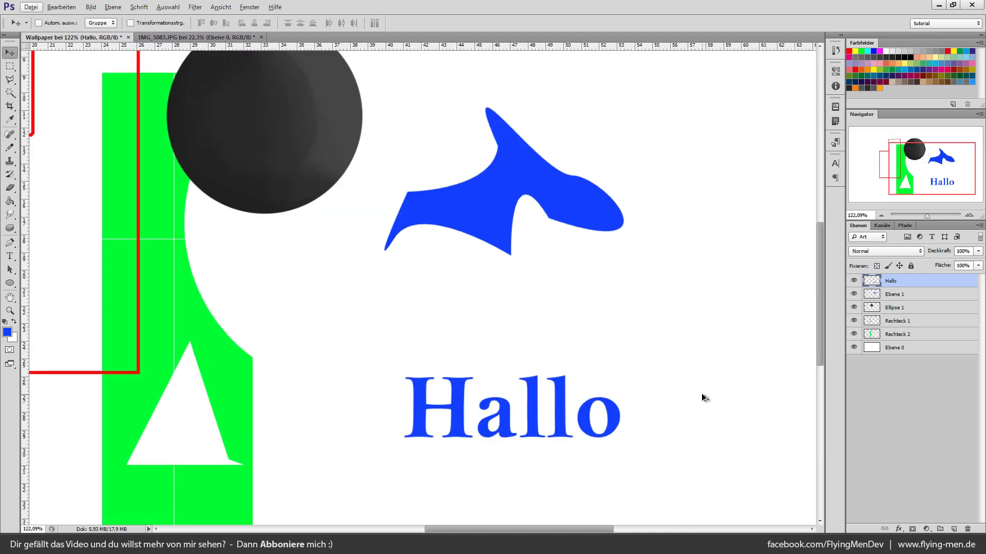
{"action": "scroll", "coordinate": [653, 403], "scroll_direction": "up", "scroll_amount": 1}
{"action": "scroll", "coordinate": [510, 409], "scroll_direction": "up", "scroll_amount": 2}
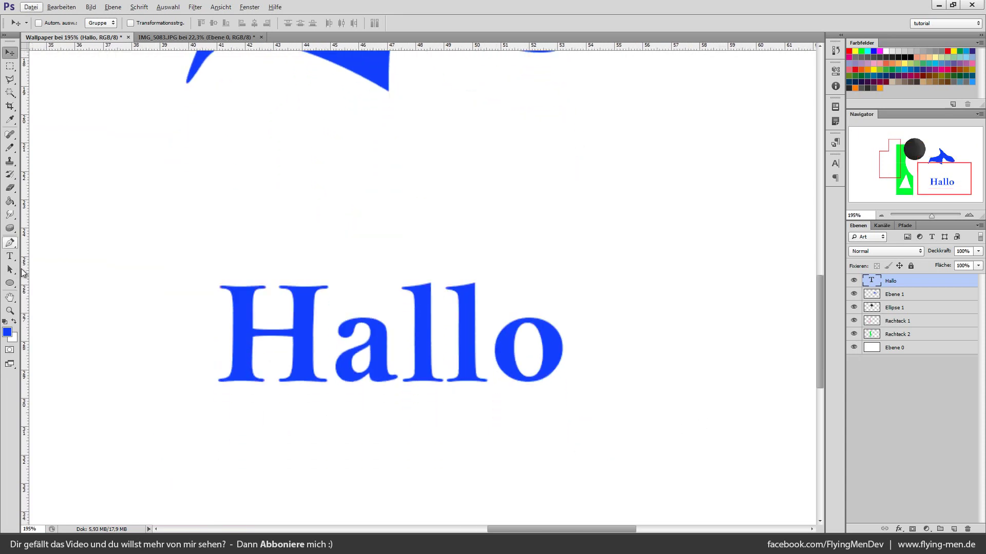
With the Text tool on Hallo, try centred and right alignment, then return to left alignment
{"action": "left_click", "coordinate": [9, 256]}
{"action": "scroll", "coordinate": [551, 297], "scroll_direction": "down", "scroll_amount": 2}
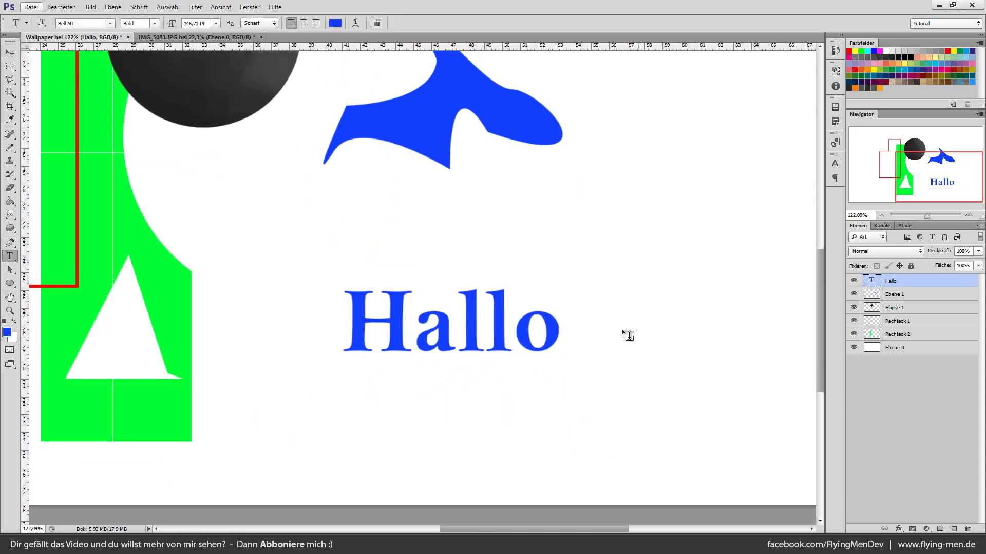
{"action": "scroll", "coordinate": [590, 277], "scroll_direction": "down", "scroll_amount": 1}
{"action": "scroll", "coordinate": [550, 216], "scroll_direction": "up", "scroll_amount": 2}
{"action": "double_click", "coordinate": [266, 287]}
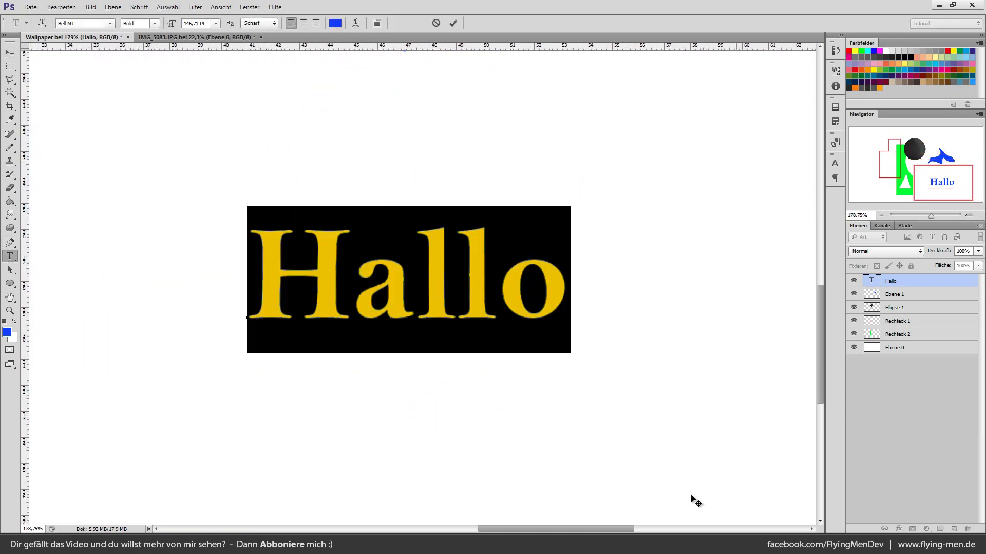
{"action": "scroll", "coordinate": [391, 193], "scroll_direction": "down", "scroll_amount": 1}
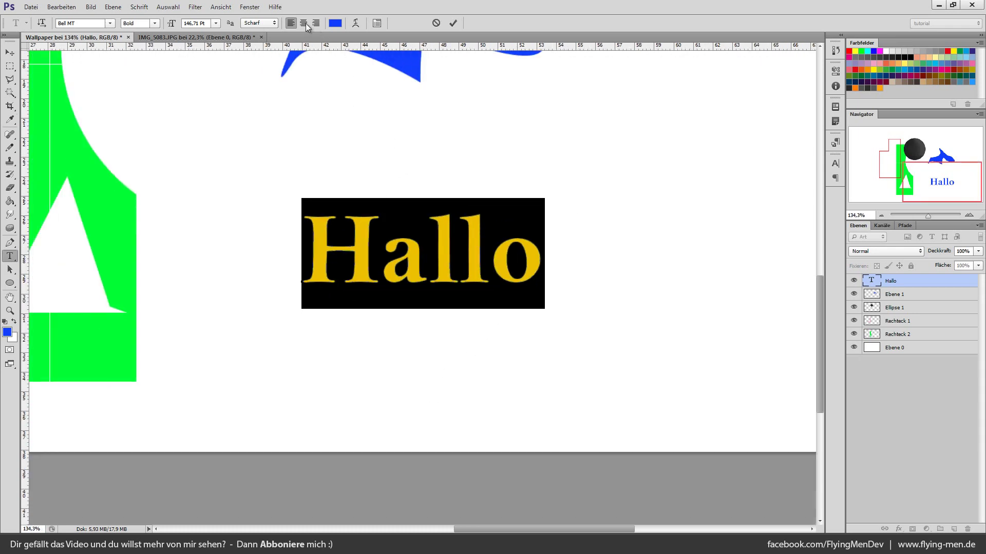
{"action": "left_click", "coordinate": [305, 23]}
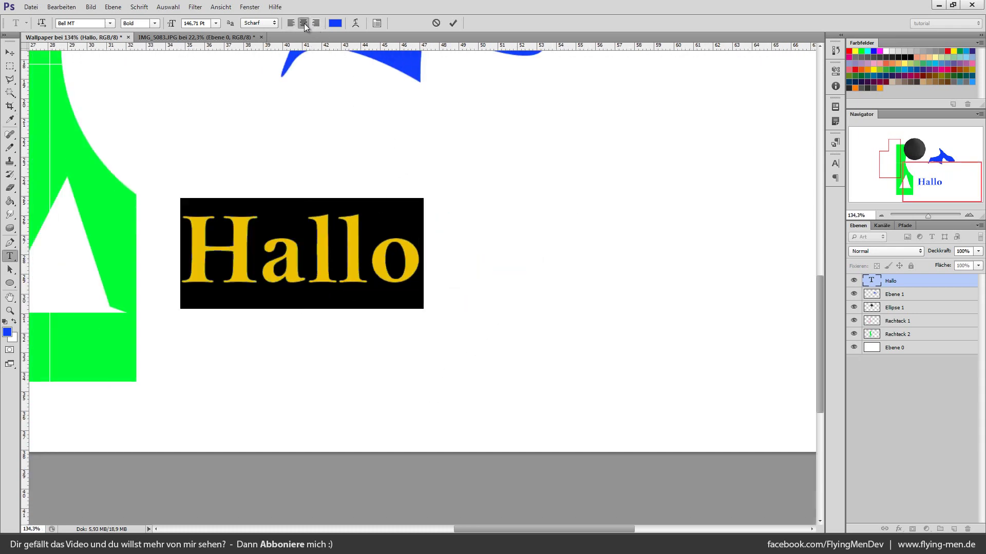
{"action": "left_click", "coordinate": [318, 23]}
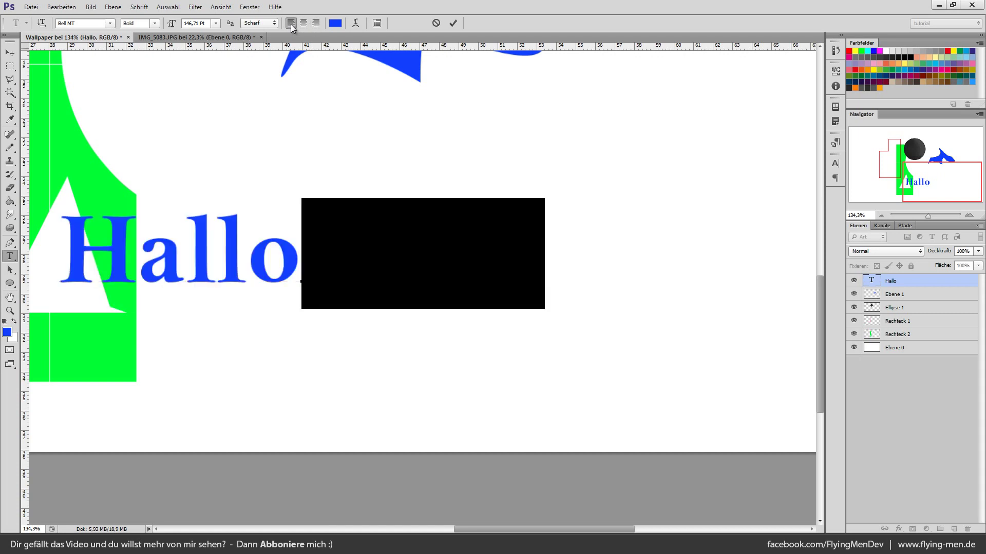
{"action": "left_click", "coordinate": [290, 23]}
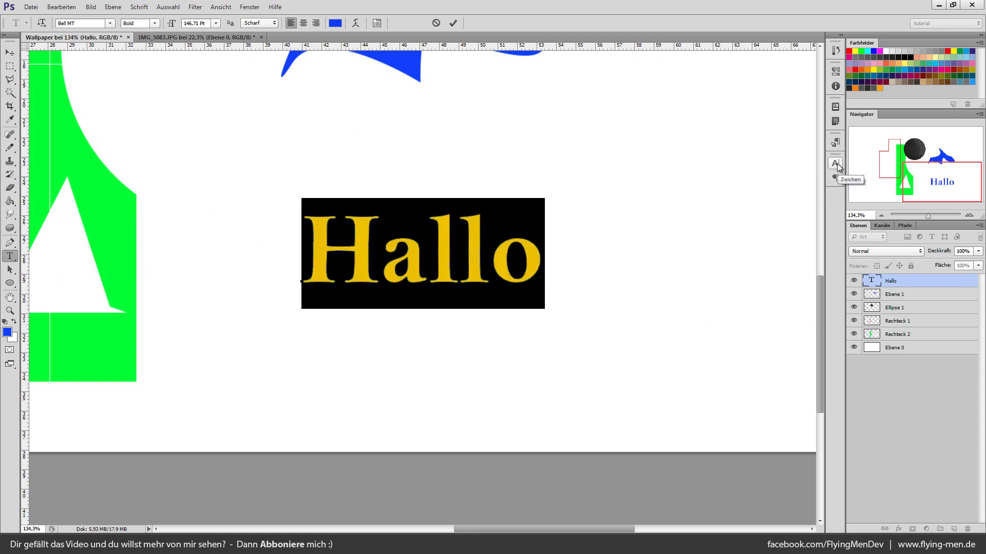
Show the Character panel, widen Hallo's tracking with a preset value, and try italic on and off
{"action": "left_click", "coordinate": [249, 8]}
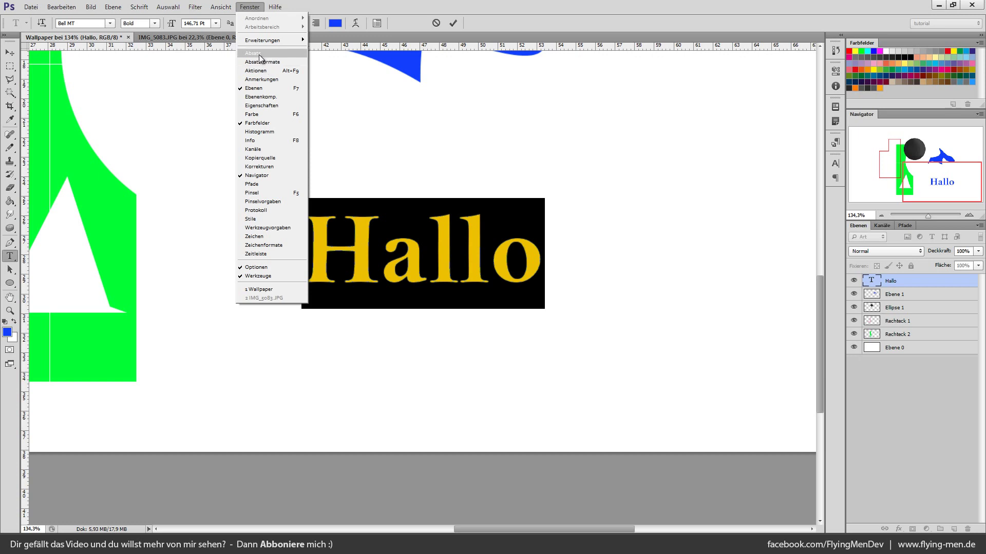
{"action": "left_click", "coordinate": [829, 162]}
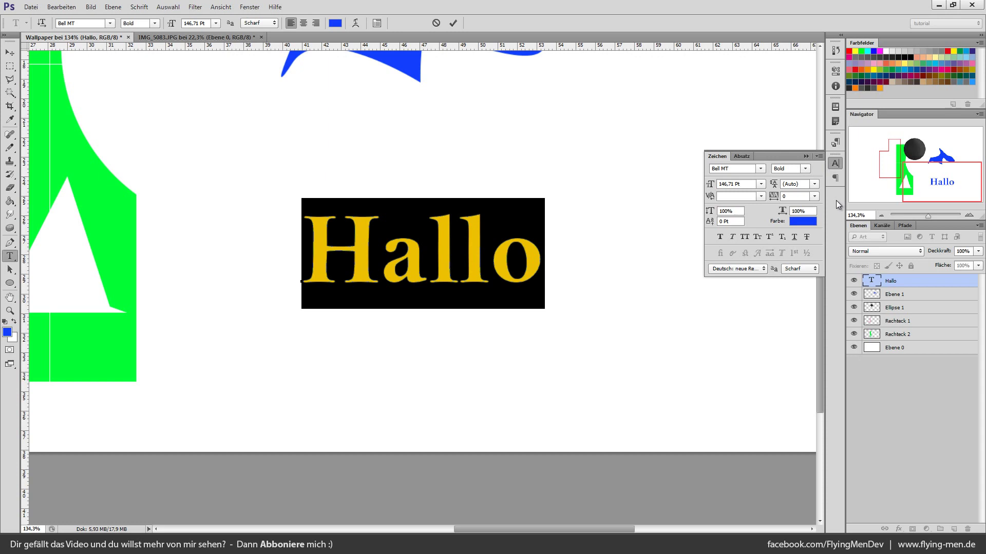
{"action": "left_click", "coordinate": [814, 196]}
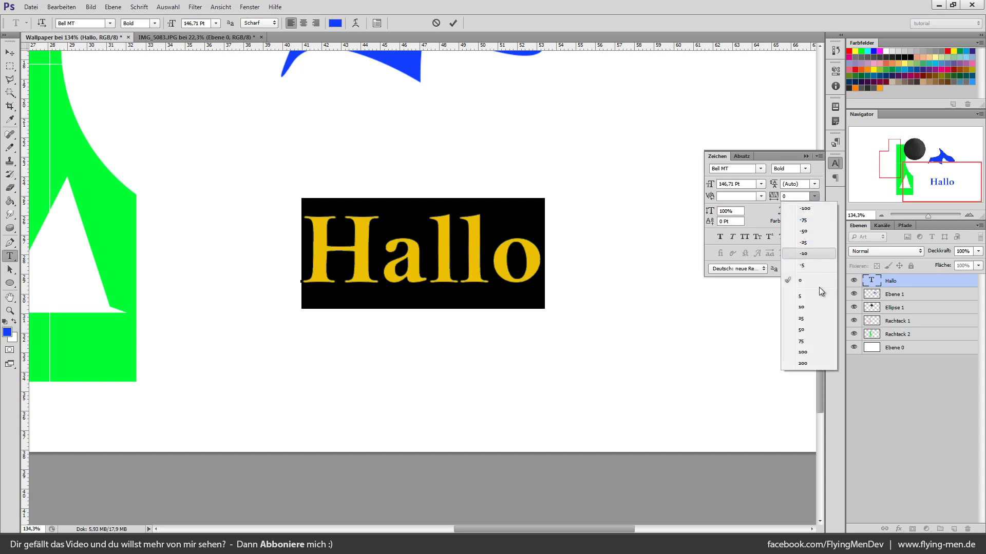
{"action": "left_click", "coordinate": [819, 326]}
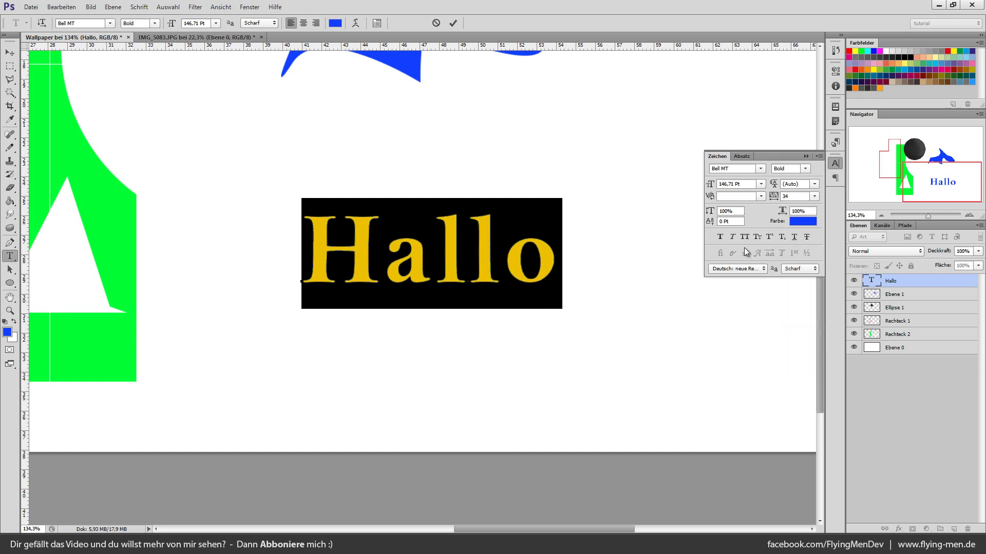
{"action": "left_click", "coordinate": [733, 239]}
{"action": "left_click", "coordinate": [733, 239]}
Toggle small caps, superscript, subscript, underline and strikethrough on Hallo, then collapse the Character panel
{"action": "left_click", "coordinate": [759, 239]}
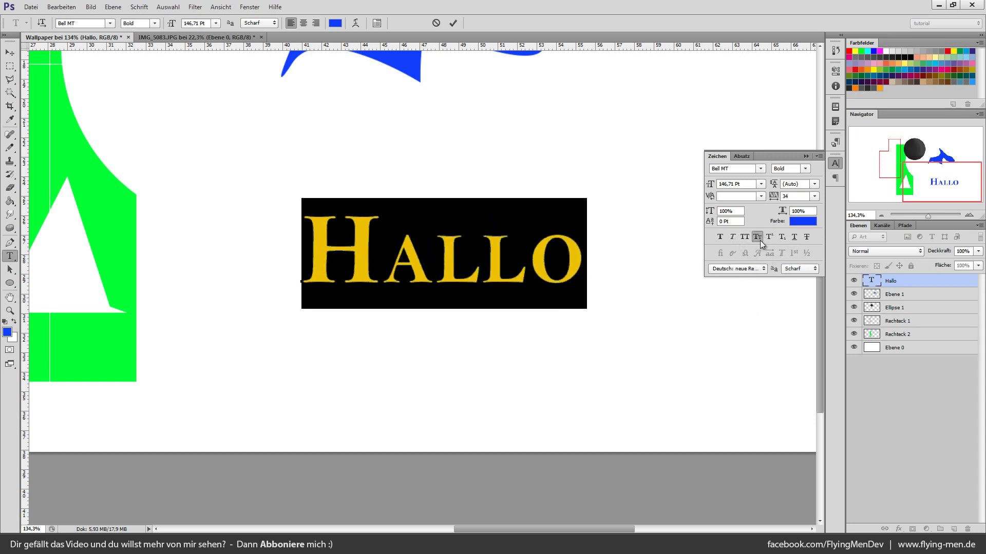
{"action": "left_click", "coordinate": [759, 239]}
{"action": "left_click", "coordinate": [760, 240]}
{"action": "left_click", "coordinate": [768, 238]}
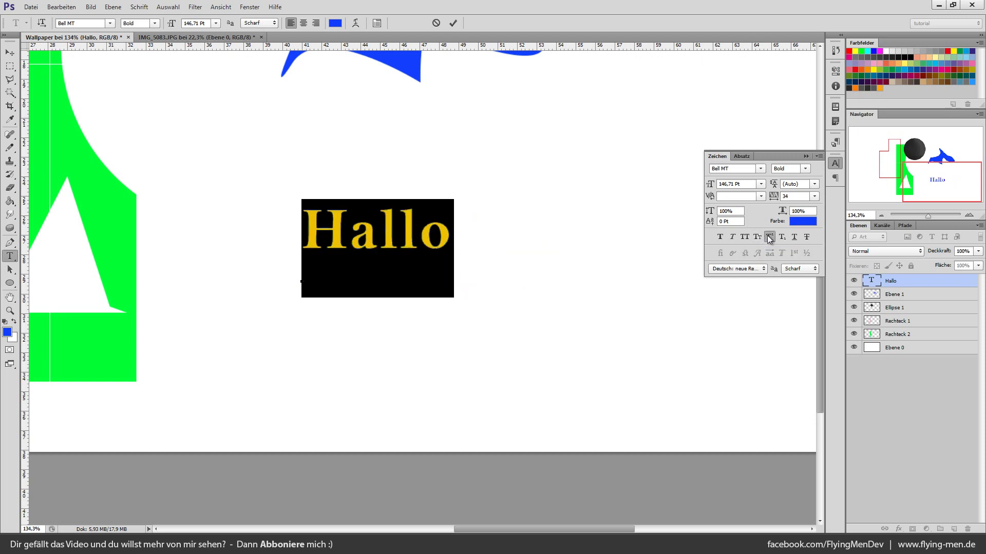
{"action": "left_click", "coordinate": [768, 238]}
{"action": "left_click", "coordinate": [783, 238]}
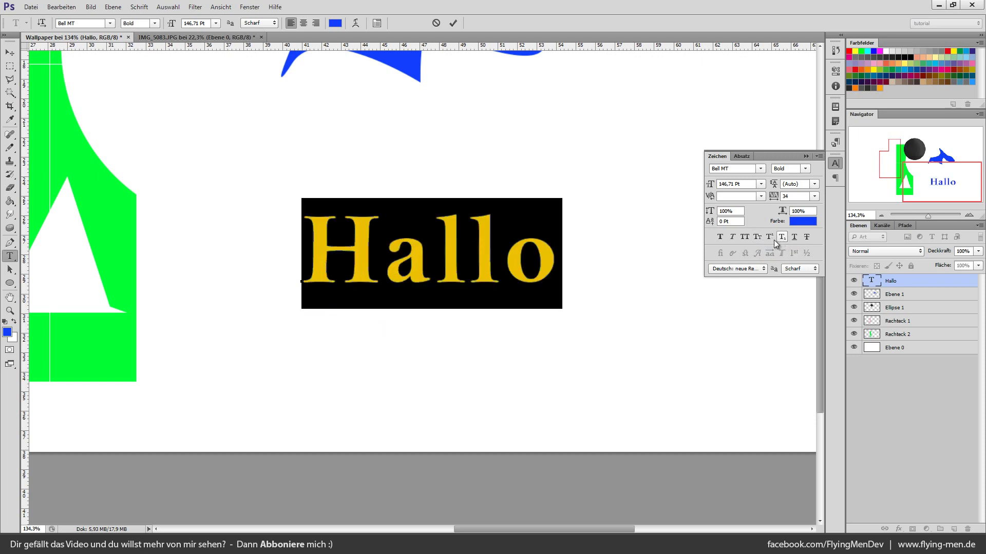
{"action": "left_click", "coordinate": [758, 237]}
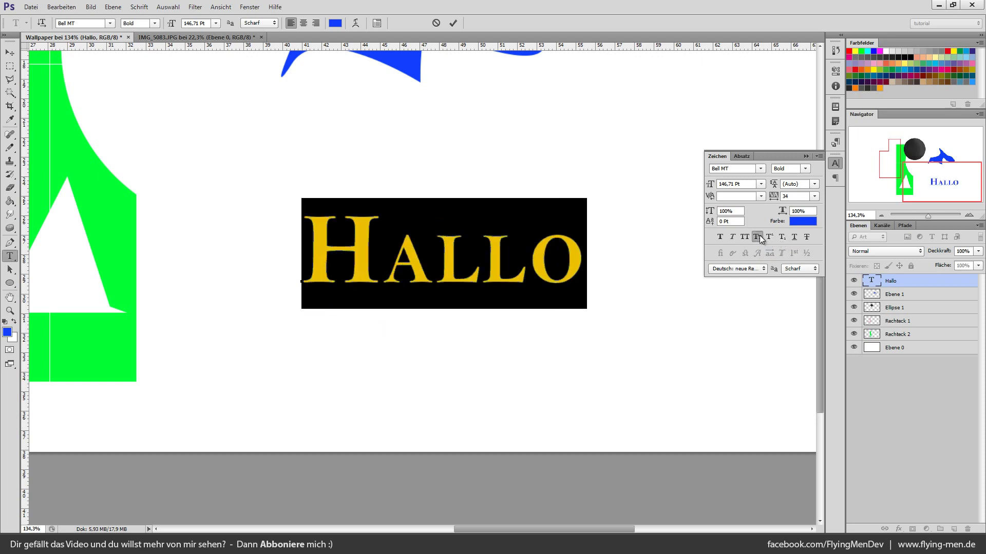
{"action": "left_click", "coordinate": [793, 237]}
{"action": "left_click", "coordinate": [806, 236]}
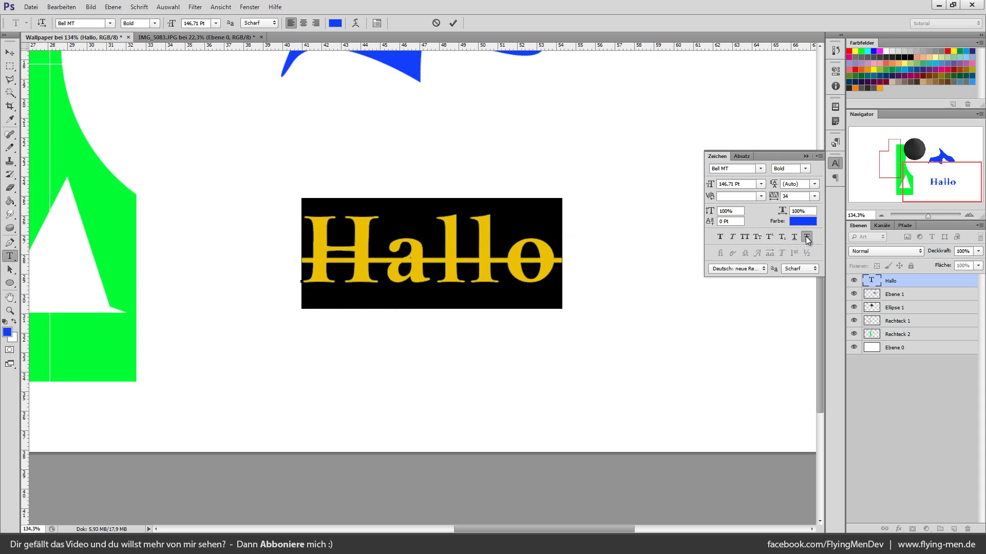
{"action": "left_click", "coordinate": [805, 236]}
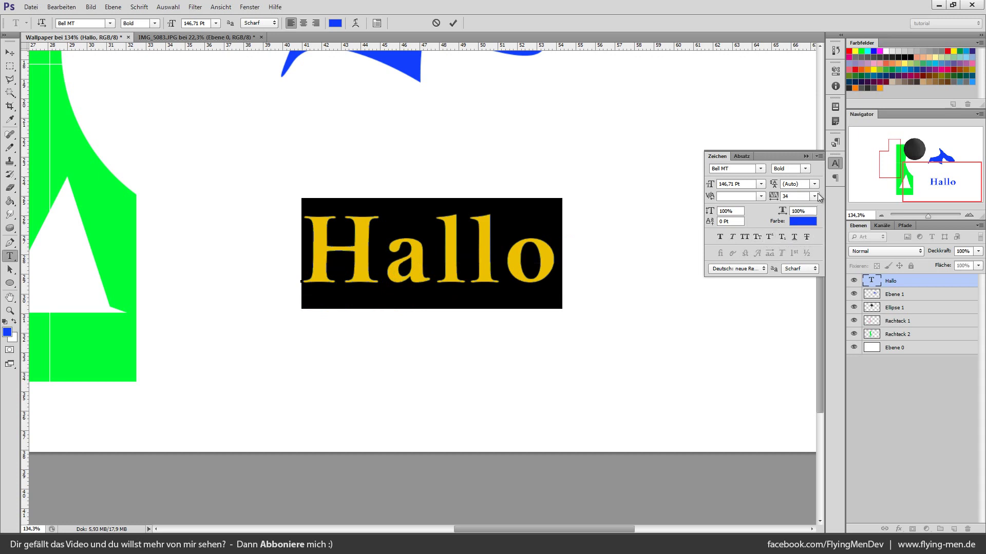
{"action": "left_click", "coordinate": [807, 156]}
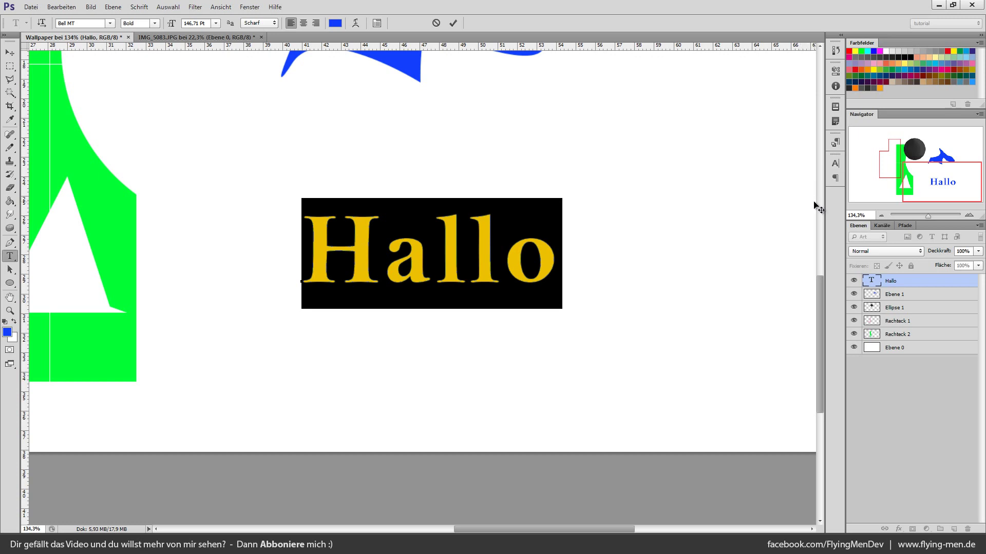
Create paragraph style Absatzformat 1 and browse its advanced character, OpenType and indent settings
{"action": "left_click", "coordinate": [835, 143]}
{"action": "left_click", "coordinate": [791, 193]}
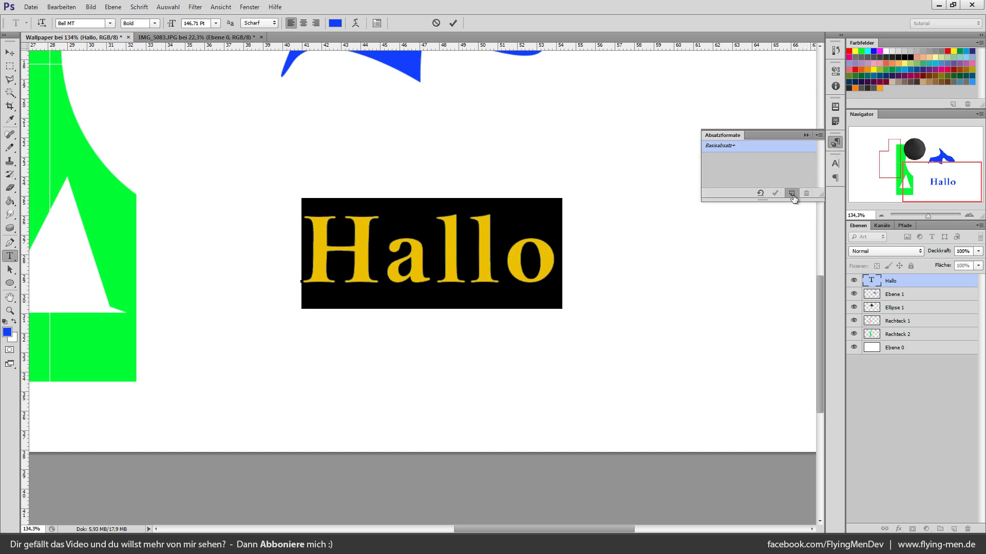
{"action": "double_click", "coordinate": [720, 162]}
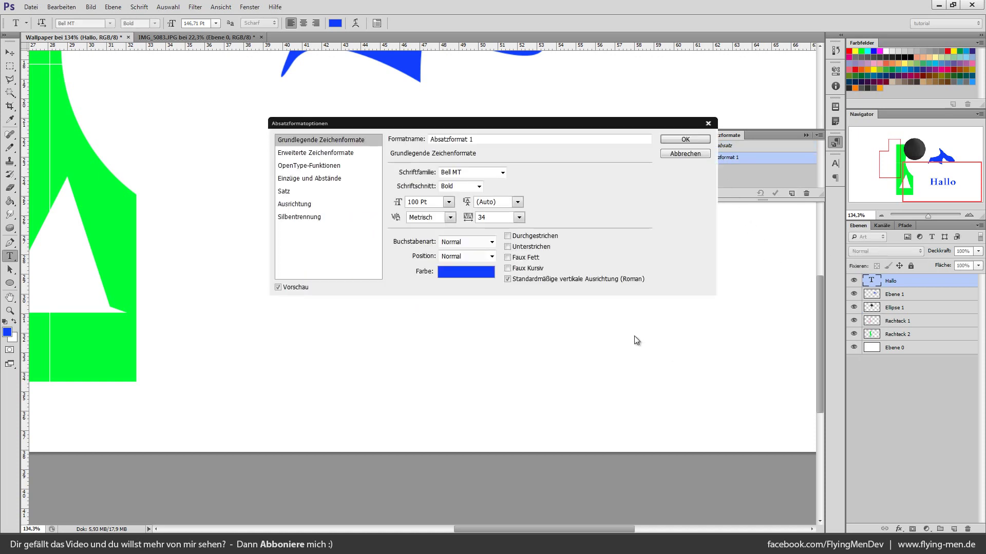
{"action": "left_click_drag", "start_coordinate": [315, 131], "coordinate": [260, 297]}
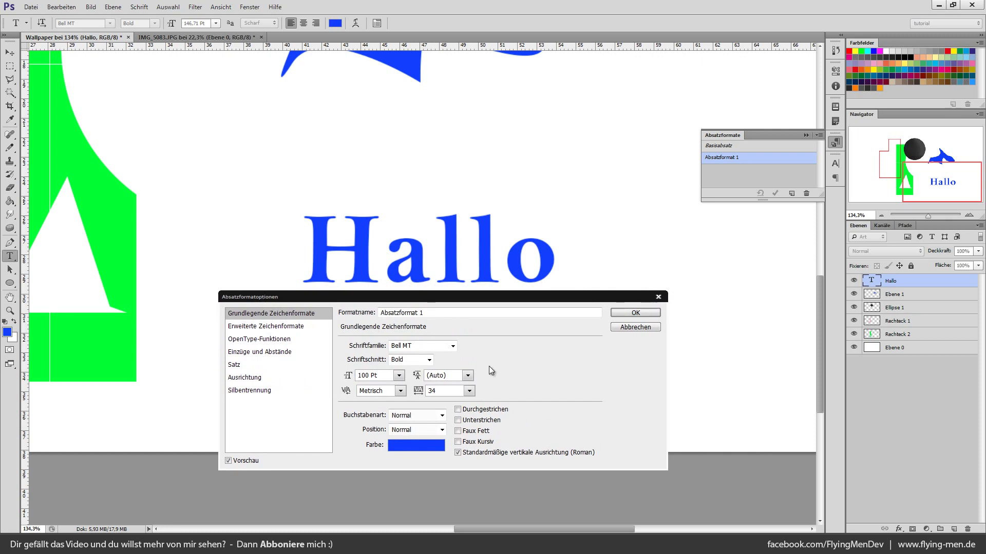
{"action": "left_click", "coordinate": [245, 327]}
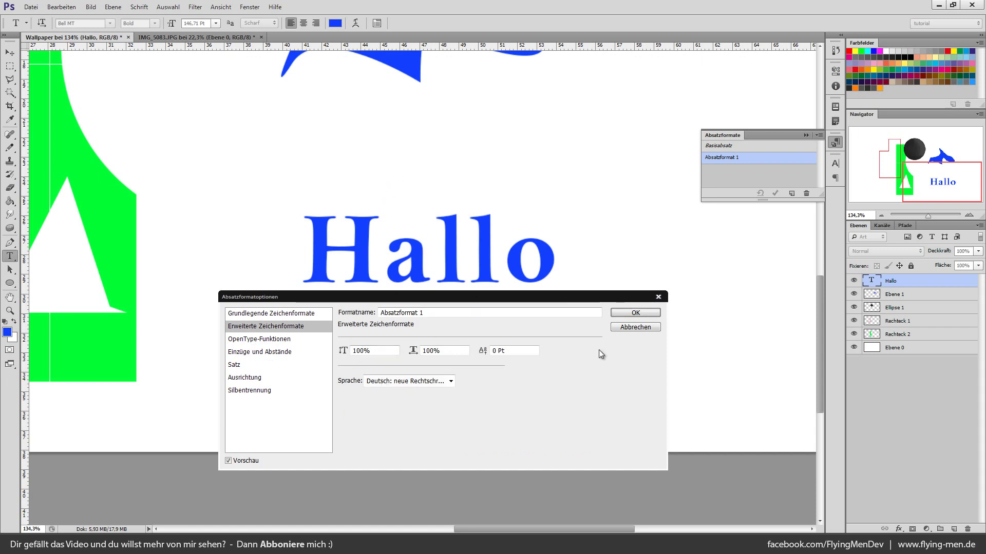
{"action": "left_click", "coordinate": [242, 341]}
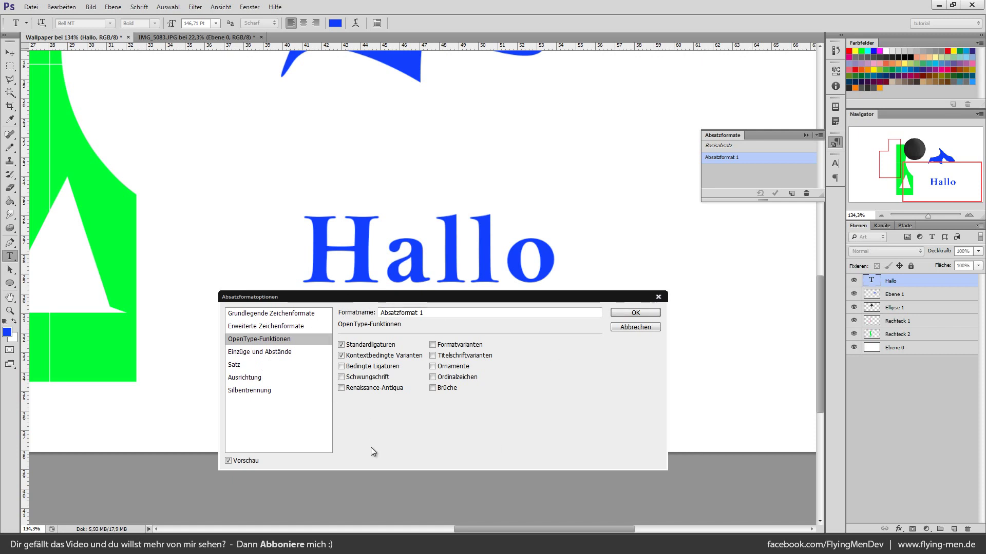
{"action": "left_click", "coordinate": [228, 352]}
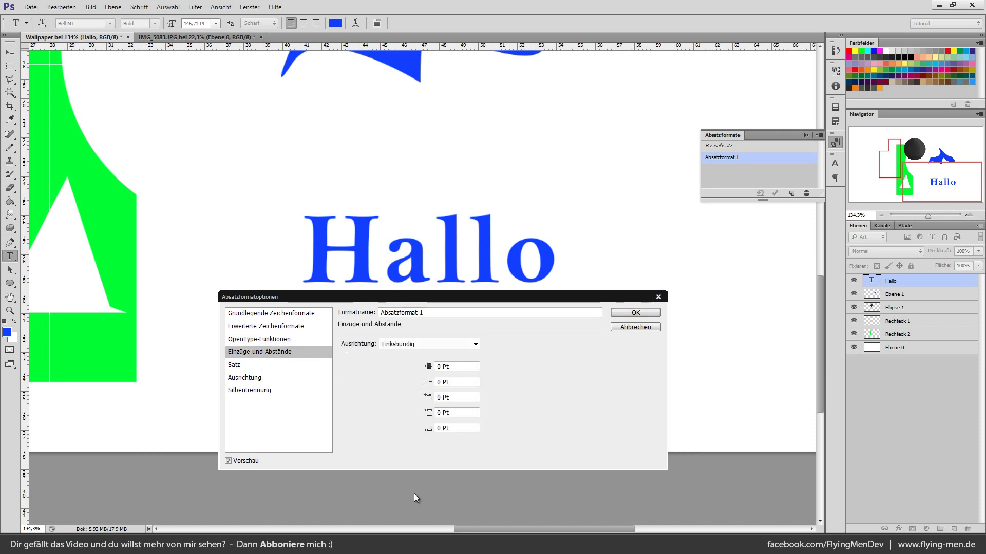
Set Absatzformat 1's alignment to Linksbündig, review composer and hyphenation pages, and close the dialog
{"action": "left_click", "coordinate": [475, 344]}
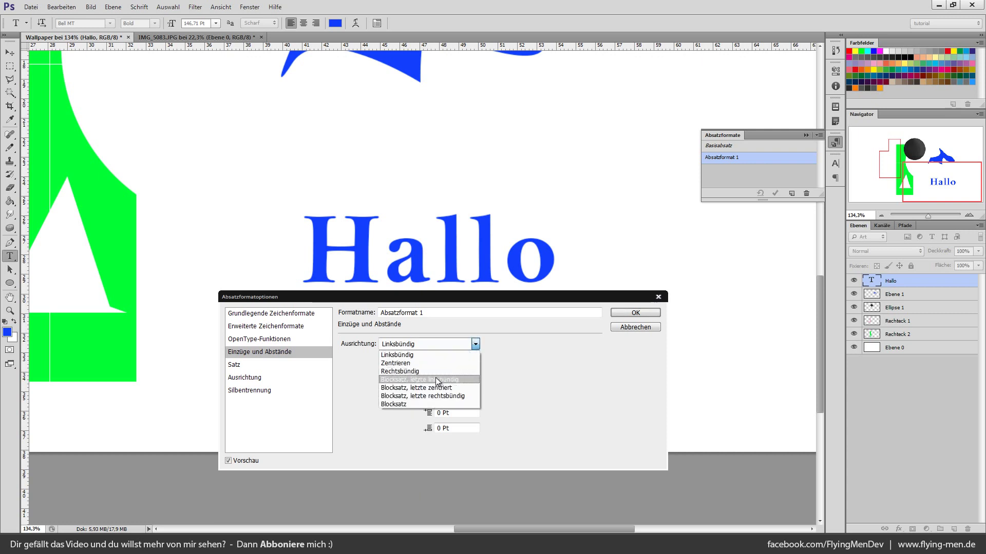
{"action": "left_click", "coordinate": [436, 380]}
{"action": "left_click", "coordinate": [476, 344]}
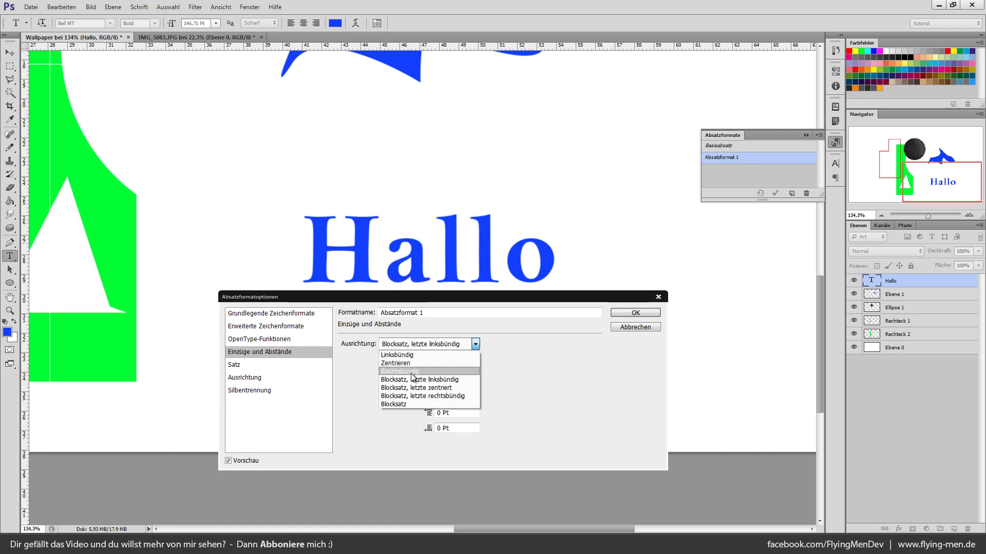
{"action": "left_click", "coordinate": [401, 356]}
{"action": "left_click", "coordinate": [286, 365]}
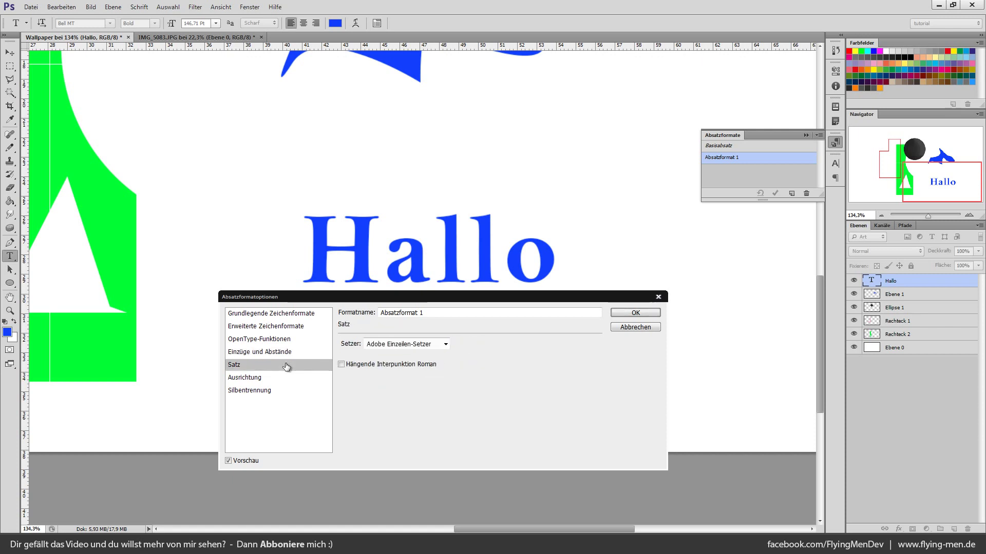
{"action": "left_click", "coordinate": [266, 378]}
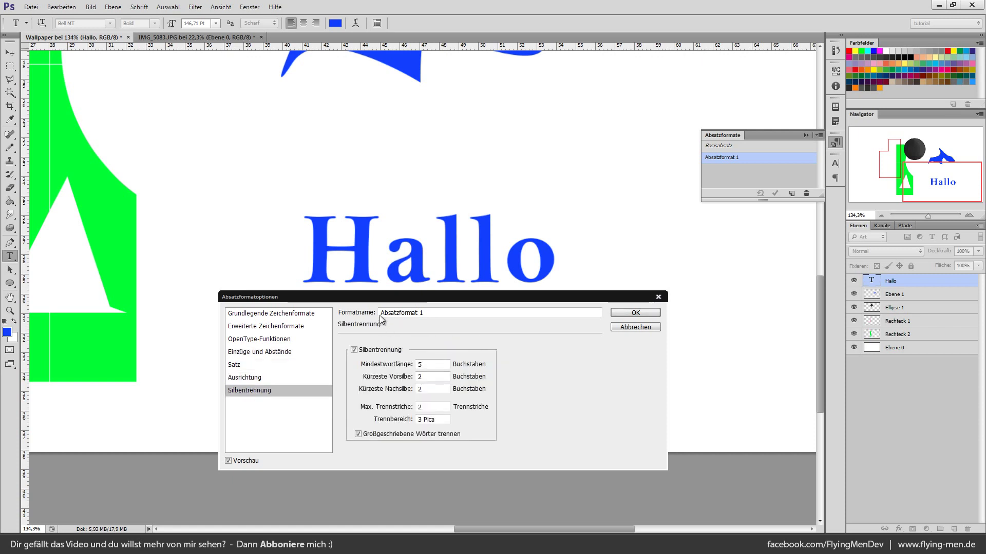
{"action": "left_click_drag", "start_coordinate": [374, 297], "coordinate": [305, 241]}
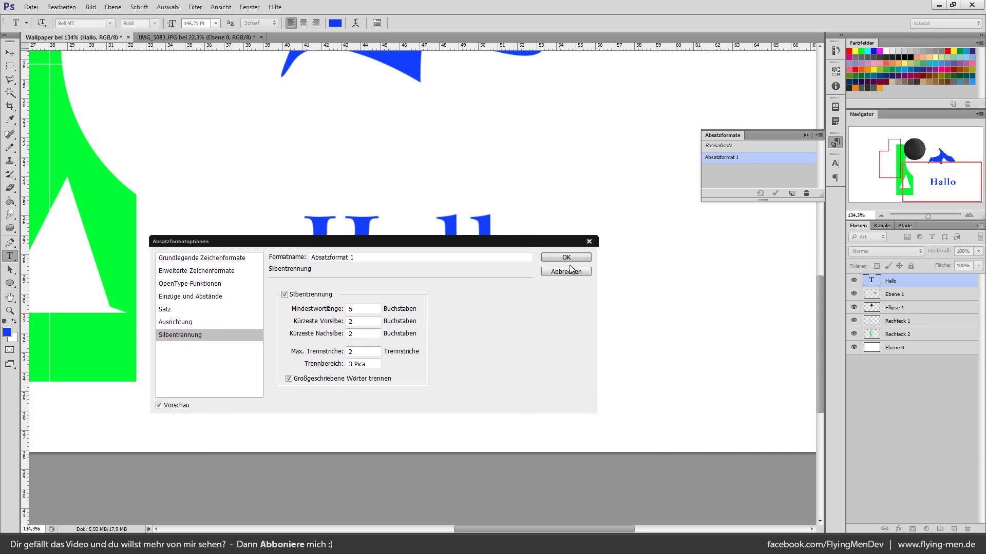
{"action": "left_click_drag", "start_coordinate": [557, 243], "coordinate": [568, 208]}
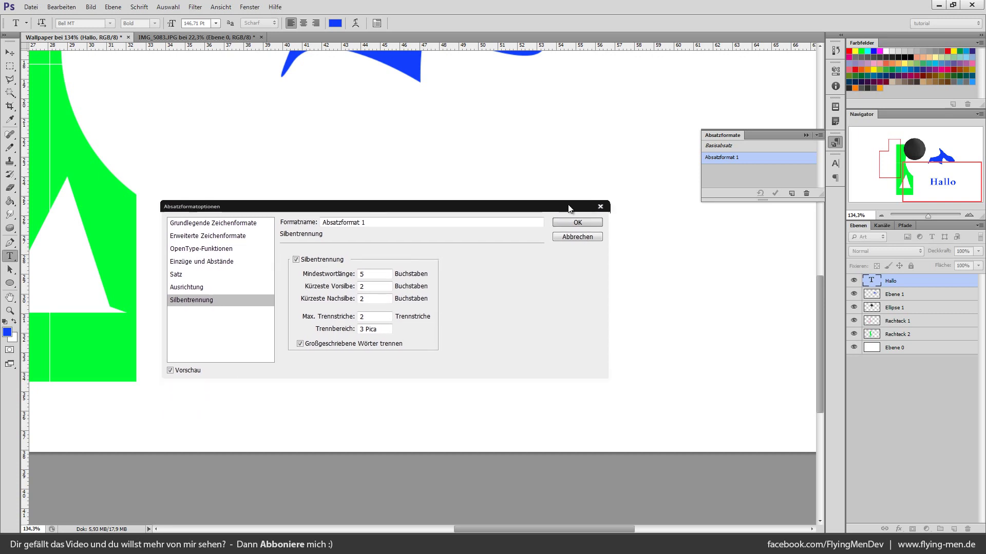
{"action": "left_click", "coordinate": [600, 207]}
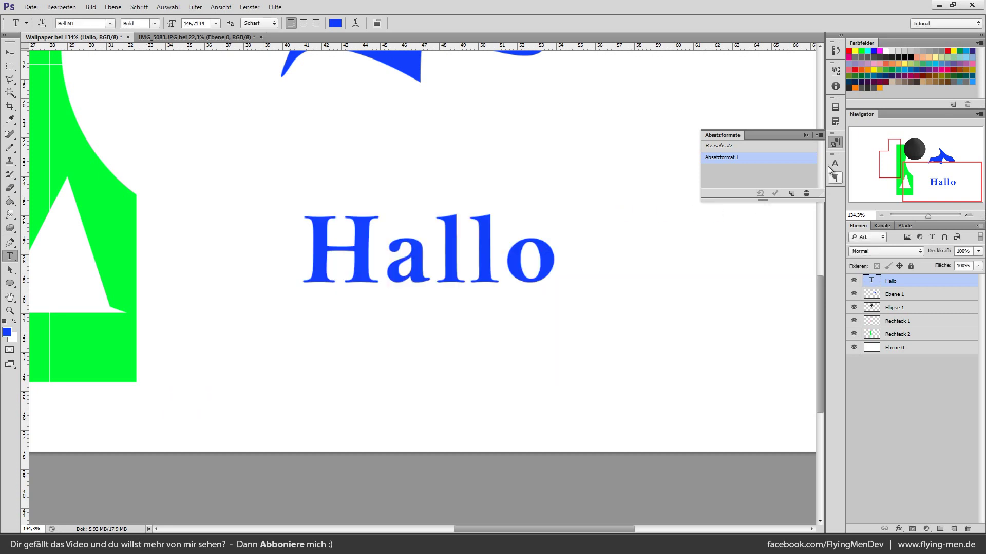
Collapse the Paragraph Styles panel and select the Rectangle tool from the shape flyout
{"action": "left_click", "coordinate": [805, 134]}
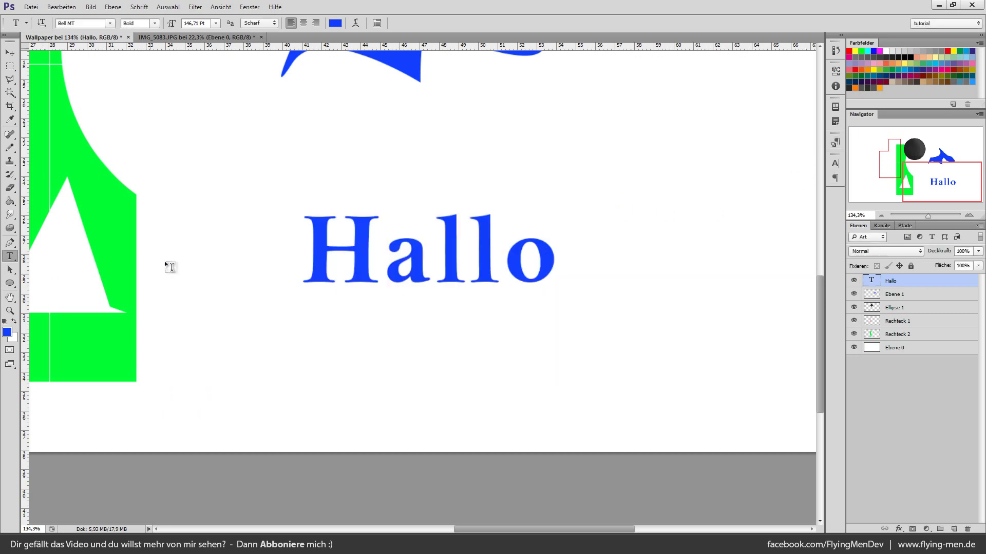
{"action": "left_click", "coordinate": [10, 269]}
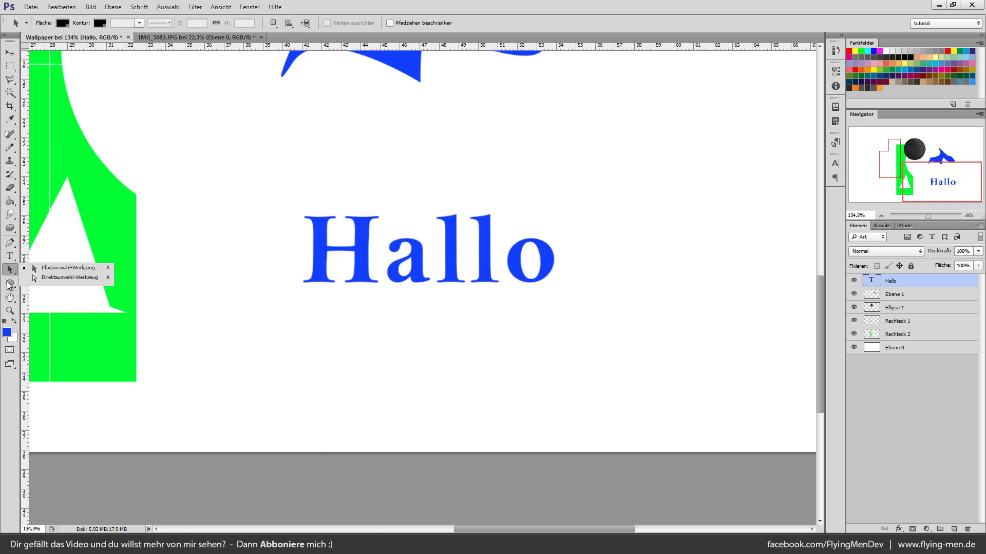
{"action": "left_click", "coordinate": [9, 284]}
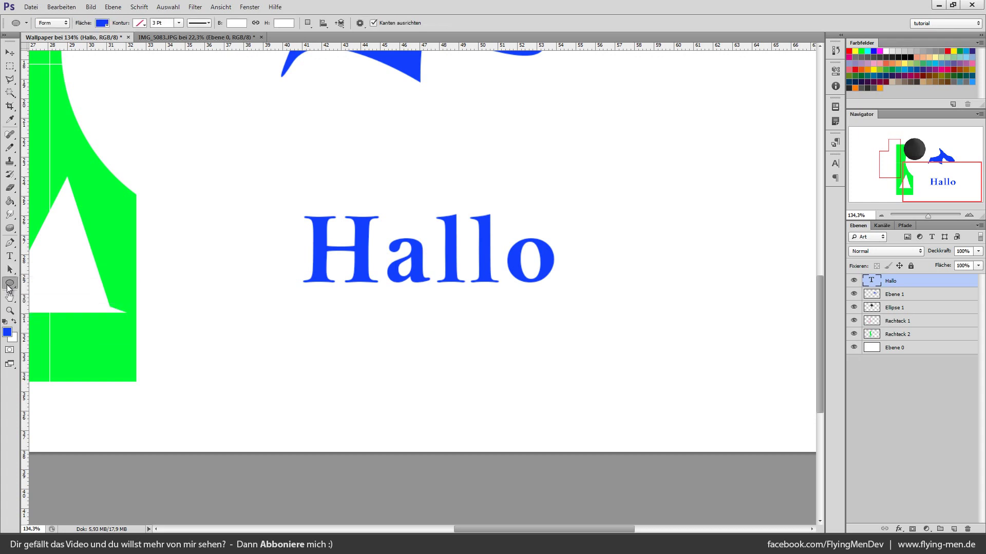
{"action": "left_click", "coordinate": [8, 286]}
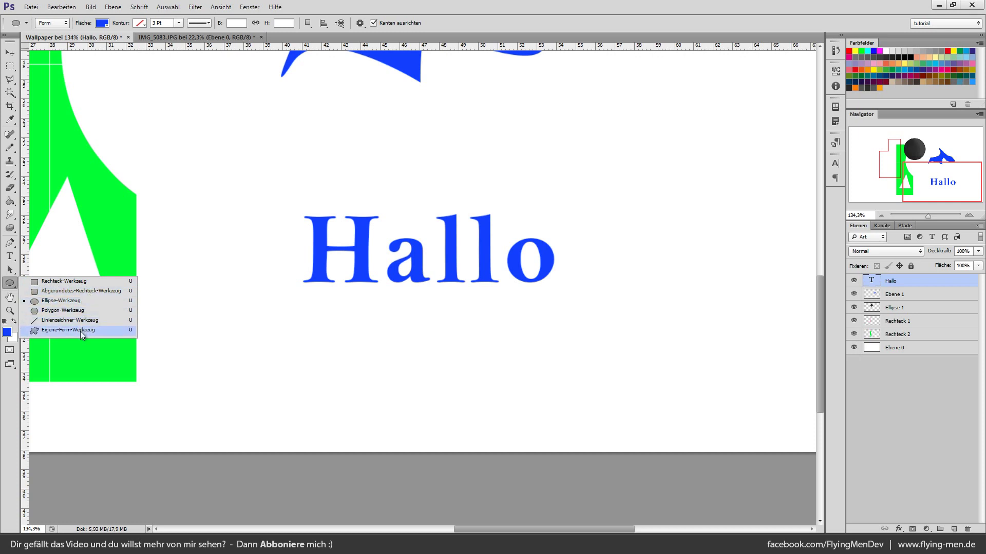
{"action": "left_click", "coordinate": [78, 285]}
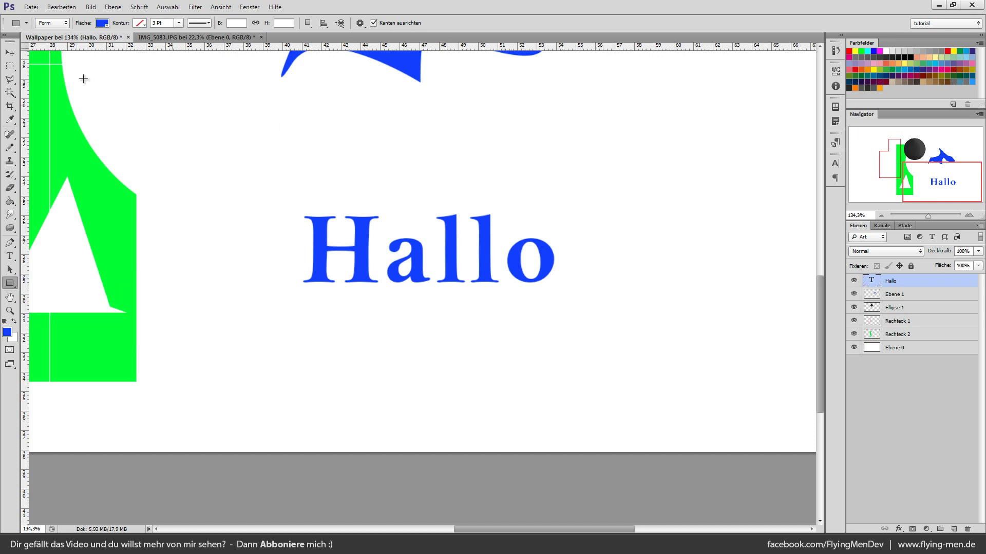
Set the shape stroke to none and draw a solid blue rectangle above Hallo's right half
{"action": "left_click", "coordinate": [104, 24]}
{"action": "left_click", "coordinate": [104, 26]}
{"action": "left_click", "coordinate": [143, 22]}
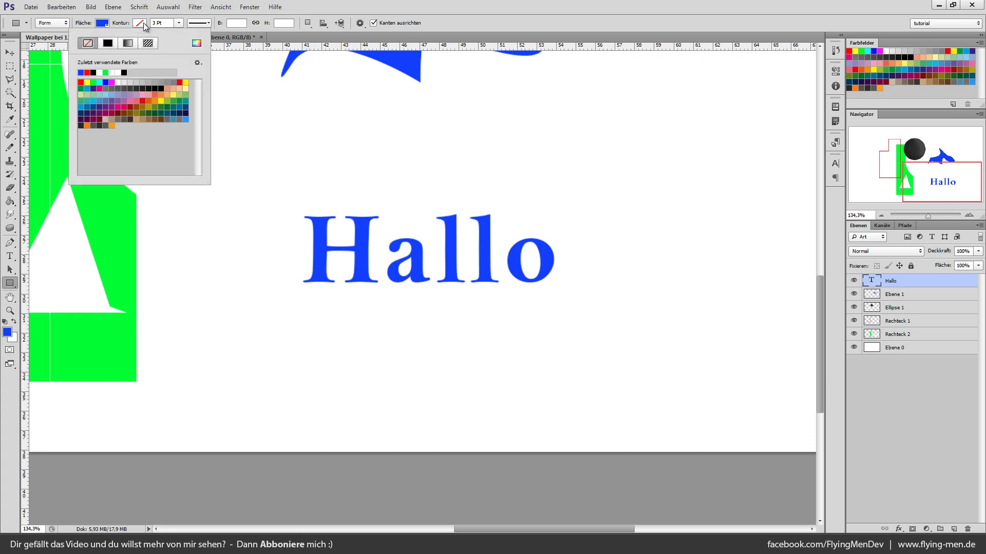
{"action": "left_click", "coordinate": [106, 43]}
{"action": "left_click", "coordinate": [89, 43]}
{"action": "left_click", "coordinate": [201, 22]}
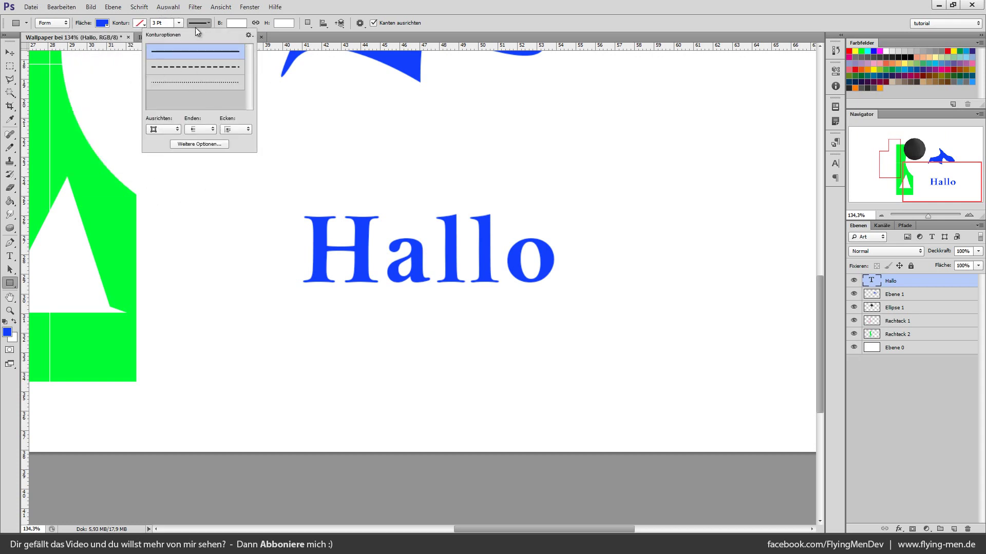
{"action": "left_click", "coordinate": [205, 23]}
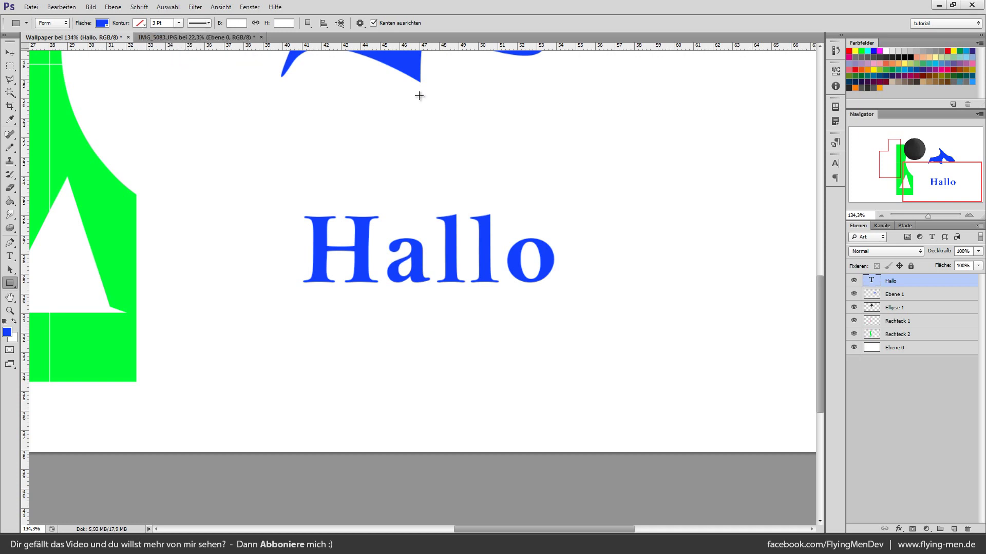
{"action": "left_click_drag", "start_coordinate": [471, 116], "coordinate": [613, 203]}
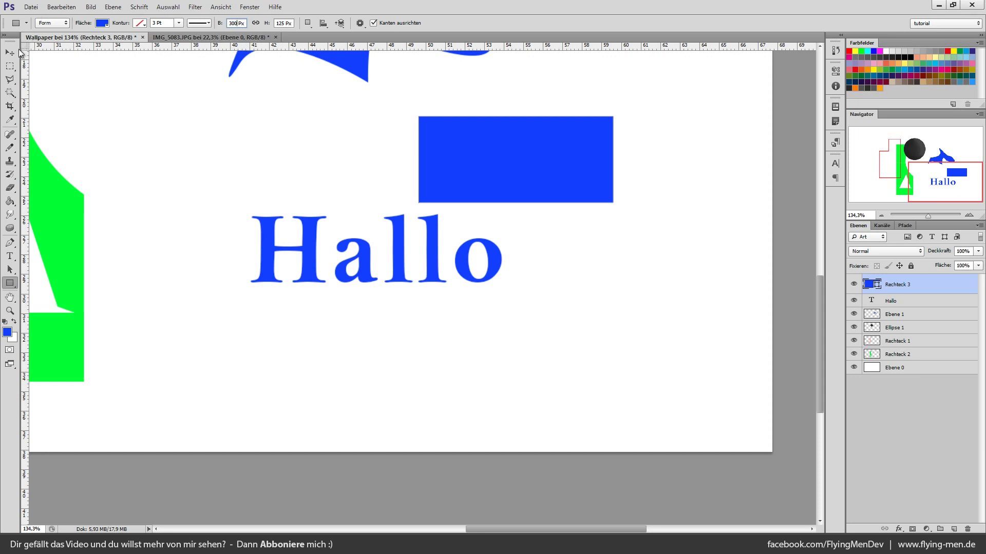
Apply the 300 px width to the blue rectangle, then inspect its fill colour and layer colour labels
{"action": "key", "text": "Return"}
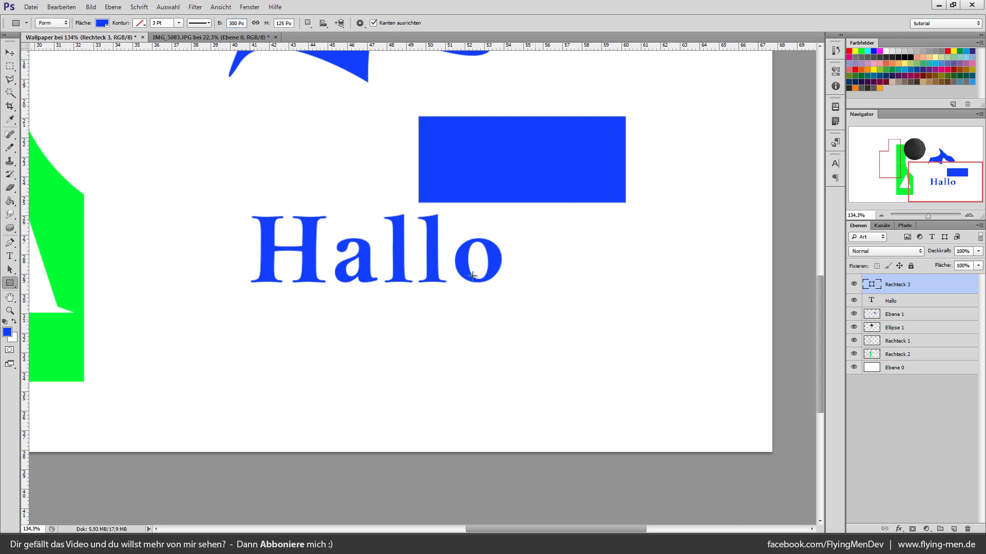
{"action": "left_click", "coordinate": [9, 53]}
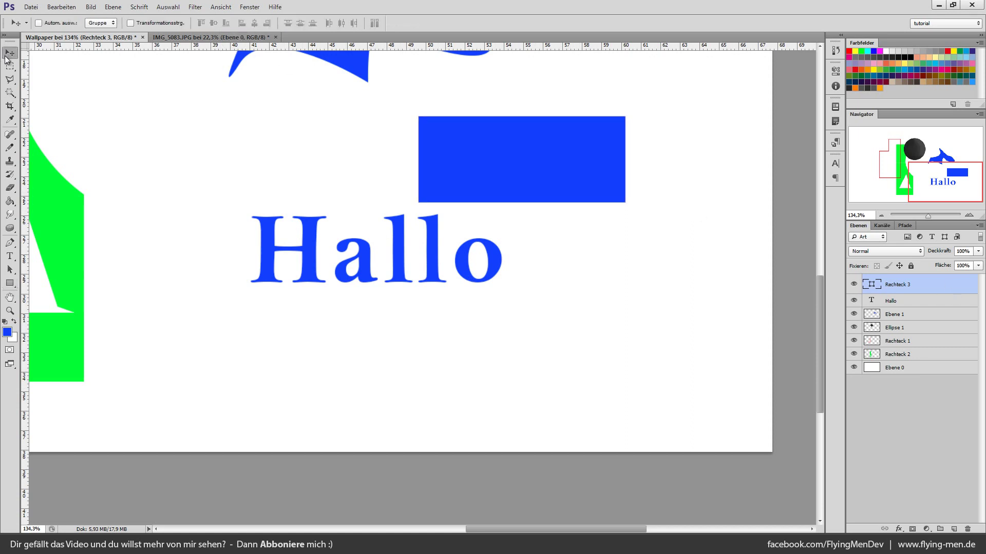
{"action": "double_click", "coordinate": [870, 284]}
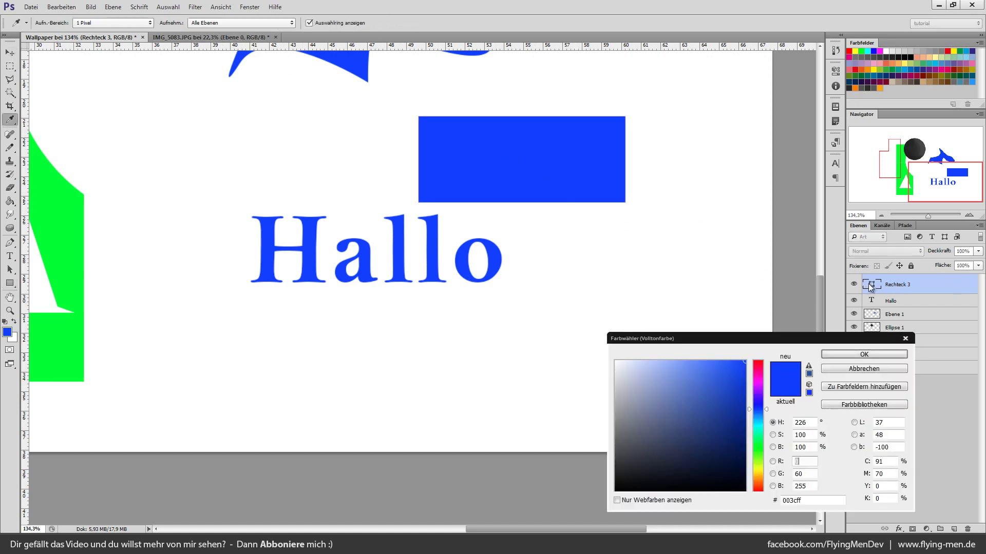
{"action": "left_click", "coordinate": [894, 368]}
{"action": "right_click", "coordinate": [907, 294]}
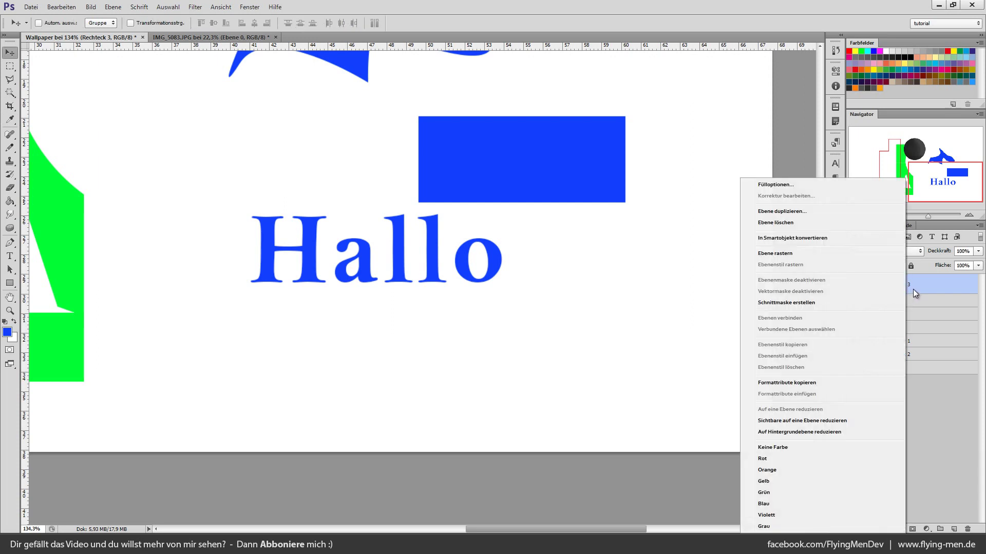
{"action": "left_click", "coordinate": [919, 287]}
Nudge the blue rectangle slightly upward, then switch to the Rounded Rectangle tool
{"action": "scroll", "coordinate": [731, 350], "scroll_direction": "up", "scroll_amount": 3}
{"action": "scroll", "coordinate": [667, 328], "scroll_direction": "up", "scroll_amount": 2}
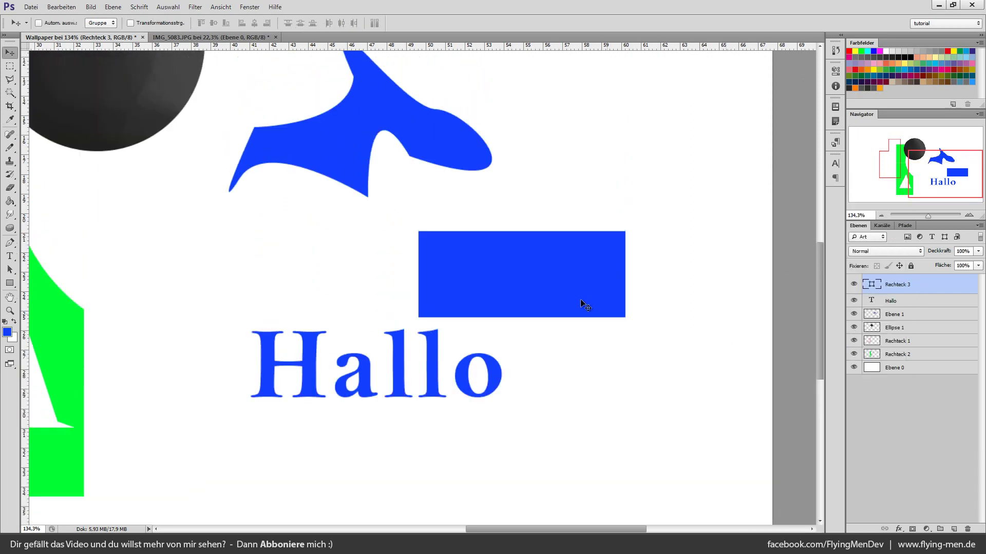
{"action": "left_click_drag", "start_coordinate": [529, 278], "coordinate": [536, 250]}
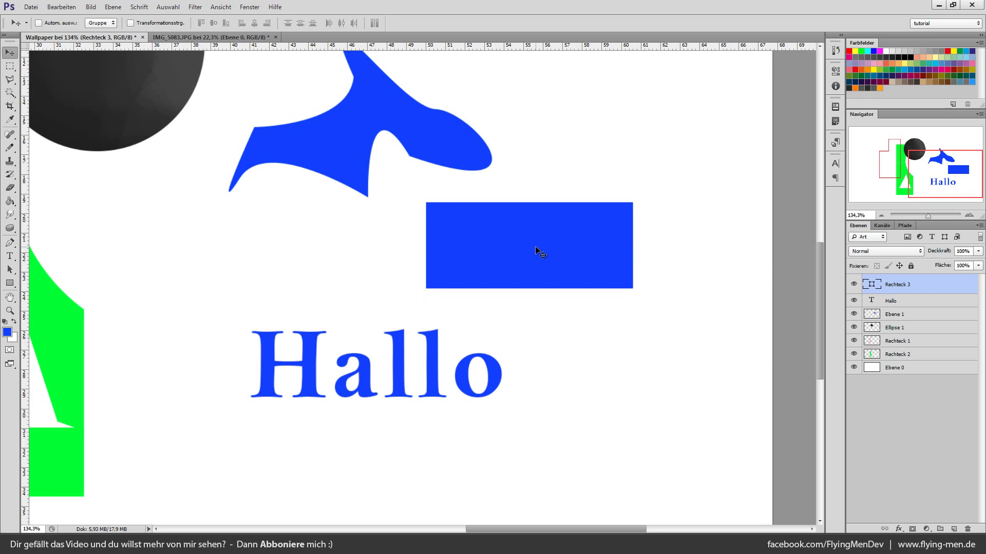
{"action": "right_click", "coordinate": [10, 289]}
{"action": "left_click", "coordinate": [67, 289]}
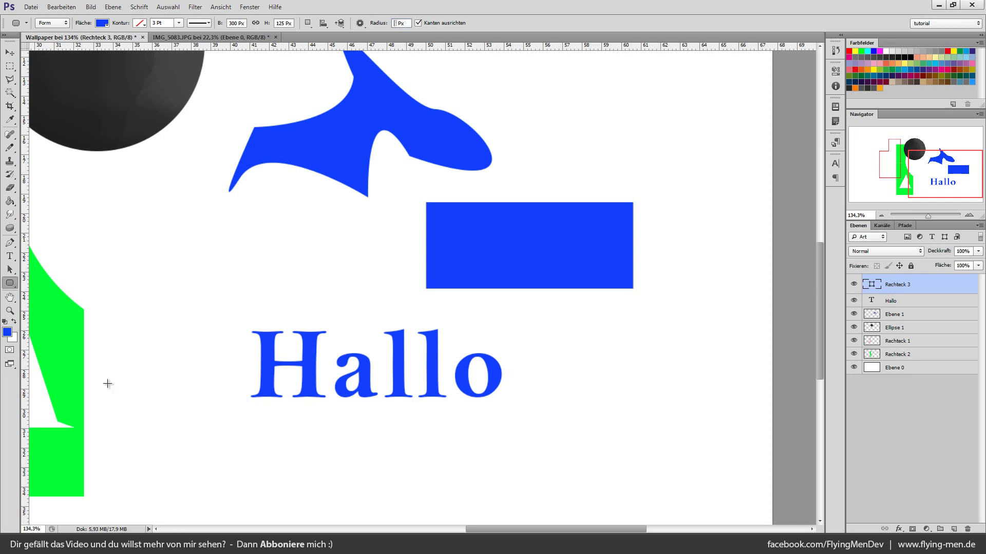
Draw a small blue rounded rectangle left of the big rectangle and a larger one below Hallo
{"action": "left_click_drag", "start_coordinate": [129, 231], "coordinate": [295, 312]}
{"action": "scroll", "coordinate": [420, 472], "scroll_direction": "down", "scroll_amount": 1}
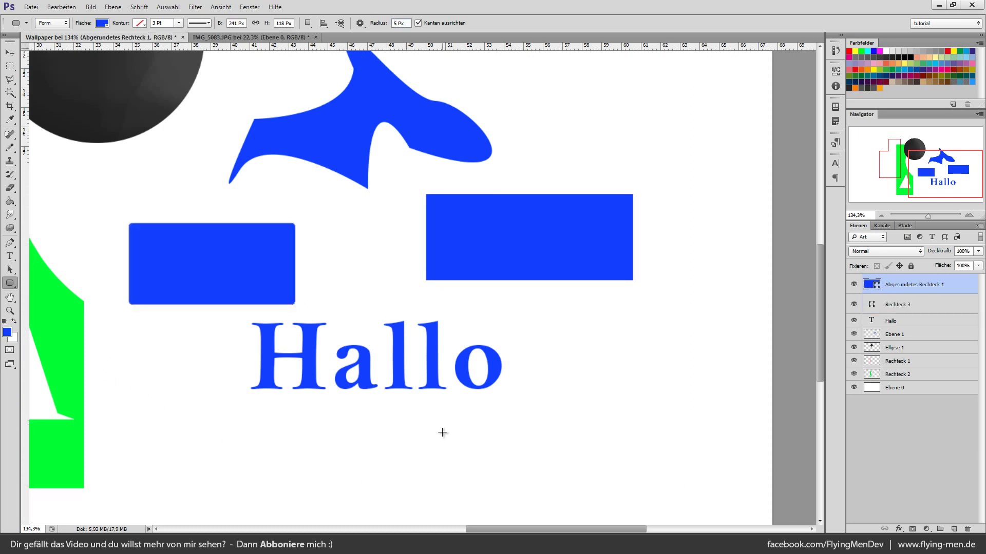
{"action": "scroll", "coordinate": [440, 432], "scroll_direction": "down", "scroll_amount": 3}
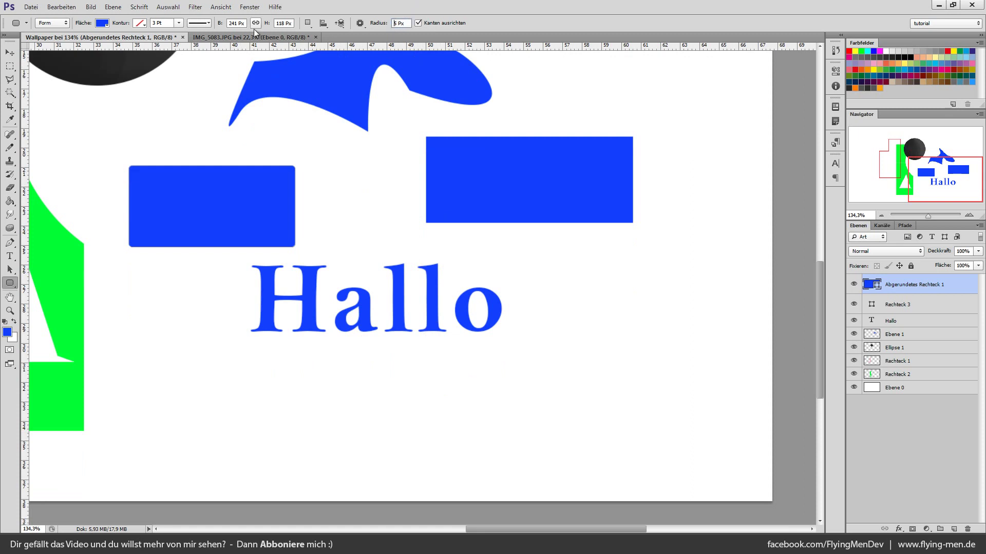
{"action": "type", "text": "25"}
{"action": "left_click_drag", "start_coordinate": [227, 395], "coordinate": [569, 523]}
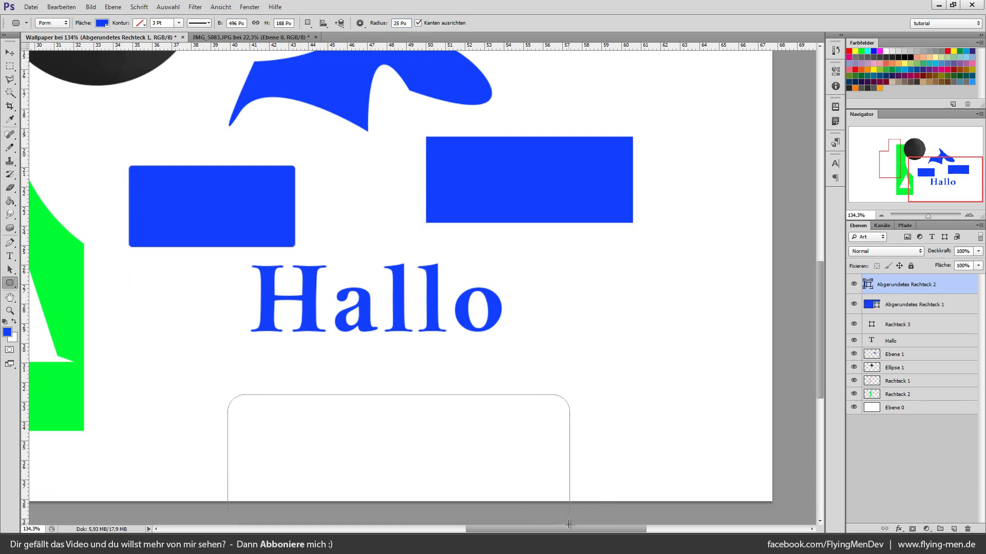
Move the larger rounded rectangle up over Hallo and resize it with Free Transform
{"action": "key", "text": "v"}
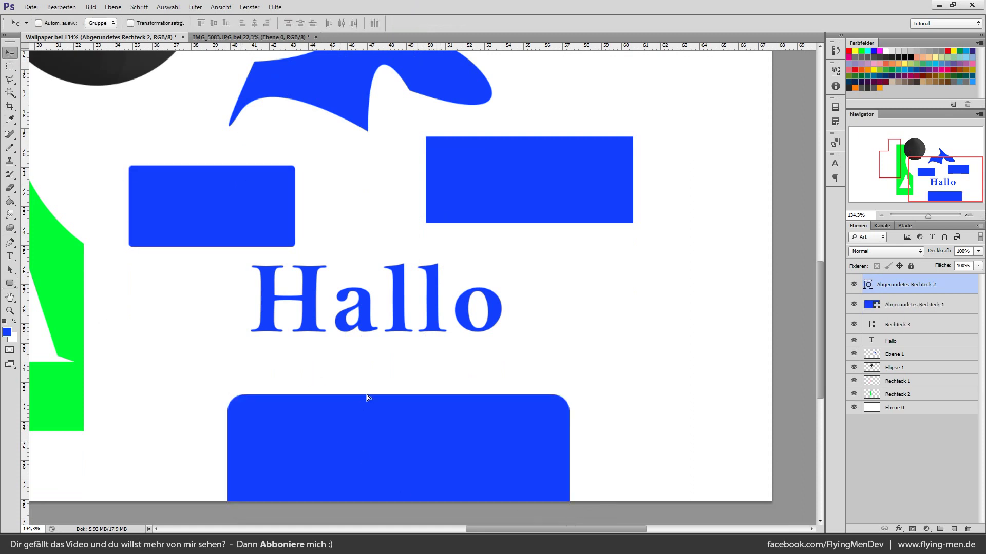
{"action": "left_click_drag", "start_coordinate": [334, 447], "coordinate": [423, 232]}
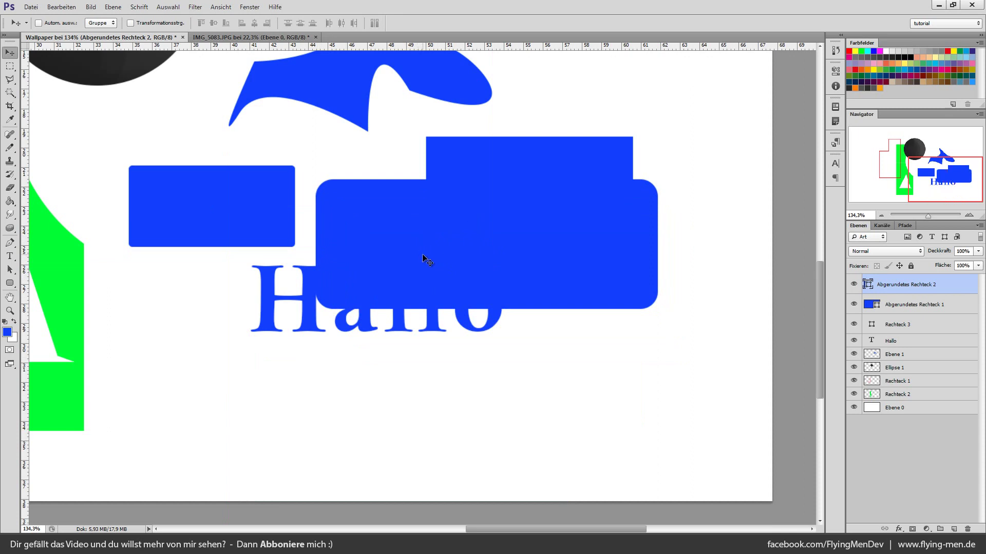
{"action": "key", "text": "ctrl+t"}
{"action": "left_click_drag", "start_coordinate": [658, 309], "coordinate": [580, 246]}
{"action": "left_click_drag", "start_coordinate": [449, 183], "coordinate": [448, 166]}
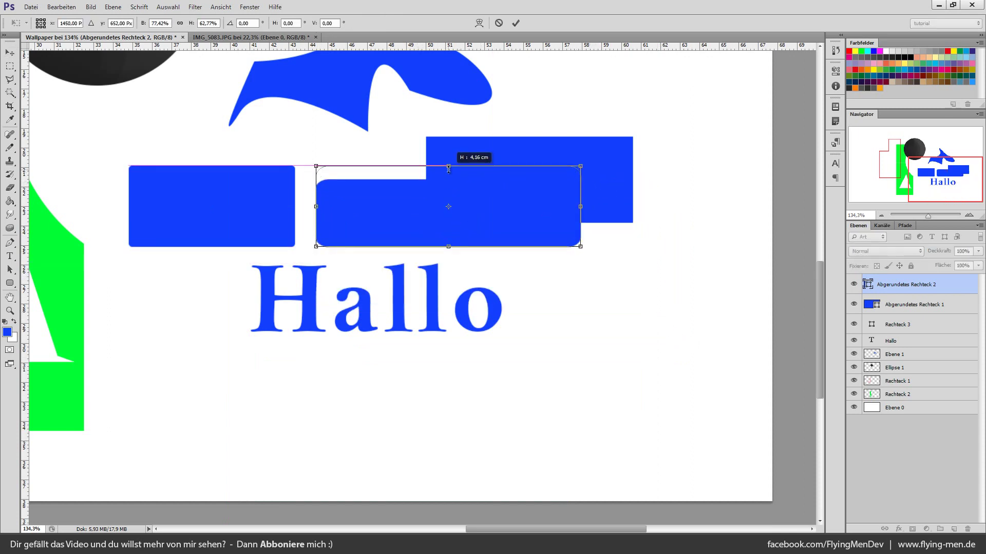
{"action": "key", "text": "Return"}
{"action": "key", "text": "ctrl+z"}
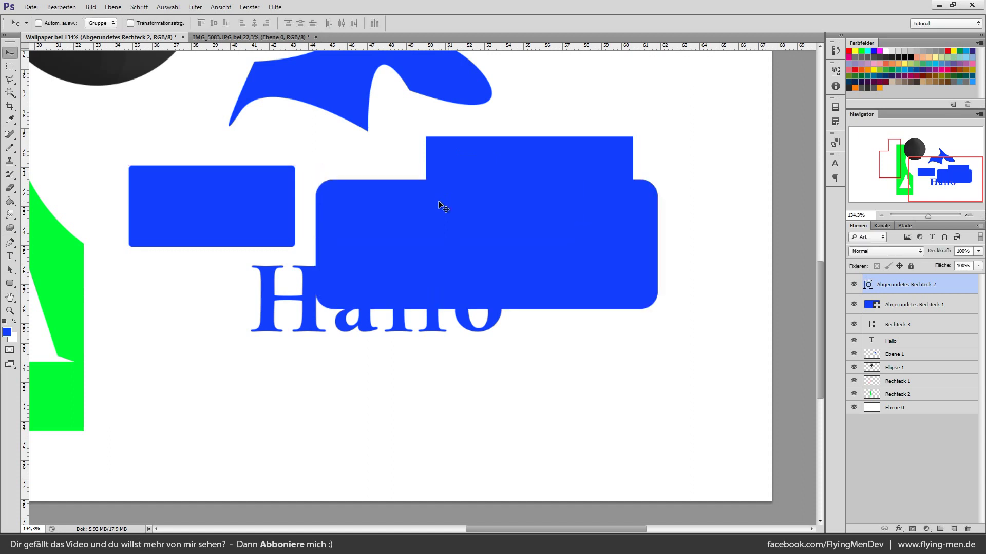
{"action": "key", "text": "ctrl+z"}
Readjust the rounded rectangle's height, commit it, and place it below Hallo
{"action": "key", "text": "ctrl+t"}
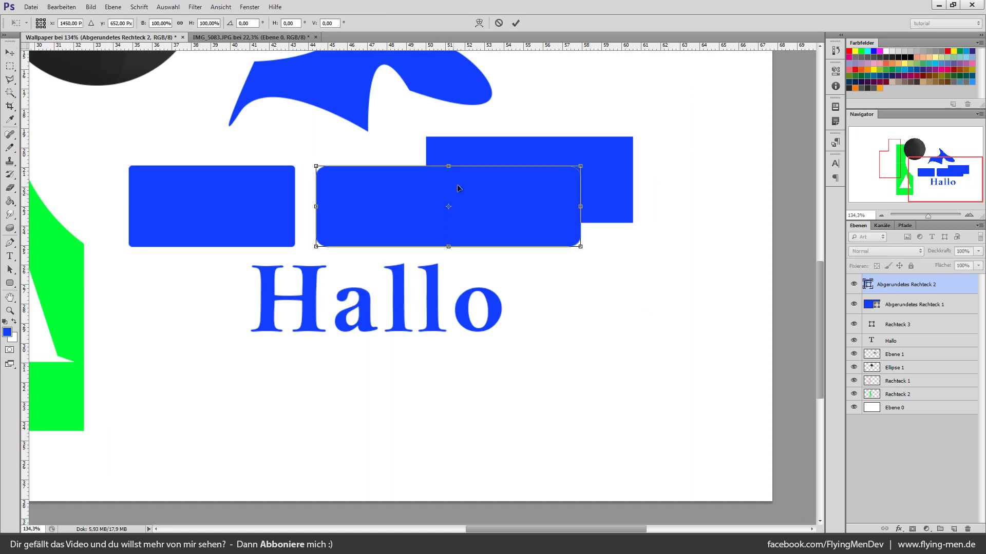
{"action": "left_click_drag", "start_coordinate": [448, 166], "coordinate": [459, 167]}
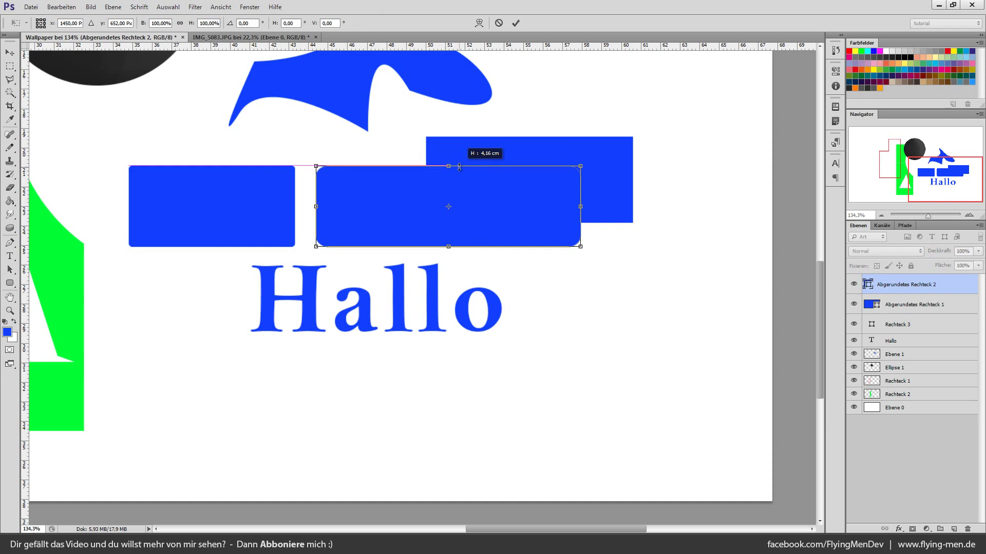
{"action": "left_click_drag", "start_coordinate": [460, 167], "coordinate": [461, 163]}
{"action": "left_click_drag", "start_coordinate": [461, 164], "coordinate": [461, 165]}
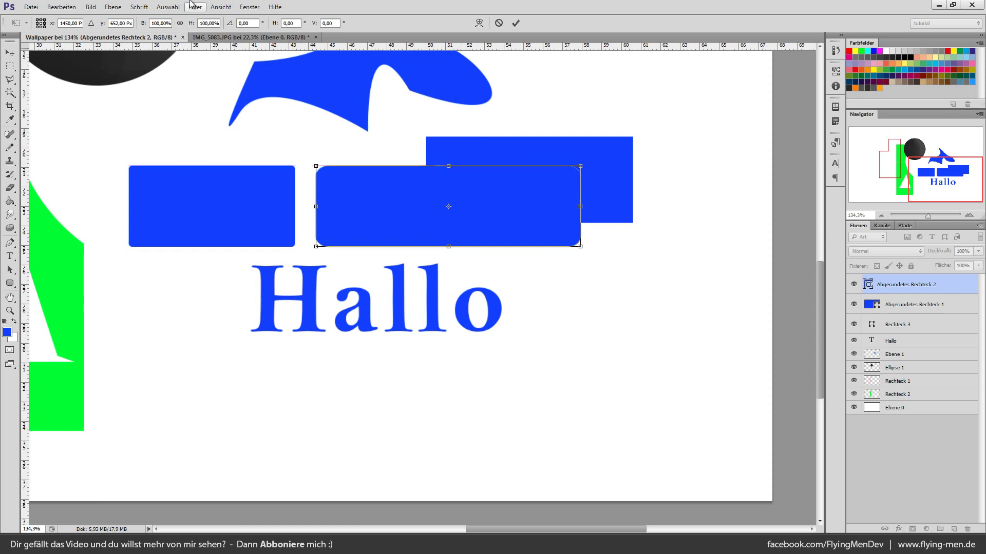
{"action": "left_click", "coordinate": [216, 7]}
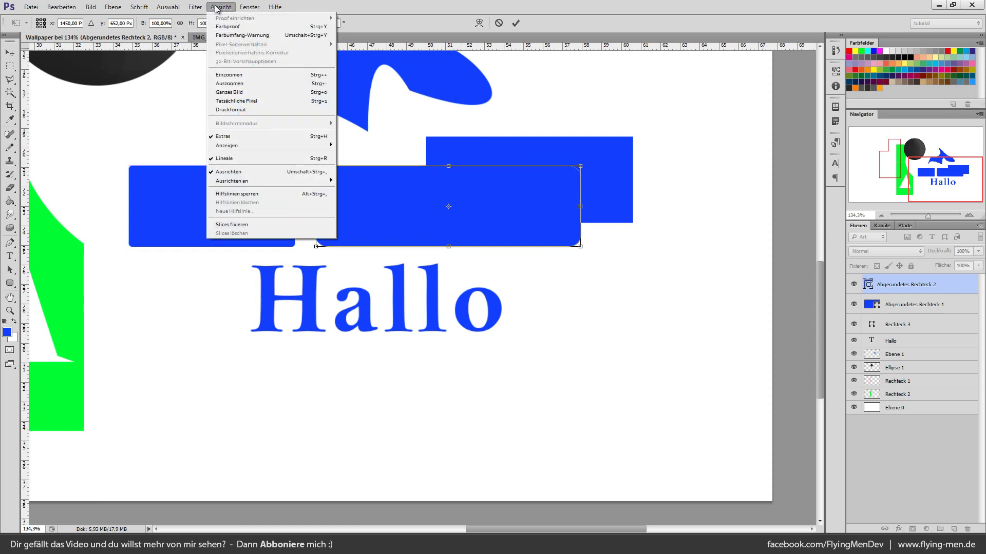
{"action": "mouse_move", "coordinate": [231, 145]}
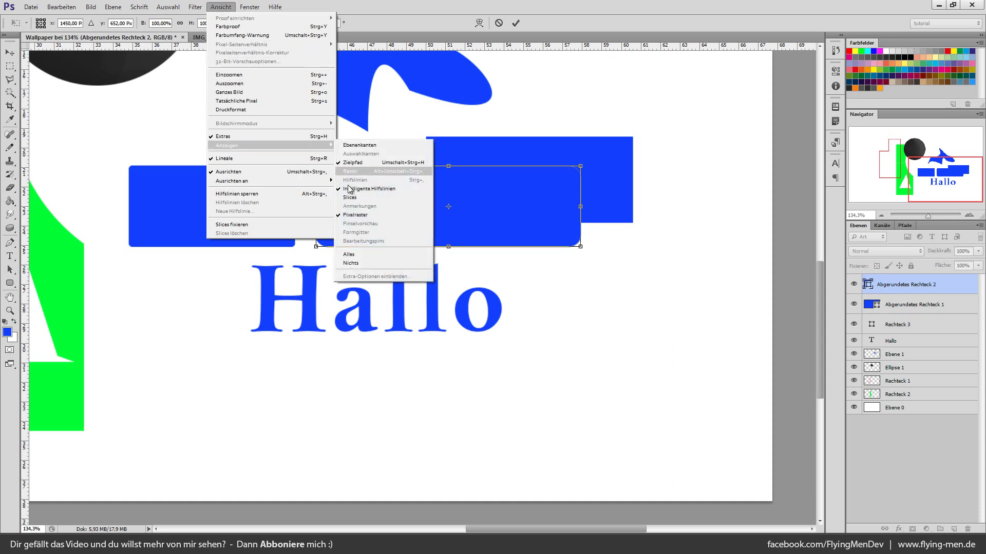
{"action": "left_click", "coordinate": [545, 219]}
{"action": "key", "text": "Return"}
{"action": "mouse_move", "coordinate": [524, 215]}
{"action": "left_mouse_down"}
{"action": "mouse_move", "coordinate": [291, 205]}
{"action": "mouse_move", "coordinate": [304, 216]}
{"action": "mouse_move", "coordinate": [286, 211]}
{"action": "mouse_move", "coordinate": [285, 232]}
{"action": "mouse_move", "coordinate": [294, 209]}
{"action": "mouse_move", "coordinate": [278, 209]}
{"action": "mouse_move", "coordinate": [293, 208]}
{"action": "mouse_move", "coordinate": [281, 208]}
{"action": "mouse_move", "coordinate": [418, 396]}
{"action": "left_mouse_up"}
{"action": "left_click_drag", "start_coordinate": [346, 457], "coordinate": [284, 449]}
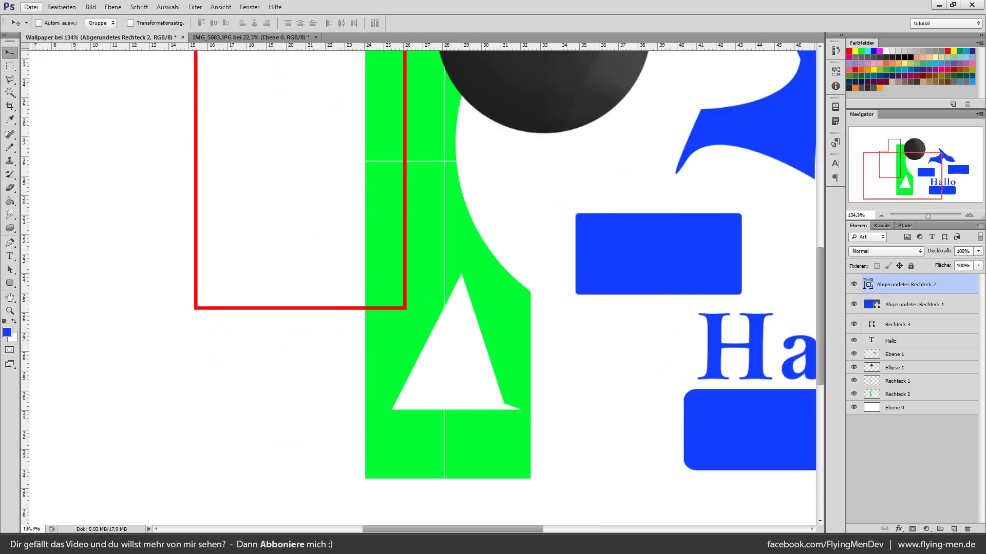
Draw a solid blue circle, Ellipse 2, in the upper-left corner with the Ellipse tool
{"action": "left_click", "coordinate": [10, 283]}
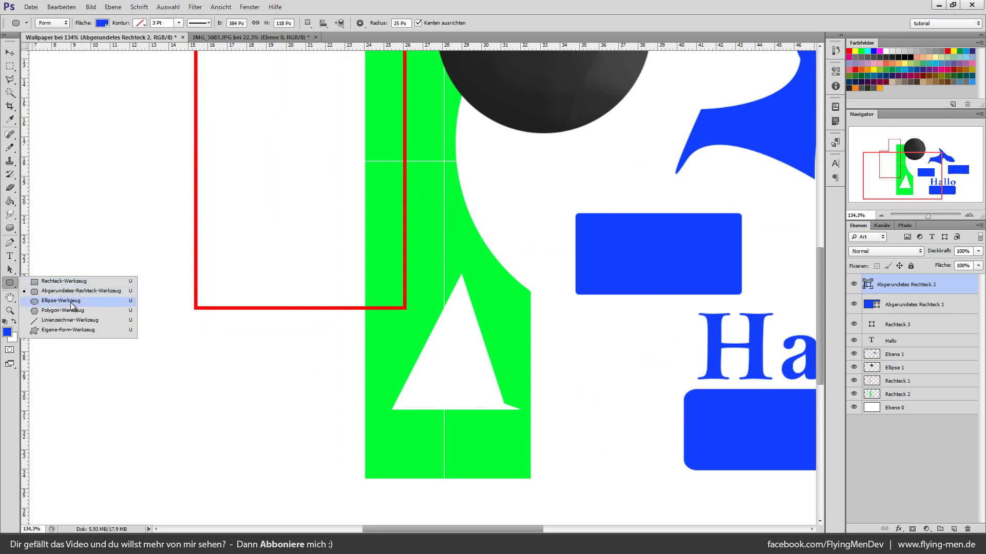
{"action": "left_click", "coordinate": [73, 307]}
{"action": "scroll", "coordinate": [348, 396], "scroll_direction": "down", "scroll_amount": 2}
{"action": "scroll", "coordinate": [306, 429], "scroll_direction": "down", "scroll_amount": 2}
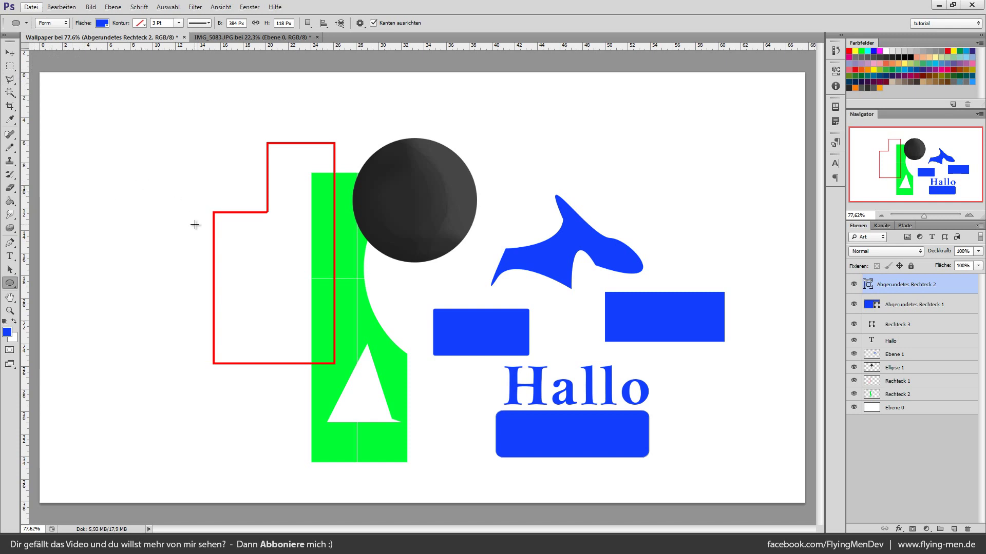
{"action": "mouse_move", "coordinate": [187, 211]}
{"action": "left_mouse_down"}
{"action": "mouse_move", "coordinate": [85, 106]}
{"action": "mouse_move", "coordinate": [214, 398]}
{"action": "mouse_move", "coordinate": [91, 117]}
{"action": "left_mouse_up"}
{"action": "left_click_drag", "start_coordinate": [91, 117], "coordinate": [91, 117]}
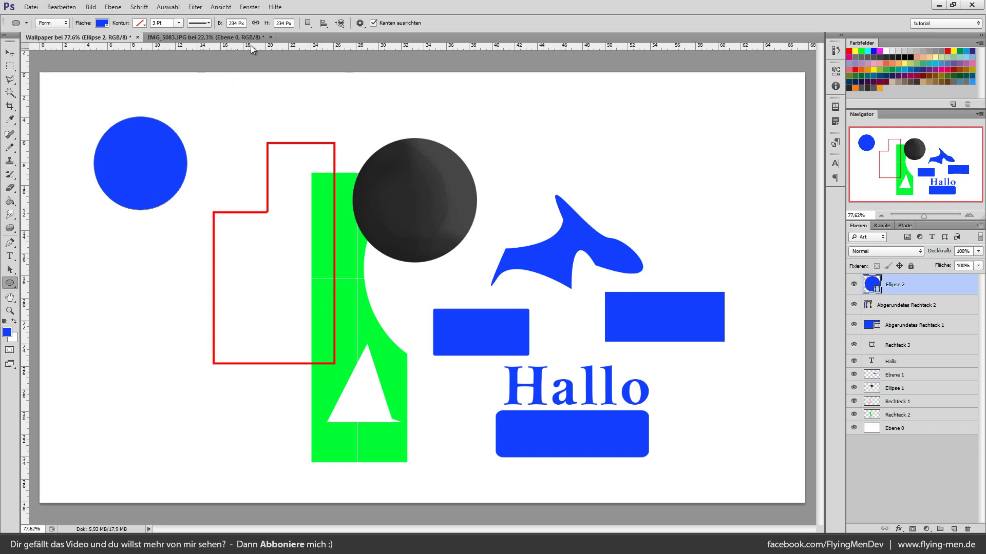
{"action": "right_click", "coordinate": [10, 285]}
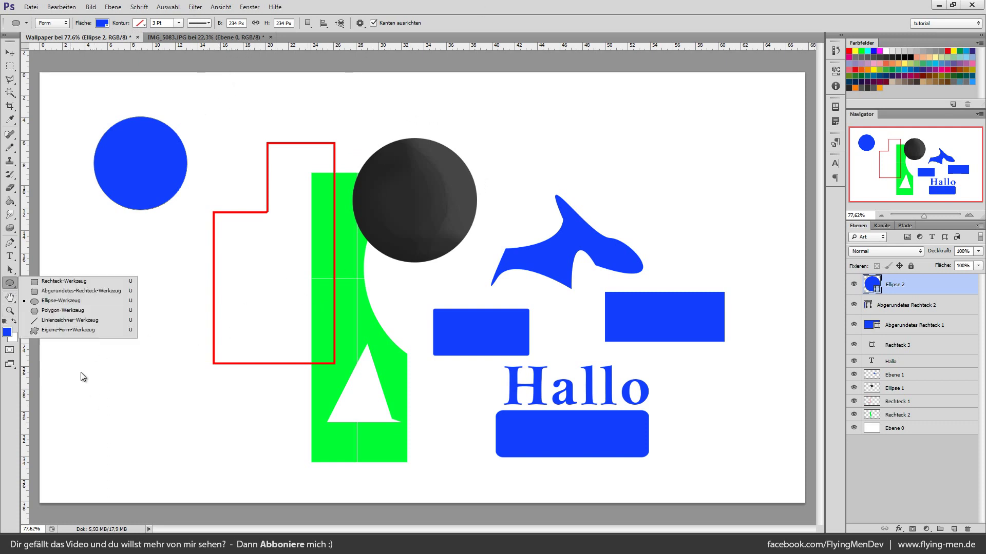
Draw a large ten-sided blue polygon at top right and a small pentagon above the swoosh
{"action": "left_click", "coordinate": [76, 310]}
{"action": "type", "text": "10"}
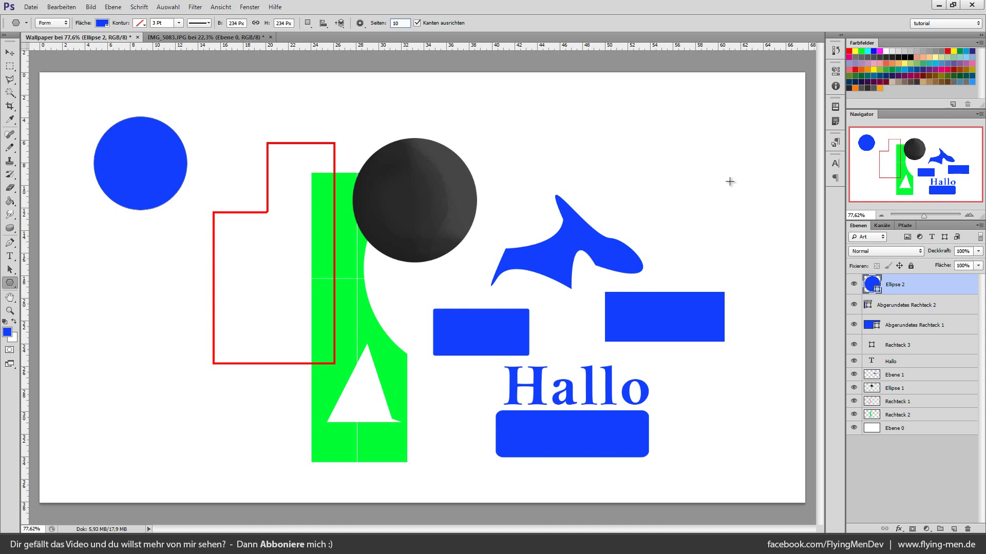
{"action": "mouse_move", "coordinate": [731, 182]}
{"action": "left_mouse_down"}
{"action": "mouse_move", "coordinate": [668, 204]}
{"action": "mouse_move", "coordinate": [673, 213]}
{"action": "left_mouse_up"}
{"action": "type", "text": "5"}
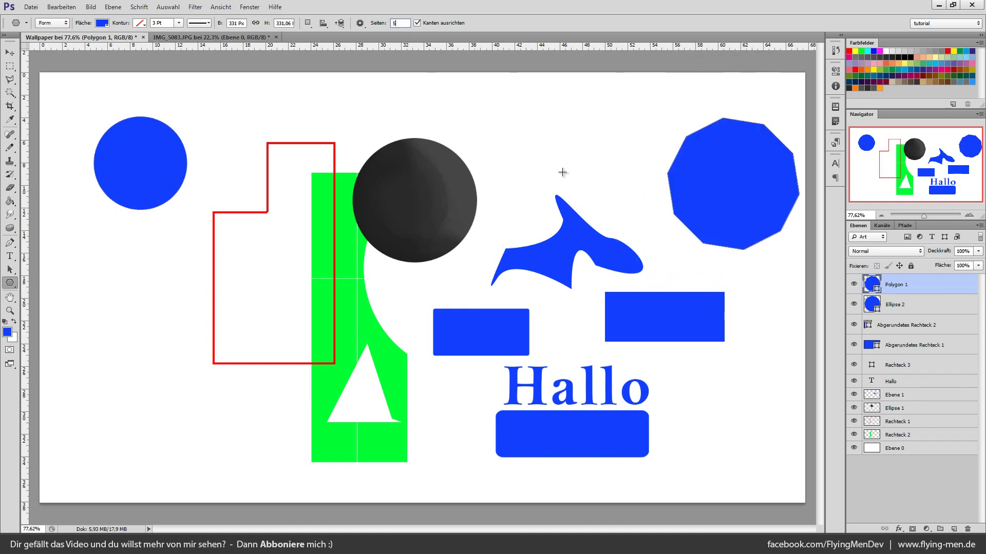
{"action": "left_click_drag", "start_coordinate": [578, 166], "coordinate": [561, 138]}
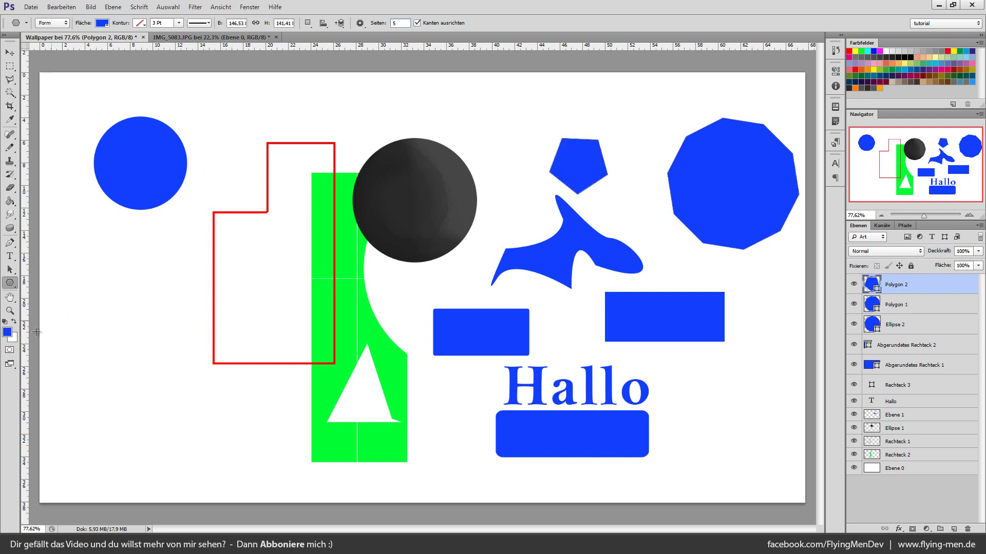
Draw a thin blue vertical line at the left with the Line tool
{"action": "right_click", "coordinate": [10, 284]}
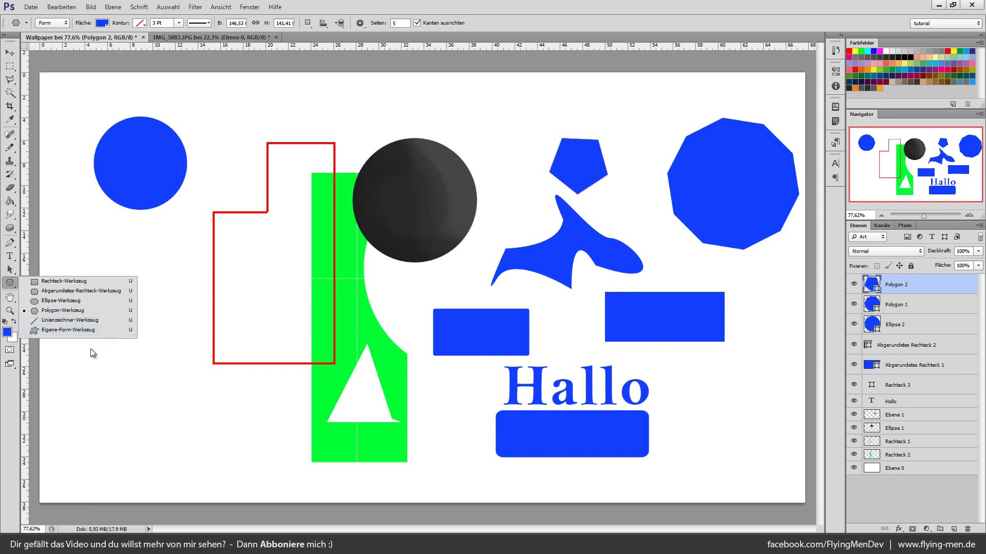
{"action": "left_click", "coordinate": [68, 320]}
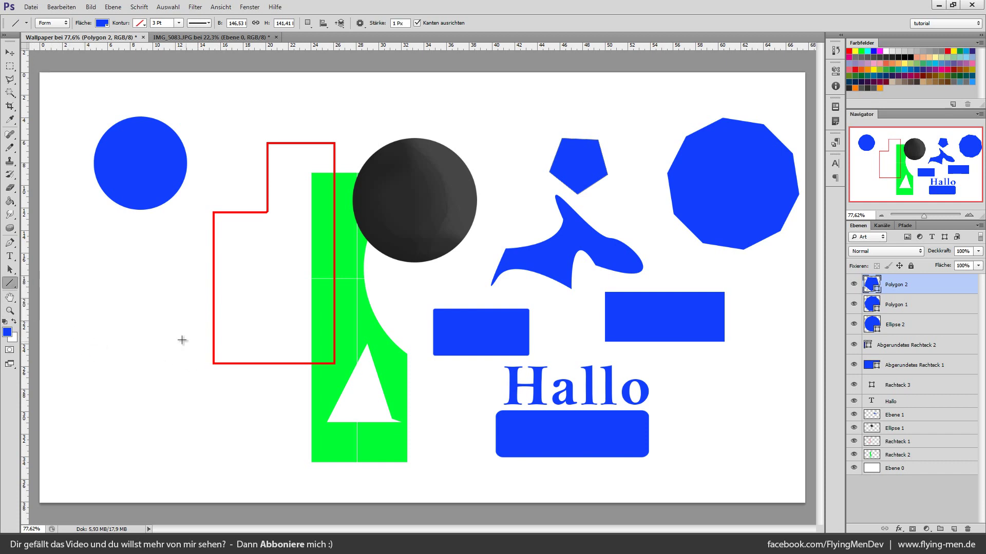
{"action": "left_click_drag", "start_coordinate": [132, 419], "coordinate": [133, 275]}
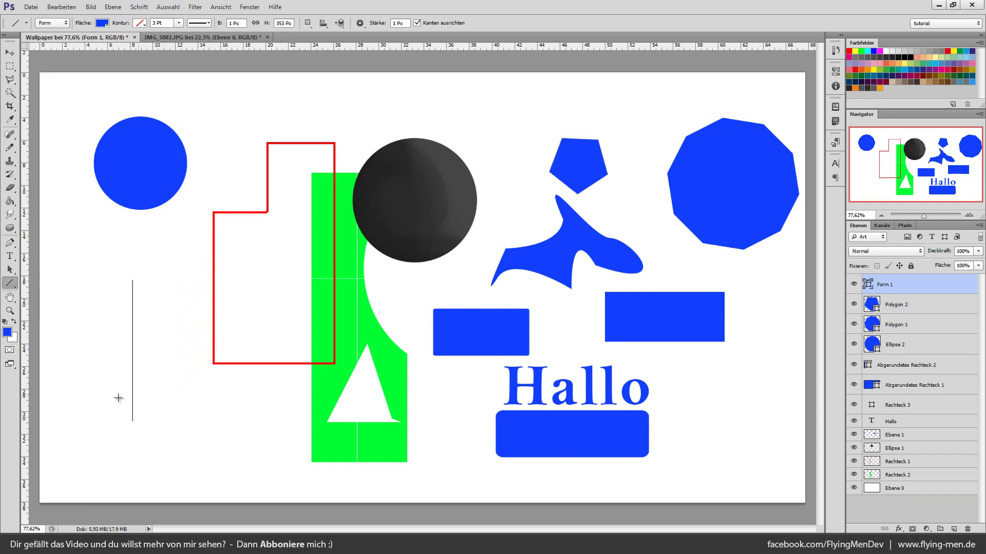
{"action": "scroll", "coordinate": [96, 310], "scroll_direction": "up", "scroll_amount": 3}
{"action": "scroll", "coordinate": [181, 221], "scroll_direction": "up", "scroll_amount": 3}
{"action": "scroll", "coordinate": [232, 253], "scroll_direction": "down", "scroll_amount": 3}
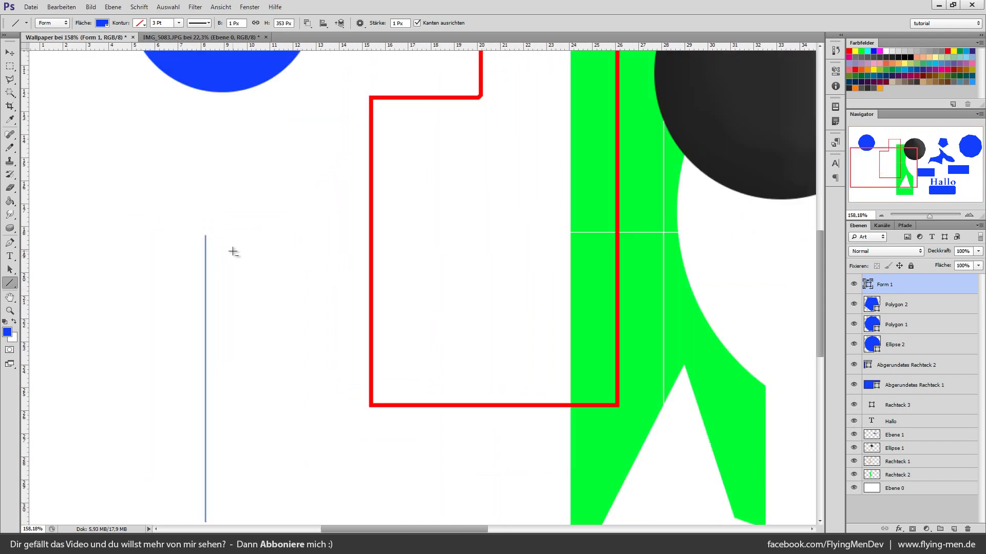
{"action": "scroll", "coordinate": [233, 270], "scroll_direction": "up", "scroll_amount": 3}
{"action": "mouse_move", "coordinate": [148, 240]}
{"action": "left_mouse_down"}
{"action": "mouse_move", "coordinate": [275, 243]}
{"action": "mouse_move", "coordinate": [308, 255]}
{"action": "left_mouse_up"}
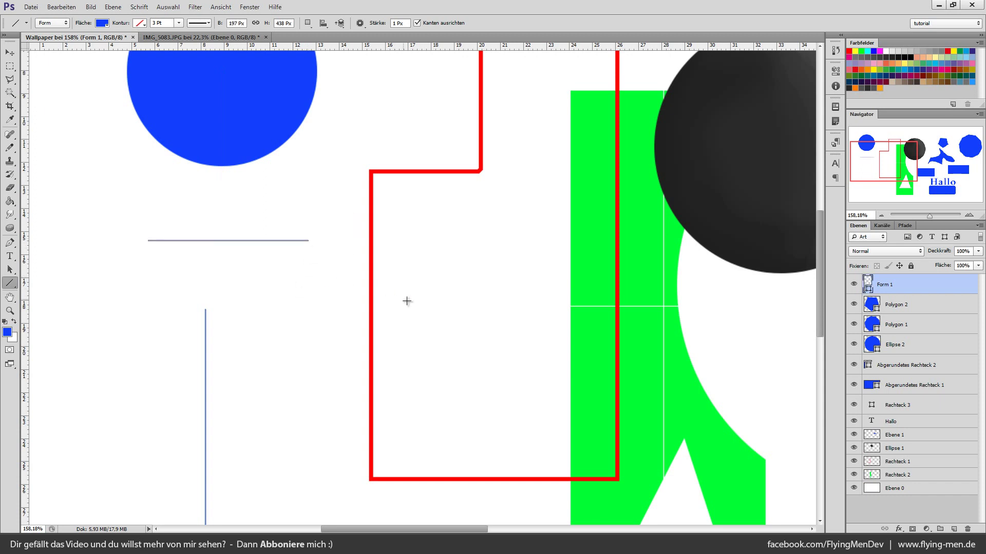
{"action": "scroll", "coordinate": [407, 300], "scroll_direction": "down", "scroll_amount": 3}
{"action": "scroll", "coordinate": [408, 301], "scroll_direction": "down", "scroll_amount": 3}
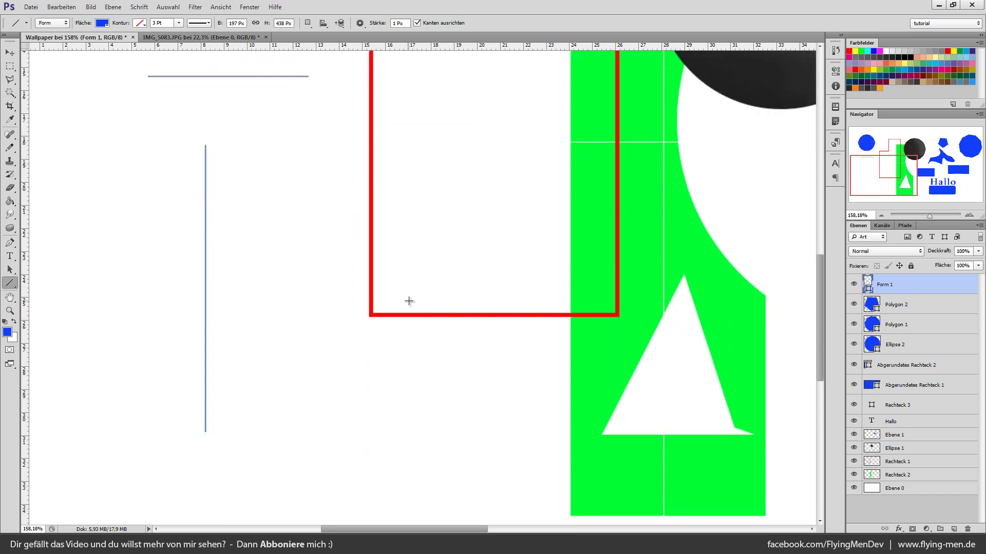
{"action": "scroll", "coordinate": [214, 185], "scroll_direction": "up", "scroll_amount": 3}
{"action": "scroll", "coordinate": [220, 185], "scroll_direction": "up", "scroll_amount": 2}
{"action": "scroll", "coordinate": [222, 189], "scroll_direction": "down", "scroll_amount": 3}
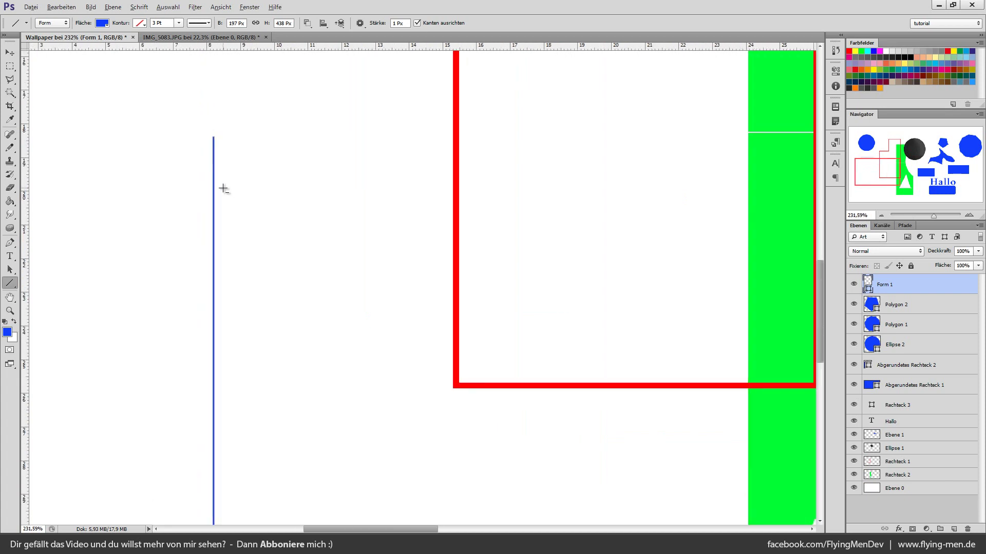
Add a second thin vertical line and a thick 10 px blue vertical bar
{"action": "mouse_move", "coordinate": [352, 288]}
{"action": "left_mouse_down"}
{"action": "mouse_move", "coordinate": [365, 168]}
{"action": "mouse_move", "coordinate": [351, 149]}
{"action": "left_mouse_up"}
{"action": "type", "text": "10"}
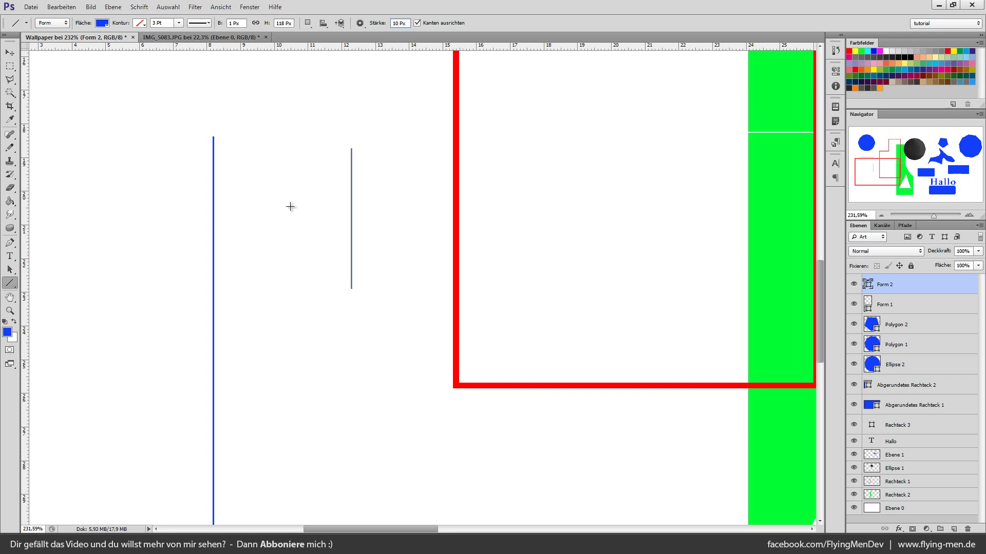
{"action": "left_click_drag", "start_coordinate": [290, 207], "coordinate": [332, 92]}
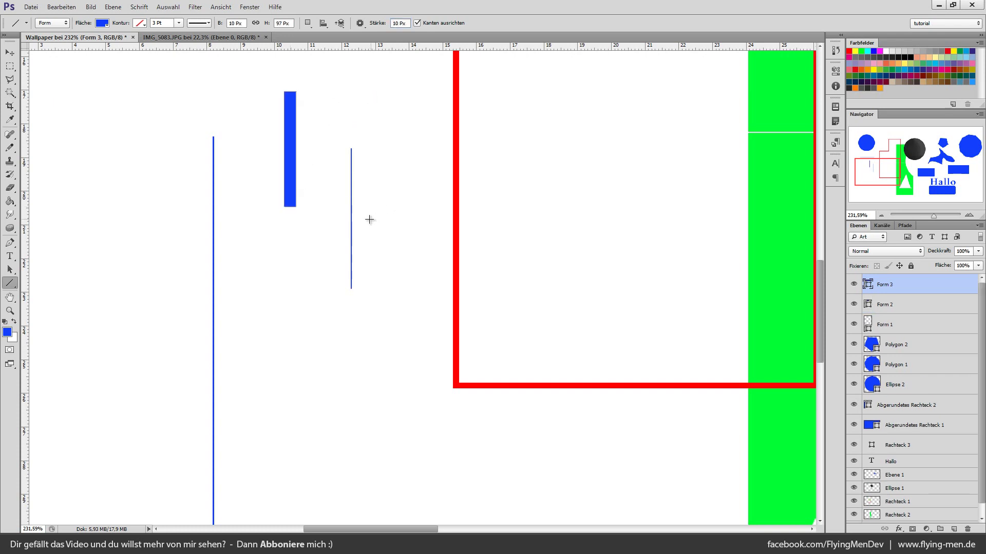
{"action": "scroll", "coordinate": [350, 221], "scroll_direction": "down", "scroll_amount": 2}
{"action": "scroll", "coordinate": [350, 223], "scroll_direction": "down", "scroll_amount": 3}
{"action": "scroll", "coordinate": [413, 273], "scroll_direction": "down", "scroll_amount": 2}
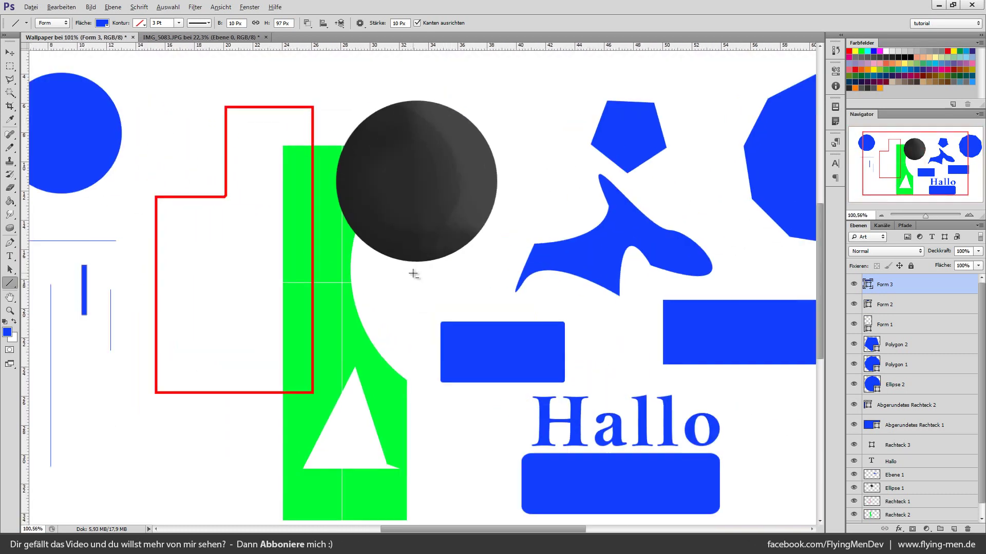
Draw a blue arched banner custom shape at the lower left of the wallpaper
{"action": "right_click", "coordinate": [10, 283]}
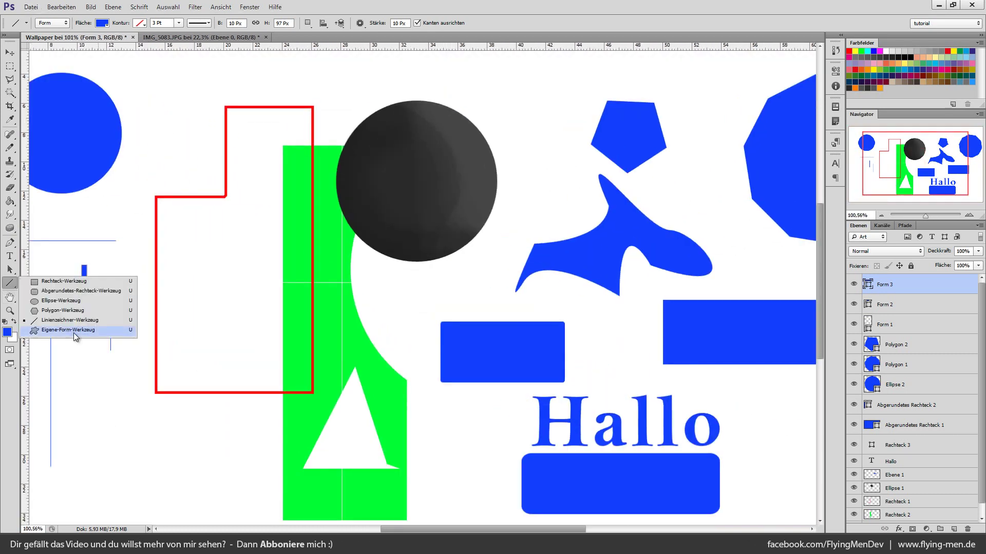
{"action": "left_click", "coordinate": [77, 330]}
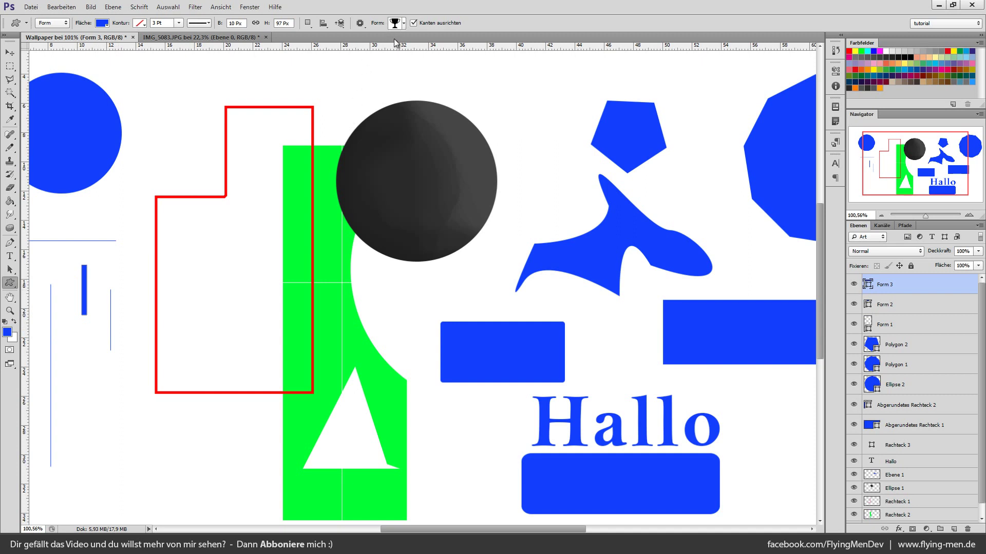
{"action": "left_click", "coordinate": [404, 24]}
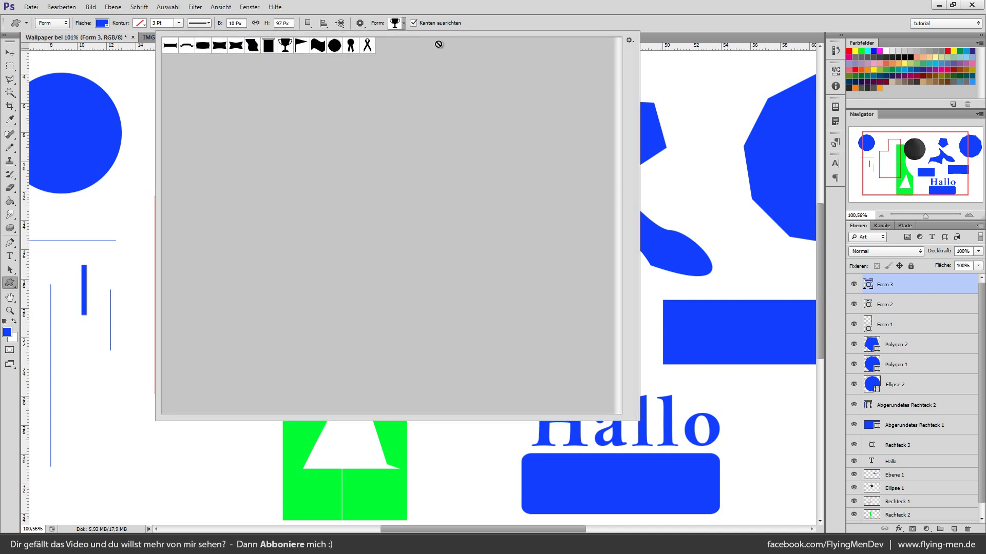
{"action": "left_click", "coordinate": [186, 46]}
{"action": "left_click", "coordinate": [181, 472]}
{"action": "left_click_drag", "start_coordinate": [203, 485], "coordinate": [93, 456]}
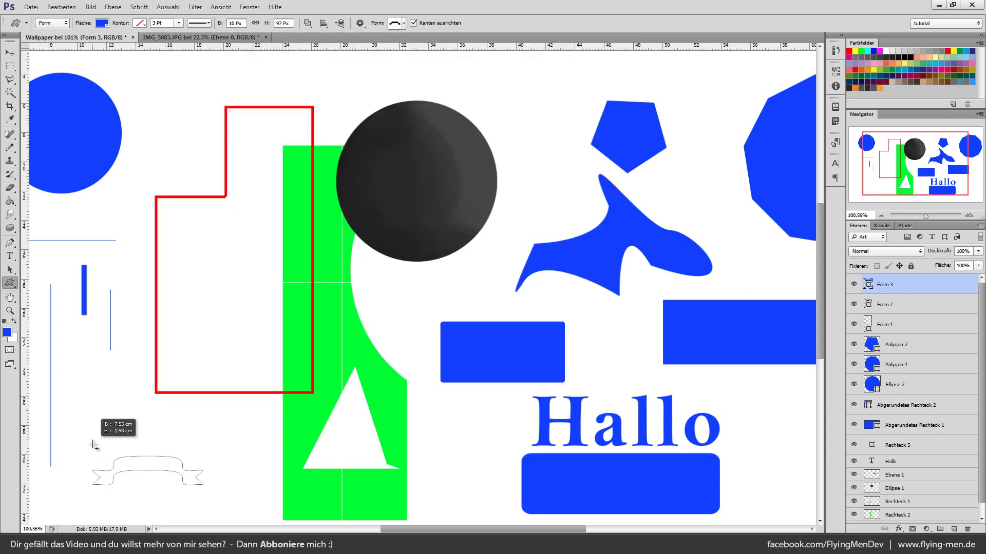
Load the 'Tiere' animal shape set into the custom shape picker
{"action": "left_click", "coordinate": [403, 23]}
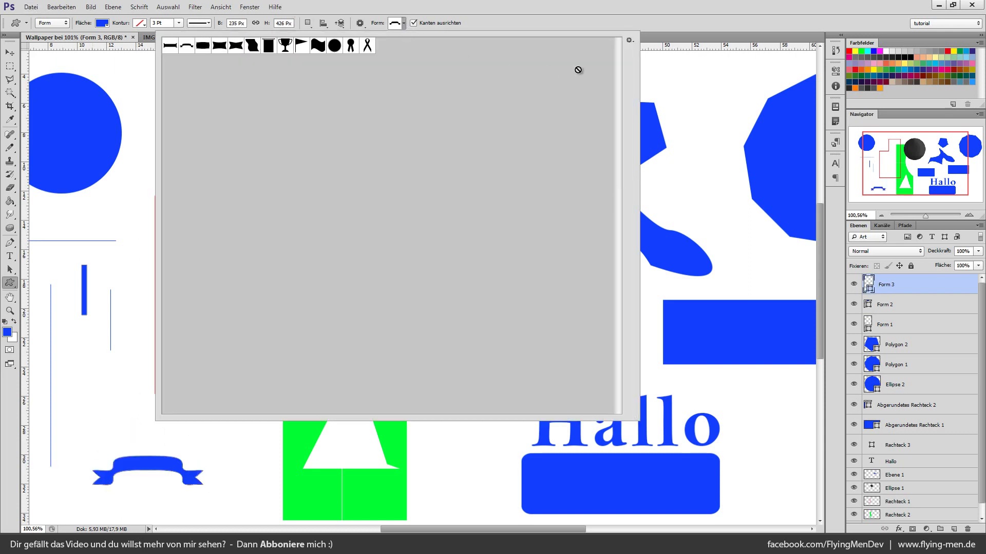
{"action": "left_click", "coordinate": [629, 41]}
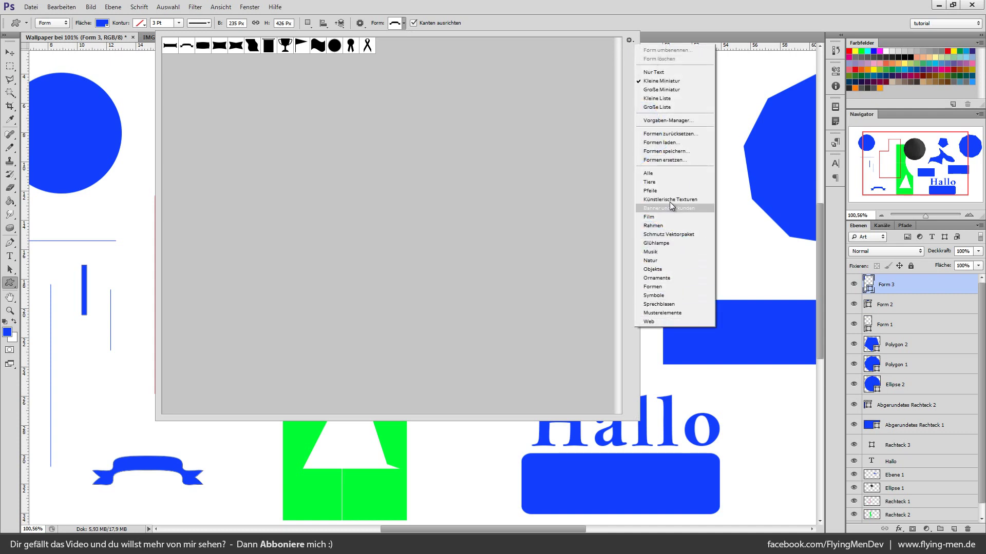
{"action": "left_click", "coordinate": [658, 182]}
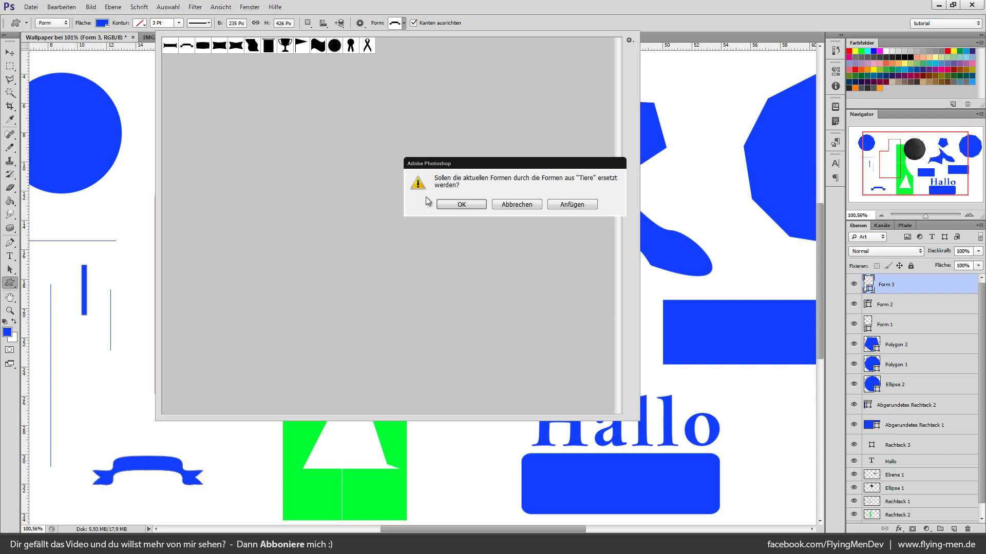
{"action": "left_click", "coordinate": [467, 205]}
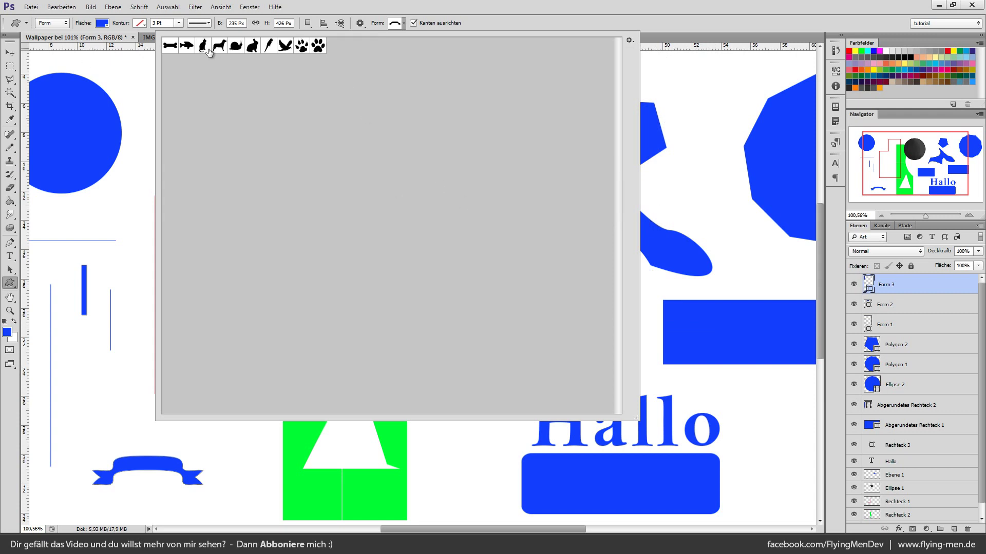
Draw a blue dog custom shape to the right of Hallo
{"action": "left_click", "coordinate": [219, 46]}
{"action": "left_click", "coordinate": [787, 438]}
{"action": "left_click_drag", "start_coordinate": [788, 440], "coordinate": [742, 399]}
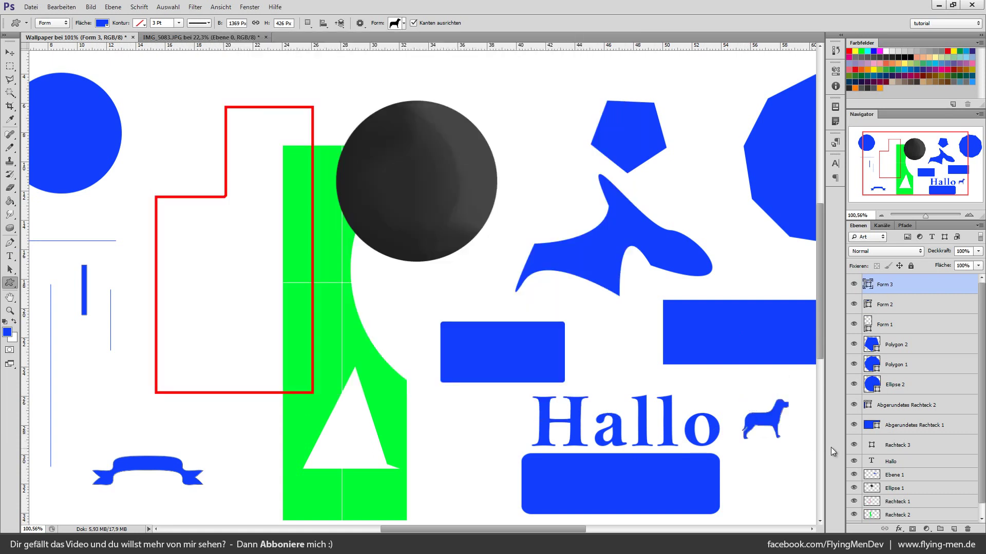
{"action": "scroll", "coordinate": [916, 441], "scroll_direction": "down", "scroll_amount": 1}
Delete all layers above Rechteck 1, including Ellipse 1, leaving the green and red shapes
{"action": "left_click", "coordinate": [899, 449], "text": "shift"}
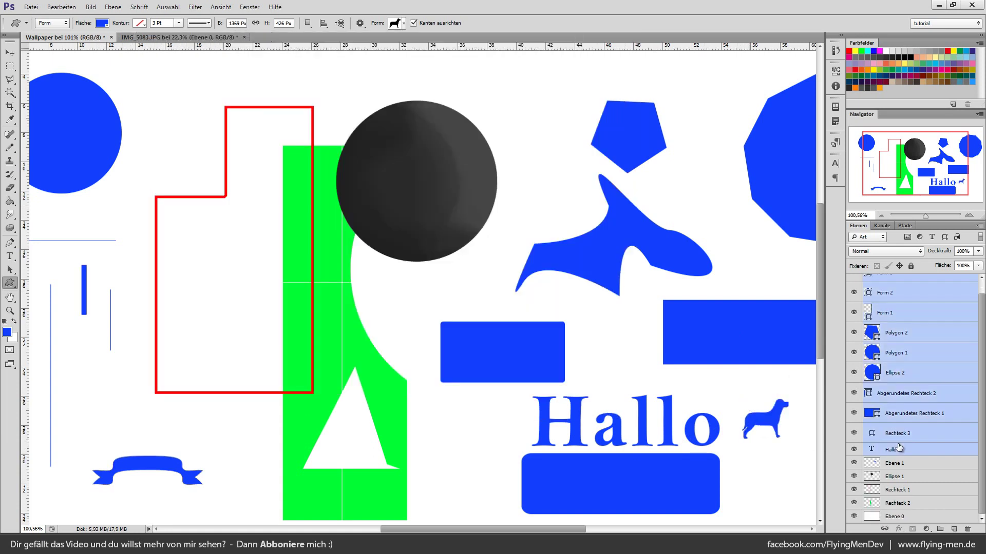
{"action": "key", "text": "Delete"}
{"action": "scroll", "coordinate": [695, 357], "scroll_direction": "down", "scroll_amount": 5}
{"action": "scroll", "coordinate": [677, 343], "scroll_direction": "up", "scroll_amount": 3}
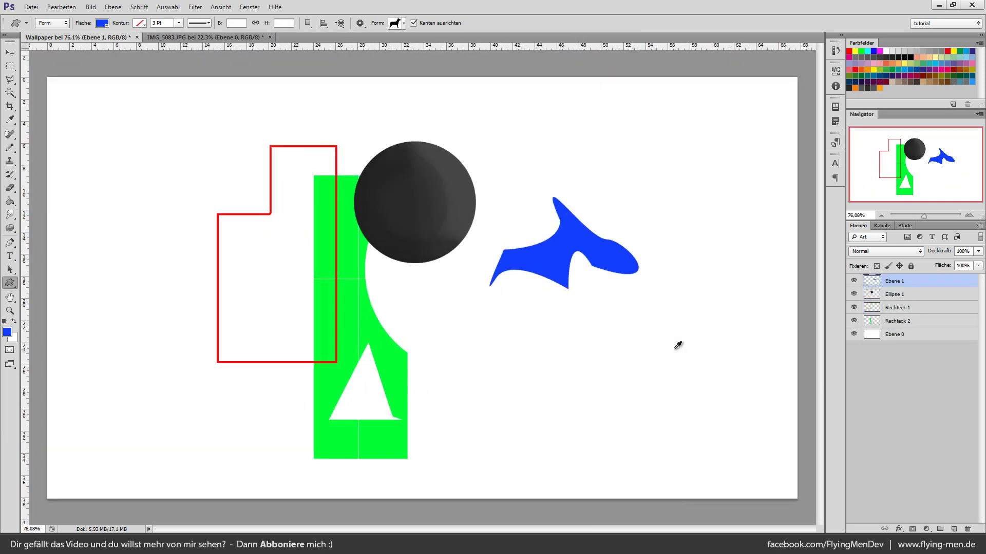
{"action": "left_click", "coordinate": [896, 297], "text": "shift"}
{"action": "key", "text": "Delete"}
{"action": "scroll", "coordinate": [709, 279], "scroll_direction": "up", "scroll_amount": 2}
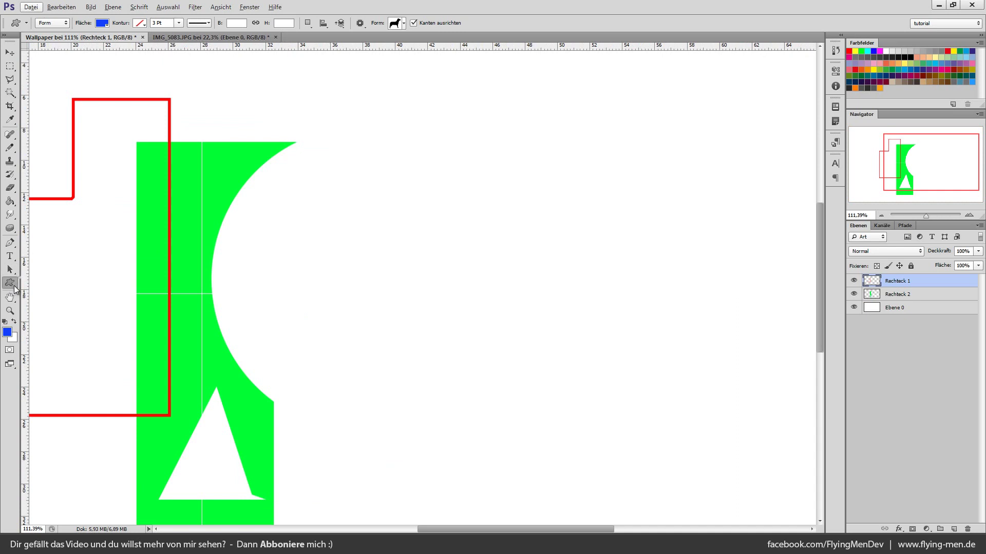
{"action": "right_click", "coordinate": [10, 284]}
Replace the custom shapes with the 'Musik' shape set
{"action": "left_click", "coordinate": [51, 331]}
{"action": "left_click", "coordinate": [404, 24]}
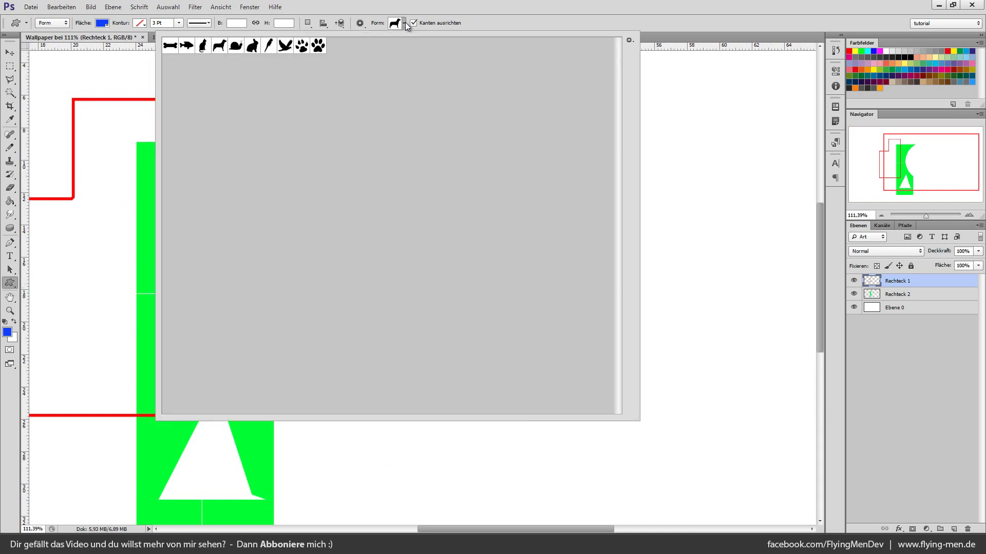
{"action": "left_click", "coordinate": [630, 41]}
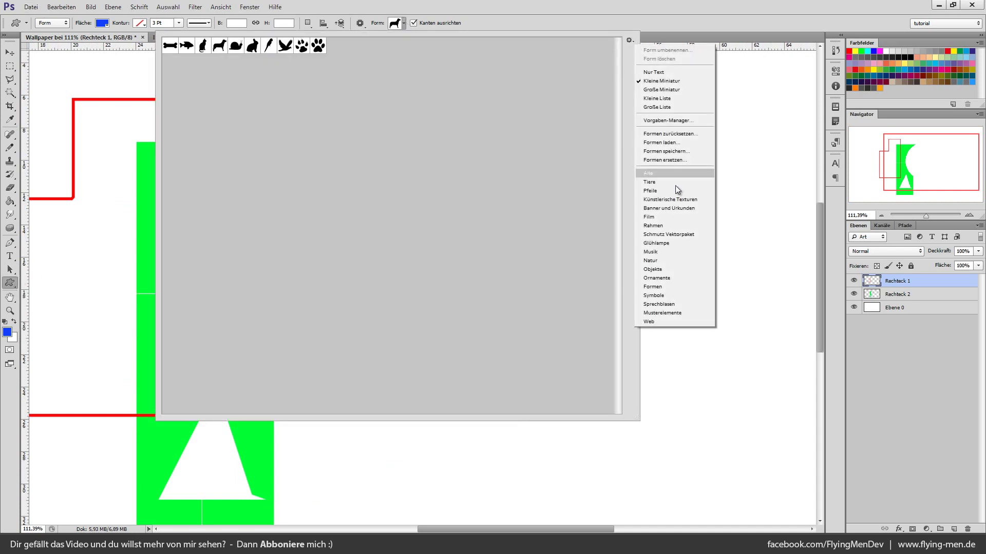
{"action": "left_click", "coordinate": [675, 252]}
{"action": "left_click", "coordinate": [455, 206]}
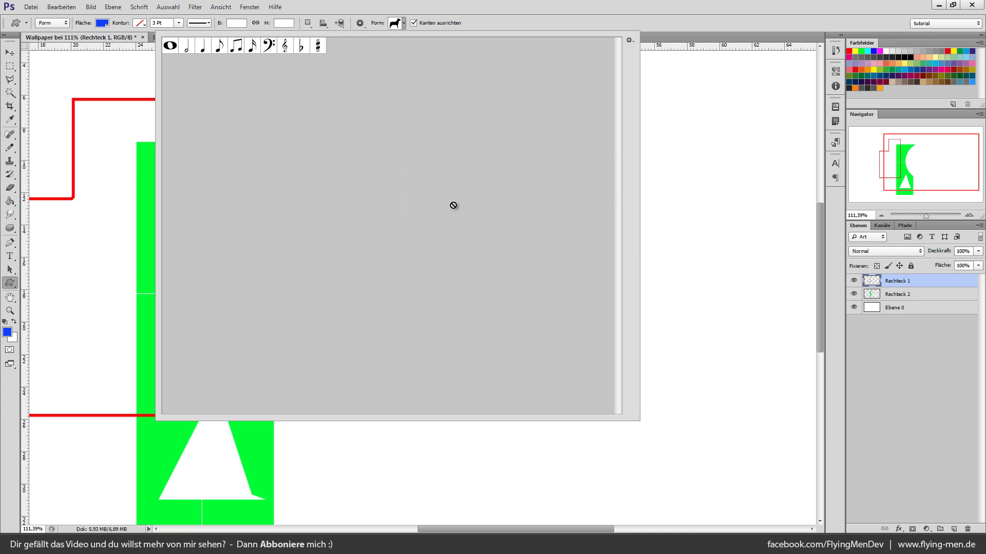
Load the 'Alle' set of all shapes, then cancel the Formen laden file dialog
{"action": "left_click", "coordinate": [407, 27]}
{"action": "left_click", "coordinate": [631, 42]}
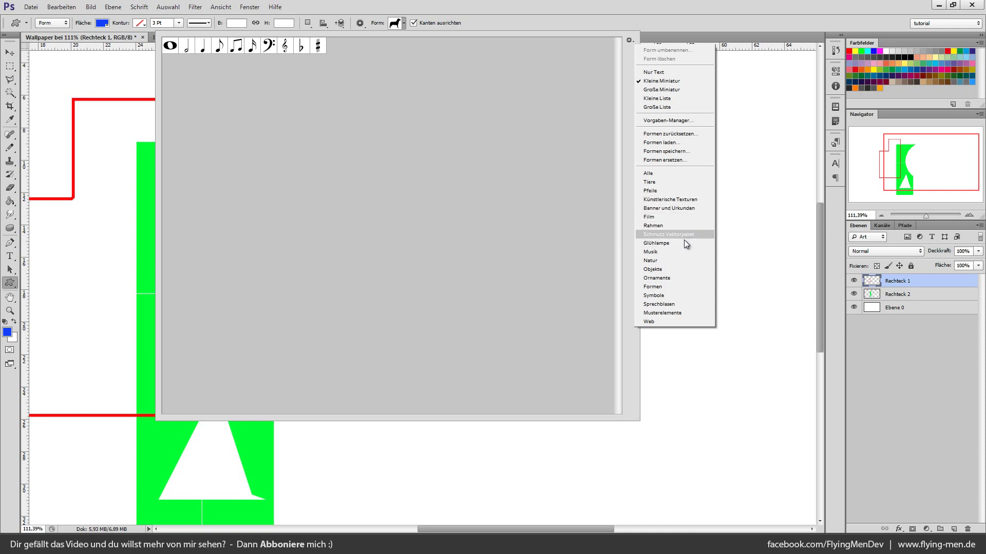
{"action": "left_click", "coordinate": [658, 173]}
{"action": "left_click", "coordinate": [461, 205]}
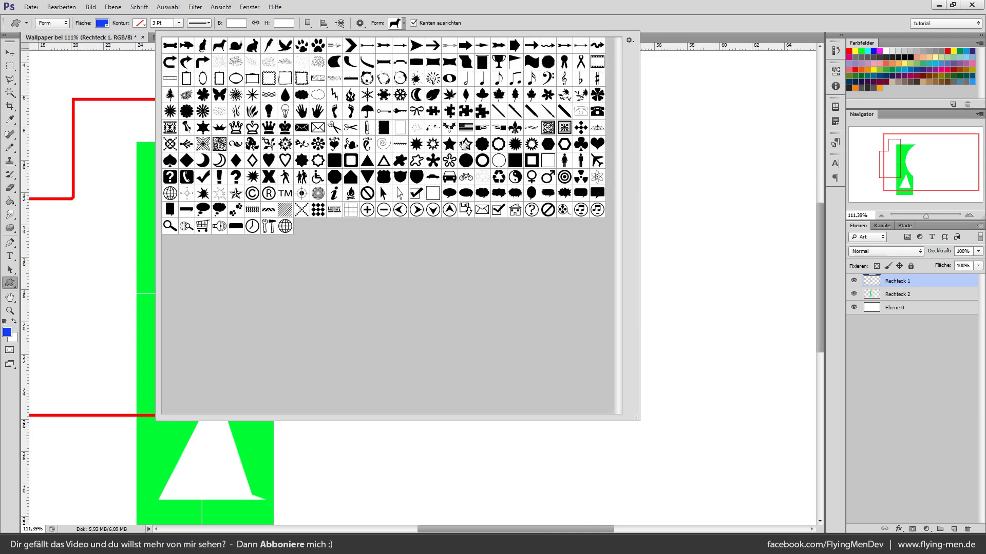
{"action": "left_click", "coordinate": [629, 41]}
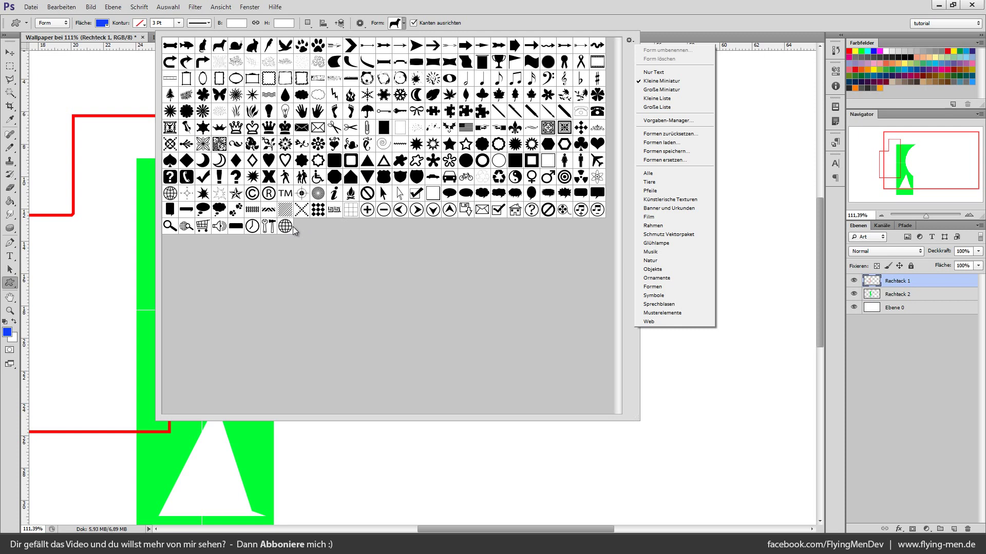
{"action": "left_click", "coordinate": [682, 142]}
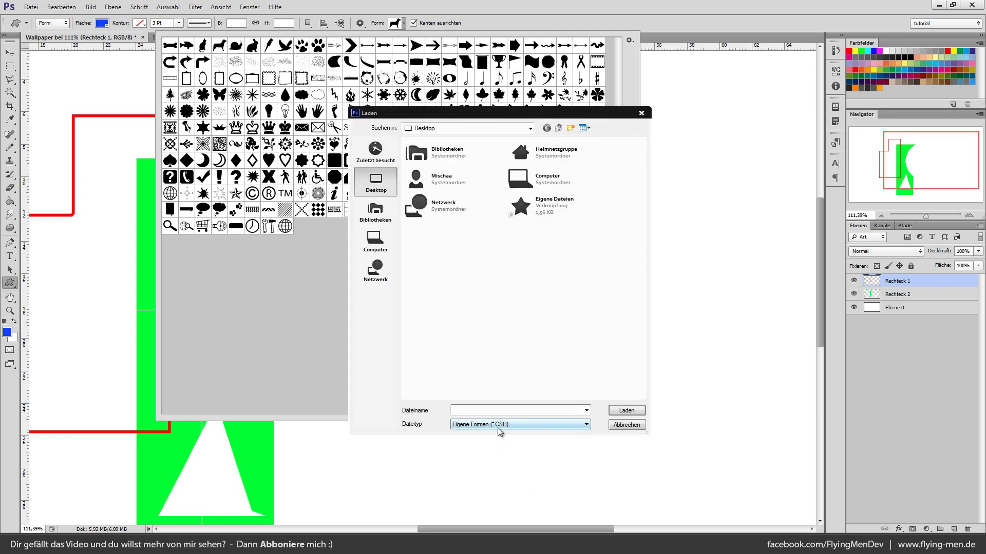
{"action": "left_click", "coordinate": [620, 425]}
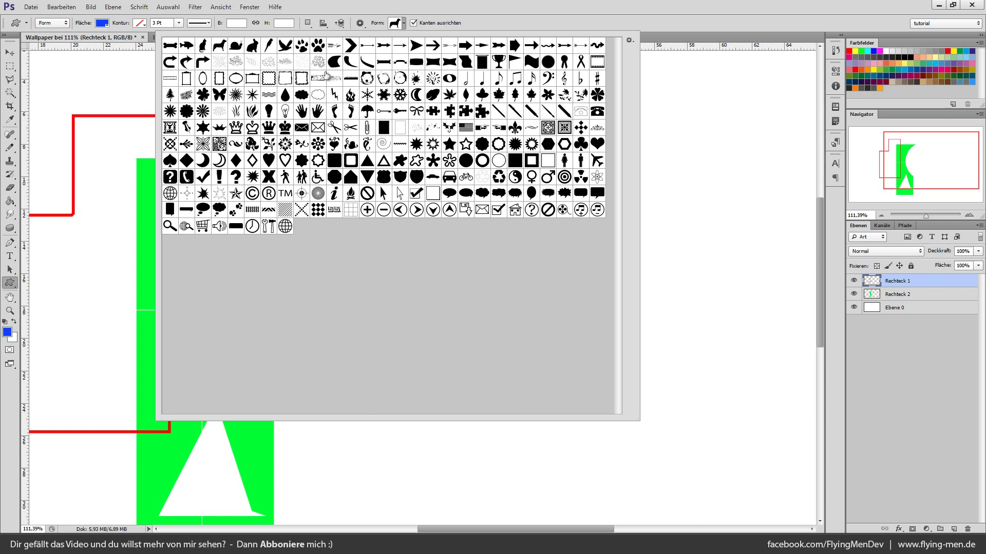
{"action": "left_click", "coordinate": [403, 24]}
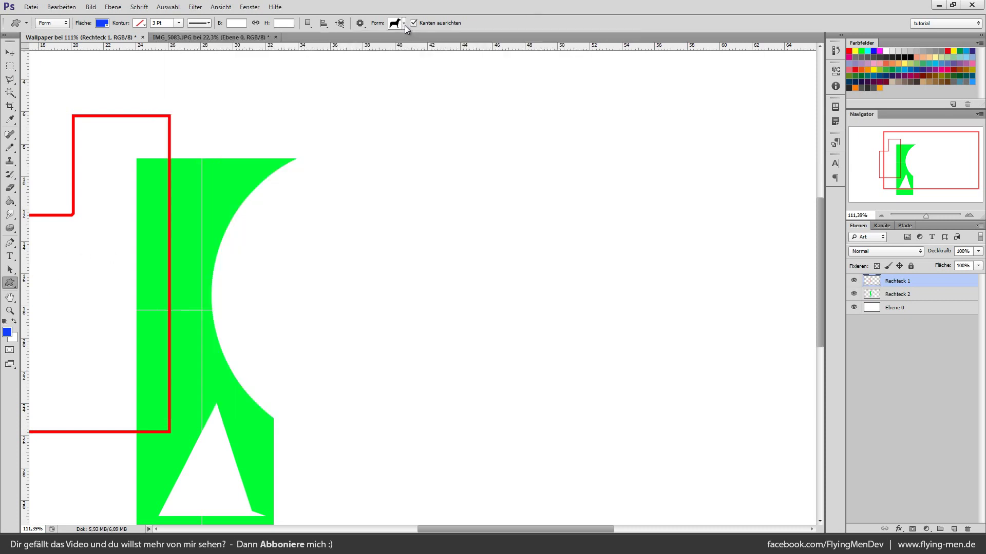
Pan the view and fit the whole document in the window
{"action": "left_click", "coordinate": [11, 298]}
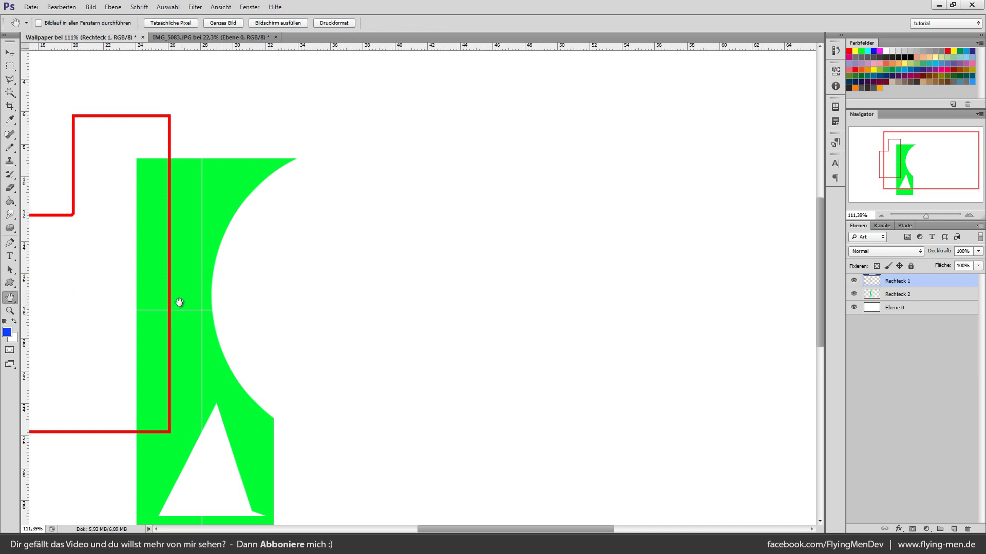
{"action": "mouse_move", "coordinate": [176, 302]}
{"action": "left_mouse_down"}
{"action": "mouse_move", "coordinate": [567, 268]}
{"action": "mouse_move", "coordinate": [554, 82]}
{"action": "mouse_move", "coordinate": [588, 286]}
{"action": "mouse_move", "coordinate": [301, 165]}
{"action": "mouse_move", "coordinate": [609, 394]}
{"action": "mouse_move", "coordinate": [409, 219]}
{"action": "mouse_move", "coordinate": [513, 190]}
{"action": "mouse_move", "coordinate": [137, 164]}
{"action": "mouse_move", "coordinate": [162, 190]}
{"action": "mouse_move", "coordinate": [434, 282]}
{"action": "mouse_move", "coordinate": [390, 263]}
{"action": "mouse_move", "coordinate": [484, 288]}
{"action": "left_mouse_up"}
{"action": "key", "text": "ctrl+r"}
{"action": "key", "text": "ctrl+0"}
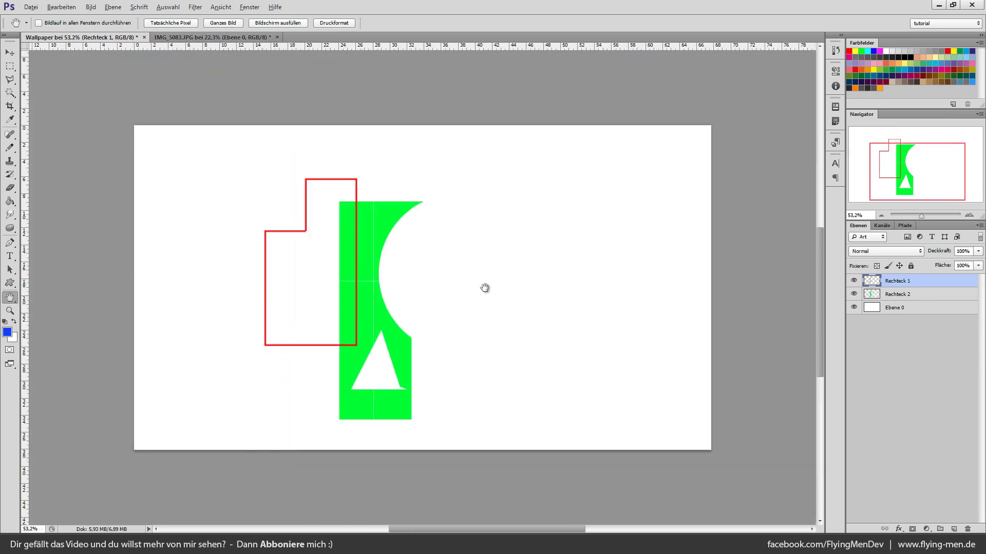
Rotate the canvas view to several angles, resetting Drehwinkel to 0 each time
{"action": "right_click", "coordinate": [10, 297]}
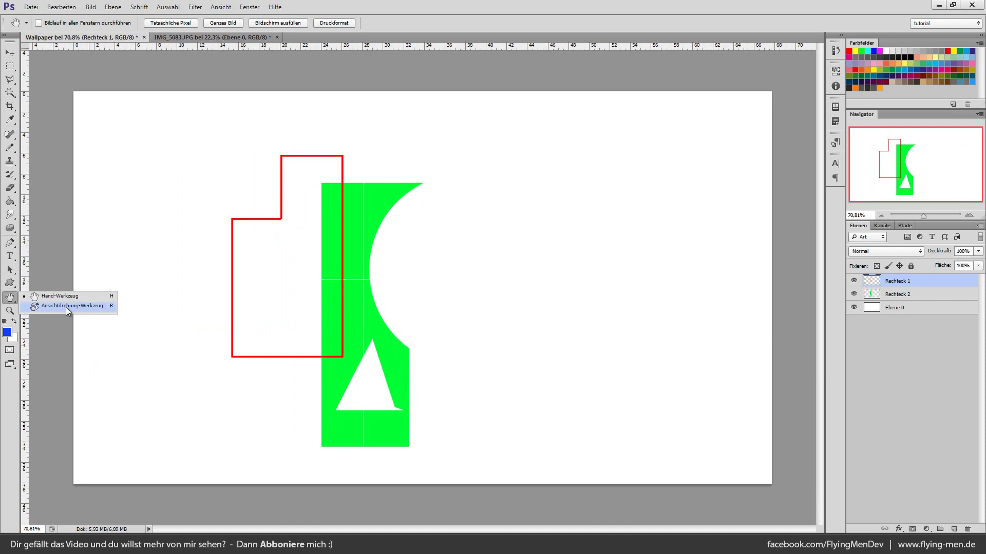
{"action": "left_click", "coordinate": [66, 307]}
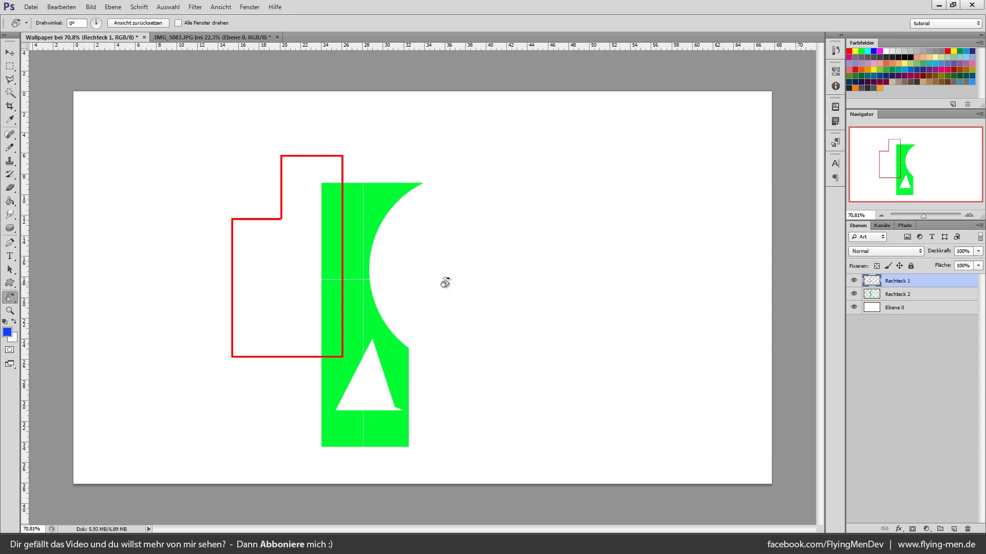
{"action": "left_click", "coordinate": [390, 264]}
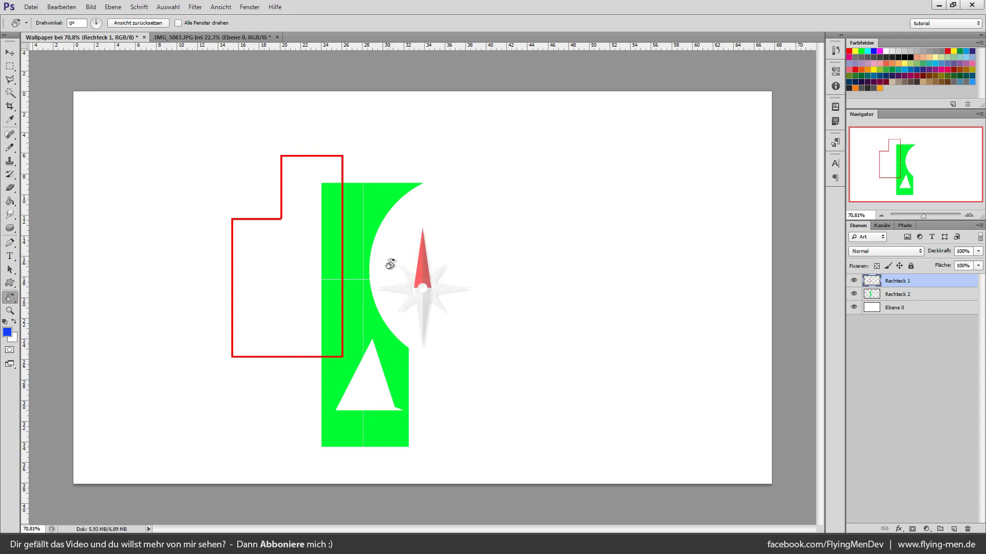
{"action": "mouse_move", "coordinate": [389, 264]}
{"action": "left_mouse_down"}
{"action": "mouse_move", "coordinate": [311, 301]}
{"action": "mouse_move", "coordinate": [428, 237]}
{"action": "left_mouse_up"}
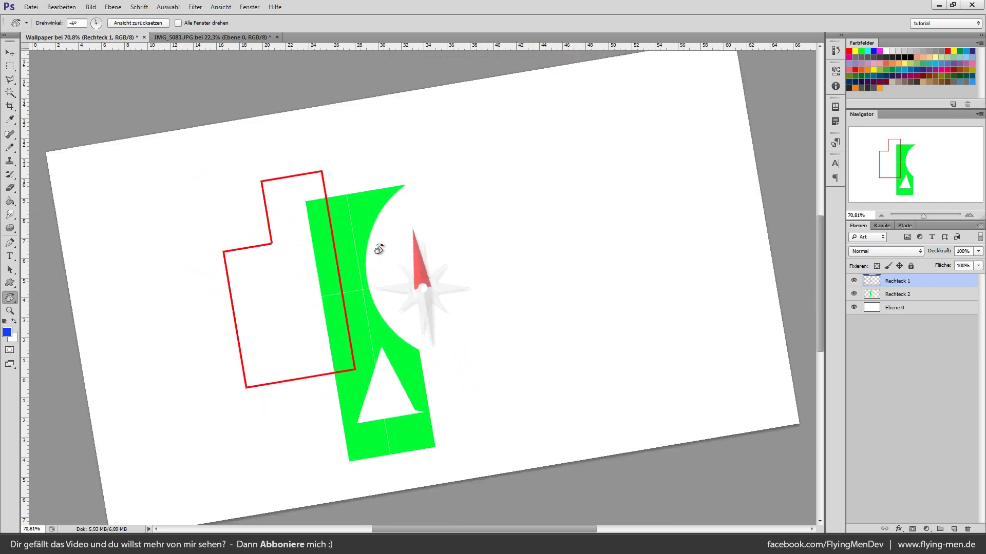
{"action": "left_click_drag", "start_coordinate": [517, 319], "coordinate": [490, 274]}
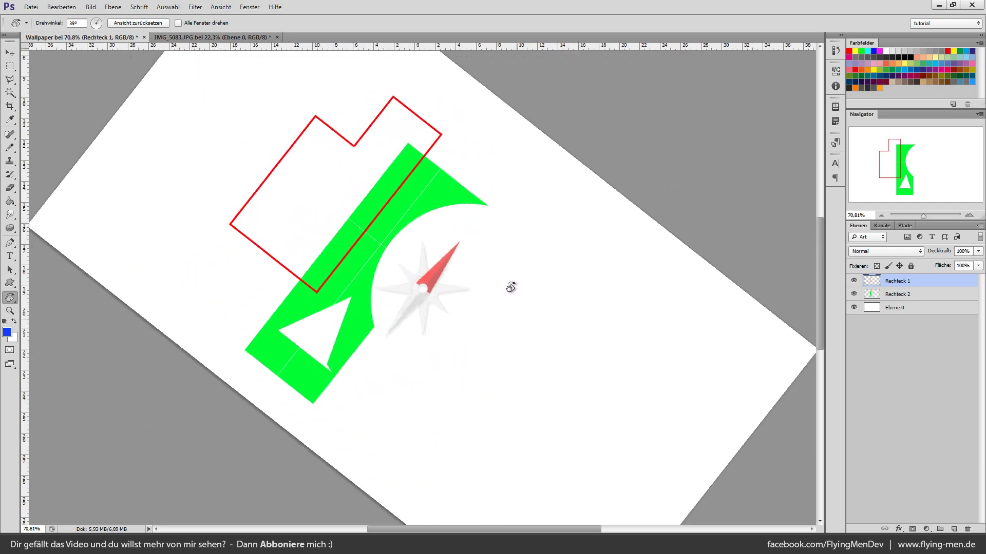
{"action": "type", "text": "40"}
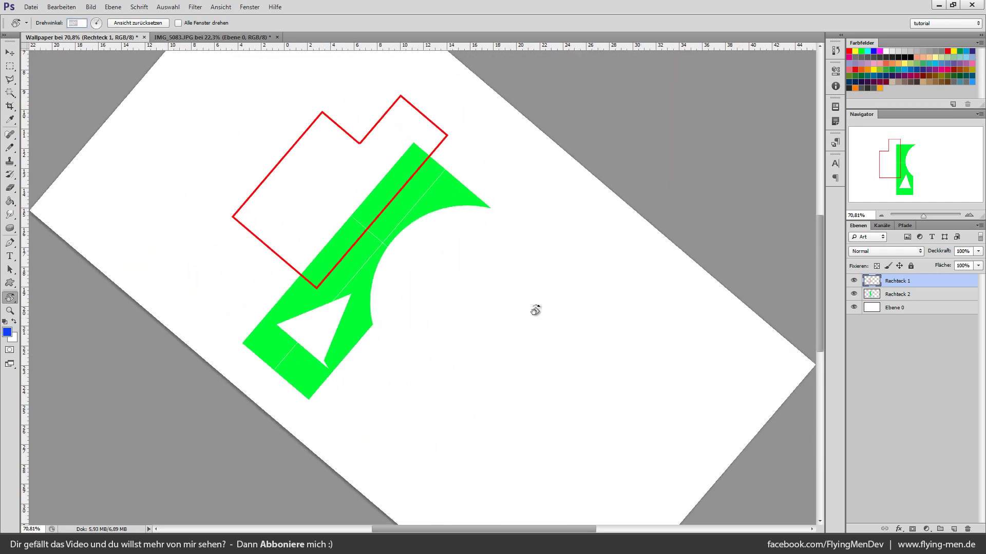
{"action": "key", "text": "Return"}
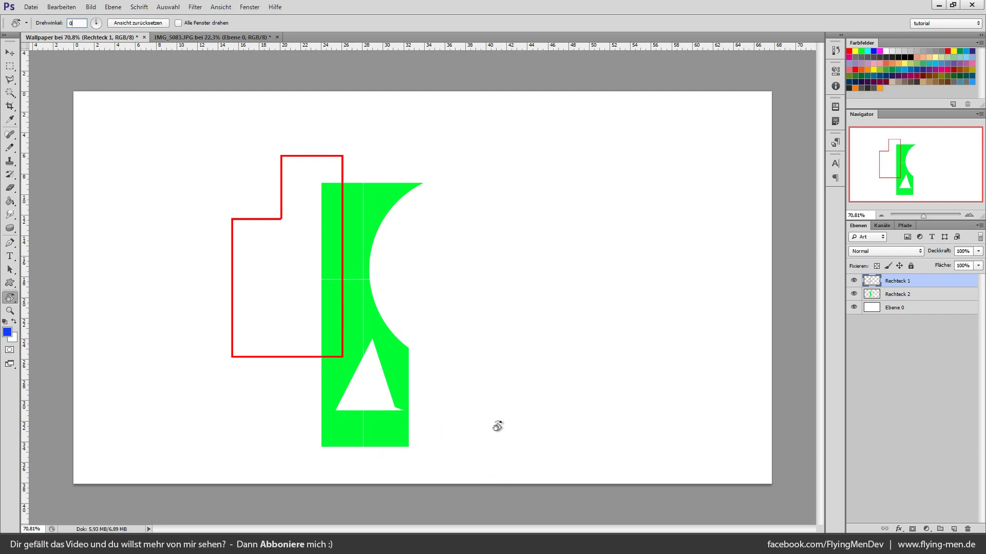
{"action": "left_click_drag", "start_coordinate": [502, 427], "coordinate": [436, 176]}
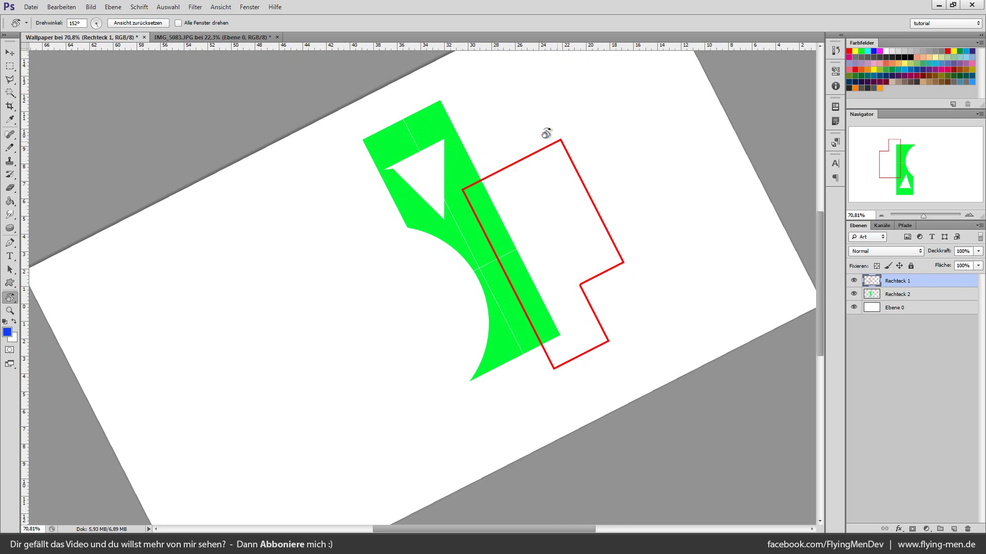
{"action": "mouse_move", "coordinate": [546, 130]}
{"action": "left_mouse_down"}
{"action": "mouse_move", "coordinate": [211, 355]}
{"action": "mouse_move", "coordinate": [229, 396]}
{"action": "left_mouse_up"}
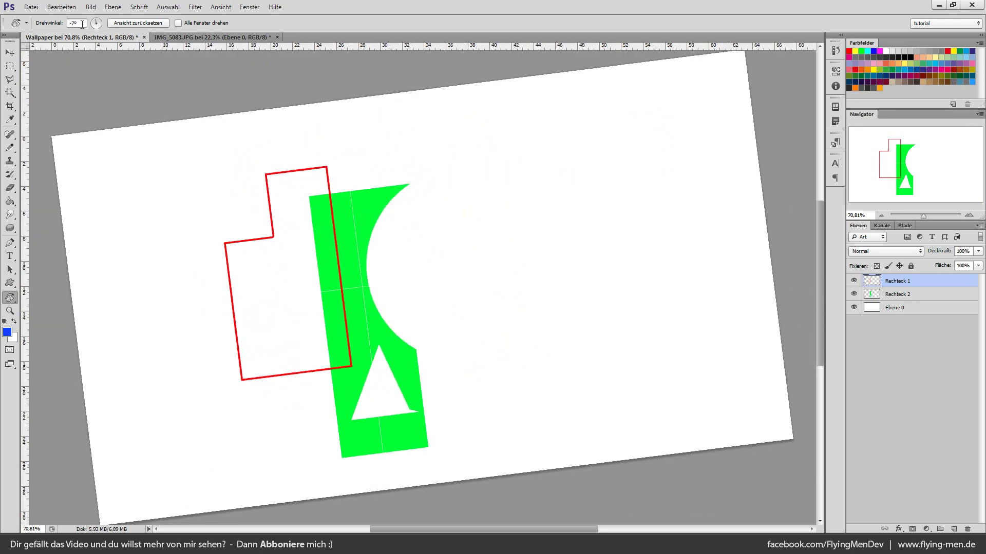
{"action": "type", "text": "0"}
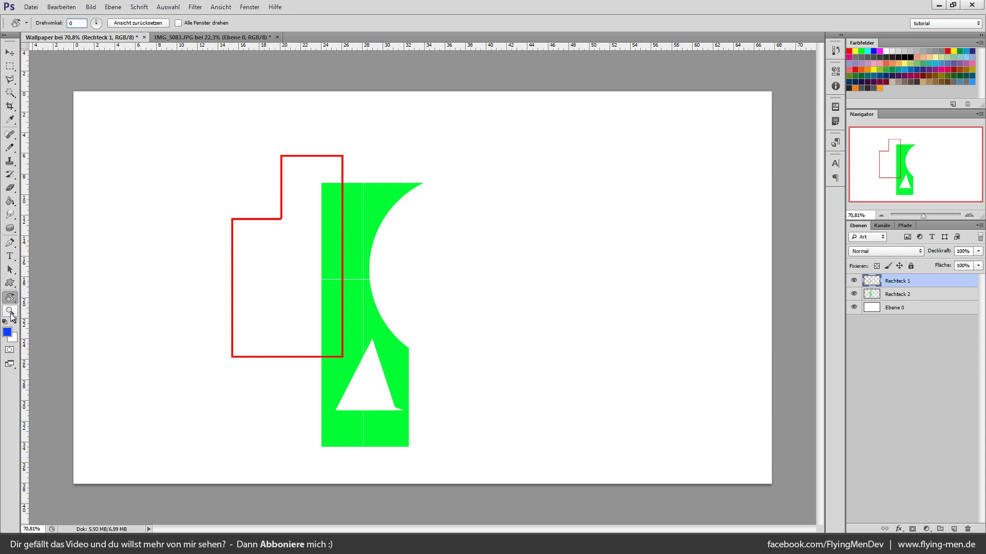
Zoom in on the overlapping shapes with the Zoom tool, then back out
{"action": "left_click", "coordinate": [10, 311]}
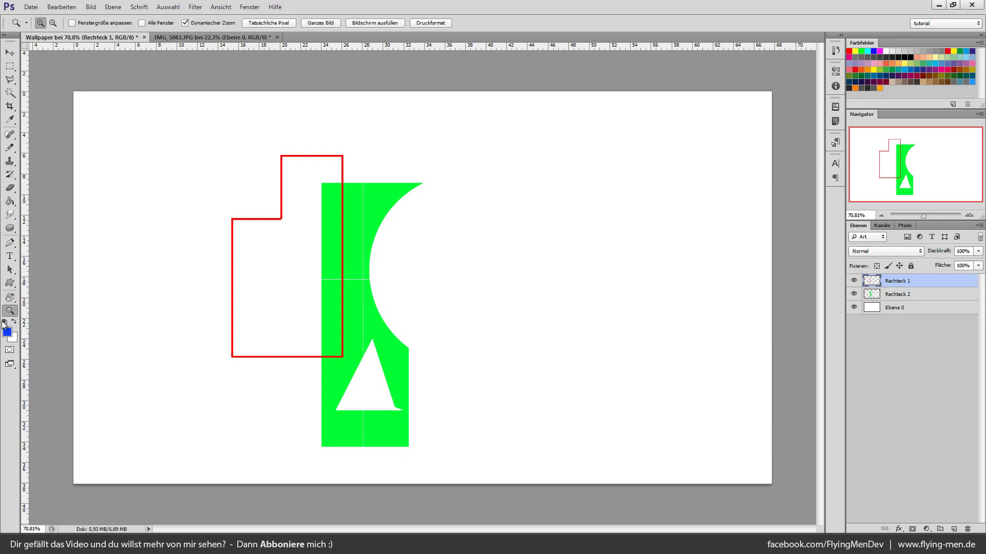
{"action": "left_click", "coordinate": [455, 265]}
{"action": "left_click", "coordinate": [455, 264]}
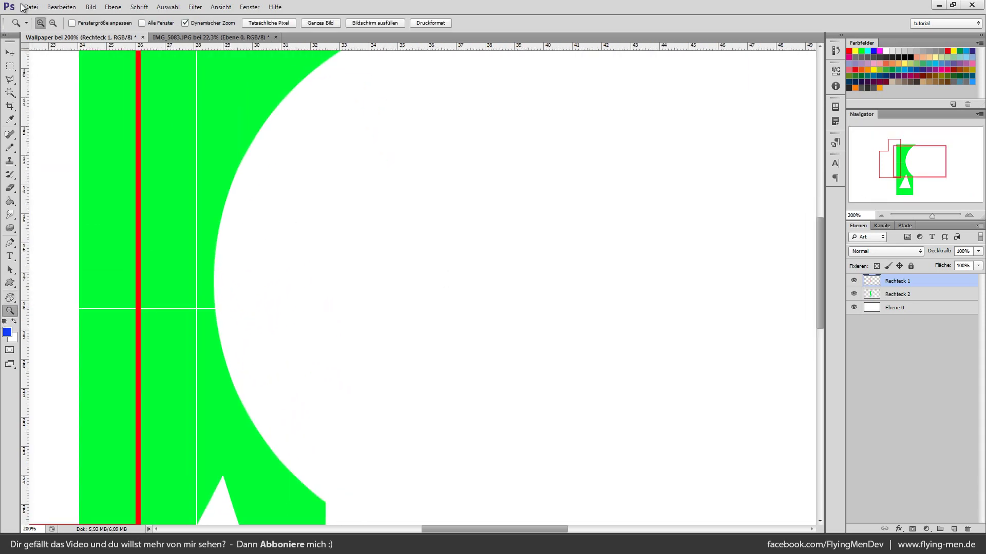
{"action": "left_click", "coordinate": [354, 194], "text": "alt"}
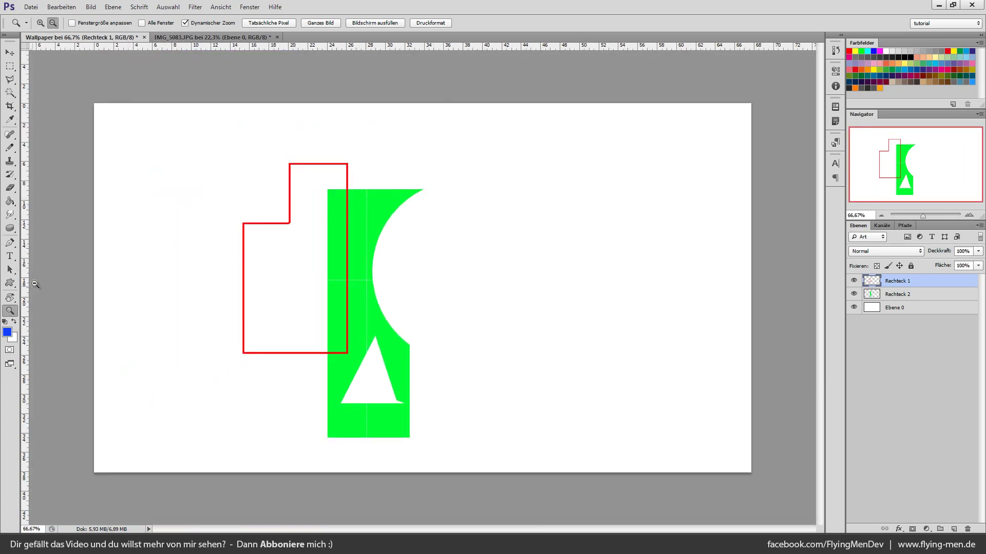
Set Rechteck 1's opacity to 60%, then make Ebene 0 the active layer
{"action": "left_click", "coordinate": [9, 52]}
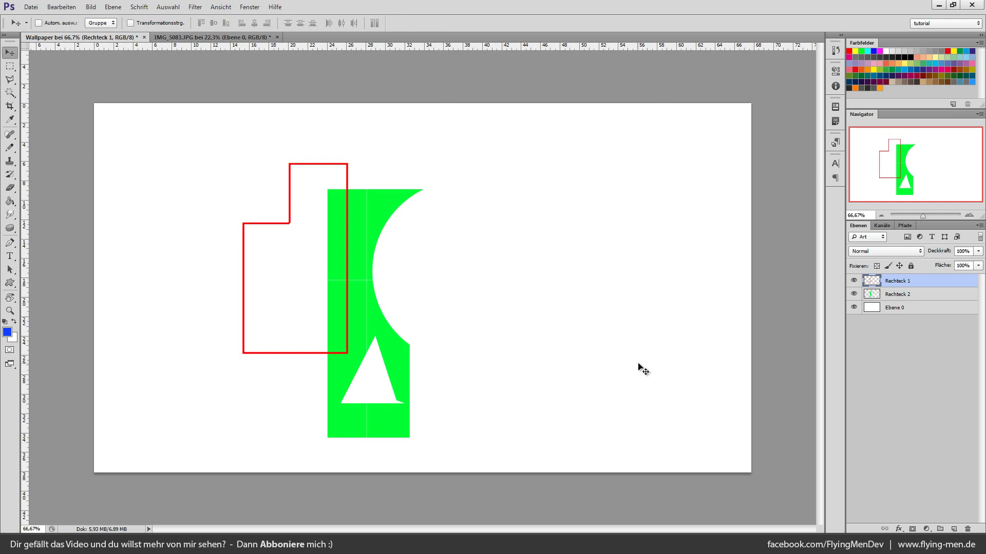
{"action": "key", "text": "alt"}
{"action": "key", "text": "alt"}
{"action": "scroll", "coordinate": [521, 310], "scroll_direction": "up", "scroll_amount": 4}
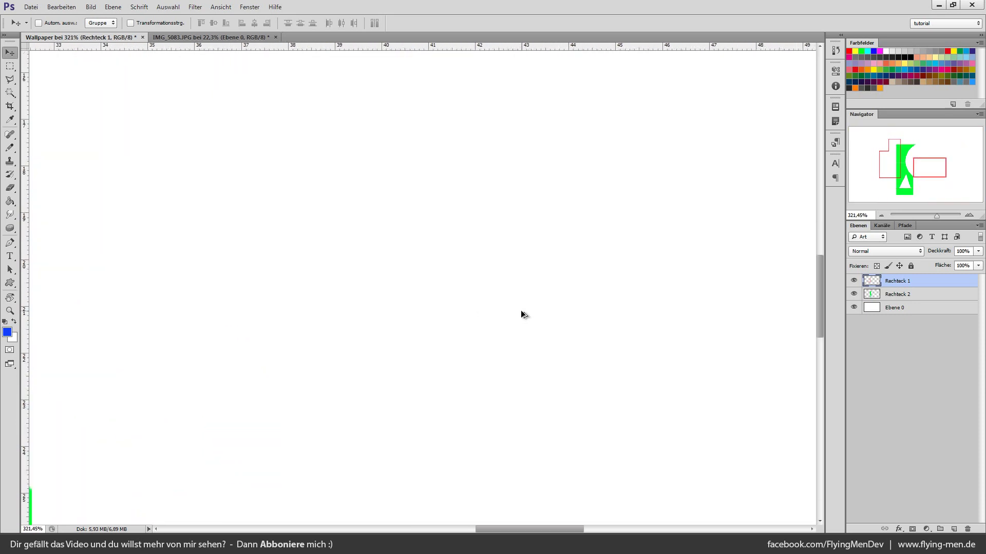
{"action": "scroll", "coordinate": [520, 310], "scroll_direction": "down", "scroll_amount": 4}
{"action": "scroll", "coordinate": [521, 310], "scroll_direction": "down", "scroll_amount": 1}
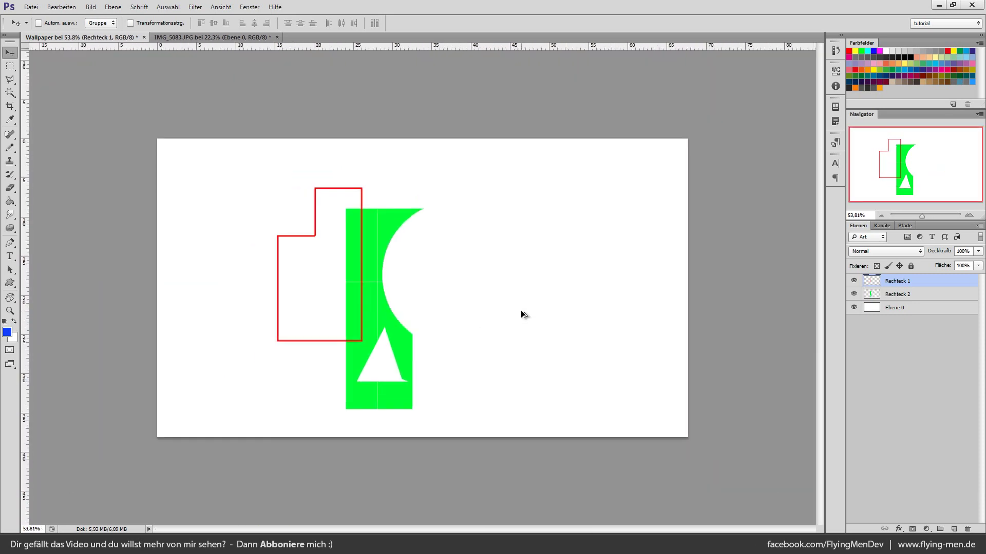
{"action": "scroll", "coordinate": [521, 310], "scroll_direction": "up", "scroll_amount": 4}
{"action": "scroll", "coordinate": [520, 310], "scroll_direction": "up", "scroll_amount": 1}
{"action": "scroll", "coordinate": [520, 310], "scroll_direction": "down", "scroll_amount": 3}
{"action": "scroll", "coordinate": [520, 310], "scroll_direction": "down", "scroll_amount": 3}
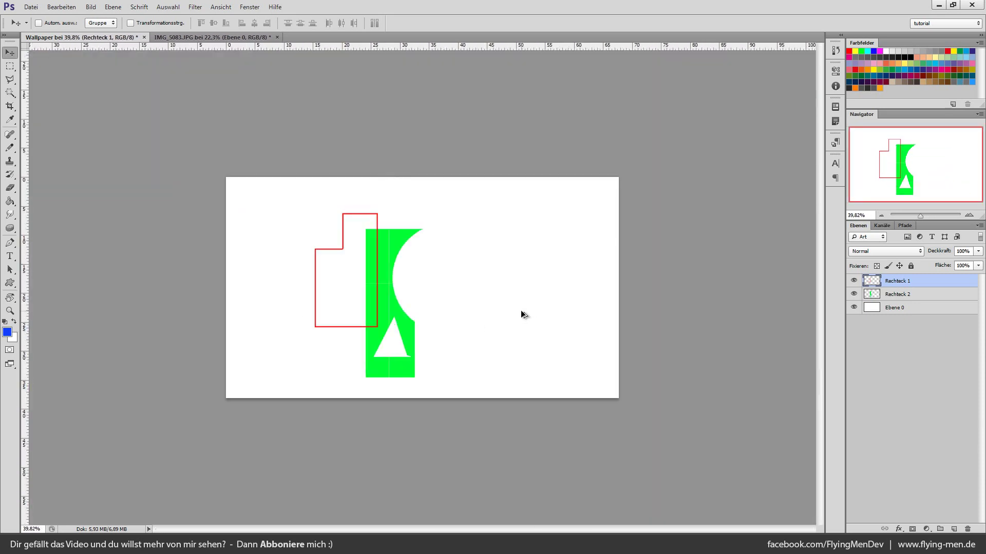
{"action": "key", "text": "6"}
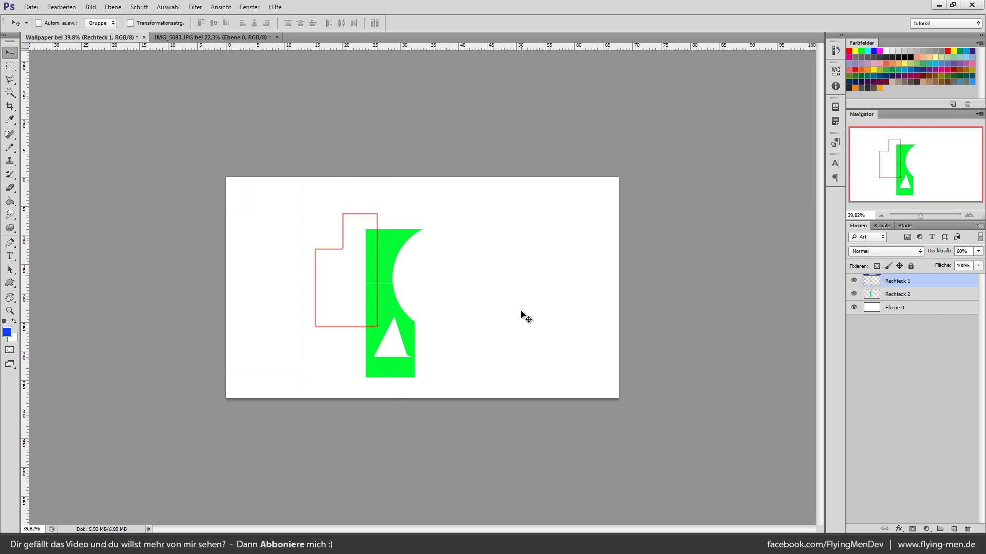
{"action": "left_click", "coordinate": [521, 314], "text": "ctrl"}
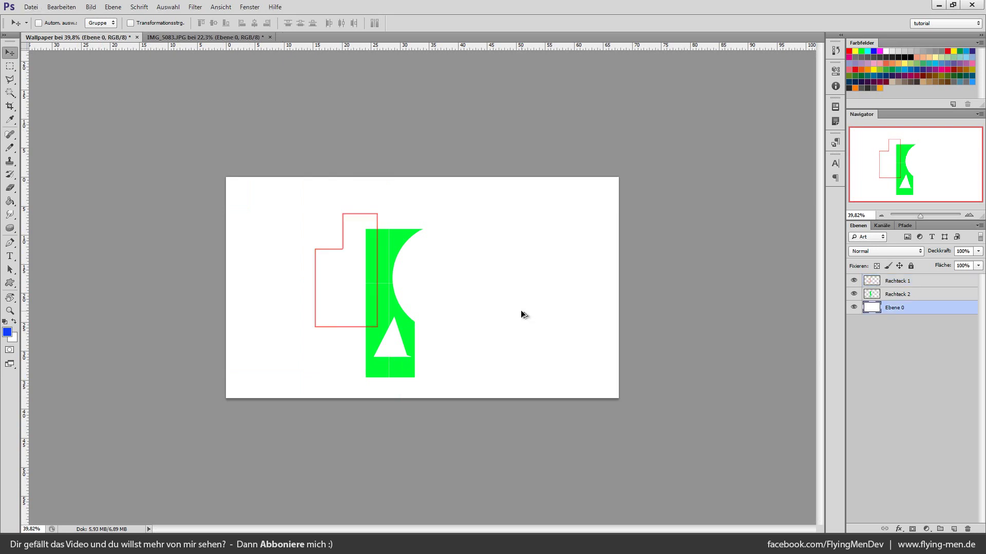
Zoom the view in and out, then fit the whole page on screen
{"action": "scroll", "coordinate": [520, 310], "scroll_direction": "down", "scroll_amount": 1}
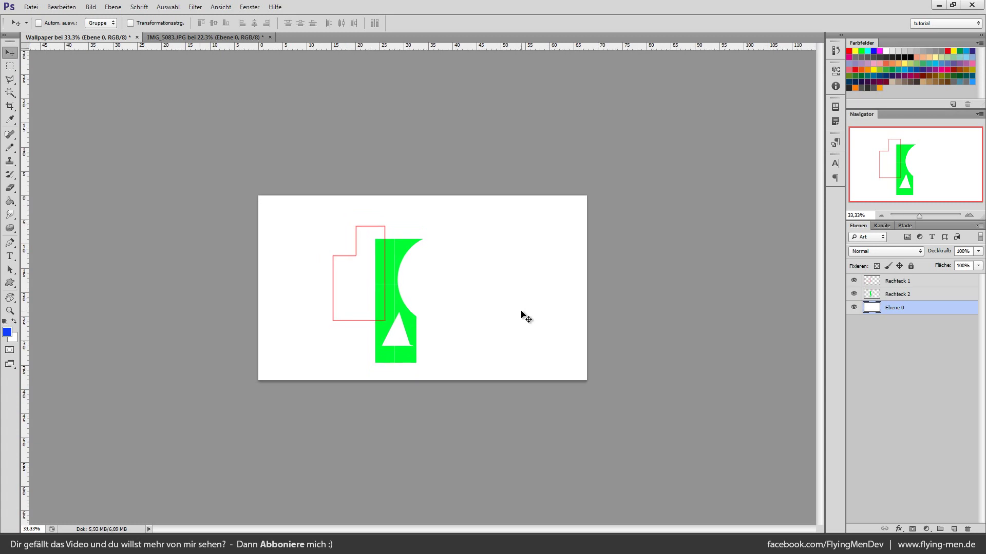
{"action": "scroll", "coordinate": [521, 314], "scroll_direction": "up", "scroll_amount": 1}
{"action": "key", "text": "ctrl+plus"}
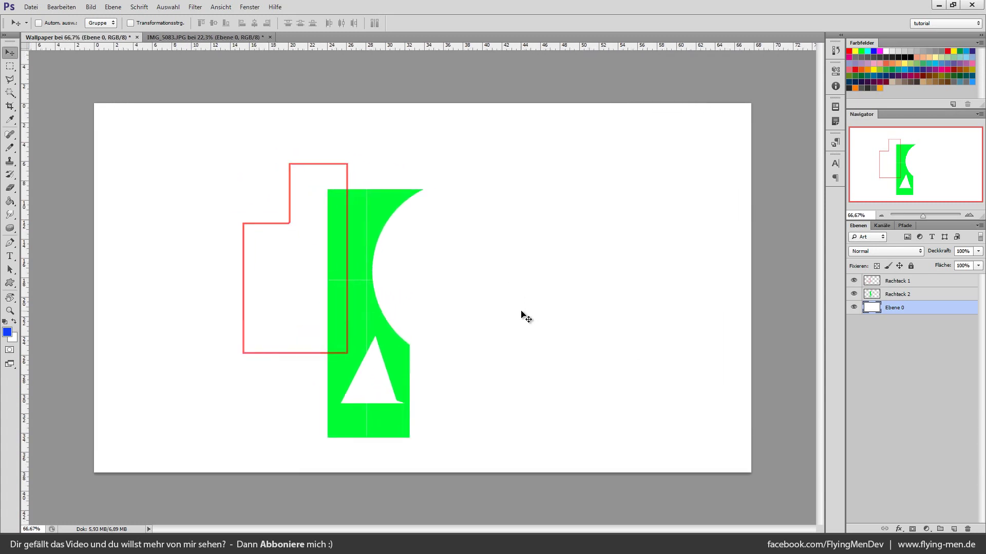
{"action": "key", "text": "ctrl+minus"}
{"action": "key", "text": "ctrl+plus"}
{"action": "key", "text": "ctrl+plus"}
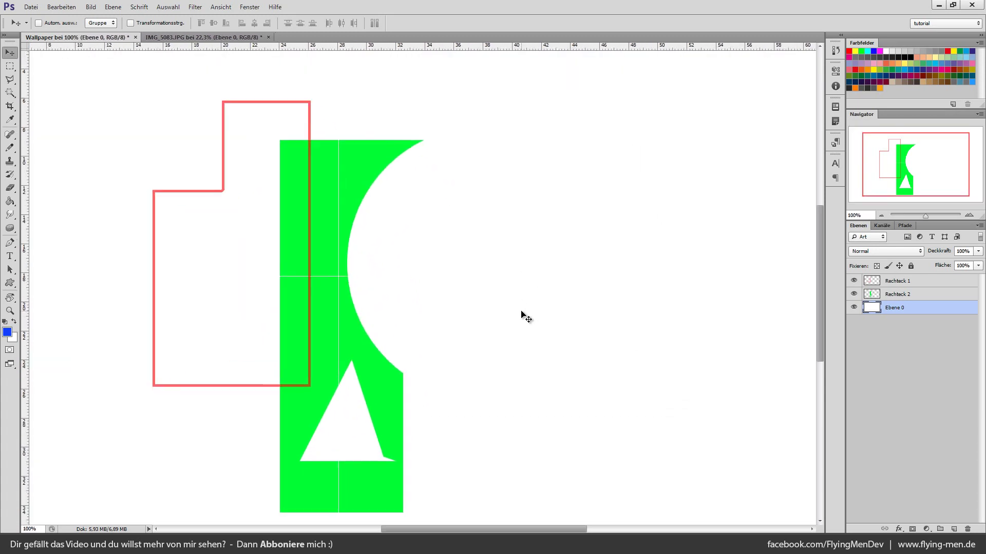
{"action": "key", "text": "ctrl+minus"}
{"action": "key", "text": "ctrl+minus"}
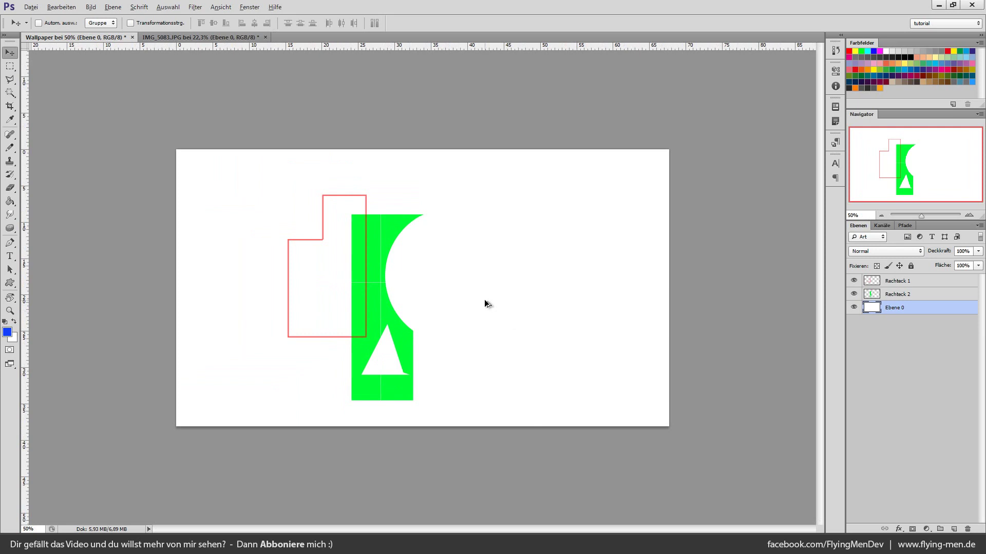
{"action": "scroll", "coordinate": [484, 300], "scroll_direction": "up", "scroll_amount": 2}
{"action": "scroll", "coordinate": [485, 300], "scroll_direction": "down", "scroll_amount": 1}
{"action": "scroll", "coordinate": [485, 300], "scroll_direction": "down", "scroll_amount": 1}
{"action": "key", "text": "ctrl+0"}
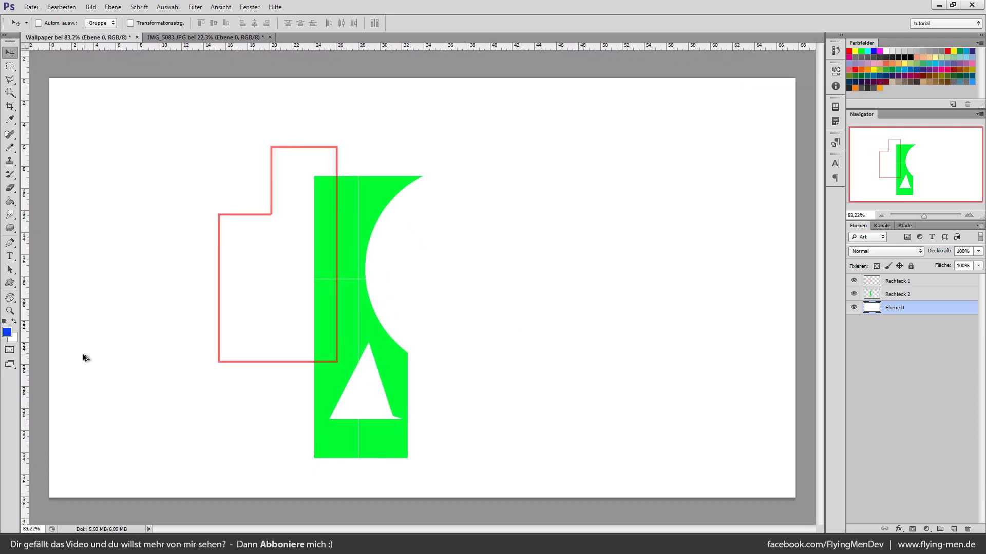
{"action": "scroll", "coordinate": [82, 353], "scroll_direction": "down", "scroll_amount": 1}
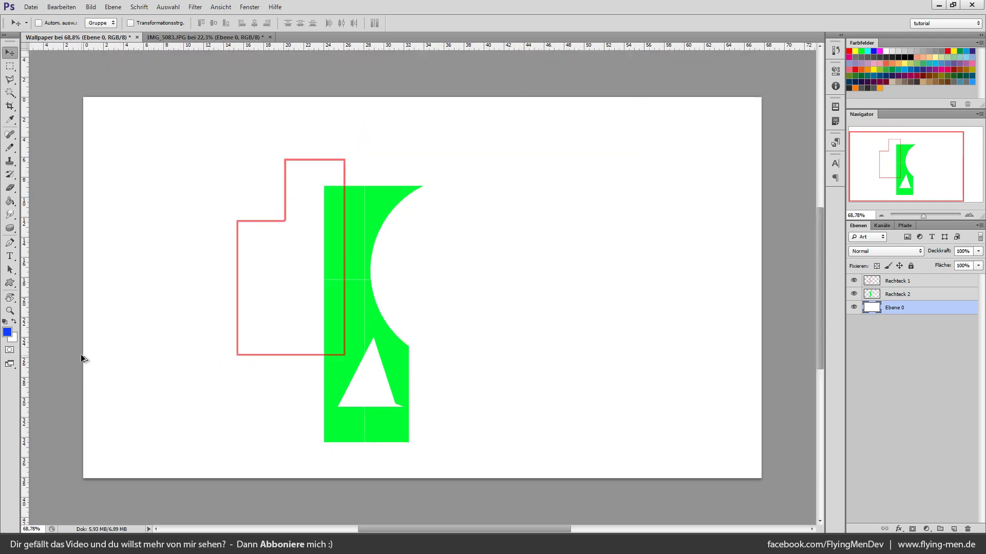
Keep blue as the foreground colour and set the background colour to red
{"action": "left_click", "coordinate": [7, 331]}
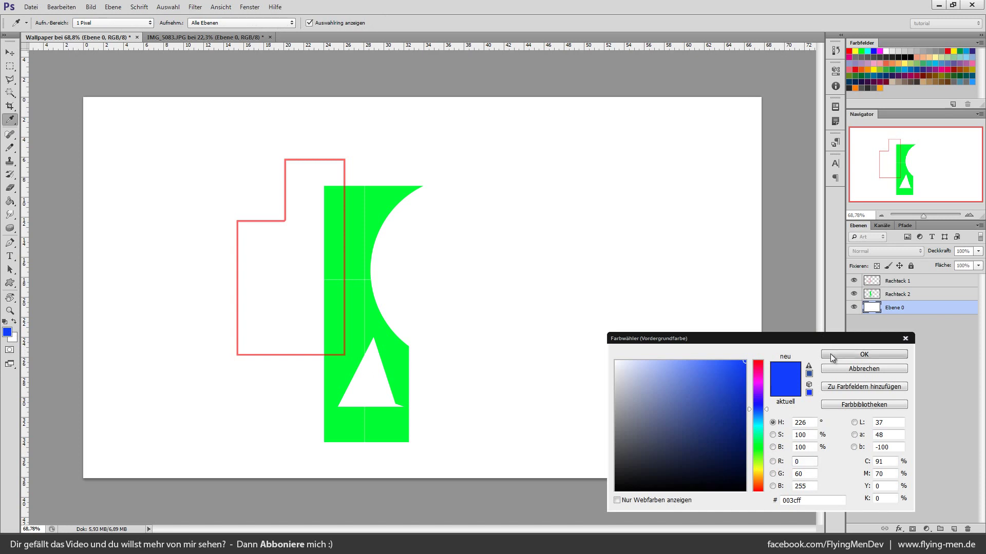
{"action": "left_click", "coordinate": [864, 354]}
{"action": "left_click", "coordinate": [16, 339]}
{"action": "left_click_drag", "start_coordinate": [636, 370], "coordinate": [713, 371]}
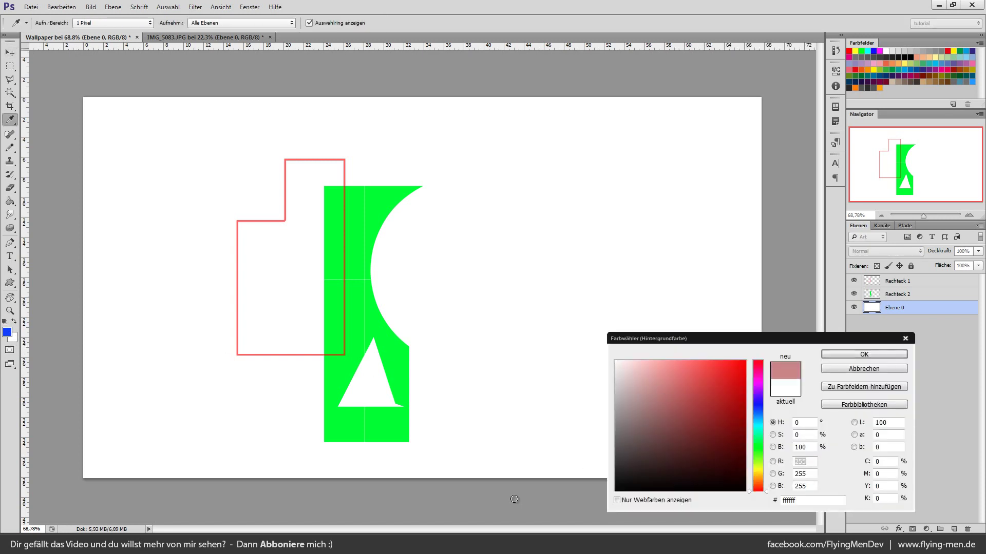
{"action": "left_click", "coordinate": [864, 354]}
Switch to the Move tool, toggle Quick Mask on and off, and open the screen-mode choices
{"action": "key", "text": "v"}
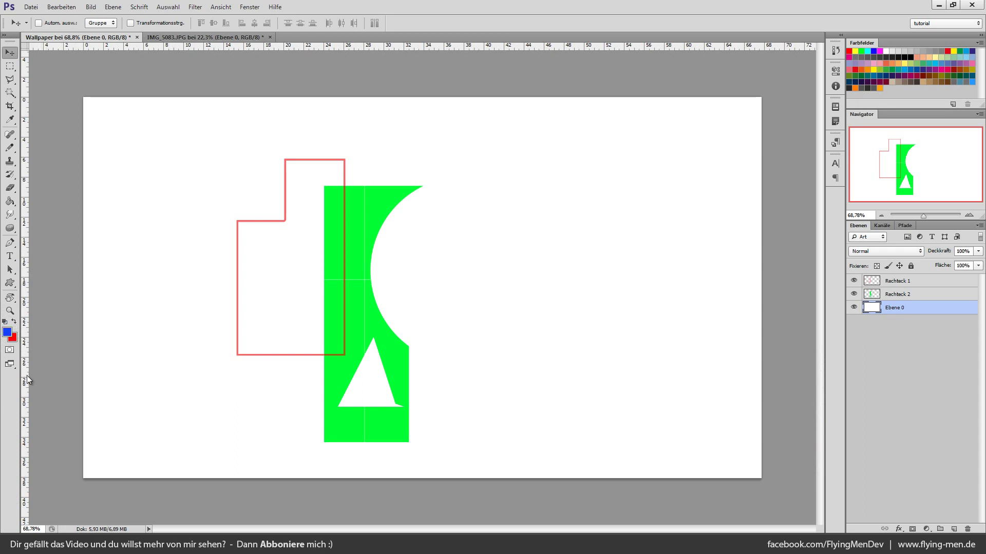
{"action": "left_click", "coordinate": [10, 351]}
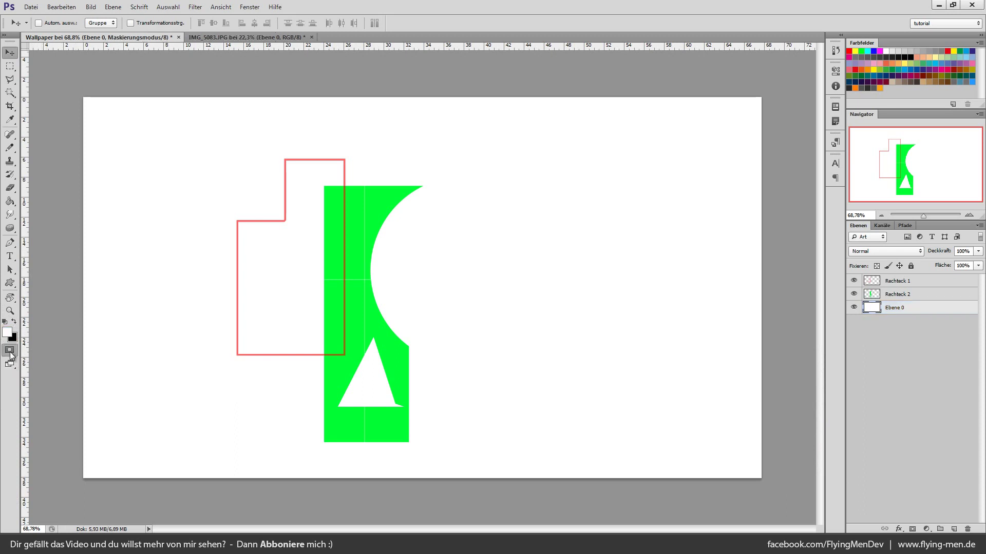
{"action": "left_click", "coordinate": [9, 352]}
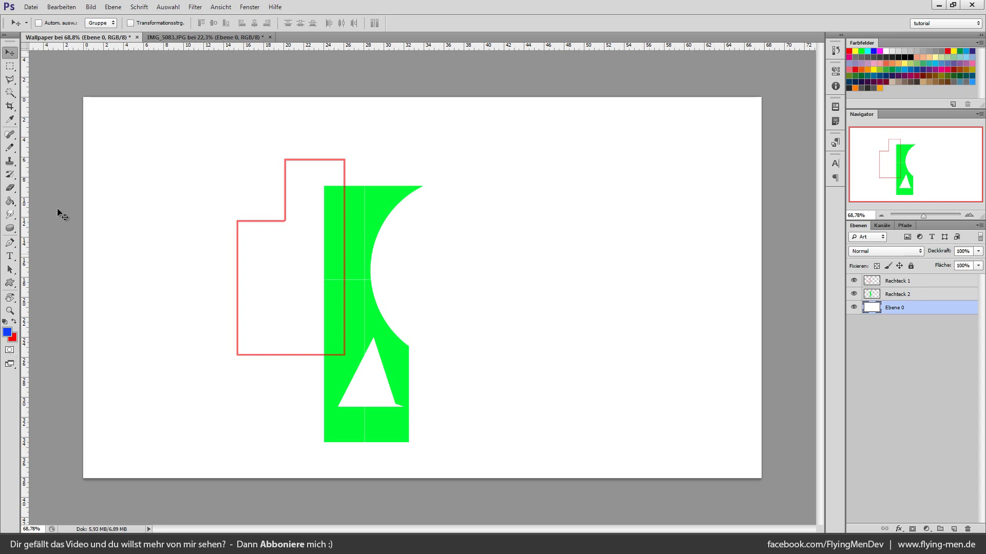
{"action": "left_click", "coordinate": [10, 366]}
Try full screen with menu bar, then return to Standard screen mode
{"action": "left_click", "coordinate": [60, 375]}
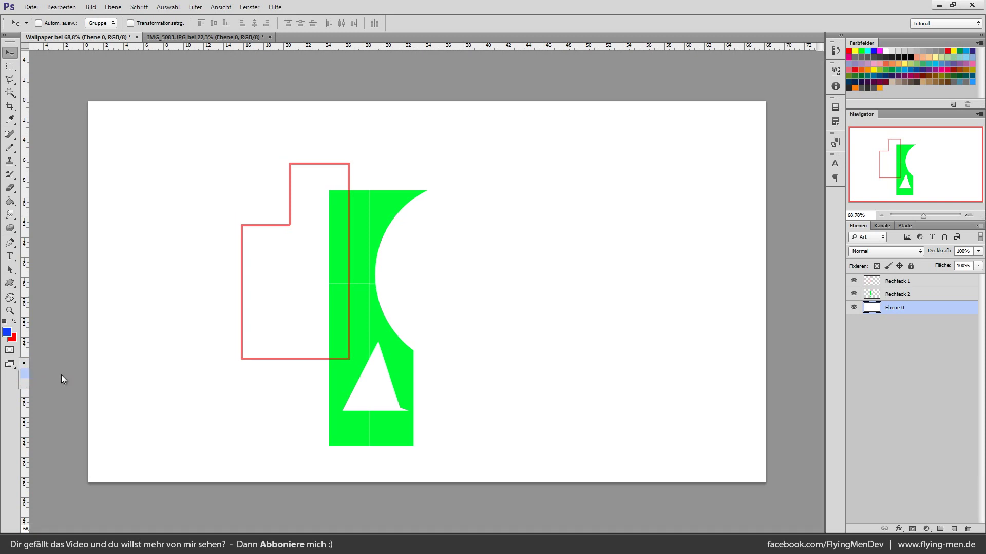
{"action": "right_click", "coordinate": [10, 363]}
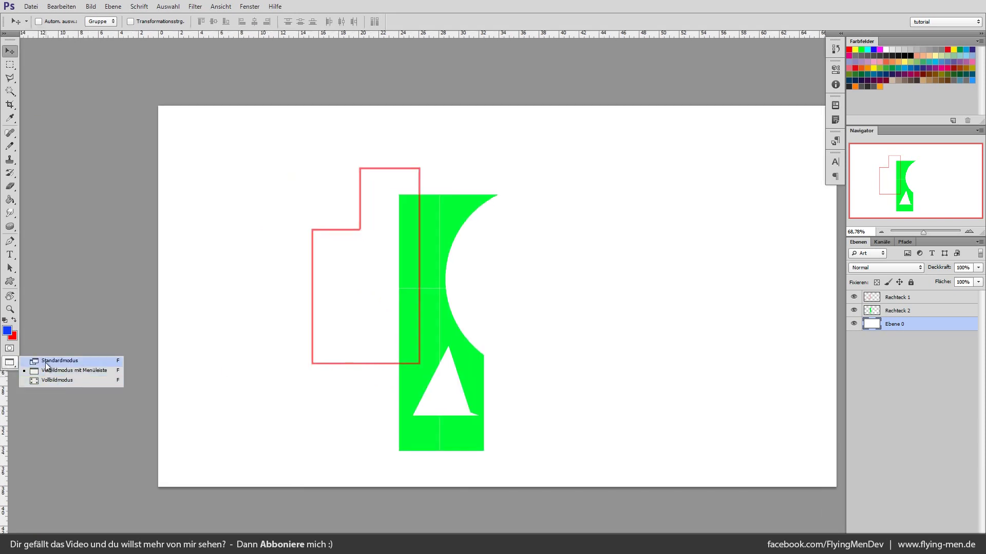
{"action": "left_click", "coordinate": [46, 362]}
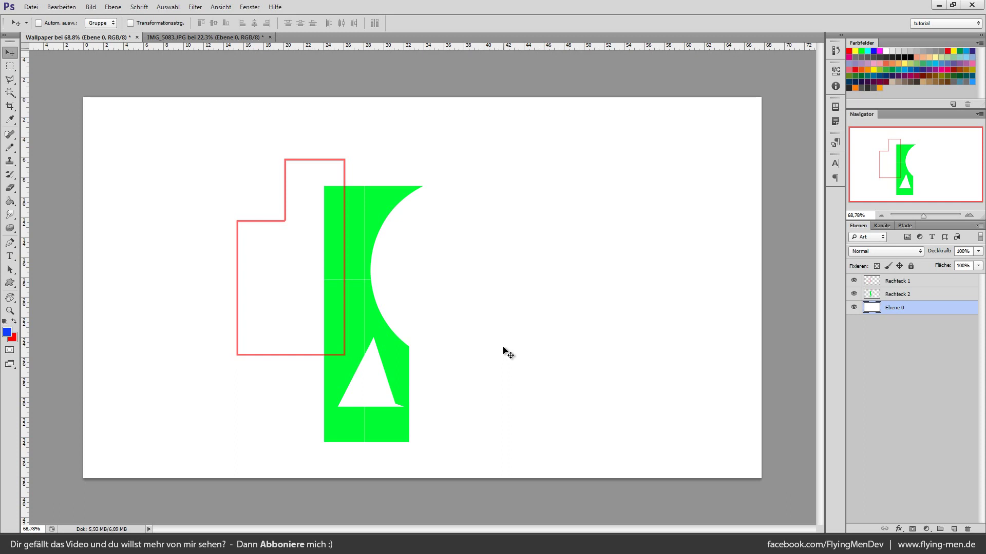
Select Rechteck 2 and Rechteck 1 and align them horizontally so they sit side by side
{"action": "left_click", "coordinate": [893, 298]}
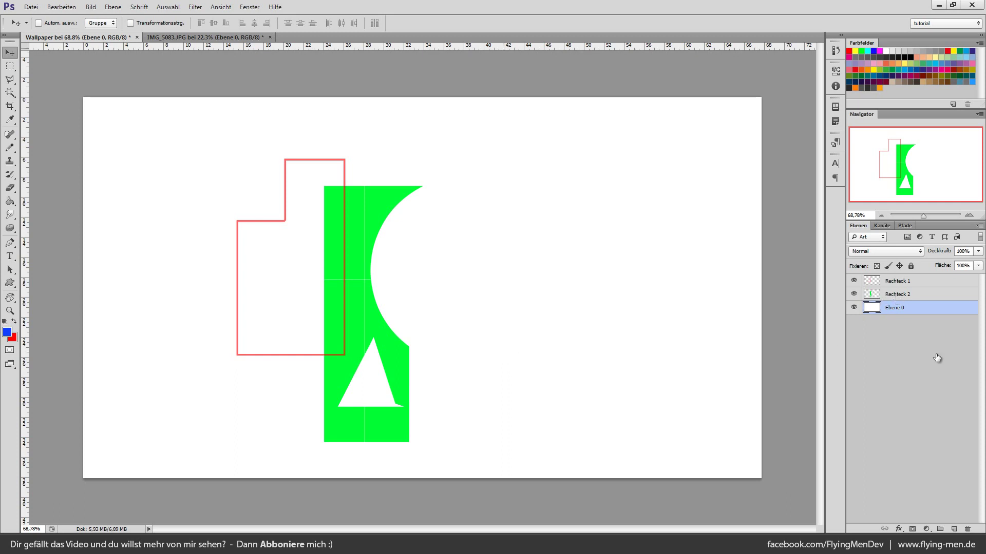
{"action": "left_click", "coordinate": [905, 285], "text": "shift"}
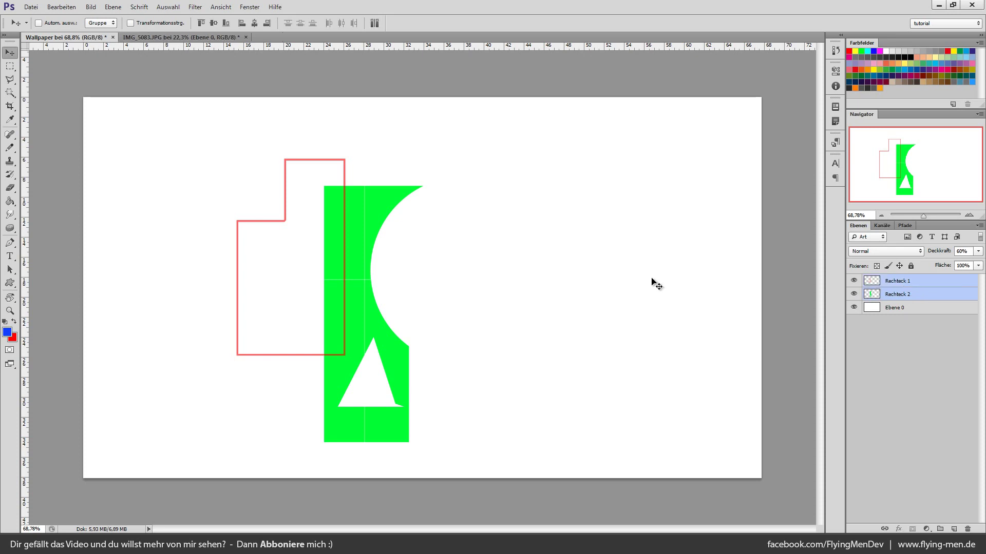
{"action": "left_click", "coordinate": [254, 24]}
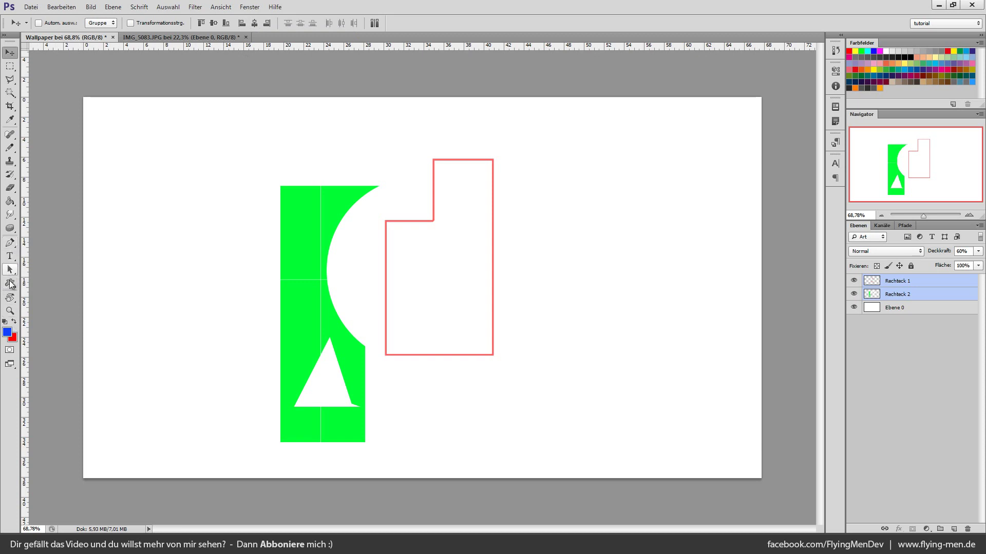
Draw a blue rectangle at upper left and a second rectangle below it, filled magenta
{"action": "right_click", "coordinate": [11, 283]}
{"action": "left_click", "coordinate": [66, 282]}
{"action": "left_click_drag", "start_coordinate": [124, 184], "coordinate": [175, 254]}
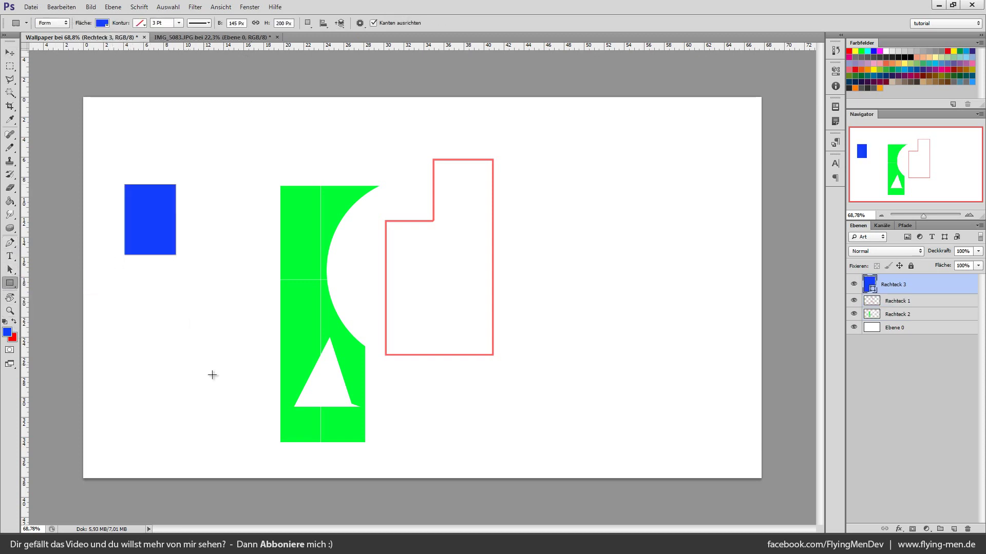
{"action": "left_click_drag", "start_coordinate": [237, 373], "coordinate": [111, 315]}
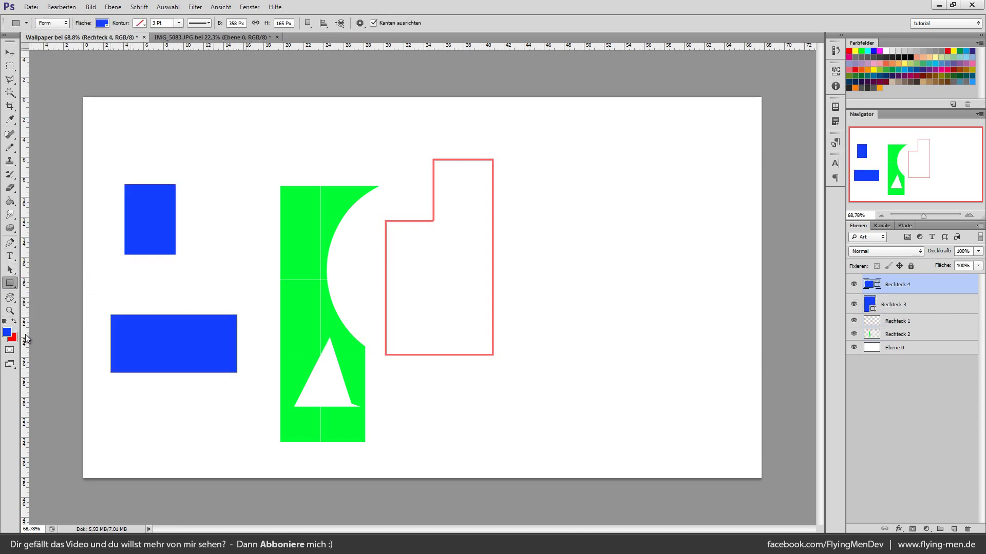
{"action": "double_click", "coordinate": [870, 284]}
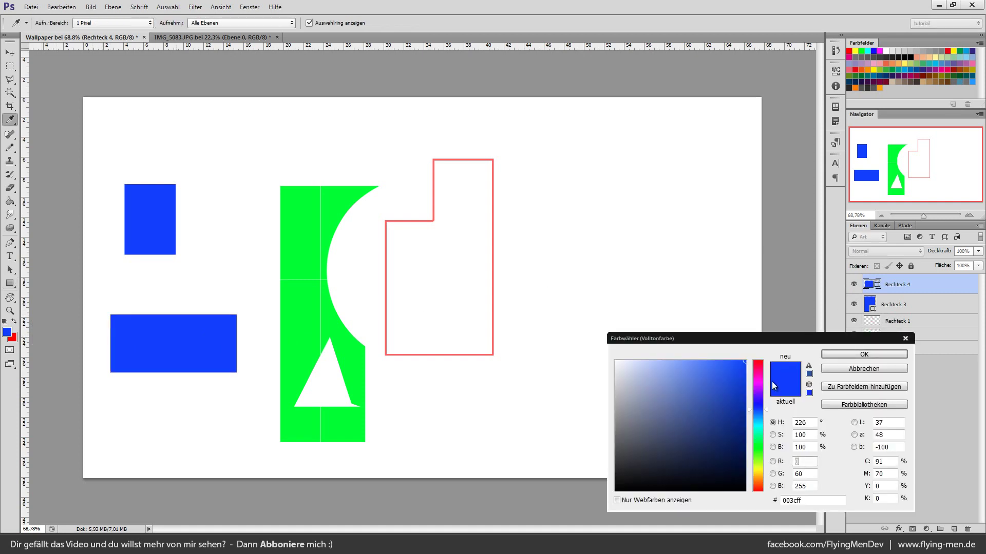
{"action": "left_click", "coordinate": [758, 384]}
{"action": "left_click", "coordinate": [885, 352]}
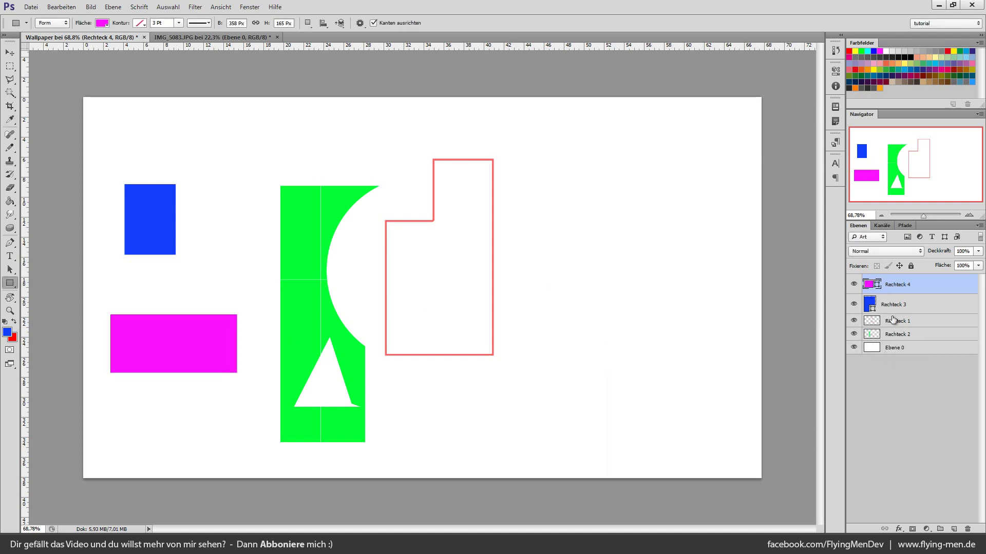
Rasterize the Rechteck 3 layer and add Rechteck 4 to the layer selection
{"action": "right_click", "coordinate": [901, 291]}
{"action": "left_click", "coordinate": [893, 302]}
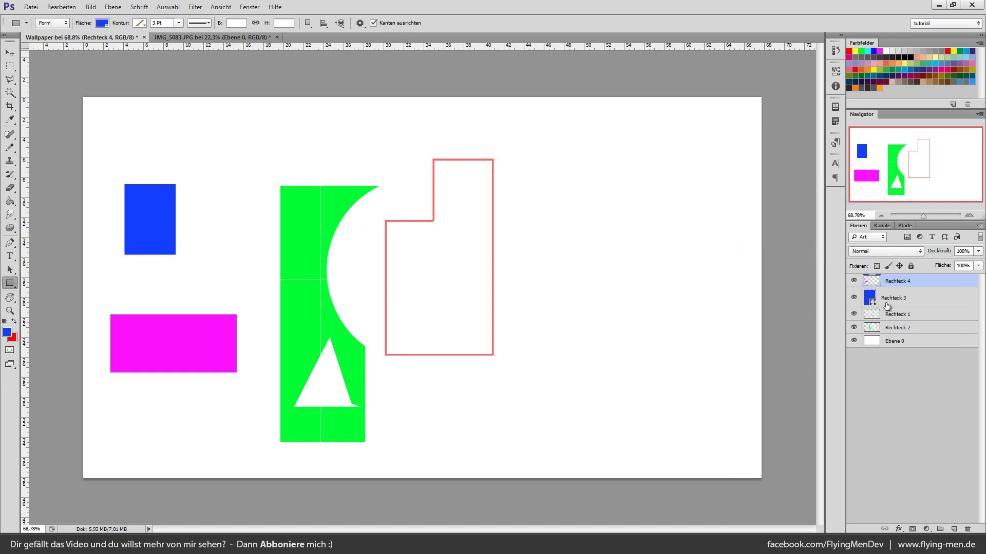
{"action": "right_click", "coordinate": [892, 299]}
{"action": "left_click", "coordinate": [781, 254]}
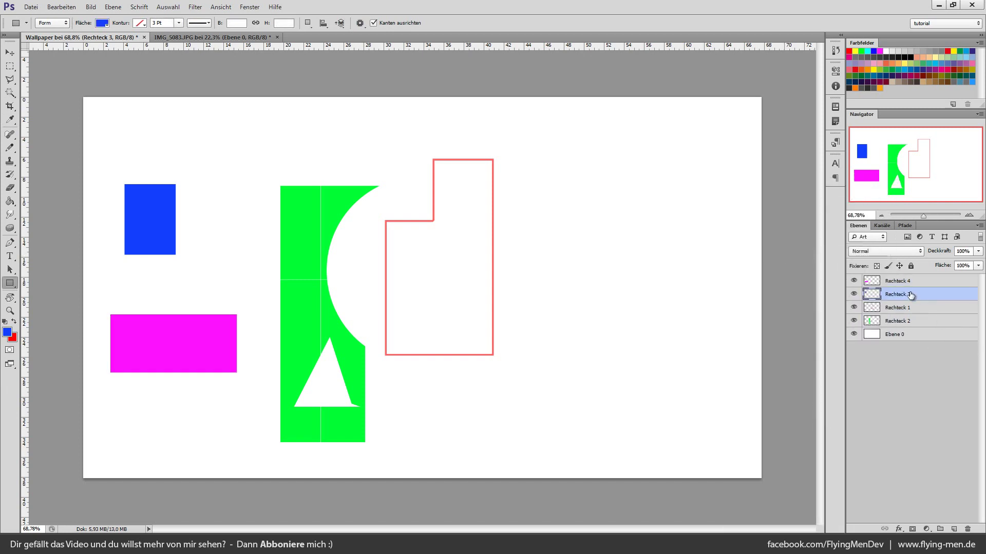
{"action": "left_click", "coordinate": [908, 282], "text": "ctrl"}
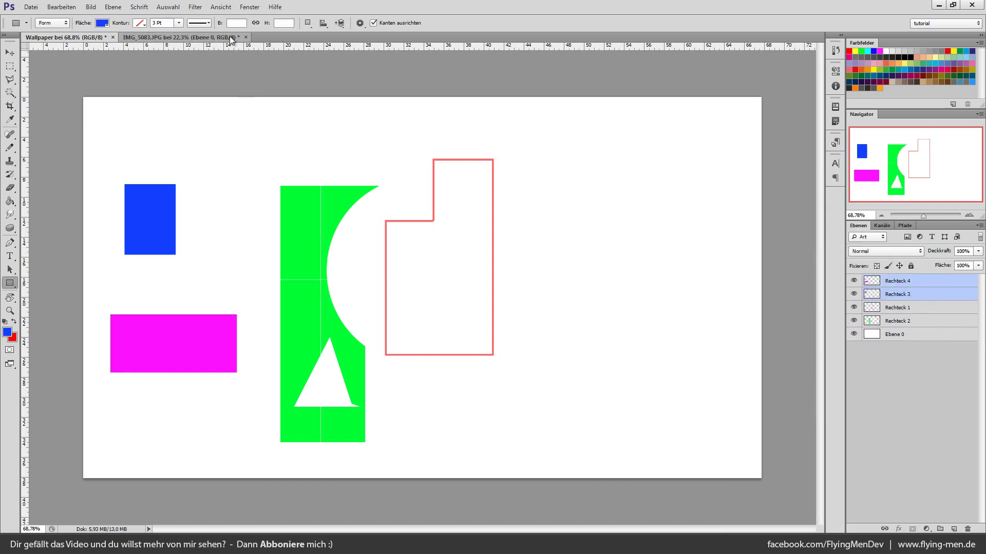
Try the horizontal-centre, vertical-centre, top and right align options, ending with the blue rectangle centred under the magenta one
{"action": "left_click", "coordinate": [9, 54]}
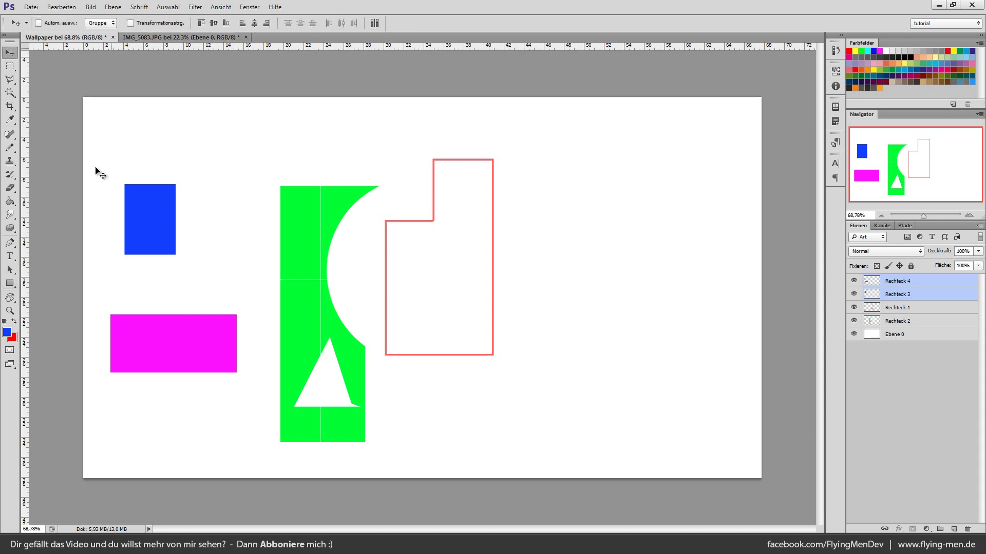
{"action": "left_click", "coordinate": [254, 23]}
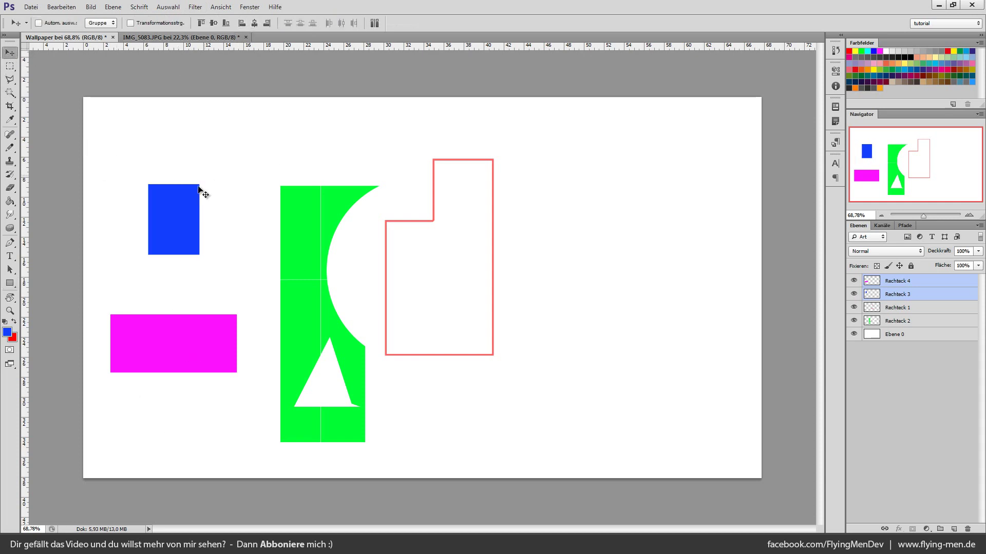
{"action": "left_click", "coordinate": [214, 23]}
{"action": "left_click", "coordinate": [201, 22]}
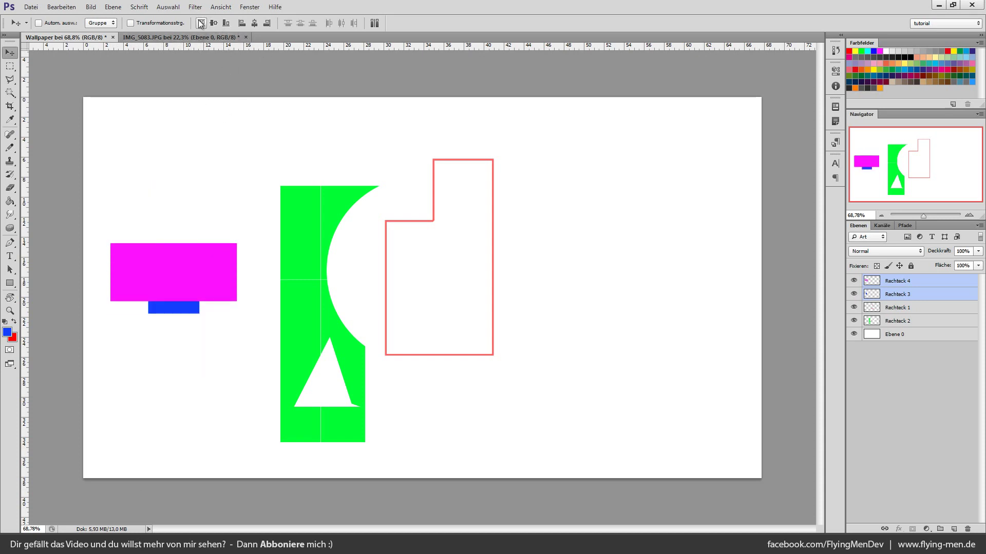
{"action": "left_click", "coordinate": [266, 23]}
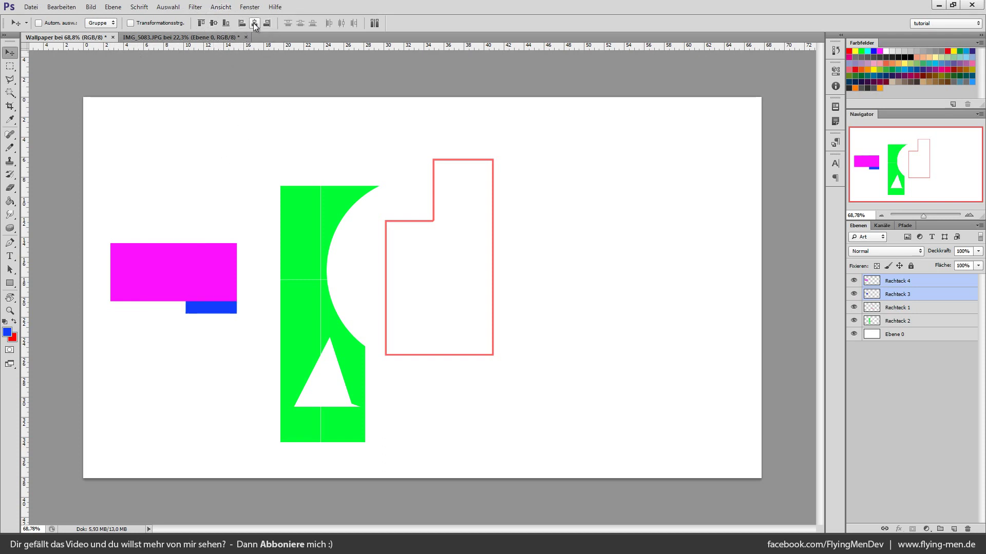
{"action": "left_click", "coordinate": [254, 23]}
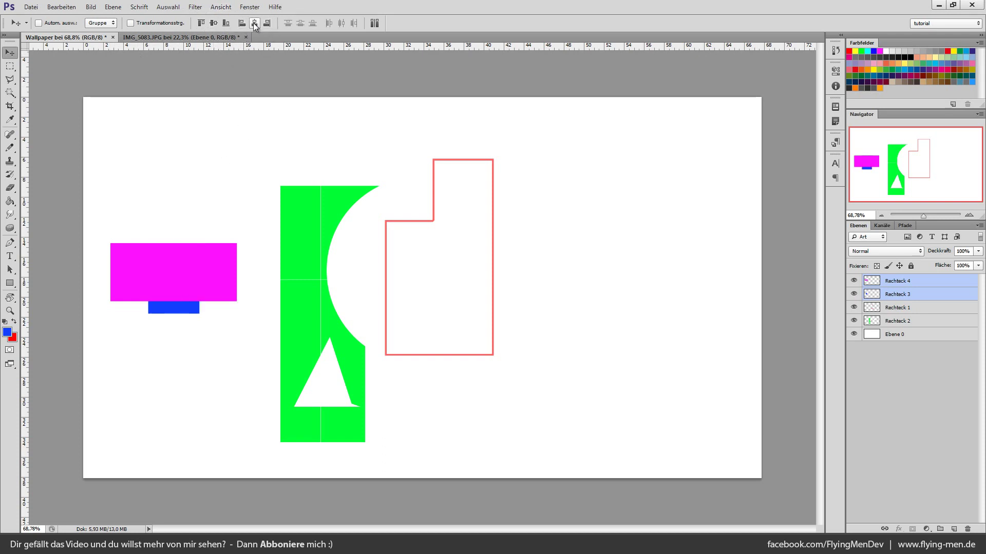
Open the Auto-Align Layers window and cancel it
{"action": "left_click", "coordinate": [373, 24]}
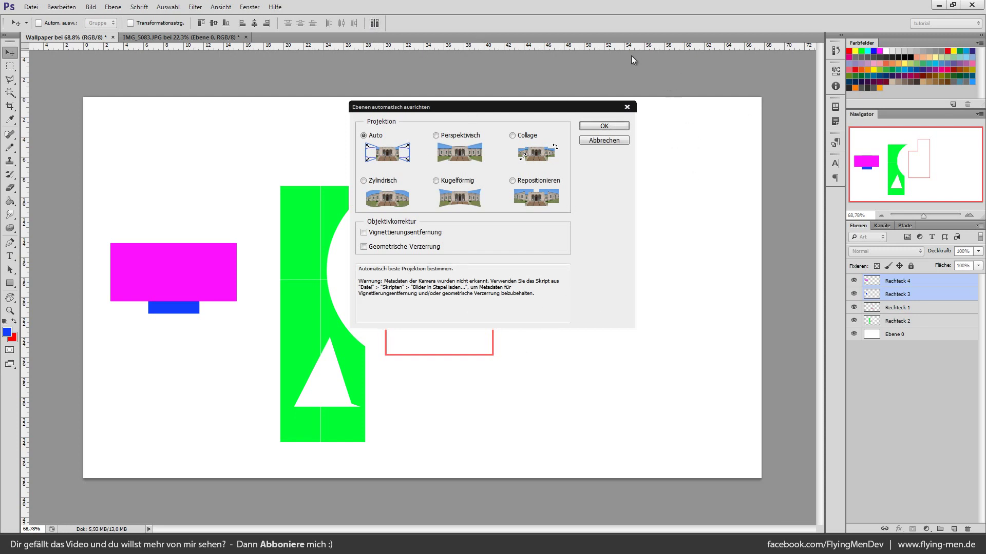
{"action": "left_click_drag", "start_coordinate": [547, 110], "coordinate": [553, 97]}
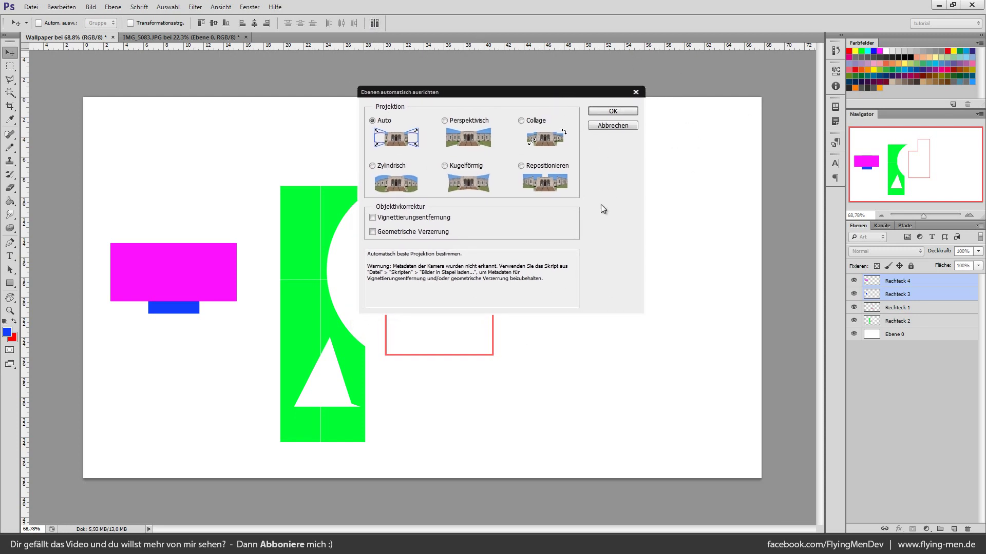
{"action": "left_click", "coordinate": [622, 126]}
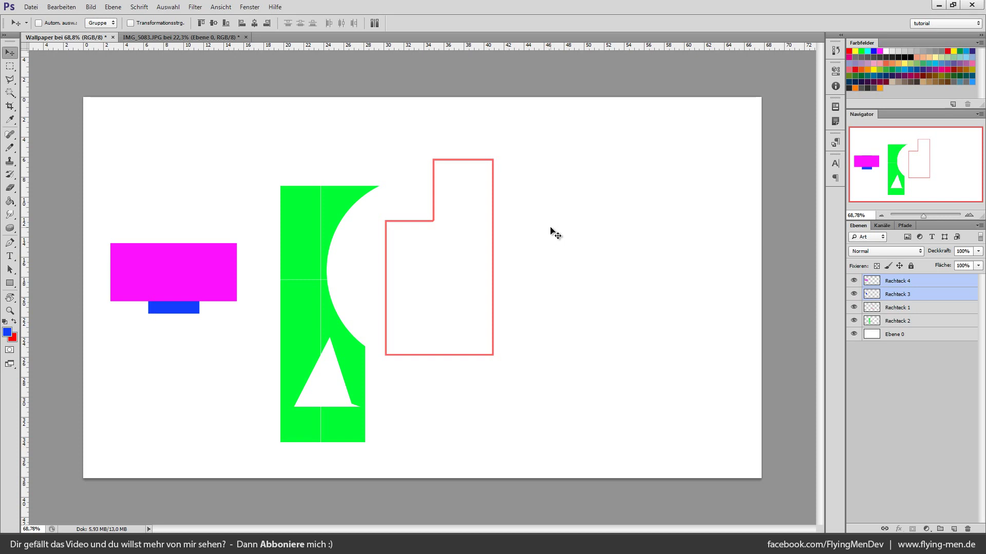
Select only Rechteck 4 and toggle the magenta and blue rectangles' visibility
{"action": "left_click", "coordinate": [891, 286]}
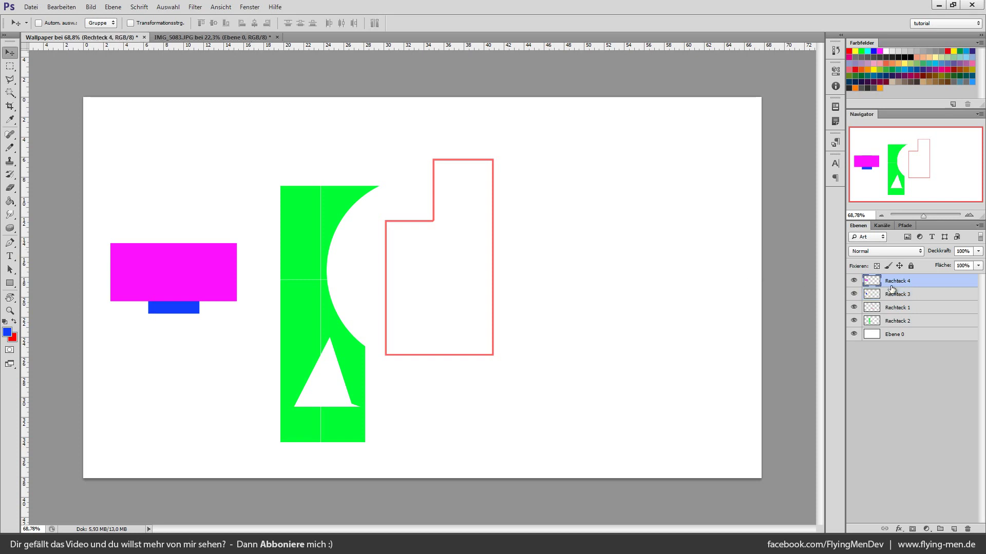
{"action": "left_click", "coordinate": [854, 280]}
{"action": "left_click", "coordinate": [854, 294]}
{"action": "left_click", "coordinate": [854, 281]}
Open Rechteck 4's blending options, test Opacity and Fill values, and enable Bevel and Emboss
{"action": "right_click", "coordinate": [898, 283]}
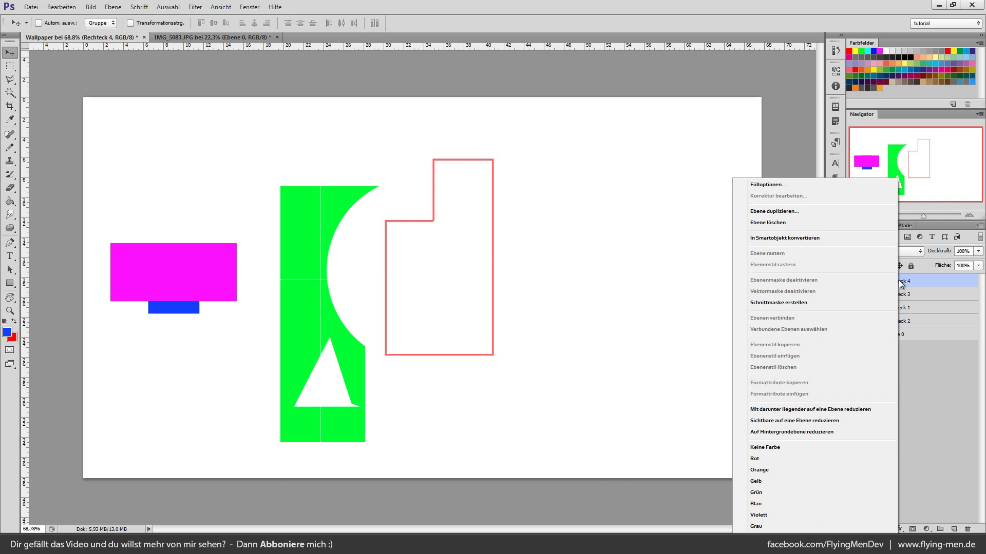
{"action": "left_click", "coordinate": [778, 187]}
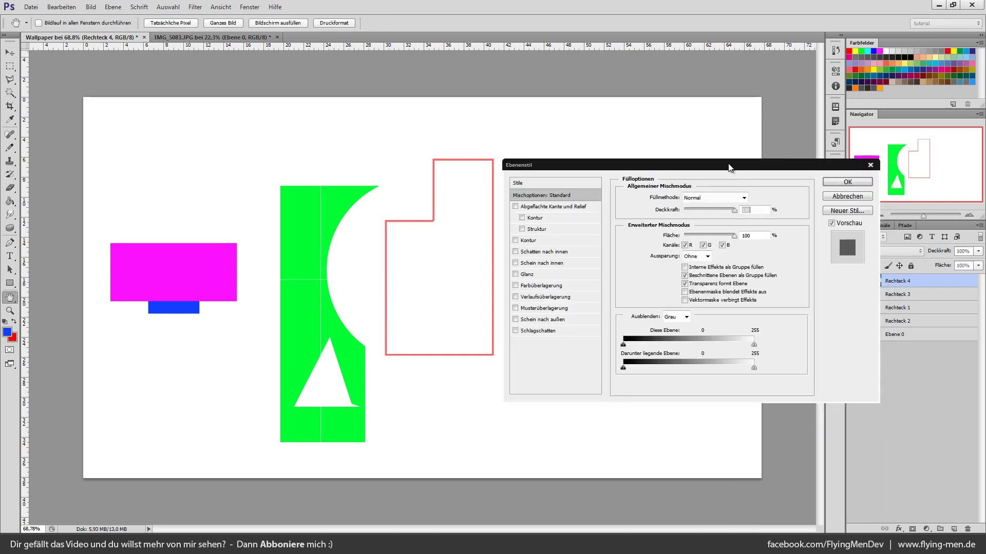
{"action": "mouse_move", "coordinate": [729, 167]}
{"action": "left_mouse_down"}
{"action": "mouse_move", "coordinate": [685, 224]}
{"action": "mouse_move", "coordinate": [580, 175]}
{"action": "left_mouse_up"}
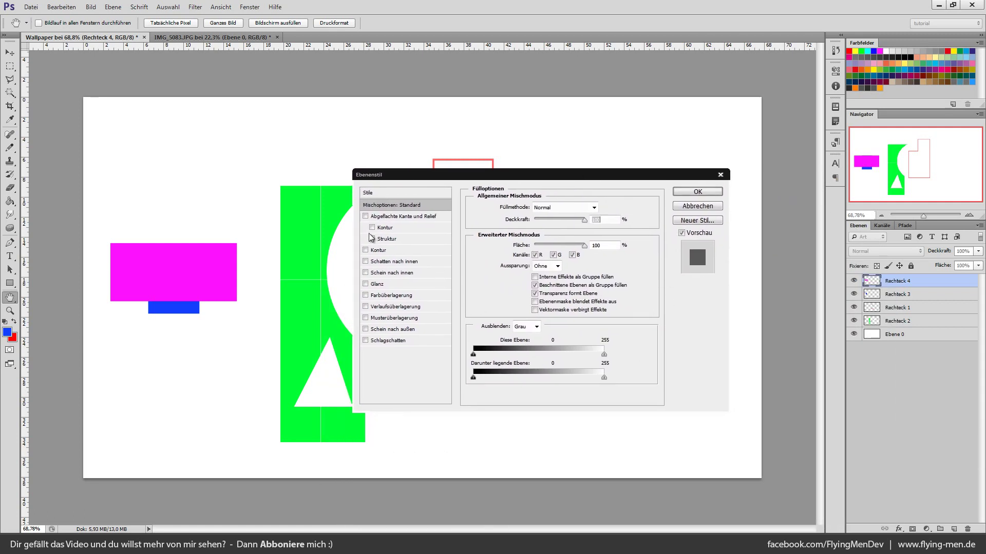
{"action": "left_click_drag", "start_coordinate": [584, 220], "coordinate": [578, 219]}
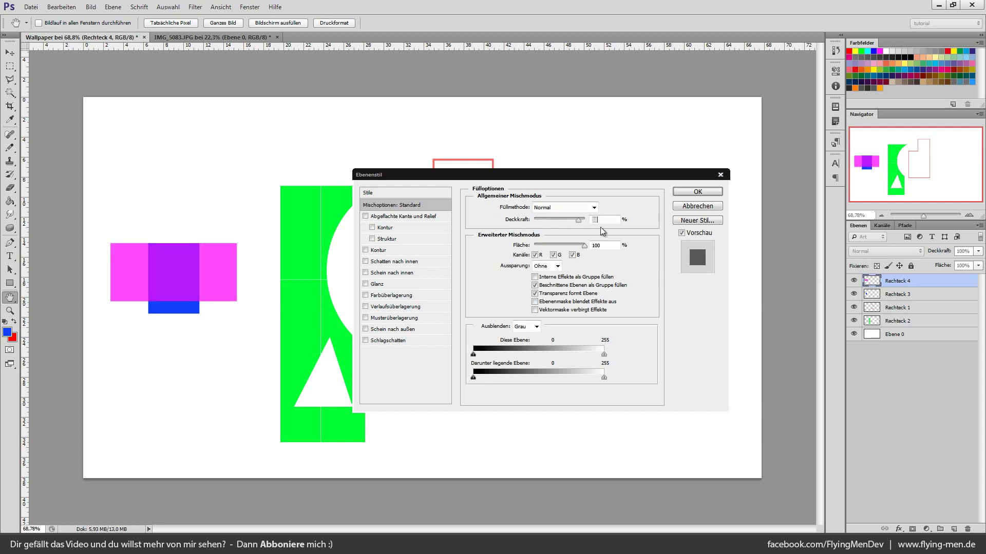
{"action": "type", "text": "100"}
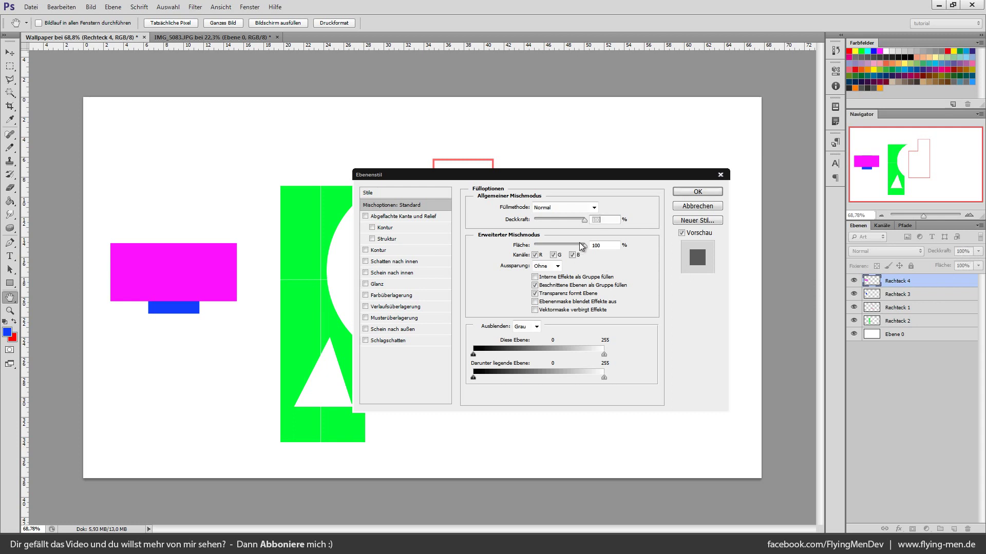
{"action": "left_click_drag", "start_coordinate": [583, 245], "coordinate": [523, 245]}
{"action": "type", "text": "00"}
{"action": "left_click", "coordinate": [387, 217]}
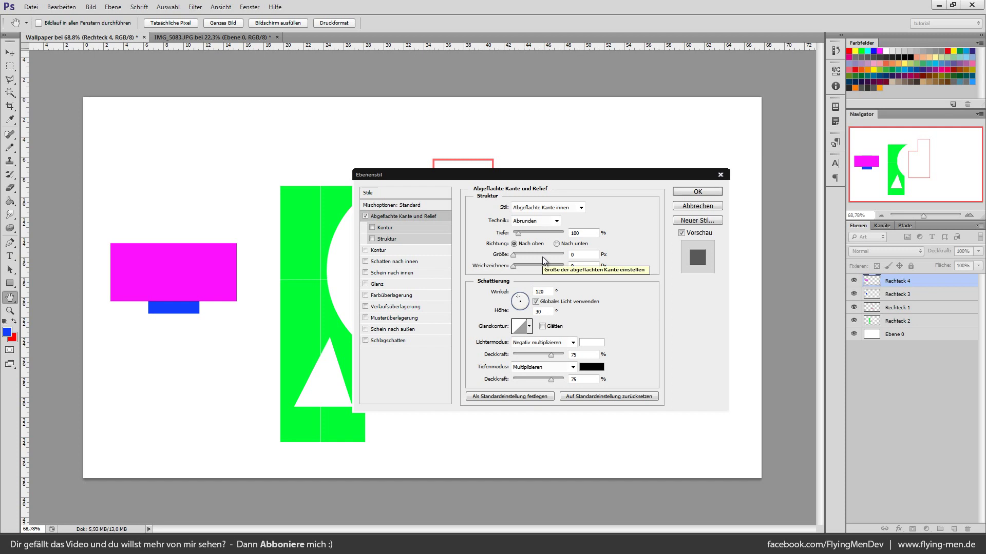
Set the bevel technique to Hard Chisel, increase size and depth, and dim the highlight
{"action": "left_click", "coordinate": [557, 221]}
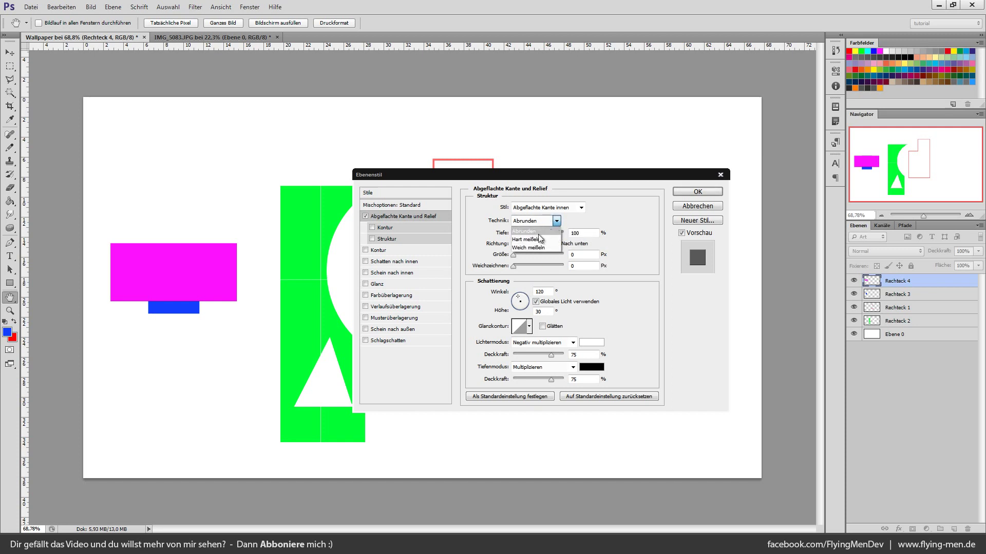
{"action": "left_click", "coordinate": [537, 236]}
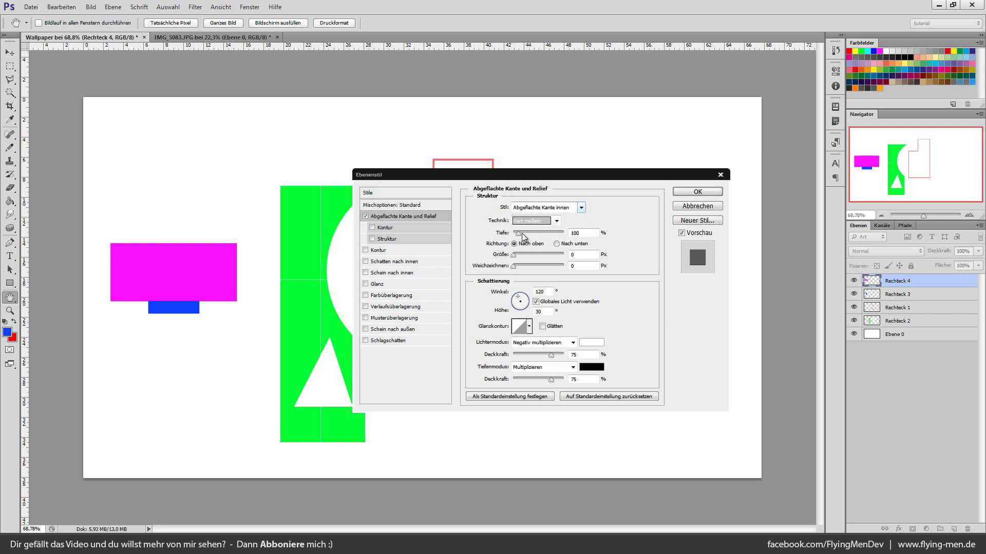
{"action": "left_click_drag", "start_coordinate": [515, 254], "coordinate": [524, 254]}
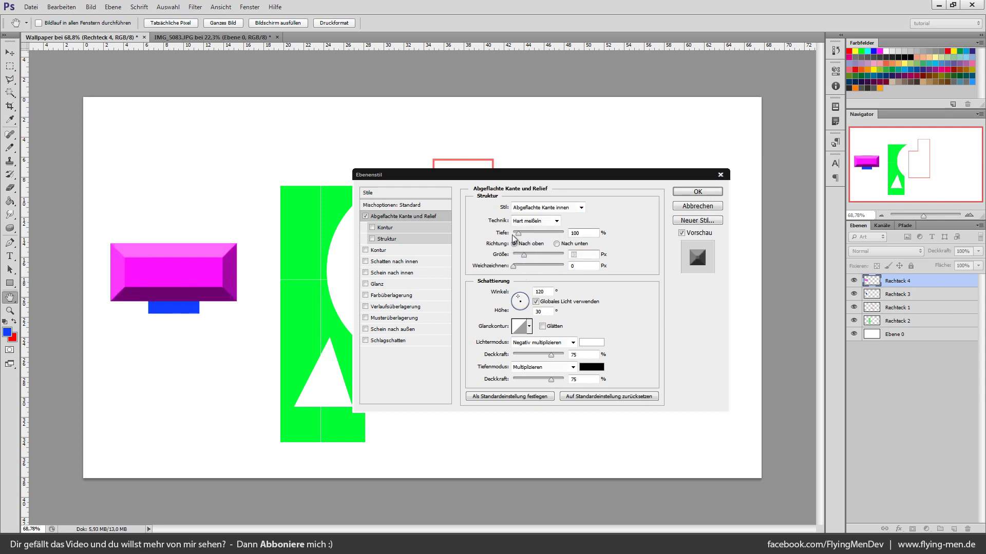
{"action": "mouse_move", "coordinate": [518, 233]}
{"action": "left_mouse_down"}
{"action": "mouse_move", "coordinate": [543, 233]}
{"action": "mouse_move", "coordinate": [521, 242]}
{"action": "mouse_move", "coordinate": [574, 243]}
{"action": "mouse_move", "coordinate": [518, 243]}
{"action": "left_mouse_up"}
{"action": "mouse_move", "coordinate": [551, 355]}
{"action": "left_mouse_down"}
{"action": "mouse_move", "coordinate": [513, 359]}
{"action": "mouse_move", "coordinate": [546, 355]}
{"action": "mouse_move", "coordinate": [497, 382]}
{"action": "mouse_move", "coordinate": [515, 391]}
{"action": "left_mouse_up"}
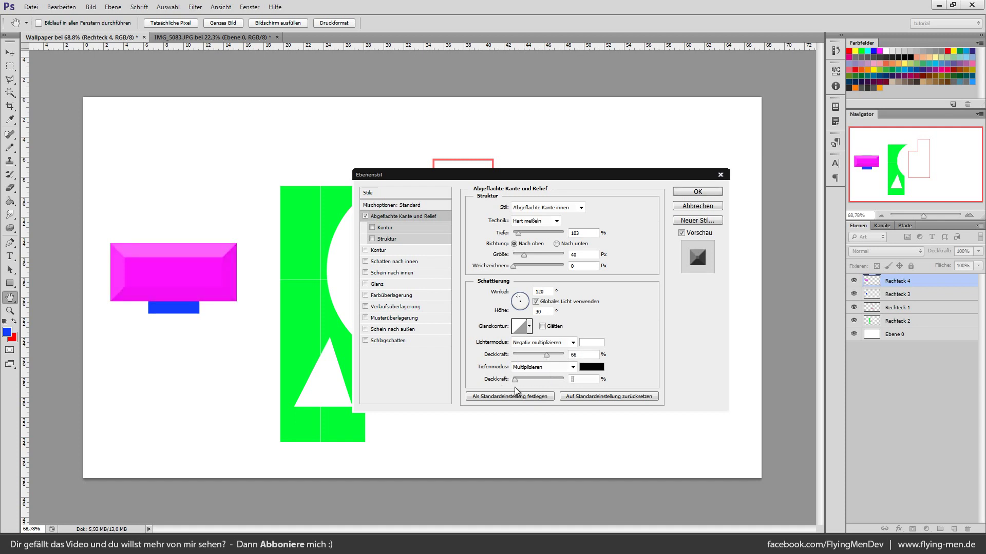
Enable the bevel contour and reduce its range to near minimum
{"action": "left_click", "coordinate": [372, 227]}
{"action": "left_click", "coordinate": [390, 229]}
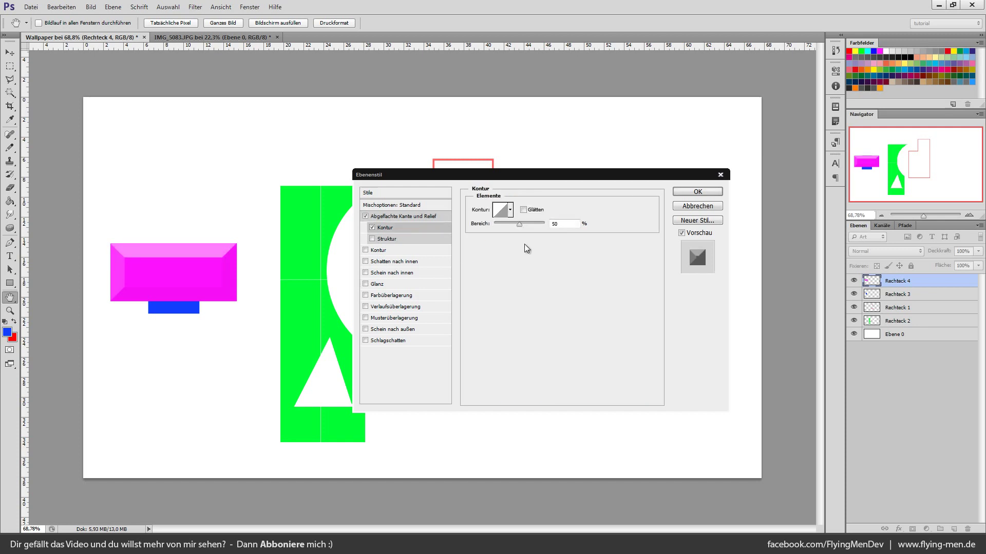
{"action": "left_click_drag", "start_coordinate": [520, 224], "coordinate": [500, 224]}
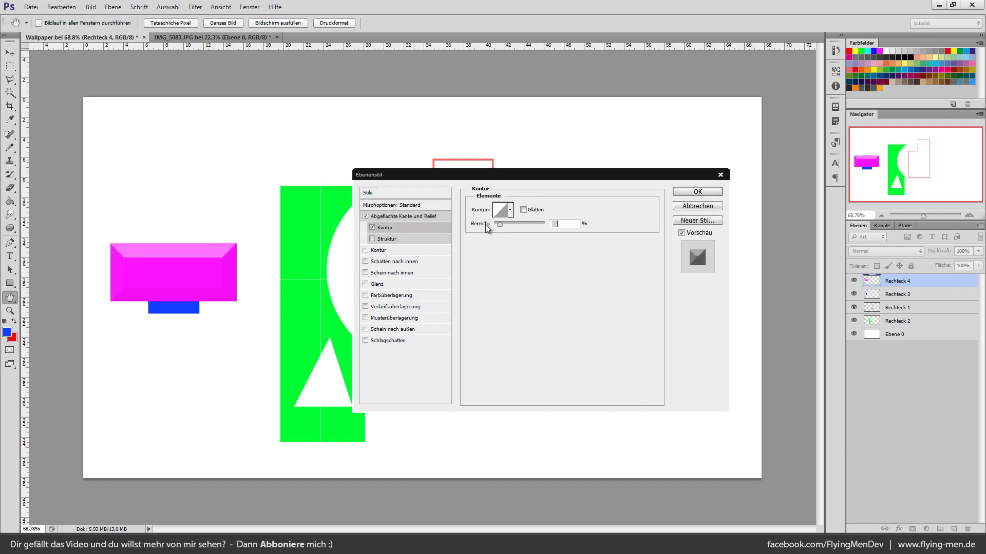
Try several texture patterns on the bevel, then switch contour and texture back off
{"action": "left_click", "coordinate": [380, 240]}
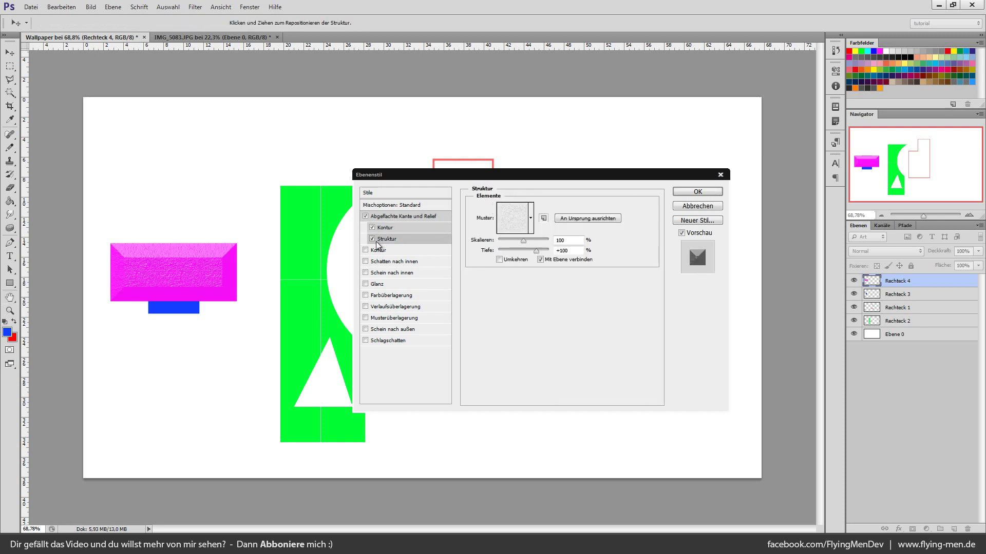
{"action": "left_click", "coordinate": [530, 217]}
{"action": "mouse_move", "coordinate": [562, 252]}
{"action": "left_mouse_down"}
{"action": "mouse_move", "coordinate": [559, 300]}
{"action": "mouse_move", "coordinate": [557, 232]}
{"action": "left_mouse_up"}
{"action": "left_click", "coordinate": [496, 283]}
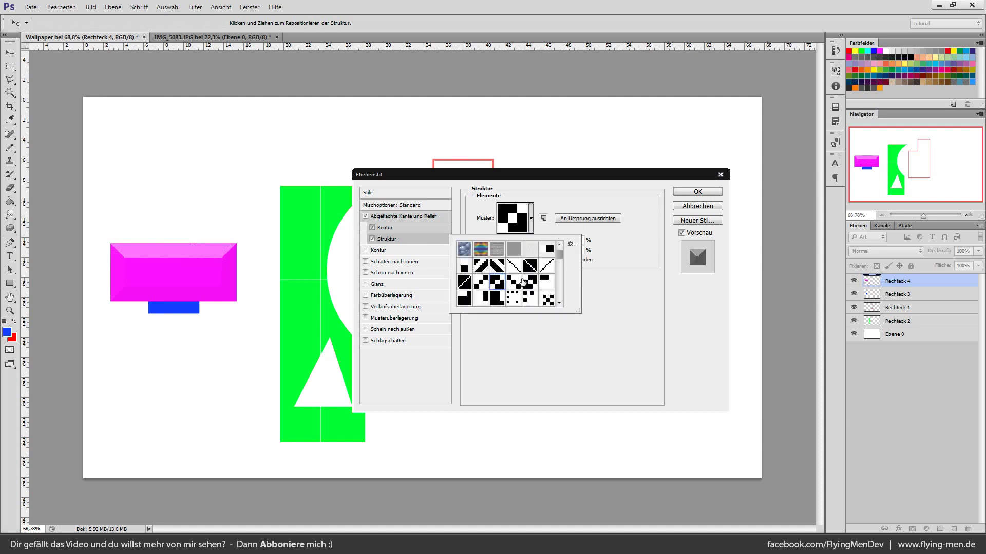
{"action": "left_click", "coordinate": [529, 282]}
{"action": "left_click", "coordinate": [497, 298]}
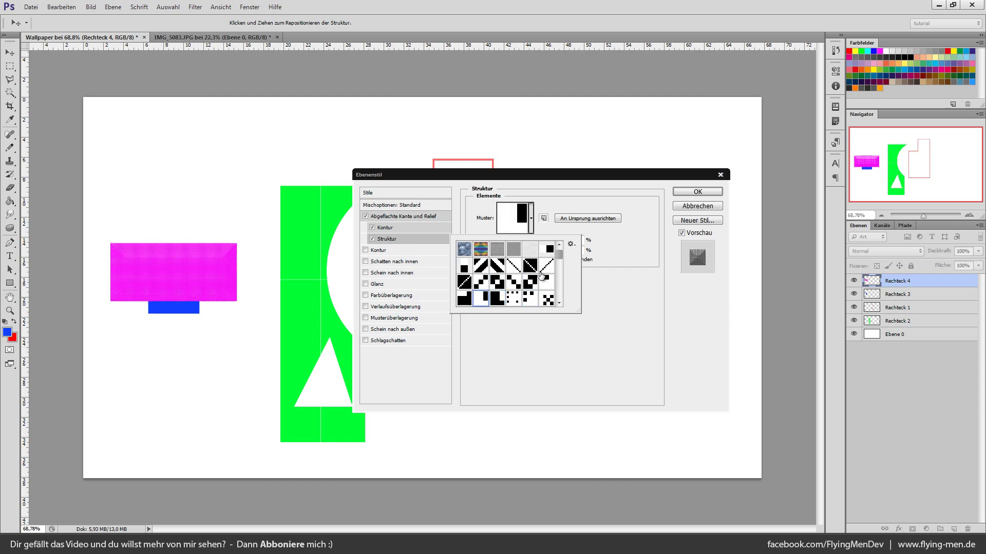
{"action": "left_click", "coordinate": [922, 503]}
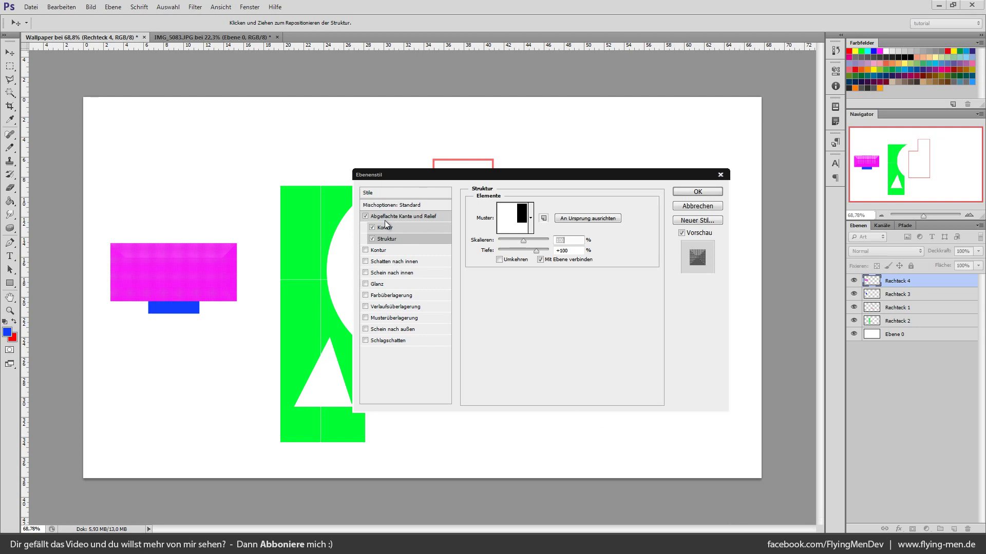
{"action": "left_click", "coordinate": [372, 228]}
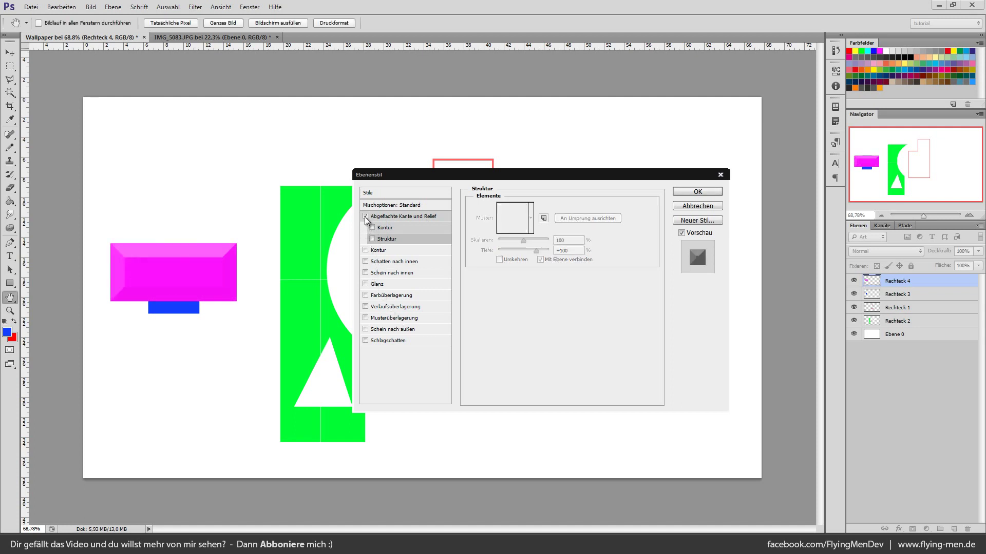
Remove the bevel, try a black stroke at various sizes and positions, then remove it and enable Inner Shadow
{"action": "left_click", "coordinate": [365, 216]}
{"action": "left_click", "coordinate": [365, 250]}
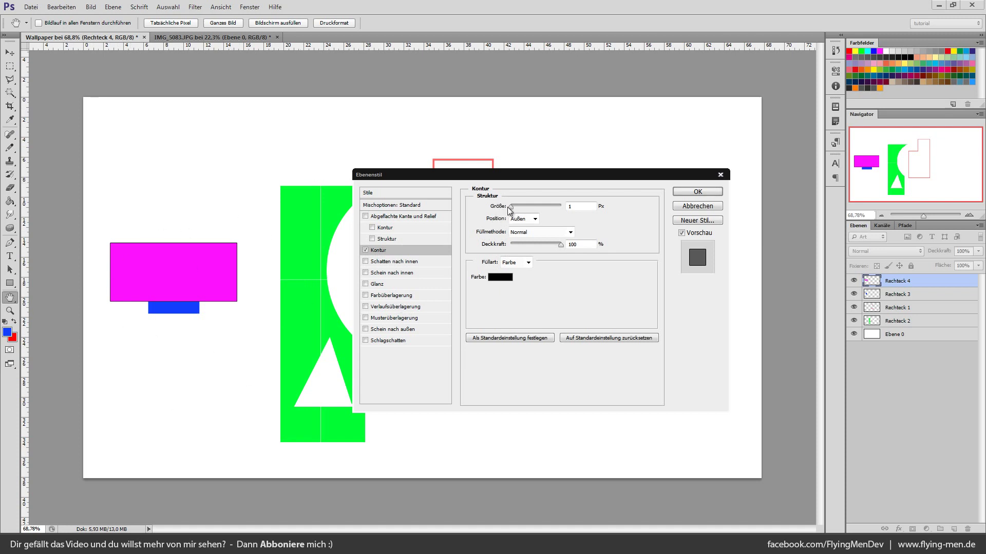
{"action": "left_click_drag", "start_coordinate": [512, 206], "coordinate": [520, 208]}
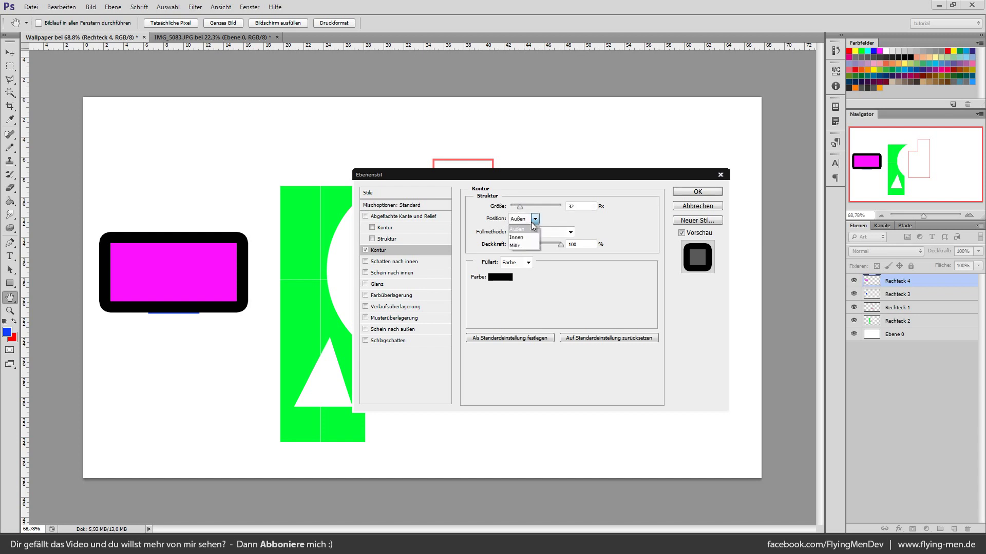
{"action": "left_click", "coordinate": [524, 238]}
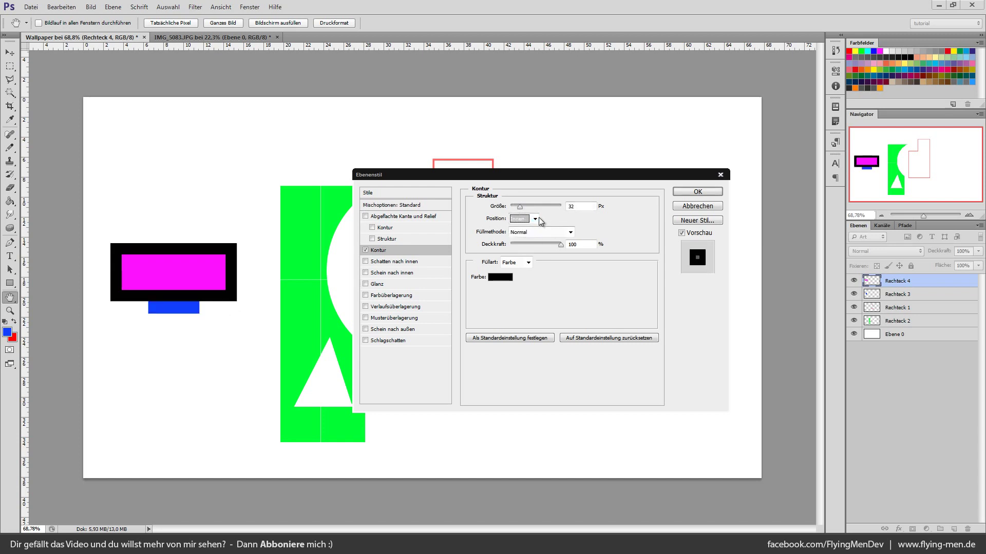
{"action": "left_click", "coordinate": [529, 245]}
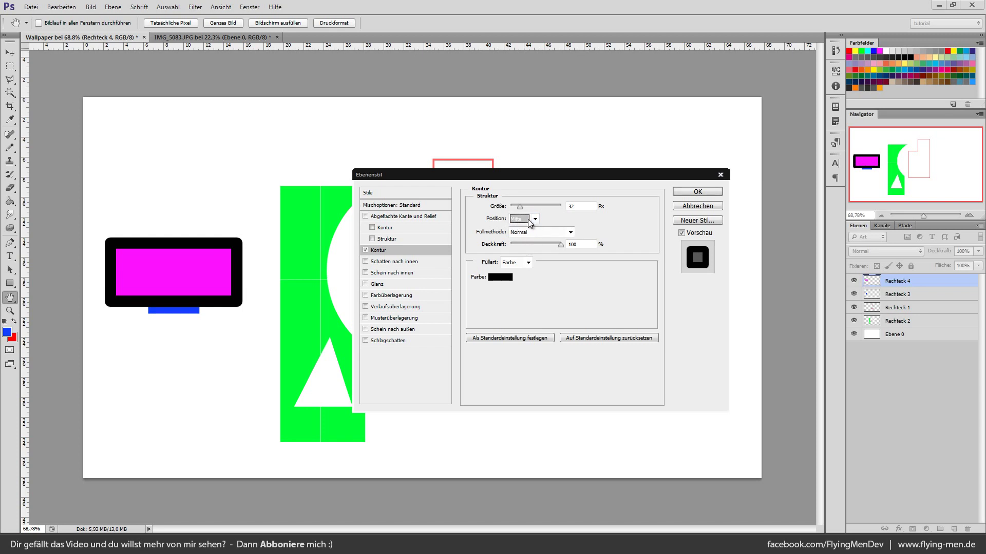
{"action": "left_click", "coordinate": [527, 219]}
{"action": "left_click_drag", "start_coordinate": [520, 207], "coordinate": [510, 206]}
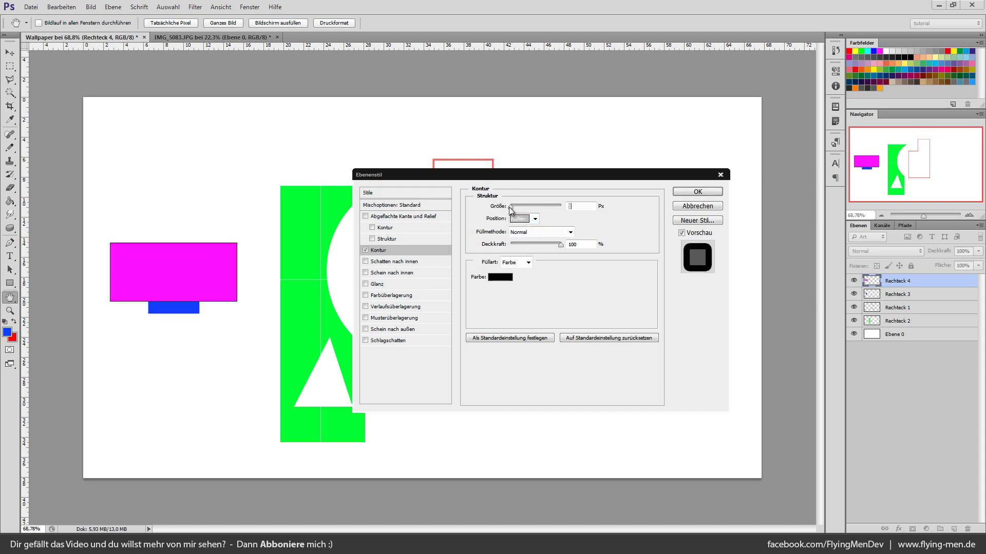
{"action": "left_click", "coordinate": [365, 250]}
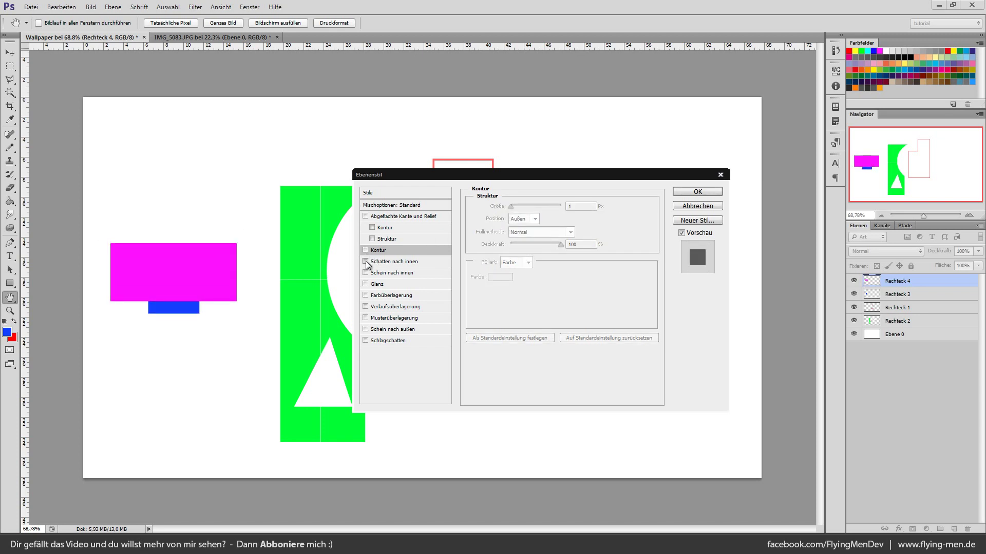
{"action": "left_click", "coordinate": [386, 264]}
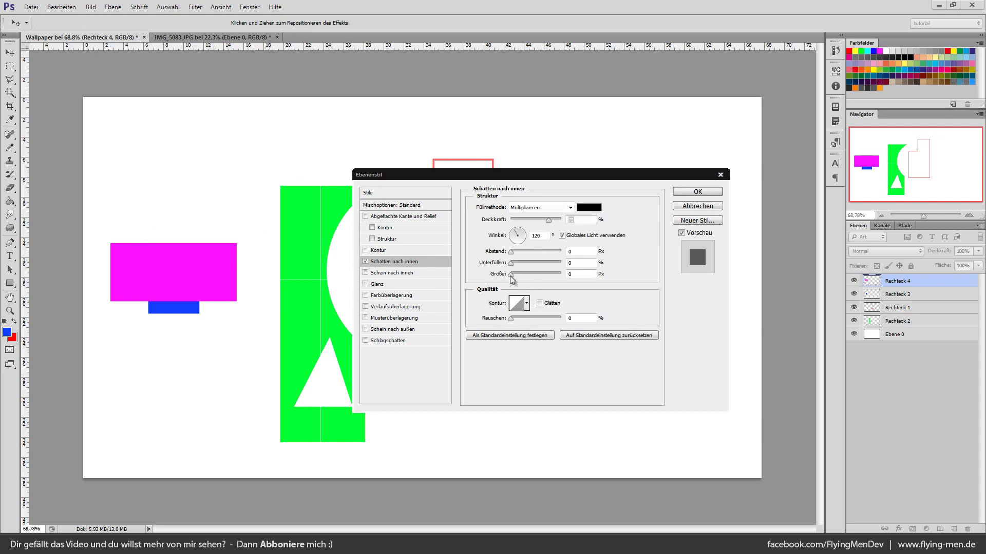
Try a larger, stronger inner shadow with added noise
{"action": "mouse_move", "coordinate": [511, 276]}
{"action": "left_mouse_down"}
{"action": "mouse_move", "coordinate": [531, 251]}
{"action": "mouse_move", "coordinate": [498, 252]}
{"action": "left_mouse_up"}
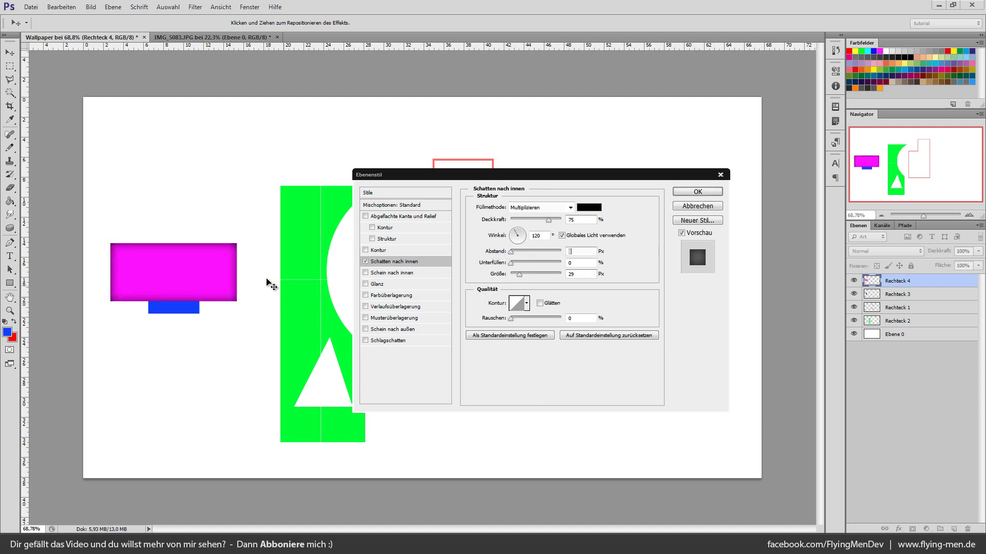
{"action": "left_click_drag", "start_coordinate": [544, 225], "coordinate": [557, 227]}
{"action": "mouse_move", "coordinate": [511, 319]}
{"action": "left_mouse_down"}
{"action": "mouse_move", "coordinate": [593, 320]}
{"action": "mouse_move", "coordinate": [458, 322]}
{"action": "left_mouse_up"}
Switch to Inner Glow, widen it, and try yellow, magenta and pink colours before cancelling
{"action": "left_click", "coordinate": [366, 261]}
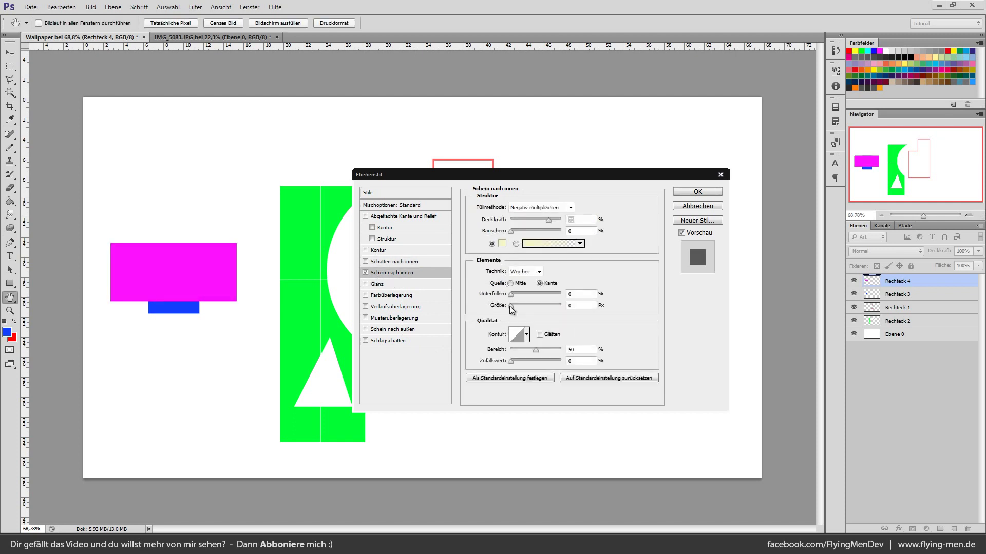
{"action": "left_click_drag", "start_coordinate": [511, 305], "coordinate": [537, 305]}
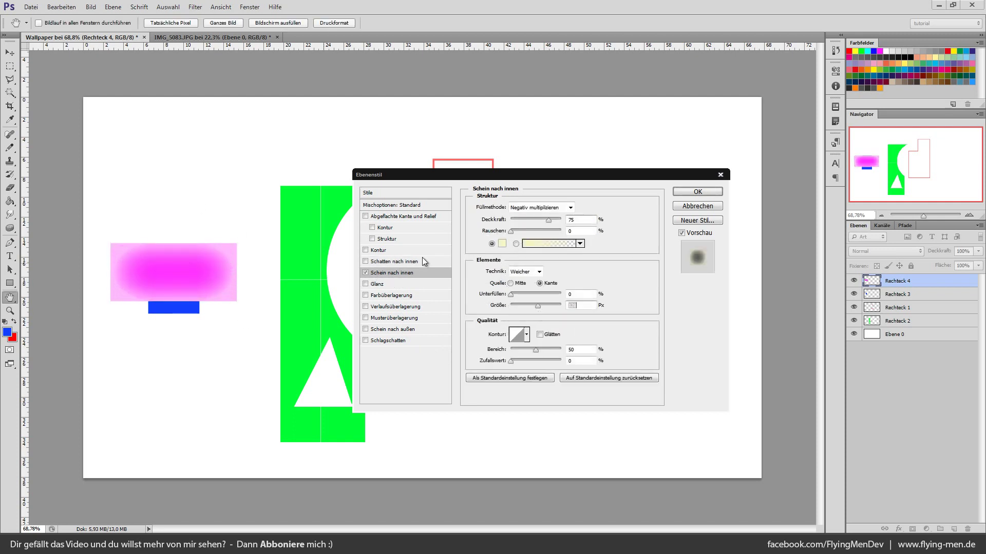
{"action": "left_click", "coordinate": [501, 243]}
{"action": "left_click_drag", "start_coordinate": [676, 419], "coordinate": [744, 362]}
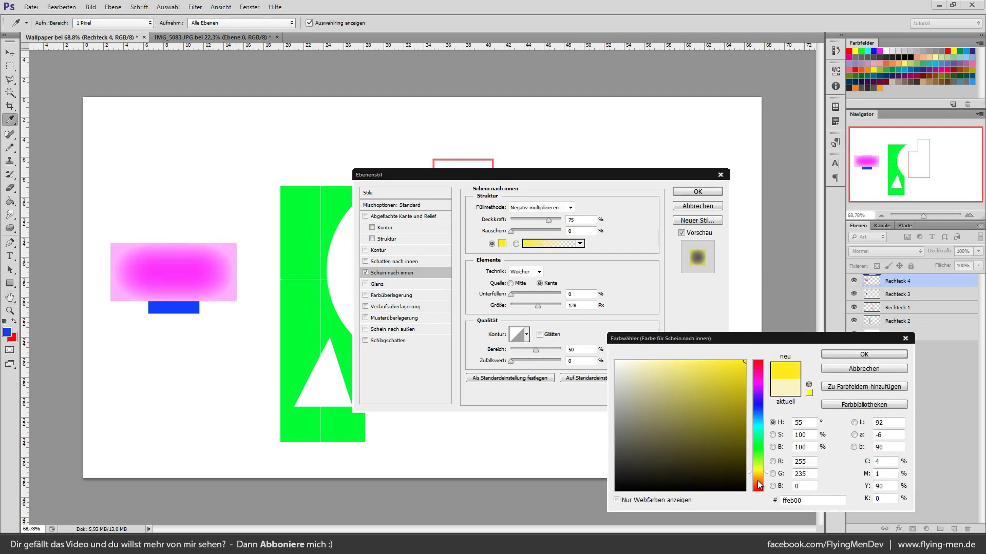
{"action": "left_click_drag", "start_coordinate": [759, 484], "coordinate": [766, 386]}
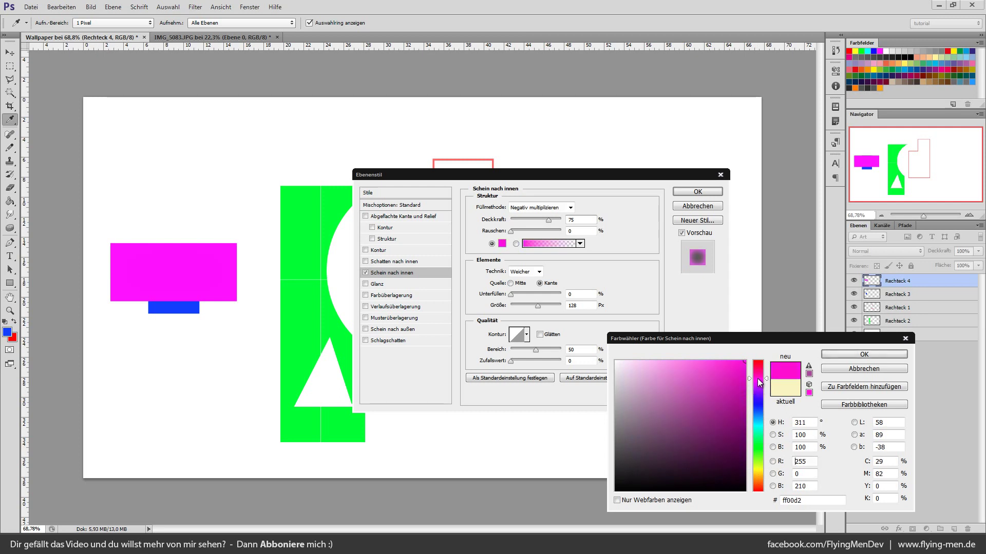
{"action": "left_click", "coordinate": [671, 361]}
{"action": "left_click", "coordinate": [785, 389]}
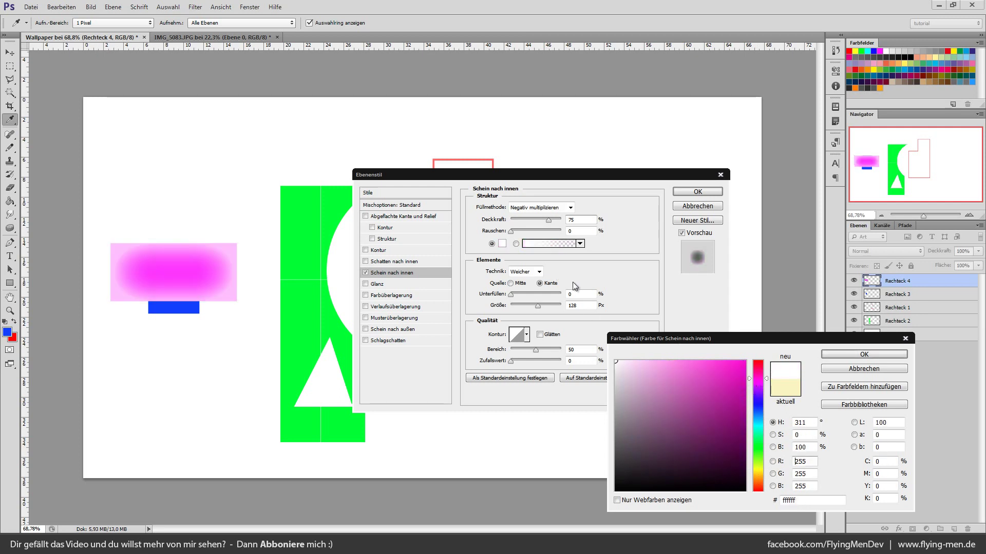
{"action": "left_click", "coordinate": [864, 354]}
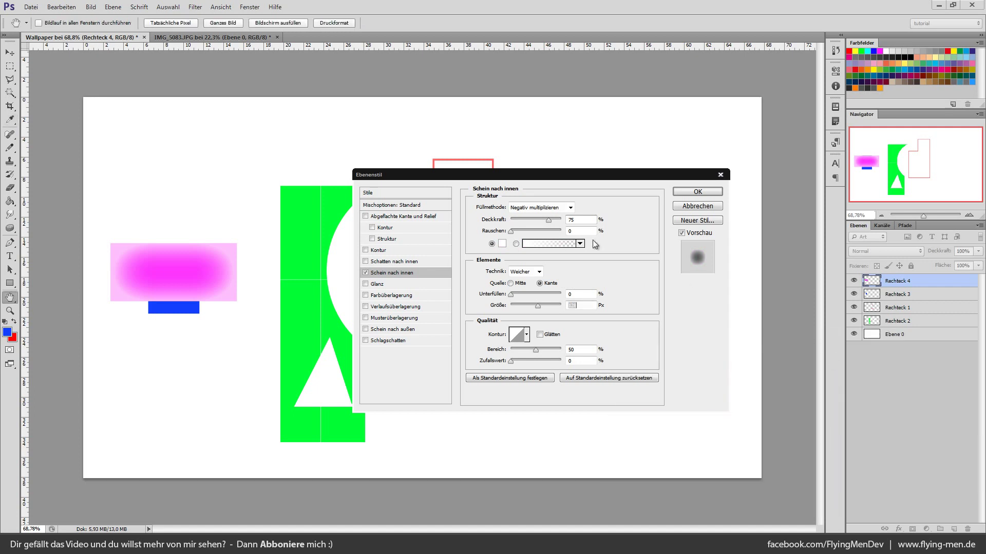
Set the inner glow blend mode to Overlay (Ineinanderkopieren) at 100% opacity
{"action": "left_click", "coordinate": [561, 209]}
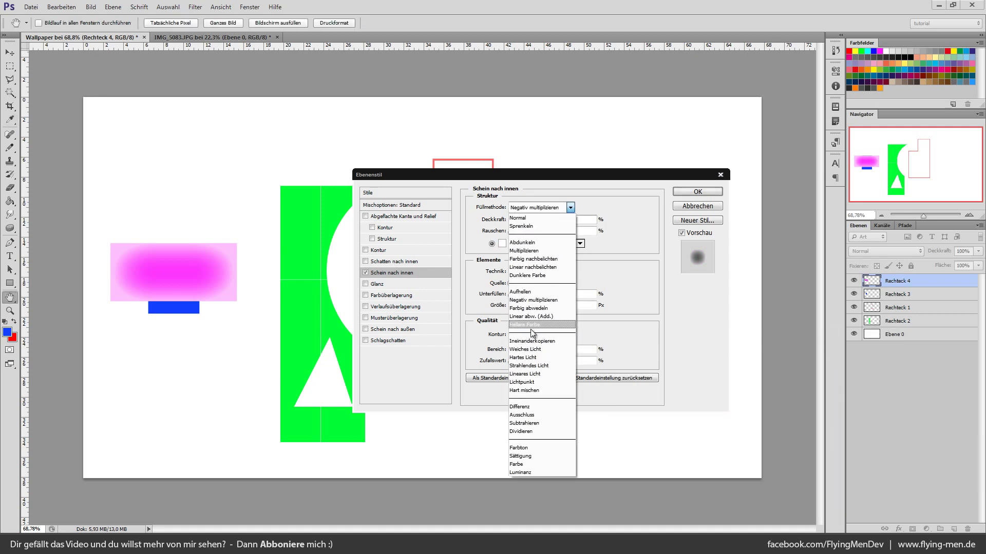
{"action": "left_click", "coordinate": [532, 341]}
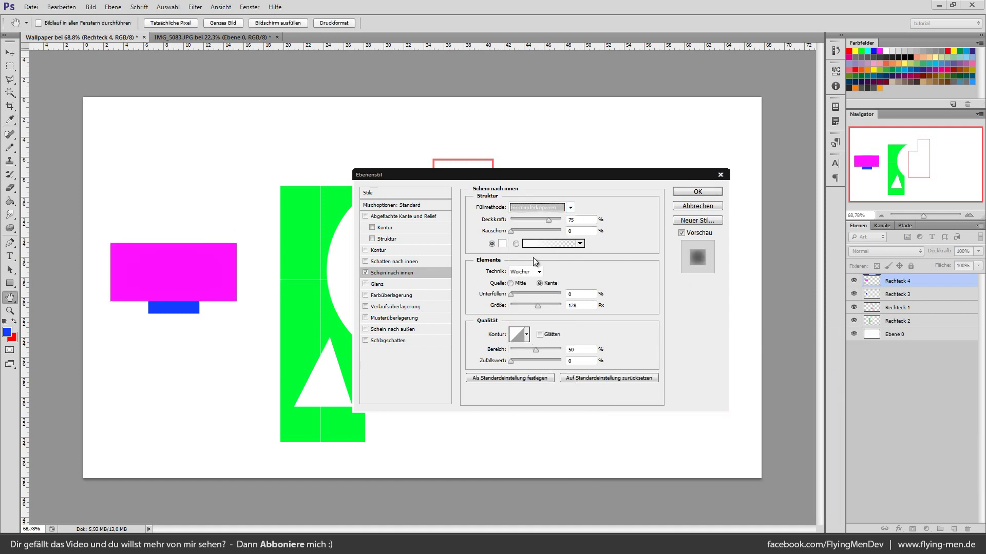
{"action": "left_click_drag", "start_coordinate": [548, 220], "coordinate": [561, 220]}
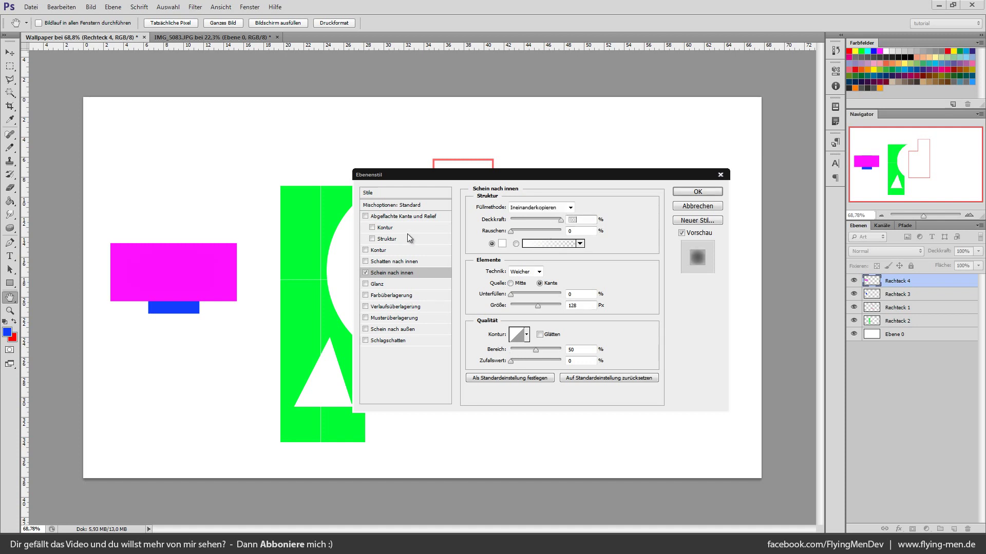
Turn off inner glow, try a Satin effect with lower opacity and larger distance, then remove it
{"action": "left_click", "coordinate": [366, 273]}
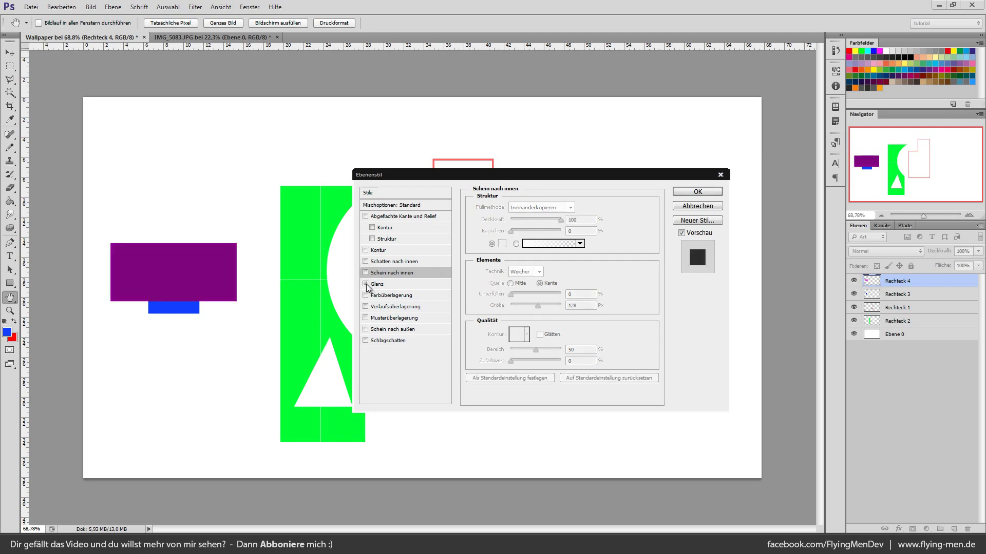
{"action": "left_click", "coordinate": [379, 284]}
{"action": "left_click_drag", "start_coordinate": [537, 221], "coordinate": [536, 220]}
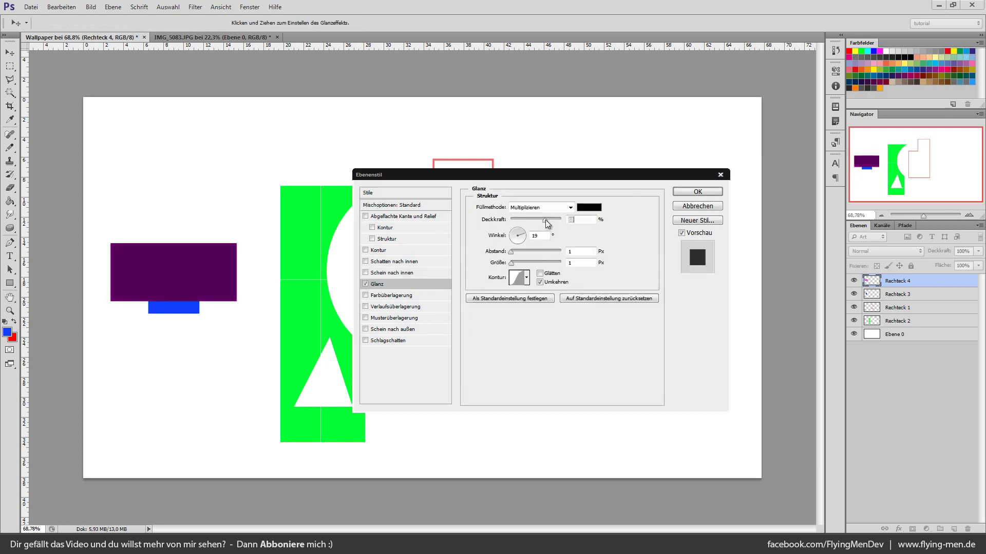
{"action": "left_click_drag", "start_coordinate": [512, 252], "coordinate": [567, 246]}
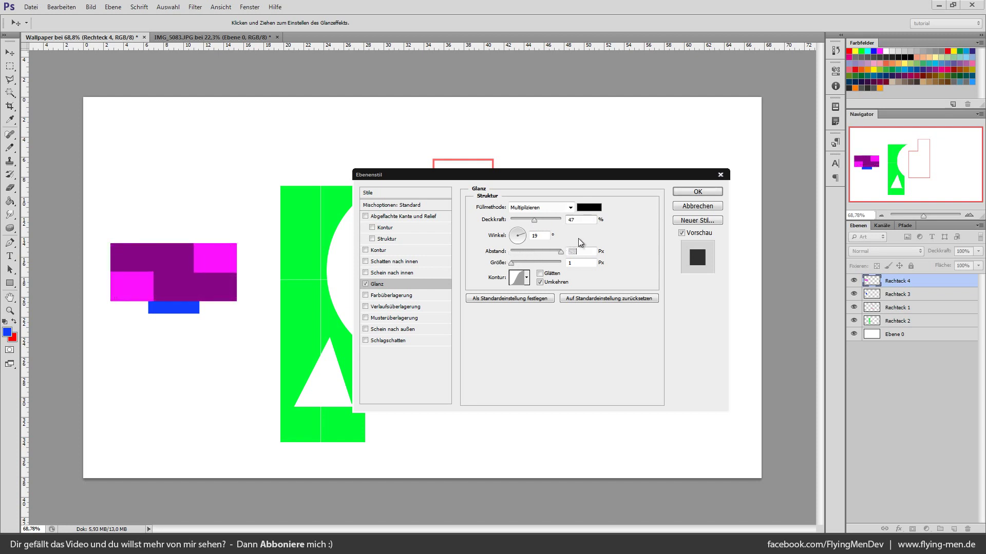
{"action": "left_click", "coordinate": [366, 284]}
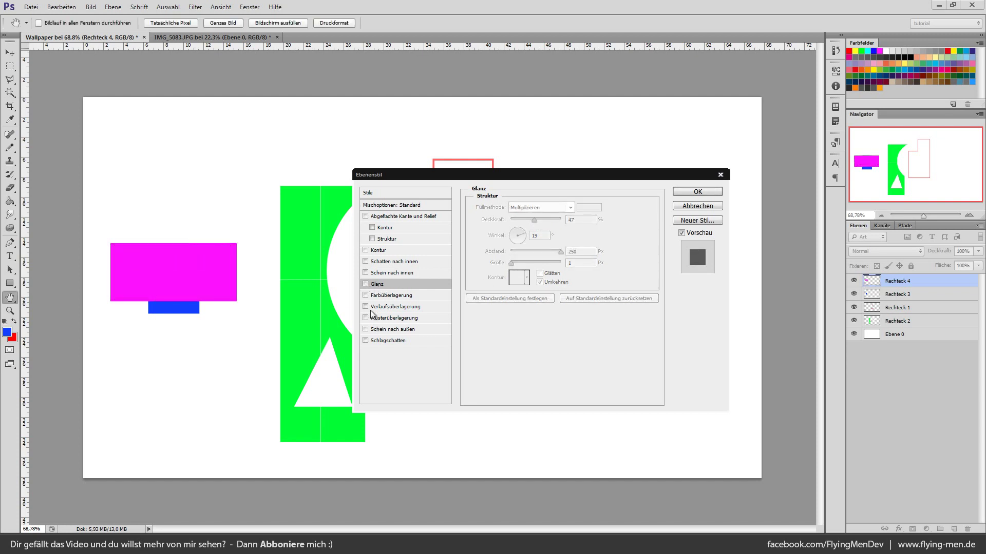
Try a red Color Overlay on the rectangle, then remove it
{"action": "left_click", "coordinate": [365, 295]}
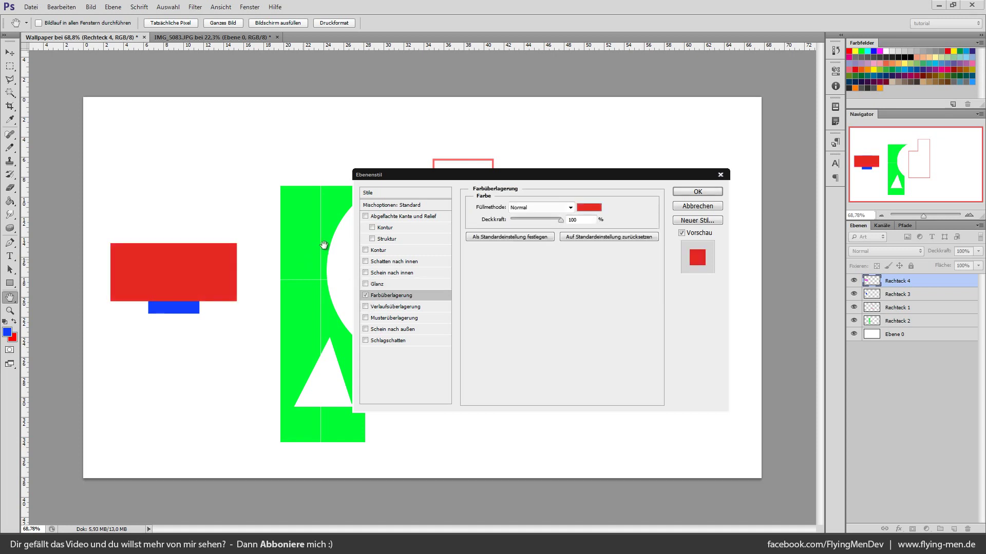
{"action": "left_click", "coordinate": [586, 208]}
{"action": "left_click_drag", "start_coordinate": [631, 365], "coordinate": [744, 362]}
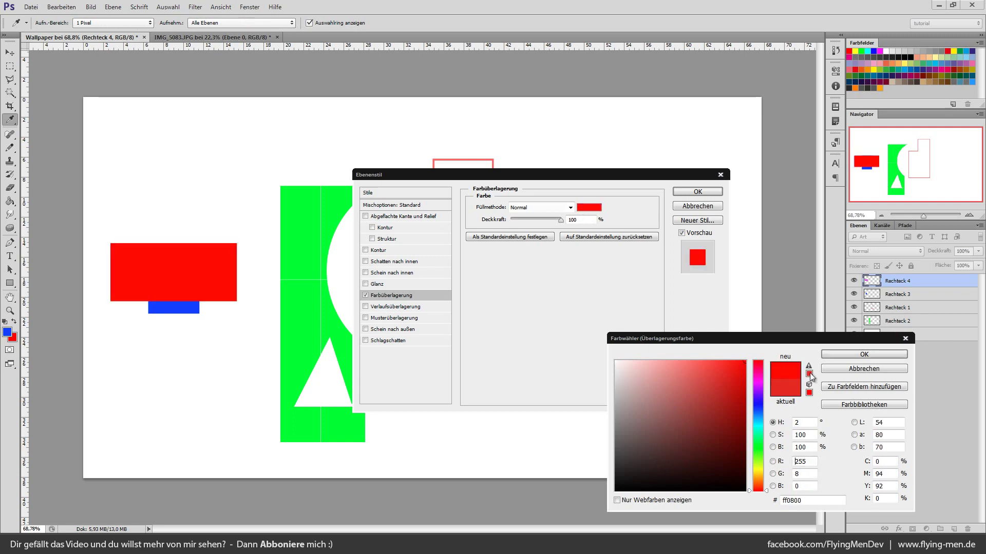
{"action": "left_click", "coordinate": [854, 371]}
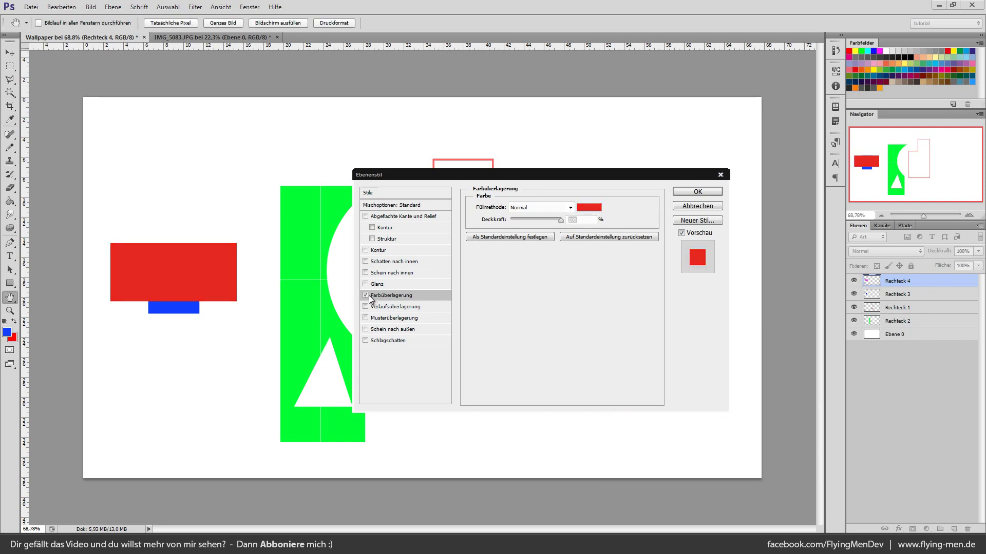
{"action": "left_click", "coordinate": [367, 297]}
Test gradient overlay presets (Violett Orange, Kupfer, chrome, Spektrum, stripes), remove it, and enable Pattern Overlay
{"action": "left_click", "coordinate": [376, 308]}
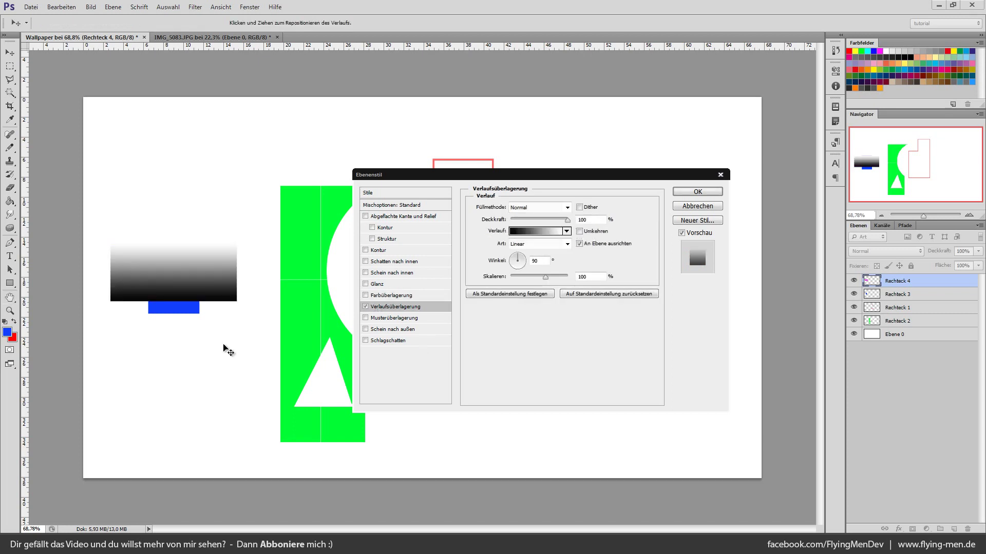
{"action": "left_click", "coordinate": [520, 232]}
{"action": "left_click", "coordinate": [374, 107]}
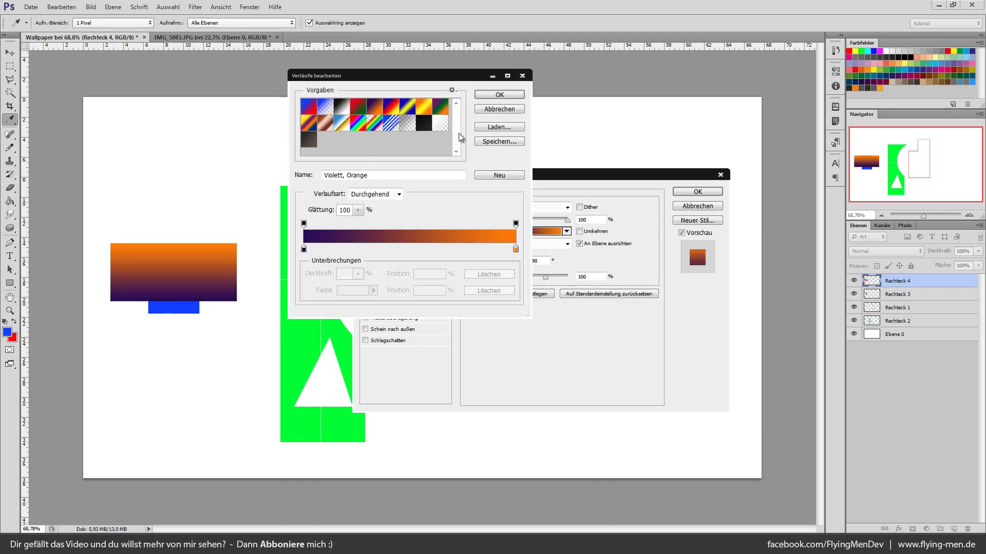
{"action": "left_click", "coordinate": [444, 109]}
{"action": "left_click", "coordinate": [325, 130]}
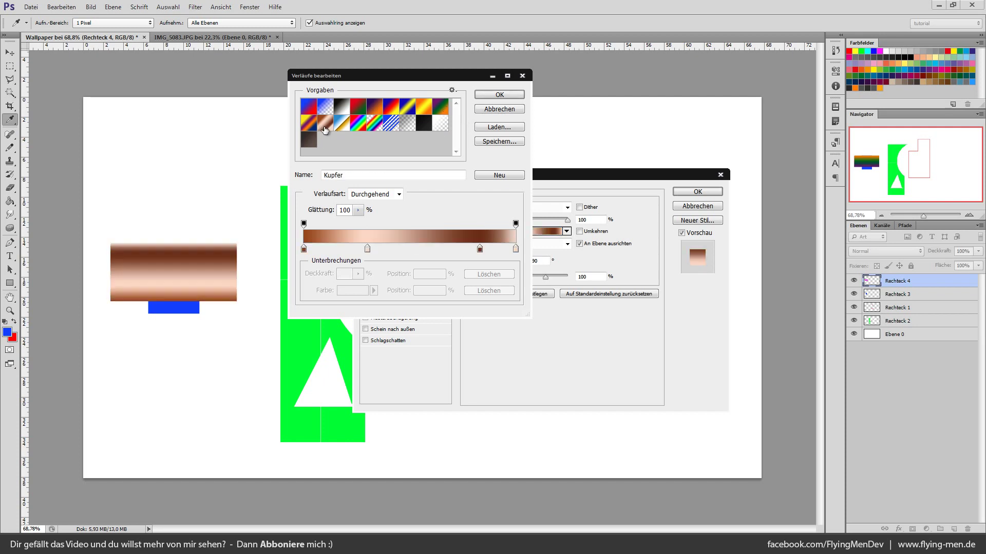
{"action": "left_click", "coordinate": [342, 126]}
{"action": "left_click", "coordinate": [358, 130]}
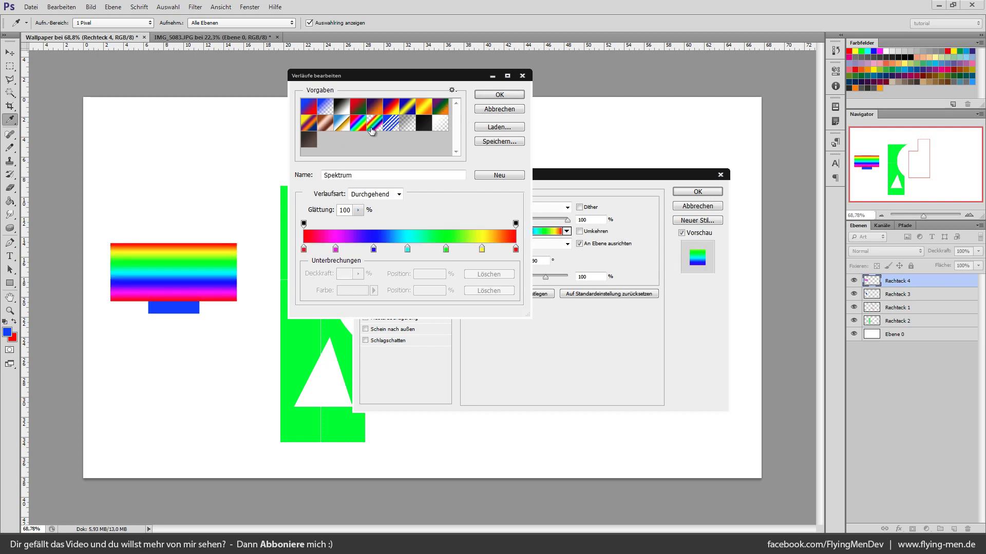
{"action": "left_click", "coordinate": [410, 132]}
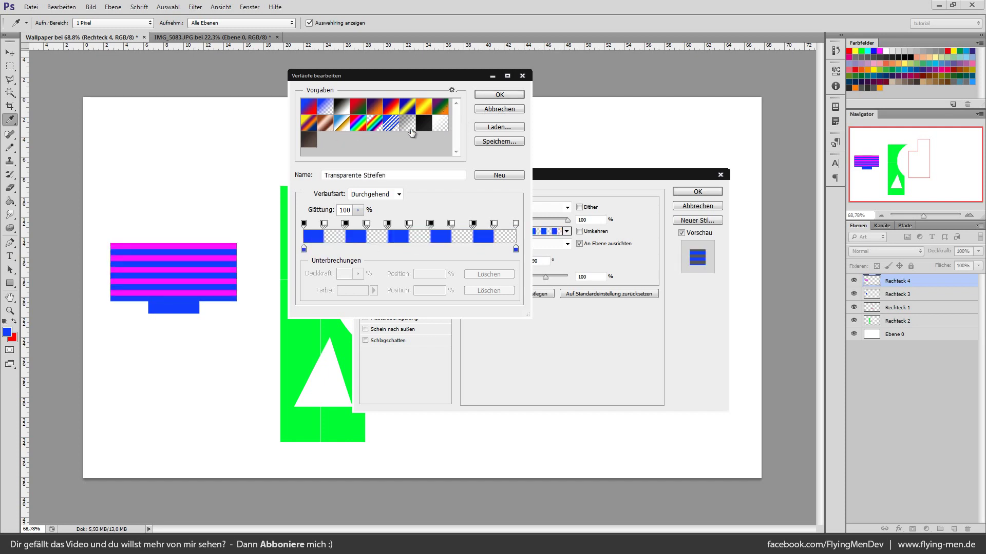
{"action": "left_click", "coordinate": [496, 109]}
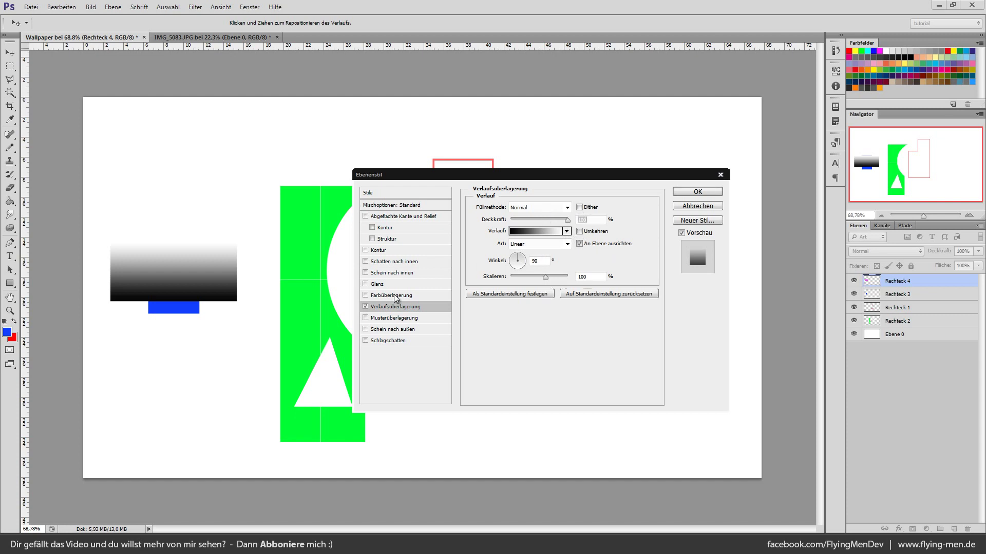
{"action": "left_click", "coordinate": [366, 307]}
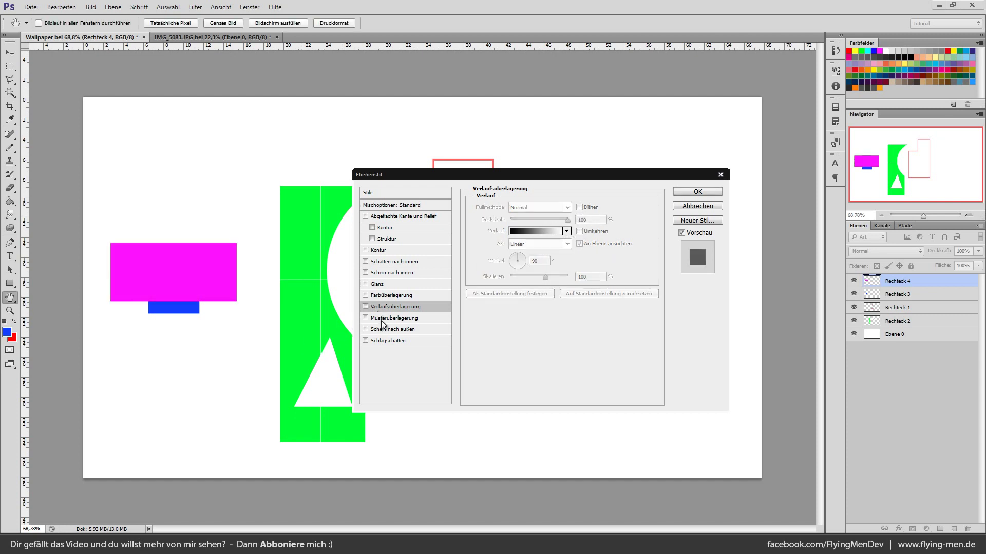
{"action": "left_click", "coordinate": [382, 318]}
Apply the checkerboard pattern, try Overlay blending, then set blending back to Normal
{"action": "left_click", "coordinate": [543, 243]}
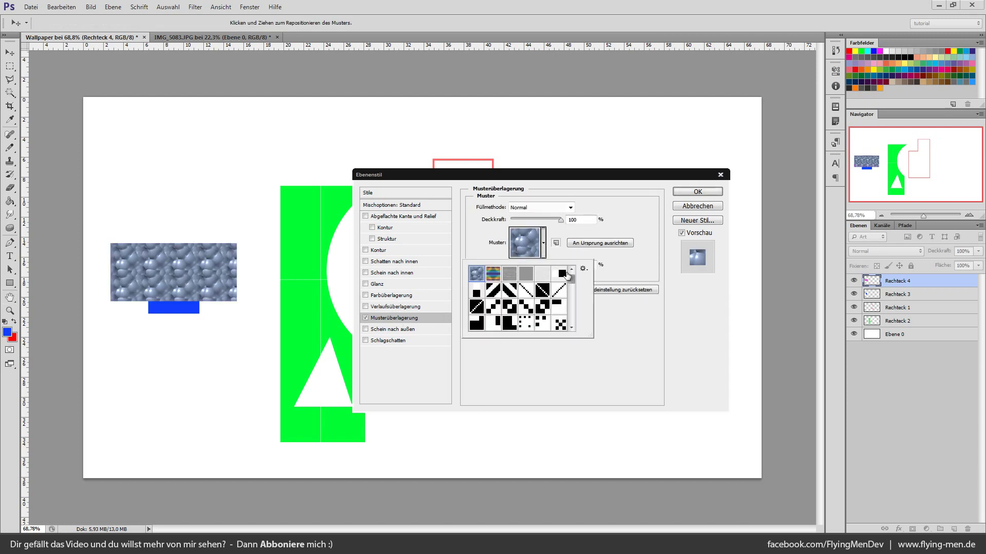
{"action": "left_click_drag", "start_coordinate": [571, 281], "coordinate": [569, 330]}
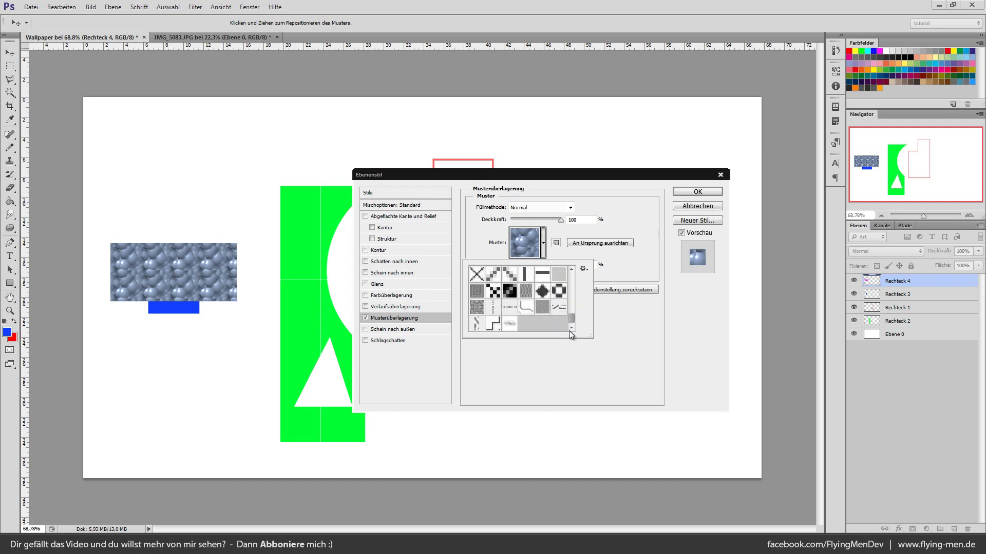
{"action": "left_click", "coordinate": [493, 292]}
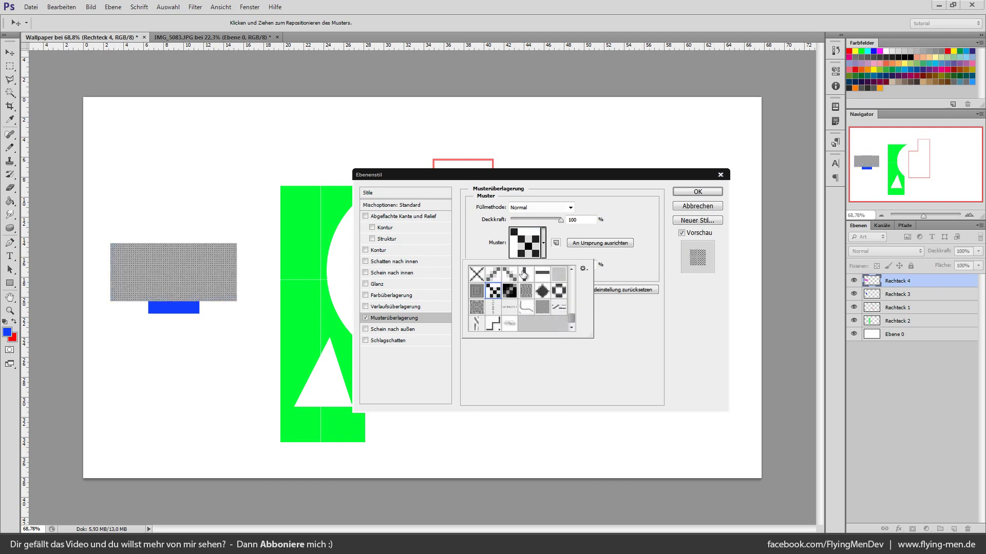
{"action": "left_click", "coordinate": [541, 207]}
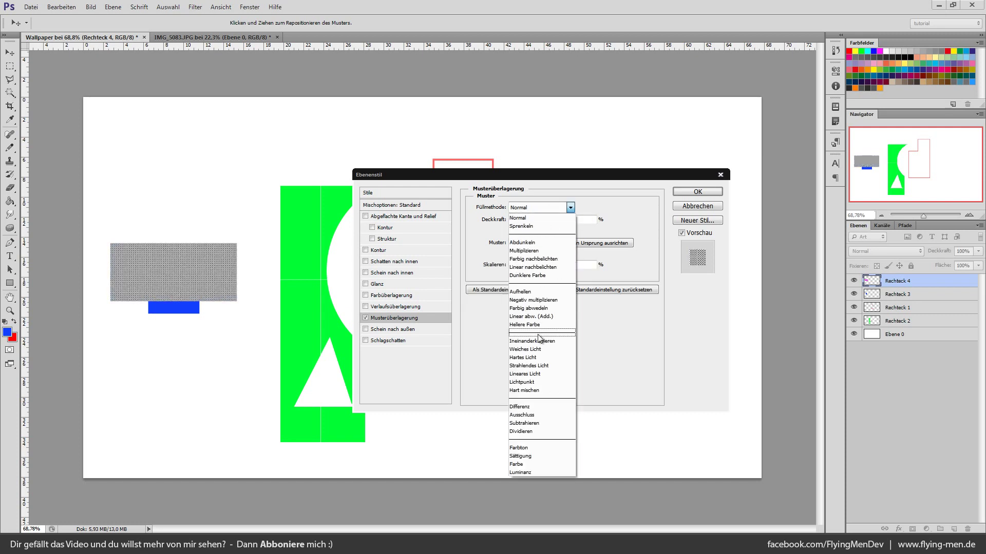
{"action": "left_click", "coordinate": [535, 344]}
{"action": "left_click", "coordinate": [539, 207]}
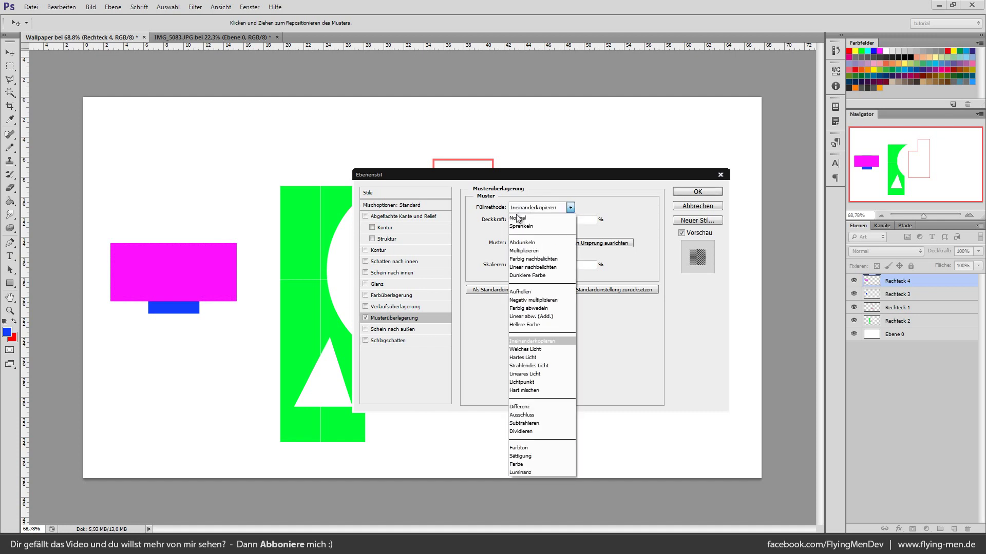
{"action": "left_click", "coordinate": [546, 221]}
Adjust the pattern opacity, then remove Pattern Overlay and enable Outer Glow
{"action": "left_click_drag", "start_coordinate": [560, 220], "coordinate": [525, 219]}
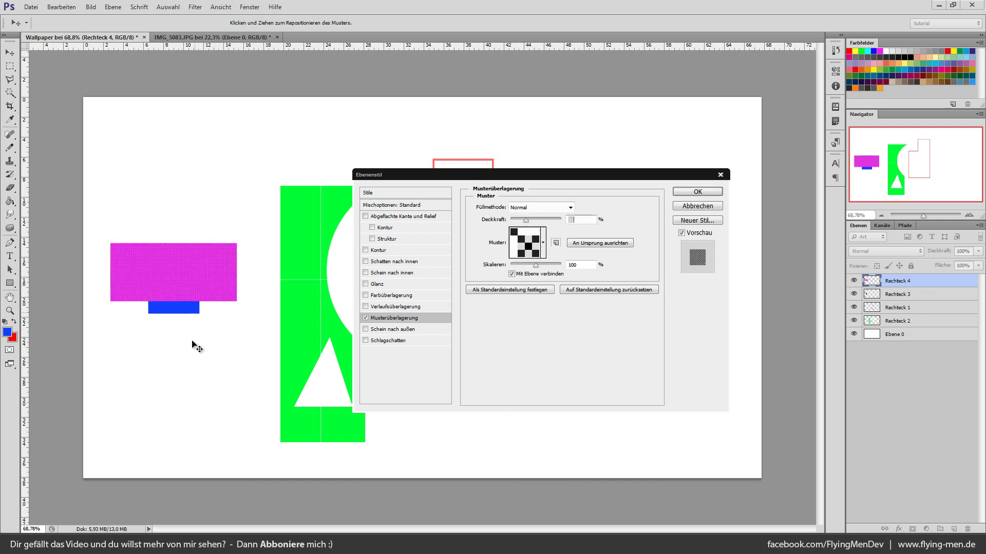
{"action": "key", "text": "shift+Up"}
{"action": "key", "text": "Up"}
{"action": "key", "text": "Up"}
{"action": "key", "text": "Up"}
{"action": "left_click", "coordinate": [366, 319]}
{"action": "left_click", "coordinate": [390, 330]}
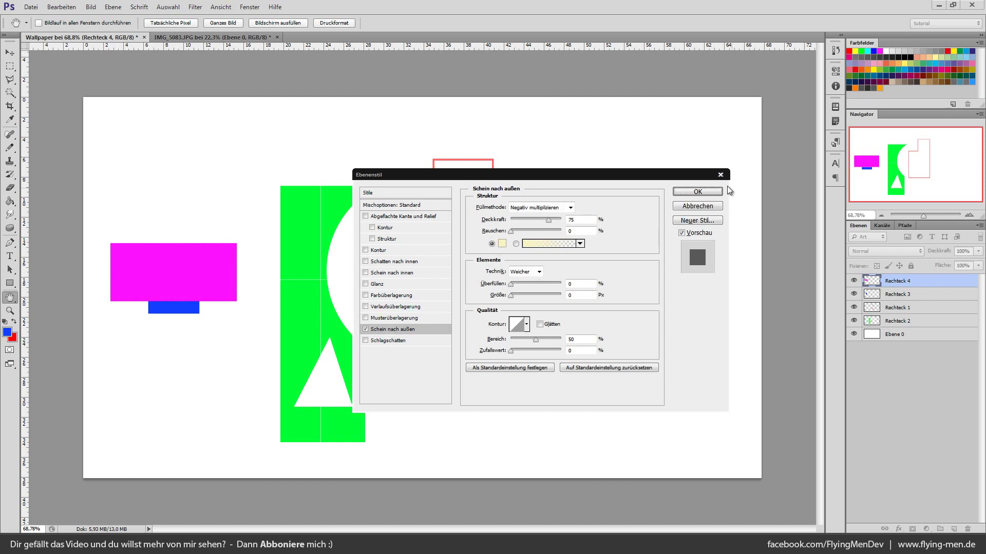
Add a dark grey (2b2b2b) colour overlay to the Ebene 0 background layer
{"action": "left_click", "coordinate": [699, 206]}
{"action": "right_click", "coordinate": [911, 334]}
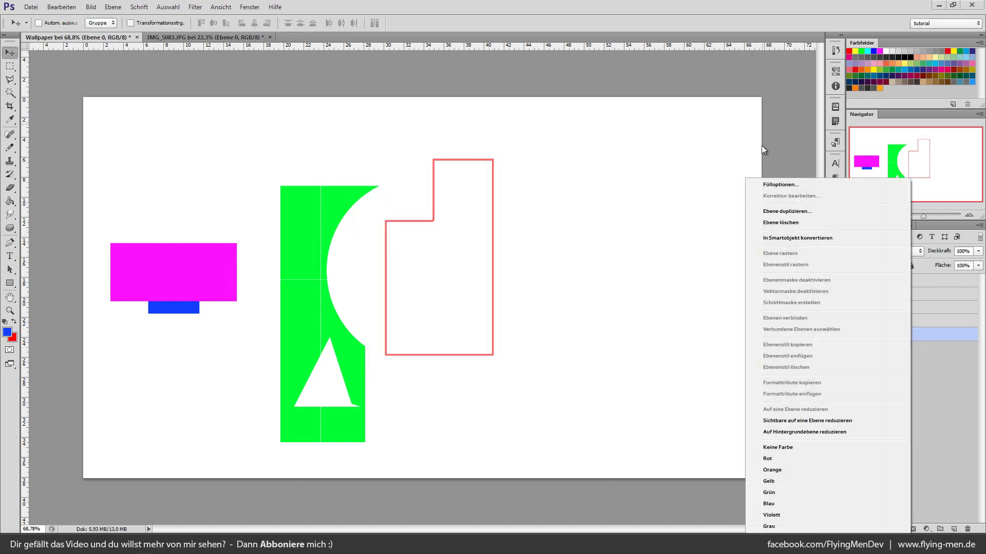
{"action": "left_click", "coordinate": [781, 184]}
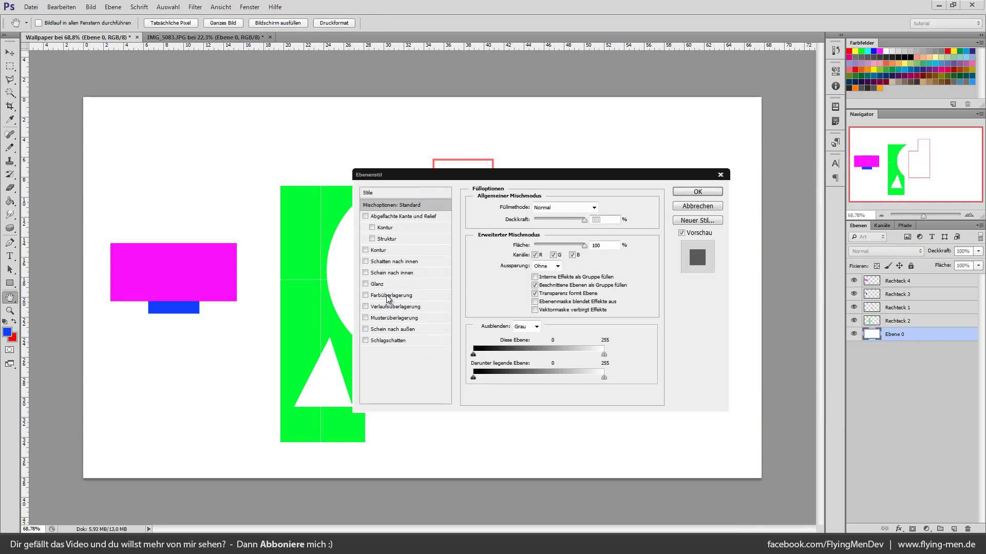
{"action": "left_click", "coordinate": [389, 296]}
{"action": "left_click", "coordinate": [588, 207]}
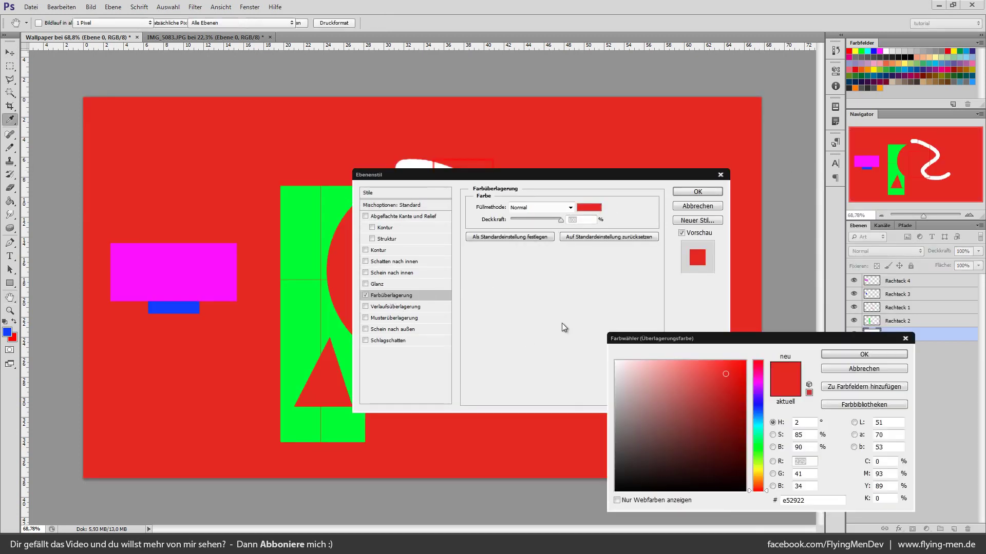
{"action": "left_click_drag", "start_coordinate": [649, 482], "coordinate": [583, 469]}
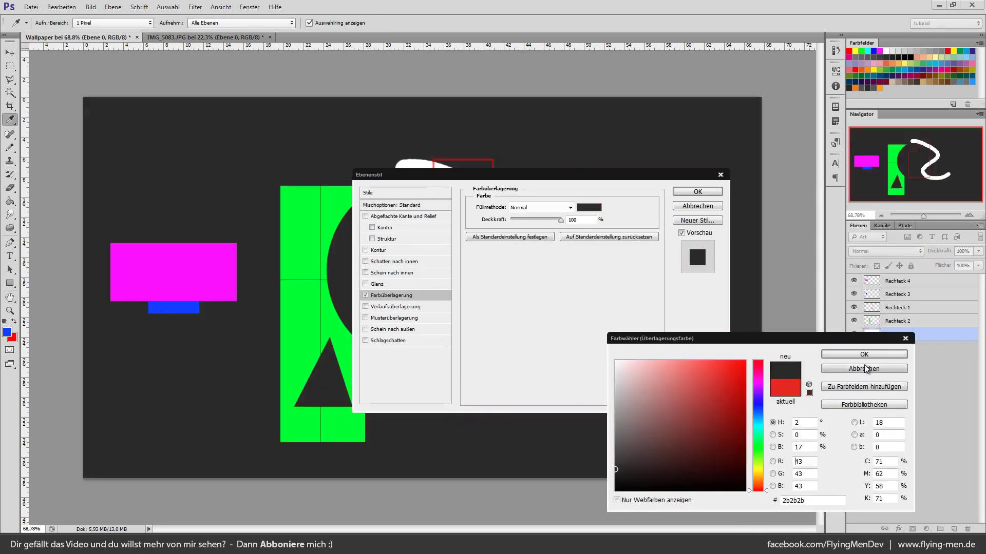
{"action": "left_click", "coordinate": [851, 357]}
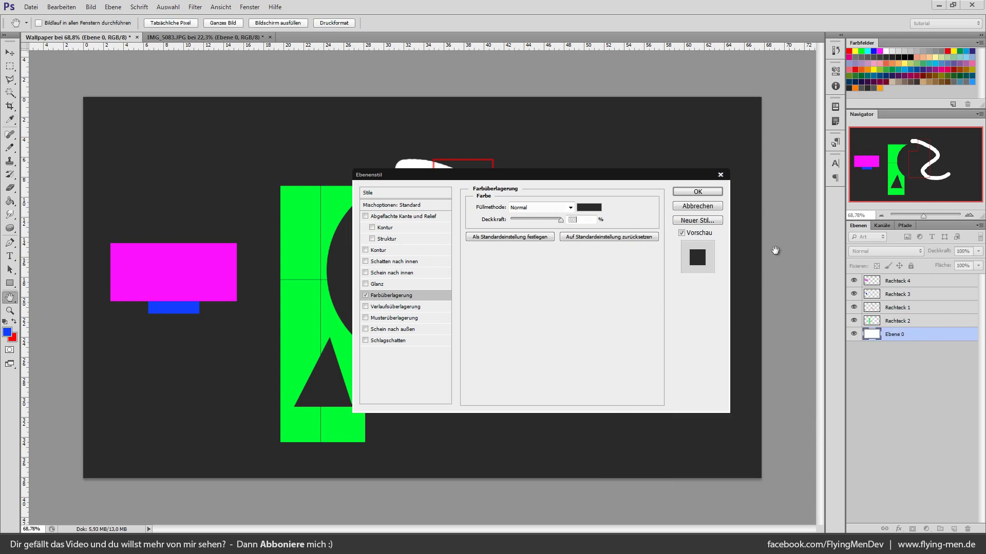
{"action": "left_click", "coordinate": [698, 193]}
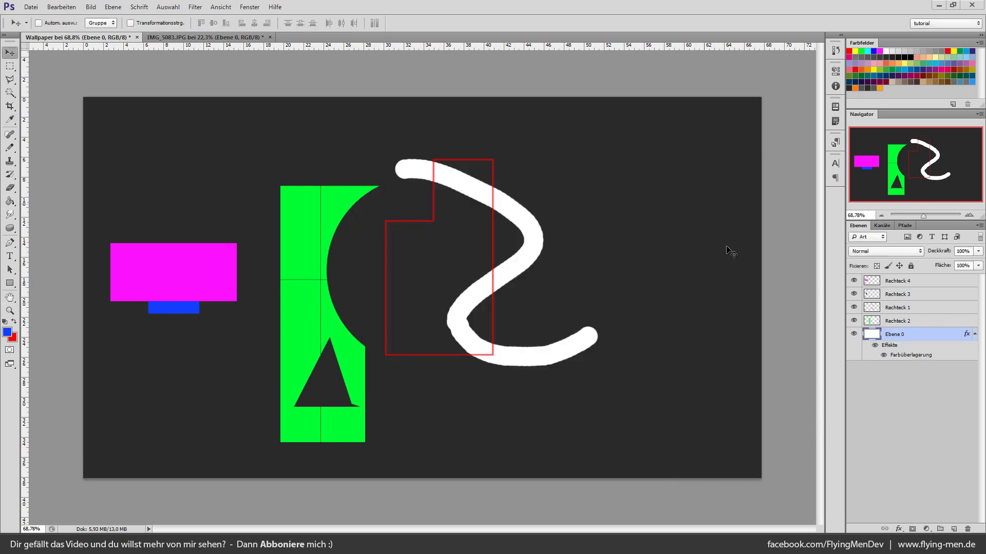
Try a larger, fainter ff00cc magenta outer glow on Rechteck 4, then swap it for a drop shadow
{"action": "right_click", "coordinate": [896, 281]}
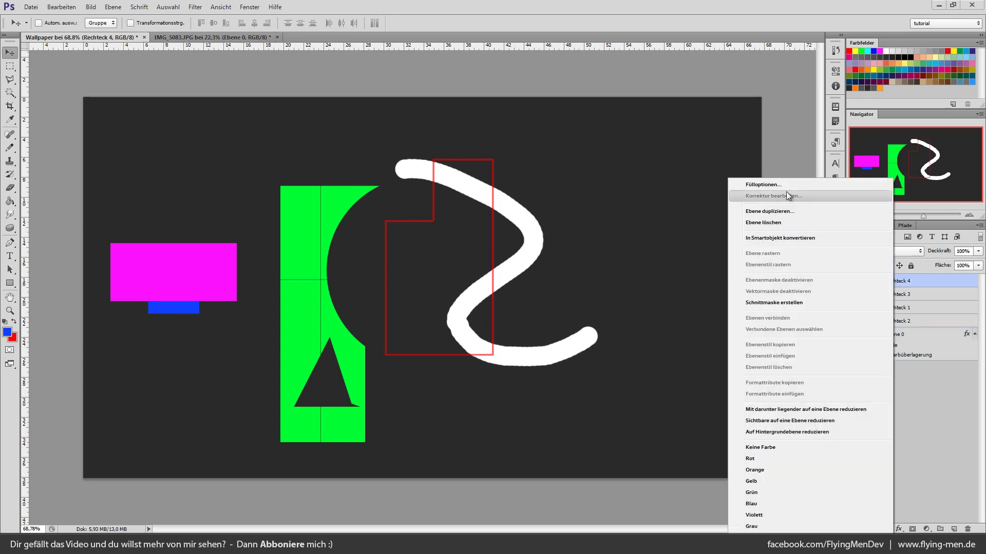
{"action": "left_click", "coordinate": [762, 184]}
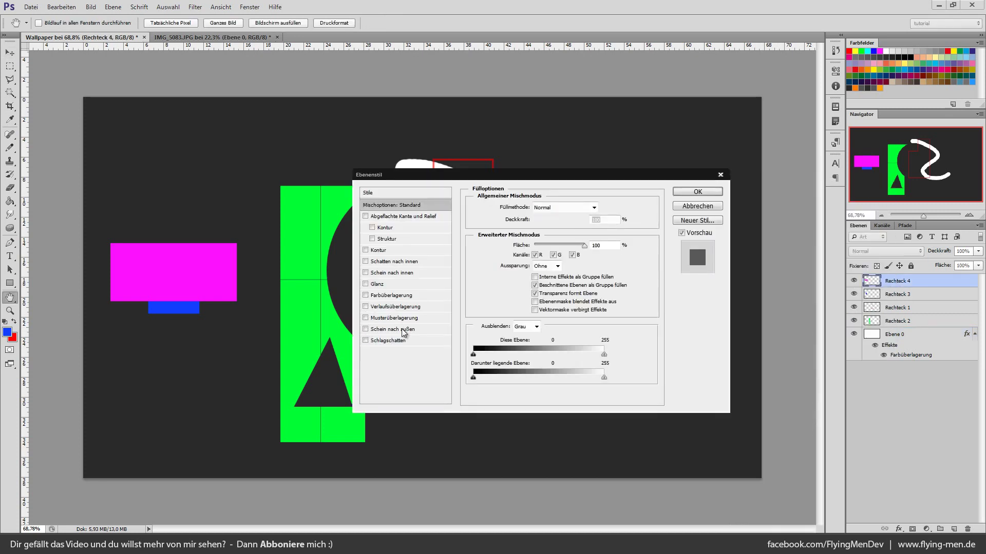
{"action": "left_click", "coordinate": [434, 329]}
{"action": "left_click_drag", "start_coordinate": [511, 296], "coordinate": [520, 295]}
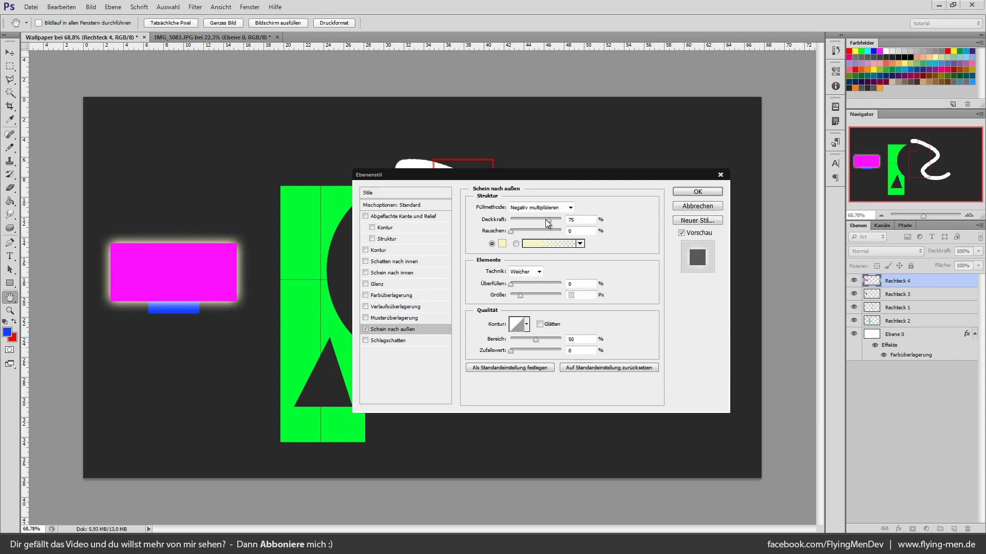
{"action": "left_click_drag", "start_coordinate": [547, 221], "coordinate": [528, 220]}
{"action": "left_click", "coordinate": [502, 244]}
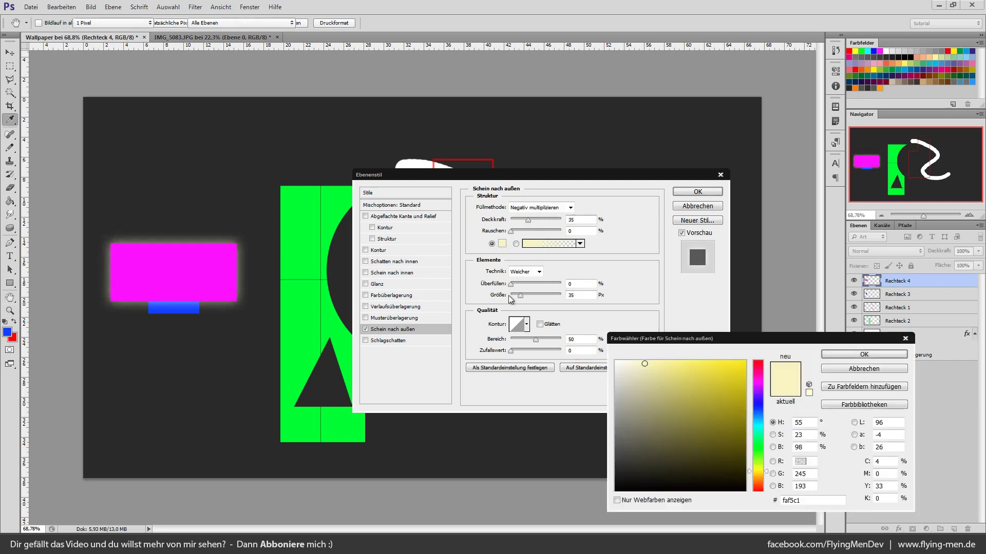
{"action": "left_click", "coordinate": [758, 383]}
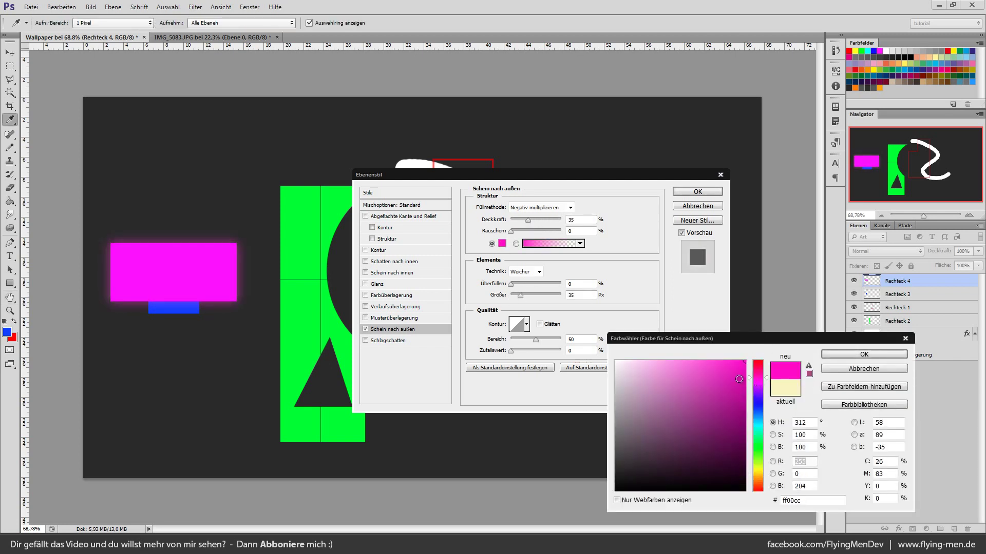
{"action": "left_click", "coordinate": [852, 354]}
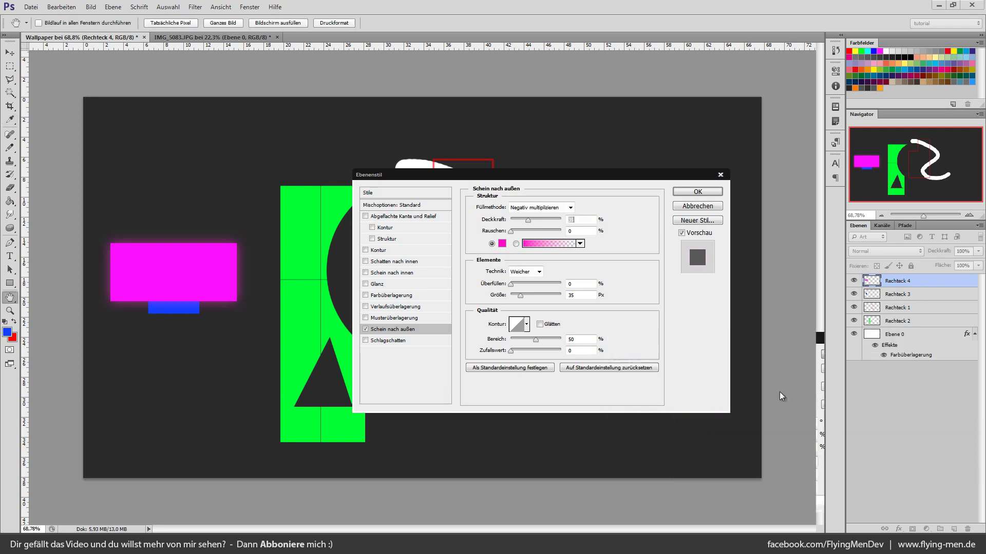
{"action": "left_click", "coordinate": [365, 330]}
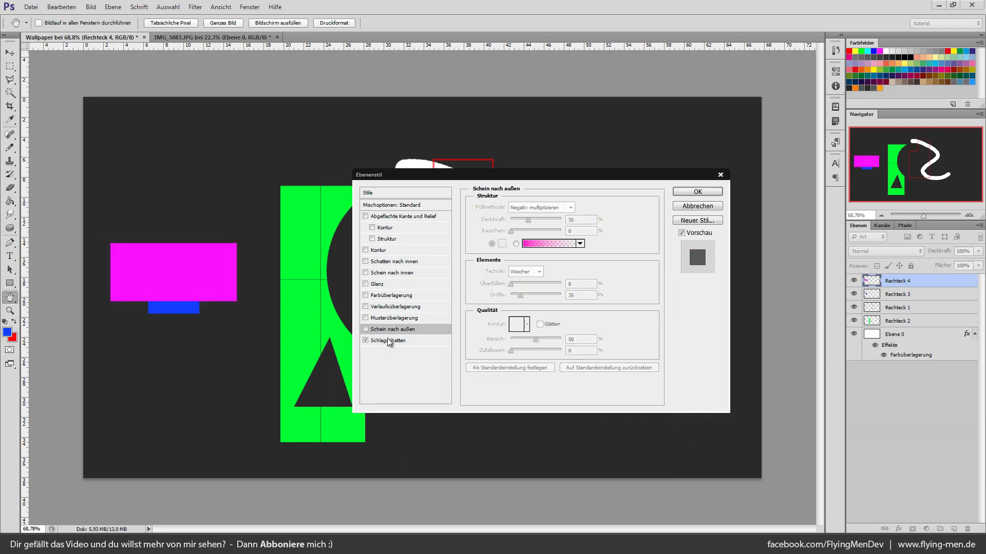
{"action": "left_click", "coordinate": [688, 193]}
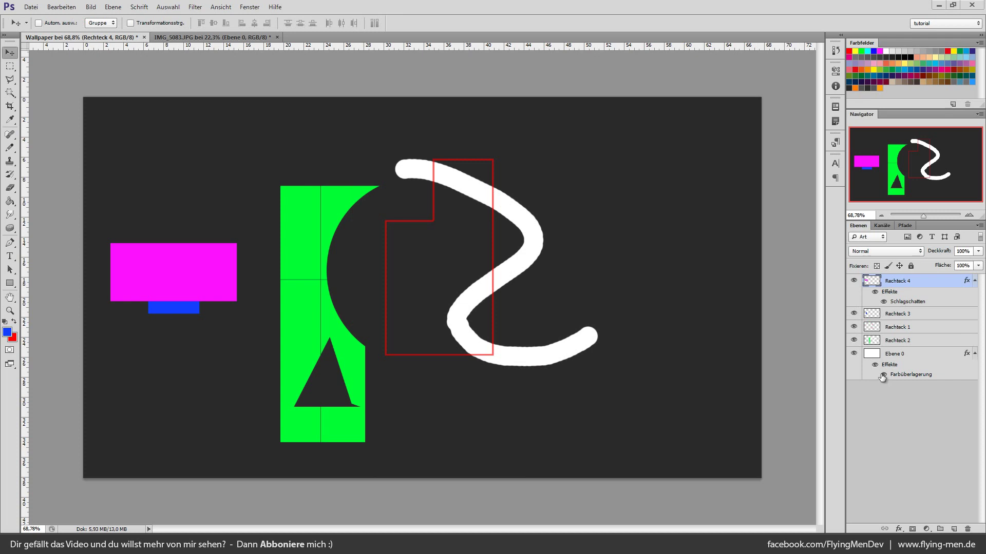
Hide Ebene 0's overlay and tune Rechteck 4's drop shadow to 45% opacity, 18 px distance, 27 px size
{"action": "left_click", "coordinate": [883, 375]}
{"action": "double_click", "coordinate": [892, 302]}
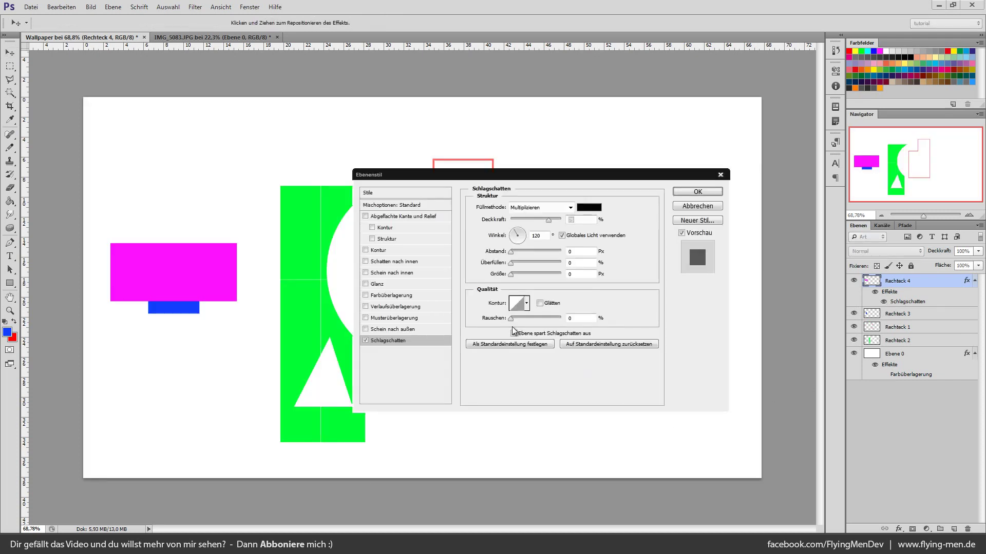
{"action": "mouse_move", "coordinate": [511, 275]}
{"action": "left_mouse_down"}
{"action": "mouse_move", "coordinate": [519, 277]}
{"action": "mouse_move", "coordinate": [521, 254]}
{"action": "left_mouse_up"}
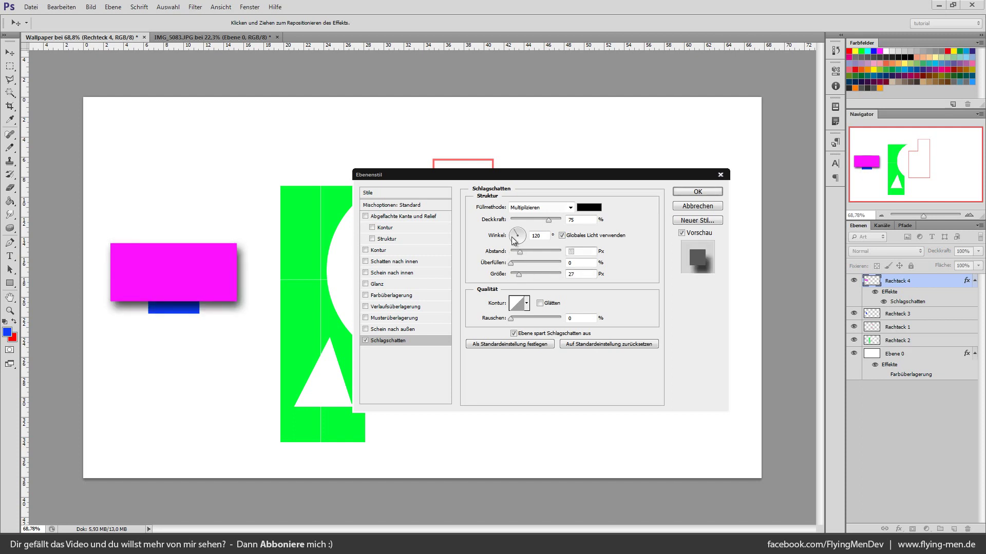
{"action": "left_click_drag", "start_coordinate": [515, 238], "coordinate": [545, 238]}
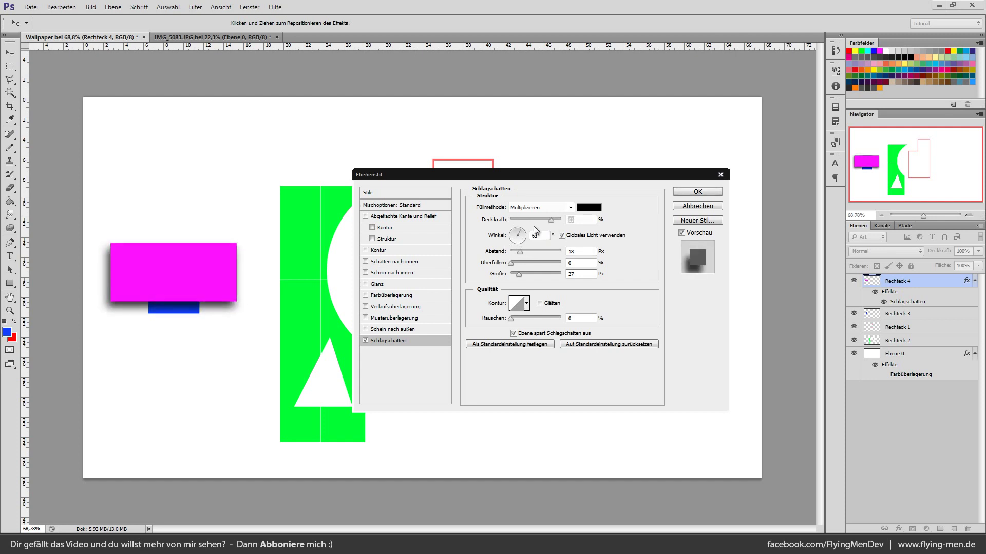
{"action": "left_click", "coordinate": [581, 220]}
{"action": "type", "text": "70"}
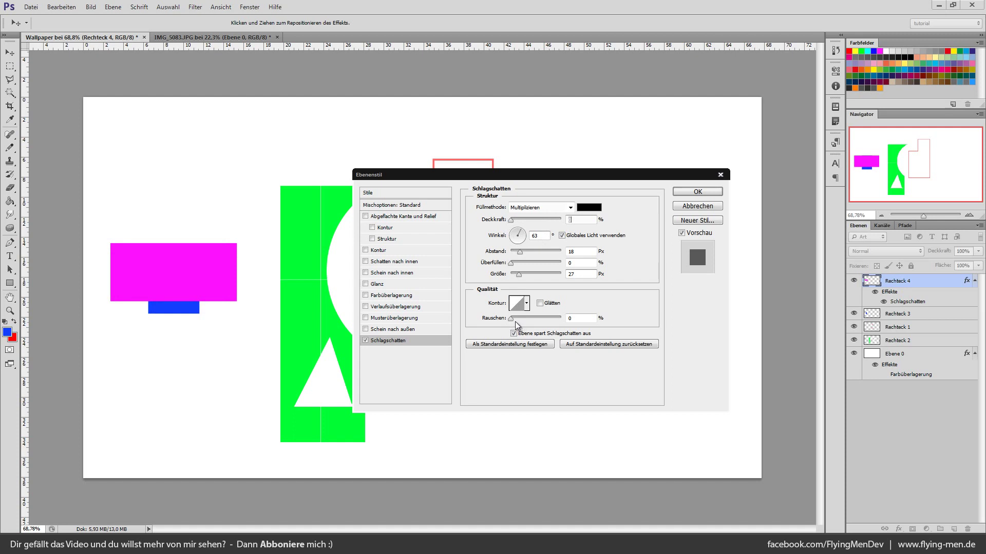
{"action": "left_click_drag", "start_coordinate": [515, 321], "coordinate": [595, 323]}
{"action": "left_click_drag", "start_coordinate": [522, 221], "coordinate": [533, 220]}
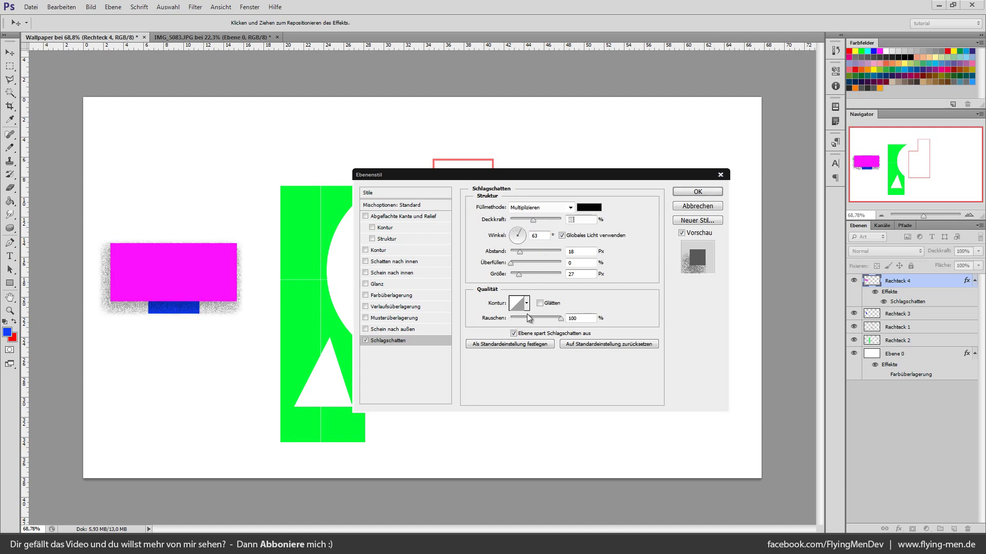
{"action": "left_click_drag", "start_coordinate": [560, 318], "coordinate": [508, 326]}
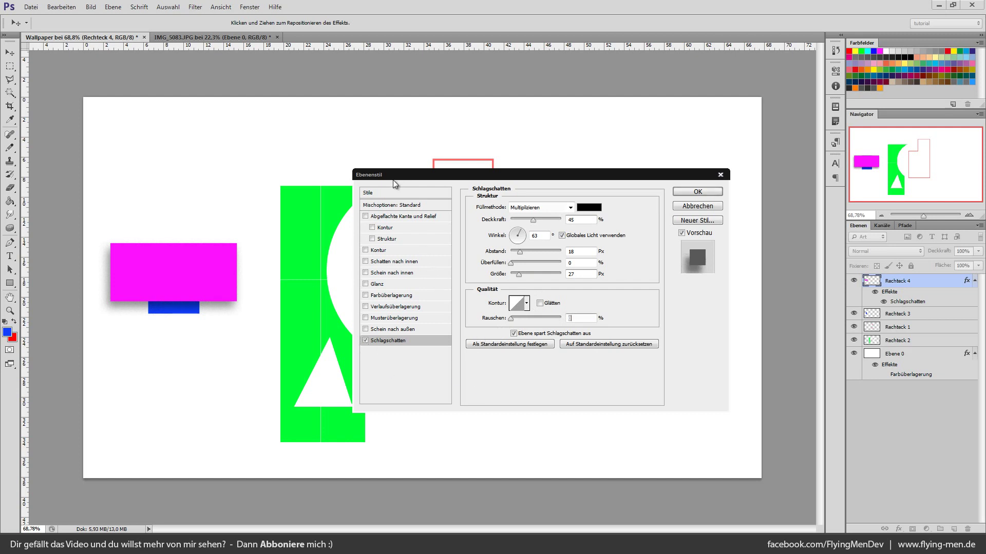
Disable the drop shadow and close the Layer Style dialog
{"action": "left_click_drag", "start_coordinate": [393, 180], "coordinate": [395, 120]}
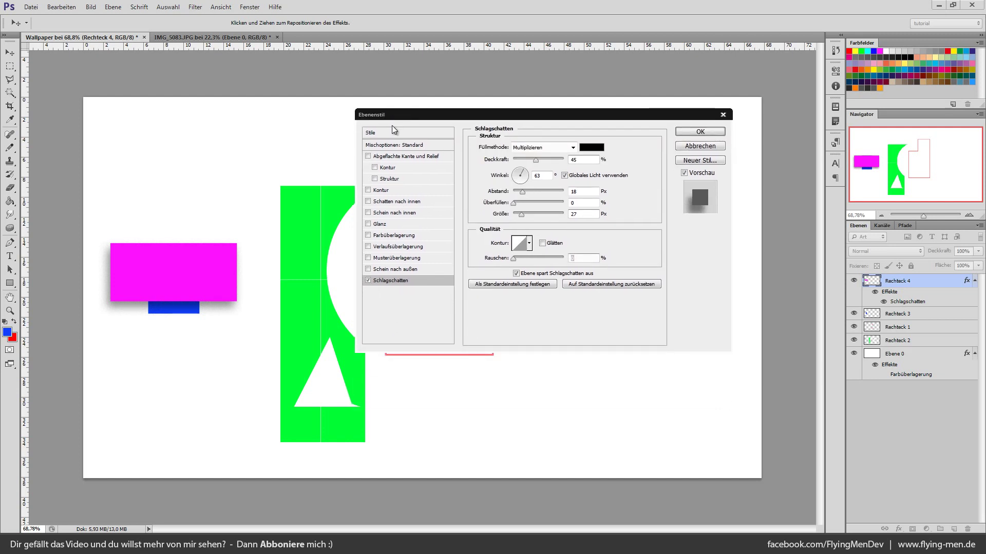
{"action": "left_click", "coordinate": [368, 280]}
{"action": "left_click", "coordinate": [700, 131]}
{"action": "right_click", "coordinate": [897, 288]}
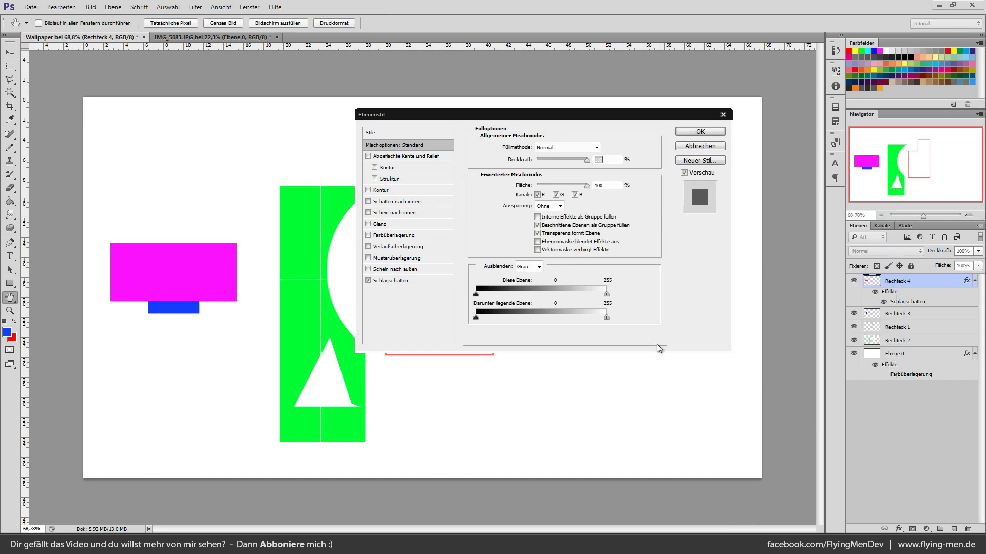
{"action": "left_click", "coordinate": [700, 146]}
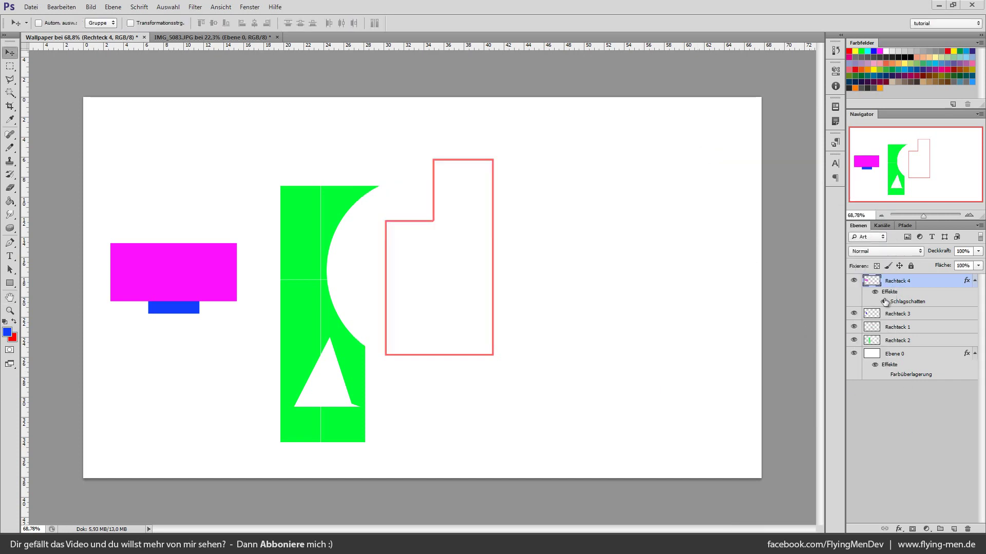
Convert Rechteck 4 to a smart object, then undo the conversion
{"action": "right_click", "coordinate": [898, 280]}
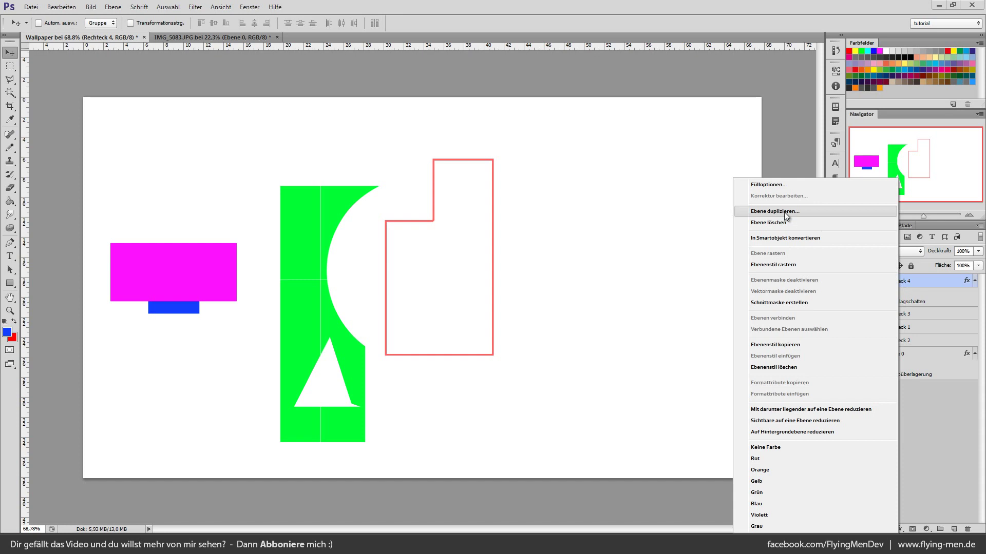
{"action": "right_click", "coordinate": [907, 280]}
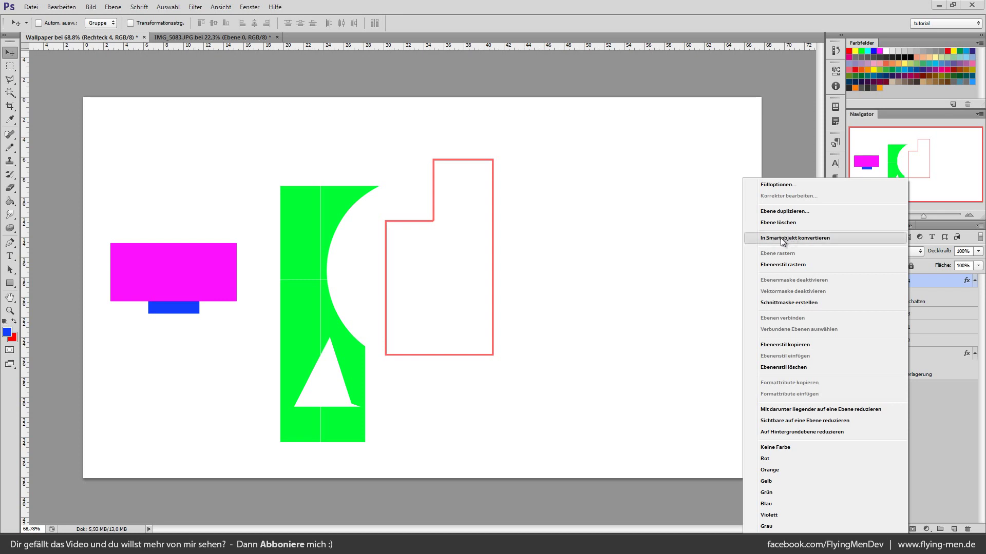
{"action": "left_click", "coordinate": [780, 238]}
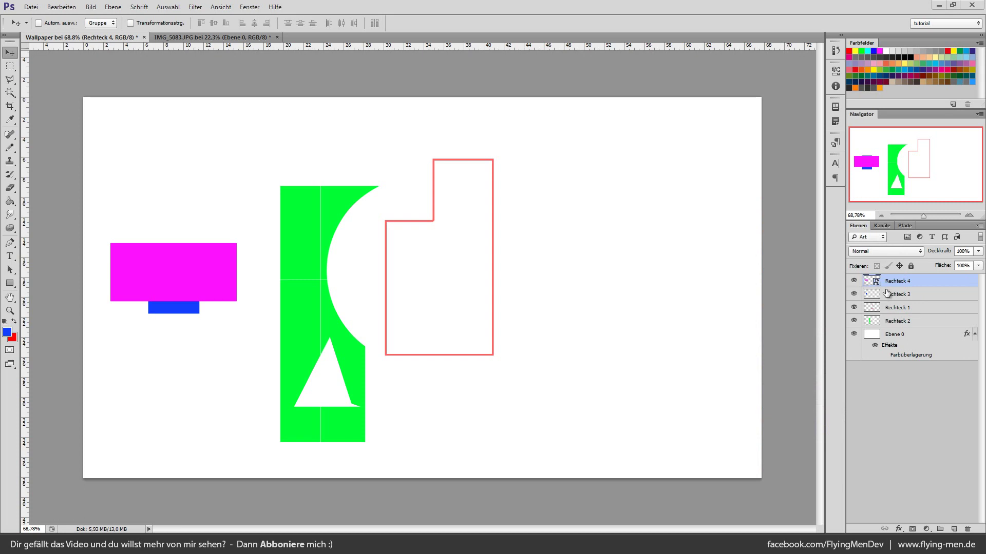
{"action": "key", "text": "ctrl+z"}
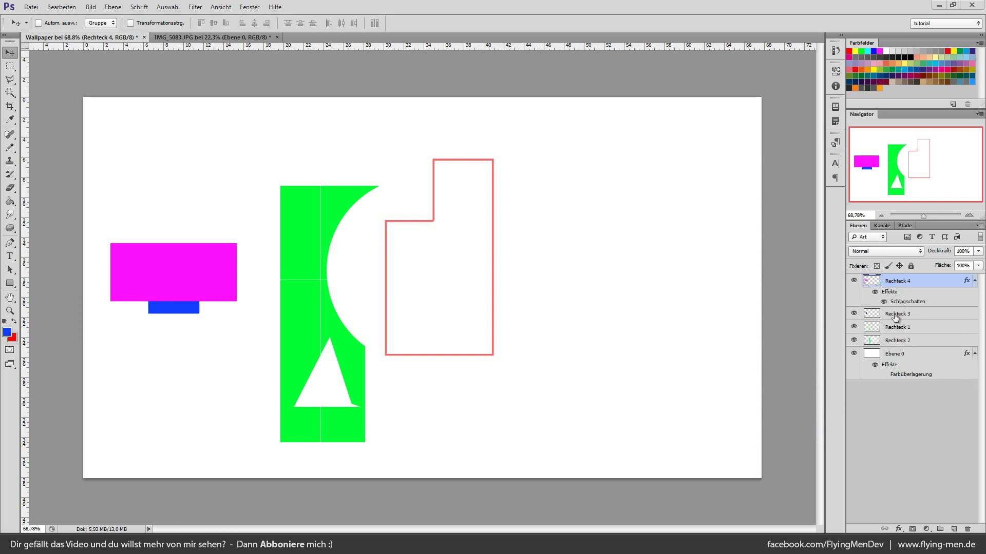
Convert Rechteck 4 to a smart object again, toggle its drop shadow inside, and save and close it
{"action": "right_click", "coordinate": [892, 281]}
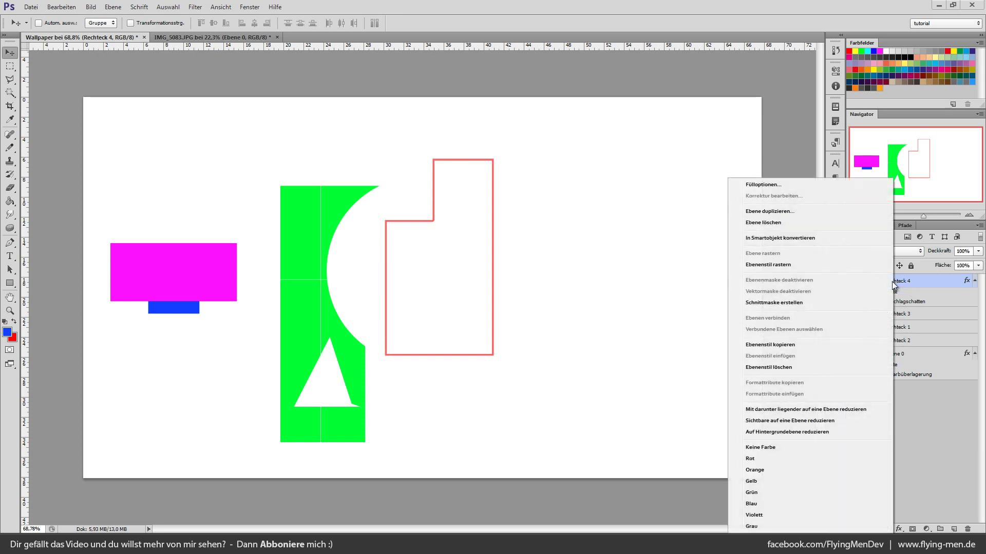
{"action": "left_click", "coordinate": [784, 238]}
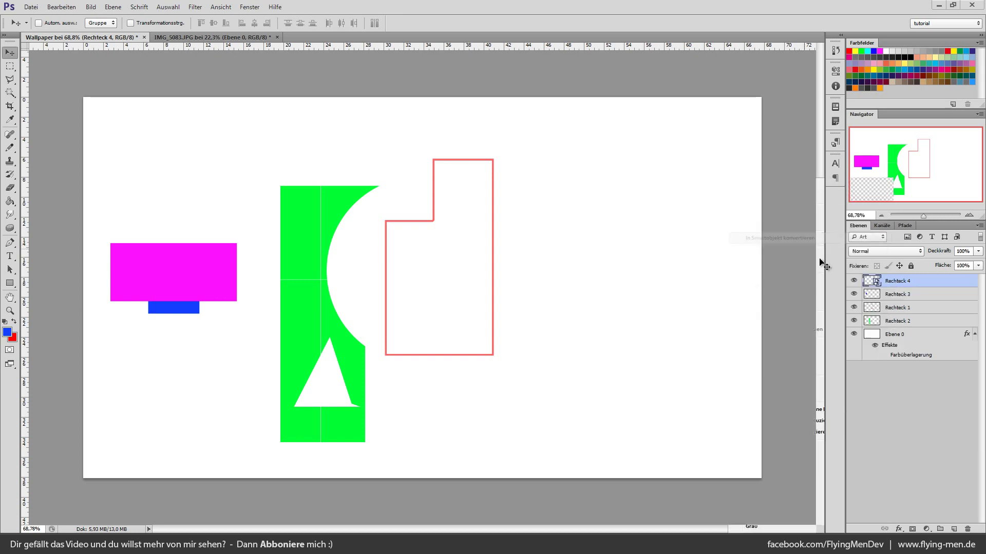
{"action": "double_click", "coordinate": [867, 282]}
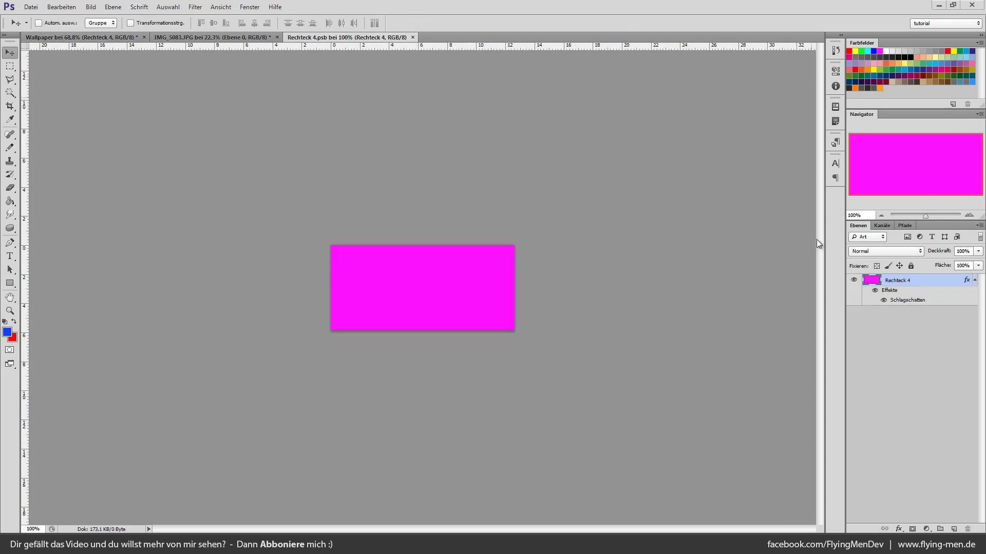
{"action": "left_click", "coordinate": [883, 302]}
{"action": "left_click", "coordinate": [418, 43]}
{"action": "left_click", "coordinate": [522, 214]}
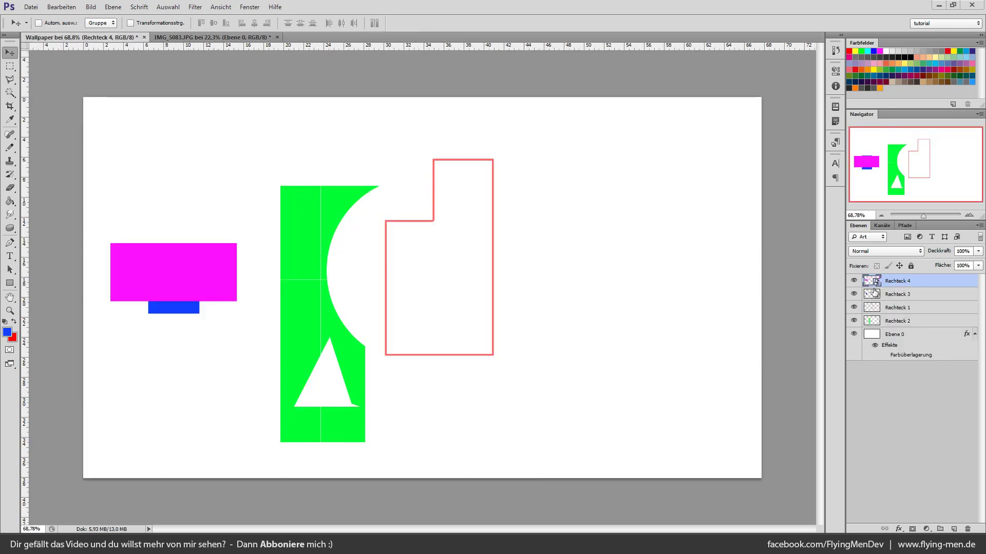
{"action": "right_click", "coordinate": [892, 287]}
{"action": "left_click", "coordinate": [902, 286]}
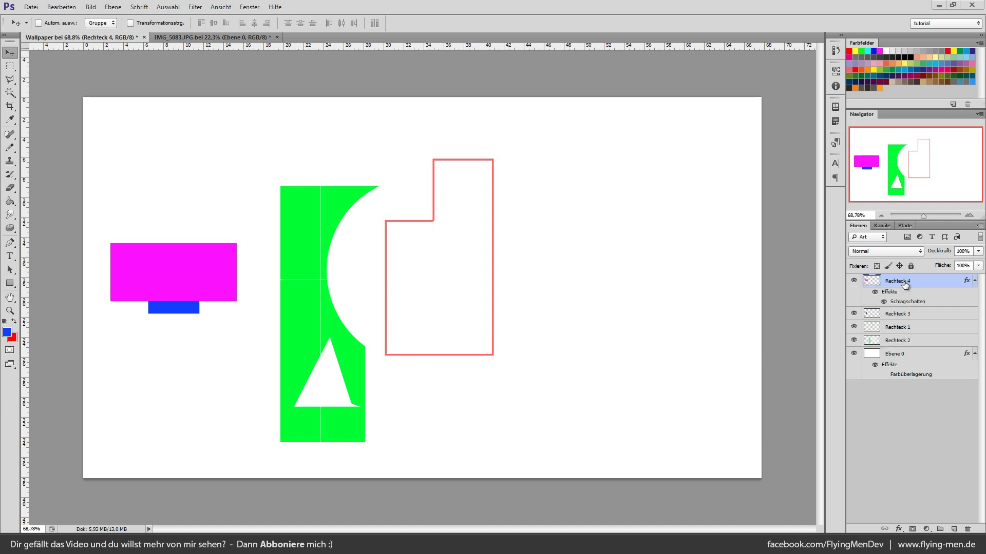
Try merging Rechteck 4 down and merging visible layers, undoing each
{"action": "right_click", "coordinate": [905, 285]}
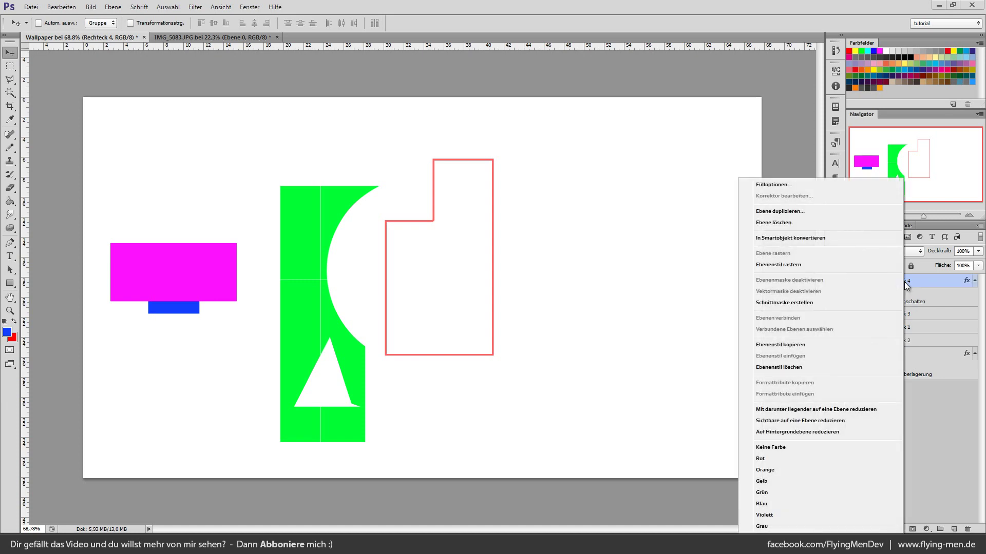
{"action": "left_click", "coordinate": [845, 409]}
{"action": "left_click", "coordinate": [854, 282]}
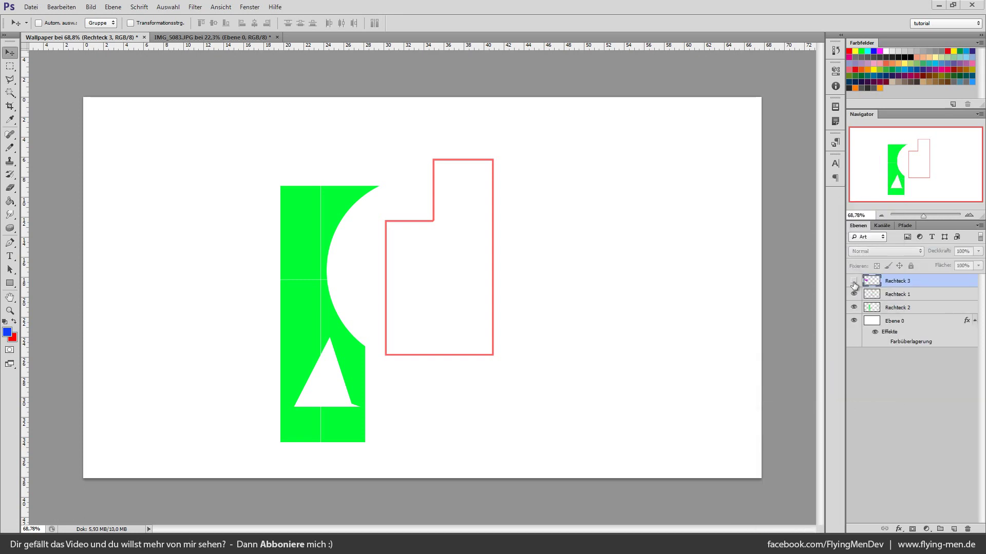
{"action": "key", "text": "ctrl+z"}
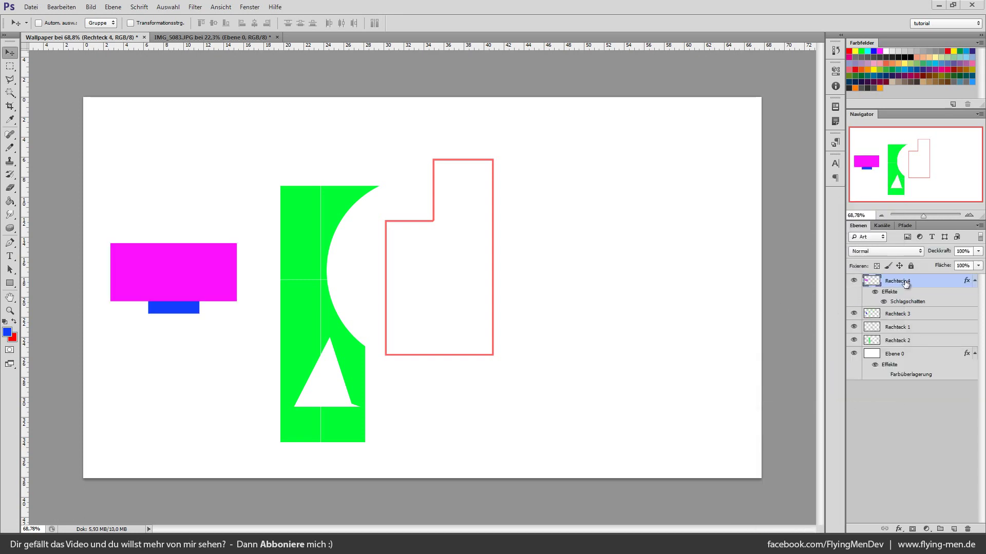
{"action": "right_click", "coordinate": [905, 284]}
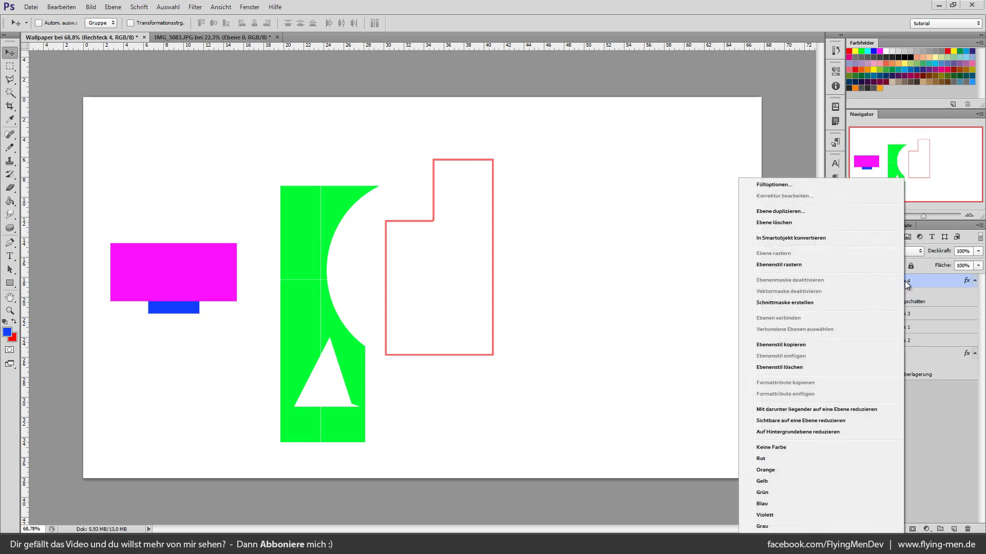
{"action": "left_click", "coordinate": [840, 424]}
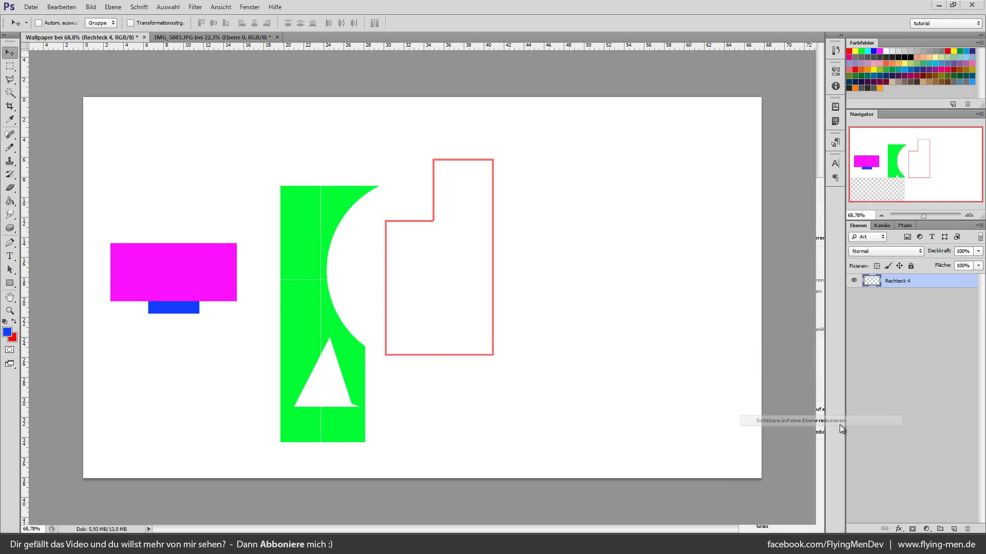
{"action": "left_click", "coordinate": [854, 282]}
{"action": "key", "text": "ctrl+z"}
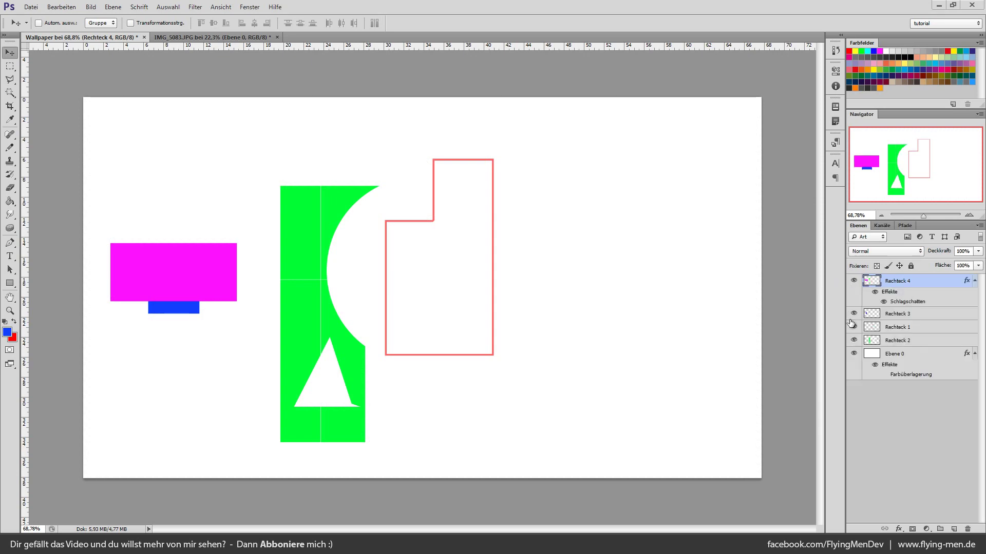
Hide some layers, flatten the visible ones, then undo and make all layers visible again
{"action": "left_click", "coordinate": [852, 326]}
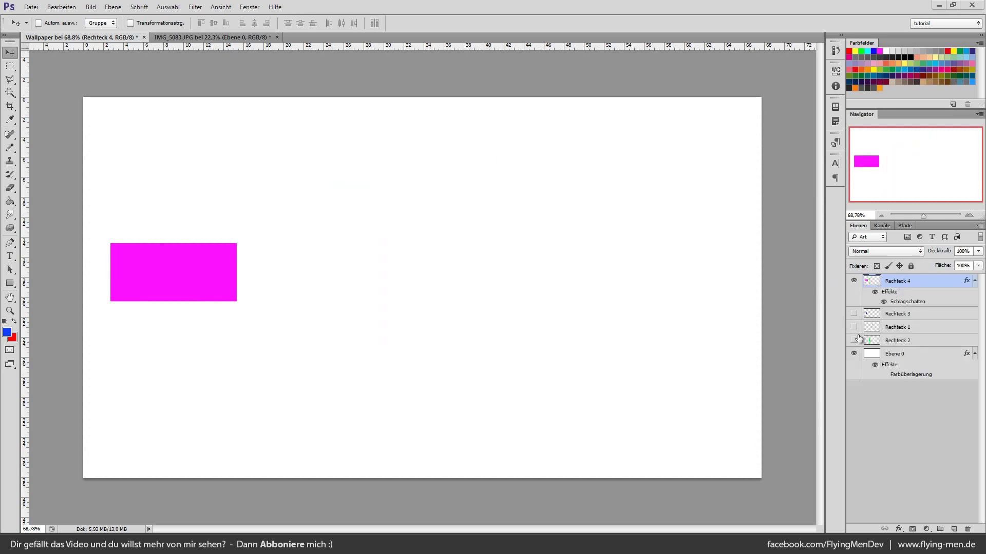
{"action": "left_click", "coordinate": [854, 327]}
{"action": "left_click", "coordinate": [853, 354]}
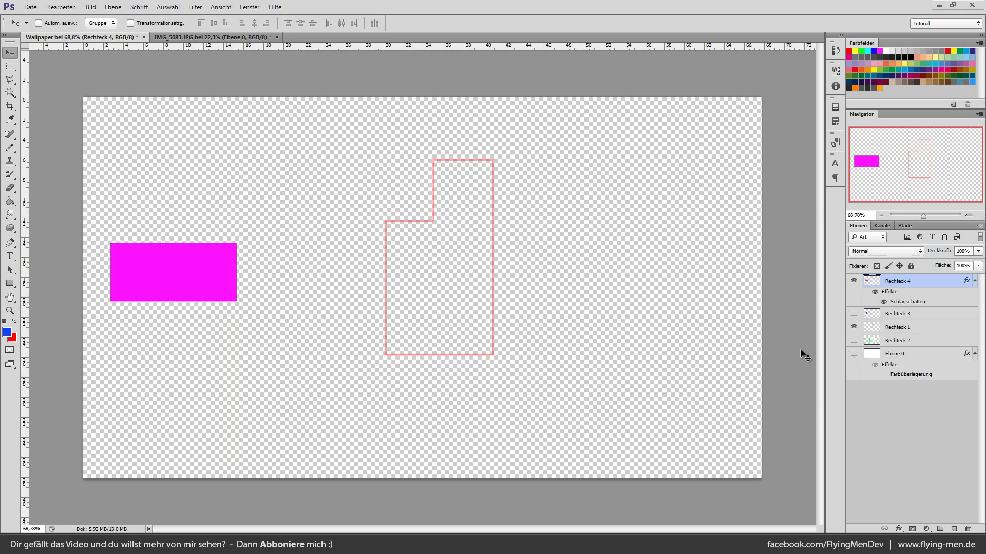
{"action": "right_click", "coordinate": [900, 282]}
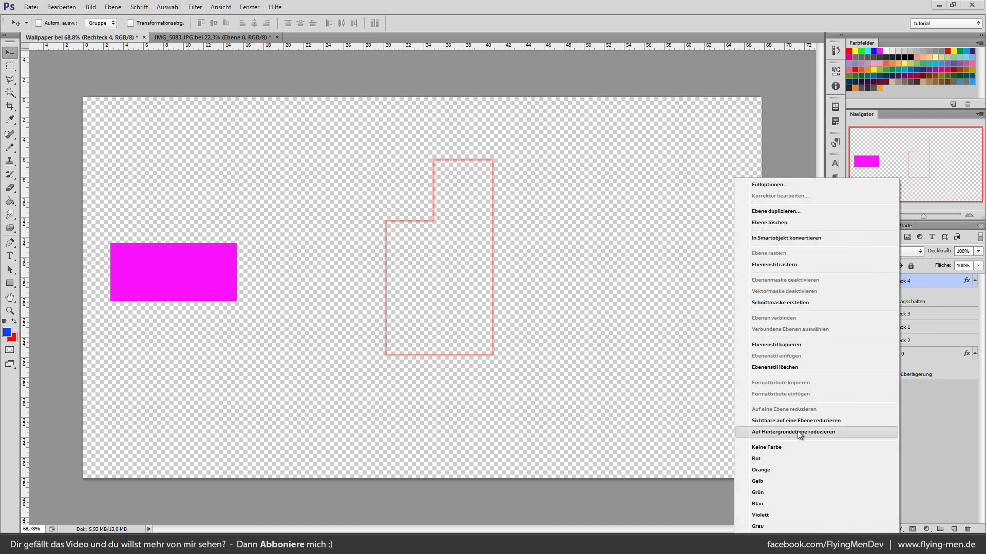
{"action": "left_click", "coordinate": [796, 421]}
{"action": "left_click", "coordinate": [854, 281]}
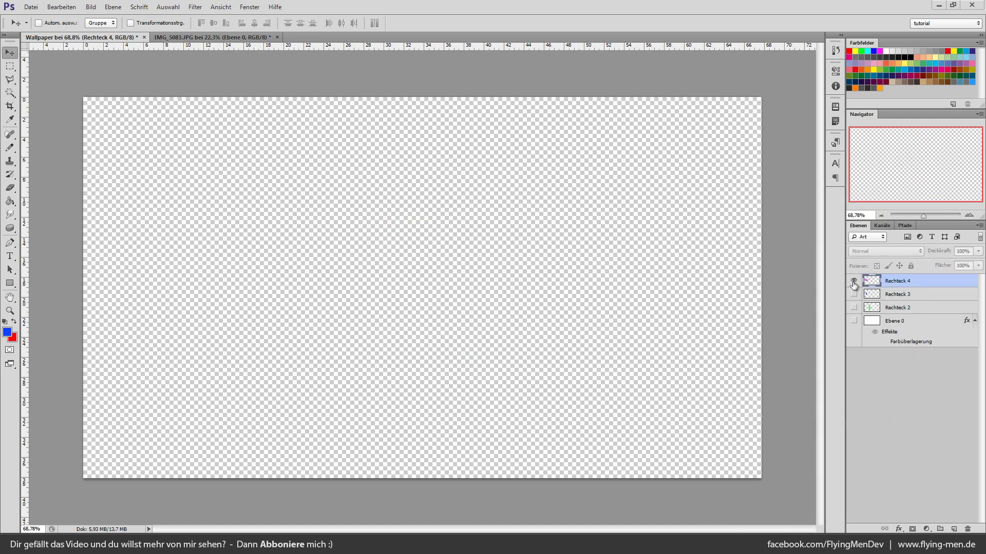
{"action": "left_click", "coordinate": [854, 282]}
{"action": "left_click", "coordinate": [854, 282]}
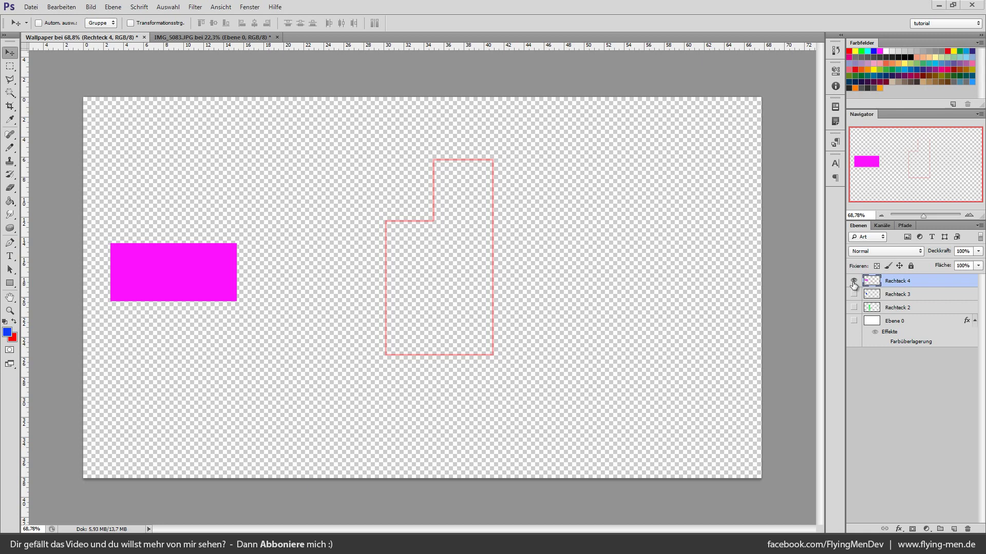
{"action": "key", "text": "ctrl+alt+z"}
{"action": "left_click_drag", "start_coordinate": [854, 314], "coordinate": [852, 354]}
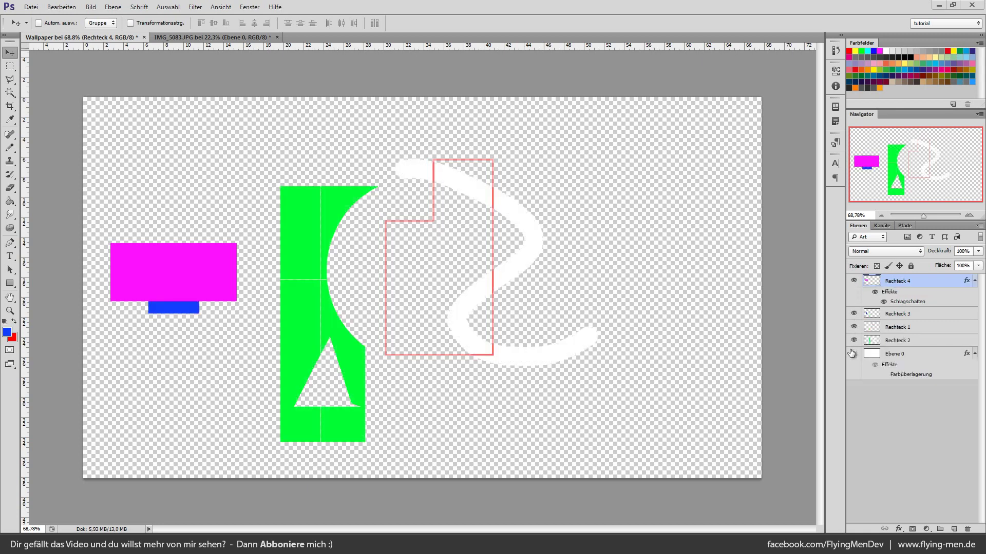
{"action": "left_click", "coordinate": [853, 354]}
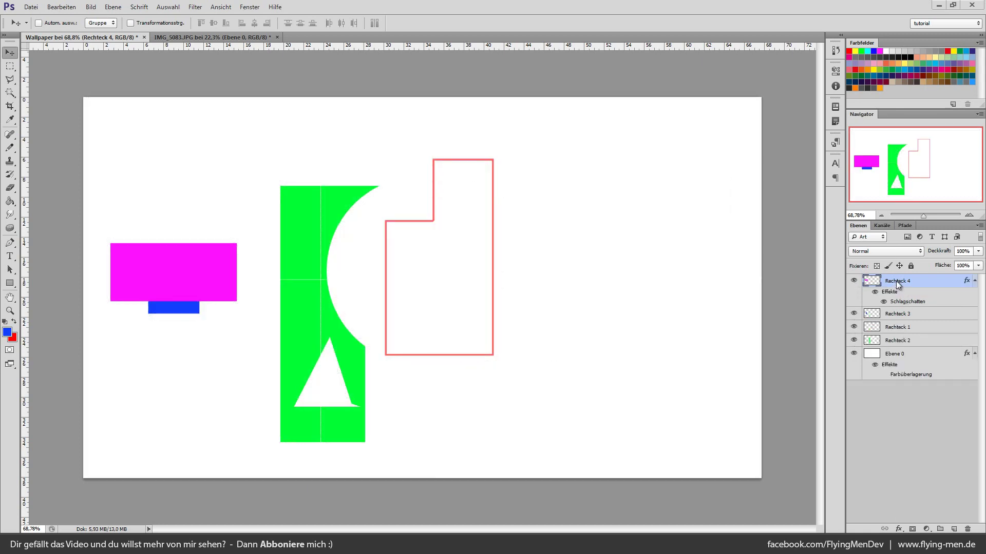
Try flattening the whole image and undo it, then label Rechteck 4 red
{"action": "right_click", "coordinate": [897, 283]}
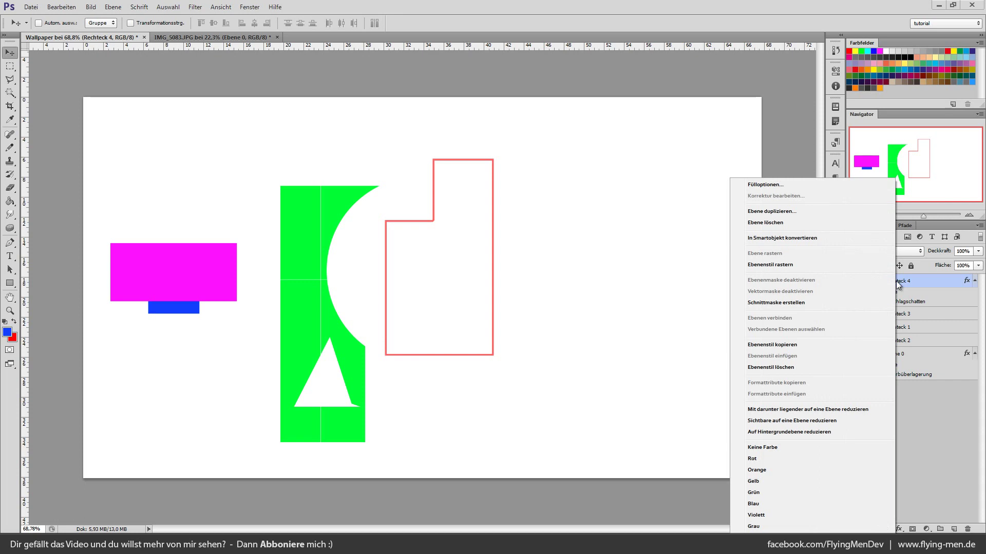
{"action": "left_click", "coordinate": [821, 433]}
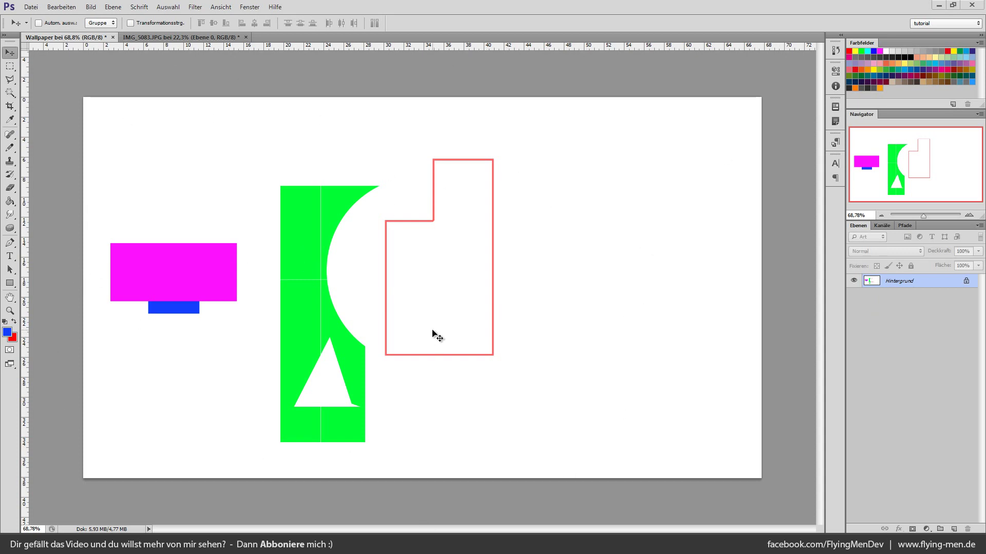
{"action": "key", "text": "ctrl+z"}
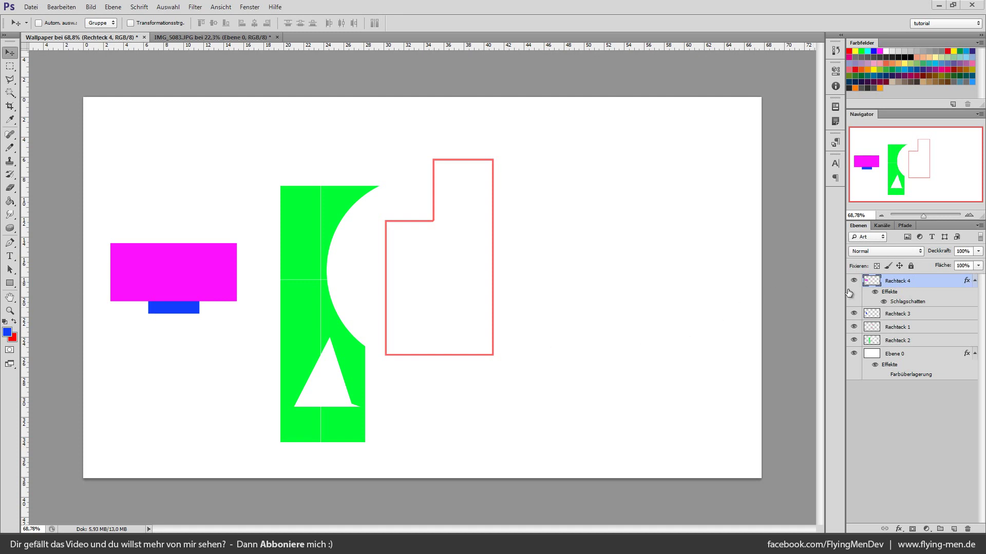
{"action": "right_click", "coordinate": [890, 283]}
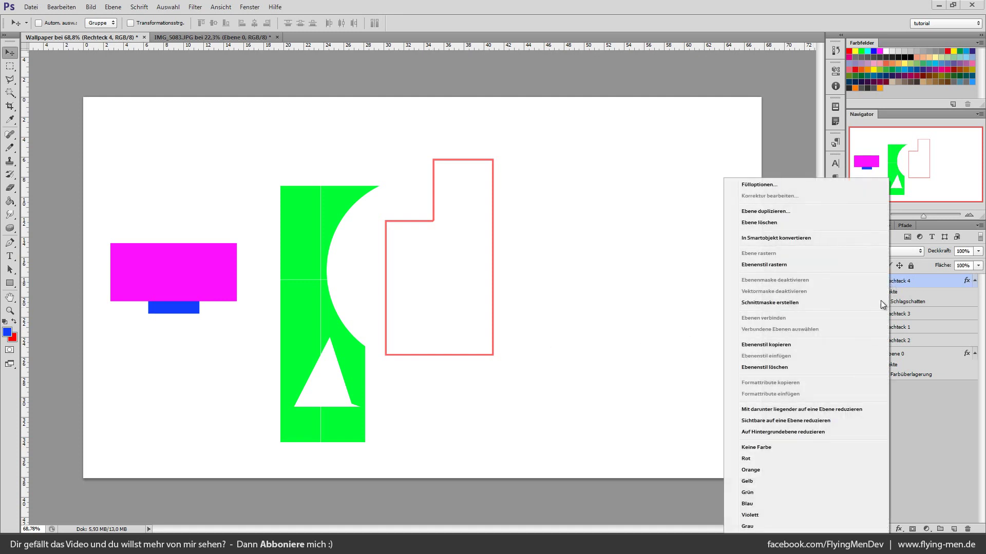
{"action": "left_click", "coordinate": [793, 463]}
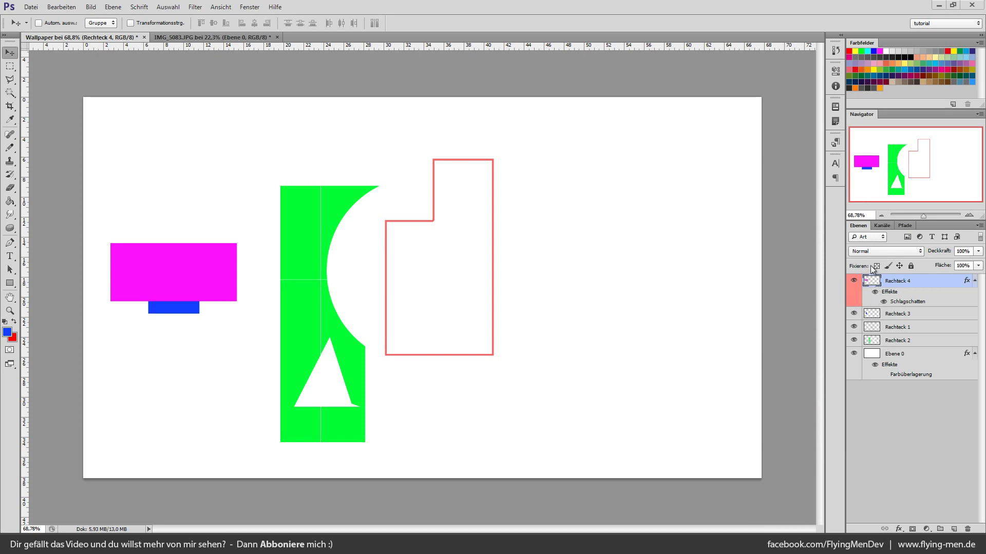
Give Rechteck 3 and Rechteck 1 red colour labels
{"action": "right_click", "coordinate": [901, 317]}
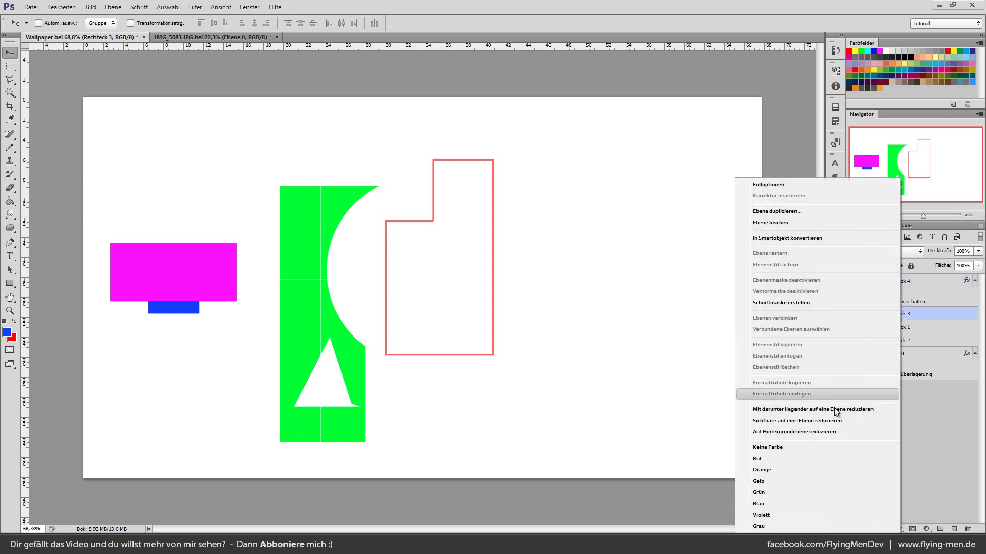
{"action": "left_click", "coordinate": [785, 459]}
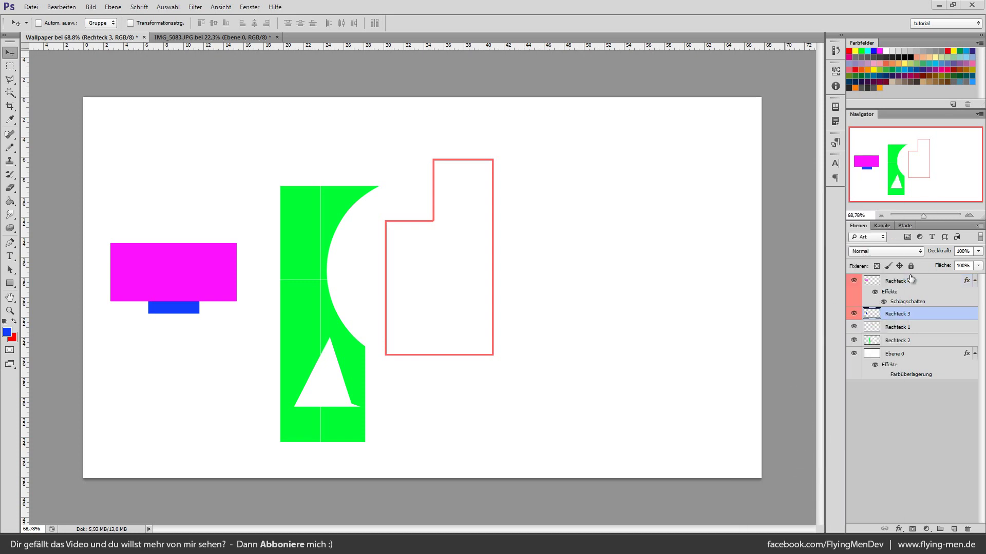
{"action": "right_click", "coordinate": [903, 329]}
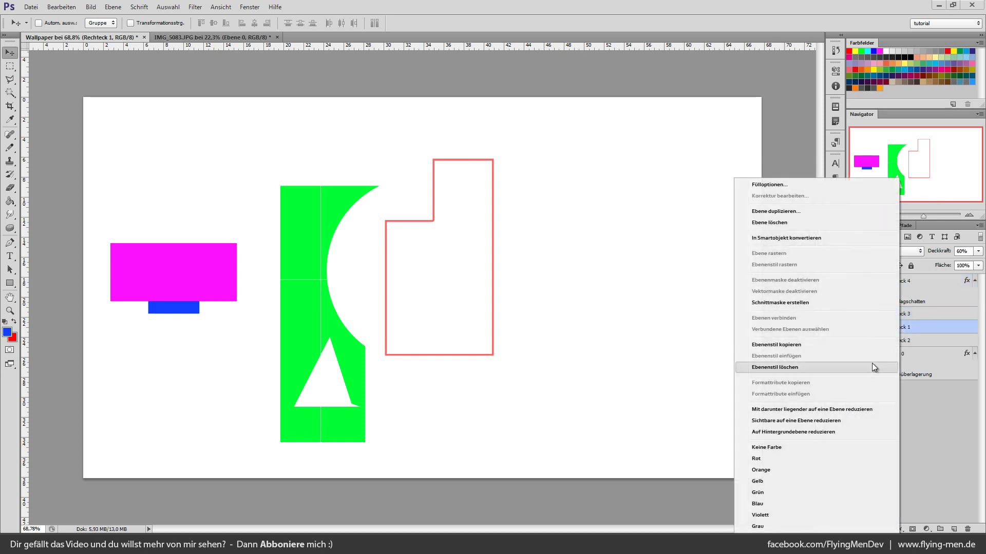
{"action": "left_click", "coordinate": [775, 458]}
Label Rechteck 2 orange and Ebene 0 grey
{"action": "right_click", "coordinate": [896, 341]}
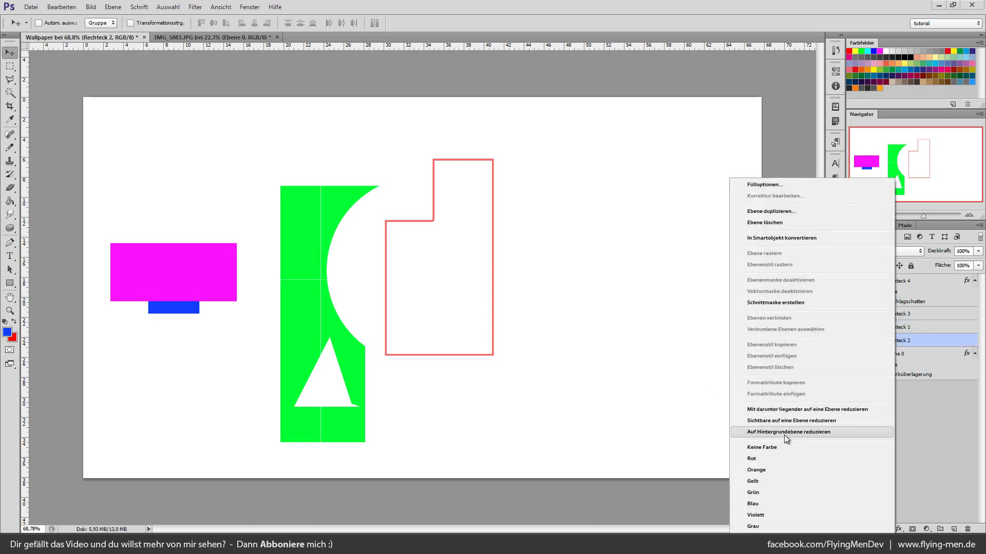
{"action": "left_click", "coordinate": [772, 467]}
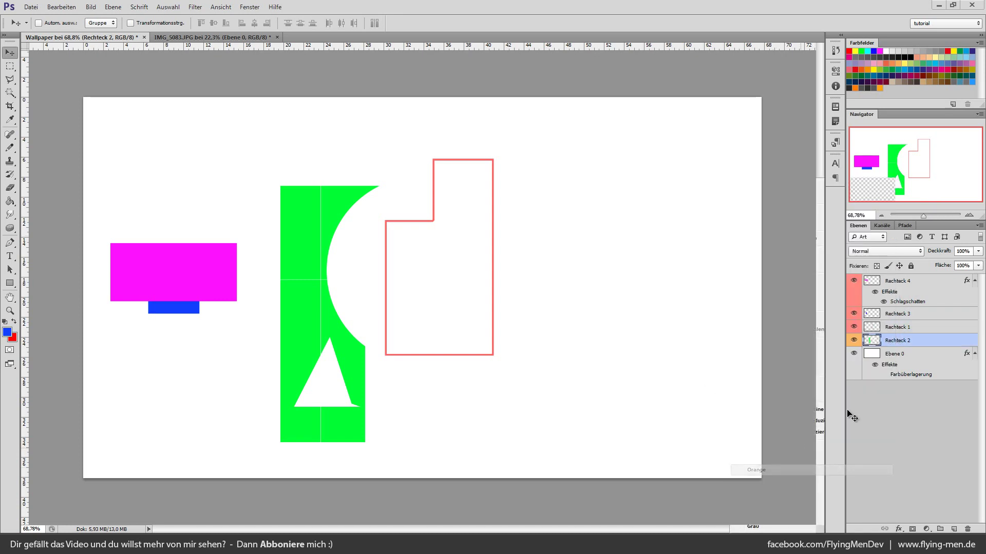
{"action": "right_click", "coordinate": [919, 357]}
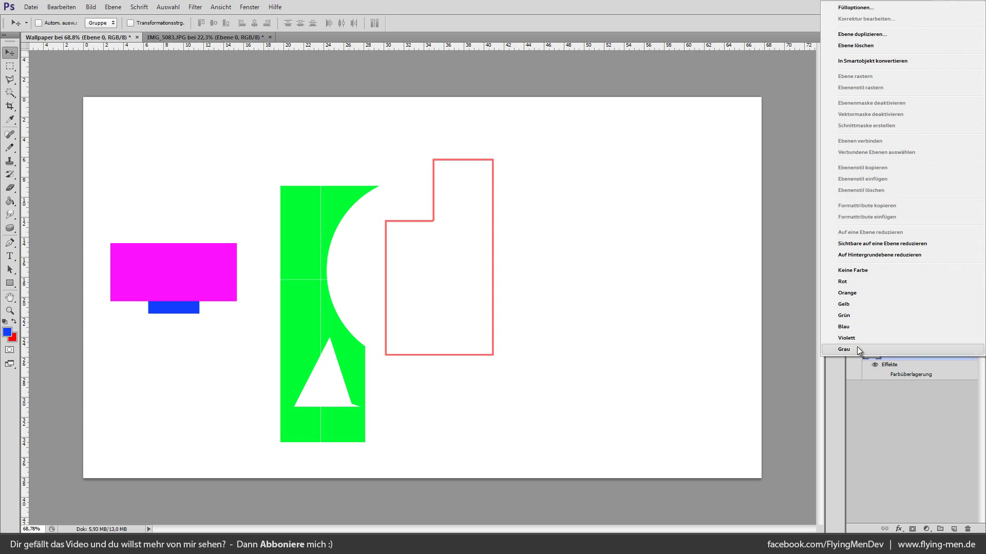
{"action": "left_click", "coordinate": [862, 350]}
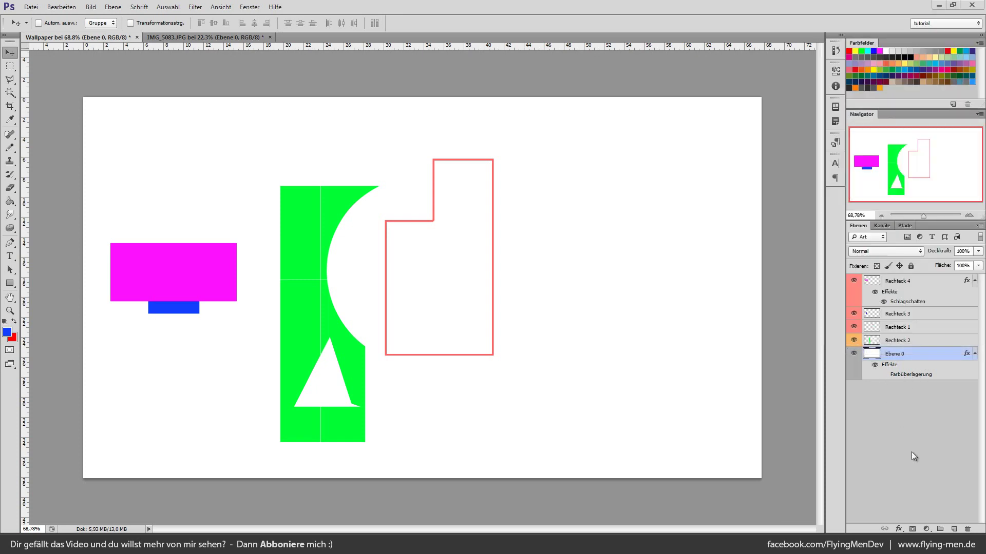
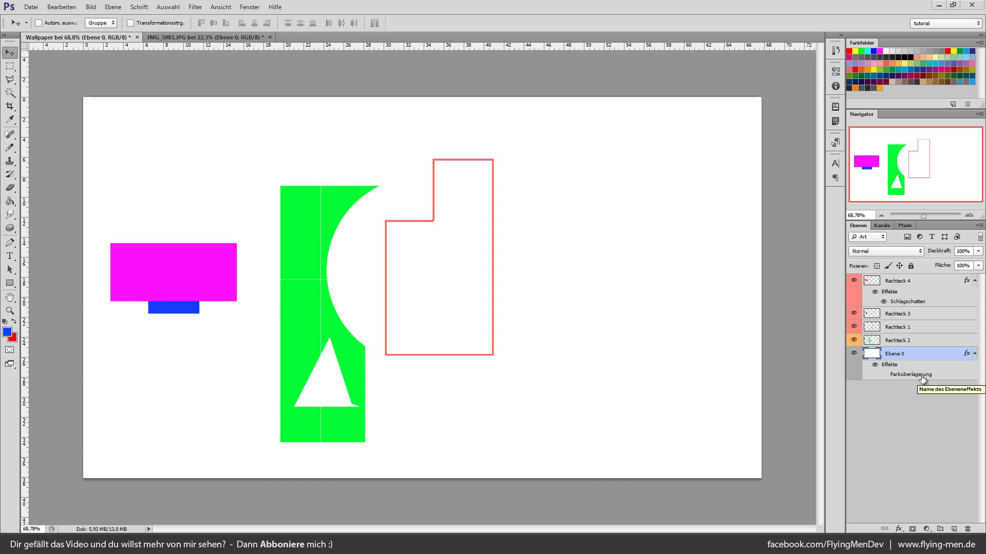
Create Gruppe 1 and move the shape layers down to Ebene 0 into it
{"action": "left_click", "coordinate": [900, 289]}
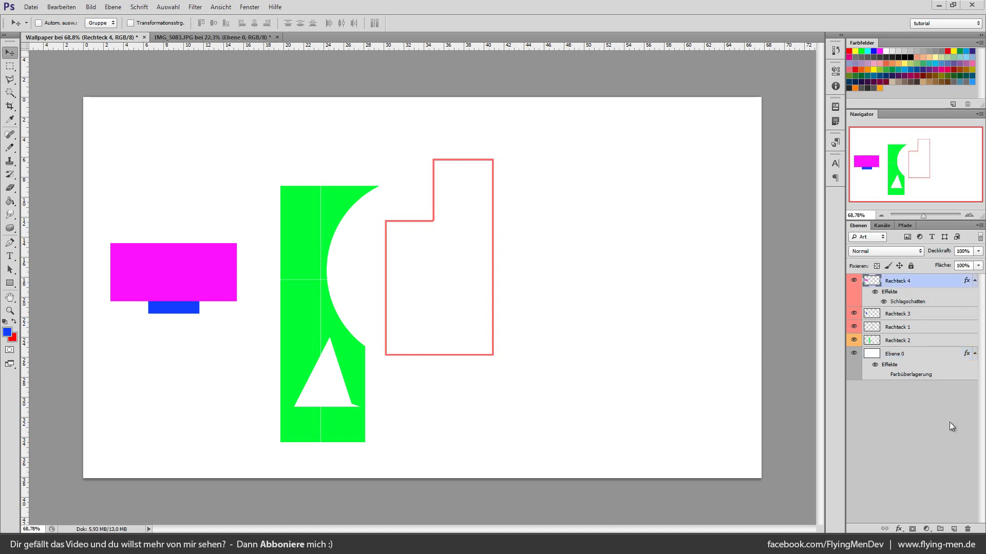
{"action": "left_click", "coordinate": [940, 529]}
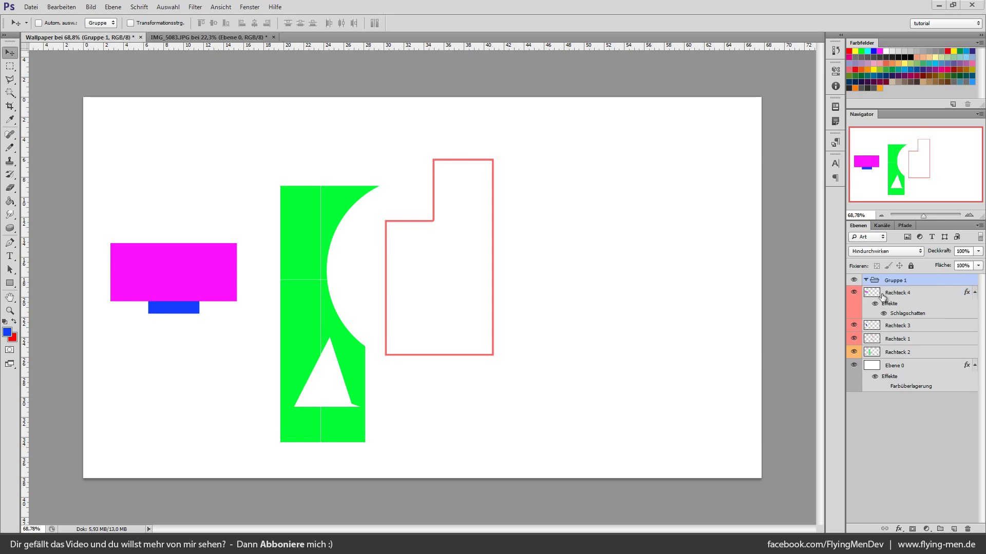
{"action": "left_click", "coordinate": [899, 295]}
{"action": "left_click", "coordinate": [896, 374], "text": "shift"}
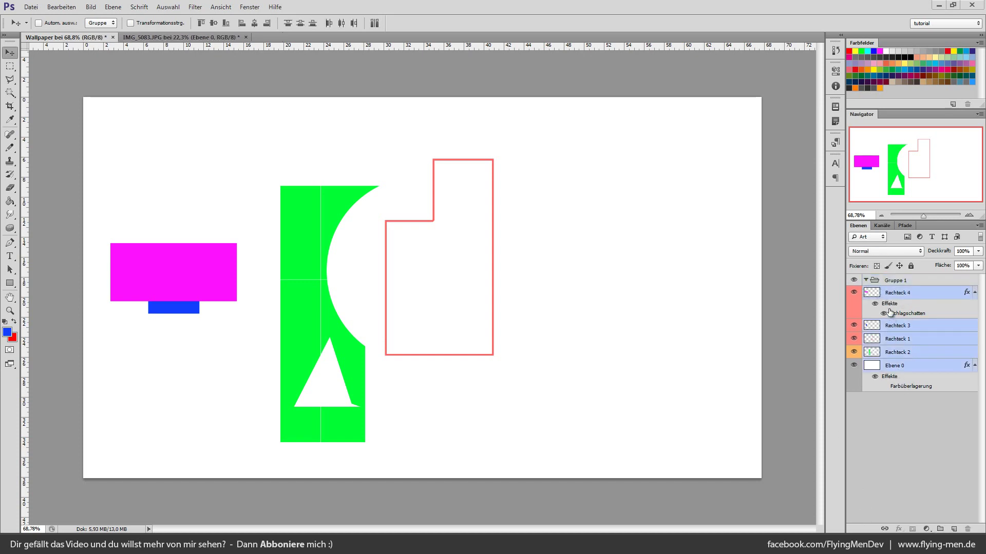
{"action": "left_click_drag", "start_coordinate": [890, 312], "coordinate": [878, 286]}
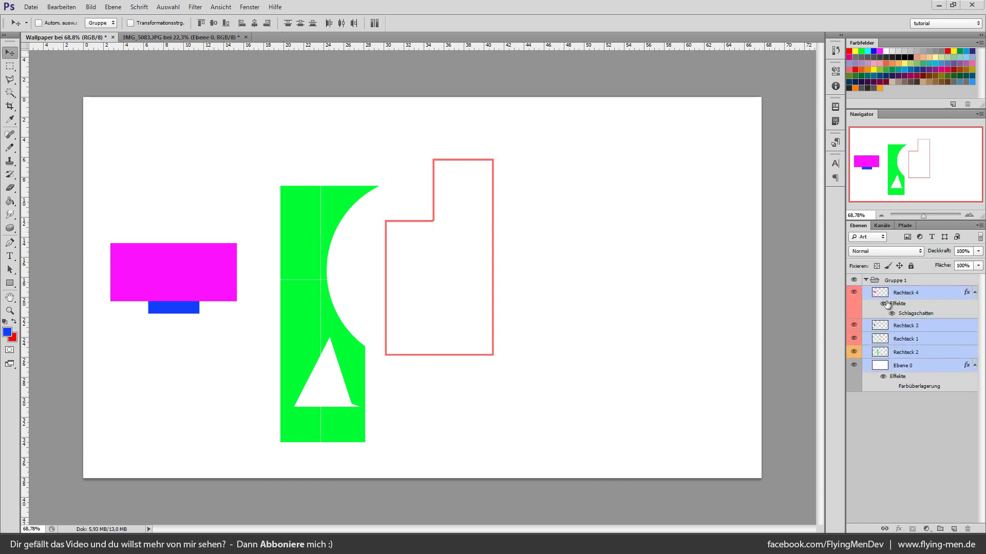
Move Ebene 0 and Rechteck 2 back out of Gruppe 1
{"action": "left_click", "coordinate": [865, 281]}
{"action": "left_click", "coordinate": [853, 281]}
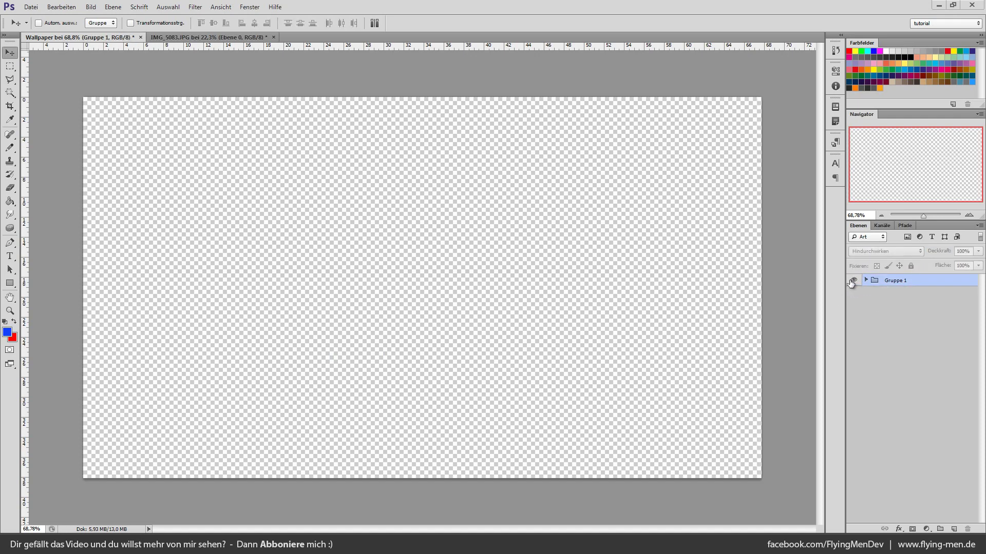
{"action": "left_click", "coordinate": [866, 280]}
{"action": "left_click", "coordinate": [901, 386]}
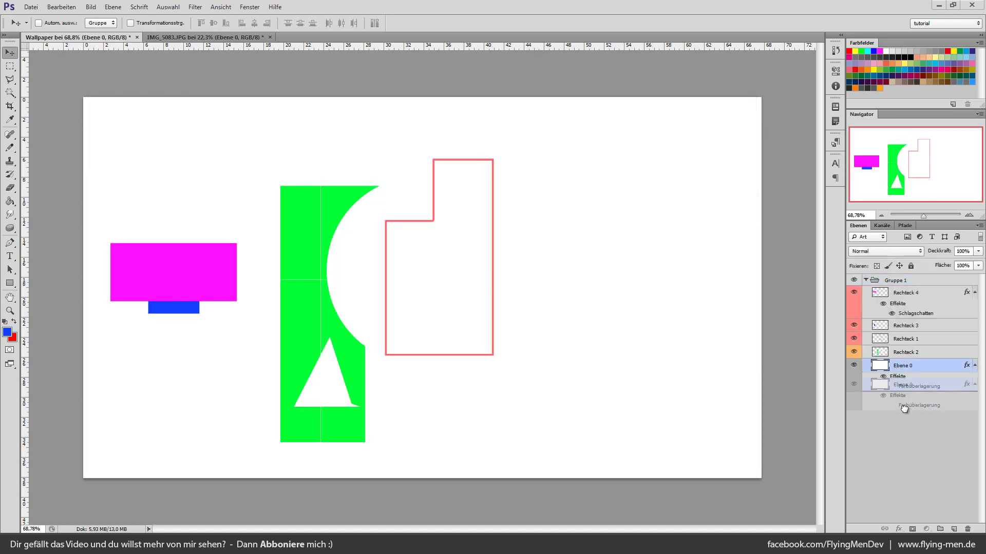
{"action": "left_click_drag", "start_coordinate": [901, 387], "coordinate": [910, 429]}
{"action": "left_click", "coordinate": [889, 298]}
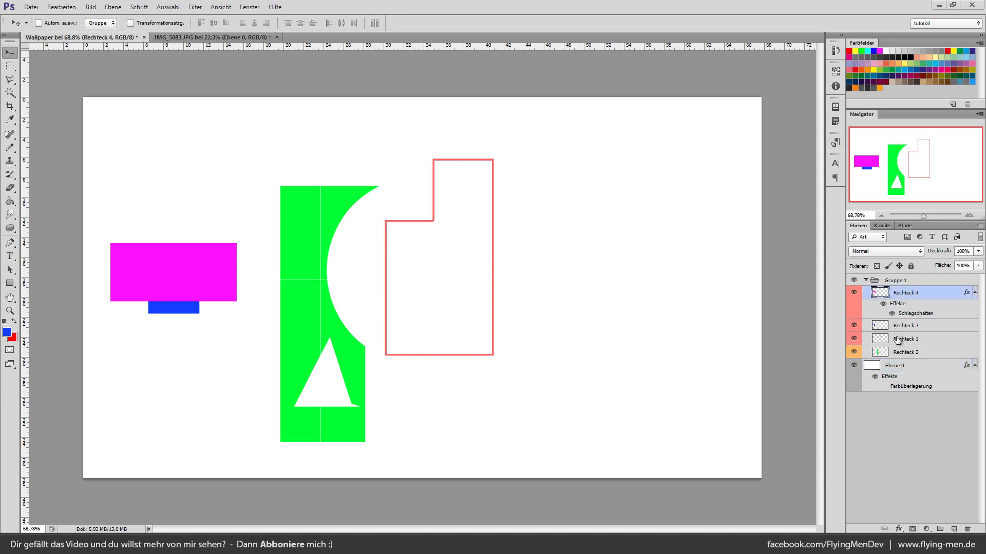
{"action": "left_click_drag", "start_coordinate": [894, 352], "coordinate": [891, 367]}
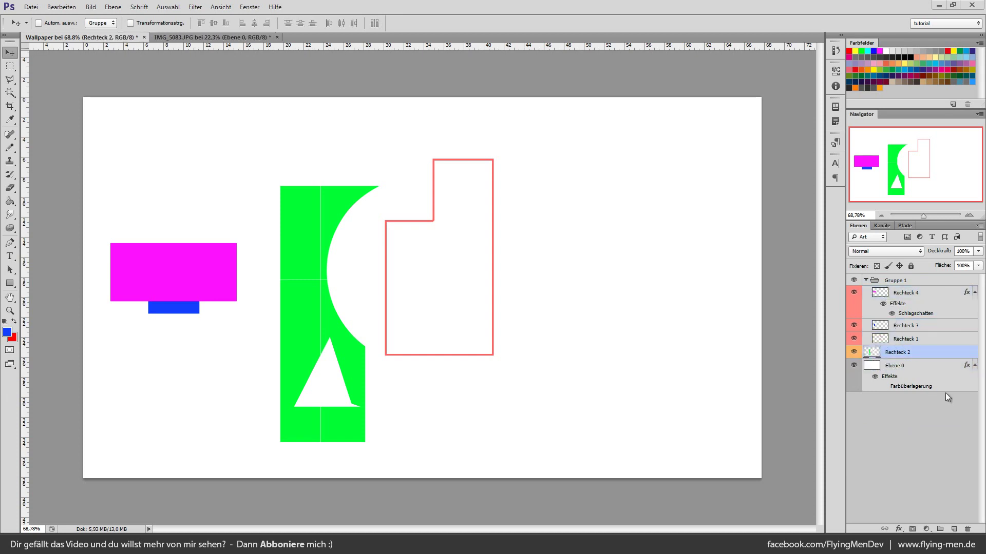
Create Gruppe 2 and move Rechteck 2 into it
{"action": "left_click", "coordinate": [866, 280]}
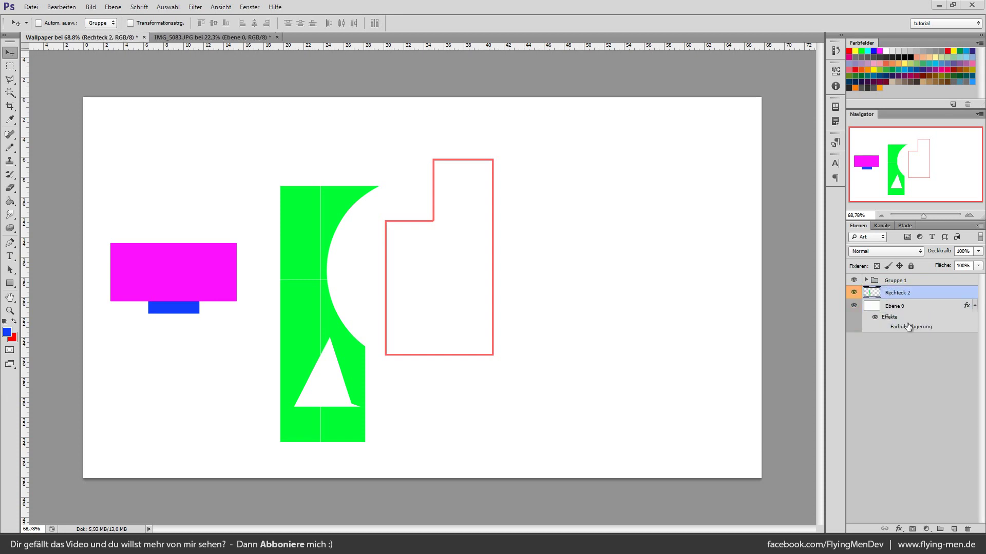
{"action": "left_click", "coordinate": [943, 529]}
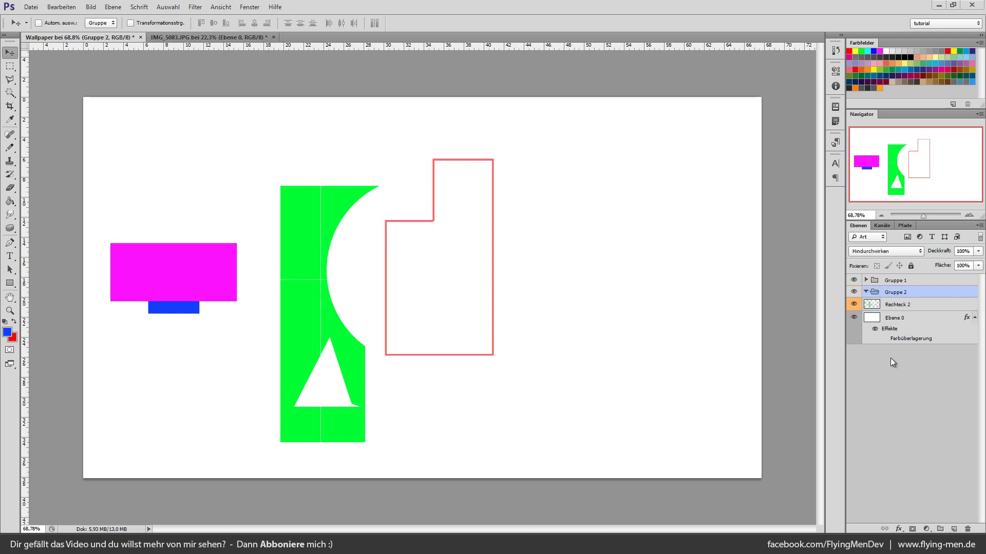
{"action": "left_click", "coordinate": [896, 306]}
{"action": "left_click_drag", "start_coordinate": [896, 307], "coordinate": [898, 292]}
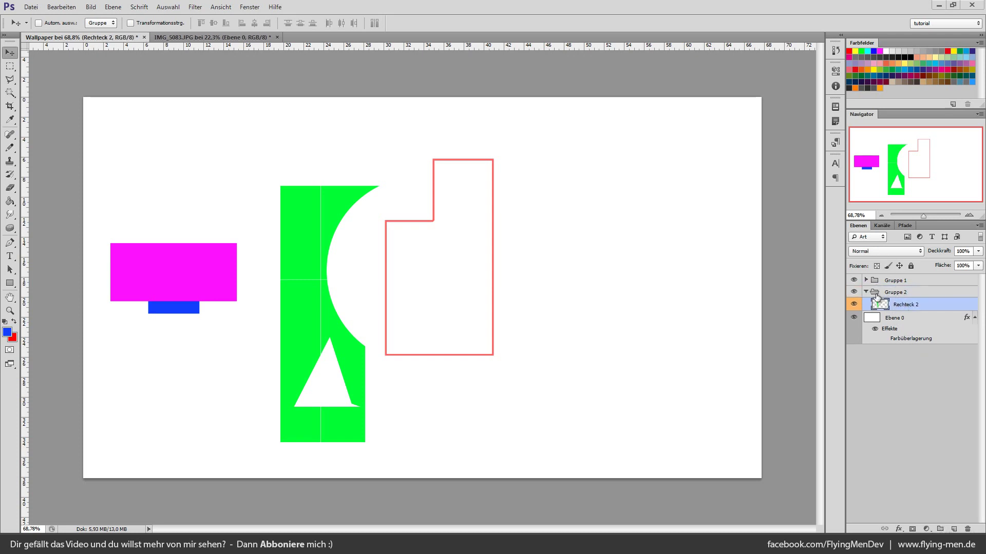
{"action": "left_click", "coordinate": [865, 292]}
Toggle visibility of Gruppe 2, Gruppe 1, Rechteck 4 and Rechteck 1 to check shapes, leaving Gruppe 1 selected
{"action": "left_click", "coordinate": [854, 291]}
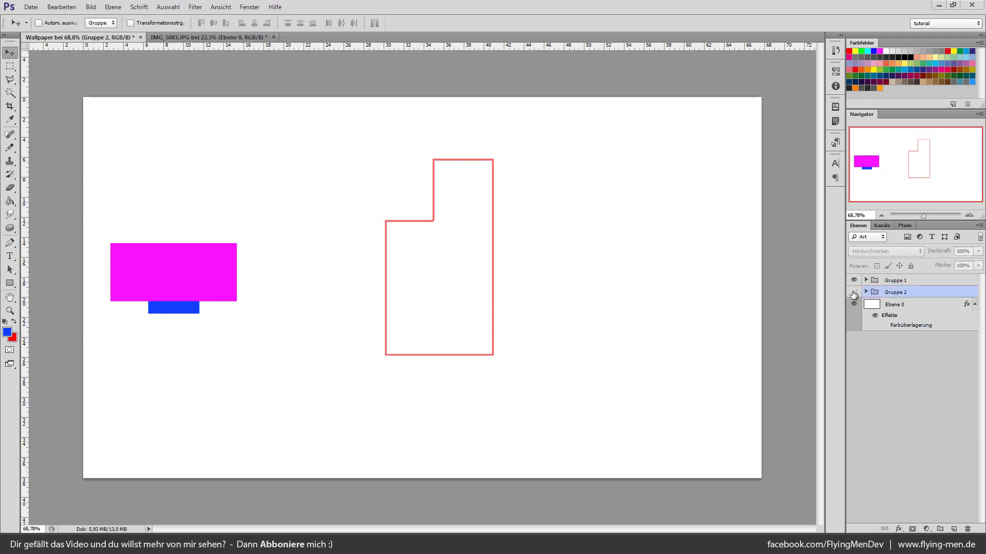
{"action": "left_click", "coordinate": [854, 280]}
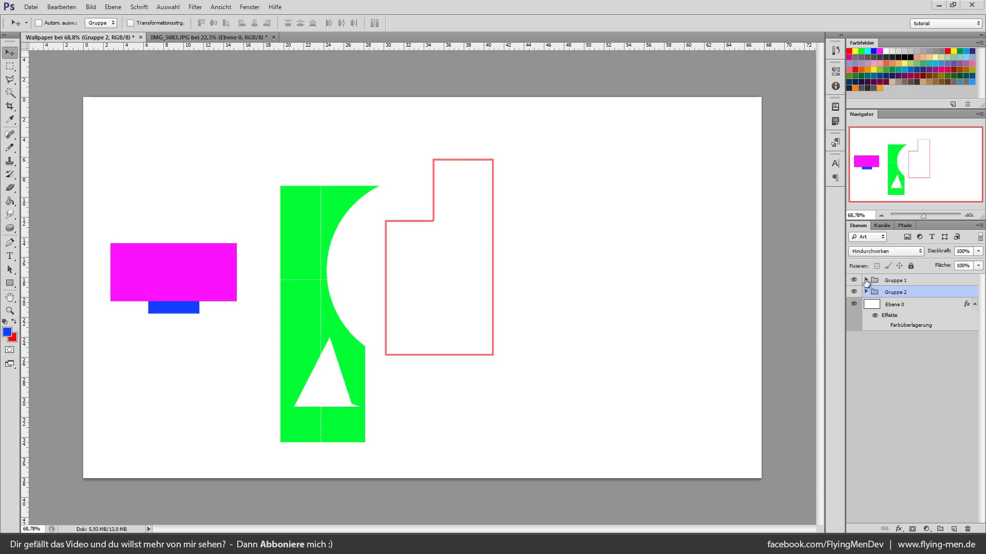
{"action": "left_click", "coordinate": [865, 280]}
{"action": "left_click", "coordinate": [854, 294]}
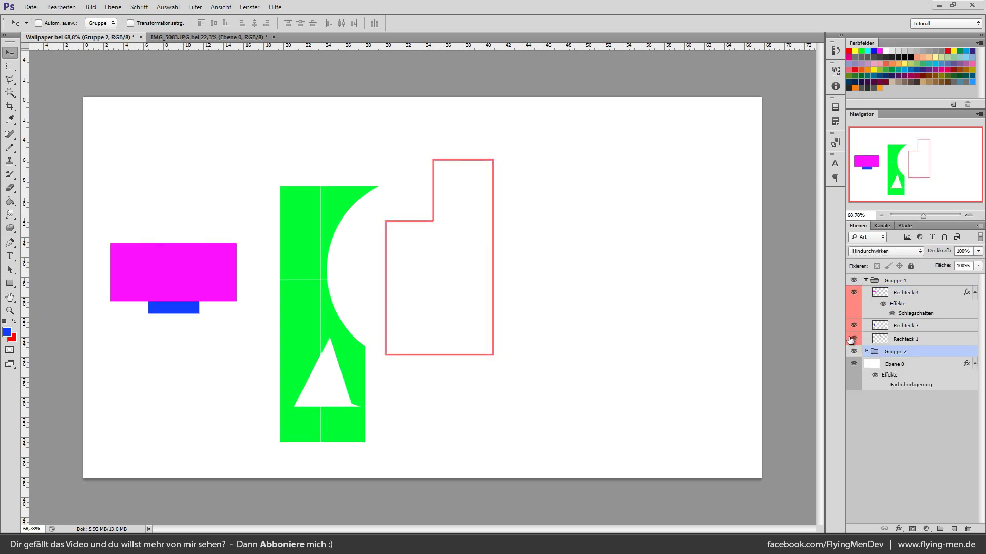
{"action": "left_click", "coordinate": [853, 336]}
{"action": "left_click", "coordinate": [854, 325]}
{"action": "left_click", "coordinate": [853, 325]}
{"action": "left_click", "coordinate": [866, 281]}
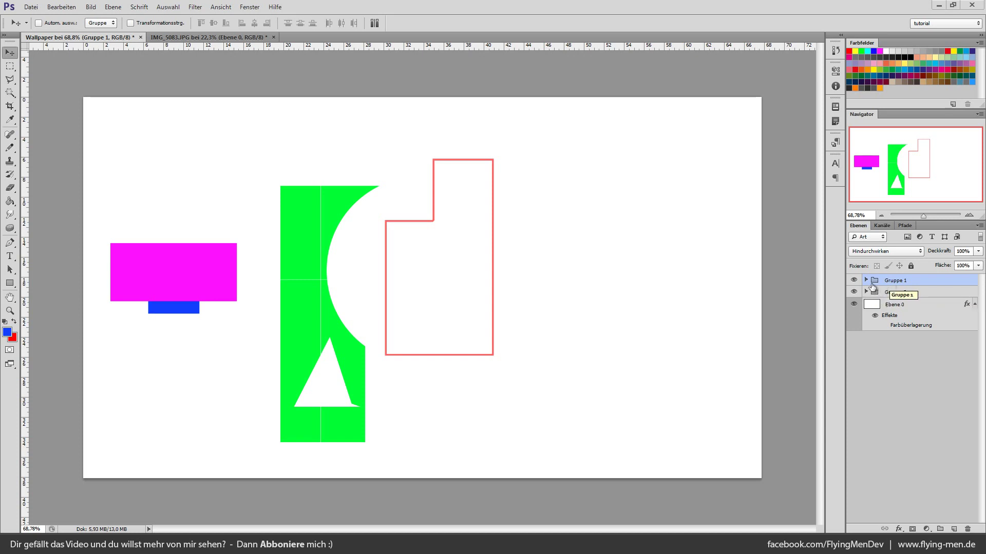
Give Gruppe 1 a Schlagschatten with size 18 and opacity 100 via Fülloptionen
{"action": "left_click", "coordinate": [854, 281]}
{"action": "right_click", "coordinate": [896, 280]}
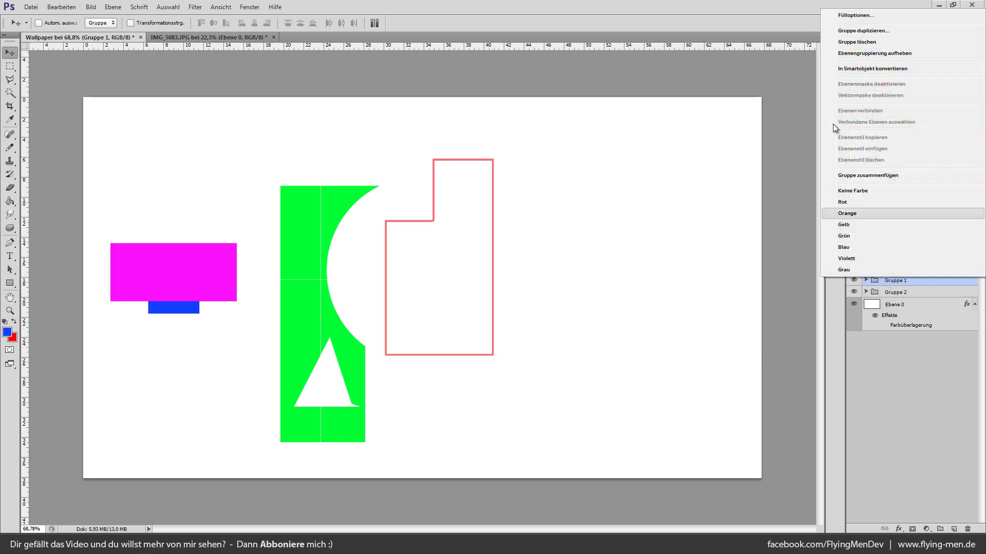
{"action": "left_click", "coordinate": [840, 17]}
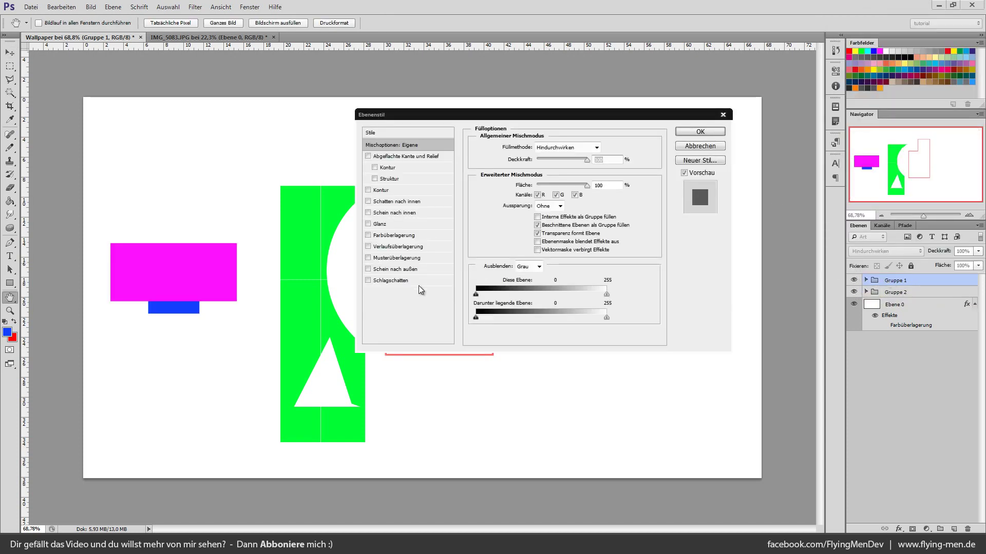
{"action": "left_click", "coordinate": [404, 282]}
{"action": "mouse_move", "coordinate": [482, 110]}
{"action": "left_mouse_down"}
{"action": "mouse_move", "coordinate": [732, 139]}
{"action": "mouse_move", "coordinate": [719, 130]}
{"action": "left_mouse_up"}
{"action": "left_click_drag", "start_coordinate": [751, 235], "coordinate": [758, 237]}
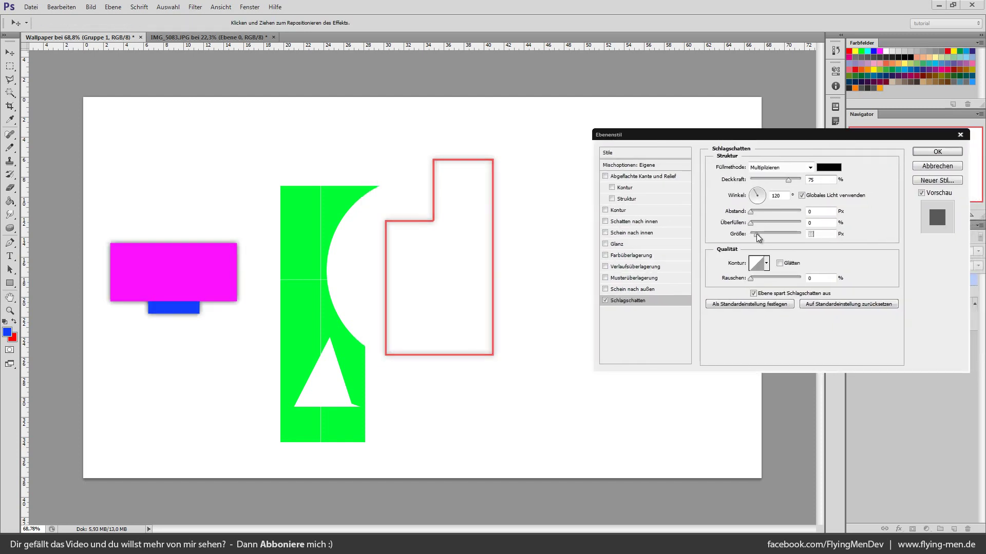
{"action": "left_click_drag", "start_coordinate": [788, 180], "coordinate": [800, 180]}
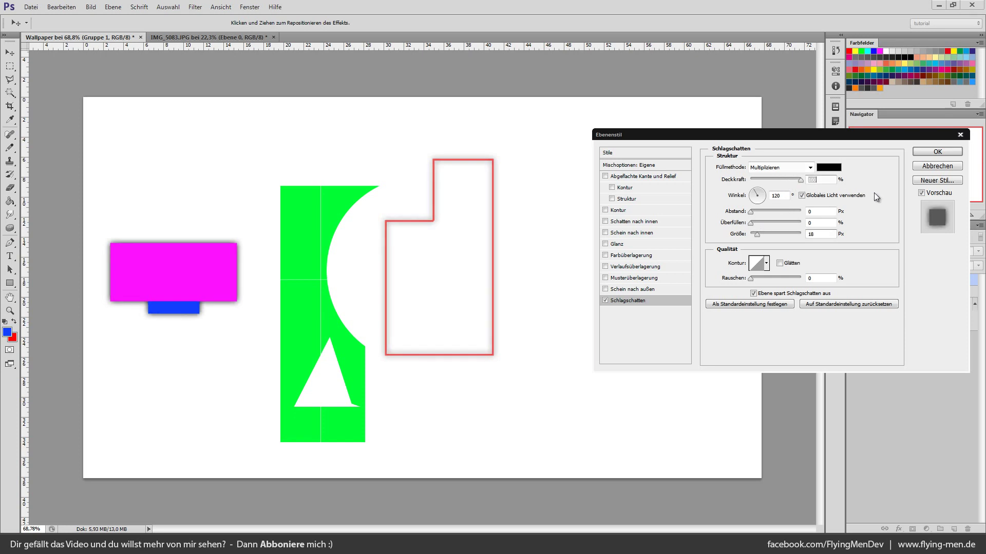
{"action": "left_click", "coordinate": [937, 151]}
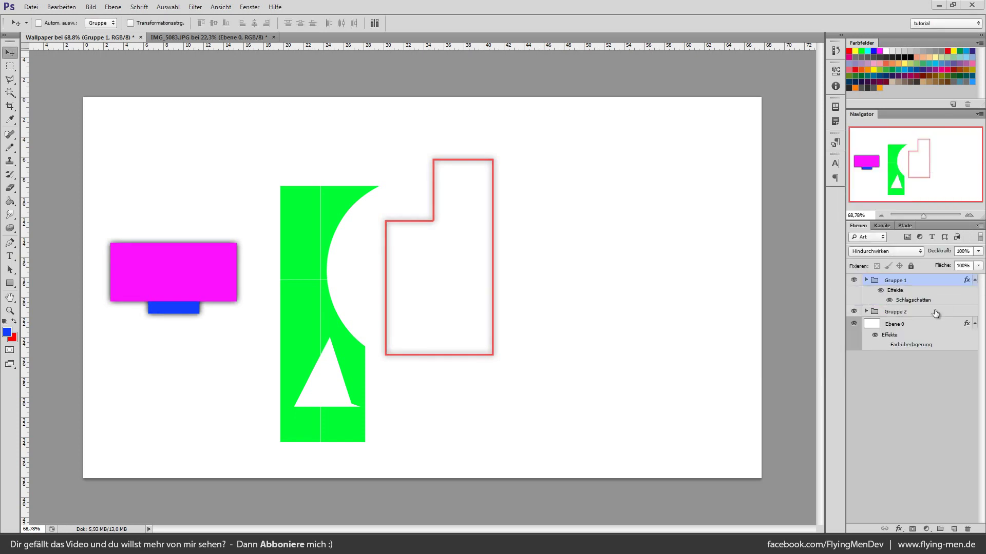
Switch off Gruppe 1's drop shadow effect, comparing the shapes with and without it
{"action": "left_click", "coordinate": [865, 281]}
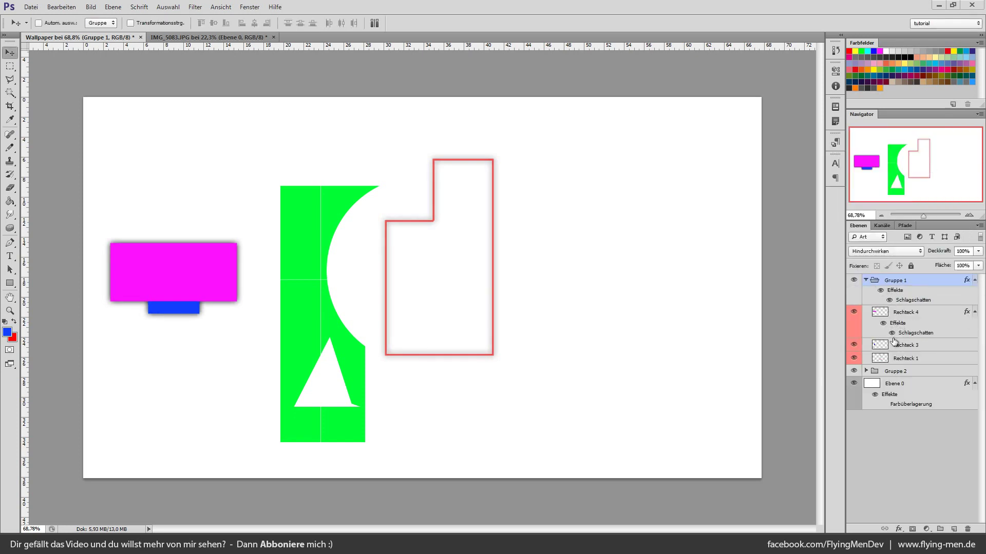
{"action": "left_click", "coordinate": [905, 344]}
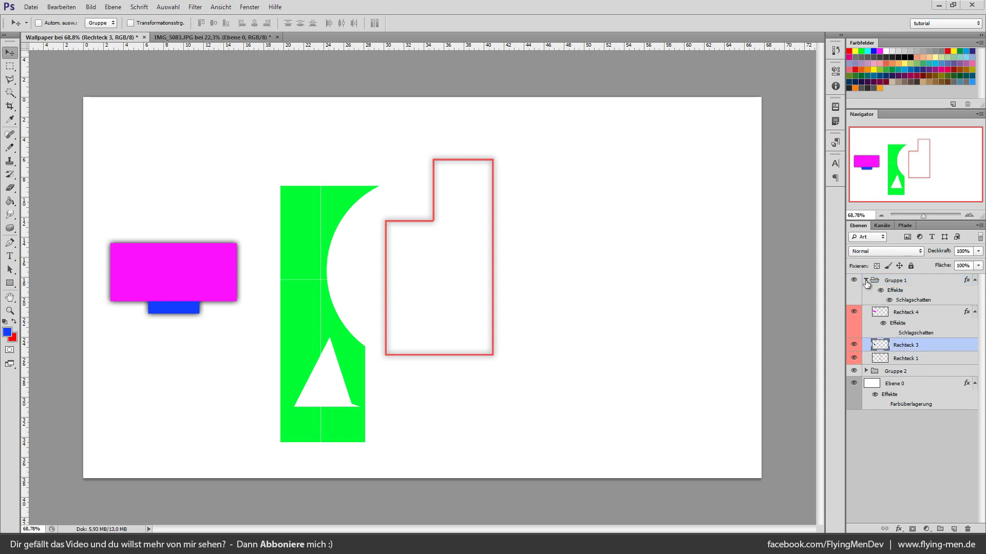
{"action": "left_click", "coordinate": [866, 281]}
{"action": "left_click", "coordinate": [890, 300]}
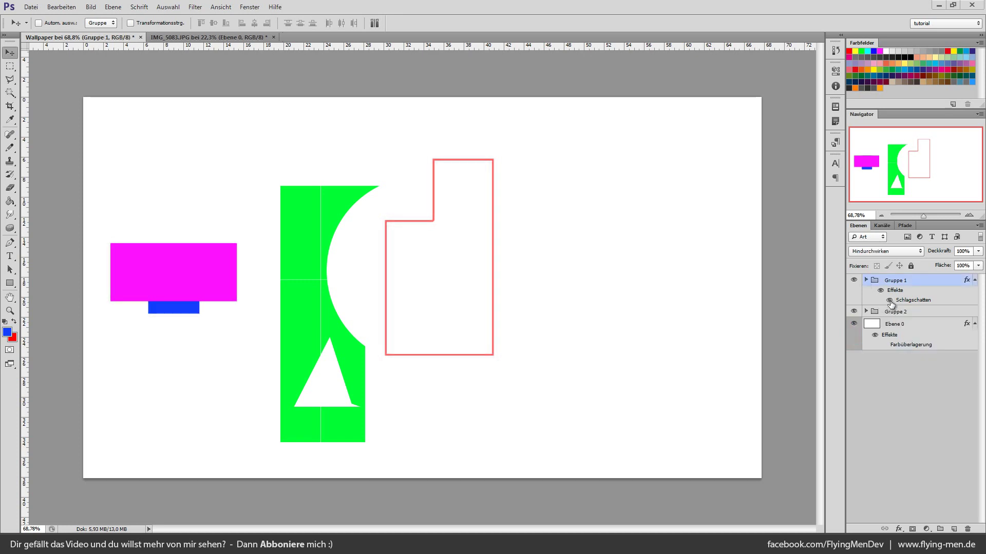
{"action": "left_click", "coordinate": [889, 301]}
{"action": "left_click", "coordinate": [854, 280]}
{"action": "left_click", "coordinate": [853, 280]}
{"action": "left_click", "coordinate": [853, 280]}
{"action": "right_click", "coordinate": [897, 285]}
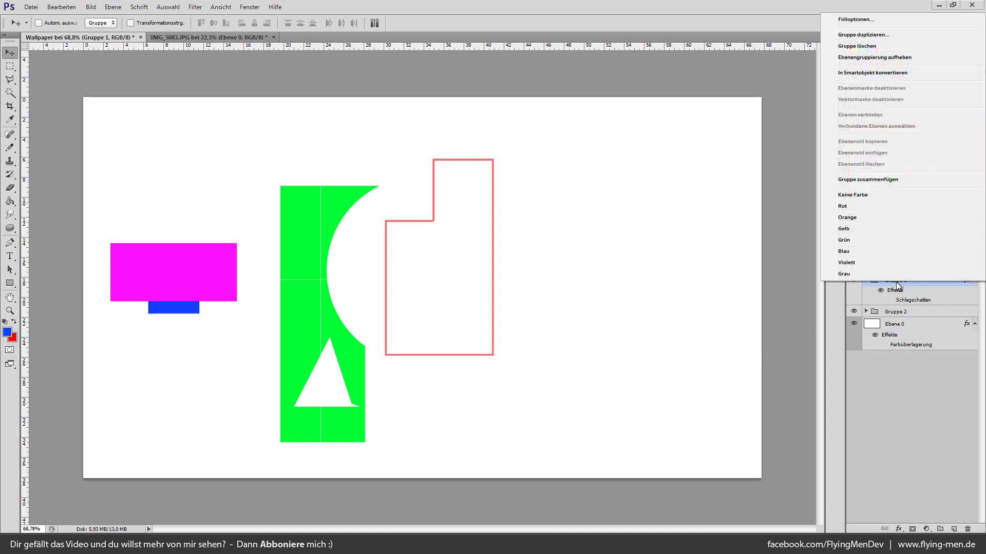
{"action": "left_click", "coordinate": [862, 180]}
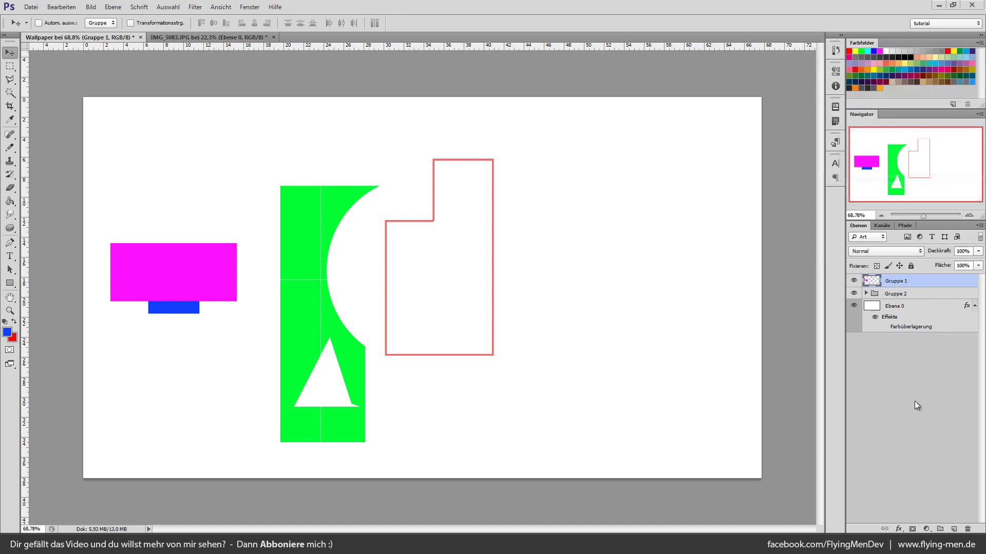
{"action": "left_click", "coordinate": [854, 286]}
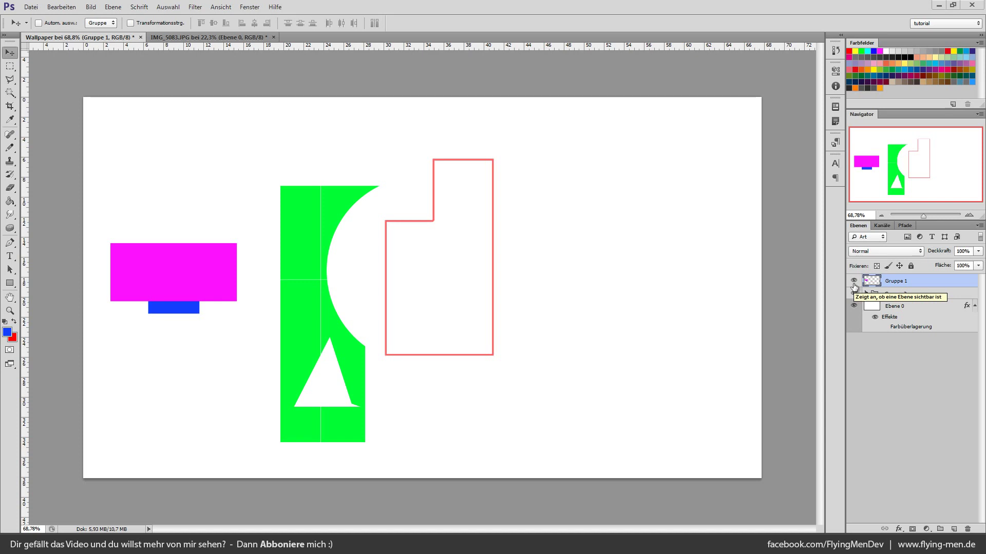
{"action": "left_click", "coordinate": [854, 284]}
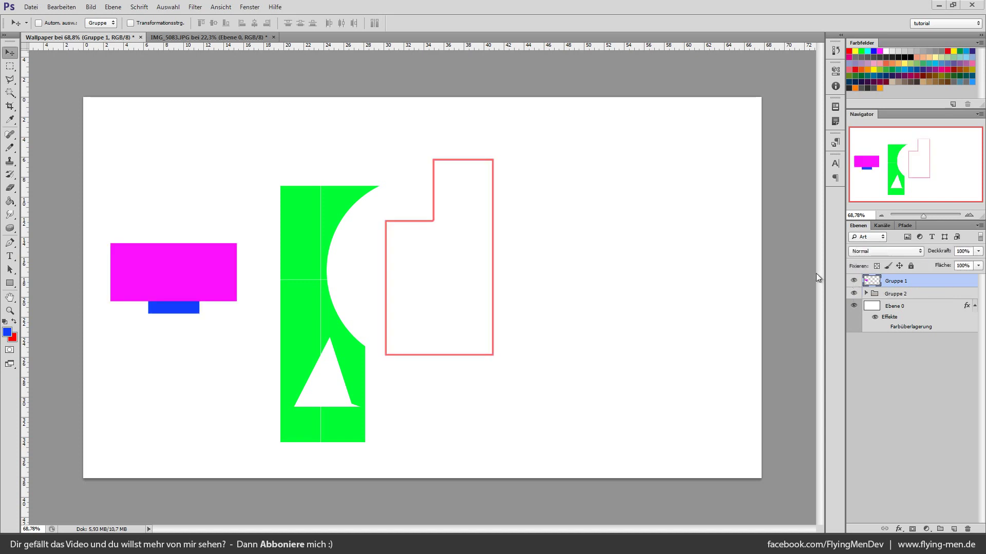
{"action": "key", "text": "ctrl+z"}
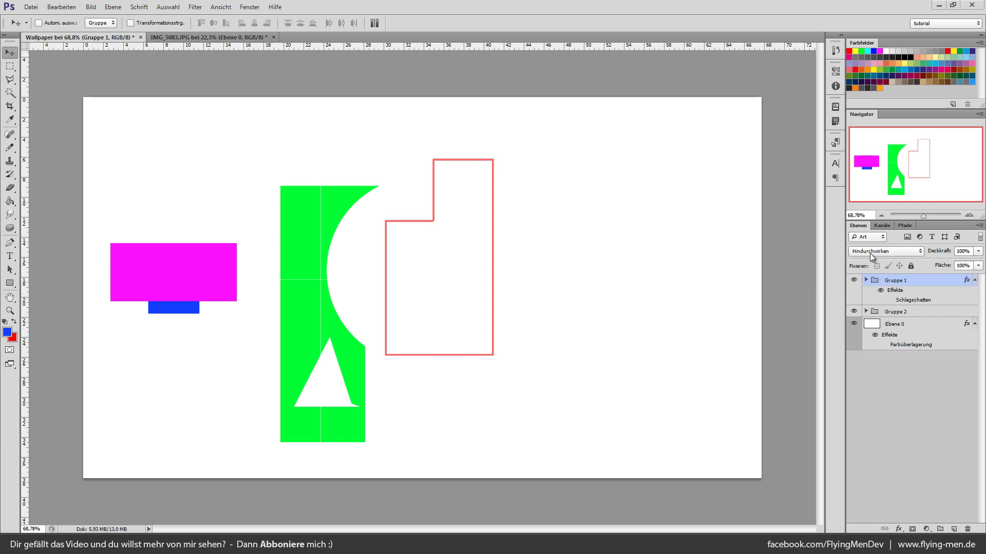
{"action": "left_click", "coordinate": [869, 254]}
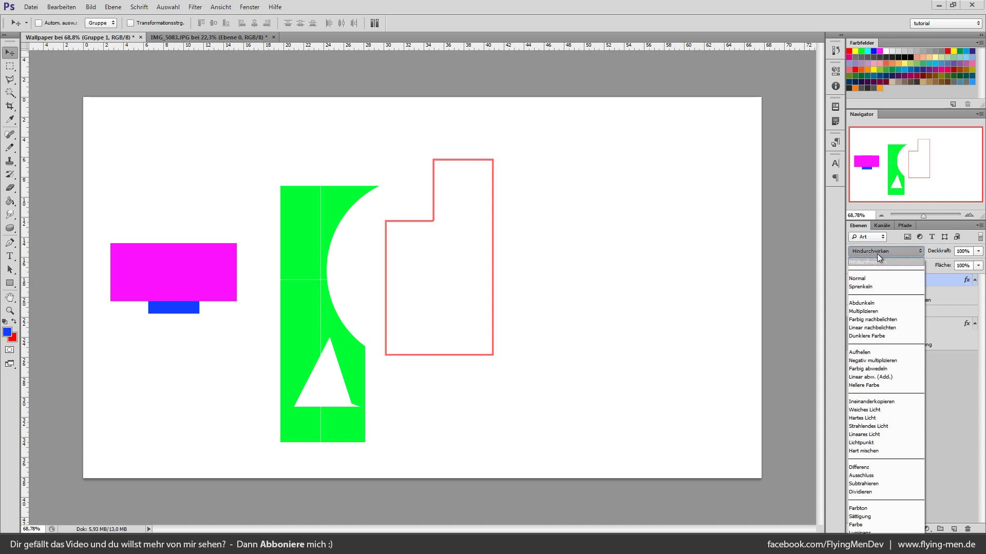
{"action": "left_click", "coordinate": [877, 253]}
{"action": "left_click", "coordinate": [894, 401]}
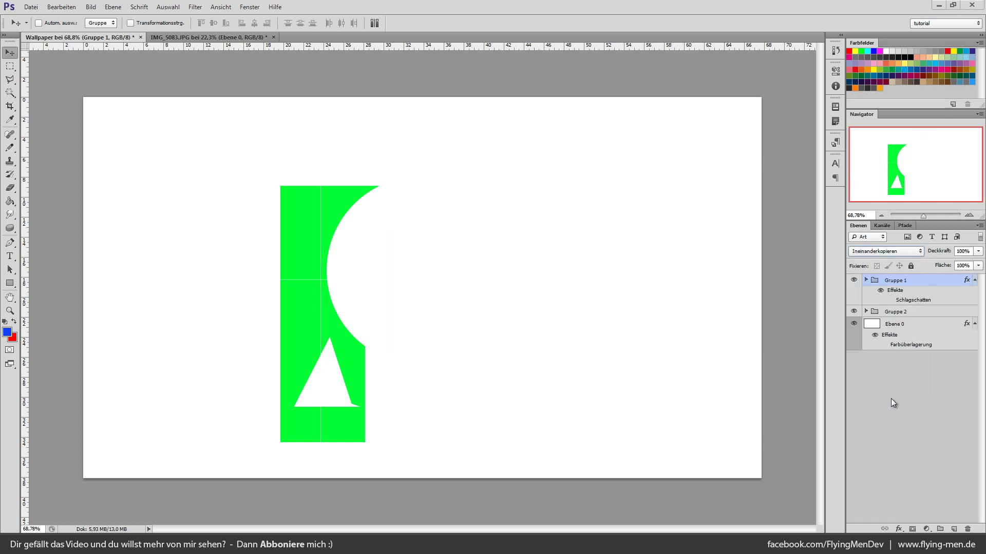
{"action": "key", "text": "ctrl+z"}
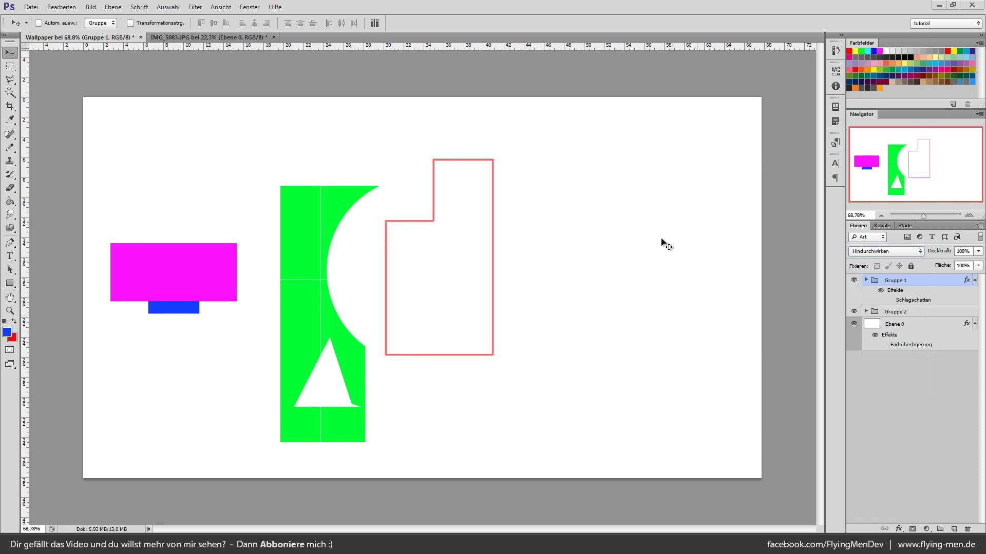
Draw a blue rectangle to the right of the red outline
{"action": "left_click", "coordinate": [9, 283]}
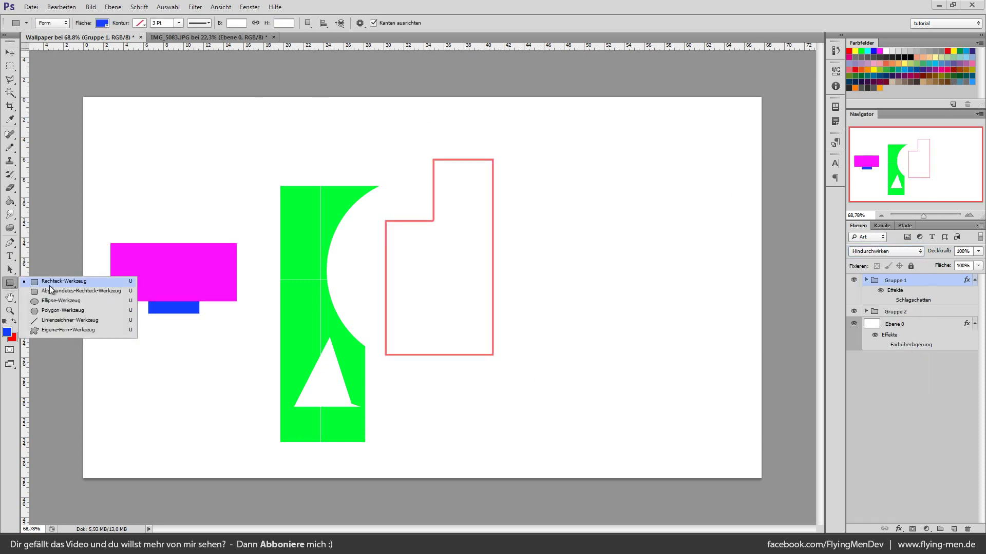
{"action": "left_click", "coordinate": [51, 286]}
{"action": "mouse_move", "coordinate": [69, 77]}
{"action": "left_mouse_down"}
{"action": "mouse_move", "coordinate": [797, 497]}
{"action": "mouse_move", "coordinate": [681, 413]}
{"action": "left_mouse_up"}
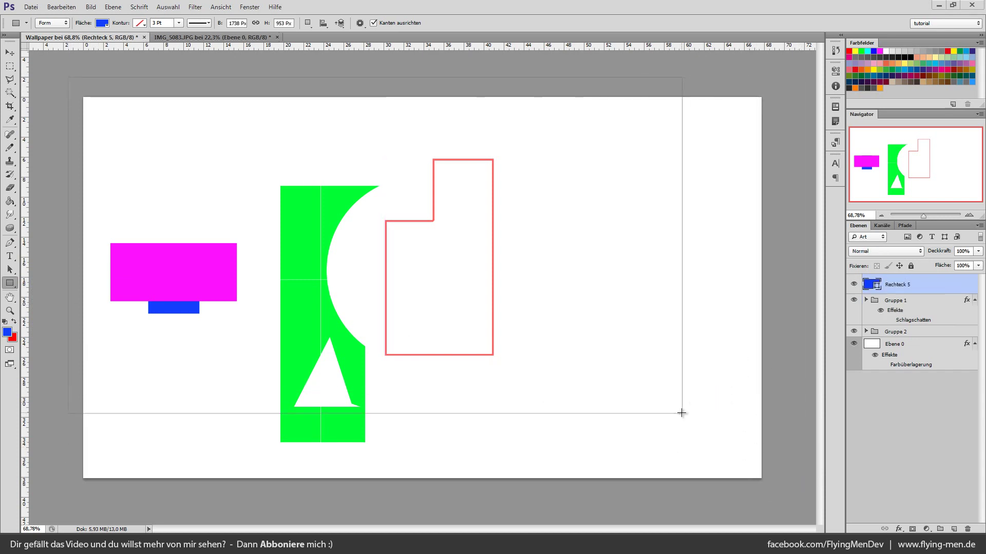
{"action": "key", "text": "ctrl+z"}
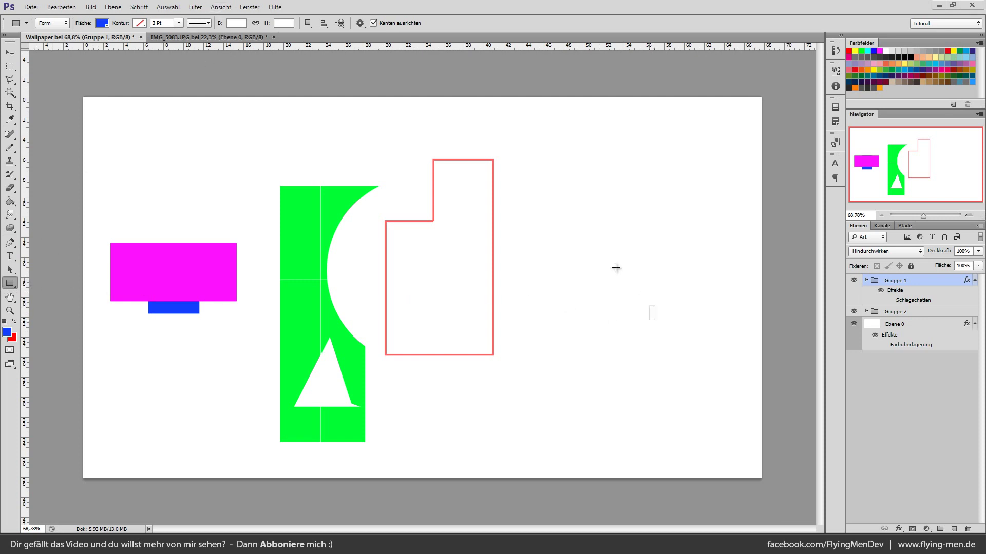
{"action": "left_click_drag", "start_coordinate": [524, 170], "coordinate": [653, 318]}
Rasterize the rectangle layer and add an empty layer above it
{"action": "scroll", "coordinate": [726, 267], "scroll_direction": "up", "scroll_amount": 3}
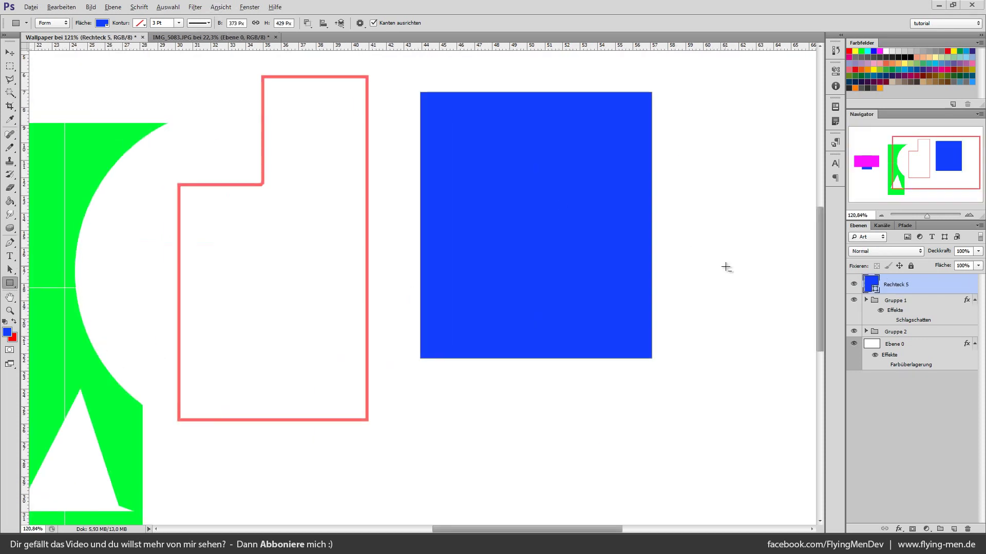
{"action": "right_click", "coordinate": [929, 286]}
{"action": "left_click", "coordinate": [817, 260]}
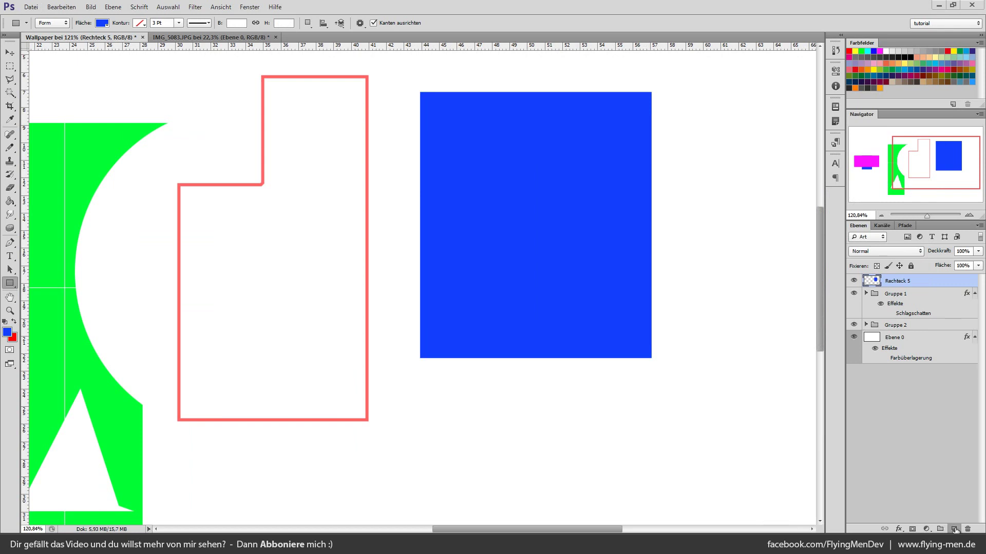
{"action": "left_click", "coordinate": [953, 530]}
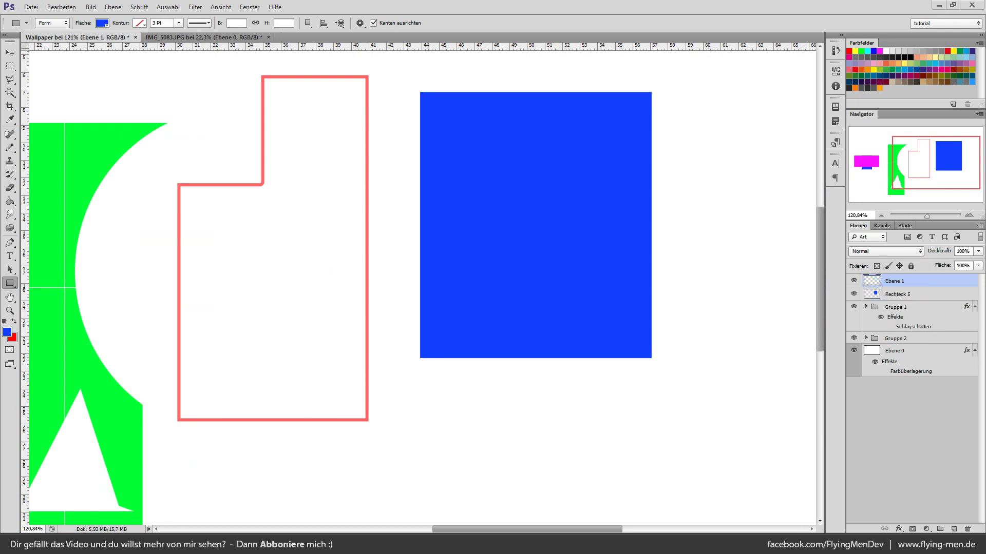
Select the Brush with a soft round 0% hardness tip
{"action": "left_click", "coordinate": [11, 149]}
{"action": "left_click", "coordinate": [35, 150]}
{"action": "left_click", "coordinate": [52, 23]}
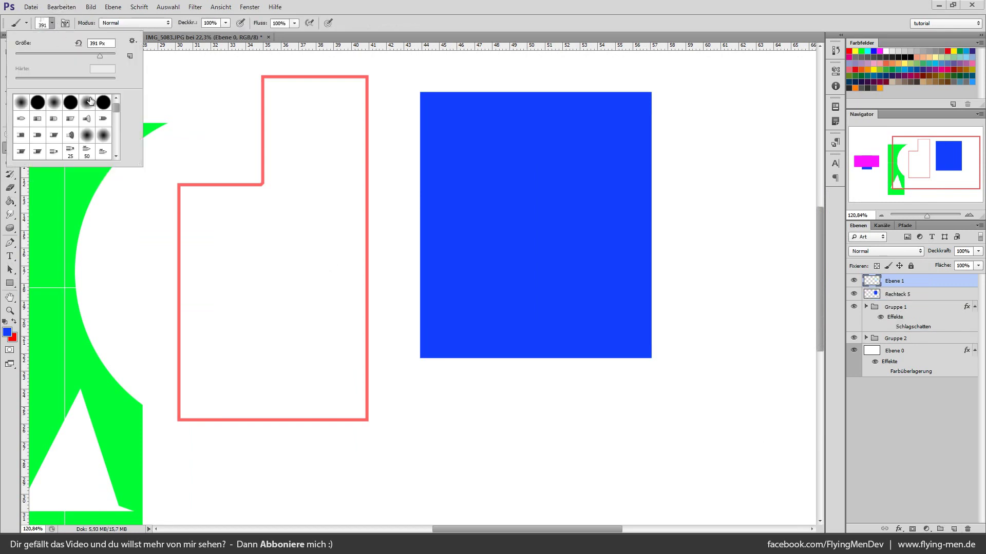
{"action": "left_click", "coordinate": [21, 104]}
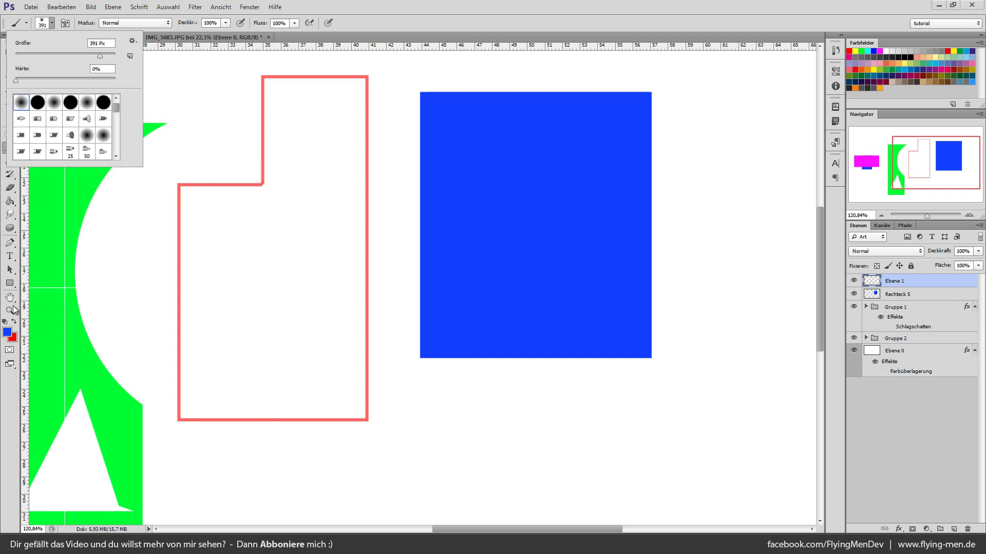
{"action": "left_click", "coordinate": [5, 331]}
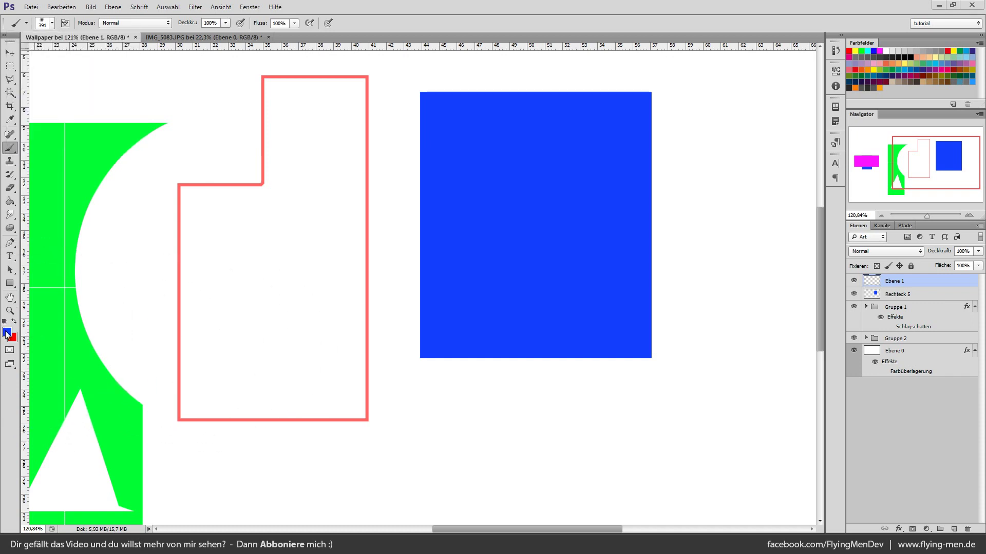
Paint a soft white glow over the blue square's right side
{"action": "left_click", "coordinate": [7, 332]}
{"action": "left_click_drag", "start_coordinate": [691, 393], "coordinate": [615, 360]}
{"action": "left_click", "coordinate": [833, 354]}
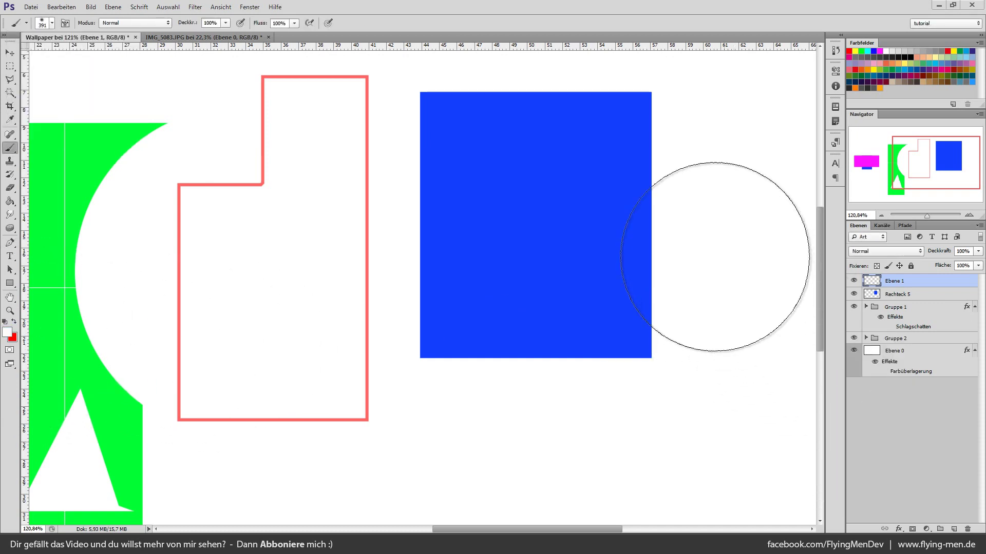
{"action": "mouse_move", "coordinate": [654, 241]}
{"action": "left_mouse_down"}
{"action": "mouse_move", "coordinate": [626, 250]}
{"action": "mouse_move", "coordinate": [610, 241]}
{"action": "mouse_move", "coordinate": [633, 472]}
{"action": "left_mouse_up"}
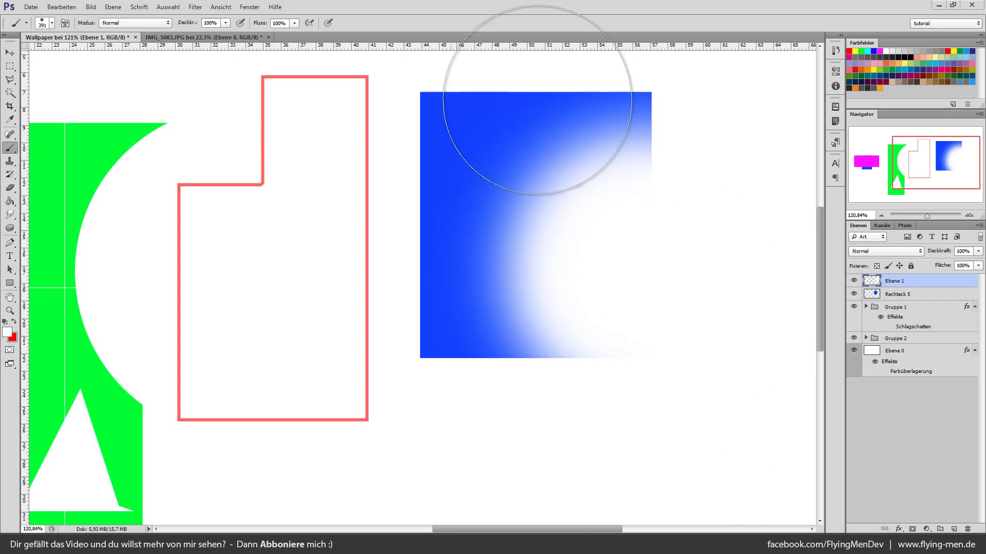
Give the glow layer the Sprenkeln blend mode
{"action": "left_click", "coordinate": [863, 252]}
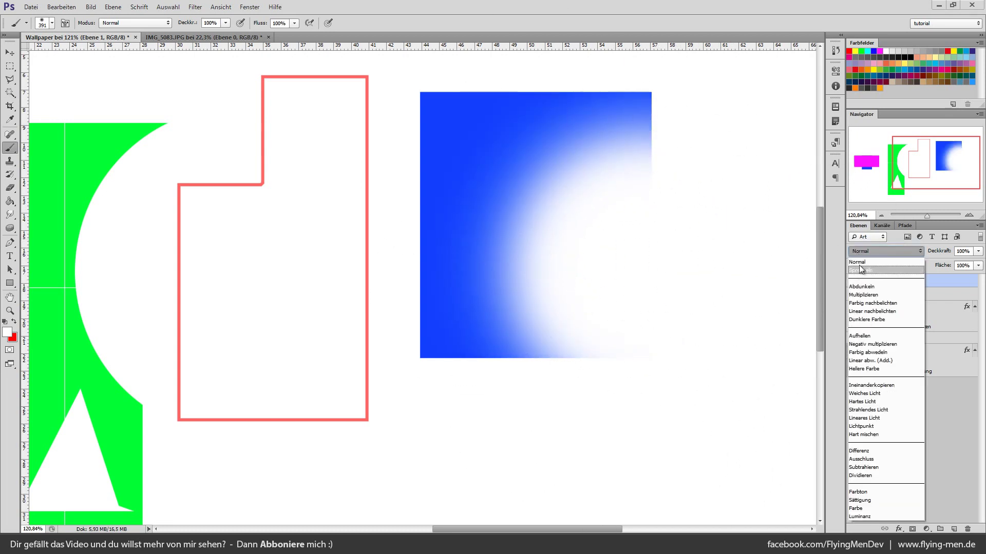
{"action": "left_click", "coordinate": [862, 270]}
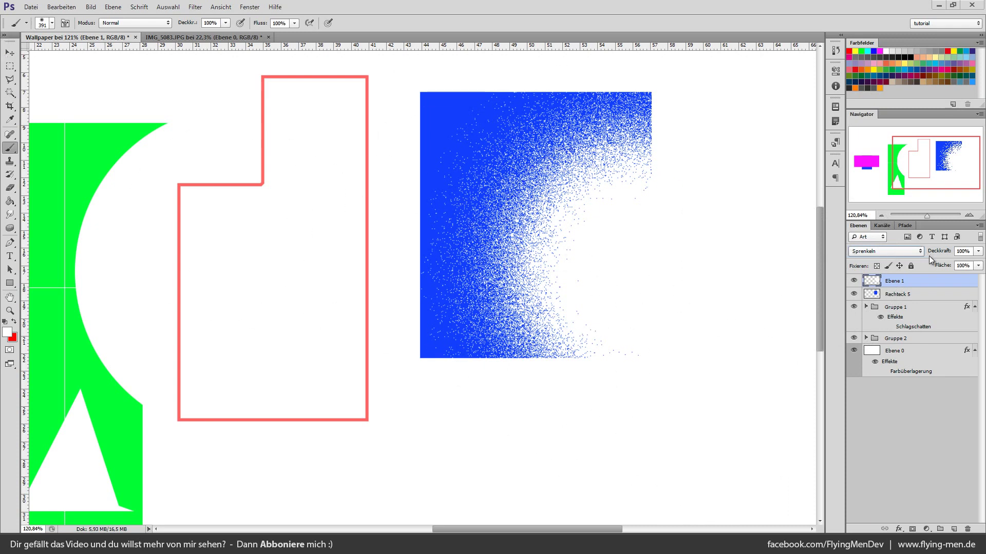
{"action": "scroll", "coordinate": [907, 249], "scroll_direction": "down", "scroll_amount": 1}
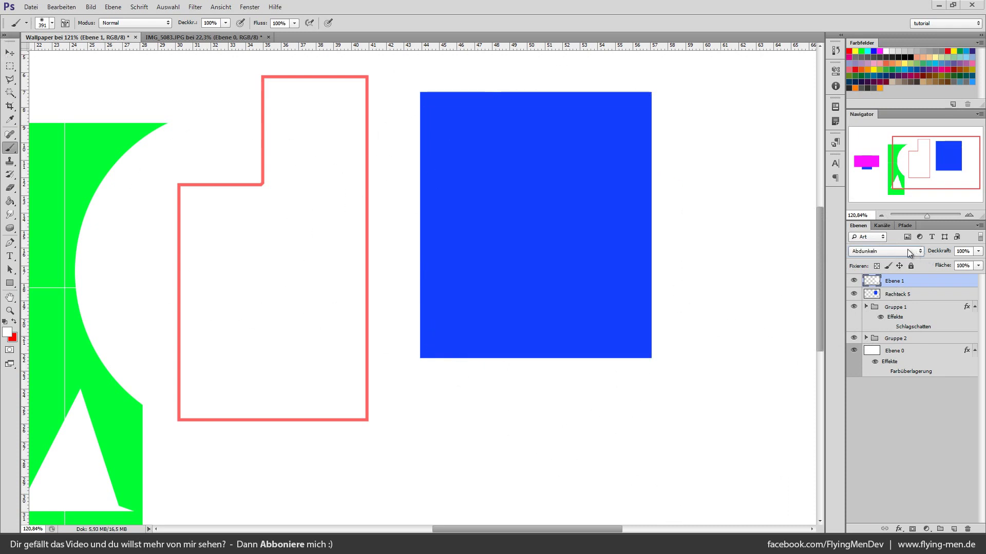
{"action": "scroll", "coordinate": [907, 249], "scroll_direction": "down", "scroll_amount": 1}
{"action": "scroll", "coordinate": [907, 249], "scroll_direction": "down", "scroll_amount": 1}
{"action": "scroll", "coordinate": [907, 249], "scroll_direction": "down", "scroll_amount": 1}
{"action": "scroll", "coordinate": [907, 249], "scroll_direction": "down", "scroll_amount": 1}
{"action": "scroll", "coordinate": [907, 249], "scroll_direction": "down", "scroll_amount": 1}
{"action": "scroll", "coordinate": [907, 249], "scroll_direction": "down", "scroll_amount": 1}
{"action": "scroll", "coordinate": [907, 248], "scroll_direction": "down", "scroll_amount": 1}
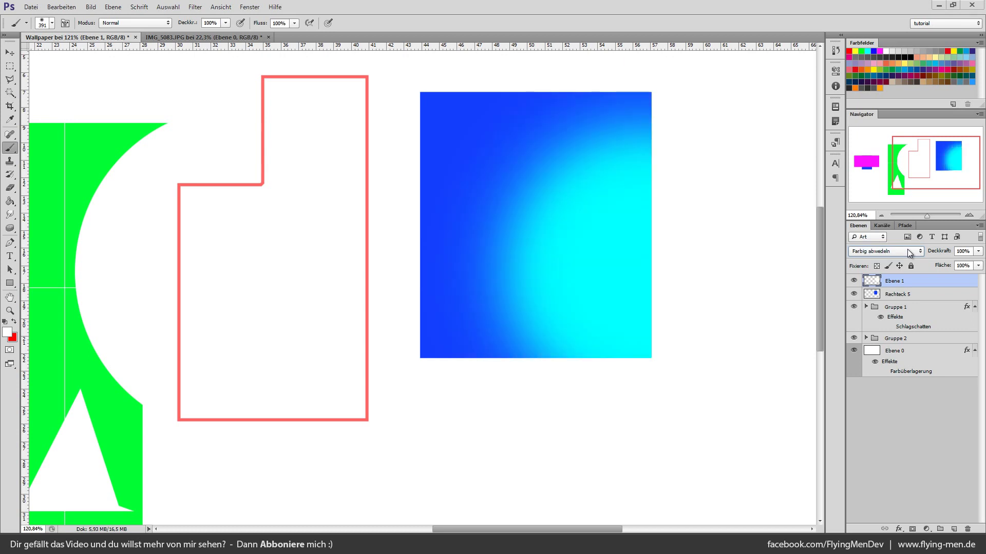
{"action": "scroll", "coordinate": [907, 249], "scroll_direction": "down", "scroll_amount": 1}
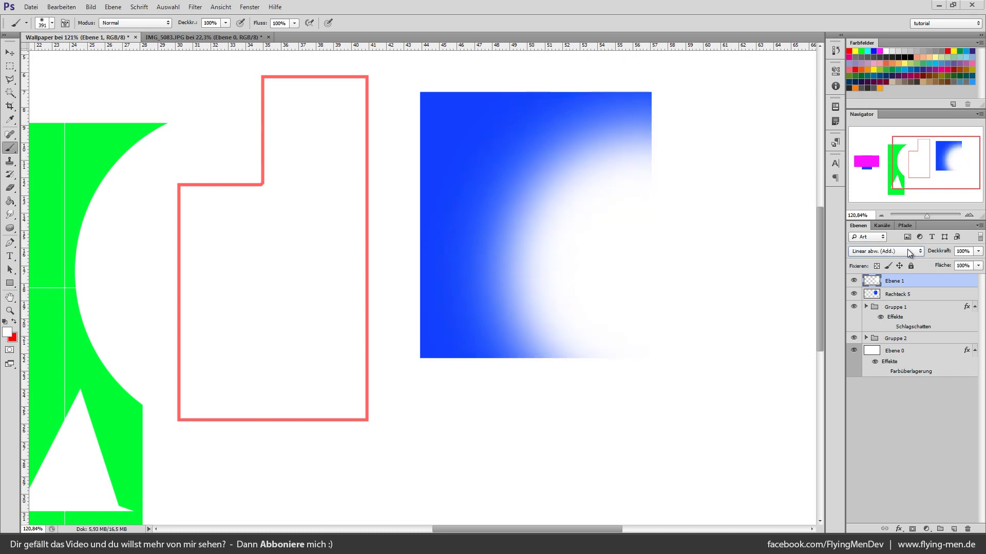
{"action": "scroll", "coordinate": [907, 249], "scroll_direction": "down", "scroll_amount": 1}
{"action": "scroll", "coordinate": [907, 249], "scroll_direction": "down", "scroll_amount": 1}
{"action": "scroll", "coordinate": [907, 248], "scroll_direction": "down", "scroll_amount": 1}
{"action": "scroll", "coordinate": [907, 248], "scroll_direction": "down", "scroll_amount": 1}
Try the Ineinanderkopieren and then Hartes Licht blend modes on the glow layer
{"action": "left_click", "coordinate": [907, 248]}
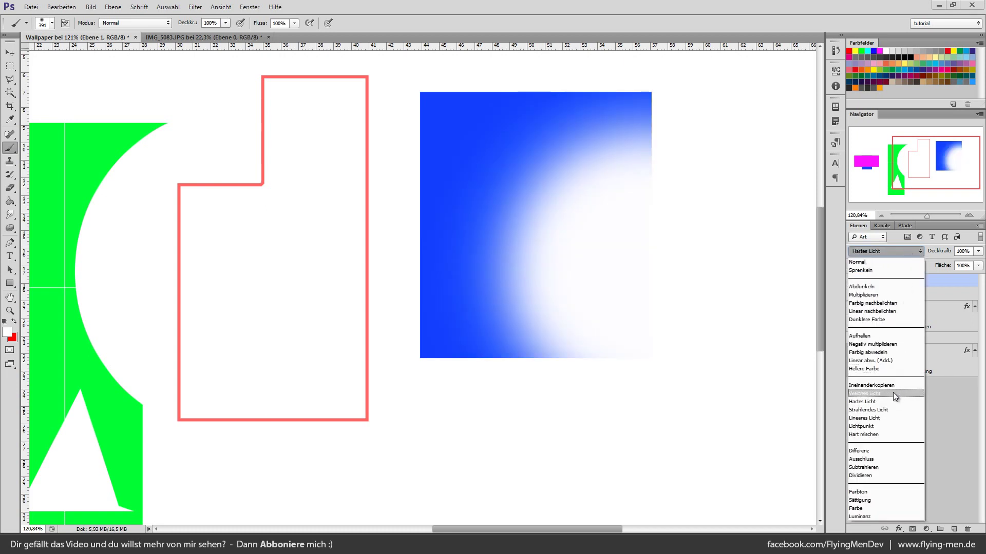
{"action": "left_click", "coordinate": [888, 387]}
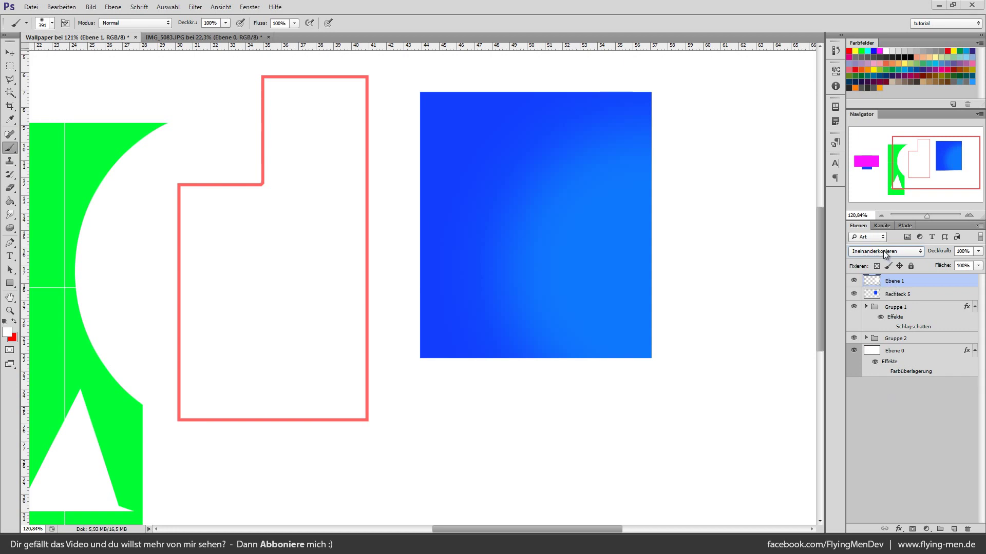
{"action": "left_click", "coordinate": [884, 252]}
{"action": "left_click", "coordinate": [888, 402]}
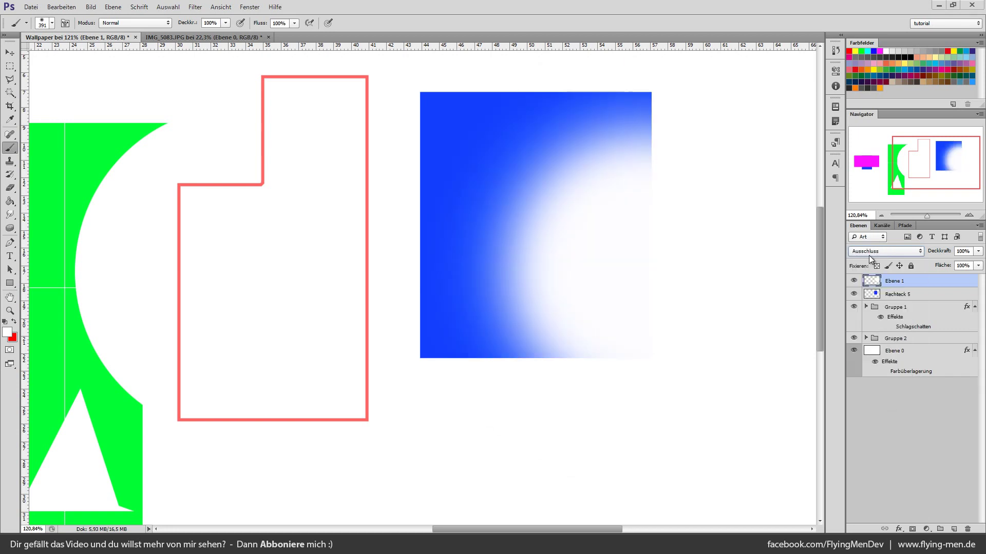
Delete the glow layer and the blue square
{"action": "scroll", "coordinate": [868, 255], "scroll_direction": "down", "scroll_amount": 8}
{"action": "scroll", "coordinate": [869, 255], "scroll_direction": "up", "scroll_amount": 1}
{"action": "scroll", "coordinate": [868, 255], "scroll_direction": "up", "scroll_amount": 1}
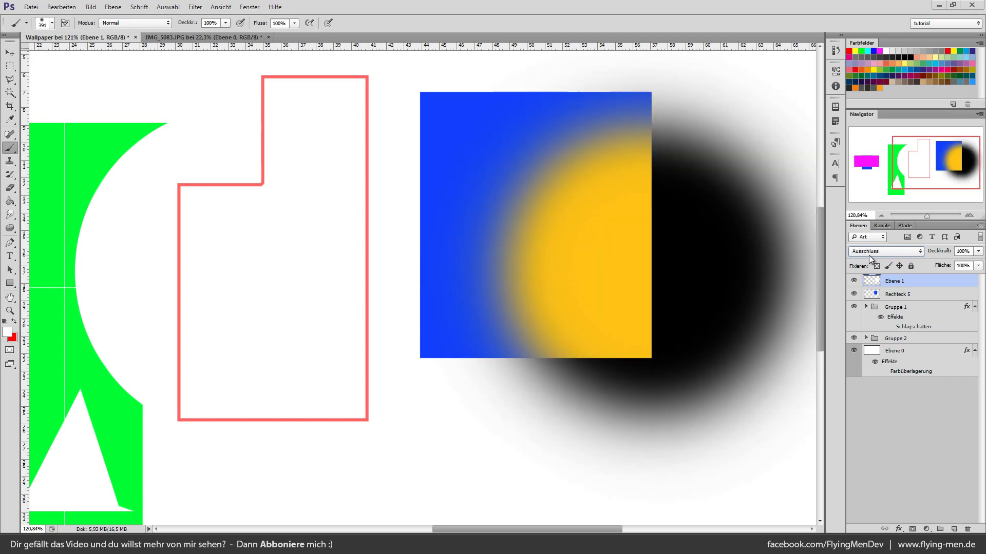
{"action": "scroll", "coordinate": [868, 255], "scroll_direction": "down", "scroll_amount": 2}
{"action": "scroll", "coordinate": [868, 255], "scroll_direction": "down", "scroll_amount": 1}
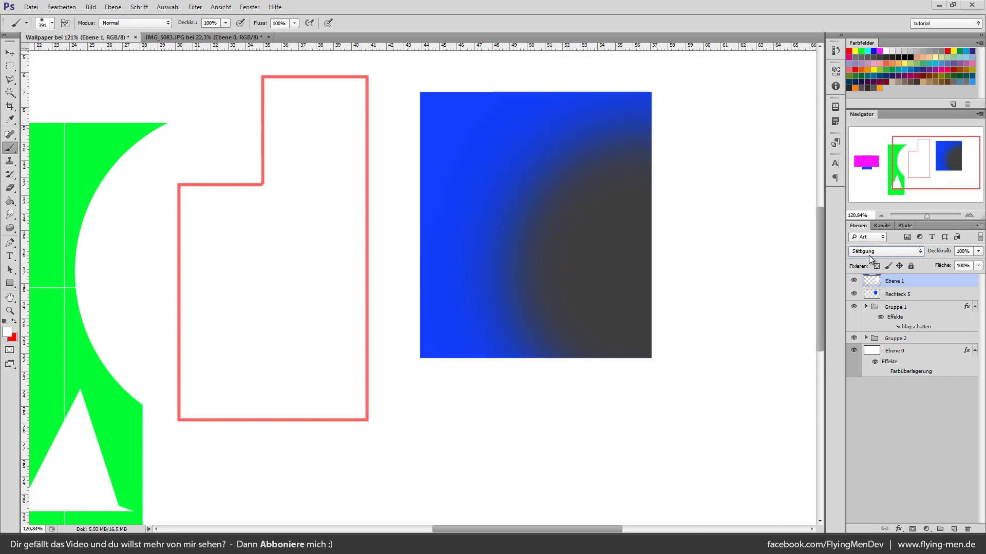
{"action": "scroll", "coordinate": [869, 255], "scroll_direction": "down", "scroll_amount": 3}
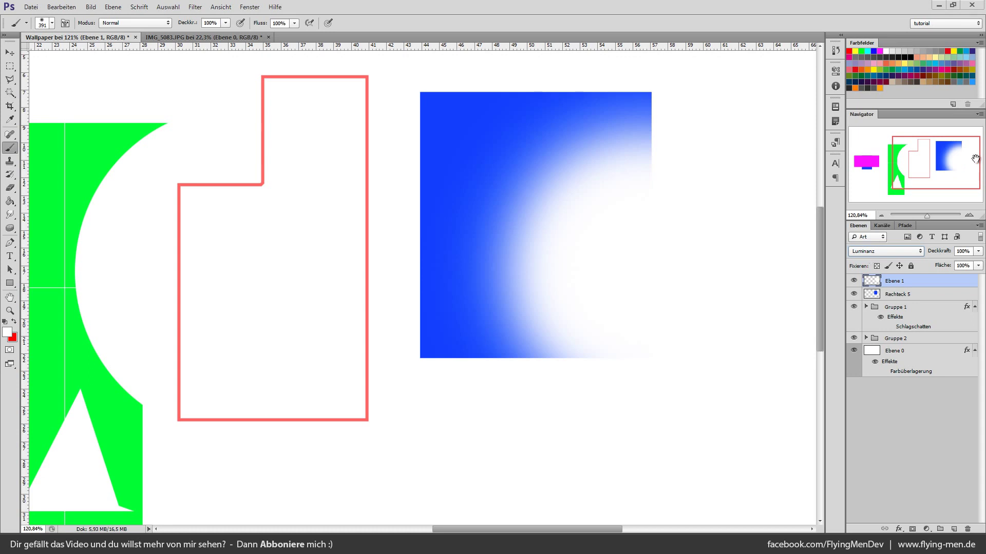
{"action": "left_click", "coordinate": [10, 54]}
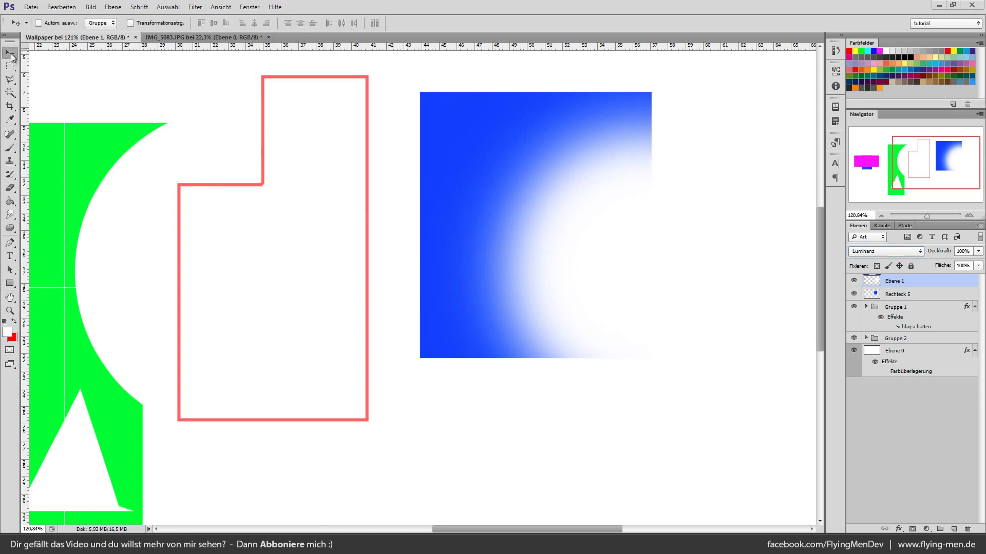
{"action": "key", "text": "Delete"}
{"action": "key", "text": "Delete"}
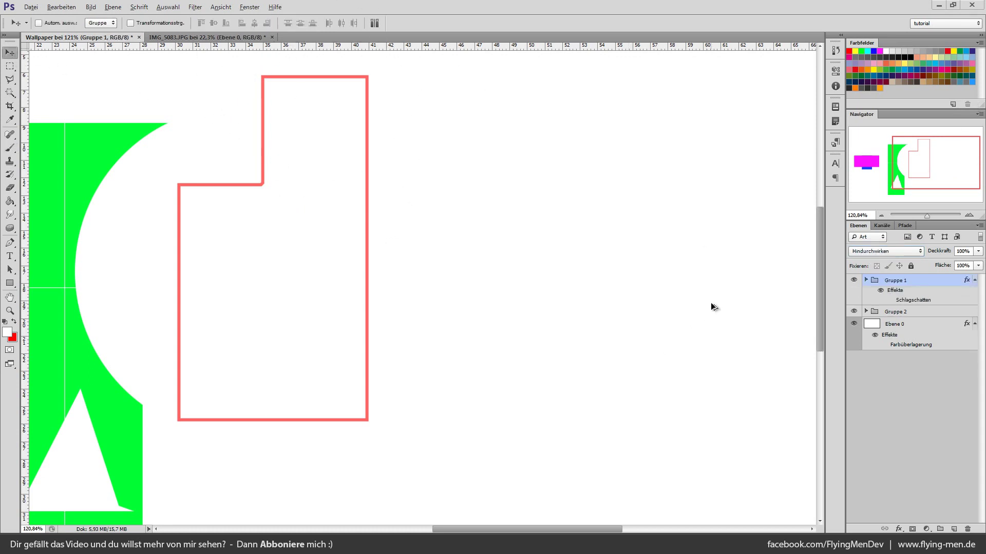
Lower Gruppe 1's opacity to 79%
{"action": "scroll", "coordinate": [711, 307], "scroll_direction": "down", "scroll_amount": 5}
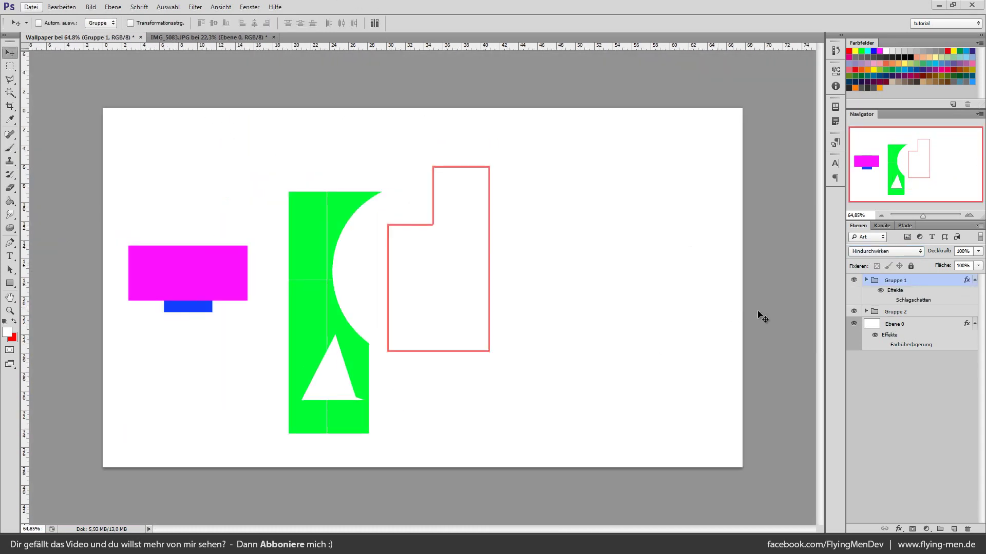
{"action": "left_click", "coordinate": [899, 330]}
{"action": "left_click", "coordinate": [903, 280]}
{"action": "left_click", "coordinate": [978, 251]}
{"action": "mouse_move", "coordinate": [977, 263]}
{"action": "left_mouse_down"}
{"action": "mouse_move", "coordinate": [965, 268]}
{"action": "mouse_move", "coordinate": [978, 263]}
{"action": "left_mouse_up"}
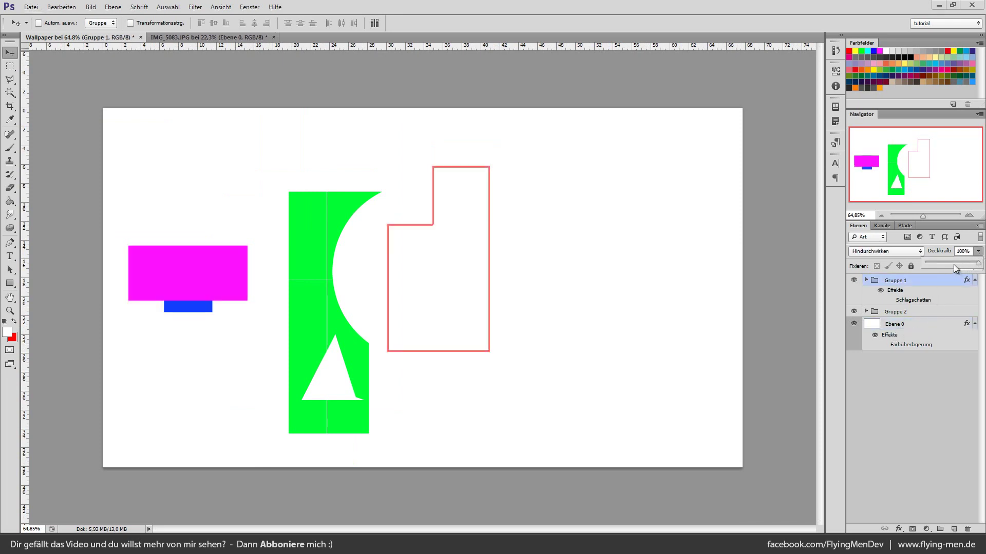
{"action": "left_click", "coordinate": [855, 280]}
{"action": "left_click", "coordinate": [854, 279]}
Set Rechteck 4's Deckkraft back to 100%, then reselect Gruppe 1
{"action": "left_click", "coordinate": [866, 281]}
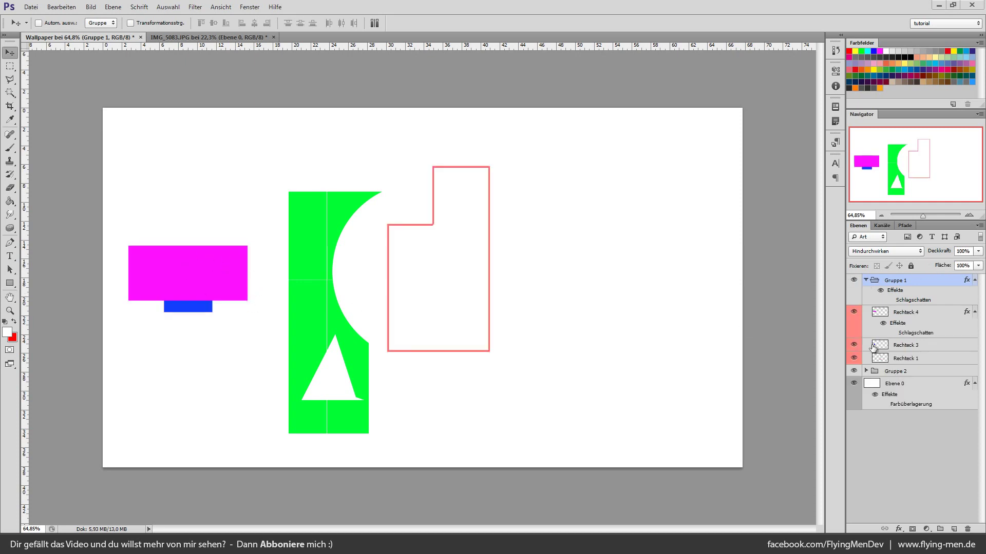
{"action": "left_click", "coordinate": [906, 314]}
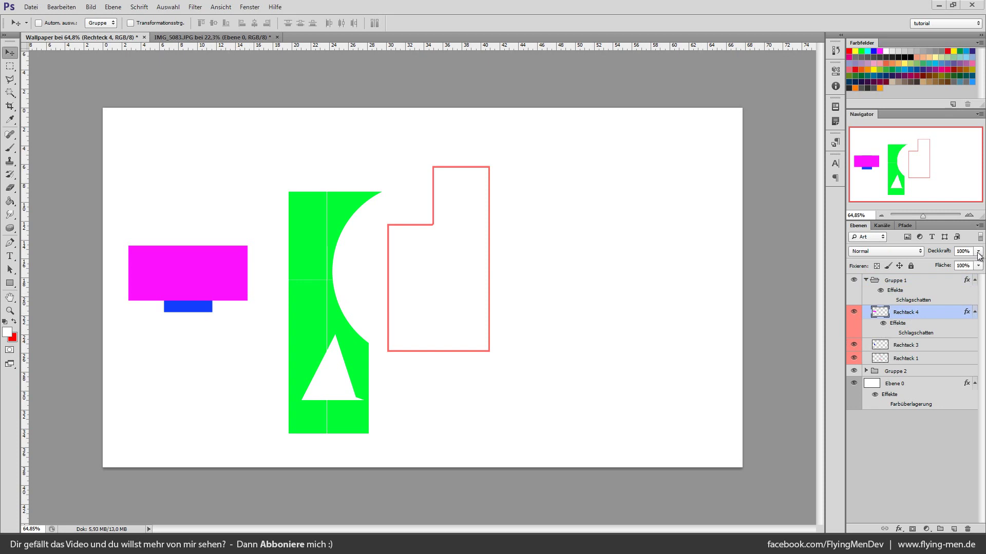
{"action": "left_click", "coordinate": [978, 253]}
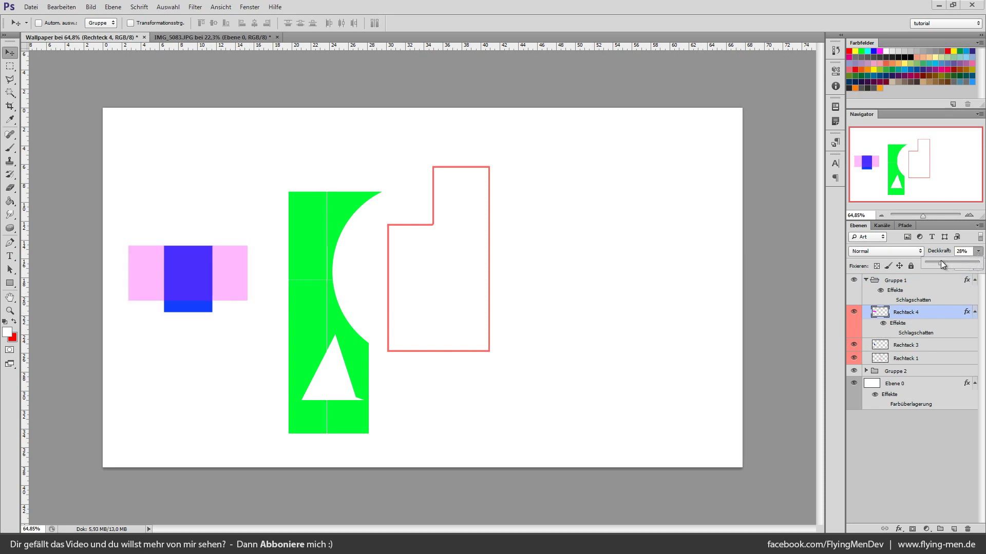
{"action": "left_click_drag", "start_coordinate": [940, 262], "coordinate": [978, 263]}
{"action": "left_click", "coordinate": [956, 252]}
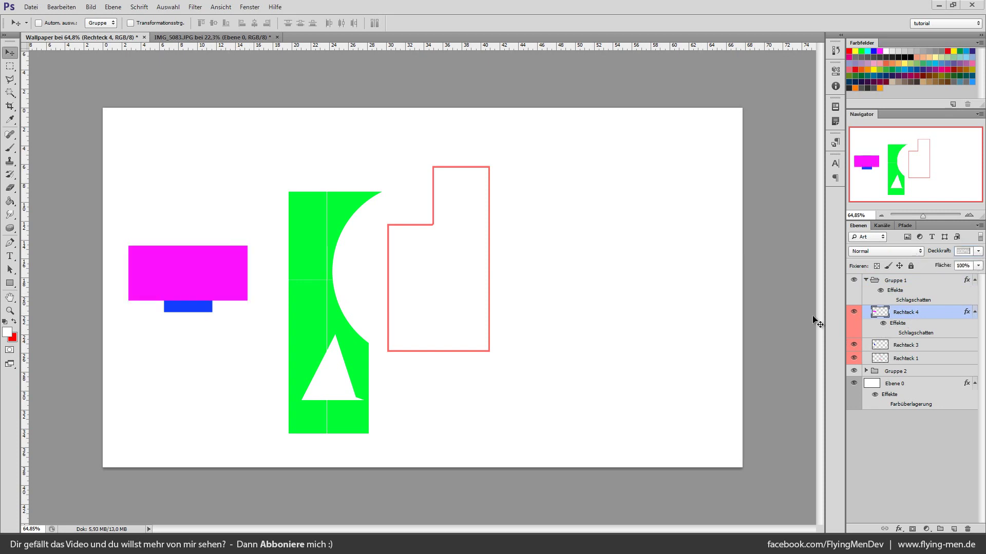
{"action": "scroll", "coordinate": [489, 318], "scroll_direction": "up", "scroll_amount": 3}
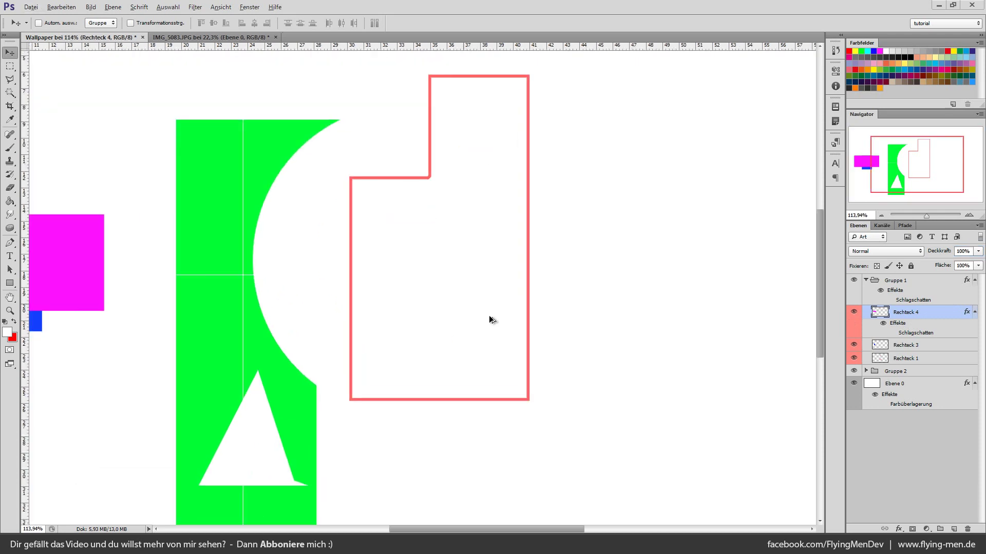
{"action": "scroll", "coordinate": [504, 319], "scroll_direction": "down", "scroll_amount": 1}
{"action": "scroll", "coordinate": [505, 323], "scroll_direction": "down", "scroll_amount": 1}
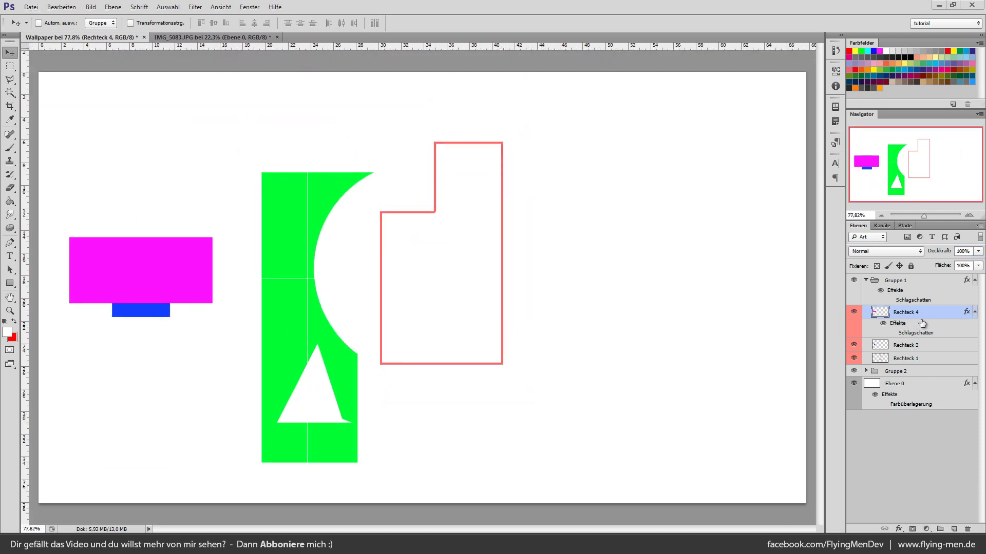
{"action": "left_click", "coordinate": [914, 280]}
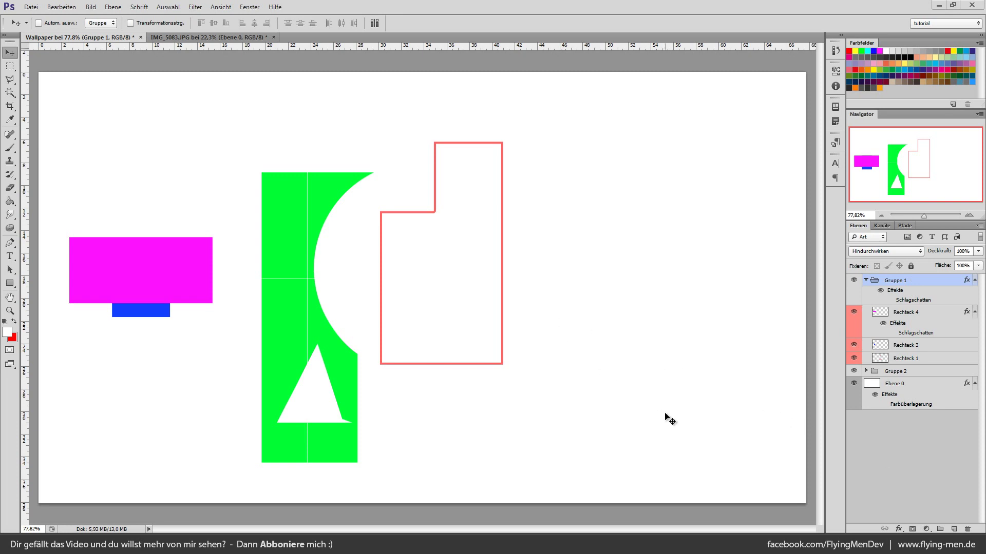
Add a Farbton/Sättigung adjustment layer with Sättigung -100 and Farbton 0
{"action": "left_click", "coordinate": [926, 529]}
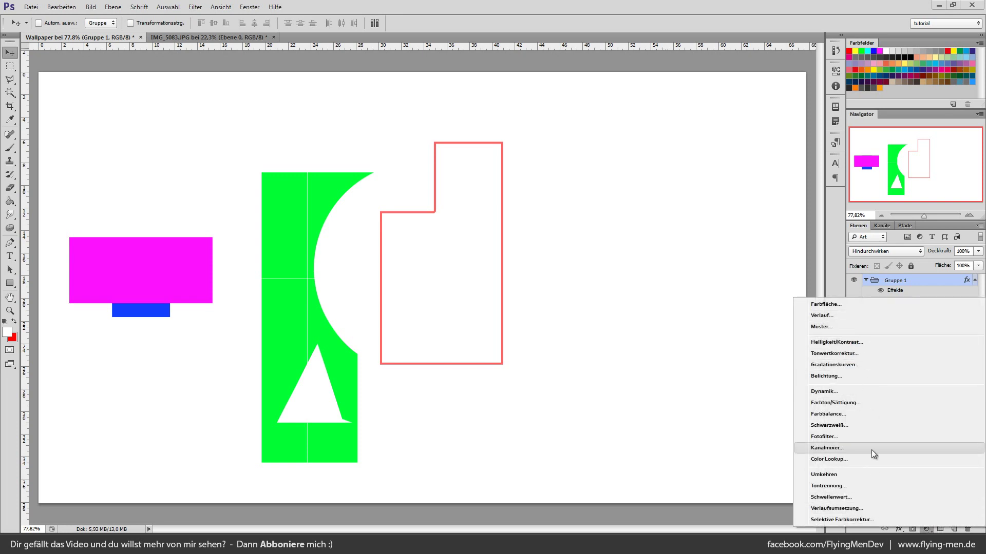
{"action": "left_click", "coordinate": [849, 406]}
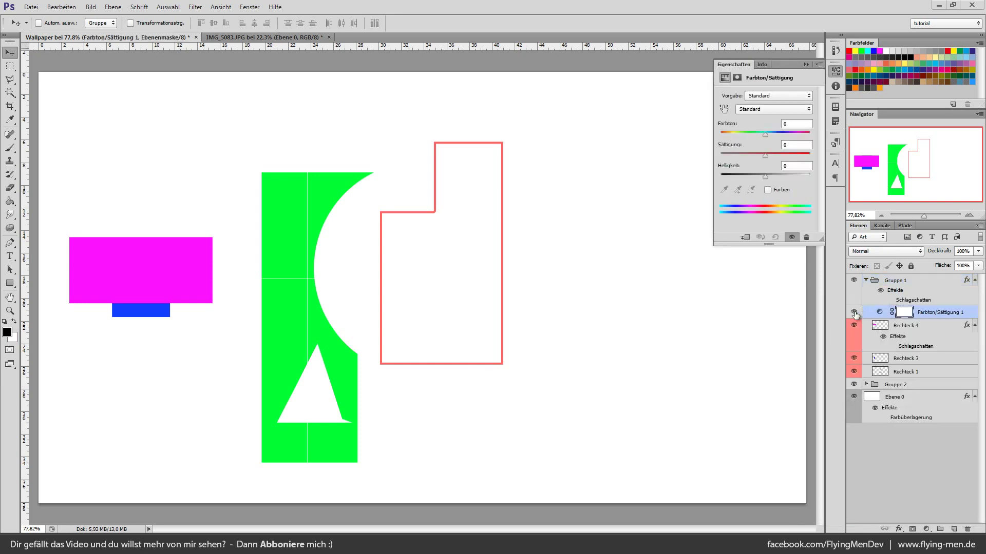
{"action": "left_click_drag", "start_coordinate": [768, 137], "coordinate": [627, 158]}
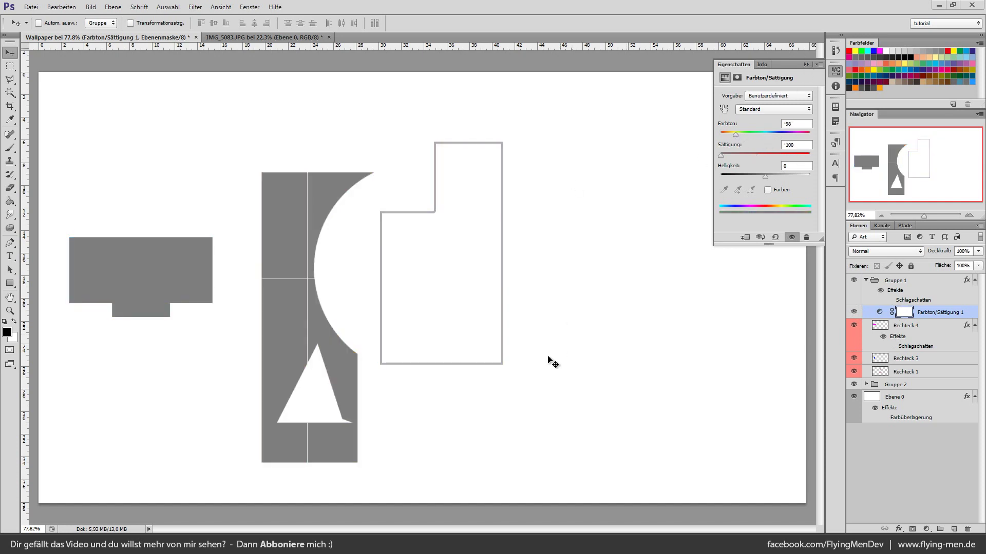
{"action": "left_click_drag", "start_coordinate": [788, 128], "coordinate": [634, 130]}
{"action": "type", "text": "0"}
{"action": "left_click", "coordinate": [804, 65]}
Place the adjustment layer between Rechteck 4 and Rechteck 3 inside Gruppe 1
{"action": "left_click_drag", "start_coordinate": [921, 312], "coordinate": [920, 282]}
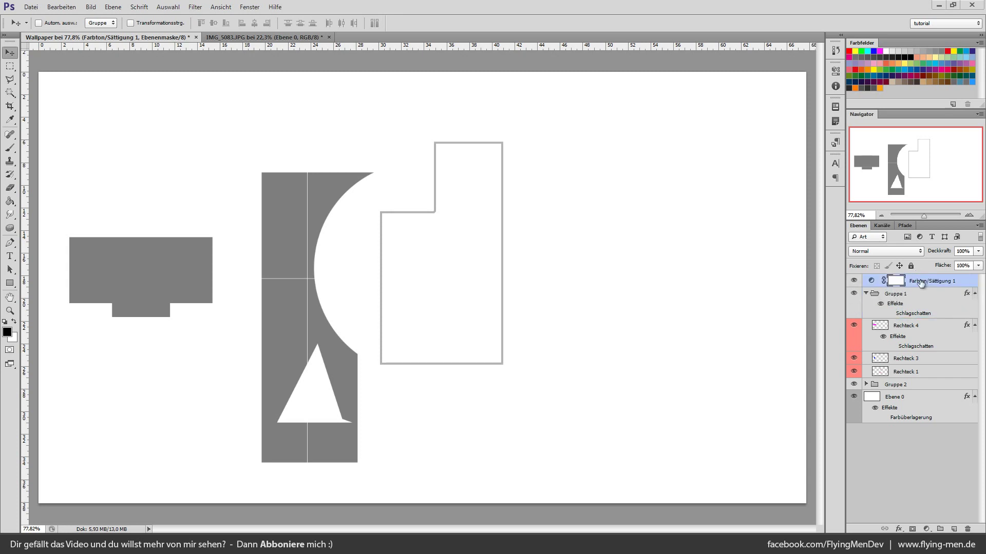
{"action": "left_click", "coordinate": [852, 282]}
{"action": "left_click", "coordinate": [851, 281]}
{"action": "left_click", "coordinate": [851, 281]}
{"action": "left_click_drag", "start_coordinate": [912, 284], "coordinate": [908, 353]}
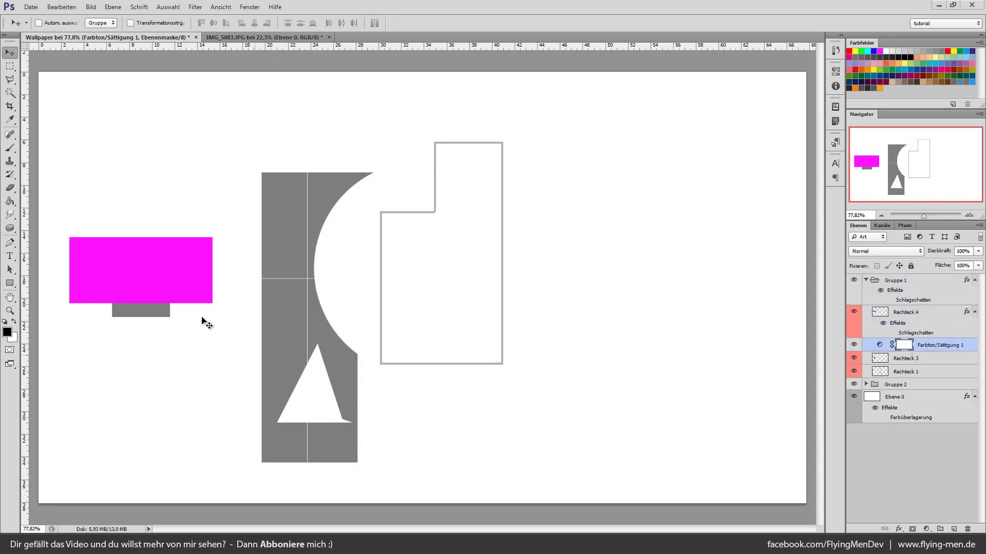
{"action": "left_click", "coordinate": [853, 312]}
{"action": "scroll", "coordinate": [645, 384], "scroll_direction": "down", "scroll_amount": 3}
Move the blue rectangle Rechteck 3 to the canvas's right side
{"action": "scroll", "coordinate": [467, 363], "scroll_direction": "up", "scroll_amount": 4}
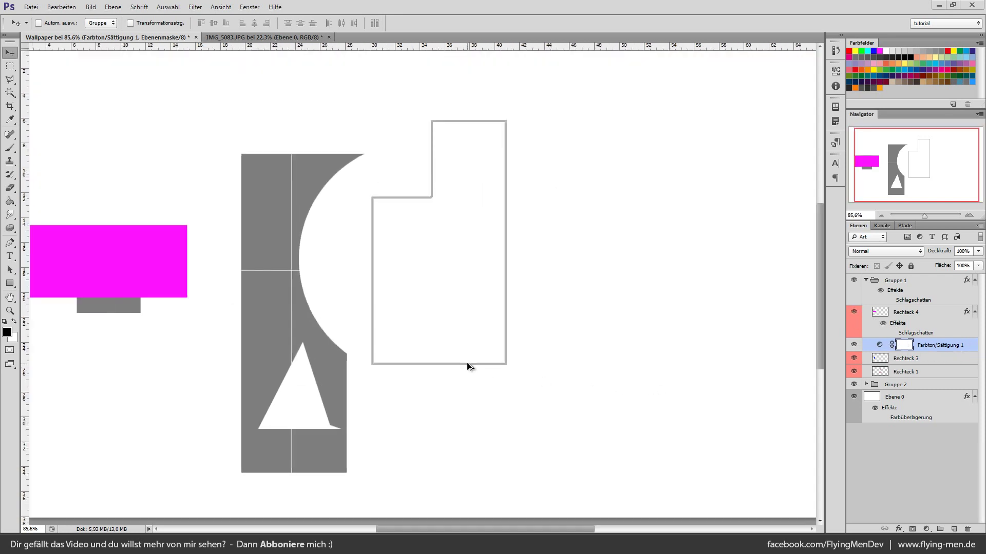
{"action": "left_click", "coordinate": [853, 345]}
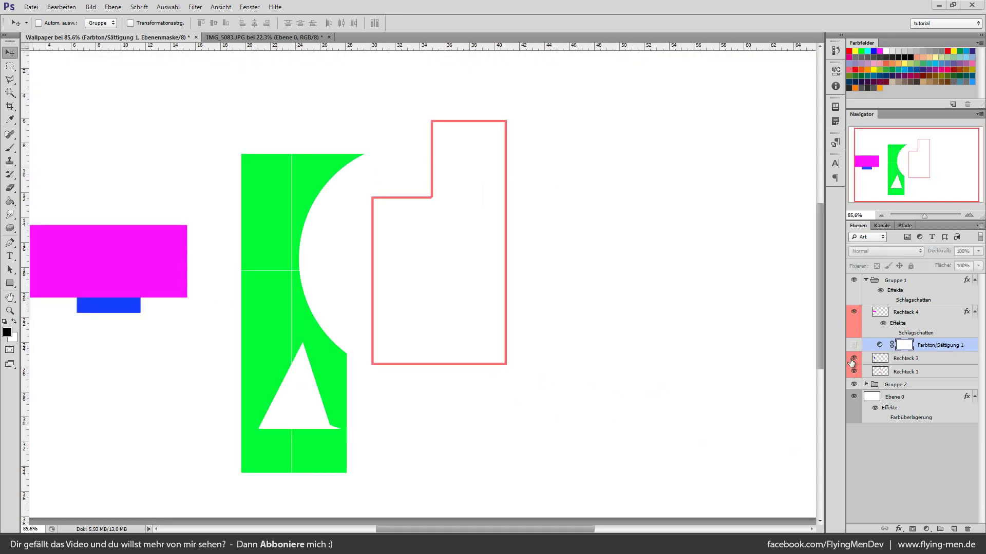
{"action": "double_click", "coordinate": [854, 358]}
{"action": "left_click", "coordinate": [910, 359]}
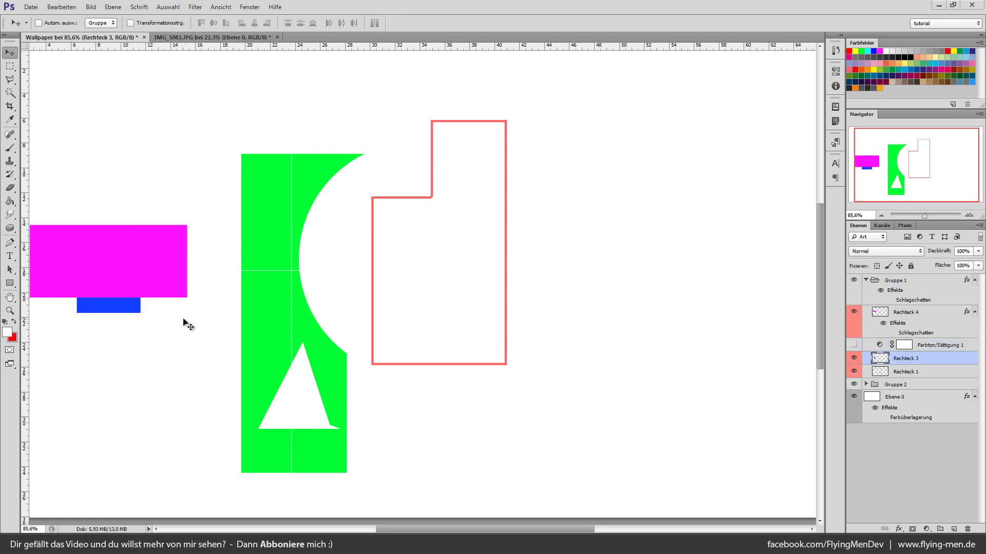
{"action": "left_click_drag", "start_coordinate": [185, 323], "coordinate": [719, 275]}
{"action": "scroll", "coordinate": [728, 396], "scroll_direction": "down", "scroll_amount": 2}
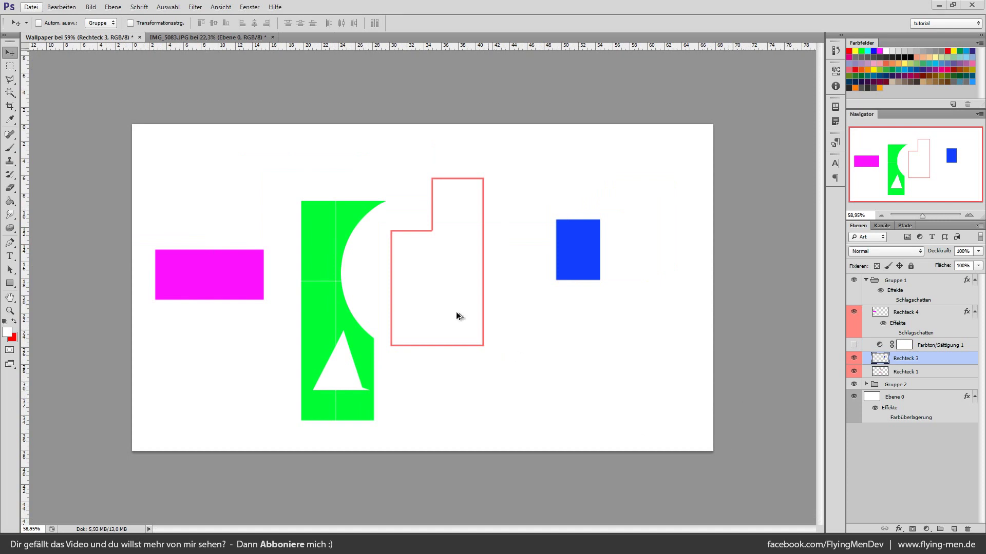
{"action": "scroll", "coordinate": [436, 303], "scroll_direction": "up", "scroll_amount": 1}
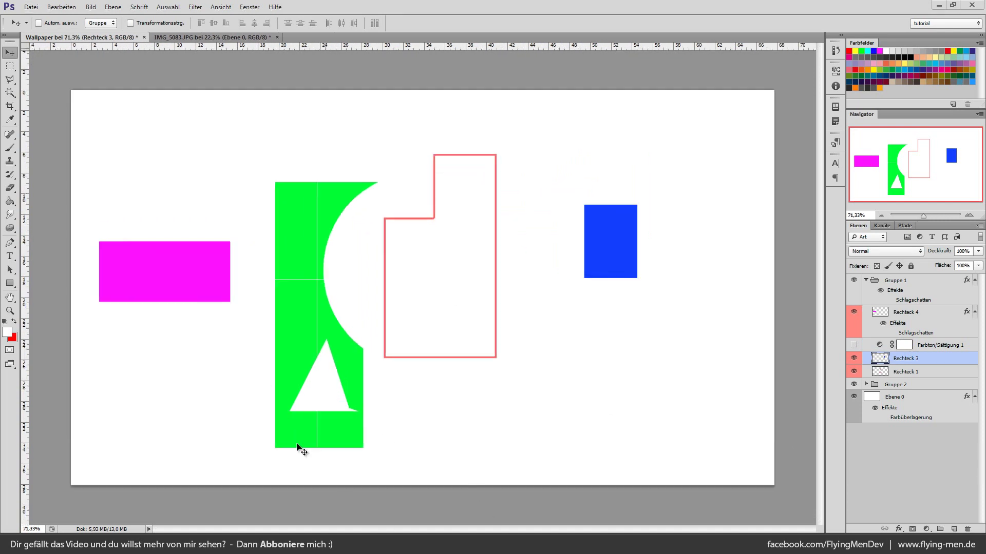
Clip the Farbton/Sättigung adjustment to the blue rectangle with Schnittmaske erstellen
{"action": "left_click", "coordinate": [939, 349]}
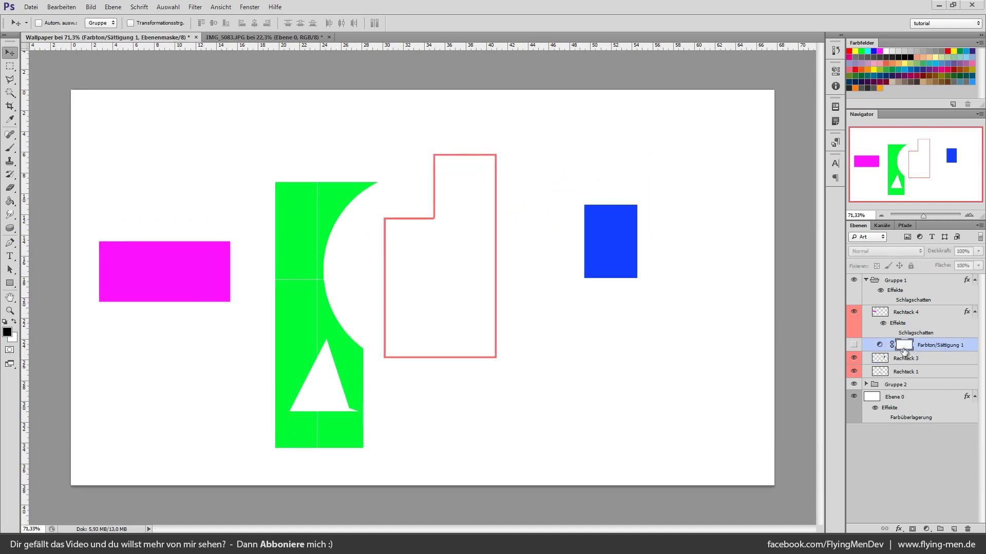
{"action": "left_click", "coordinate": [853, 346]}
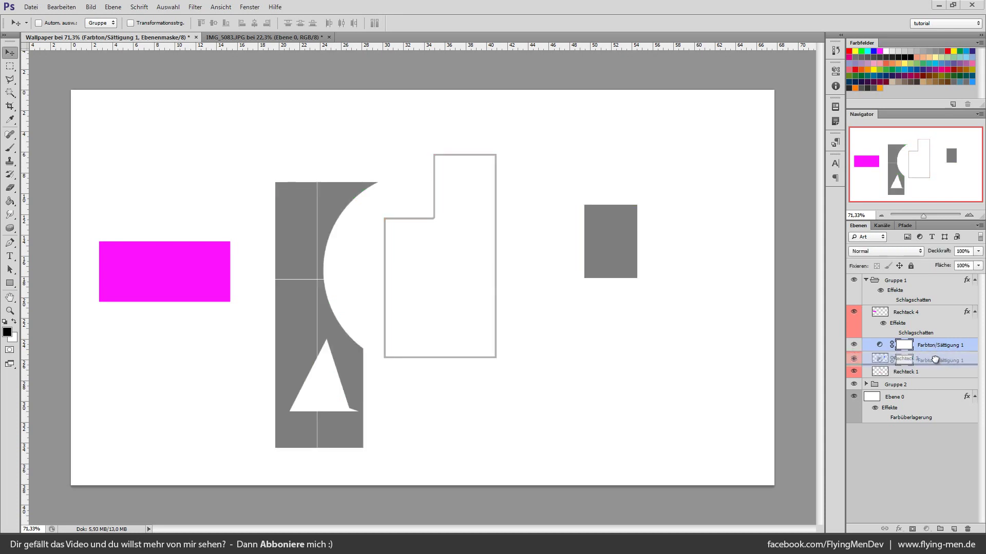
{"action": "mouse_move", "coordinate": [919, 345]}
{"action": "left_mouse_down"}
{"action": "mouse_move", "coordinate": [896, 366]}
{"action": "mouse_move", "coordinate": [939, 339]}
{"action": "left_mouse_up"}
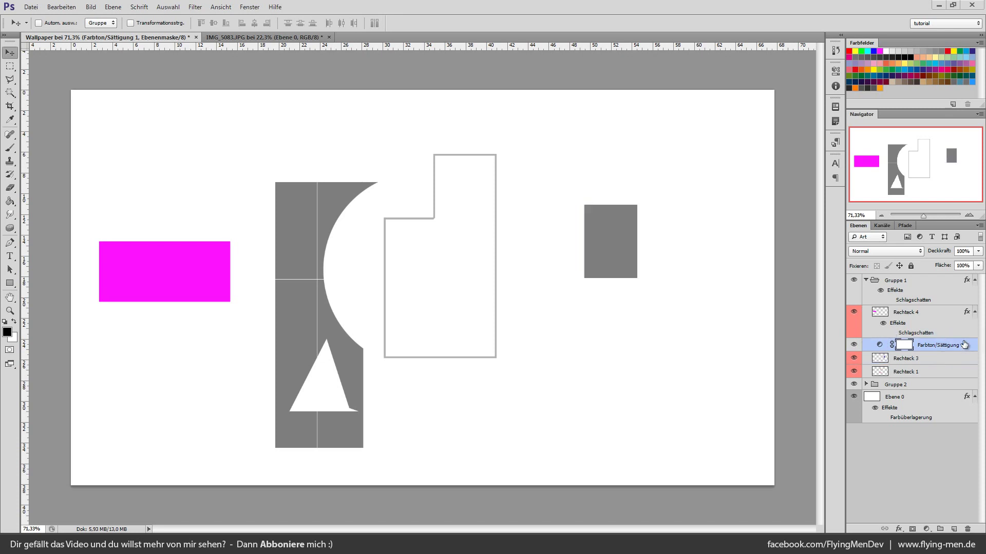
{"action": "right_click", "coordinate": [924, 347]}
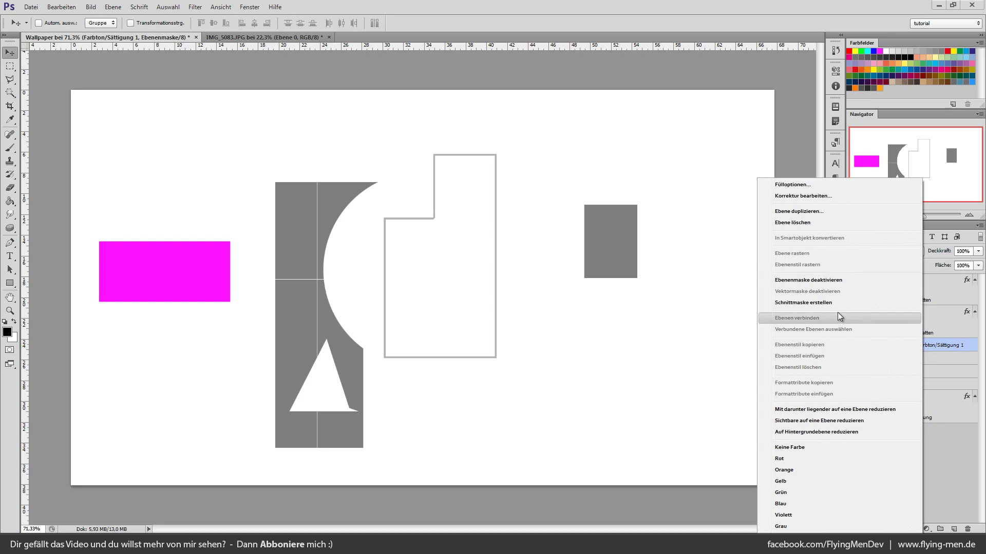
{"action": "left_click", "coordinate": [829, 302]}
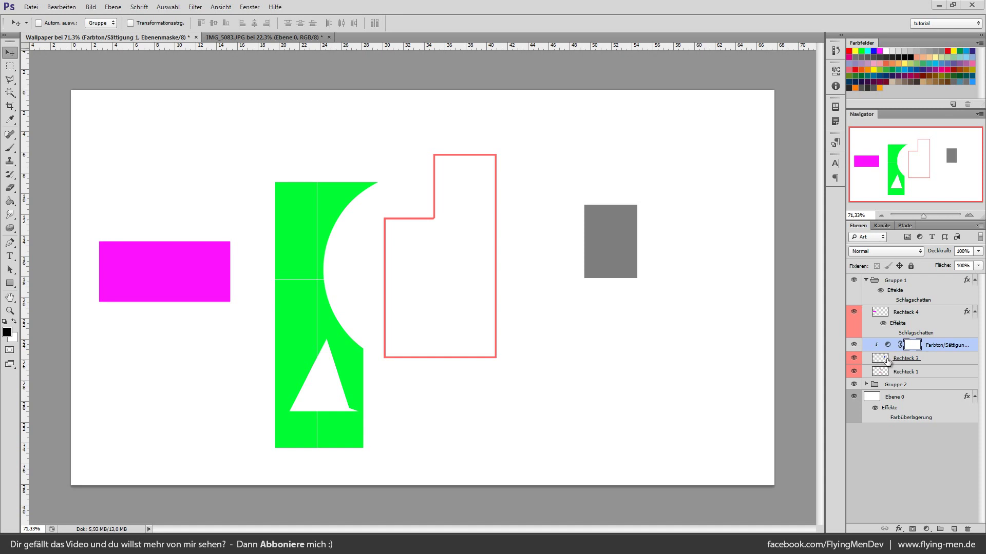
{"action": "left_click", "coordinate": [853, 346]}
{"action": "left_click", "coordinate": [852, 346]}
Try Helligkeit and Sättigung tweaks in Eigenschaften, resetting Helligkeit to 0
{"action": "double_click", "coordinate": [889, 346]}
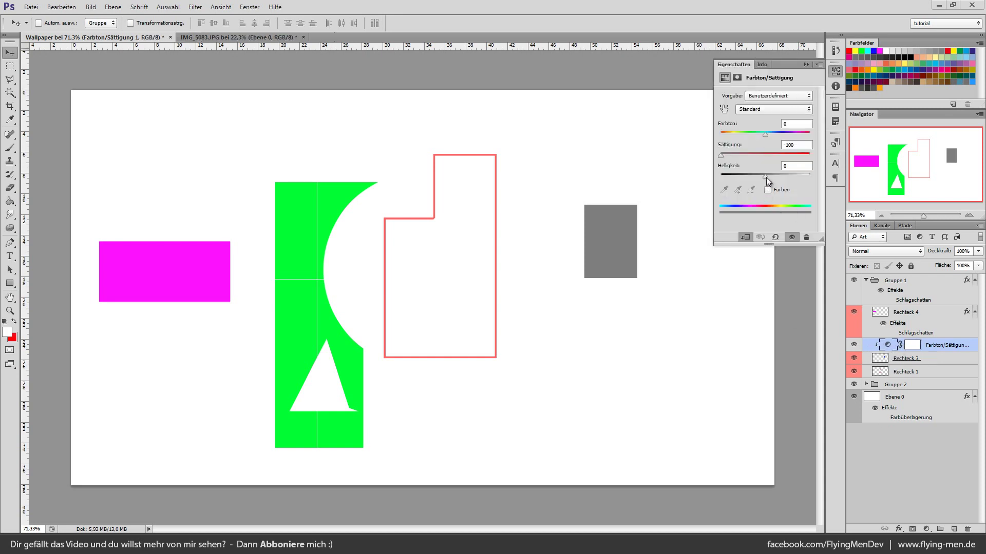
{"action": "left_click_drag", "start_coordinate": [765, 177], "coordinate": [749, 177]}
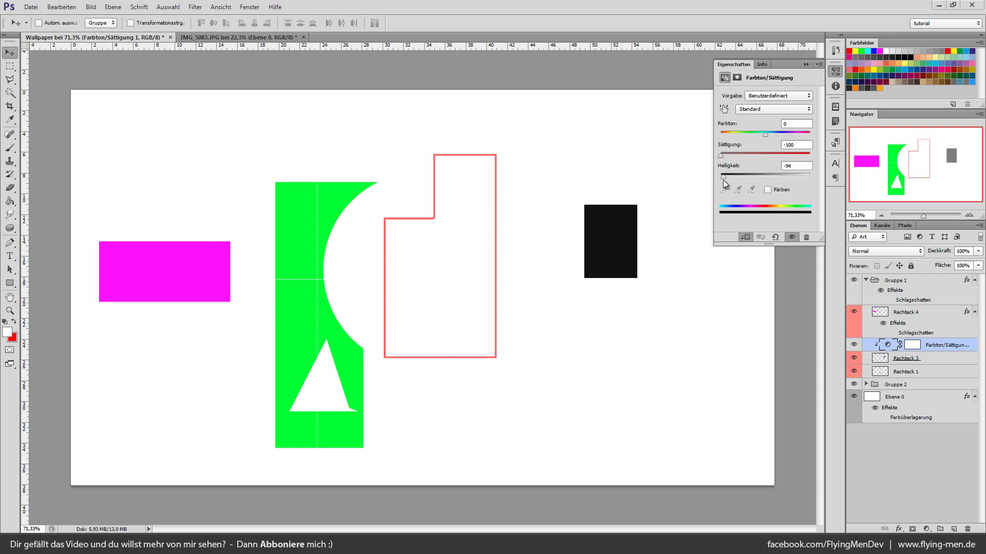
{"action": "double_click", "coordinate": [799, 167]}
{"action": "type", "text": "0"}
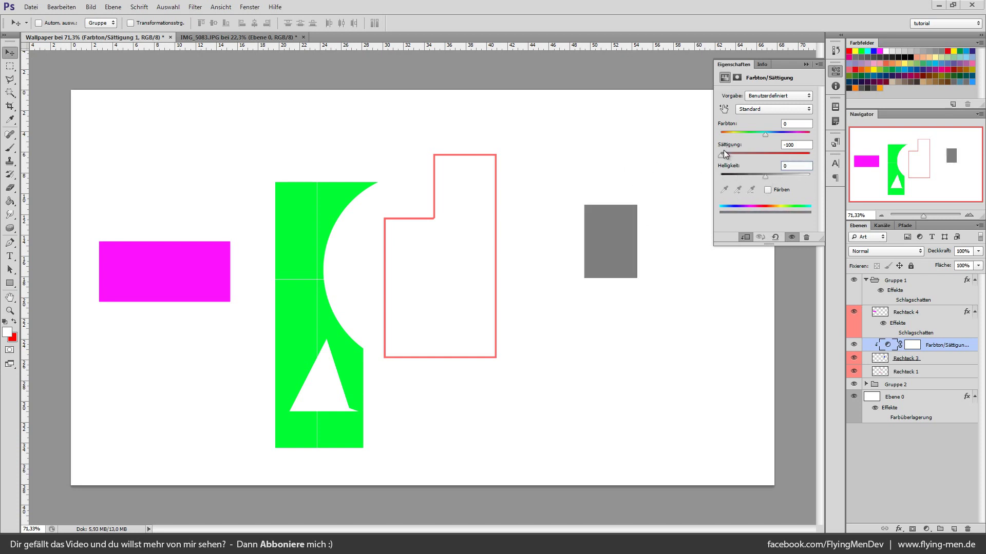
{"action": "left_click_drag", "start_coordinate": [722, 154], "coordinate": [734, 154]}
{"action": "left_click", "coordinate": [806, 65]}
{"action": "left_click", "coordinate": [926, 529]}
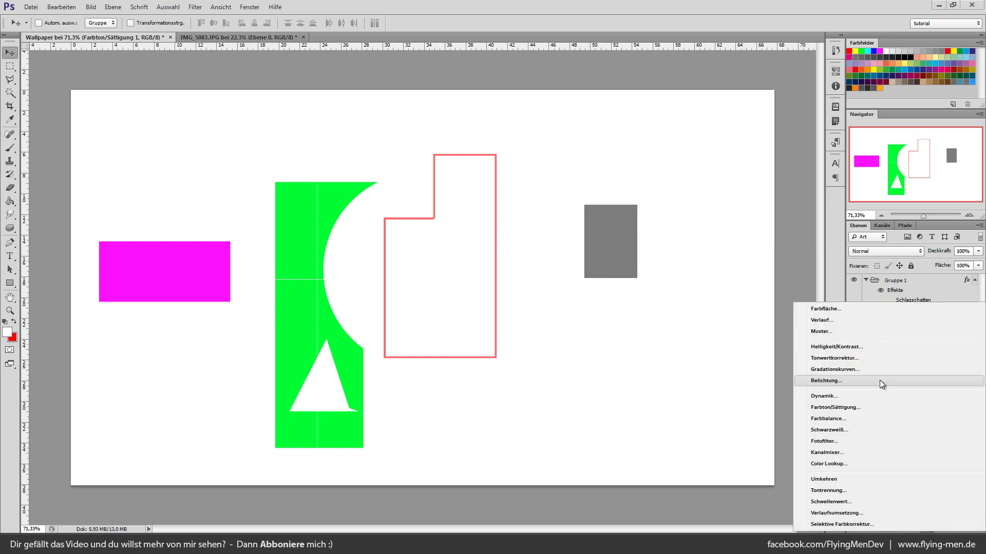
Add a checker pattern fill layer, Musterfüllung 1, clipped to the grey rectangle below
{"action": "left_click", "coordinate": [829, 333]}
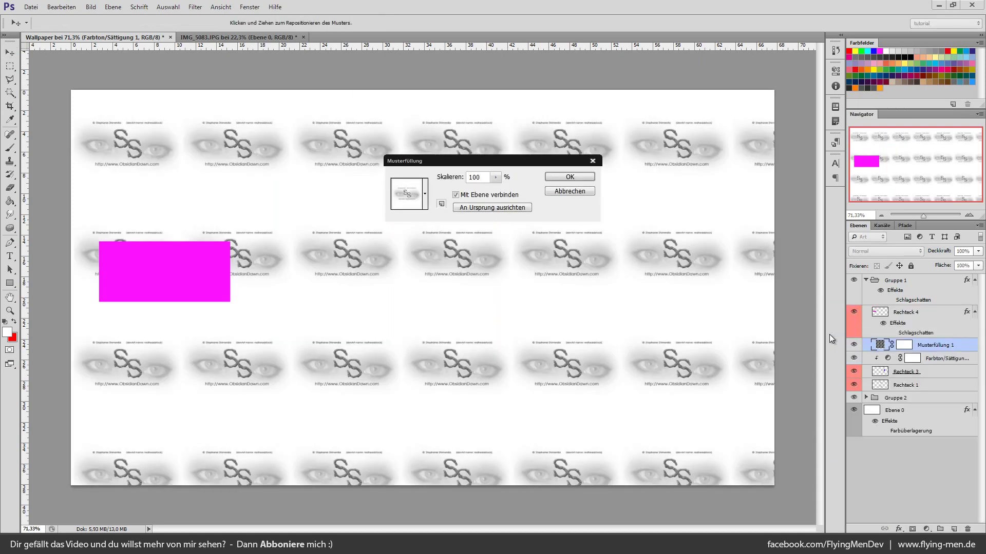
{"action": "left_click", "coordinate": [424, 195]}
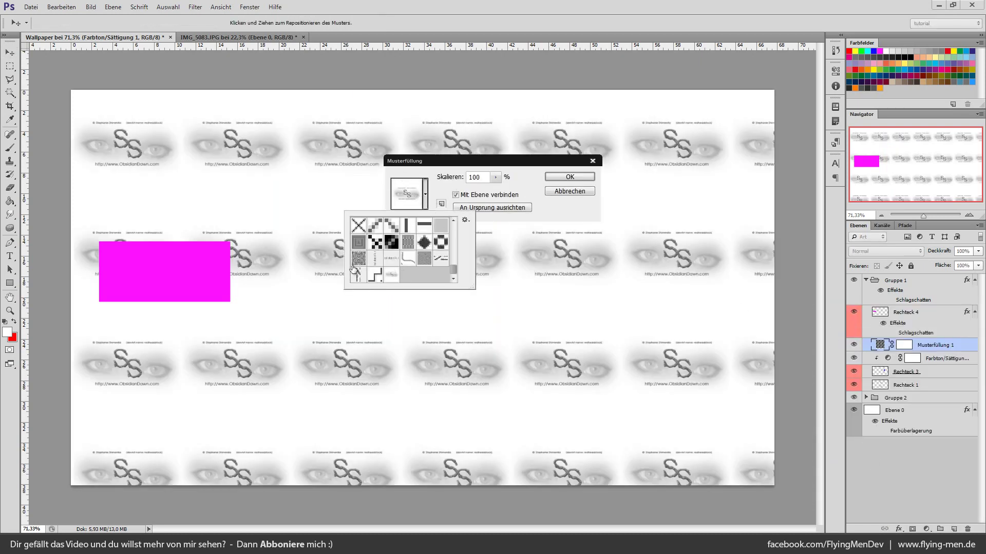
{"action": "left_click", "coordinate": [377, 246]}
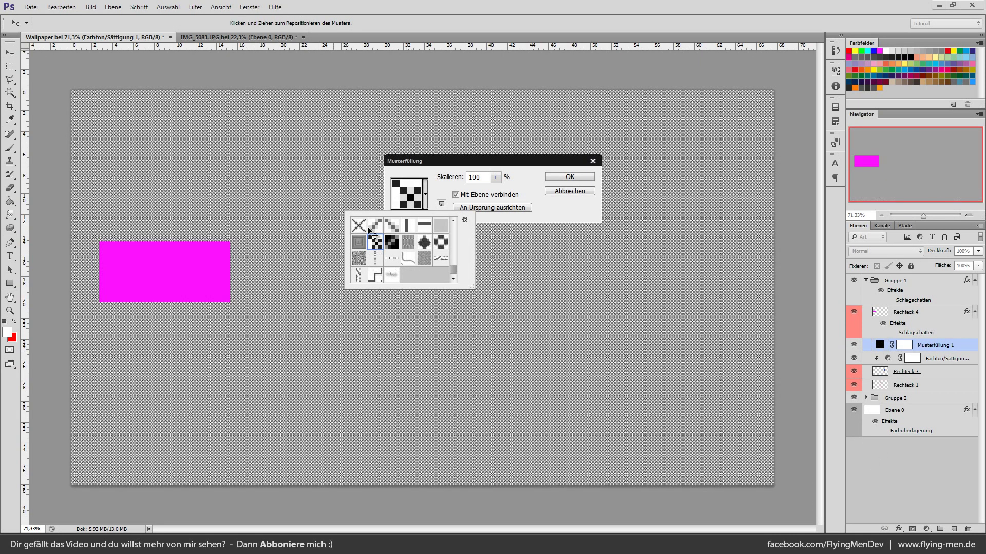
{"action": "left_click", "coordinate": [559, 184]}
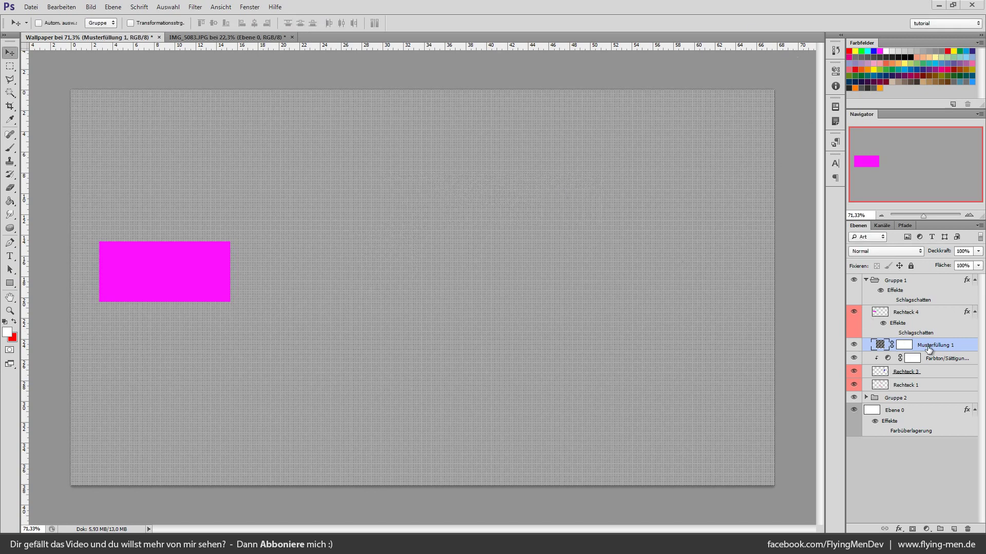
{"action": "right_click", "coordinate": [928, 347]}
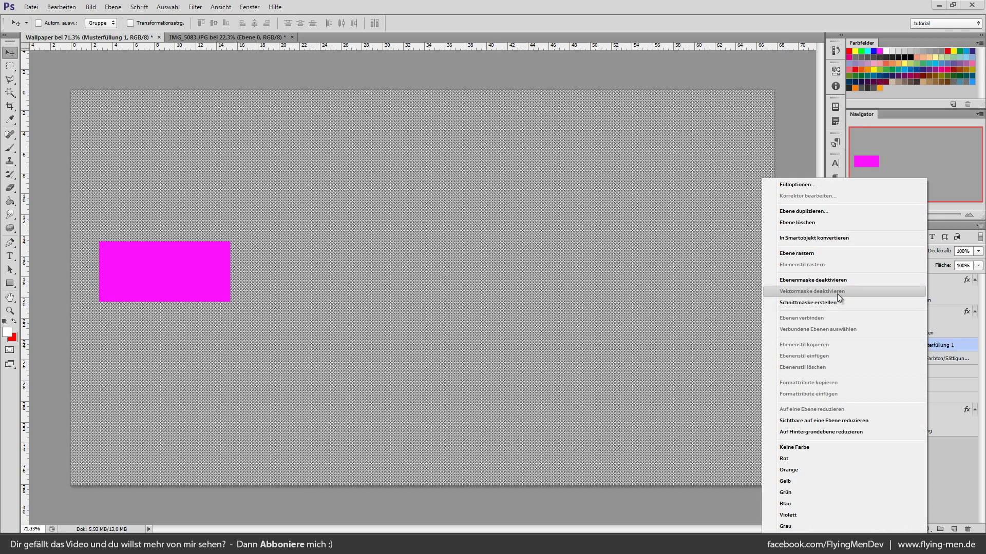
{"action": "left_click", "coordinate": [775, 299]}
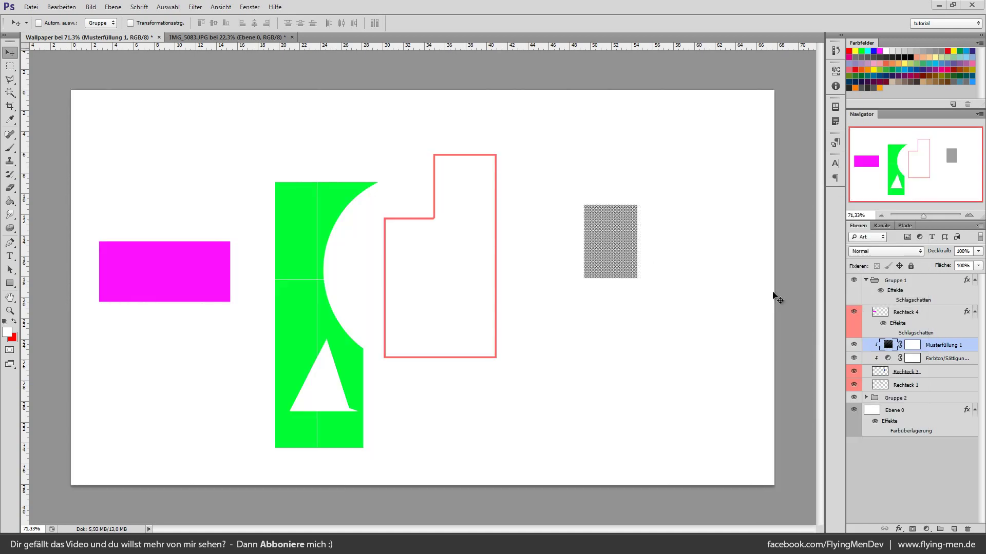
Preview the pattern in Ineinanderkopieren, Multiplizieren, Aufhellen and Hartes Licht blend modes
{"action": "left_click", "coordinate": [894, 254]}
{"action": "left_click", "coordinate": [872, 385]}
{"action": "left_click", "coordinate": [886, 256]}
{"action": "left_click", "coordinate": [871, 278]}
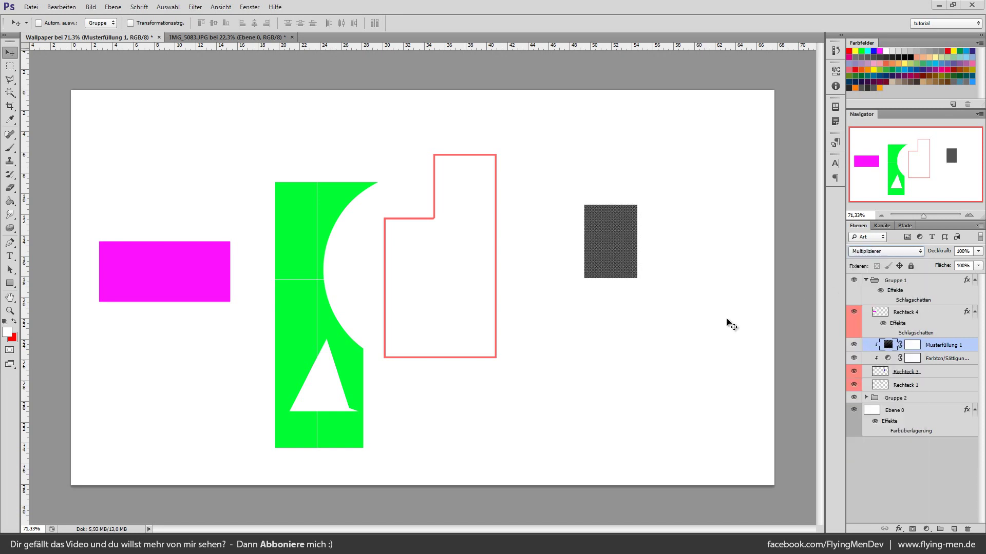
{"action": "key", "text": "shift+plus"}
{"action": "key", "text": "shift+plus"}
{"action": "key", "text": "shift+plus"}
{"action": "key", "text": "shift+plus"}
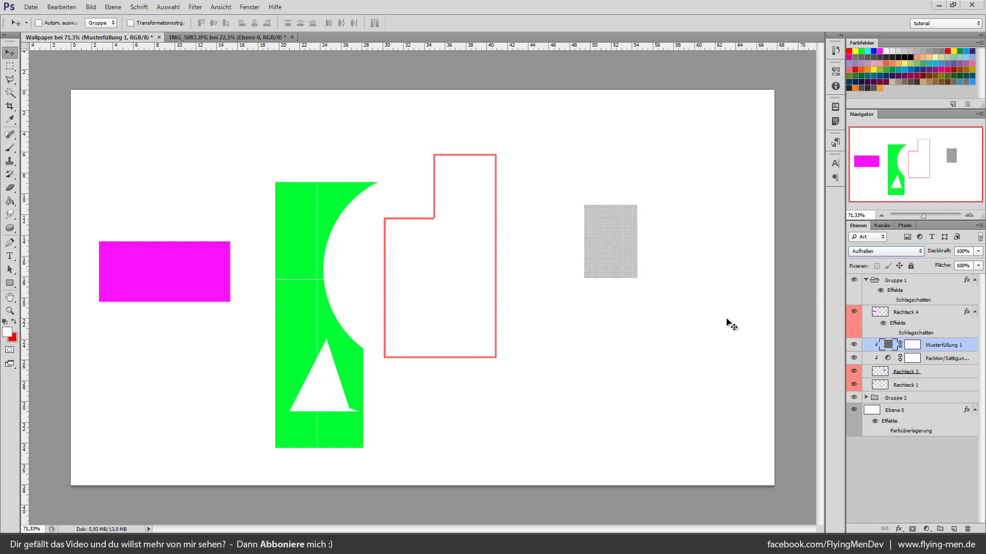
{"action": "key", "text": "shift+plus"}
{"action": "key", "text": "shift+plus"}
{"action": "key", "text": "shift+plus"}
{"action": "key", "text": "shift+plus"}
{"action": "key", "text": "shift+plus"}
{"action": "key", "text": "shift+plus"}
{"action": "key", "text": "shift+plus"}
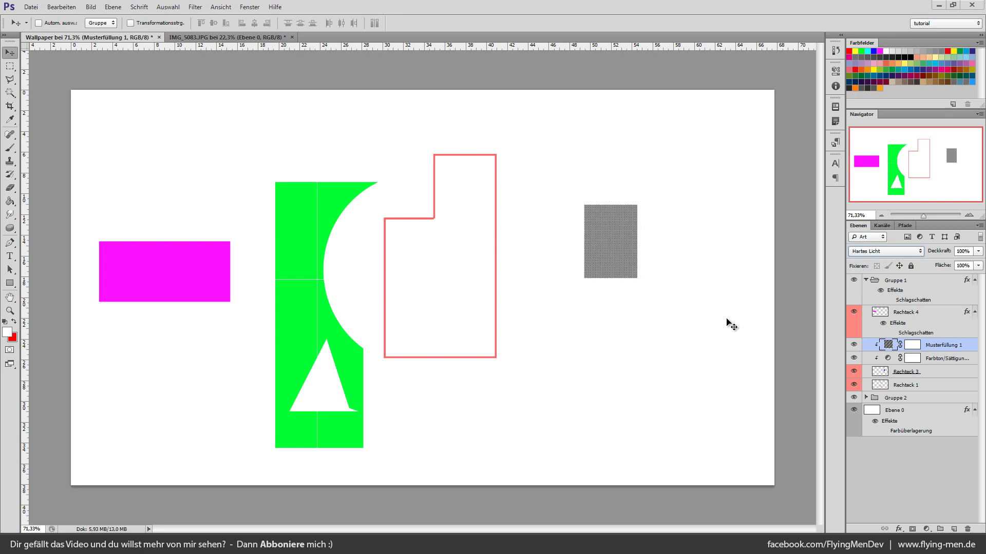
{"action": "key", "text": "shift+plus"}
{"action": "key", "text": "shift+plus"}
{"action": "key", "text": "shift+plus"}
{"action": "key", "text": "shift+plus"}
{"action": "key", "text": "shift+plus"}
{"action": "key", "text": "shift+plus"}
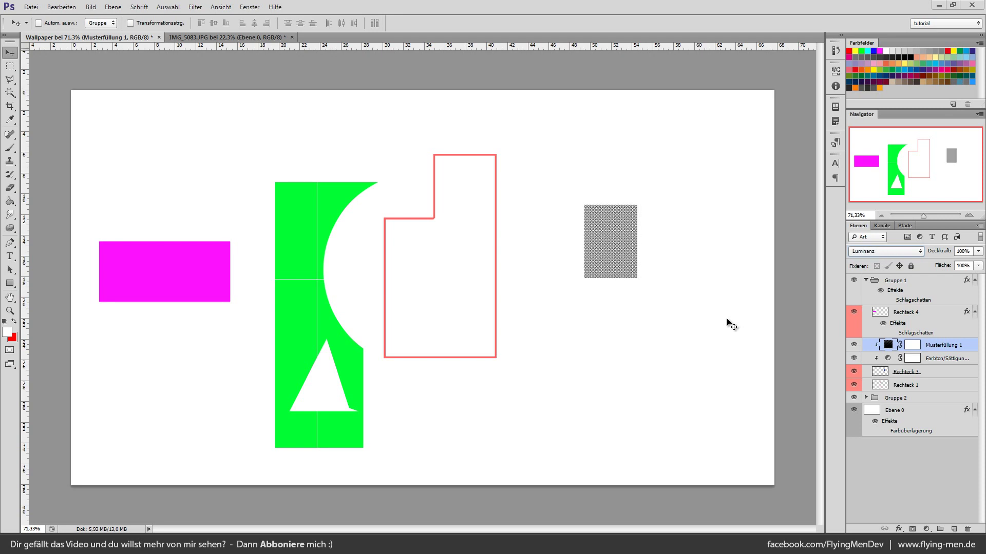
Reset the pattern to Normal blending at 100% opacity and open the Hue/Saturation settings
{"action": "left_click", "coordinate": [883, 255]}
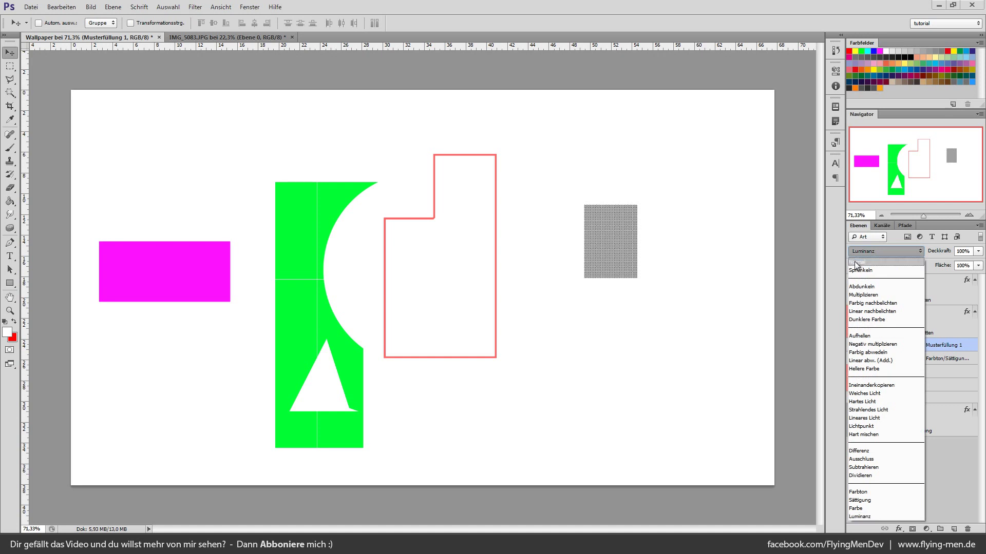
{"action": "left_click", "coordinate": [863, 264]}
{"action": "left_click", "coordinate": [978, 251]}
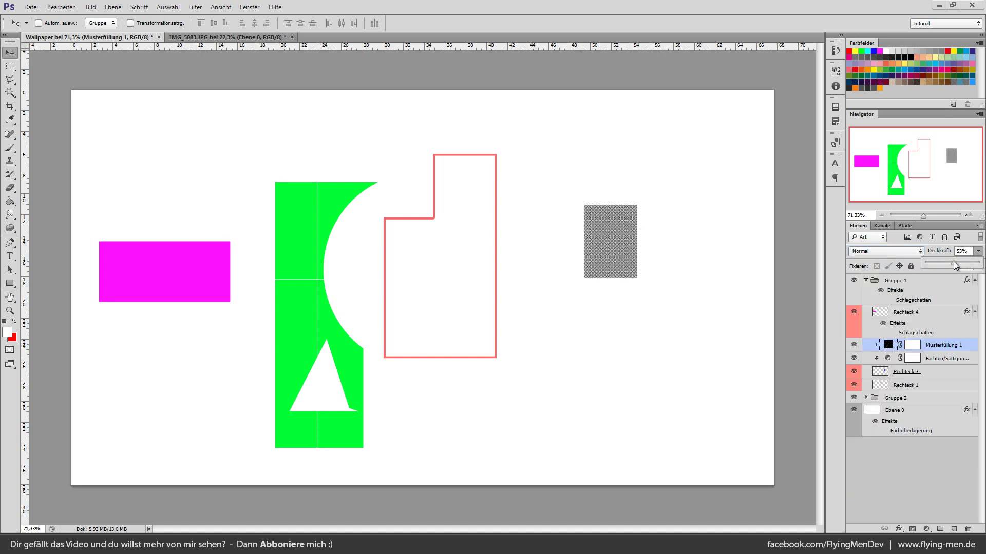
{"action": "mouse_move", "coordinate": [977, 263]}
{"action": "left_mouse_down"}
{"action": "mouse_move", "coordinate": [941, 263]}
{"action": "mouse_move", "coordinate": [979, 263]}
{"action": "left_mouse_up"}
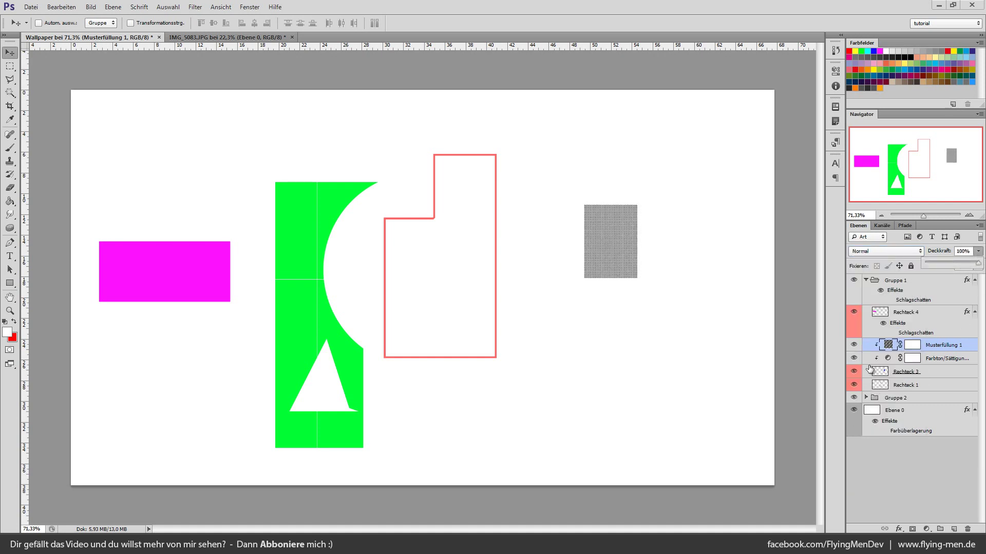
{"action": "double_click", "coordinate": [895, 359]}
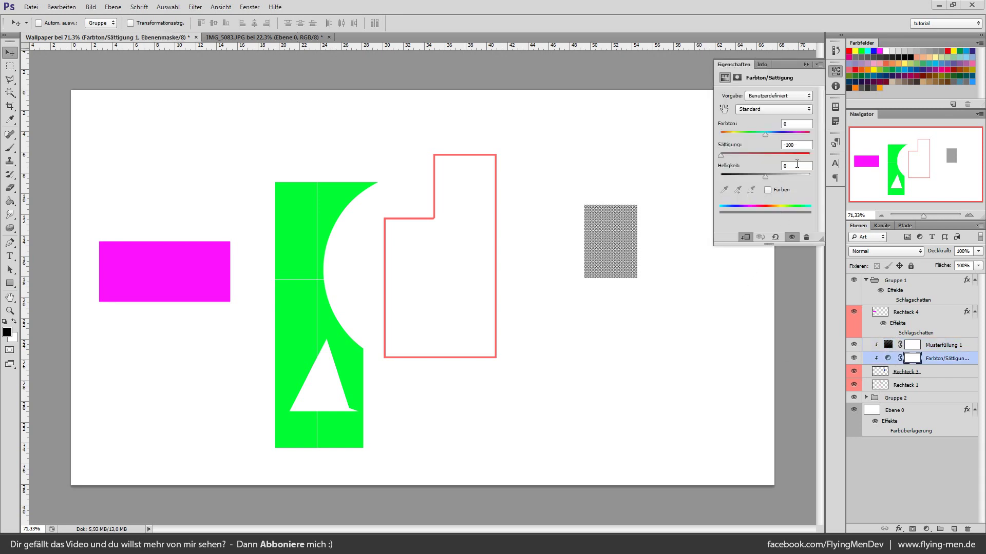
Set Sättigung to 0 and shift Farbton to about +152 so the rectangle turns orange
{"action": "type", "text": "0"}
{"action": "left_click_drag", "start_coordinate": [761, 136], "coordinate": [747, 136]}
{"action": "left_click", "coordinate": [804, 63]}
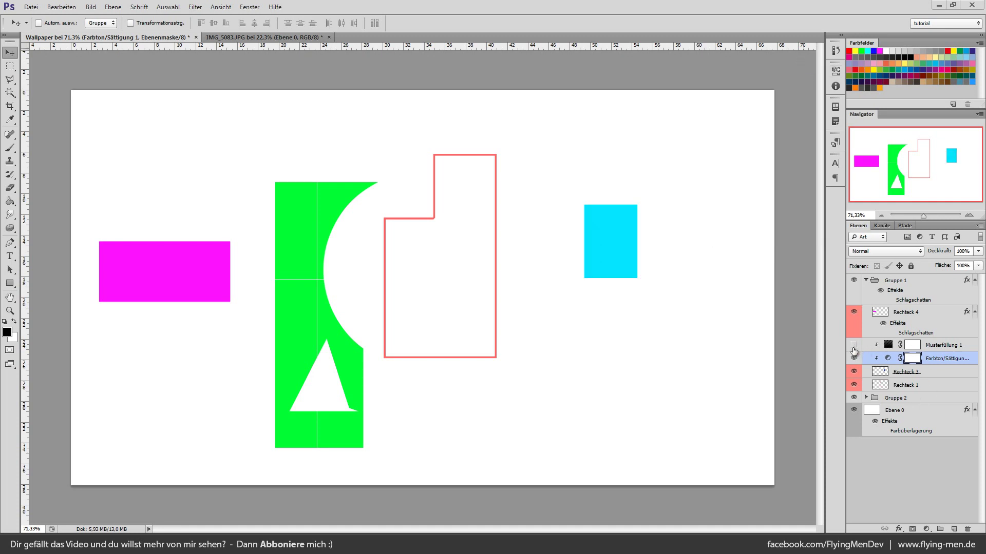
{"action": "double_click", "coordinate": [893, 360]}
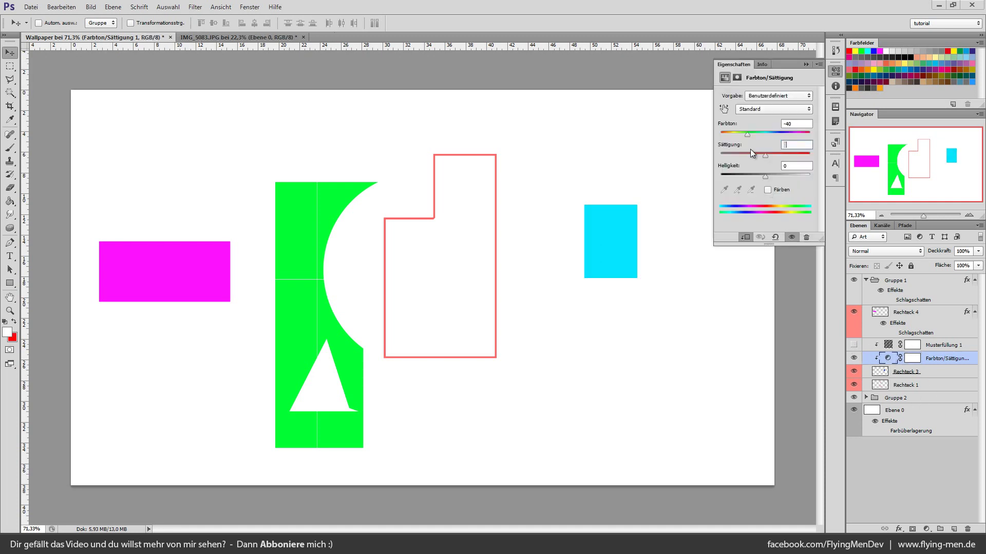
{"action": "left_click_drag", "start_coordinate": [748, 134], "coordinate": [807, 135]}
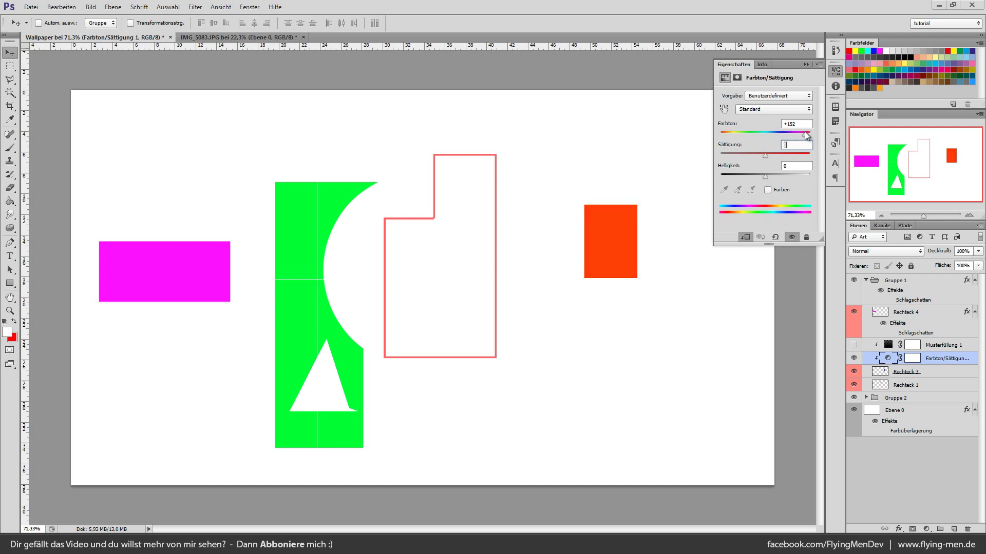
{"action": "left_click", "coordinate": [805, 64]}
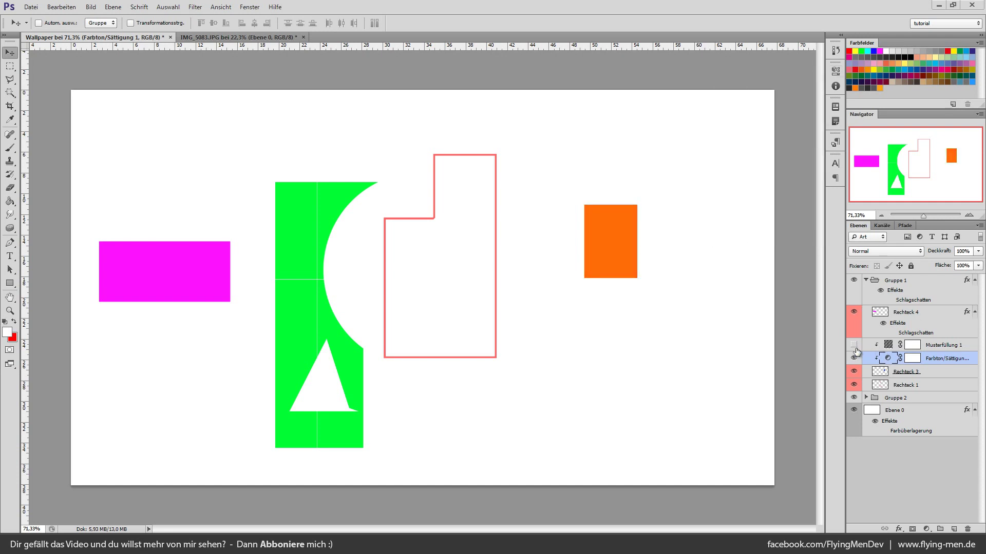
Show Musterfüllung 1 again and blend it in Ineinanderkopieren mode
{"action": "left_click", "coordinate": [854, 347]}
{"action": "left_click", "coordinate": [954, 344]}
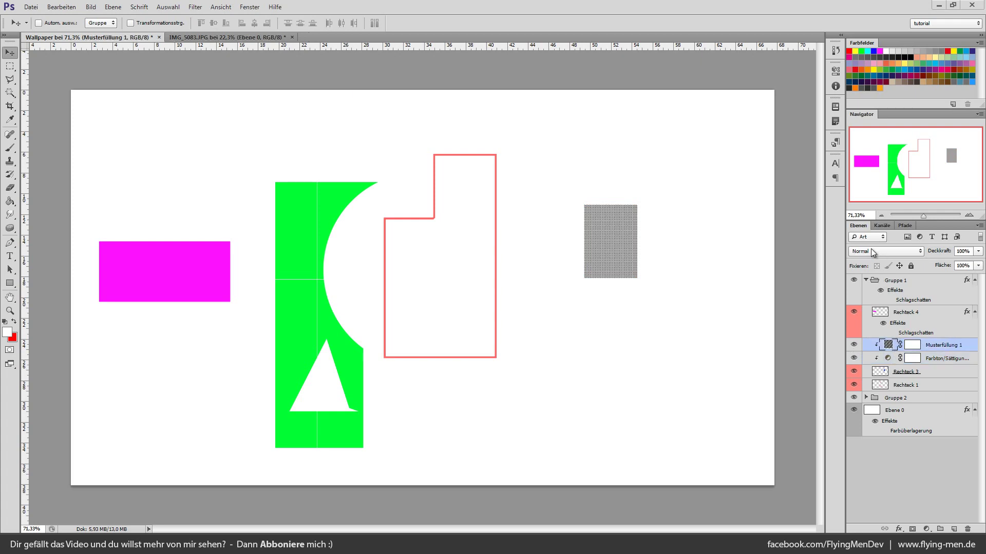
{"action": "left_click", "coordinate": [885, 251]}
{"action": "left_click", "coordinate": [886, 382]}
Lower the pattern fill's opacity to 31%
{"action": "scroll", "coordinate": [714, 268], "scroll_direction": "up", "scroll_amount": 5}
{"action": "scroll", "coordinate": [709, 262], "scroll_direction": "up", "scroll_amount": 3}
{"action": "scroll", "coordinate": [630, 272], "scroll_direction": "down", "scroll_amount": 2}
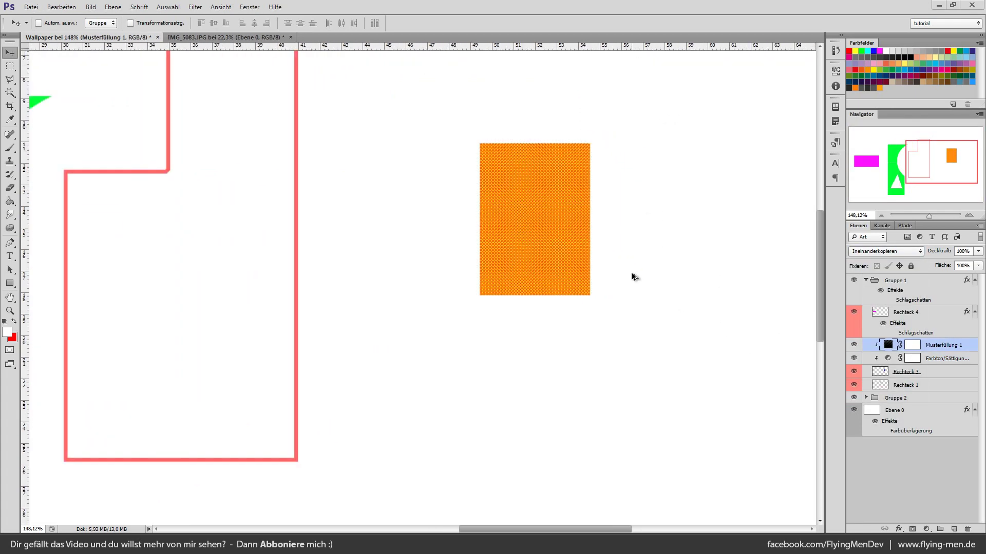
{"action": "scroll", "coordinate": [630, 272], "scroll_direction": "up", "scroll_amount": 4}
{"action": "left_click", "coordinate": [977, 251]}
{"action": "left_click_drag", "start_coordinate": [977, 254], "coordinate": [951, 265]}
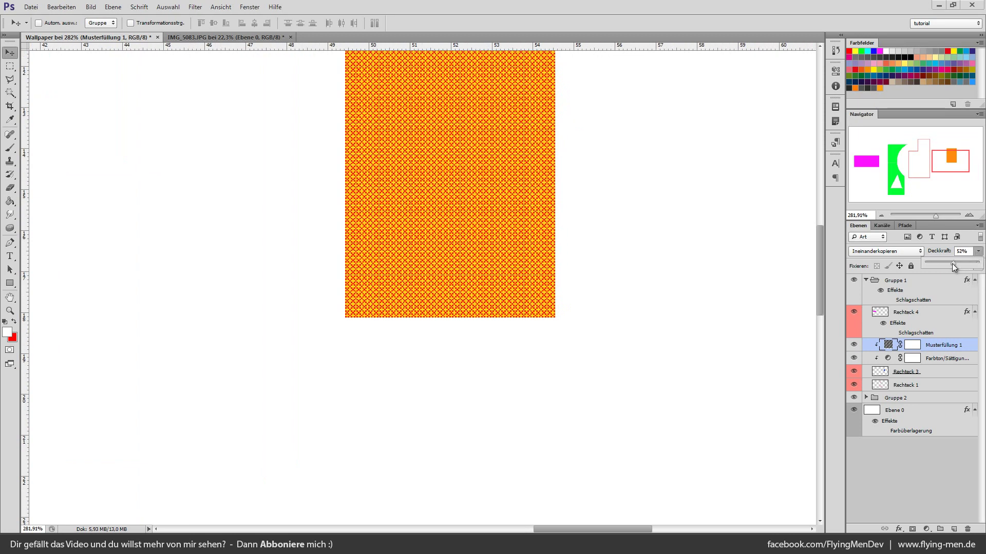
{"action": "scroll", "coordinate": [593, 255], "scroll_direction": "down", "scroll_amount": 3}
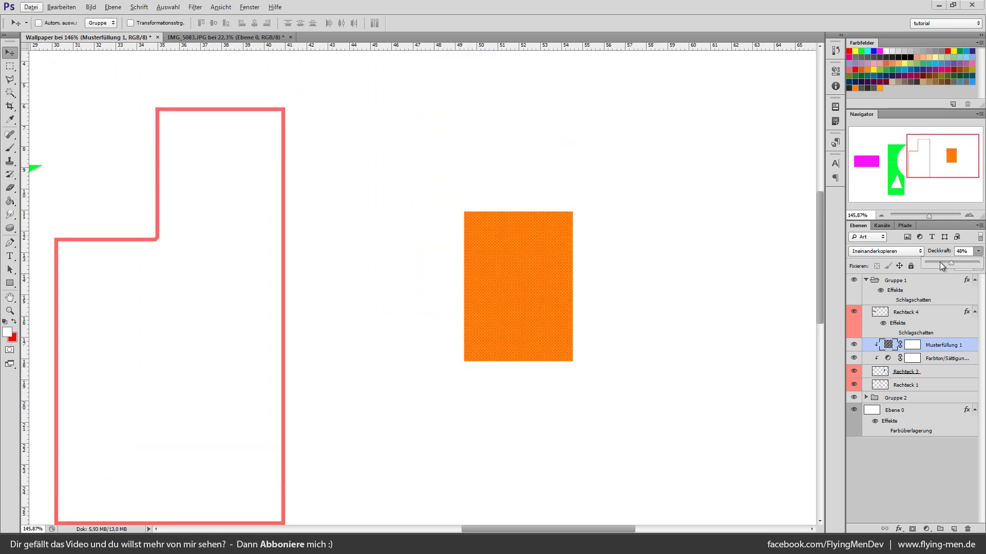
{"action": "key", "text": "alt"}
{"action": "scroll", "coordinate": [520, 286], "scroll_direction": "up", "scroll_amount": 3}
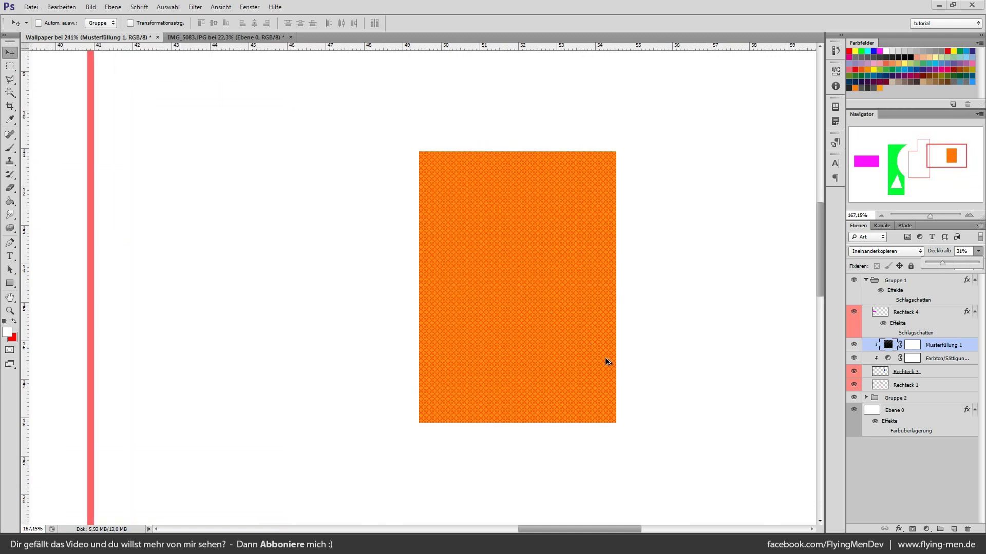
{"action": "scroll", "coordinate": [602, 355], "scroll_direction": "down", "scroll_amount": 3}
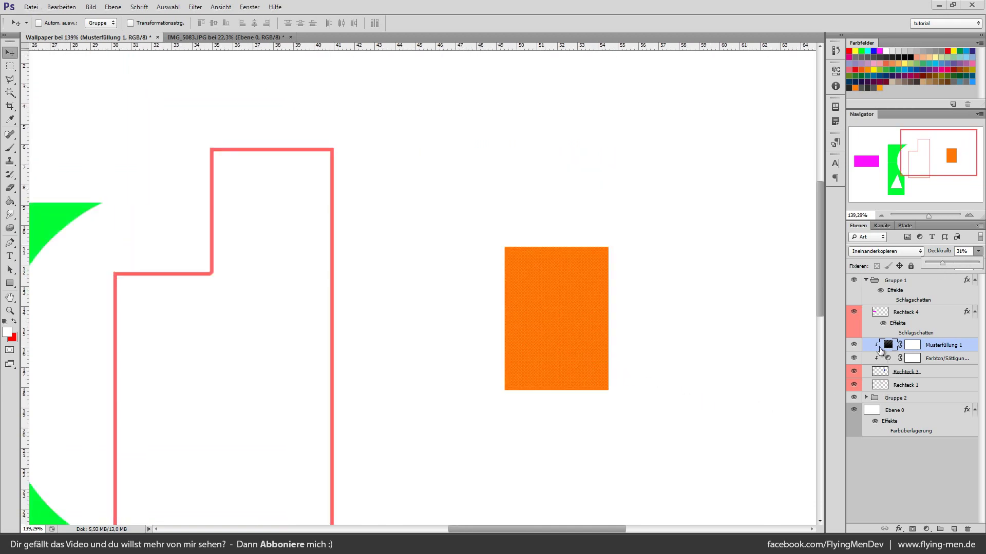
Release the pattern fill's clipping mask, then re-create it on the orange rectangle
{"action": "right_click", "coordinate": [930, 347]}
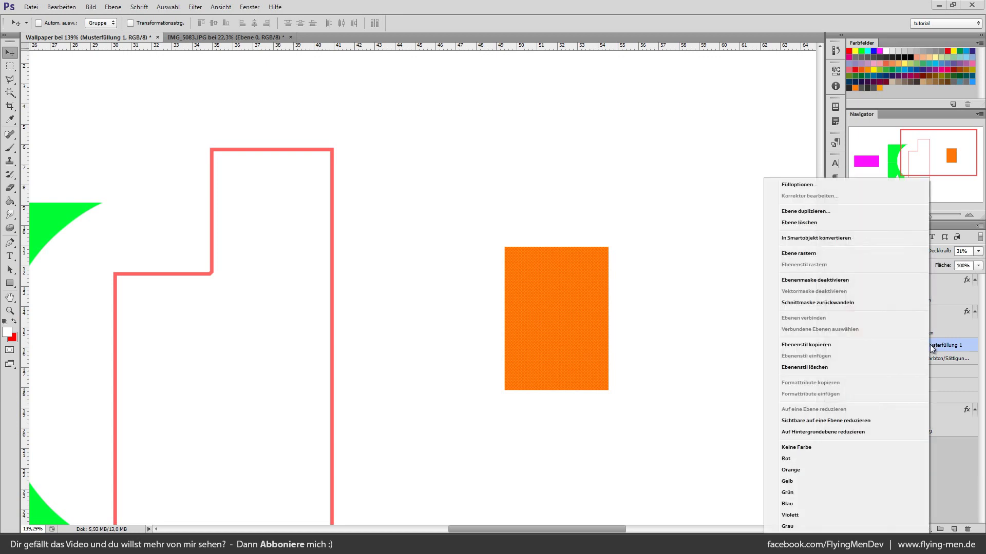
{"action": "left_click", "coordinate": [849, 304]}
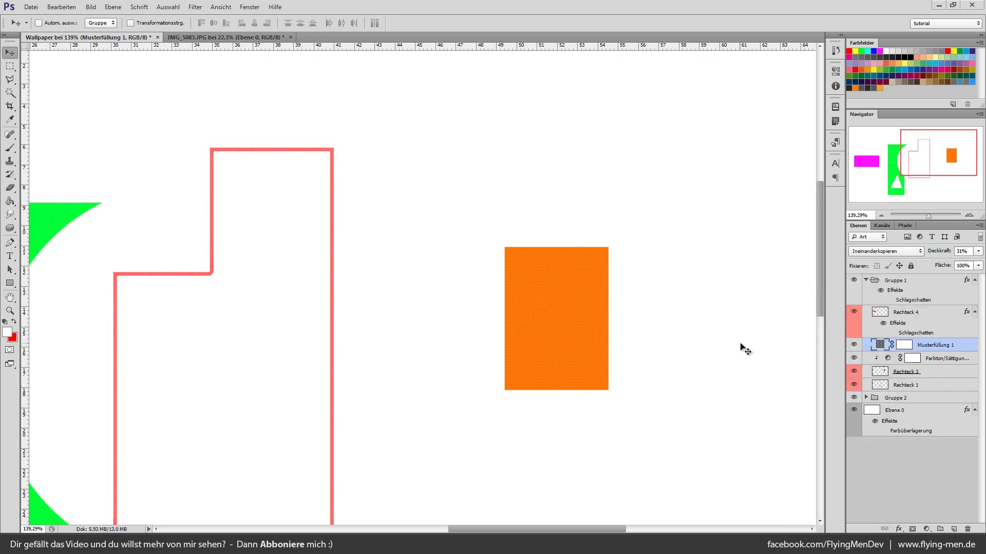
{"action": "key", "text": "alt"}
{"action": "key", "text": "alt"}
{"action": "scroll", "coordinate": [287, 320], "scroll_direction": "up", "scroll_amount": 3}
{"action": "scroll", "coordinate": [429, 295], "scroll_direction": "up", "scroll_amount": 2}
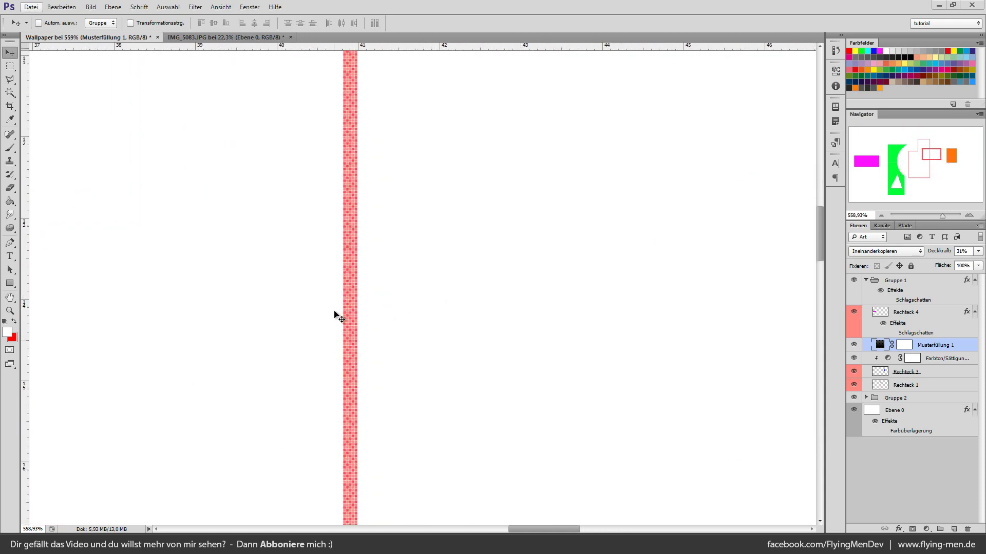
{"action": "scroll", "coordinate": [443, 415], "scroll_direction": "down", "scroll_amount": 5}
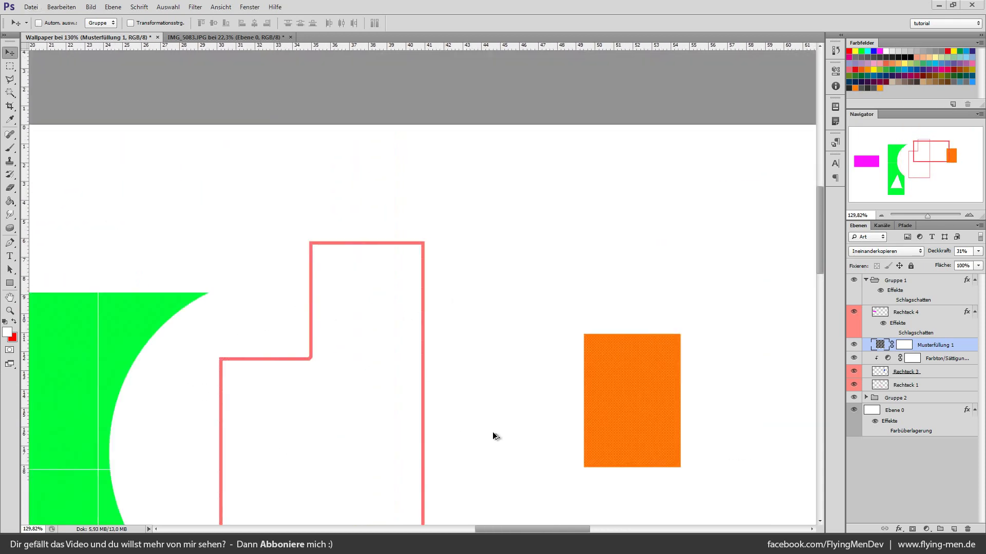
{"action": "left_click", "coordinate": [949, 358]}
{"action": "right_click", "coordinate": [953, 353]}
{"action": "left_click", "coordinate": [866, 299]}
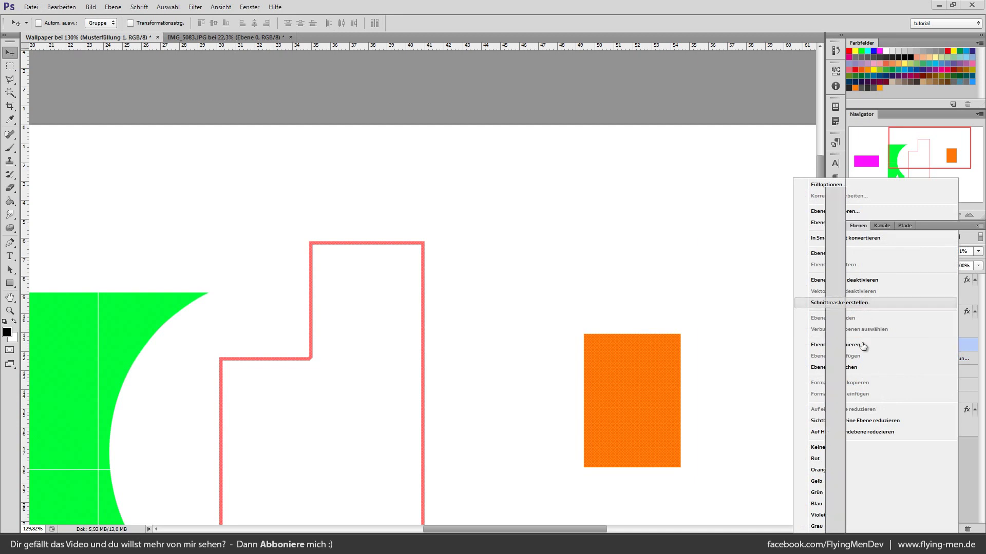
Scroll through the Layers panel to check the clipped pattern layer
{"action": "scroll", "coordinate": [708, 420], "scroll_direction": "down", "scroll_amount": 5}
{"action": "scroll", "coordinate": [736, 282], "scroll_direction": "up", "scroll_amount": 3}
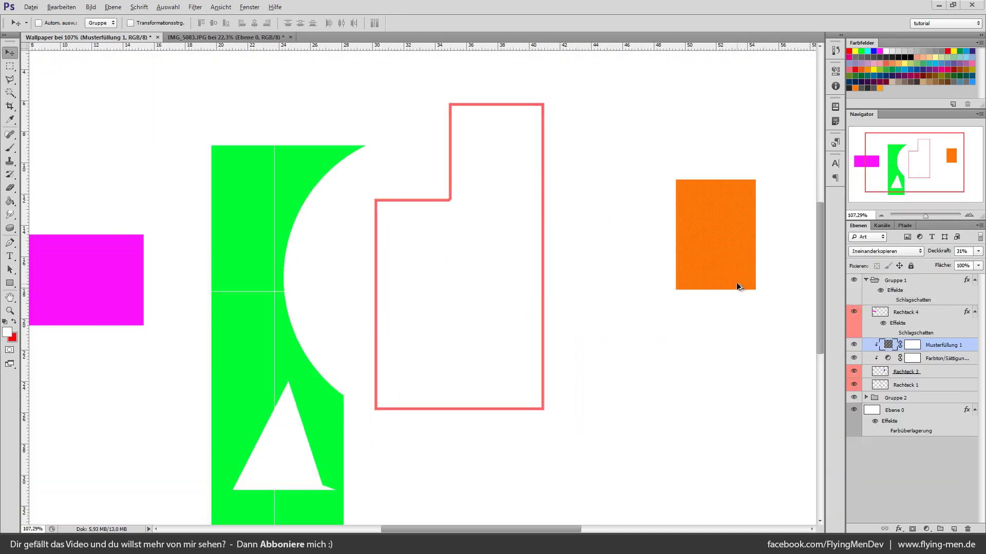
{"action": "scroll", "coordinate": [797, 346], "scroll_direction": "up", "scroll_amount": 2}
{"action": "scroll", "coordinate": [758, 368], "scroll_direction": "down", "scroll_amount": 1}
{"action": "left_click_drag", "start_coordinate": [545, 529], "coordinate": [565, 527]}
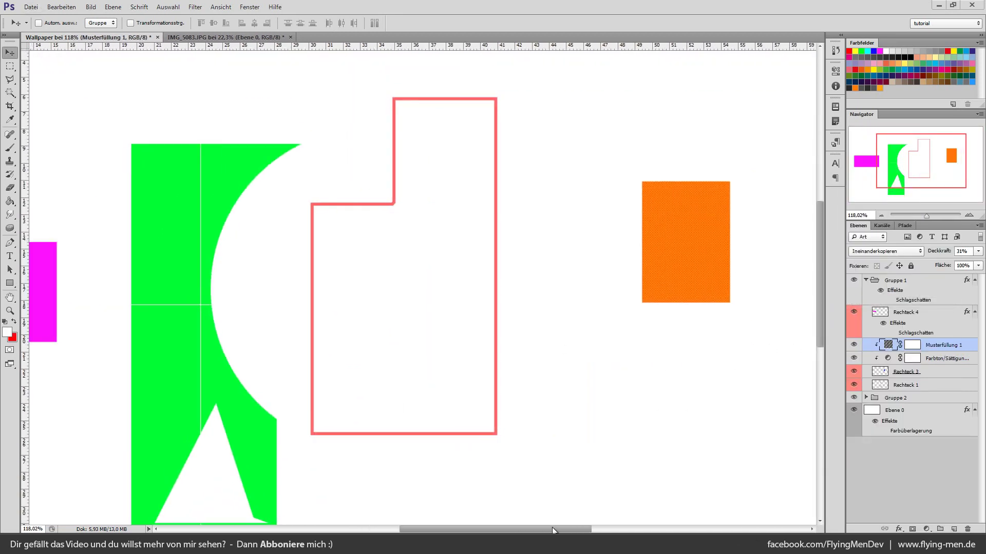
{"action": "scroll", "coordinate": [546, 372], "scroll_direction": "down", "scroll_amount": 2}
{"action": "scroll", "coordinate": [545, 372], "scroll_direction": "down", "scroll_amount": 2}
{"action": "scroll", "coordinate": [334, 310], "scroll_direction": "up", "scroll_amount": 2}
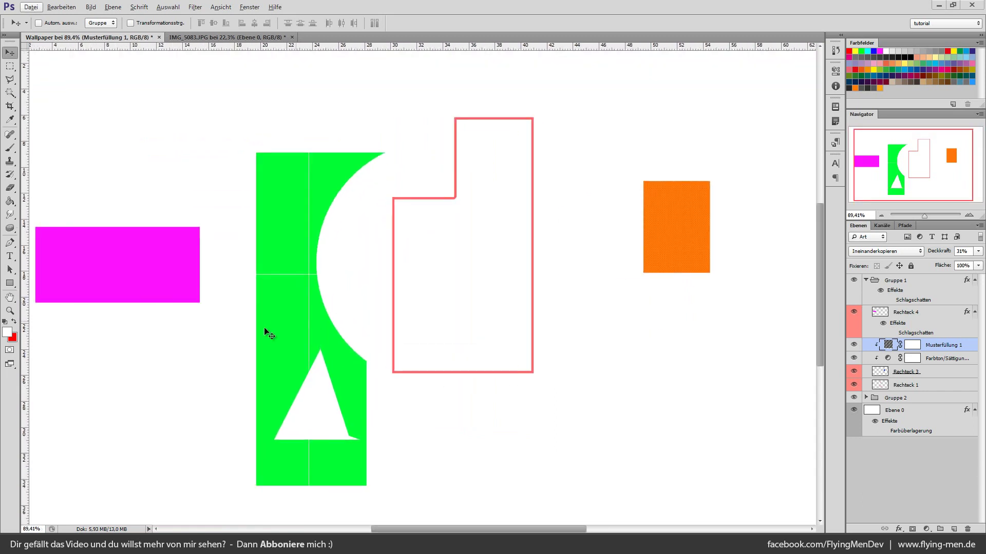
{"action": "scroll", "coordinate": [269, 365], "scroll_direction": "down", "scroll_amount": 2}
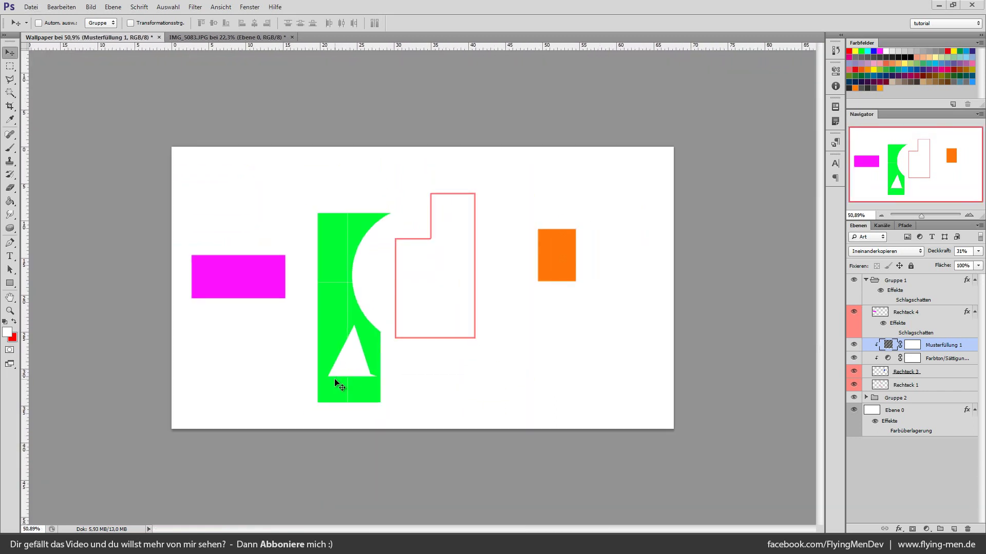
Browse Explorer from Bilder into Wallpaper\Wallpaper, then return to Photoshop
{"action": "key", "text": "alt+Tab"}
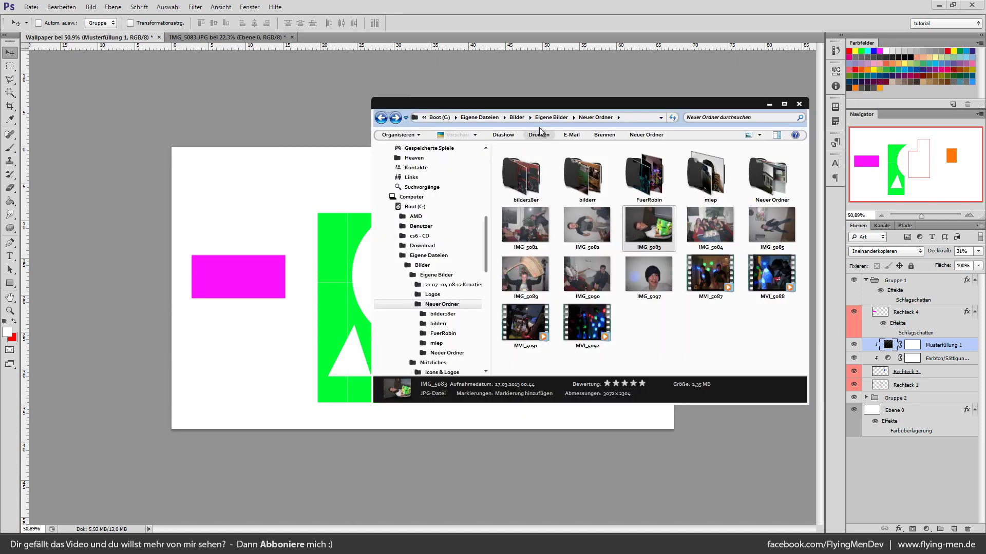
{"action": "left_click", "coordinate": [543, 118]}
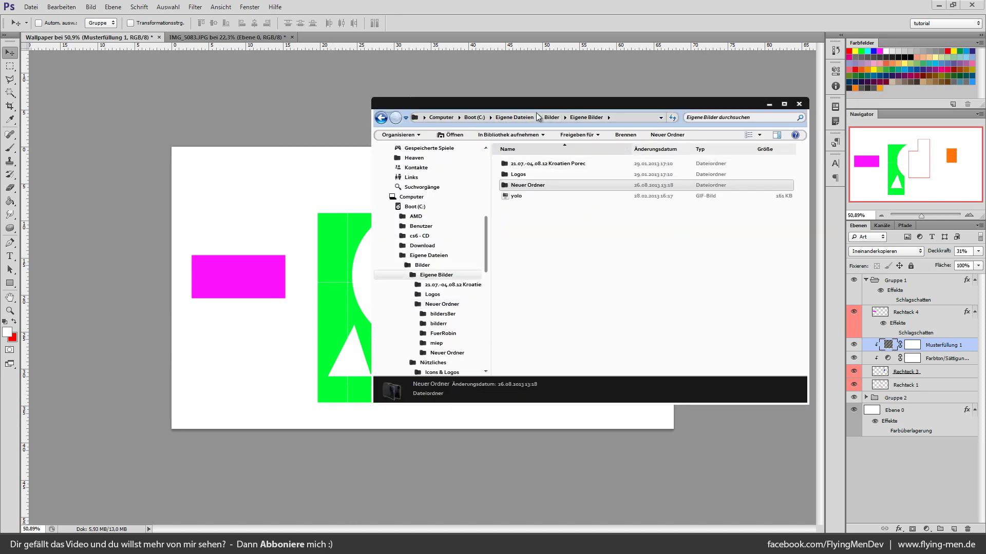
{"action": "left_click", "coordinate": [551, 117]}
{"action": "double_click", "coordinate": [554, 201]}
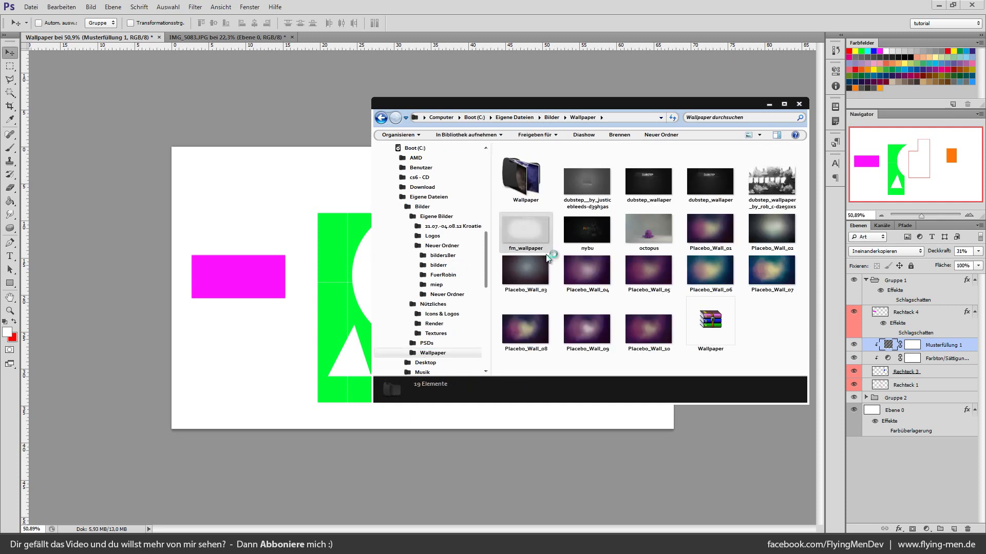
{"action": "double_click", "coordinate": [533, 184]}
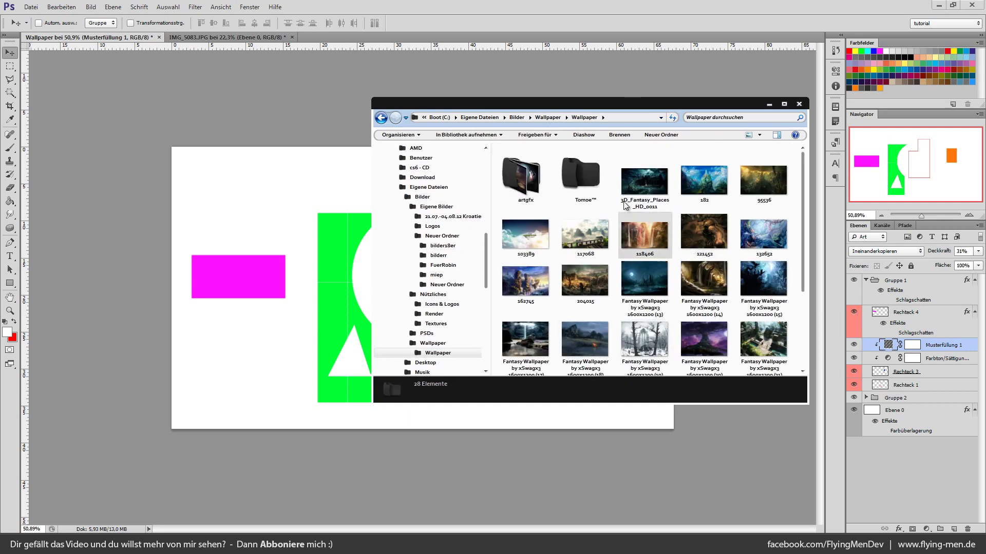
{"action": "left_click", "coordinate": [357, 225]}
Hide Gruppe 1 and Gruppe 2, adding an empty layer inside Gruppe 1 and collapsing it
{"action": "left_click_drag", "start_coordinate": [854, 284], "coordinate": [854, 398]}
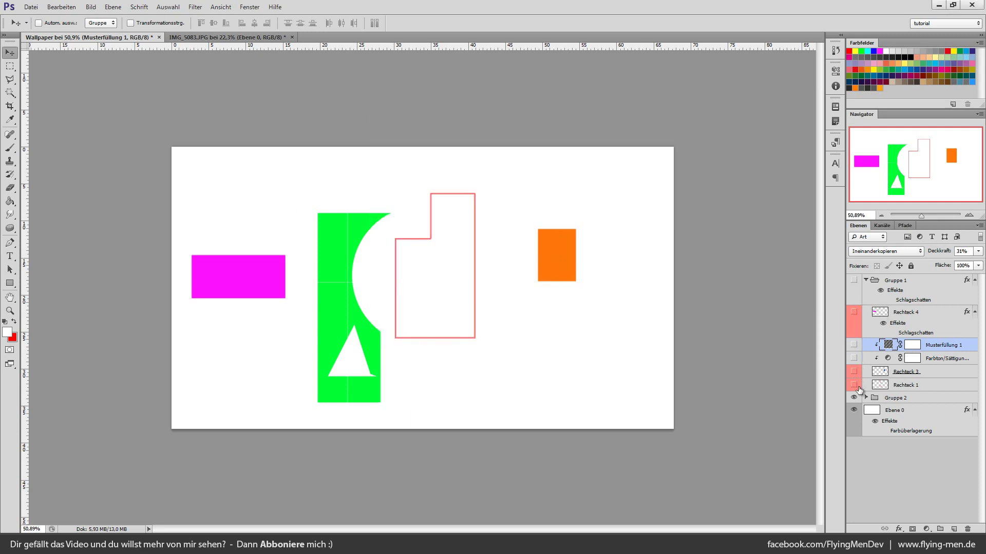
{"action": "left_click", "coordinate": [897, 287]}
{"action": "left_click", "coordinate": [953, 529]}
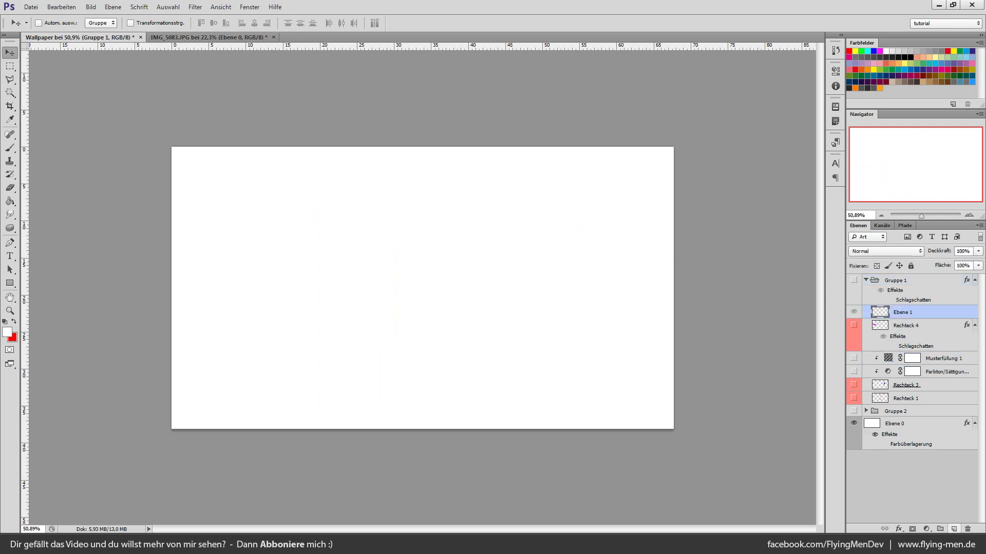
{"action": "left_click", "coordinate": [866, 280]}
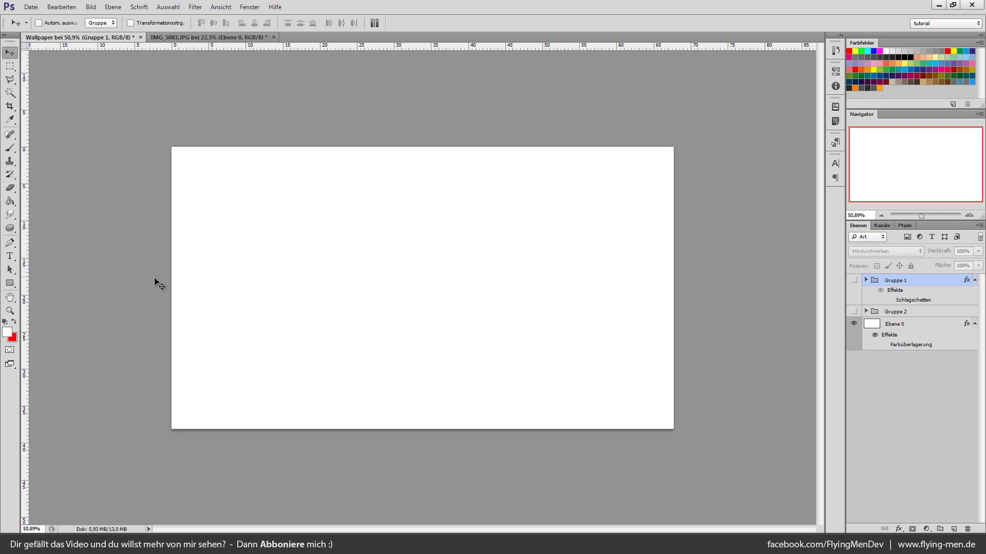
Draw a rectangle on the left of the canvas filled with pure red
{"action": "left_click", "coordinate": [10, 283]}
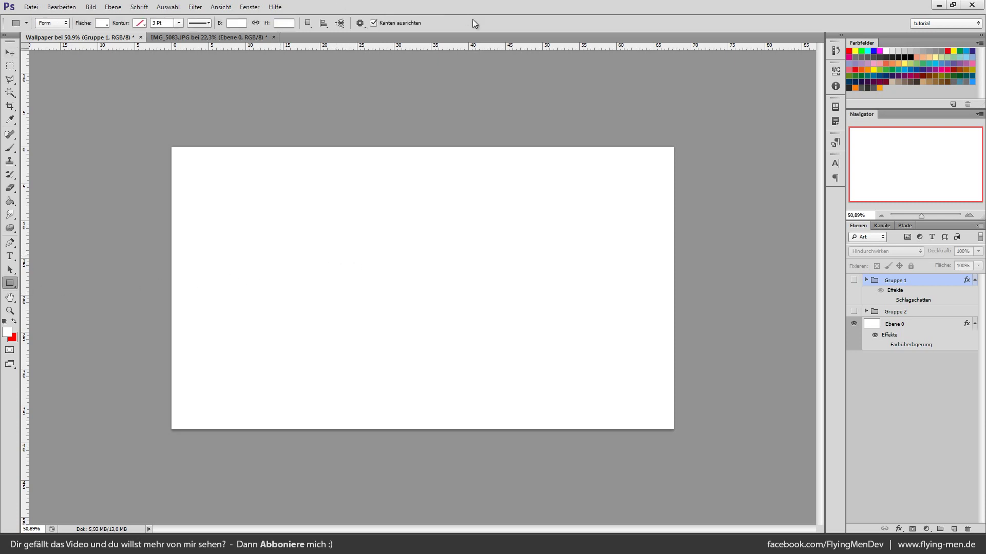
{"action": "right_click", "coordinate": [10, 288]}
{"action": "left_click", "coordinate": [64, 282]}
{"action": "left_click_drag", "start_coordinate": [205, 247], "coordinate": [329, 329]}
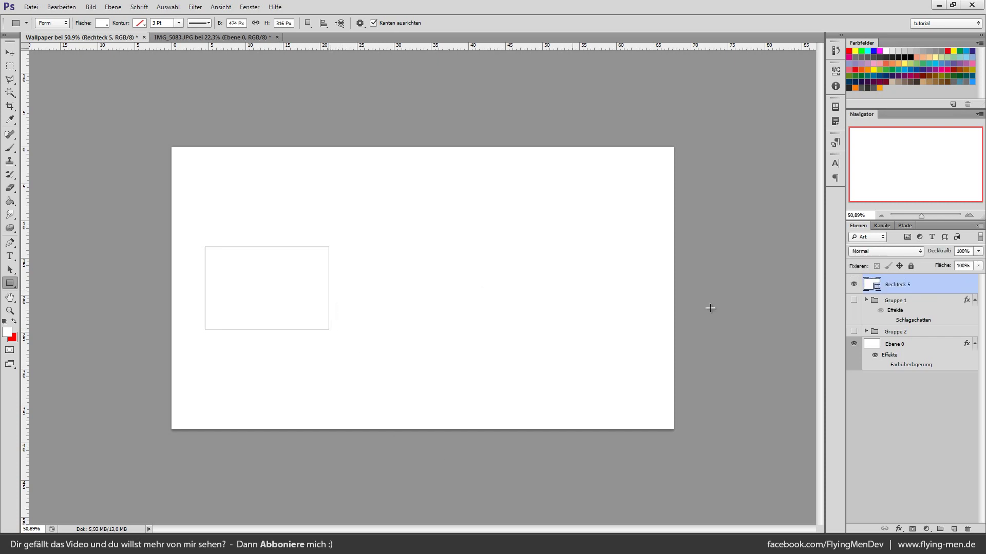
{"action": "double_click", "coordinate": [868, 286]}
{"action": "left_click", "coordinate": [747, 354]}
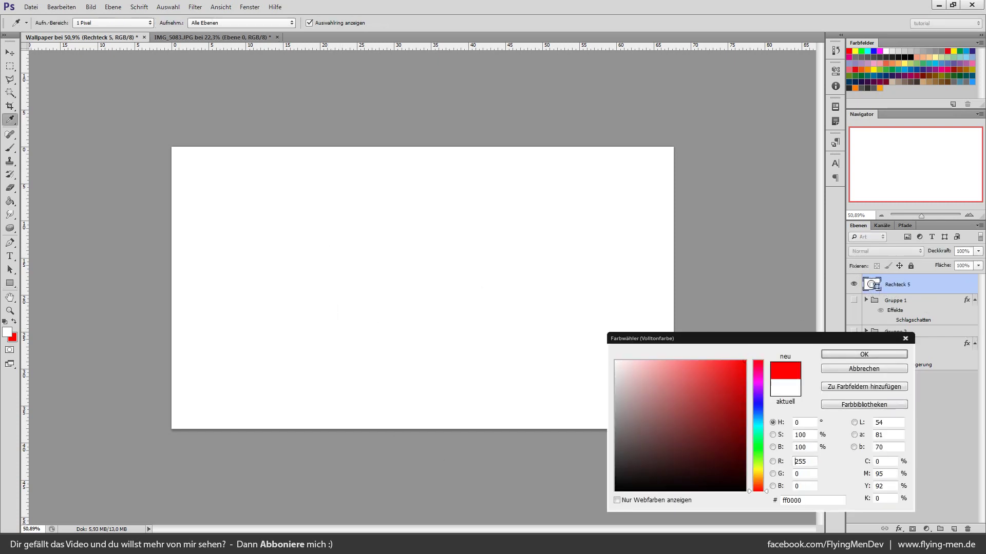
{"action": "left_click", "coordinate": [850, 353]}
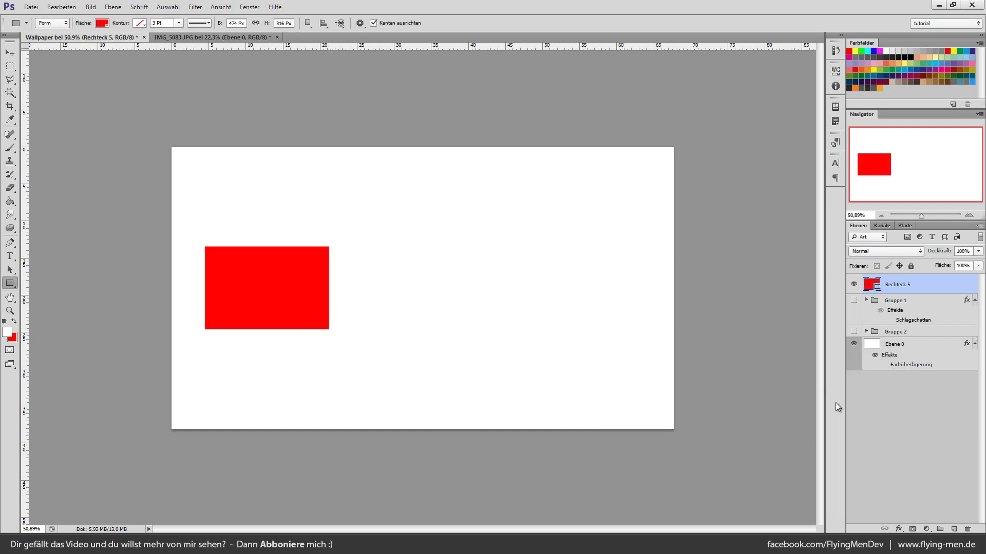
Rasterize the Rechteck 5 shape layer
{"action": "right_click", "coordinate": [898, 286]}
{"action": "left_click", "coordinate": [822, 256]}
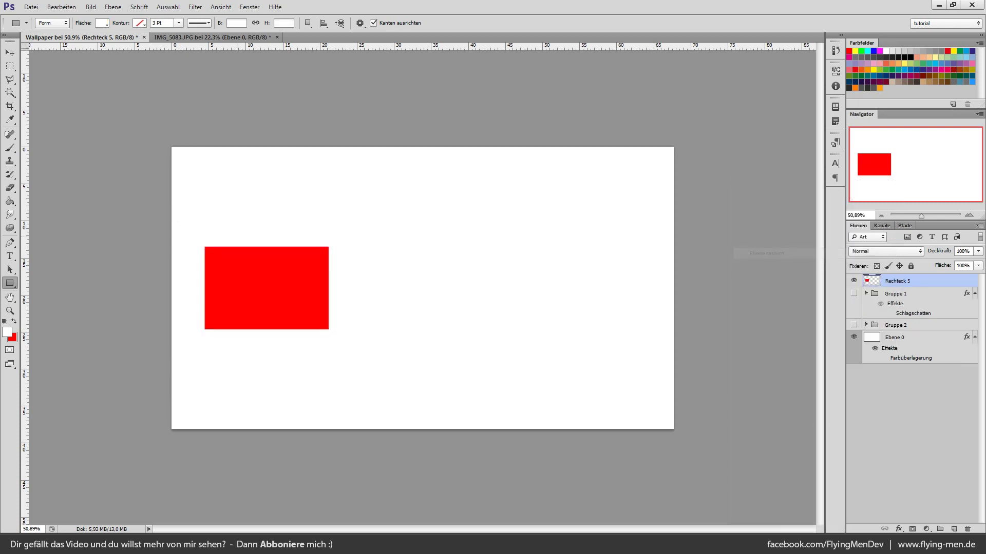
{"action": "left_click", "coordinate": [9, 52]}
{"action": "scroll", "coordinate": [462, 277], "scroll_direction": "up", "scroll_amount": 1}
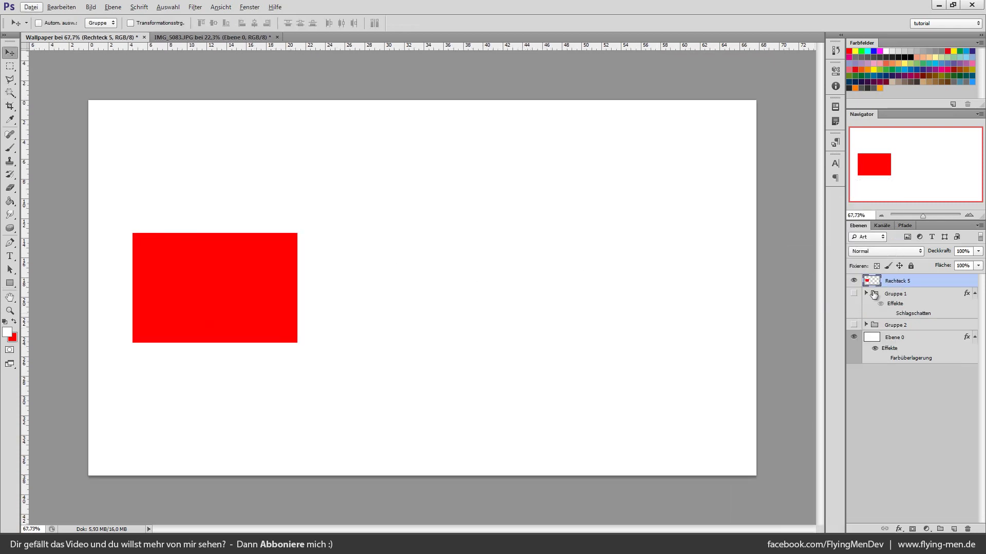
{"action": "right_click", "coordinate": [902, 285]}
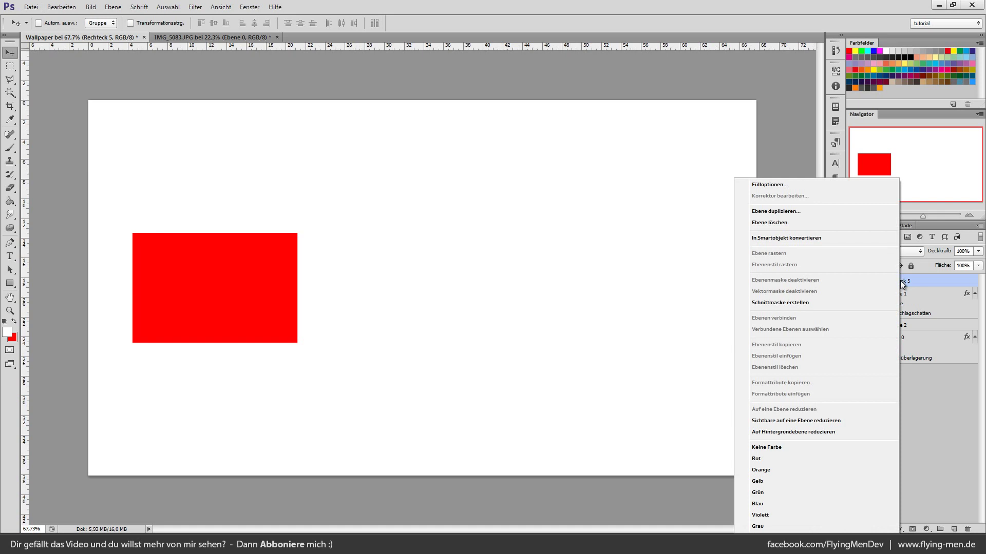
{"action": "left_click", "coordinate": [472, 223]}
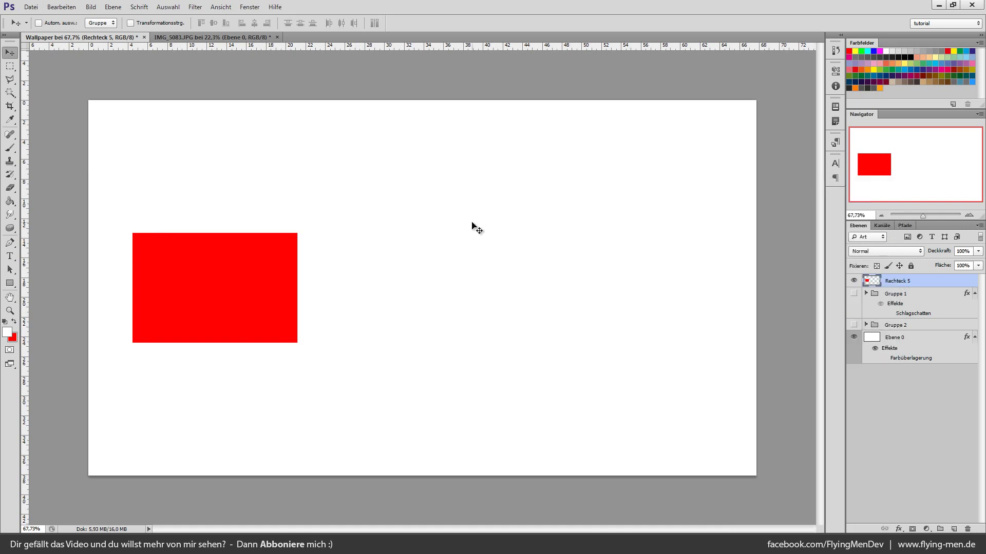
Duplicate Rechteck 5 twice, placing the copies evenly spaced to its right
{"action": "key", "text": "ctrl+j"}
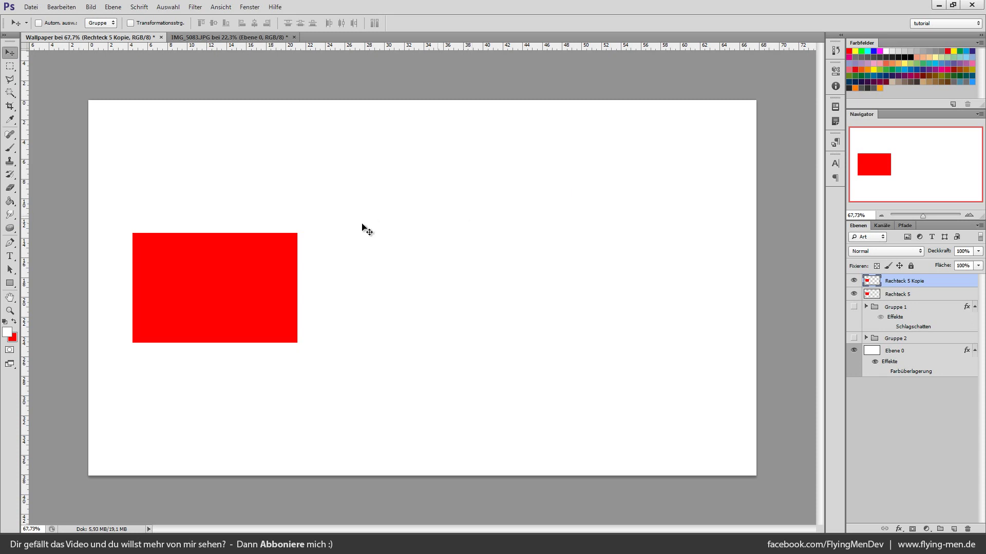
{"action": "left_click_drag", "start_coordinate": [228, 281], "coordinate": [430, 282]}
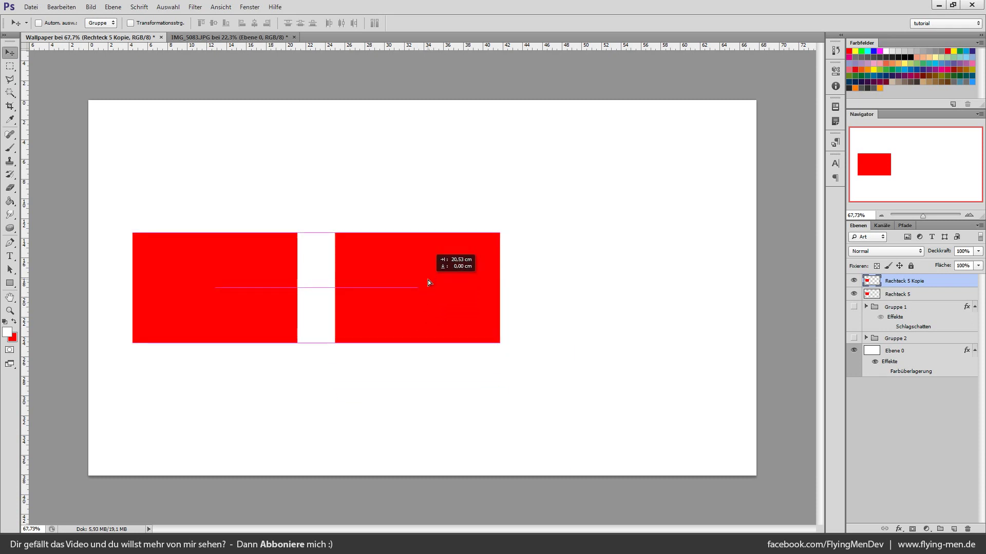
{"action": "left_click_drag", "start_coordinate": [430, 283], "coordinate": [427, 279]}
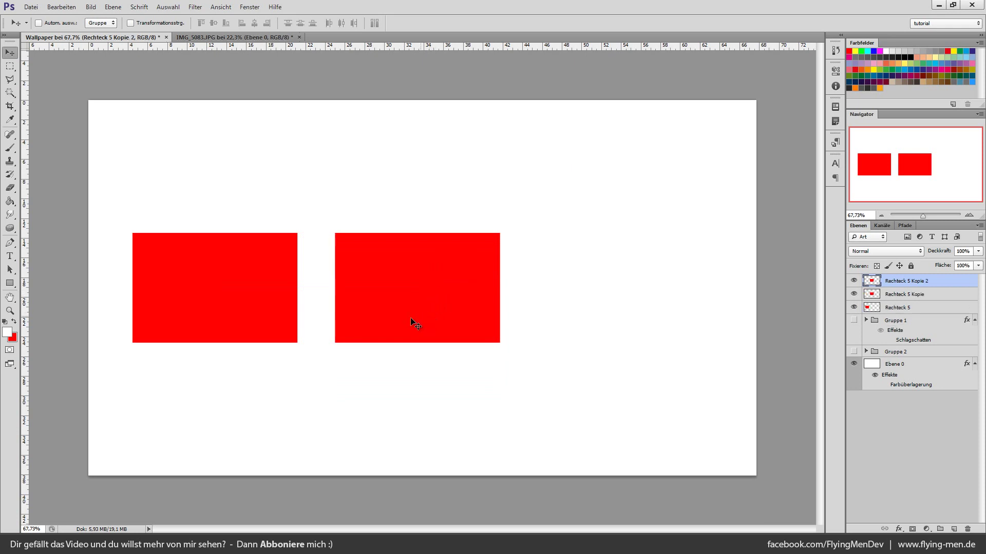
{"action": "left_click_drag", "start_coordinate": [430, 301], "coordinate": [598, 301]}
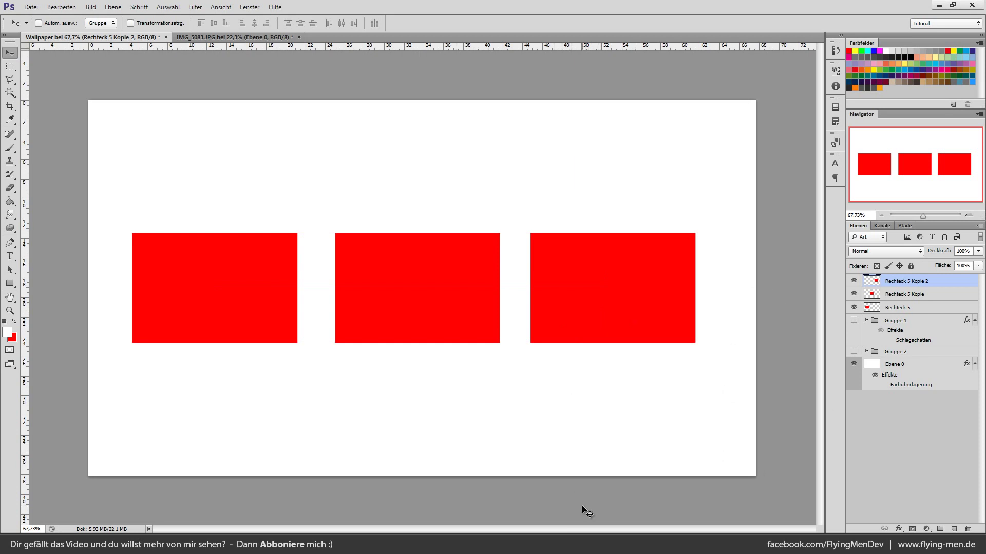
Place image 117068 above Rechteck 5 and clip it to the left red rectangle
{"action": "key", "text": "alt+Tab"}
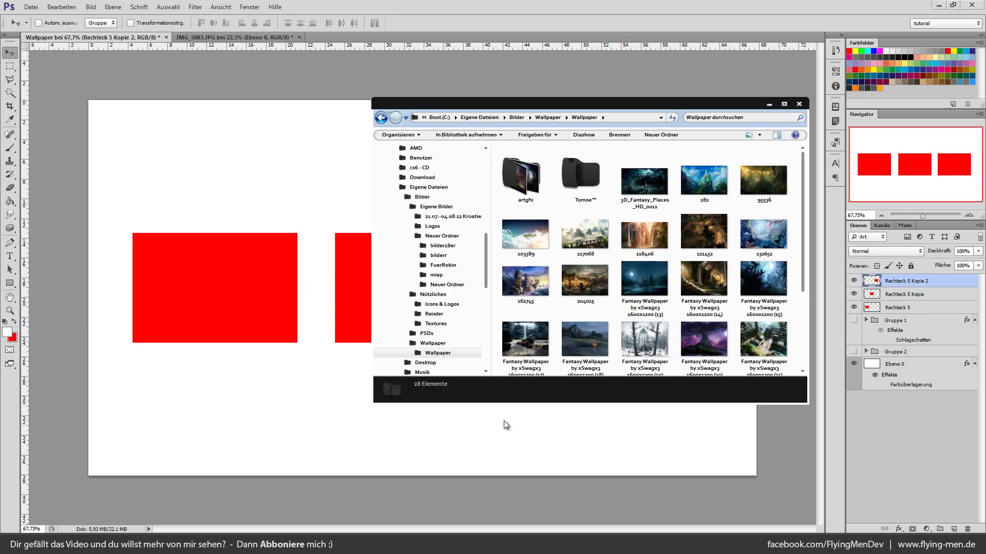
{"action": "left_click_drag", "start_coordinate": [571, 218], "coordinate": [251, 290]}
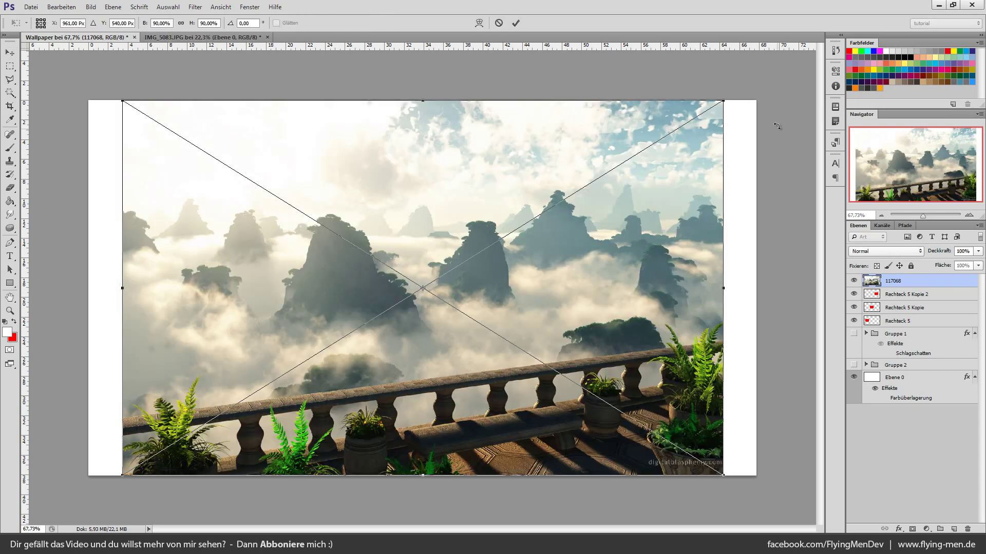
{"action": "key", "text": "Return"}
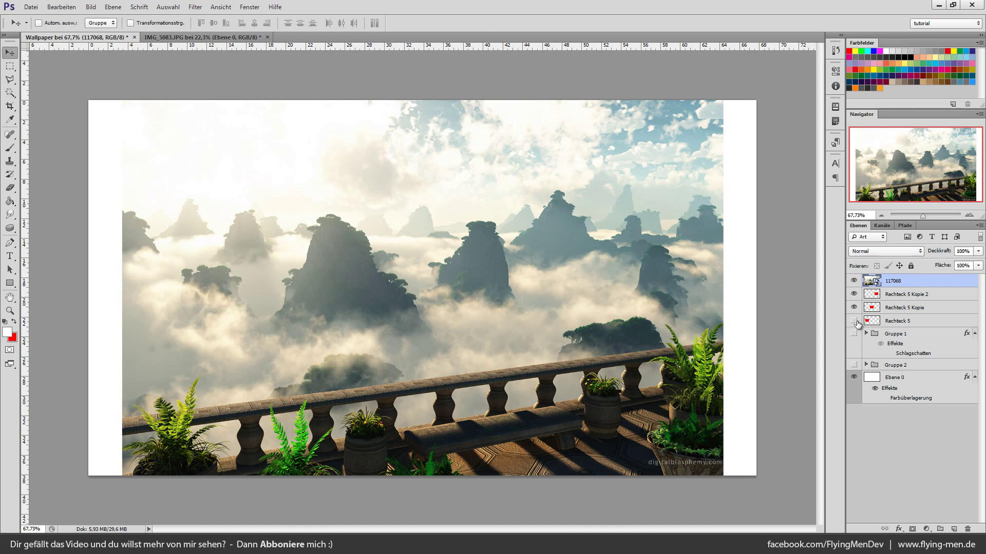
{"action": "left_click_drag", "start_coordinate": [899, 291], "coordinate": [899, 314]}
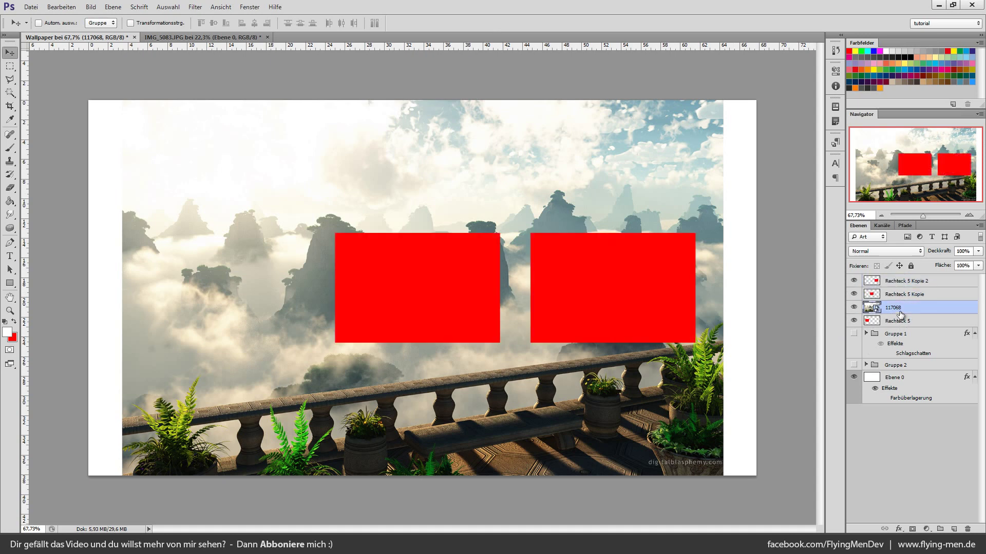
{"action": "right_click", "coordinate": [900, 315]}
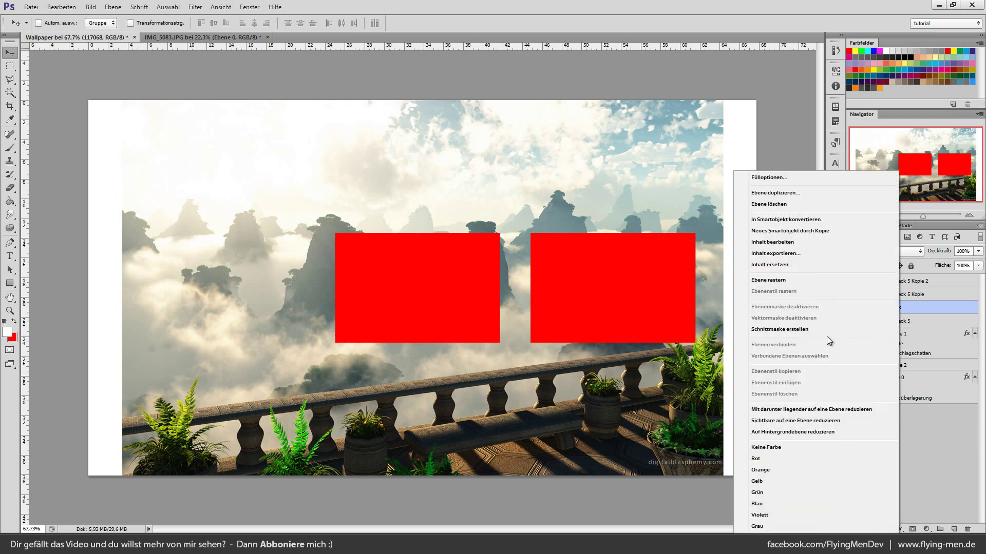
{"action": "left_click", "coordinate": [811, 331]}
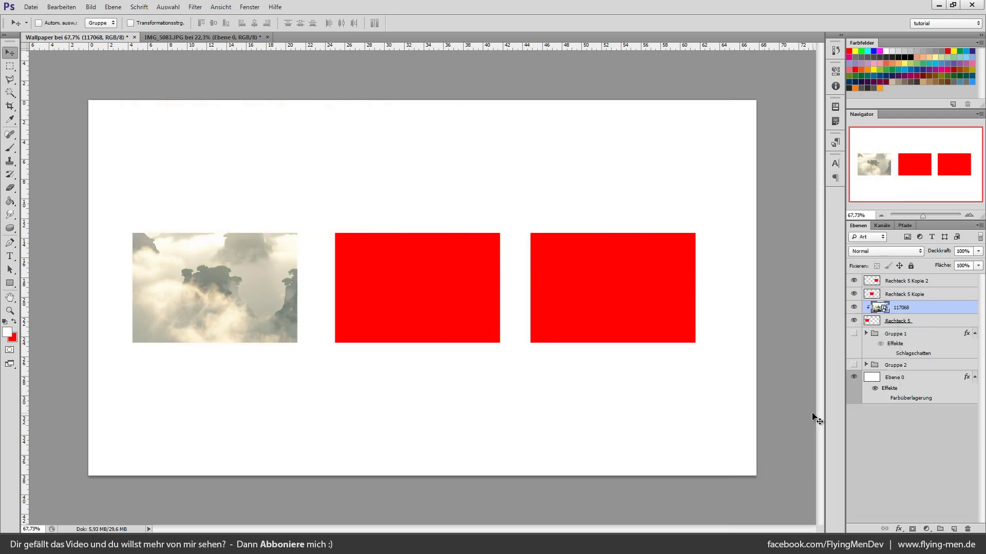
{"action": "left_click", "coordinate": [854, 307]}
{"action": "left_click", "coordinate": [854, 307]}
Scale and position image 117068 to fill the left rectangle
{"action": "key", "text": "ctrl+t"}
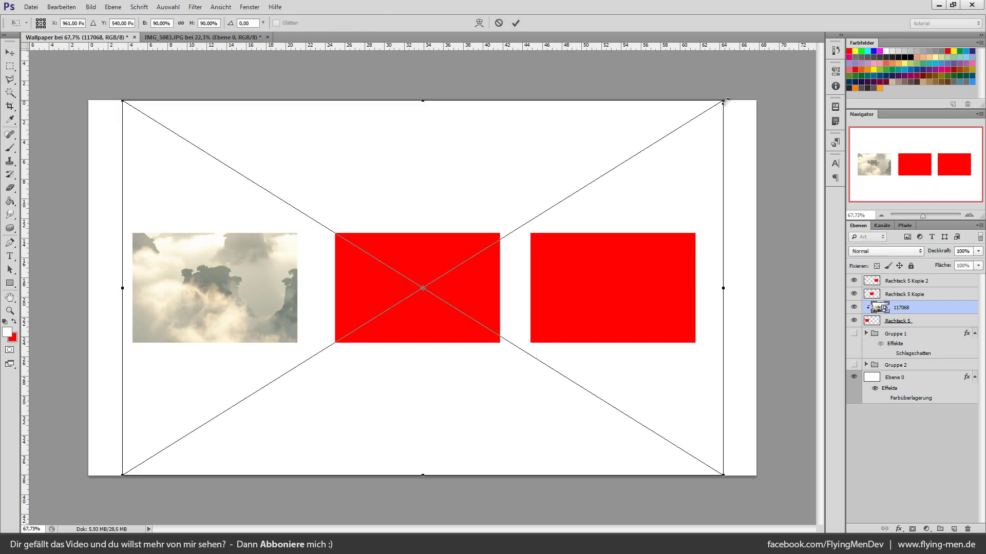
{"action": "left_click_drag", "start_coordinate": [724, 101], "coordinate": [329, 314]}
{"action": "left_click_drag", "start_coordinate": [279, 358], "coordinate": [285, 242]}
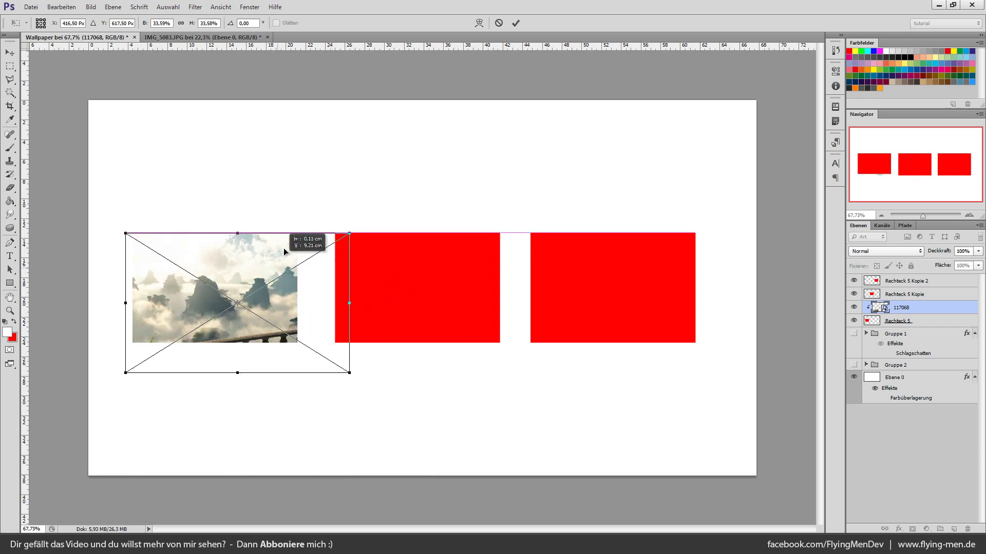
{"action": "left_click_drag", "start_coordinate": [352, 217], "coordinate": [315, 242]}
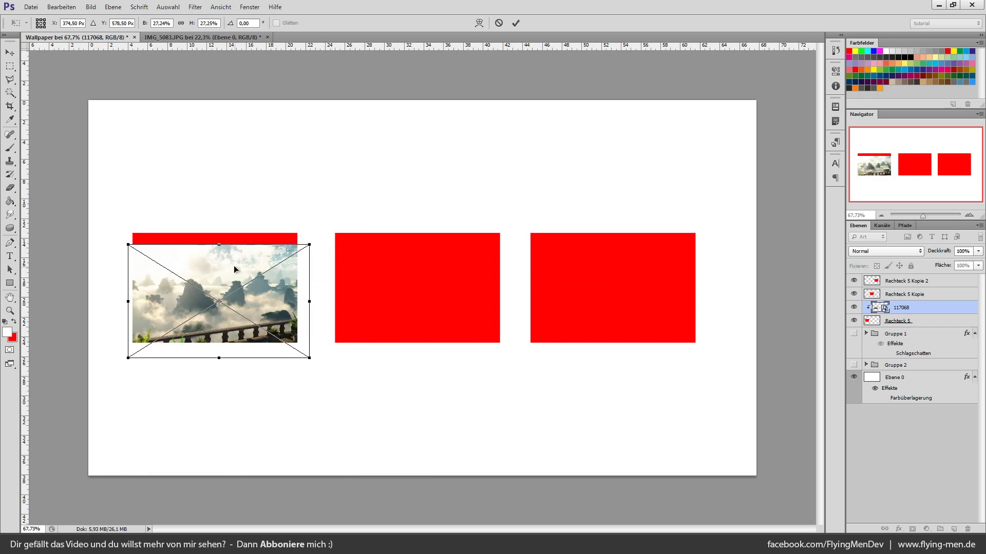
{"action": "left_click_drag", "start_coordinate": [233, 266], "coordinate": [236, 248]}
{"action": "key", "text": "Return"}
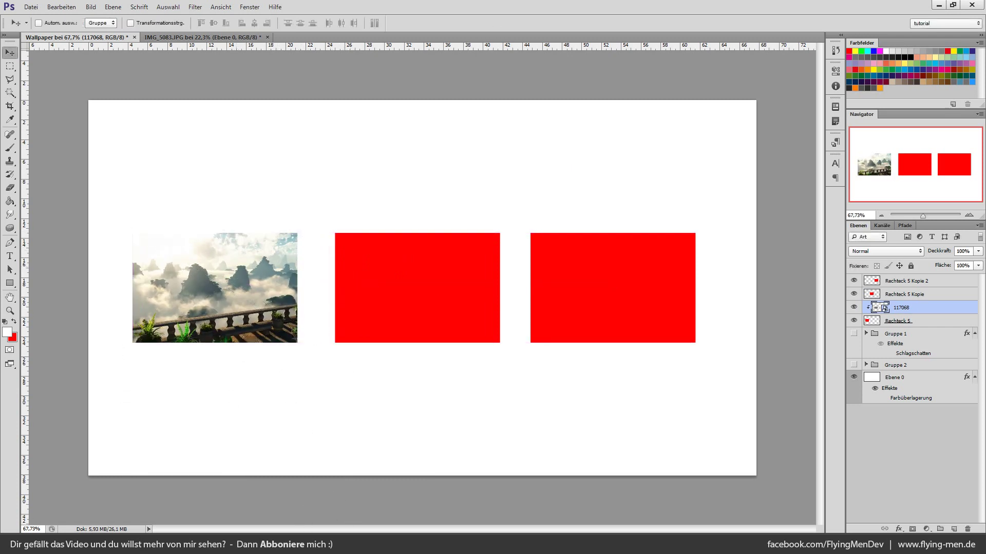
{"action": "left_click", "coordinate": [496, 544]}
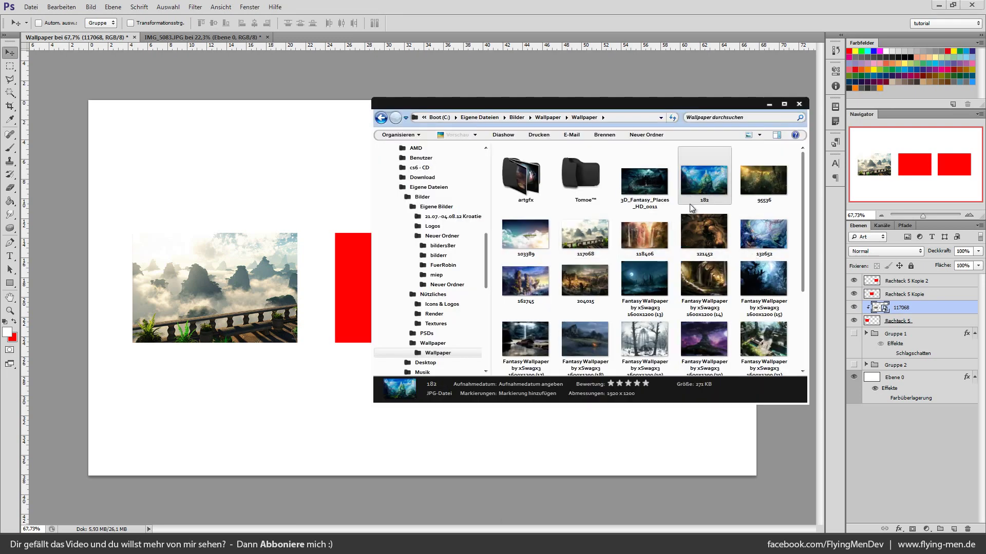
Place castle picture 182 and clip it to the middle red rectangle
{"action": "left_click", "coordinate": [297, 294]}
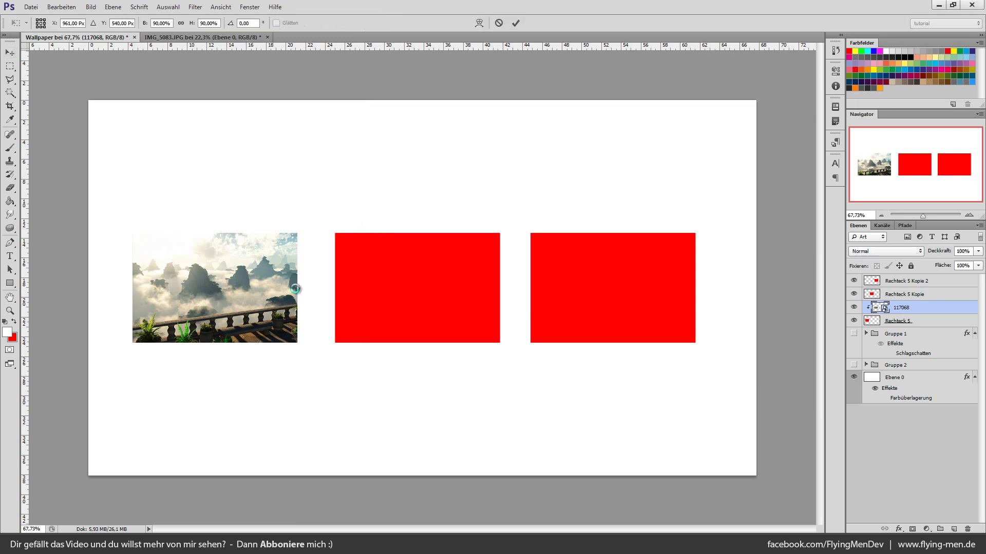
{"action": "key", "text": "Return"}
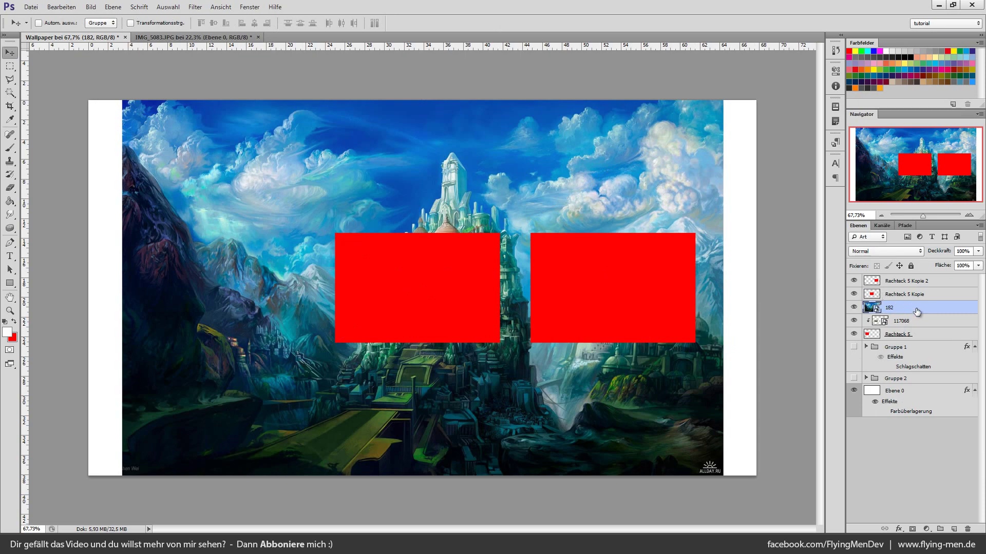
{"action": "left_click_drag", "start_coordinate": [917, 312], "coordinate": [912, 295]}
{"action": "right_click", "coordinate": [911, 295]}
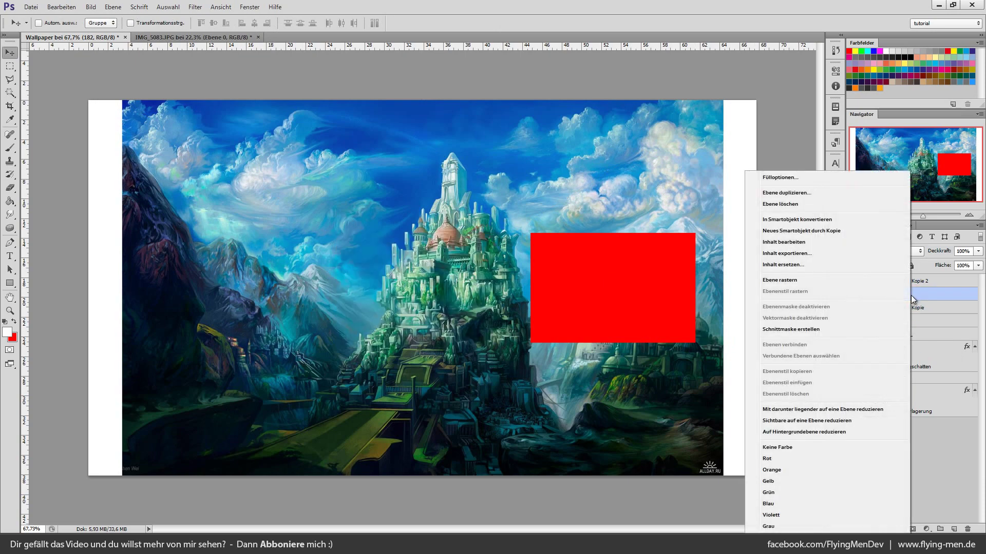
{"action": "left_click", "coordinate": [772, 329]}
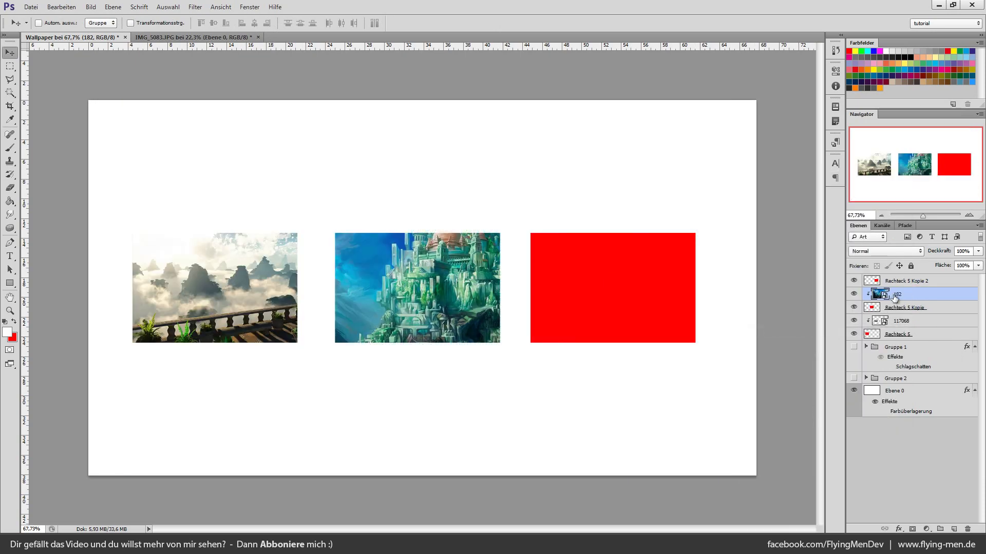
{"action": "left_click", "coordinate": [854, 308]}
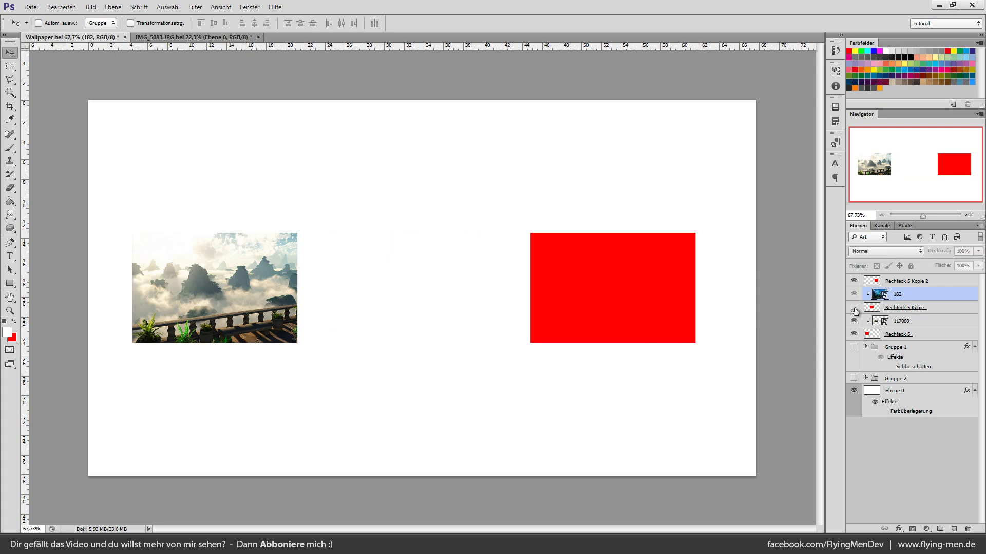
{"action": "left_click", "coordinate": [854, 308]}
{"action": "left_click", "coordinate": [853, 308]}
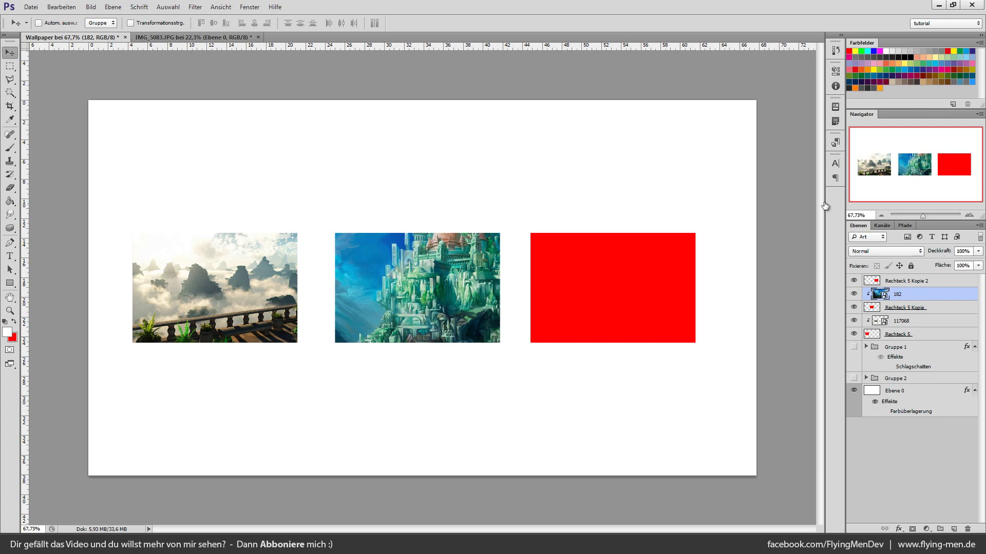
Scale the castle picture down to fit over the middle rectangle
{"action": "key", "text": "ctrl+t"}
{"action": "left_click_drag", "start_coordinate": [728, 103], "coordinate": [539, 159]}
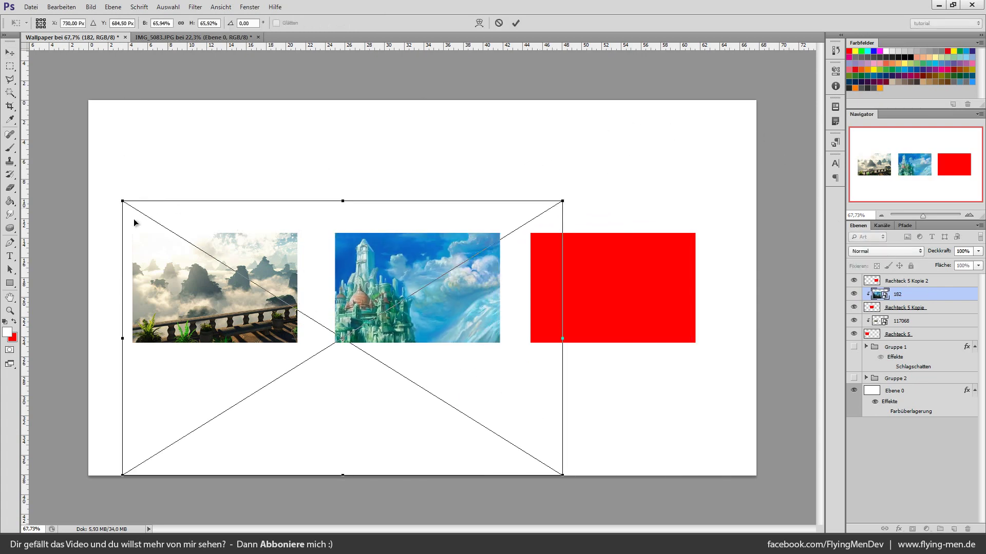
{"action": "left_click_drag", "start_coordinate": [123, 476], "coordinate": [328, 348]}
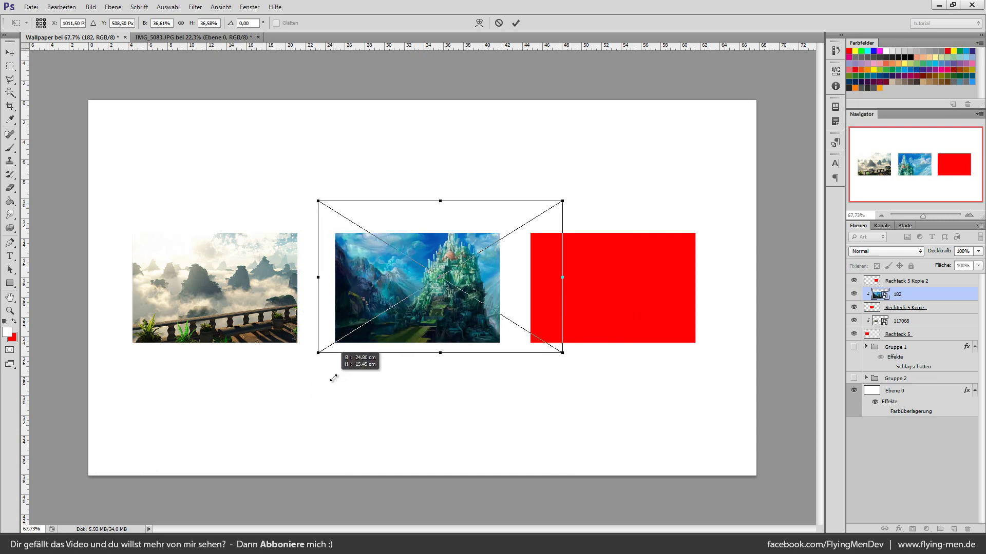
{"action": "left_click_drag", "start_coordinate": [558, 206], "coordinate": [510, 227]}
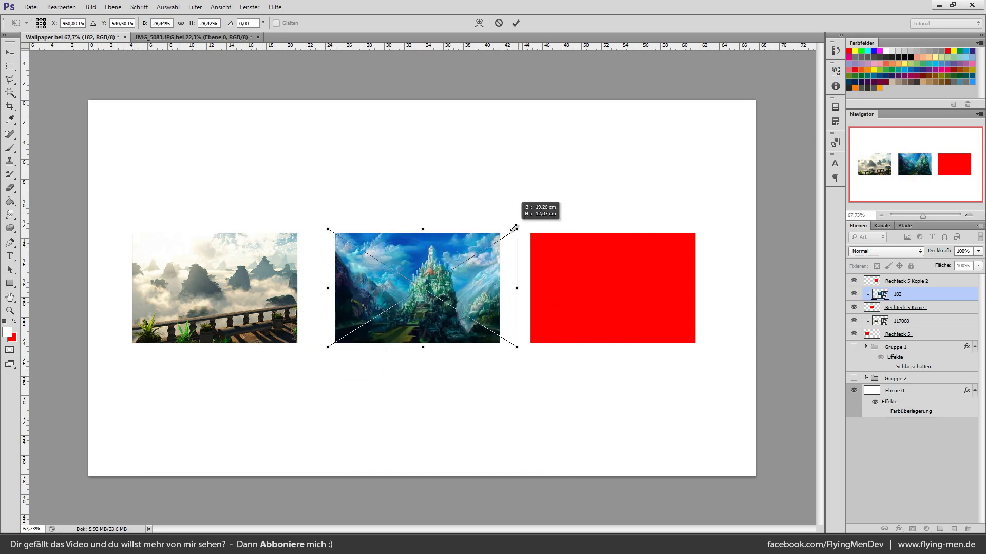
{"action": "key", "text": "Return"}
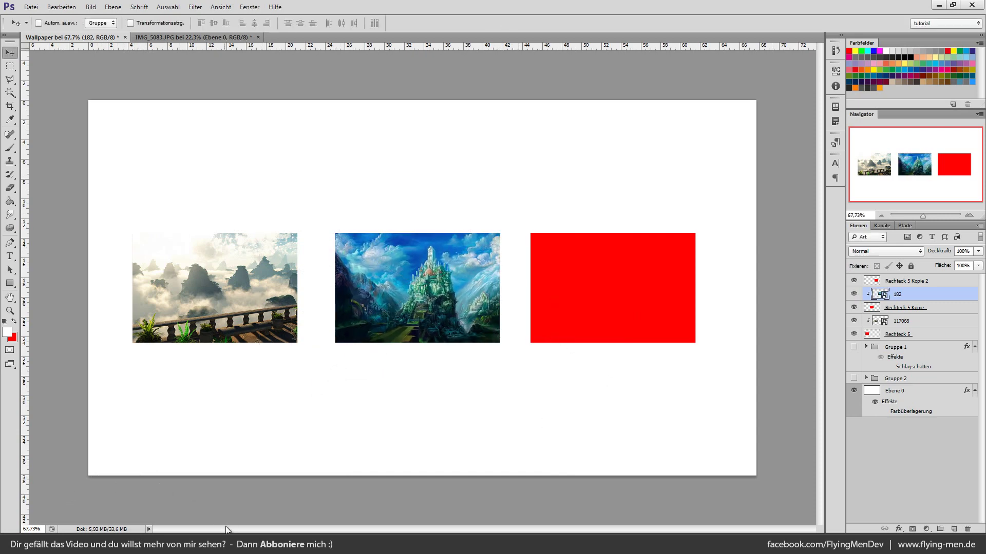
{"action": "key", "text": "alt+Tab"}
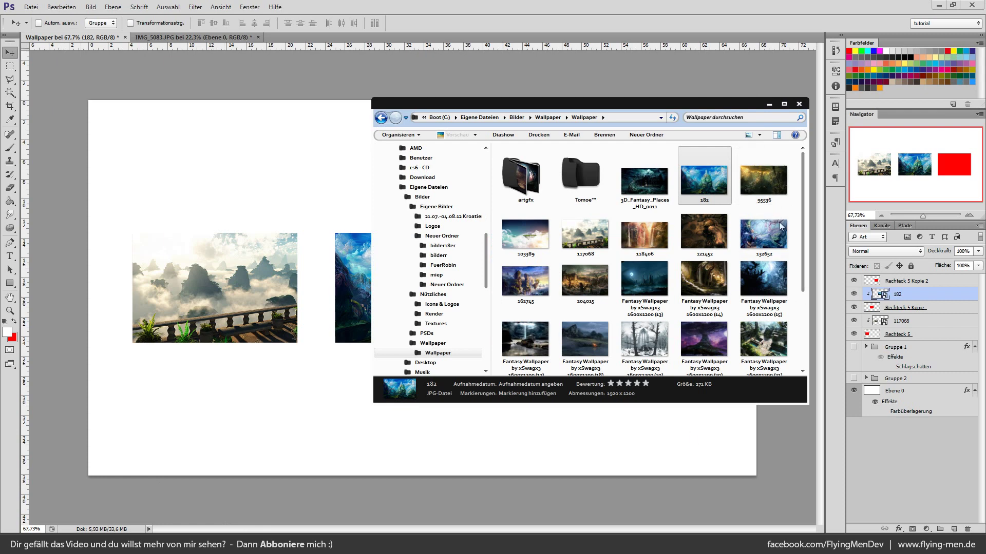
Place picture 132652 and size it to cover the right rectangle
{"action": "left_click_drag", "start_coordinate": [782, 264], "coordinate": [183, 312]}
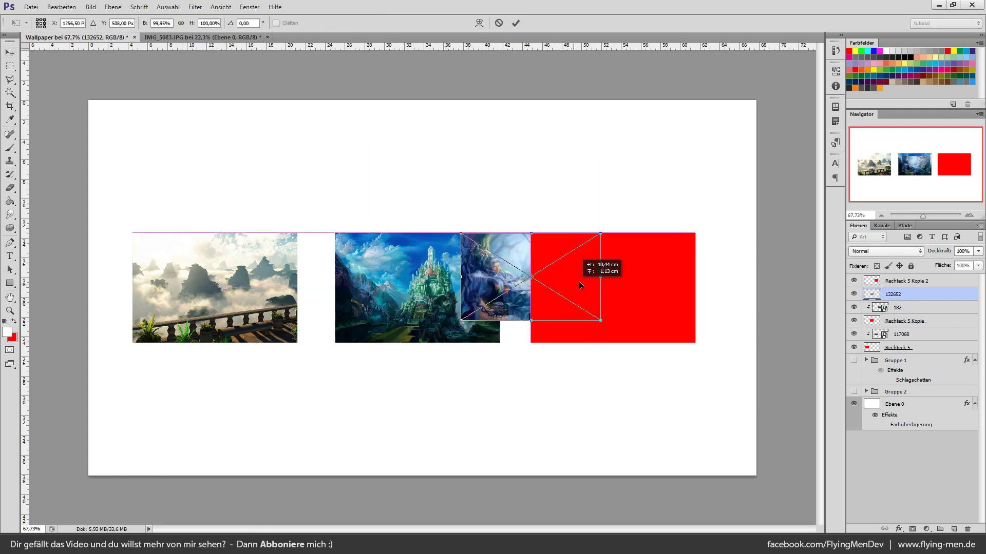
{"action": "mouse_move", "coordinate": [451, 308]}
{"action": "left_mouse_down"}
{"action": "mouse_move", "coordinate": [582, 293]}
{"action": "mouse_move", "coordinate": [725, 385]}
{"action": "left_mouse_up"}
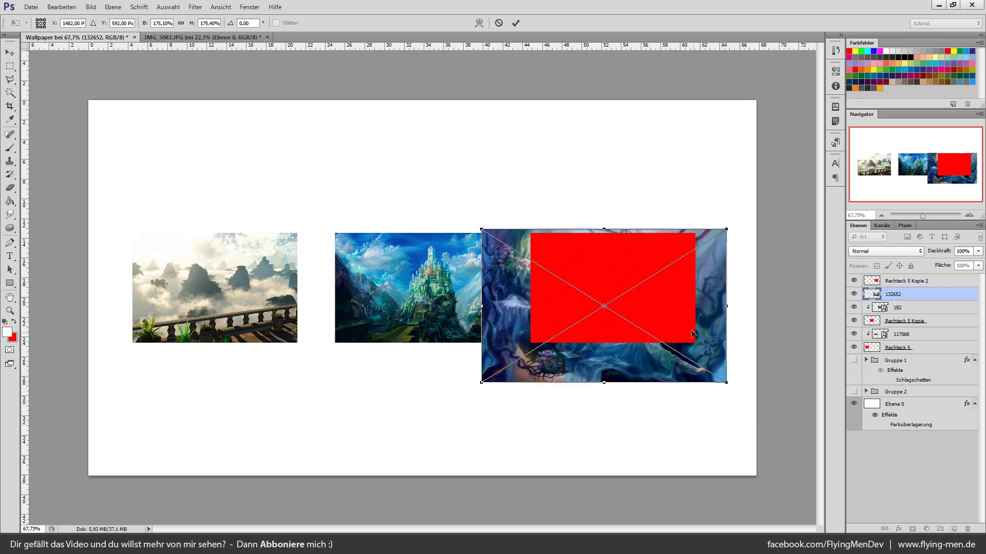
{"action": "left_click_drag", "start_coordinate": [687, 333], "coordinate": [698, 318]}
{"action": "key", "text": "Return"}
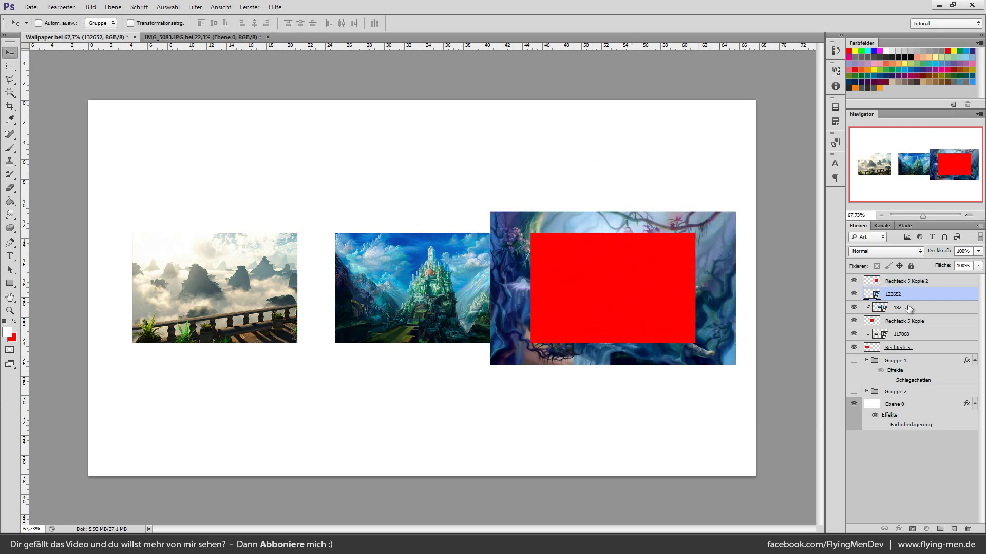
Move the 132652 layer above the right rectangle and clip it to it
{"action": "left_click_drag", "start_coordinate": [896, 294], "coordinate": [896, 279]}
{"action": "right_click", "coordinate": [890, 286]}
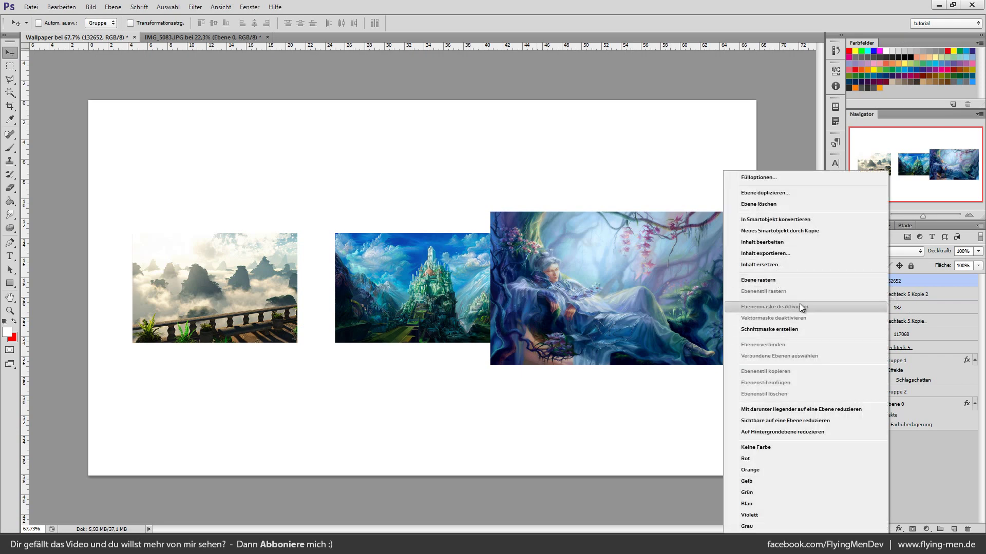
{"action": "left_click", "coordinate": [793, 329]}
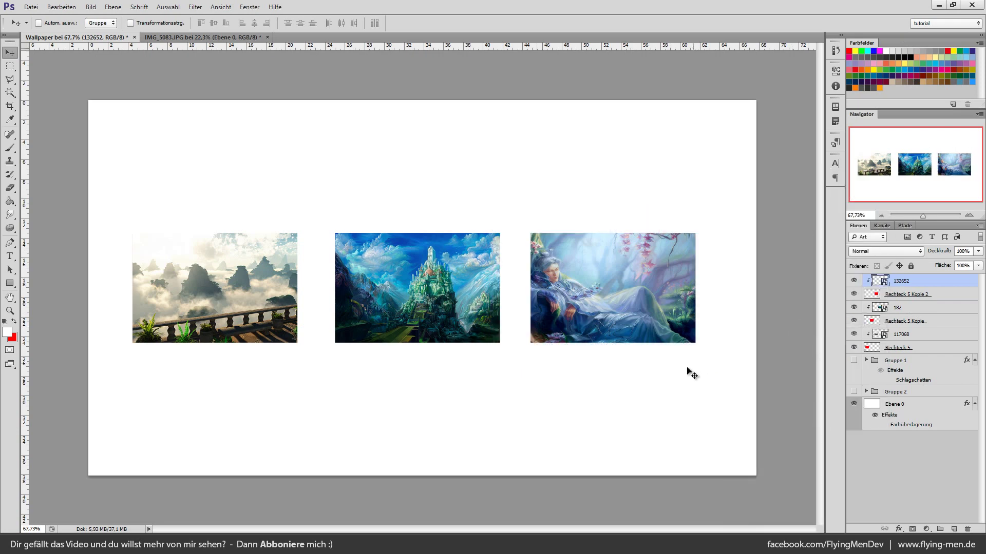
{"action": "scroll", "coordinate": [518, 346], "scroll_direction": "down", "scroll_amount": 3}
{"action": "scroll", "coordinate": [544, 362], "scroll_direction": "up", "scroll_amount": 3}
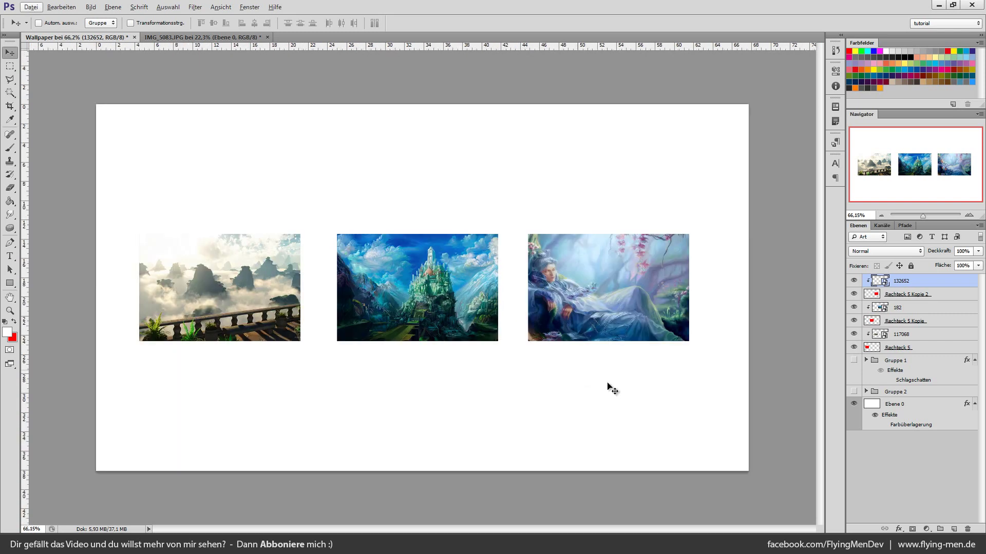
Turn on the dark gray colour overlay on the background layer
{"action": "left_click", "coordinate": [893, 426]}
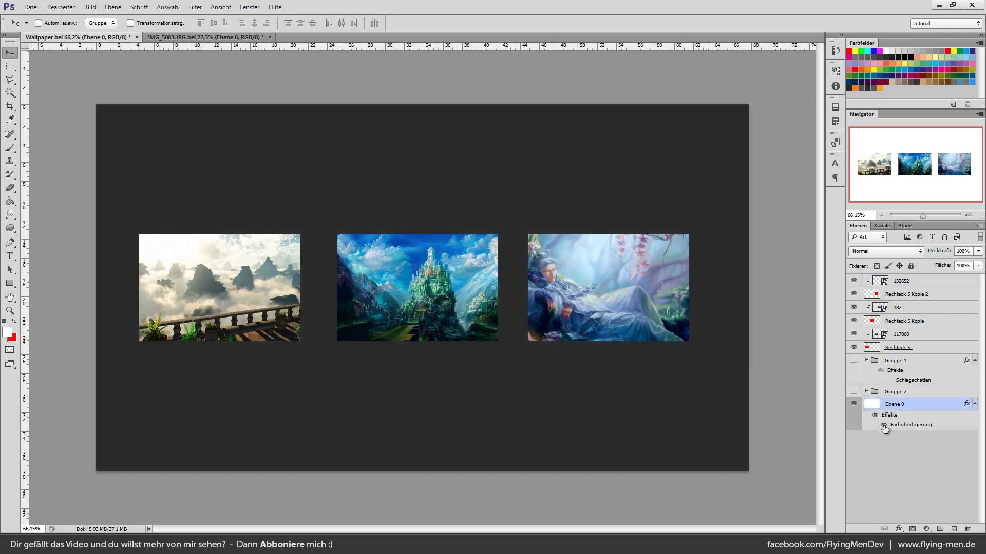
{"action": "scroll", "coordinate": [526, 402], "scroll_direction": "down", "scroll_amount": 3}
{"action": "scroll", "coordinate": [618, 424], "scroll_direction": "up", "scroll_amount": 2}
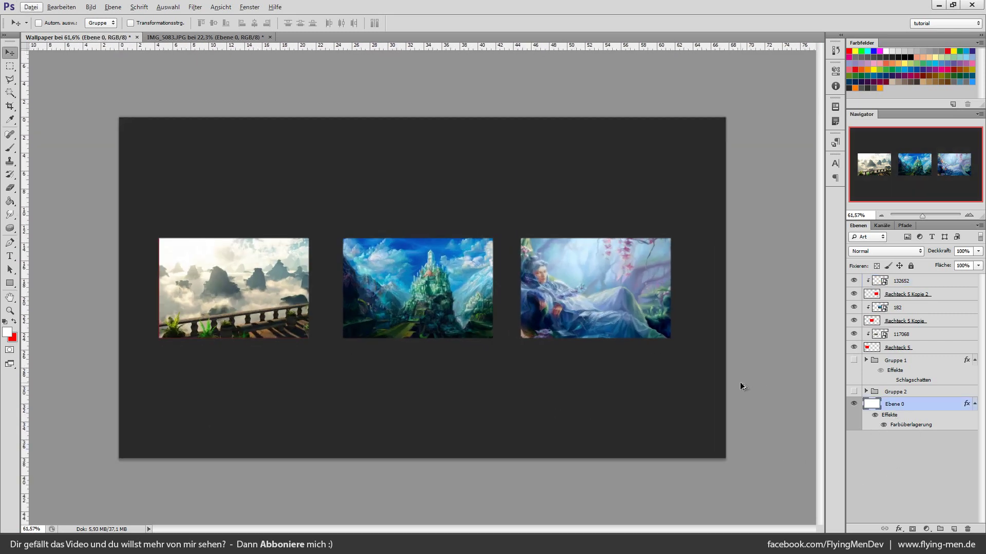
{"action": "scroll", "coordinate": [246, 308], "scroll_direction": "up", "scroll_amount": 3}
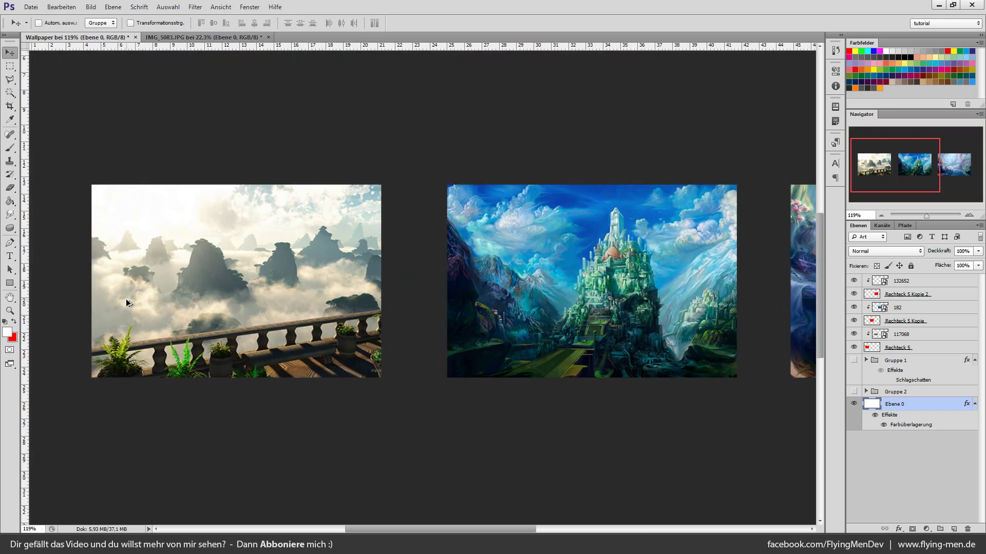
{"action": "scroll", "coordinate": [127, 305], "scroll_direction": "down", "scroll_amount": 3}
{"action": "scroll", "coordinate": [205, 382], "scroll_direction": "down", "scroll_amount": 2}
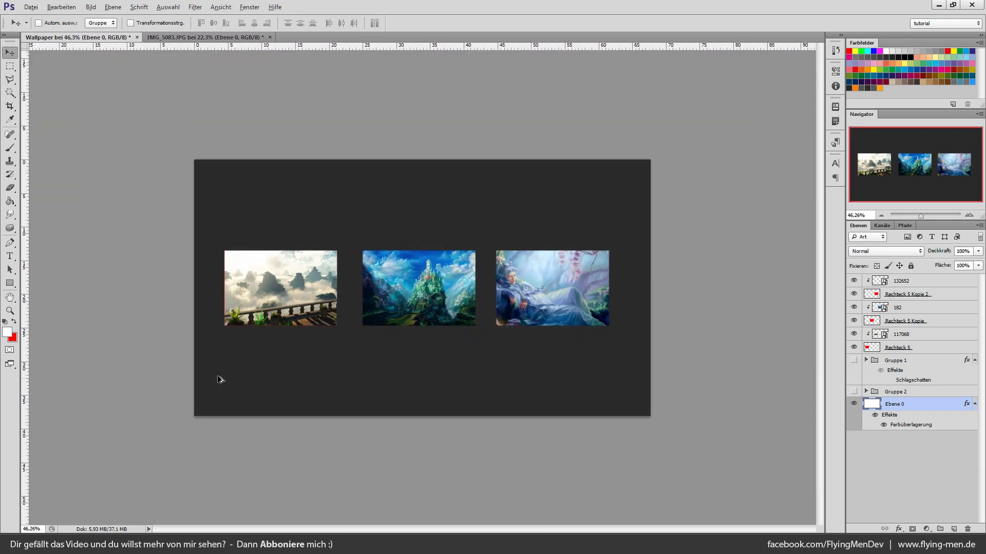
{"action": "scroll", "coordinate": [216, 378], "scroll_direction": "up", "scroll_amount": 3}
{"action": "scroll", "coordinate": [167, 322], "scroll_direction": "down", "scroll_amount": 3}
{"action": "scroll", "coordinate": [168, 325], "scroll_direction": "up", "scroll_amount": 1}
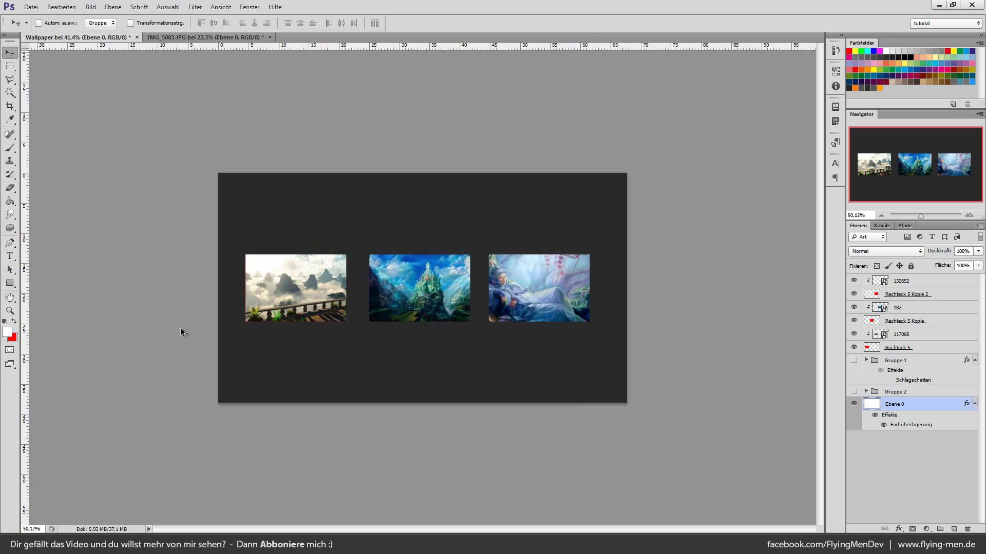
{"action": "scroll", "coordinate": [180, 329], "scroll_direction": "up", "scroll_amount": 3}
{"action": "scroll", "coordinate": [57, 301], "scroll_direction": "up", "scroll_amount": 3}
{"action": "scroll", "coordinate": [82, 353], "scroll_direction": "up", "scroll_amount": 2}
{"action": "scroll", "coordinate": [82, 354], "scroll_direction": "down", "scroll_amount": 2}
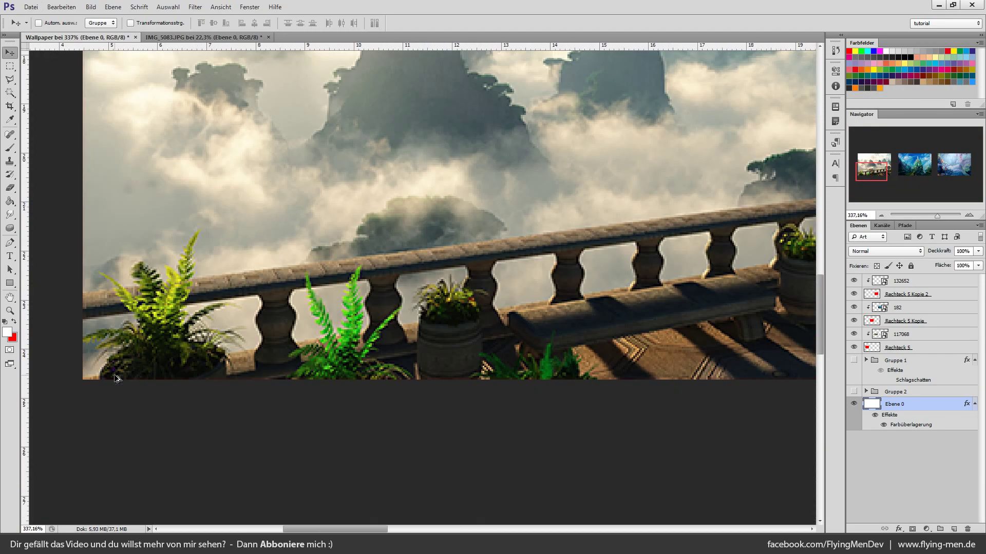
{"action": "scroll", "coordinate": [143, 353], "scroll_direction": "down", "scroll_amount": 1}
{"action": "scroll", "coordinate": [71, 303], "scroll_direction": "up", "scroll_amount": 2}
{"action": "scroll", "coordinate": [88, 326], "scroll_direction": "up", "scroll_amount": 3}
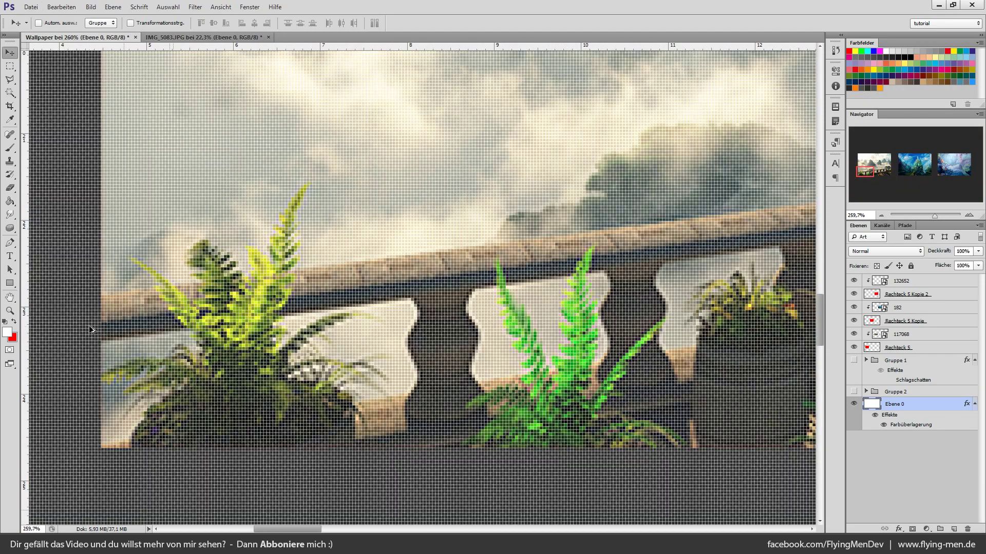
Fit the whole document in view and keep Rechteck 5 unclipped so the first image shows
{"action": "key", "text": "ctrl+0"}
{"action": "scroll", "coordinate": [462, 353], "scroll_direction": "down", "scroll_amount": 2}
{"action": "scroll", "coordinate": [669, 386], "scroll_direction": "up", "scroll_amount": 1}
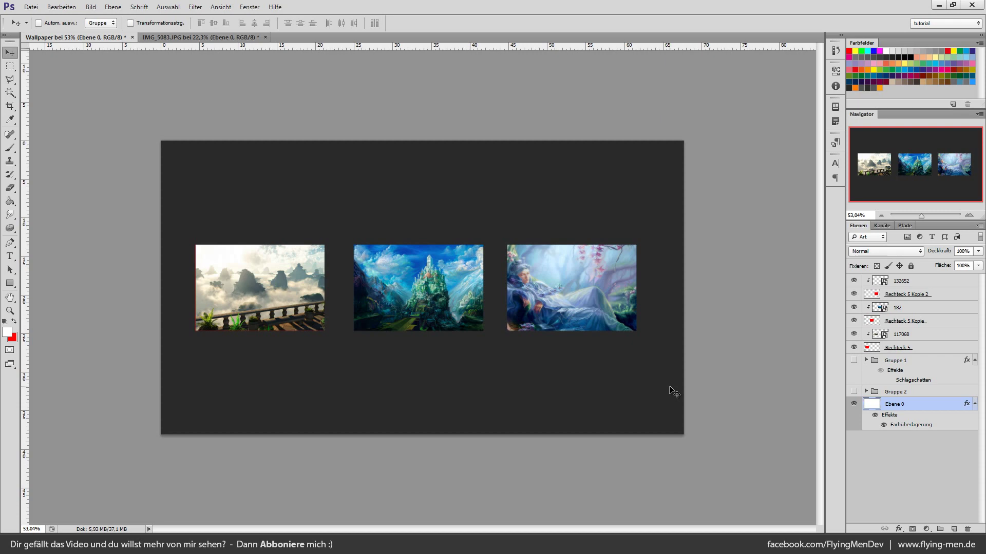
{"action": "right_click", "coordinate": [921, 349]}
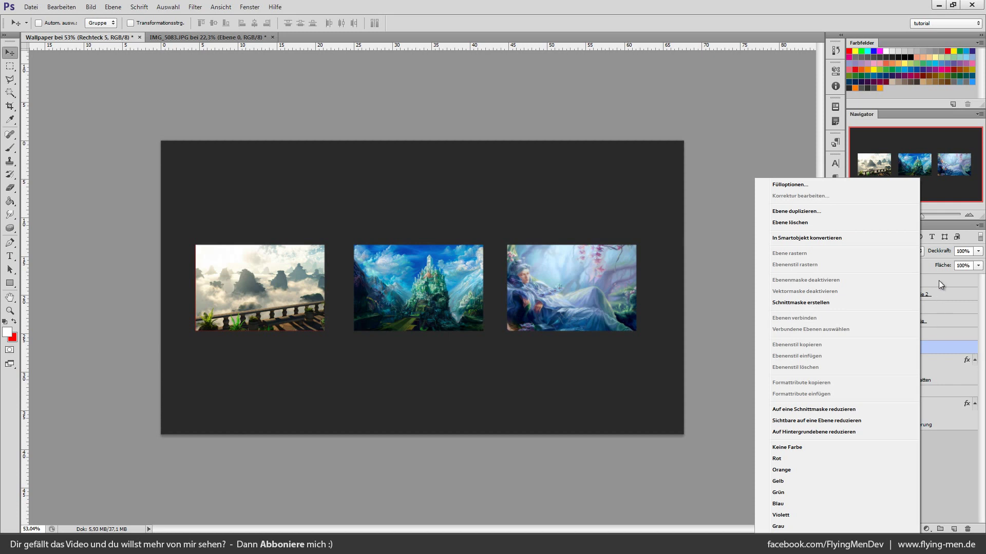
{"action": "left_click", "coordinate": [836, 302]}
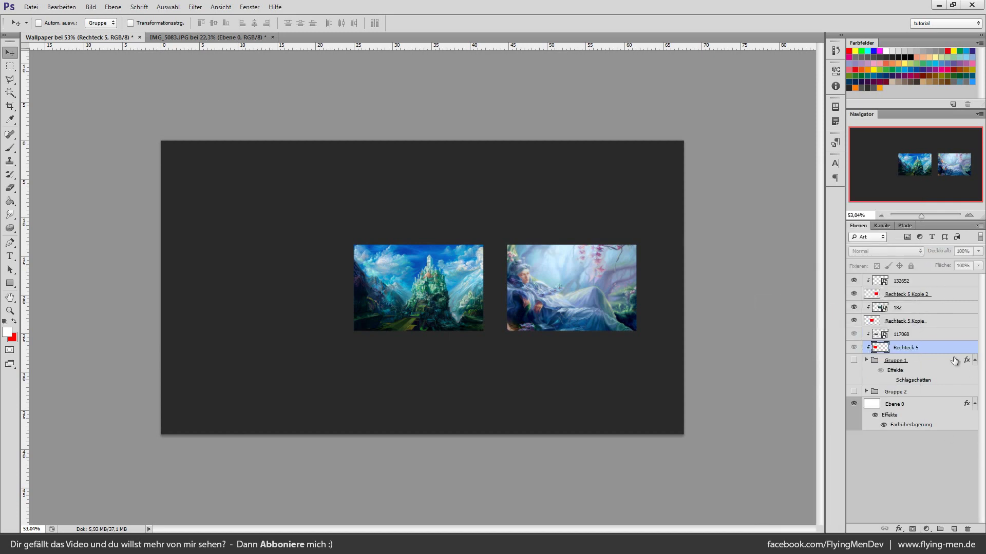
{"action": "key", "text": "ctrl+z"}
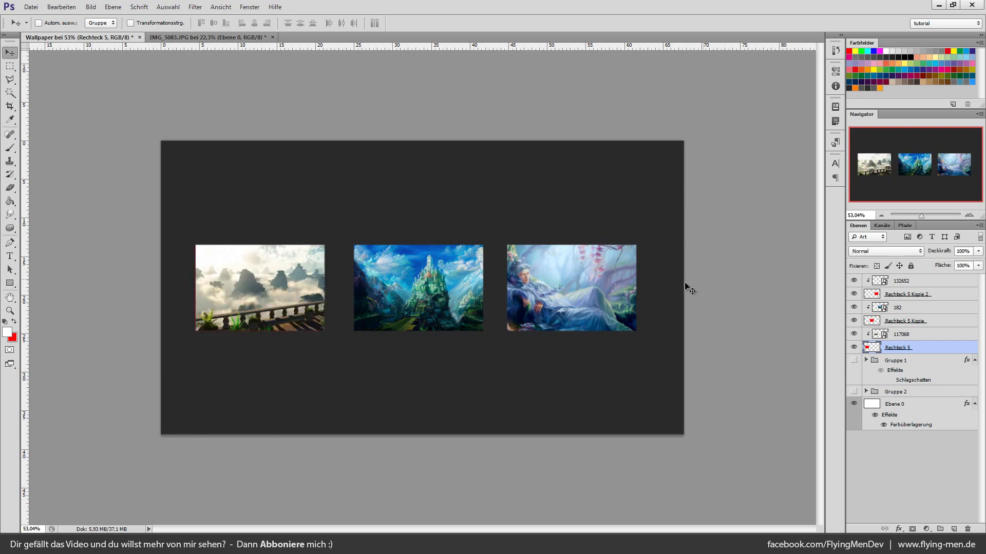
{"action": "scroll", "coordinate": [627, 326], "scroll_direction": "down", "scroll_amount": 3}
{"action": "scroll", "coordinate": [631, 323], "scroll_direction": "up", "scroll_amount": 3}
{"action": "scroll", "coordinate": [691, 349], "scroll_direction": "up", "scroll_amount": 1}
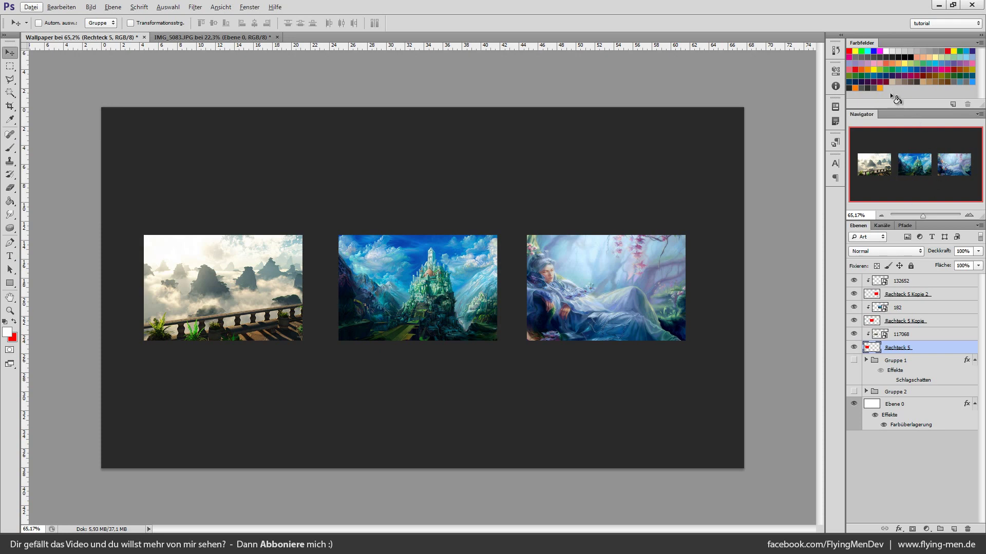
Try several gray foreground colours from the Swatches panel and cancel a first new-swatch attempt
{"action": "key", "text": "Right"}
{"action": "key", "text": "Right"}
{"action": "key", "text": "Right"}
{"action": "key", "text": "Escape"}
{"action": "left_click", "coordinate": [881, 88]}
{"action": "left_click", "coordinate": [867, 88]}
{"action": "left_click", "coordinate": [873, 88]}
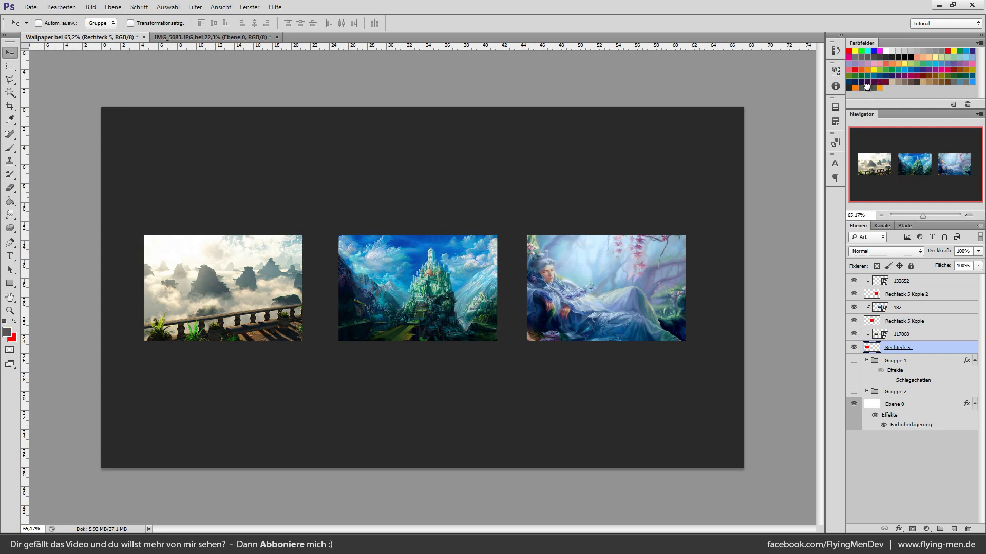
{"action": "left_click", "coordinate": [870, 88]}
{"action": "left_click", "coordinate": [952, 104]}
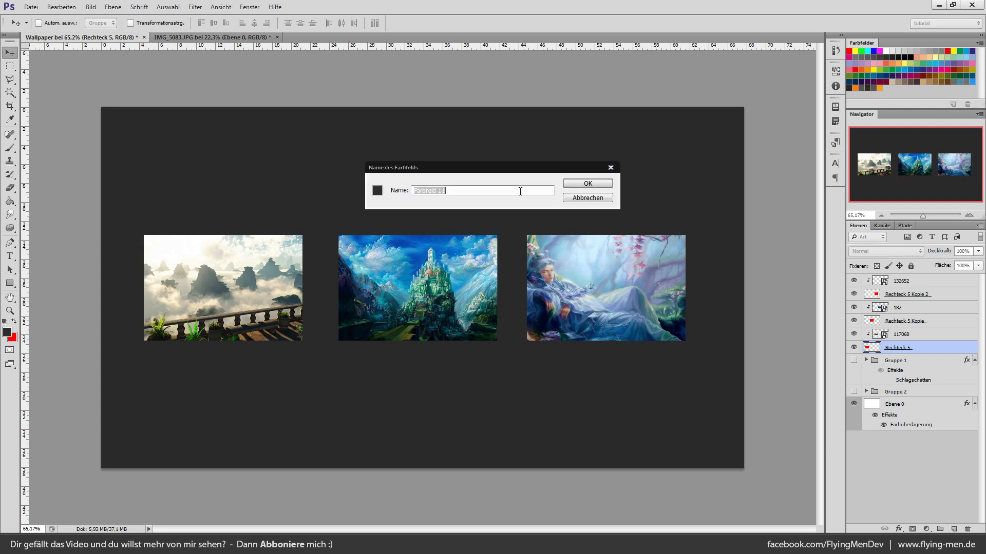
{"action": "left_click", "coordinate": [588, 199]}
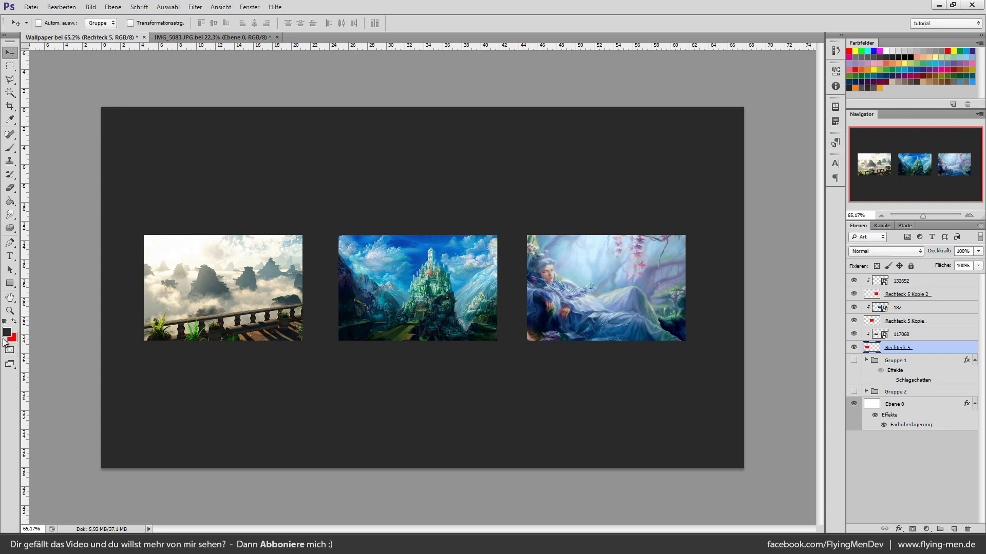
Set the foreground colour to light gray #b6b6b6 in the Color Picker
{"action": "left_click", "coordinate": [7, 332]}
{"action": "left_click", "coordinate": [745, 361]}
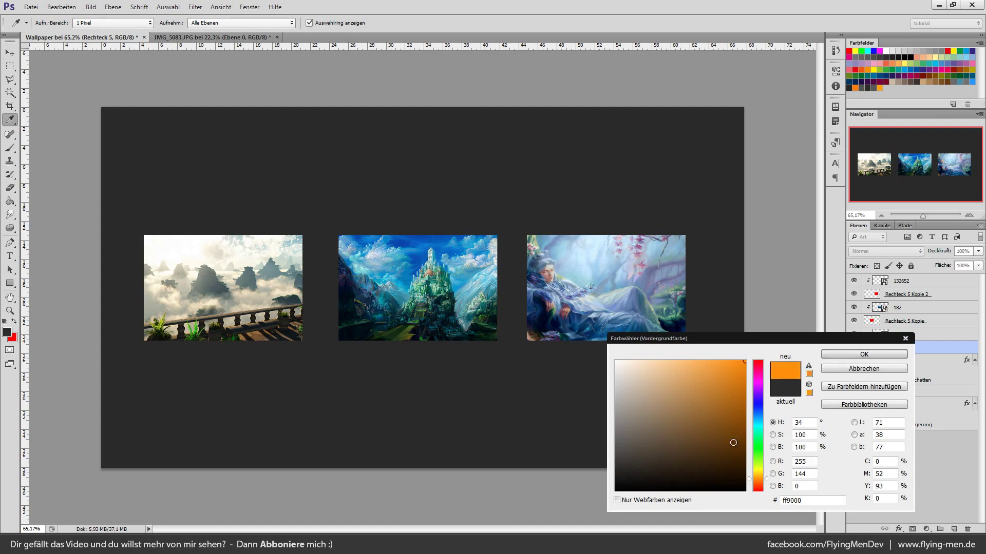
{"action": "left_click", "coordinate": [583, 413]}
{"action": "left_click", "coordinate": [539, 385]}
{"action": "left_click", "coordinate": [576, 396]}
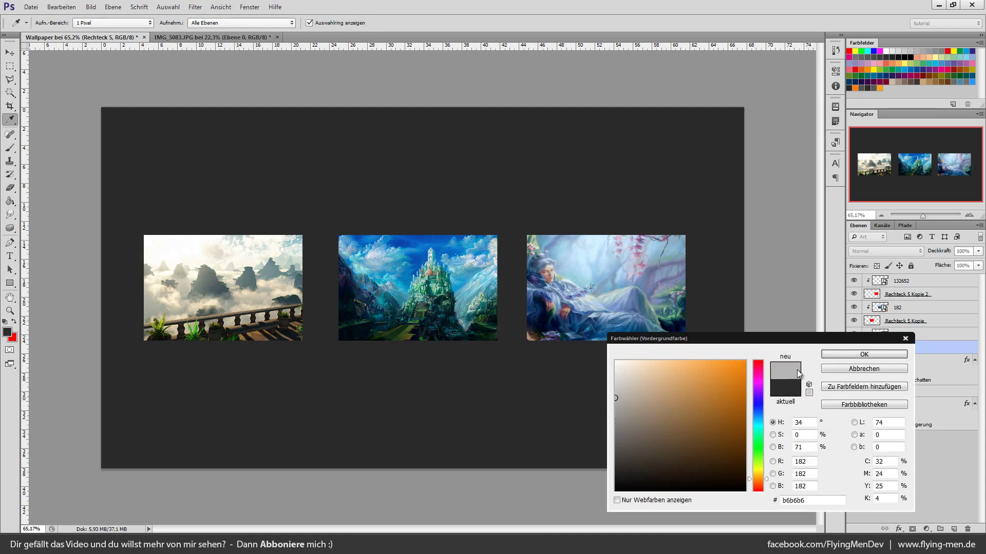
{"action": "left_click", "coordinate": [829, 354]}
{"action": "key", "text": "v"}
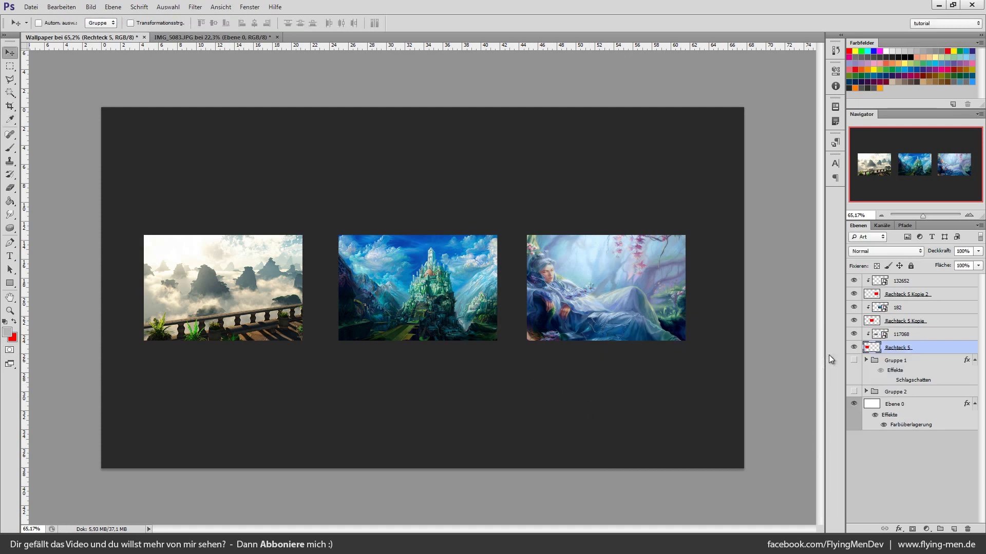
Save the light gray as a new swatch named 'grau'
{"action": "left_click", "coordinate": [953, 105]}
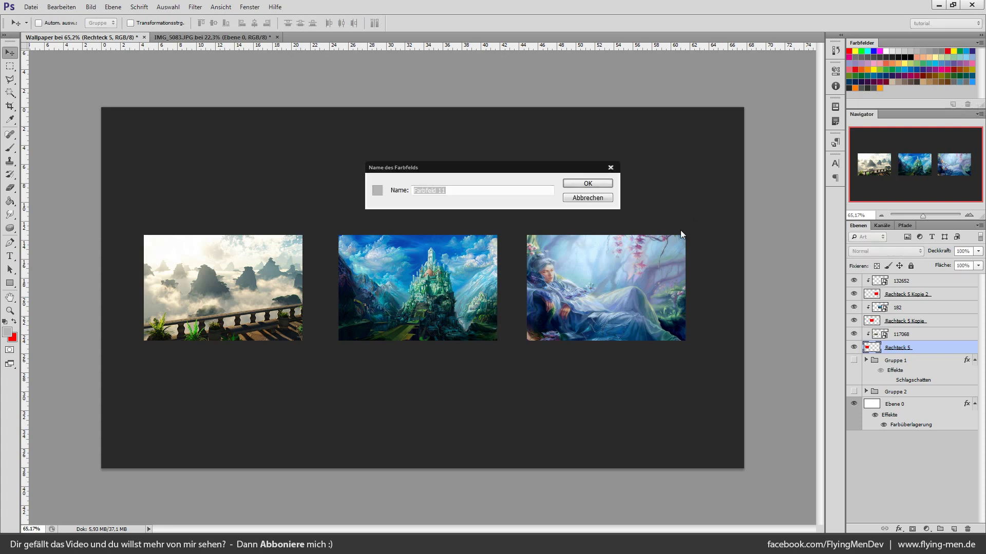
{"action": "type", "text": "grau1"}
{"action": "key", "text": "Return"}
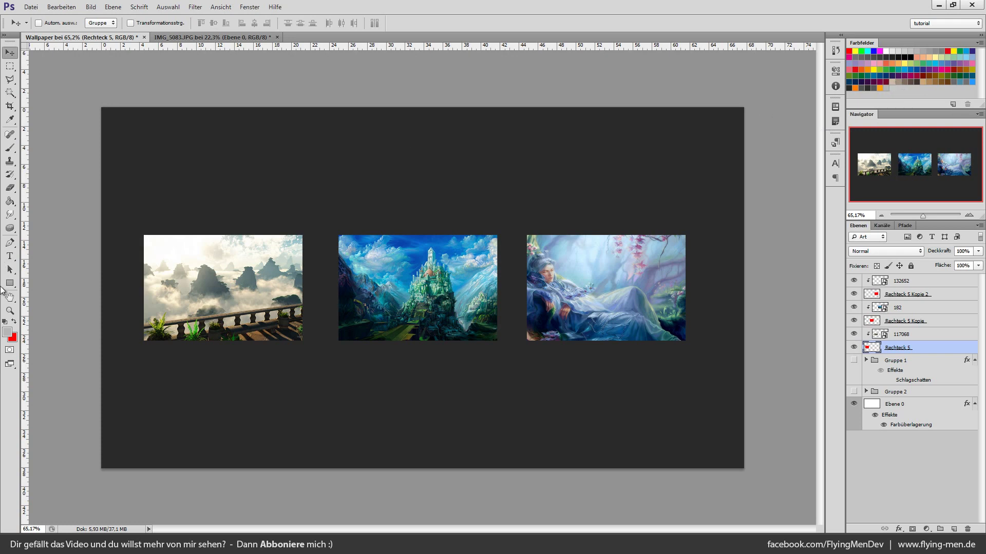
{"action": "left_click", "coordinate": [14, 323]}
Draw a thin 788x15 px light-gray rectangle above the images
{"action": "left_click", "coordinate": [884, 87]}
{"action": "left_click", "coordinate": [9, 283]}
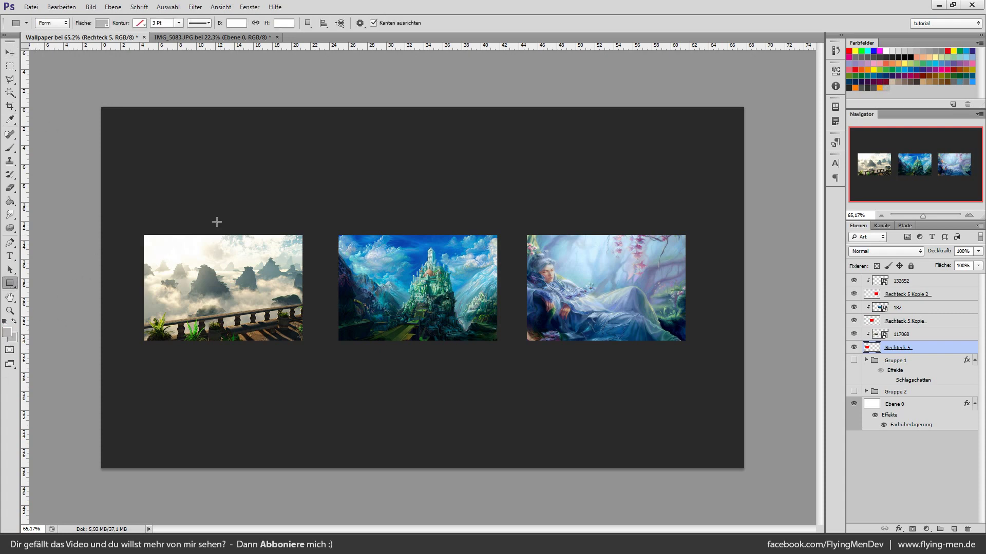
{"action": "left_click_drag", "start_coordinate": [214, 216], "coordinate": [478, 221]}
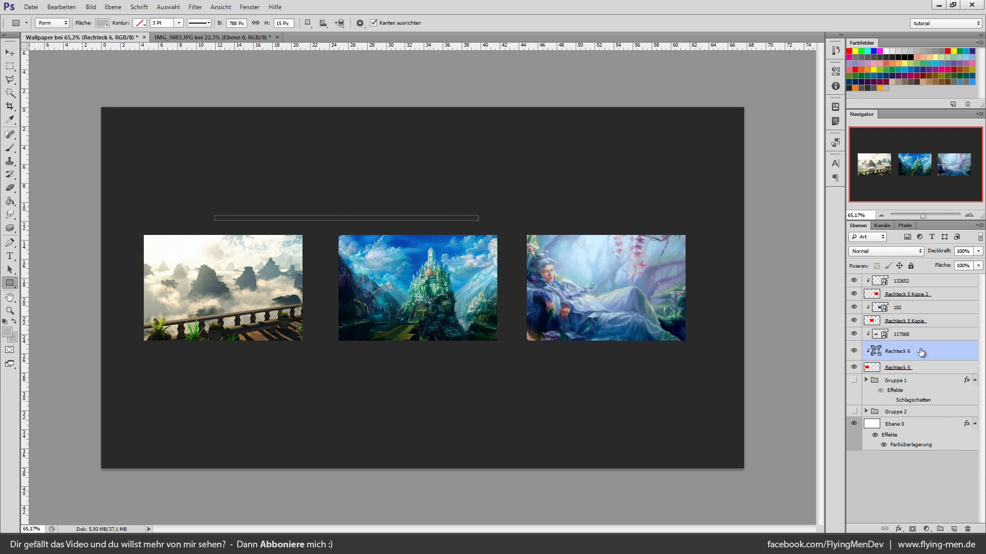
Move the bar's layer to the top, rasterize it, and centre it above the images
{"action": "left_click_drag", "start_coordinate": [922, 350], "coordinate": [919, 279]}
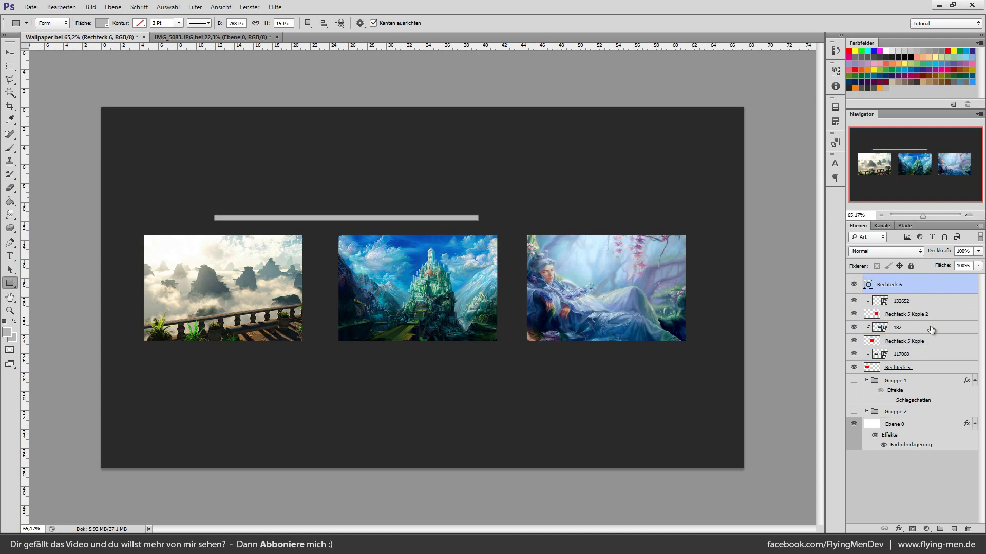
{"action": "right_click", "coordinate": [886, 284]}
{"action": "left_click", "coordinate": [772, 258]}
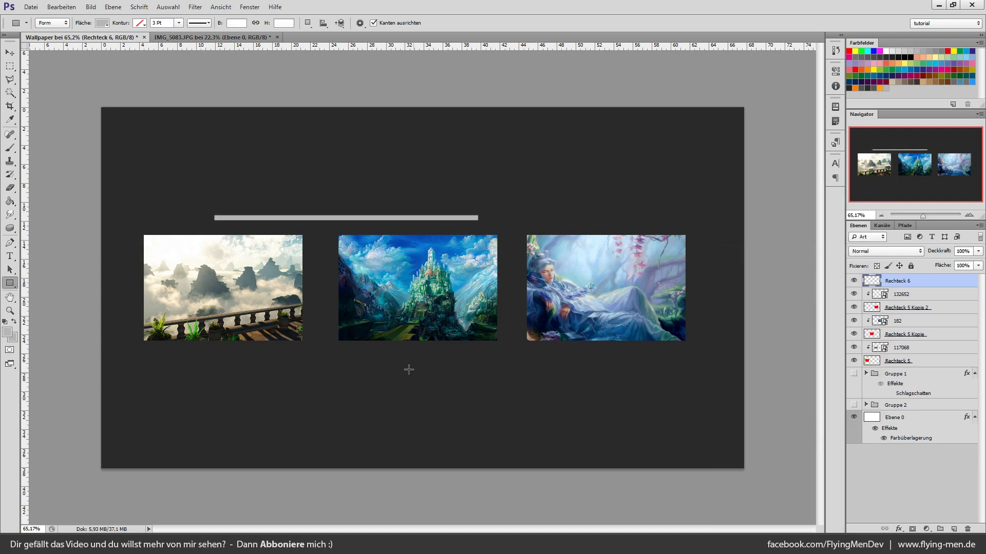
{"action": "left_click", "coordinate": [9, 52]}
{"action": "left_click_drag", "start_coordinate": [474, 217], "coordinate": [538, 208]}
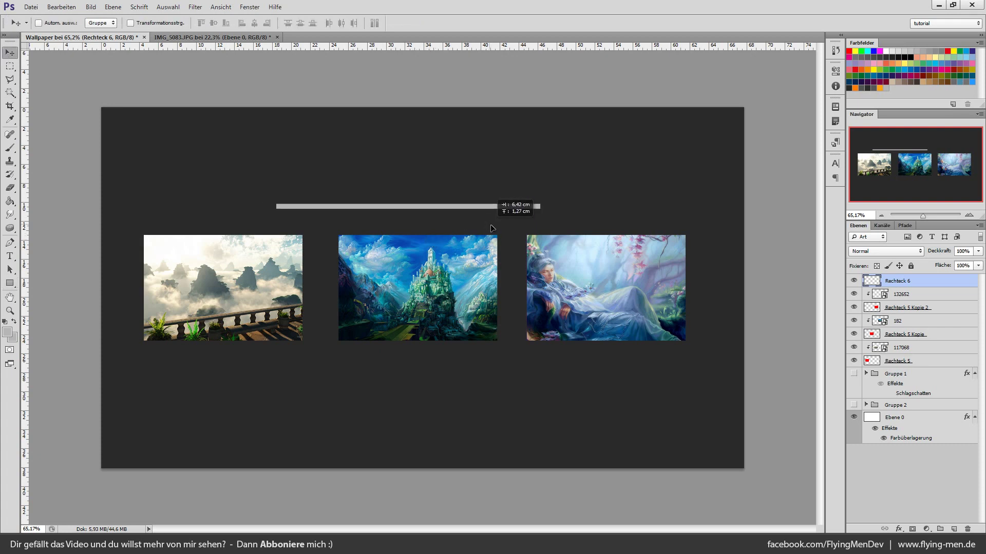
{"action": "scroll", "coordinate": [491, 225], "scroll_direction": "down", "scroll_amount": 3}
{"action": "scroll", "coordinate": [565, 282], "scroll_direction": "up", "scroll_amount": 2}
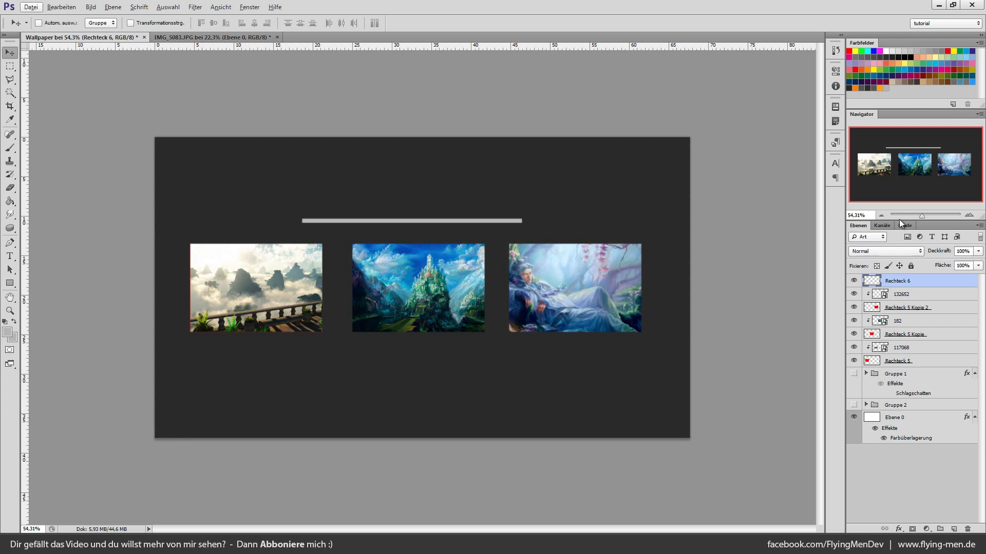
{"action": "left_click", "coordinate": [249, 8]}
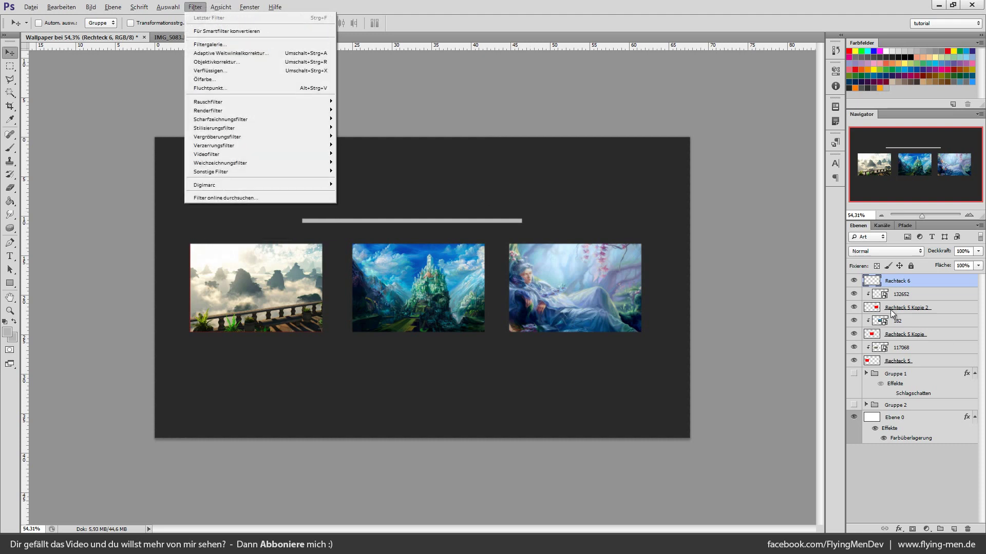
{"action": "left_click", "coordinate": [899, 295]}
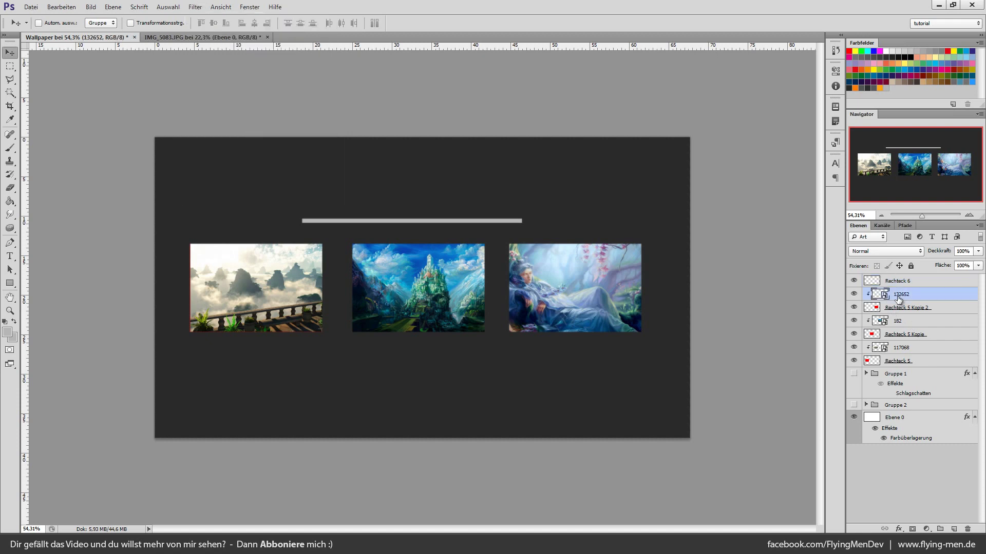
{"action": "left_click", "coordinate": [852, 294]}
{"action": "left_click", "coordinate": [853, 295]}
{"action": "left_click", "coordinate": [187, 7]}
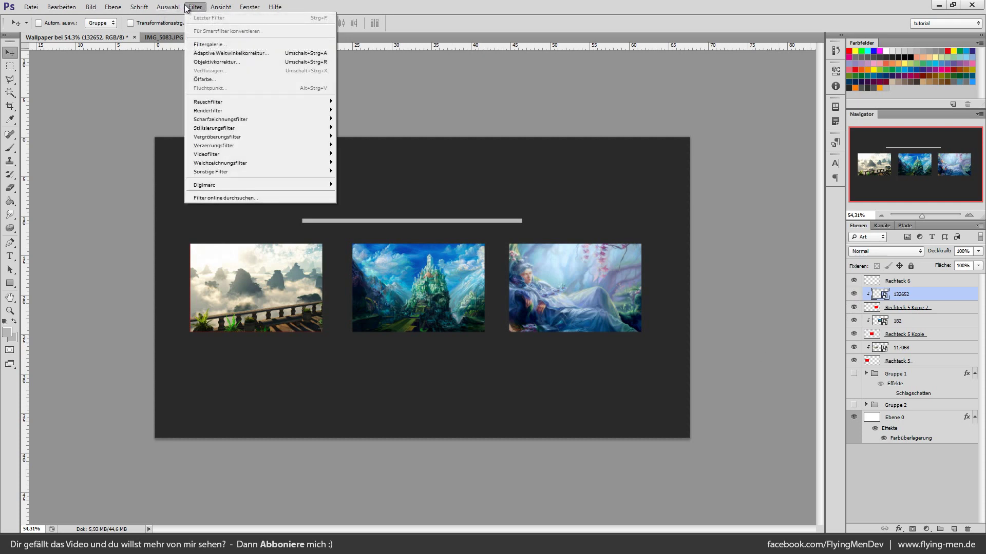
{"action": "mouse_move", "coordinate": [220, 162]}
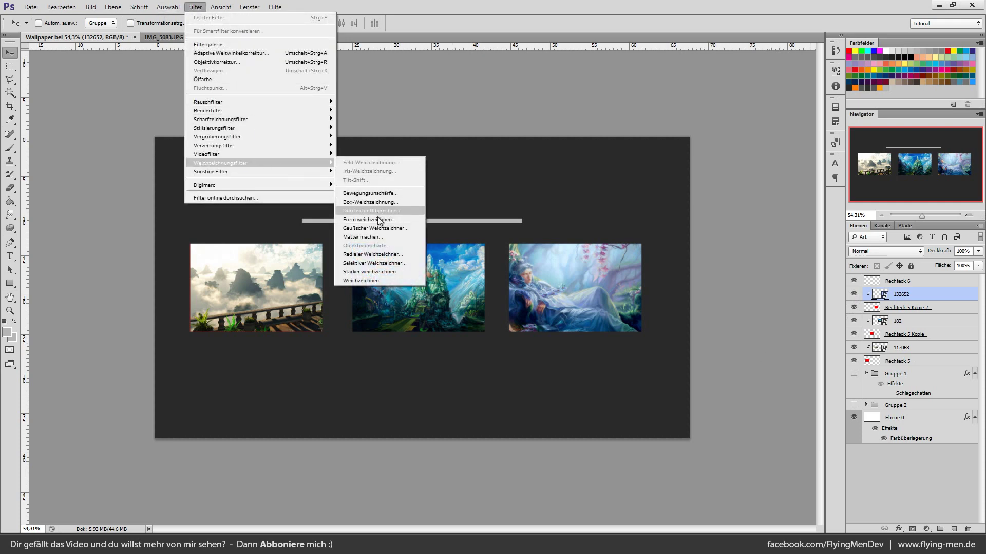
{"action": "left_click", "coordinate": [377, 228]}
{"action": "mouse_move", "coordinate": [675, 467]}
{"action": "left_mouse_down"}
{"action": "mouse_move", "coordinate": [658, 463]}
{"action": "mouse_move", "coordinate": [687, 464]}
{"action": "left_mouse_up"}
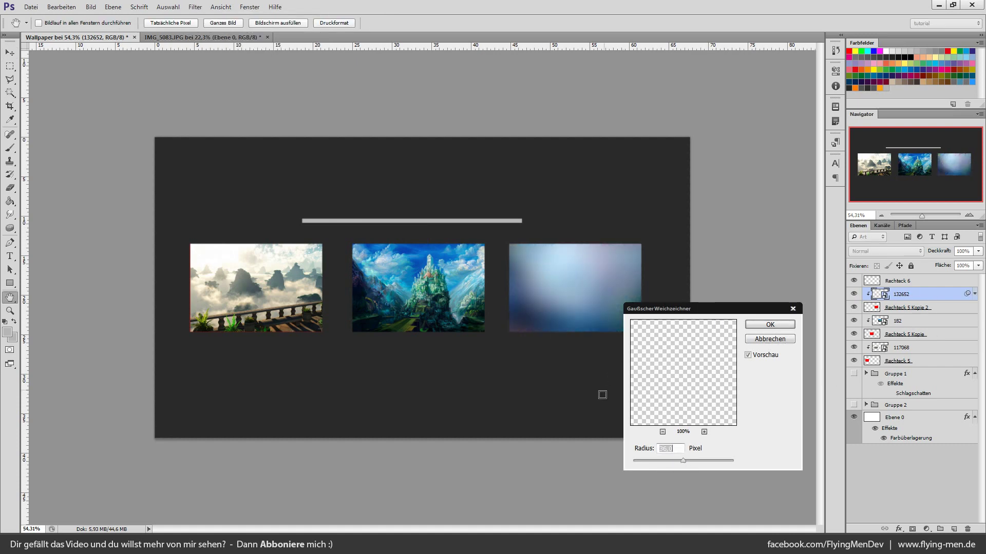
{"action": "left_click_drag", "start_coordinate": [683, 460], "coordinate": [657, 459]}
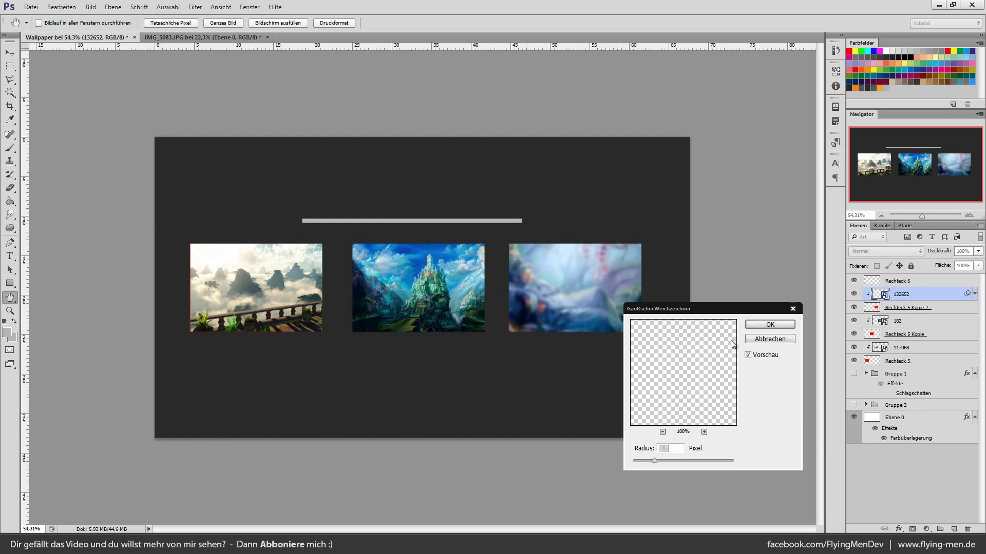
{"action": "left_click", "coordinate": [769, 339]}
{"action": "left_click", "coordinate": [854, 307]}
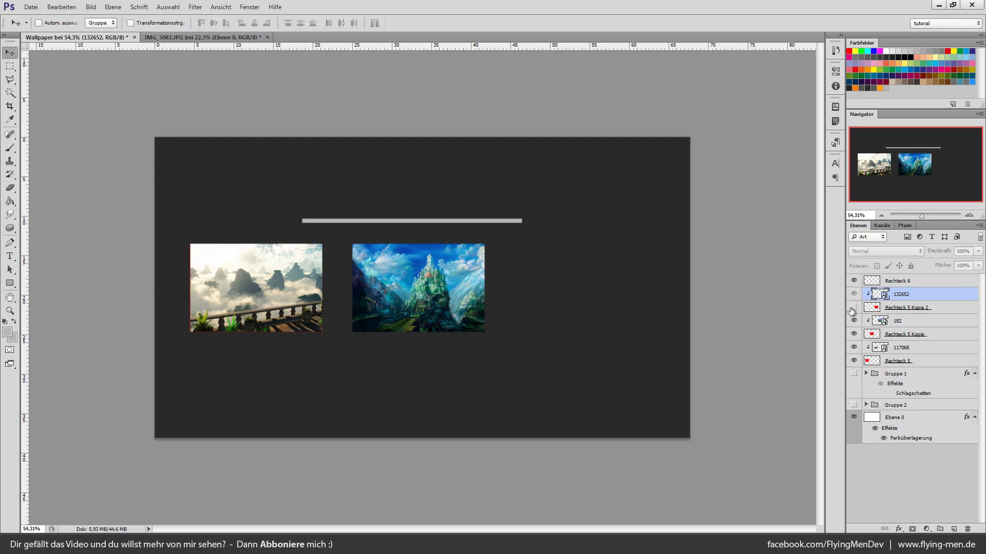
{"action": "left_click", "coordinate": [934, 310]}
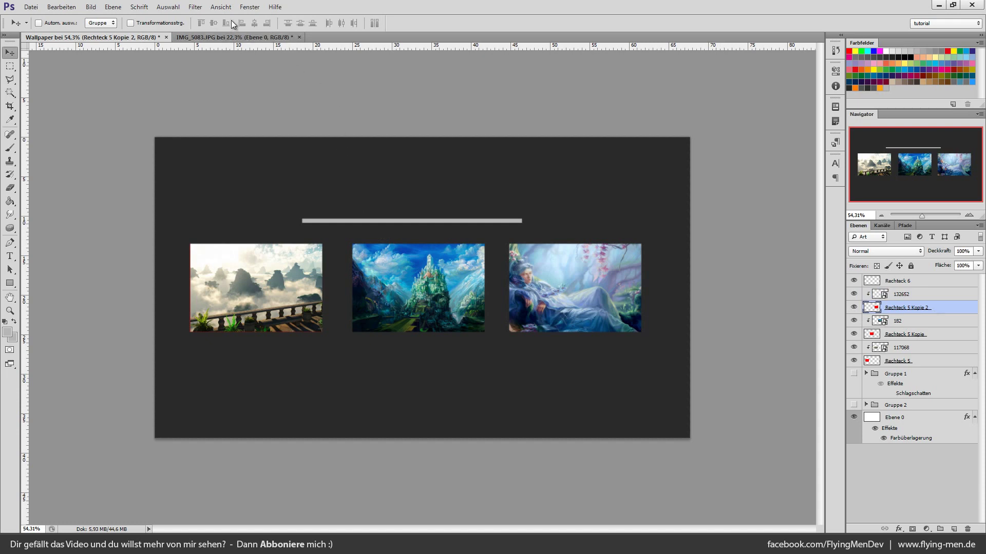
{"action": "left_click", "coordinate": [853, 307]}
{"action": "left_click", "coordinate": [196, 7]}
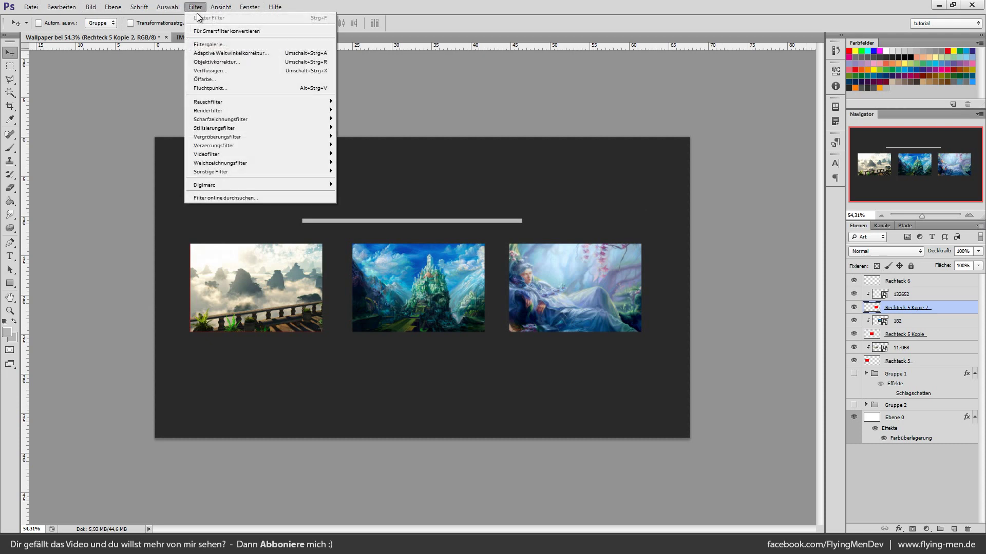
{"action": "mouse_move", "coordinate": [220, 162]}
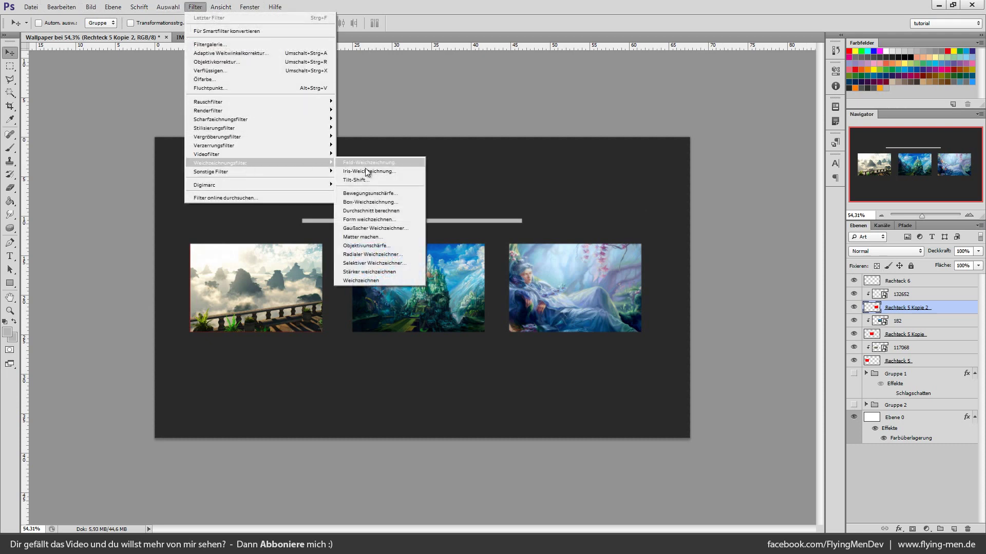
{"action": "left_click", "coordinate": [375, 228]}
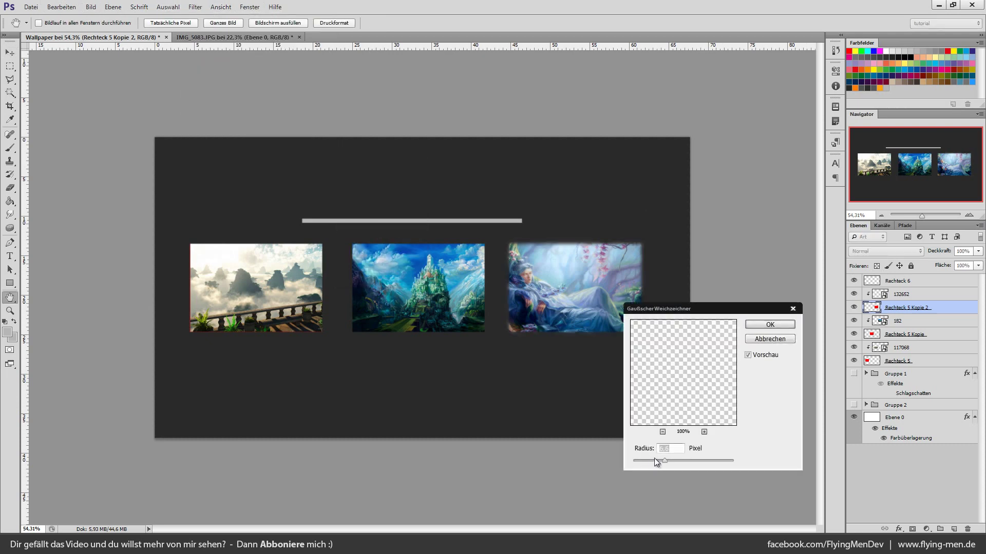
{"action": "left_click_drag", "start_coordinate": [681, 458], "coordinate": [675, 464]}
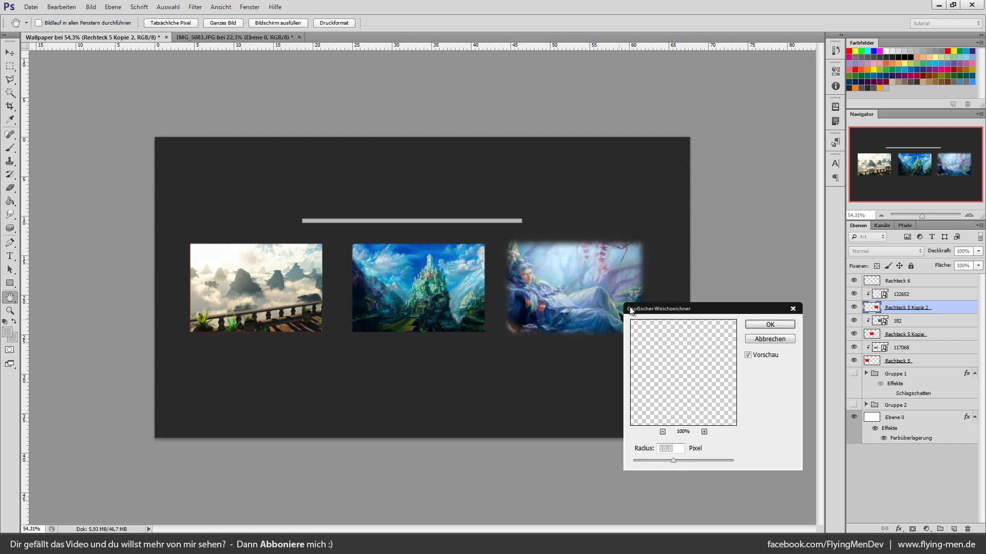
{"action": "left_click", "coordinate": [788, 340]}
{"action": "left_click", "coordinate": [904, 295]}
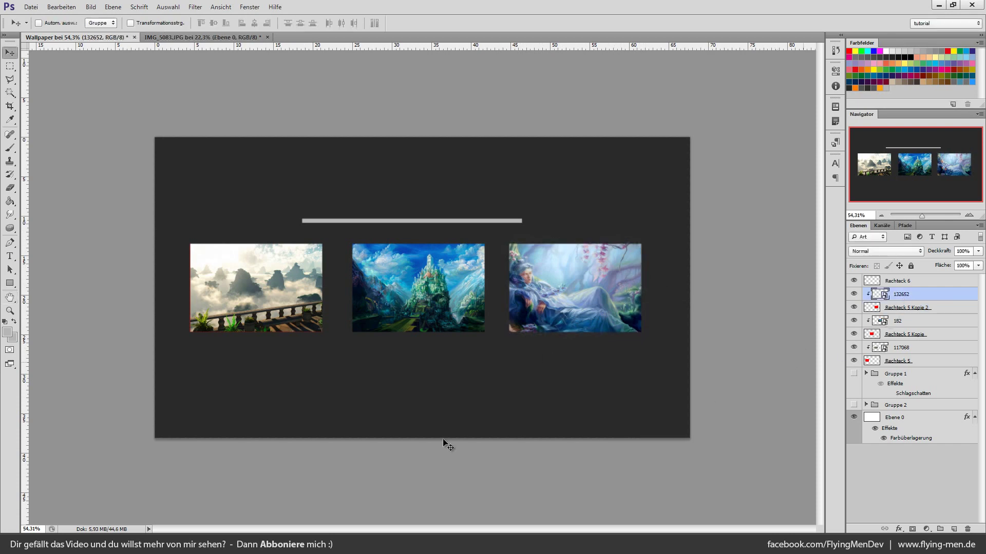
Apply the Scharfzeichnen sharpen filter repeatedly to the right image 132652
{"action": "scroll", "coordinate": [762, 308], "scroll_direction": "up", "scroll_amount": 3}
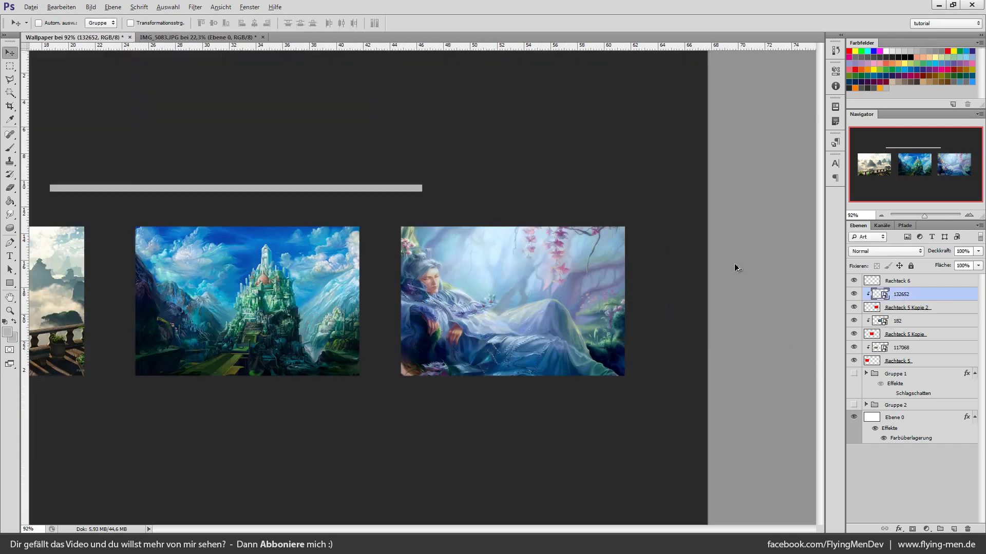
{"action": "left_click", "coordinate": [195, 6]}
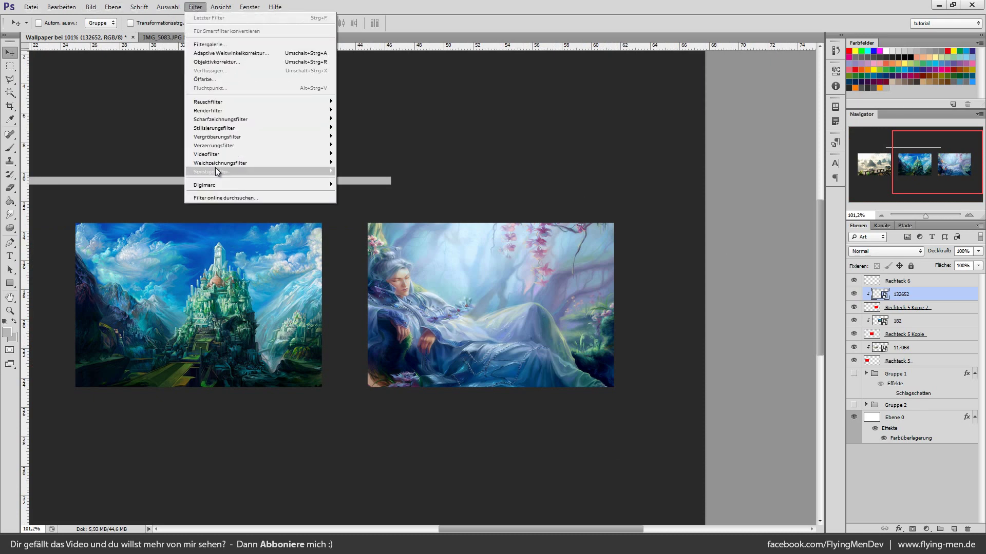
{"action": "mouse_move", "coordinate": [220, 119]}
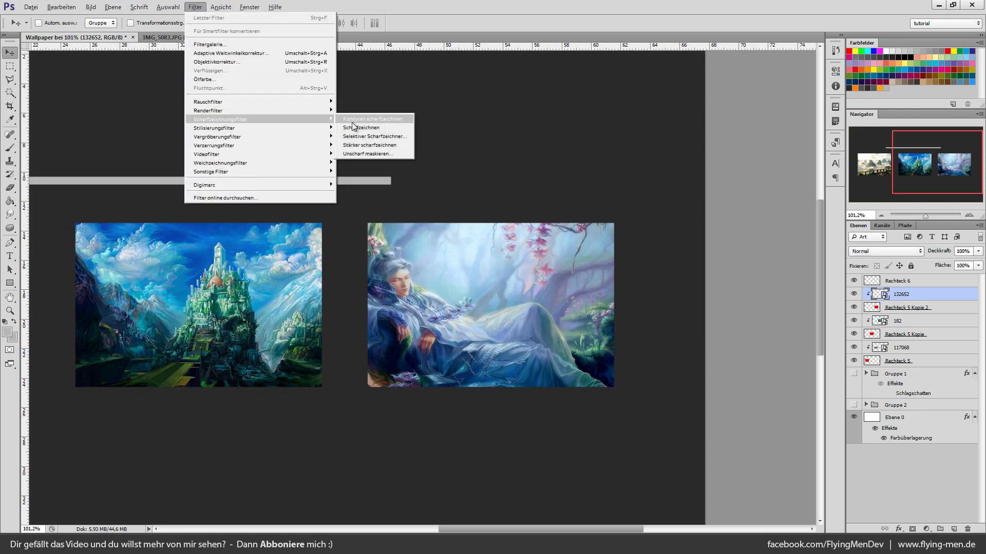
{"action": "left_click", "coordinate": [361, 127]}
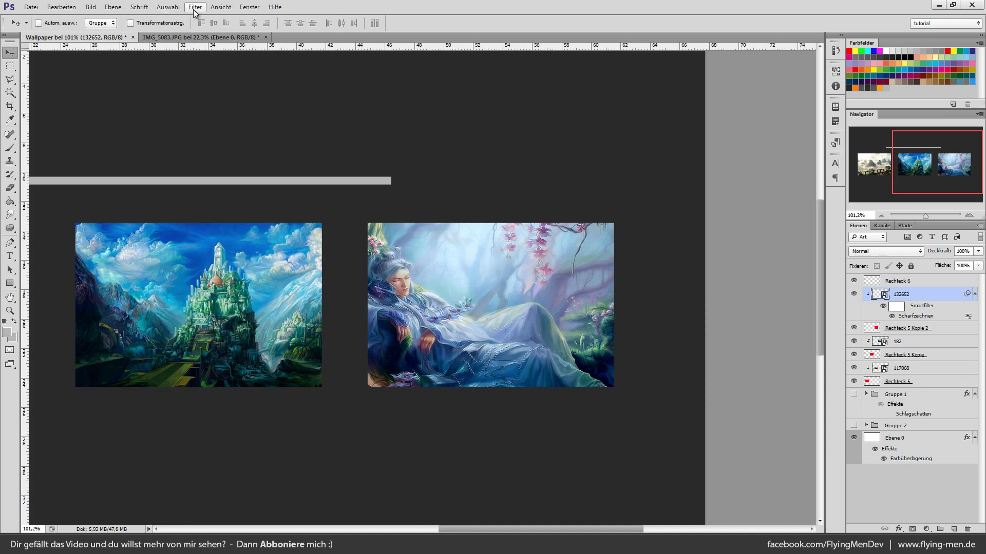
{"action": "left_click", "coordinate": [195, 7]}
{"action": "left_click", "coordinate": [195, 6]}
{"action": "left_click", "coordinate": [195, 17]}
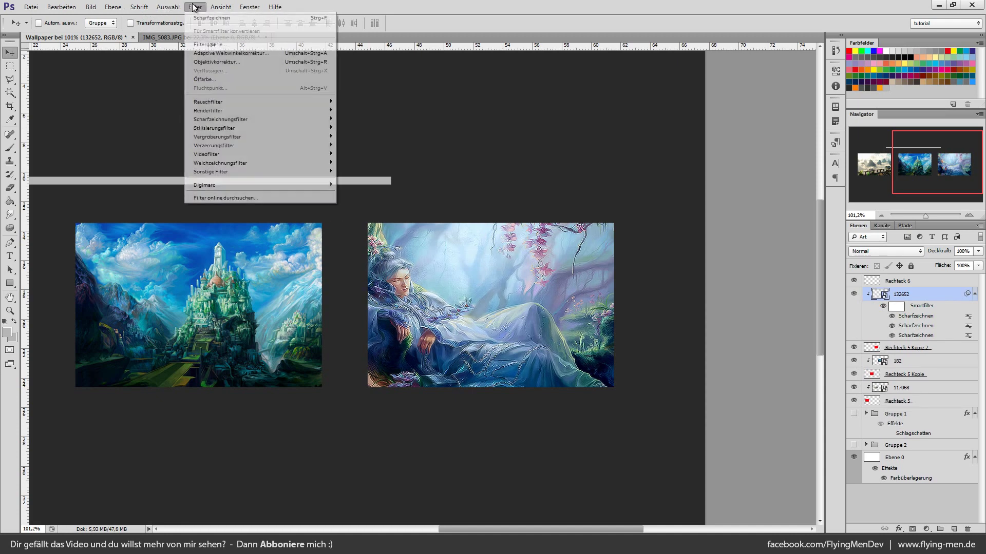
{"action": "left_click", "coordinate": [201, 18]}
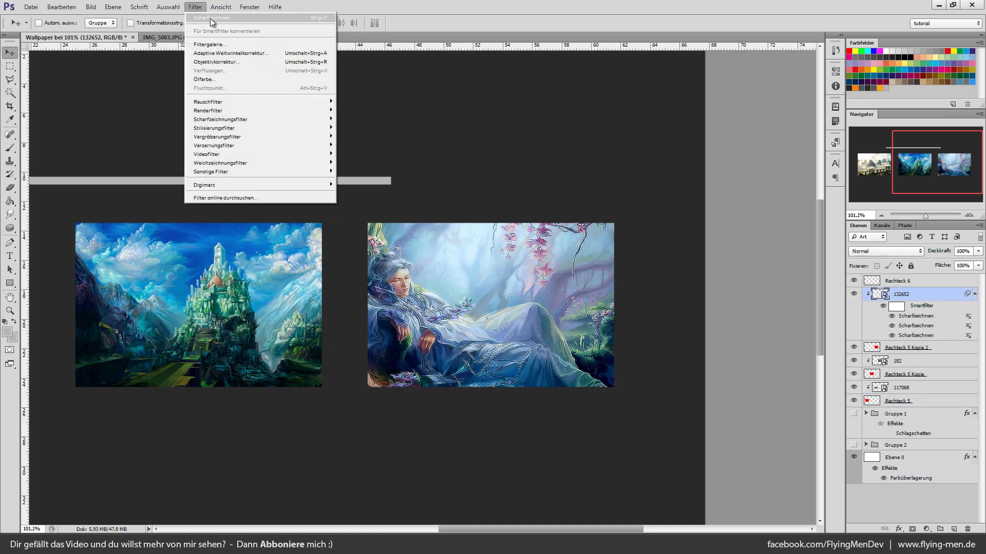
{"action": "left_click", "coordinate": [218, 19]}
{"action": "key", "text": "ctrl+f"}
{"action": "key", "text": "ctrl+f"}
{"action": "key", "text": "ctrl+f"}
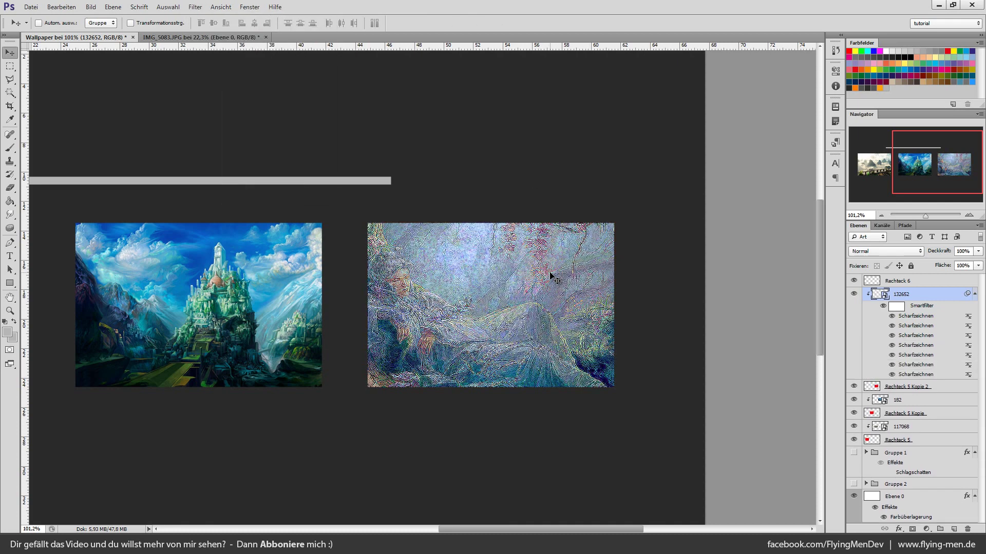
{"action": "key", "text": "ctrl+f"}
{"action": "key", "text": "ctrl+f"}
{"action": "key", "text": "ctrl+f"}
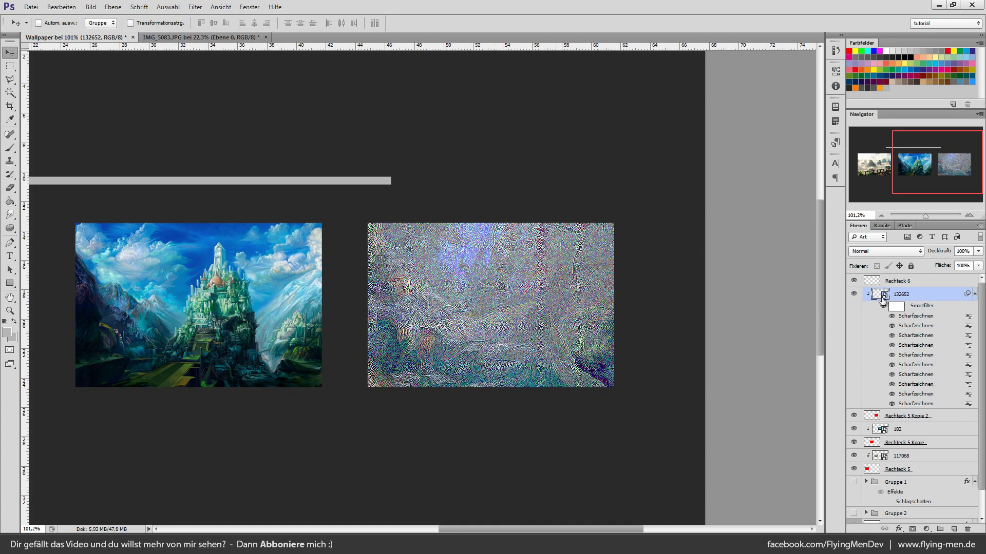
Undo the extra sharpen steps and rasterize layer 132652
{"action": "right_click", "coordinate": [903, 302]}
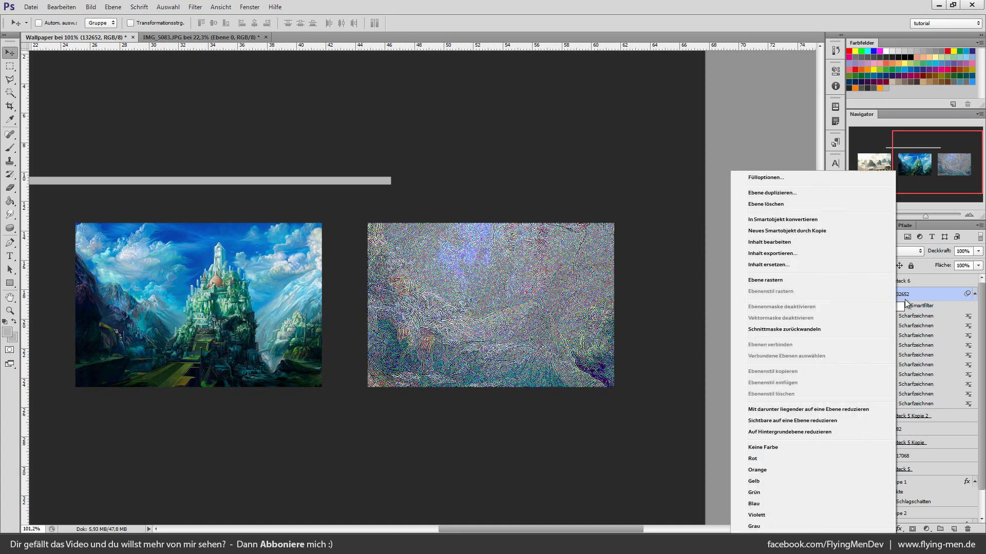
{"action": "left_click", "coordinate": [918, 321]}
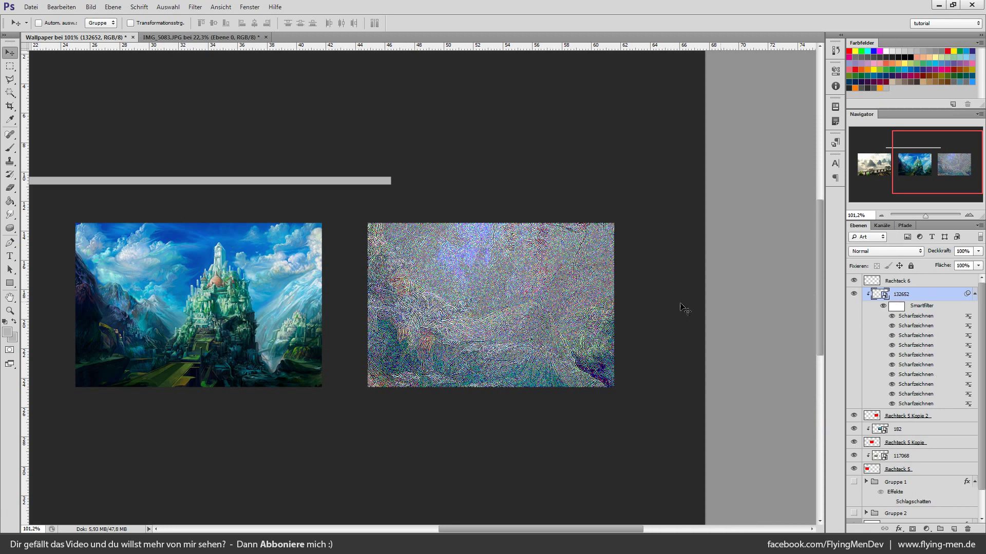
{"action": "key", "text": "ctrl+alt+z"}
{"action": "key", "text": "ctrl+alt+z"}
{"action": "key", "text": "ctrl+alt+z"}
{"action": "key", "text": "ctrl+alt+z"}
{"action": "key", "text": "ctrl+alt+z"}
{"action": "key", "text": "ctrl+alt+z"}
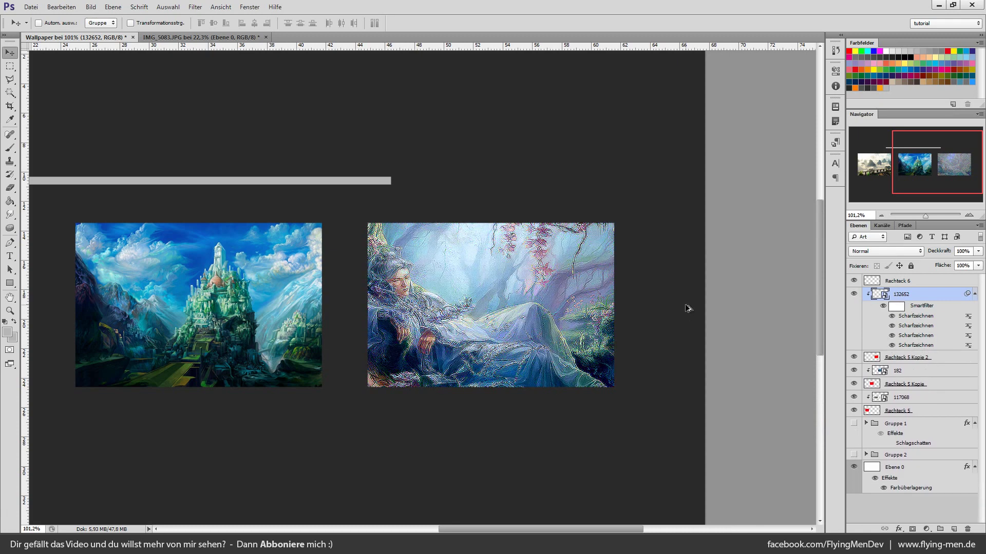
{"action": "key", "text": "ctrl+alt+z"}
{"action": "key", "text": "ctrl+alt+z"}
{"action": "key", "text": "ctrl+alt+z"}
{"action": "key", "text": "ctrl+alt+z"}
{"action": "key", "text": "ctrl+alt+z"}
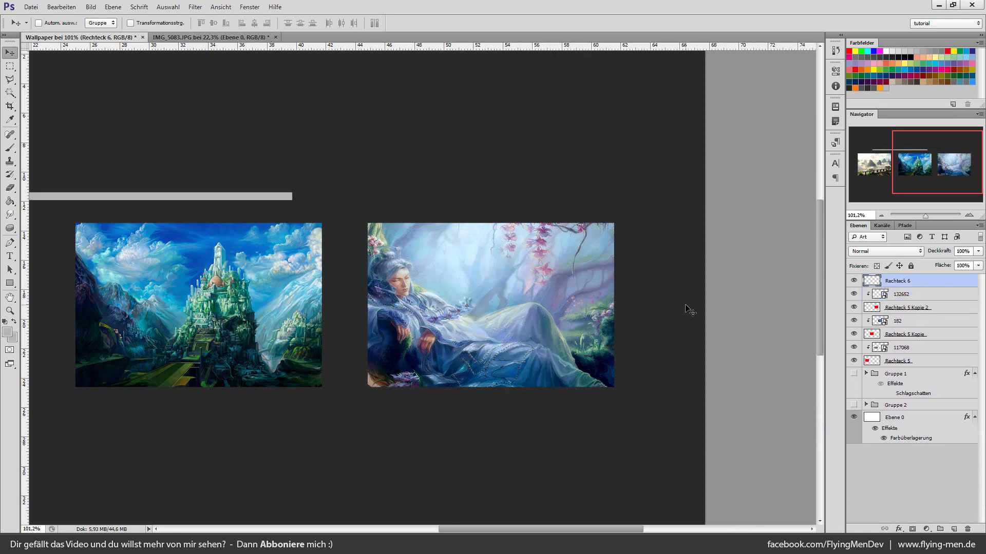
{"action": "right_click", "coordinate": [910, 290]}
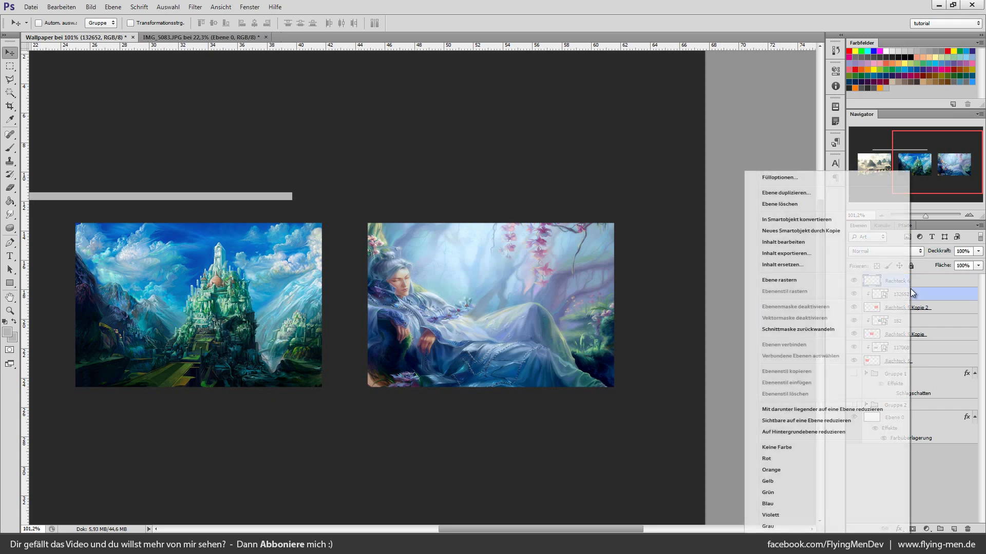
{"action": "left_click", "coordinate": [826, 279]}
Sharpen the rasterized image once, trying and undoing an extra grouping
{"action": "left_click", "coordinate": [198, 8]}
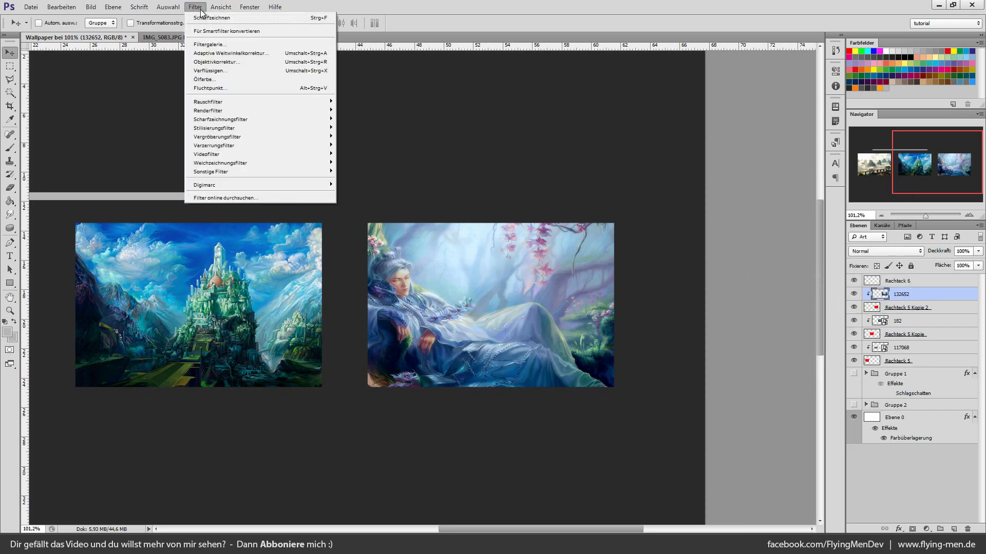
{"action": "left_click", "coordinate": [198, 7]}
{"action": "left_click", "coordinate": [211, 17]}
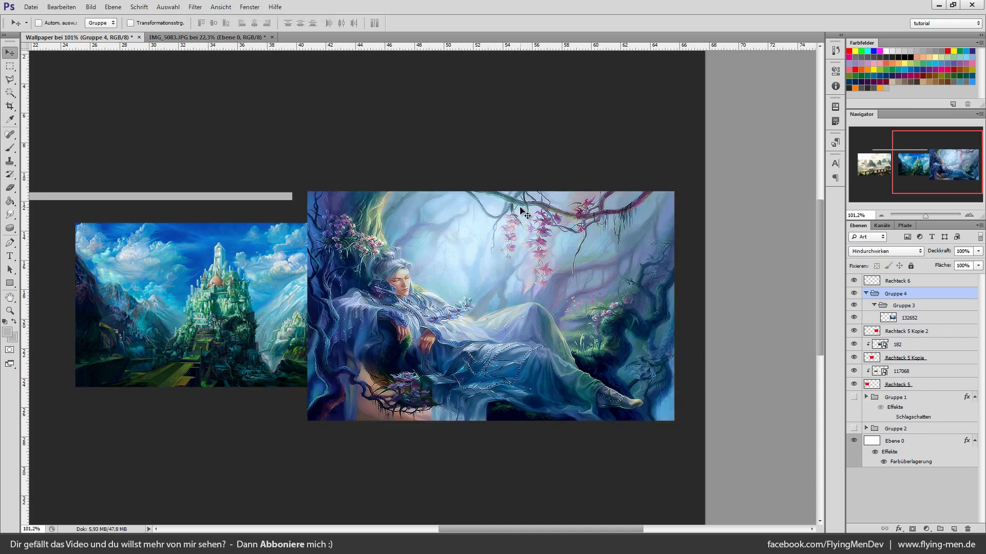
{"action": "key", "text": "ctrl+g"}
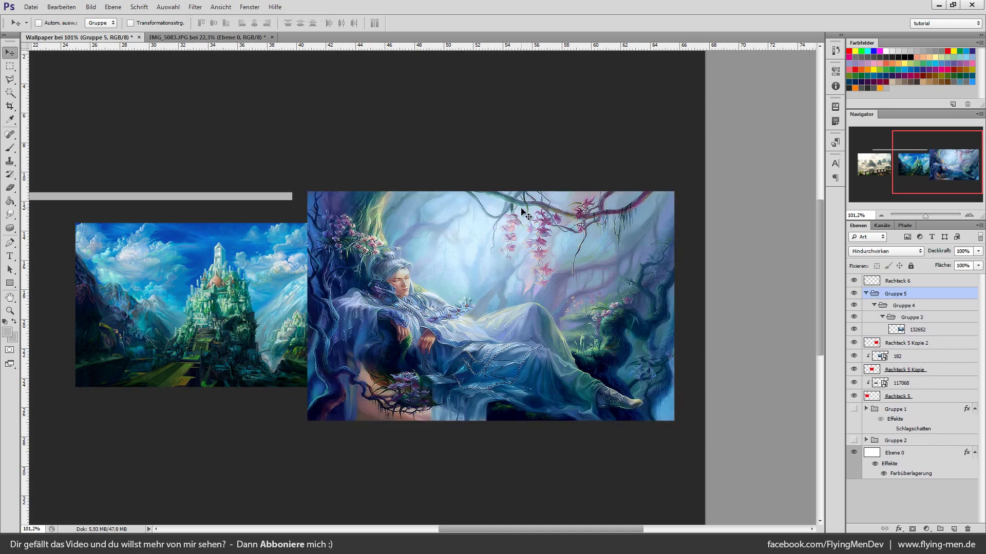
{"action": "key", "text": "ctrl+alt+z"}
{"action": "key", "text": "ctrl+alt+z"}
{"action": "key", "text": "ctrl+alt+z"}
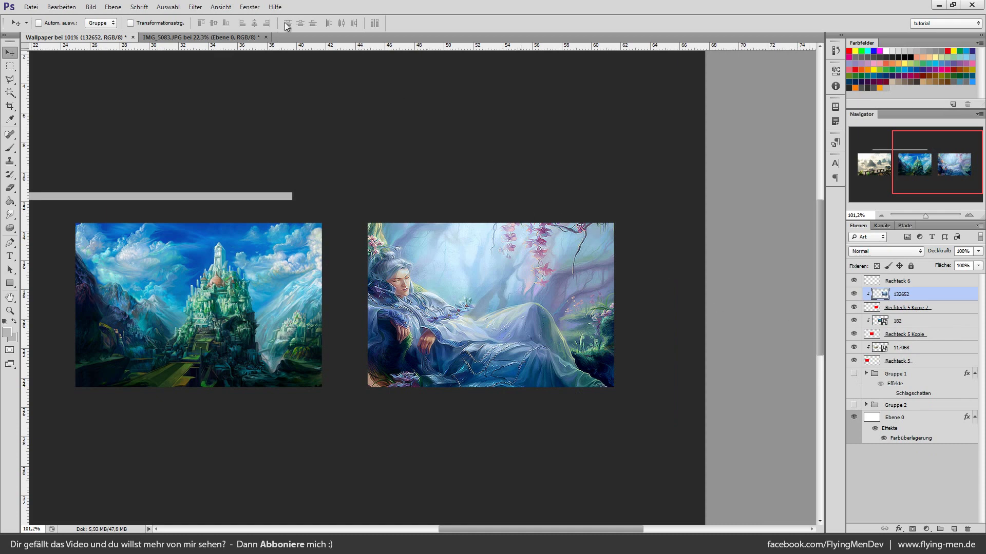
{"action": "left_click", "coordinate": [195, 7]}
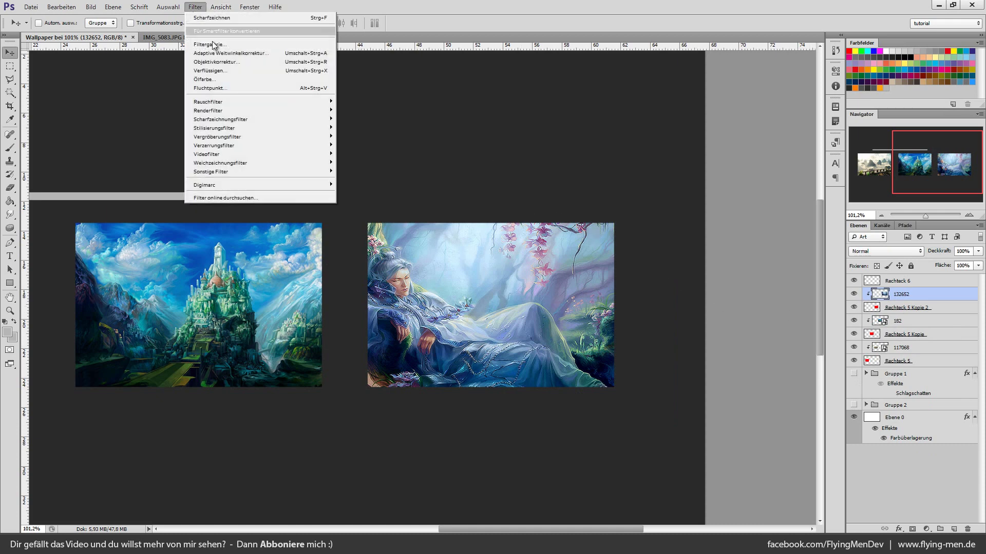
Test the Rauschen hinzufügen noise filter on the right image and cancel it
{"action": "mouse_move", "coordinate": [208, 102]}
{"action": "left_click", "coordinate": [369, 116]}
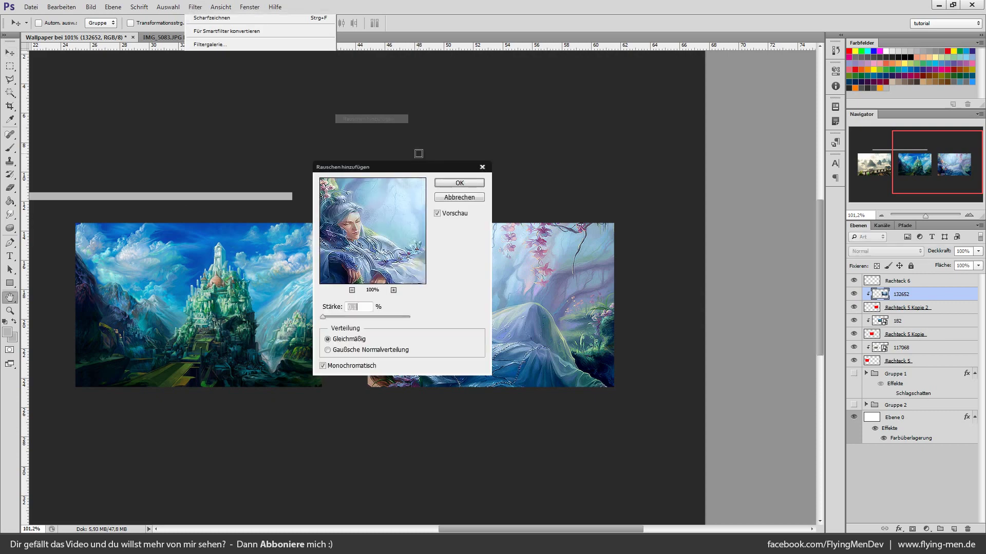
{"action": "left_click_drag", "start_coordinate": [380, 169], "coordinate": [236, 175]}
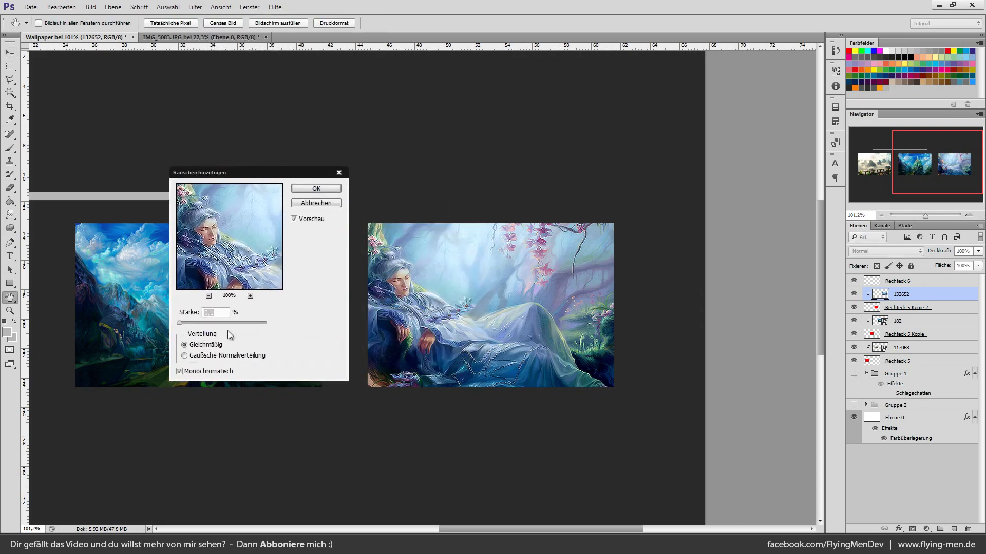
{"action": "left_click_drag", "start_coordinate": [206, 324], "coordinate": [239, 323]}
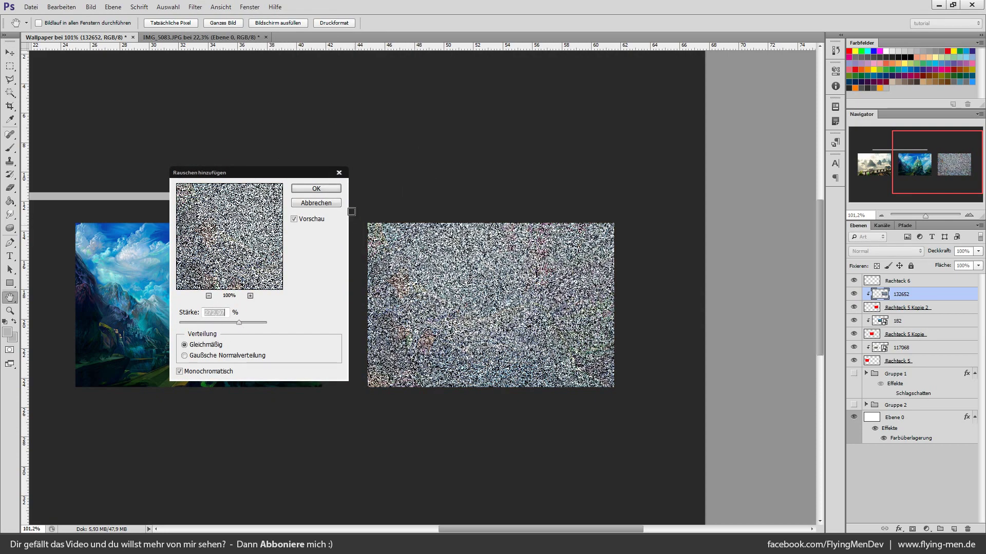
{"action": "left_click", "coordinate": [339, 202]}
Preview Kunstfilter Aquarell, Diagonal verwischen, Grobe Malerei and Kunststofffolie in the Filtergalerie
{"action": "left_click", "coordinate": [195, 7]}
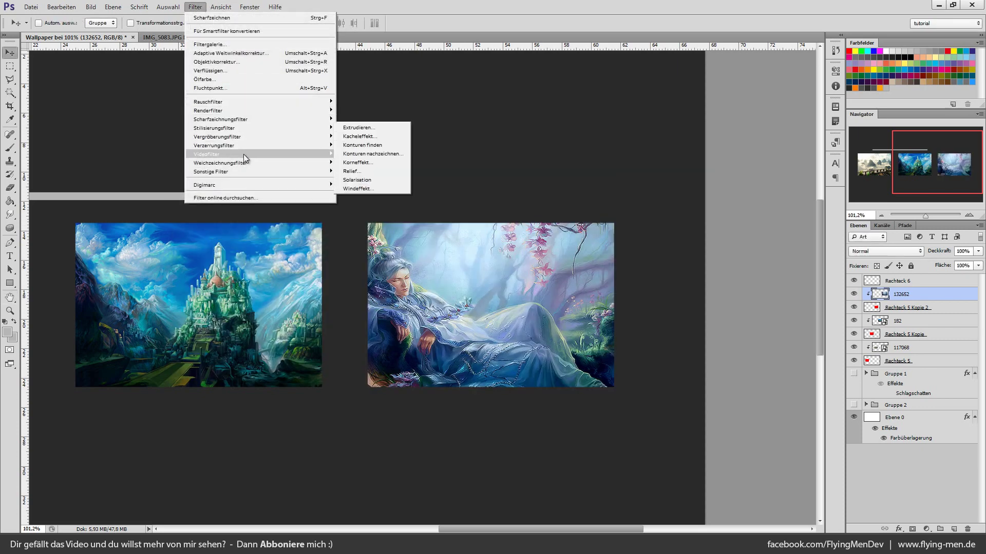
{"action": "left_click", "coordinate": [242, 47]}
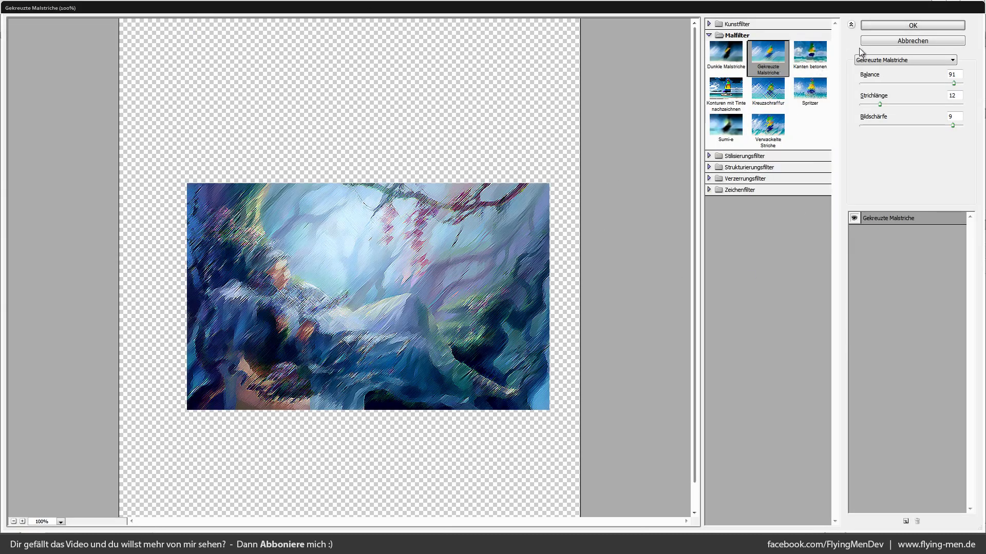
{"action": "left_click", "coordinate": [718, 24]}
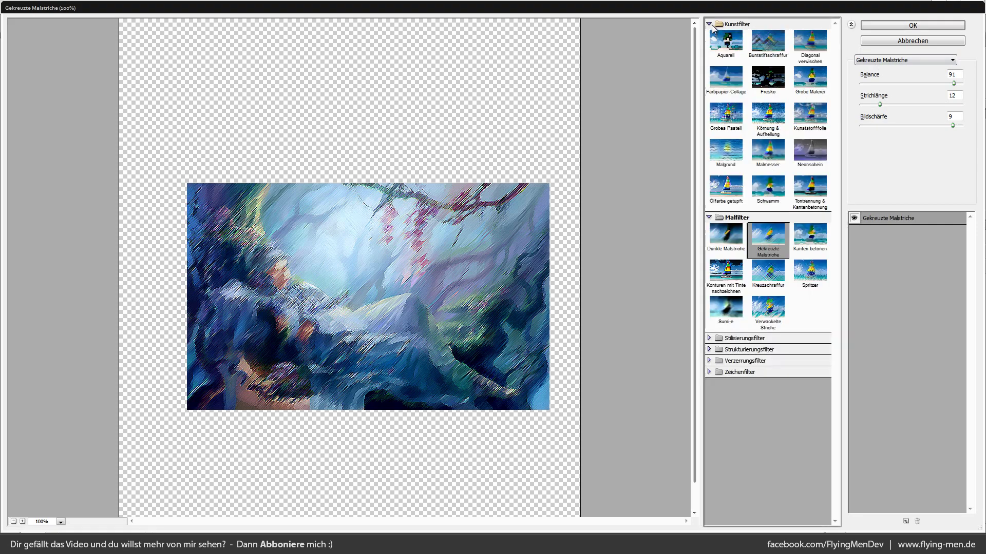
{"action": "left_click", "coordinate": [739, 53]}
{"action": "left_click", "coordinate": [809, 51]}
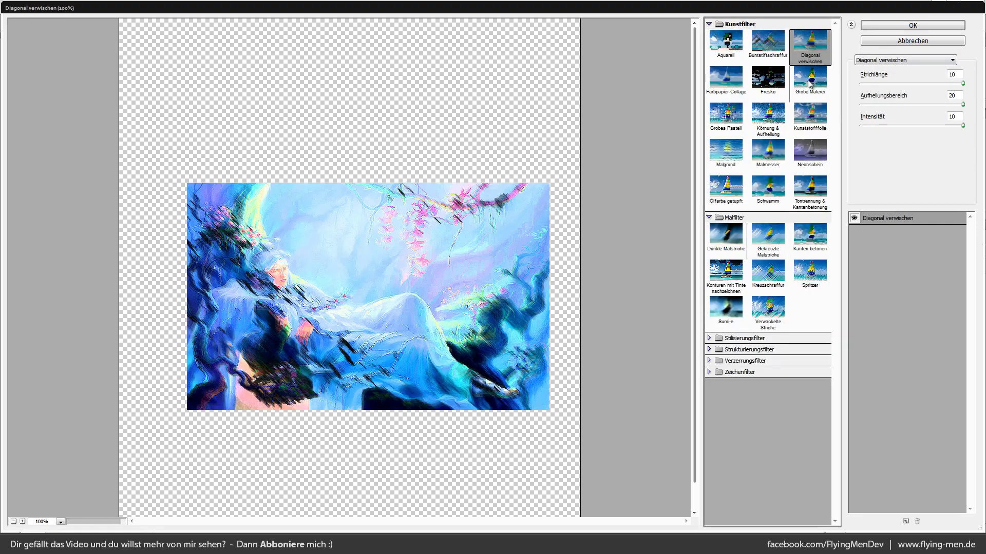
{"action": "left_click", "coordinate": [807, 86]}
{"action": "left_click", "coordinate": [809, 113]}
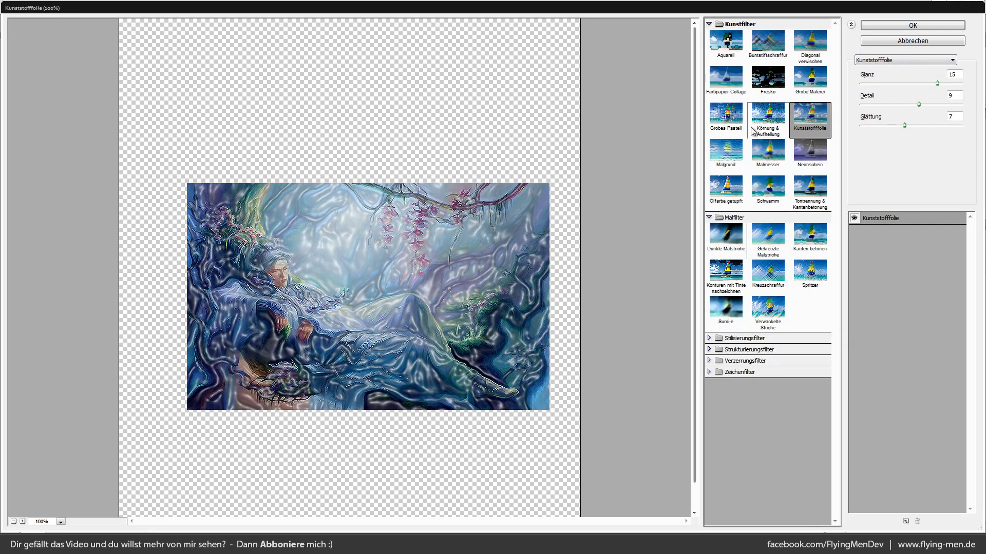
Preview further artistic filters, including Malmesser, Neonschein, Ölfarbe getupft and Schwamm
{"action": "left_click", "coordinate": [767, 117]}
{"action": "left_click", "coordinate": [727, 150]}
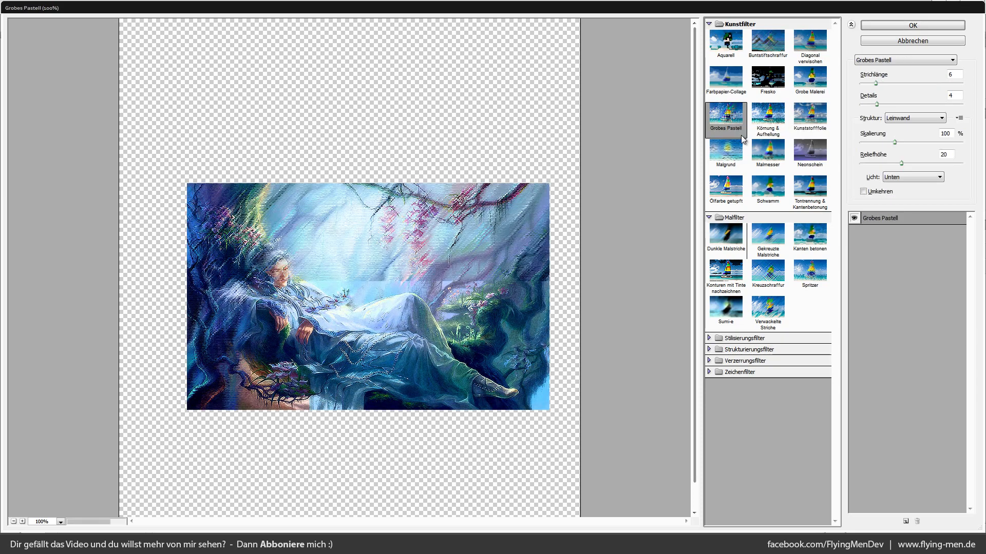
{"action": "left_click", "coordinate": [765, 161]}
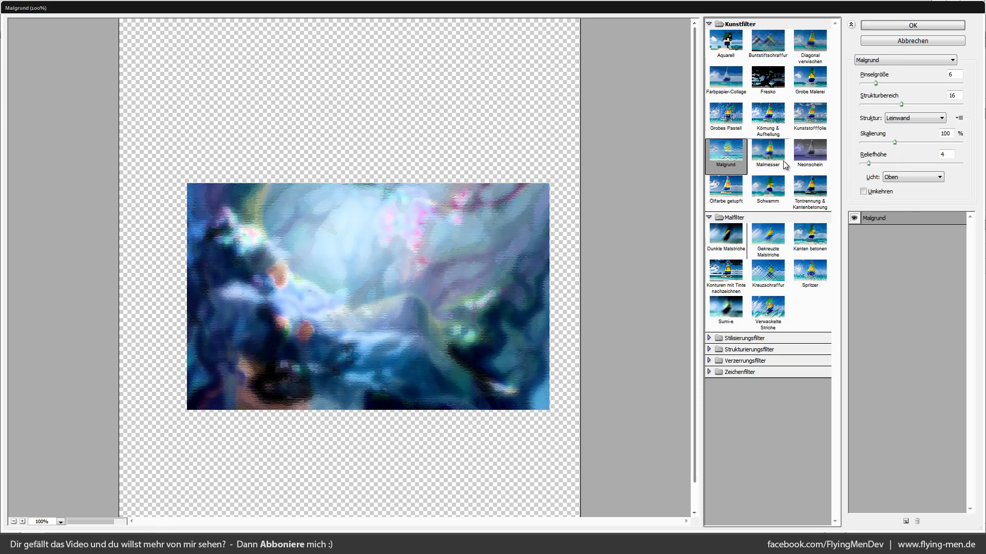
{"action": "left_click", "coordinate": [824, 162]}
{"action": "left_click", "coordinate": [821, 186]}
{"action": "left_click", "coordinate": [729, 200]}
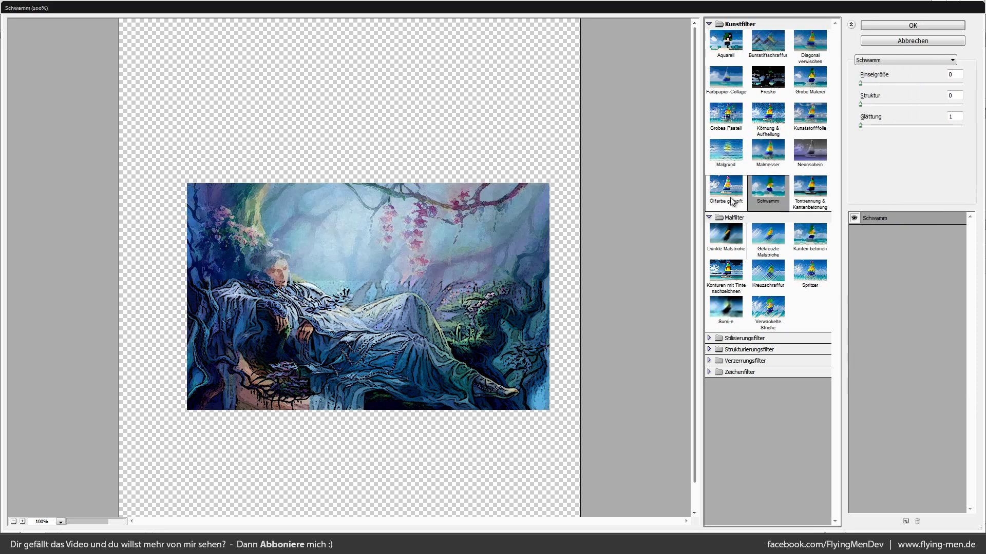
{"action": "left_click", "coordinate": [767, 190]}
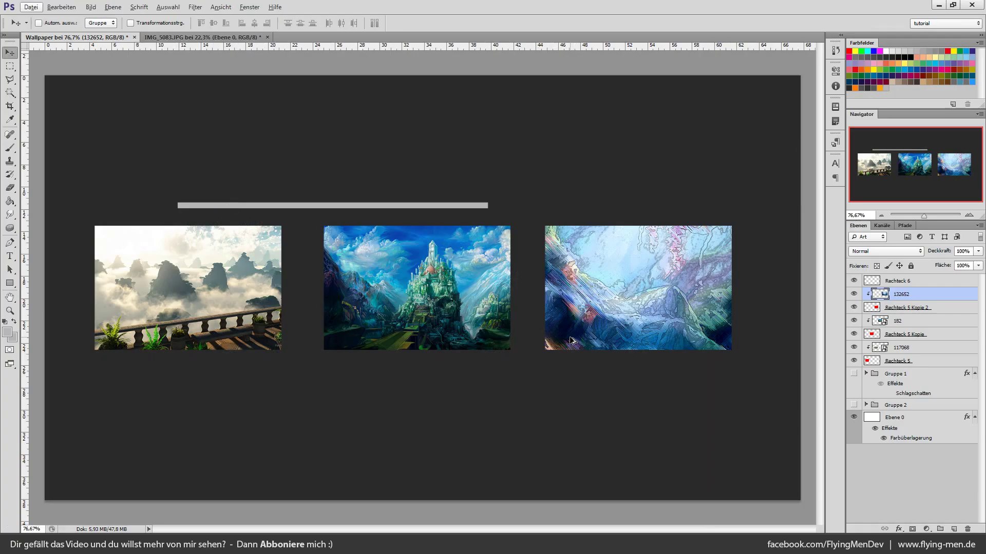